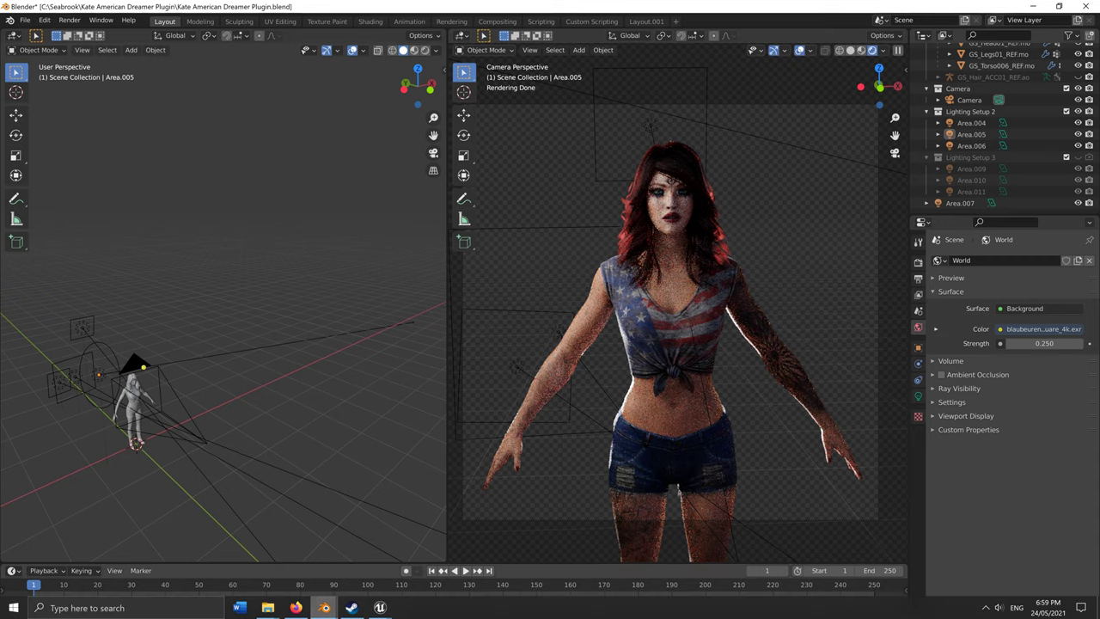
# Open the Blender Render window to view the finished character render.
pyautogui.moveTo(324, 608)
pyautogui.click(394, 545)
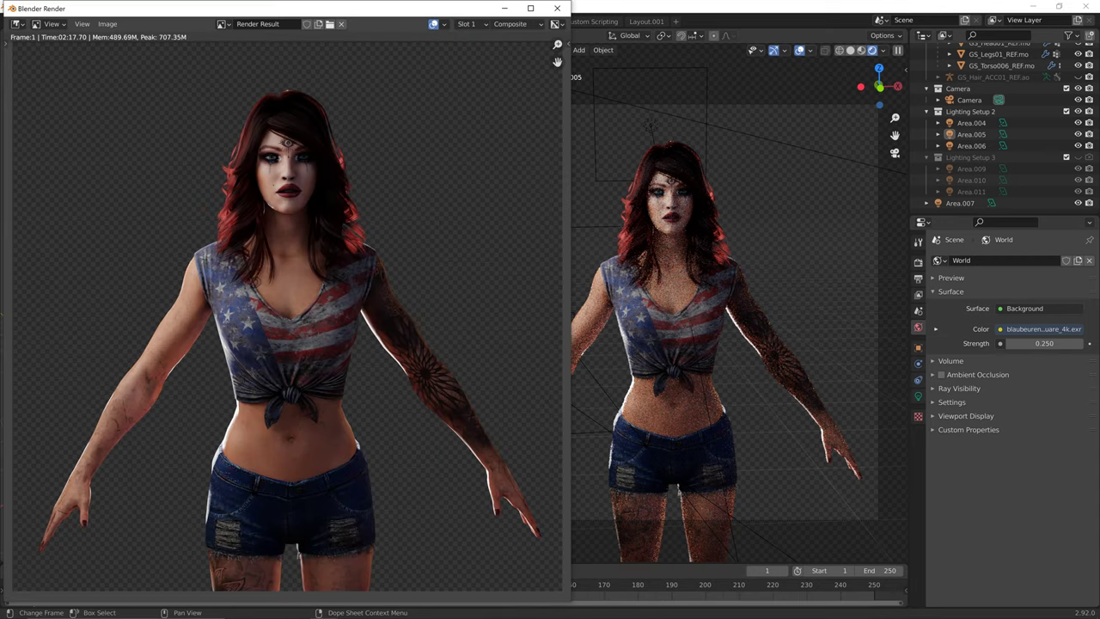
# Switch to Firefox and save the Befzz PSK/PSA importer's stable 280 script and UEShaderScript.v1.0.8.zip from GitHub.
pyautogui.click(295, 608)
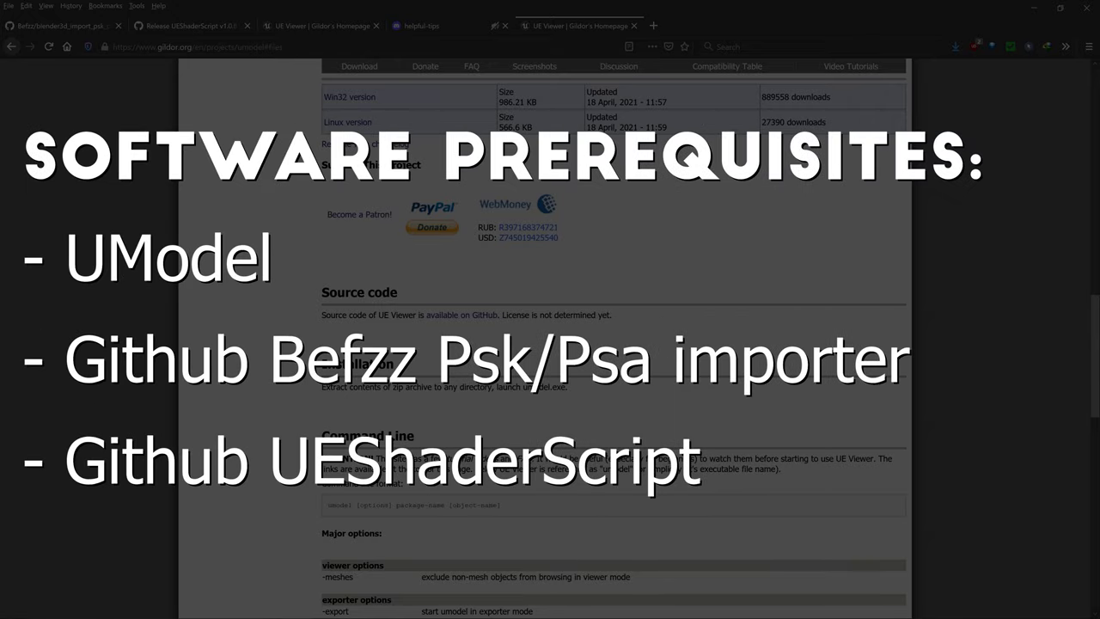
pyautogui.scroll(3, 614, 344)
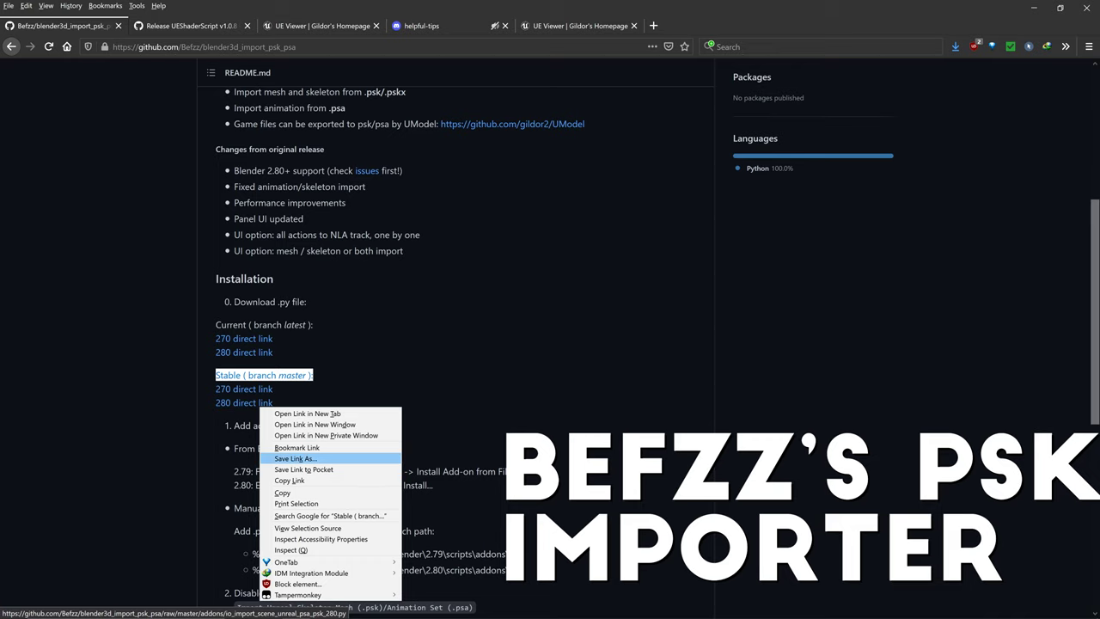
pyautogui.click(294, 458)
pyautogui.press('Return')
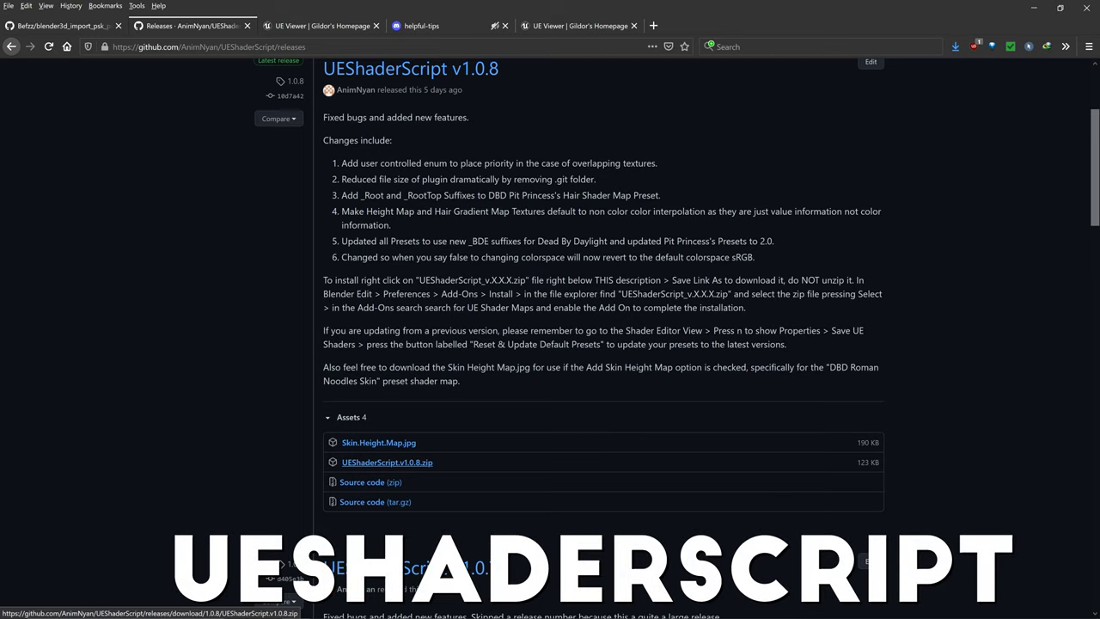
pyautogui.rightClick(392, 463)
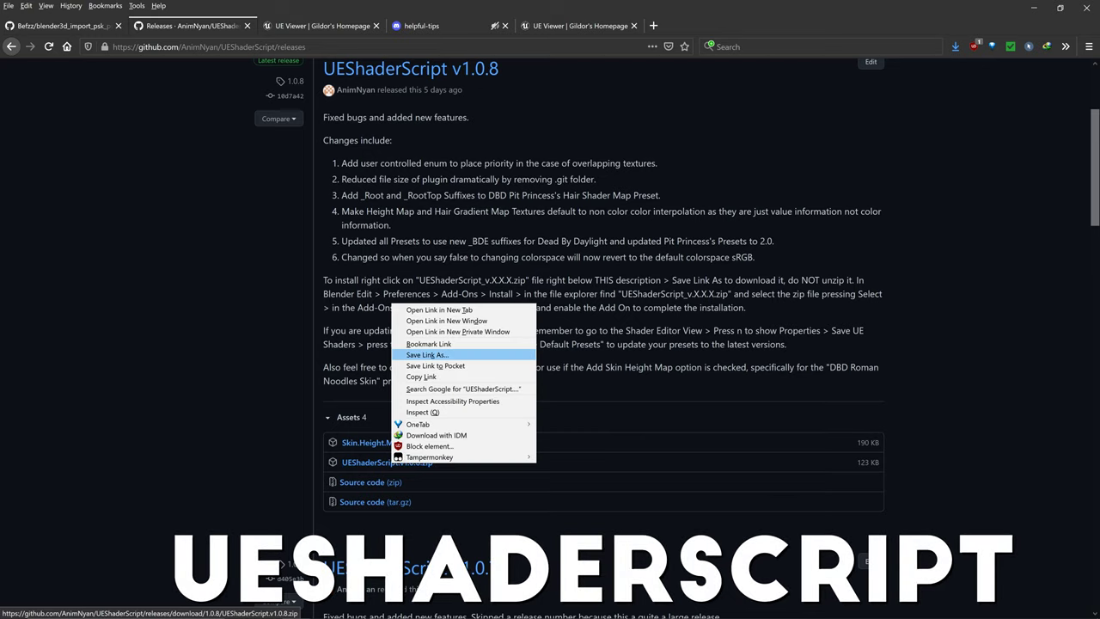
pyautogui.click(427, 354)
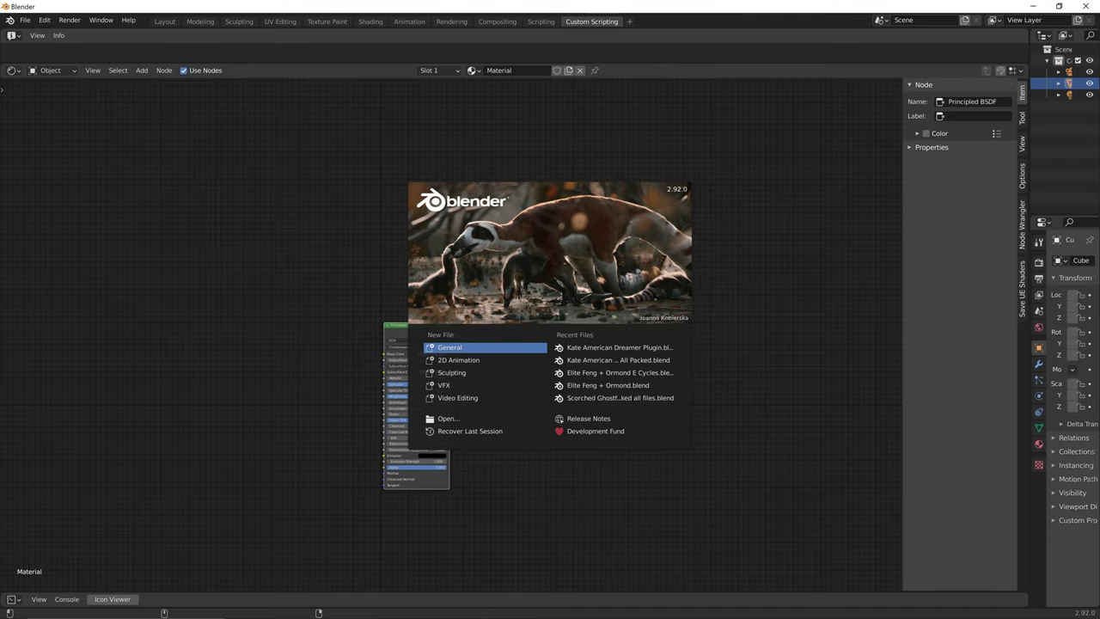
# Start a new General file in Blender and open the Preferences.
pyautogui.click(442, 348)
pyautogui.click(44, 20)
pyautogui.click(72, 195)
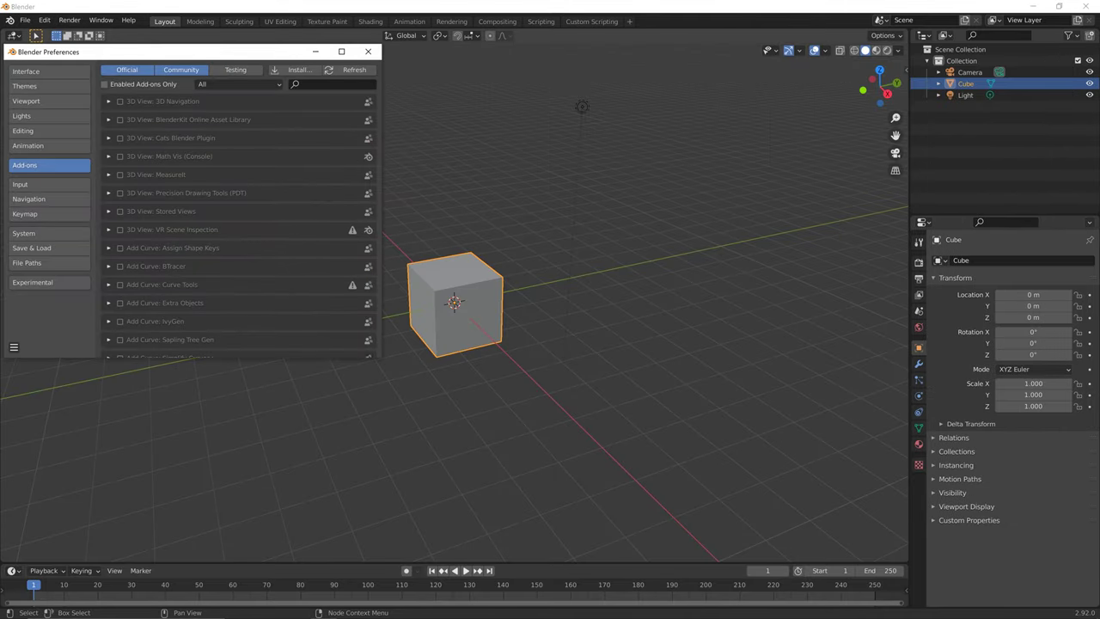
# Try to install the add-on file io_import_scene_unreal_psa_psk_280.py.
pyautogui.click(297, 71)
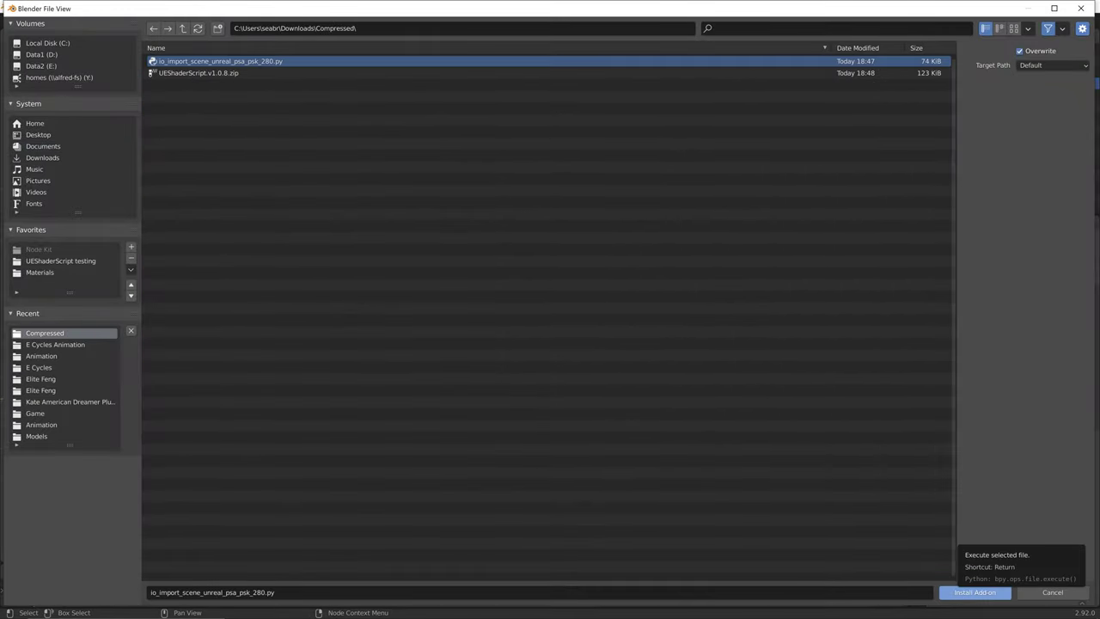
pyautogui.click(1052, 592)
pyautogui.press('Return')
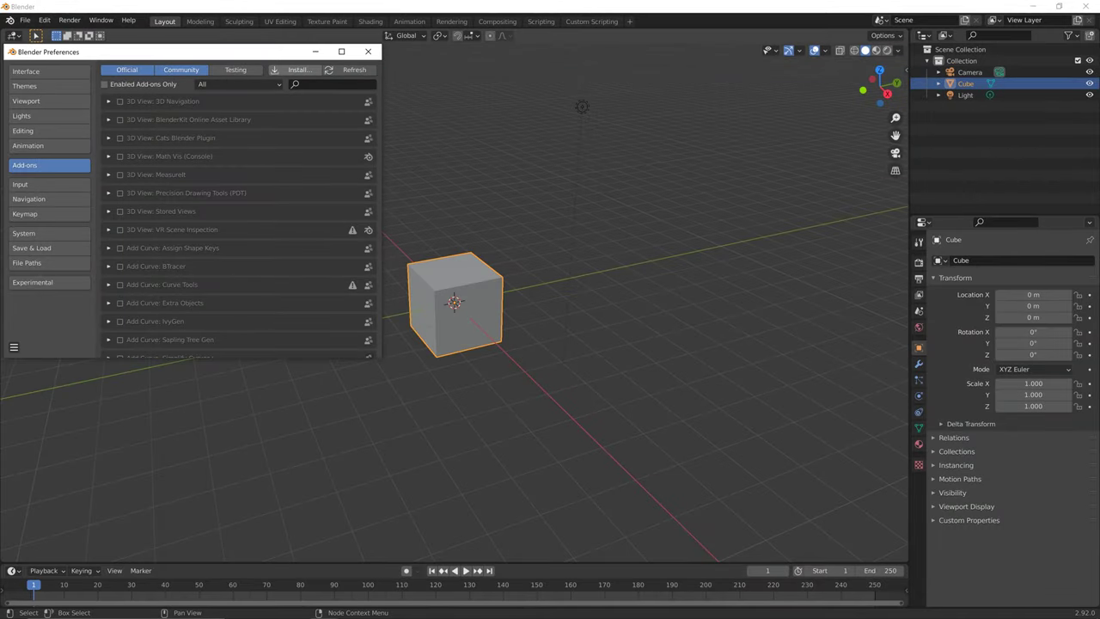
# Install UEShaderScript.v1.0.8.zip and enable the Load Save UE Shader Map Setups add-on, found by searching for "ue shader".
pyautogui.click(296, 71)
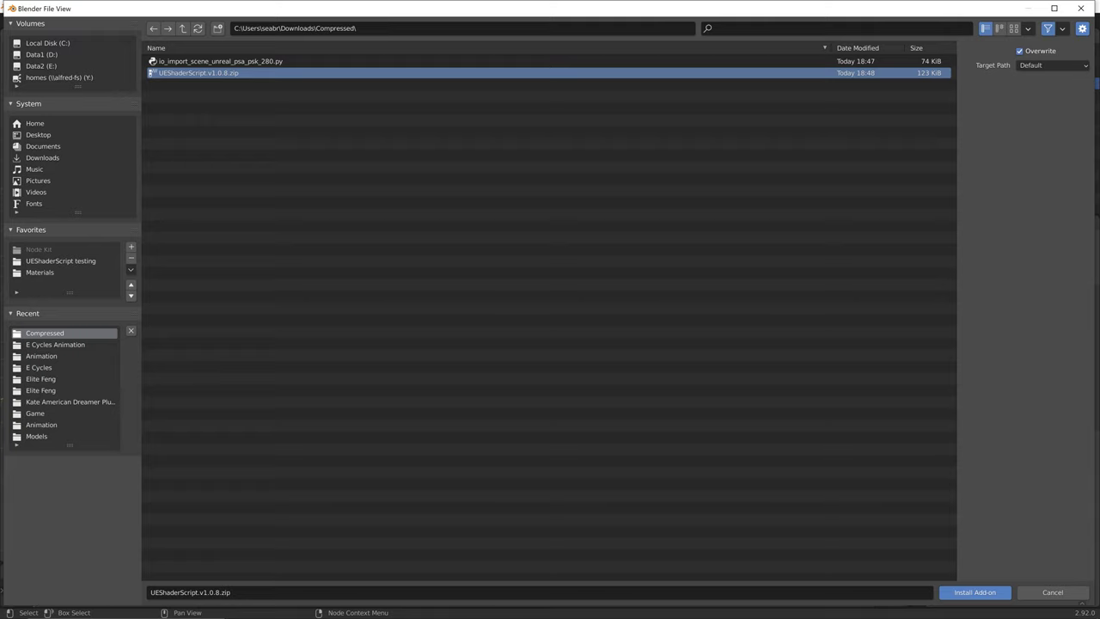
pyautogui.press('Return')
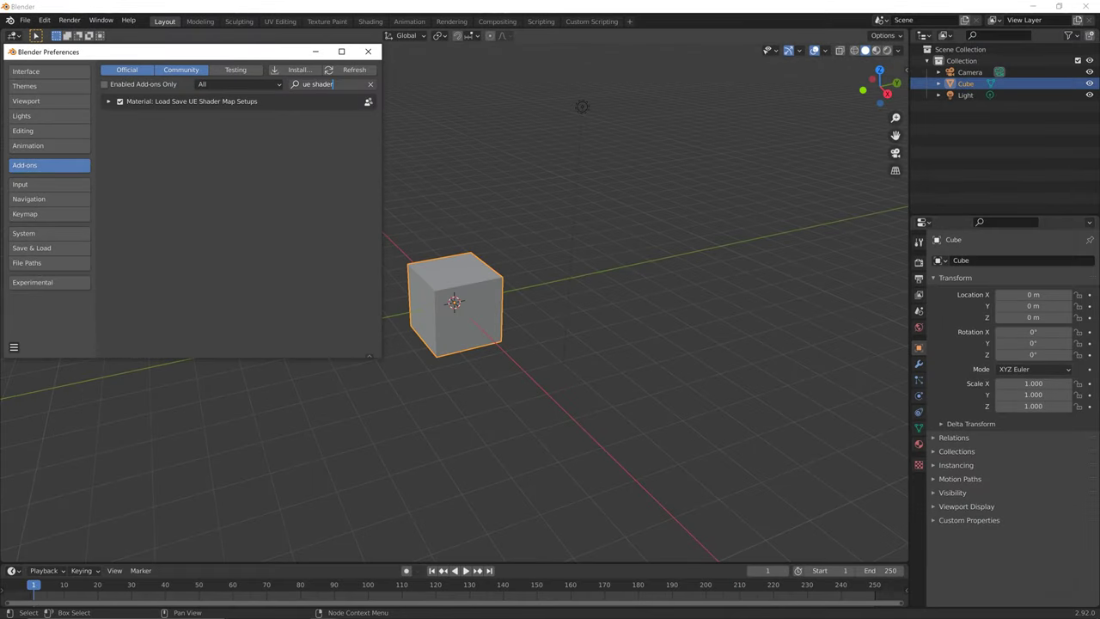
pyautogui.press('Return')
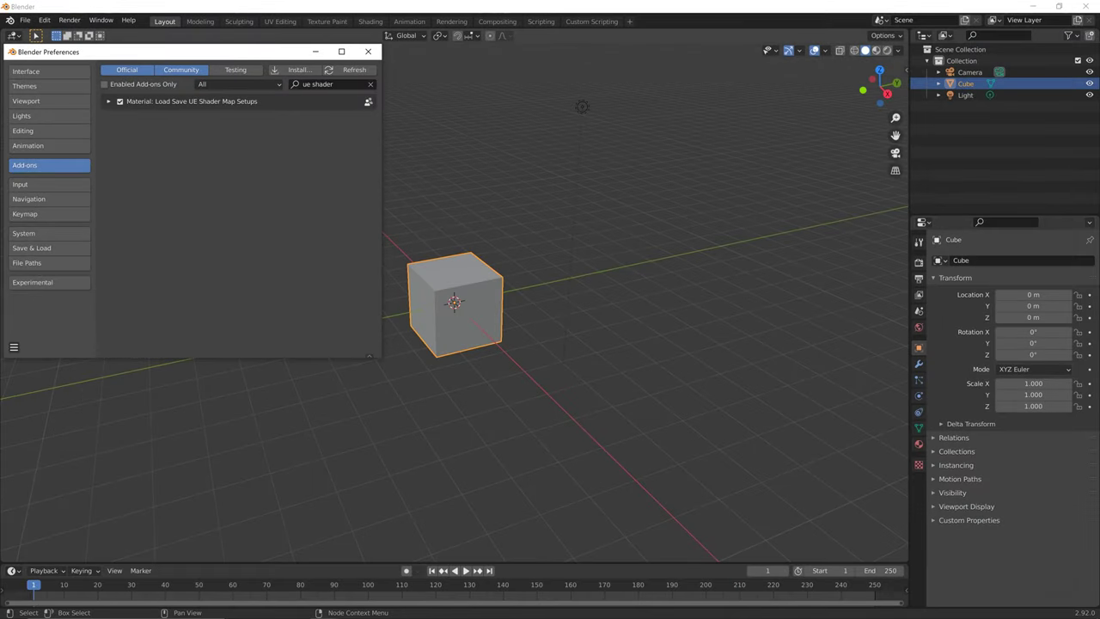
pyautogui.click(120, 102)
pyautogui.click(120, 101)
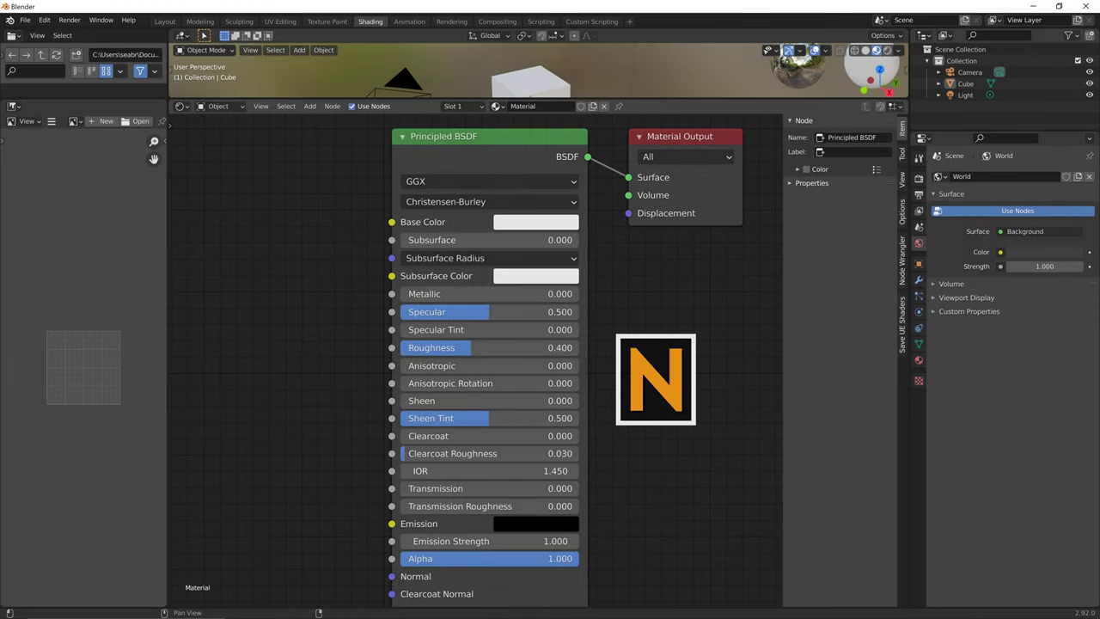
# Reset and update the default UE shader presets from the shader editor.
pyautogui.click(902, 325)
pyautogui.click(800, 287)
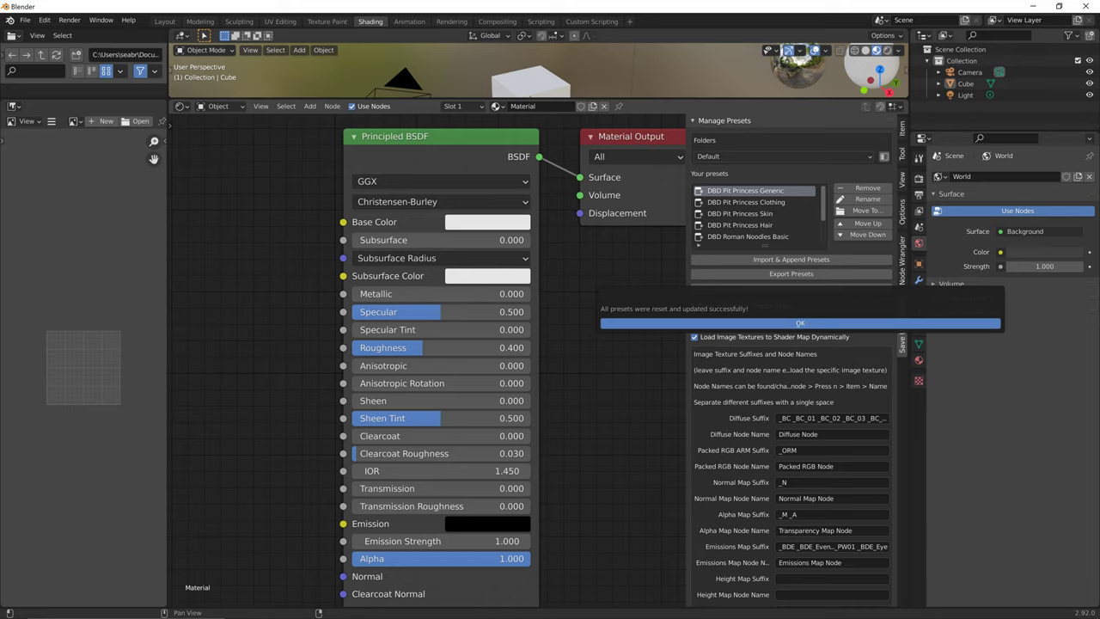
pyautogui.click(799, 323)
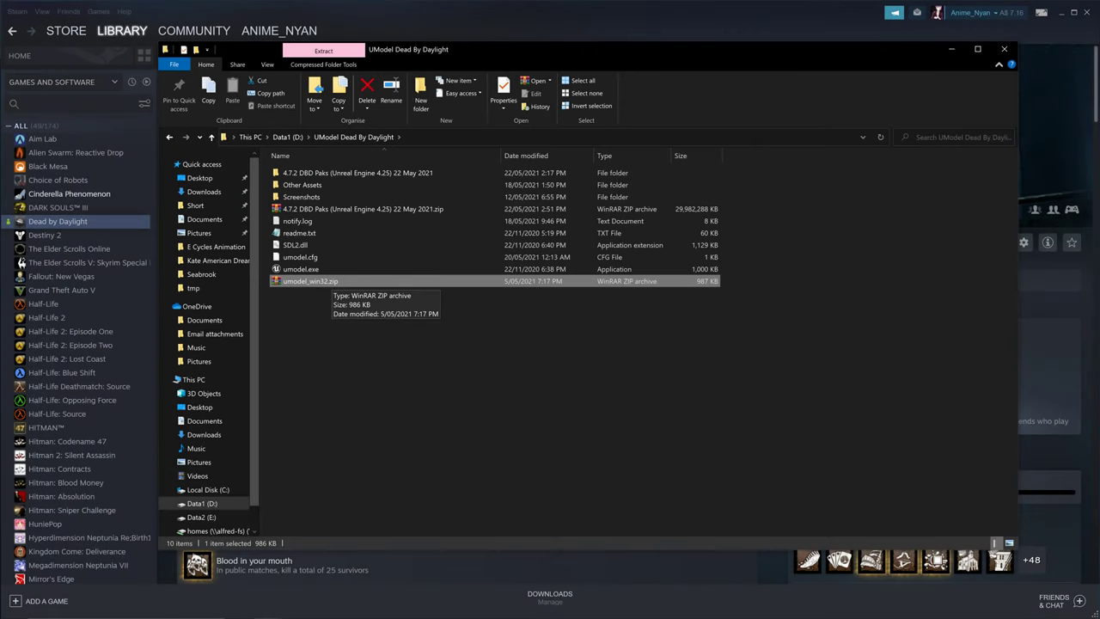
# Switch to File Explorer and launch umodel.exe from the UModel Dead By Daylight folder.
pyautogui.rightClick(353, 282)
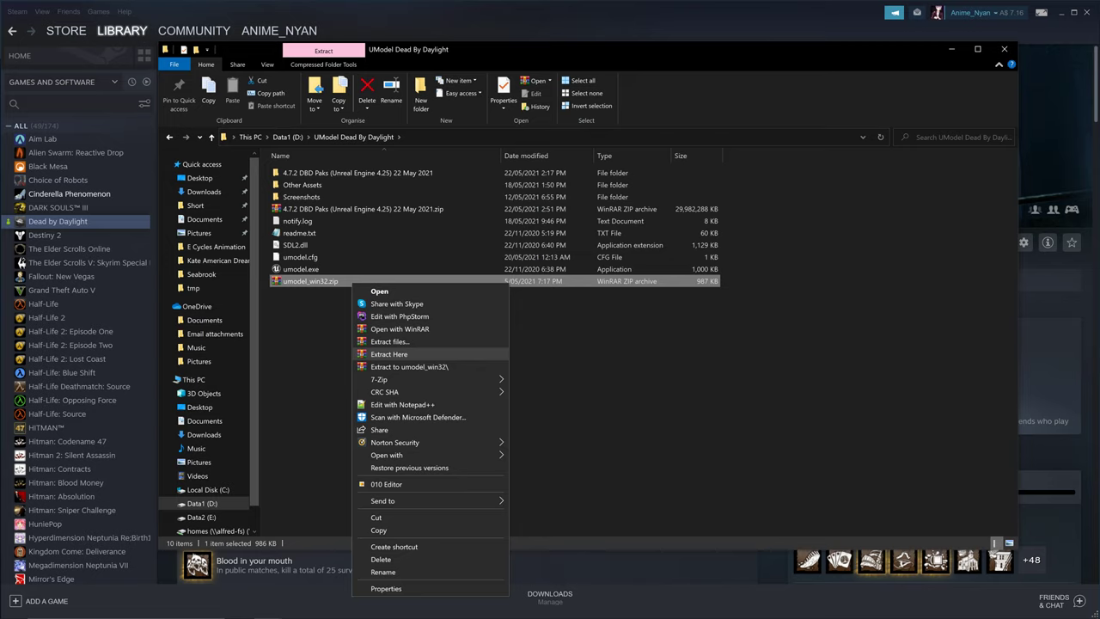
pyautogui.click(321, 341)
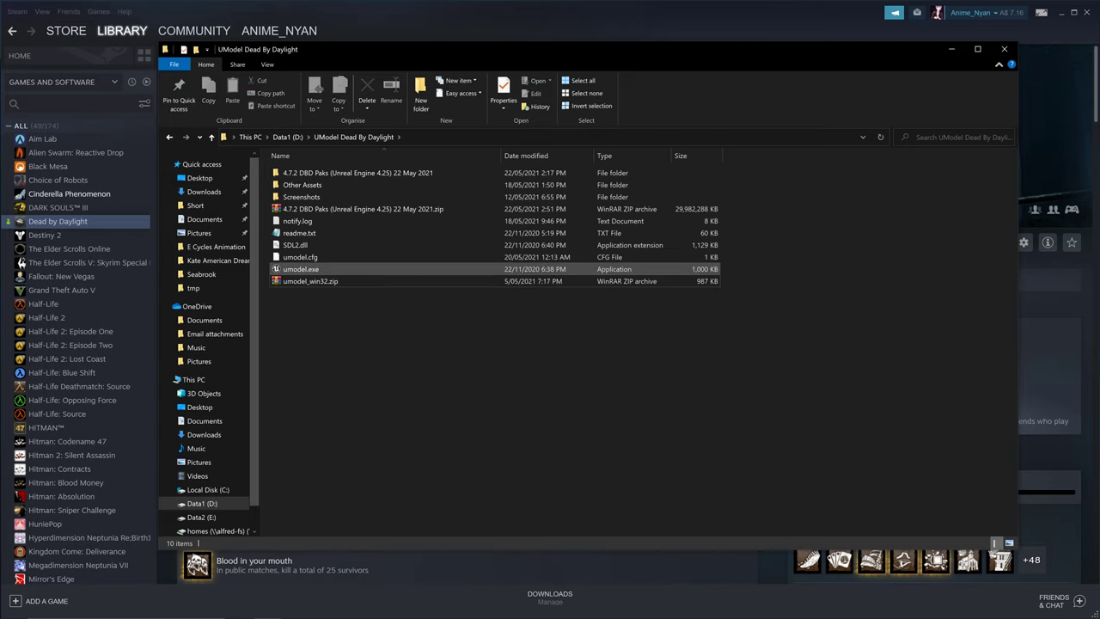
pyautogui.doubleClick(302, 269)
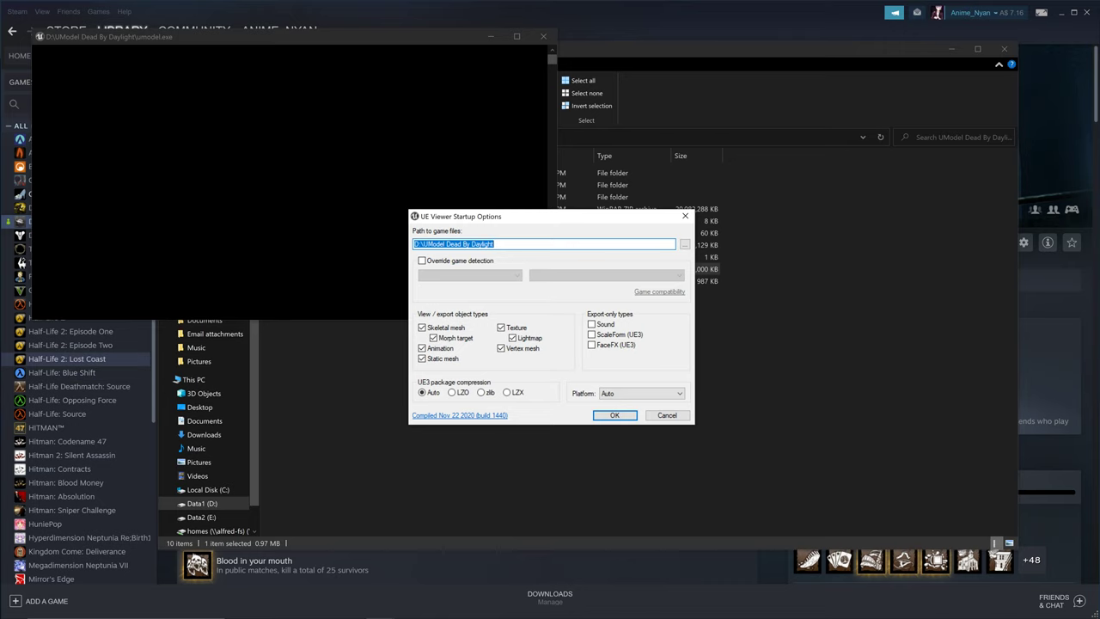
# Switch to Steam and browse the local files of Cinderella Phenomenon.
pyautogui.click(67, 359)
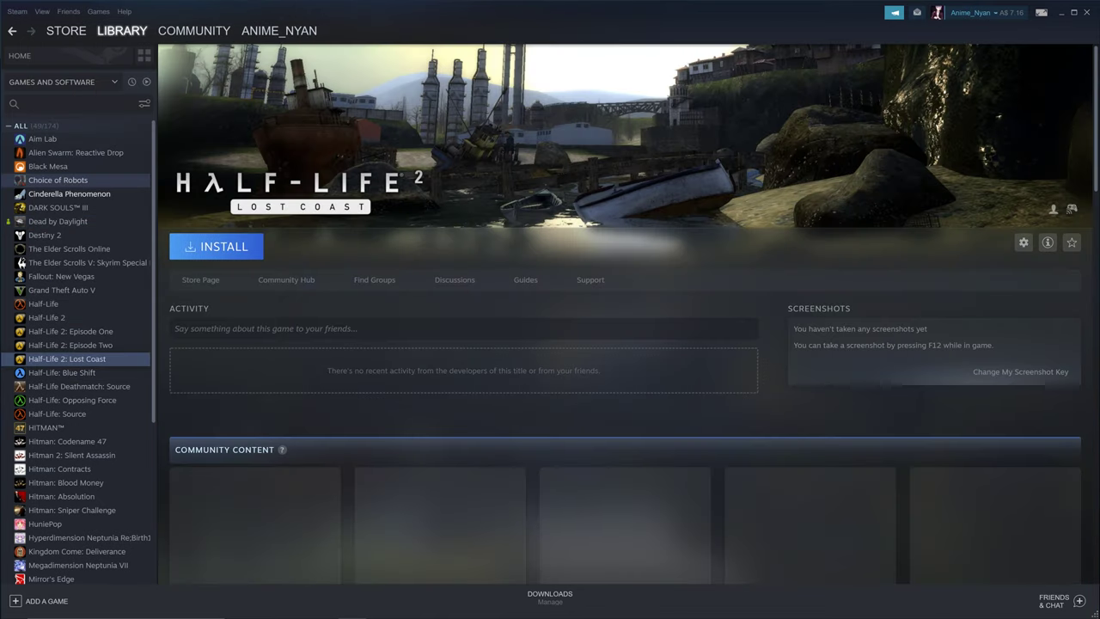
pyautogui.click(69, 194)
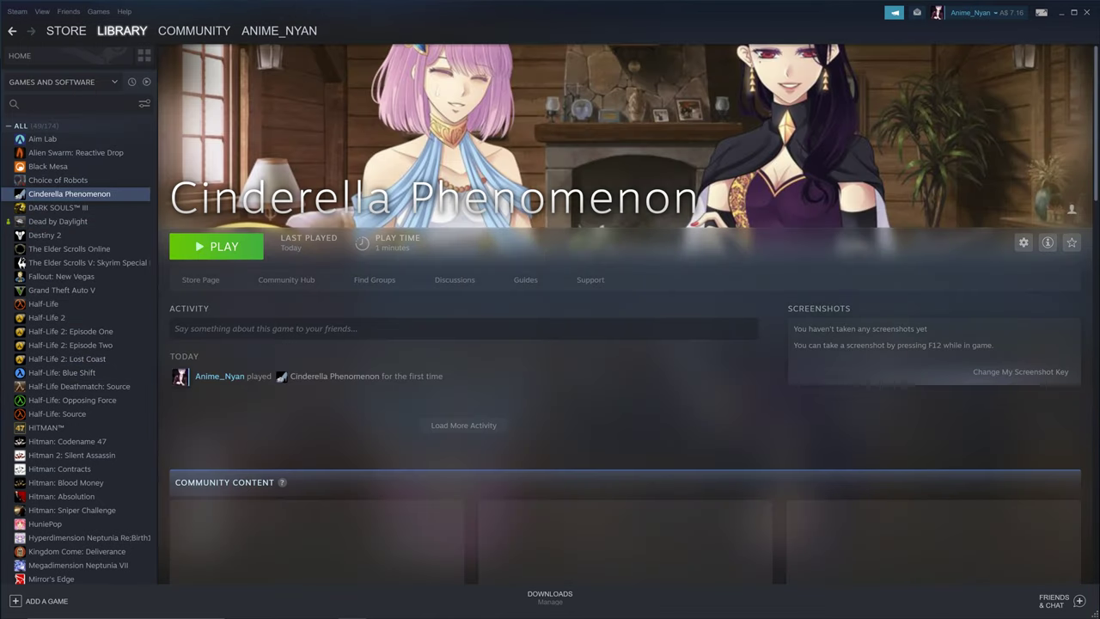
pyautogui.click(1023, 242)
pyautogui.moveTo(1035, 291)
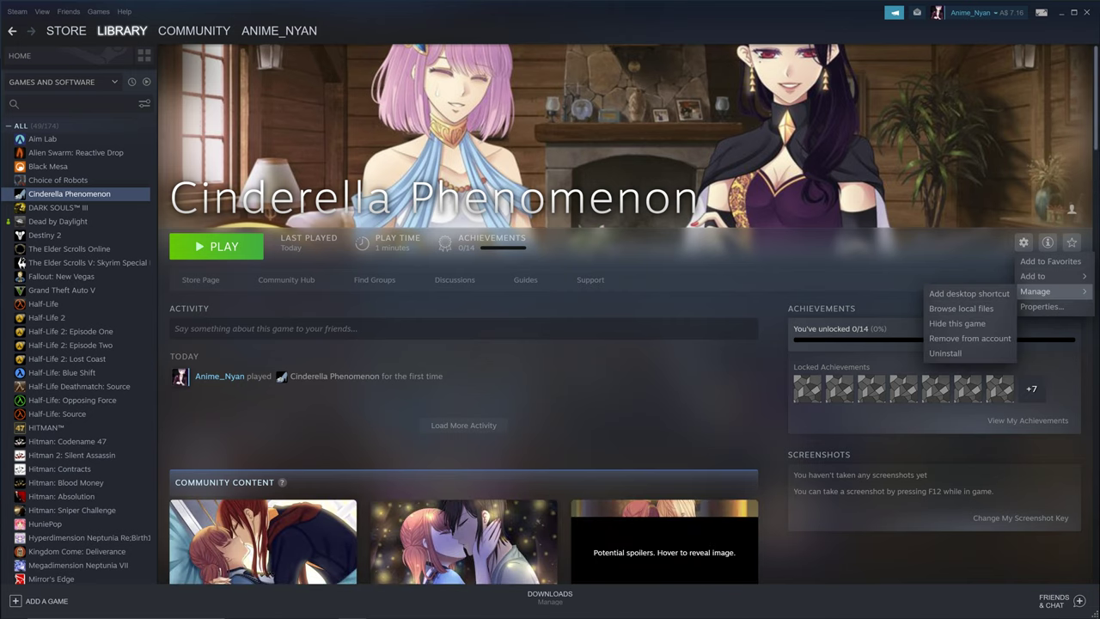
pyautogui.click(961, 307)
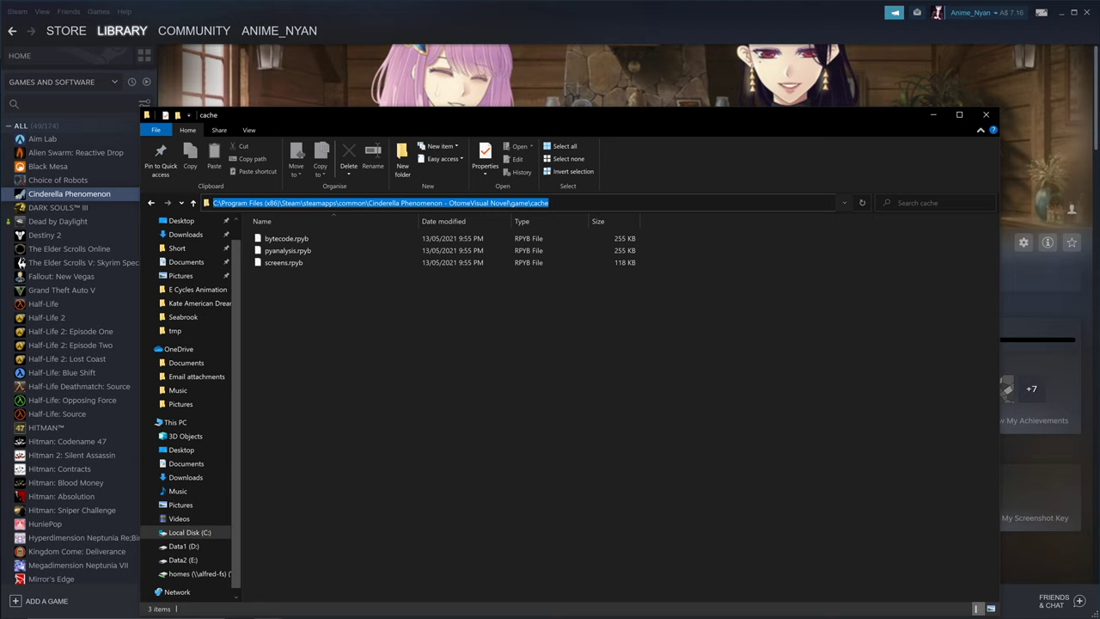
# Copy the path of the game's cache folder and paste it as UE Viewer's path to game files.
pyautogui.hotkey('ctrl', 'c')
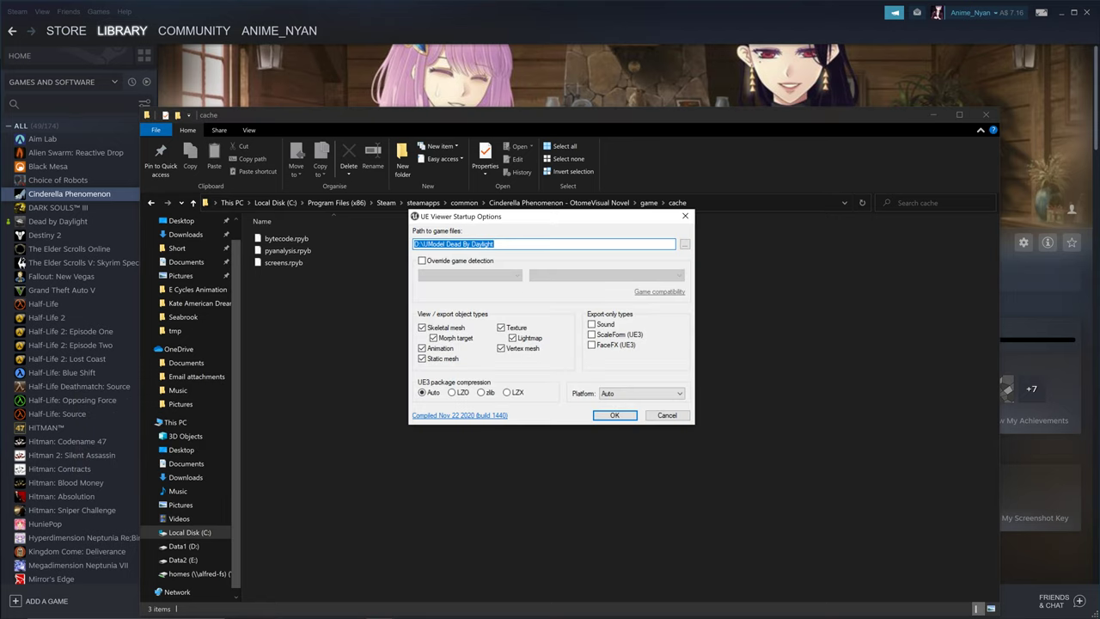
pyautogui.hotkey('ctrl', 'v')
pyautogui.moveTo(533, 244); pyautogui.dragTo(414, 244)
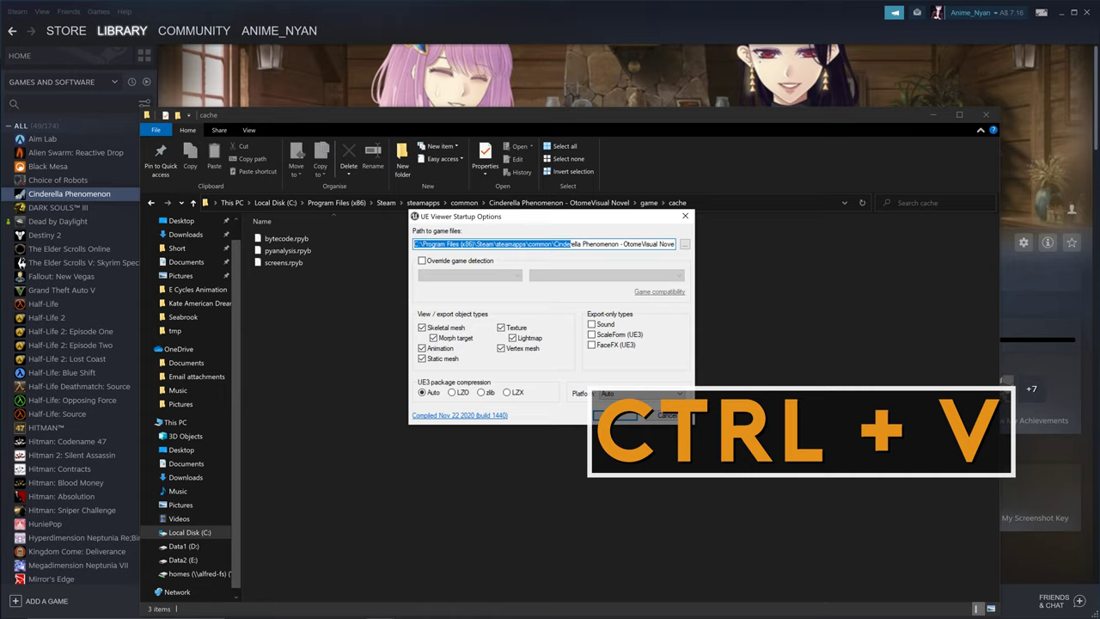
pyautogui.click(661, 244)
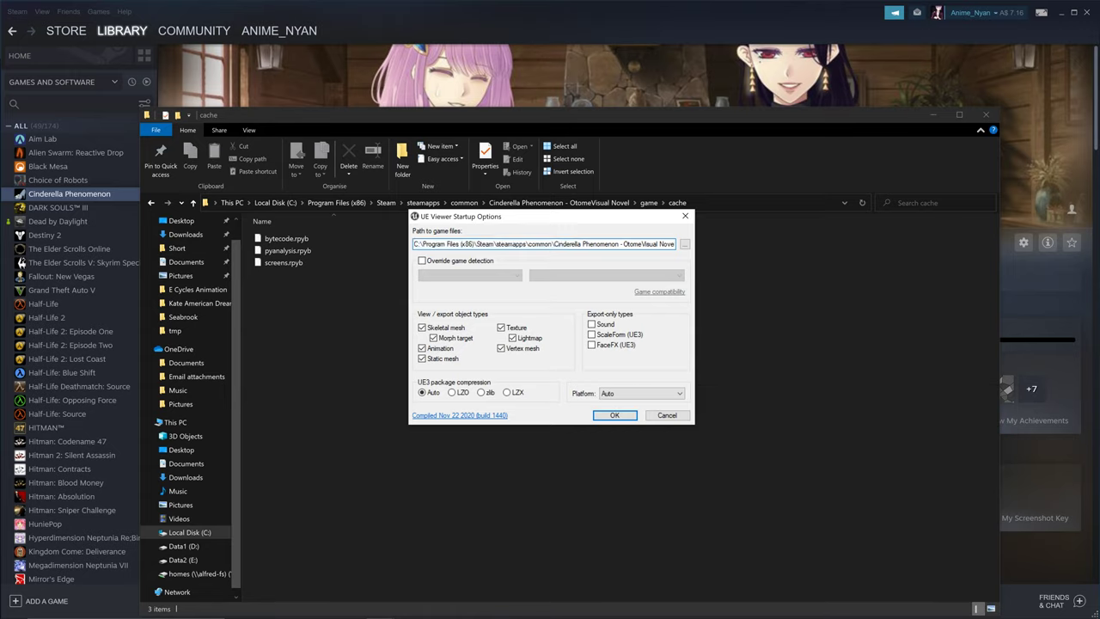
# Set the path to game files to D:\UModel Dead By Daylight\4.7.2 DBD Paks (Unreal Engine 4.25) 22 May 2021.
pyautogui.hotkey('ctrl', 'a')
pyautogui.press('BackSpace')
pyautogui.hotkey('ctrl', 'v')
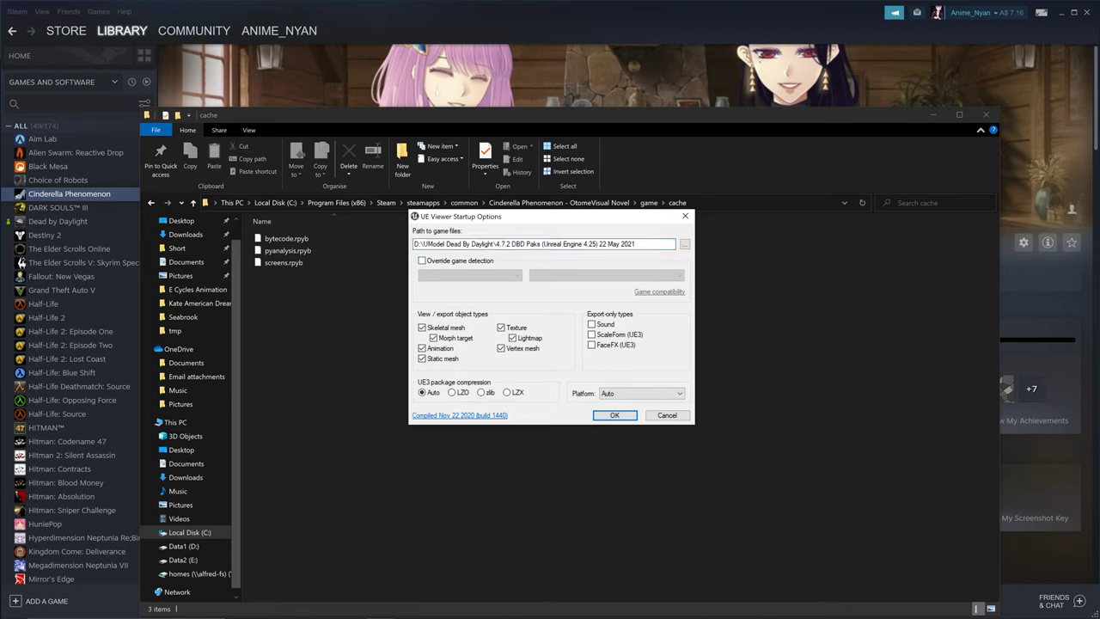
# Override game detection with Unreal engine 4 and the matching engine version, and confirm the startup options.
pyautogui.click(468, 261)
pyautogui.click(470, 275)
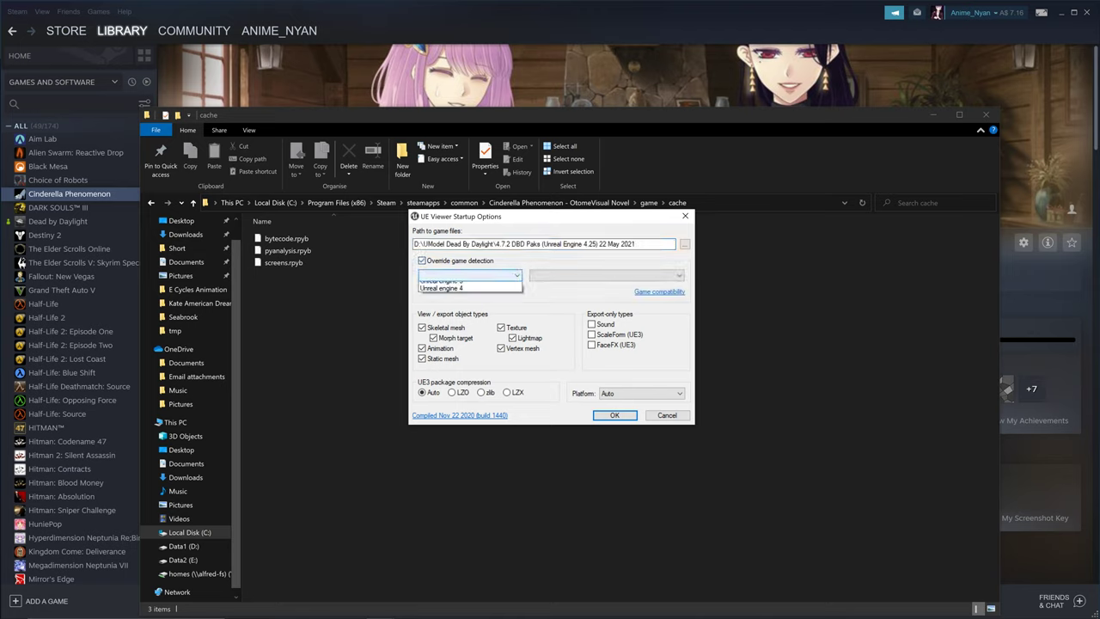
pyautogui.click(469, 316)
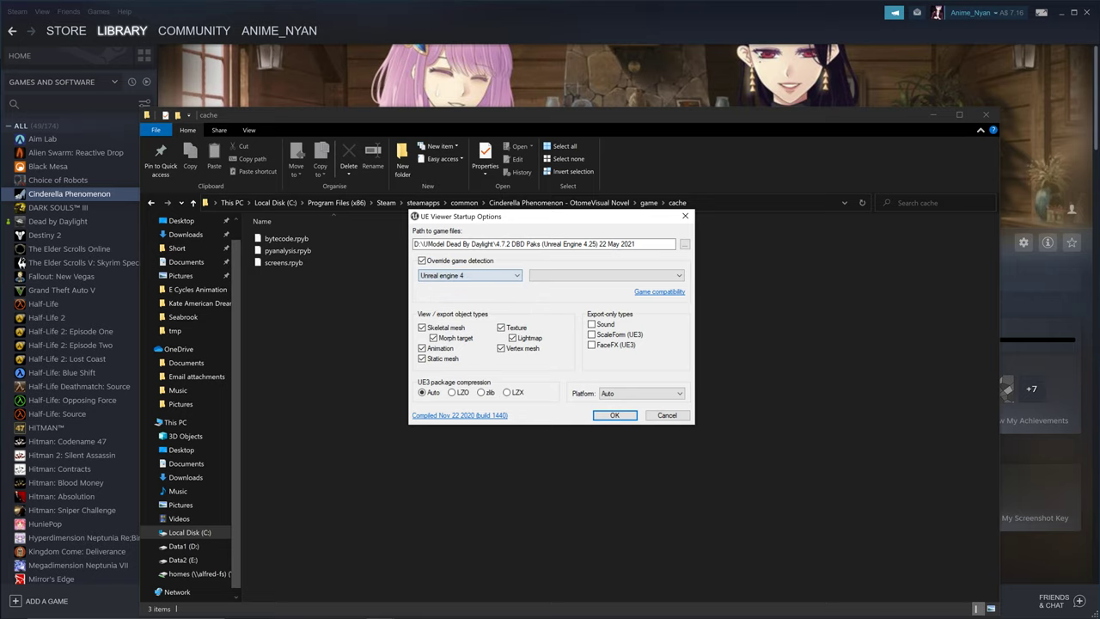
pyautogui.click(606, 275)
pyautogui.click(601, 471)
pyautogui.press('Return')
# Open the content of the Models folder under Game, Characters, Campers, Guam.
pyautogui.click(362, 396)
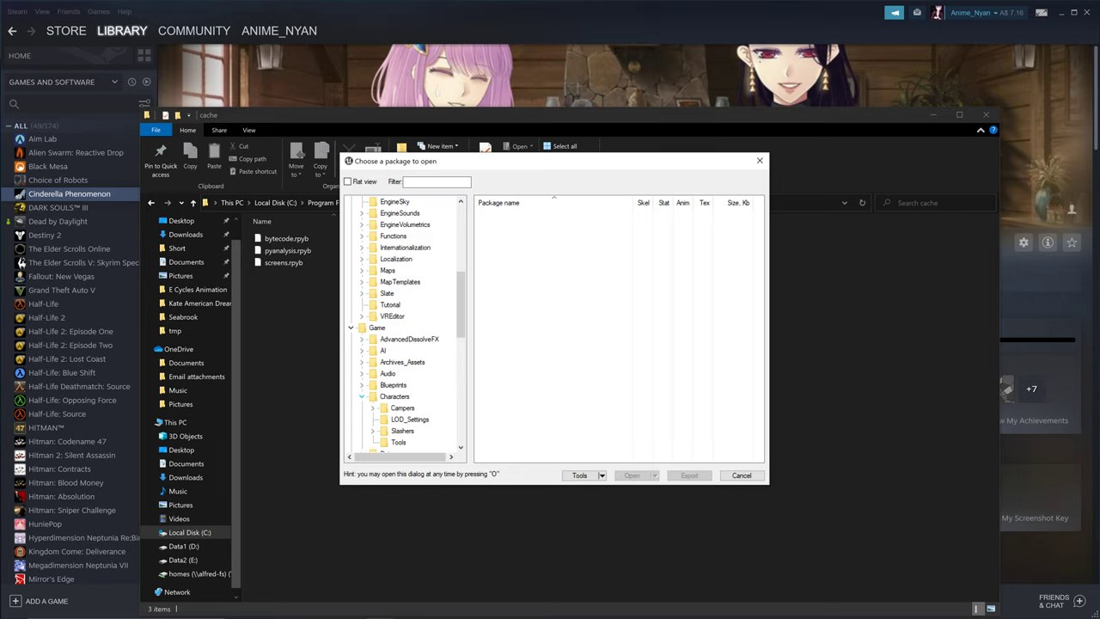
pyautogui.scroll(-1, 406, 321)
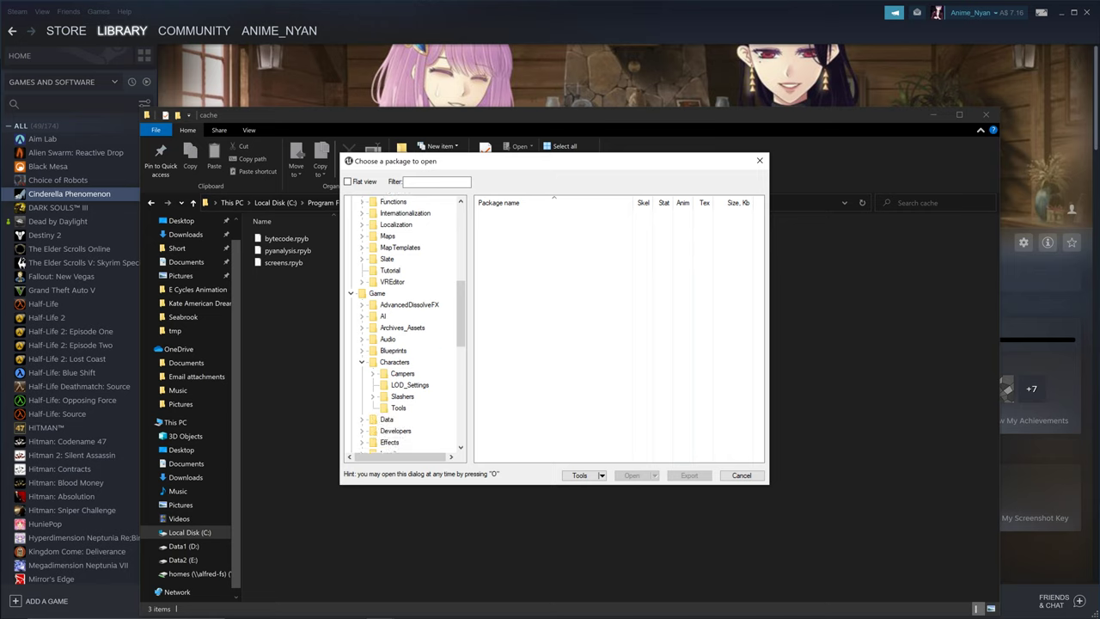
pyautogui.click(402, 373)
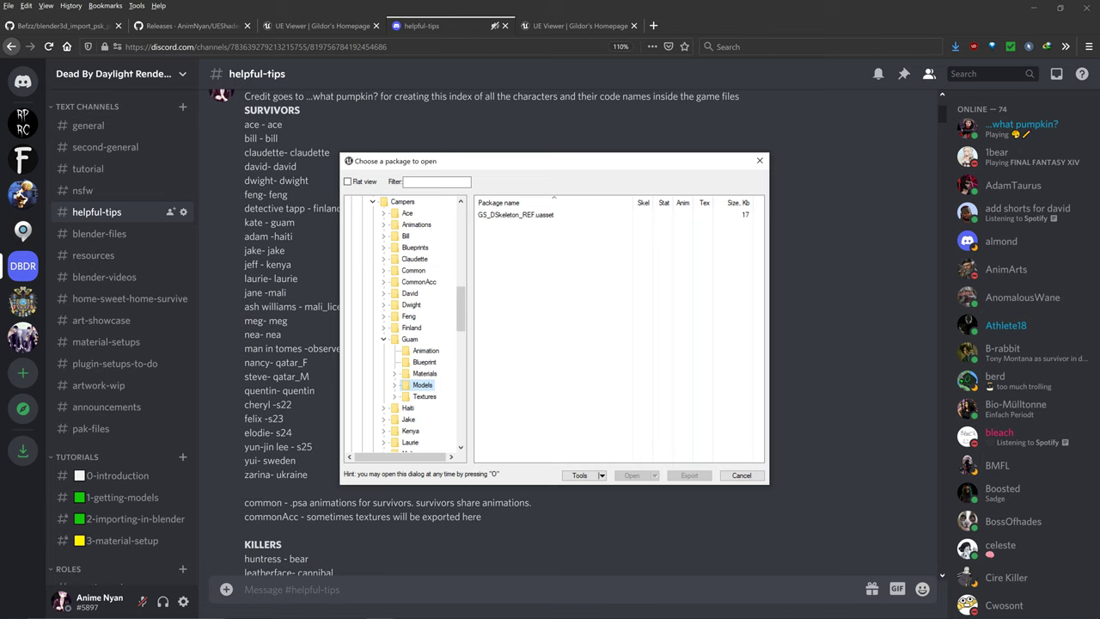
pyautogui.rightClick(422, 385)
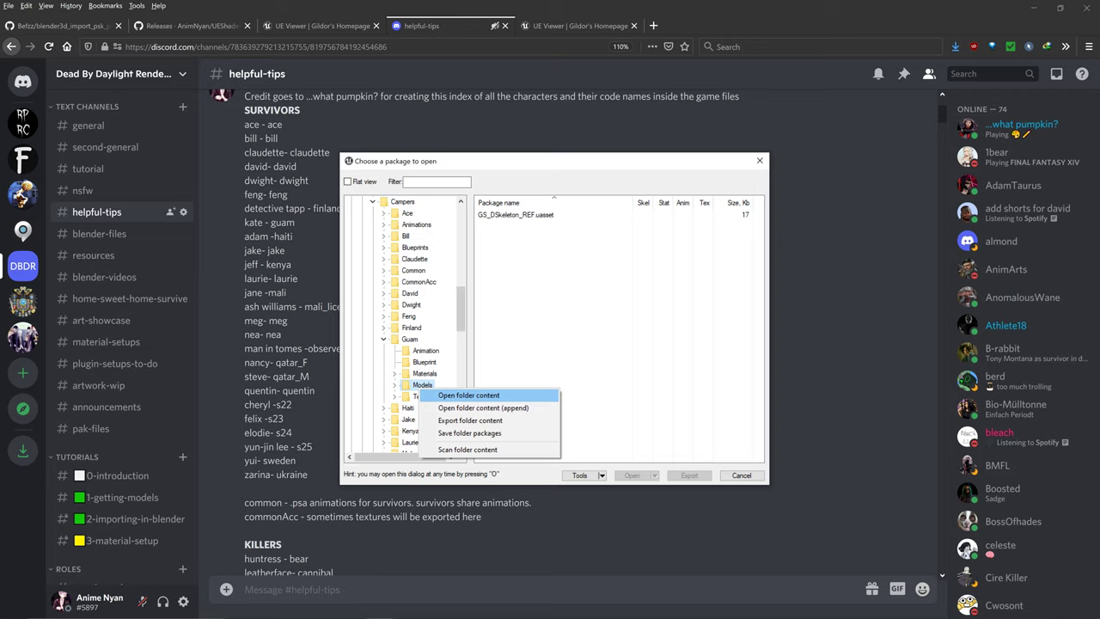
pyautogui.click(468, 395)
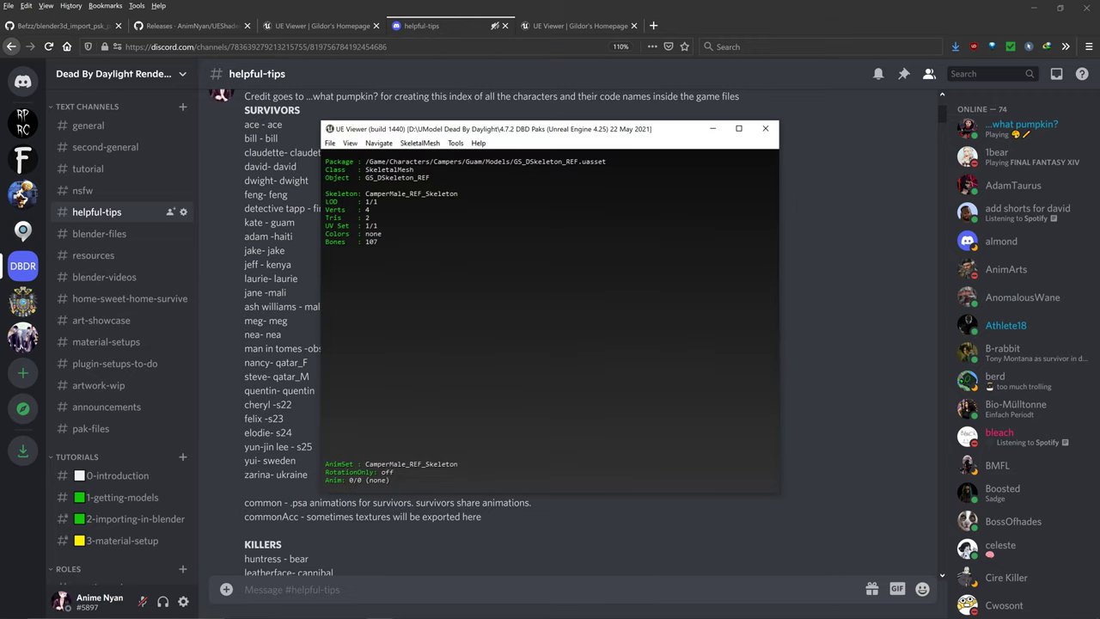
# Navigate through the loaded meshes to the head model GS_Head01_REF.
pyautogui.click(378, 144)
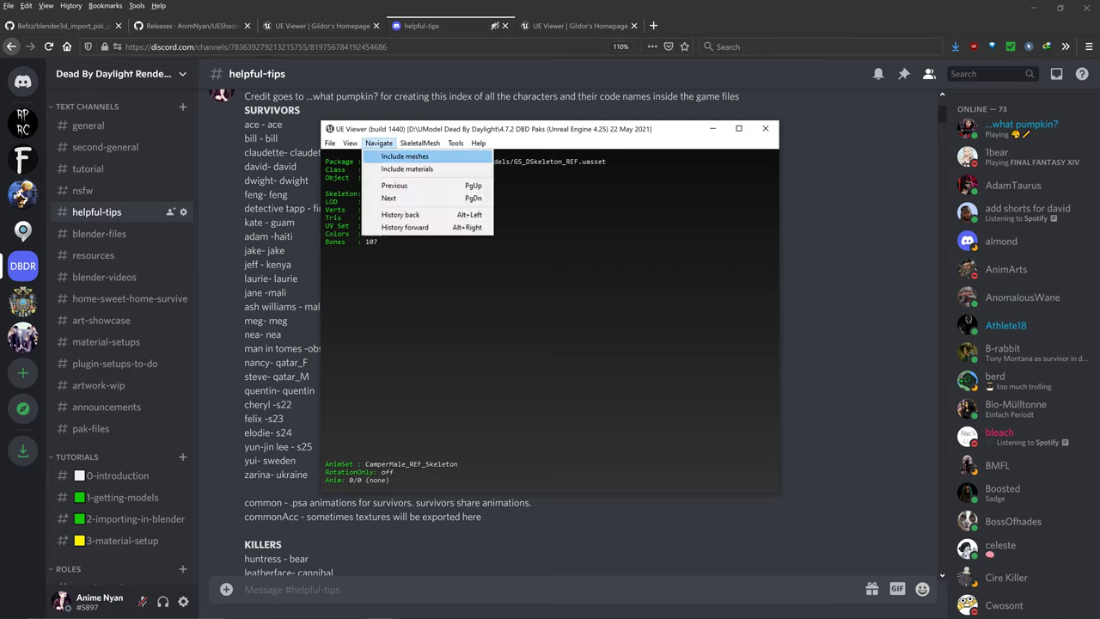
pyautogui.press('Return')
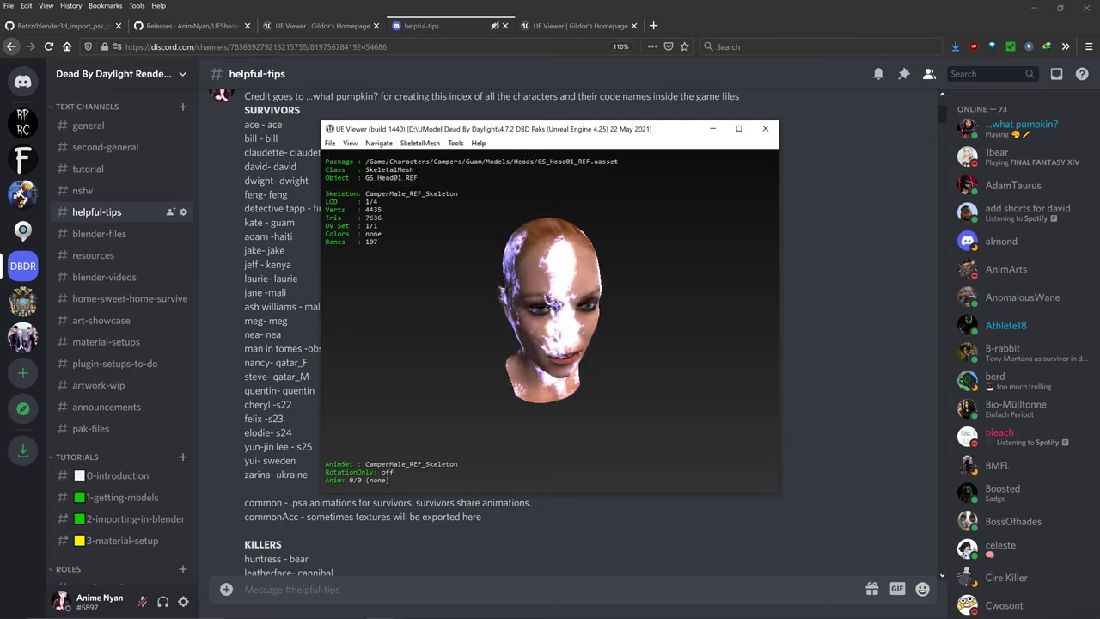
# Switch the viewer to the simpler shading and tag the meshes GS_Head01_REF, GS_Hair_ACC01_REF, GS_Legs01_REF and GS_Torso006_REF.
pyautogui.hotkey('ctrl', 'g')
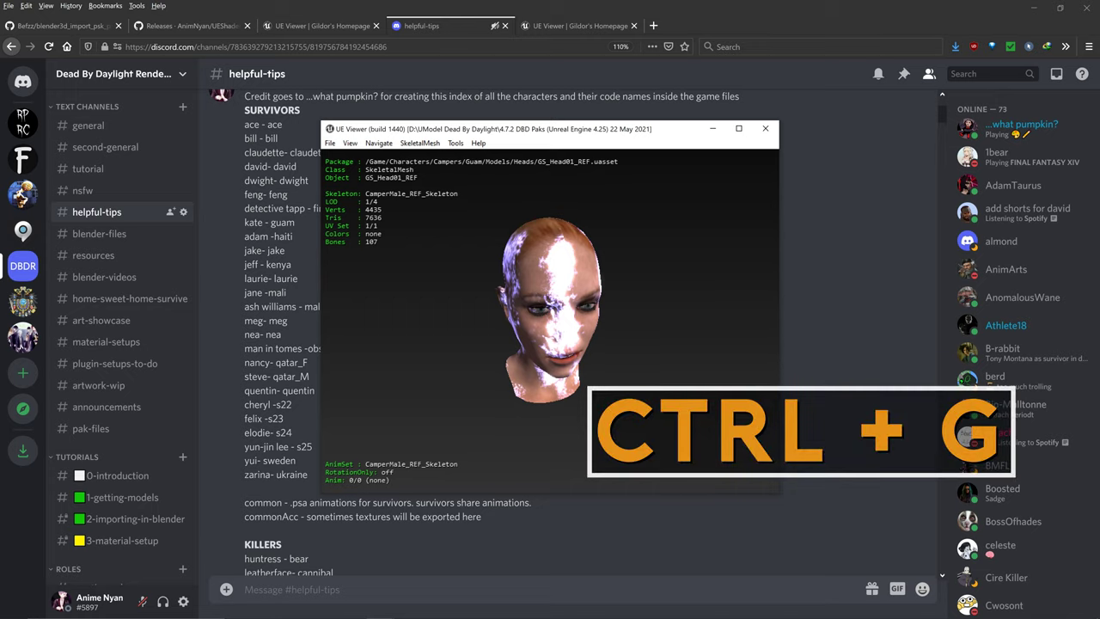
pyautogui.hotkey('ctrl', 'g')
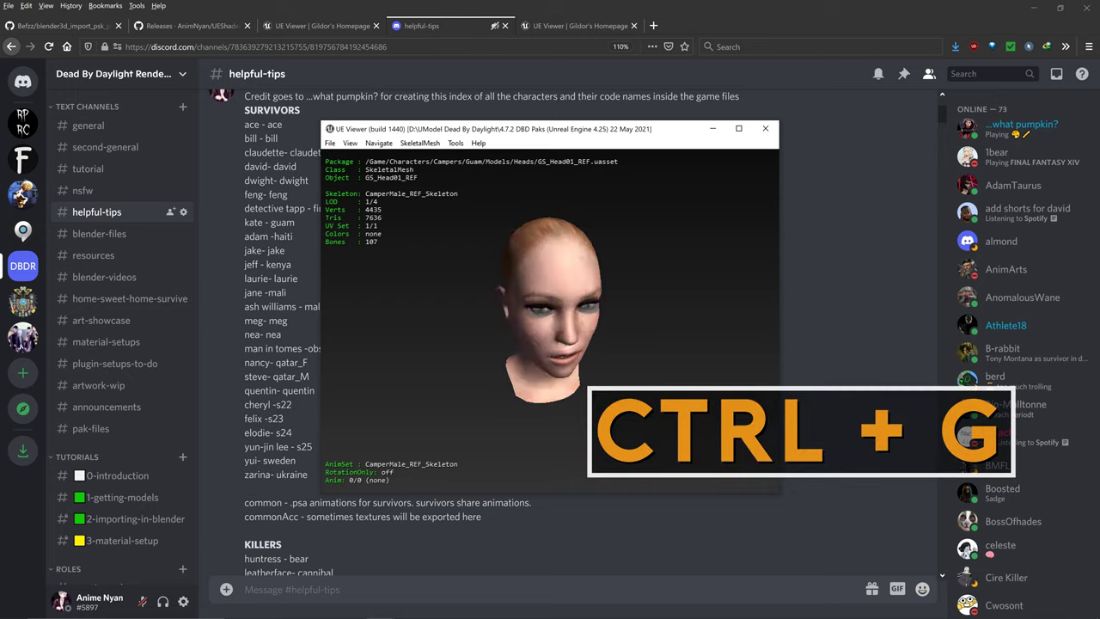
pyautogui.press('pageup')
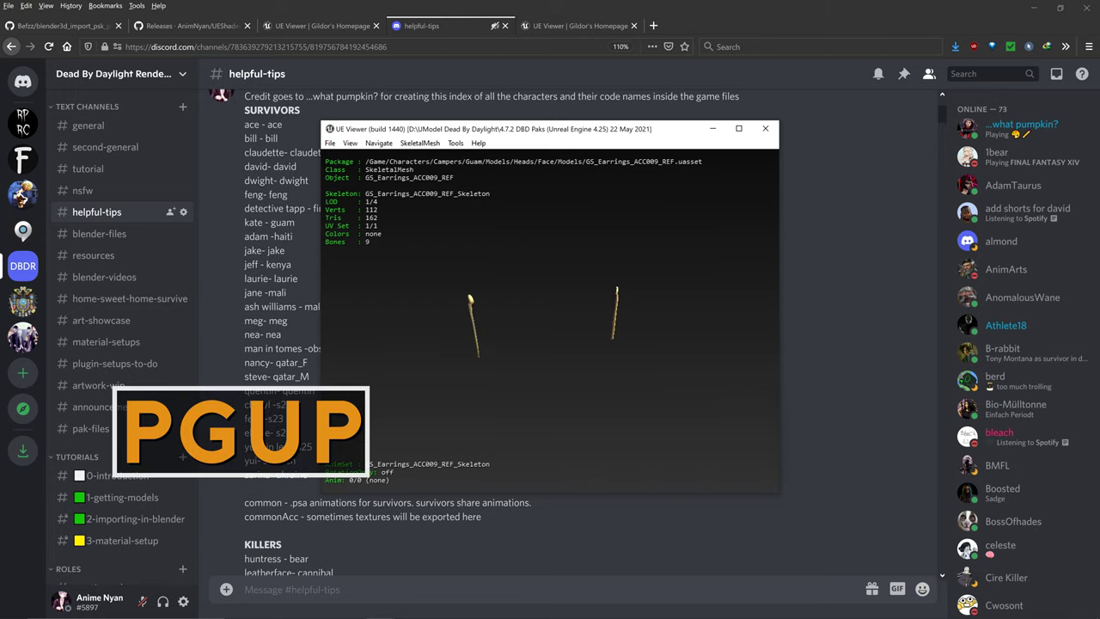
pyautogui.press('pagedown')
pyautogui.press('pagedown')
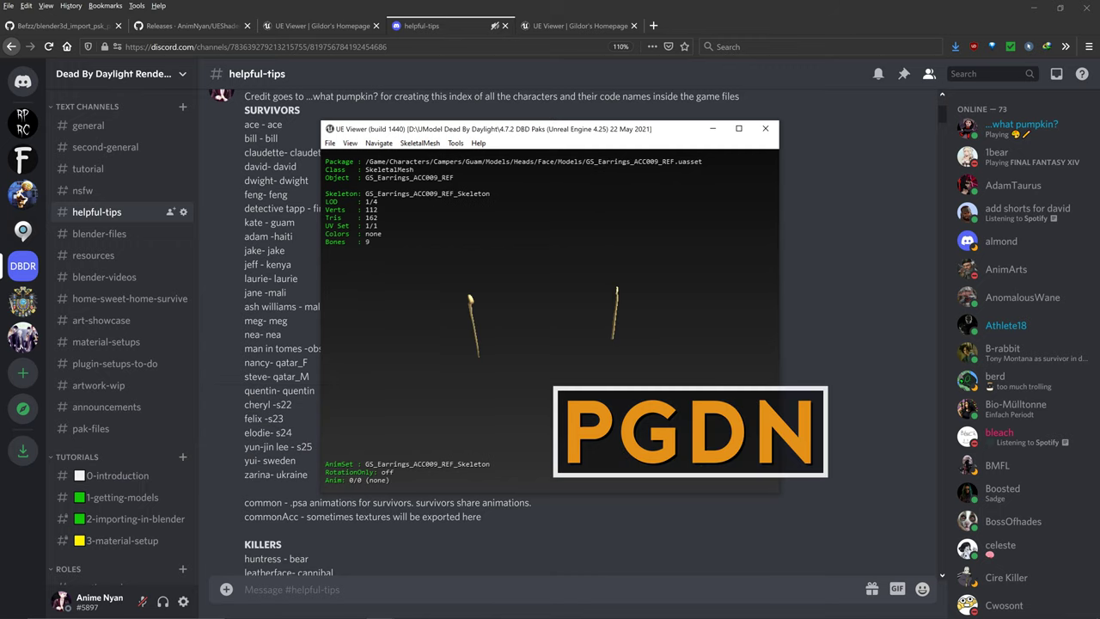
pyautogui.press('pagedown')
pyautogui.hotkey('ctrl', 't')
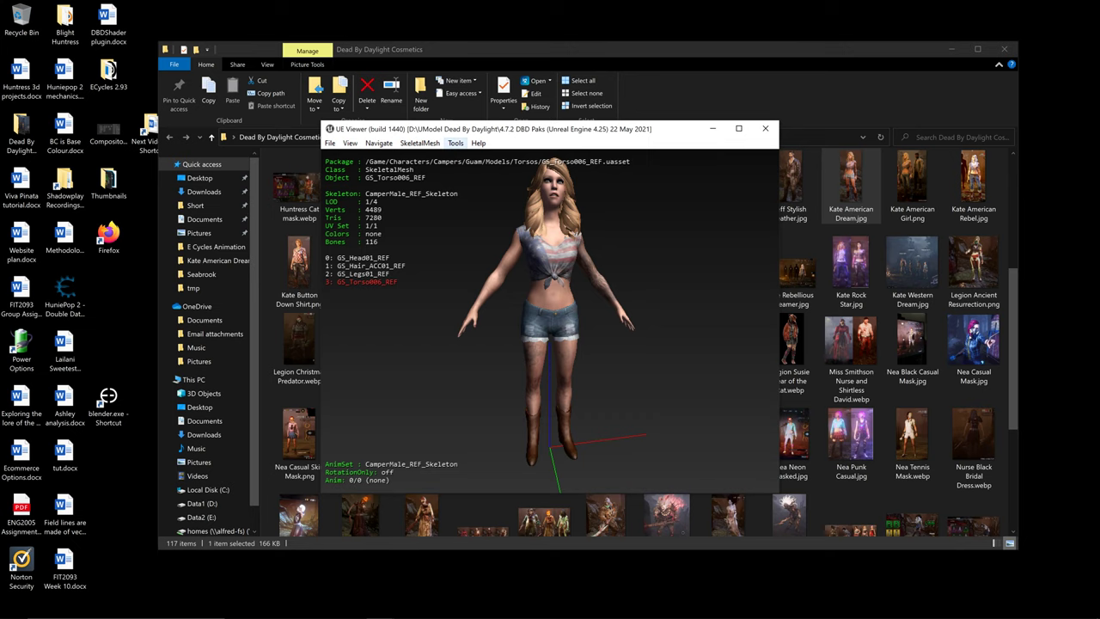
# Export the tagged meshes to the folder C:\Seabrook\Kate American Dreamer Plugin Tutorial.
pyautogui.click(455, 142)
pyautogui.click(500, 156)
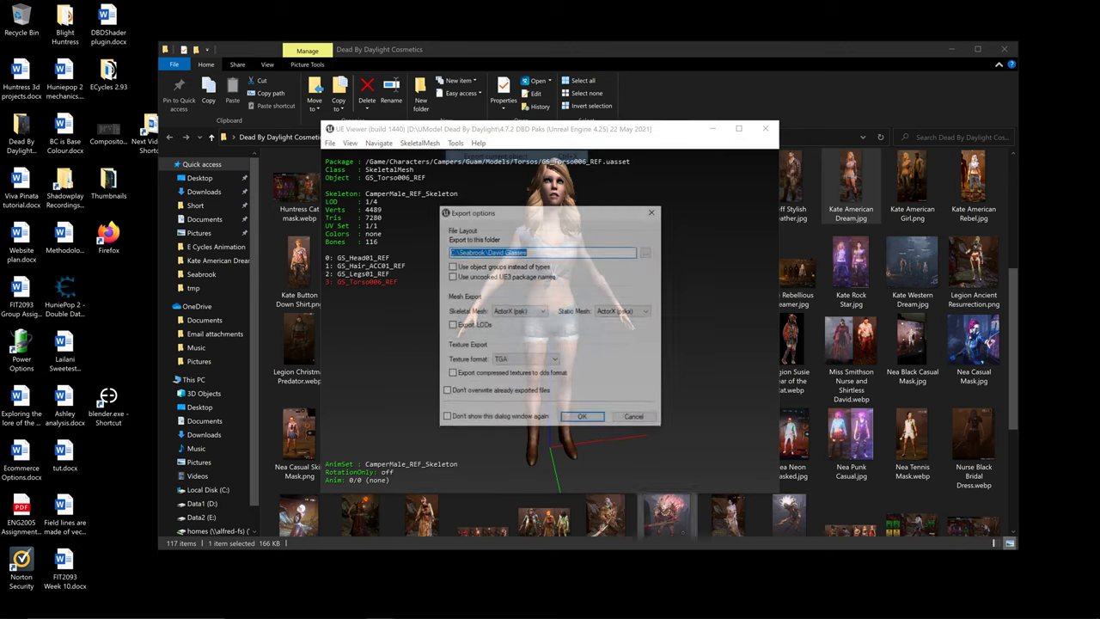
pyautogui.click(645, 252)
pyautogui.click(996, 587)
pyautogui.click(581, 418)
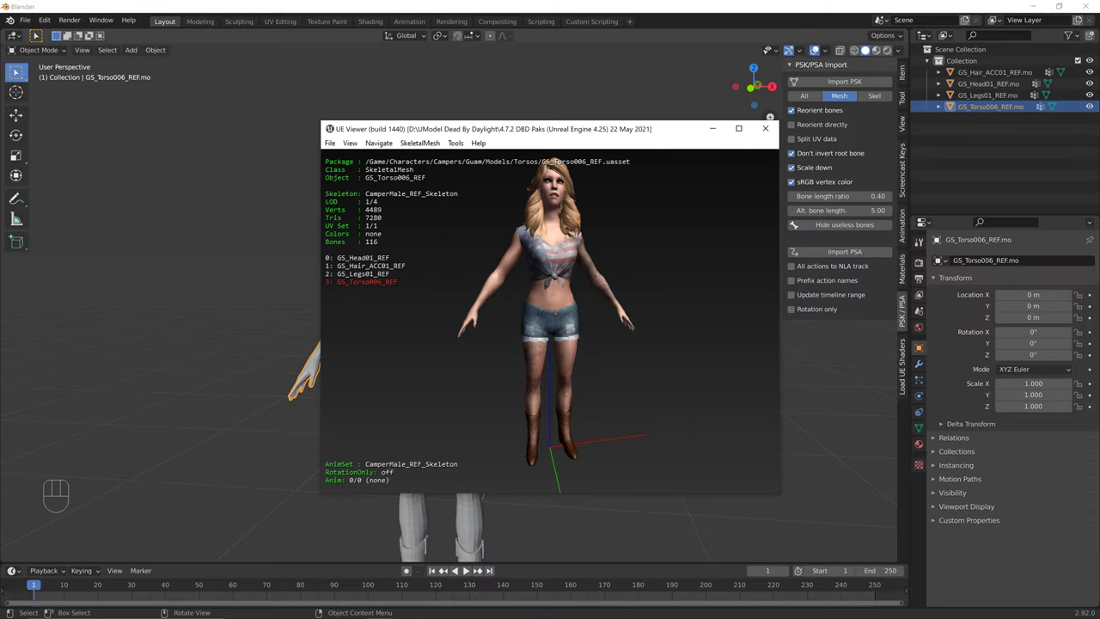
# Export the package GS_DSkeleton_REF.uasset from Guam's Models folder to the Kate American Dreamer Plugin Tutorial folder.
pyautogui.press('o')
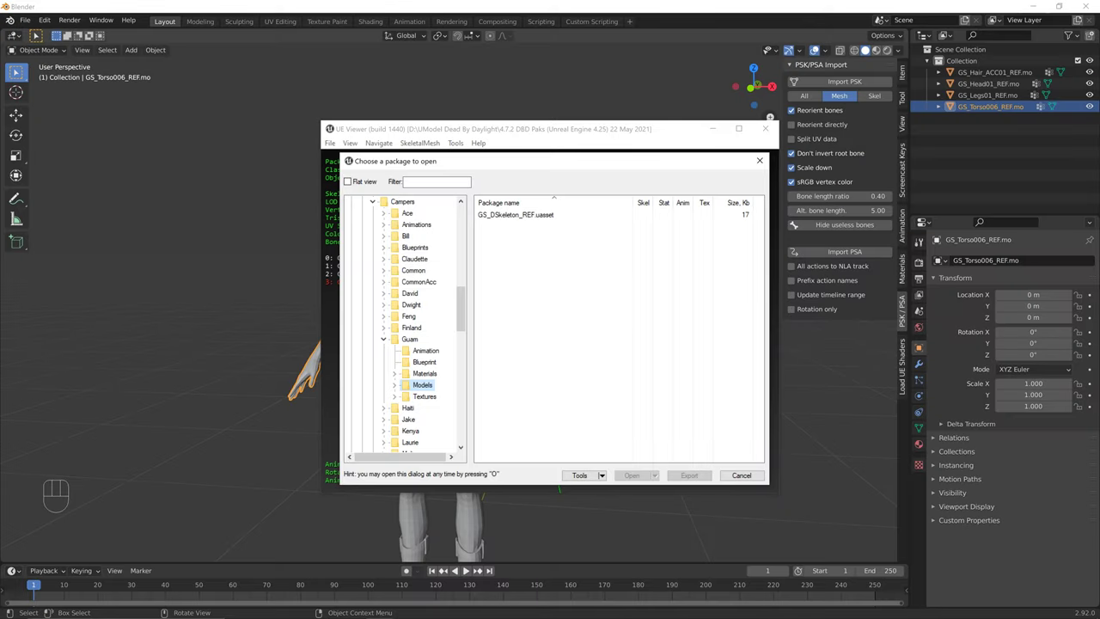
pyautogui.click(516, 214)
pyautogui.click(689, 475)
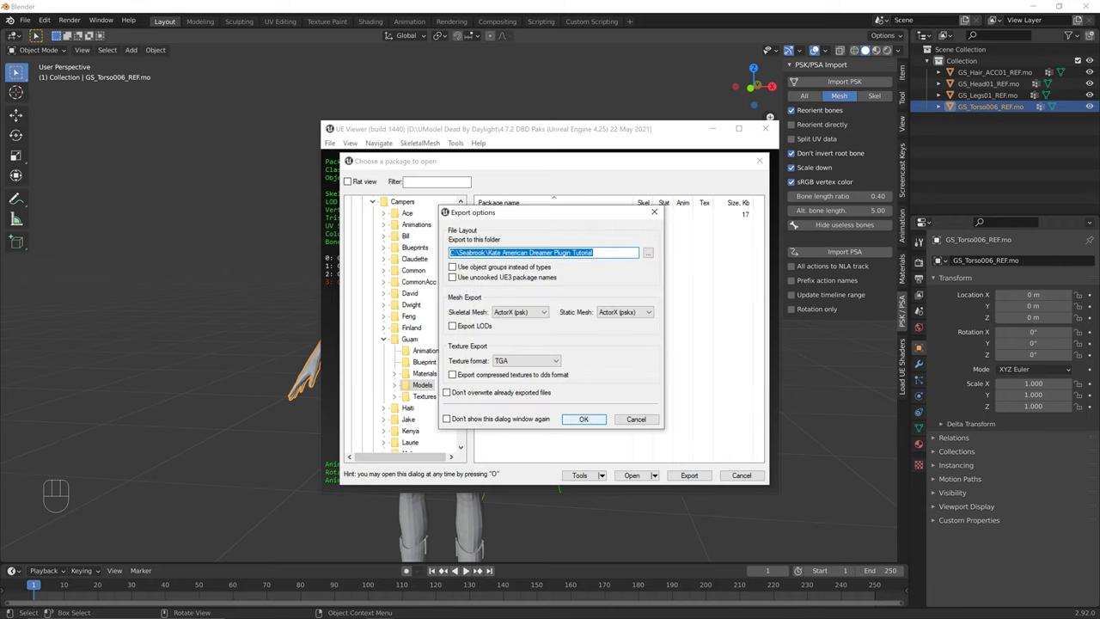
pyautogui.click(583, 418)
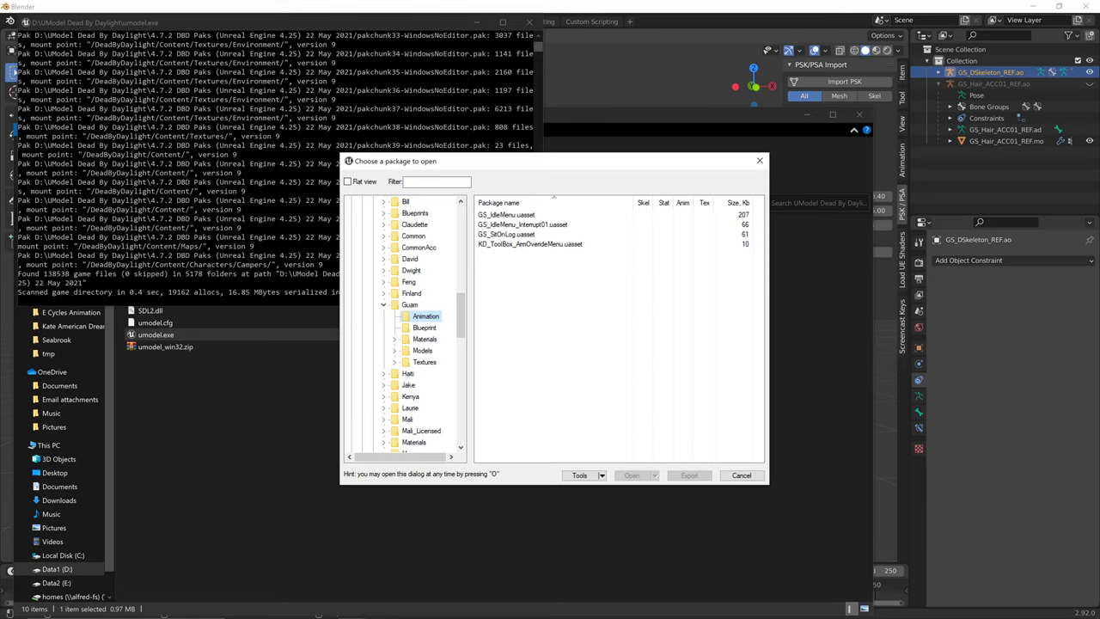
# Export the content of Guam's Animation folder to the Kate American Dreamer Plugin Tutorial folder.
pyautogui.rightClick(436, 317)
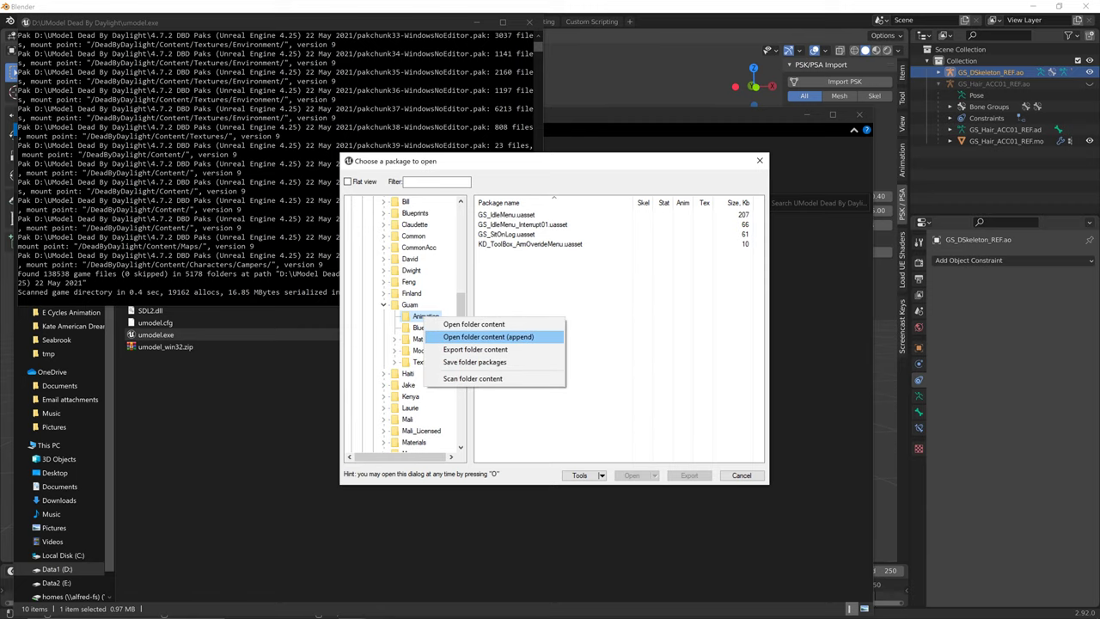
pyautogui.click(475, 349)
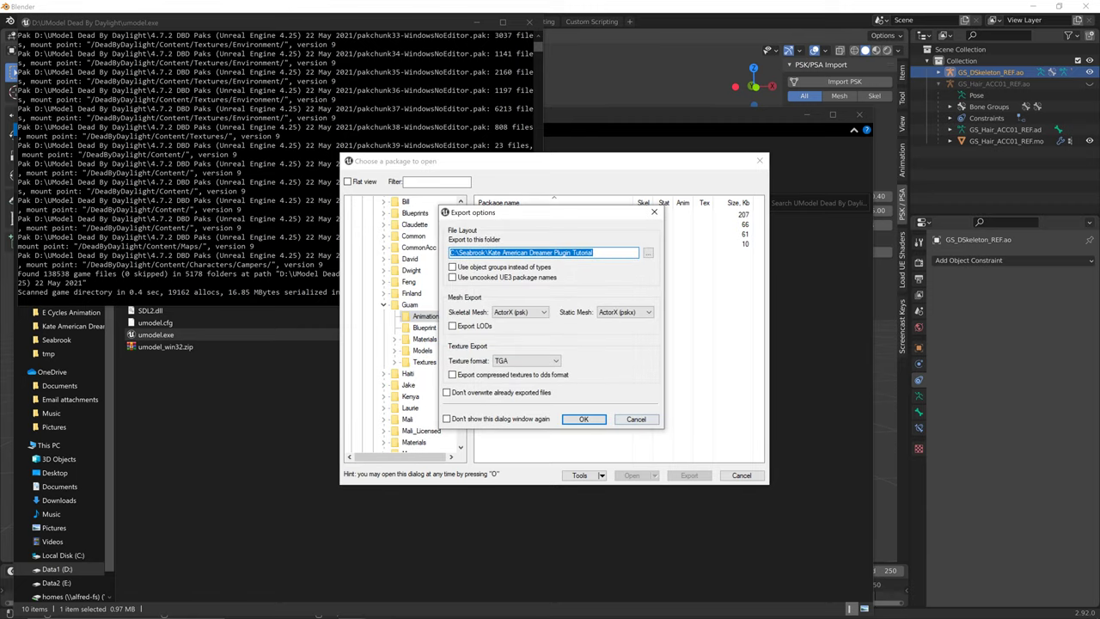
pyautogui.press('Return')
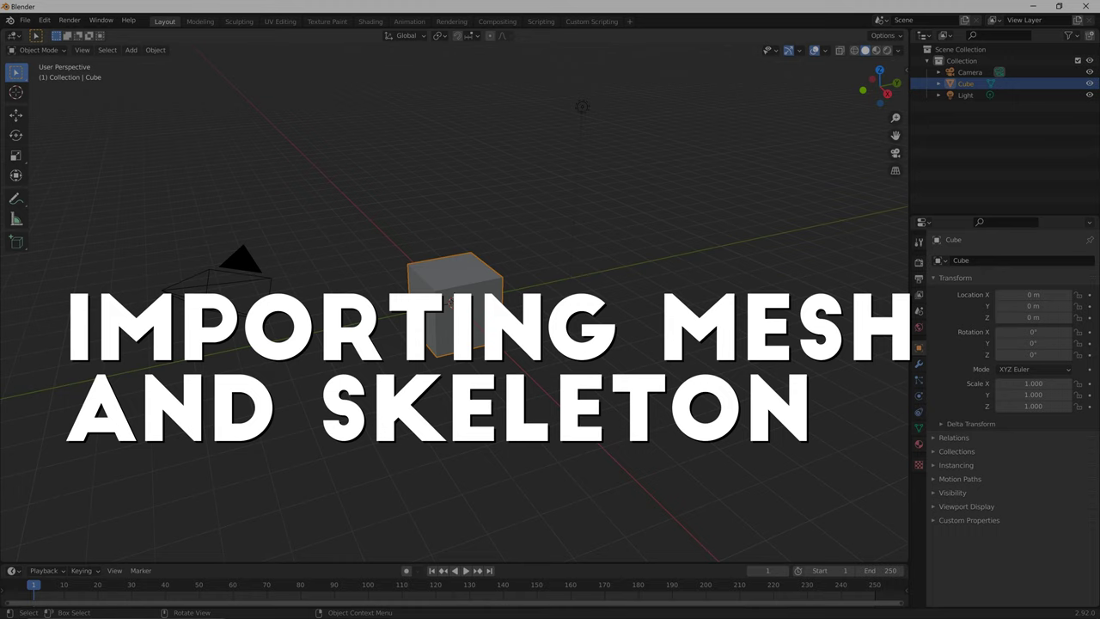
# In Blender, delete the default camera, cube and light from the scene.
pyautogui.hotkey('alt', 'a')
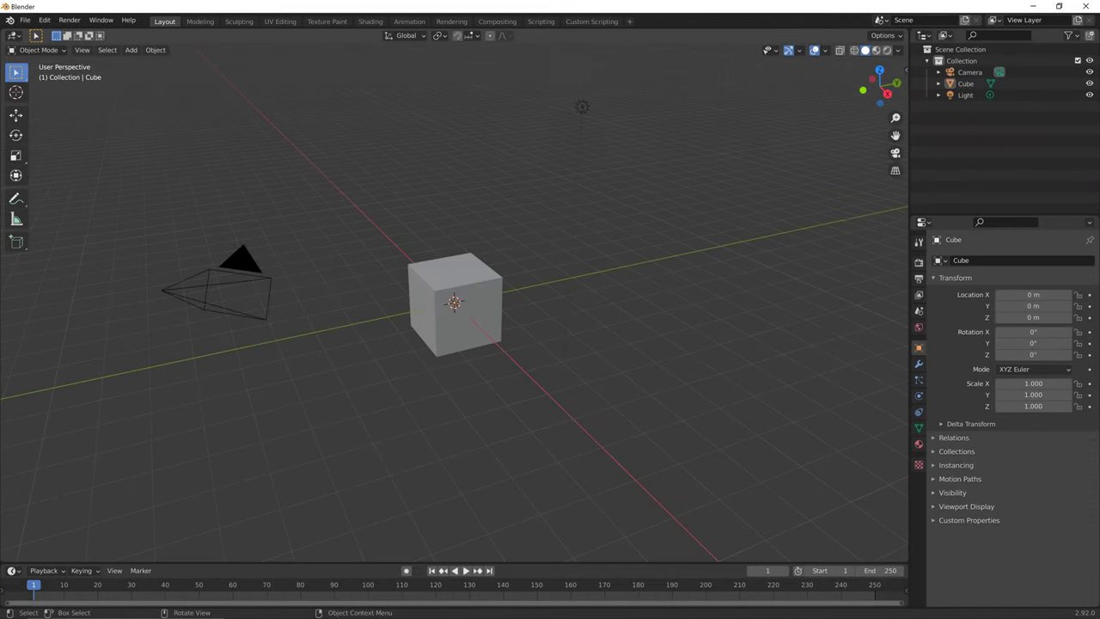
pyautogui.press('a')
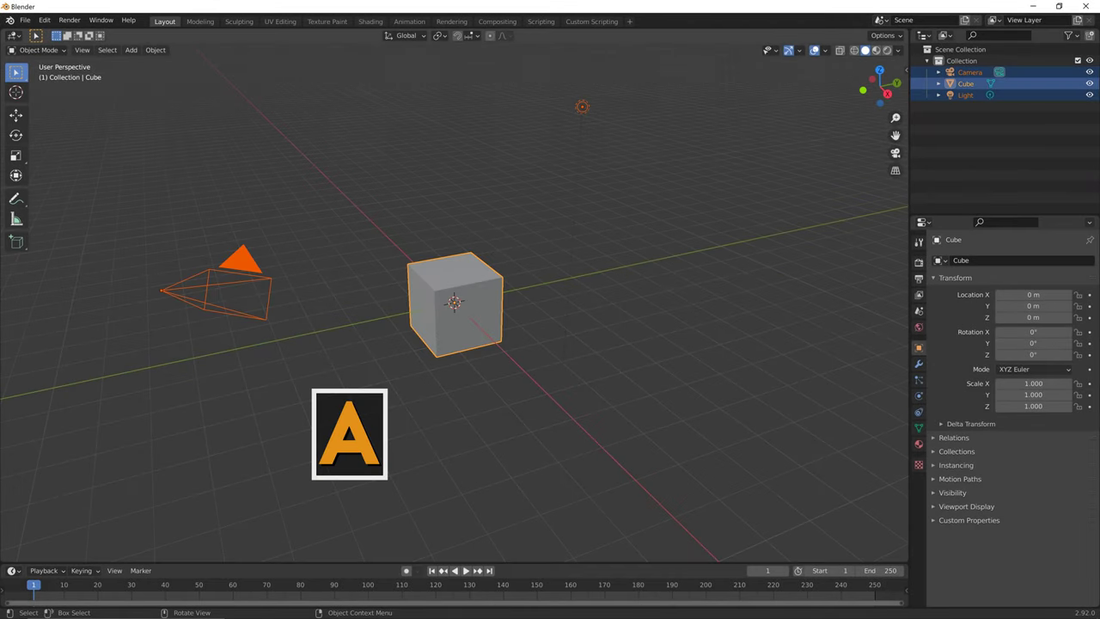
pyautogui.press('x')
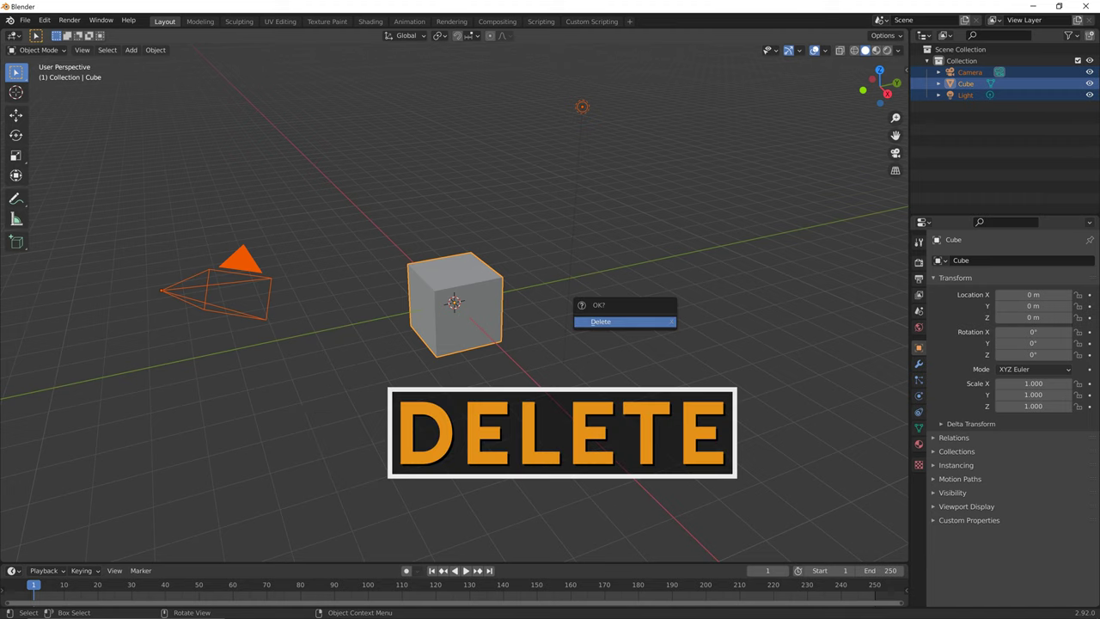
pyautogui.press('Return')
# Show the PSK/PSA import settings and enable Reorient bones.
pyautogui.press('n')
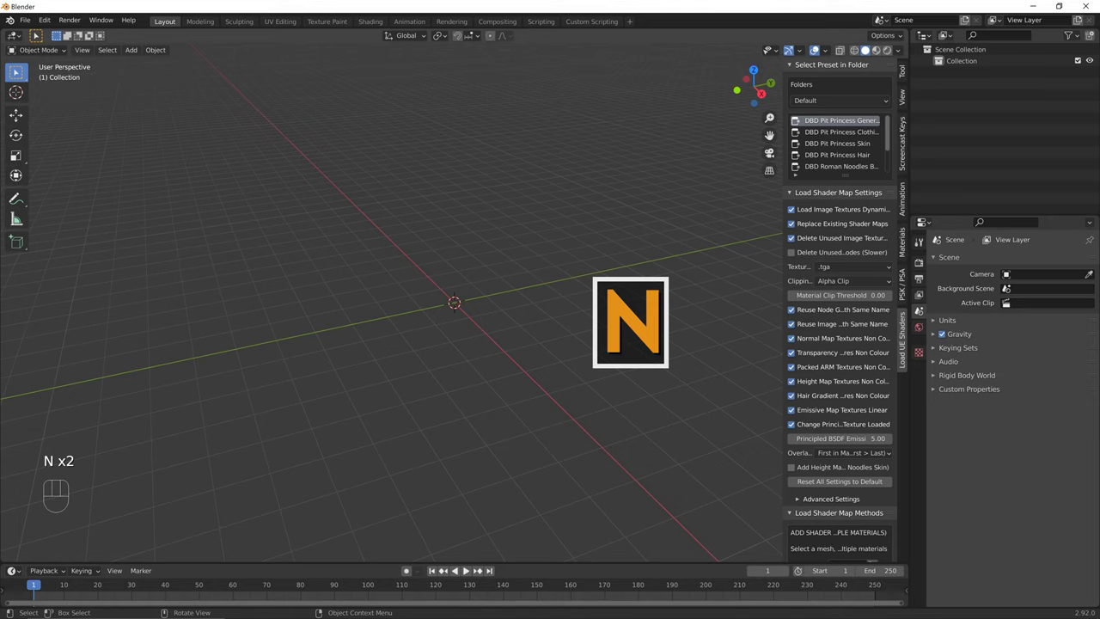
pyautogui.click(902, 285)
pyautogui.click(790, 110)
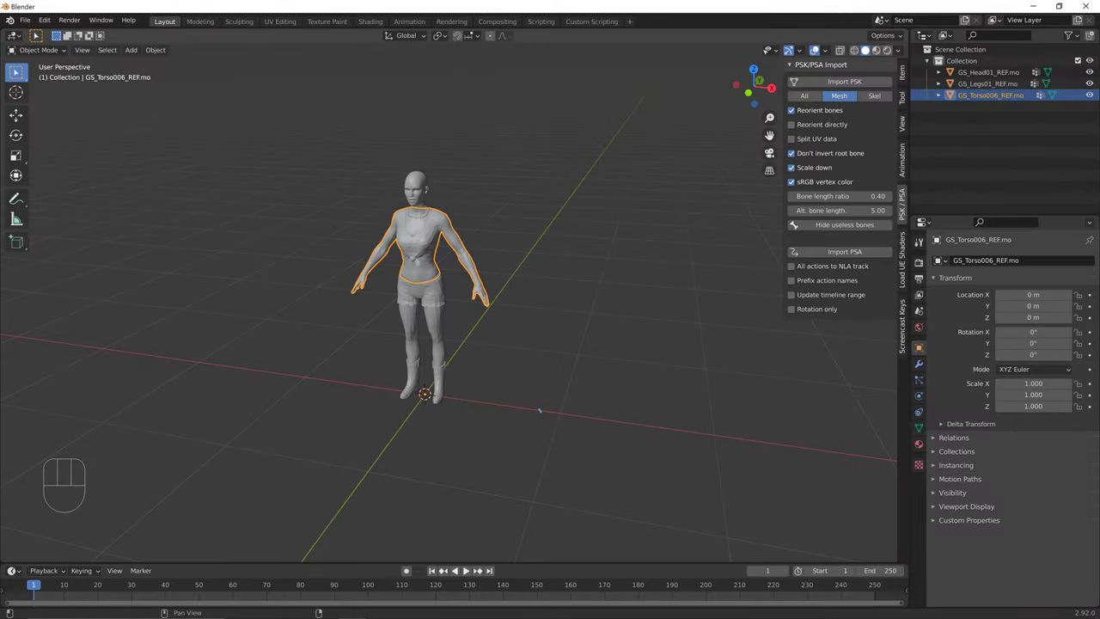
# Import GS_DSkeleton_REF.psk from the exported Guam Models folder as skeleton only.
pyautogui.click(874, 95)
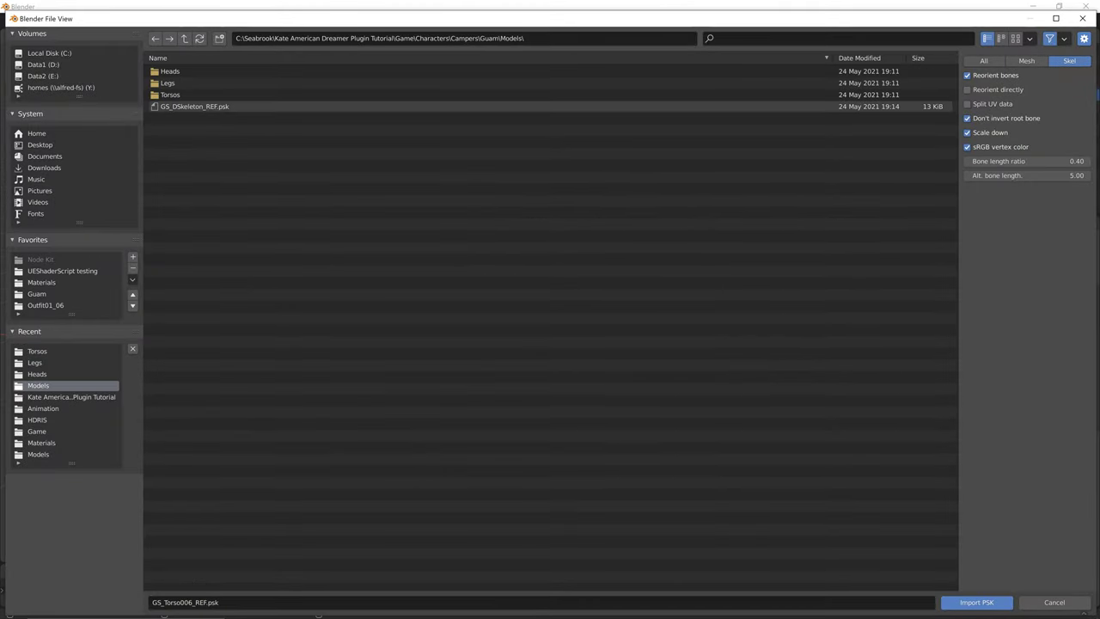
pyautogui.click(198, 106)
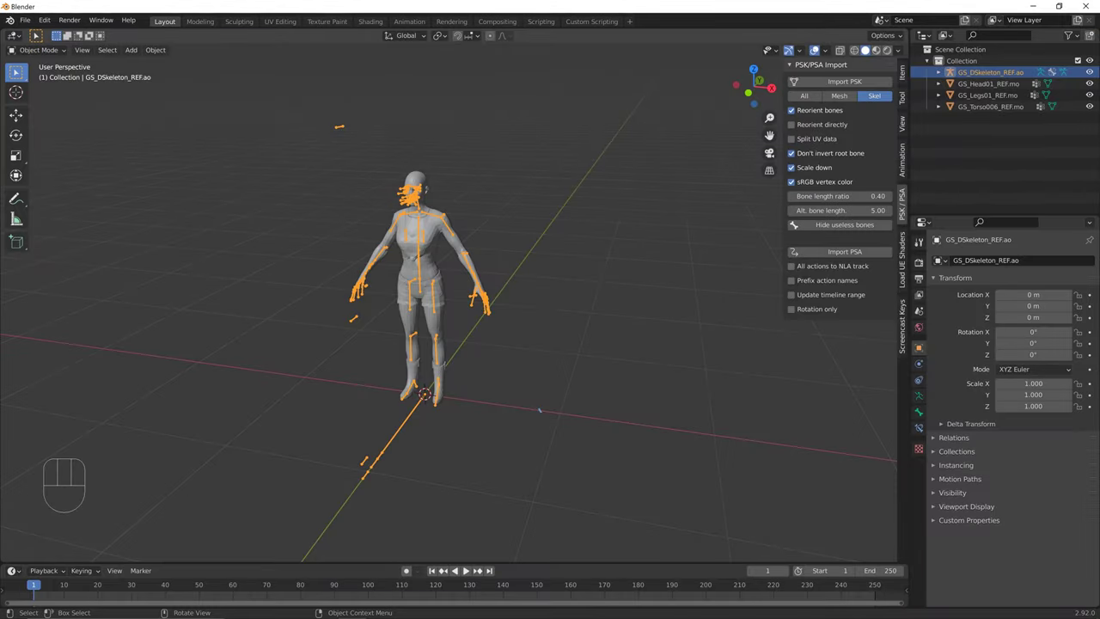
# Parent the head, legs and torso meshes to the GS_DSkeleton_REF armature using armature deform with empty groups.
pyautogui.click(988, 107)
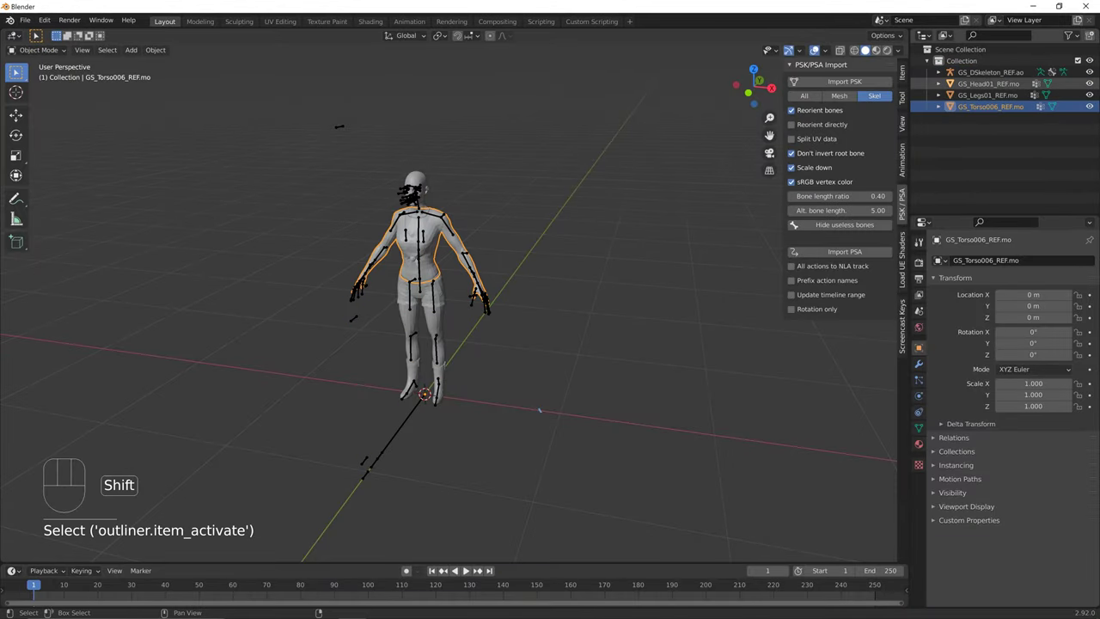
pyautogui.keyDown('shift'); pyautogui.click(988, 83); pyautogui.keyUp('shift')
pyautogui.keyDown('ctrl'); pyautogui.click(989, 73); pyautogui.keyUp('ctrl')
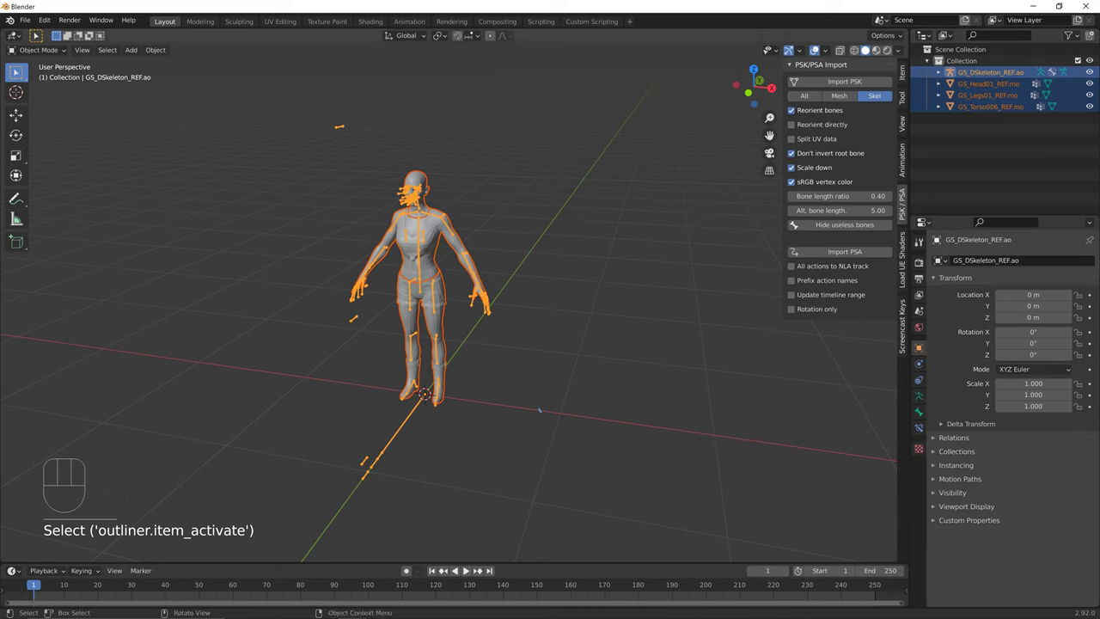
pyautogui.hotkey('ctrl', 'p')
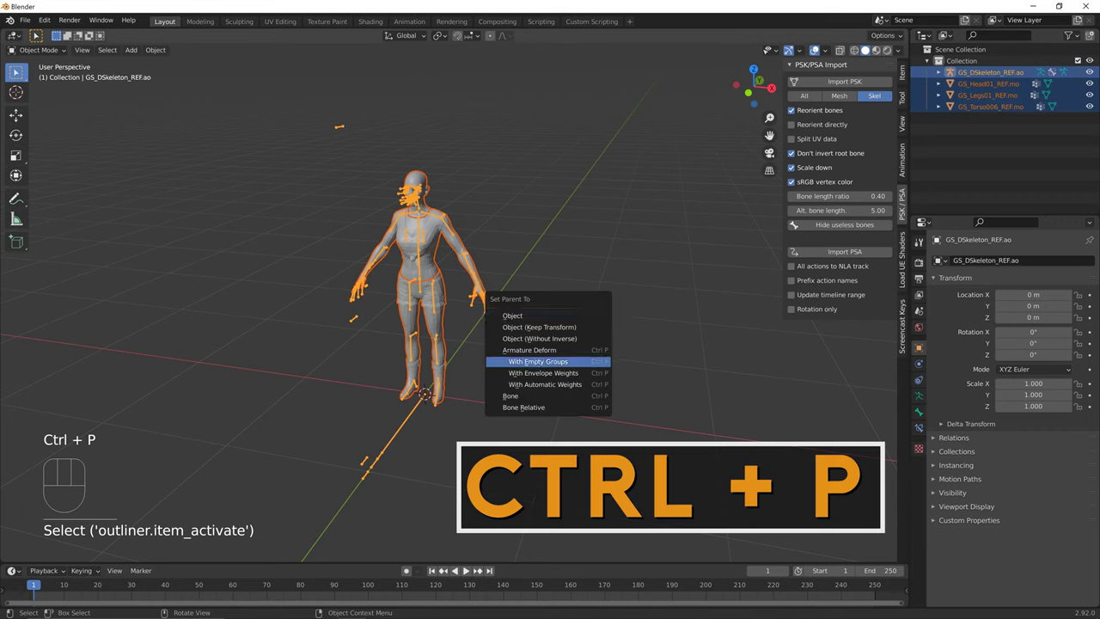
pyautogui.click(537, 361)
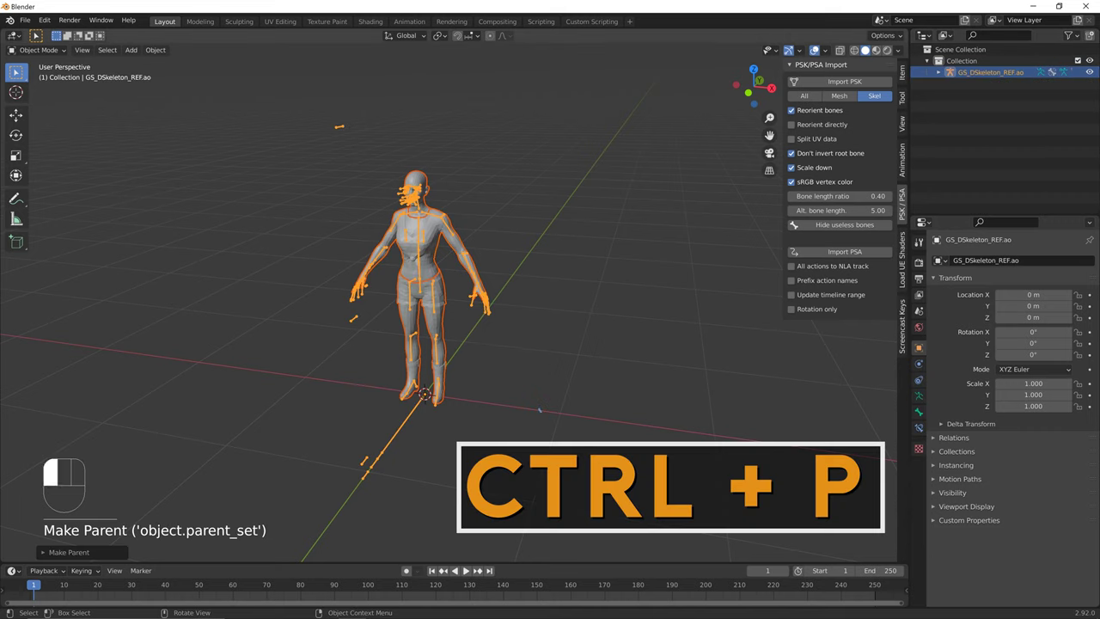
pyautogui.click(540, 409)
# Import the hair model GS_Hair_ACC01_REF from the Heads folder with both mesh and skeleton.
pyautogui.click(804, 96)
pyautogui.click(843, 82)
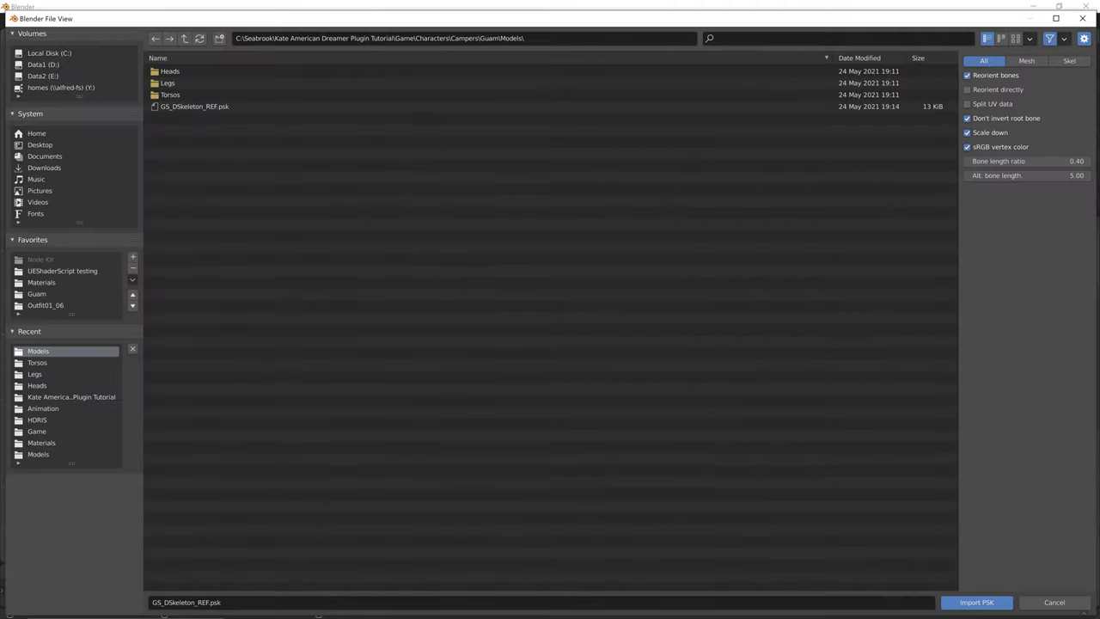
pyautogui.doubleClick(170, 71)
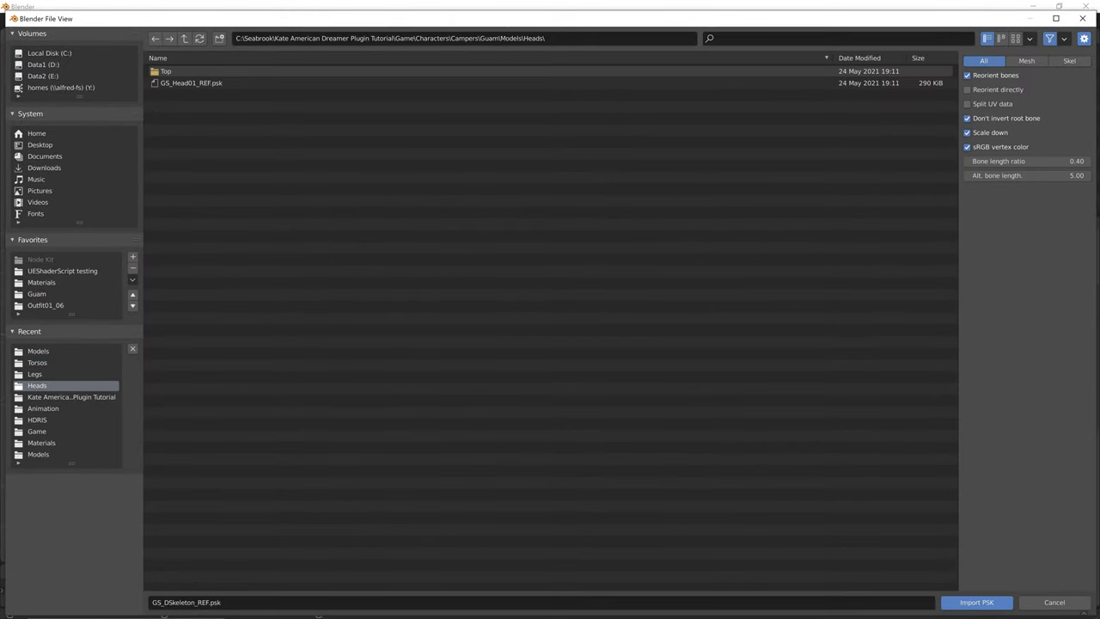
pyautogui.doubleClick(170, 72)
pyautogui.doubleClick(170, 71)
pyautogui.doubleClick(170, 71)
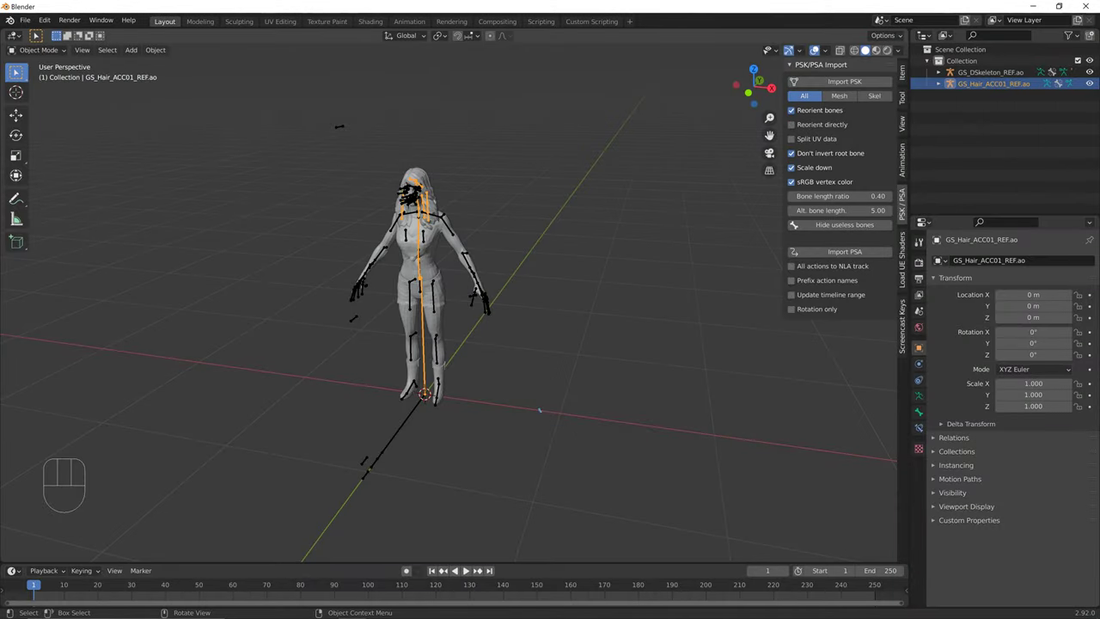
pyautogui.click(539, 410)
# Add a Child Of object constraint to the hair armature GS_Hair_ACC01_REF.ao.
pyautogui.scroll(6, 589, 459)
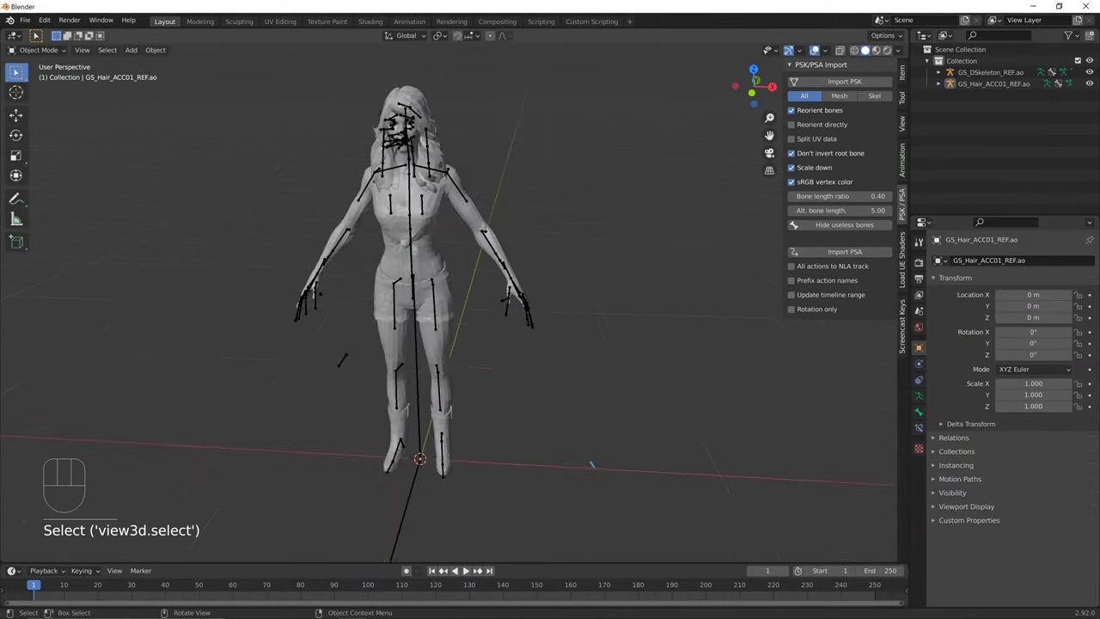
pyautogui.keyDown('shift'); pyautogui.moveTo(589, 459); pyautogui.dragTo(650, 553, button='middle'); pyautogui.keyUp('shift')
pyautogui.click(500, 180)
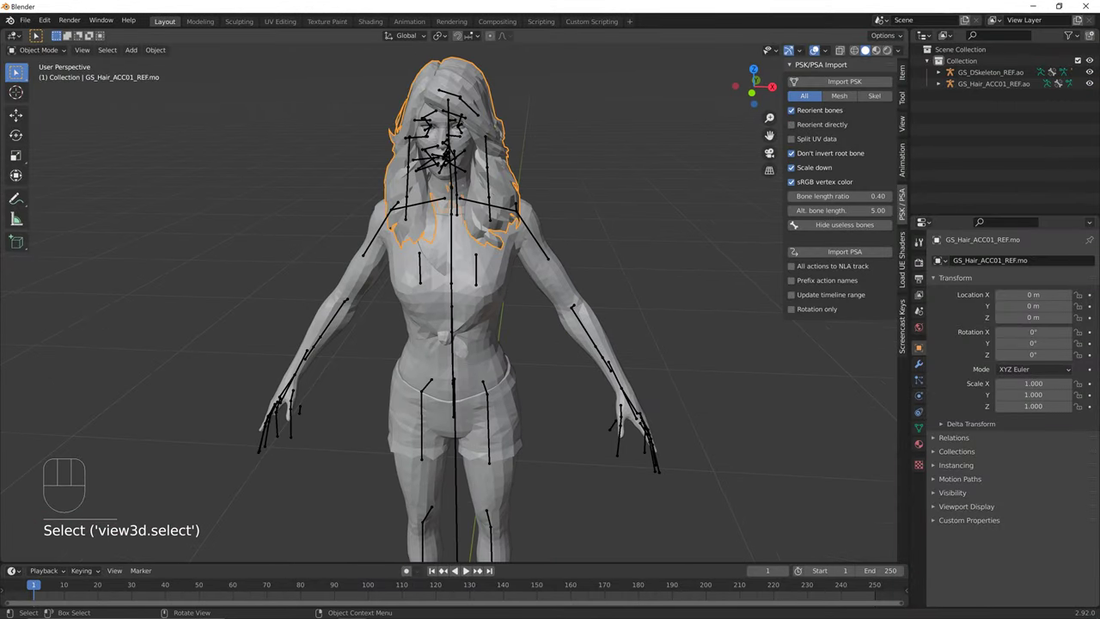
pyautogui.click(488, 177)
pyautogui.click(1013, 260)
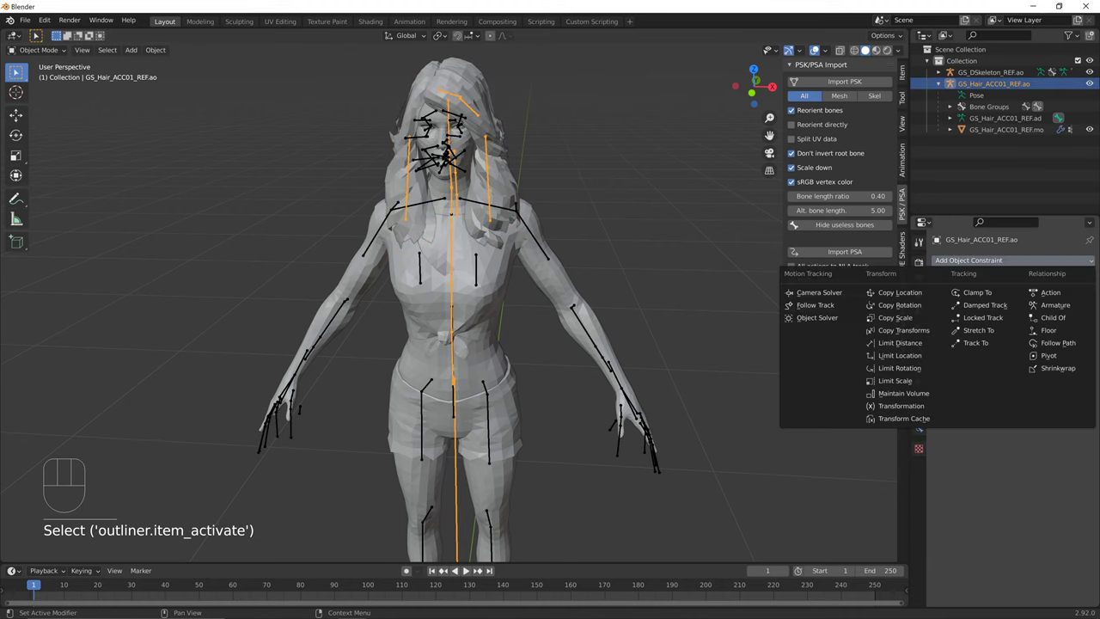
pyautogui.click(1060, 317)
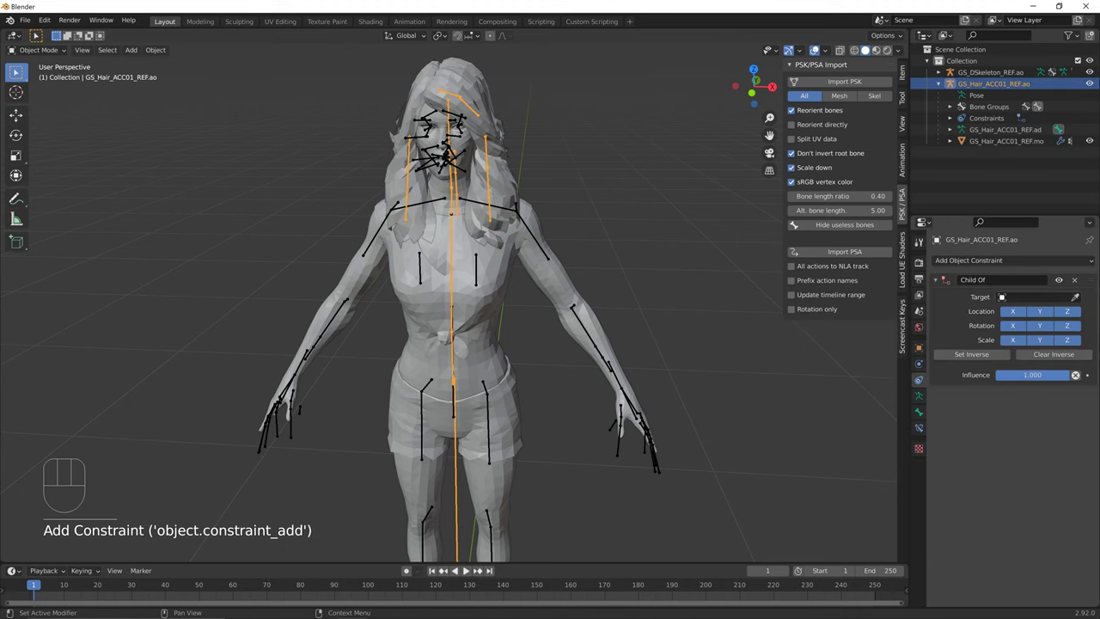
# Target the Child Of constraint at the bone joint_Head_01 of the GS_DSkeleton_REF armature and set its inverse.
pyautogui.click(1035, 297)
pyautogui.click(1022, 316)
pyautogui.click(1034, 311)
pyautogui.press('BackSpace')
pyautogui.write('h')
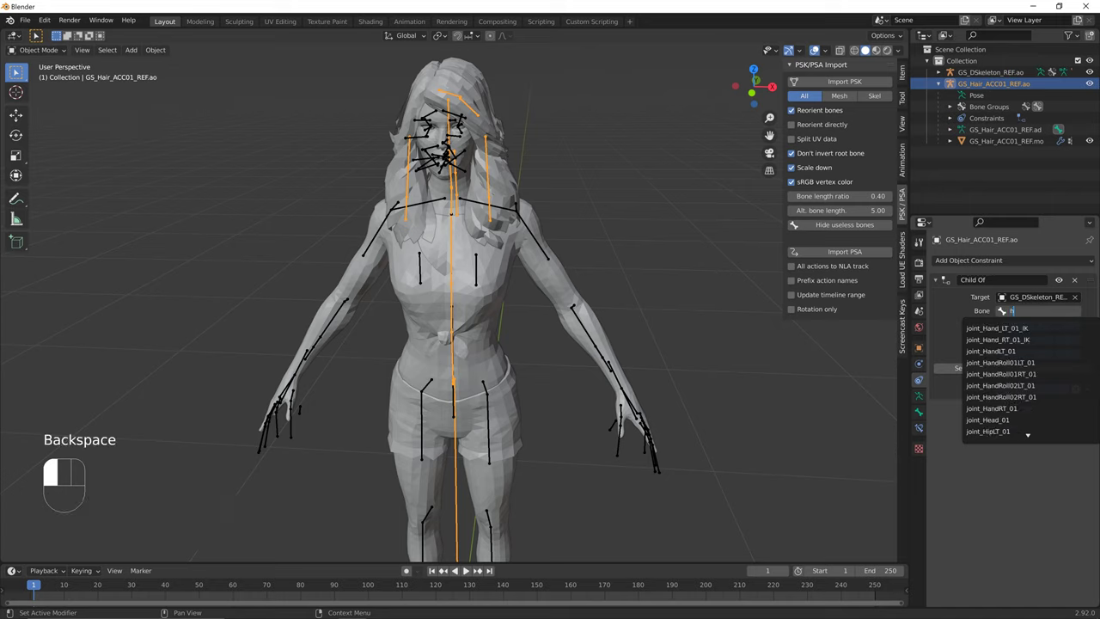
pyautogui.write('ead')
pyautogui.click(988, 328)
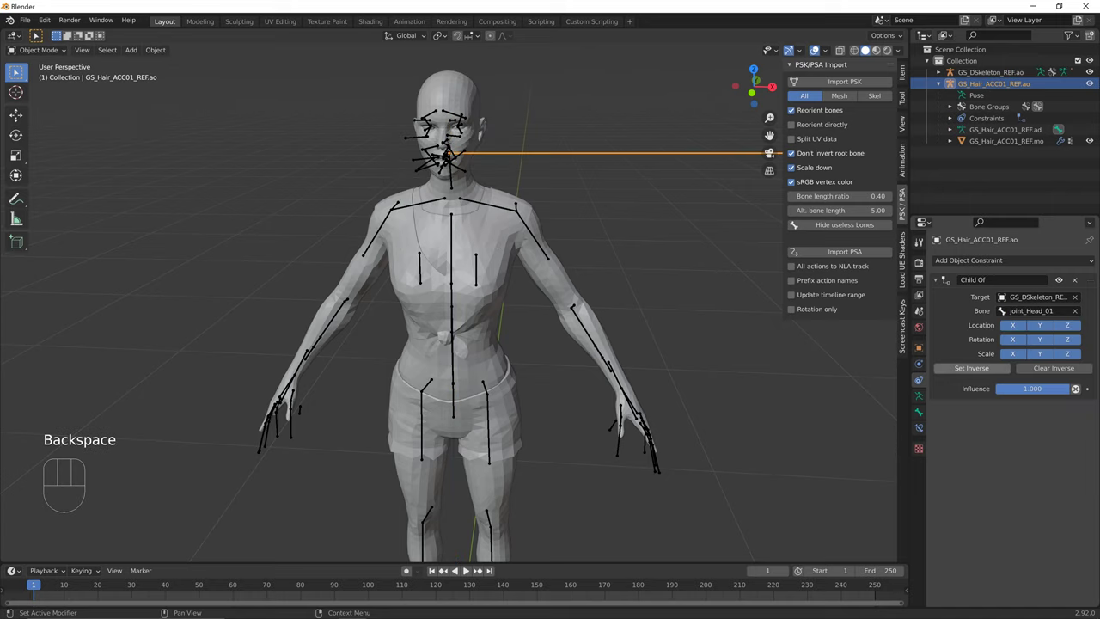
pyautogui.click(971, 368)
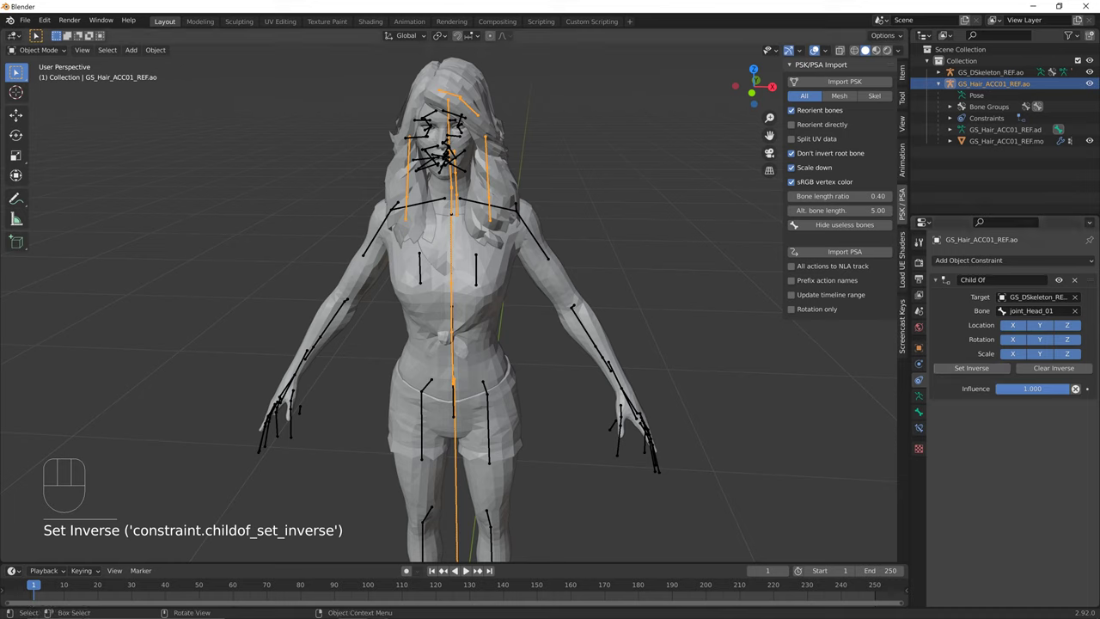
pyautogui.click(704, 317)
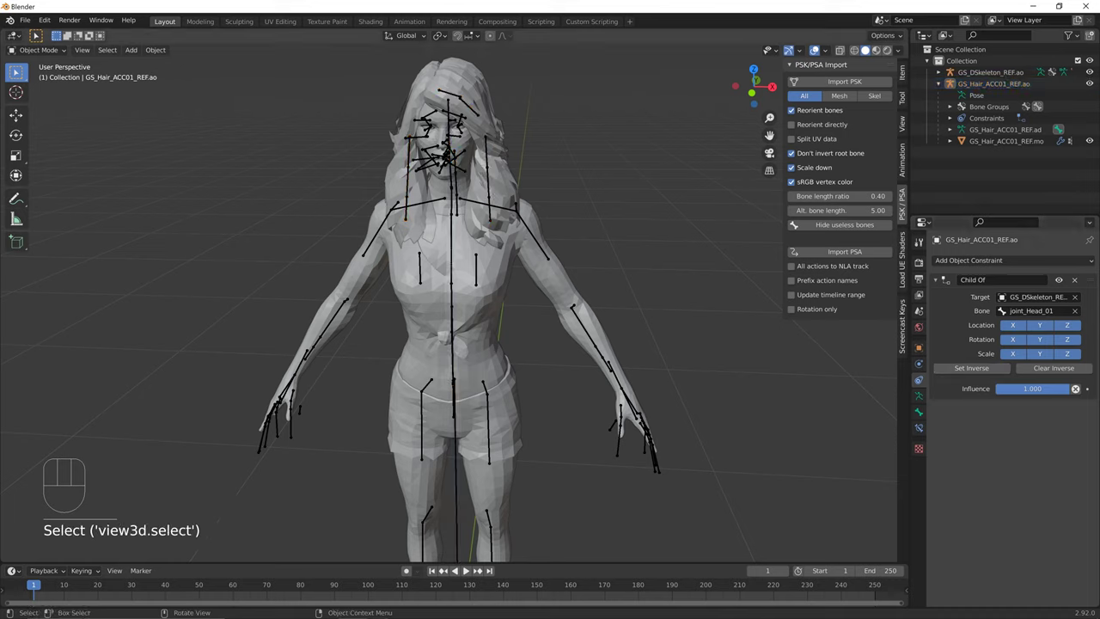
# Import the PSA animation from the Guam Animation folder onto the GS_DSkeleton_REF armature.
pyautogui.click(591, 336)
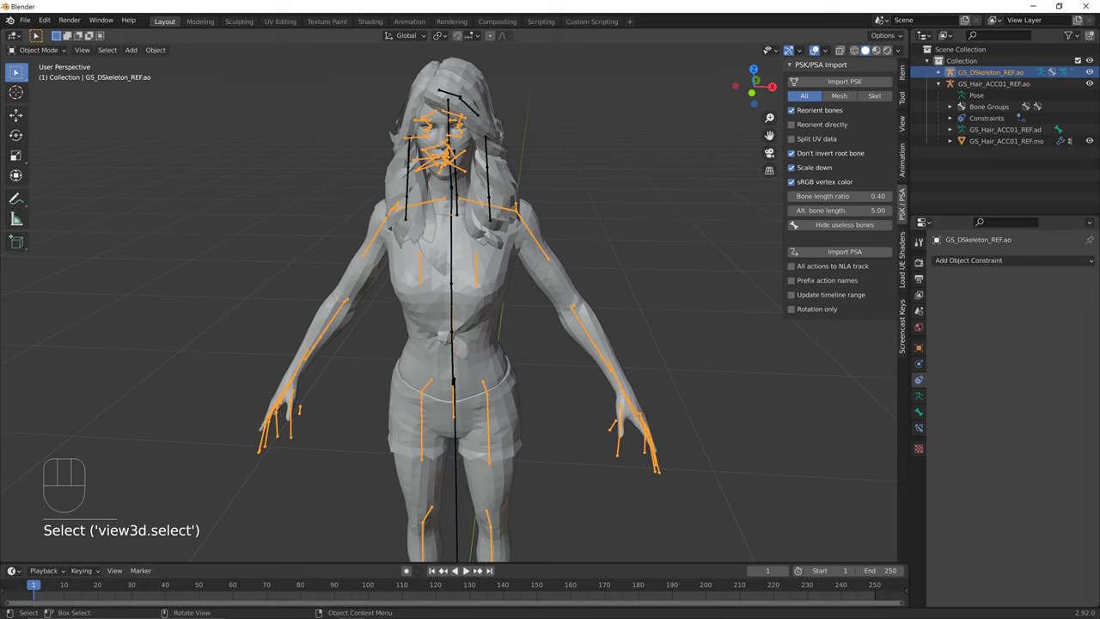
pyautogui.click(845, 250)
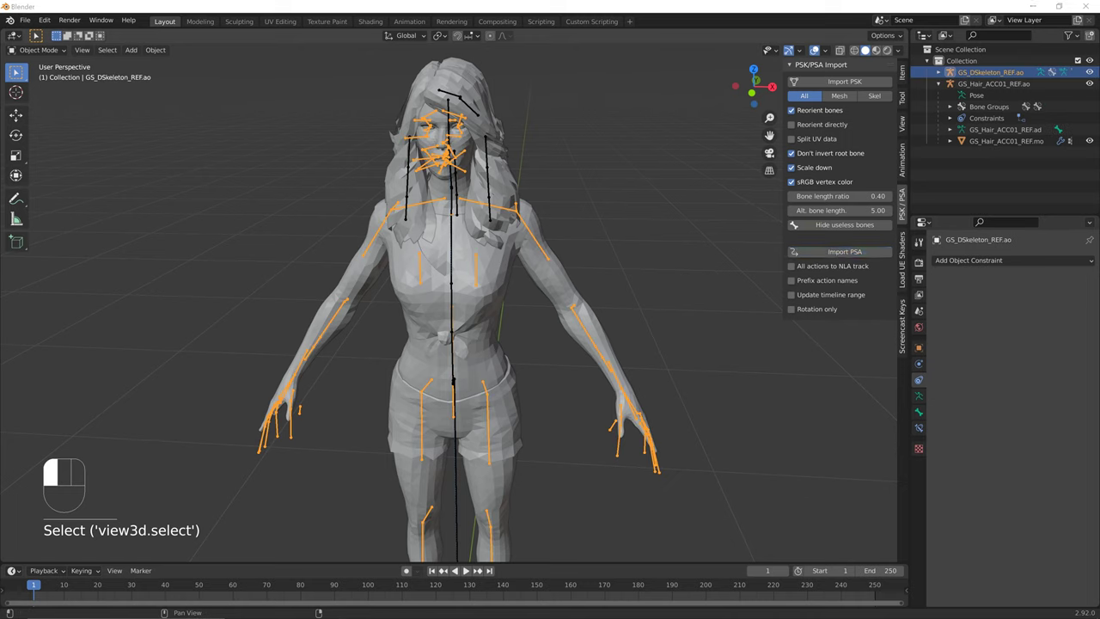
pyautogui.click(37, 294)
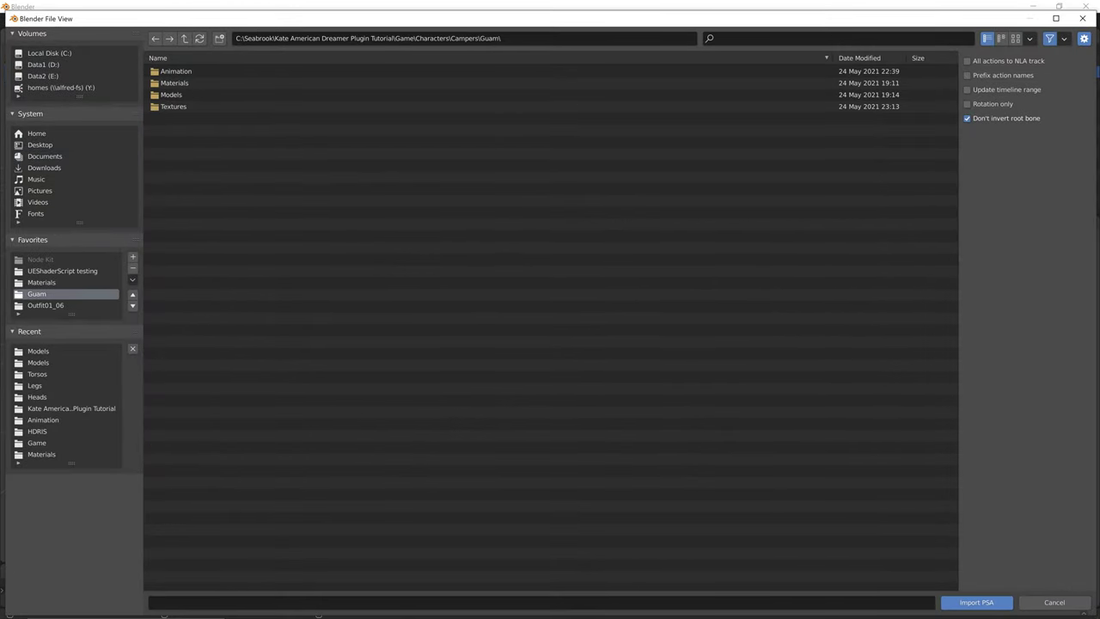
pyautogui.doubleClick(175, 72)
pyautogui.doubleClick(182, 94)
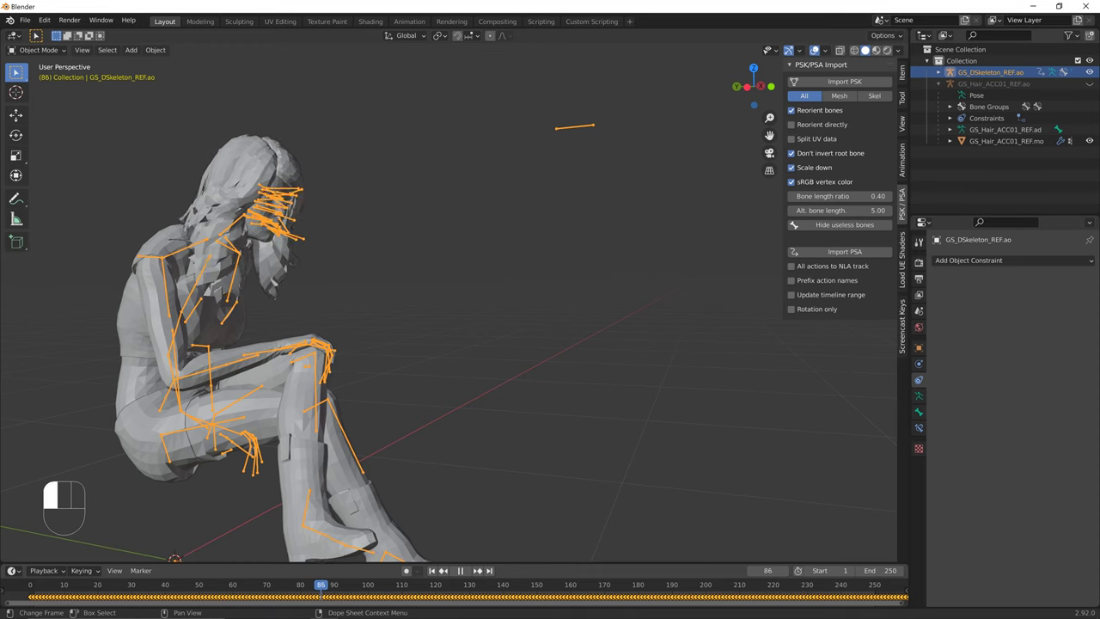
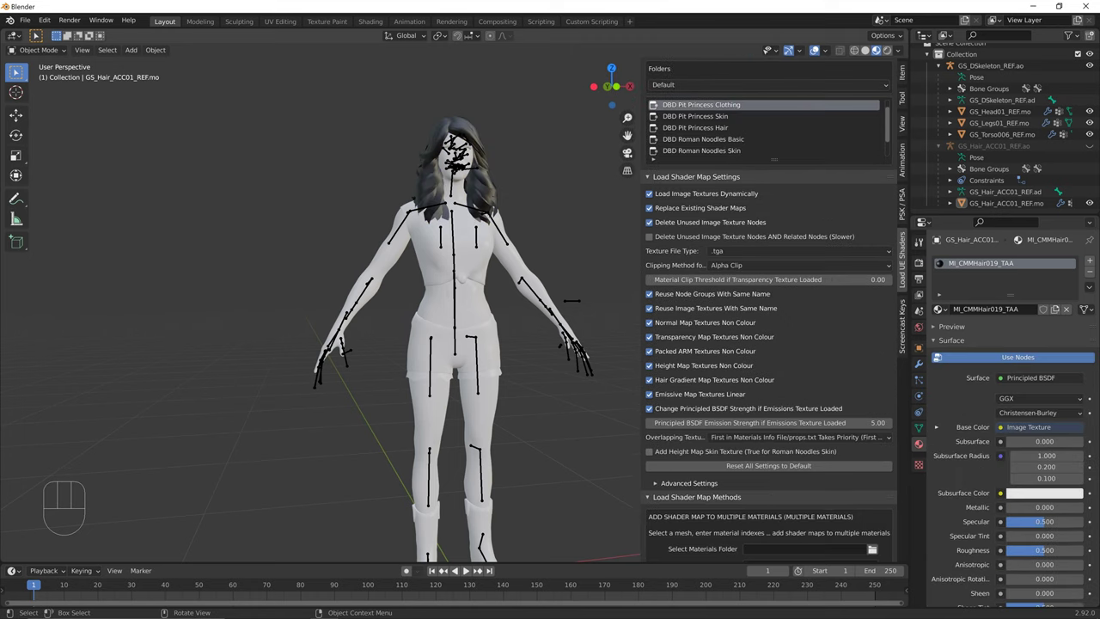
# Select all scene objects and set the materials folder for shading all selected meshes to Guam\Materials.
pyautogui.press('a')
pyautogui.press('a')
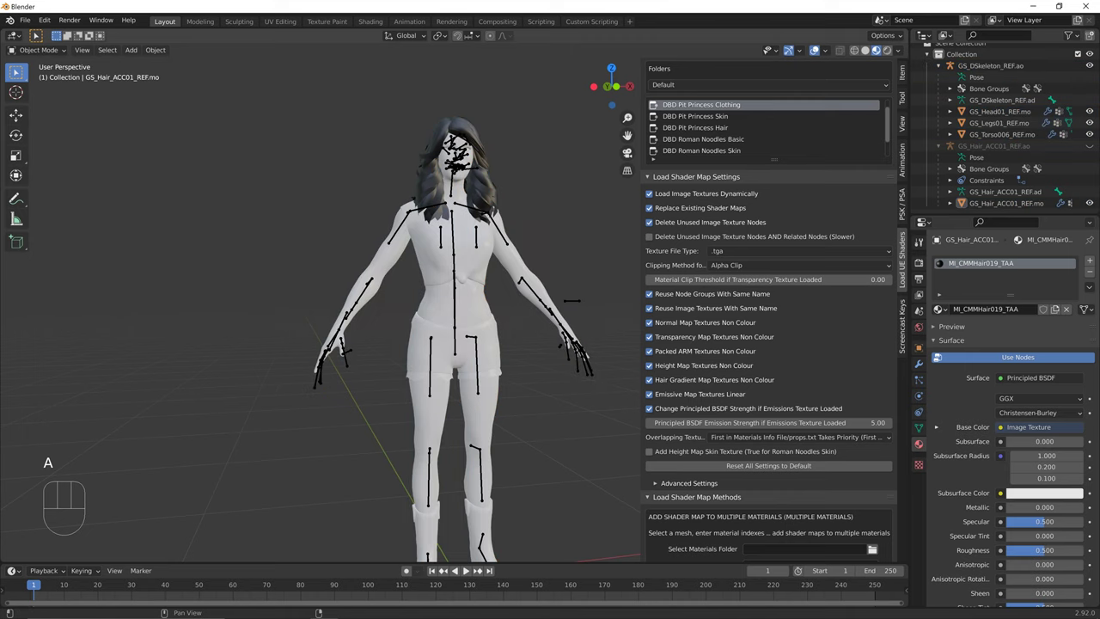
pyautogui.scroll(-5, 688, 240)
pyautogui.scroll(-3, 769, 310)
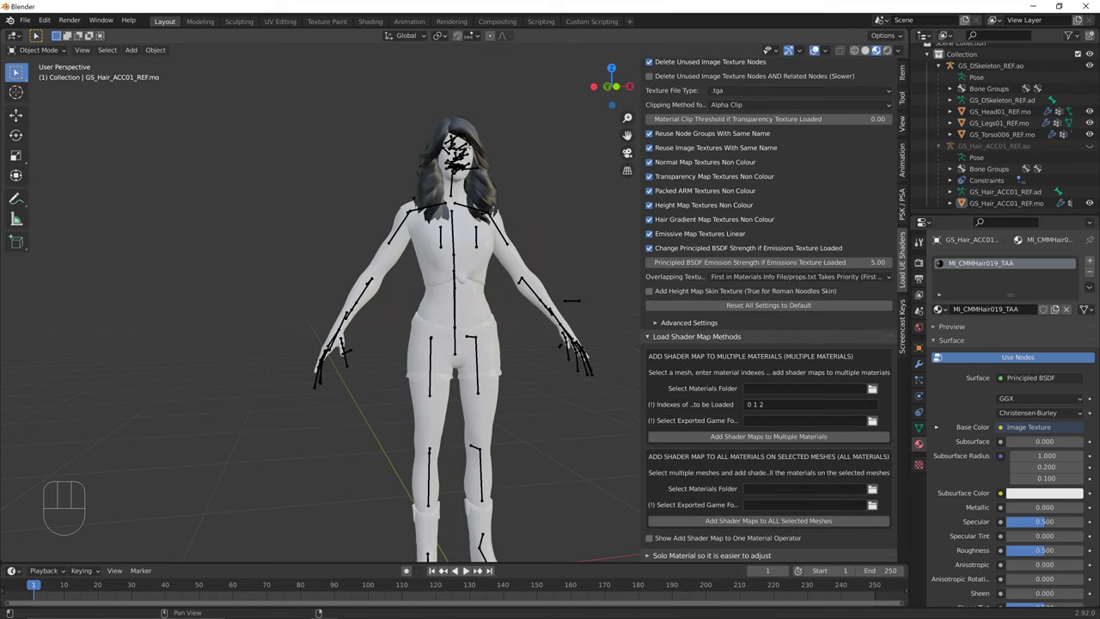
pyautogui.press('a')
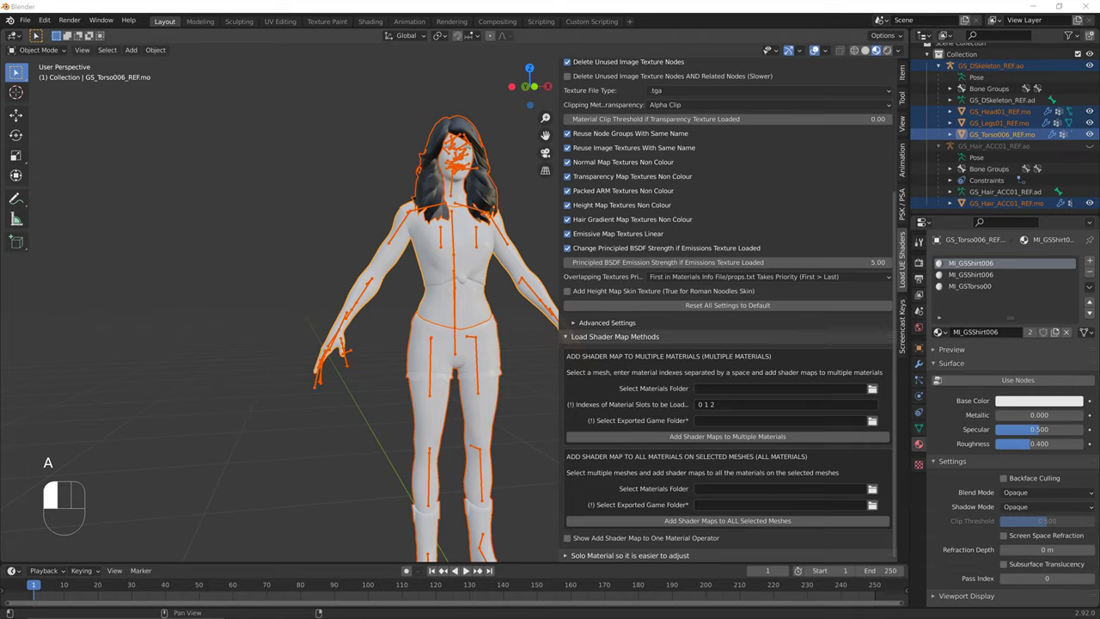
pyautogui.click(872, 488)
pyautogui.click(41, 443)
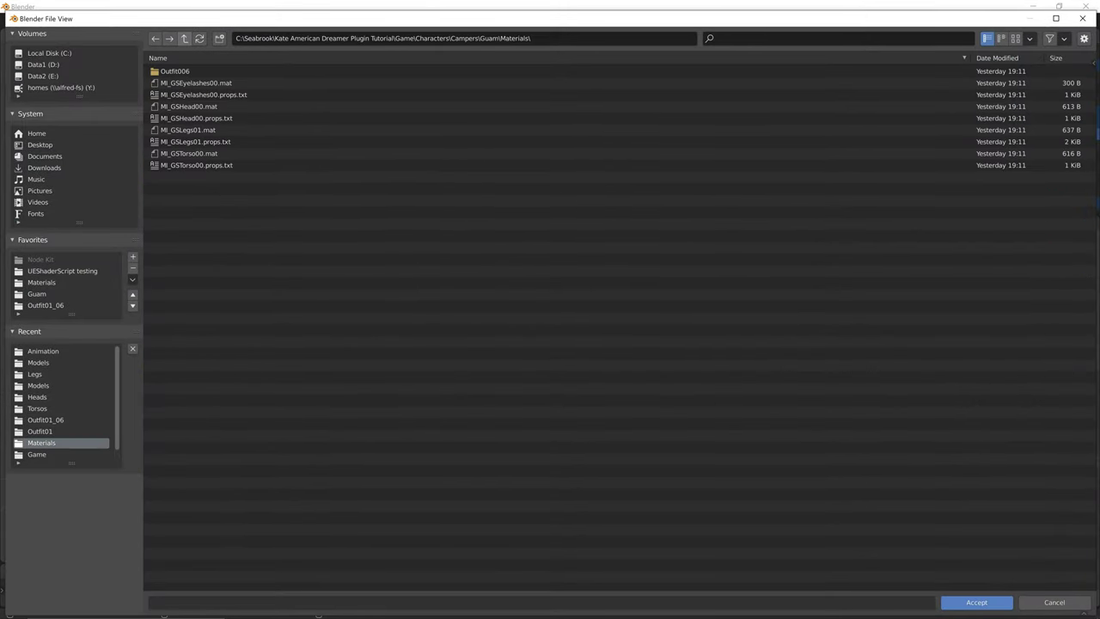
pyautogui.click(184, 39)
pyautogui.click(41, 442)
pyautogui.click(976, 602)
# Set the exported game folder to Game and add the DBD Pit Princess Clothing shader maps to all selected meshes.
pyautogui.click(872, 505)
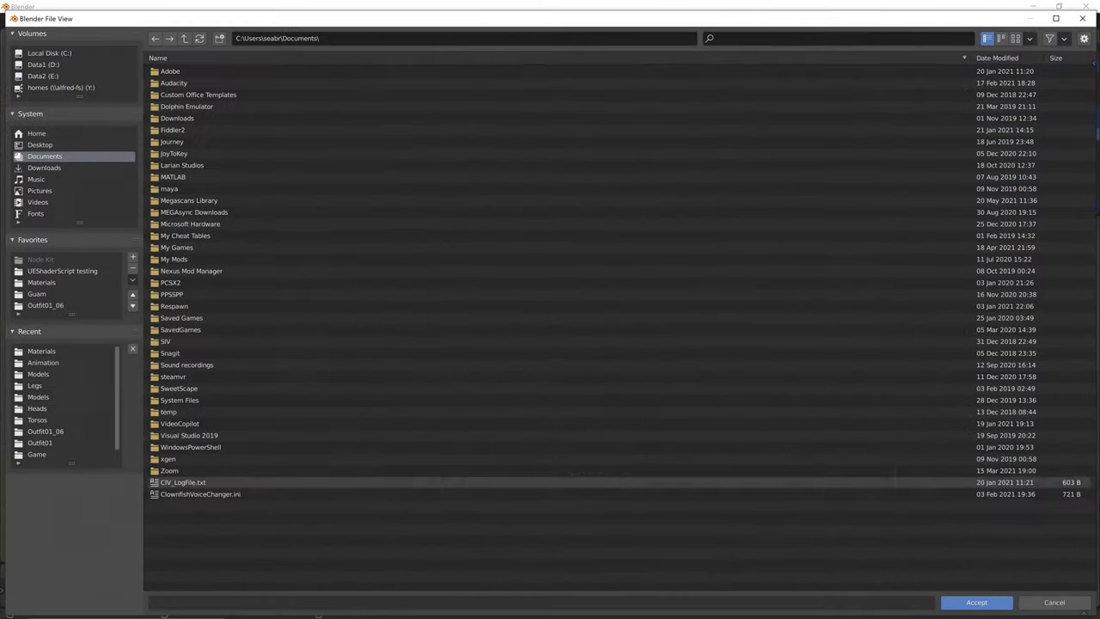
pyautogui.scroll(-1, 37, 443)
pyautogui.click(37, 442)
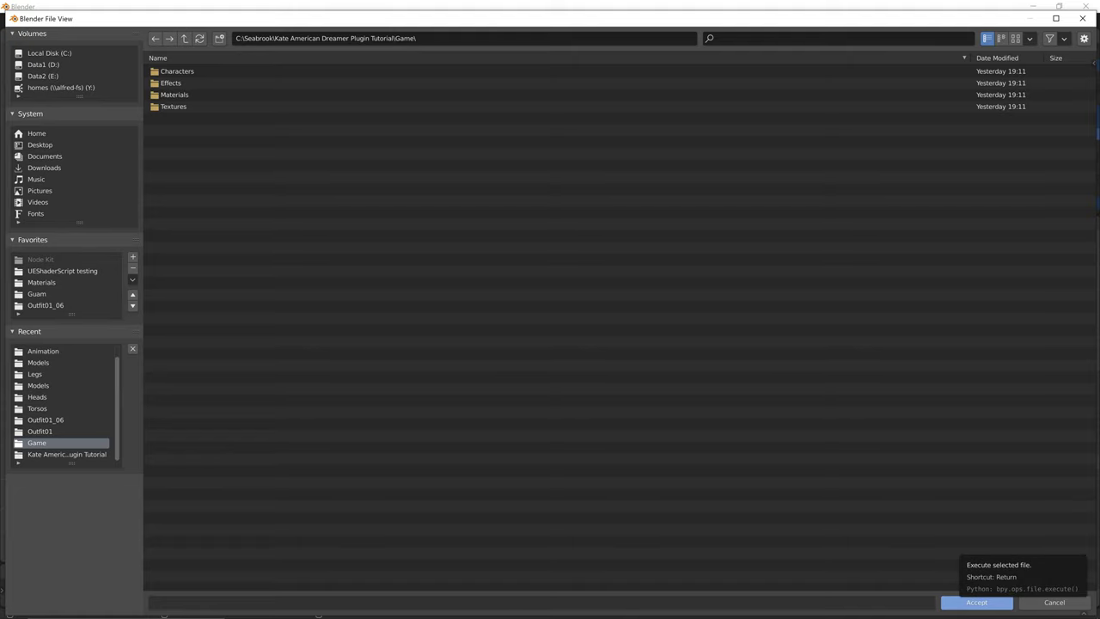
pyautogui.click(976, 601)
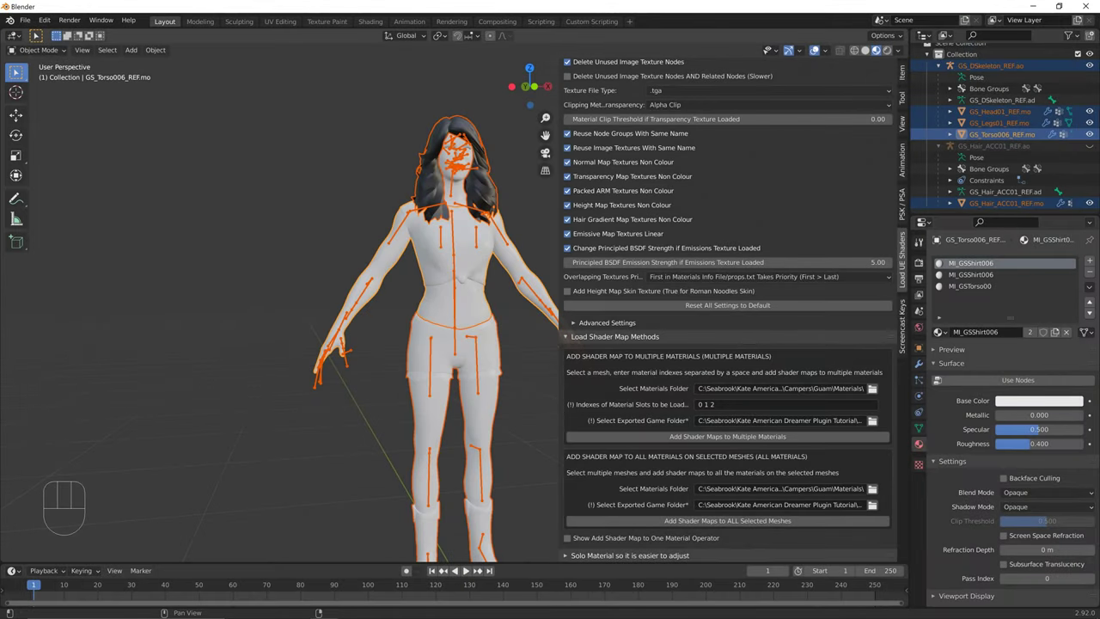
pyautogui.press('a')
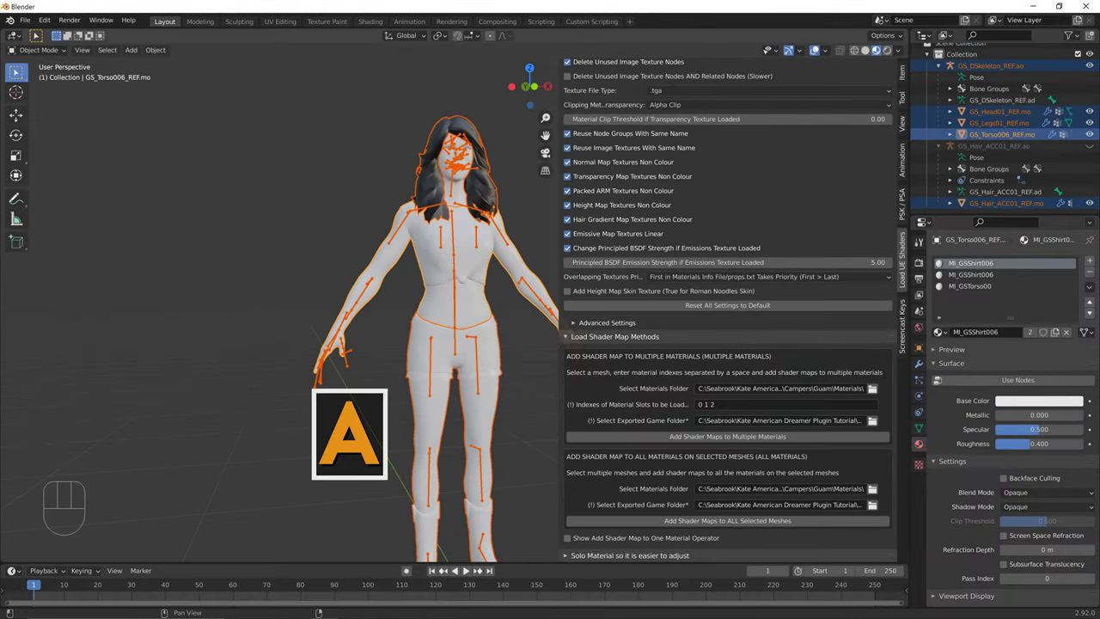
pyautogui.click(726, 520)
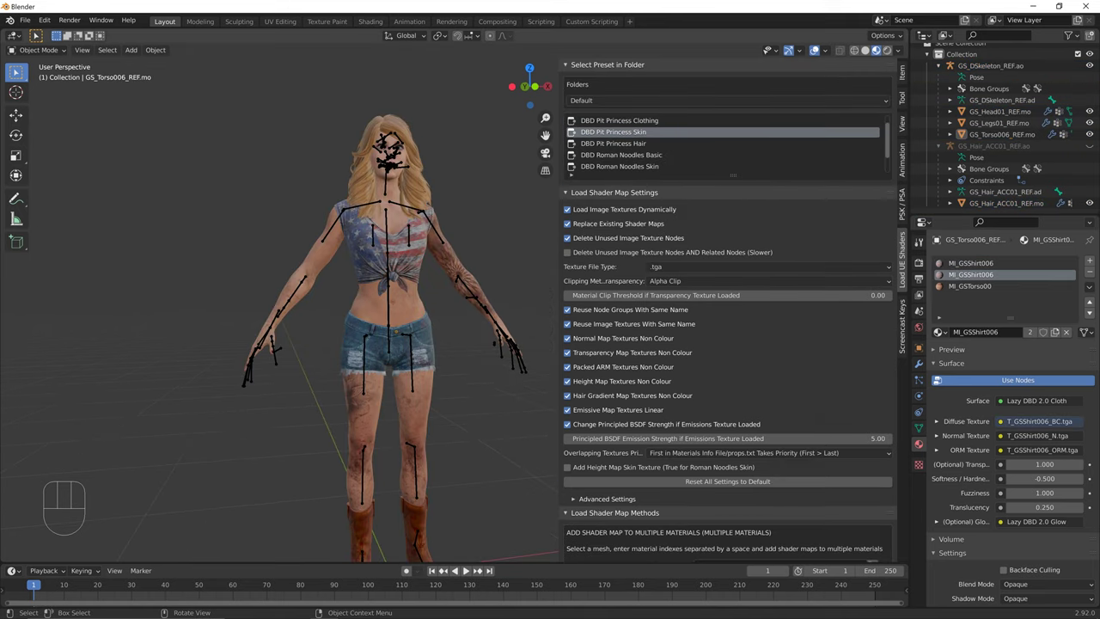
# Hide the GS_DSkeleton_REF armature in the viewport.
pyautogui.moveTo(387, 327)
pyautogui.keyDown('shift'); pyautogui.mouseDown(button='middle')
pyautogui.moveTo(365, 326)
pyautogui.moveTo(375, 316)
pyautogui.mouseUp(button='middle'); pyautogui.keyUp('shift')
pyautogui.moveTo(375, 316); pyautogui.dragTo(412, 307, button='middle')
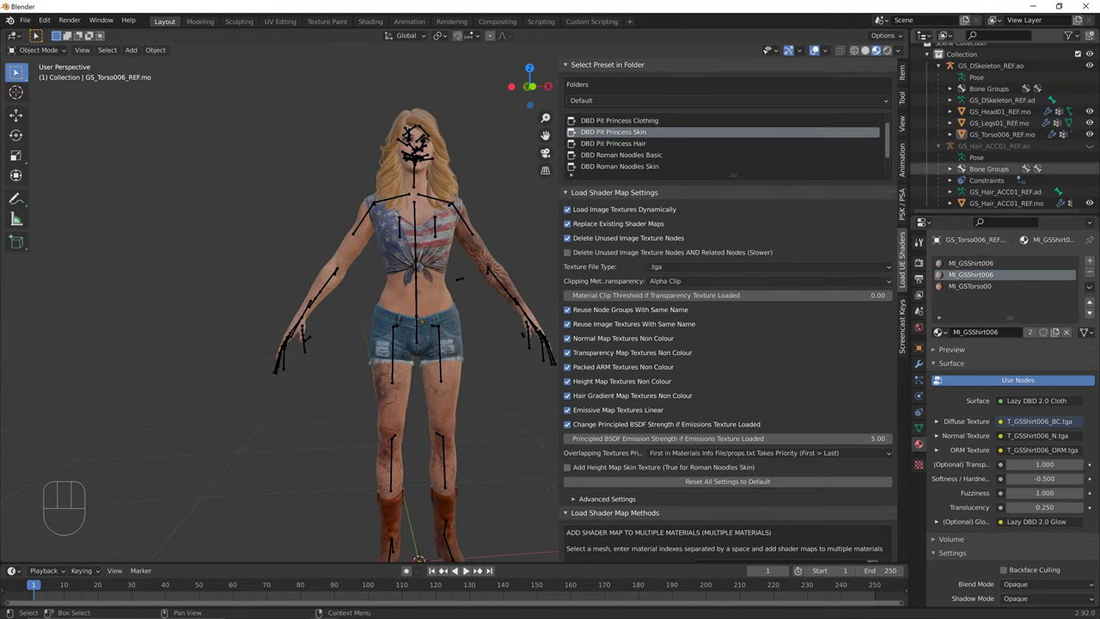
pyautogui.click(1089, 65)
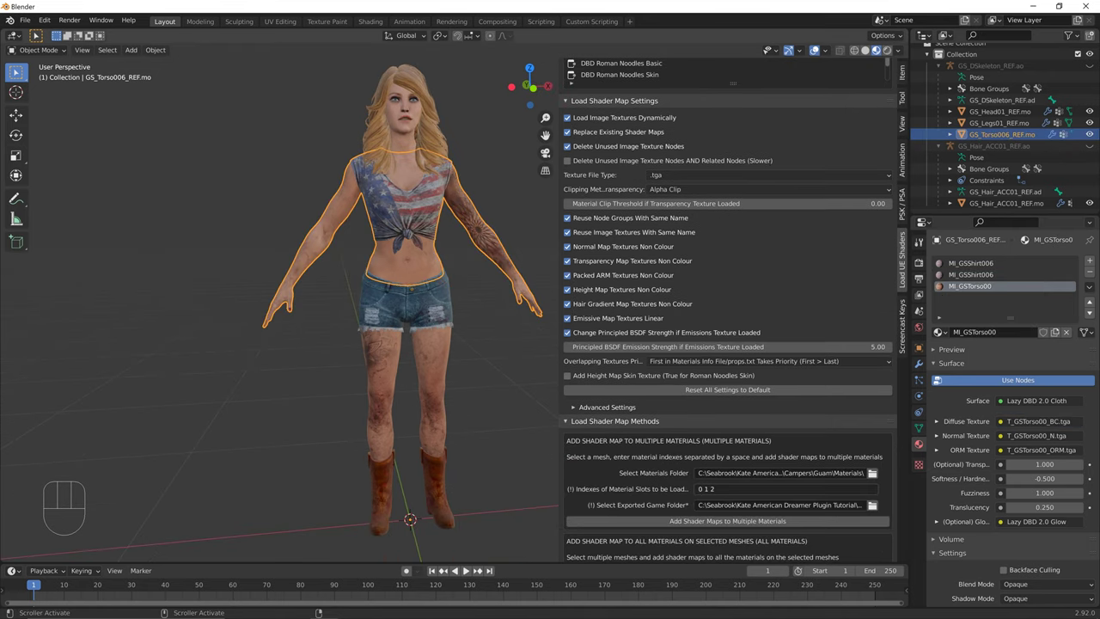
# Examine how the torso mesh's material slots correspond to the slot indexes to load.
pyautogui.click(773, 488)
pyautogui.click(988, 263)
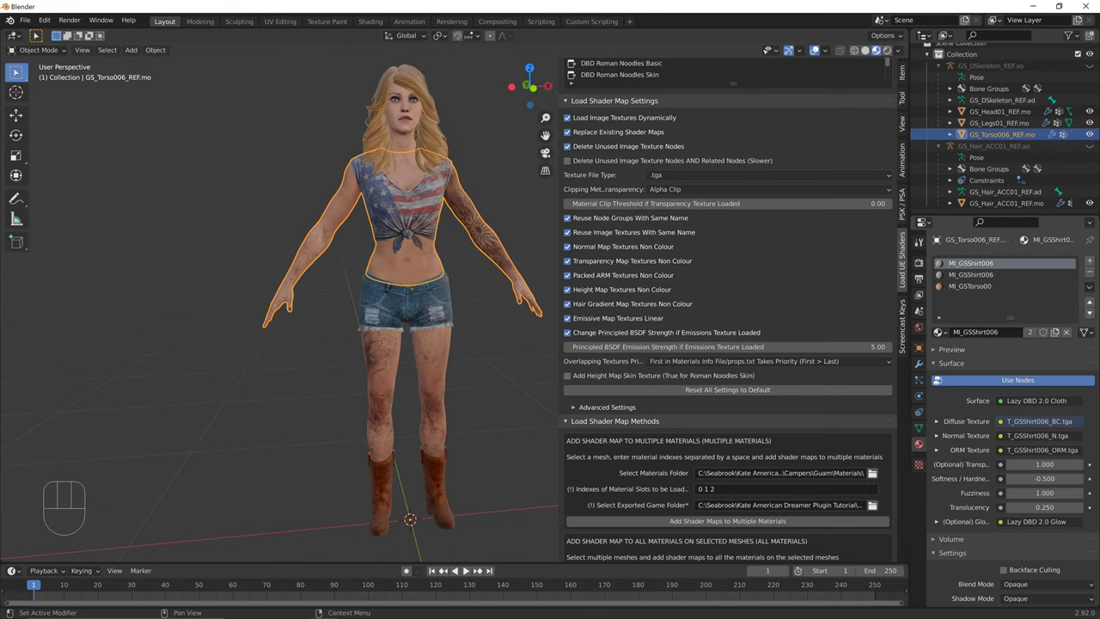
pyautogui.doubleClick(971, 262)
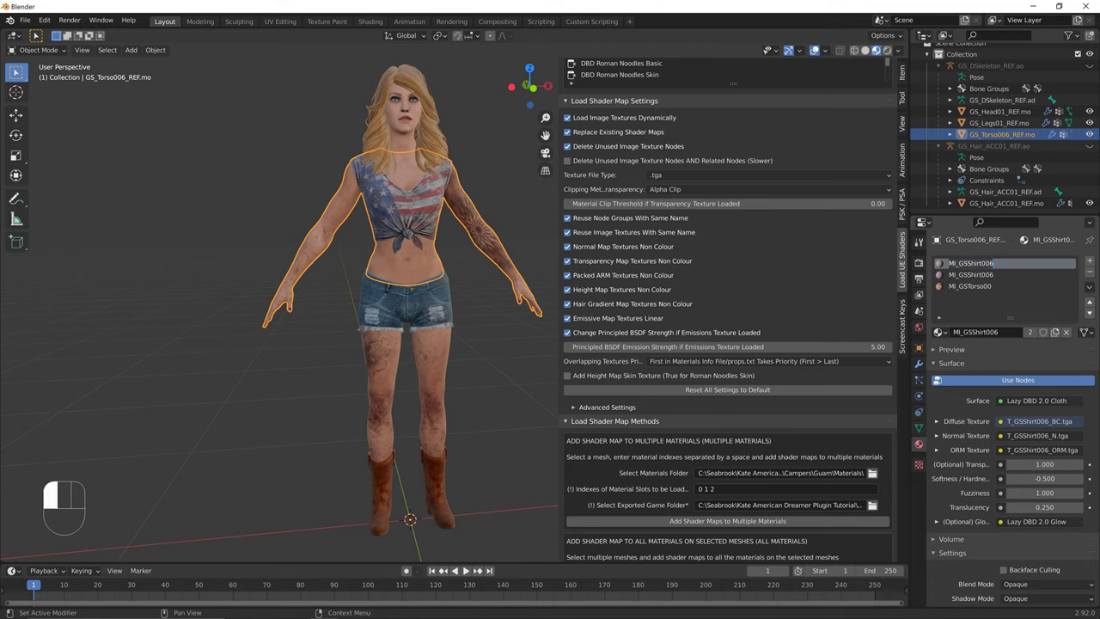
pyautogui.doubleClick(971, 275)
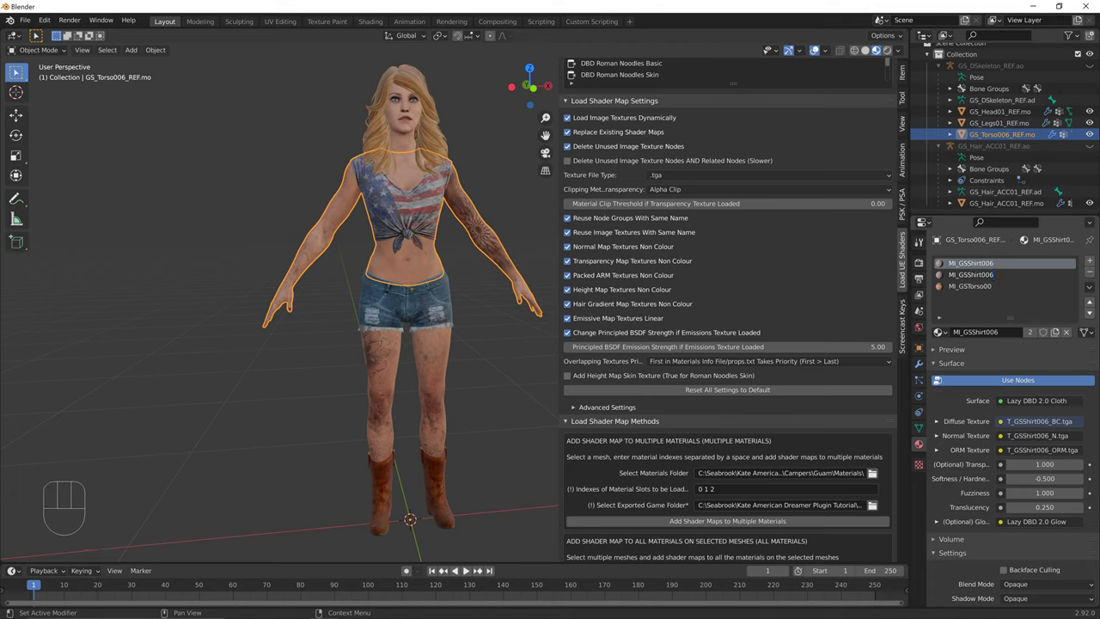
pyautogui.click(994, 274)
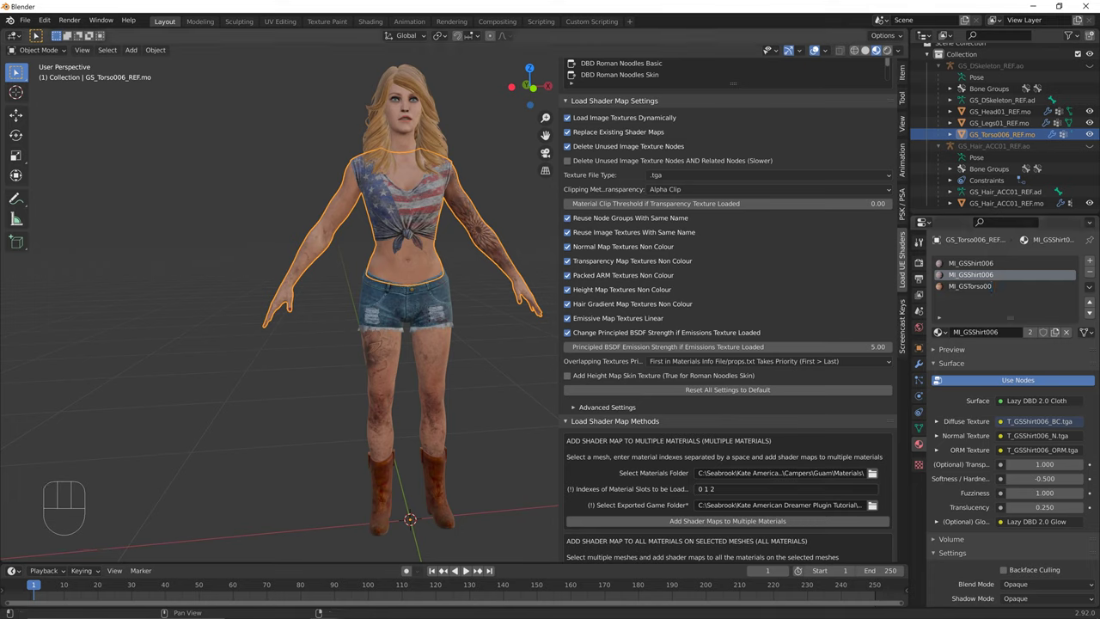
pyautogui.click(712, 488)
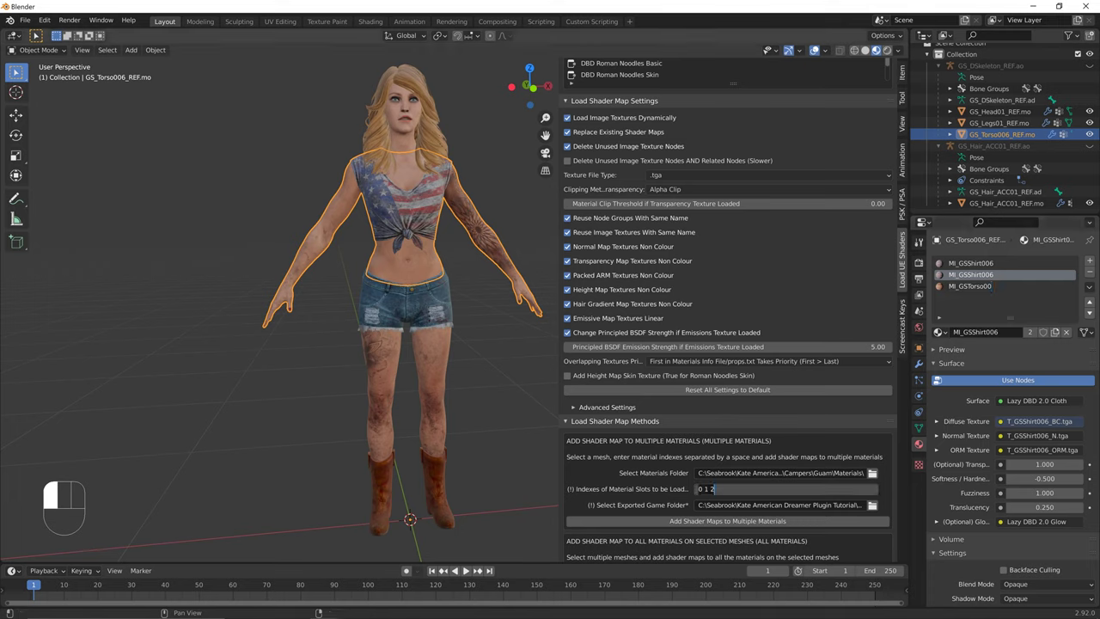
pyautogui.click(979, 263)
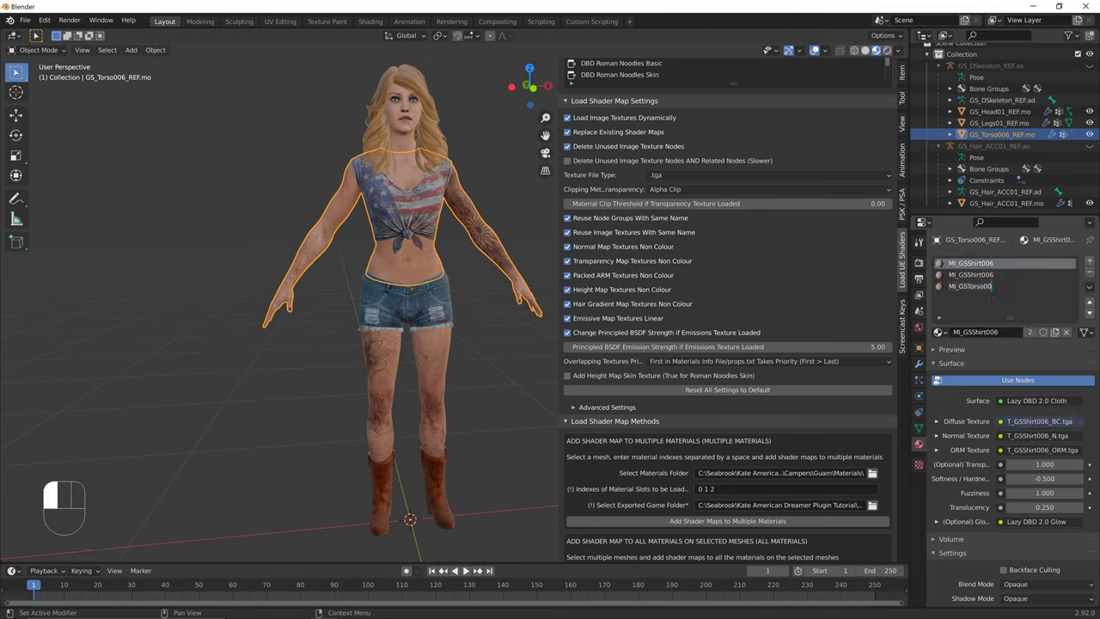
# Set the material slot index to 2 and add the DBD Pit Princess Skin shader map to the torso's MI_GSTorso00 material.
pyautogui.click(704, 488)
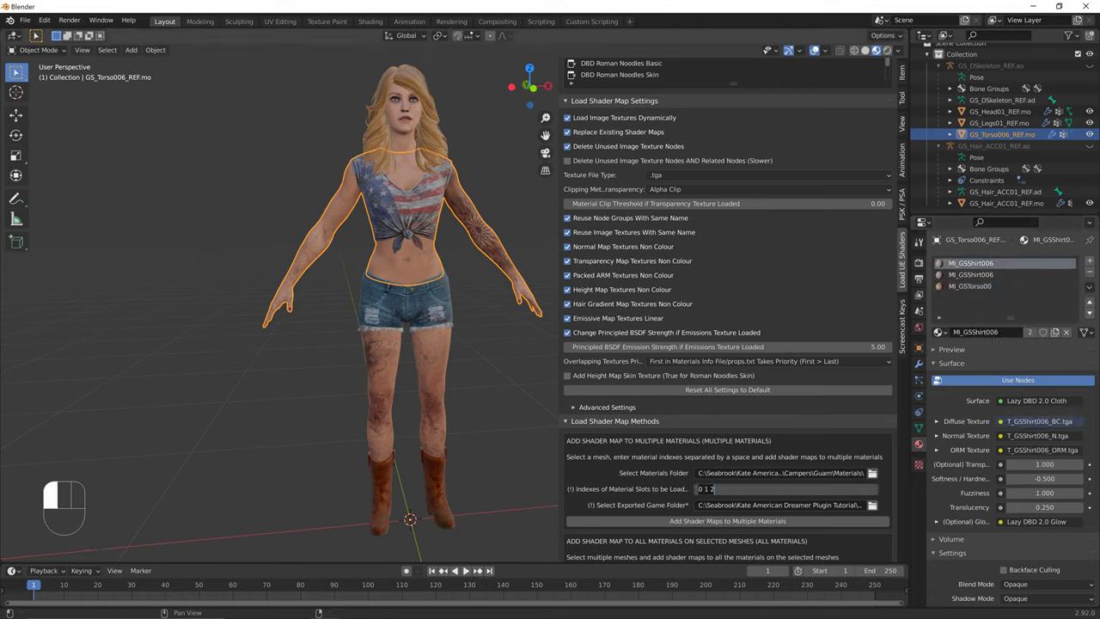
pyautogui.press('Right')
pyautogui.press('Right')
pyautogui.press('BackSpace')
pyautogui.press('BackSpace')
pyautogui.press('BackSpace')
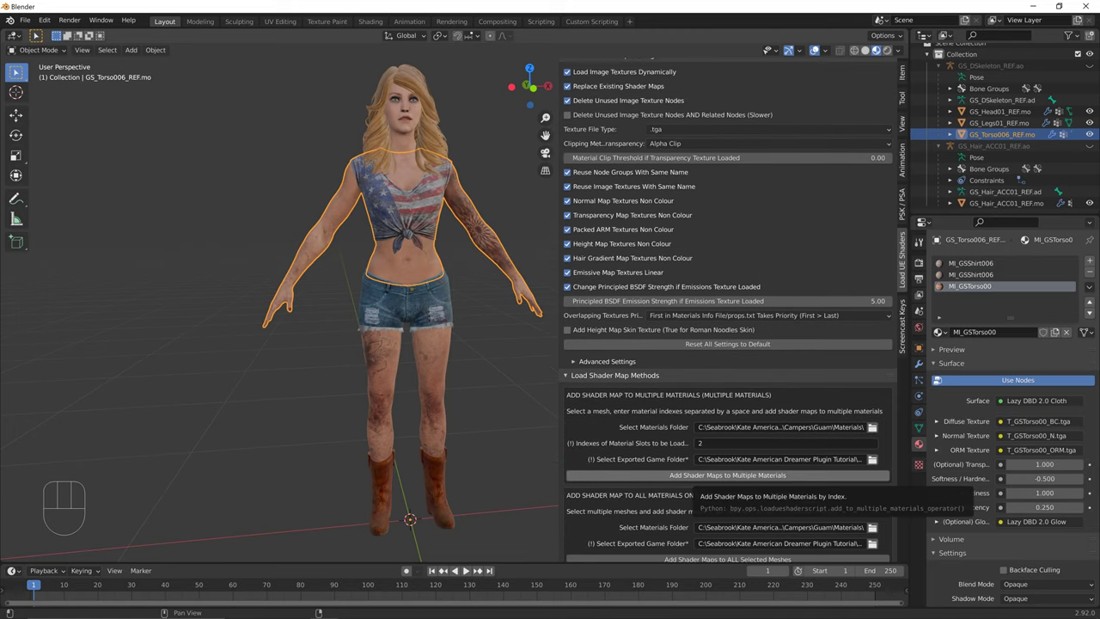
pyautogui.click(700, 475)
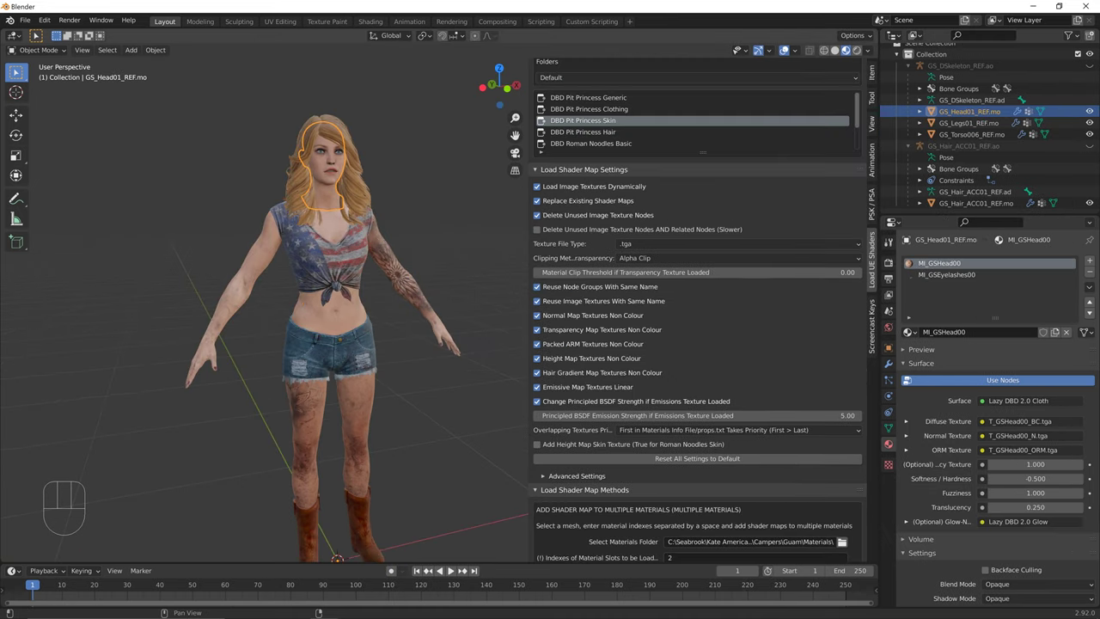
# Set the material slot index to 0 and add the DBD Pit Princess Skin shader map to the head's MI_GSHead00 material.
pyautogui.scroll(-4, 696, 310)
pyautogui.click(756, 477)
pyautogui.press('BackSpace')
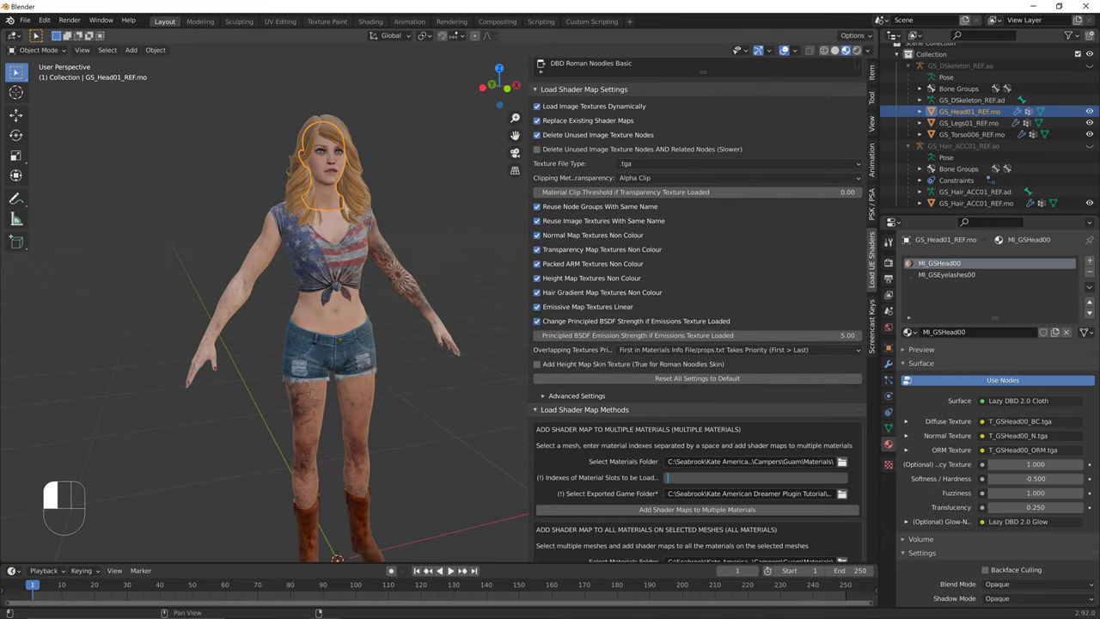
pyautogui.write('0')
pyautogui.doubleClick(939, 263)
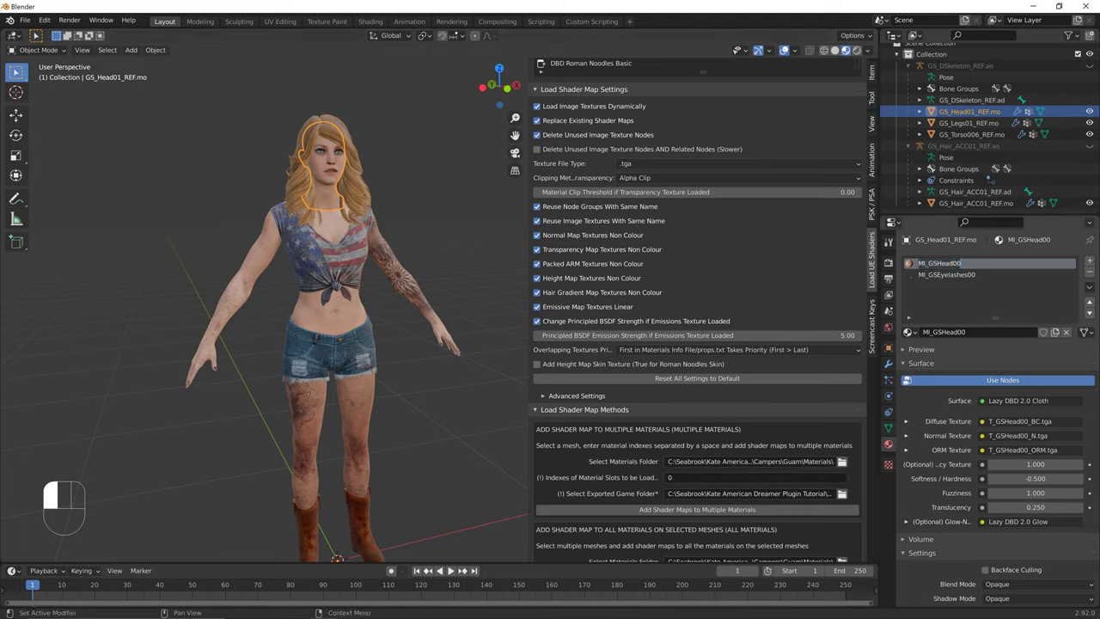
pyautogui.click(697, 509)
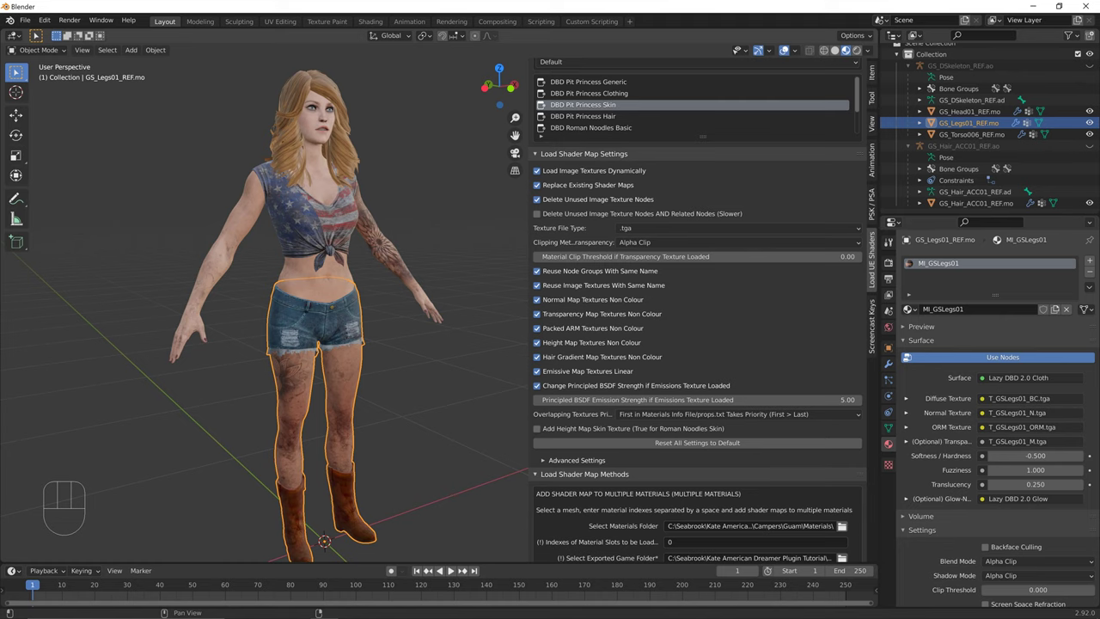
# Add the DBD Pit Princess Skin shader map to the legs' MI_GSLegs01 material and copy all its shader nodes.
pyautogui.scroll(-3, 697, 505)
pyautogui.click(697, 505)
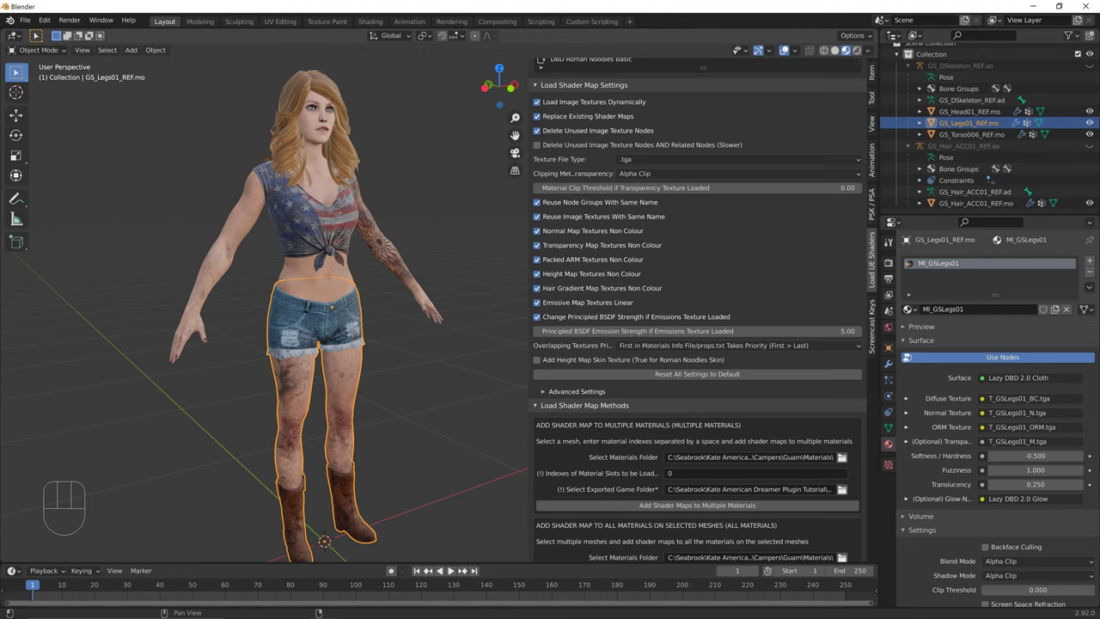
pyautogui.click(370, 21)
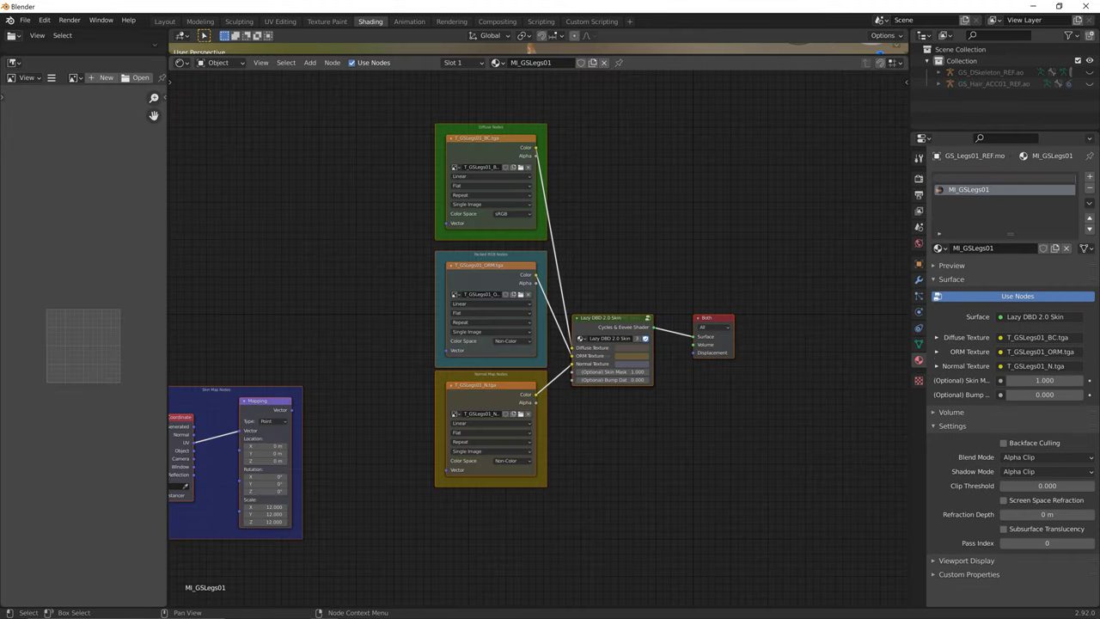
pyautogui.press('a')
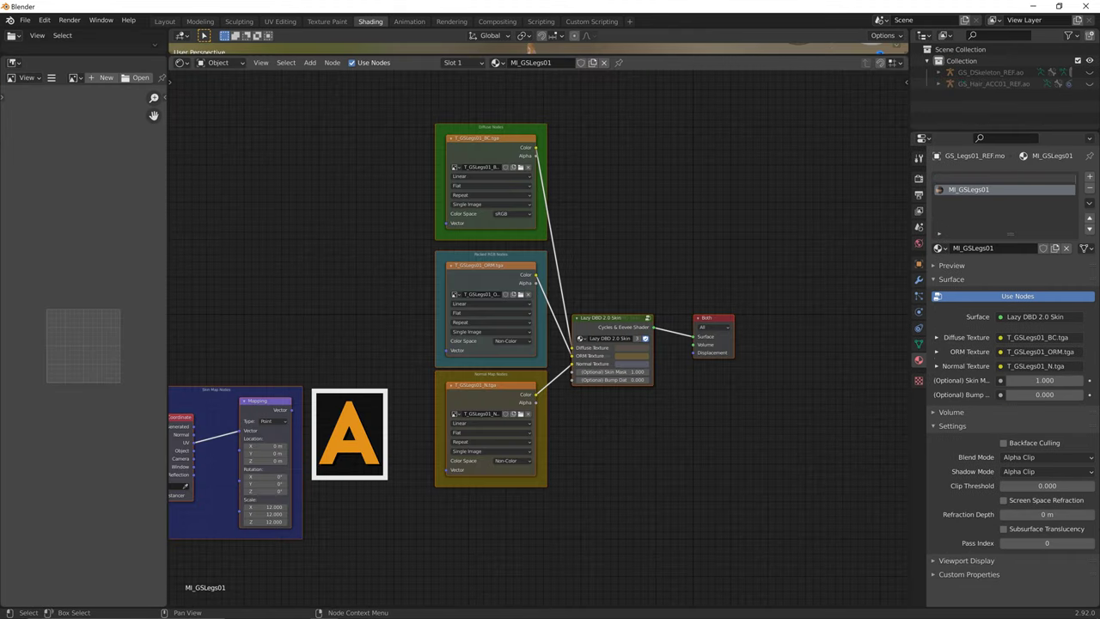
pyautogui.rightClick(539, 133)
pyautogui.click(539, 168)
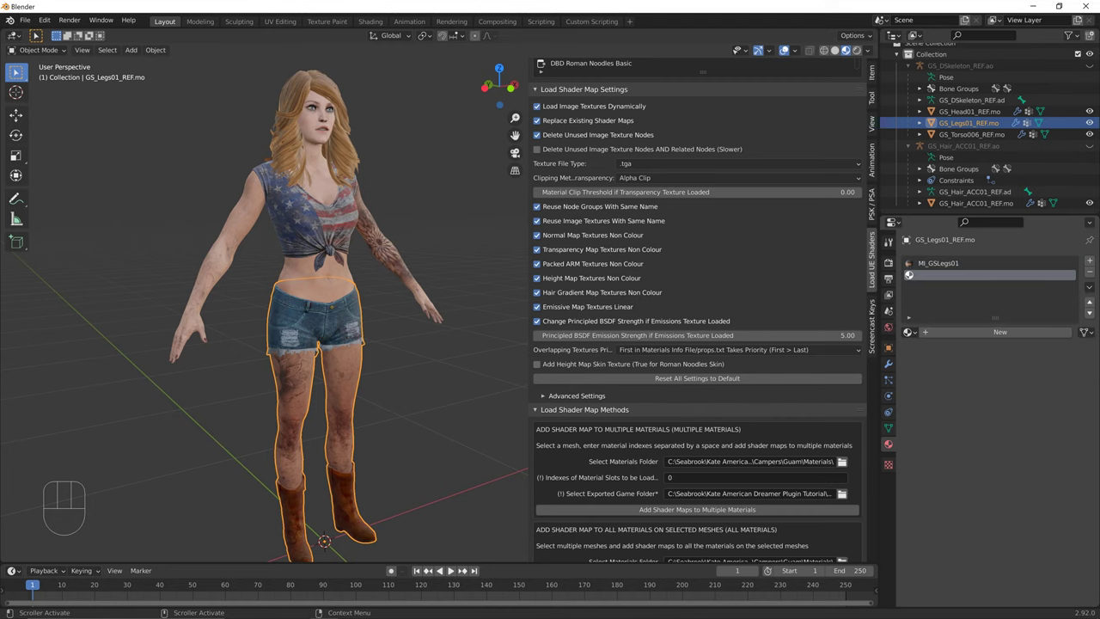
# Create a new material in the legs mesh's empty second slot and name it Skin Legs.
pyautogui.click(999, 331)
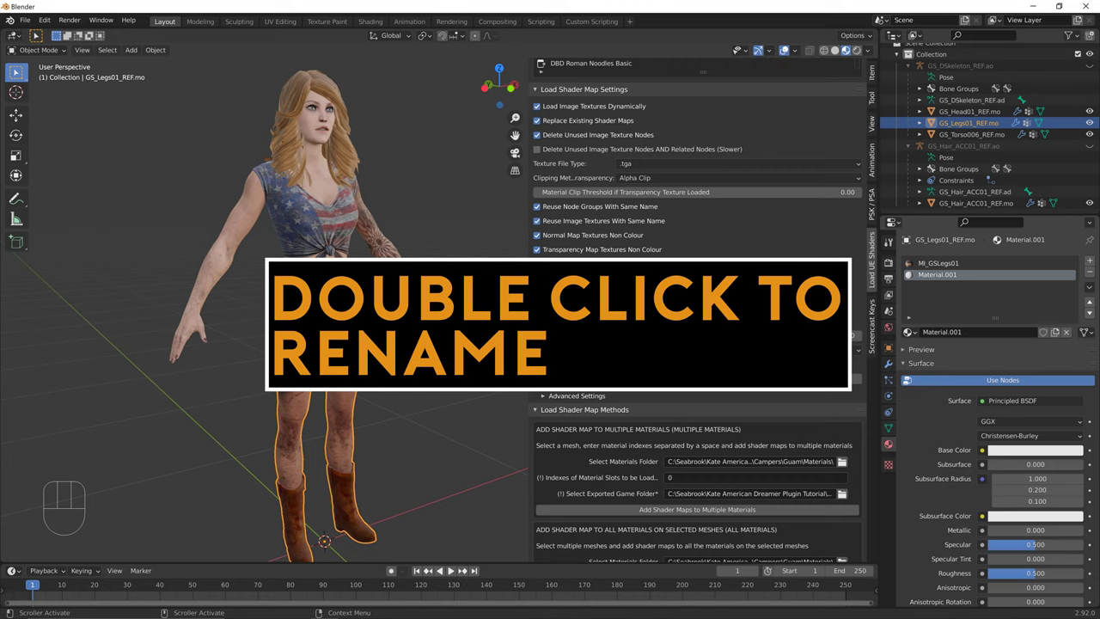
pyautogui.doubleClick(936, 274)
pyautogui.write('Skin Legs')
pyautogui.press('Return')
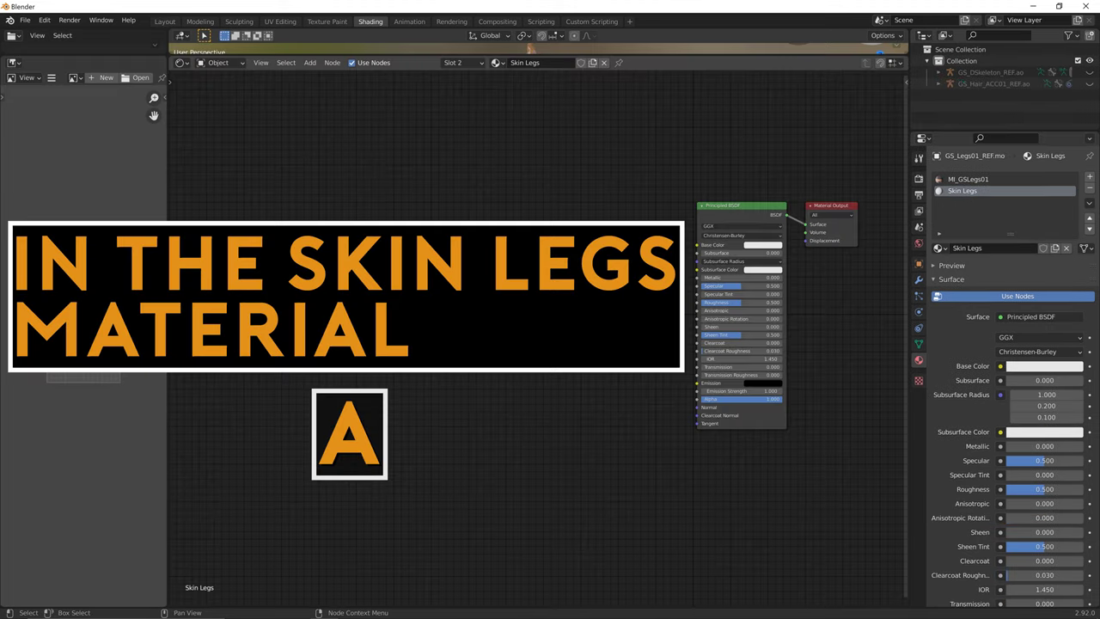
# Replace all default nodes in the Skin Legs material with the copied DBD skin shader nodes.
pyautogui.press('a')
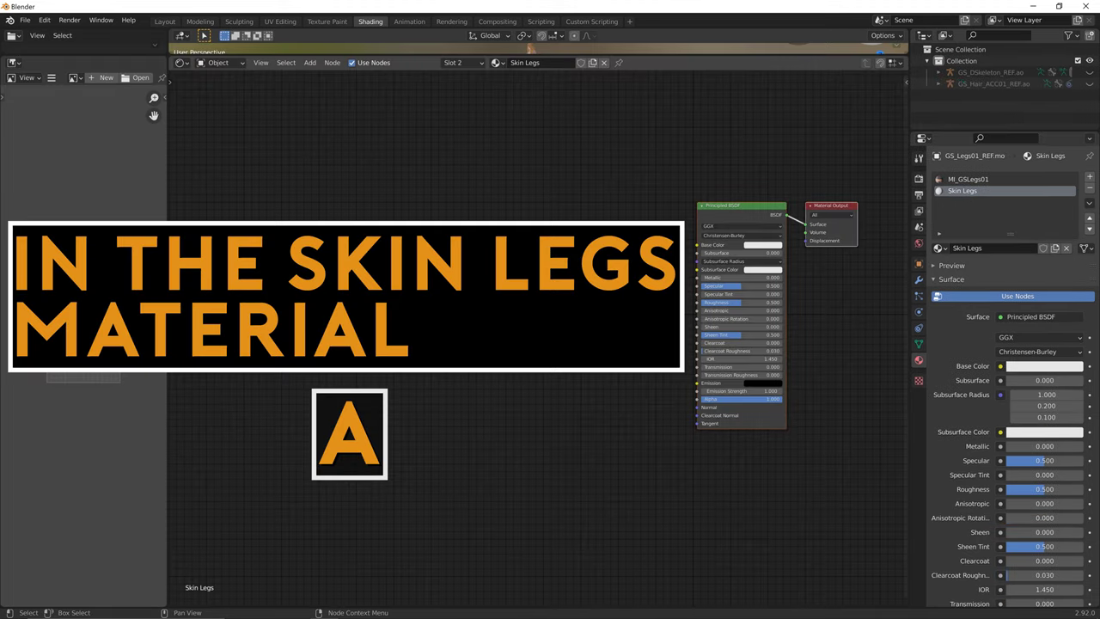
pyautogui.press('Delete')
pyautogui.hotkey('ctrl', 'v')
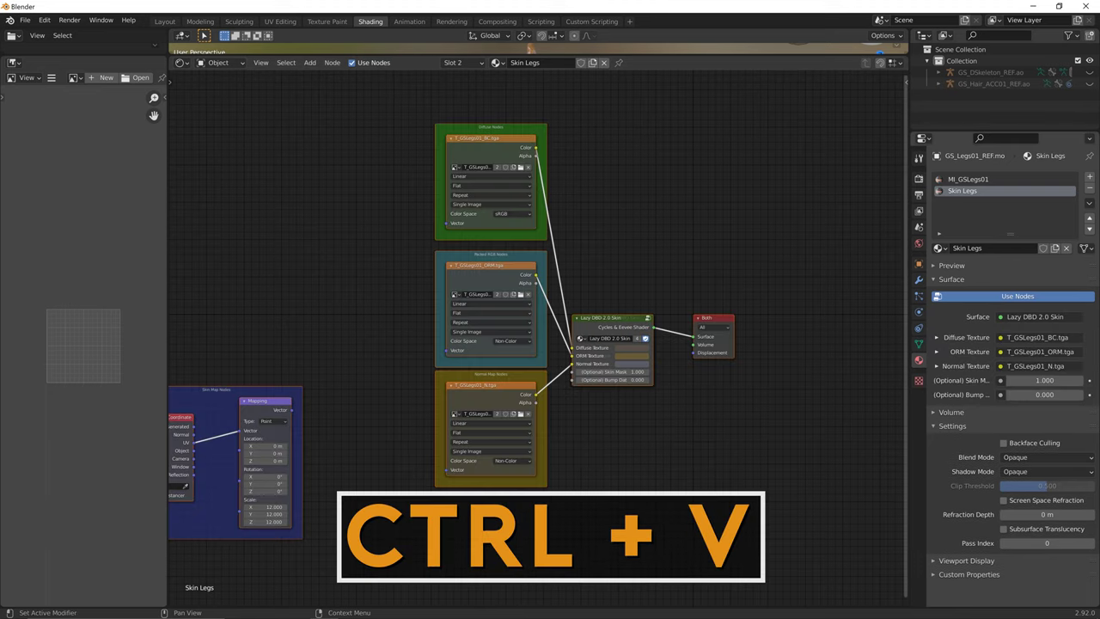
# Replace the shader map on the legs' MI_GSLegs01 material with DBD Pit Princess Clothing, using material slot index 0.
pyautogui.click(968, 179)
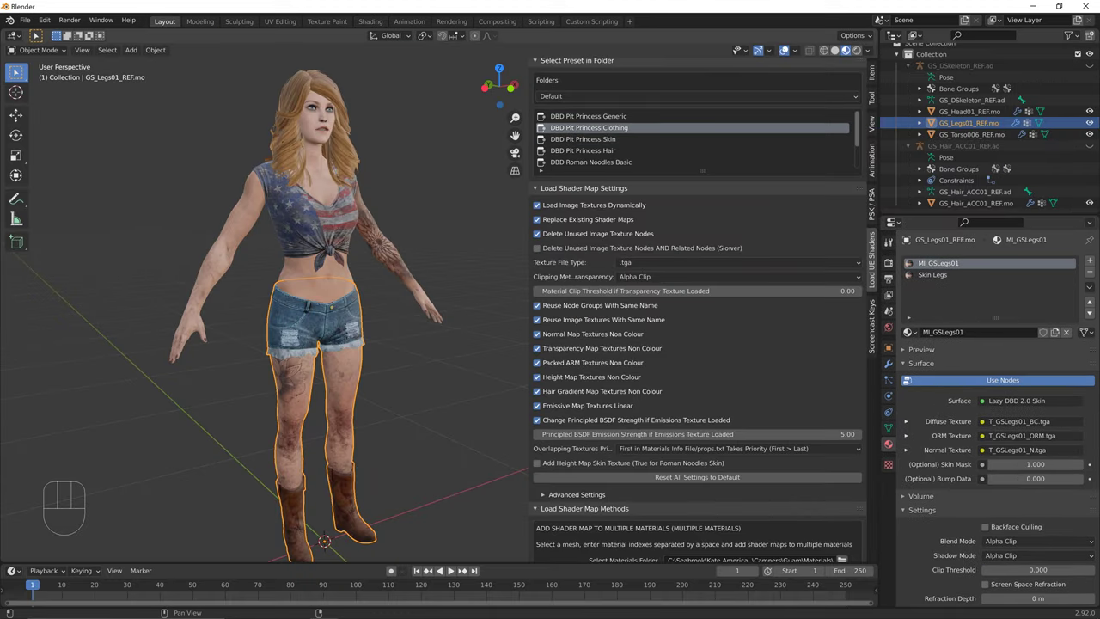
pyautogui.scroll(-4, 697, 309)
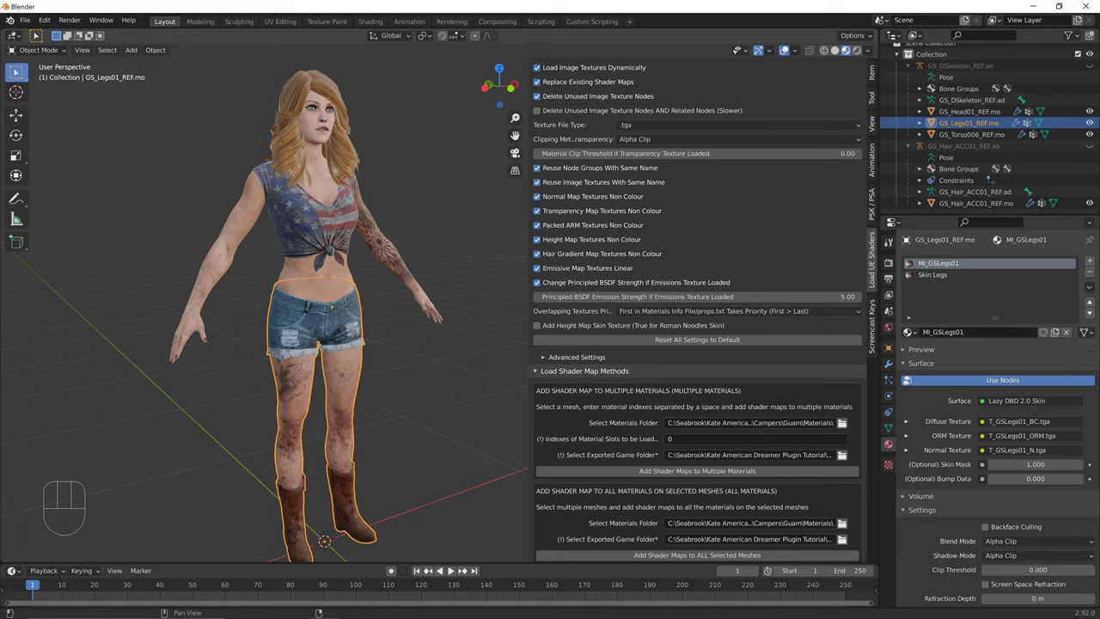
pyautogui.click(696, 470)
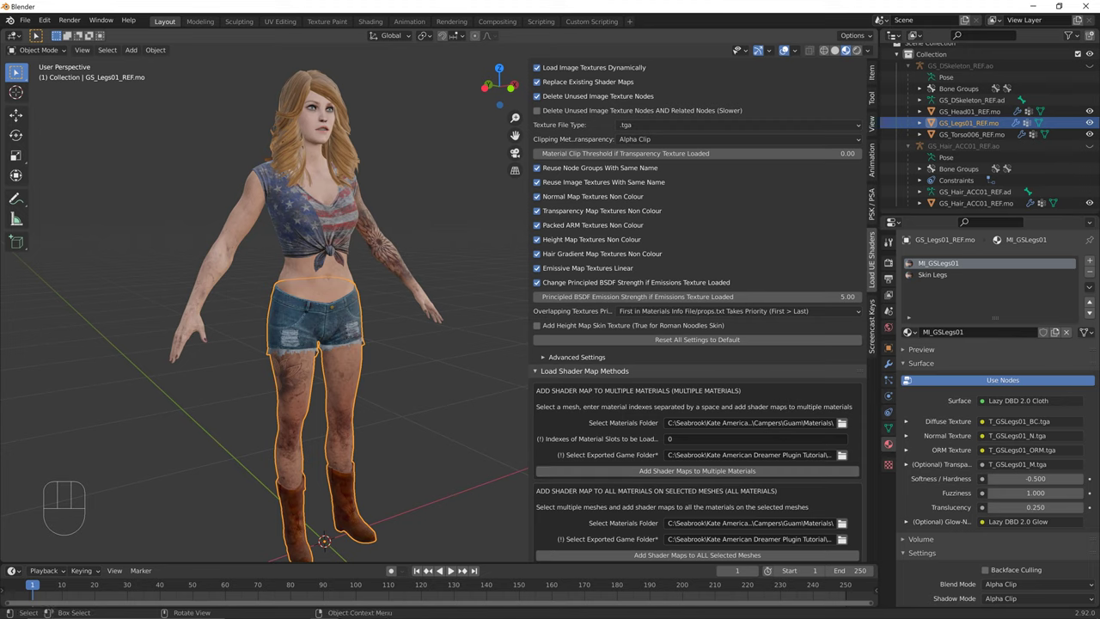
pyautogui.click(746, 439)
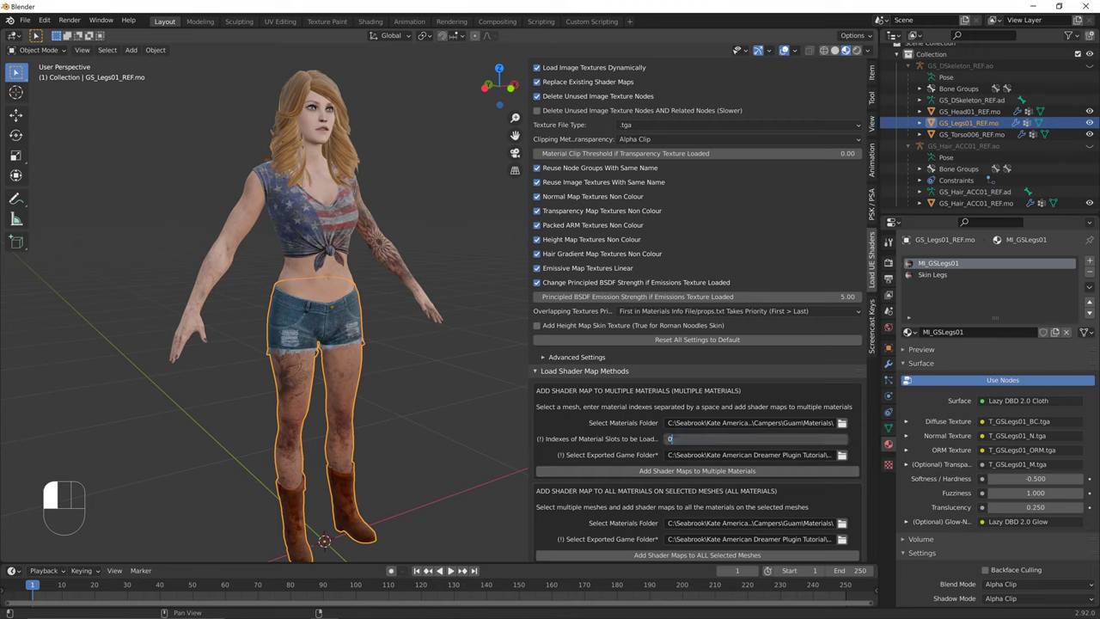
# Assign the Skin Legs material to both bare-skin leg sections between the shorts and boots in Edit Mode, and return to Object Mode.
pyautogui.press('Tab')
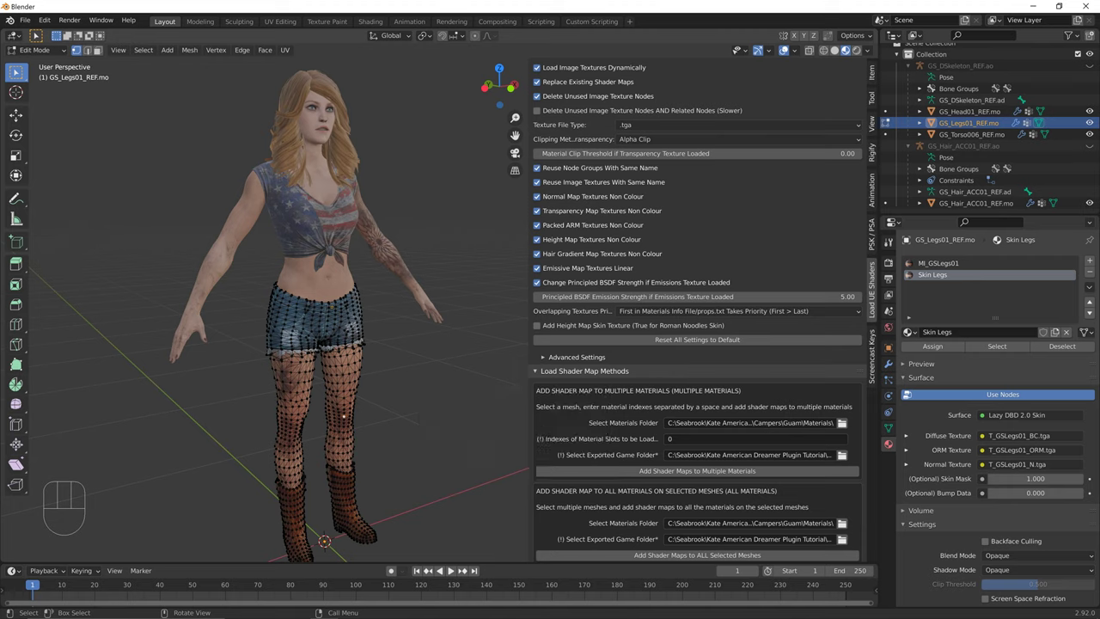
pyautogui.hotkey('shift', 'l')
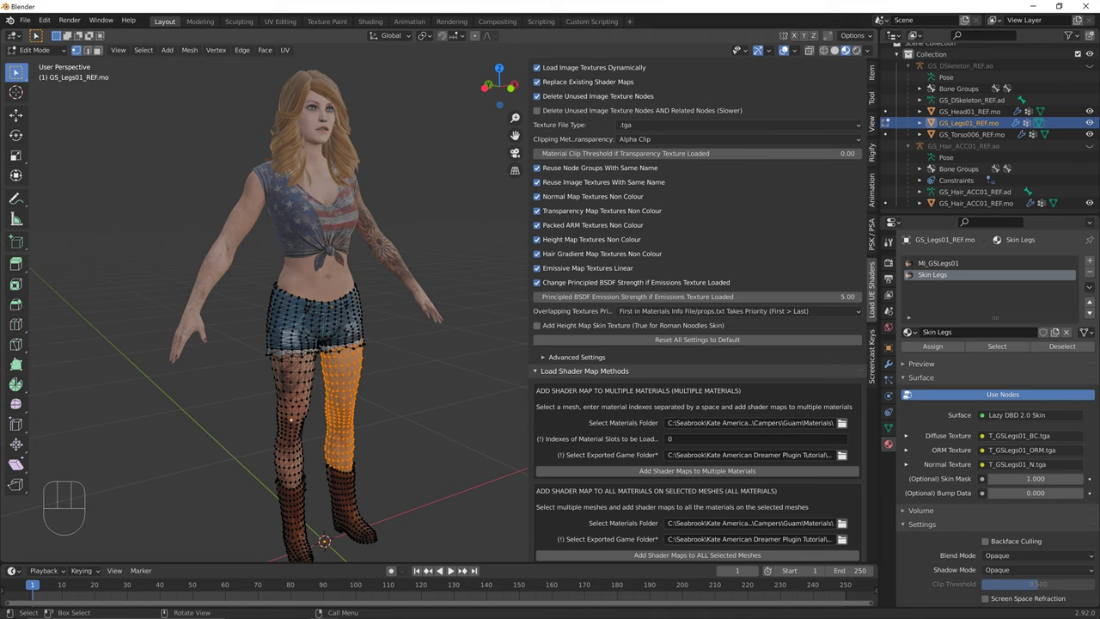
pyautogui.press('l')
pyautogui.moveTo(292, 419); pyautogui.dragTo(308, 403, button='middle')
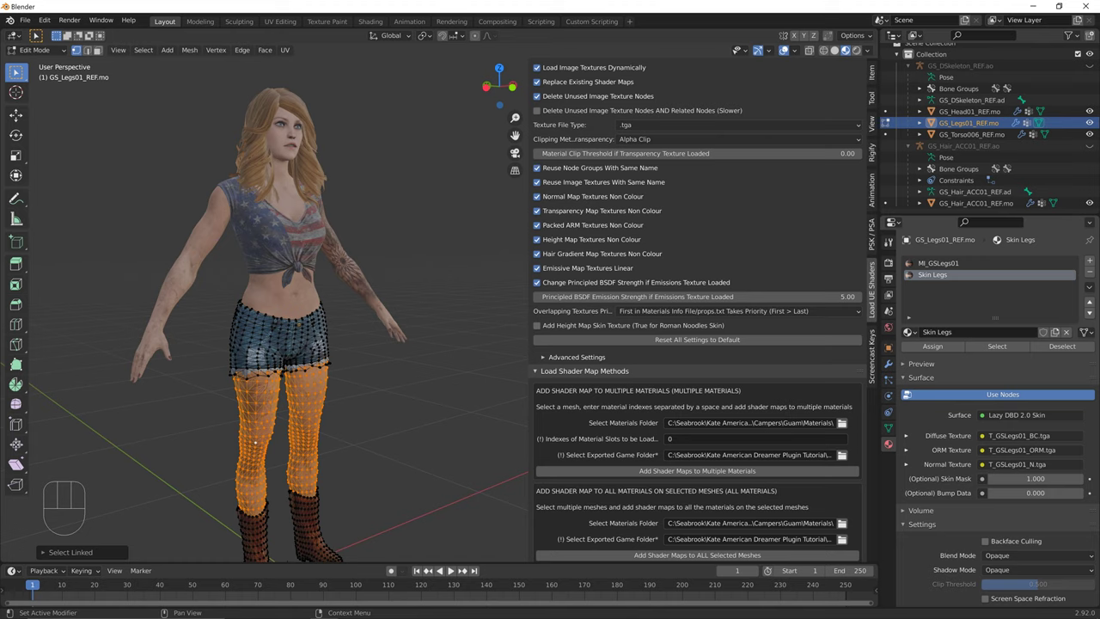
pyautogui.click(932, 346)
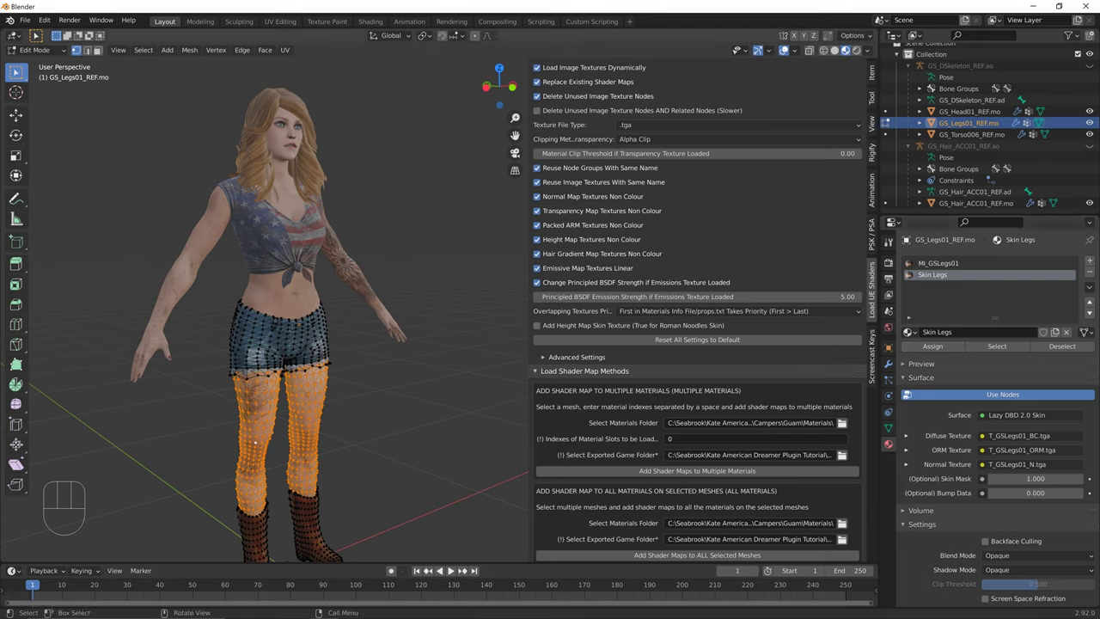
pyautogui.click(412, 396)
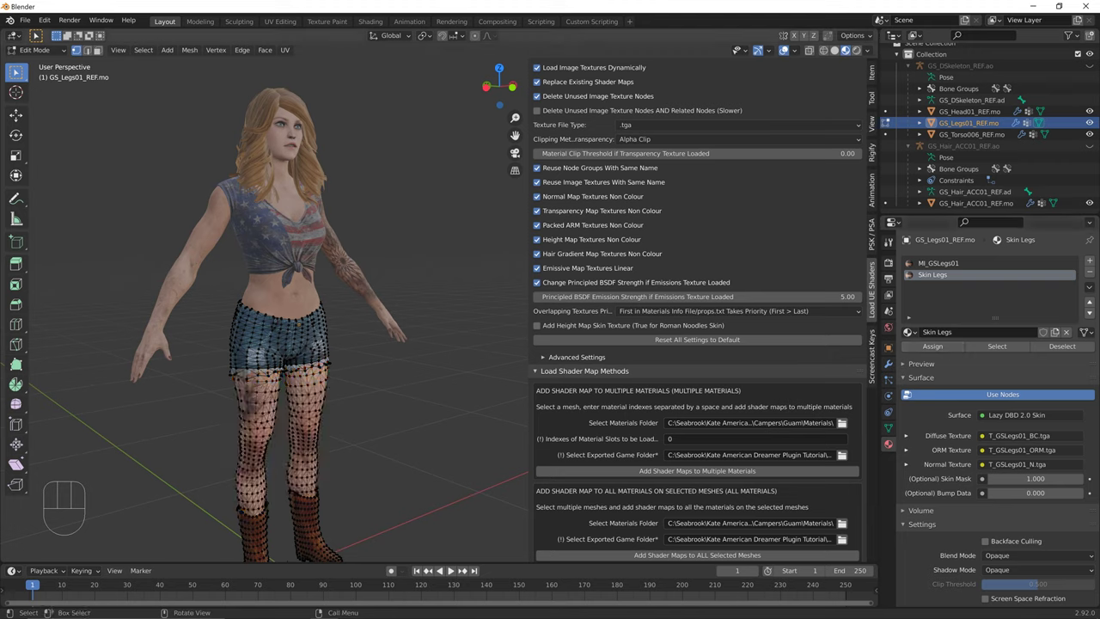
pyautogui.click(30, 49)
pyautogui.click(34, 61)
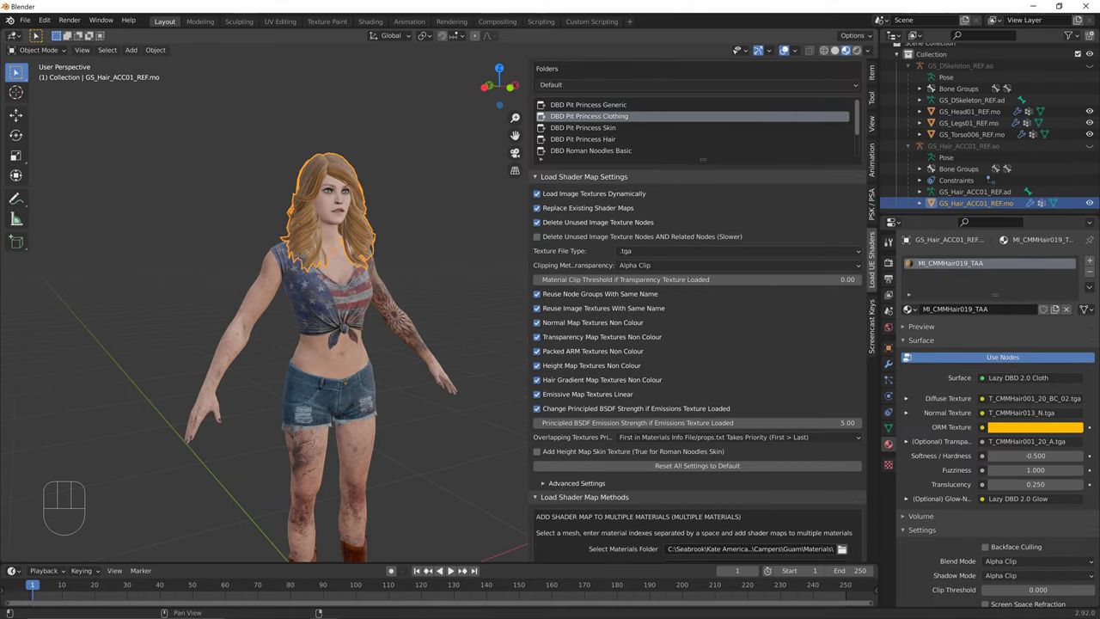
# Add the DBD Pit Princess Hair shader map to all materials on the selected hair mesh.
pyautogui.click(583, 140)
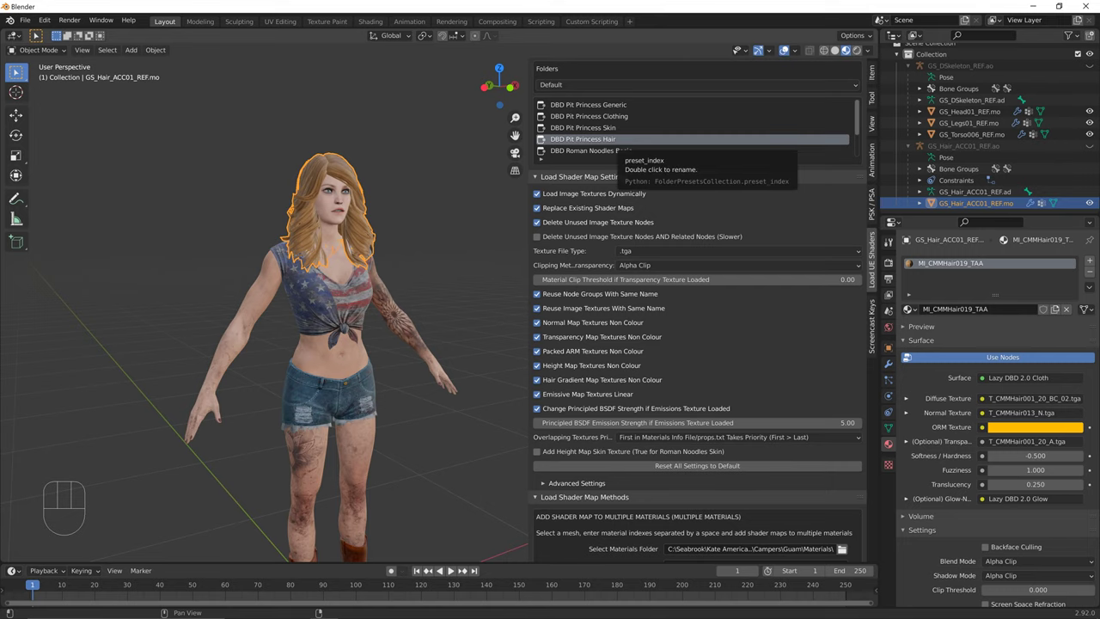
pyautogui.scroll(-5, 618, 145)
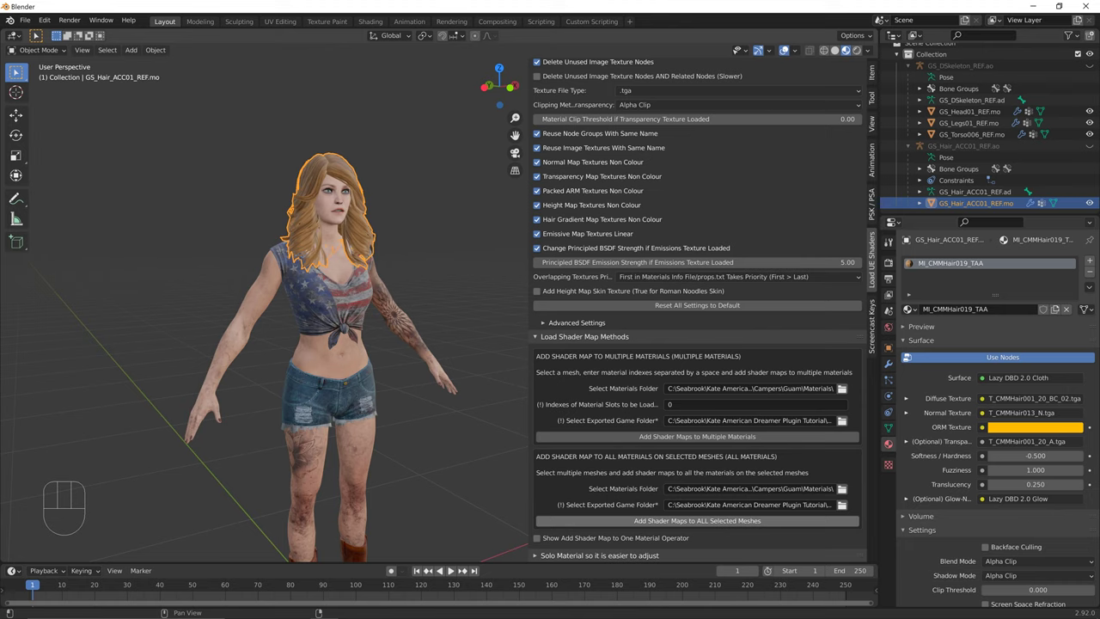
pyautogui.click(697, 521)
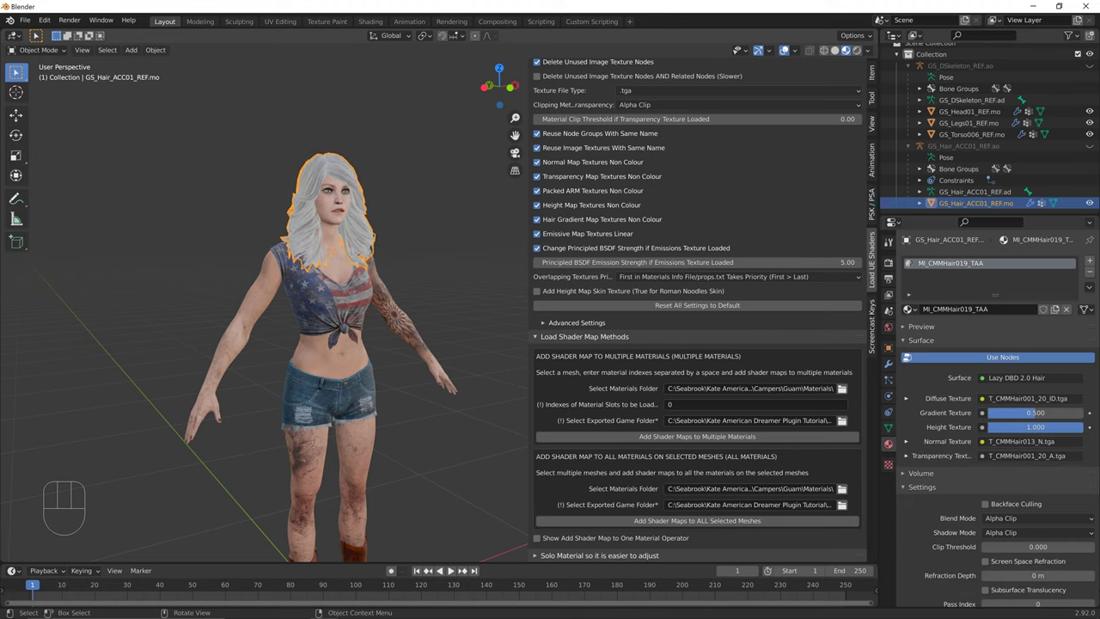
# Set the overlapping textures priority to Last in Materials Info File/props.txt (Last > First) and add the hair shader map again.
pyautogui.moveTo(378, 318); pyautogui.dragTo(367, 318, button='middle')
pyautogui.moveTo(530, 292); pyautogui.dragTo(456, 292)
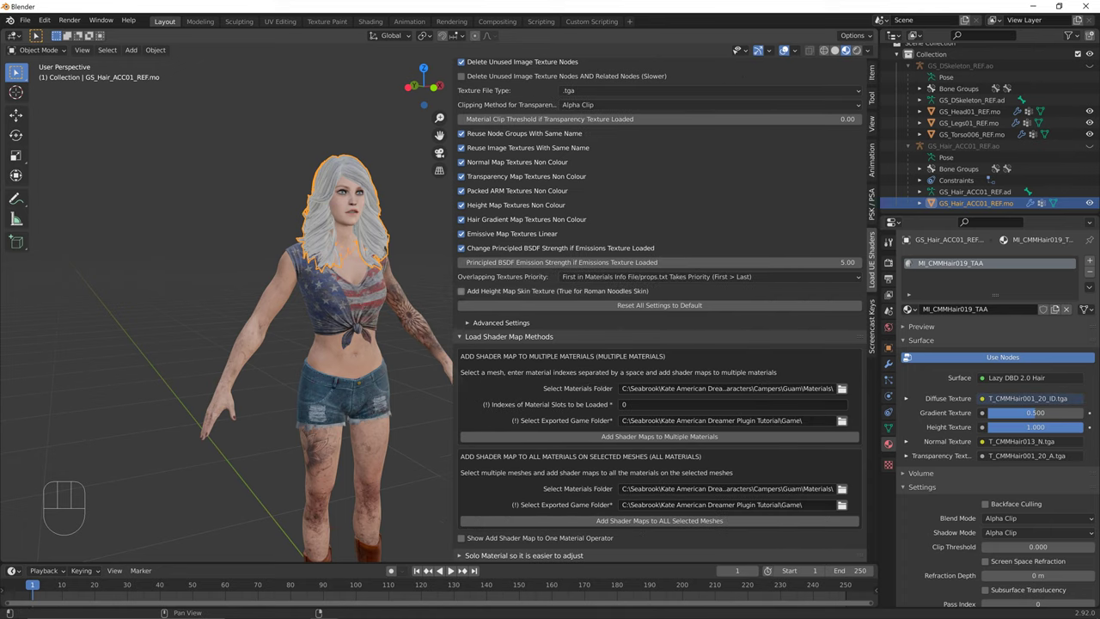
pyautogui.click(652, 277)
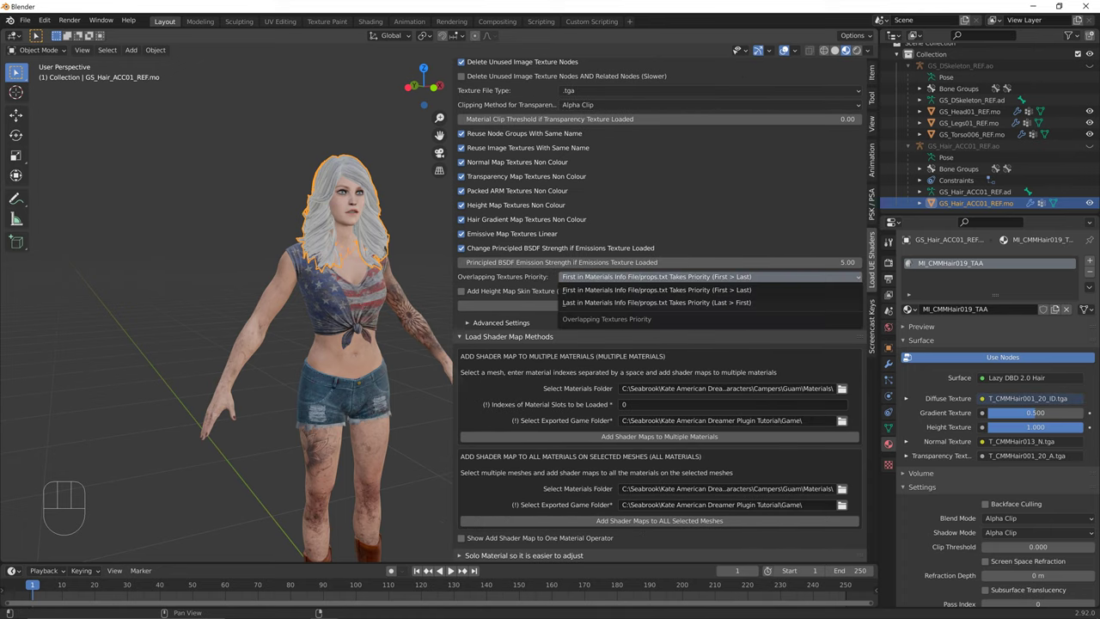
pyautogui.click(653, 302)
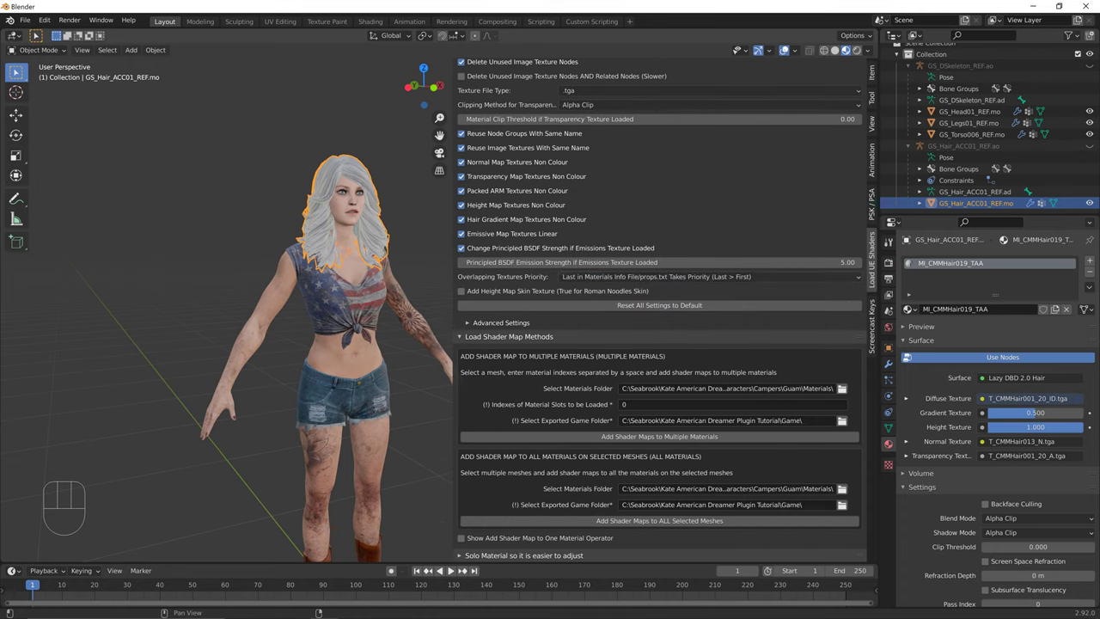
pyautogui.click(640, 520)
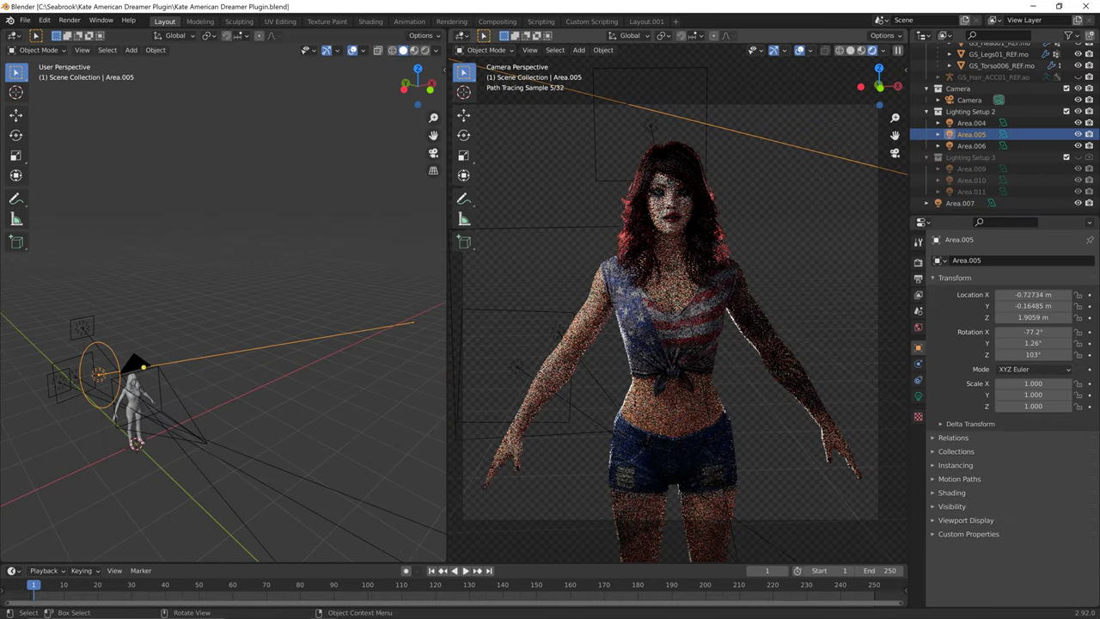
# Inspect the hair and head meshes of the Stargazer outfit in the rendered camera view.
pyautogui.click(667, 180)
pyautogui.click(671, 181)
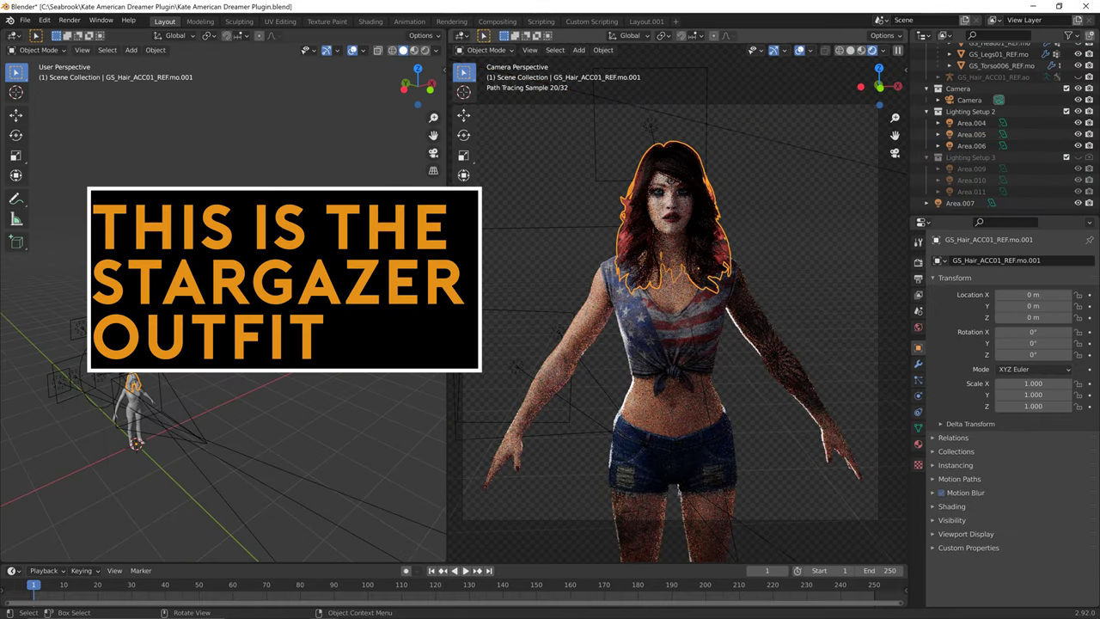
pyautogui.click(671, 181)
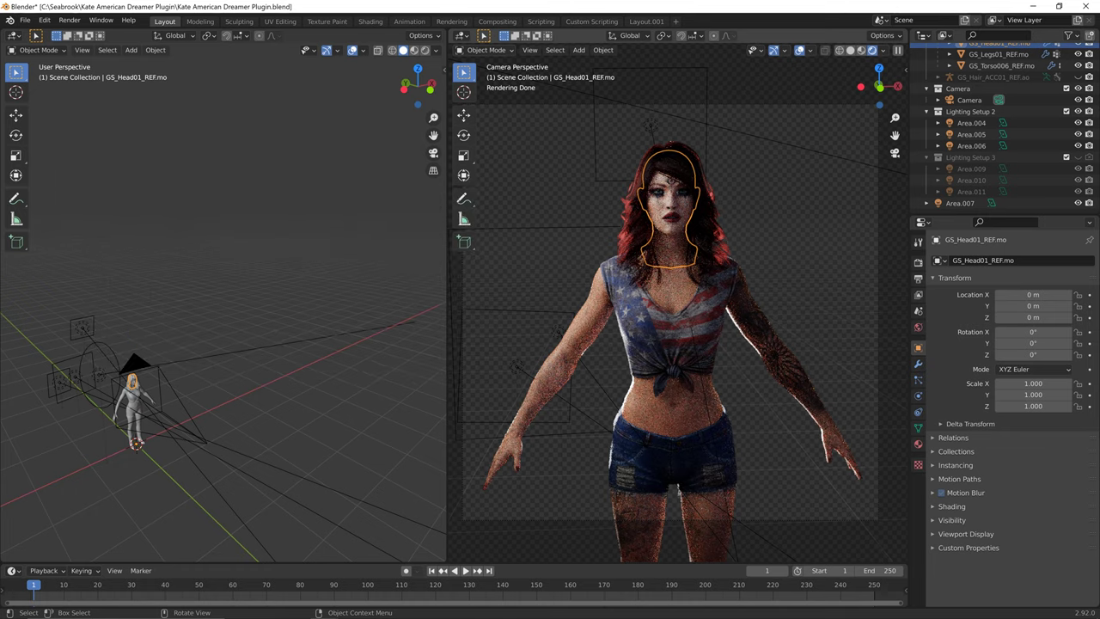
pyautogui.click(672, 455)
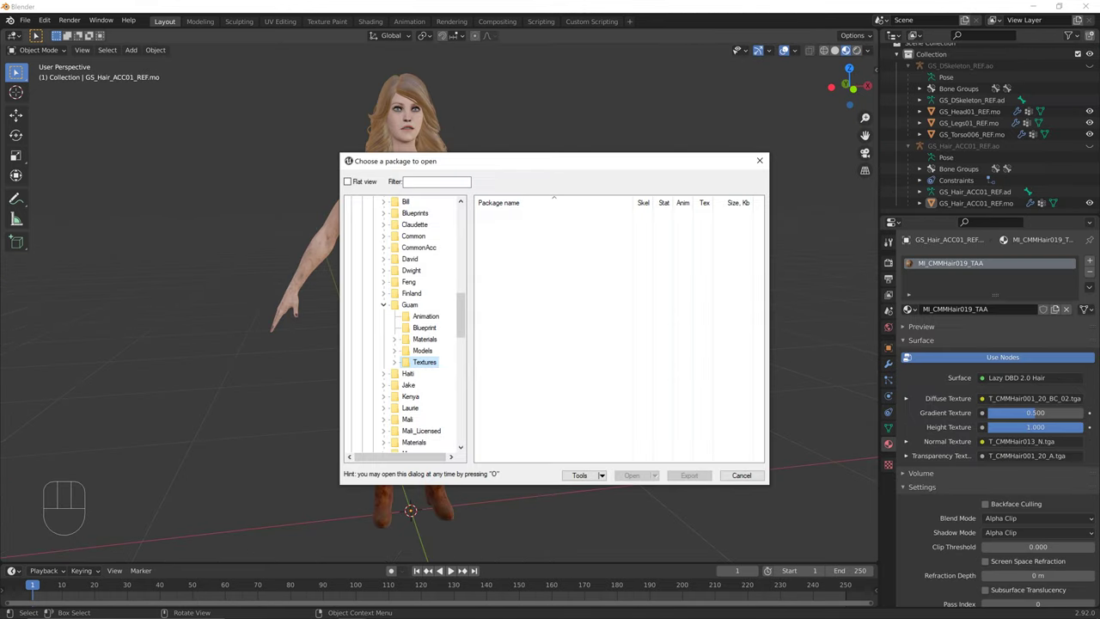
# Switch to UE Viewer and open the content of the Outfit00 folder under Campers/Guam/Textures.
pyautogui.click(409, 362)
pyautogui.scroll(2, 403, 344)
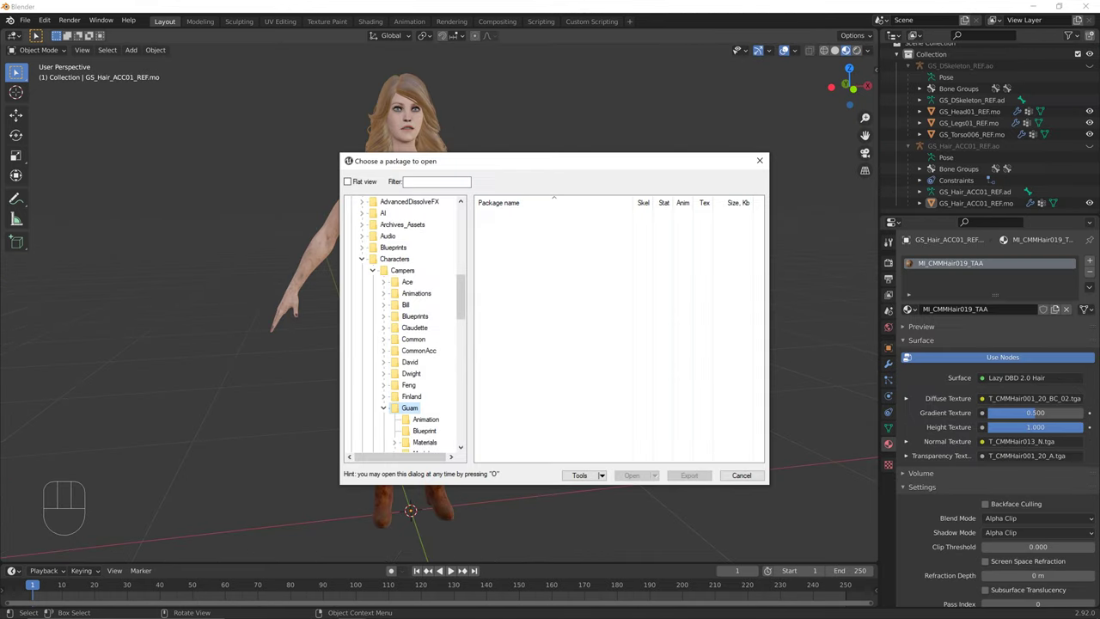
pyautogui.scroll(-5, 404, 327)
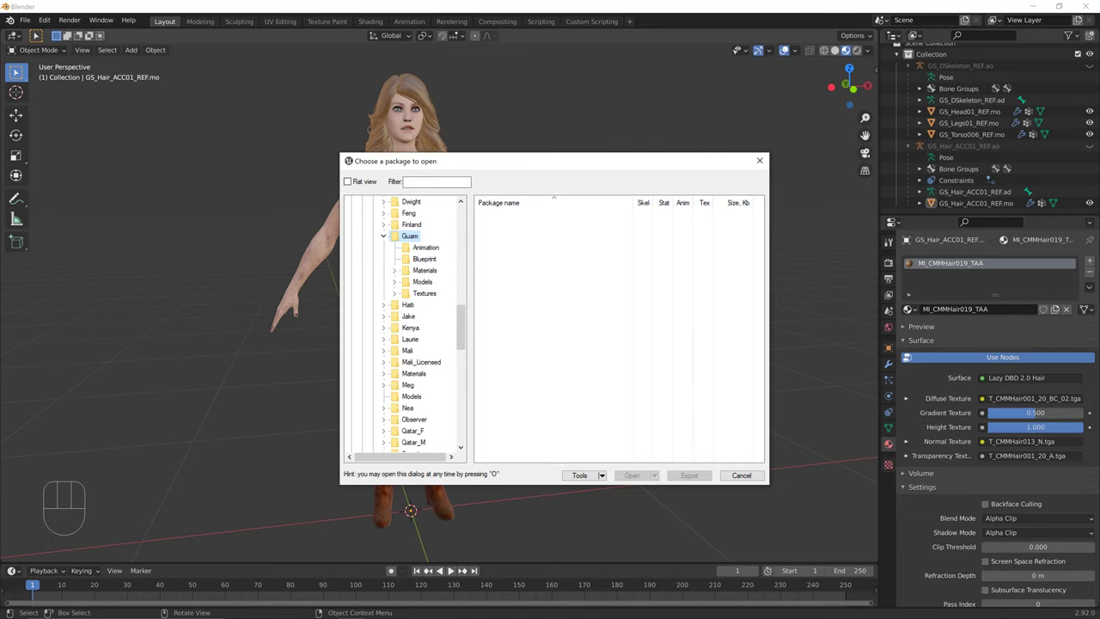
pyautogui.click(394, 293)
pyautogui.click(432, 293)
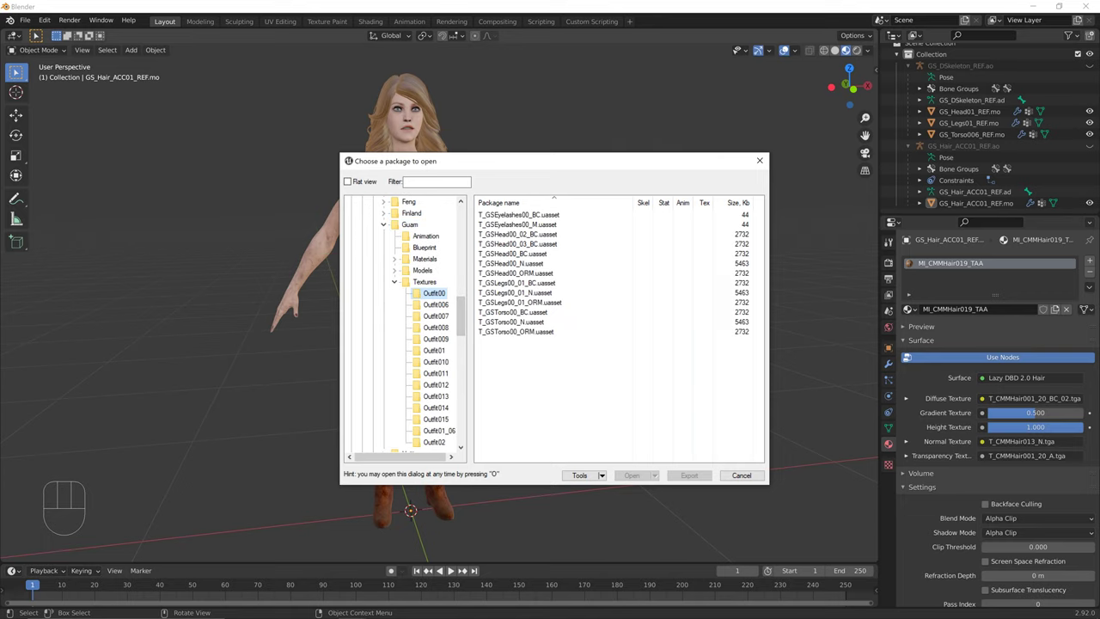
pyautogui.rightClick(685, 249)
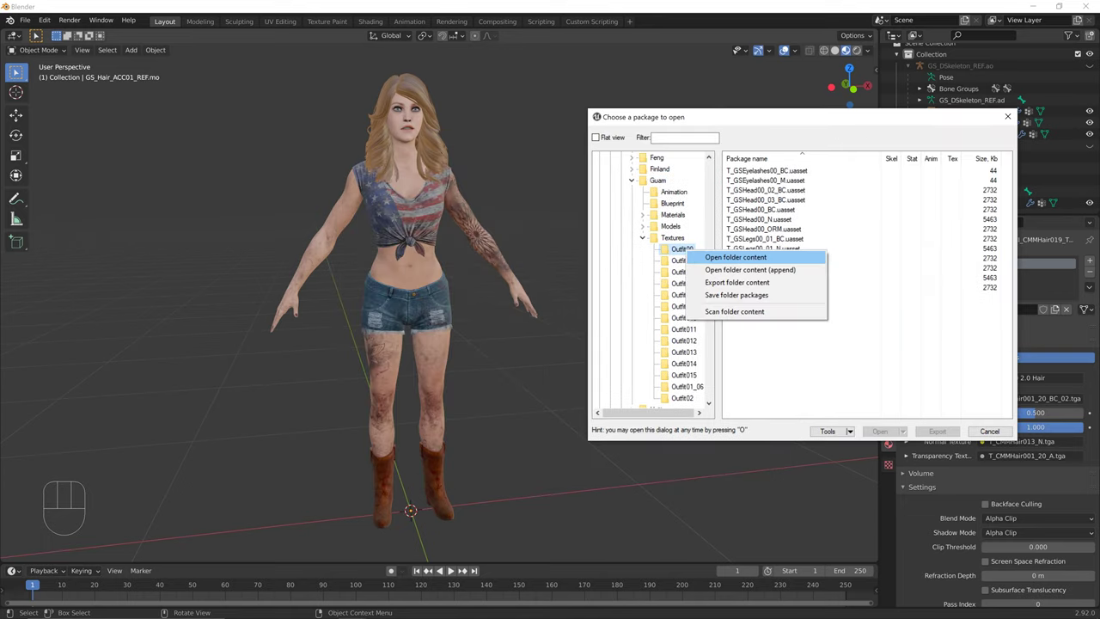
pyautogui.click(731, 257)
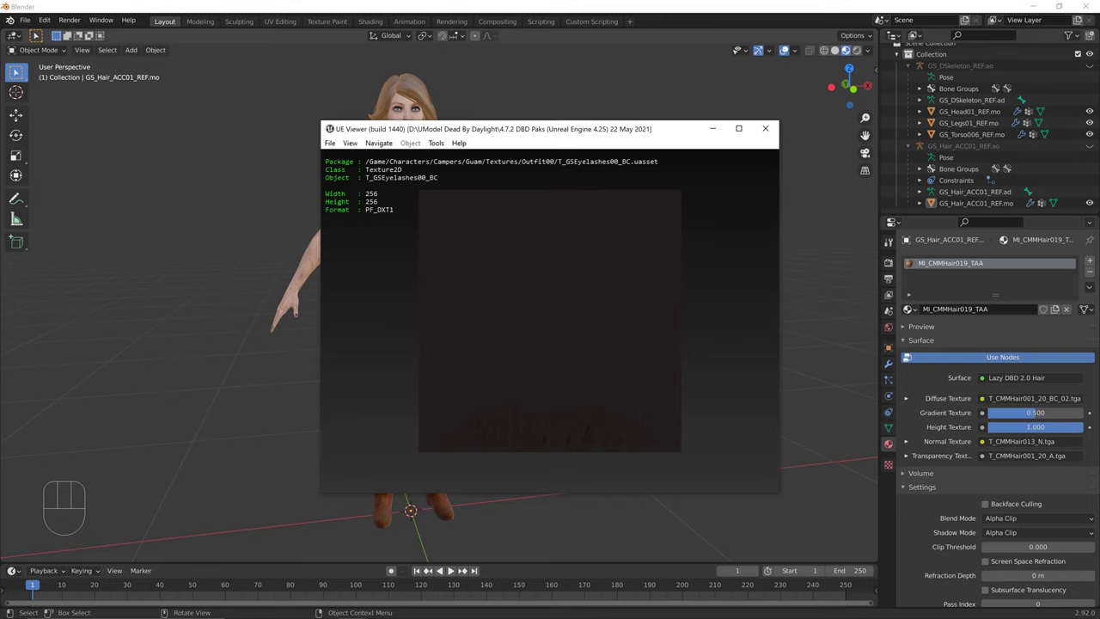
# Browse the Outfit00 textures in UE Viewer, from the eyelashes through the head to T_GSLegs00_01_BC.
pyautogui.click(379, 143)
pyautogui.click(404, 156)
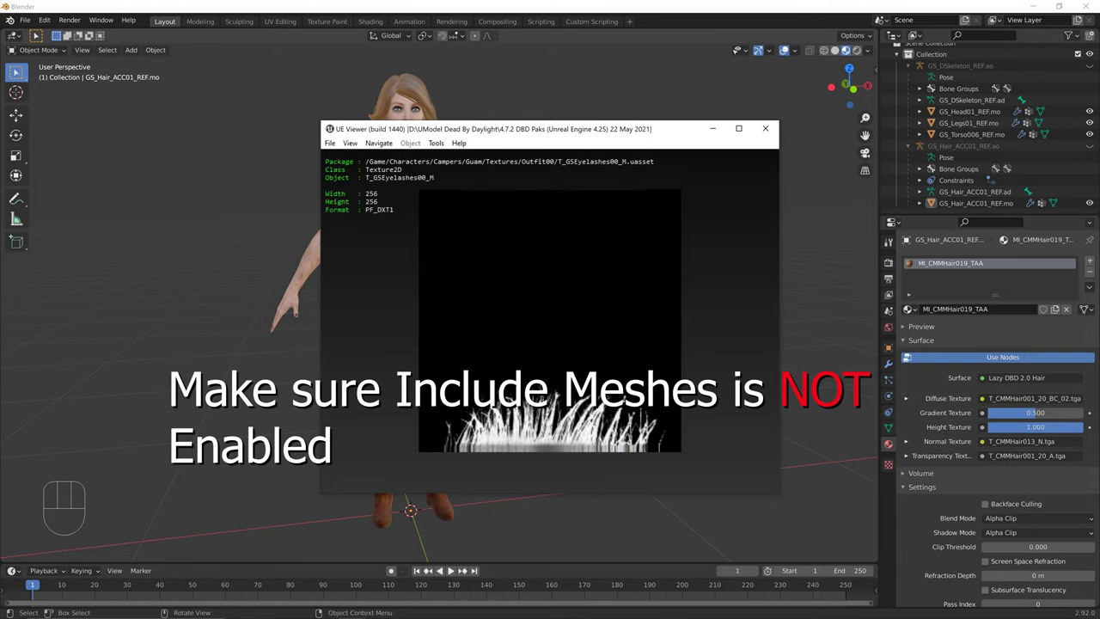
pyautogui.press('pageup')
pyautogui.press('pagedown')
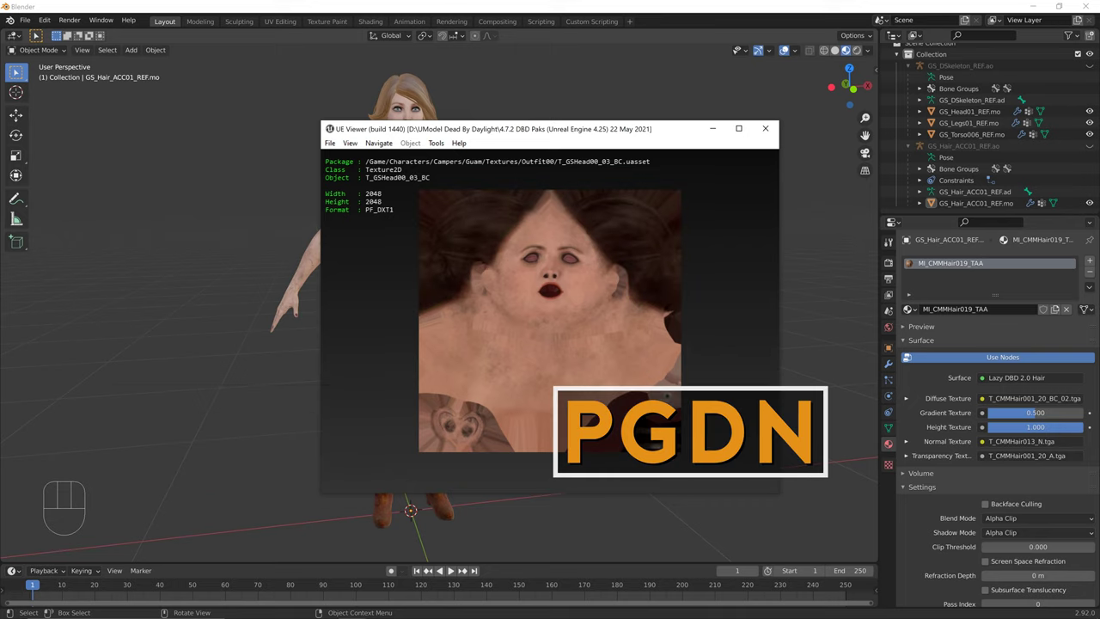
pyautogui.press('pagedown')
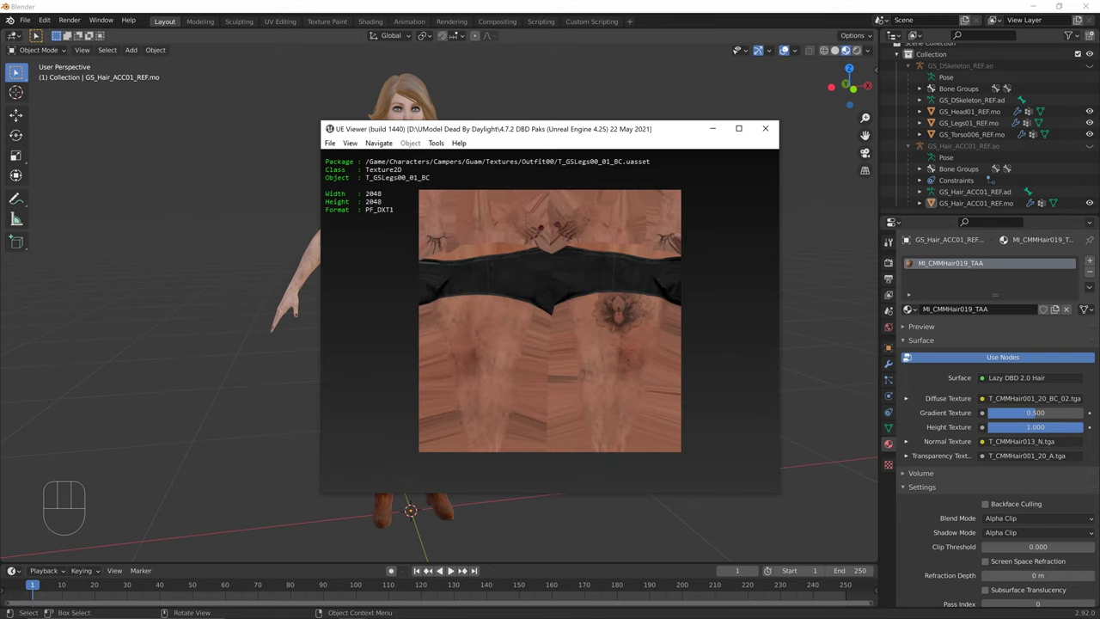
# Filter the Outfit01_06 texture packages by "head", view T_GSHead01_06_BC, and clear the filter.
pyautogui.press('o')
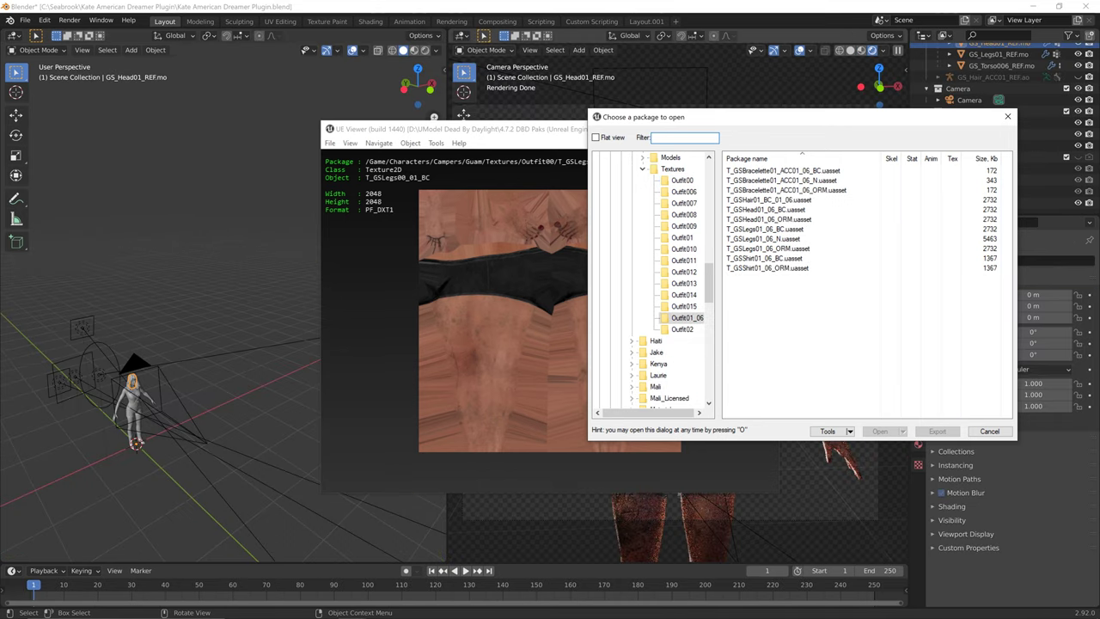
pyautogui.write('head')
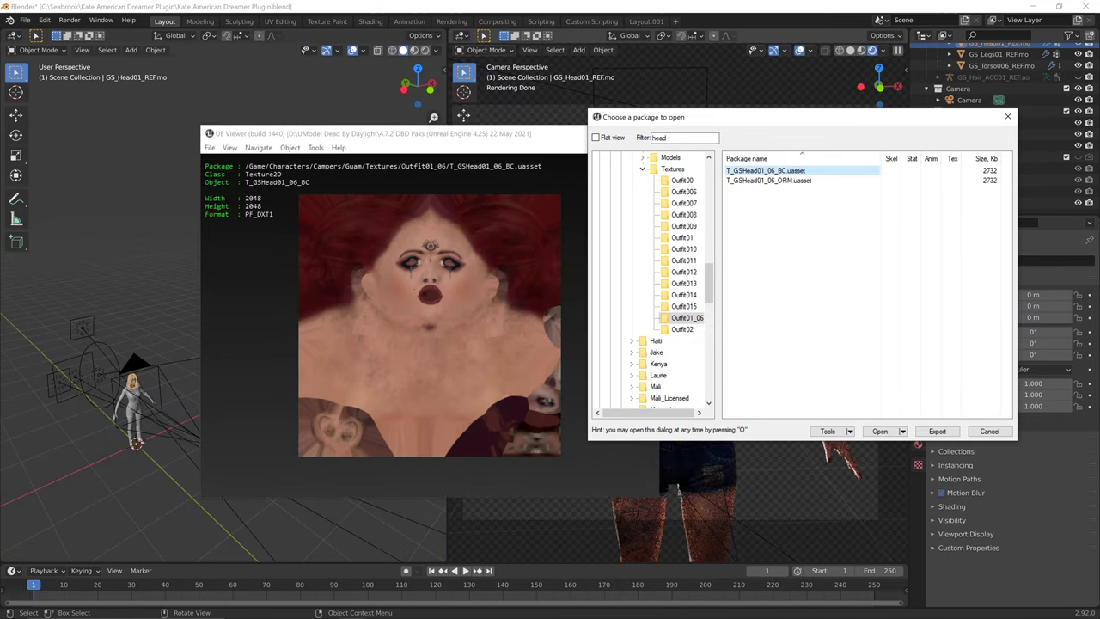
pyautogui.hotkey('ctrl', 'a')
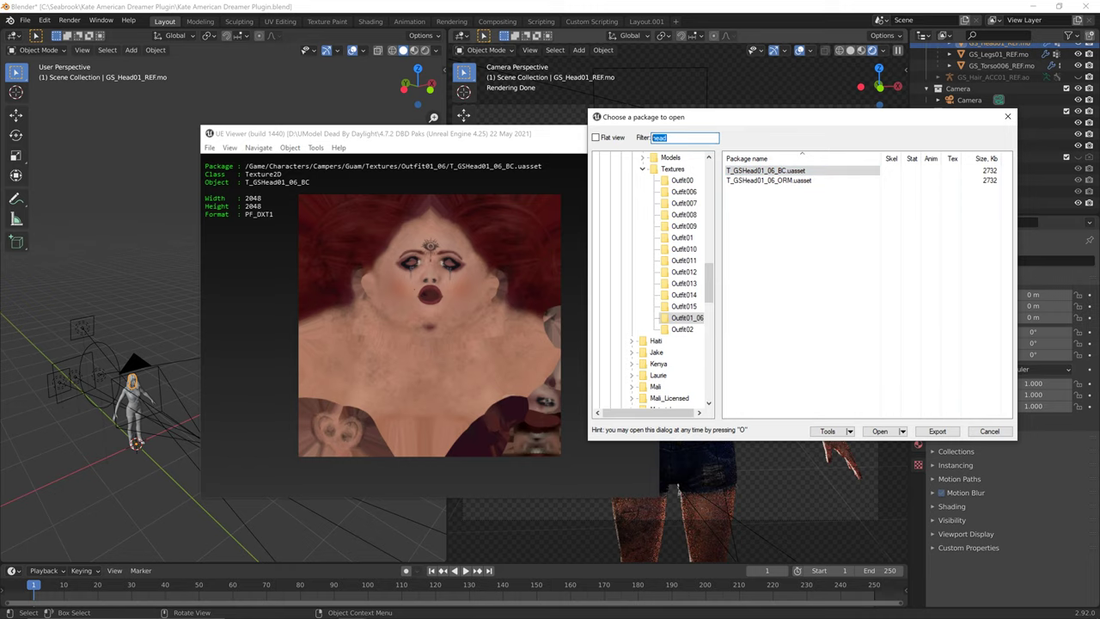
pyautogui.press('BackSpace')
# Export the content of the Outfit01_06 texture folder from UE Viewer.
pyautogui.rightClick(687, 317)
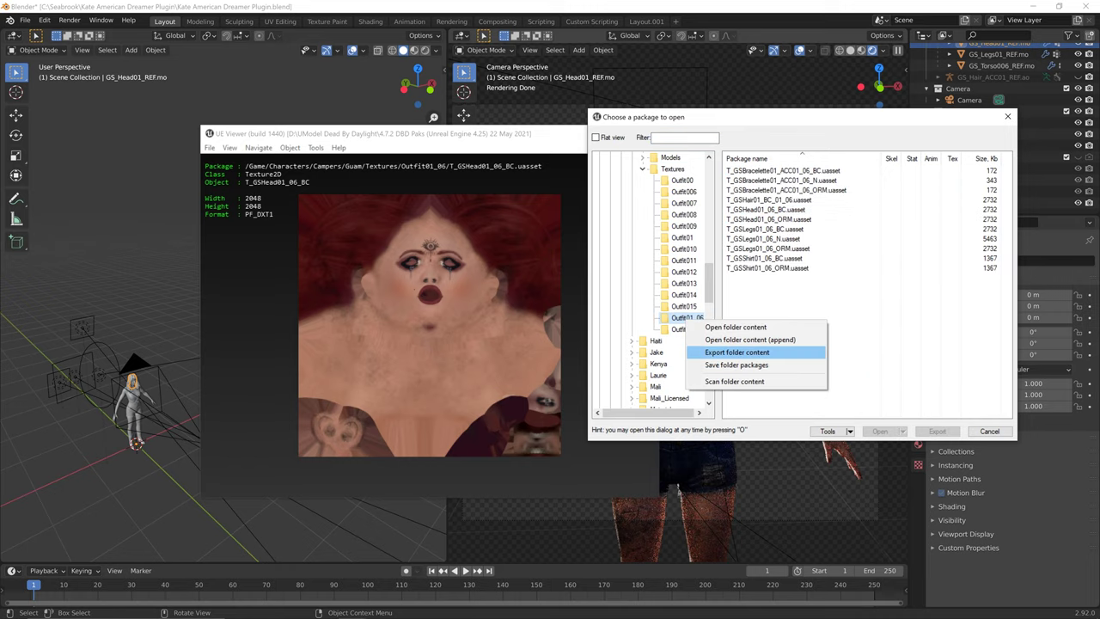
pyautogui.click(737, 352)
pyautogui.press('Return')
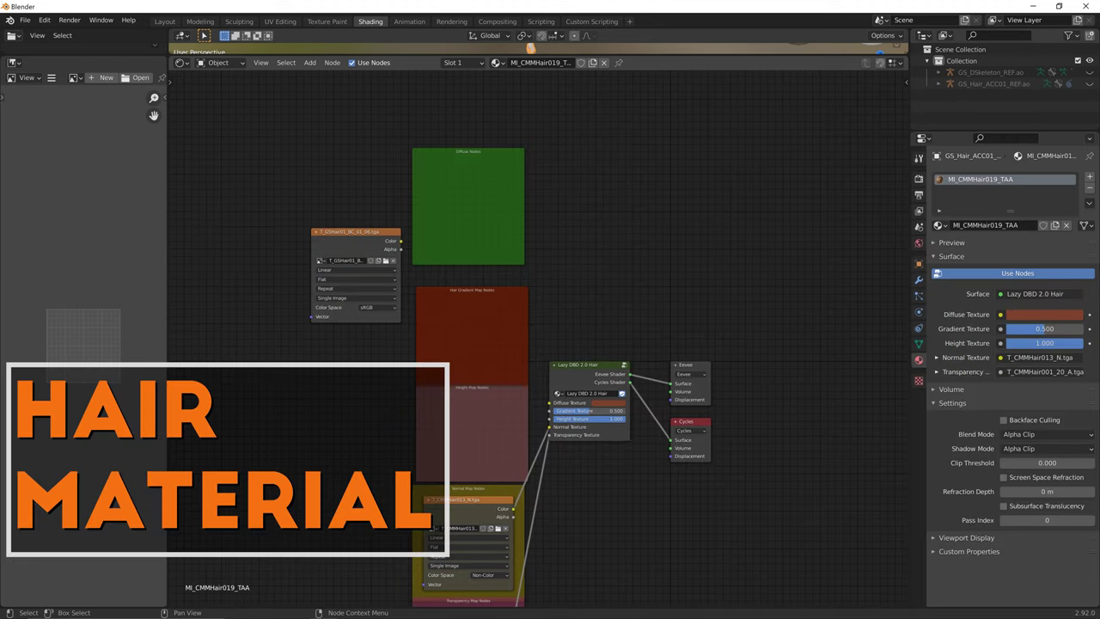
# Place the new hair colour texture in the Diffuse Nodes frame, and link T_GSHead01_06_BC.tga to the head shader's Diffuse Texture.
pyautogui.moveTo(356, 230); pyautogui.dragTo(461, 168)
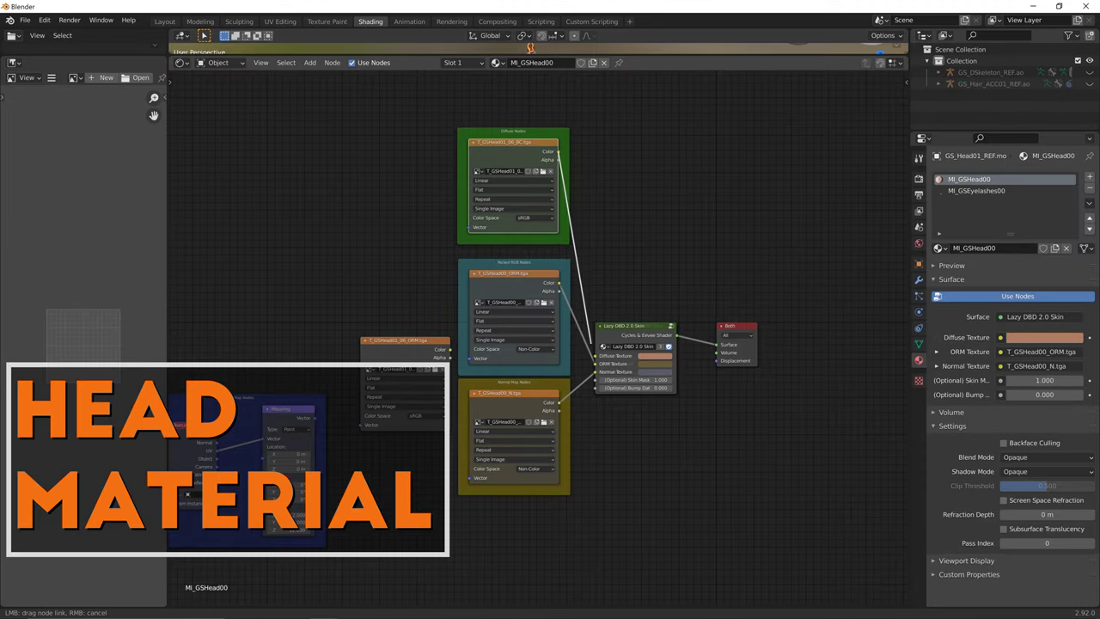
pyautogui.moveTo(591, 344); pyautogui.dragTo(595, 355)
# Replace the head material's ORM texture with T_GSHead01_06_ORM.tga, linked to the skin shader's ORM Texture and set to Non-Color.
pyautogui.click(513, 274)
pyautogui.press('x')
pyautogui.moveTo(404, 340); pyautogui.dragTo(520, 272)
pyautogui.moveTo(567, 282); pyautogui.dragTo(595, 364)
pyautogui.click(543, 348)
pyautogui.click(544, 381)
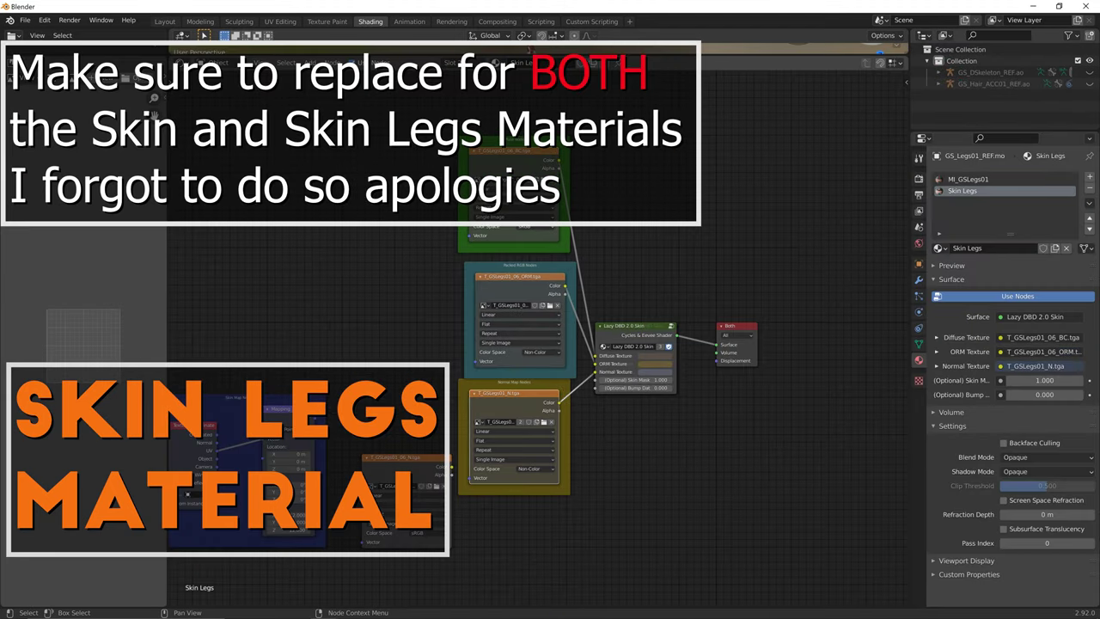
# Set T_GSLegs01_06_N.tga in the Skin Legs material to Non-Color and link it to the shader's Normal Texture.
pyautogui.click(542, 471)
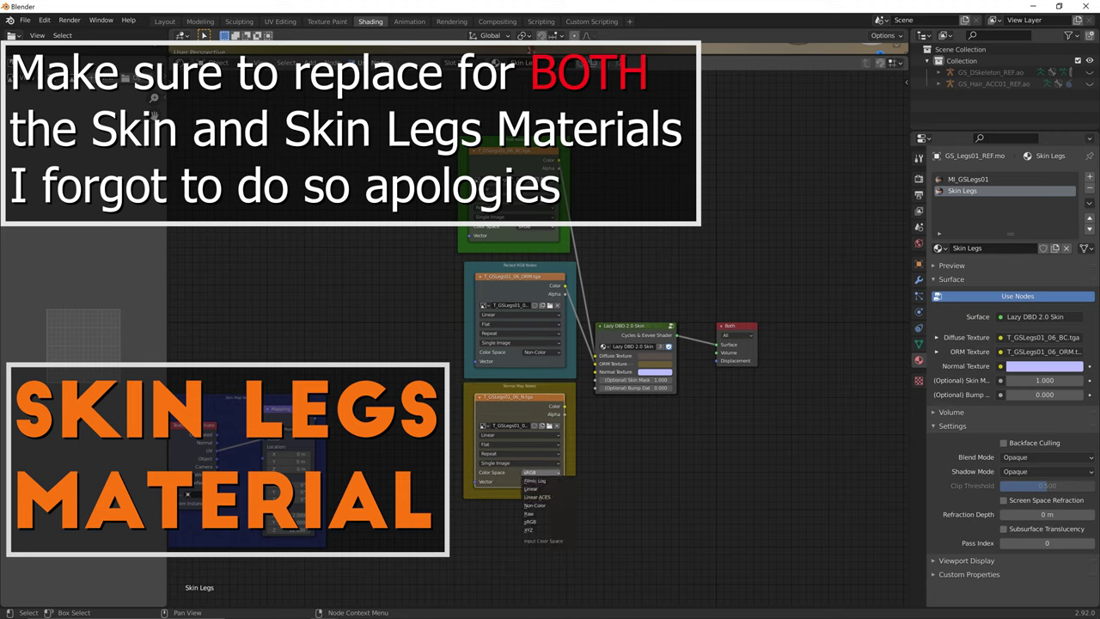
pyautogui.click(535, 505)
pyautogui.moveTo(565, 406); pyautogui.dragTo(594, 372)
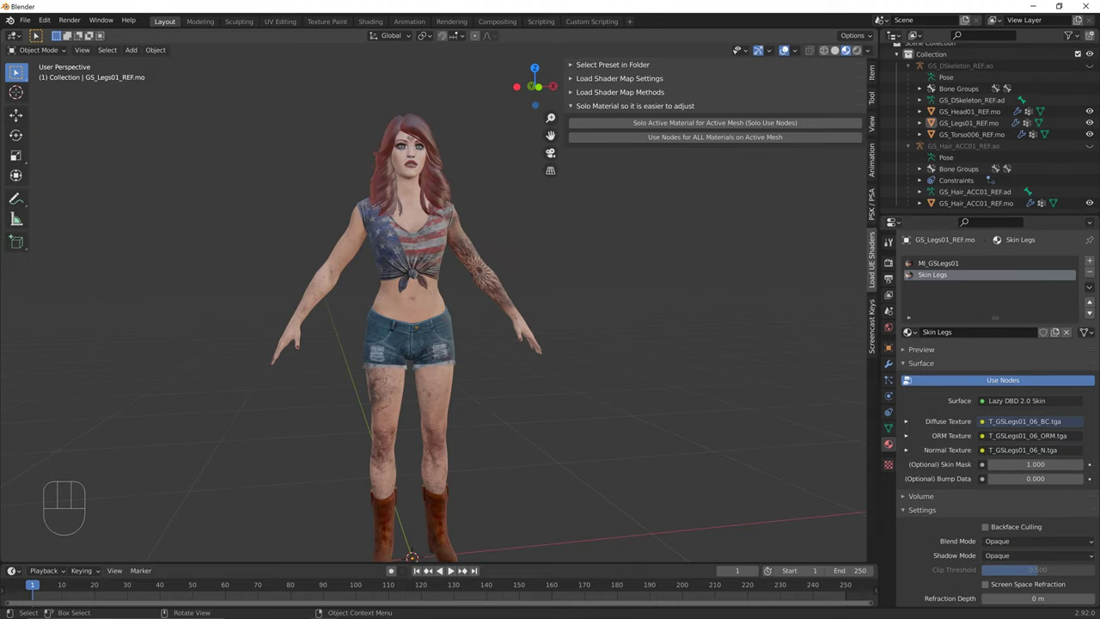
# Solo the active material on the GS_Torso006_REF.mo mesh, and turn nodes back on for all its materials.
pyautogui.click(971, 134)
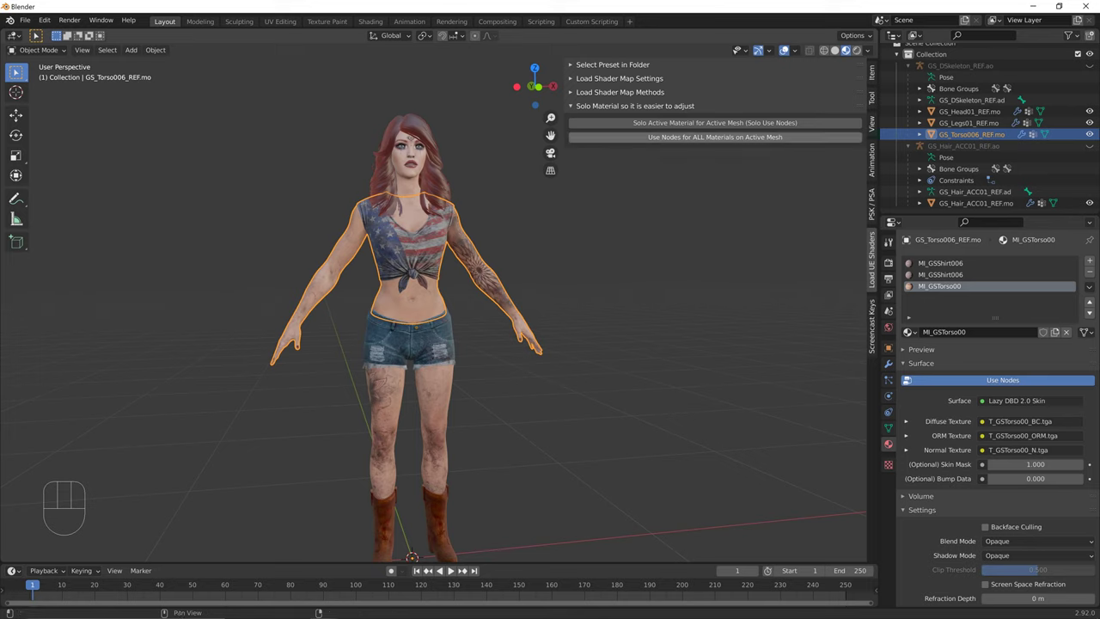
pyautogui.click(962, 263)
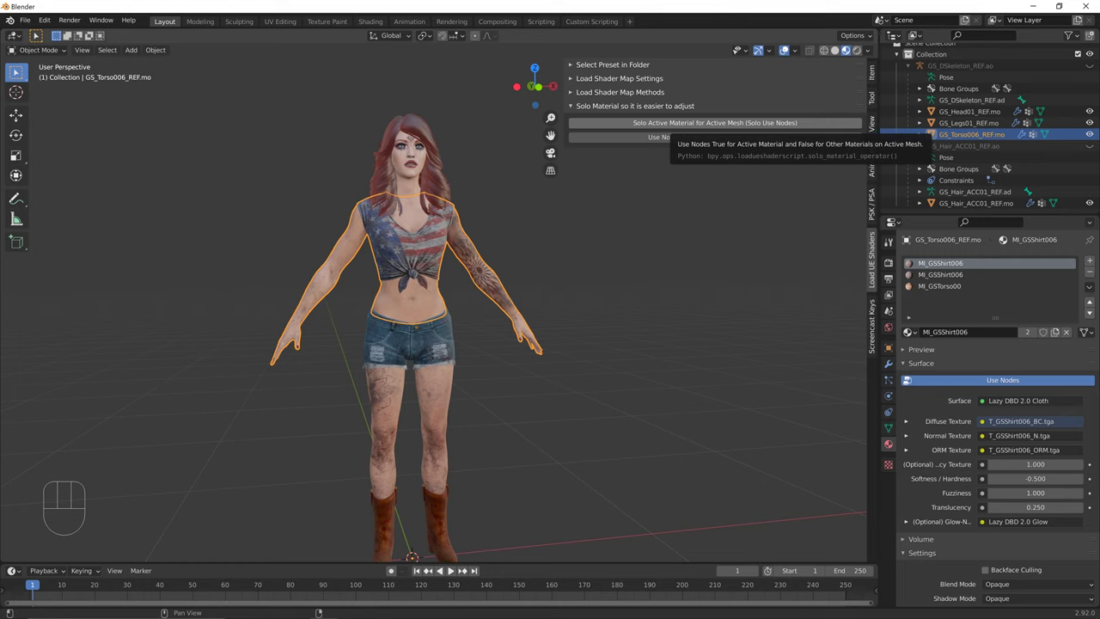
pyautogui.click(675, 123)
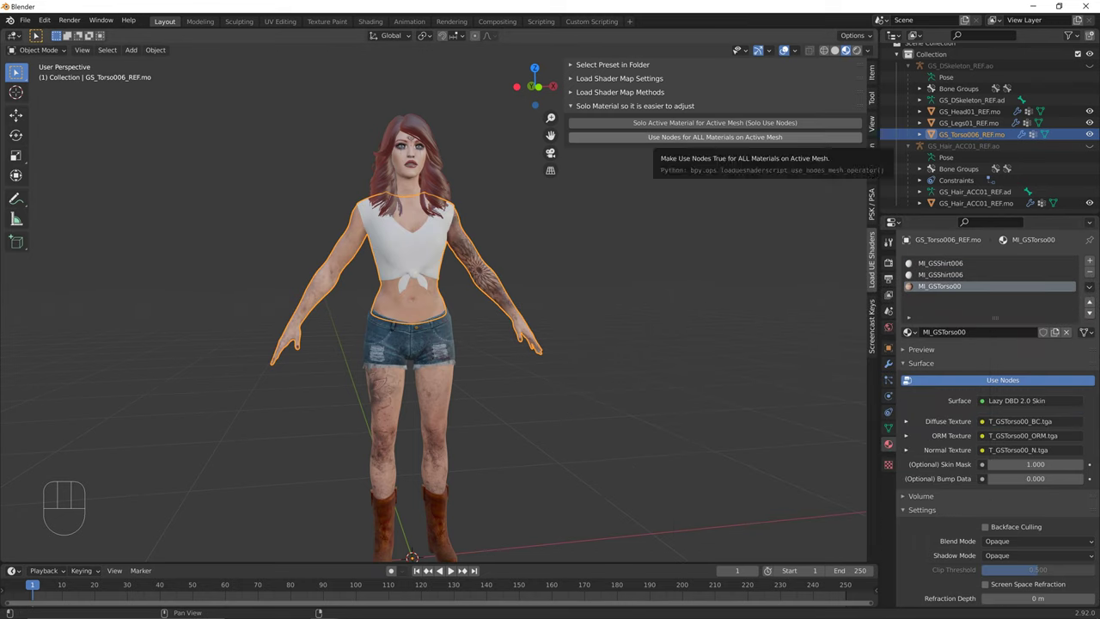
pyautogui.click(714, 137)
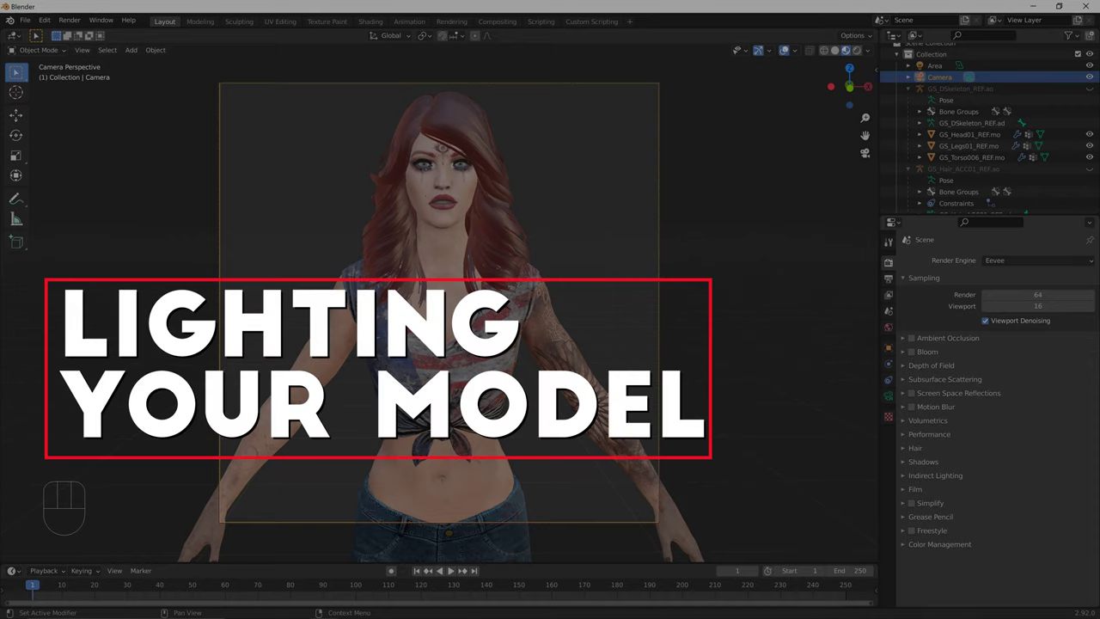
# Set the scene's render engine to Cycles.
pyautogui.click(1038, 259)
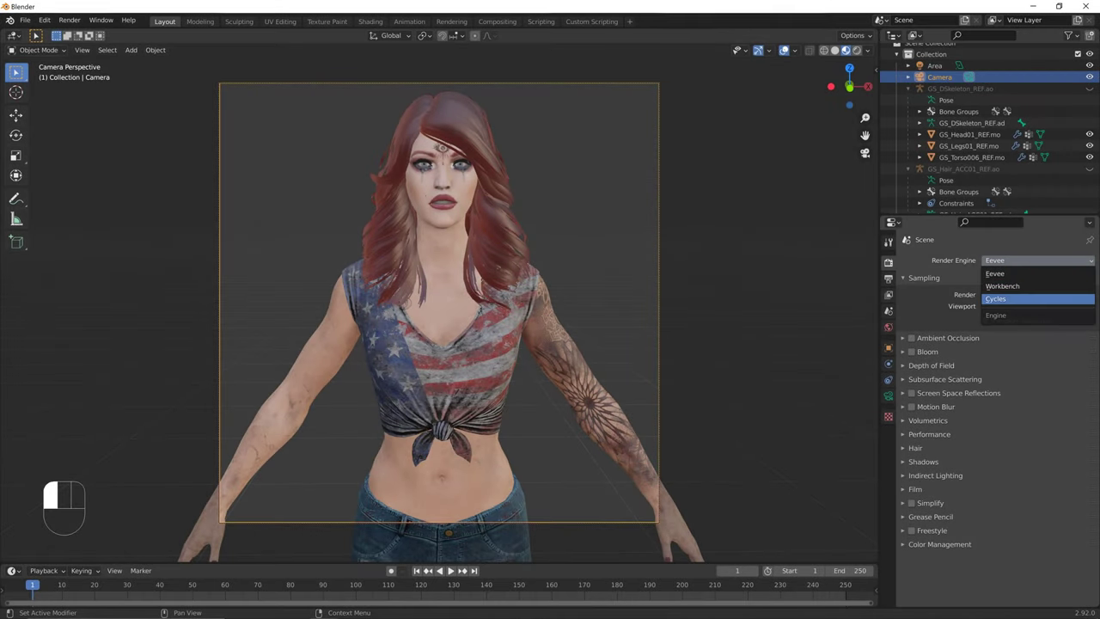
pyautogui.click(1010, 296)
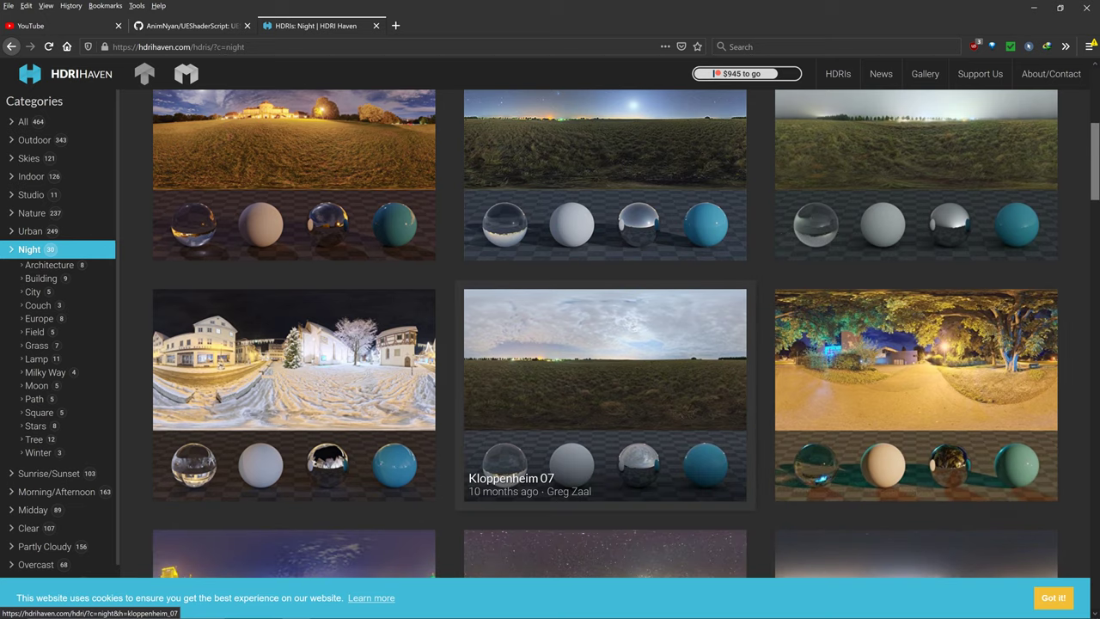
# Open the Blaubeuren Church Square HDRI from HDRI Haven's Night category and look through its page.
pyautogui.click(294, 387)
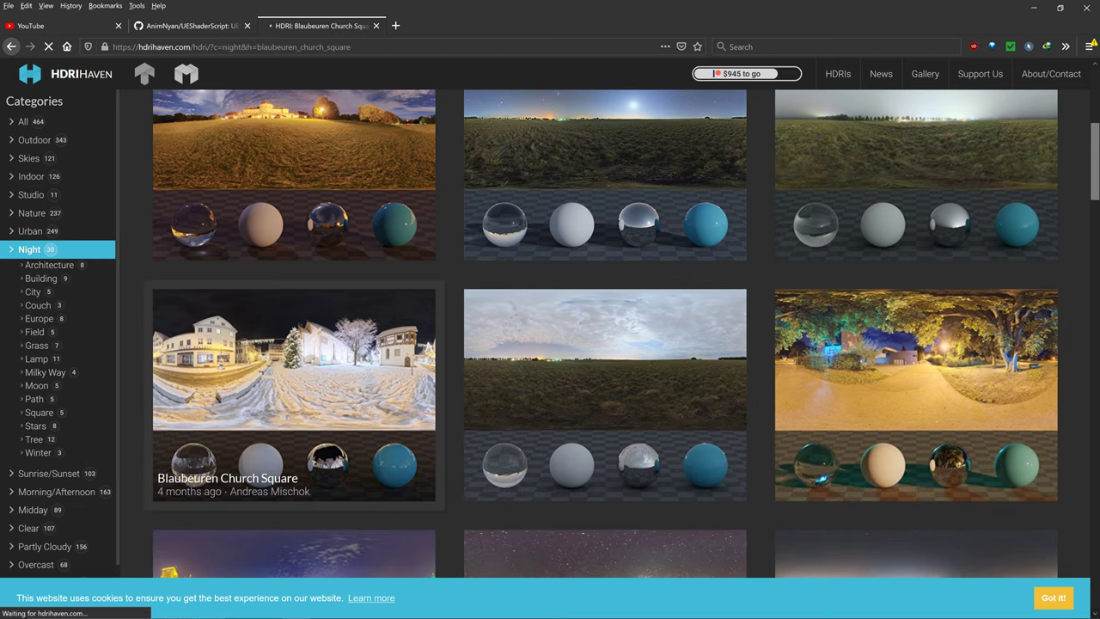
pyautogui.scroll(-5, 361, 416)
pyautogui.scroll(-3, 392, 361)
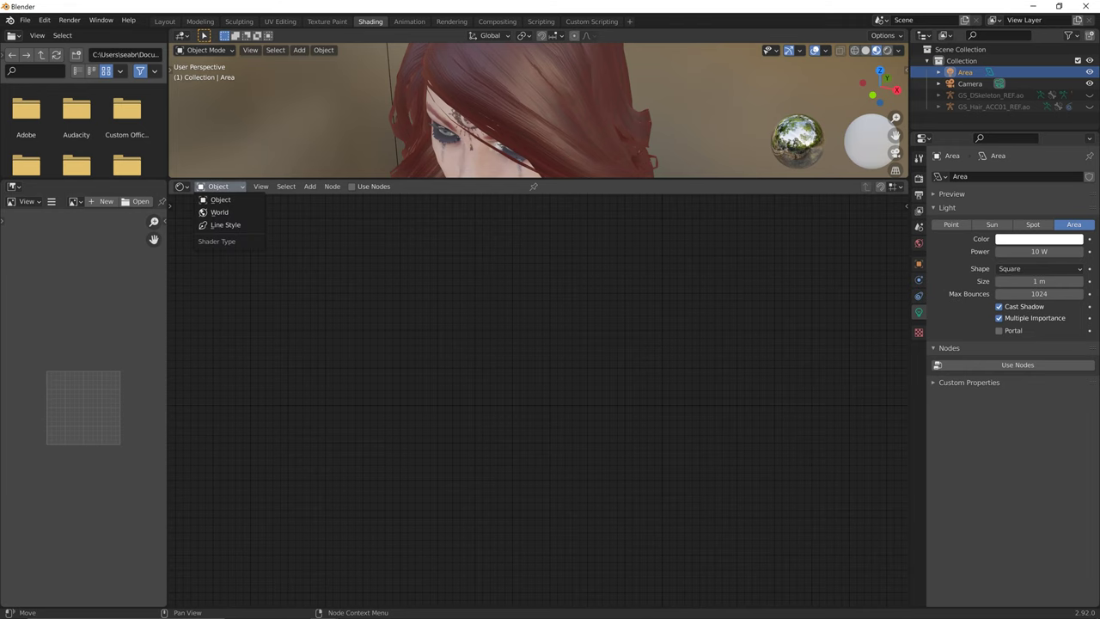
# Switch the shader editor to the World nodes and add an Environment Texture node beside the Background node.
pyautogui.click(214, 211)
pyautogui.moveTo(603, 358); pyautogui.dragTo(399, 391, button='middle')
pyautogui.click(400, 391)
pyautogui.hotkey('shift', 'a')
pyautogui.click(401, 391)
pyautogui.write('envi')
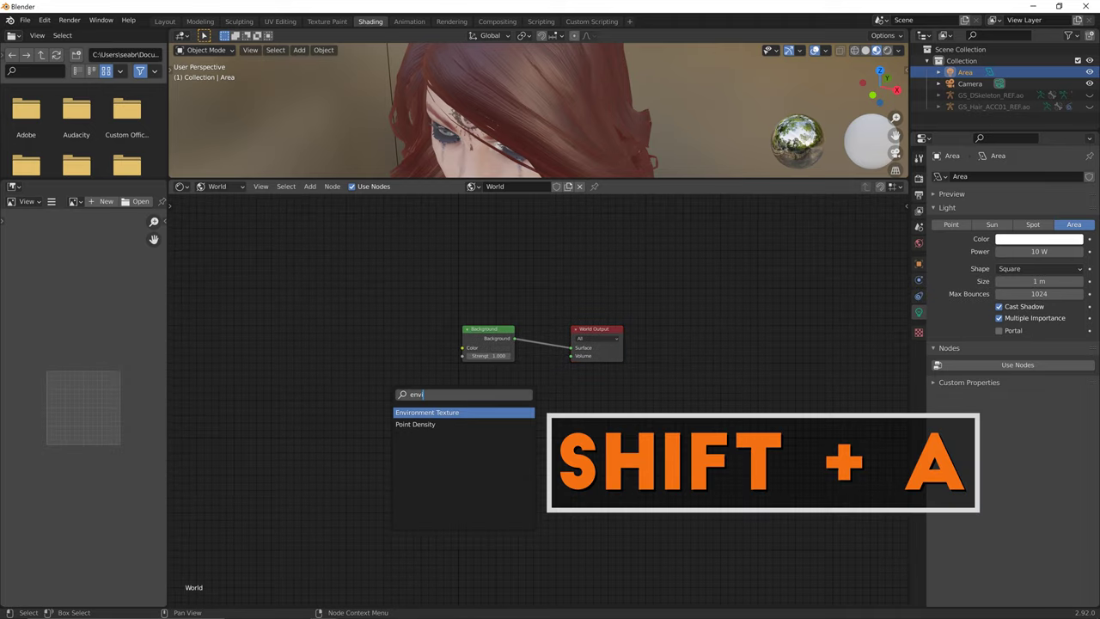
pyautogui.press('Return')
pyautogui.click(386, 354)
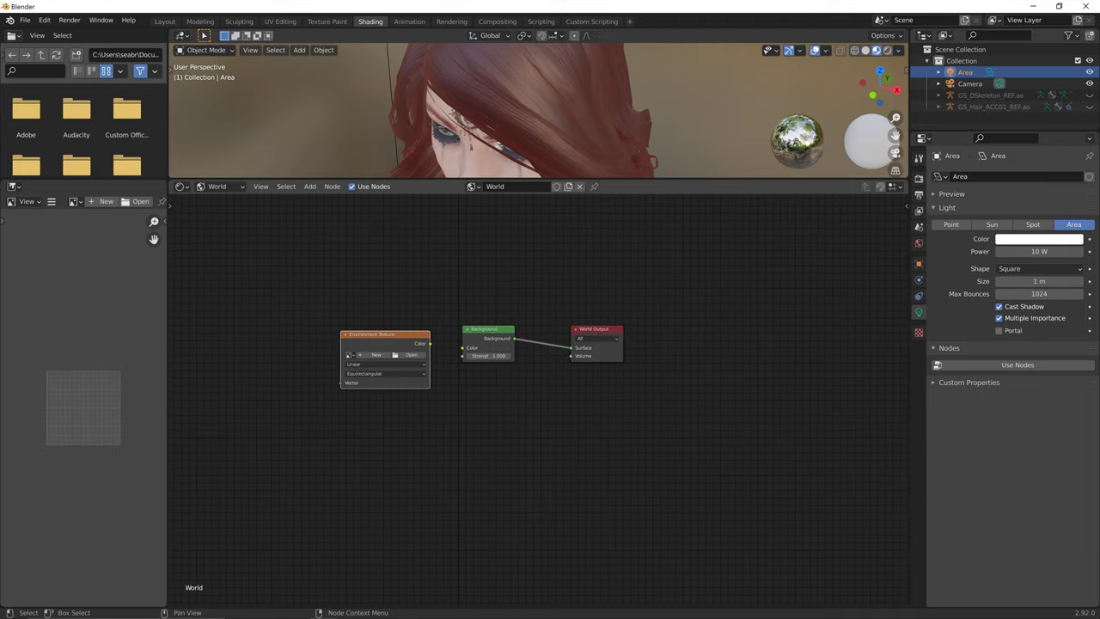
pyautogui.press('g')
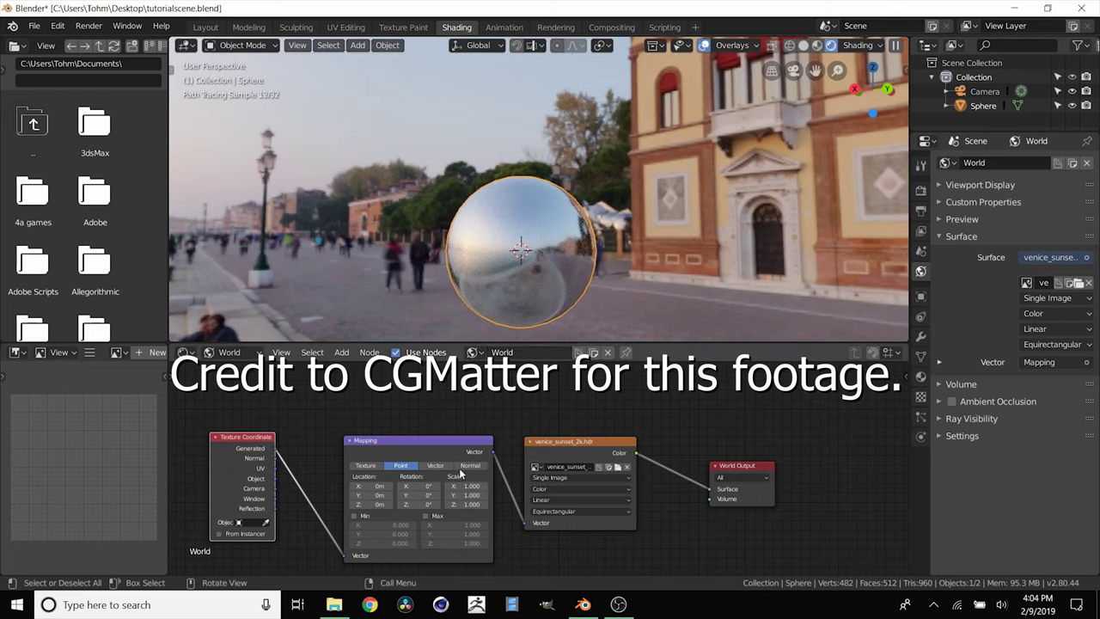
# Adjust the Z rotation in the Mapping node of the venice_sunset_2k.hdr environment.
pyautogui.moveTo(427, 505)
pyautogui.mouseDown()
pyautogui.moveTo(438, 504)
pyautogui.moveTo(415, 504)
pyautogui.moveTo(447, 505)
pyautogui.mouseUp()
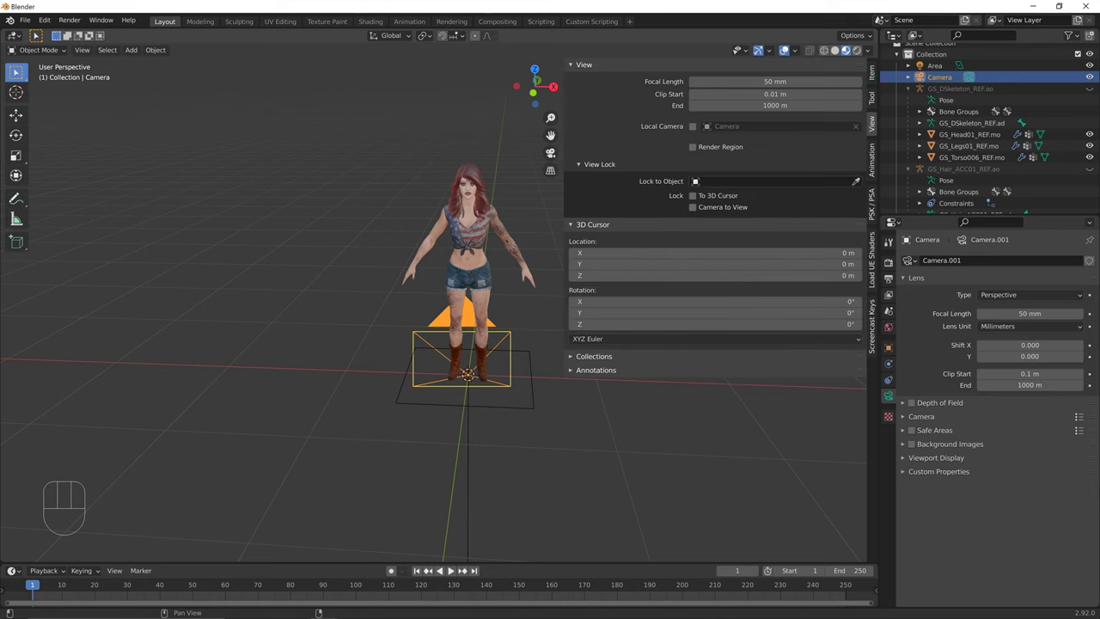
# Lock the camera to the view, align it to the current view, and frame the character more closely.
pyautogui.click(692, 207)
pyautogui.click(636, 455)
pyautogui.press('n')
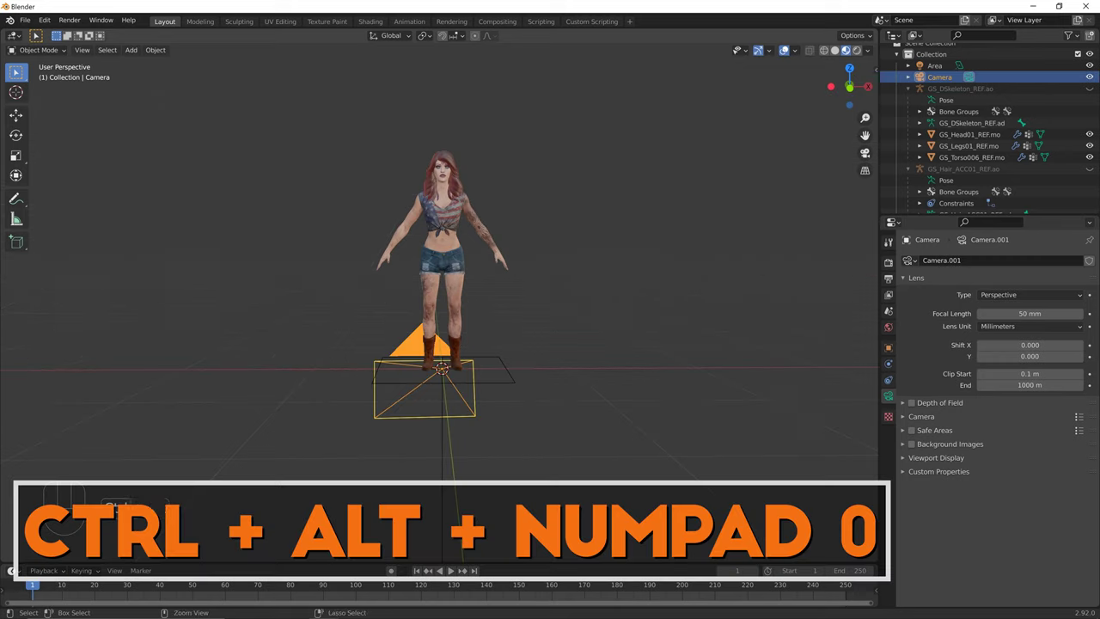
pyautogui.press('ctrl+alt+KP_0')
pyautogui.keyDown('shift'); pyautogui.moveTo(441, 275); pyautogui.dragTo(428, 325, button='middle'); pyautogui.keyUp('shift')
pyautogui.scroll(2, 438, 302)
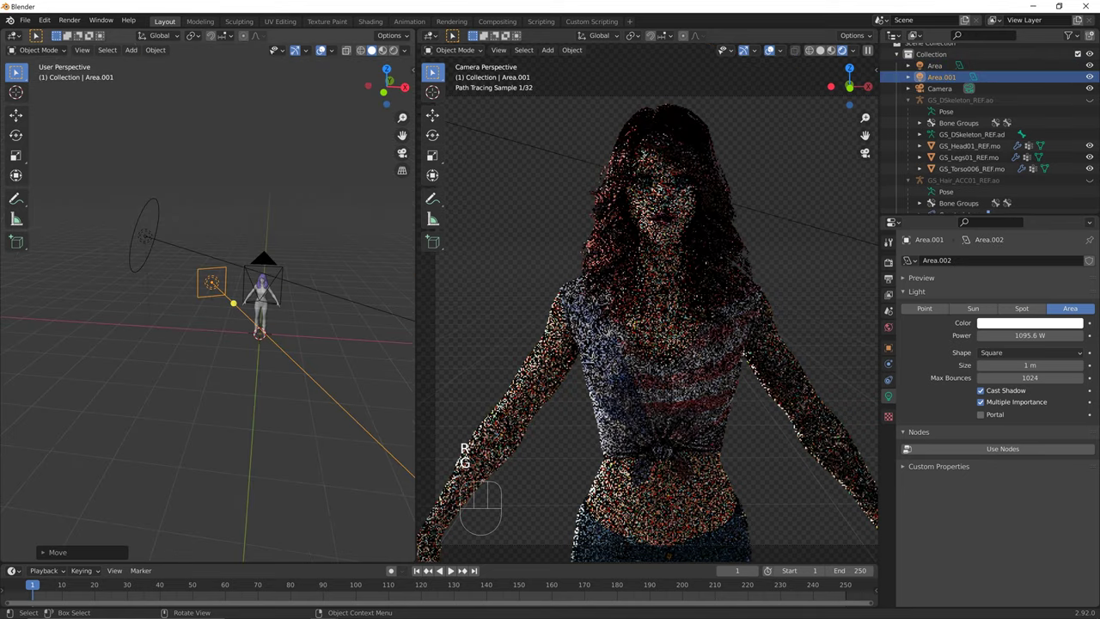
# Reposition the Area.001 light near the character, and set the colour management Look to High Contrast.
pyautogui.moveTo(224, 328); pyautogui.dragTo(271, 331, button='middle')
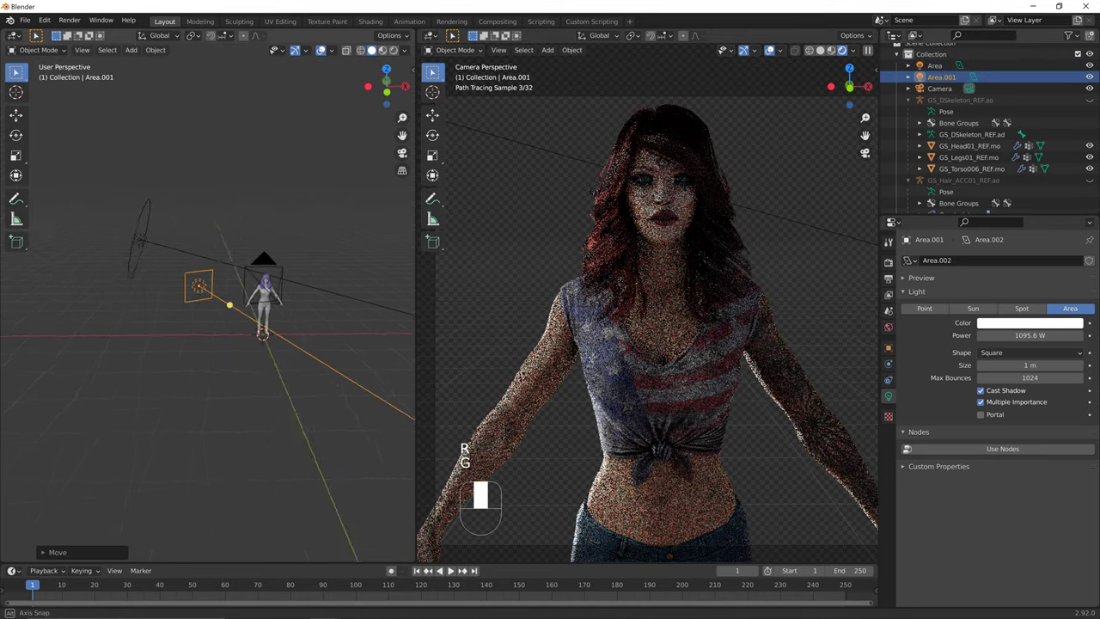
pyautogui.press('g')
pyautogui.click(268, 324)
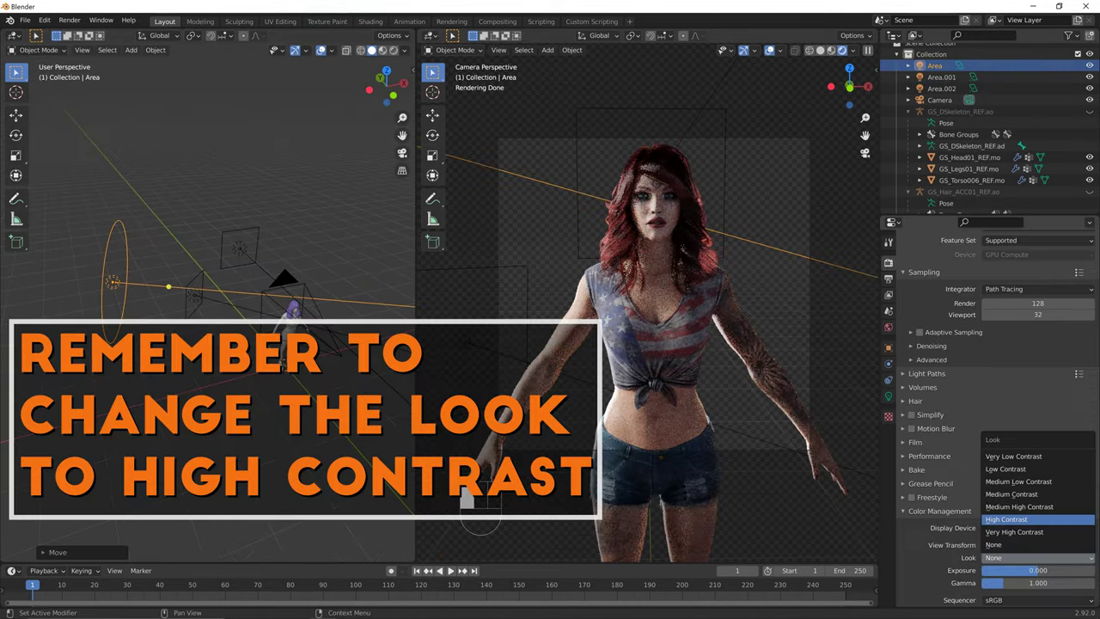
pyautogui.click(1009, 519)
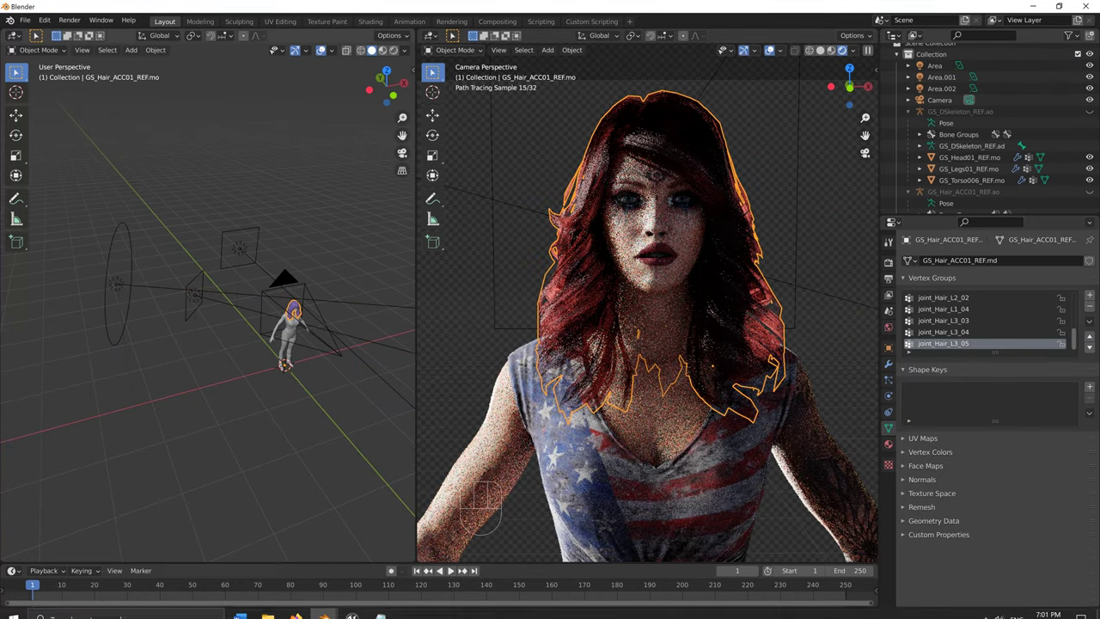
# Add a Subdivision Surface modifier to the GS_Hair_ACC01_REF.mo hair mesh.
pyautogui.moveTo(324, 607)
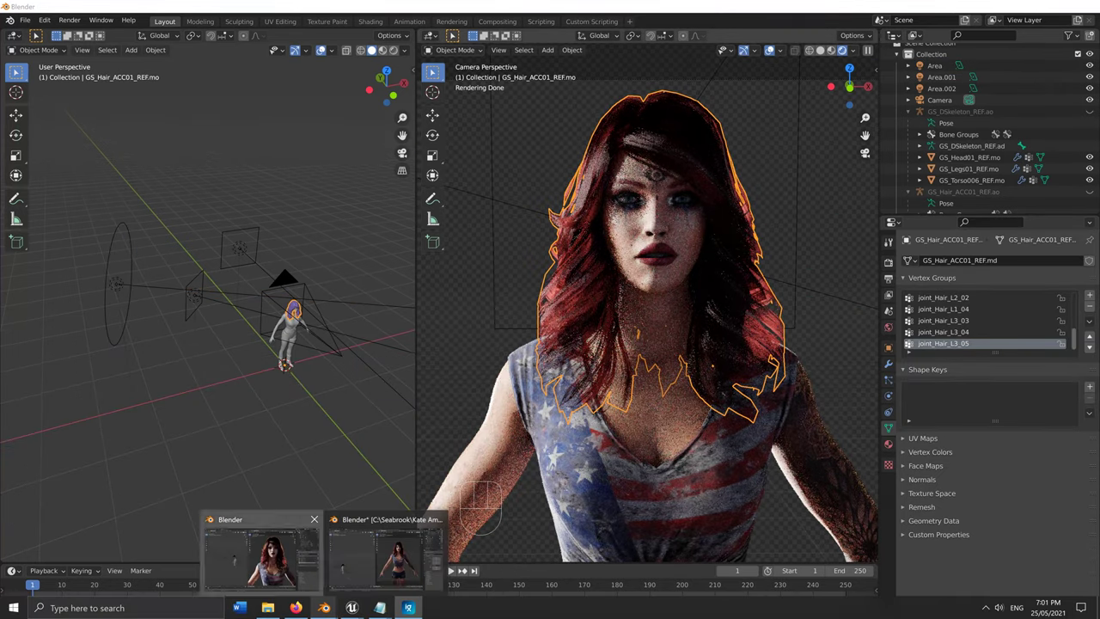
pyautogui.click(262, 554)
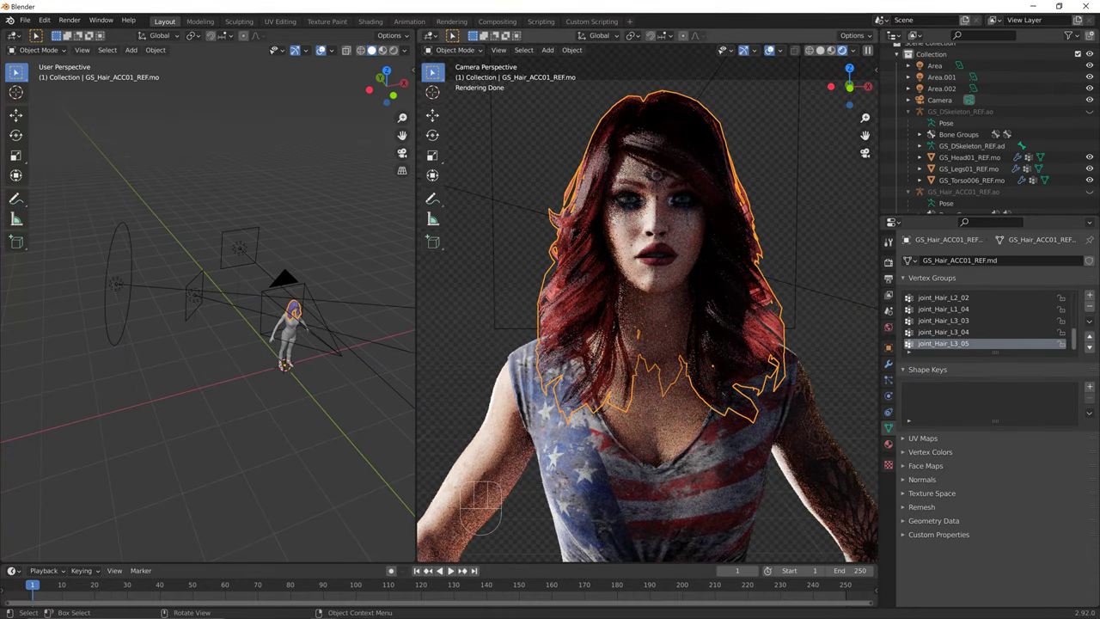
pyautogui.click(888, 364)
pyautogui.click(923, 259)
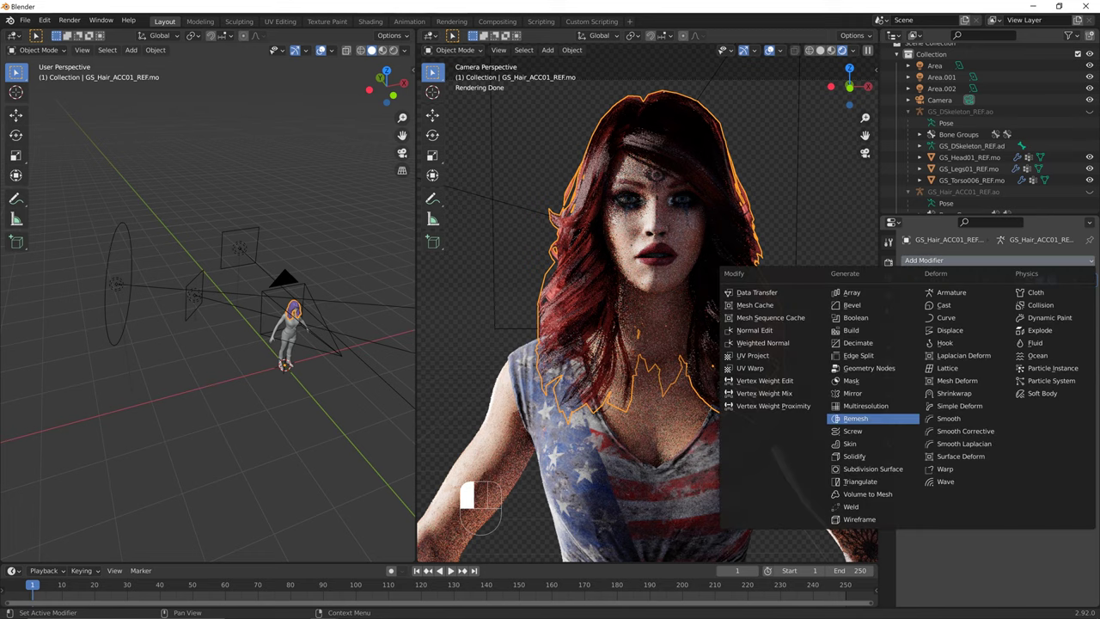
pyautogui.click(872, 468)
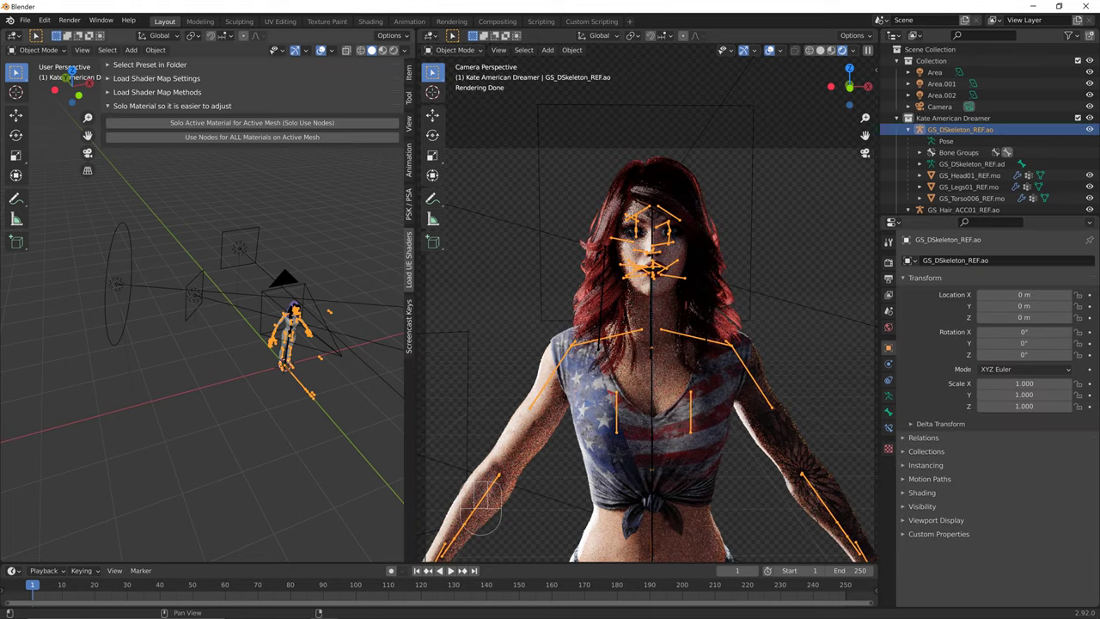
# Open the PSK / PSA tools with the GS_DSkeleton_REF.ao armature selected.
pyautogui.click(409, 199)
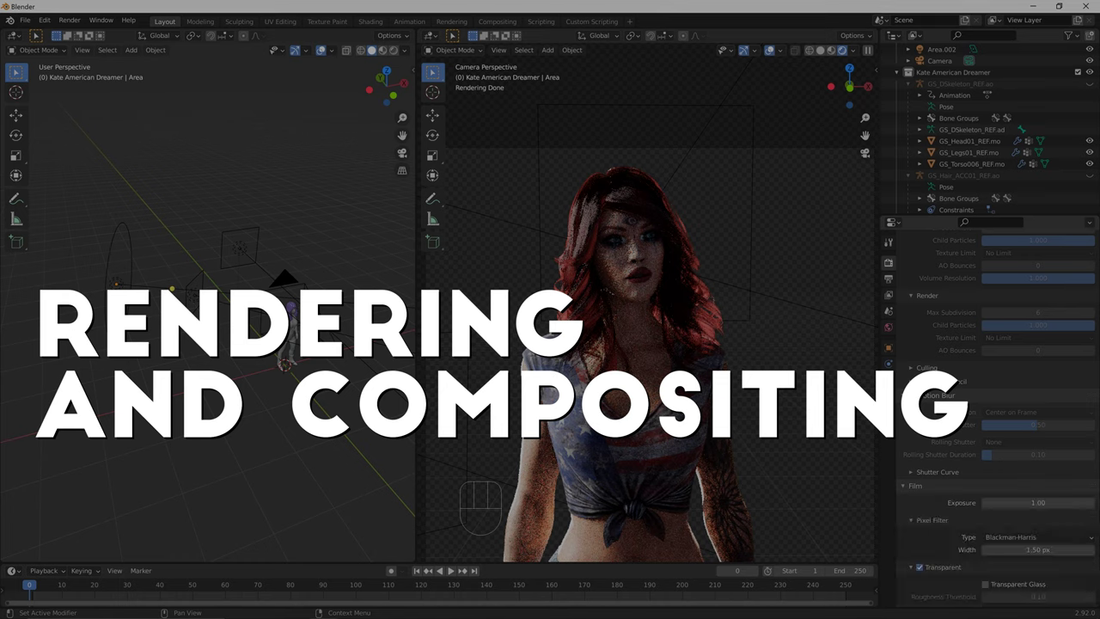
# Check the Cycles render settings for film transparency, performance tile size and colour management.
pyautogui.scroll(-5, 997, 499)
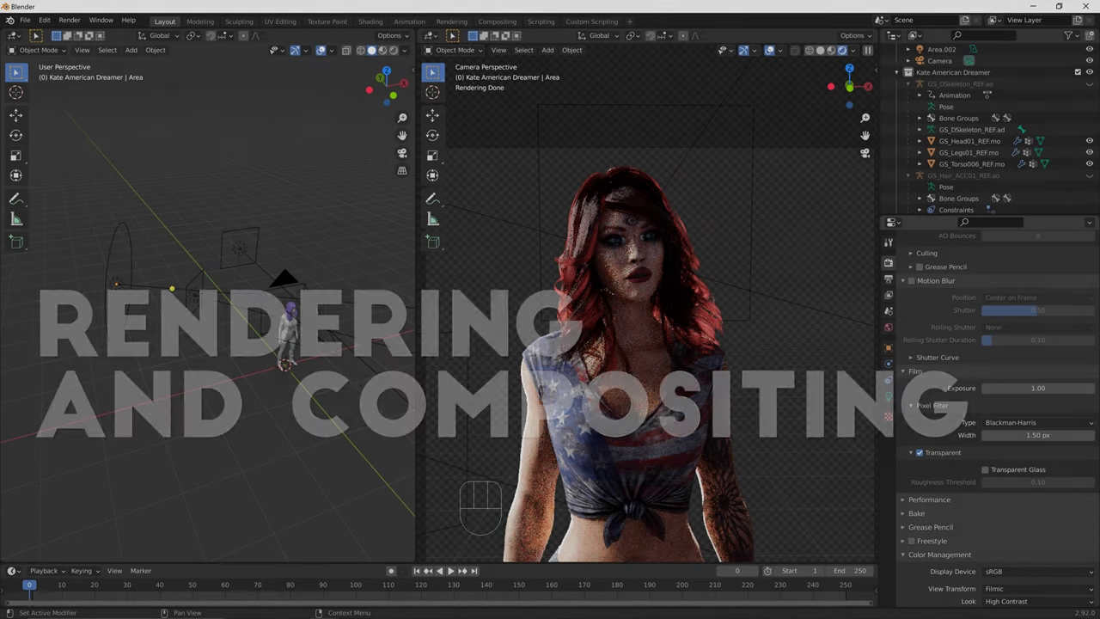
pyautogui.click(929, 499)
pyautogui.scroll(-4, 929, 499)
pyautogui.scroll(-8, 988, 412)
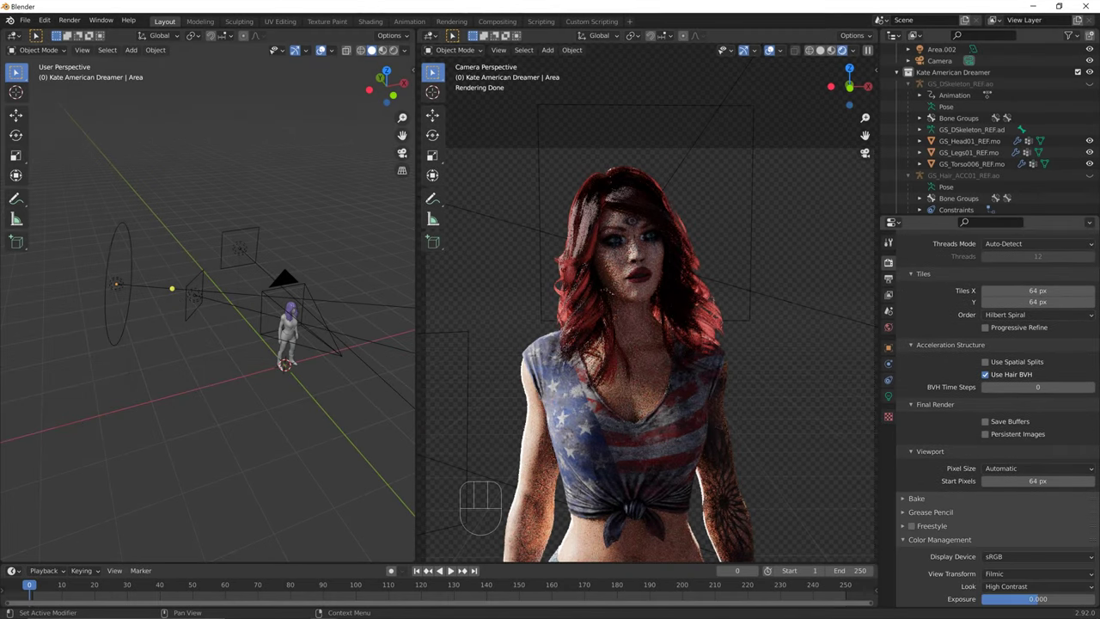
pyautogui.scroll(-6, 997, 412)
# Enable the Denoising Data and Ambient Occlusion passes for the view layer.
pyautogui.click(888, 295)
pyautogui.press('n')
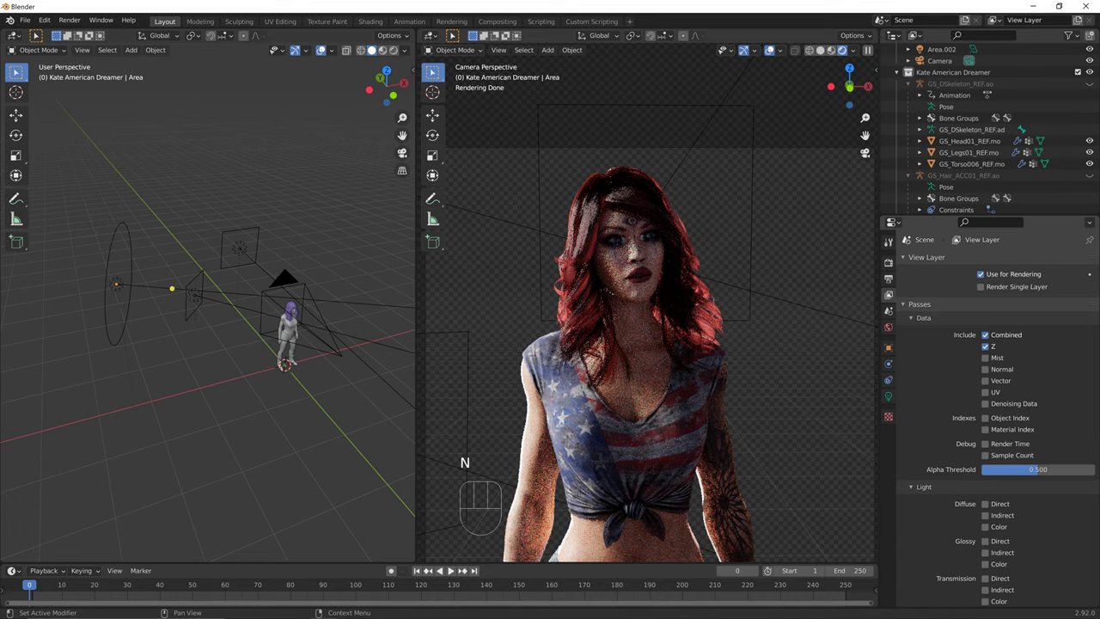
pyautogui.scroll(-5, 988, 412)
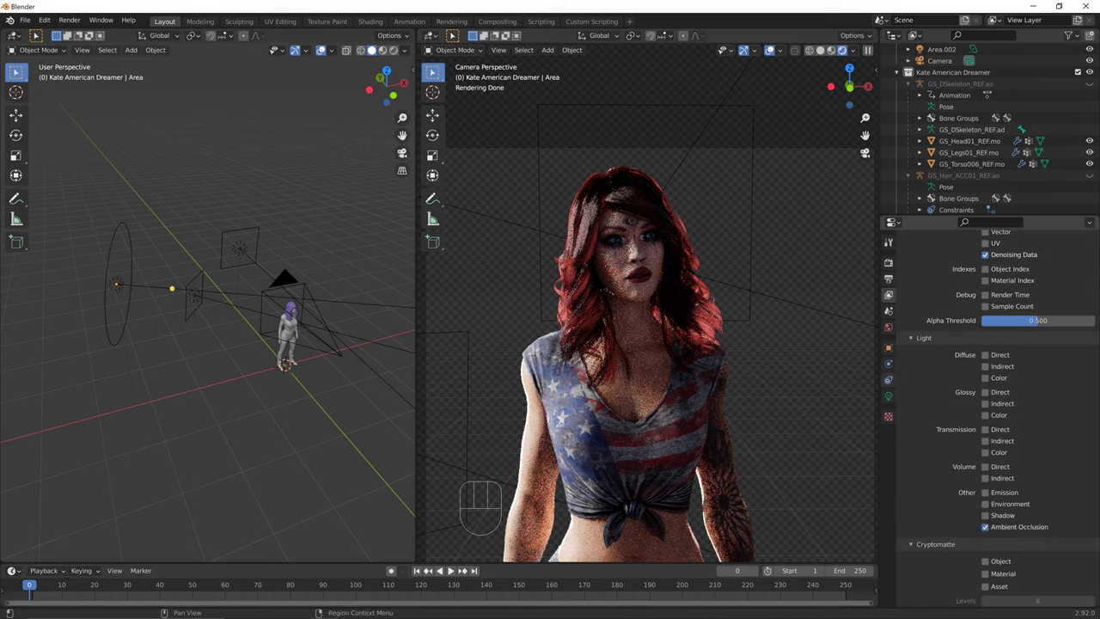
# Set the World's ambient occlusion distance to 0.7 m.
pyautogui.click(889, 327)
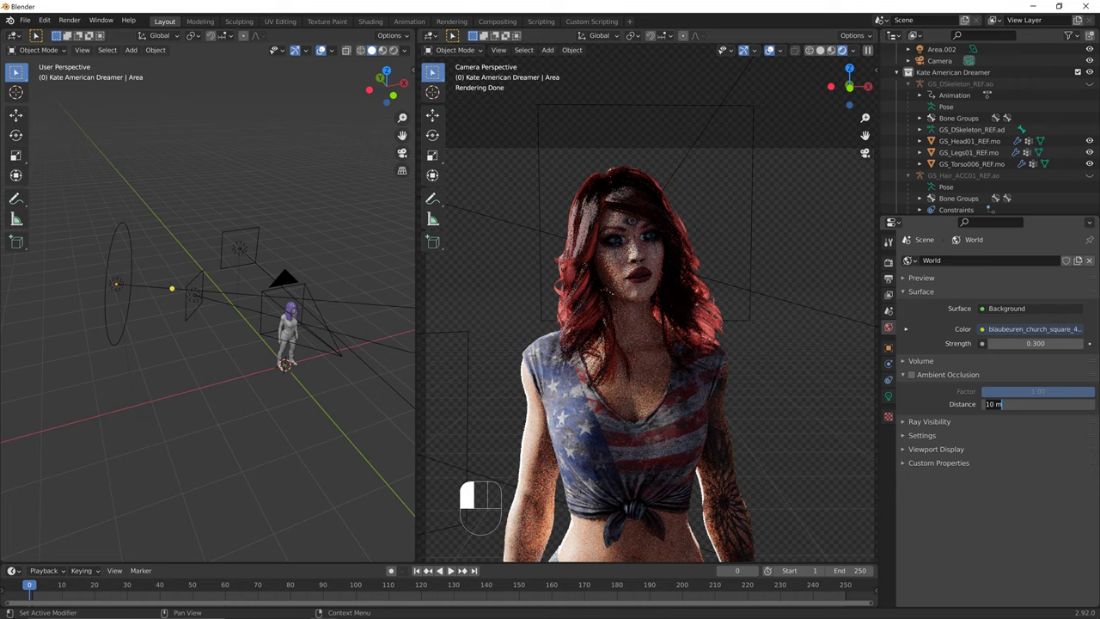
pyautogui.write('0.7')
pyautogui.press('Return')
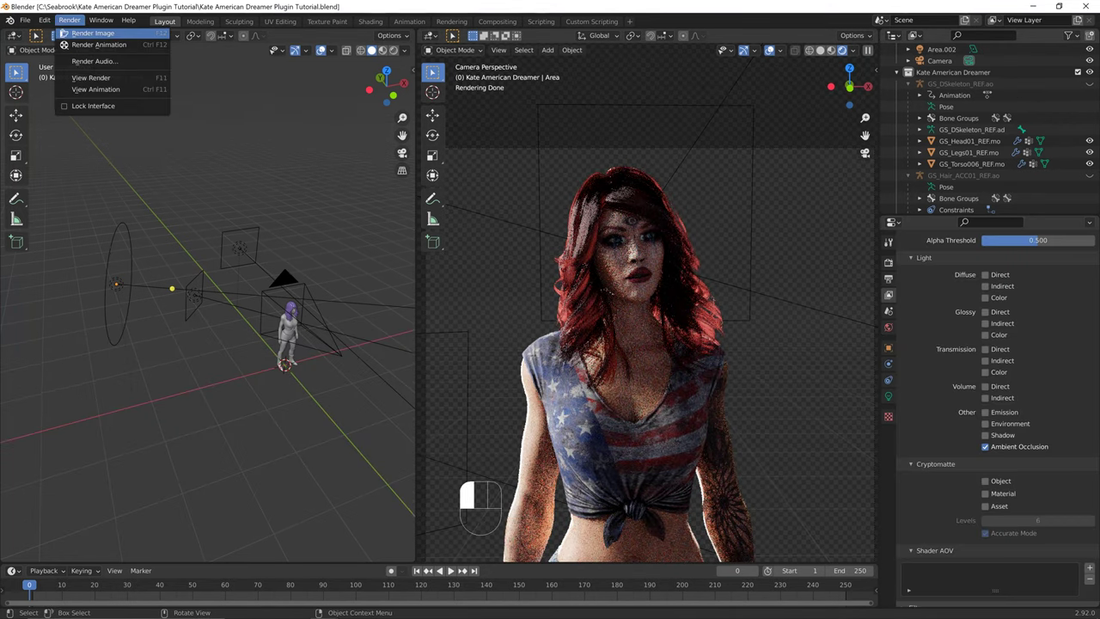
# Render the current frame as a still image and switch to the Compositing workspace.
pyautogui.click(90, 35)
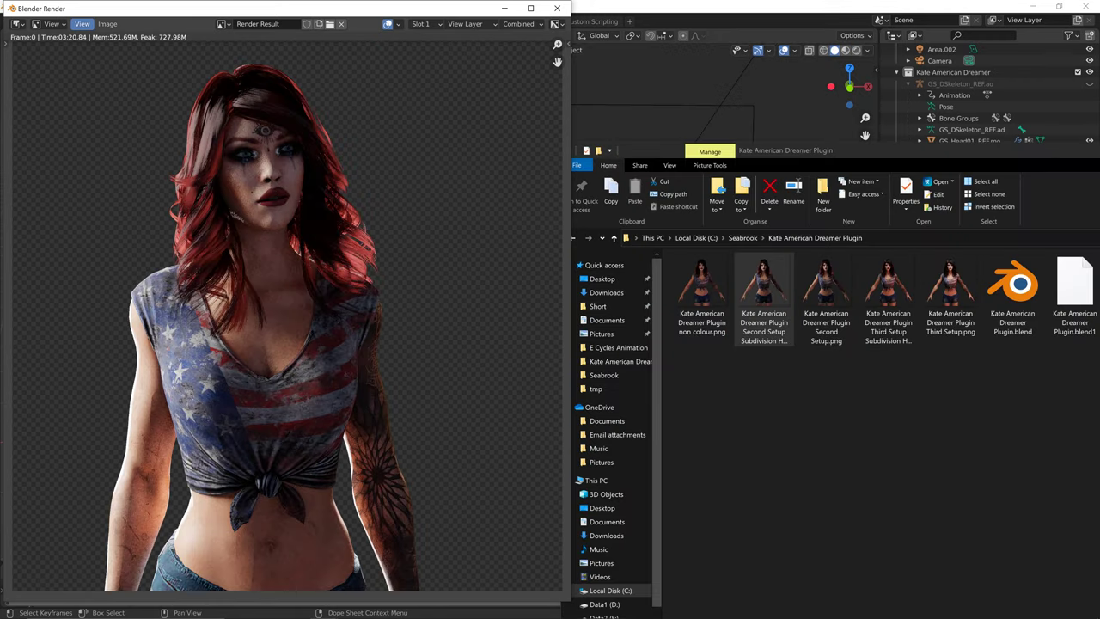
pyautogui.click(107, 23)
pyautogui.click(505, 7)
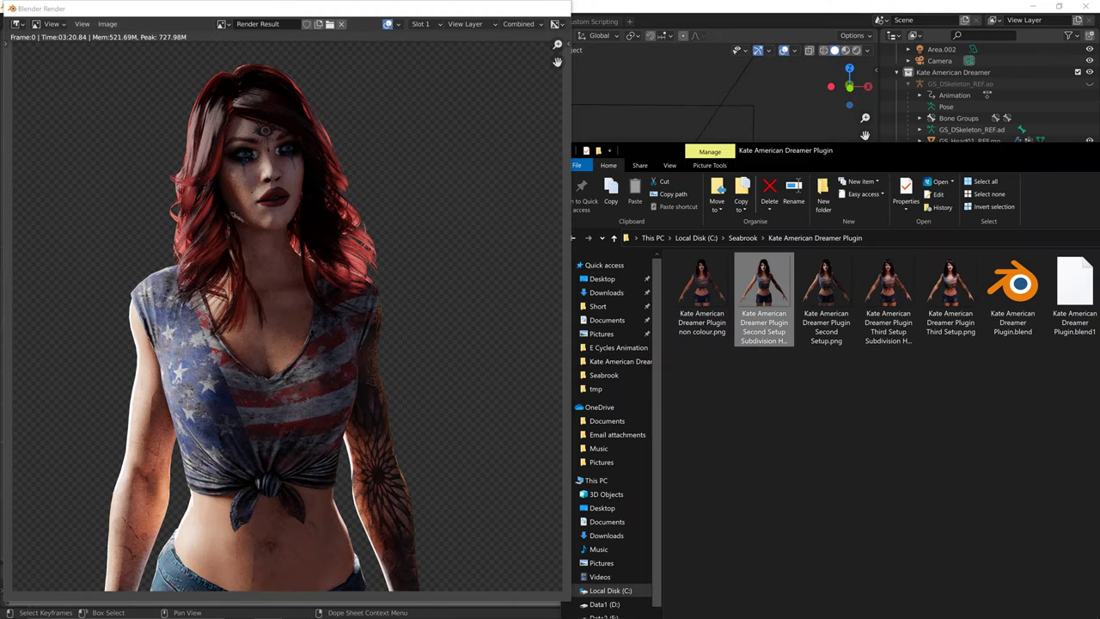
pyautogui.click(497, 22)
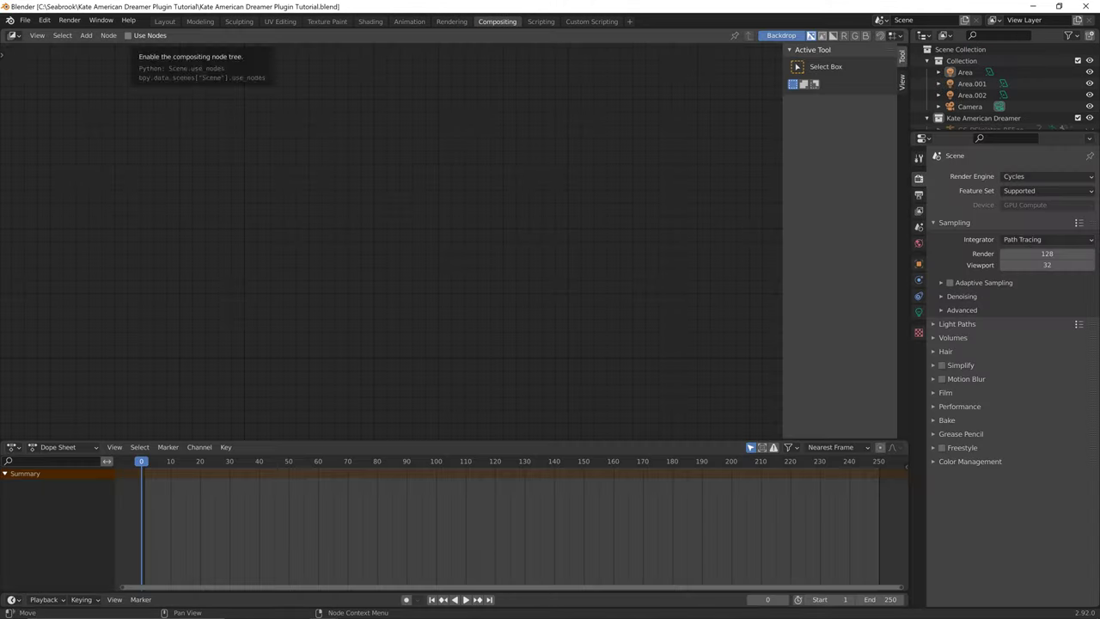
# Enable compositing nodes and turn the Dope Sheet area into an Image Editor showing the Render Result.
pyautogui.click(129, 35)
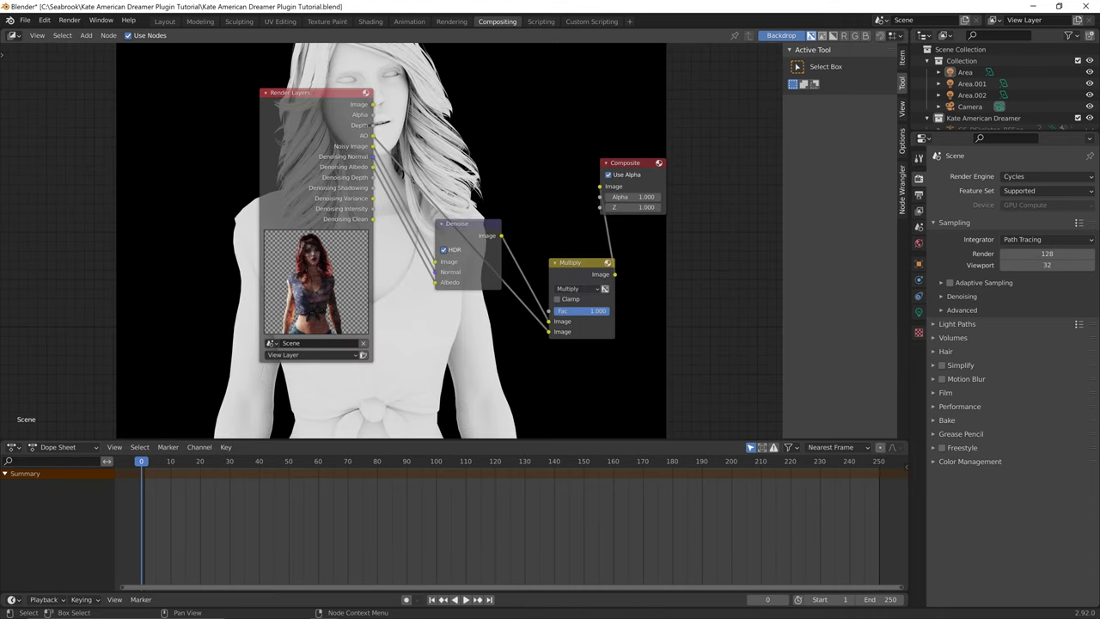
pyautogui.click(12, 447)
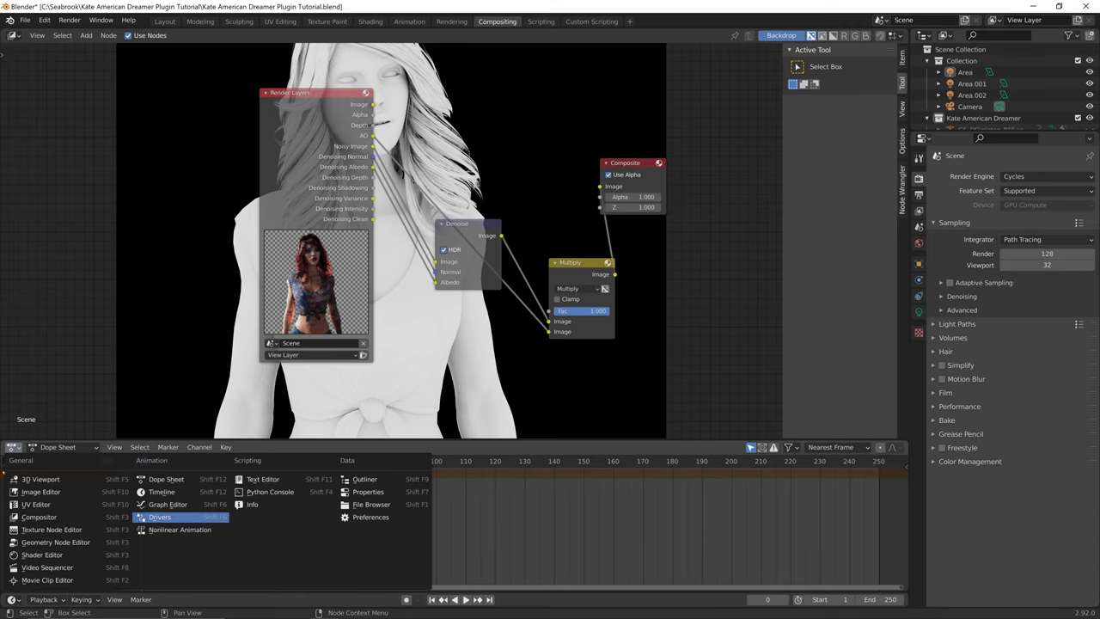
pyautogui.click(17, 492)
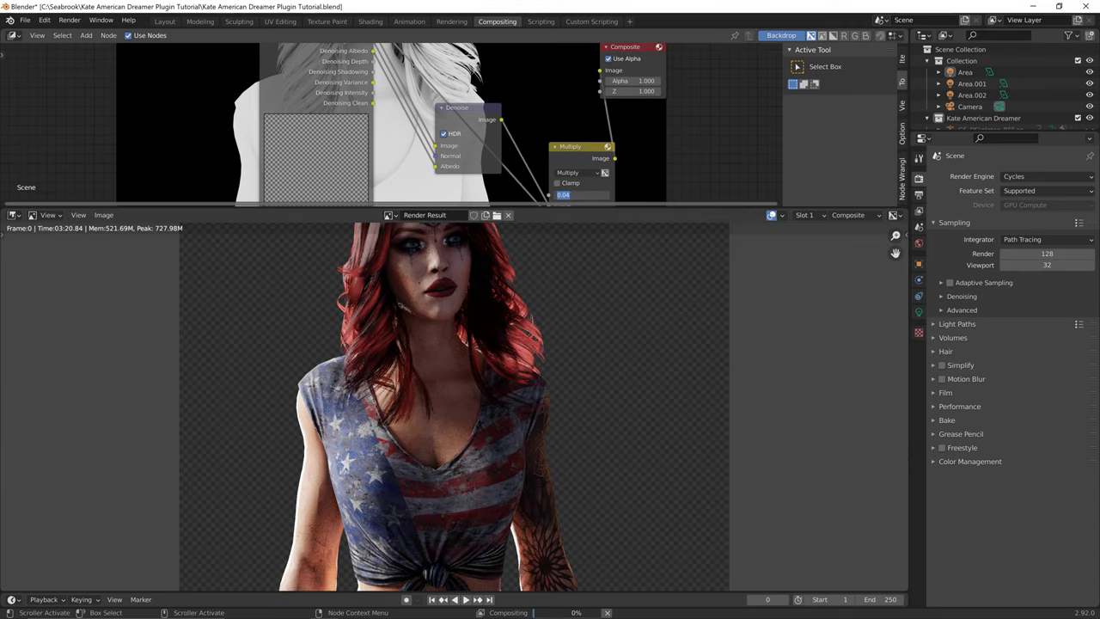
# Set the Multiply node's factor to 0.404 and enlarge the Image Editor area below the node graph.
pyautogui.write('0.404')
pyautogui.press('Return')
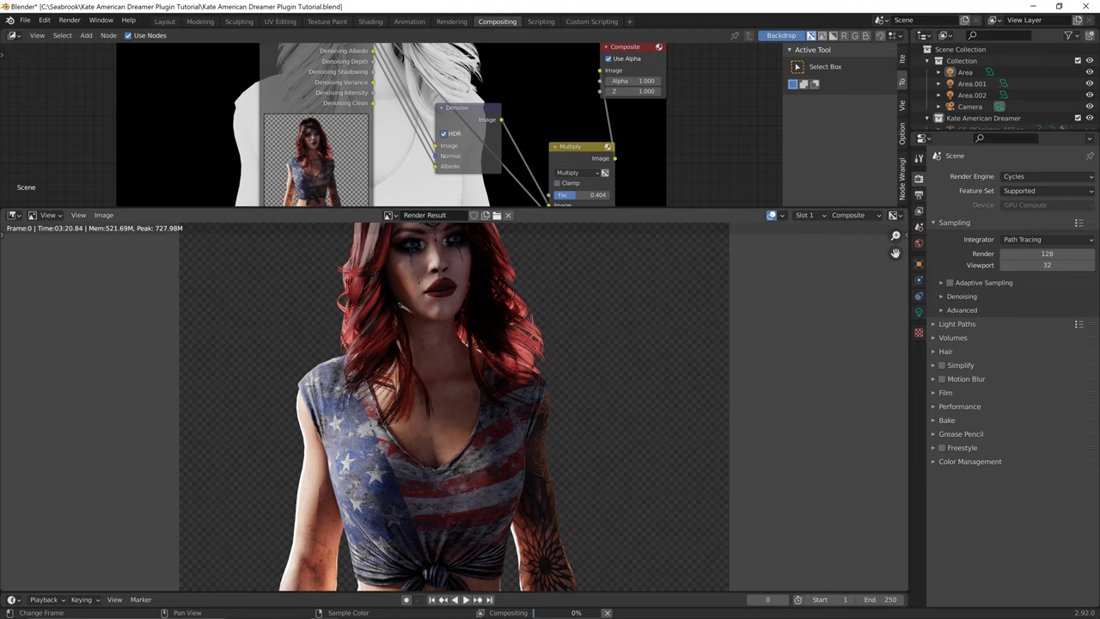
pyautogui.moveTo(469, 108); pyautogui.dragTo(463, 116)
pyautogui.moveTo(463, 116)
pyautogui.mouseDown(button='middle')
pyautogui.moveTo(475, 158)
pyautogui.moveTo(475, 128)
pyautogui.mouseUp(button='middle')
pyautogui.moveTo(475, 207); pyautogui.dragTo(475, 169)
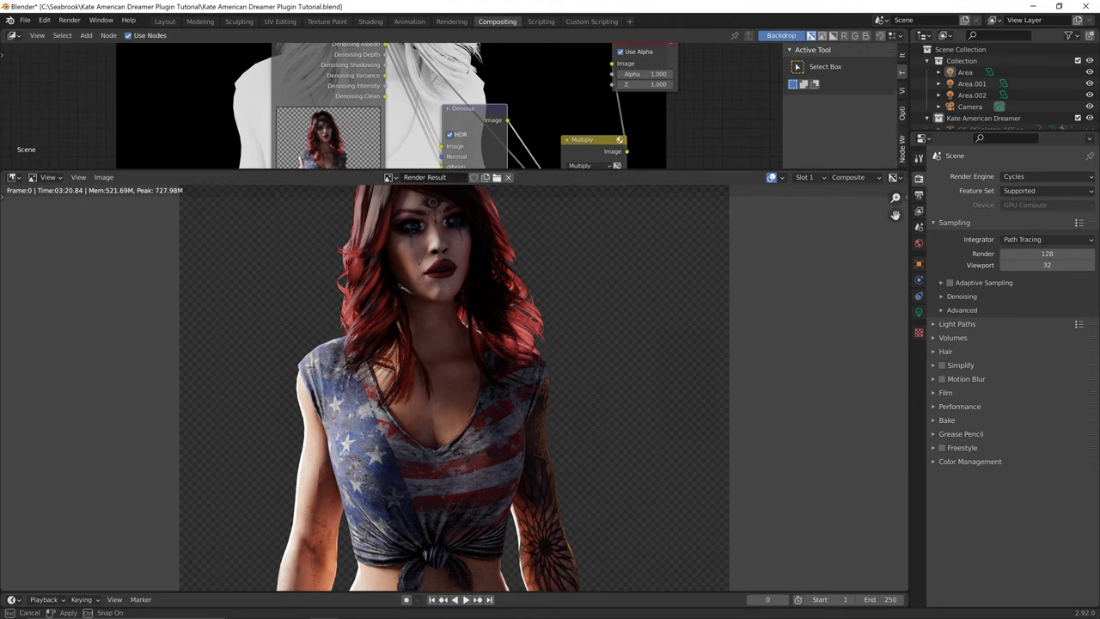
# Extend the Image Editor to show the full character and start saving the Render Result image.
pyautogui.moveTo(550, 171); pyautogui.dragTo(550, 83)
pyautogui.click(103, 89)
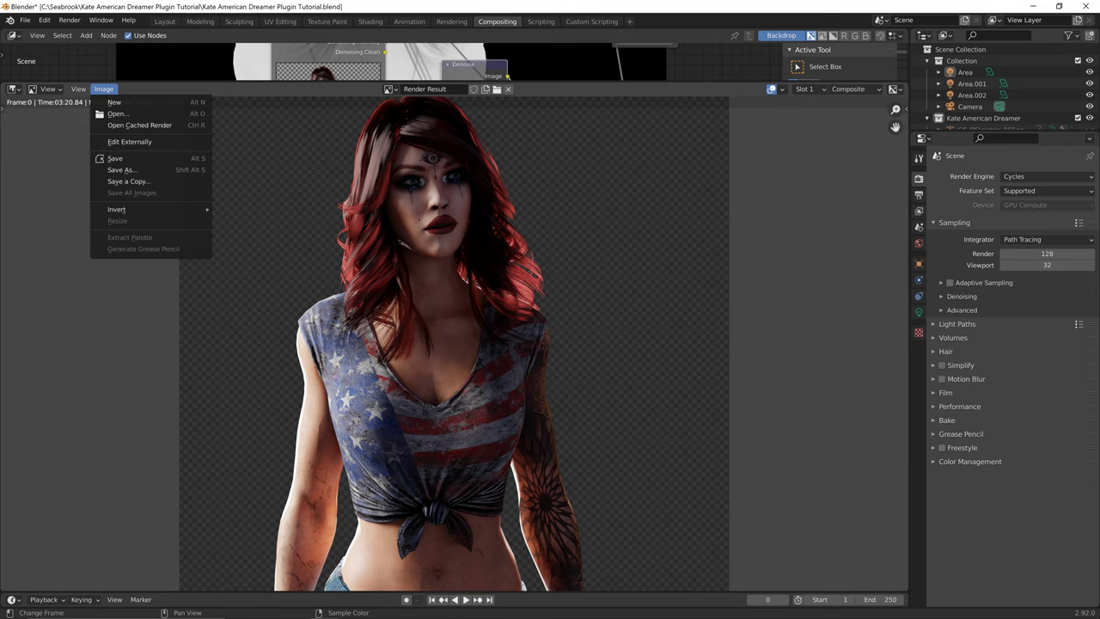
pyautogui.click(120, 158)
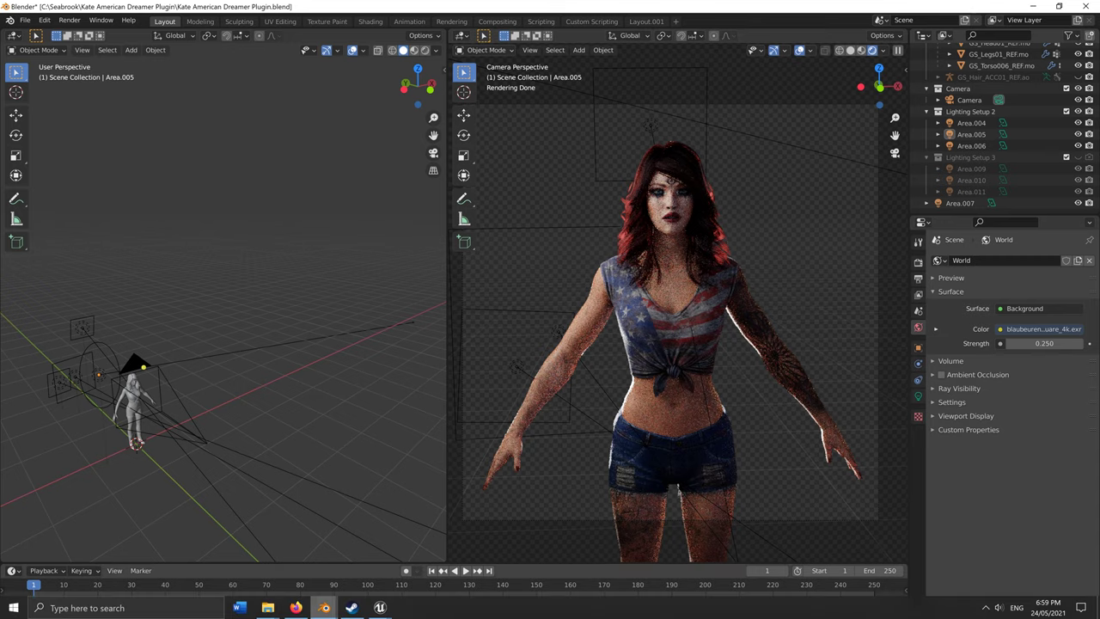
# Switch to Firefox, search the web for umodel and open the Downloads section of the UE Viewer page.
pyautogui.moveTo(324, 607)
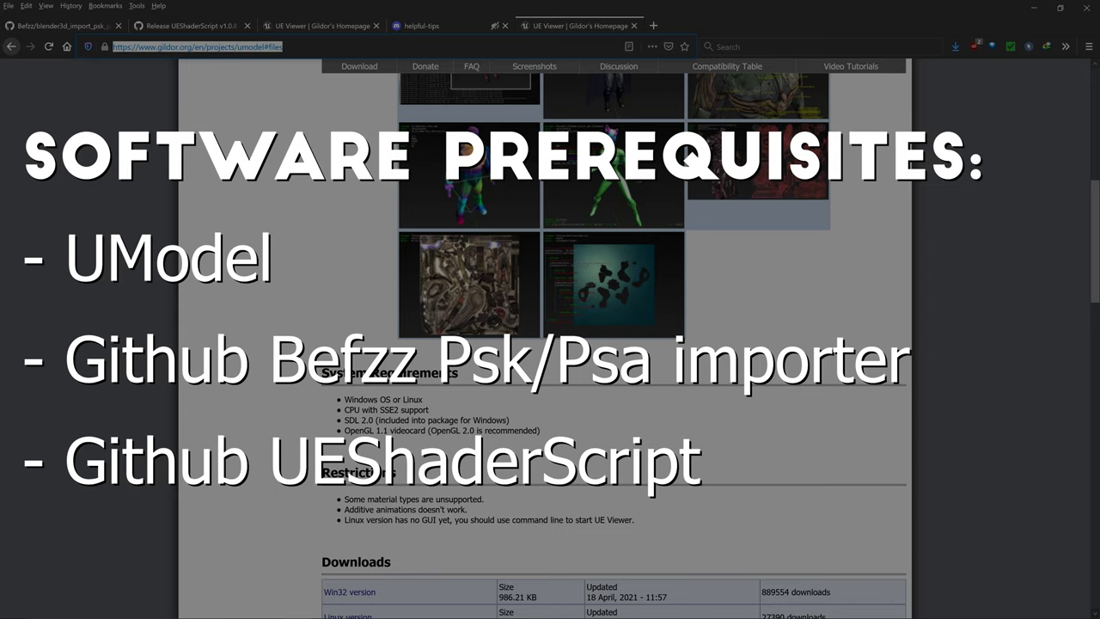
pyautogui.write('umodel')
pyautogui.press('Return')
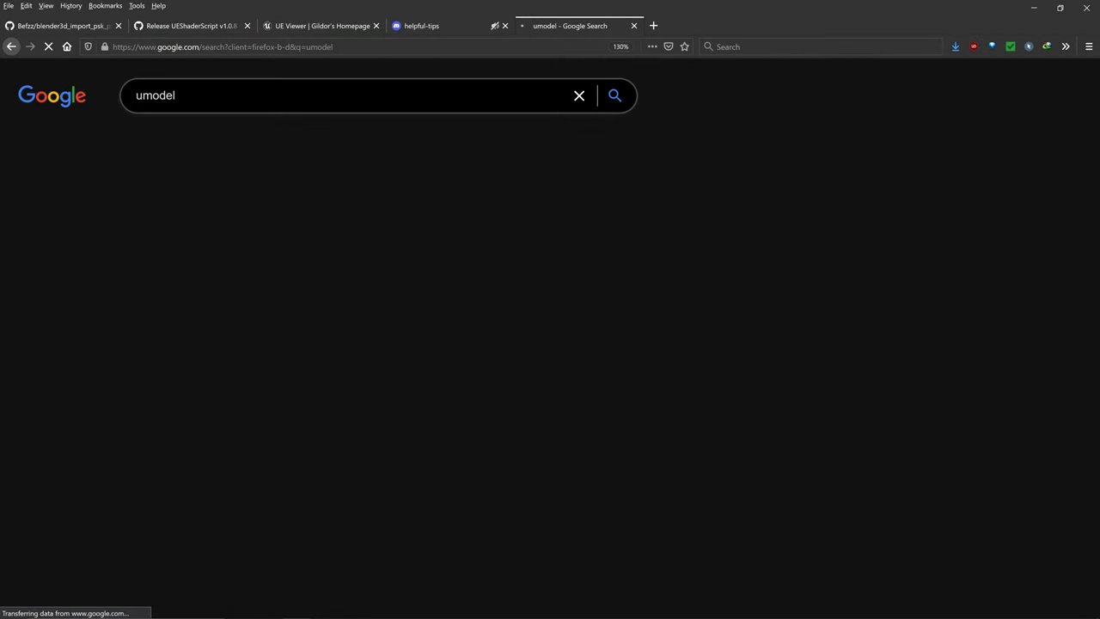
pyautogui.click(241, 223)
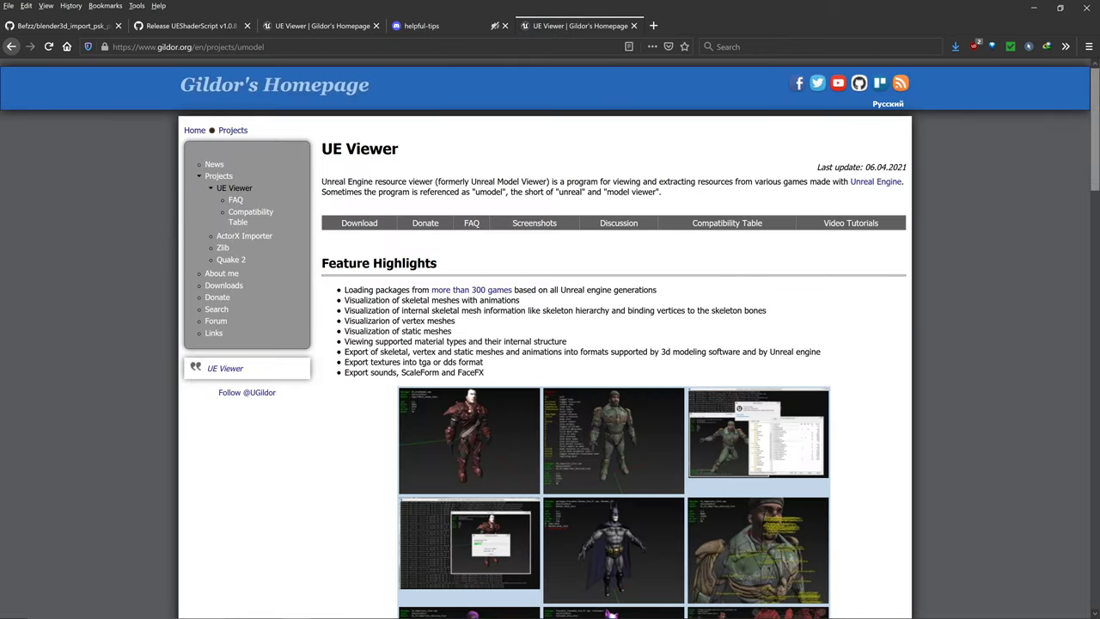
pyautogui.click(359, 222)
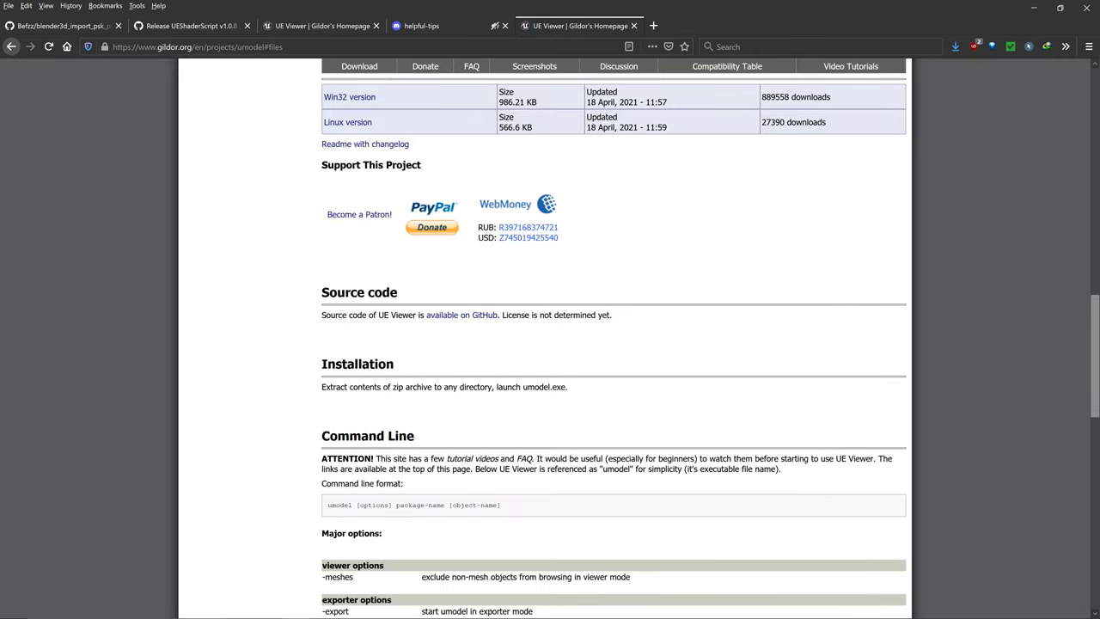
pyautogui.scroll(3, 613, 344)
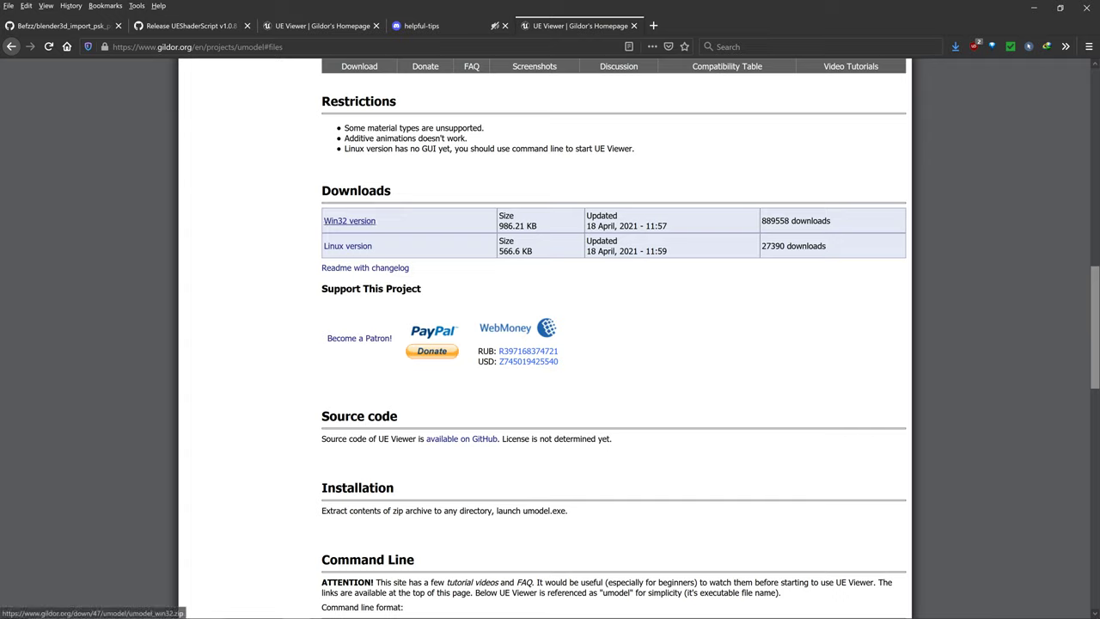
# Try to download the Win32 version of UE Viewer.
pyautogui.click(349, 220)
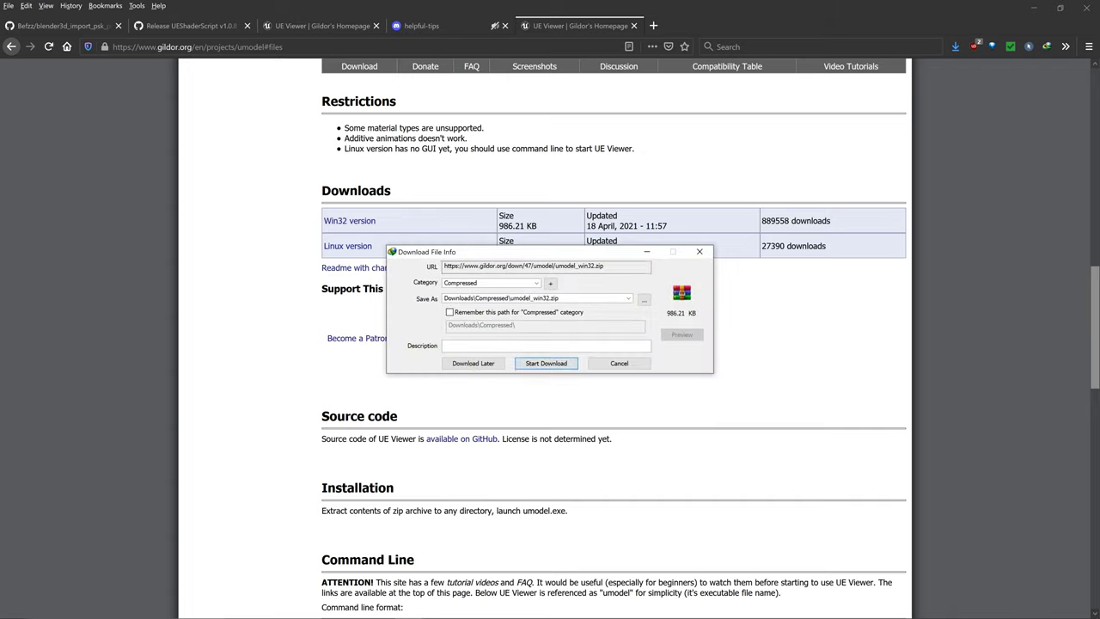
pyautogui.click(699, 252)
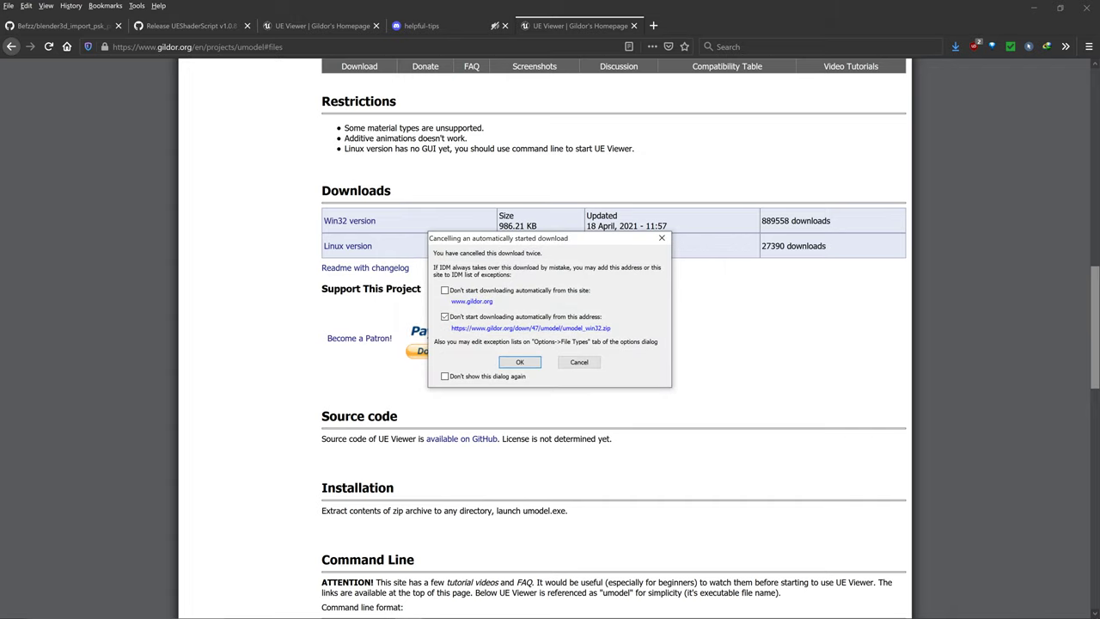
pyautogui.click(661, 238)
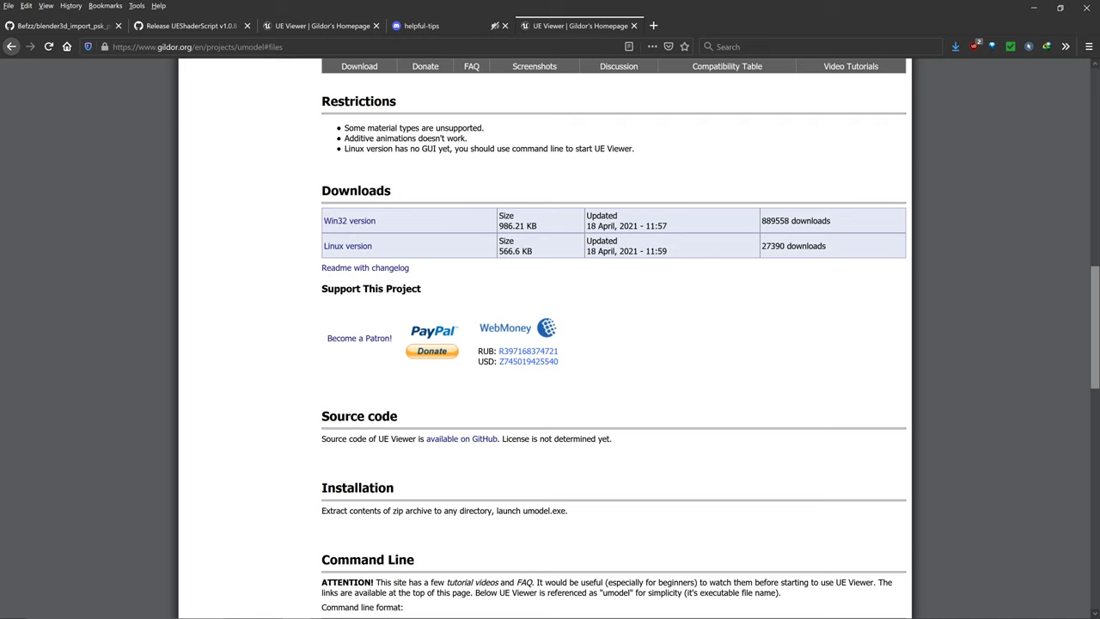
# Search the web for "psk/psa importer" and open the Befzz blender3d_import_psk_psa repository on GitHub.
pyautogui.click(62, 26)
pyautogui.click(206, 47)
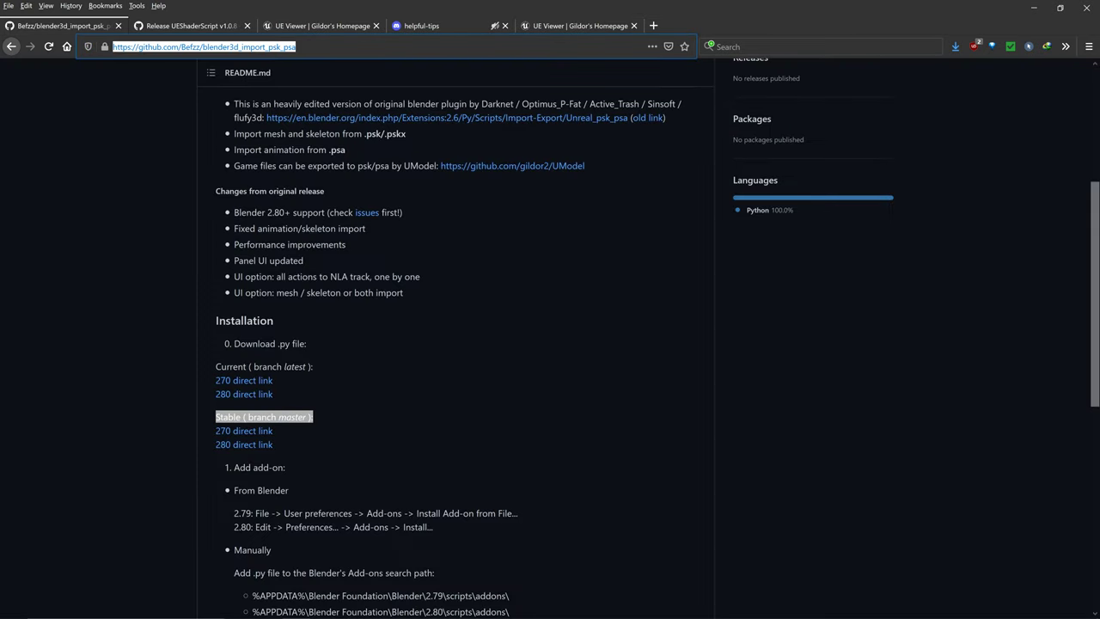
pyautogui.write('psk/psa')
pyautogui.press('Return')
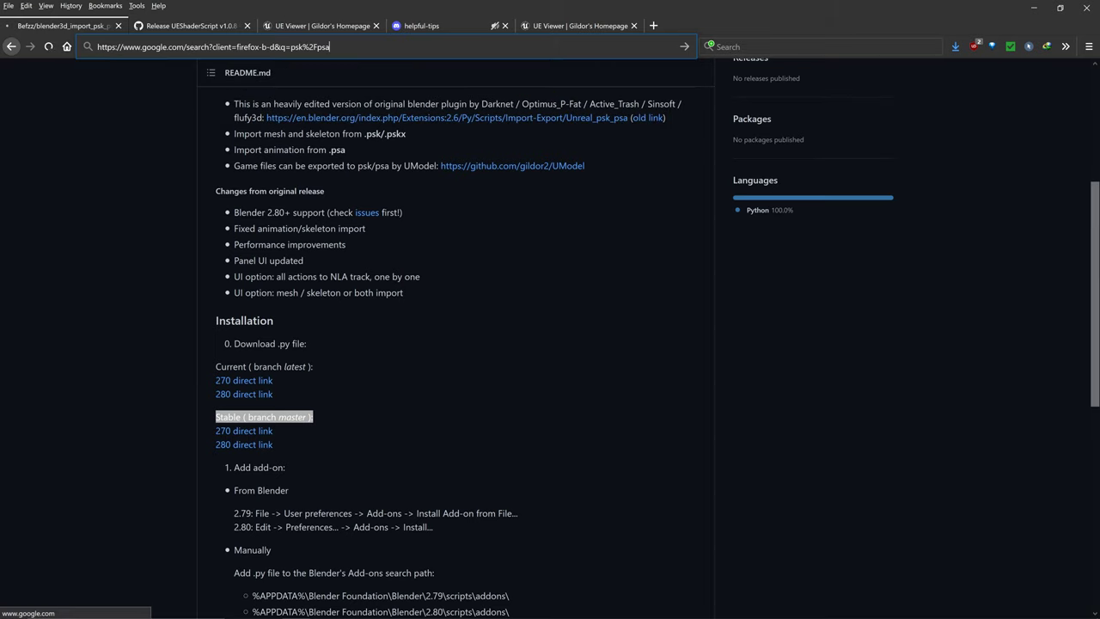
pyautogui.click(206, 95)
pyautogui.write('impor')
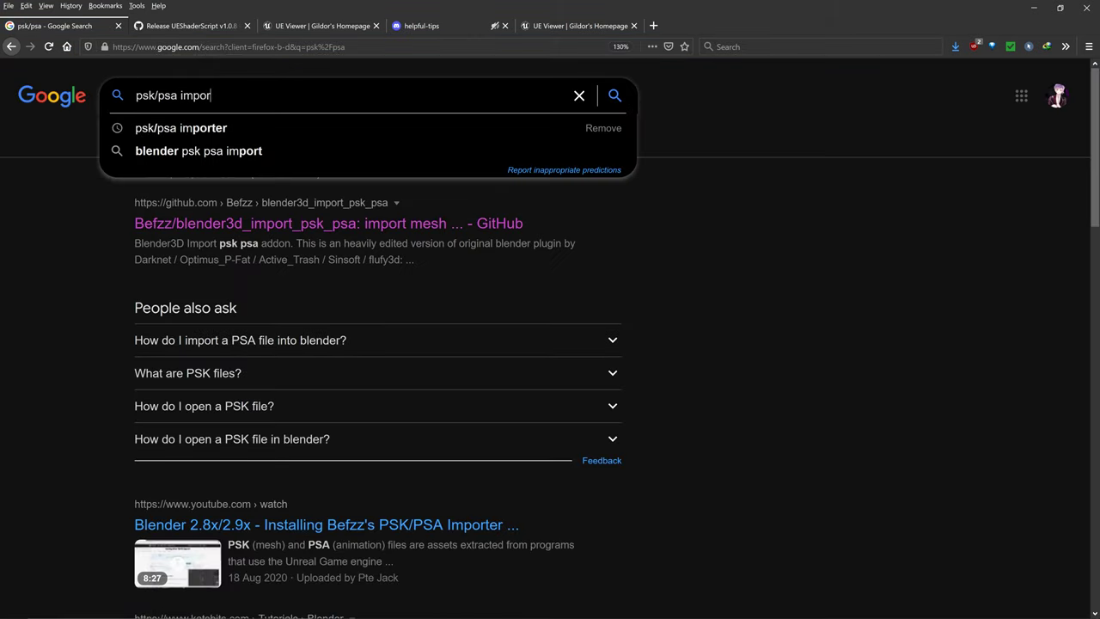
pyautogui.write('ter')
pyautogui.press('Return')
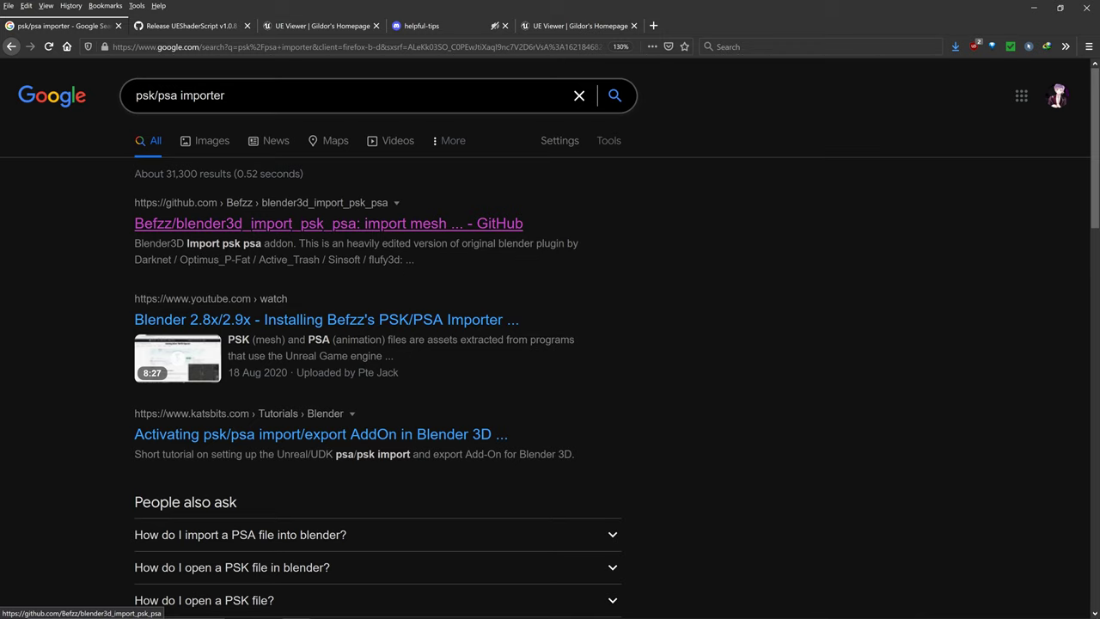
pyautogui.click(328, 223)
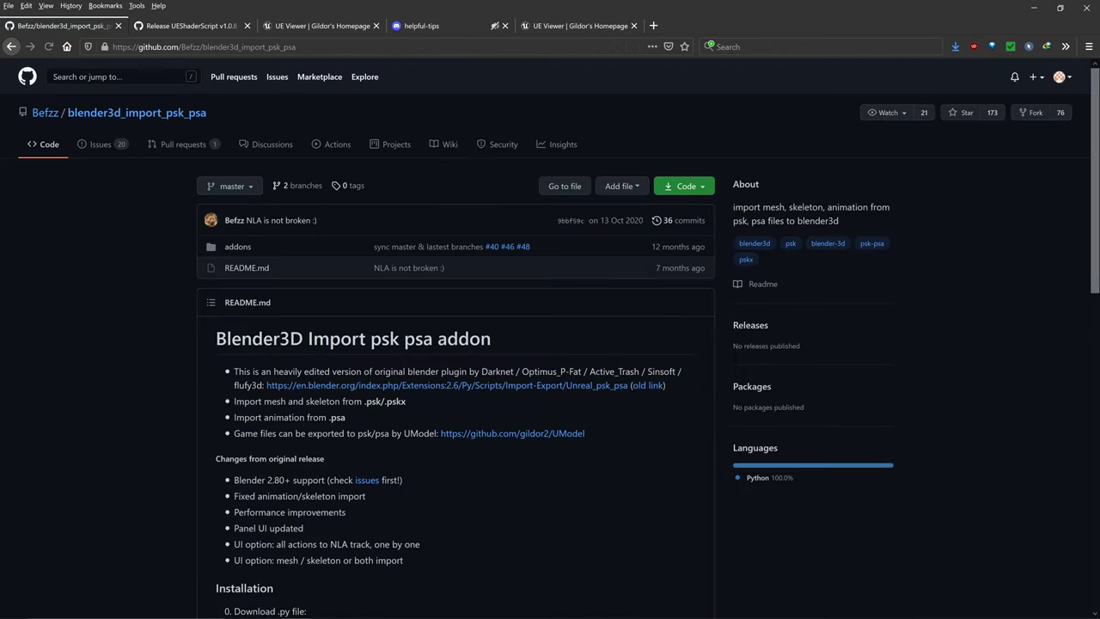
# Try to save the 280 direct link of the Stable (branch master) version of the importer as a file.
pyautogui.scroll(-5, 241, 283)
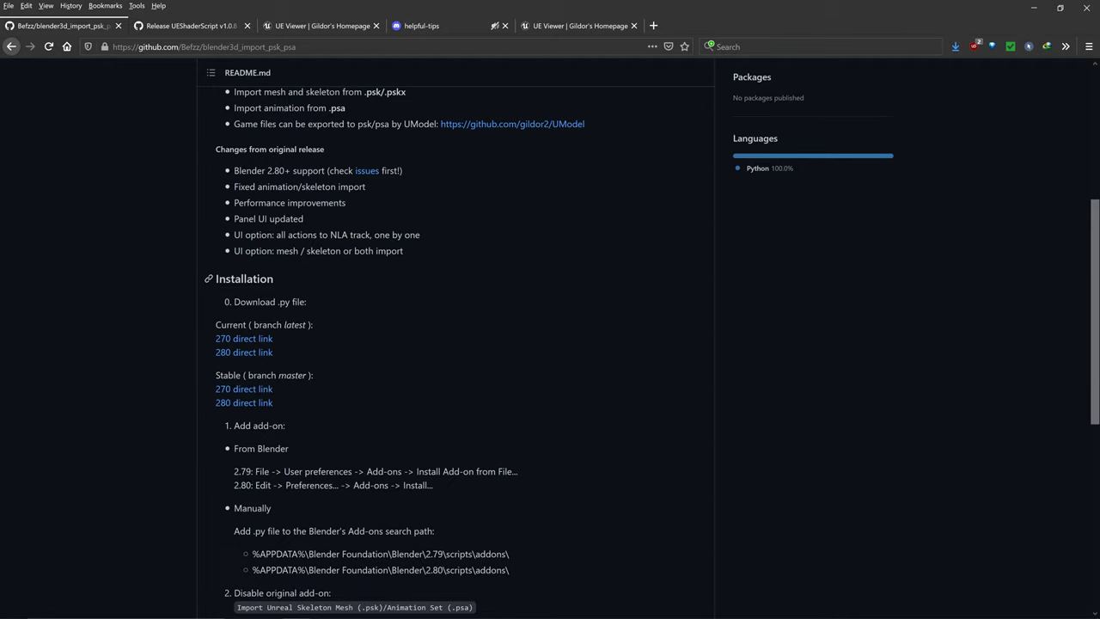
pyautogui.scroll(3, 211, 279)
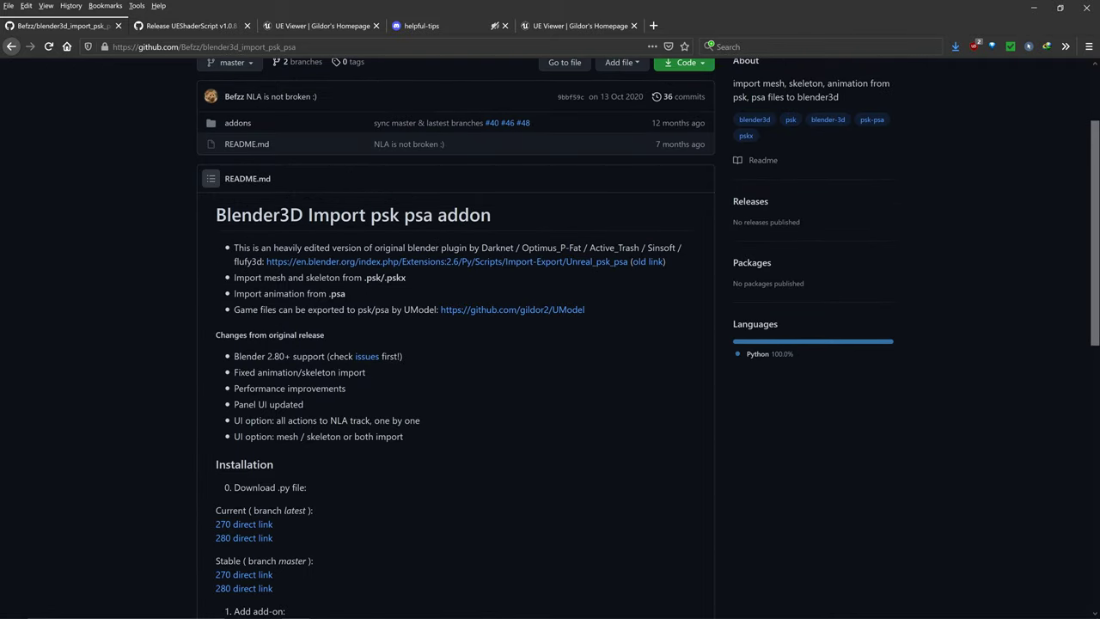
pyautogui.scroll(-3, 210, 178)
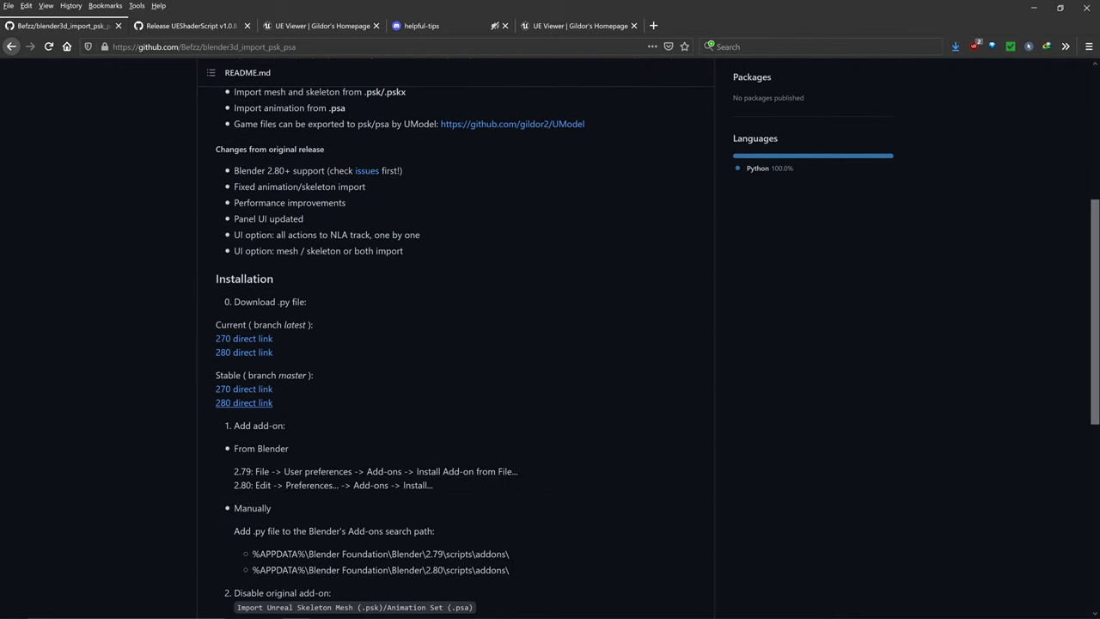
pyautogui.moveTo(216, 374); pyautogui.dragTo(313, 375)
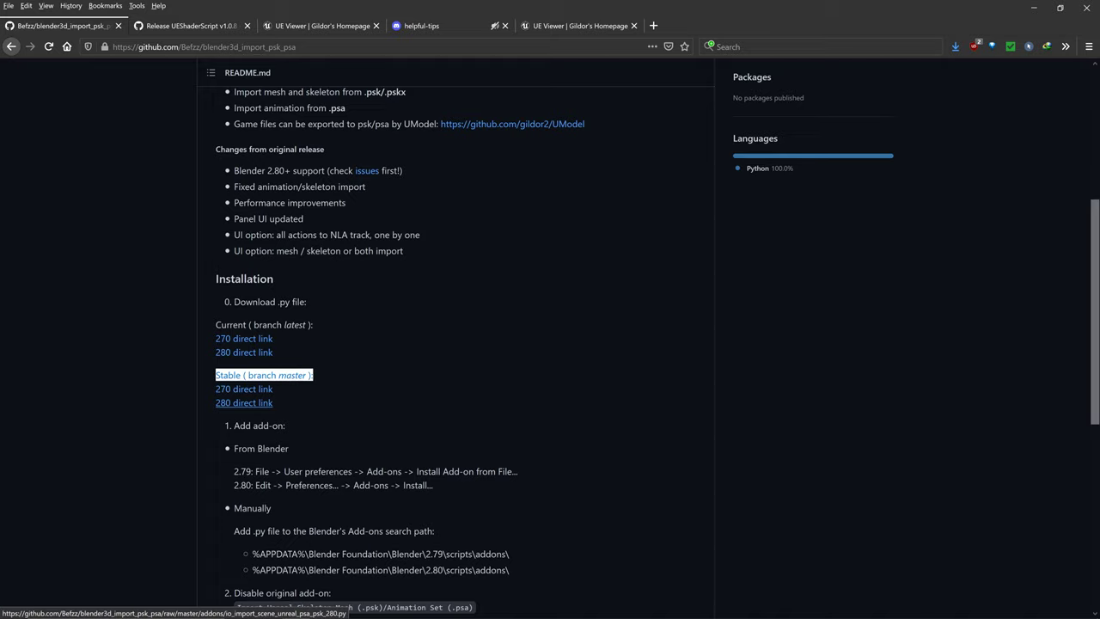
pyautogui.rightClick(259, 402)
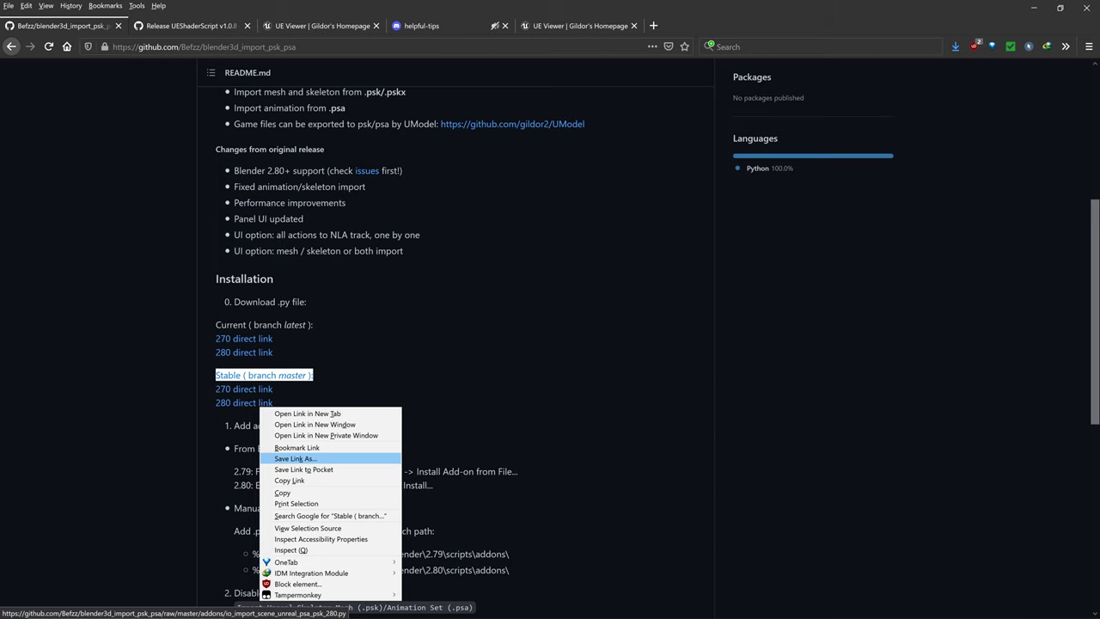
pyautogui.click(293, 458)
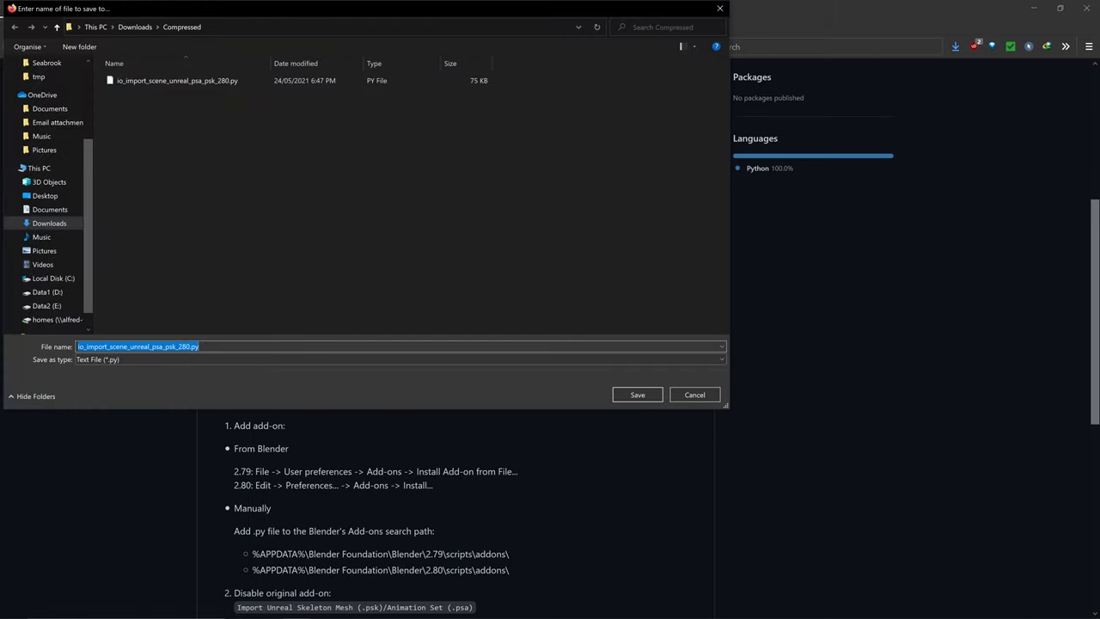
pyautogui.click(695, 394)
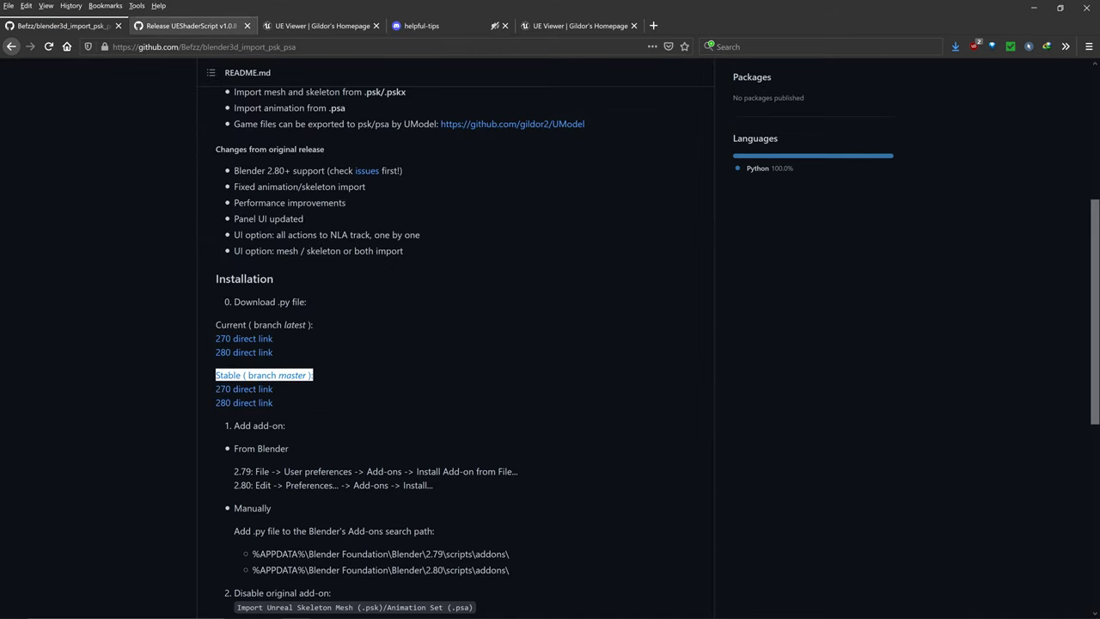
# Go from the UEShaderScript release page to the repository's main code page by removing the tree/1.0.8 part of its address.
pyautogui.click(190, 25)
pyautogui.click(45, 144)
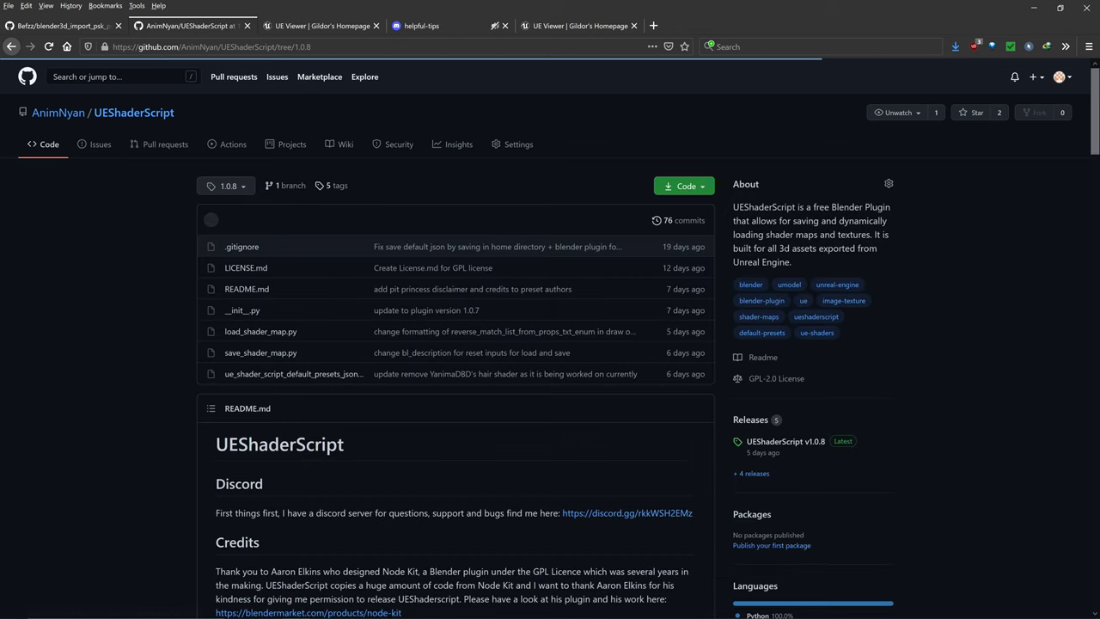
pyautogui.click(258, 46)
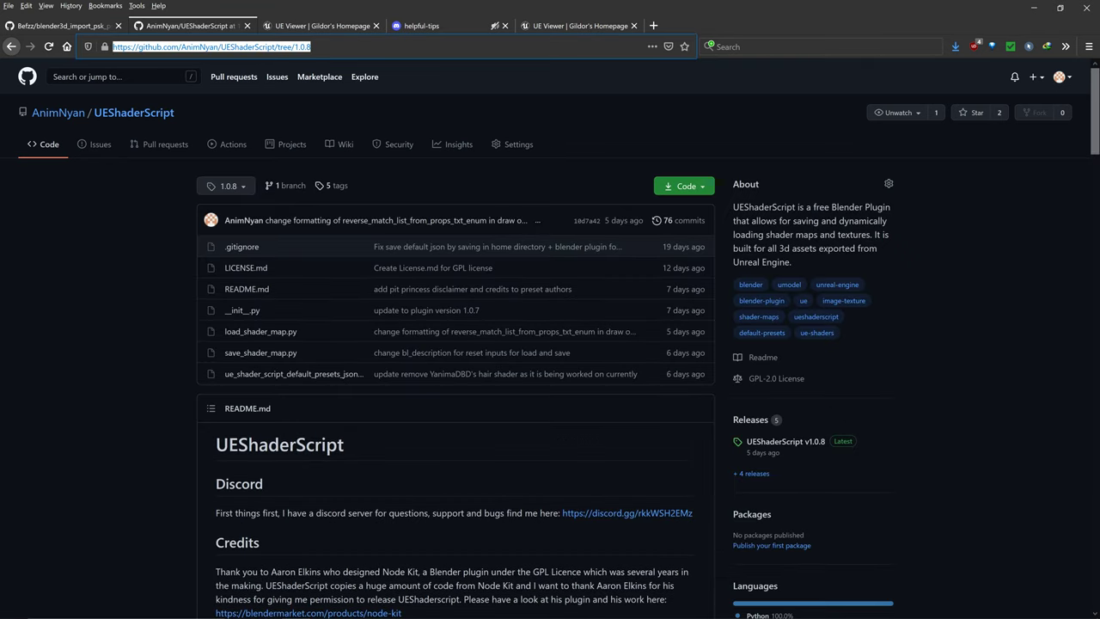
pyautogui.press('Right')
pyautogui.press('BackSpace')
pyautogui.press('BackSpace')
pyautogui.press('BackSpace')
pyautogui.press('BackSpace')
pyautogui.press('BackSpace')
pyautogui.press('BackSpace')
pyautogui.press('BackSpace')
pyautogui.press('BackSpace')
pyautogui.press('BackSpace')
pyautogui.press('BackSpace')
pyautogui.press('BackSpace')
pyautogui.press('Return')
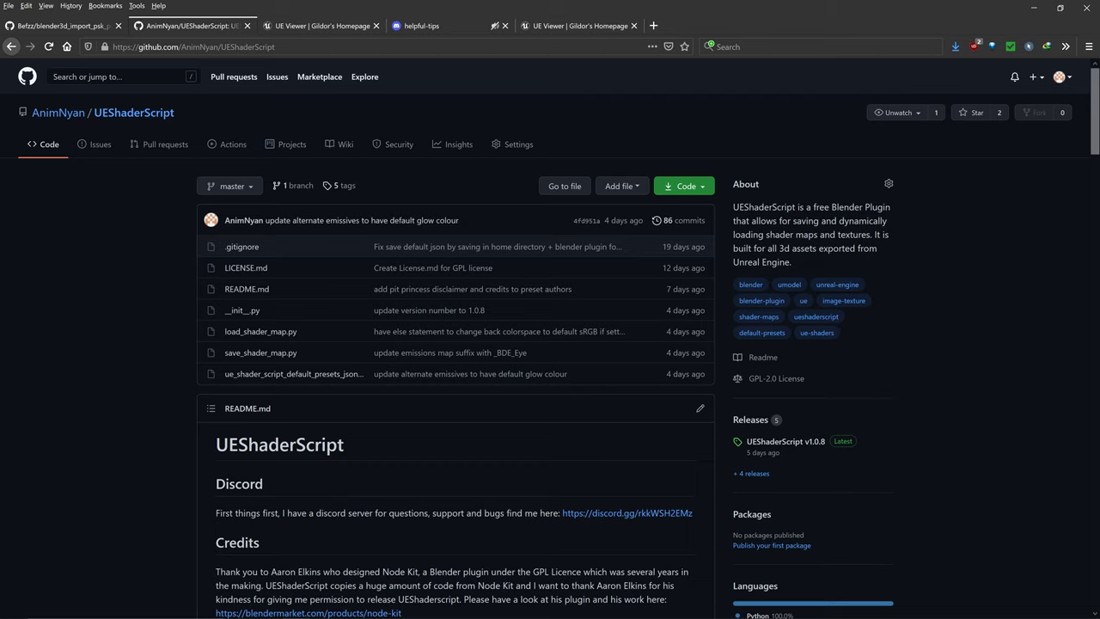
# Open the UEShaderScript releases page and find the UEShaderScript.v1.0.8.zip asset of the latest release.
pyautogui.scroll(-1, 456, 247)
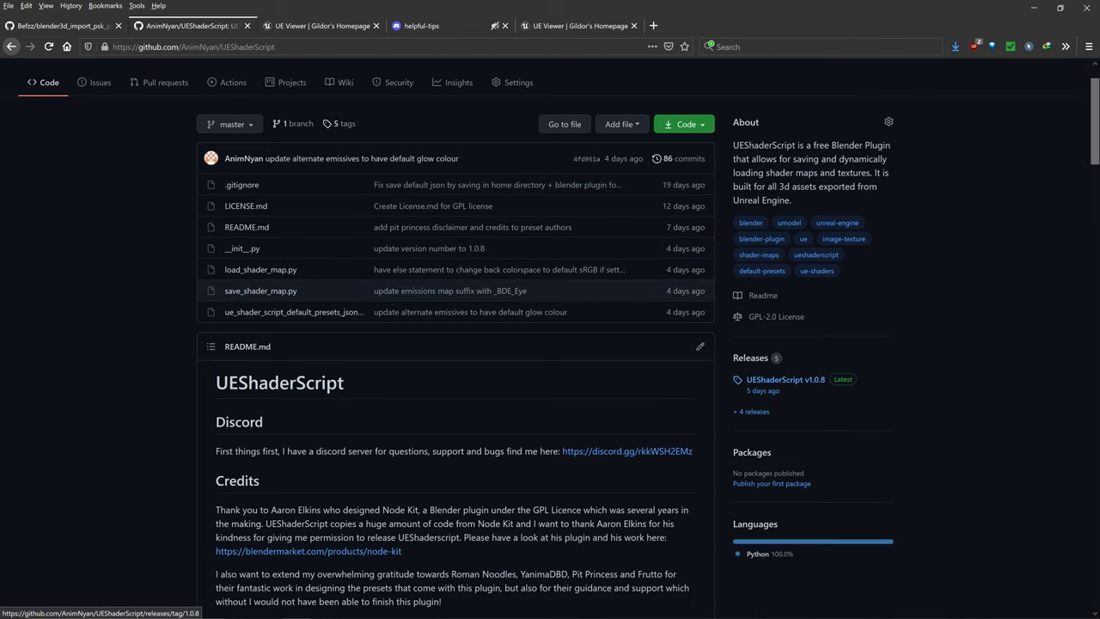
pyautogui.click(750, 357)
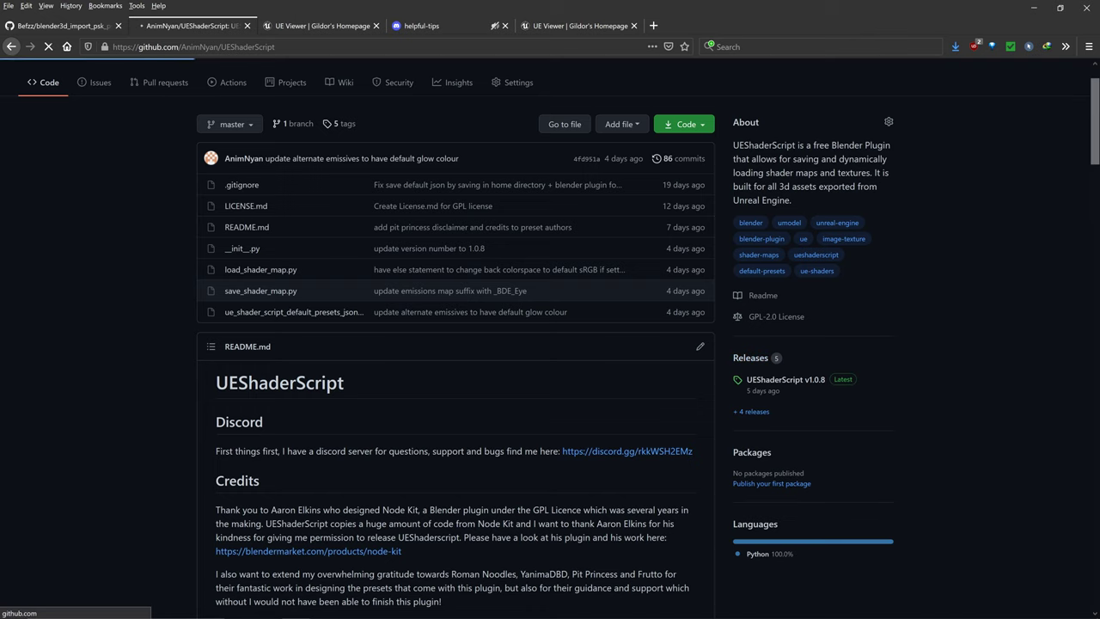
pyautogui.scroll(-2, 549, 343)
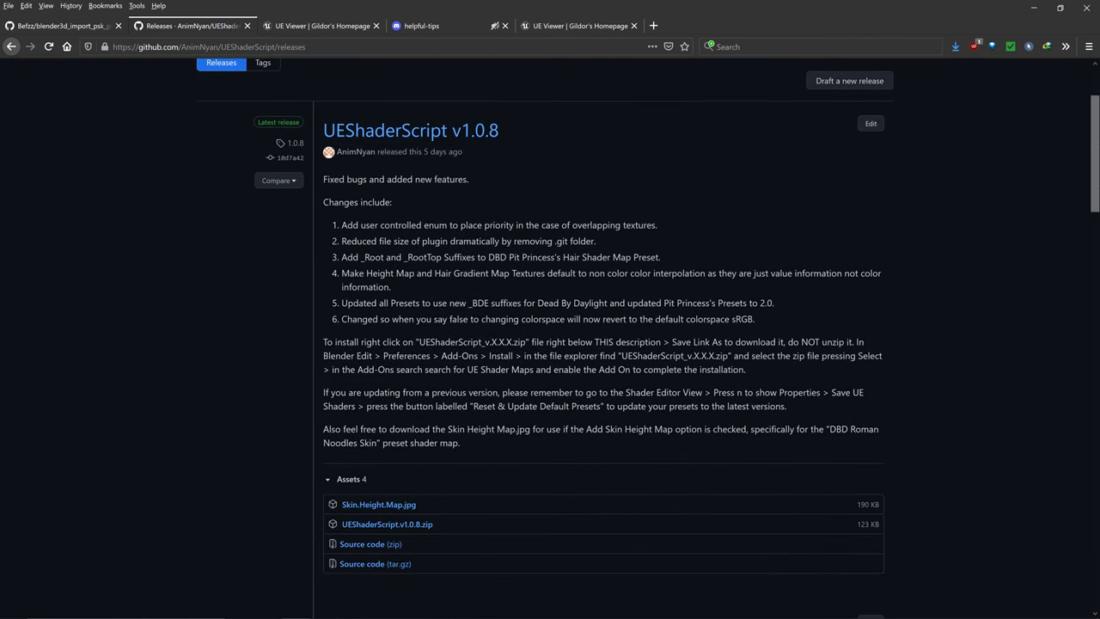
pyautogui.scroll(-2, 550, 343)
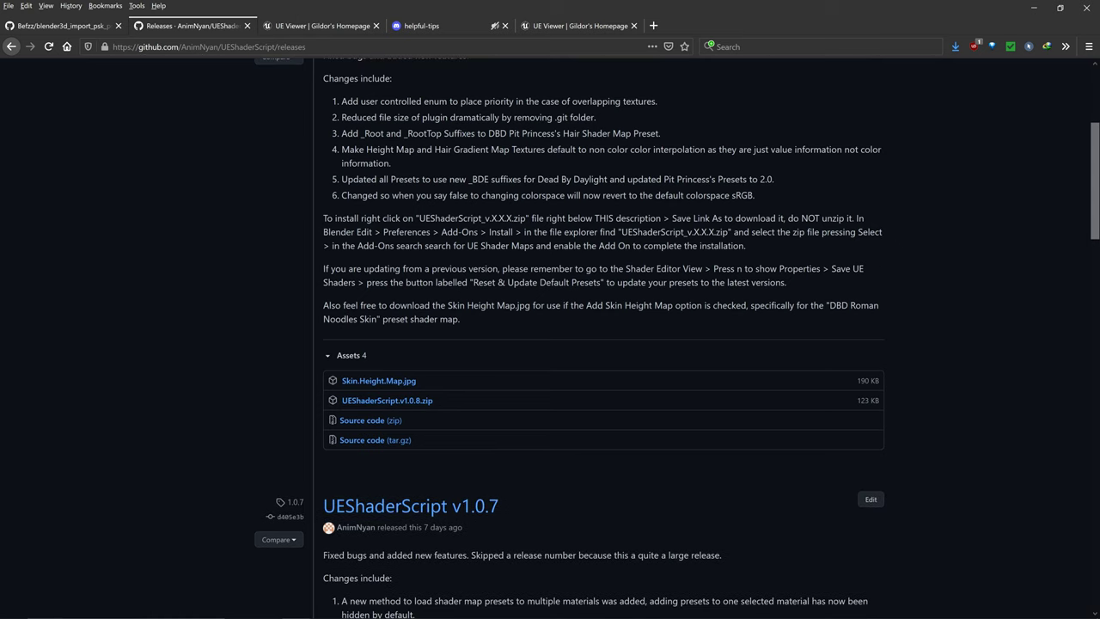
pyautogui.scroll(1, 550, 344)
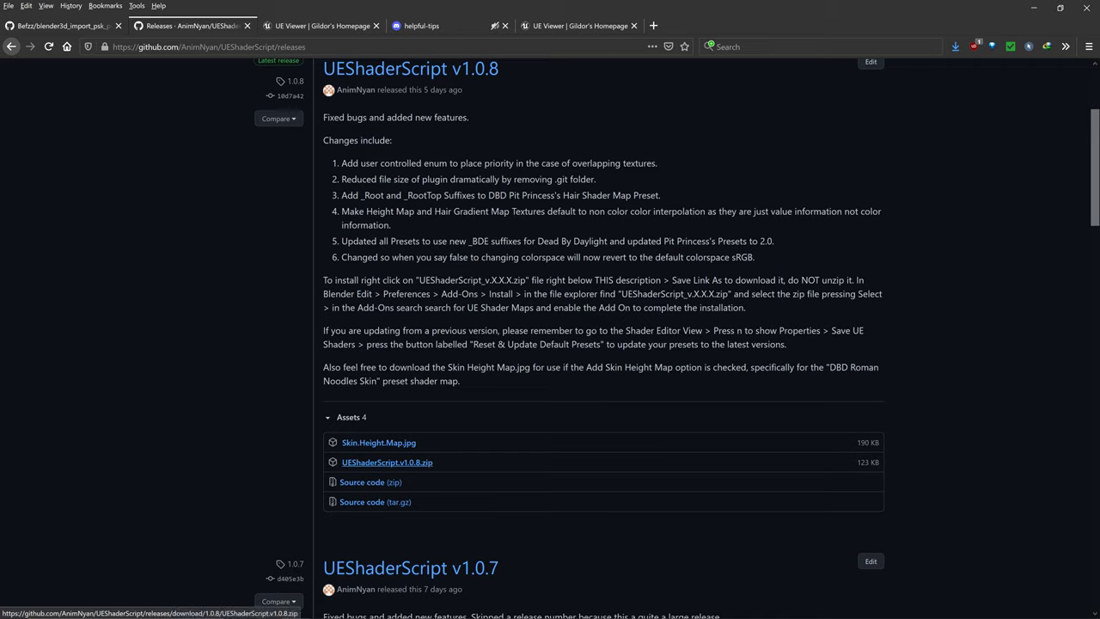
# Try to save the UEShaderScript.v1.0.8.zip release asset as a file.
pyautogui.rightClick(391, 463)
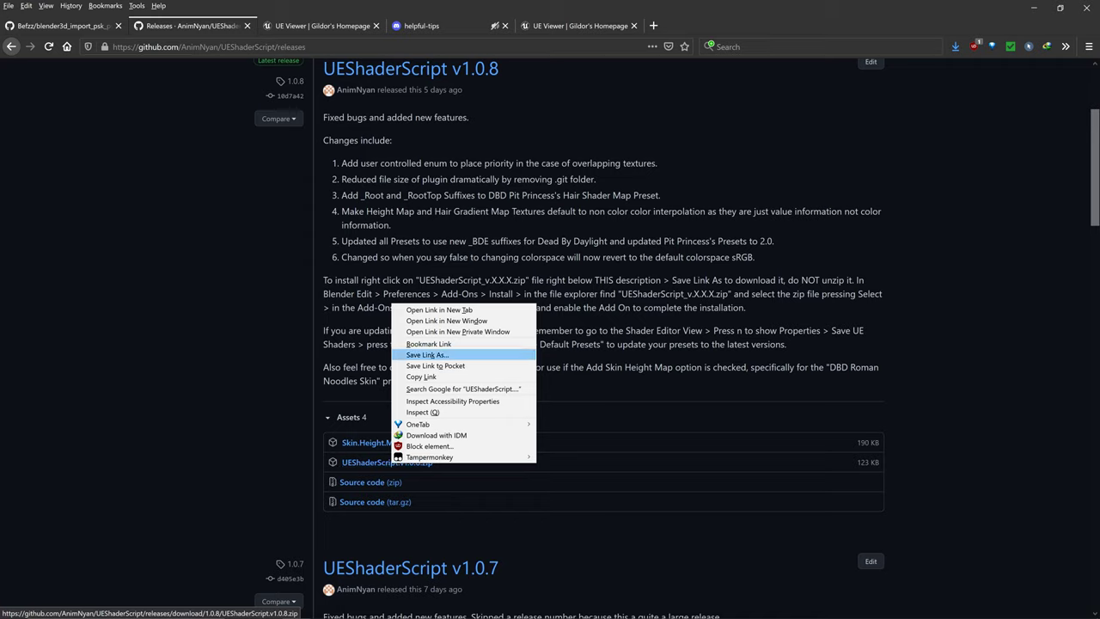
pyautogui.click(427, 354)
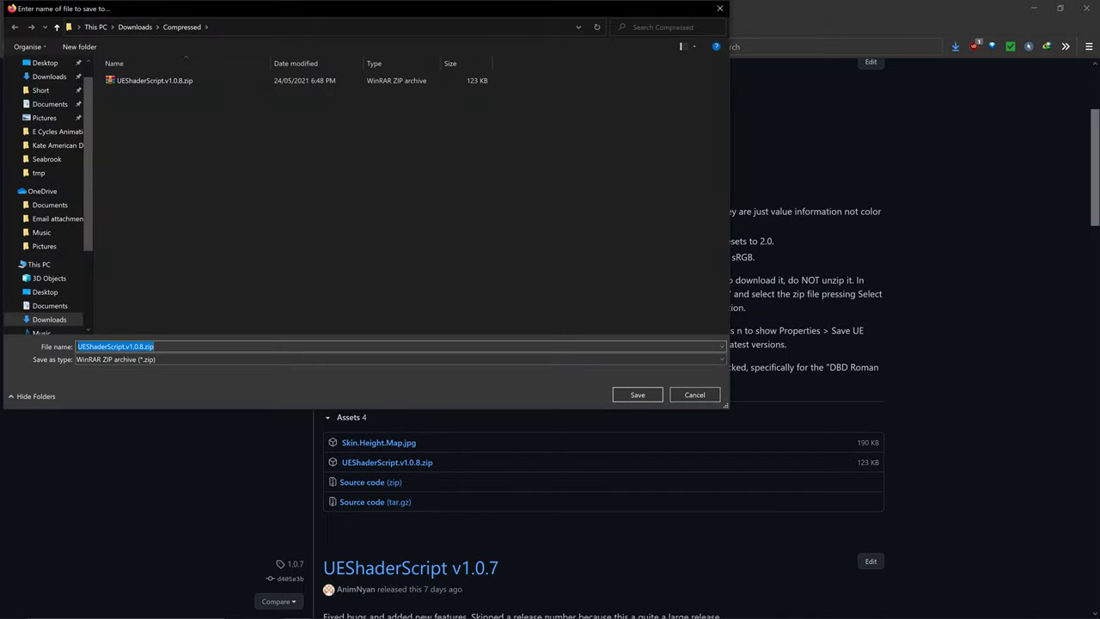
pyautogui.click(694, 394)
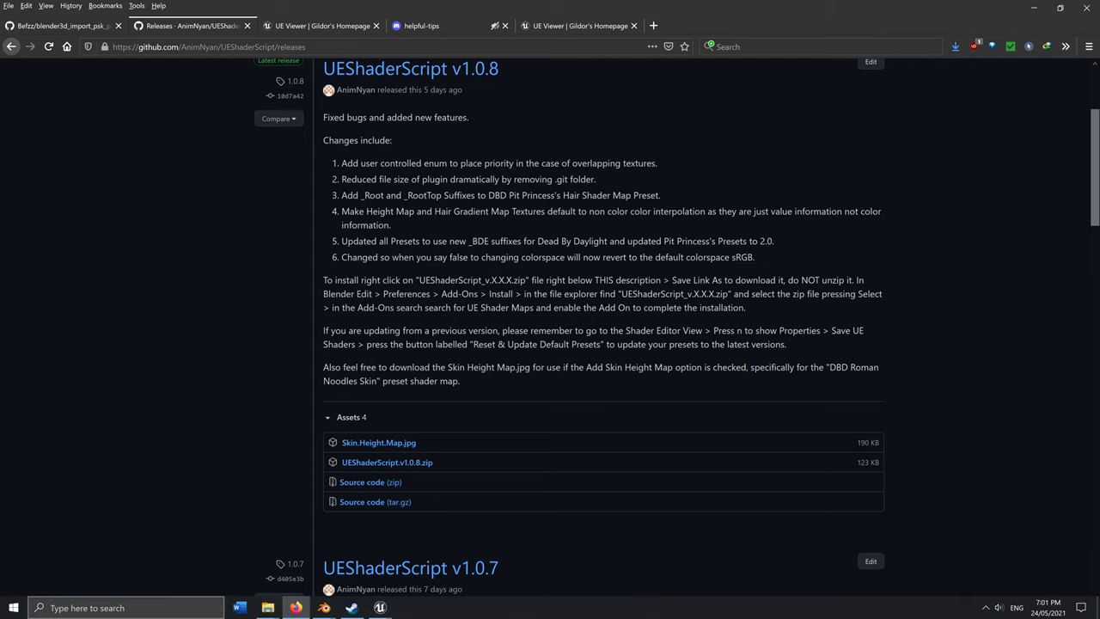
# Launch Blender and dismiss its splash screen.
pyautogui.press('super')
pyautogui.write('blende')
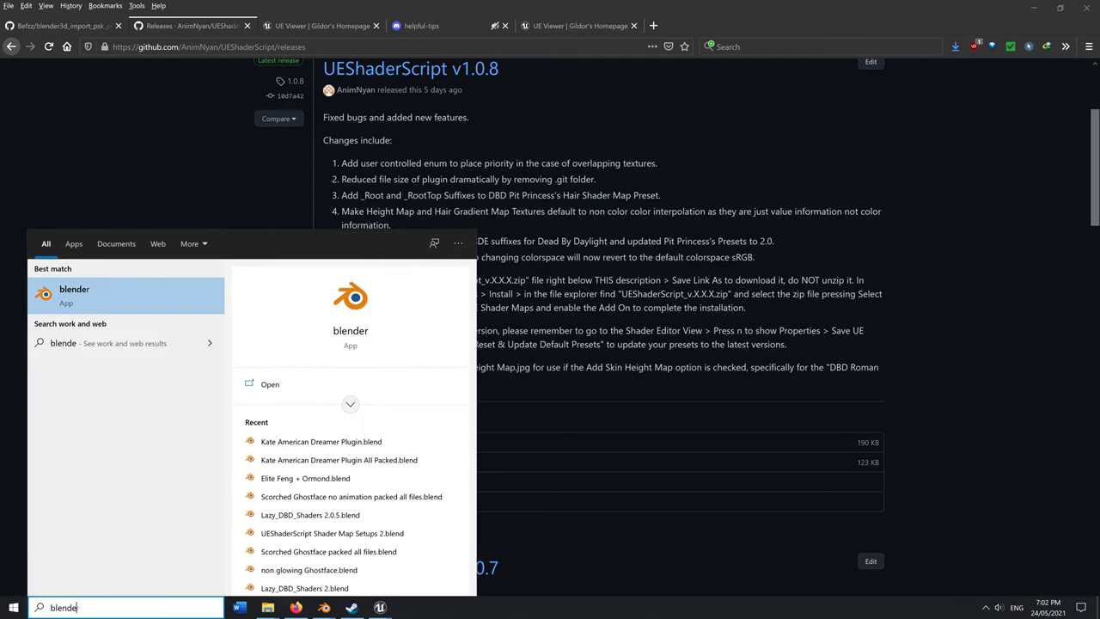
pyautogui.write('r')
pyautogui.press('Return')
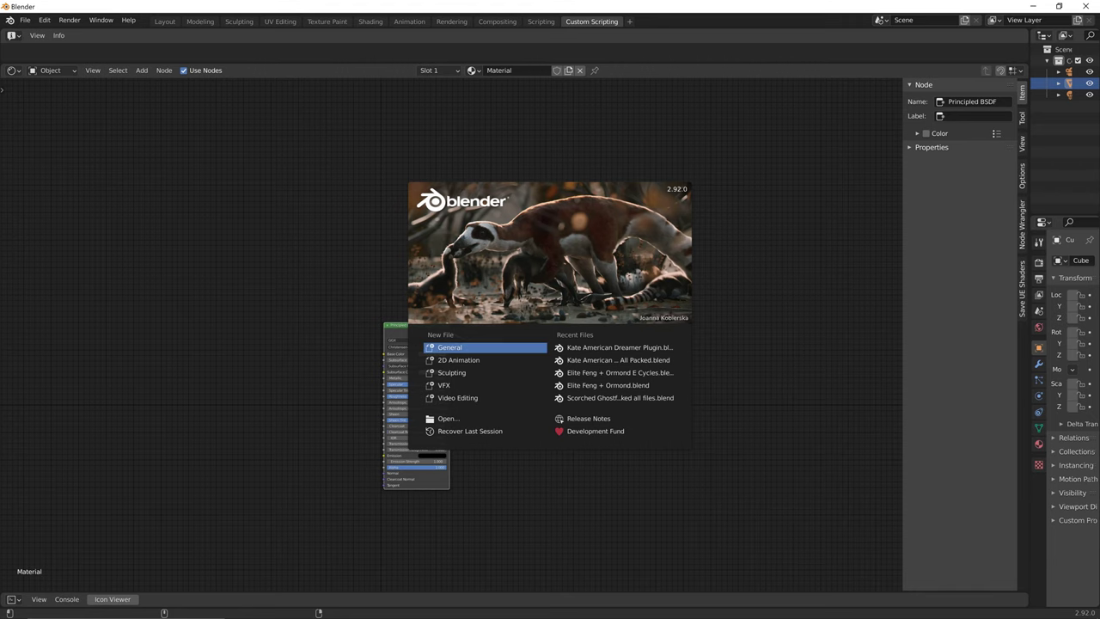
pyautogui.click(343, 232)
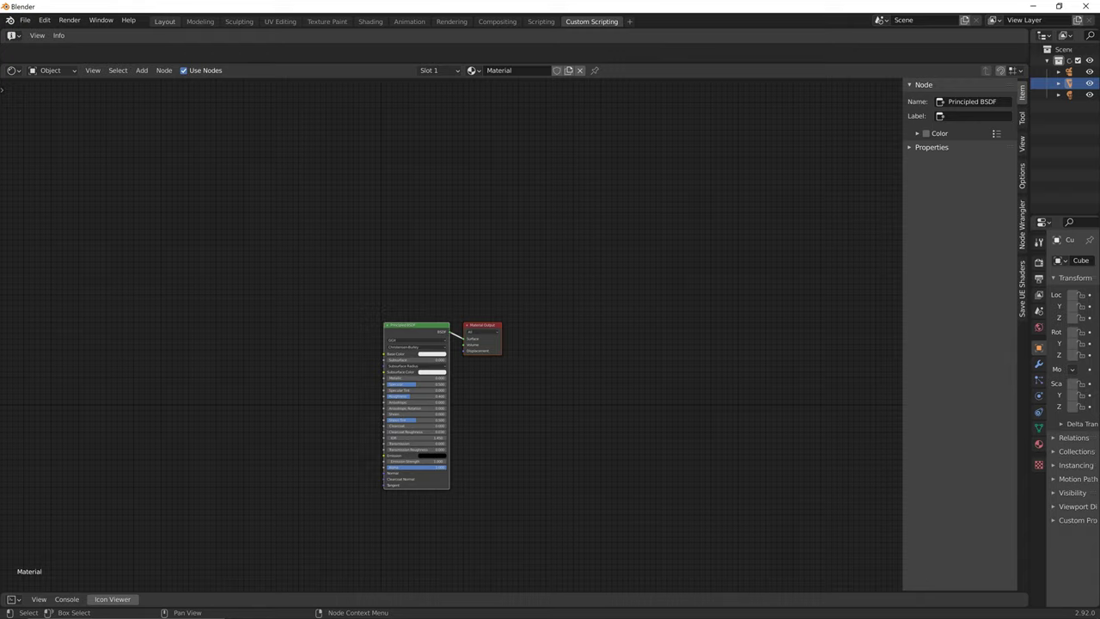
# Switch to the Layout workspace and open the add-on preferences.
pyautogui.click(164, 21)
pyautogui.click(44, 20)
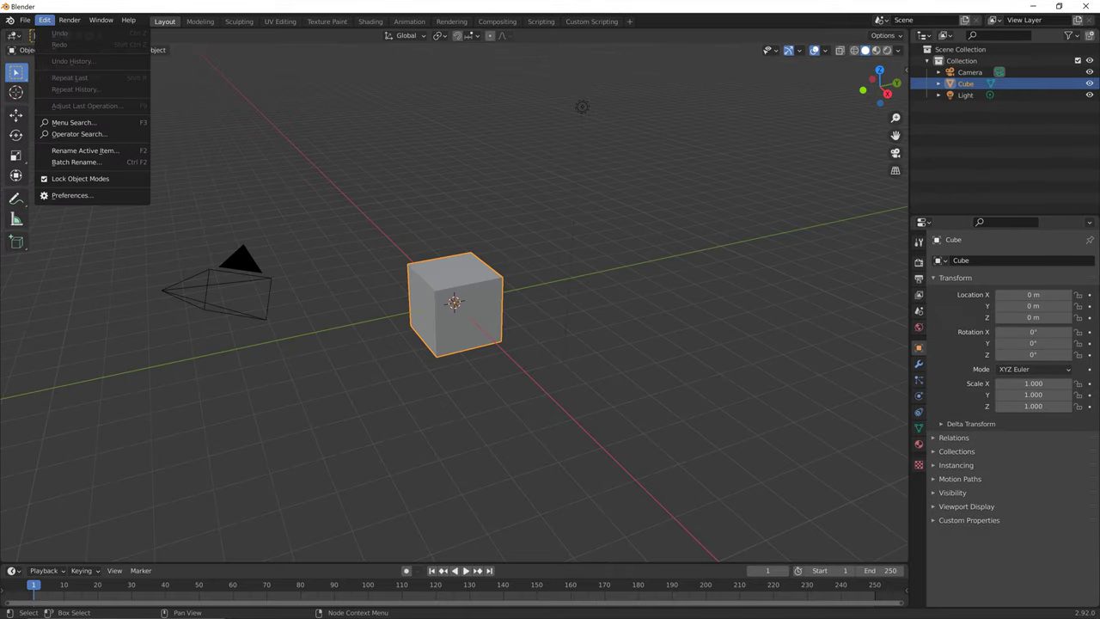
pyautogui.click(71, 195)
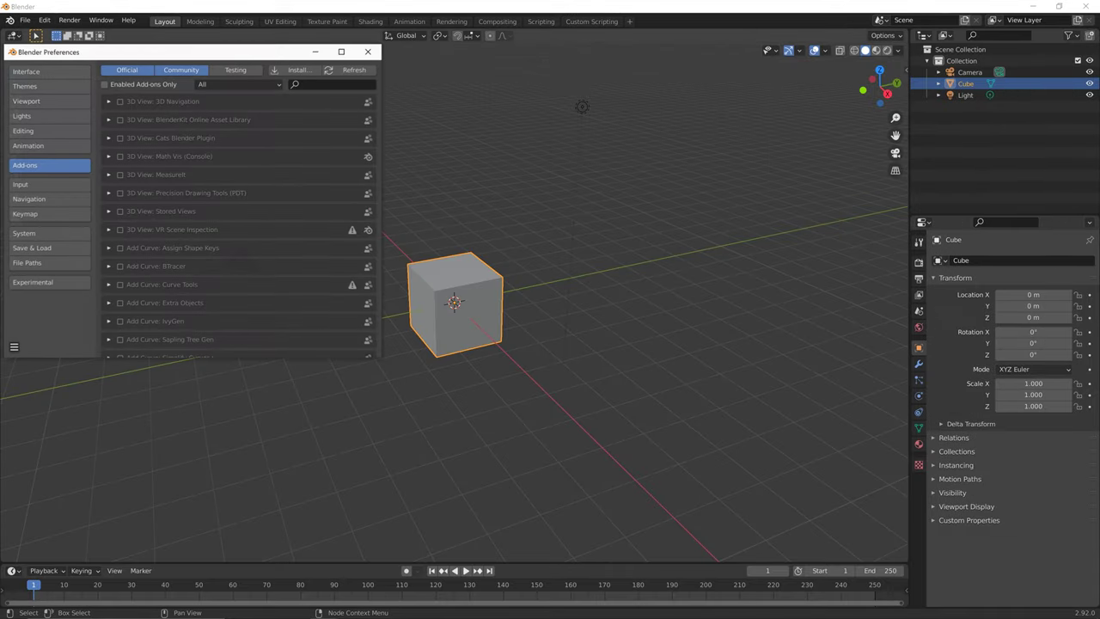
pyautogui.click(49, 146)
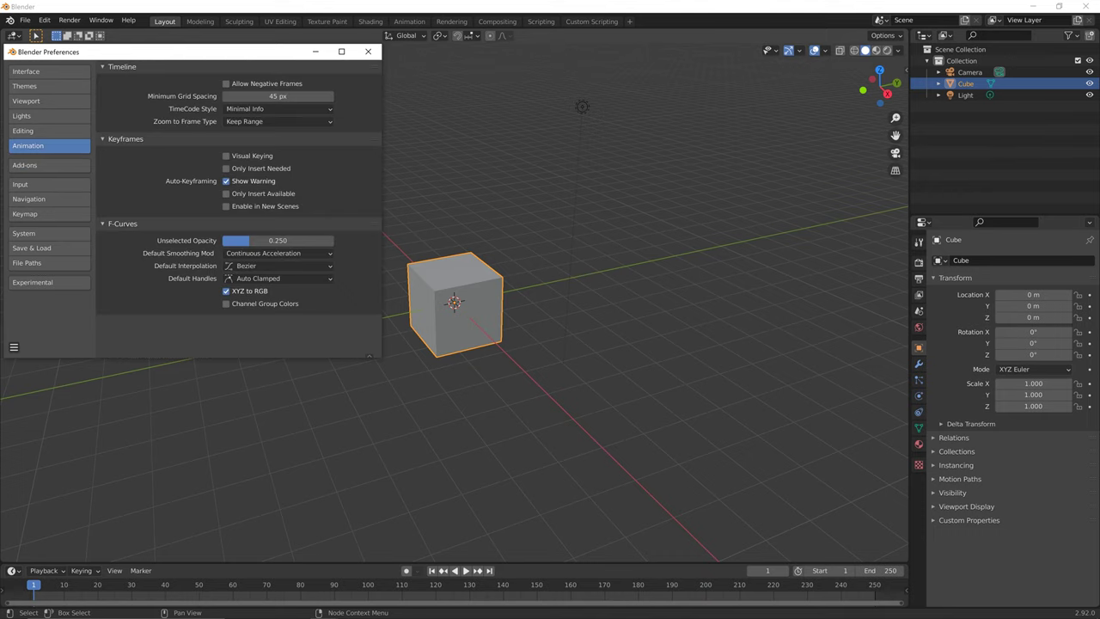
pyautogui.click(49, 165)
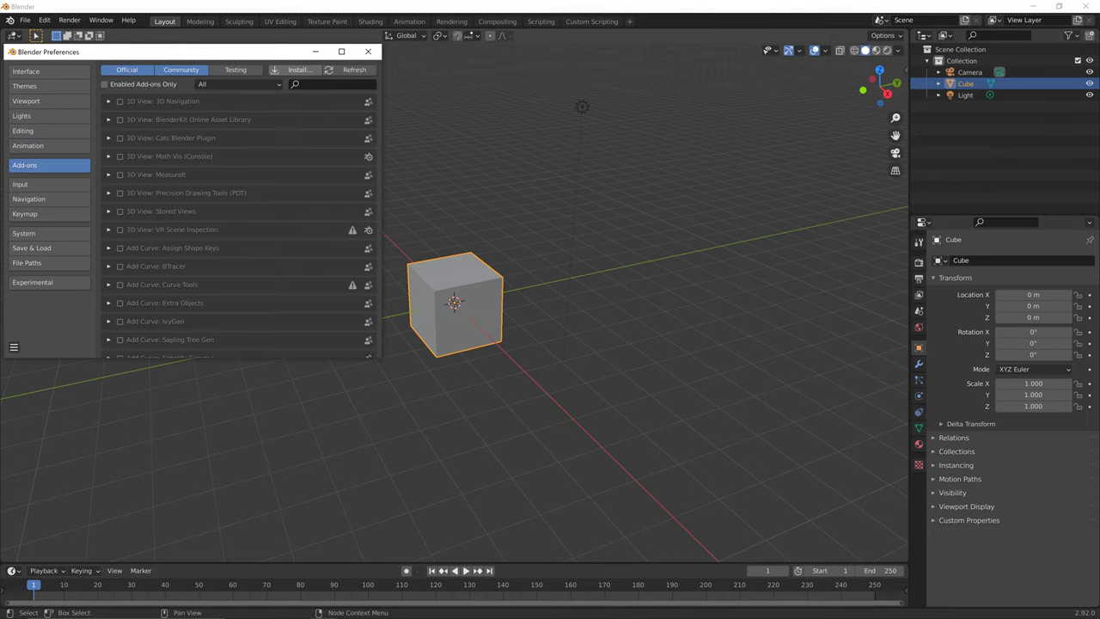
# Try to install the add-on file io_import_scene_unreal_psa_psk_280.py from the Downloads\Compressed folder.
pyautogui.click(295, 70)
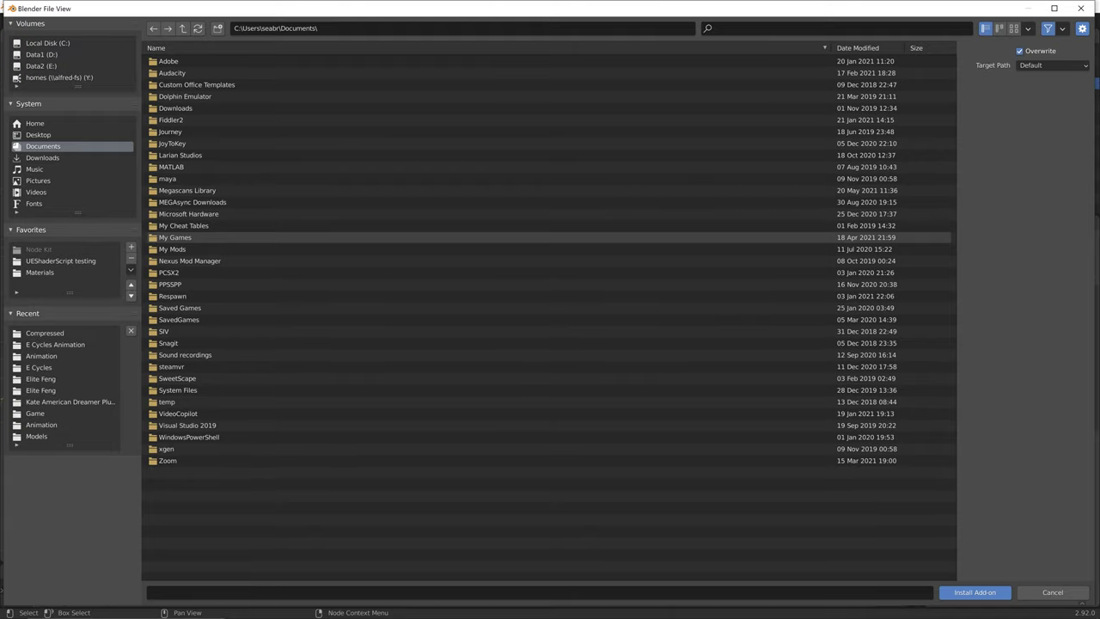
pyautogui.click(42, 158)
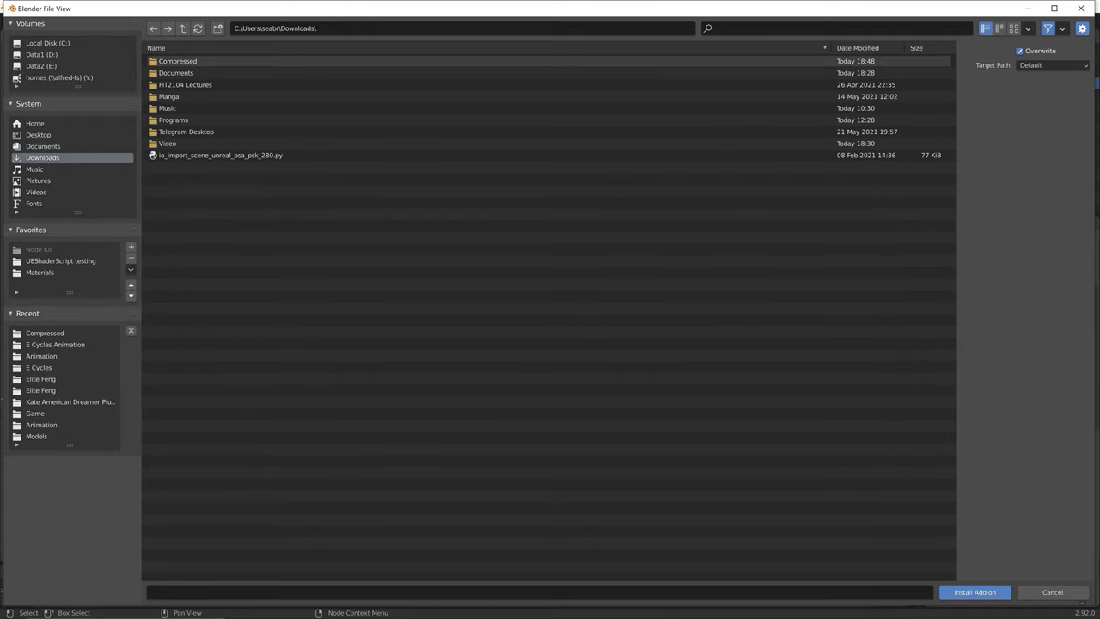
pyautogui.doubleClick(177, 61)
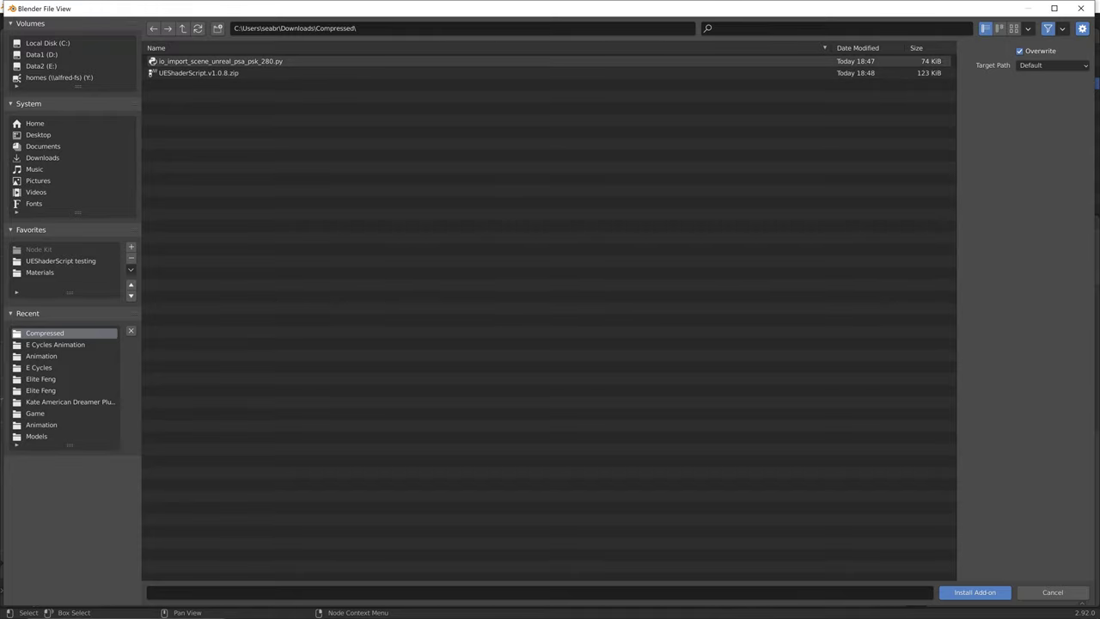
pyautogui.click(219, 61)
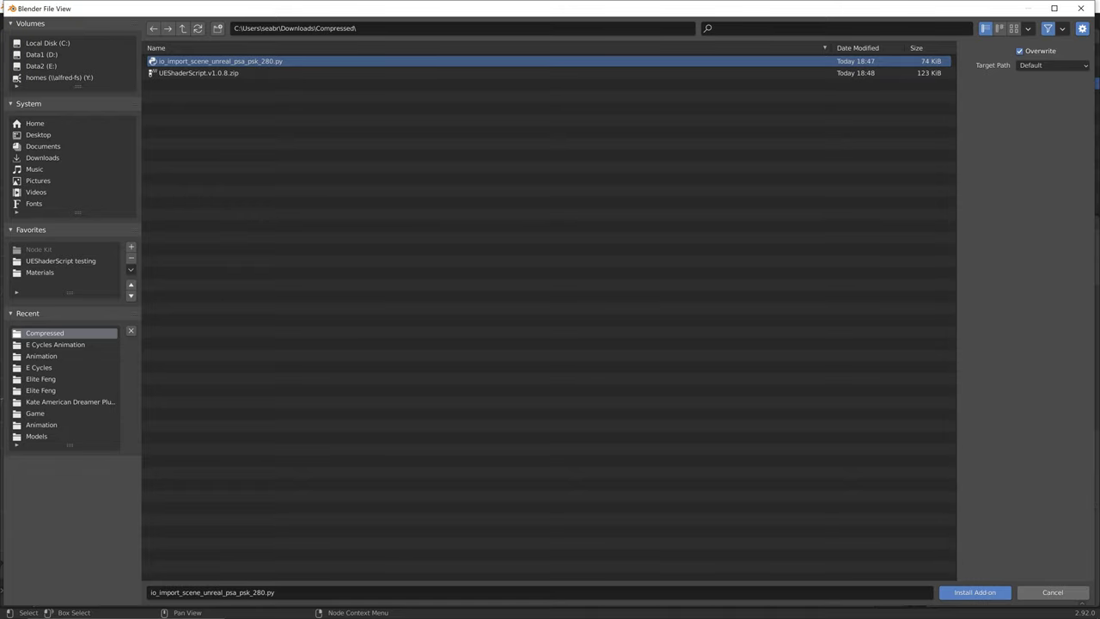
pyautogui.click(1052, 592)
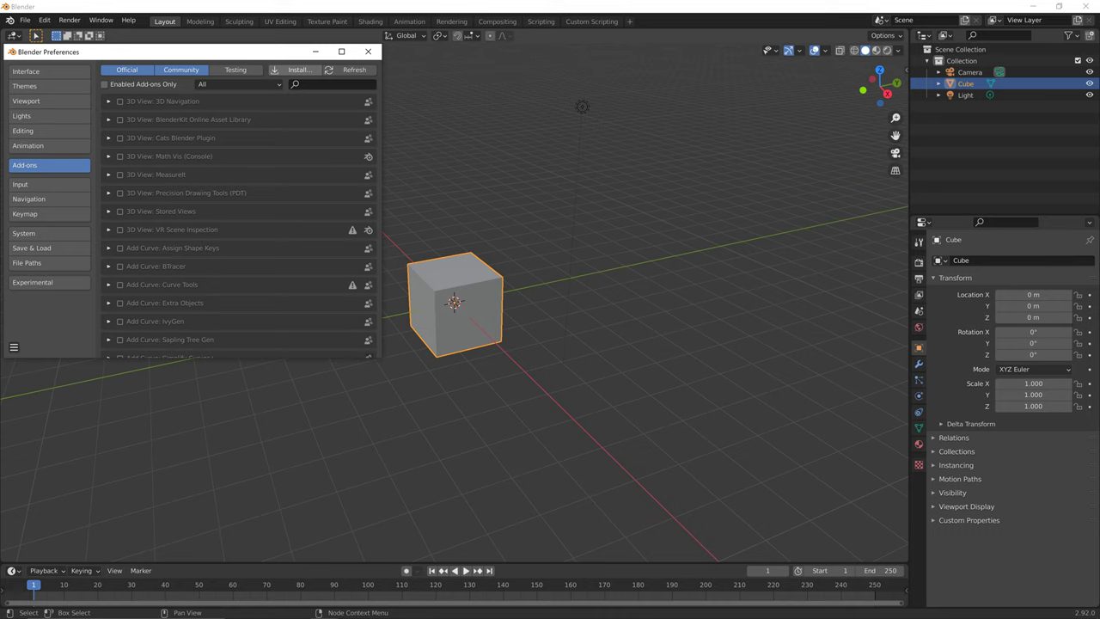
# Try to install the add-on archive UEShaderScript.v1.0.8.zip from the Downloads\Compressed folder.
pyautogui.click(295, 70)
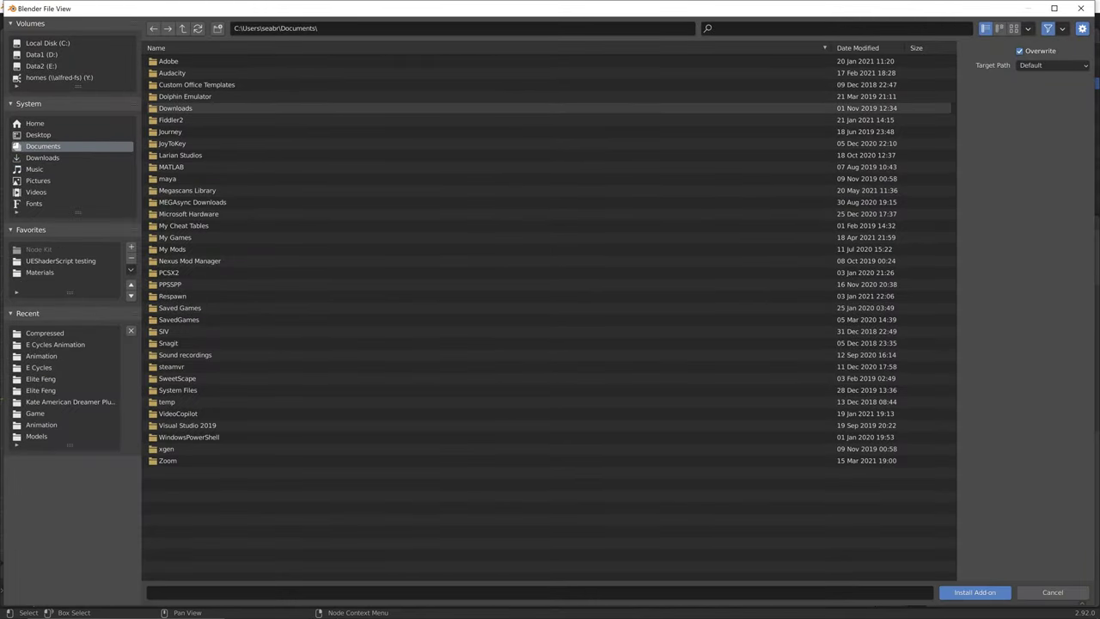
pyautogui.click(42, 157)
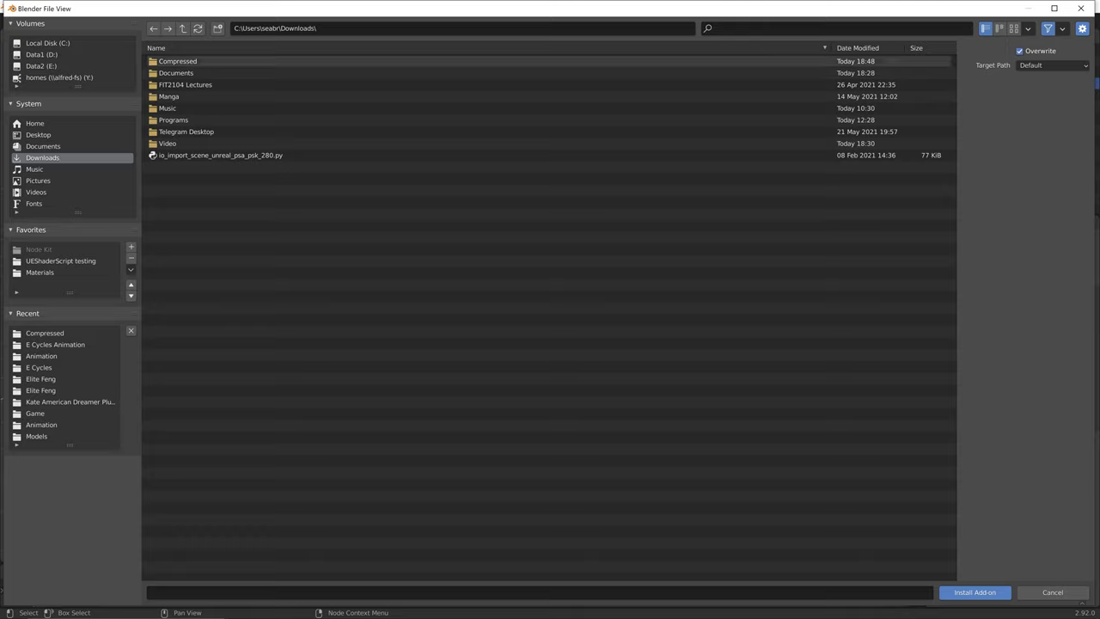
pyautogui.doubleClick(178, 61)
pyautogui.click(198, 73)
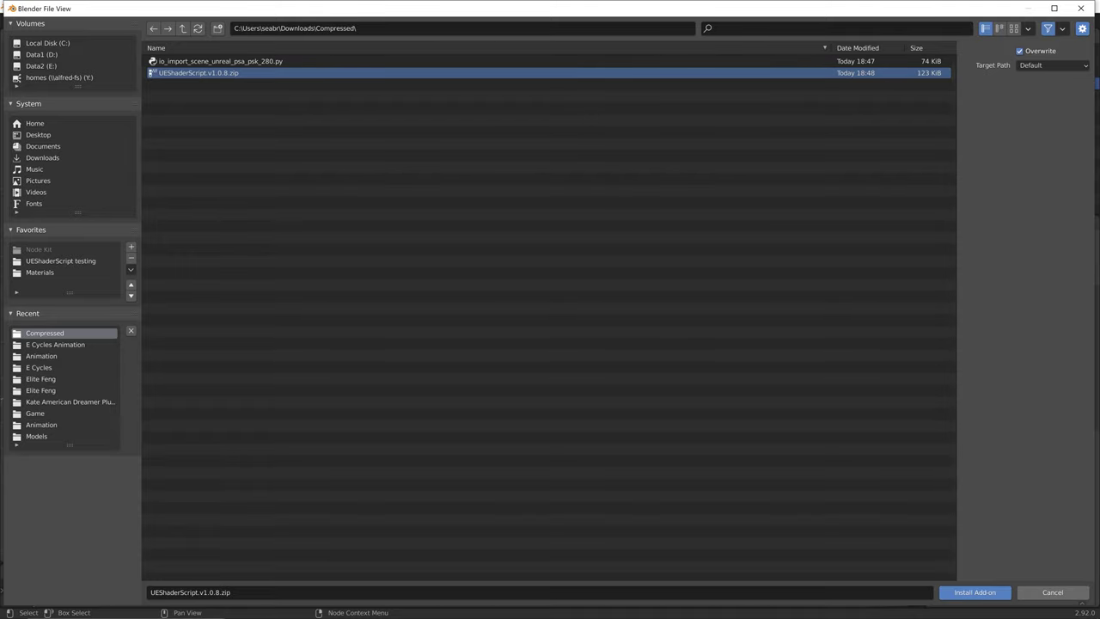
pyautogui.press('Return')
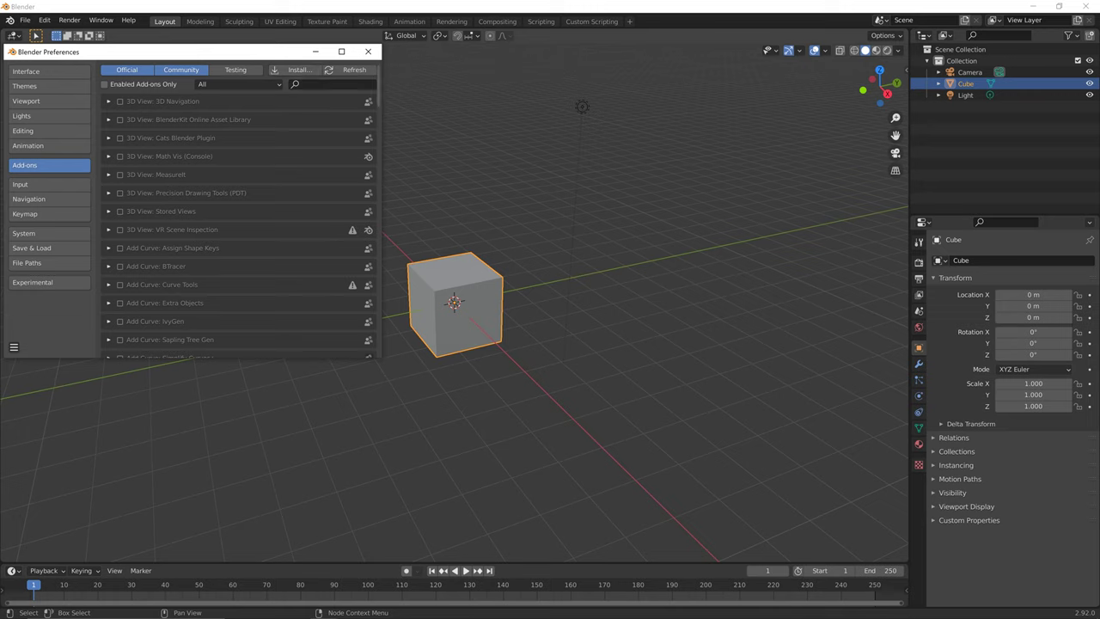
# Search the add-ons for "psk" to check the Unreal skeleton mesh and animation importer.
pyautogui.click(330, 84)
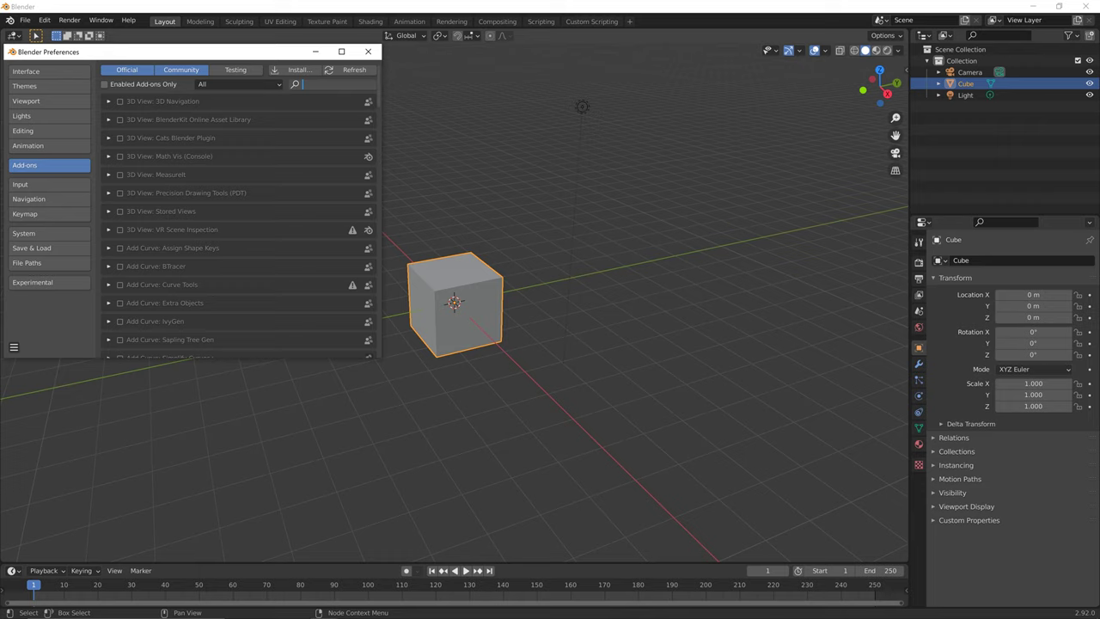
pyautogui.write('psk')
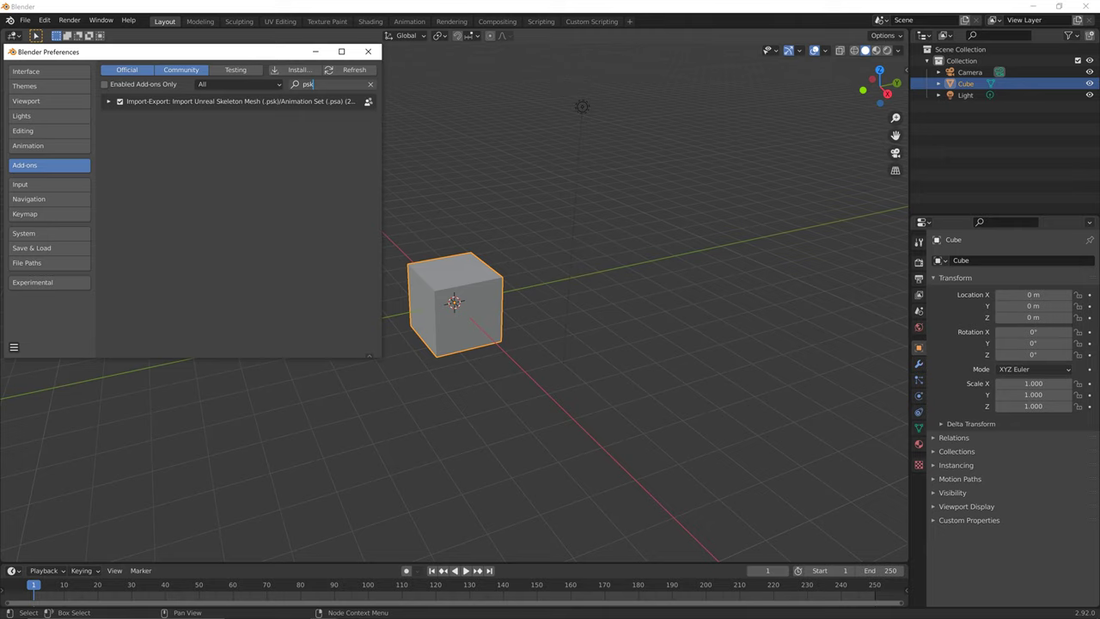
pyautogui.press('Return')
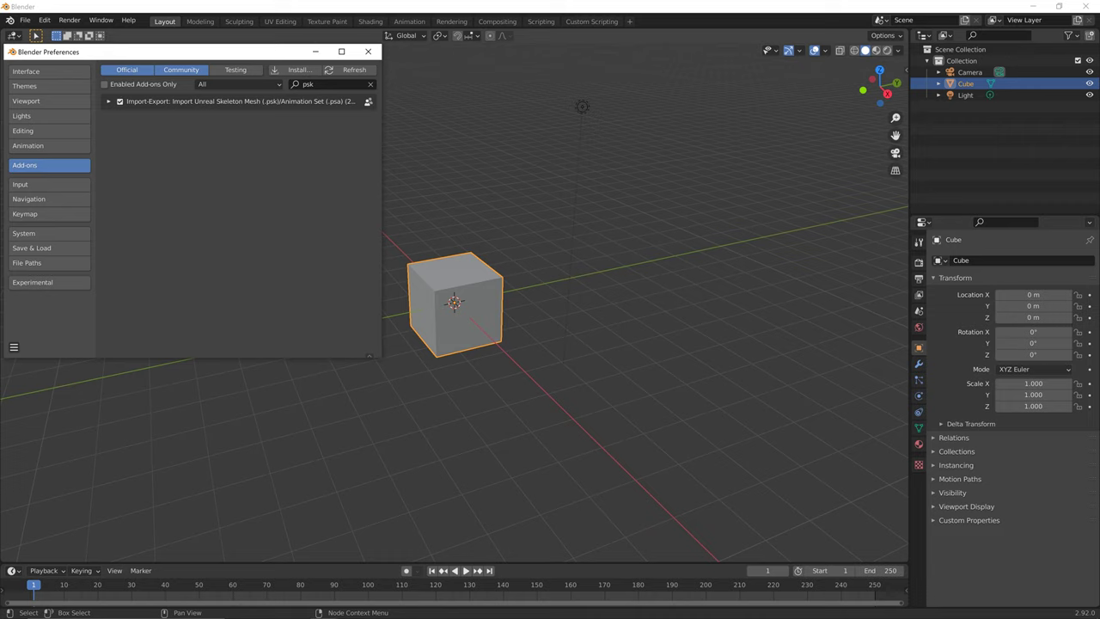
# Search the add-ons for "ue shader" to check the UE shader map add-on, and leave the preferences.
pyautogui.click(331, 84)
pyautogui.press('BackSpace')
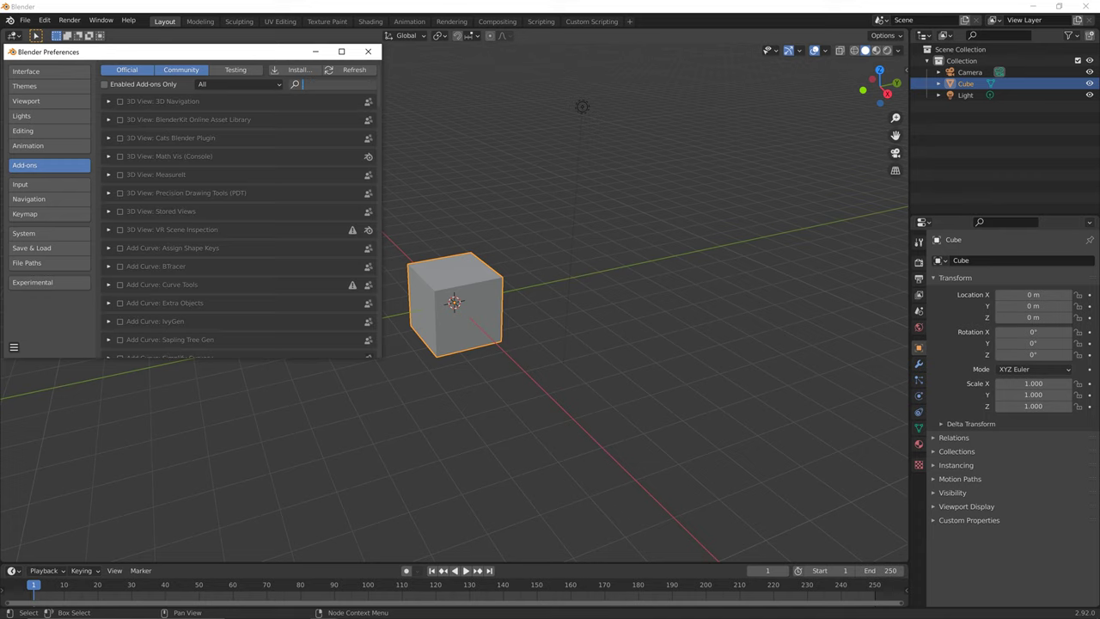
pyautogui.write('ue')
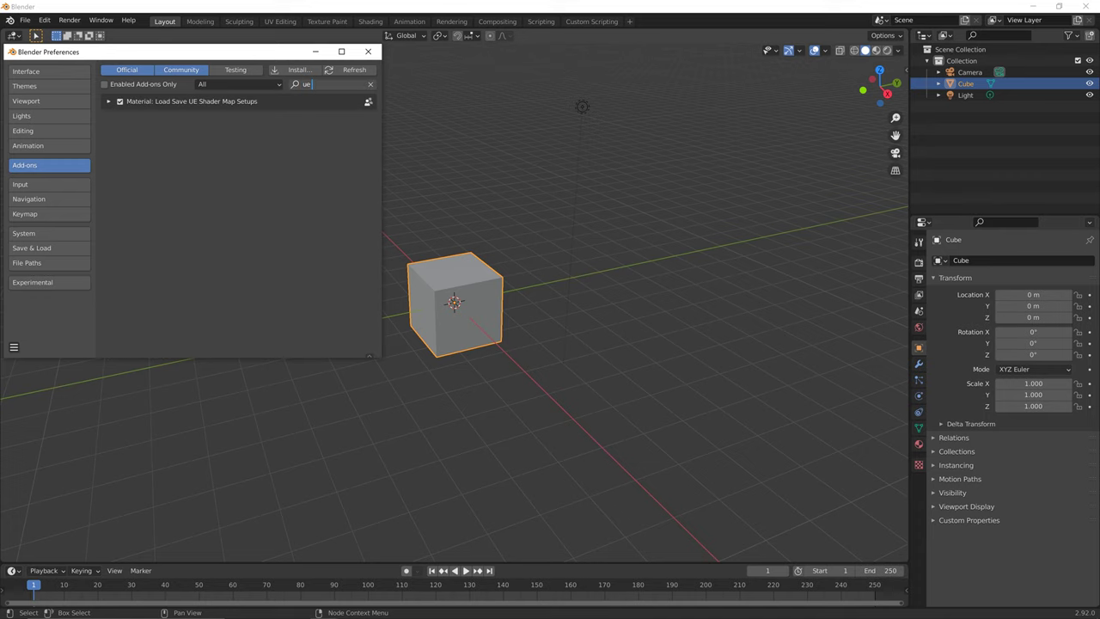
pyautogui.write(' shader')
pyautogui.press('Return')
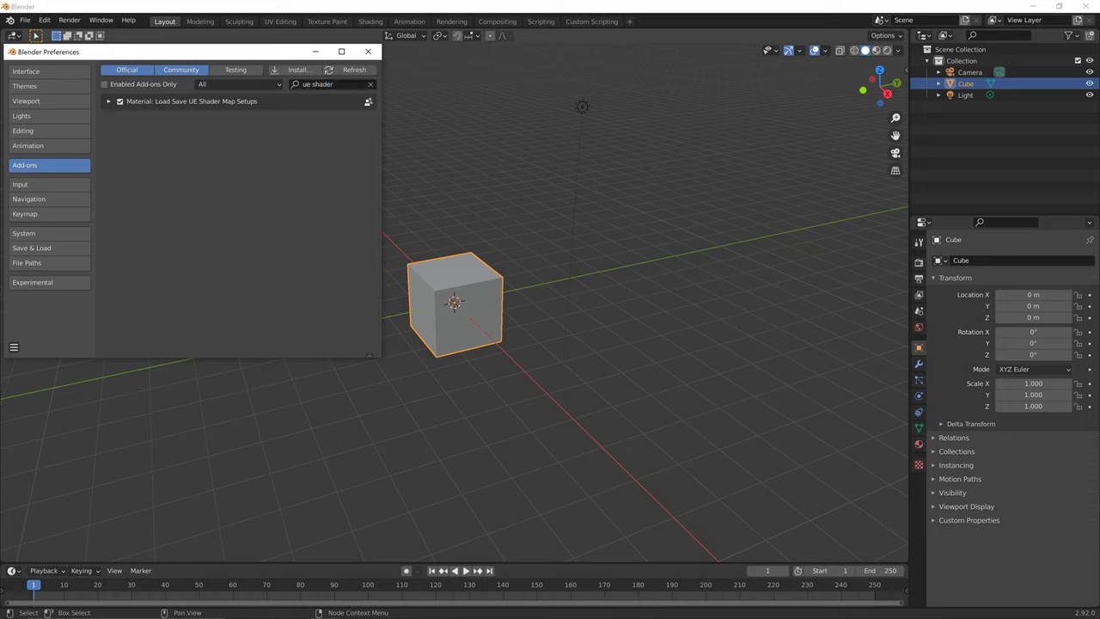
pyautogui.click(498, 180)
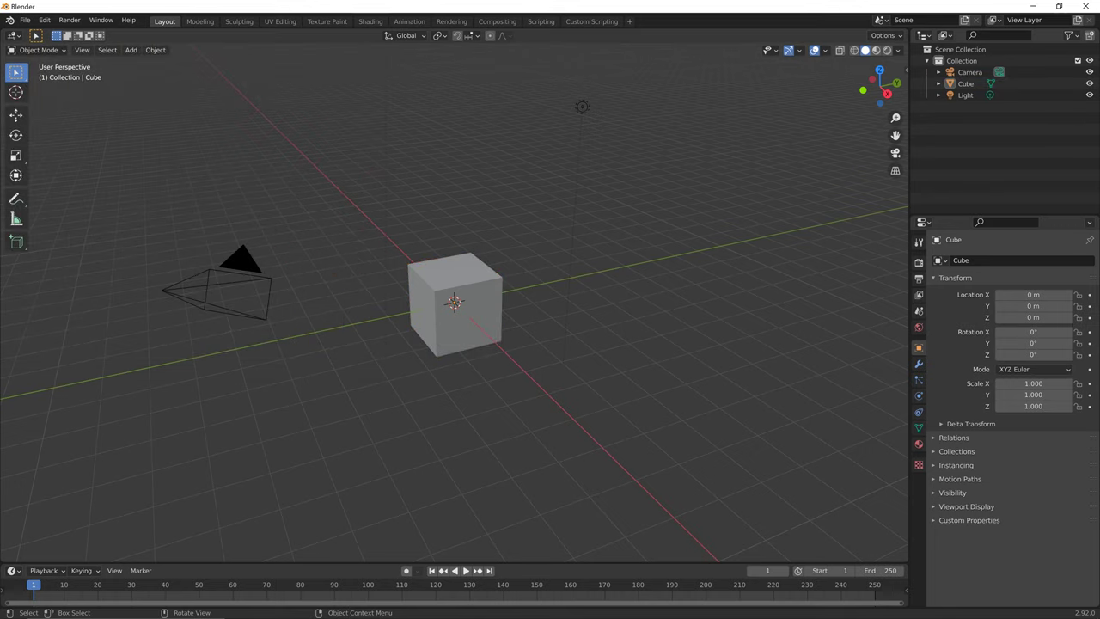
# In the Shading workspace, enlarge the shader editor and show the Save UE Shaders settings in a widened sidebar.
pyautogui.click(371, 22)
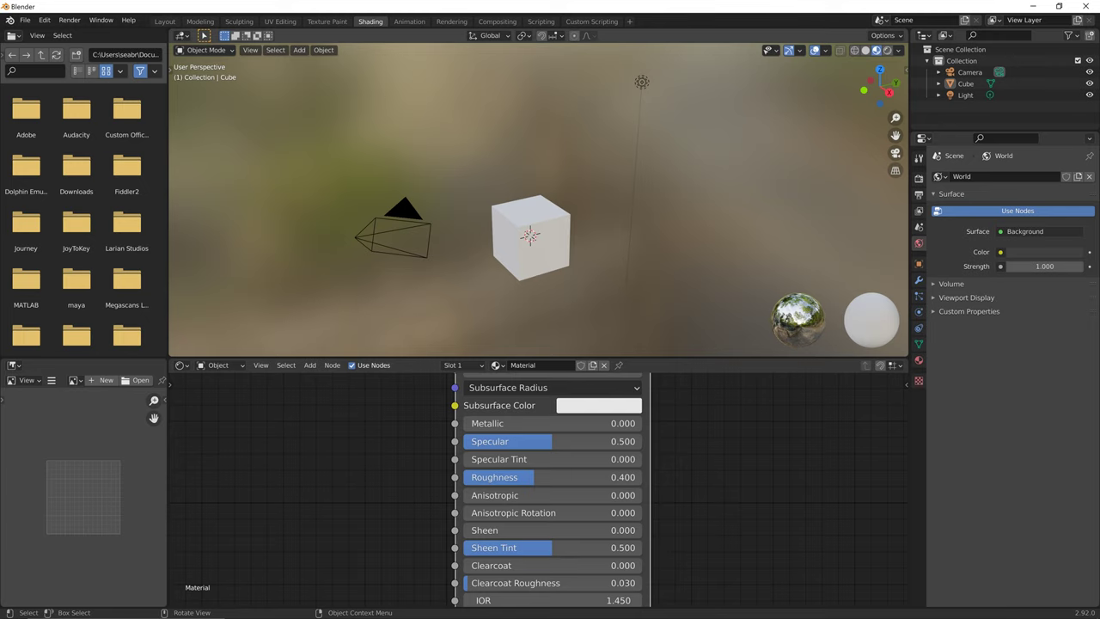
pyautogui.moveTo(533, 358); pyautogui.dragTo(532, 101)
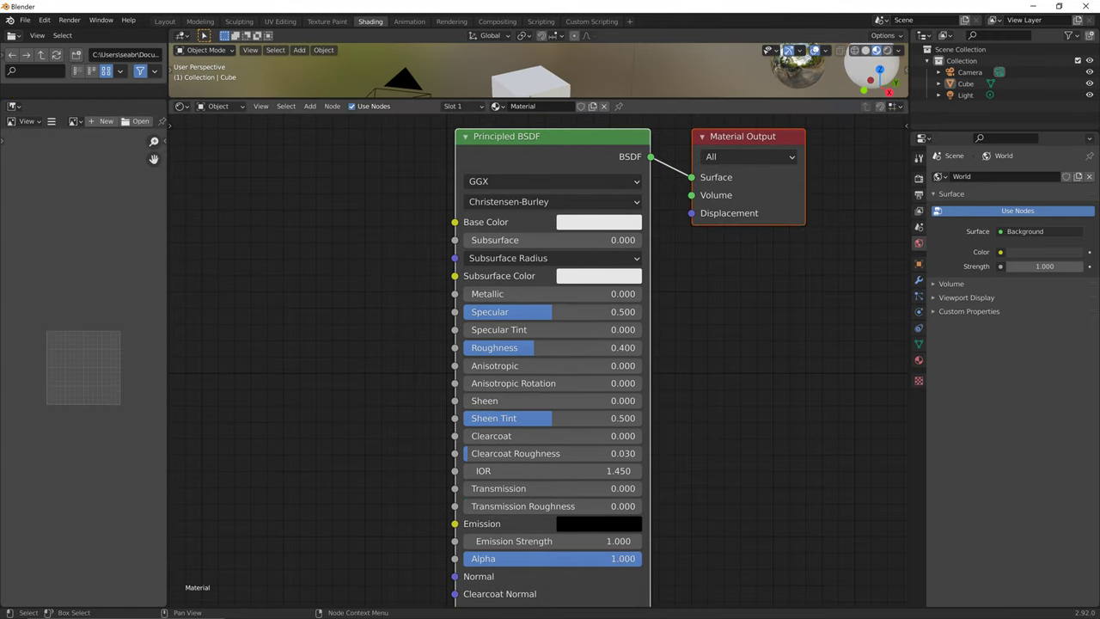
pyautogui.press('n')
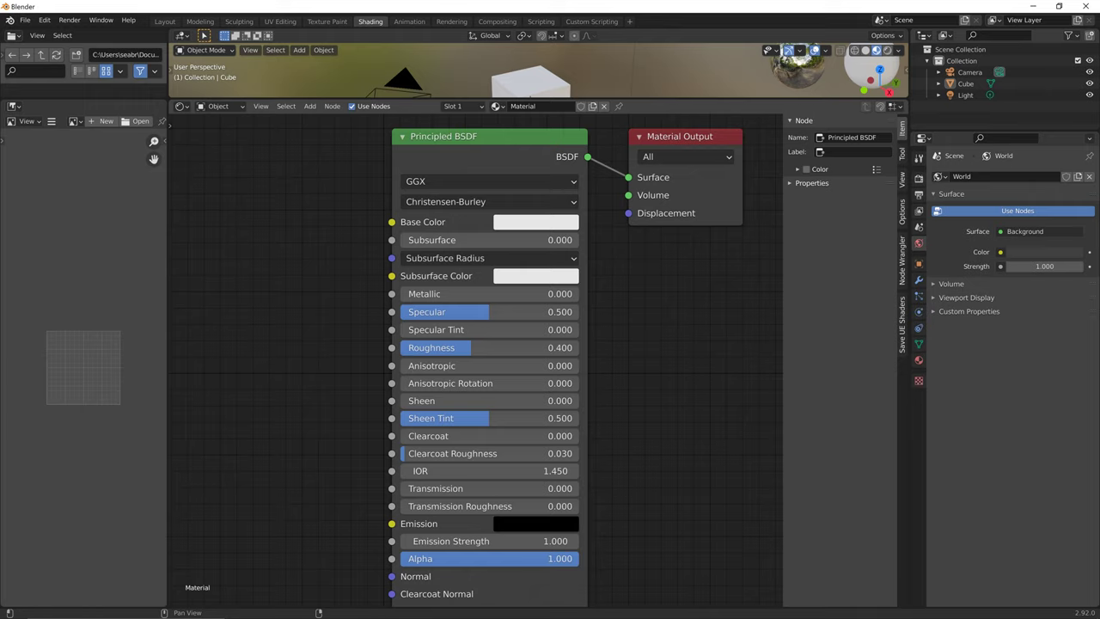
pyautogui.click(902, 324)
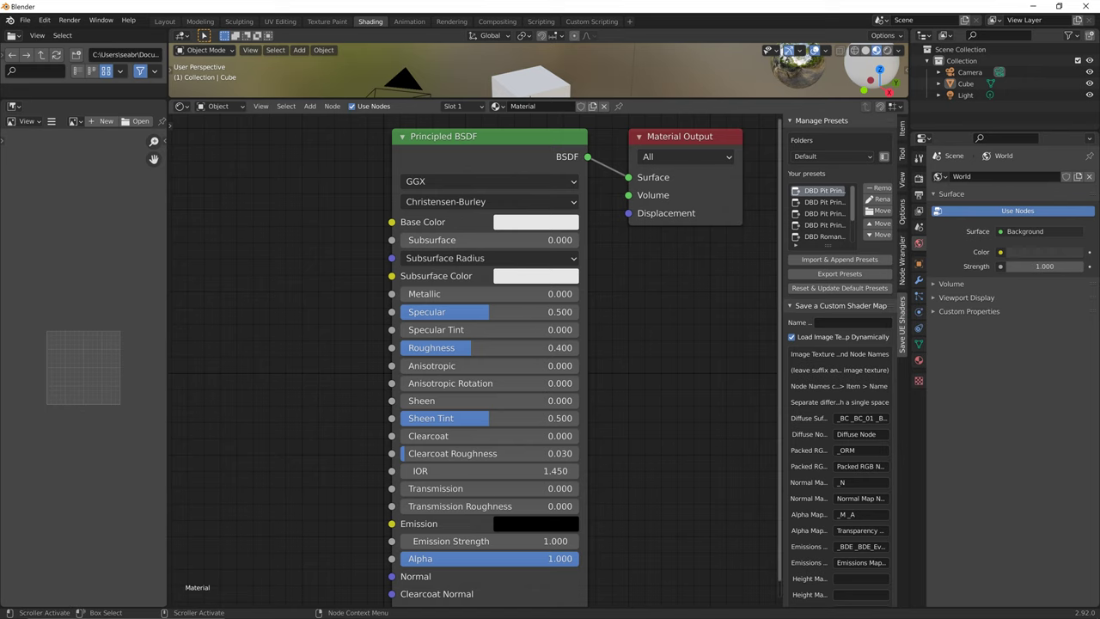
pyautogui.moveTo(780, 273); pyautogui.dragTo(685, 273)
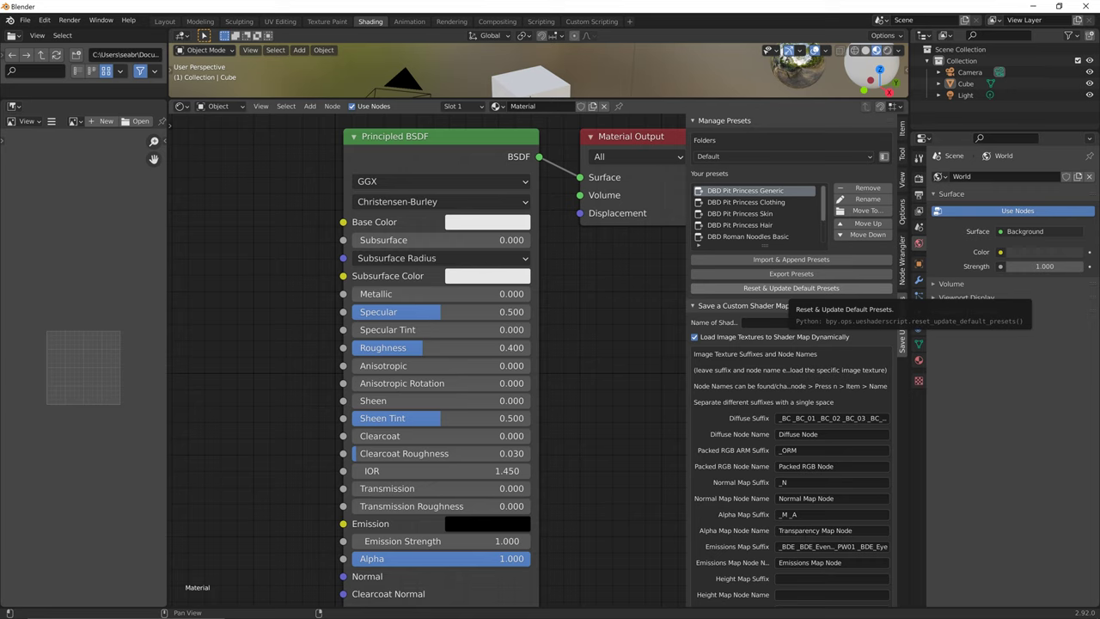
# Reset and update the default UEShaderScript presets twice, acknowledging each message.
pyautogui.click(790, 289)
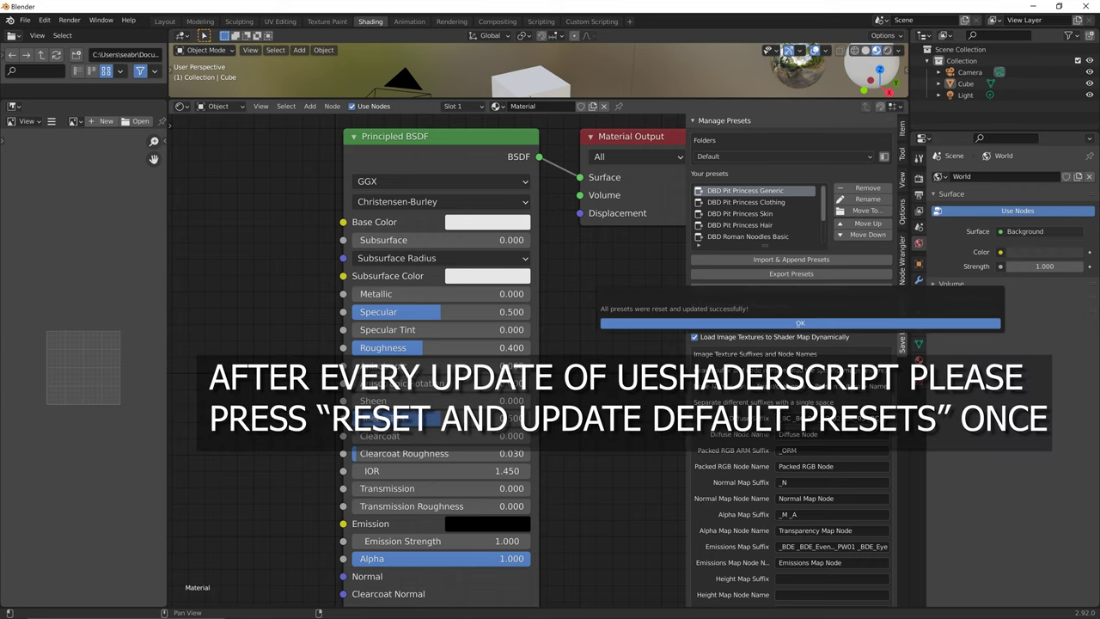
pyautogui.click(799, 323)
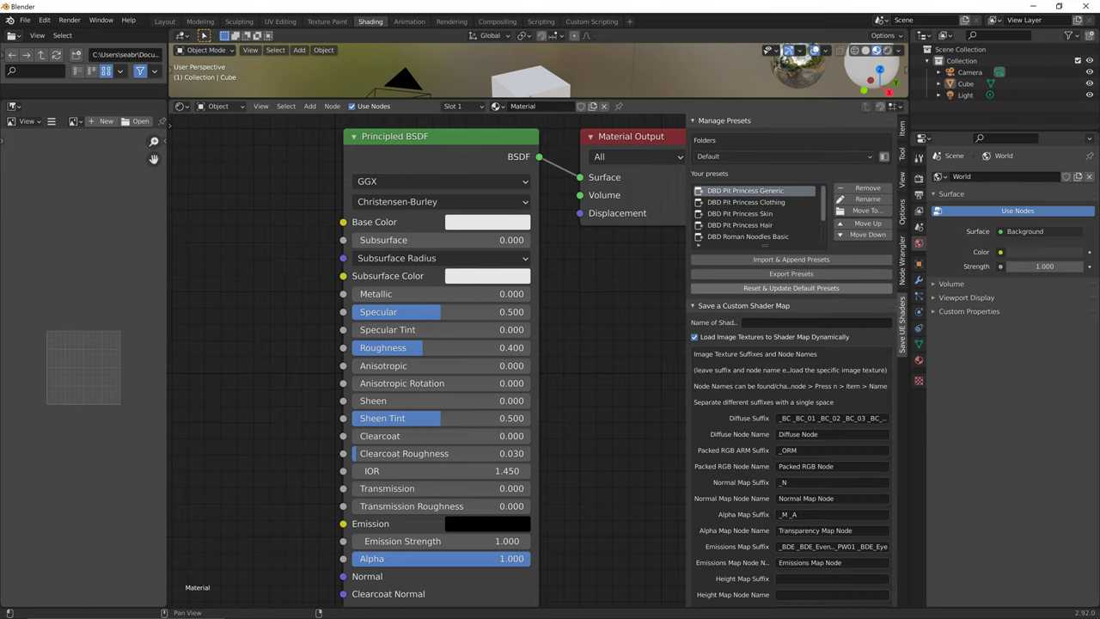
pyautogui.click(790, 288)
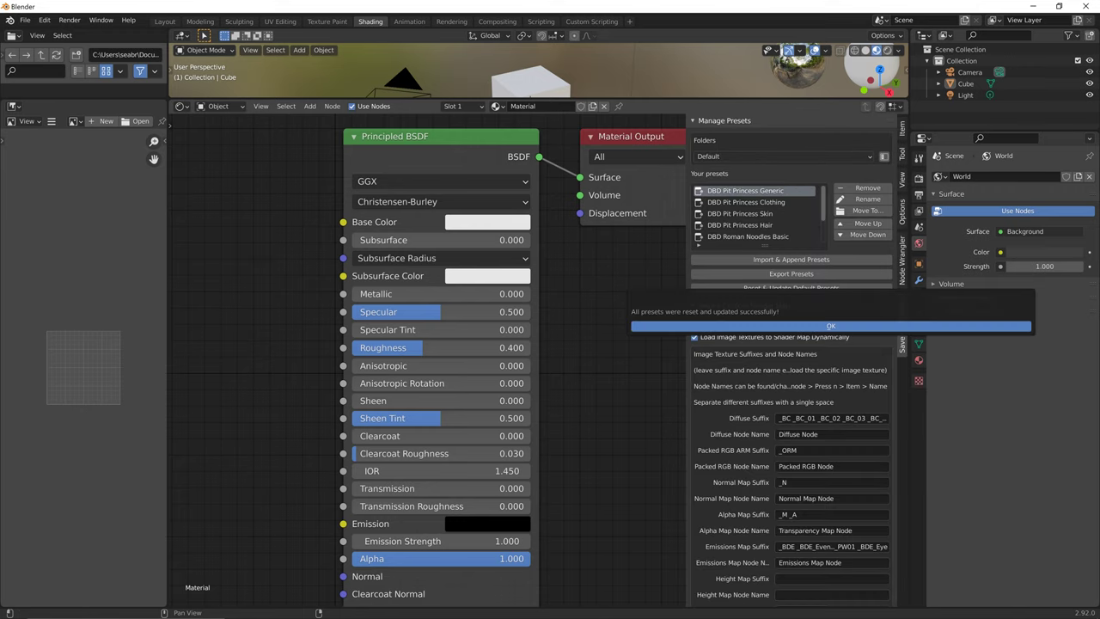
pyautogui.click(807, 326)
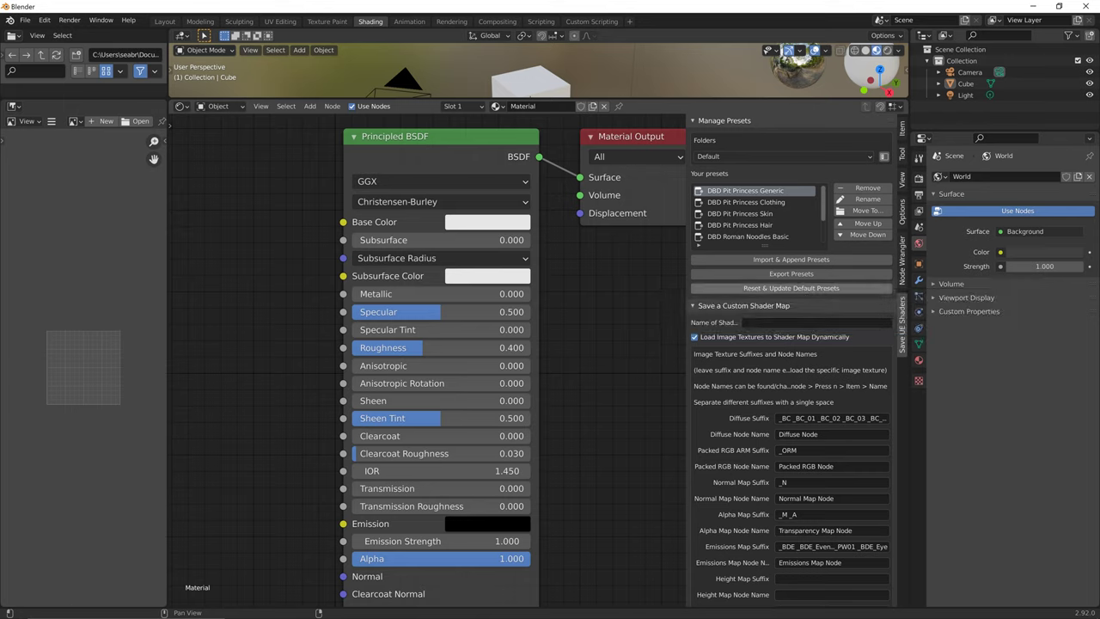
# Look through the updated shader preset list, and close Blender after returning to the Layout workspace.
pyautogui.scroll(-2, 756, 213)
pyautogui.scroll(-1, 756, 213)
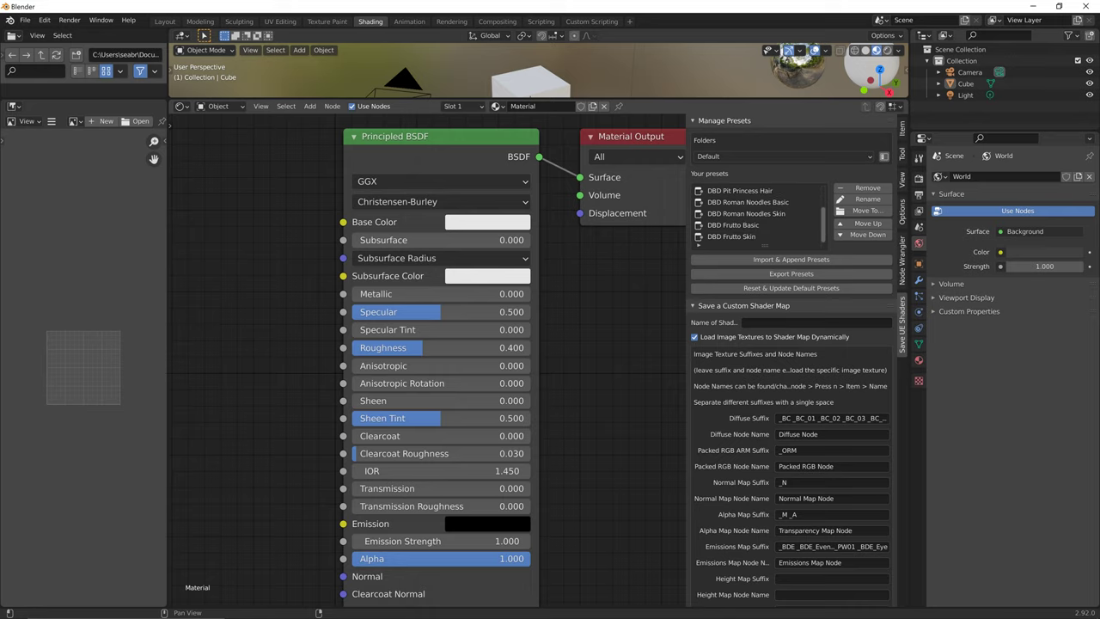
pyautogui.scroll(2, 756, 213)
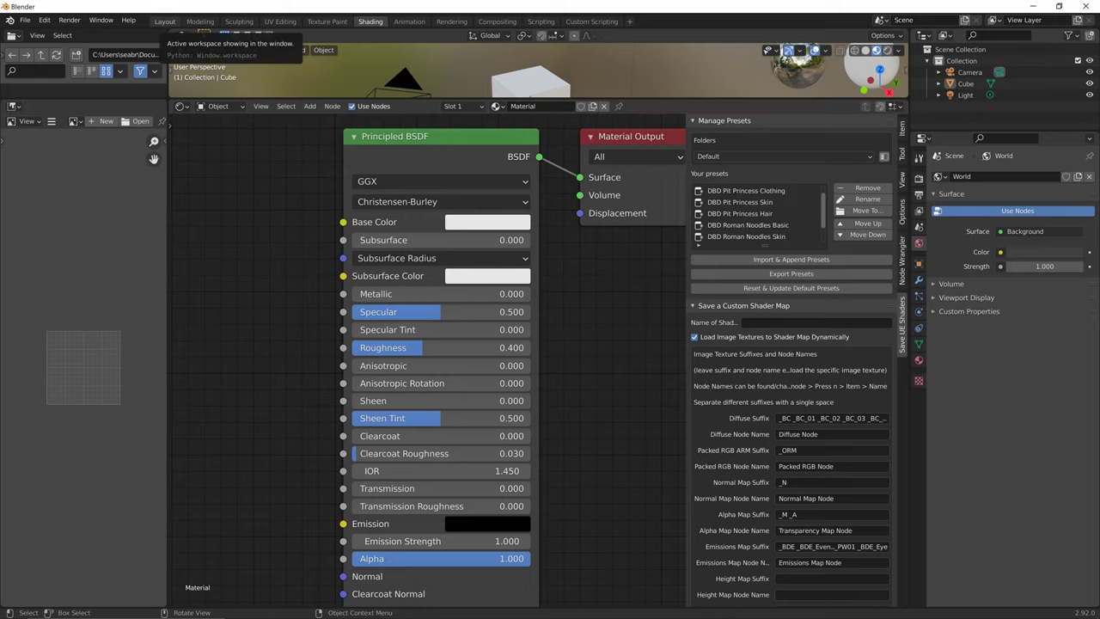
pyautogui.click(164, 22)
pyautogui.click(369, 50)
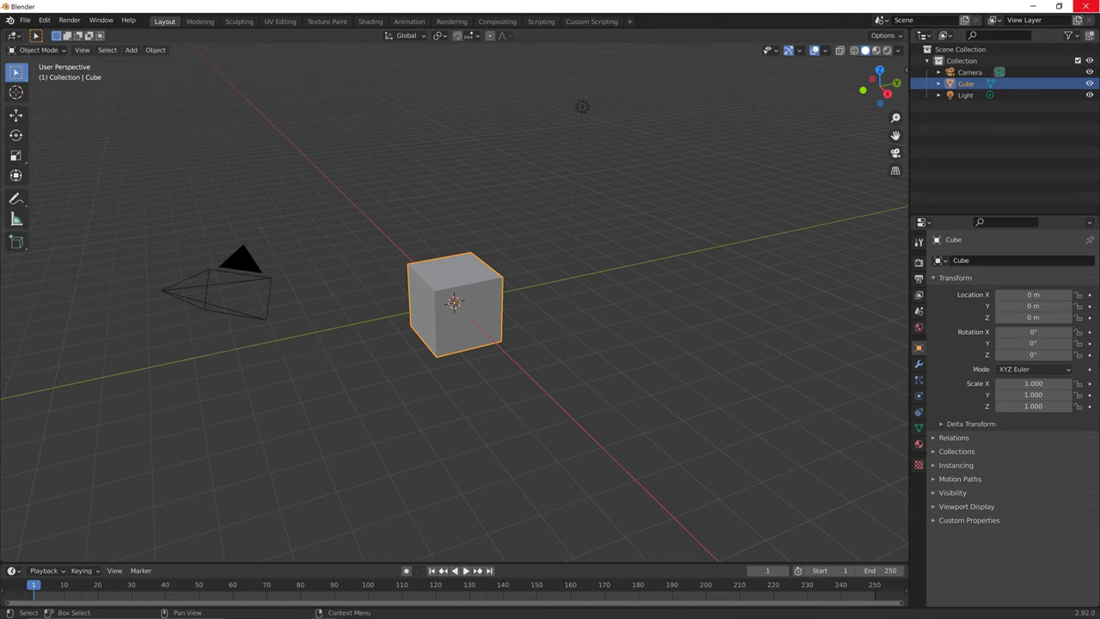
pyautogui.click(1085, 6)
# Switch to Steam, show Dead by Daylight in the library and look at its management options.
pyautogui.moveTo(189, 615)
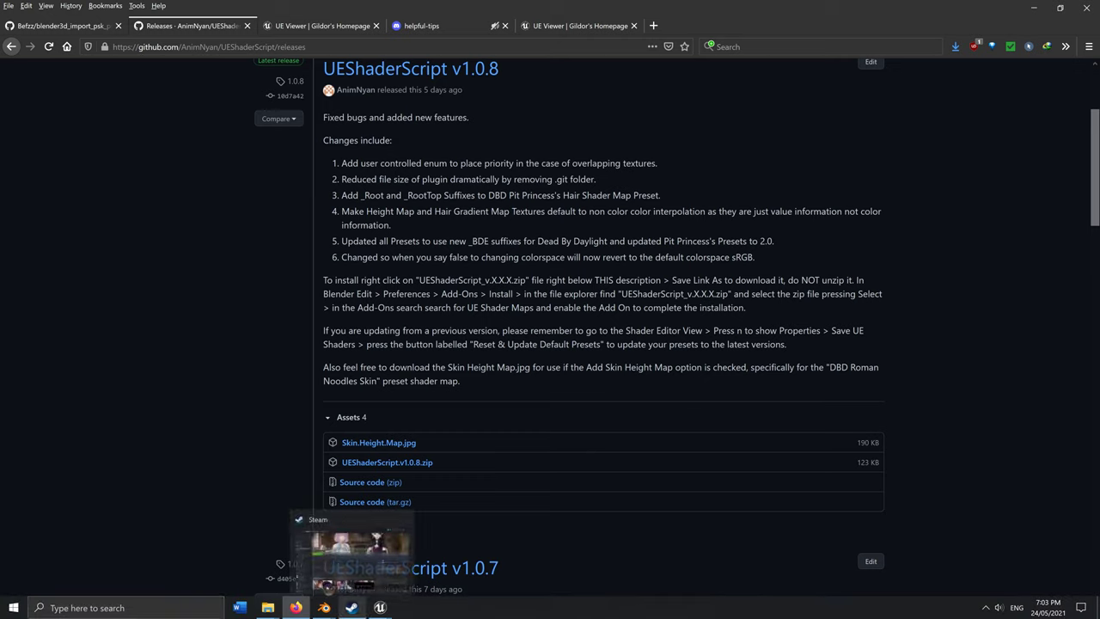
pyautogui.click(352, 550)
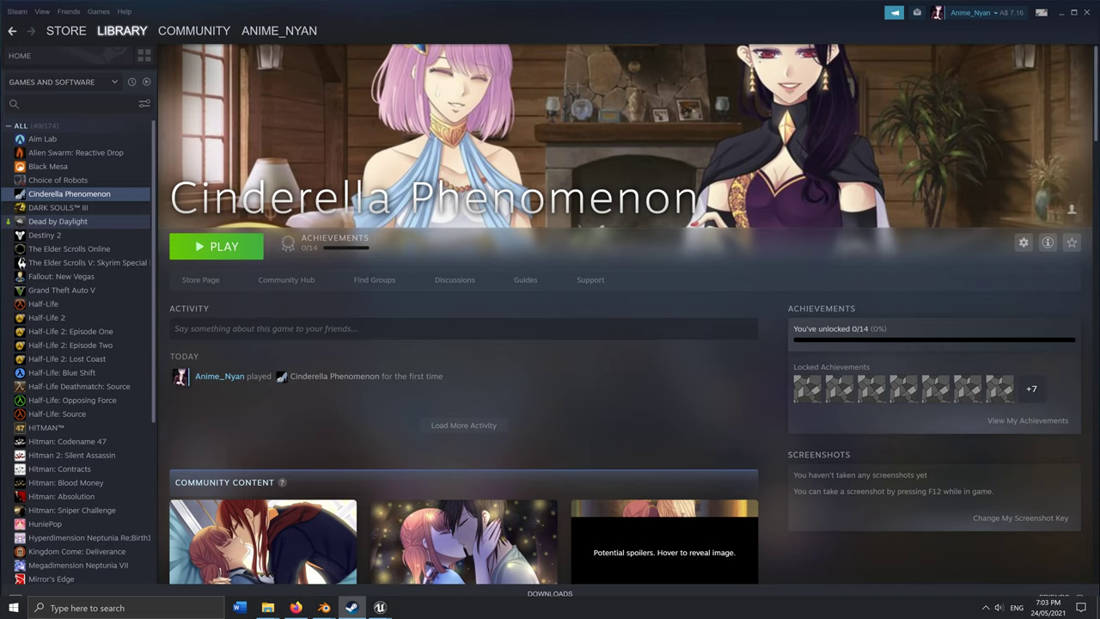
pyautogui.click(57, 220)
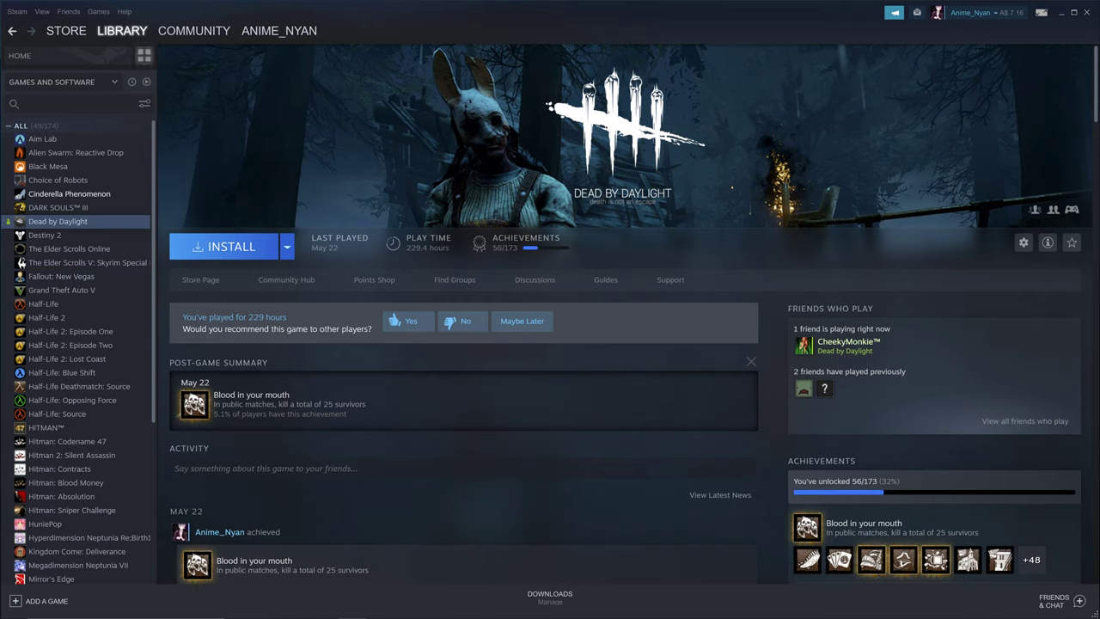
pyautogui.moveTo(122, 31)
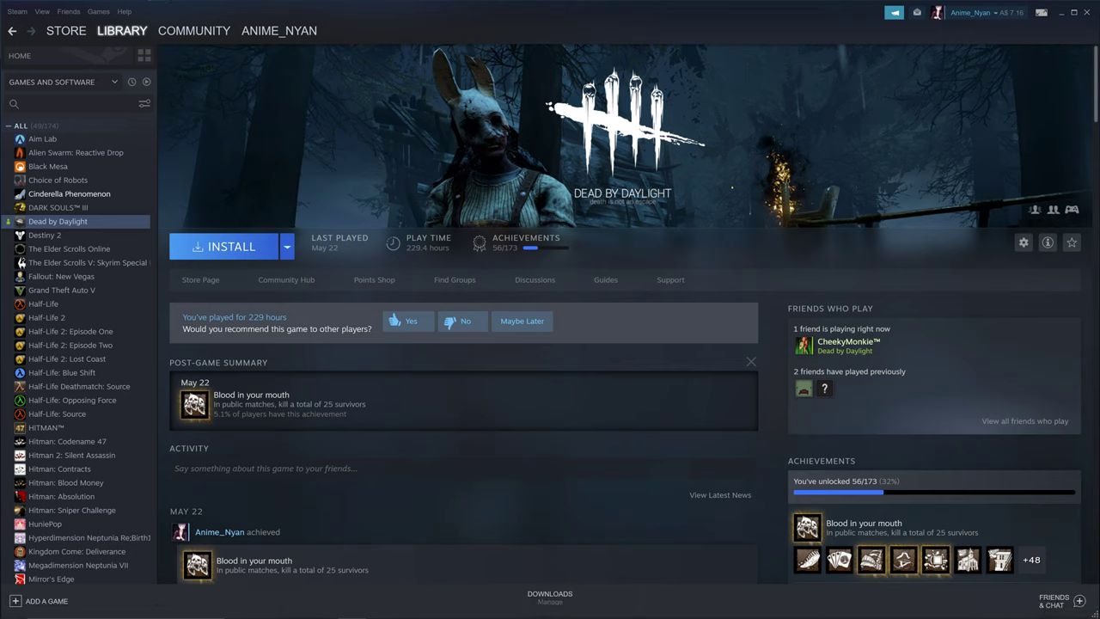
pyautogui.click(1023, 242)
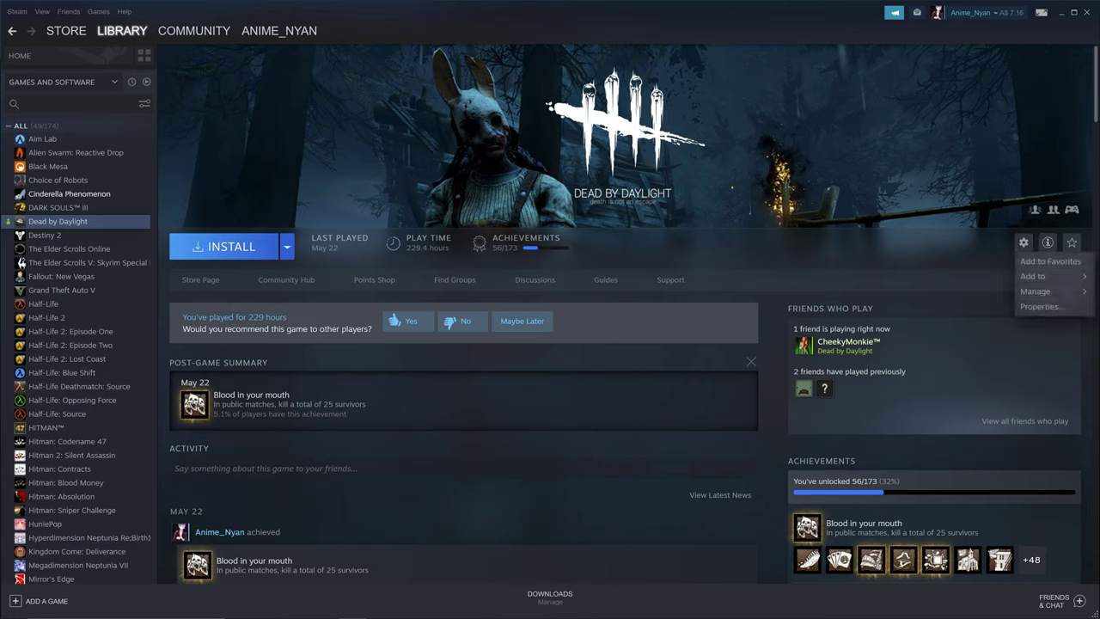
pyautogui.moveTo(1038, 292)
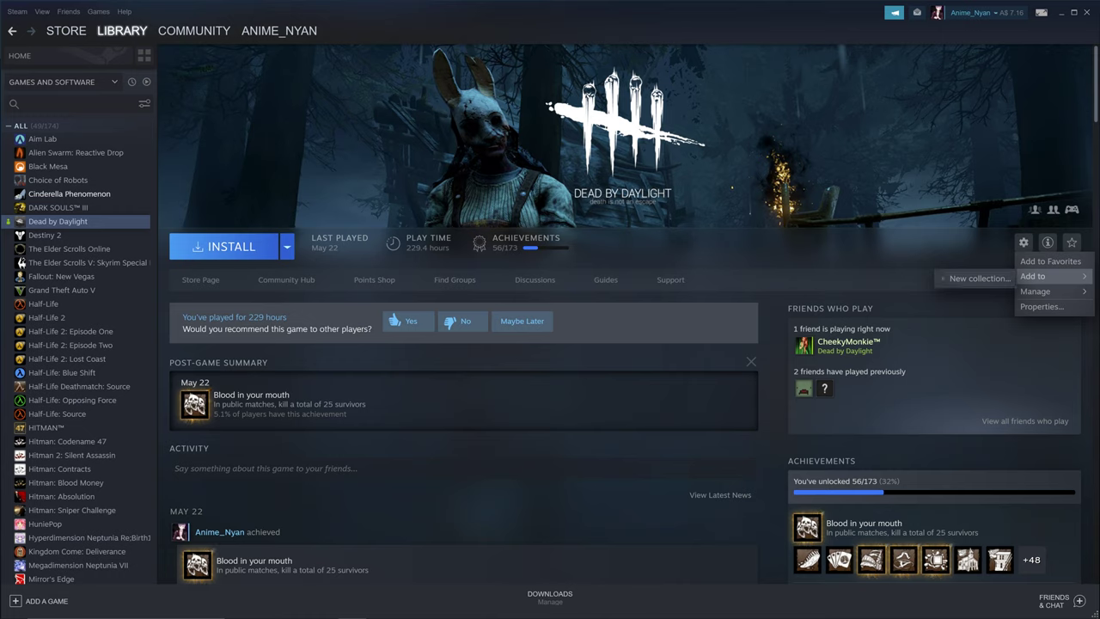
pyautogui.press('Escape')
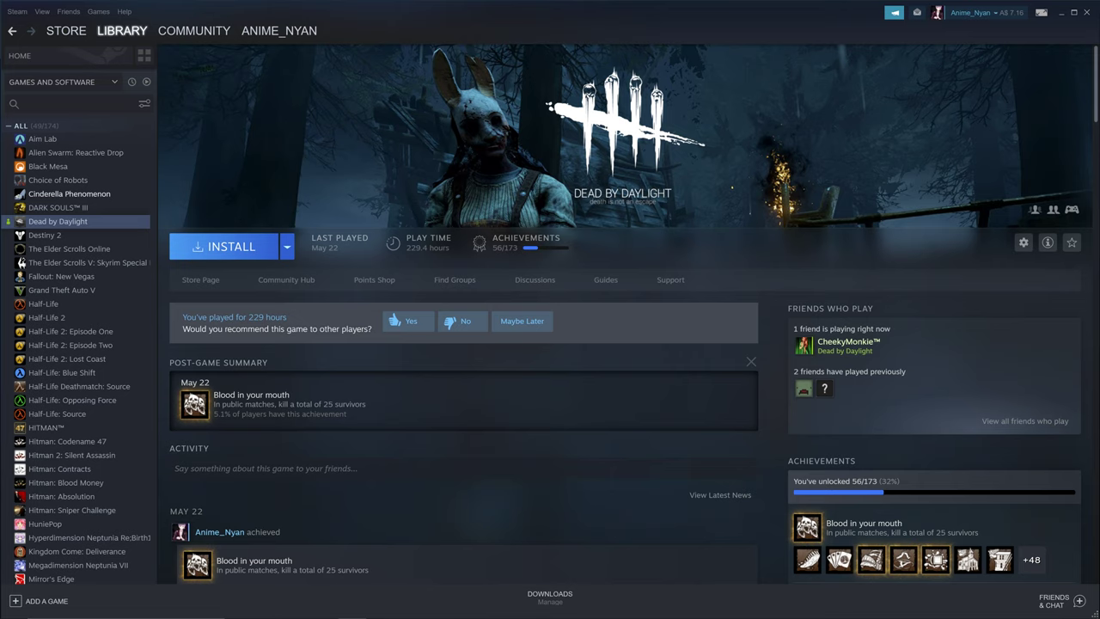
# Switch to the UModel Dead By Daylight folder and look through the pak files inside the 4.7.2 DBD Paks subfolder.
pyautogui.moveTo(268, 607)
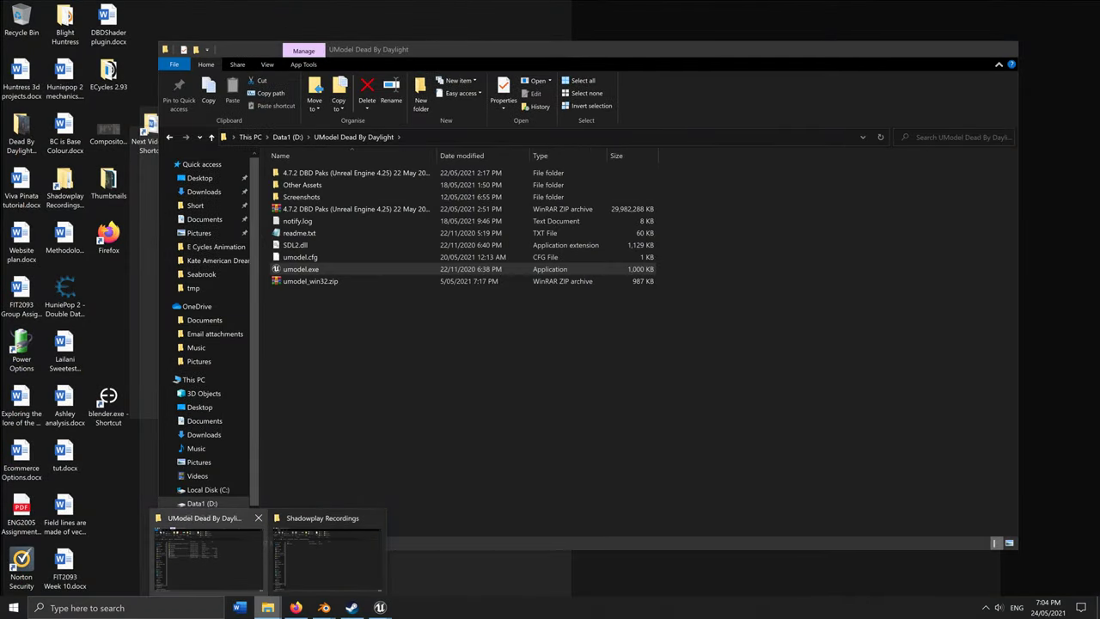
pyautogui.click(206, 554)
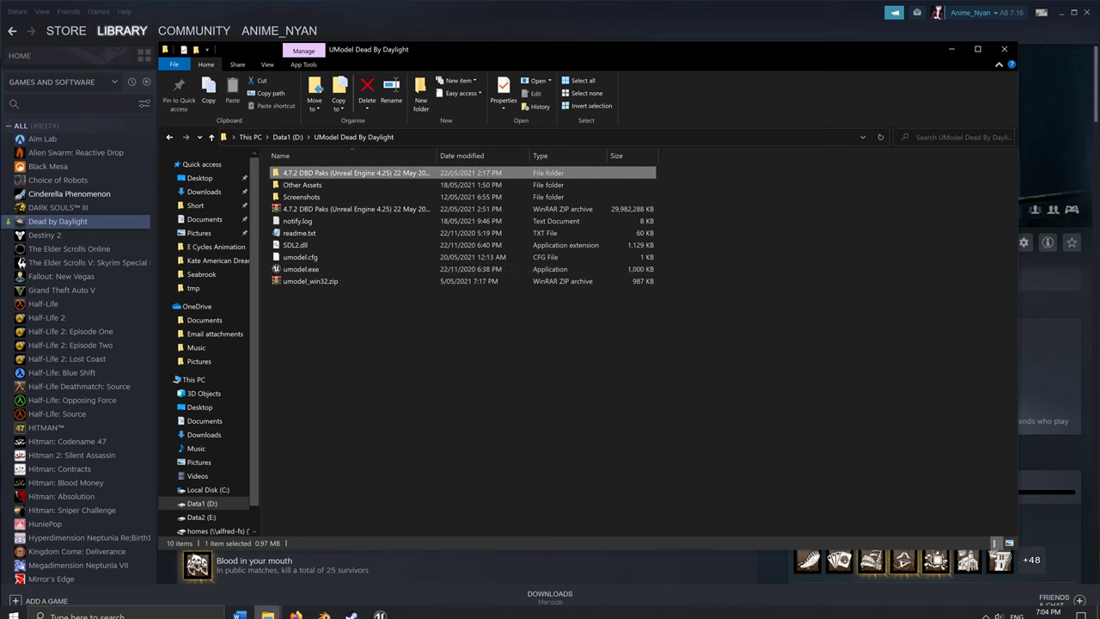
pyautogui.doubleClick(343, 173)
pyautogui.click(335, 305)
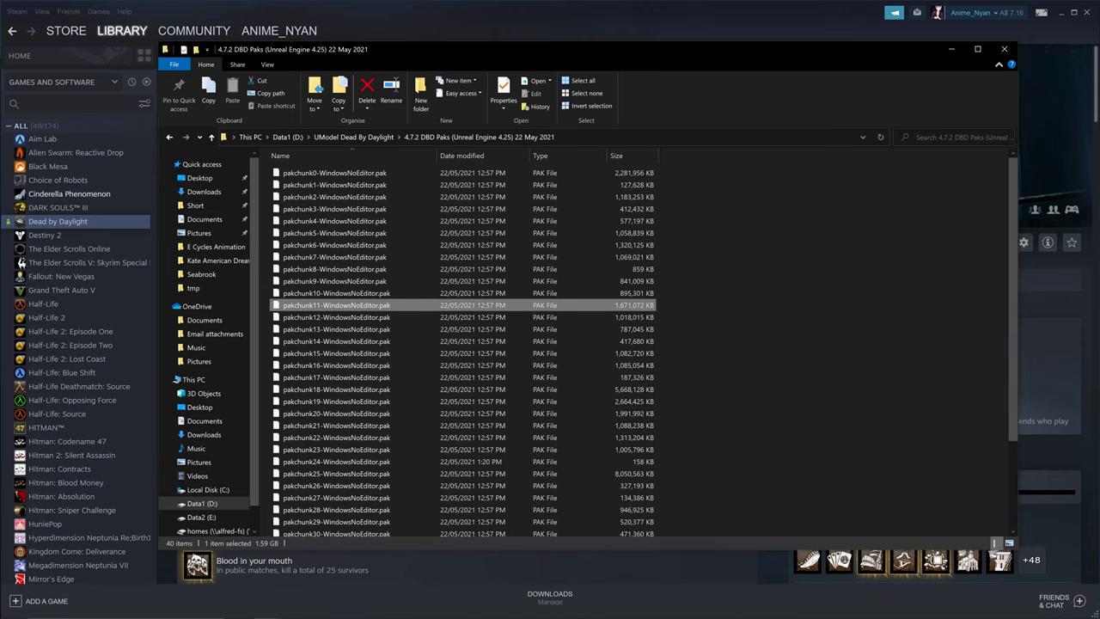
pyautogui.scroll(-3, 464, 344)
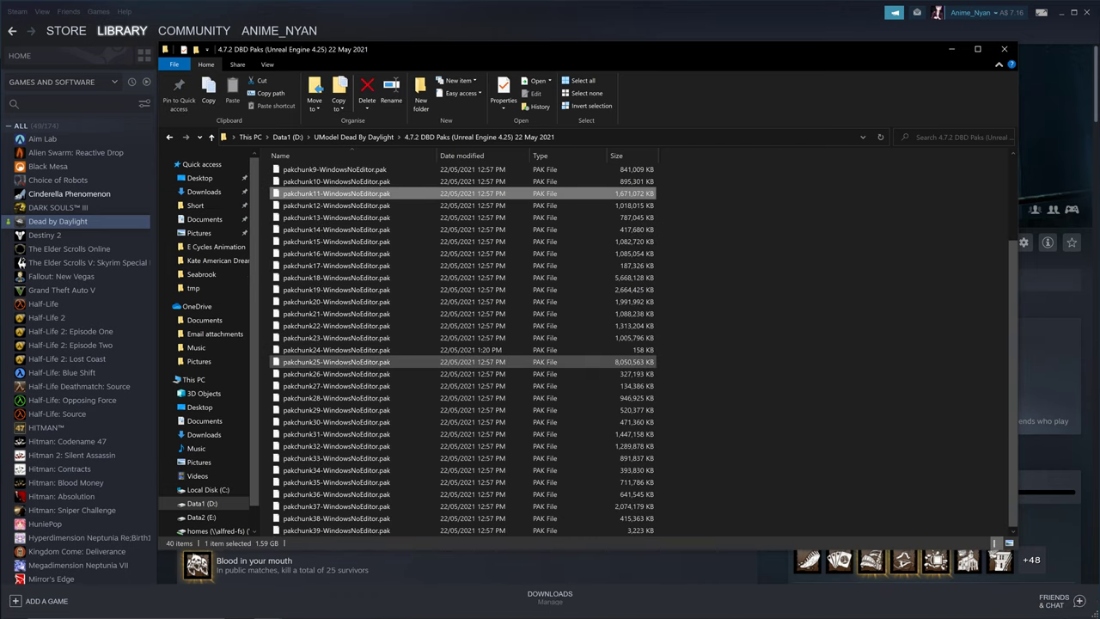
pyautogui.click(353, 136)
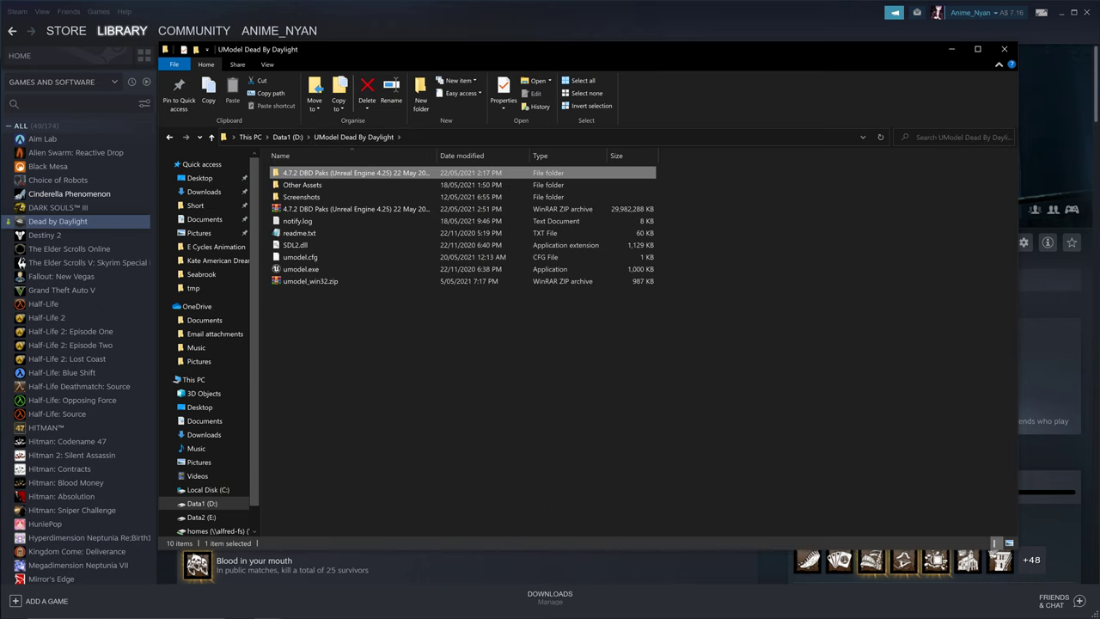
# Widen the Name column to show the full name of the 4.7.2 DBD Paks archive, and check the matching folder's contents.
pyautogui.click(355, 209)
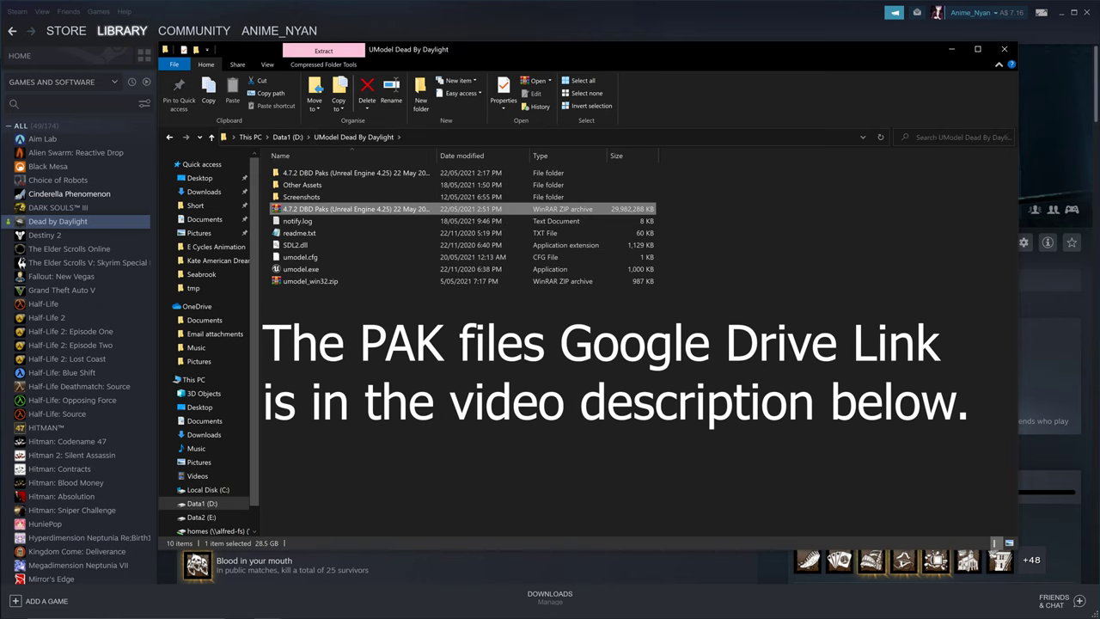
pyautogui.moveTo(436, 155); pyautogui.dragTo(500, 155)
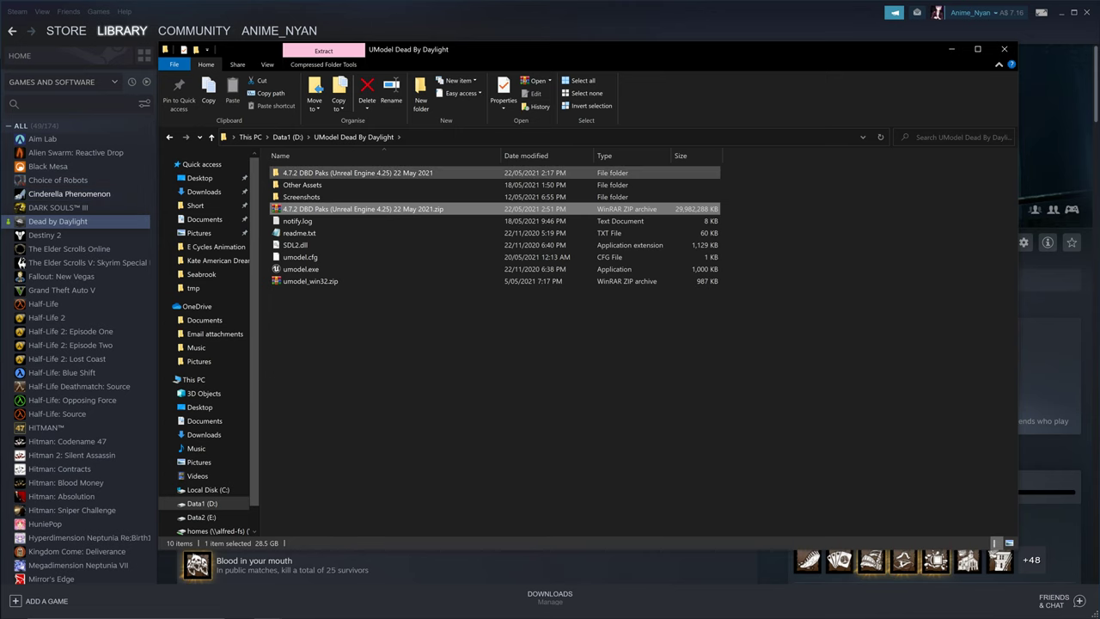
pyautogui.doubleClick(357, 173)
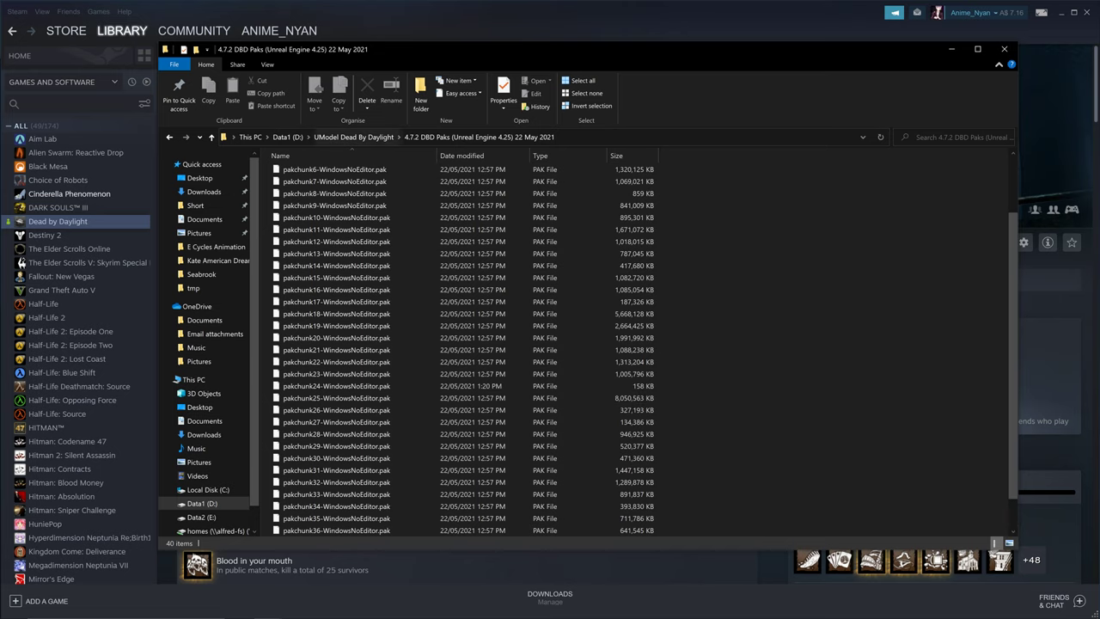
pyautogui.click(353, 137)
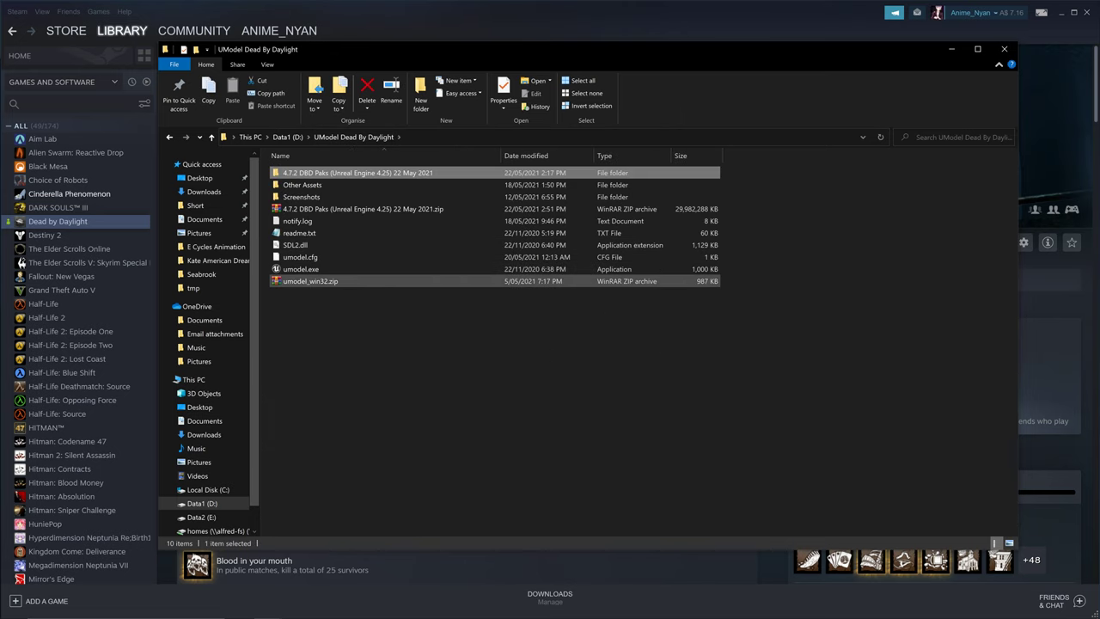
# Point out umodel_win32.zip, and review the pak list in the 4.7.2 DBD Paks folder before returning to the parent folder.
pyautogui.click(344, 269)
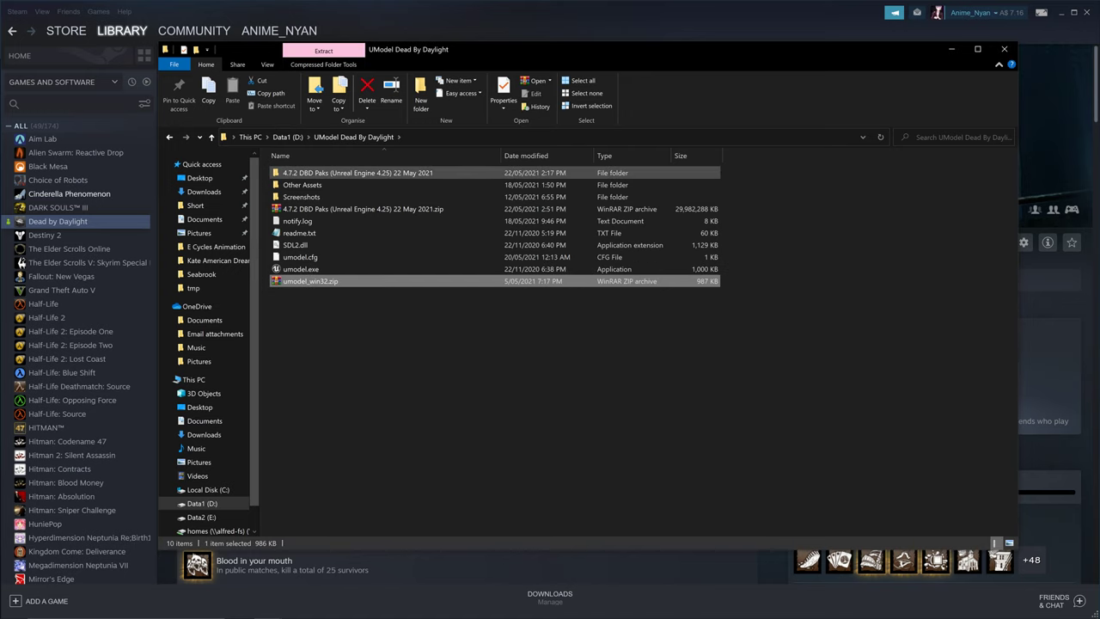
pyautogui.doubleClick(352, 173)
pyautogui.click(353, 137)
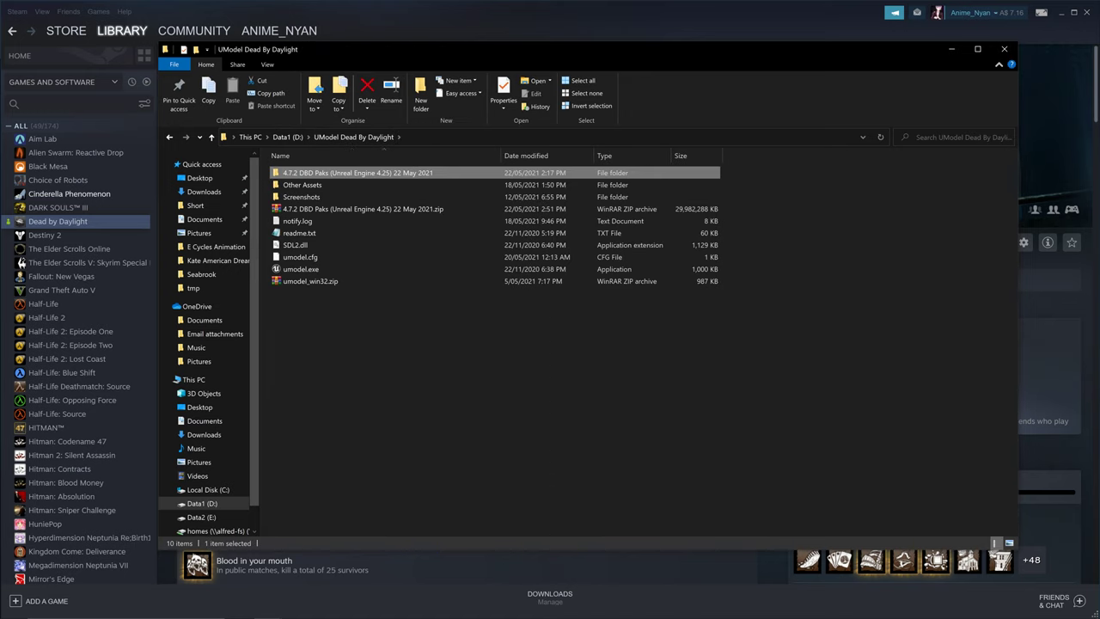
pyautogui.doubleClick(352, 172)
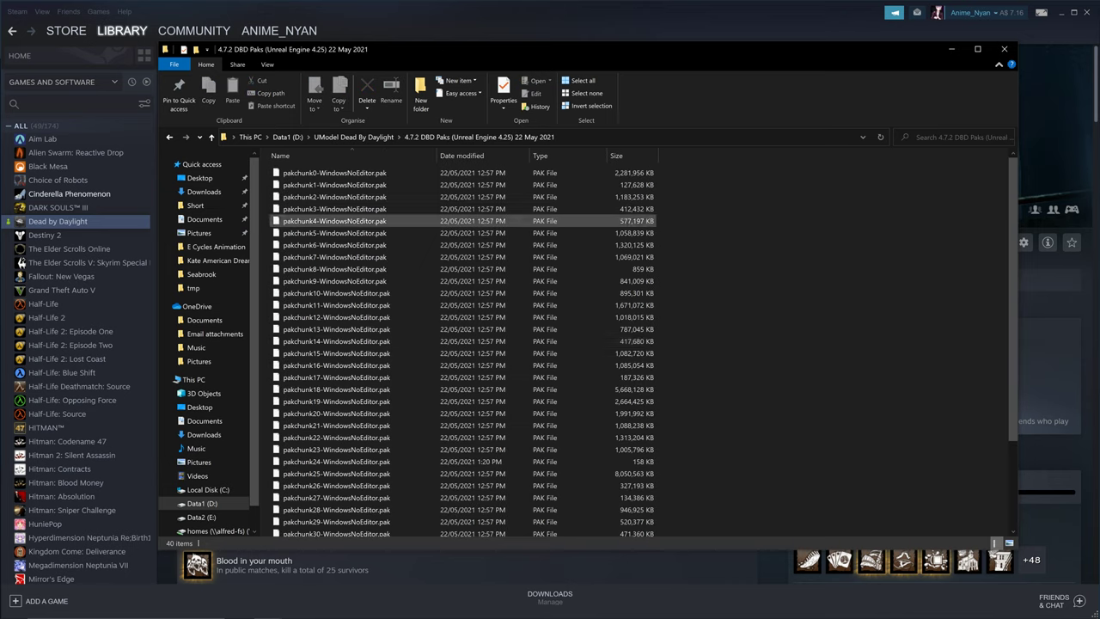
pyautogui.scroll(-1, 344, 404)
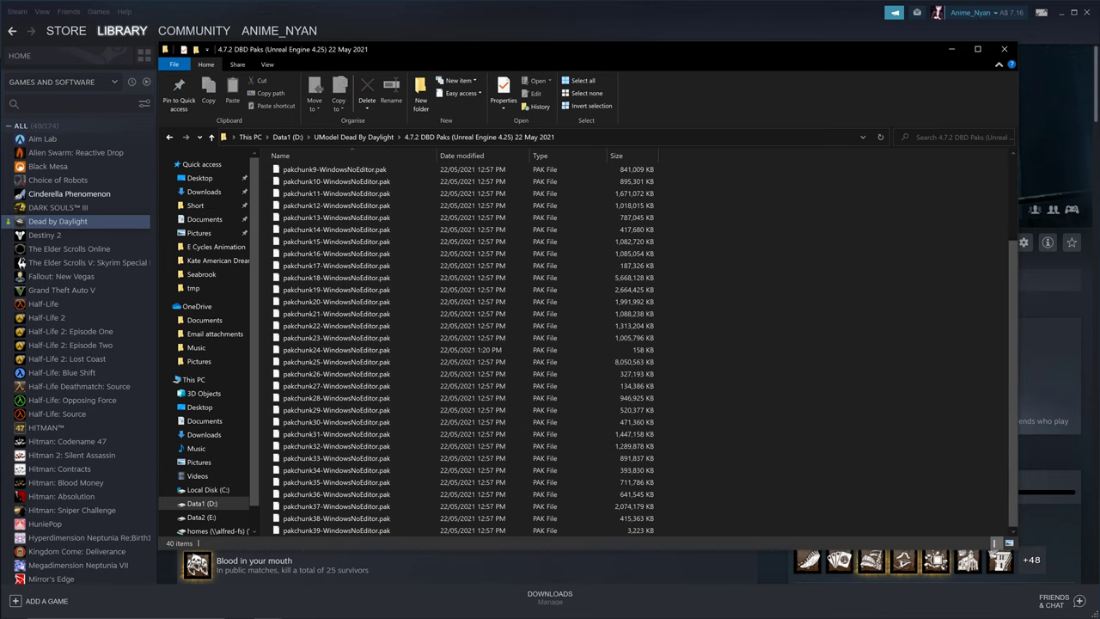
pyautogui.click(378, 137)
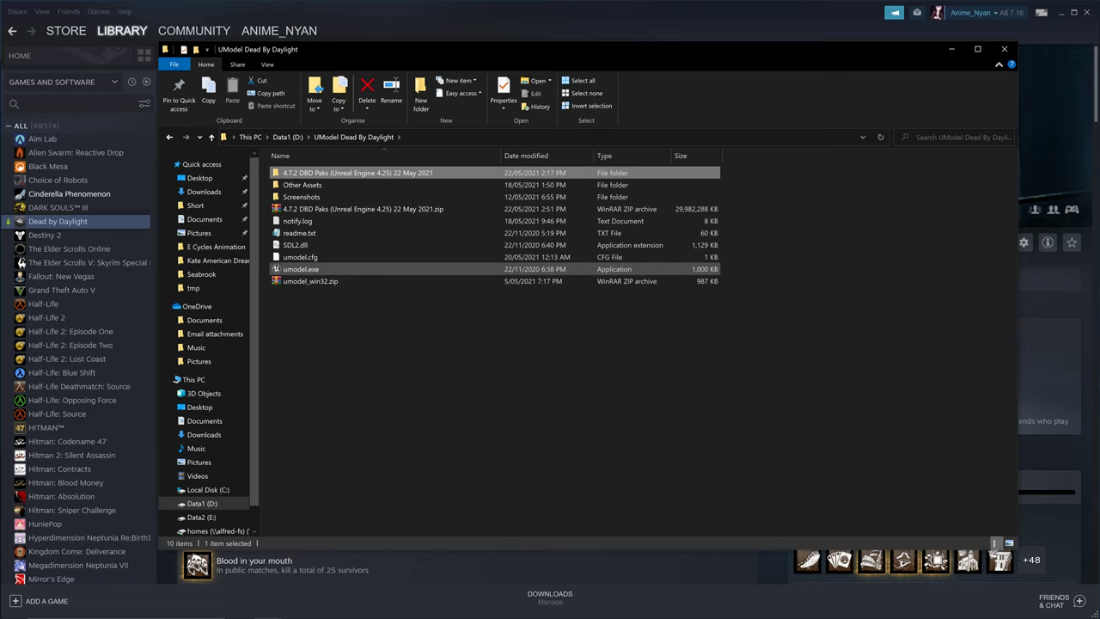
# View the extraction options for umodel_win32.zip without extracting, and highlight the files from readme.txt to umodel.exe.
pyautogui.click(488, 281)
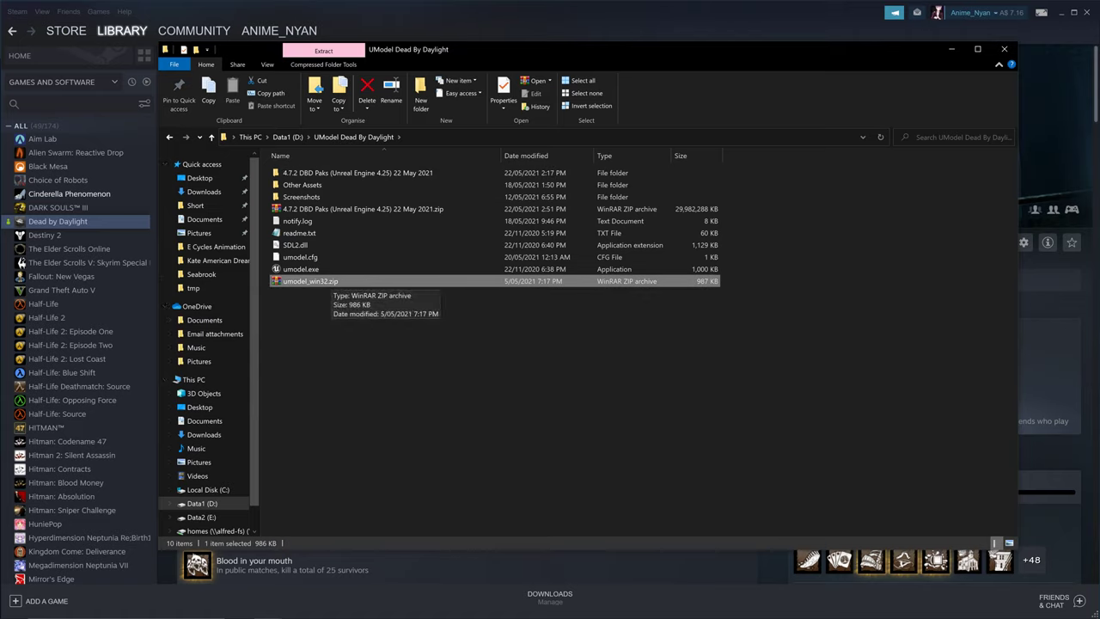
pyautogui.rightClick(353, 284)
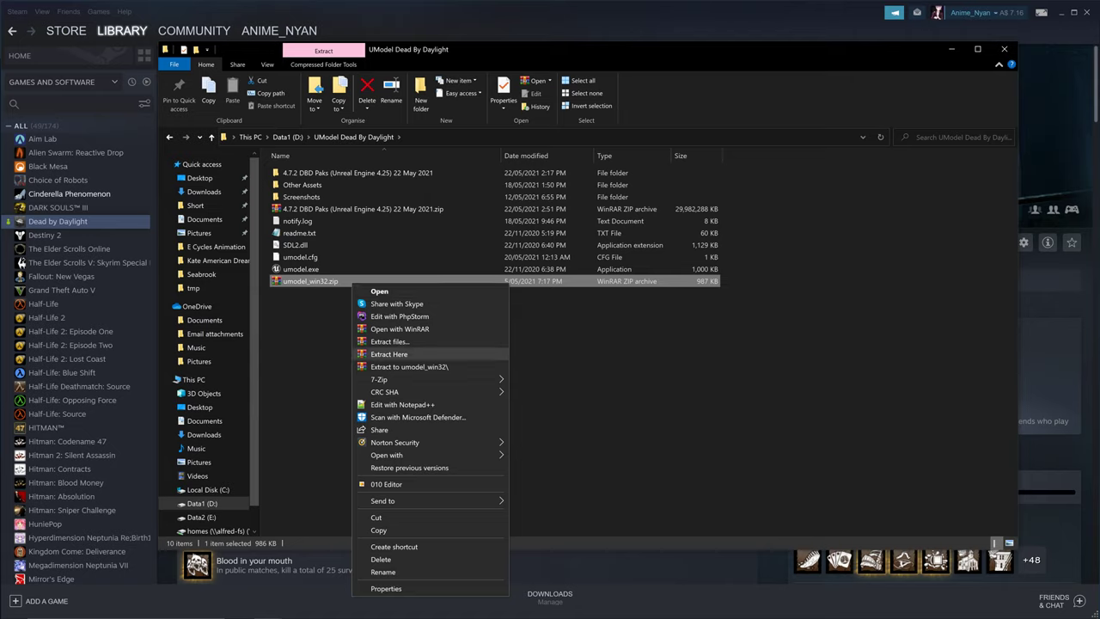
pyautogui.click(331, 347)
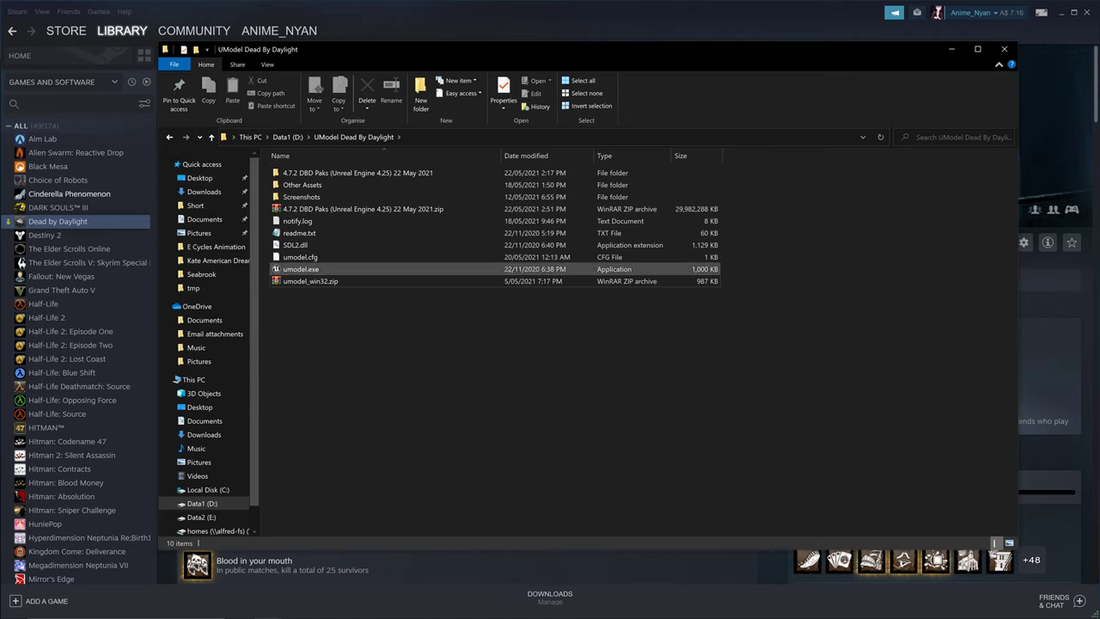
pyautogui.click(303, 269)
pyautogui.keyDown('shift'); pyautogui.click(299, 233); pyautogui.keyUp('shift')
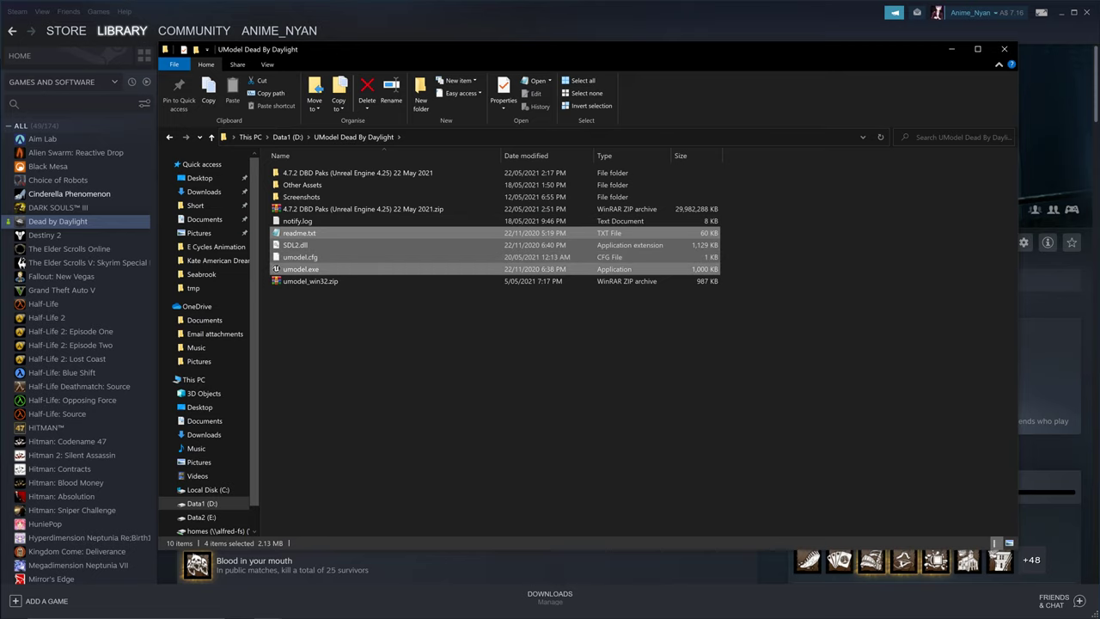
pyautogui.click(301, 269)
pyautogui.press('Return')
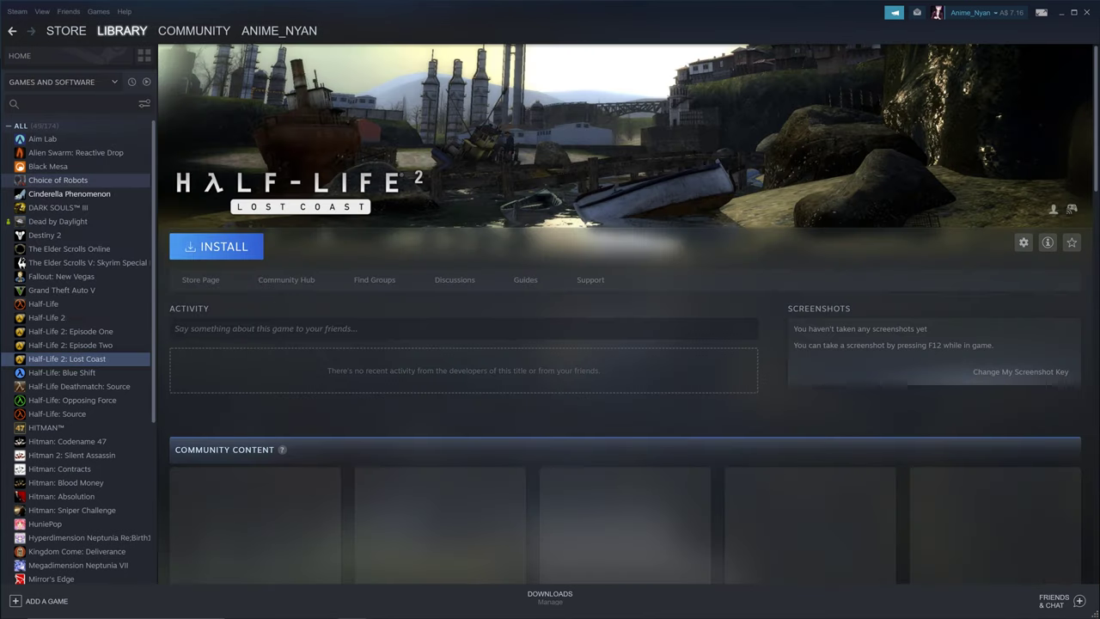
# Browse the local files of Cinderella Phenomenon from the Steam library.
pyautogui.click(69, 194)
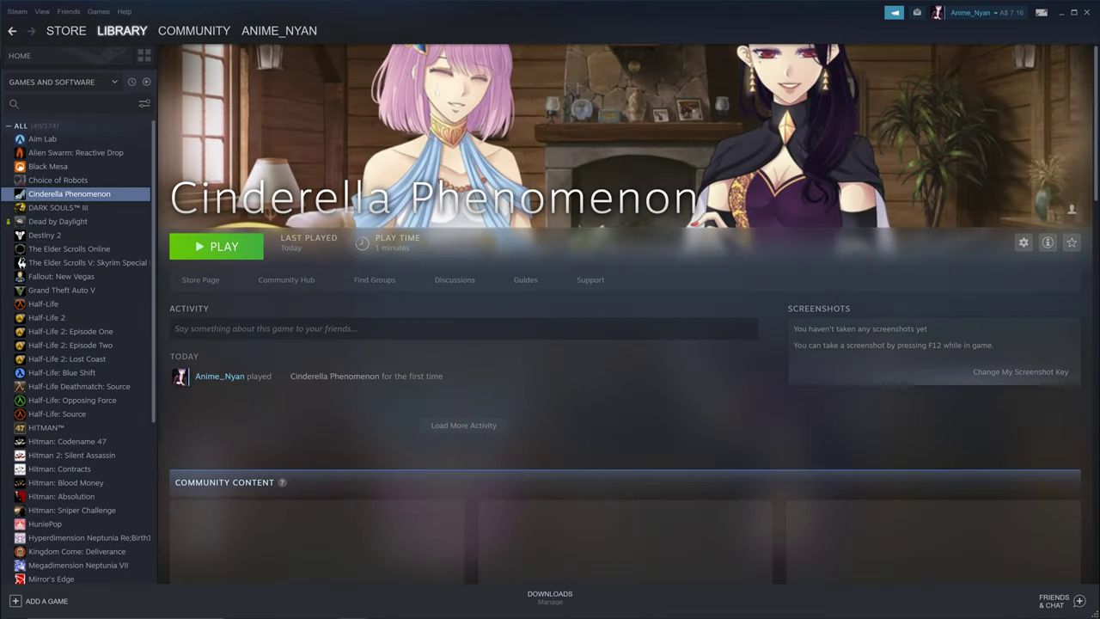
pyautogui.click(1022, 242)
pyautogui.moveTo(1044, 291)
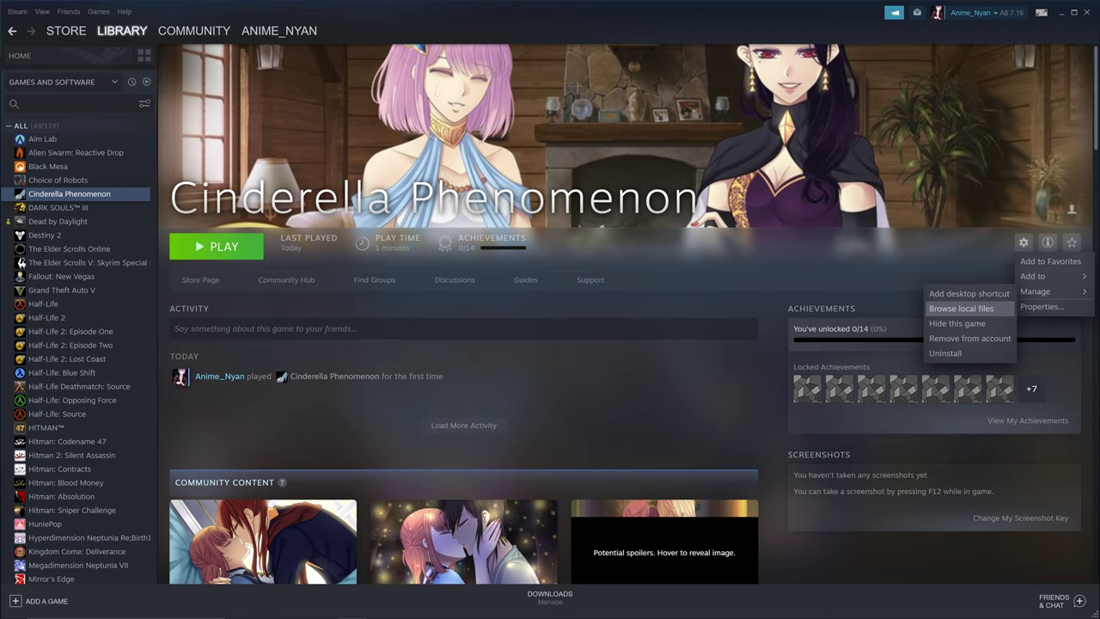
pyautogui.click(961, 308)
# Open the cache subfolder of the game folder and display its full path.
pyautogui.doubleClick(273, 250)
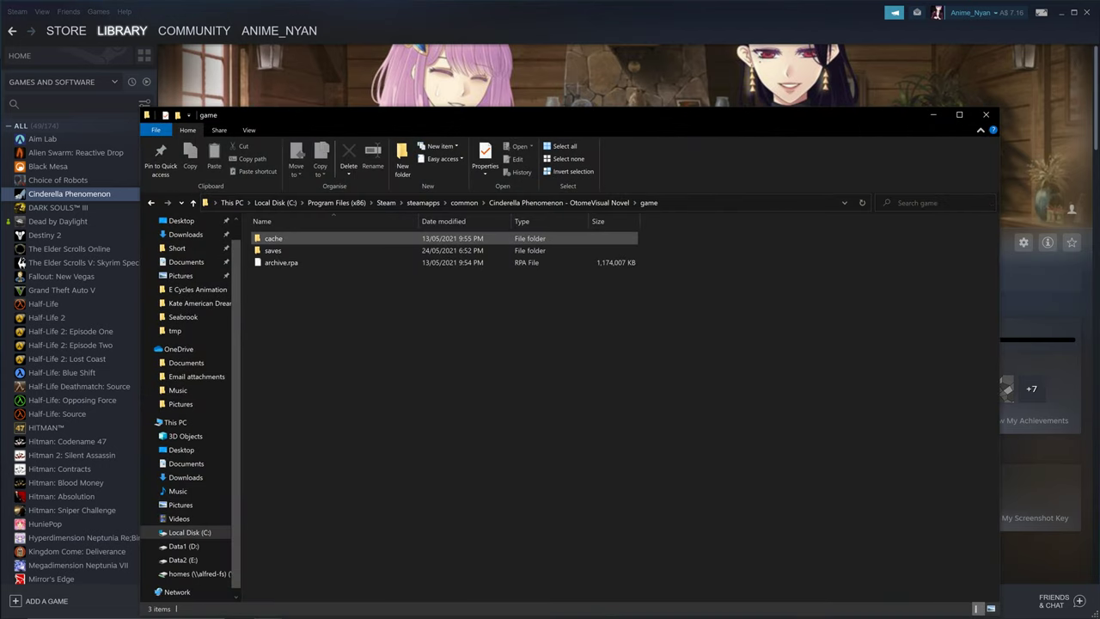
pyautogui.doubleClick(273, 238)
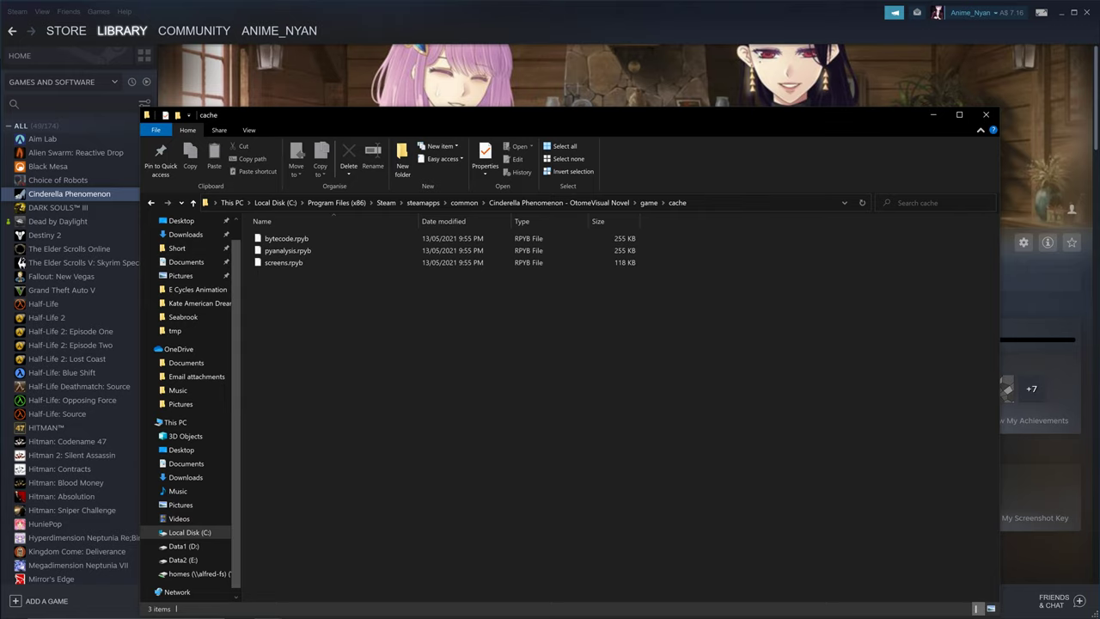
pyautogui.click(756, 202)
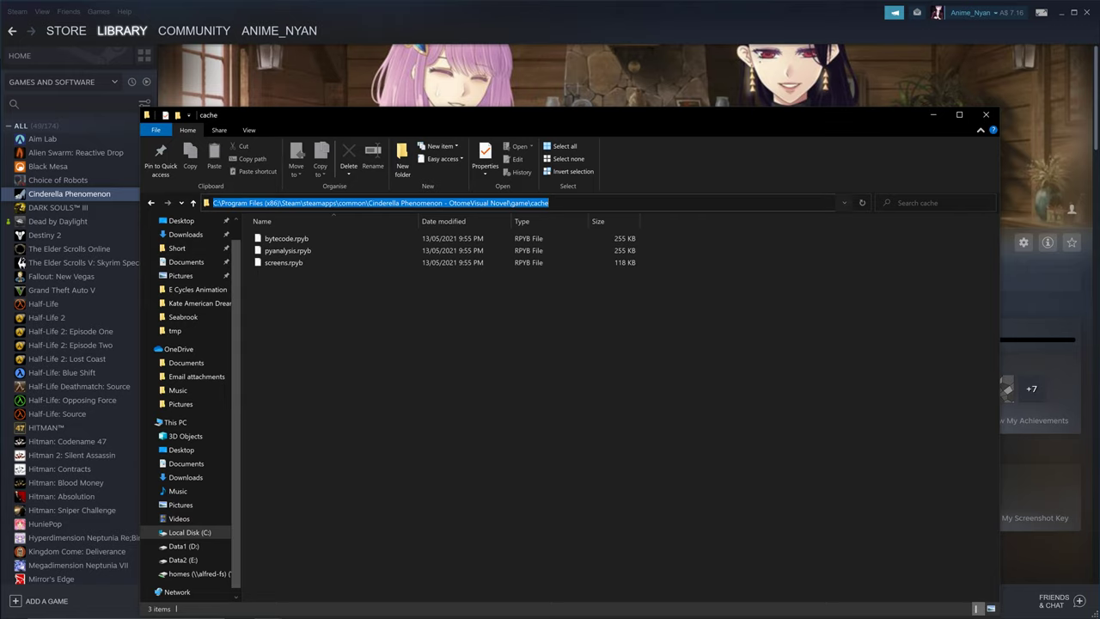
pyautogui.click(516, 353)
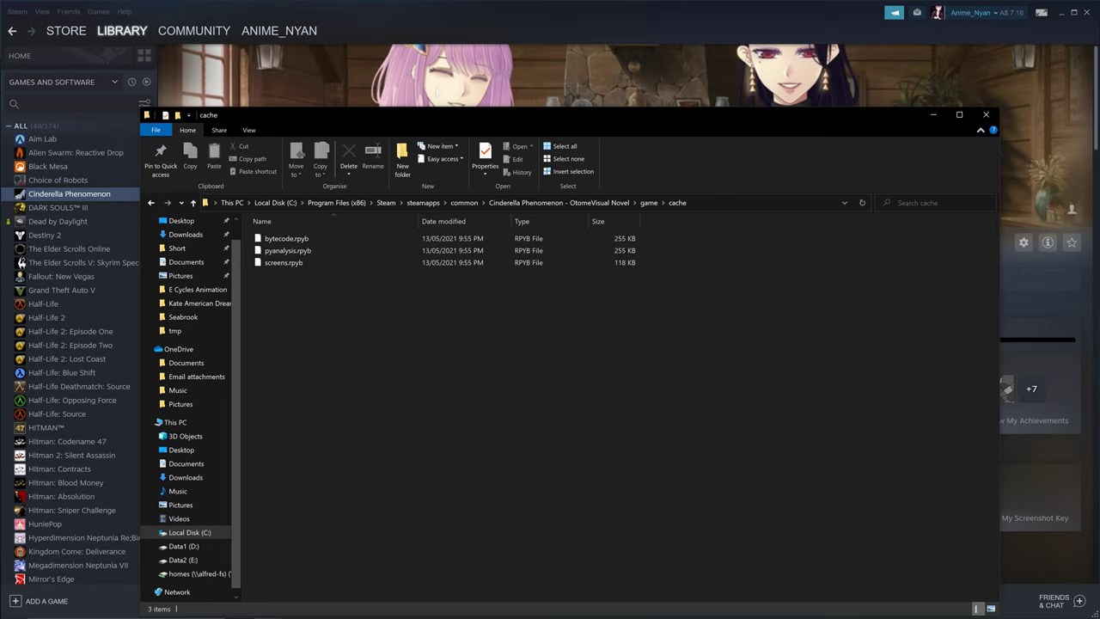
# Copy the full path of the Cinderella Phenomenon game's cache folder.
pyautogui.hotkey('alt', 'd')
pyautogui.press('Escape')
pyautogui.hotkey('alt', 'd')
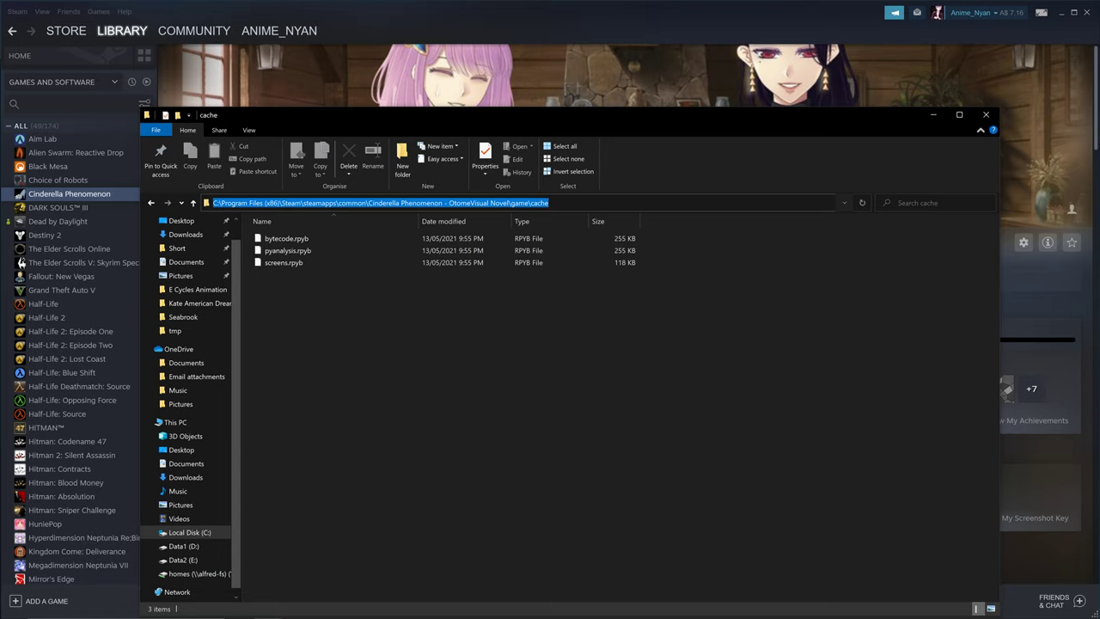
pyautogui.press('End')
pyautogui.hotkey('ctrl', 'shift', 'Left')
pyautogui.hotkey('shift', 'Home')
pyautogui.hotkey('ctrl', 'c')
# Close the already open package chooser of UModel and bring up the UE Viewer Startup Options window.
pyautogui.click(379, 607)
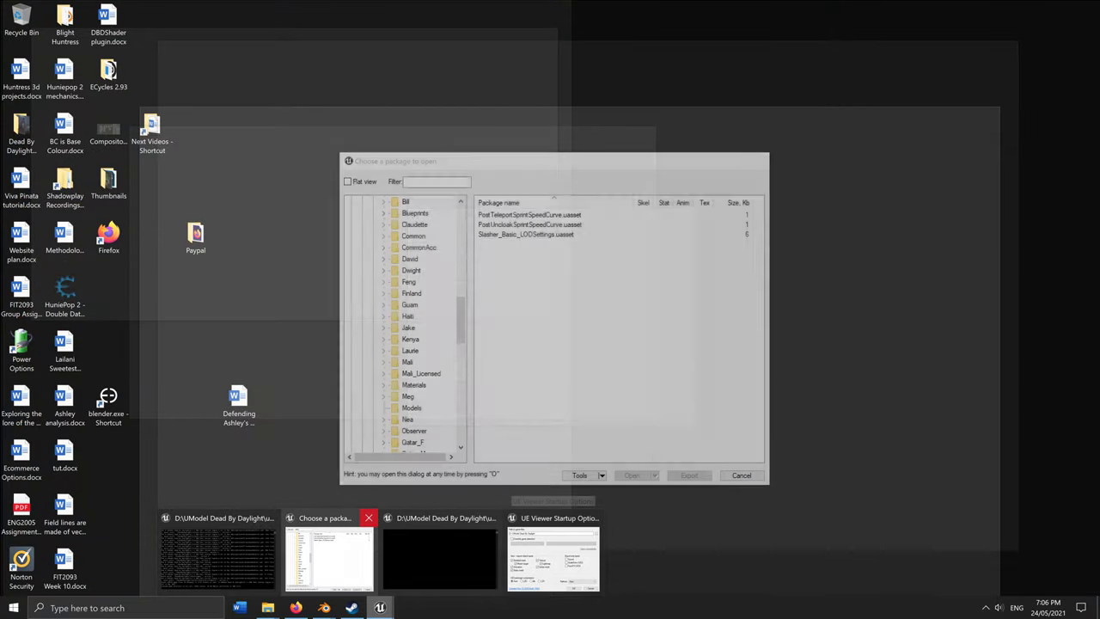
pyautogui.click(368, 518)
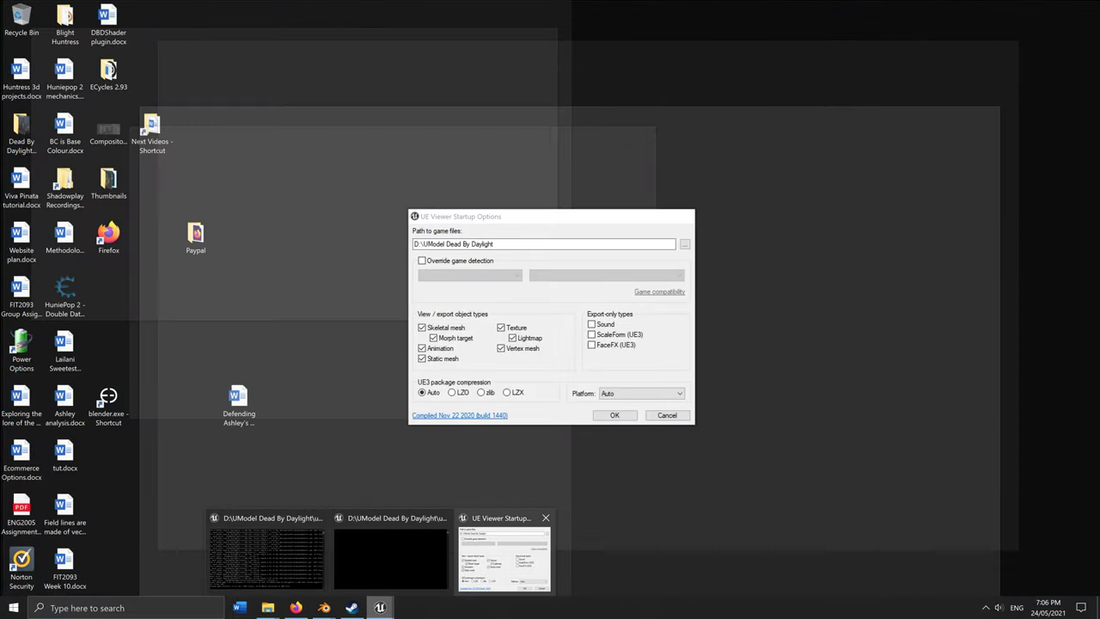
pyautogui.click(503, 554)
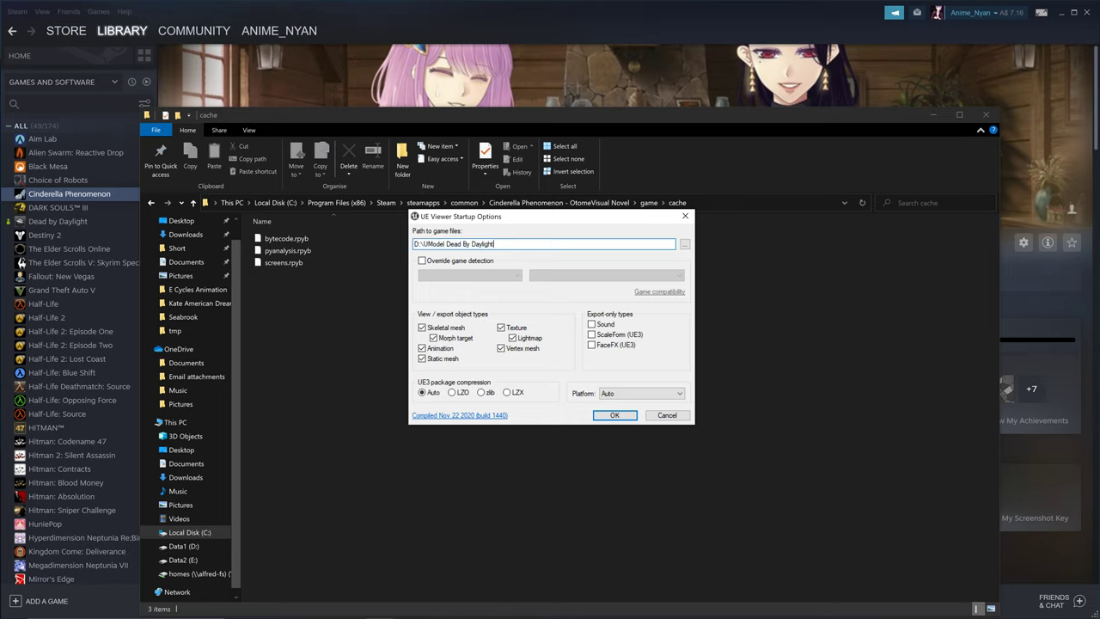
# Paste the copied cache folder path as the path to game files, highlight it, and clear the path again.
pyautogui.hotkey('ctrl', 'a')
pyautogui.hotkey('ctrl', 'v')
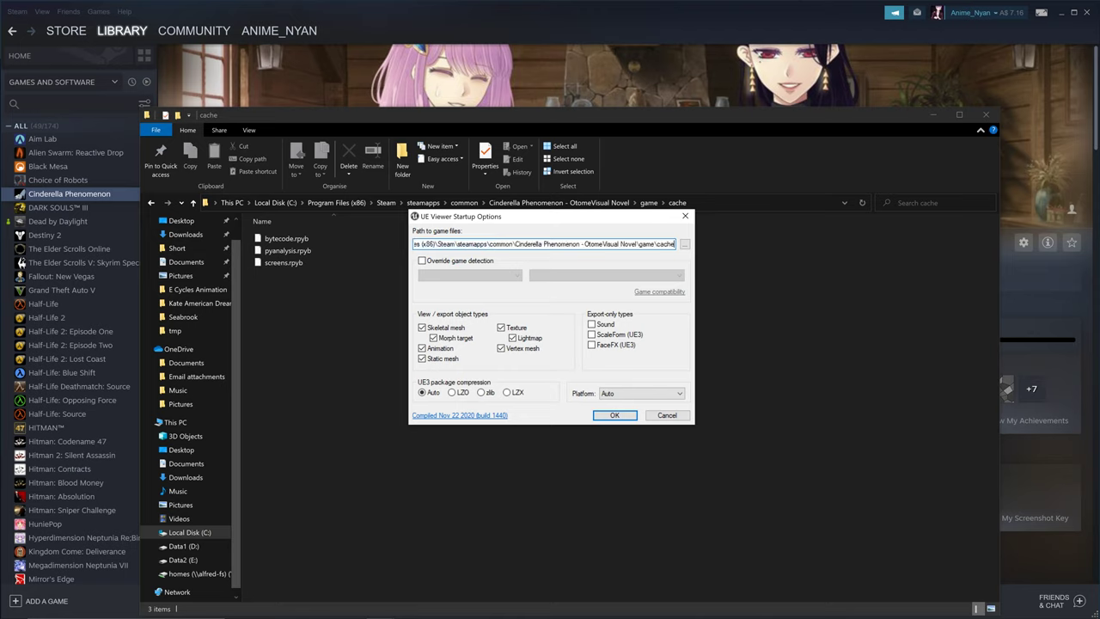
pyautogui.moveTo(531, 244); pyautogui.dragTo(407, 244)
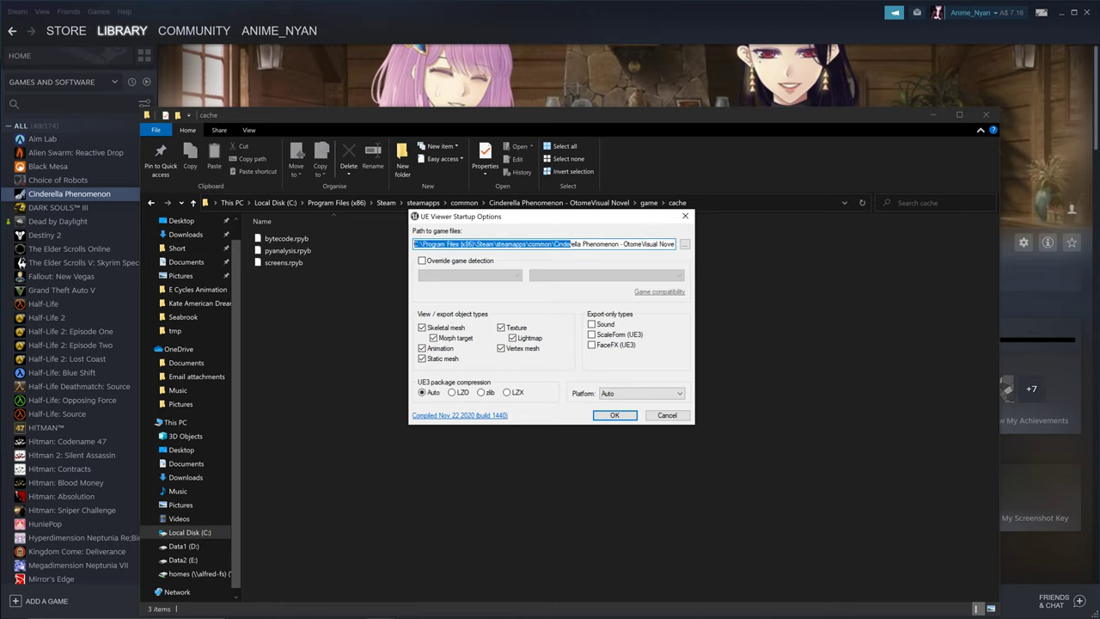
pyautogui.click(663, 244)
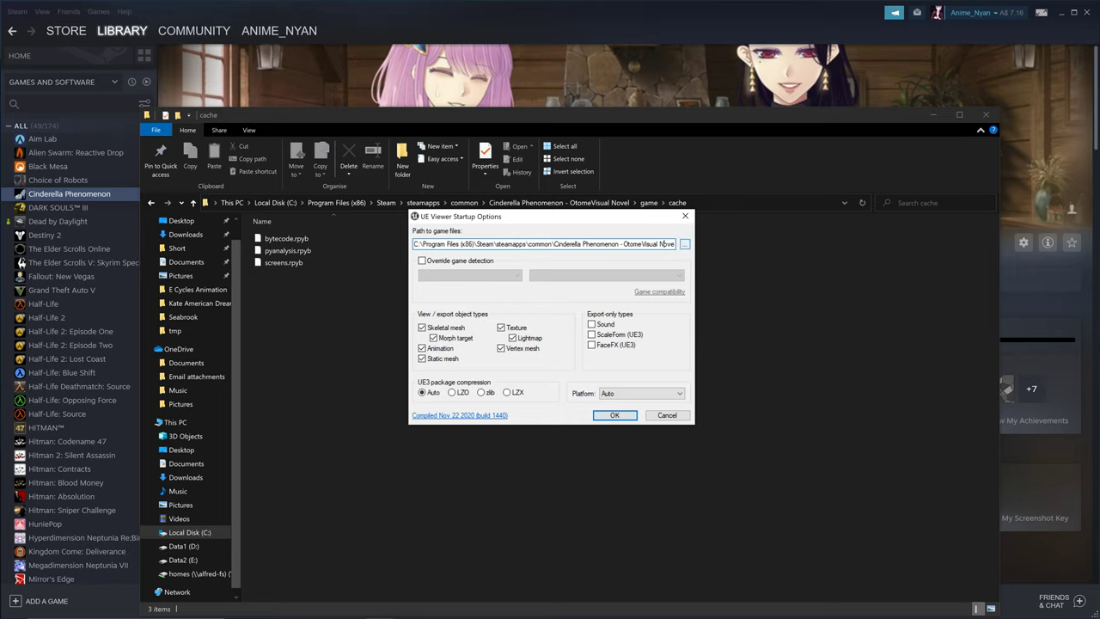
pyautogui.hotkey('ctrl', 'a')
pyautogui.press('BackSpace')
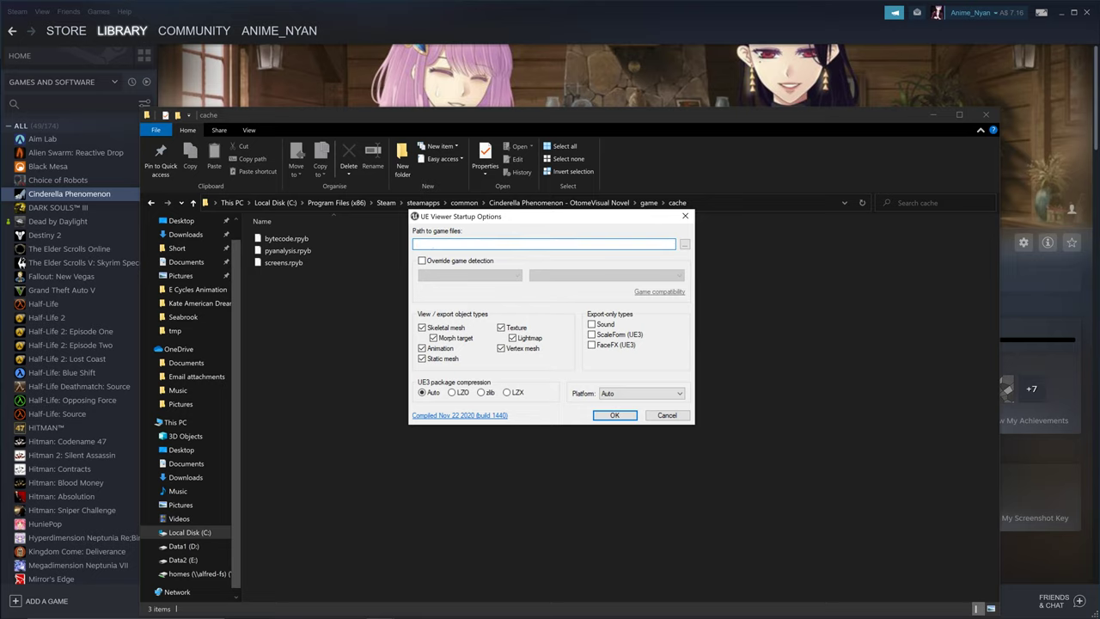
# Set the path to game files to the folder 4.7.2 DBD Paks (Unreal Engine 4.25) 22 May 2021 inside UModel Dead By Daylight.
pyautogui.click(684, 244)
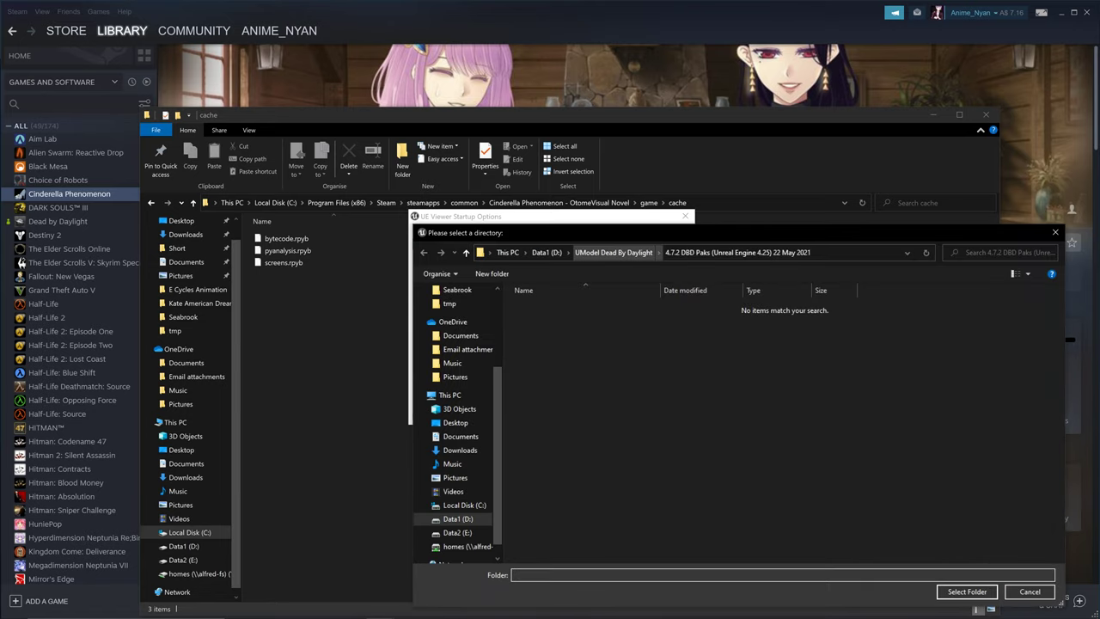
pyautogui.click(614, 253)
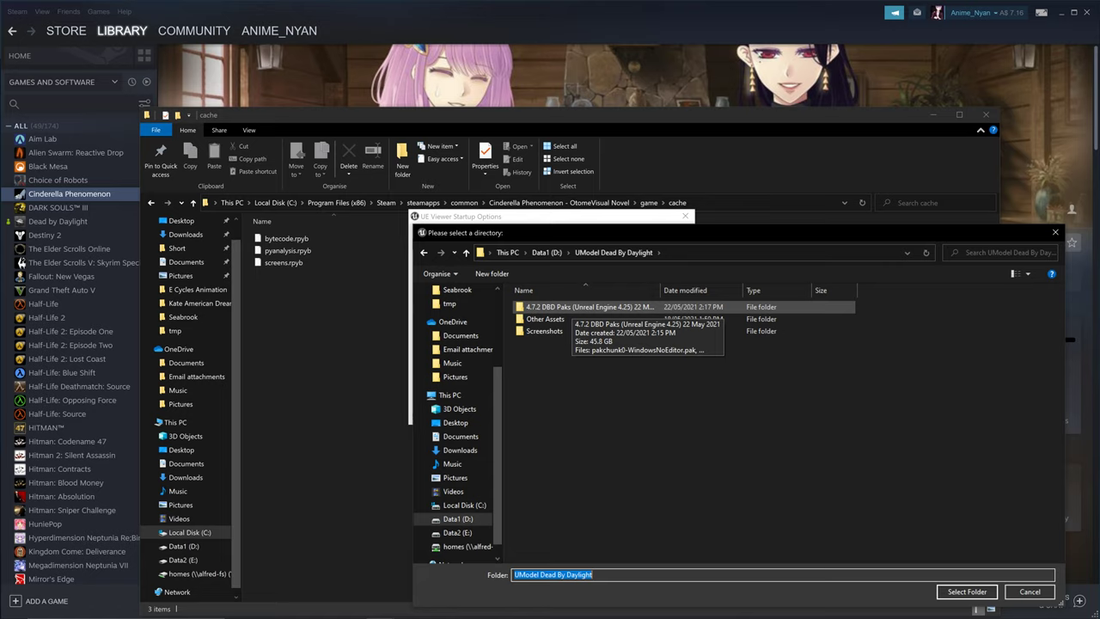
pyautogui.doubleClick(584, 307)
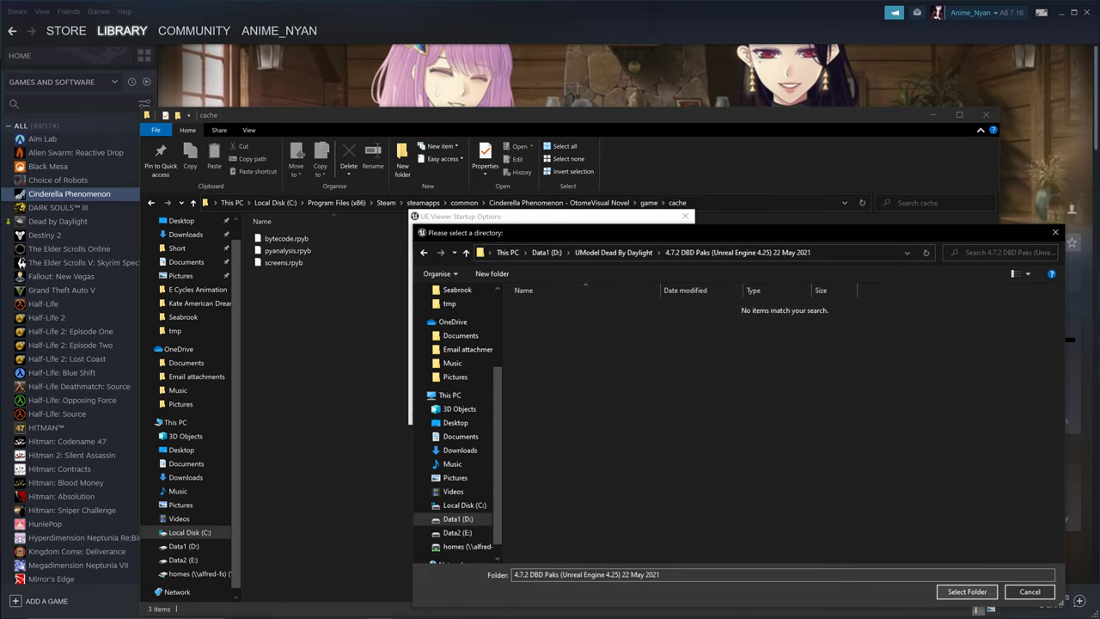
pyautogui.click(966, 591)
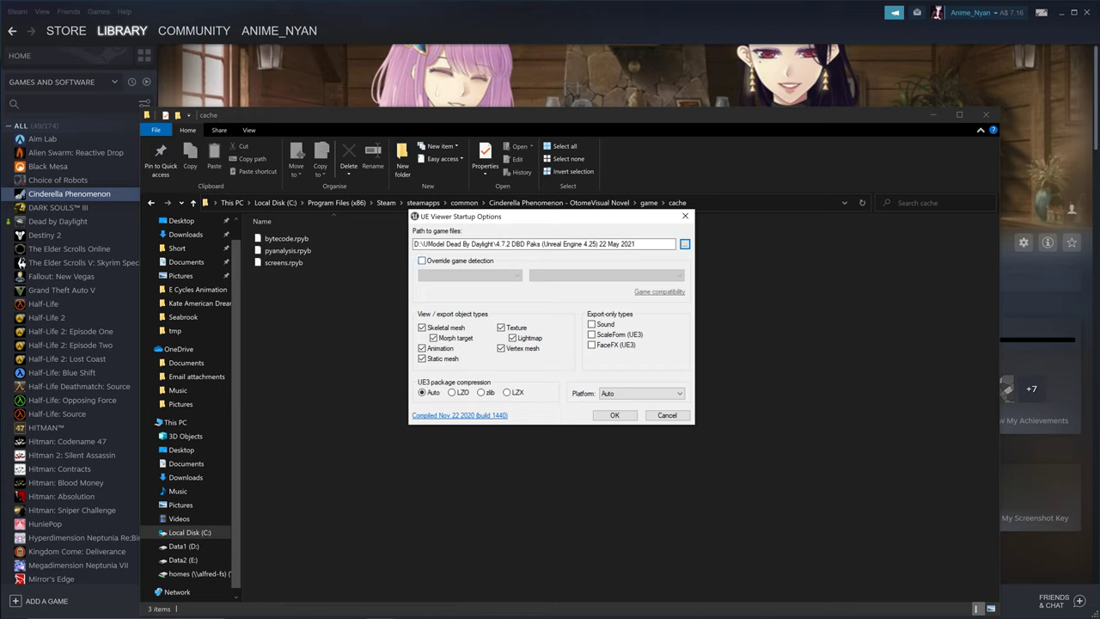
# Override the game detection with Unreal engine 4, version Unreal engine 4.25, and load the game packages.
pyautogui.click(422, 260)
pyautogui.click(470, 275)
pyautogui.click(471, 275)
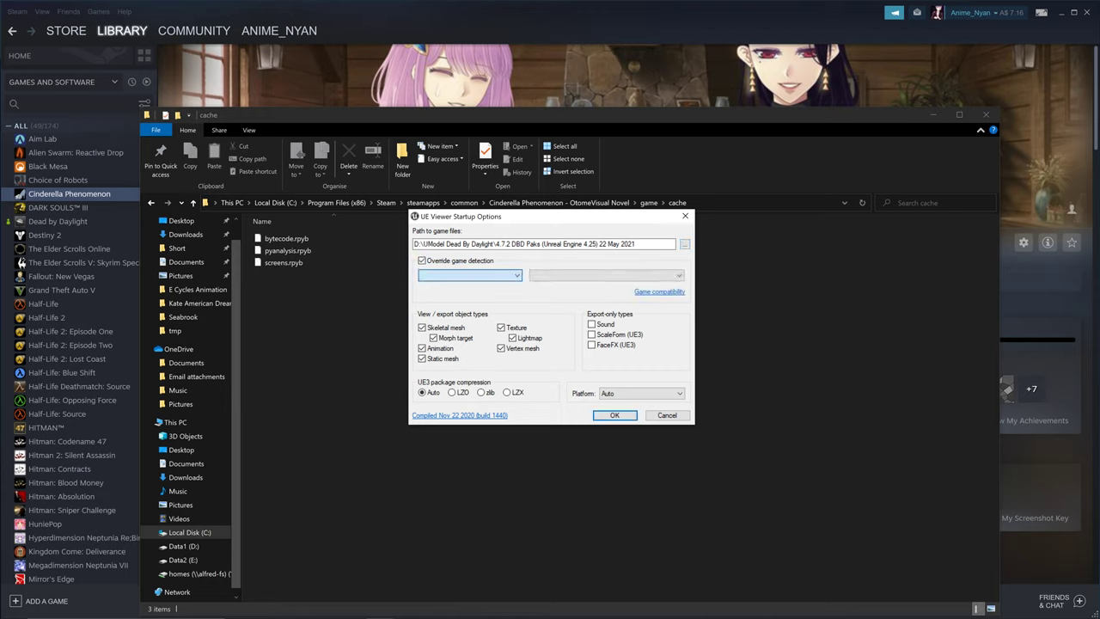
pyautogui.click(605, 275)
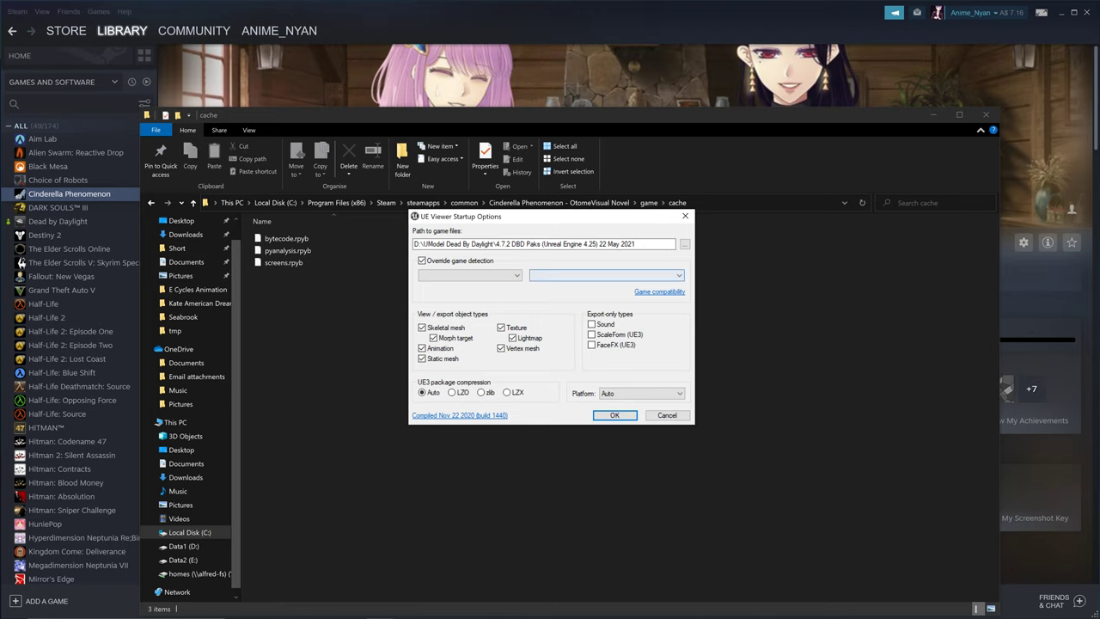
pyautogui.click(469, 275)
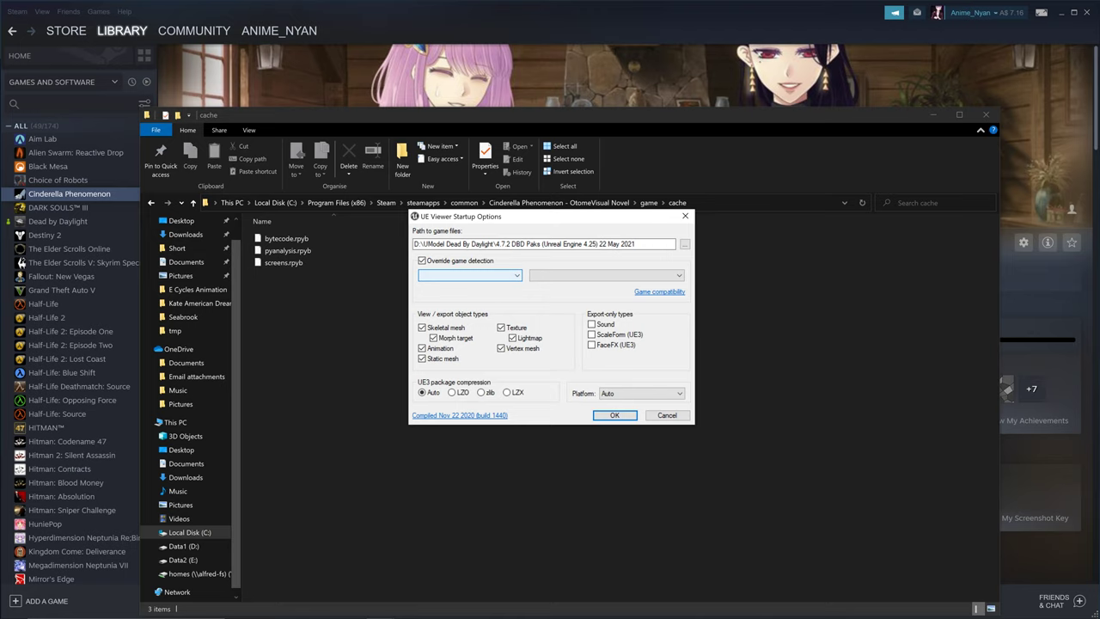
pyautogui.click(469, 275)
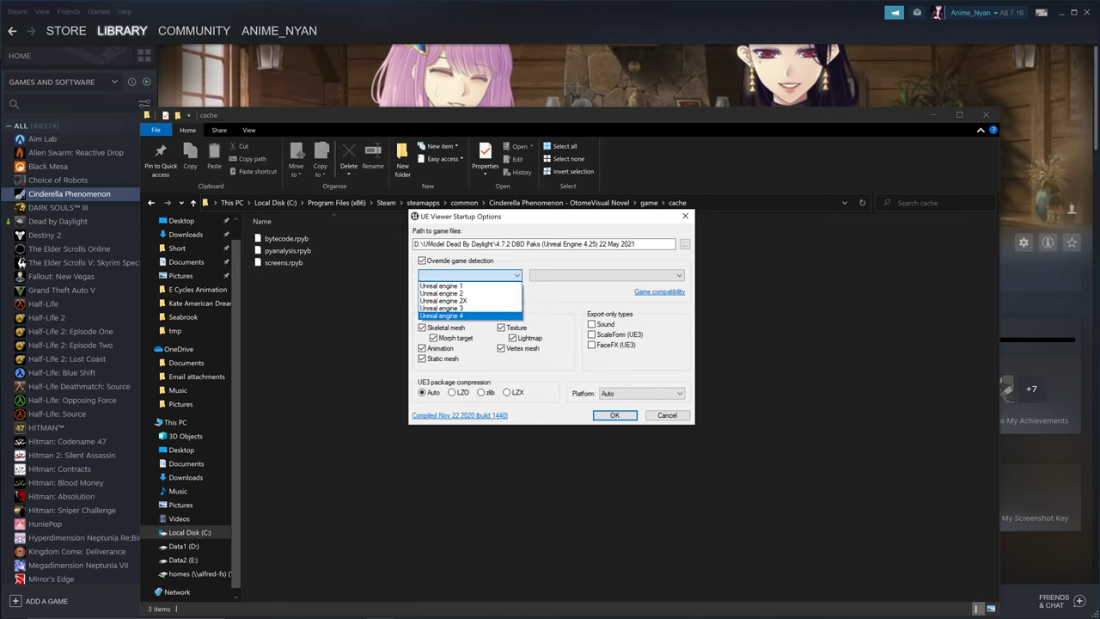
pyautogui.press('Return')
pyautogui.press('Tab')
pyautogui.hotkey('alt', 'Down')
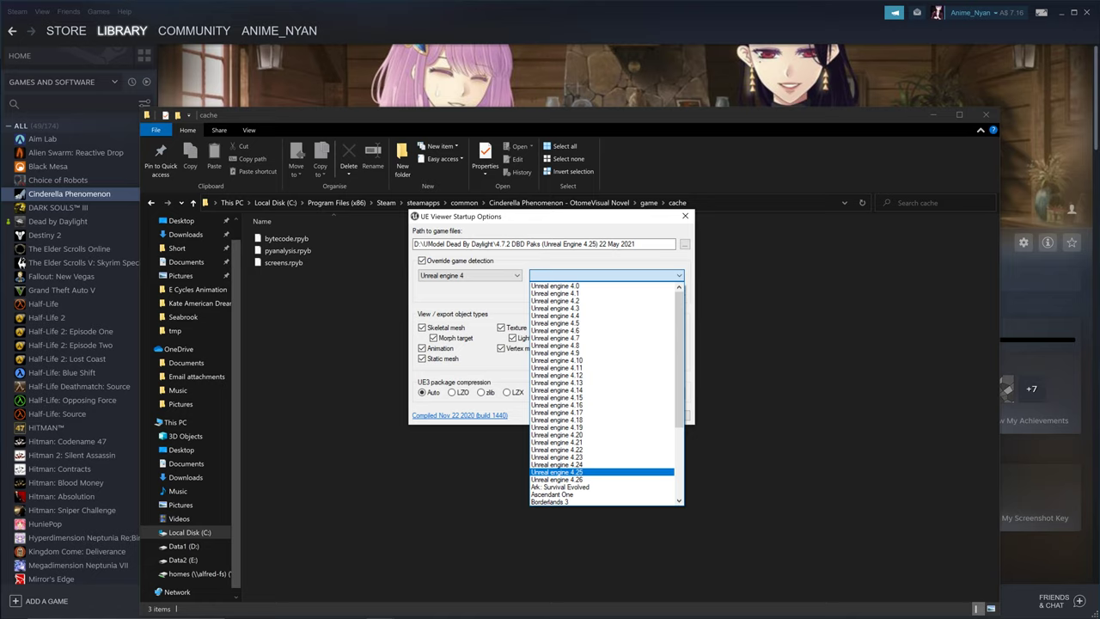
pyautogui.press('Return')
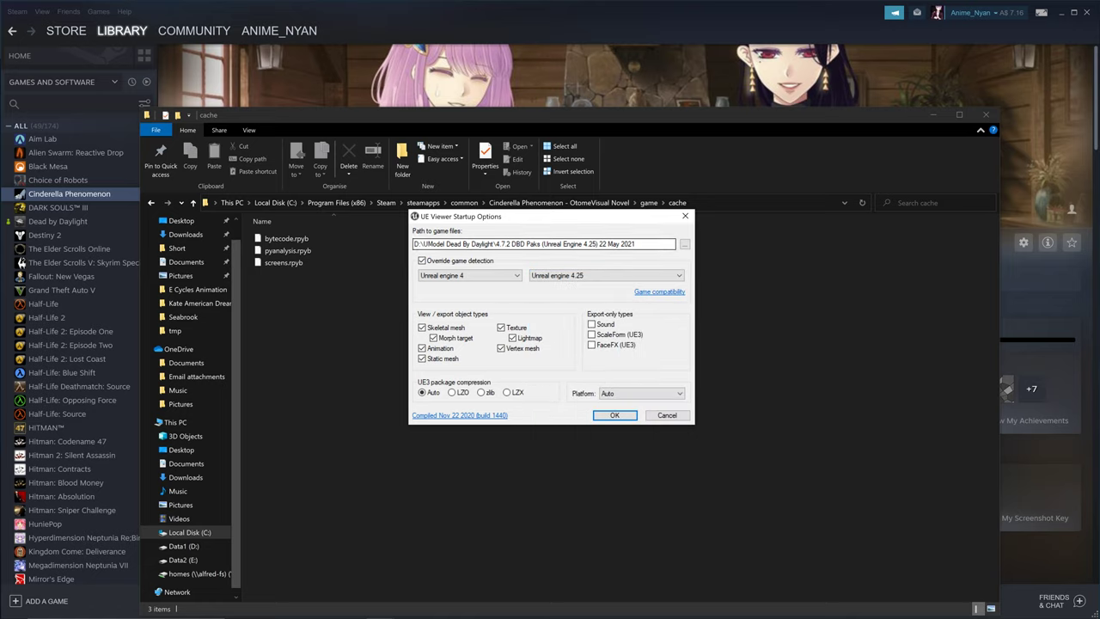
pyautogui.press('Tab')
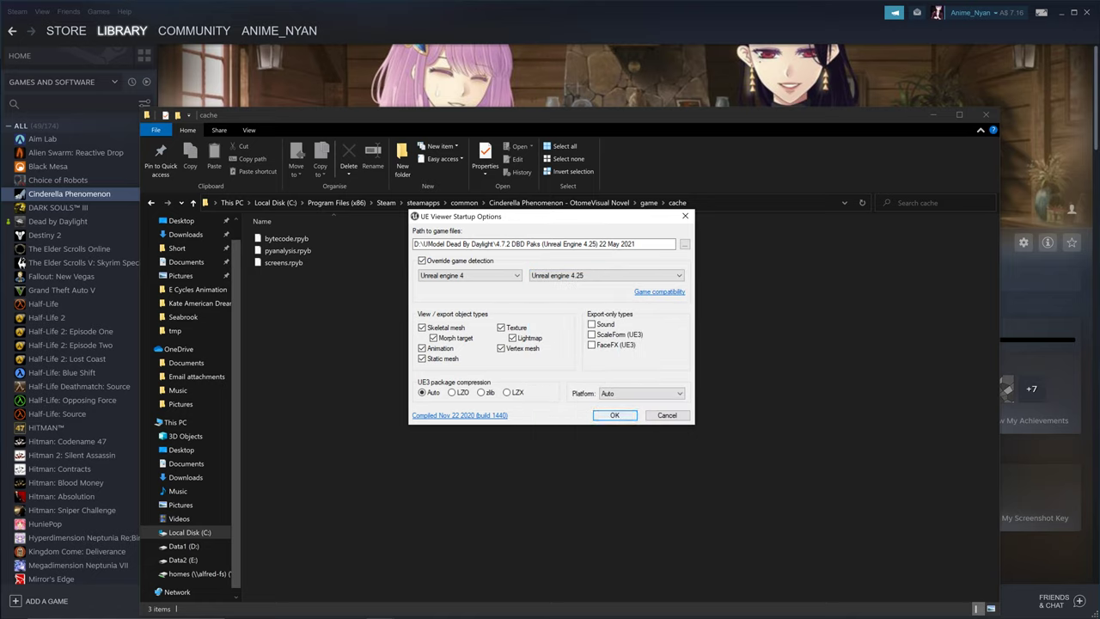
pyautogui.press('Return')
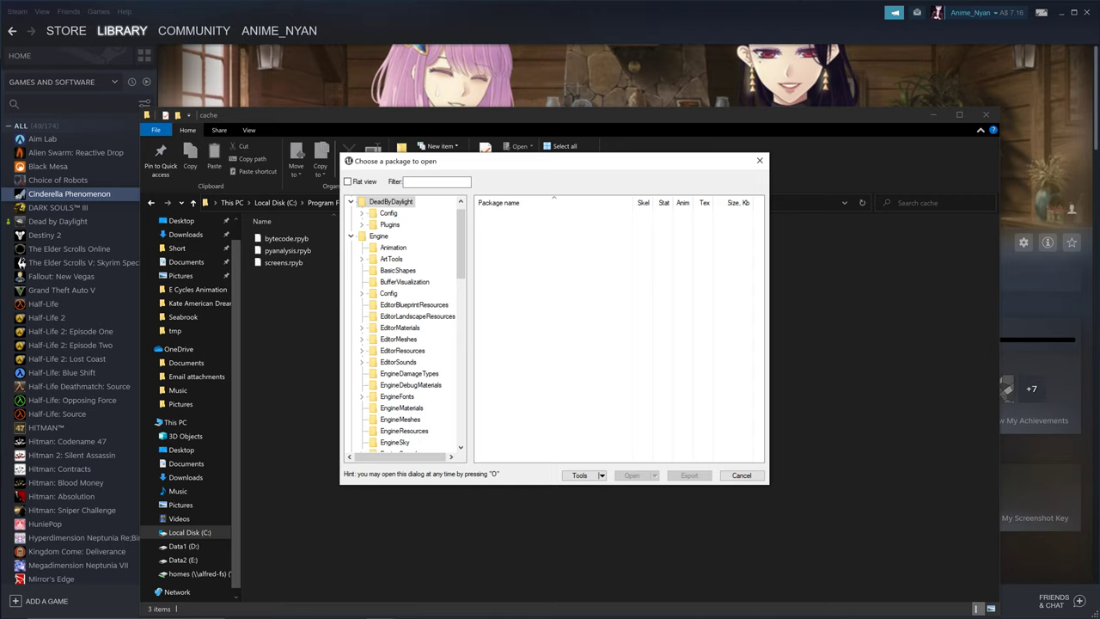
# Expand the Characters folder under Game in the package tree, and list the packages of Campers and of Slashers.
pyautogui.scroll(-6, 405, 327)
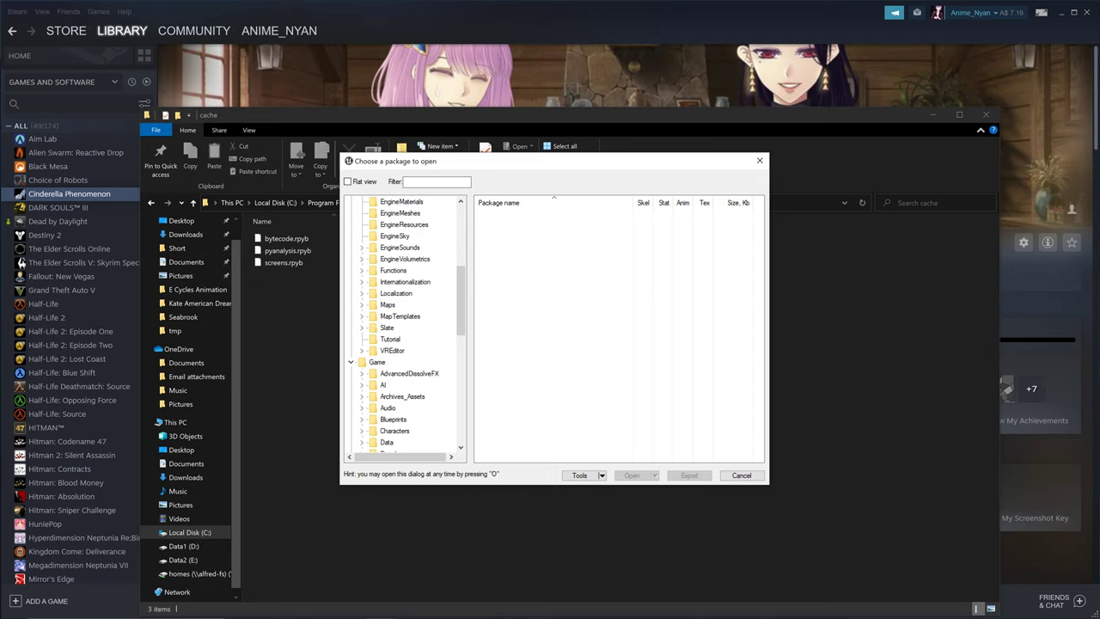
pyautogui.scroll(-1, 405, 322)
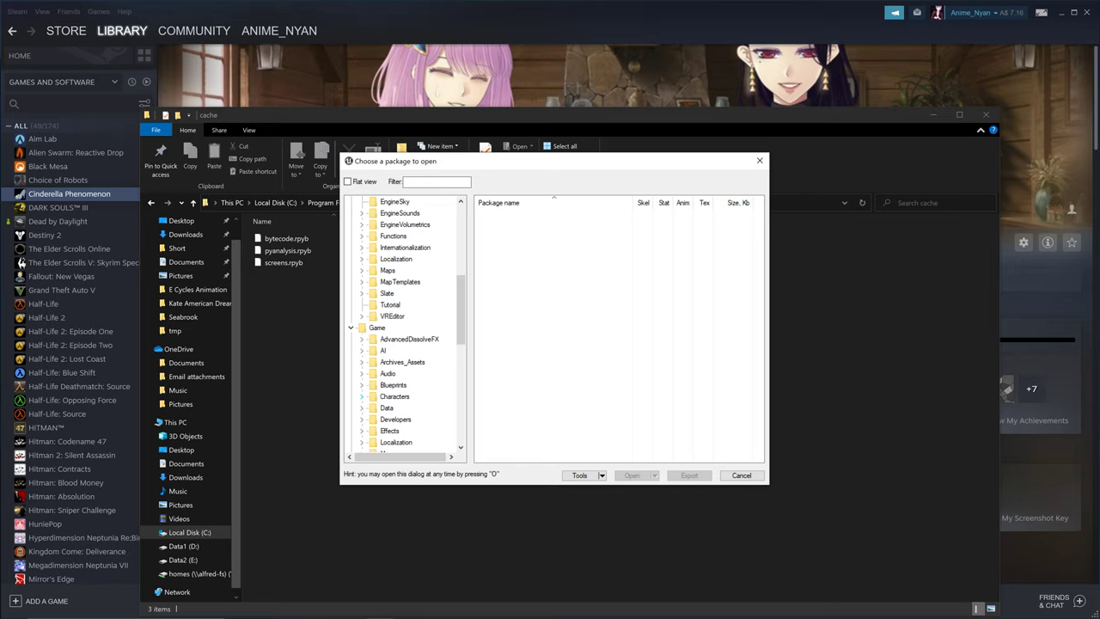
pyautogui.click(362, 396)
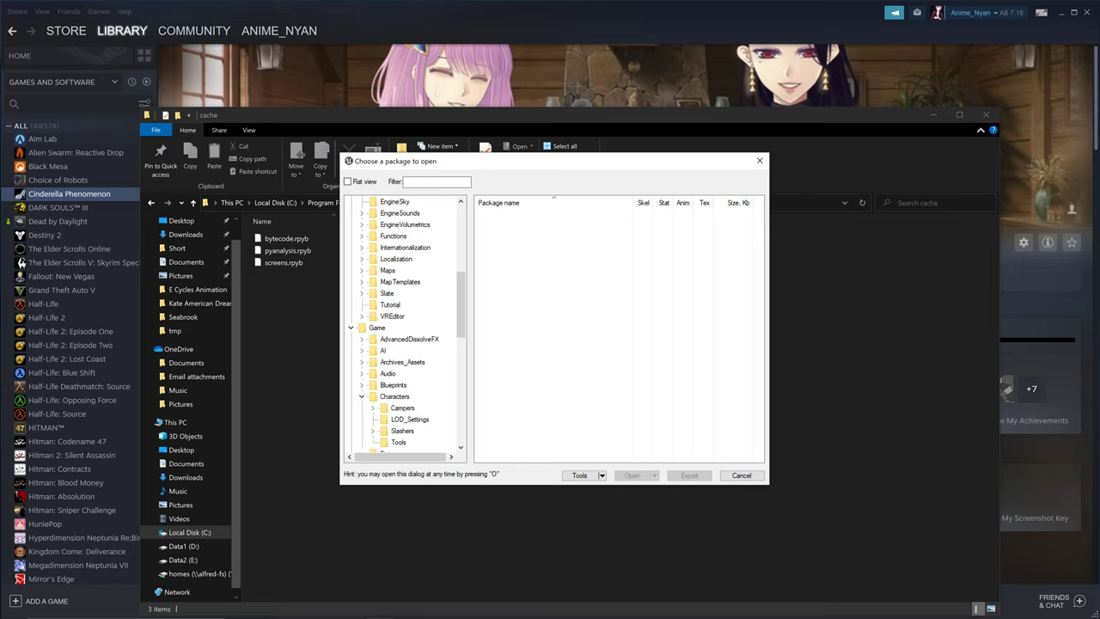
pyautogui.scroll(-1, 405, 322)
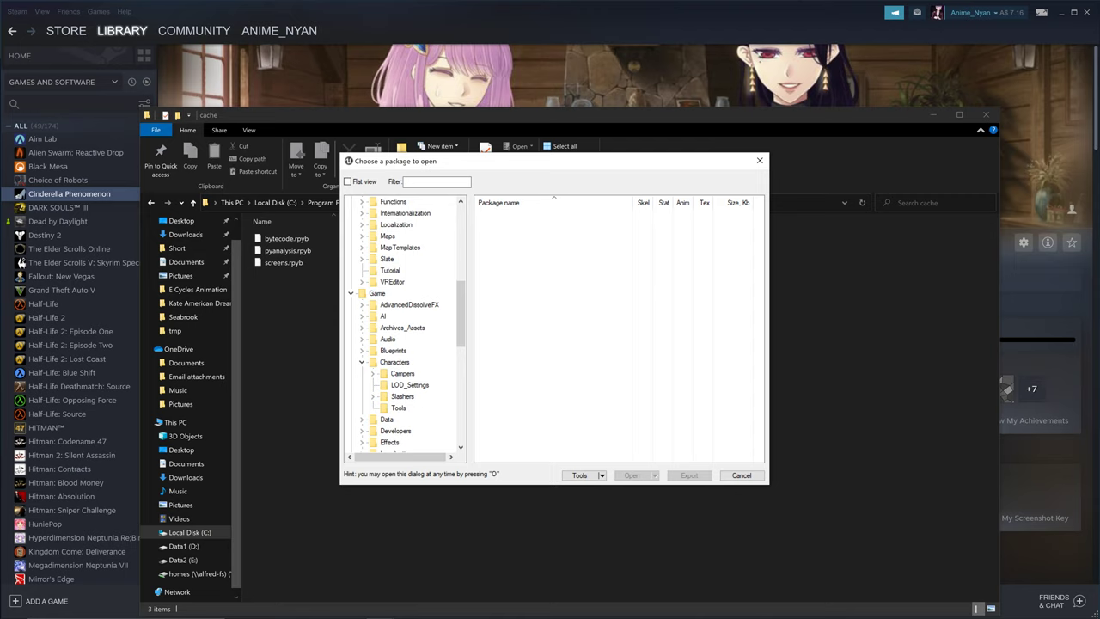
pyautogui.click(402, 374)
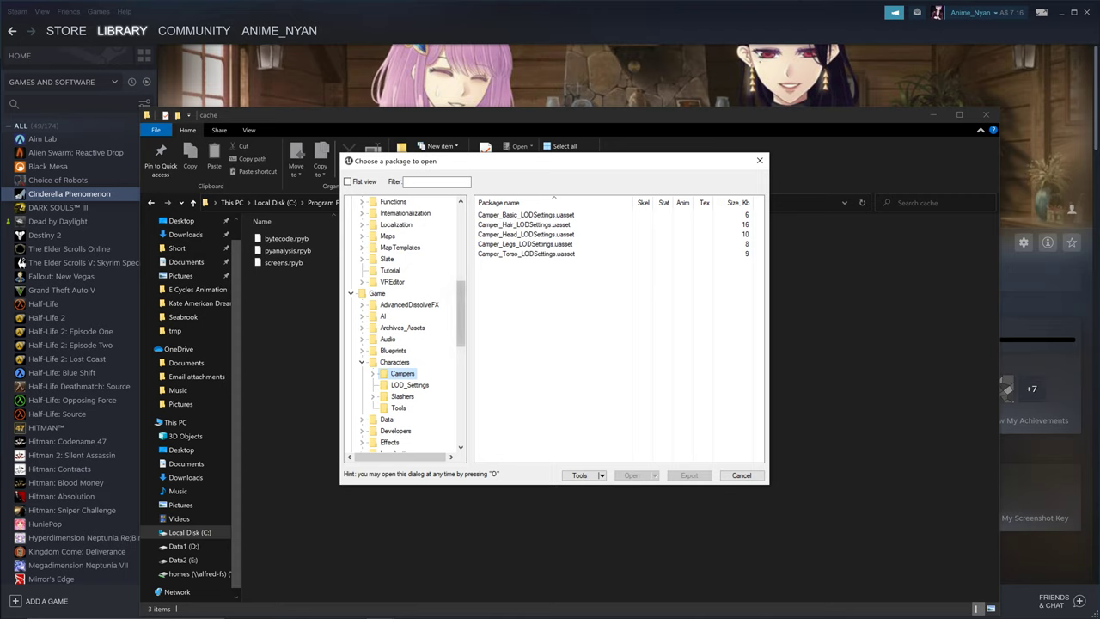
pyautogui.click(402, 396)
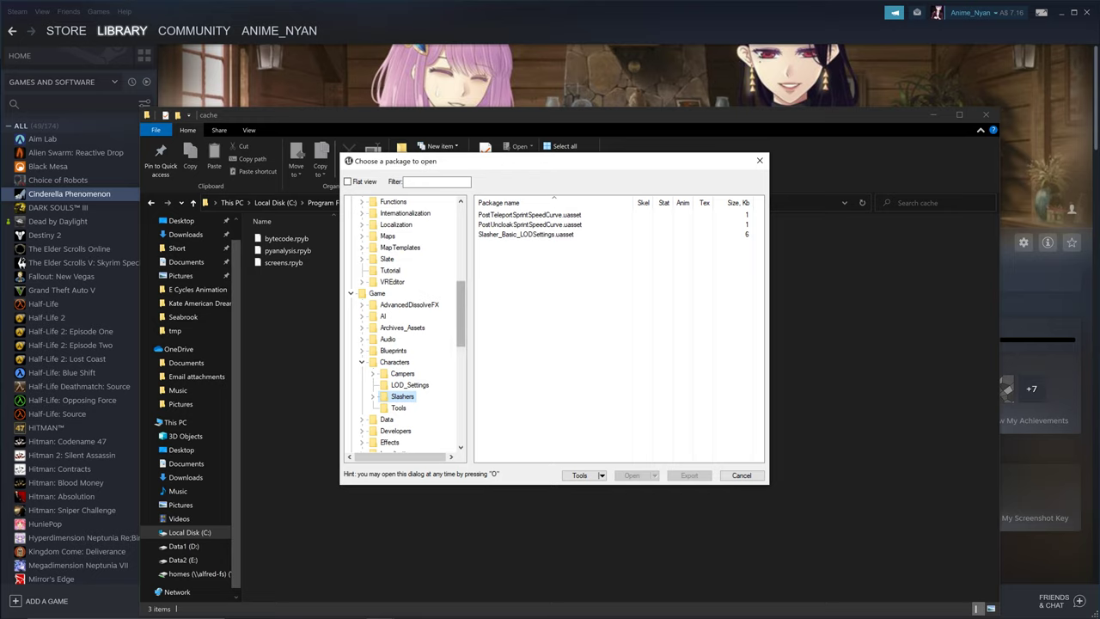
# Expand the Campers folder to show its character subfolders.
pyautogui.scroll(-1, 404, 326)
pyautogui.click(372, 339)
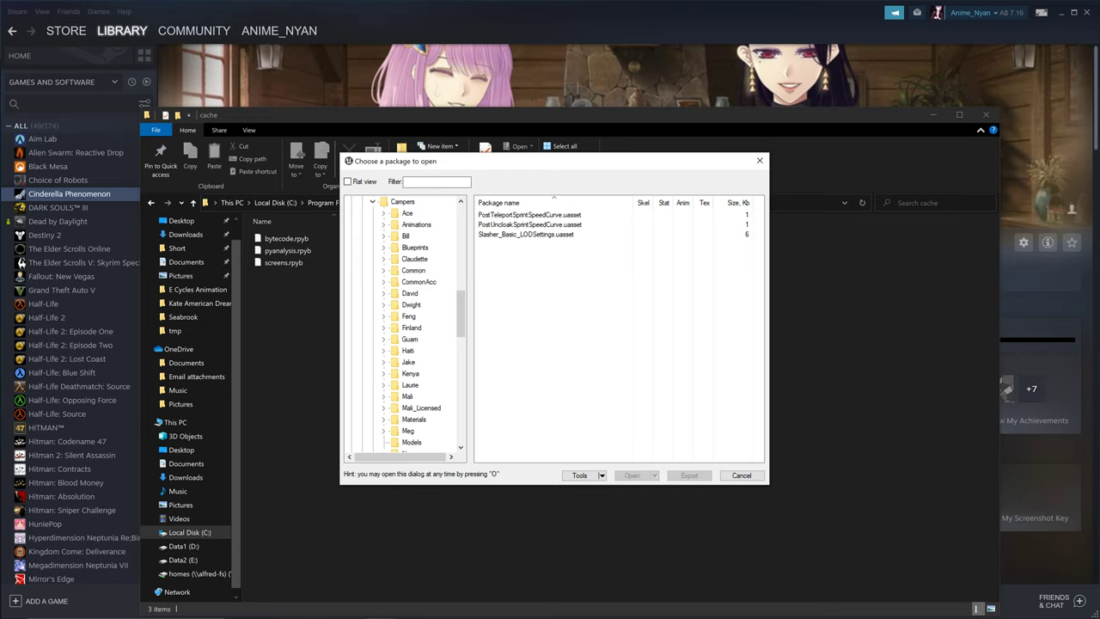
pyautogui.scroll(1, 404, 326)
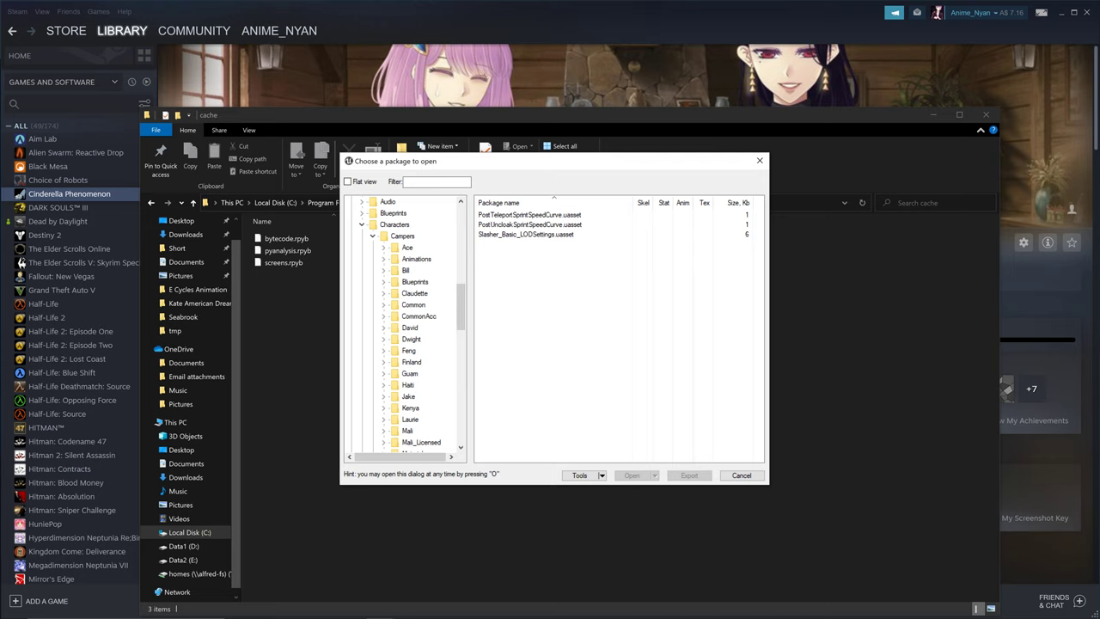
# Switch to Firefox and open the Discord helpful-tips channel at its start to review the index of character code names.
pyautogui.click(230, 607)
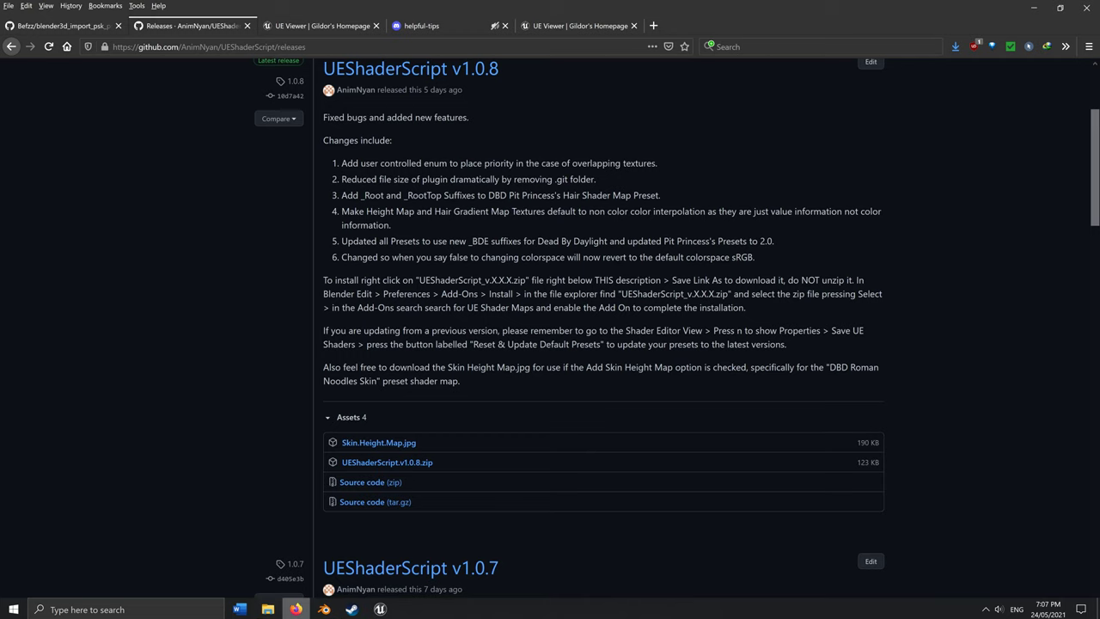
pyautogui.click(421, 26)
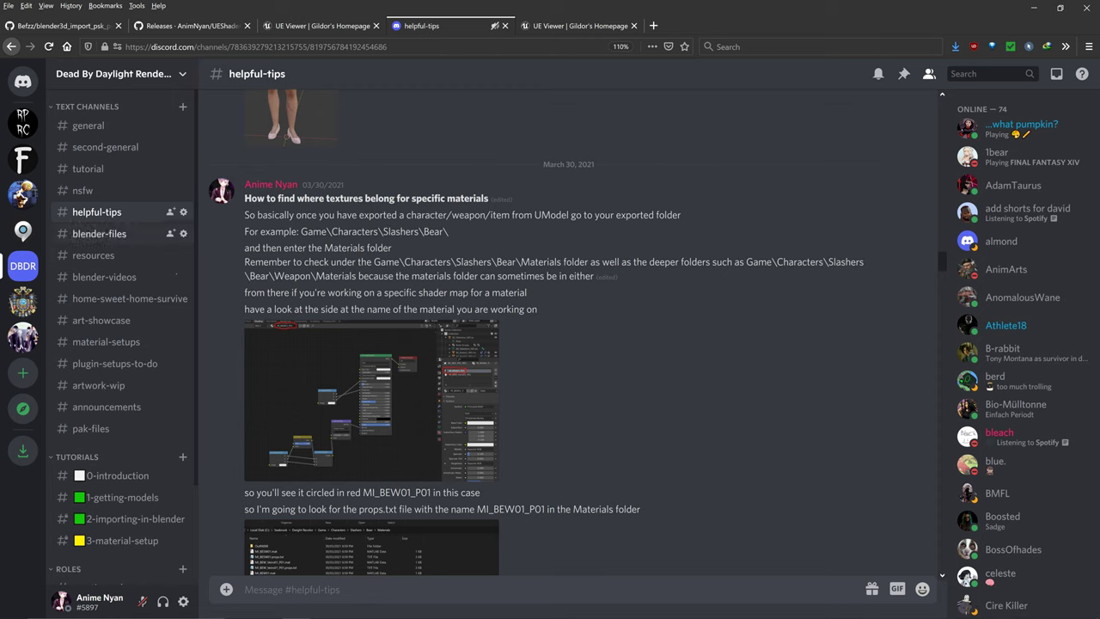
pyautogui.middleClick(672, 495)
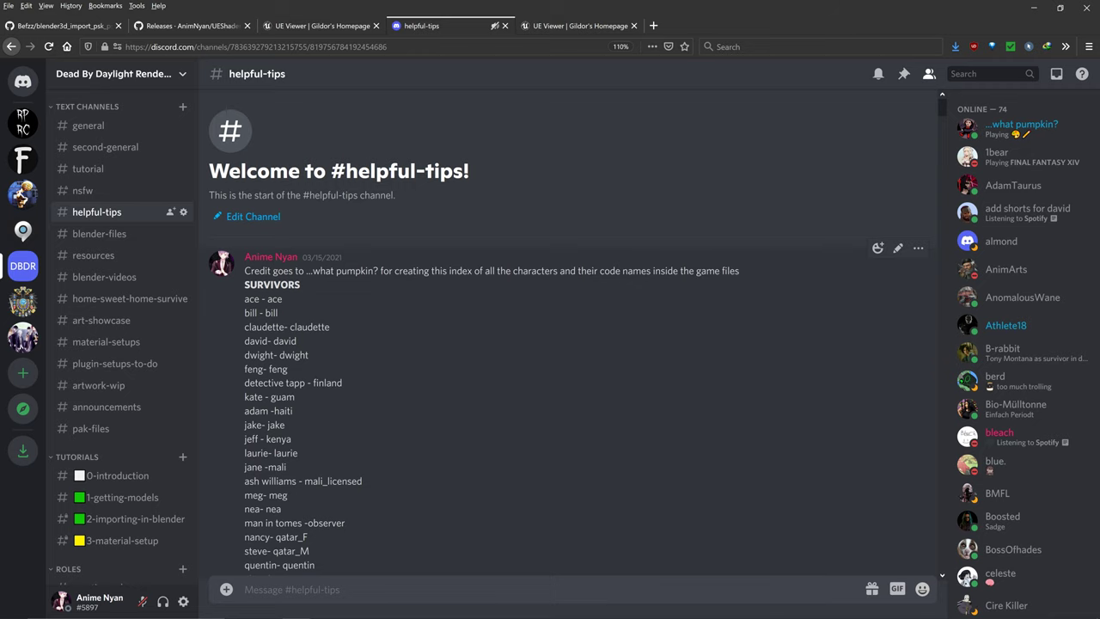
pyautogui.scroll(-2, 567, 343)
pyautogui.scroll(-5, 567, 344)
pyautogui.scroll(8, 567, 343)
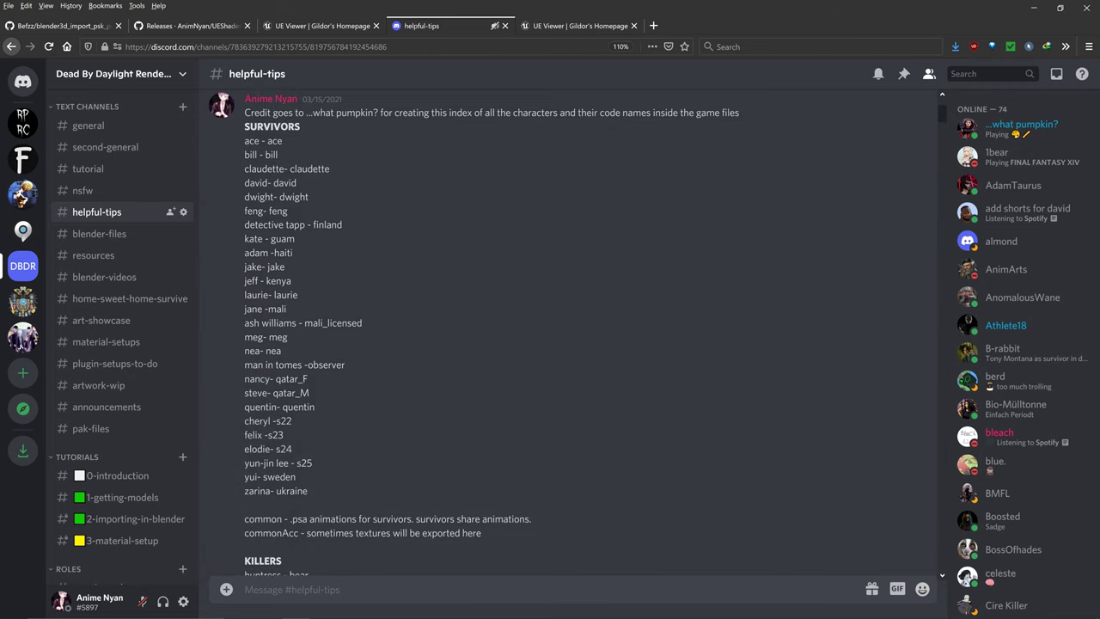
# Check the channel's pinned messages, and highlight the survivor code names down to "elodie- s24" in the index.
pyautogui.click(903, 74)
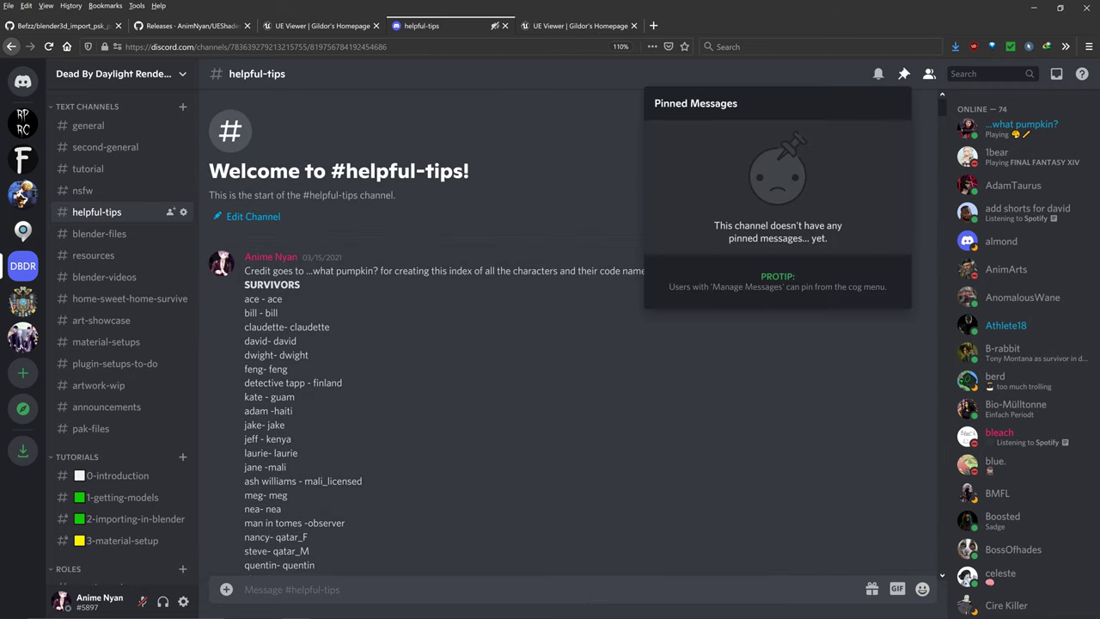
pyautogui.click(567, 344)
pyautogui.scroll(-2, 368, 287)
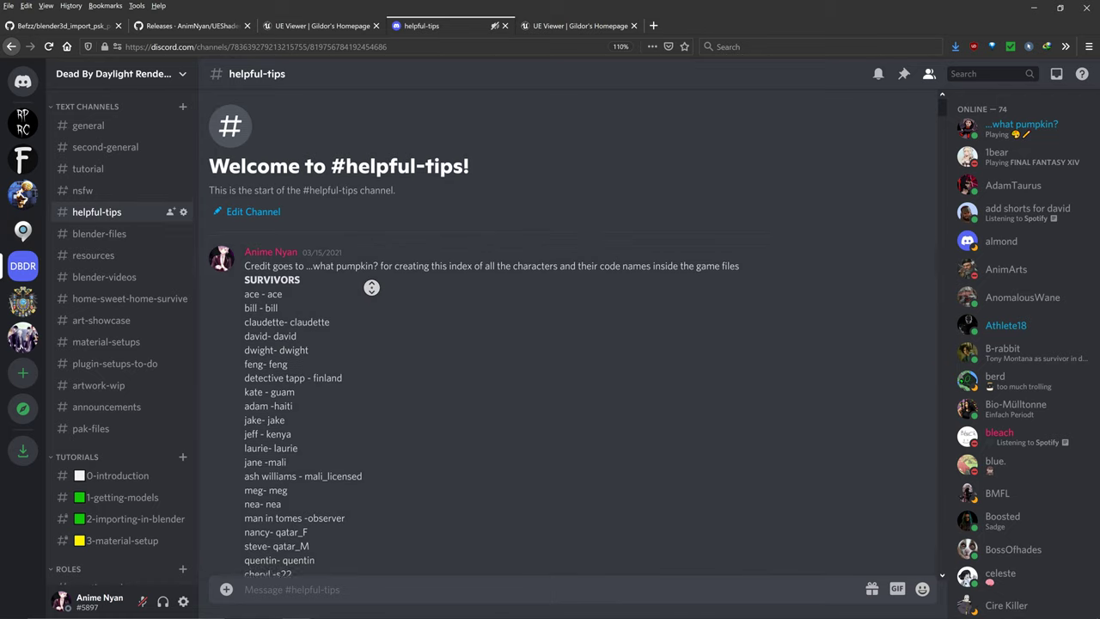
pyautogui.moveTo(245, 189); pyautogui.dragTo(300, 512)
pyautogui.scroll(-3, 301, 512)
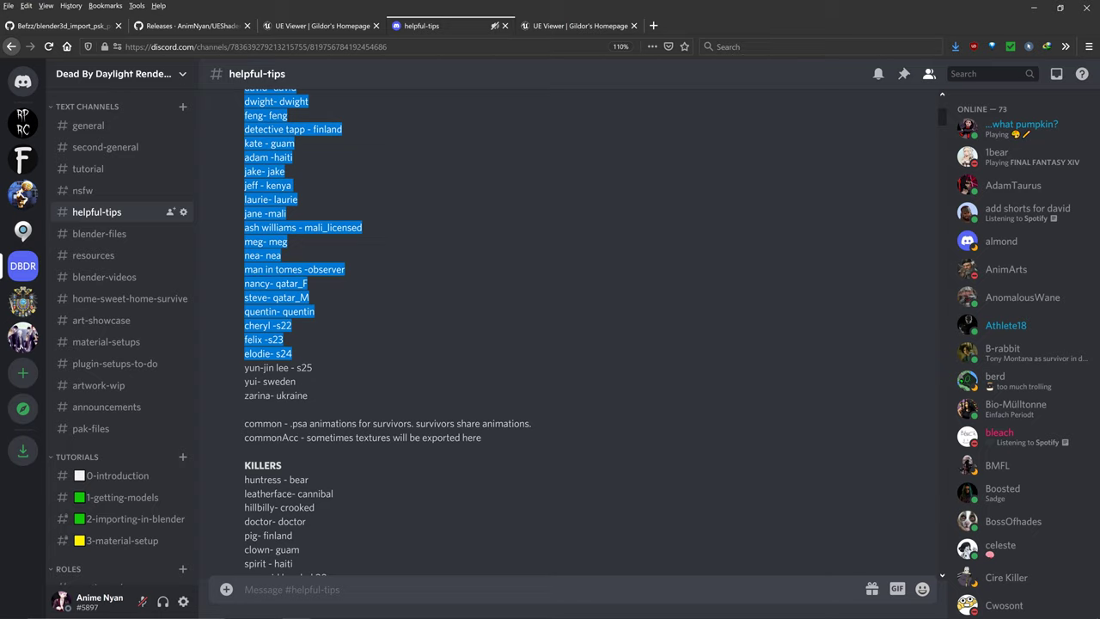
# Clear the highlighted survivor names and examine the code name listed for Kate in the survivors index.
pyautogui.scroll(-3, 567, 343)
pyautogui.scroll(3, 567, 344)
pyautogui.click(567, 344)
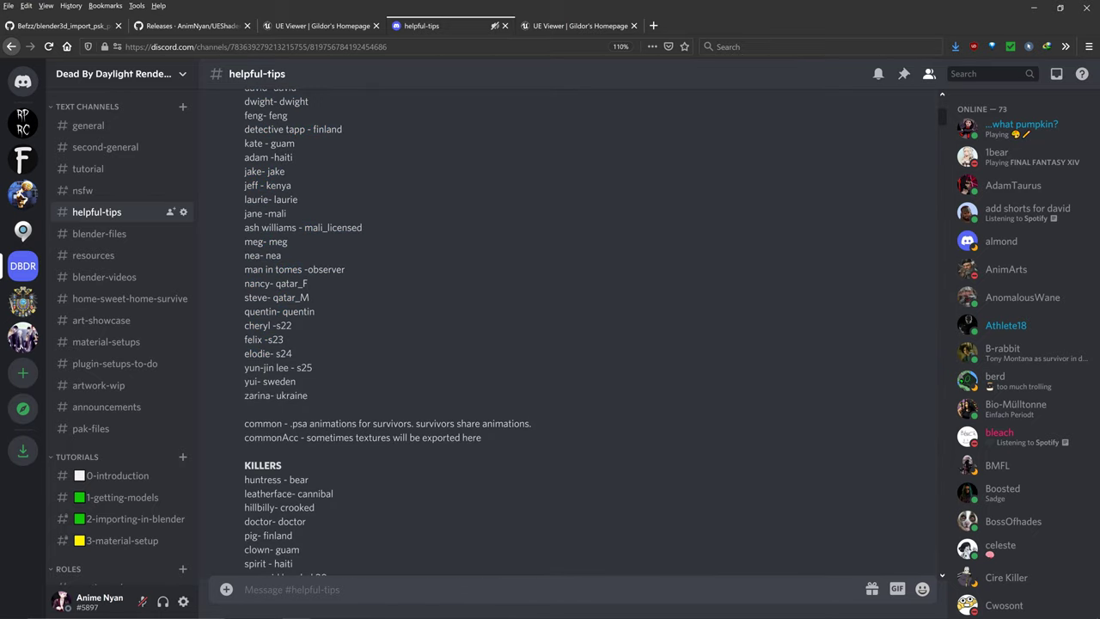
pyautogui.scroll(2, 386, 336)
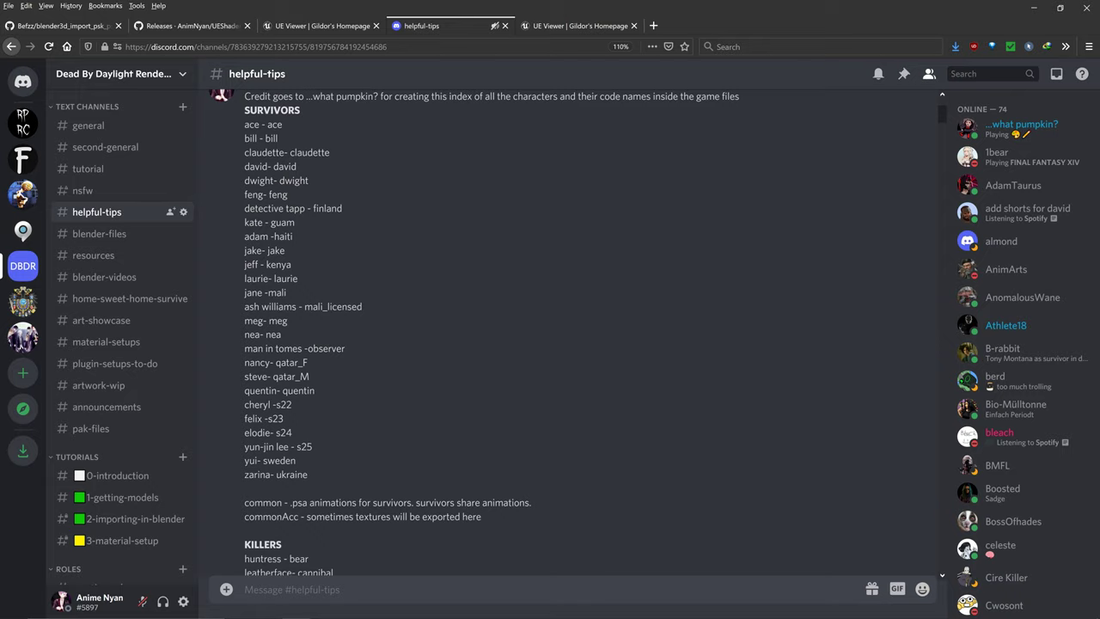
pyautogui.doubleClick(282, 223)
pyautogui.click(282, 222)
pyautogui.tripleClick(283, 223)
pyautogui.click(282, 223)
# Switch to UModel's package chooser and expand the Guam folder under Campers to list its subfolders.
pyautogui.moveTo(324, 615)
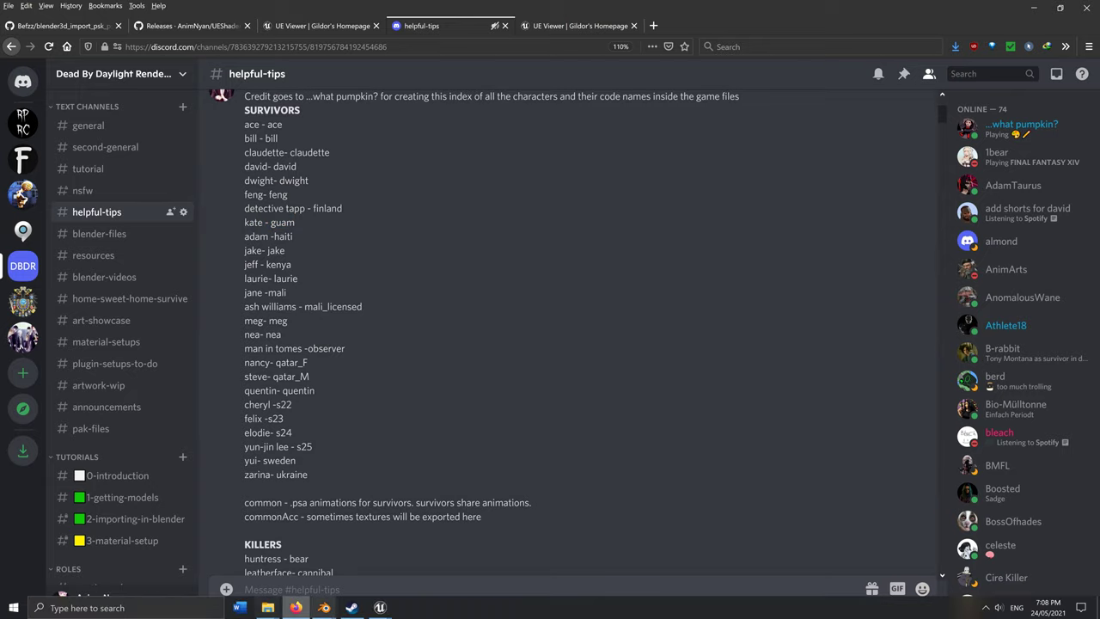
pyautogui.moveTo(379, 608)
pyautogui.click(438, 563)
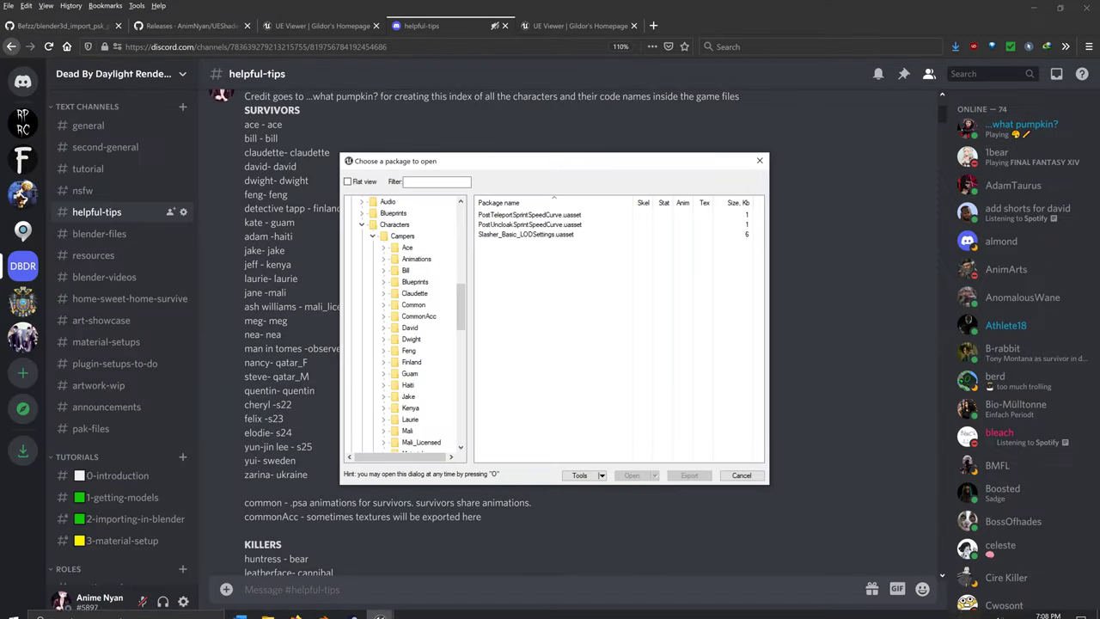
pyautogui.click(409, 373)
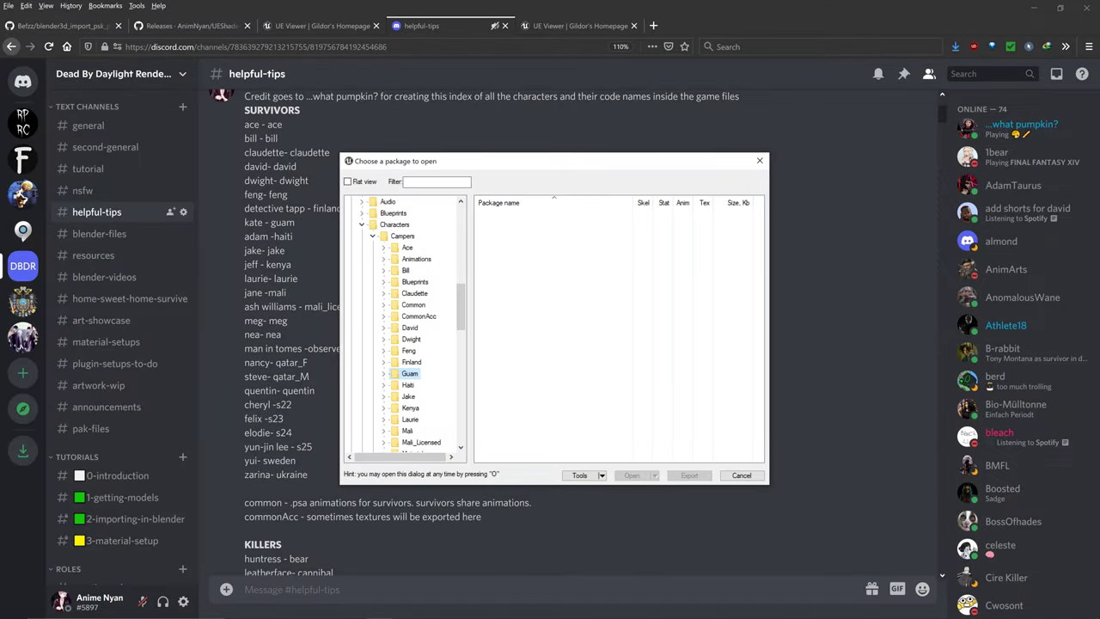
pyautogui.click(383, 374)
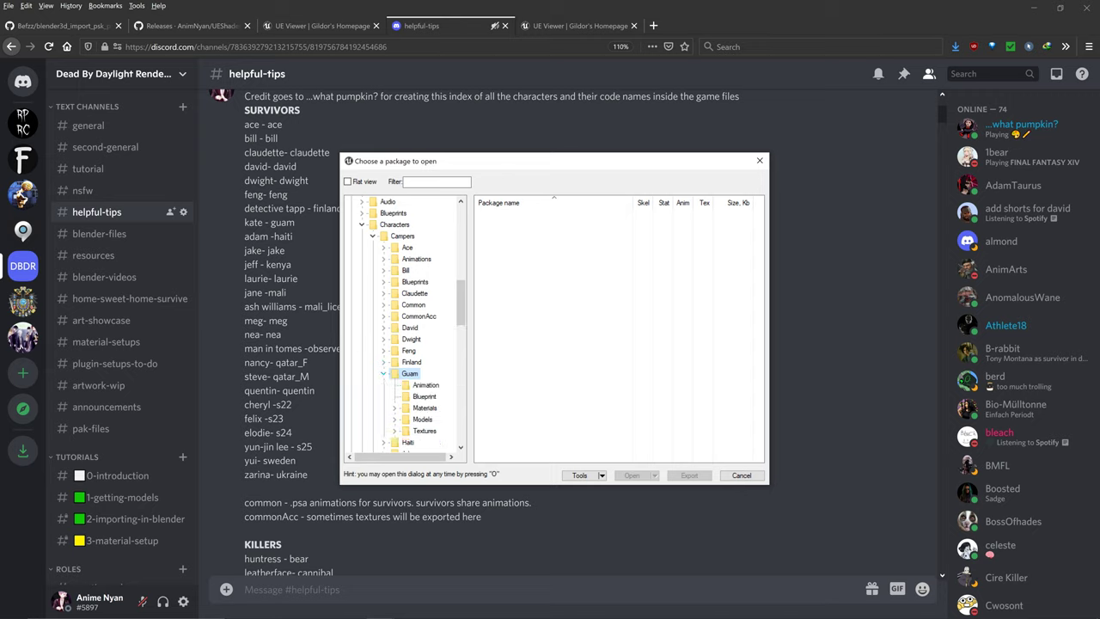
# Open the folder content of Guam's Models folder in the viewer.
pyautogui.scroll(-1, 385, 374)
pyautogui.click(422, 385)
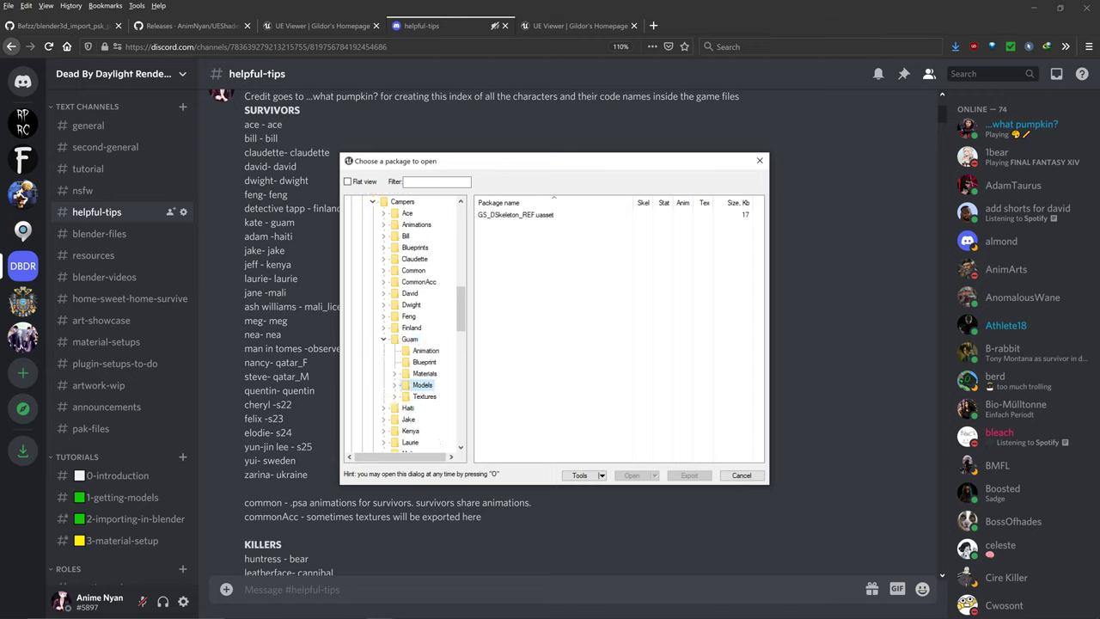
pyautogui.rightClick(429, 387)
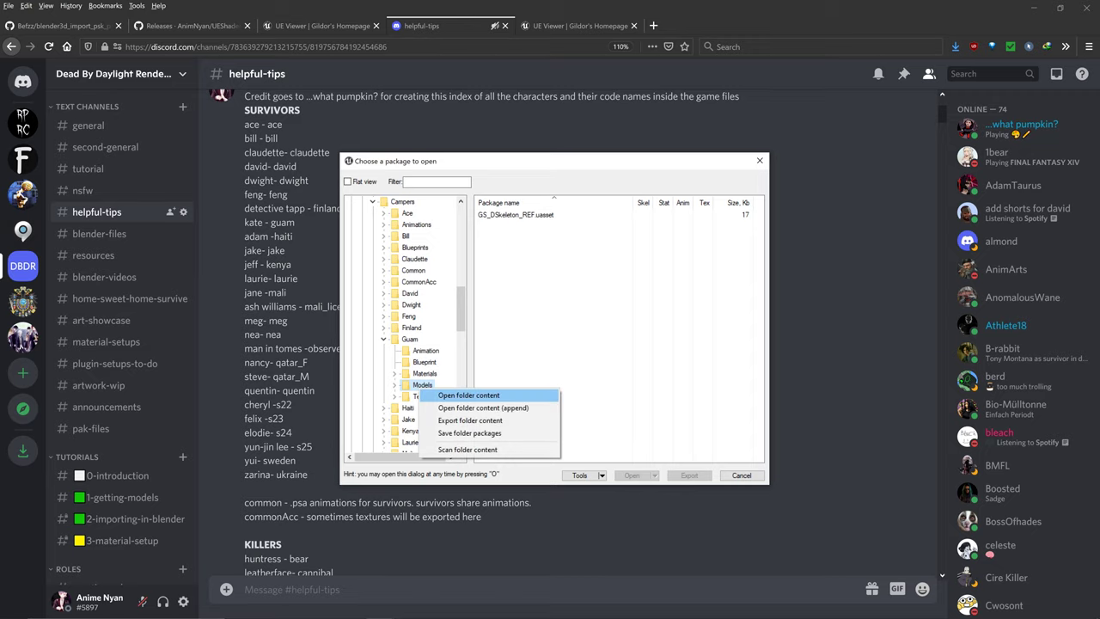
pyautogui.click(468, 394)
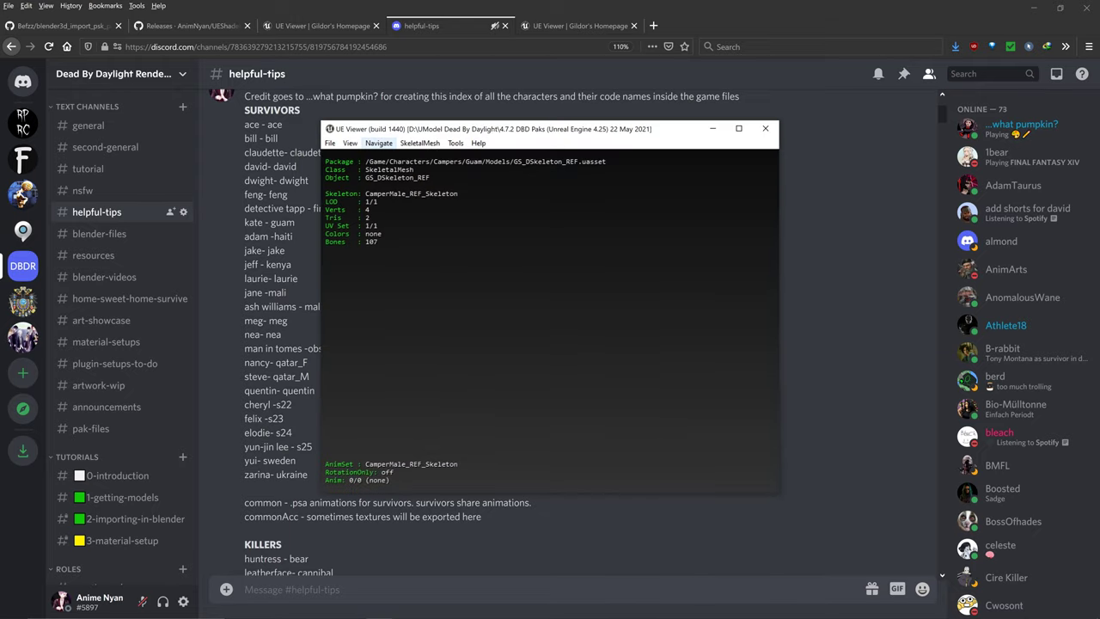
# Step forward through the loaded Guam objects to the MI_GSHead00 material and return to the GS_Head01_REF head mesh.
pyautogui.click(378, 143)
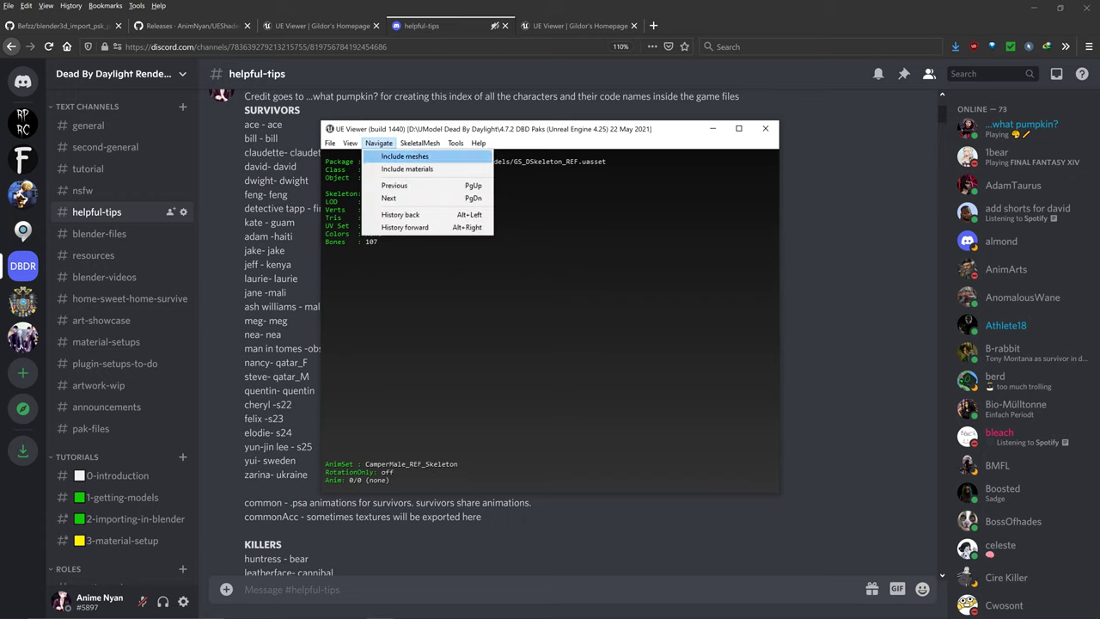
pyautogui.click(413, 275)
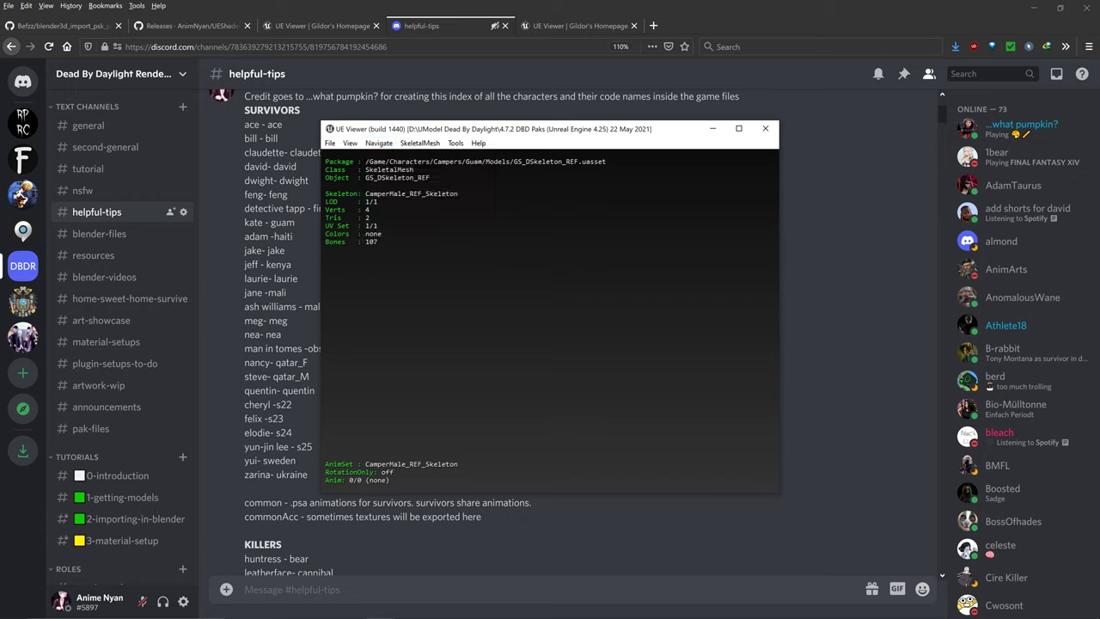
pyautogui.press('pagedown')
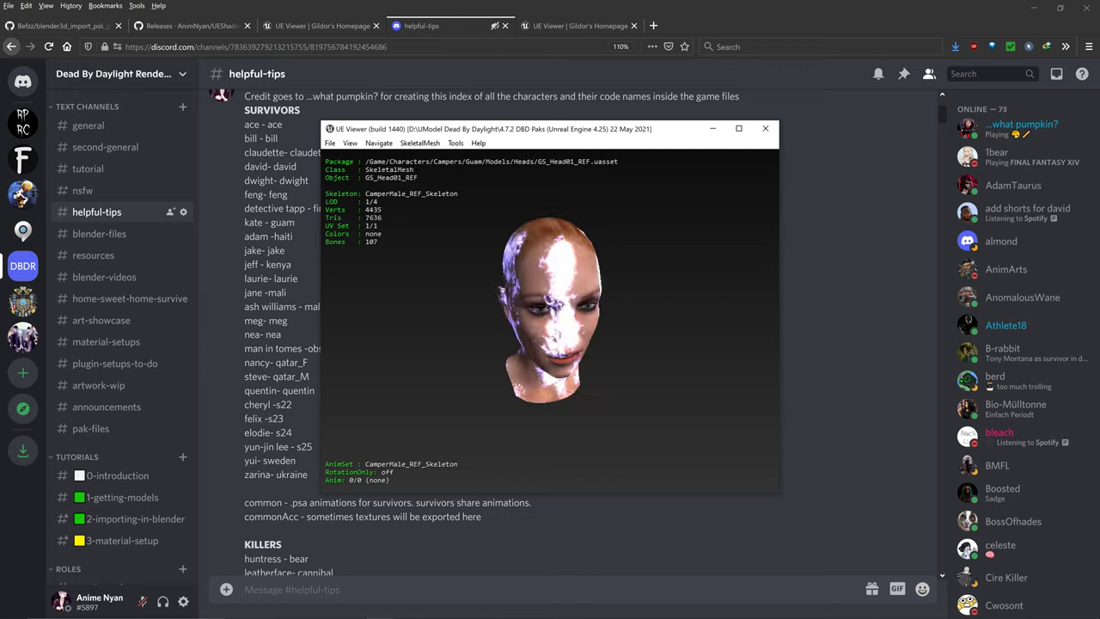
pyautogui.press('pagedown')
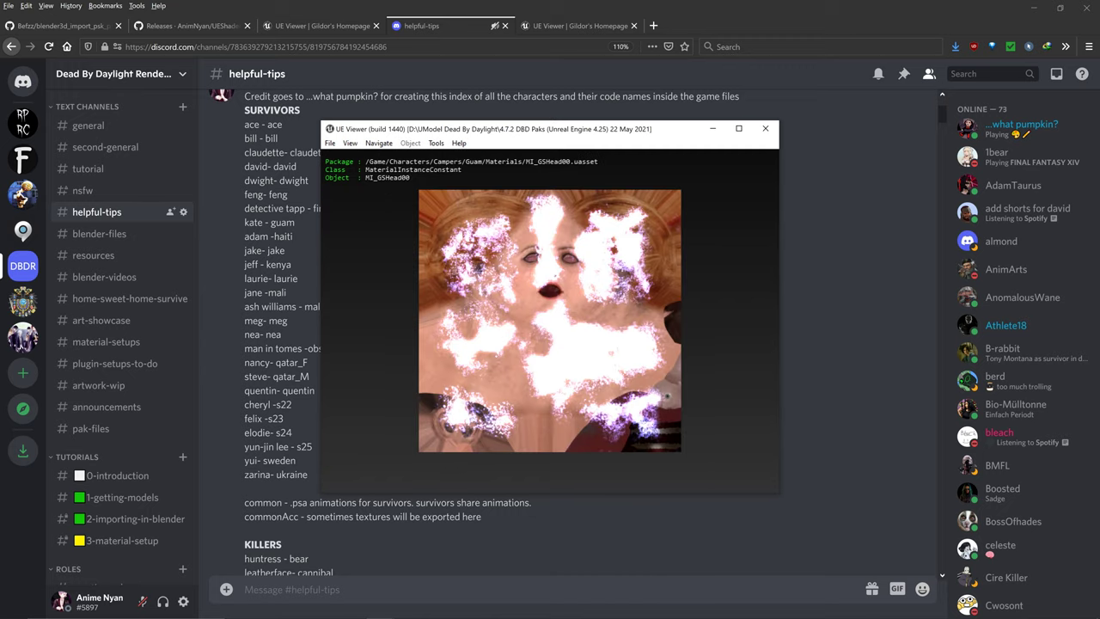
pyautogui.press('pageup')
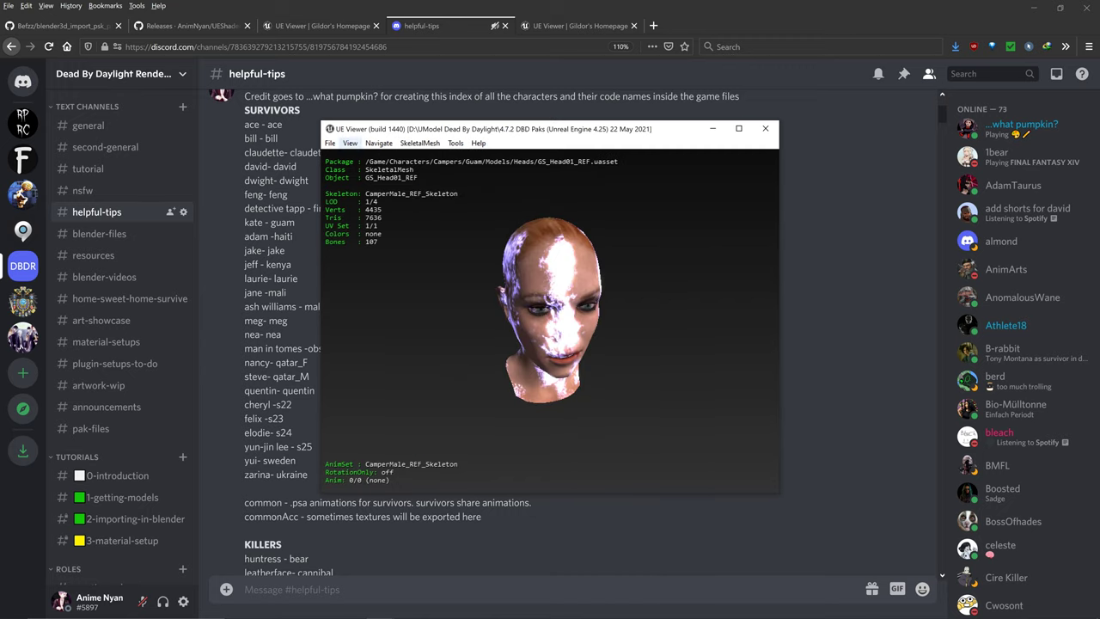
# Enable Include meshes for object navigation and check the setting.
pyautogui.click(379, 143)
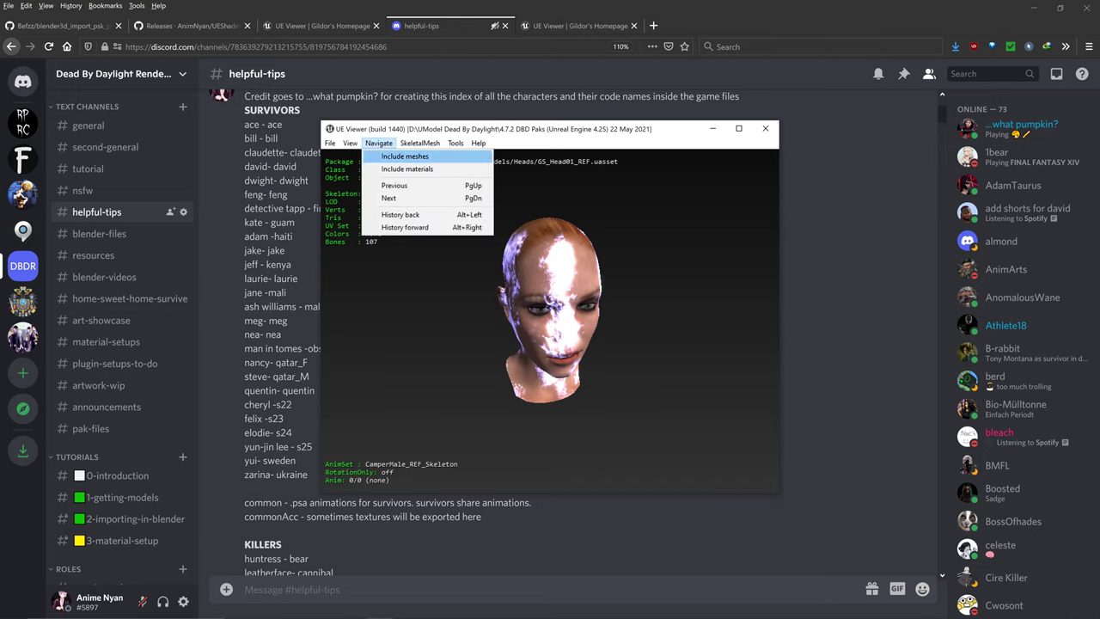
pyautogui.press('Return')
pyautogui.hotkey('alt', 'n')
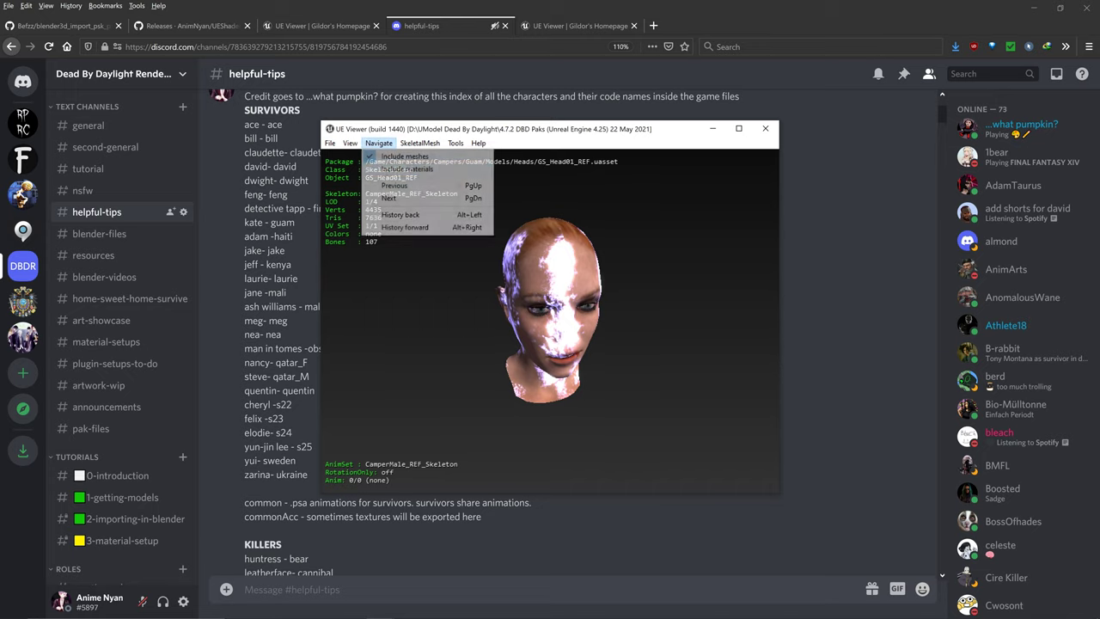
pyautogui.press('Escape')
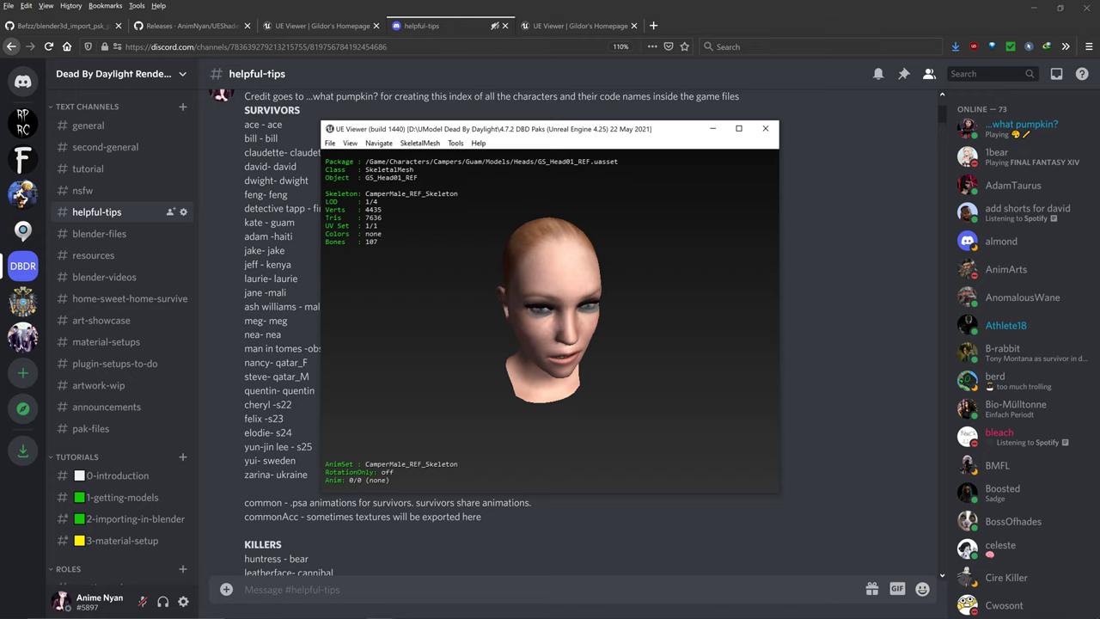
# Preview the neighbouring earrings mesh, return to GS_Head01_REF, and tag that head mesh so it stays displayed with other meshes.
pyautogui.press('pagedown')
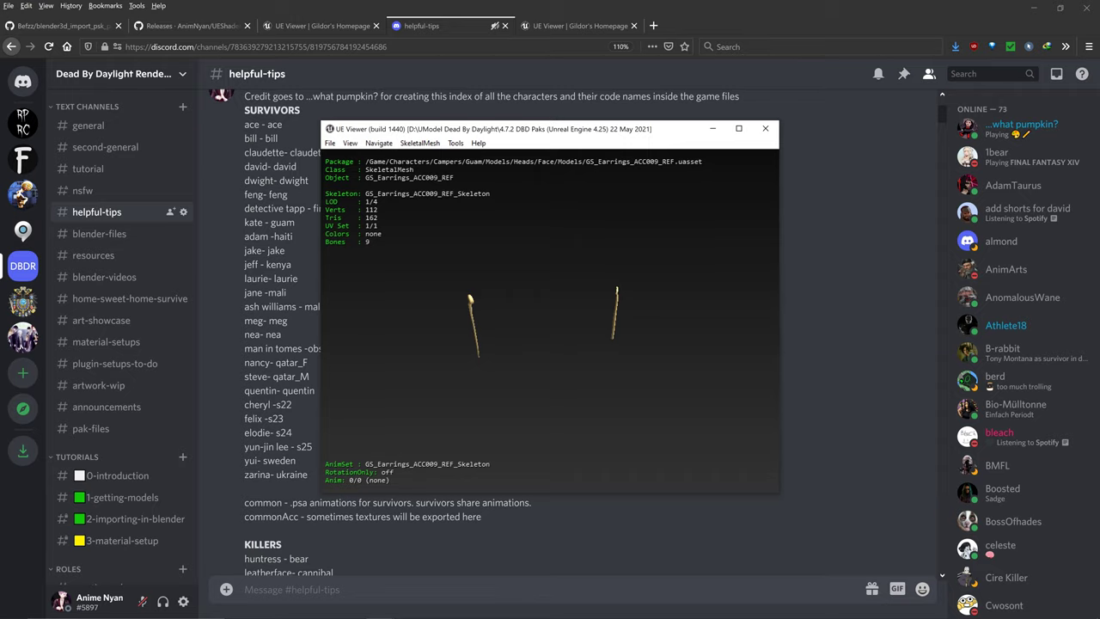
pyautogui.press('pagedown')
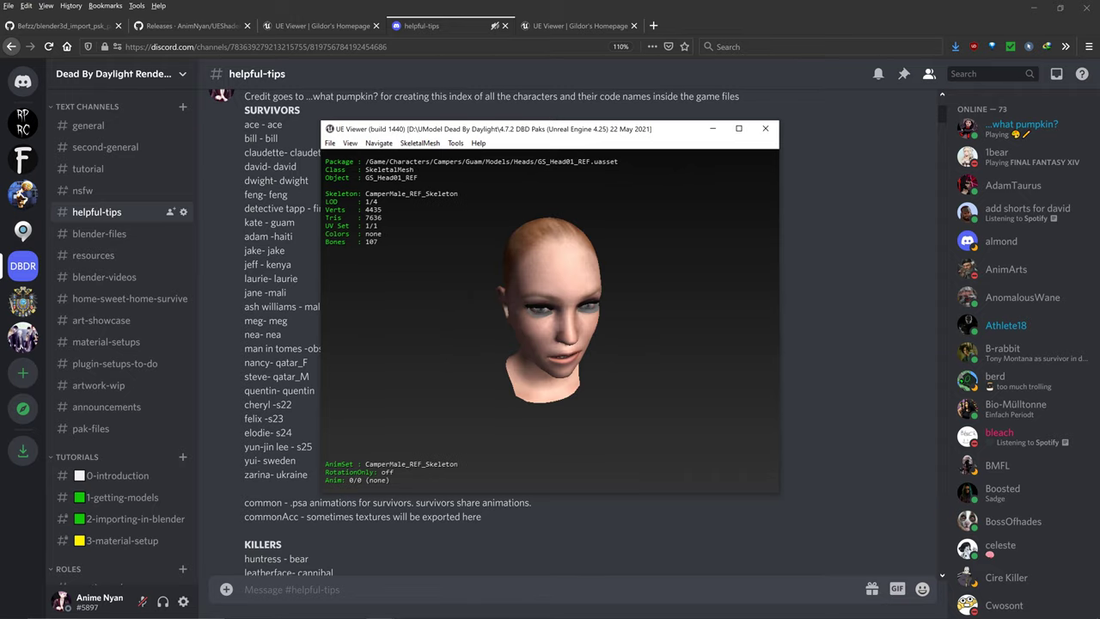
pyautogui.press('pageup')
pyautogui.press('pagedown')
pyautogui.hotkey('ctrl', 't')
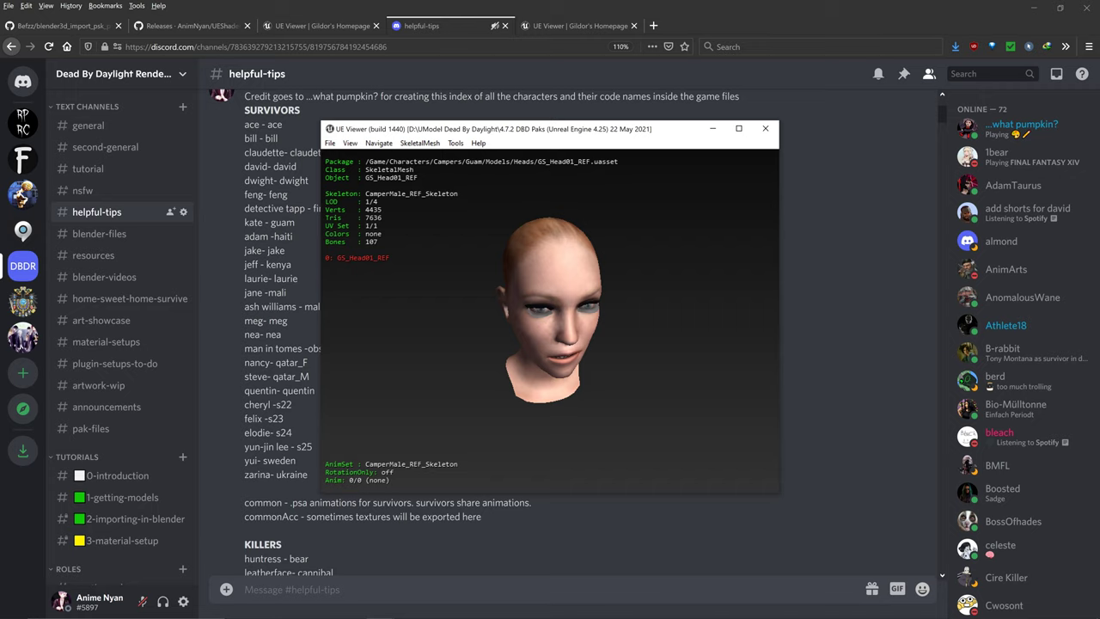
# Browse the face accessory meshes on the tagged head up to GS_Earrings_ACC013_REF.
pyautogui.press('pagedown')
pyautogui.press('pagedown')
pyautogui.press('pagedown')
pyautogui.press('pagedown')
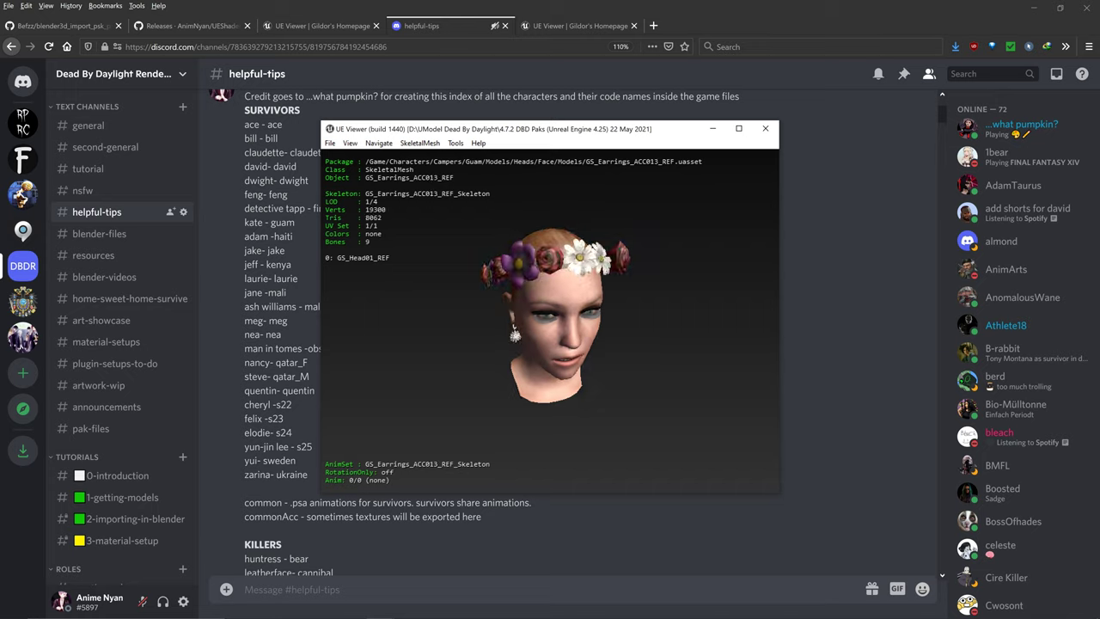
# Browse the Guam hair meshes together with the tagged head up to GS_Hair_ACC011_REF.
pyautogui.press('pagedown')
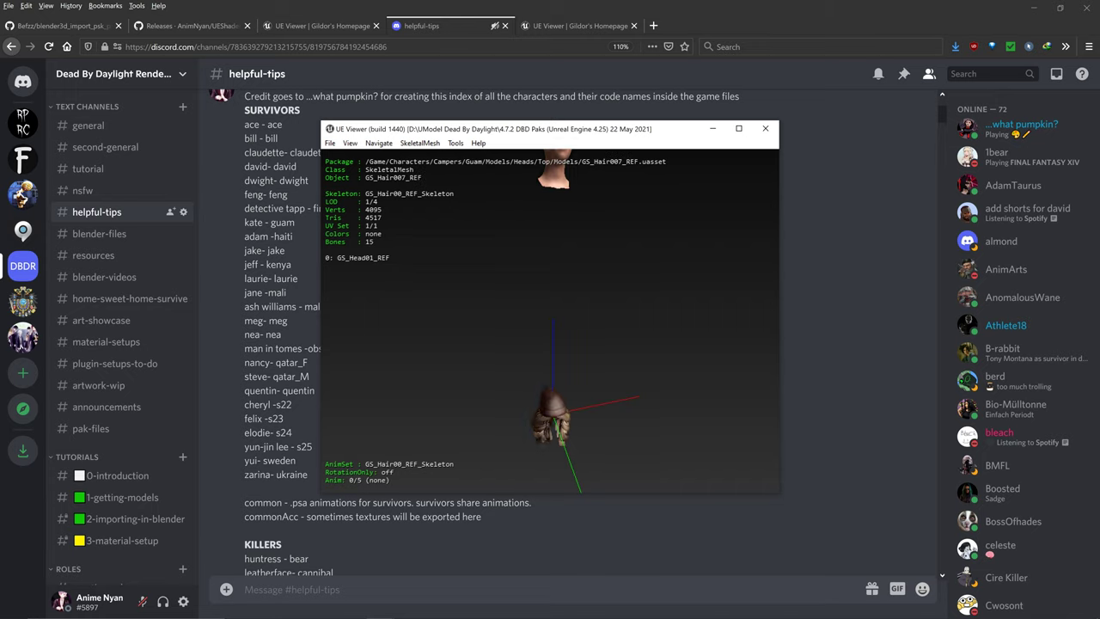
pyautogui.press('pagedown')
pyautogui.press('pagedown')
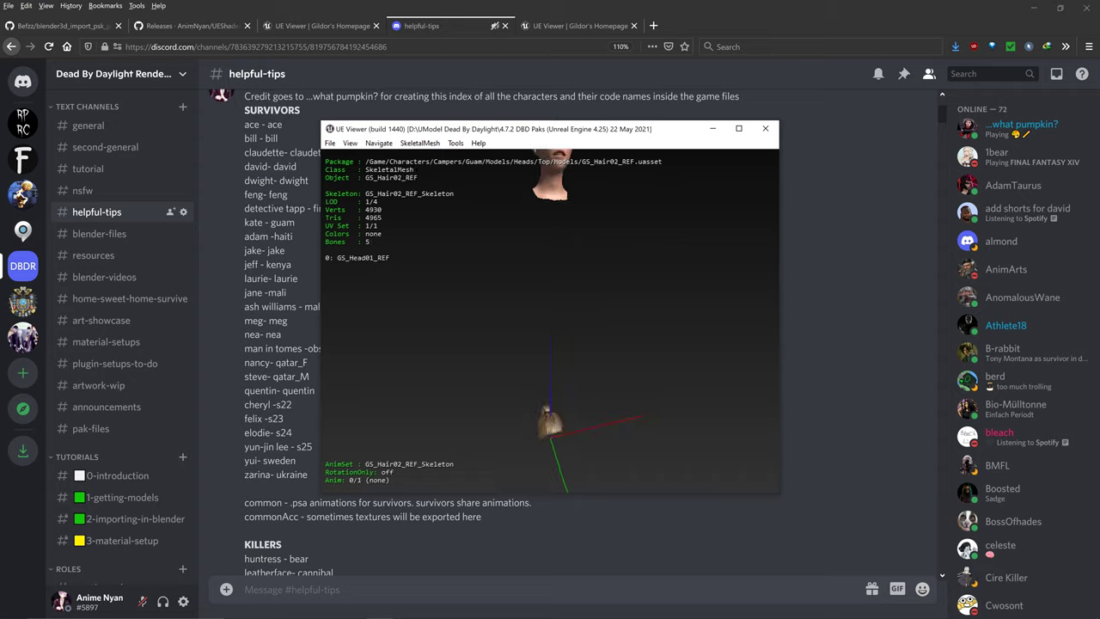
pyautogui.press('pageup')
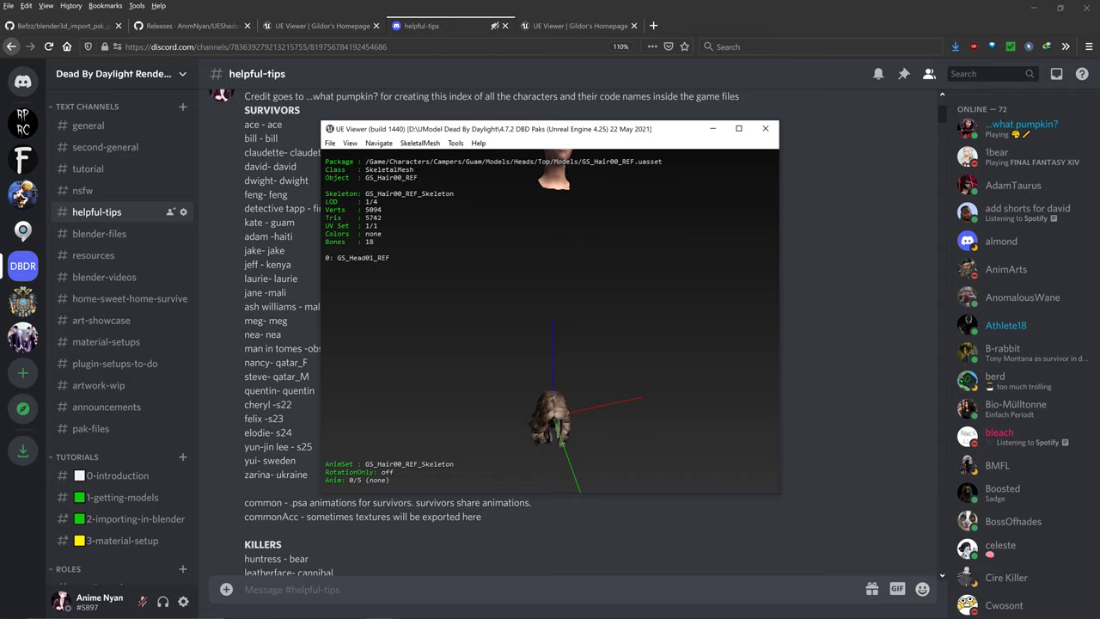
pyautogui.press('pagedown')
pyautogui.press('pagedown')
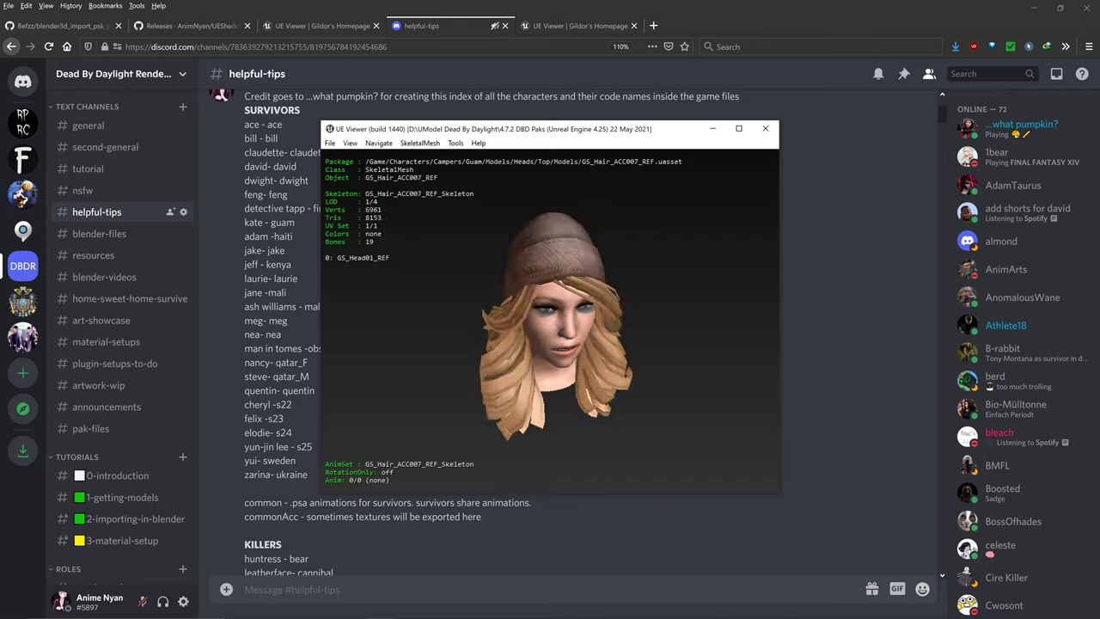
pyautogui.press('pagedown')
pyautogui.press('pagedown')
pyautogui.press('pagedown')
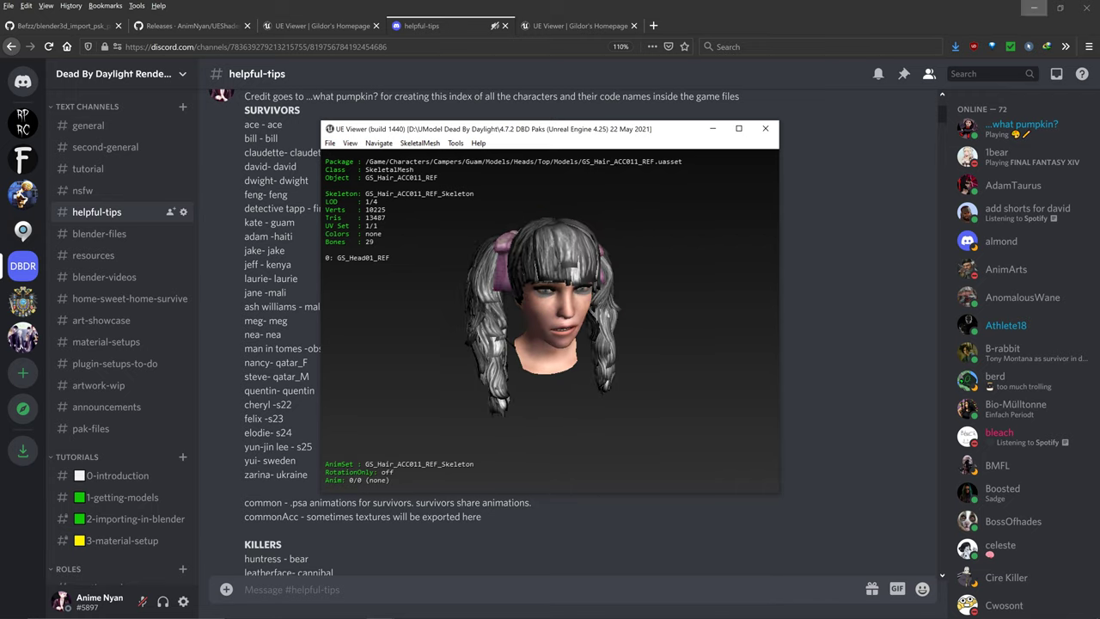
# Clear the Firefox, Steam, Blender render, UModel console and File Explorer windows off the desktop, keeping the UE Viewer window open.
pyautogui.click(1033, 7)
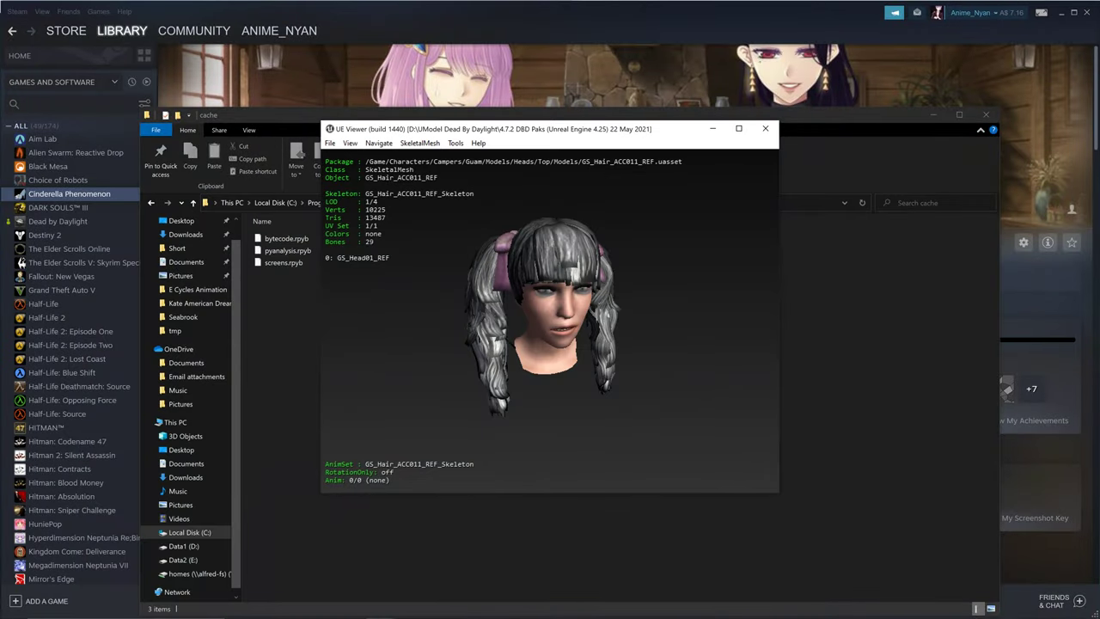
pyautogui.click(1060, 12)
pyautogui.click(1033, 6)
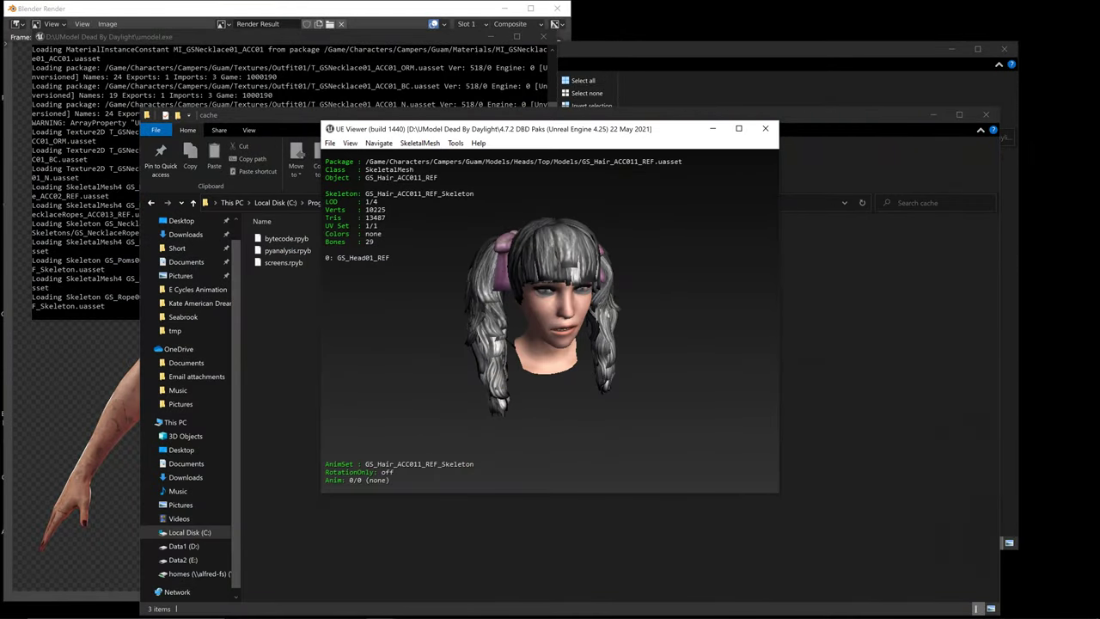
pyautogui.click(504, 9)
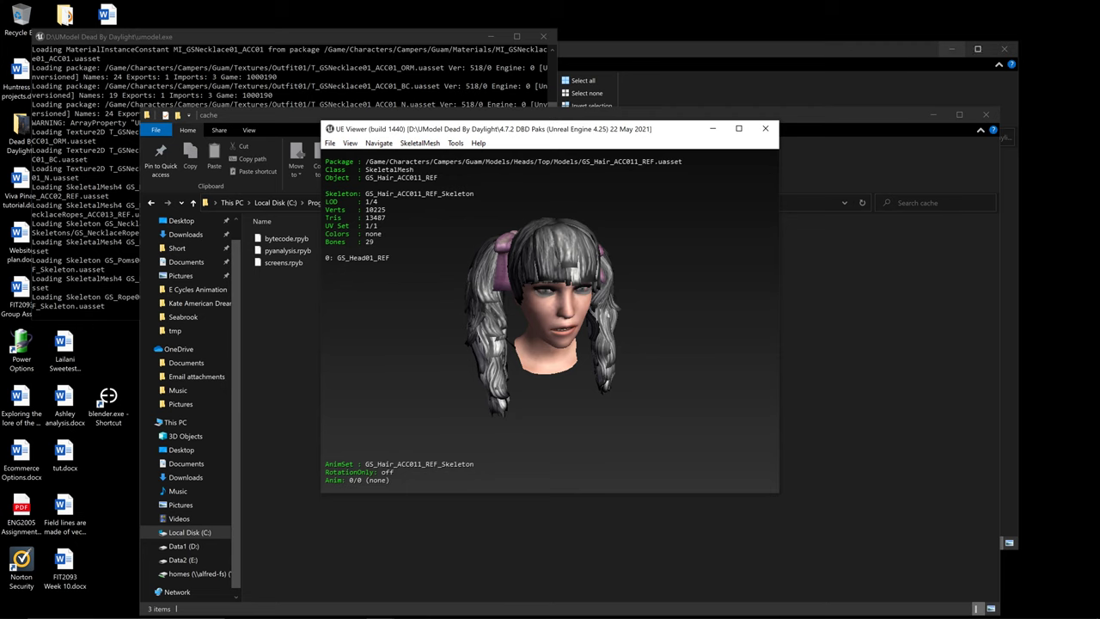
pyautogui.click(1003, 49)
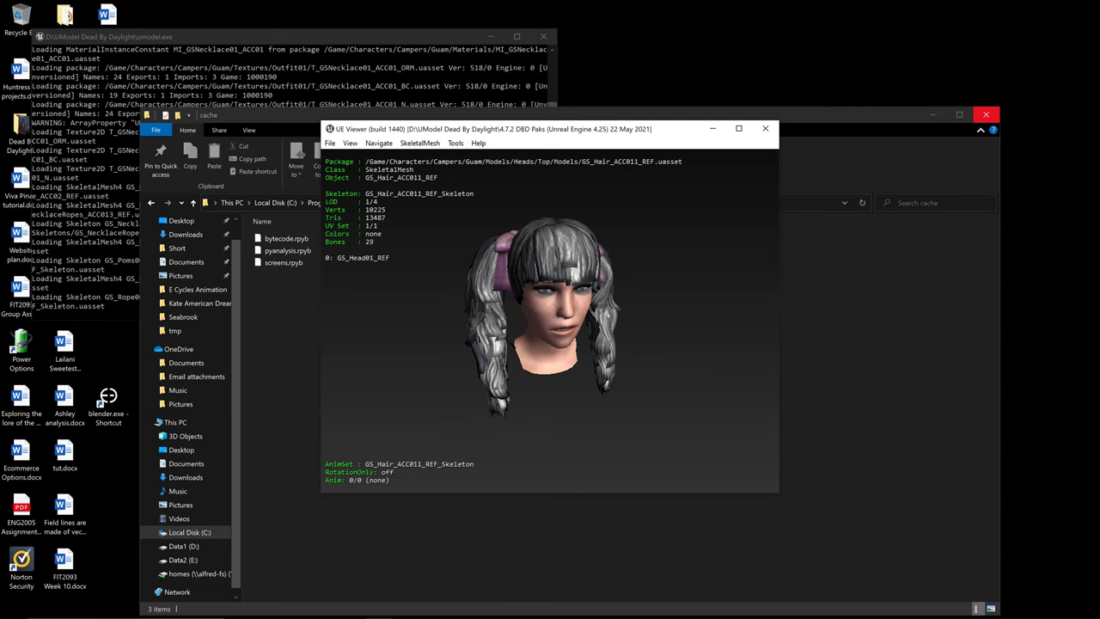
pyautogui.click(985, 114)
pyautogui.click(543, 36)
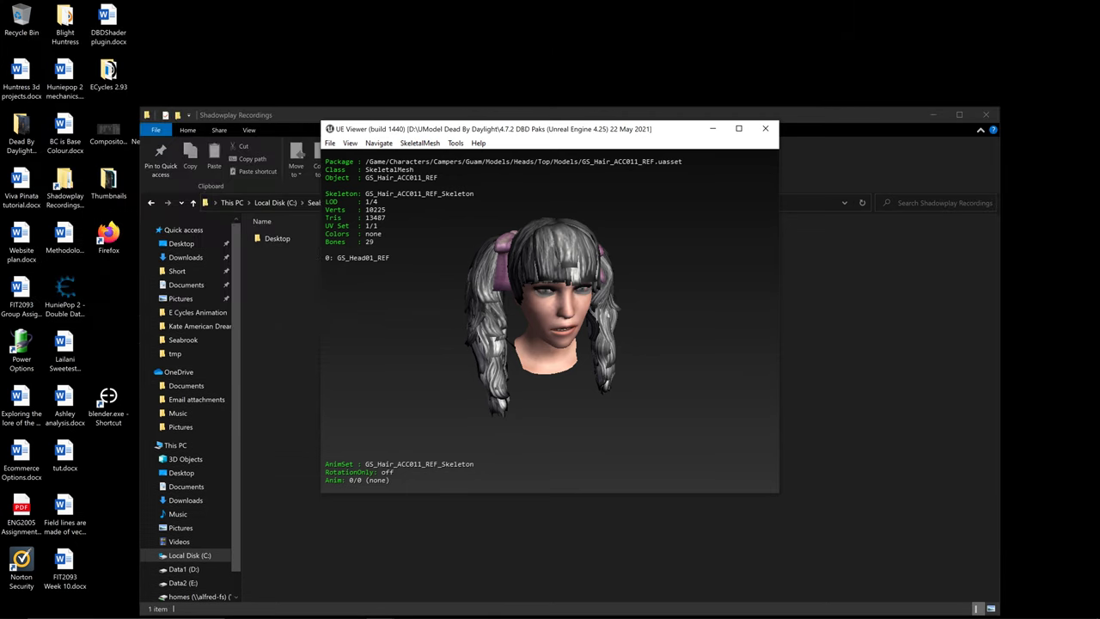
pyautogui.click(932, 114)
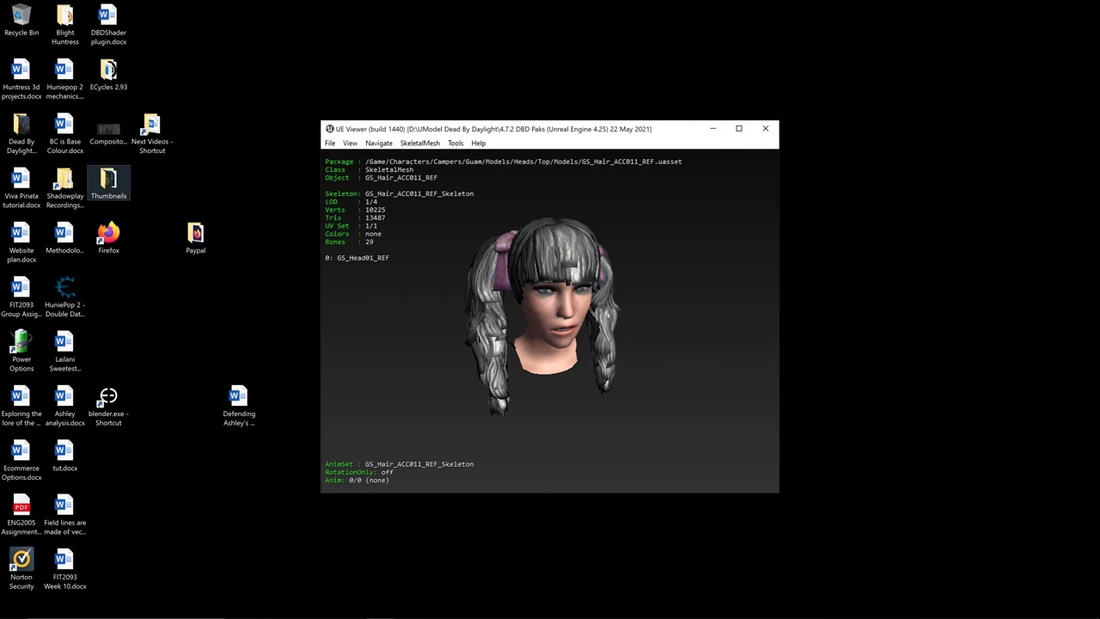
# Open the Dead By Daylight Cosmetics folder from the desktop and view the image Kate American Dream.jpg.
pyautogui.doubleClick(22, 131)
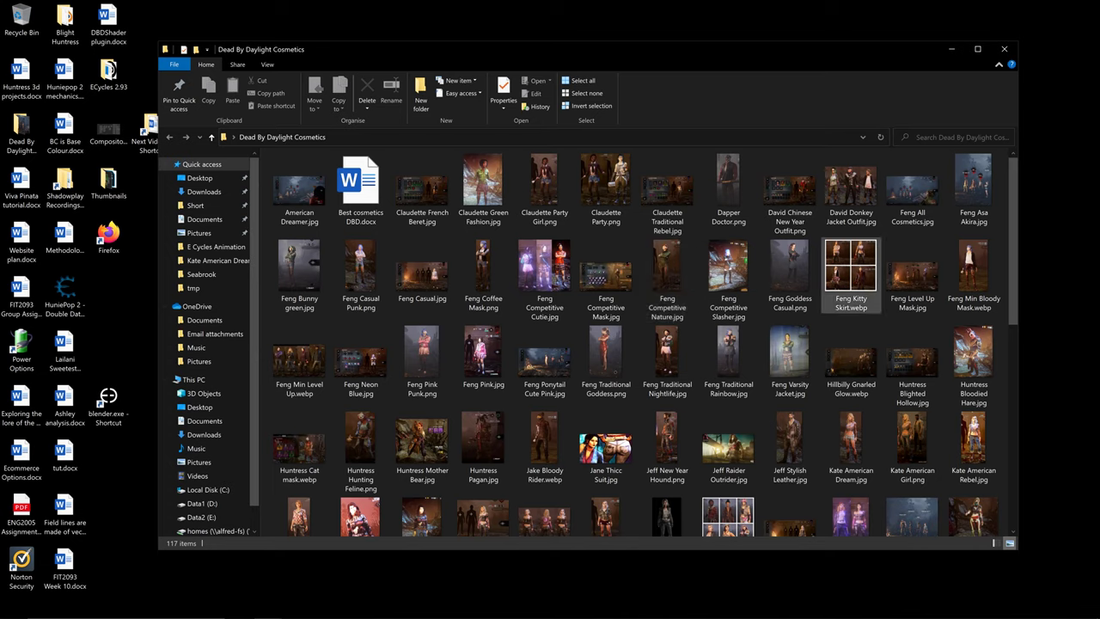
pyautogui.click(850, 268)
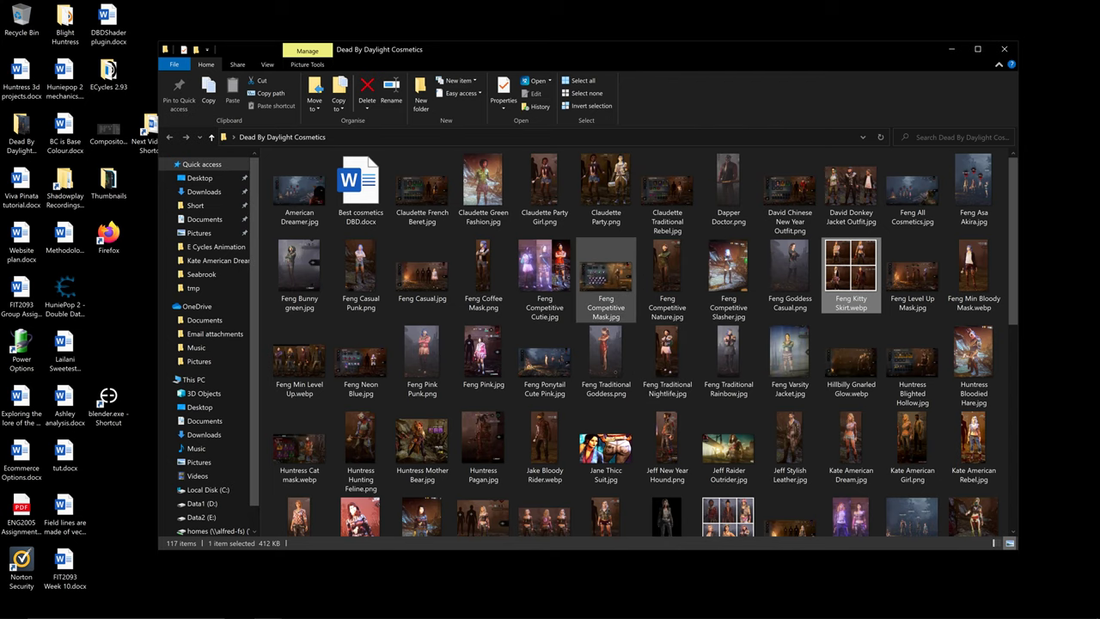
pyautogui.scroll(-5, 606, 279)
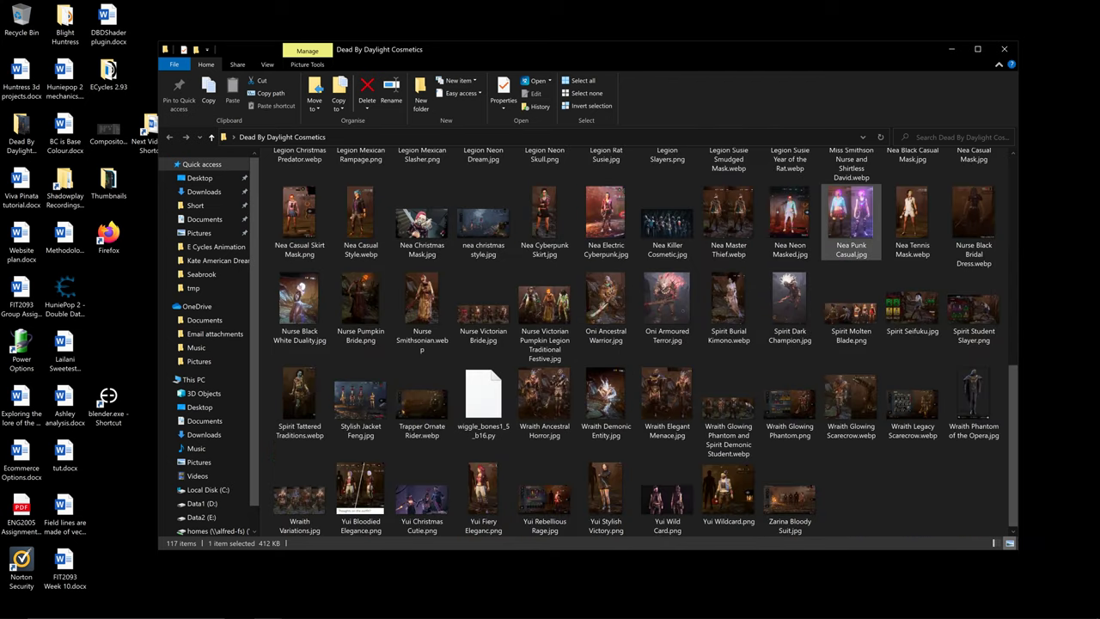
pyautogui.scroll(3, 851, 215)
pyautogui.click(850, 185)
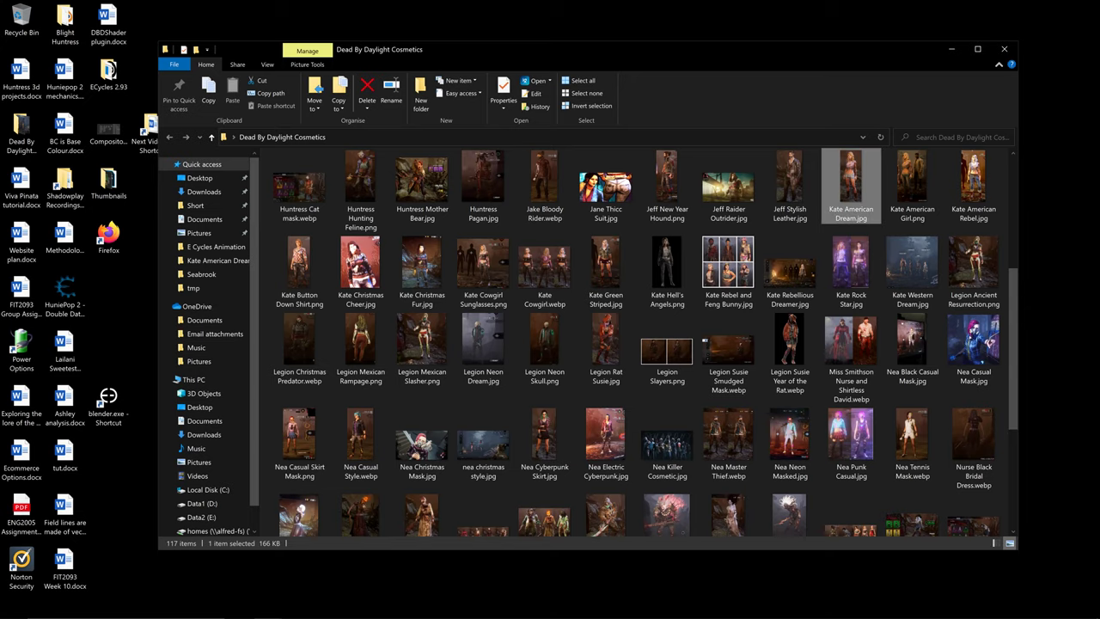
pyautogui.press('Return')
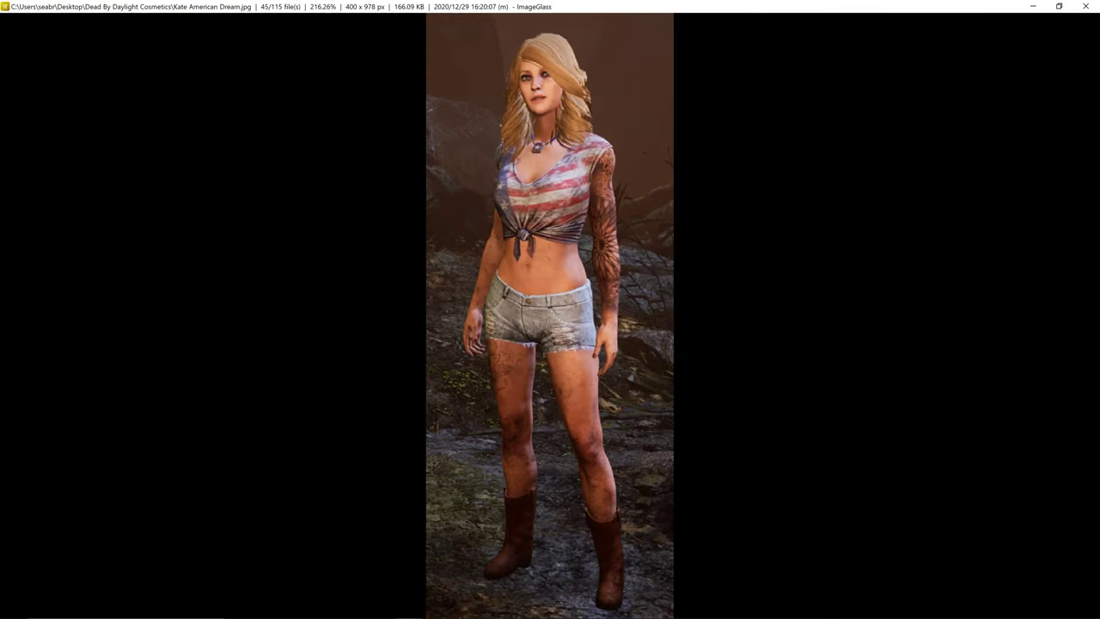
# Compare the neighbouring outfit images up to Kate American Rebel.jpg, and return to Kate American Dream.jpg.
pyautogui.press('Right')
pyautogui.press('Left')
pyautogui.press('Left')
pyautogui.press('Right')
pyautogui.press('Right')
pyautogui.press('Right')
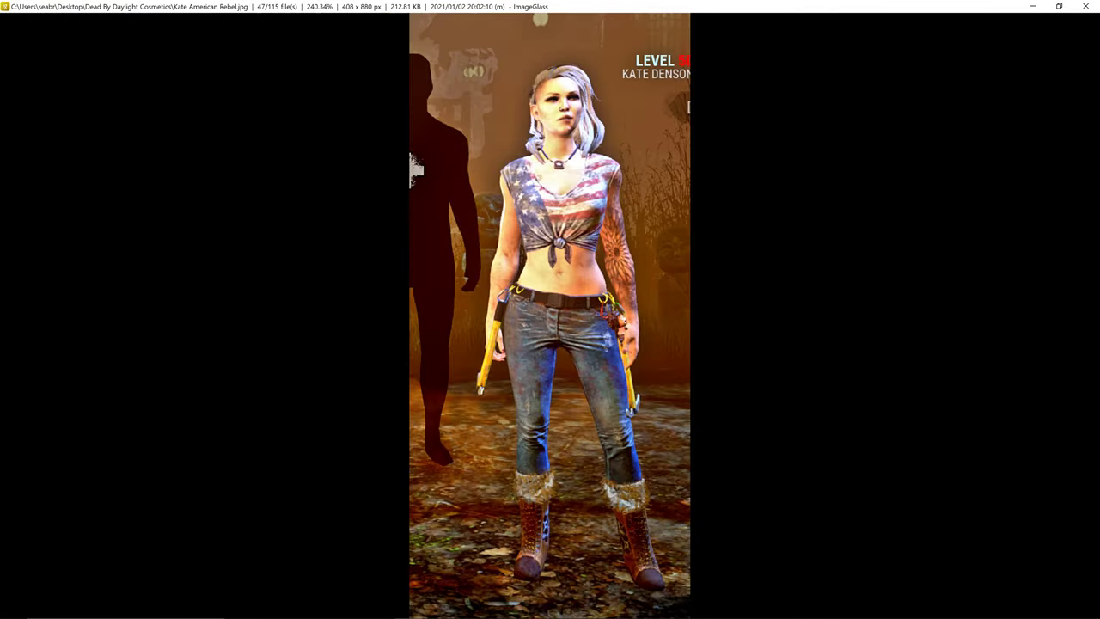
pyautogui.press('Left')
pyautogui.press('Left')
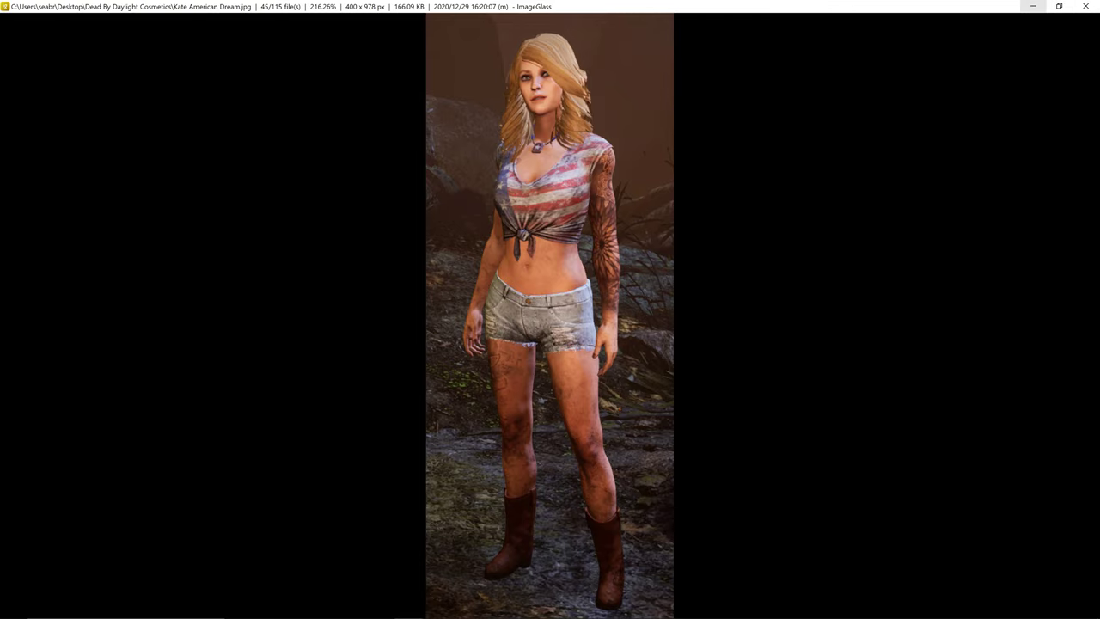
# Minimise the reference image and bring the UE Viewer window to the front.
pyautogui.click(1034, 6)
pyautogui.moveTo(379, 607)
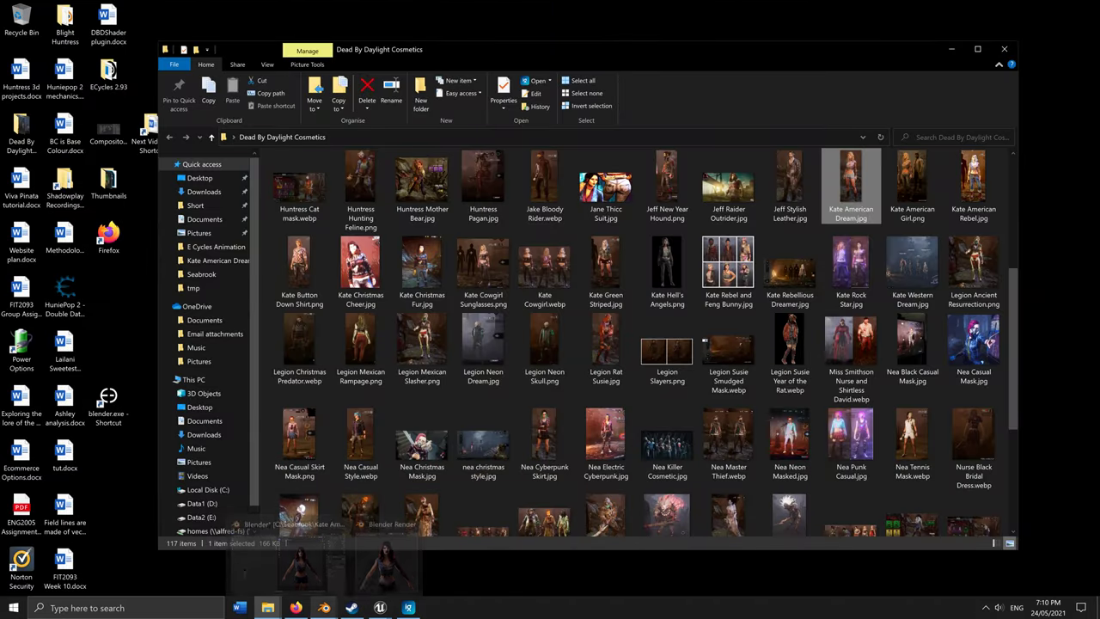
pyautogui.click(423, 557)
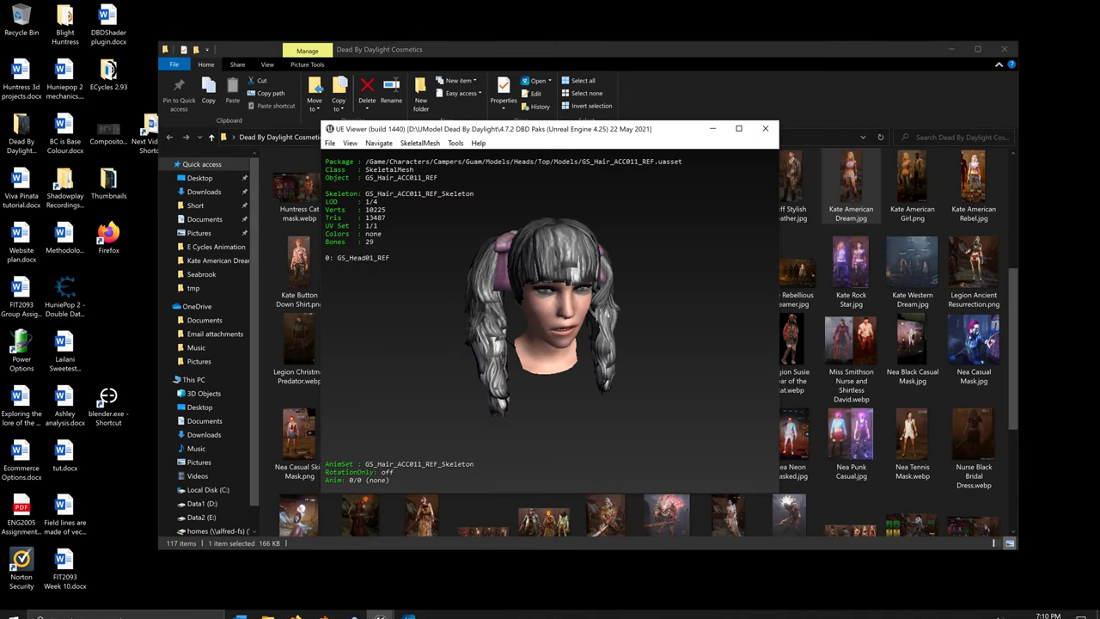
# Go through the Guam hair meshes to GS_Hair_ACC01_REF and tag it so it stays displayed with the head.
pyautogui.press('pagedown')
pyautogui.press('pagedown')
pyautogui.press('pagedown')
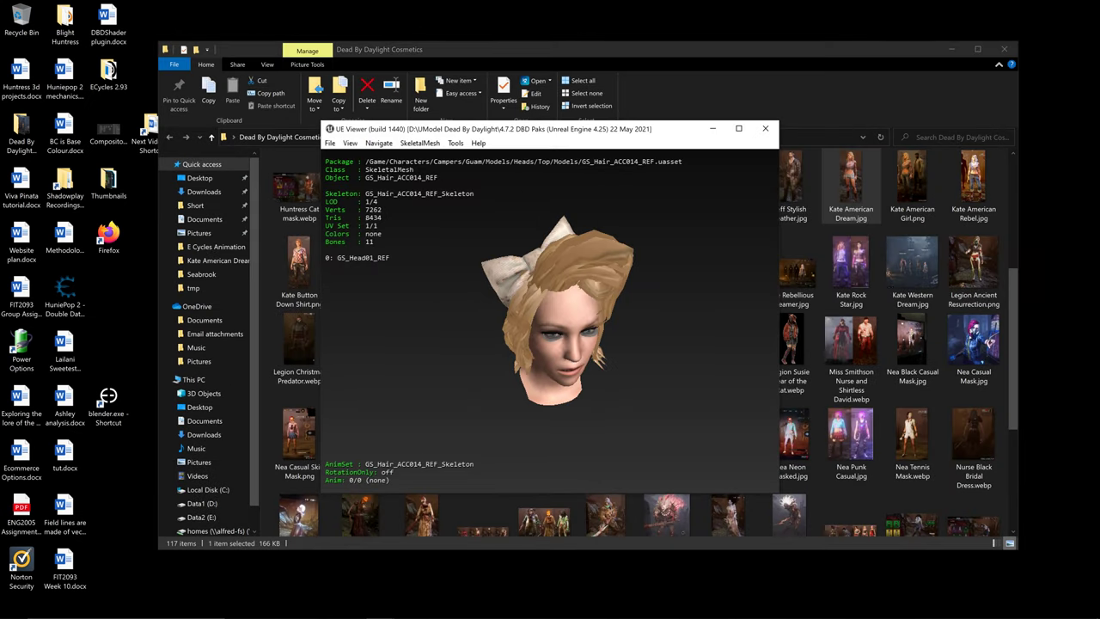
pyautogui.press('pagedown')
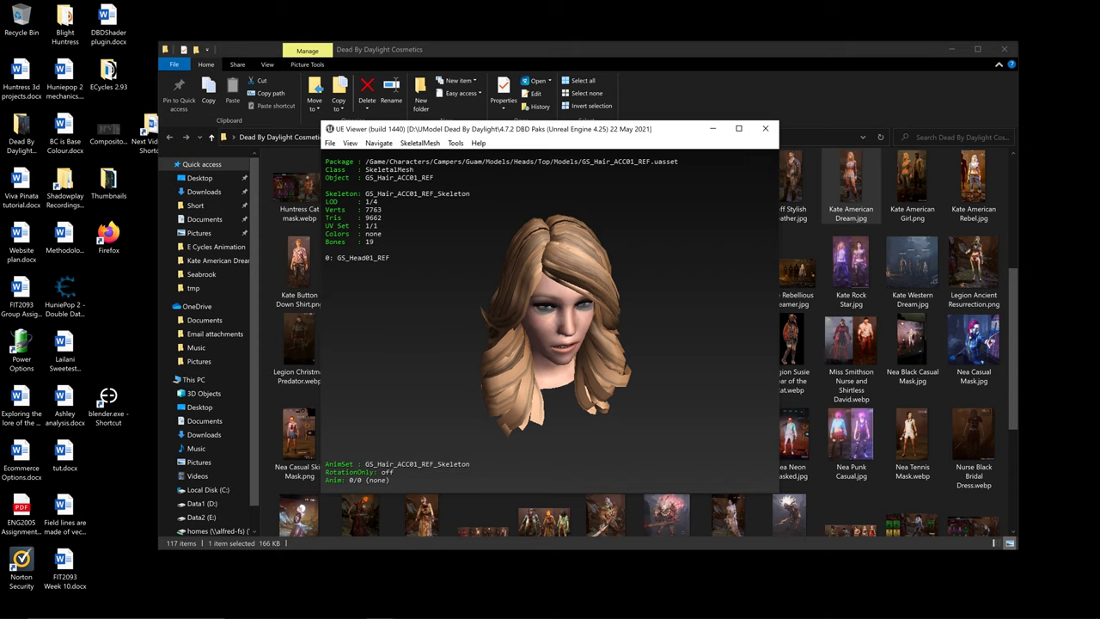
pyautogui.hotkey('ctrl', 't')
pyautogui.press('pagedown')
pyautogui.press('pageup')
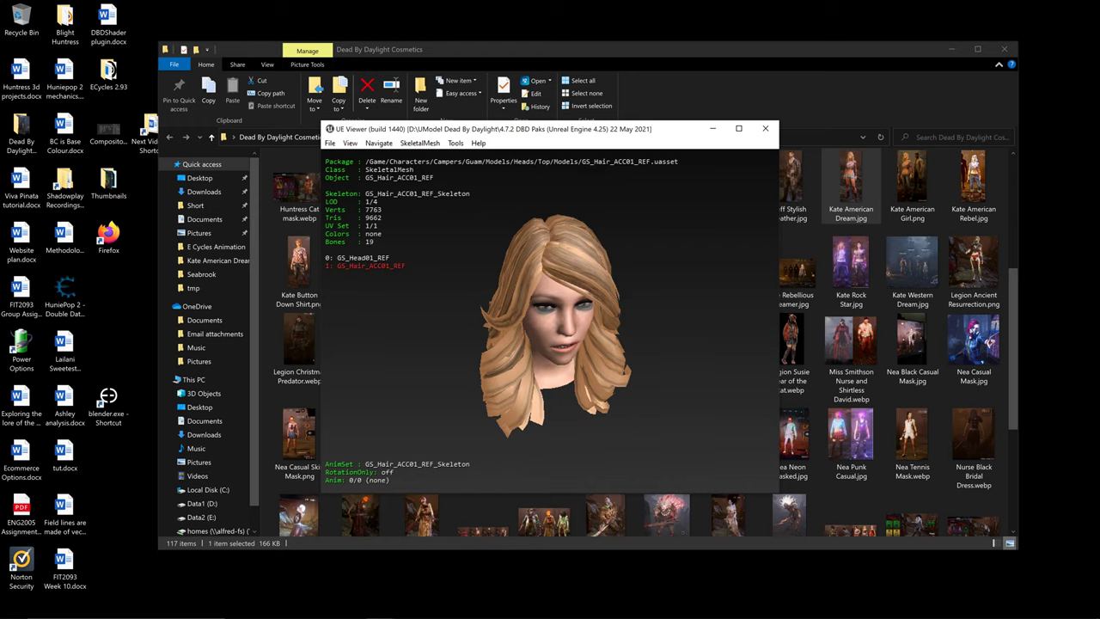
# Go through the Guam leg meshes to the denim shorts GS_Legs01_REF and tag them alongside the head and hair.
pyautogui.press('pagedown')
pyautogui.press('pageup')
pyautogui.press('pagedown')
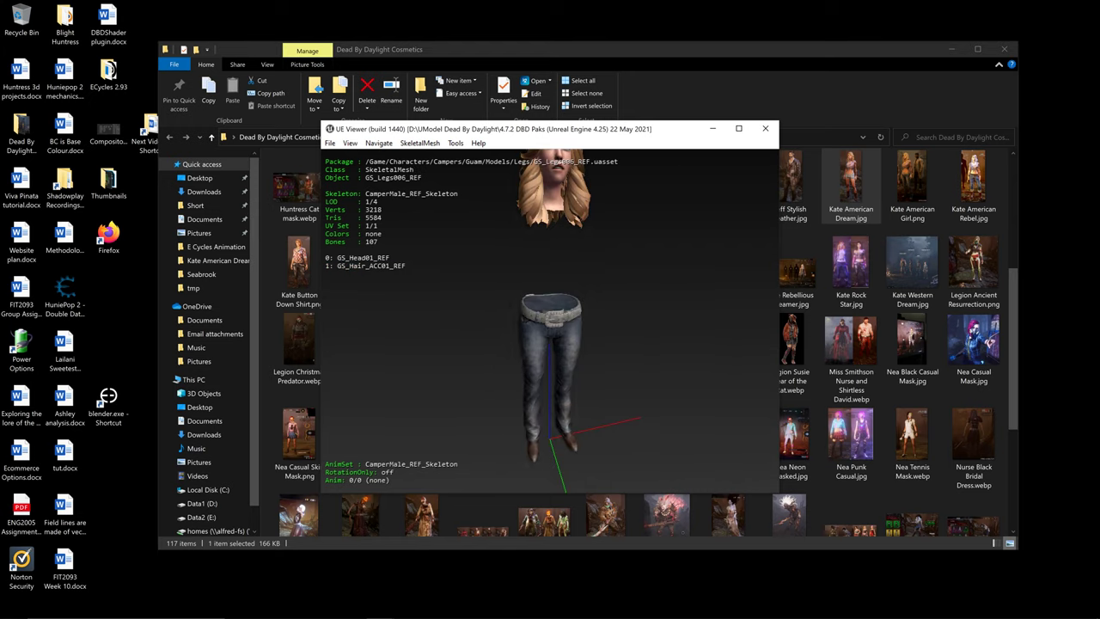
pyautogui.press('pagedown')
pyautogui.press('pagedown')
pyautogui.press('pagedown')
pyautogui.press('pagedown')
pyautogui.press('pagedown')
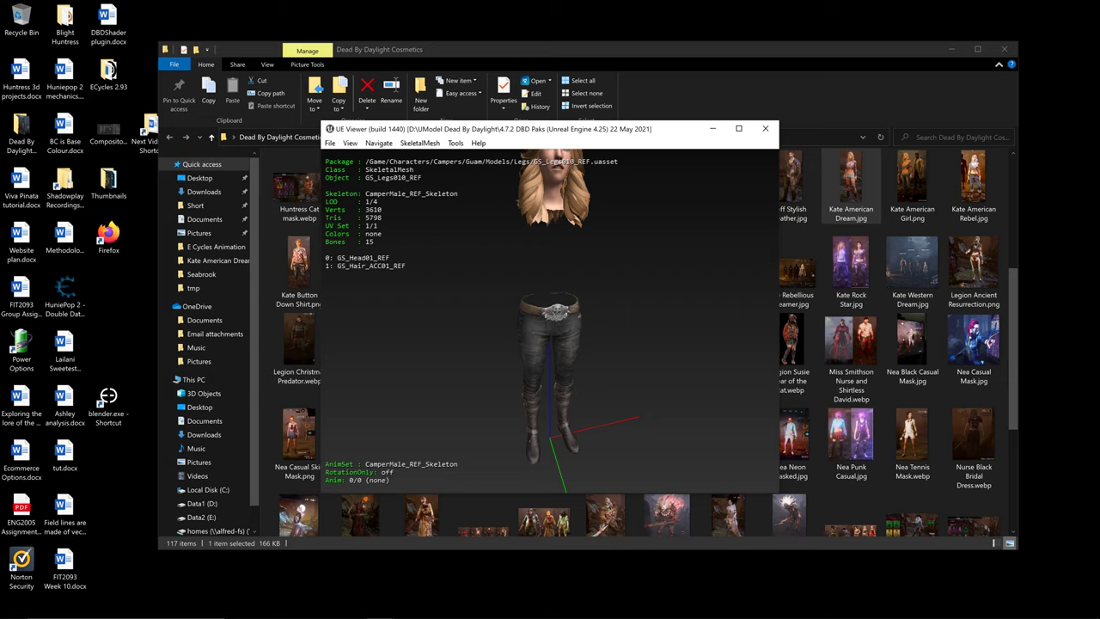
pyautogui.press('pagedown')
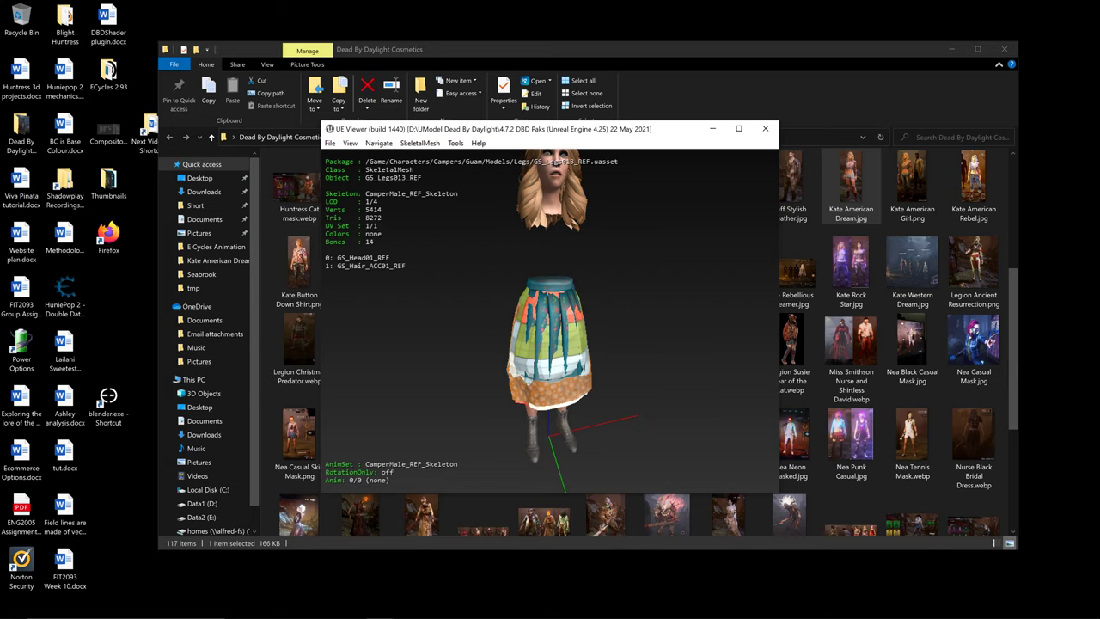
pyautogui.press('pagedown')
pyautogui.press('pagedown')
pyautogui.press('pagedown')
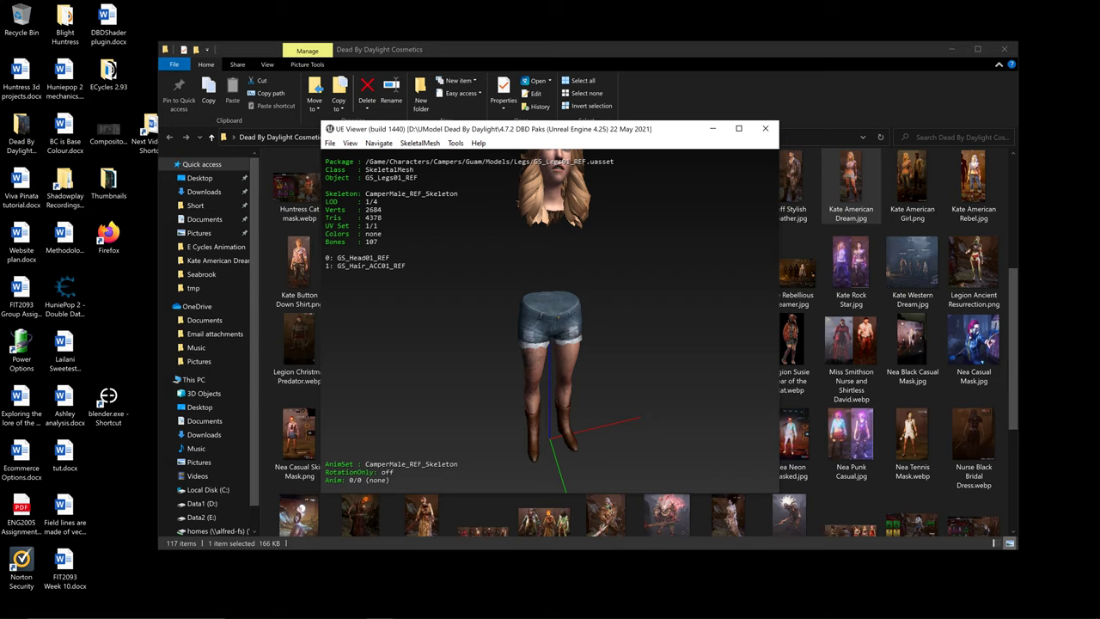
pyautogui.hotkey('ctrl', 'a')
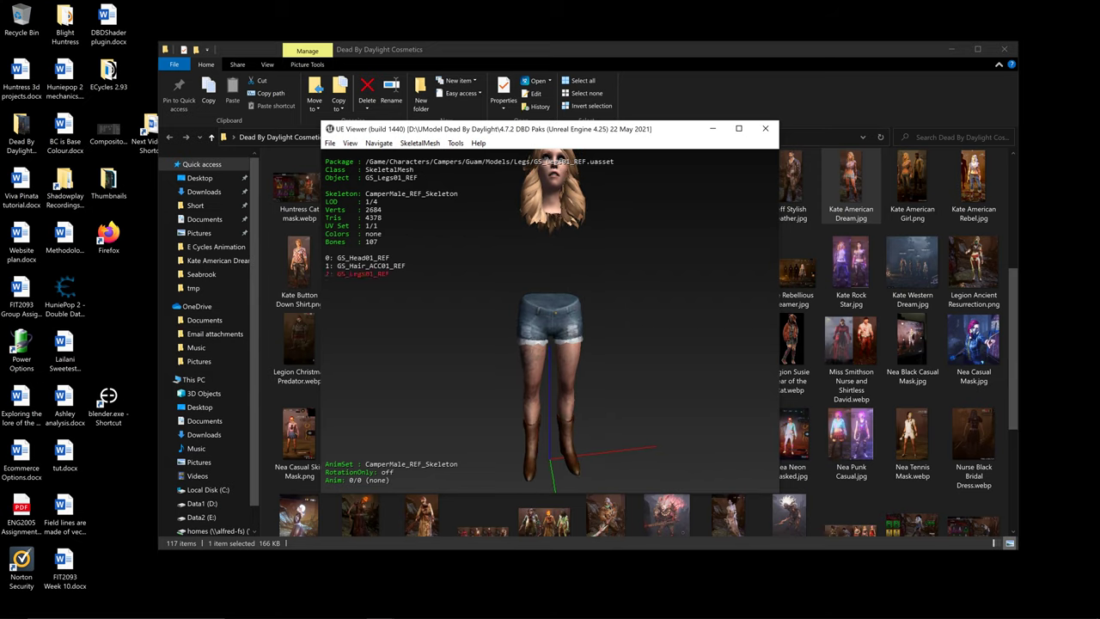
# Browse the hip accessory meshes on the tagged shorts up to GS_Chain_ACC011_REF.
pyautogui.press('pagedown')
pyautogui.press('pagedown')
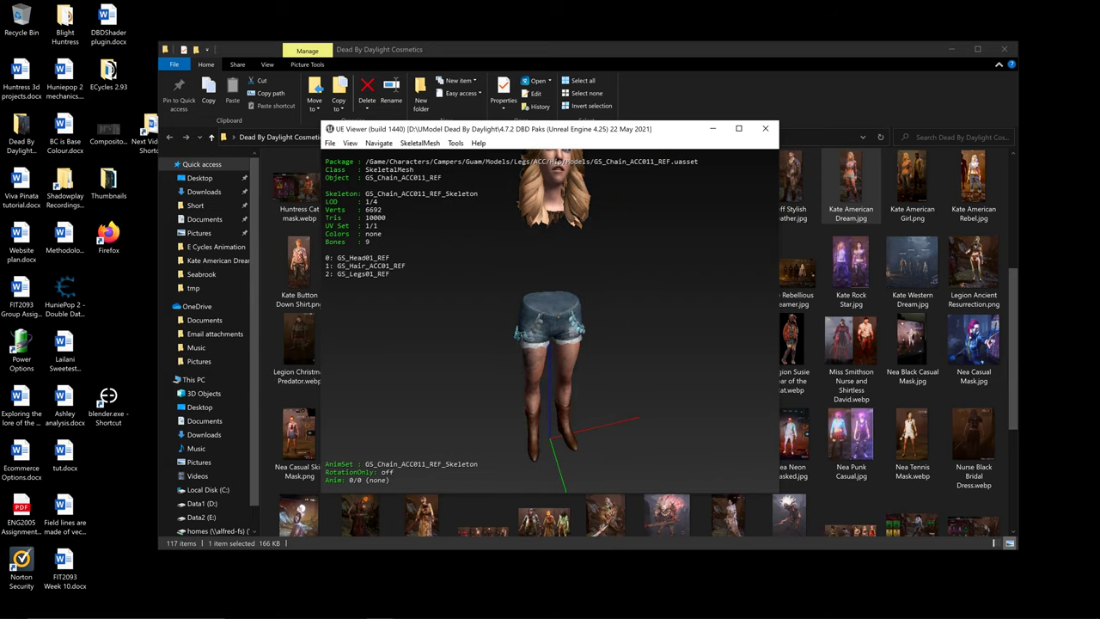
# Browse the loaded meshes to the torso mesh GS_Torso006_REF and tag it alongside the head, hair and legs.
pyautogui.press('pagedown')
pyautogui.press('pagedown')
pyautogui.press('pagedown')
pyautogui.press('pagedown')
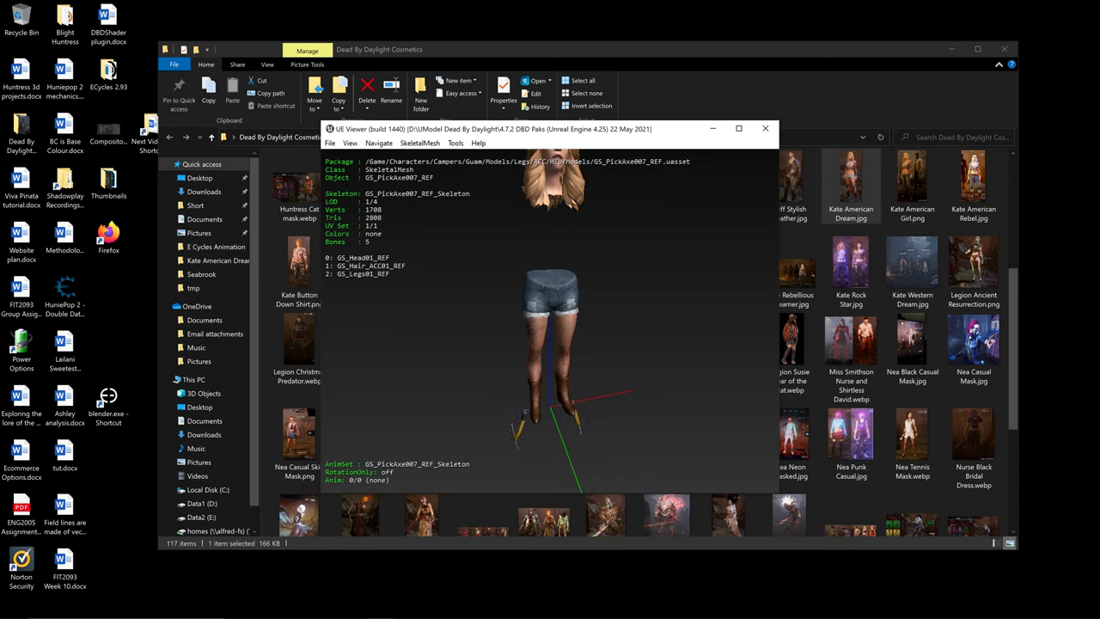
pyautogui.press('pagedown')
pyautogui.press('pagedown')
pyautogui.press('pagedown')
pyautogui.press('pagedown')
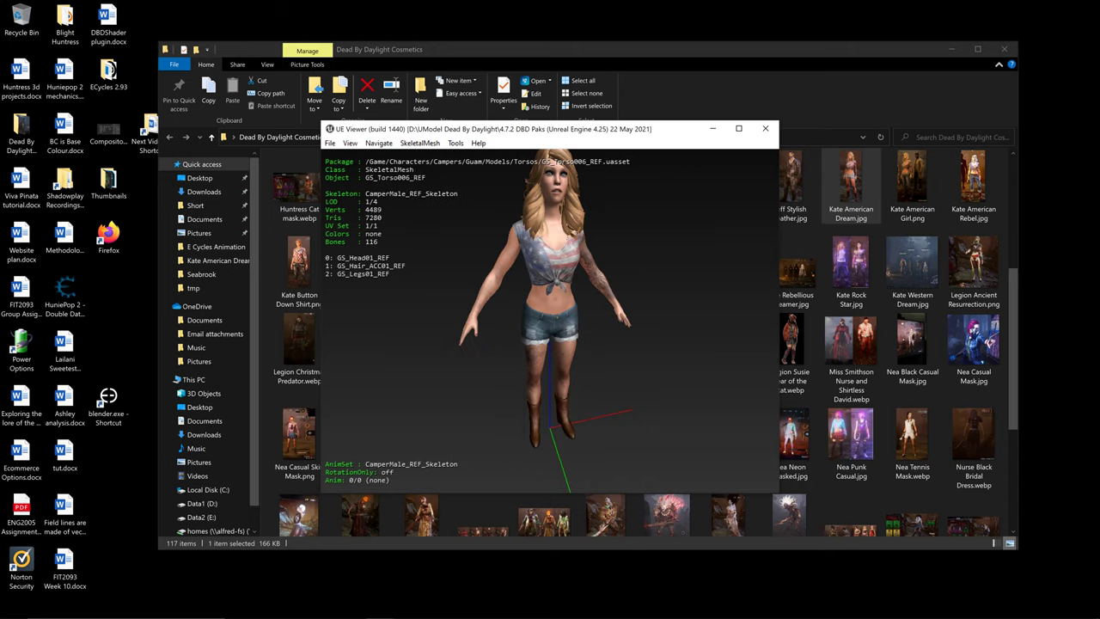
pyautogui.hotkey('ctrl', 'a')
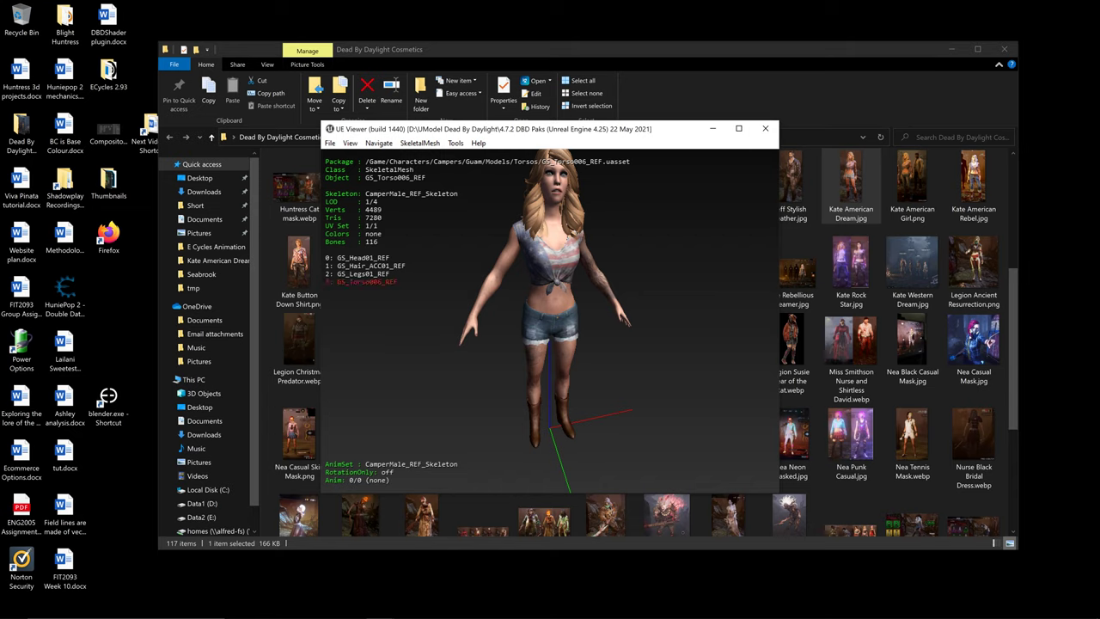
pyautogui.moveTo(550, 320)
pyautogui.mouseDown()
pyautogui.moveTo(515, 296)
pyautogui.moveTo(558, 344)
pyautogui.moveTo(546, 308)
pyautogui.mouseUp()
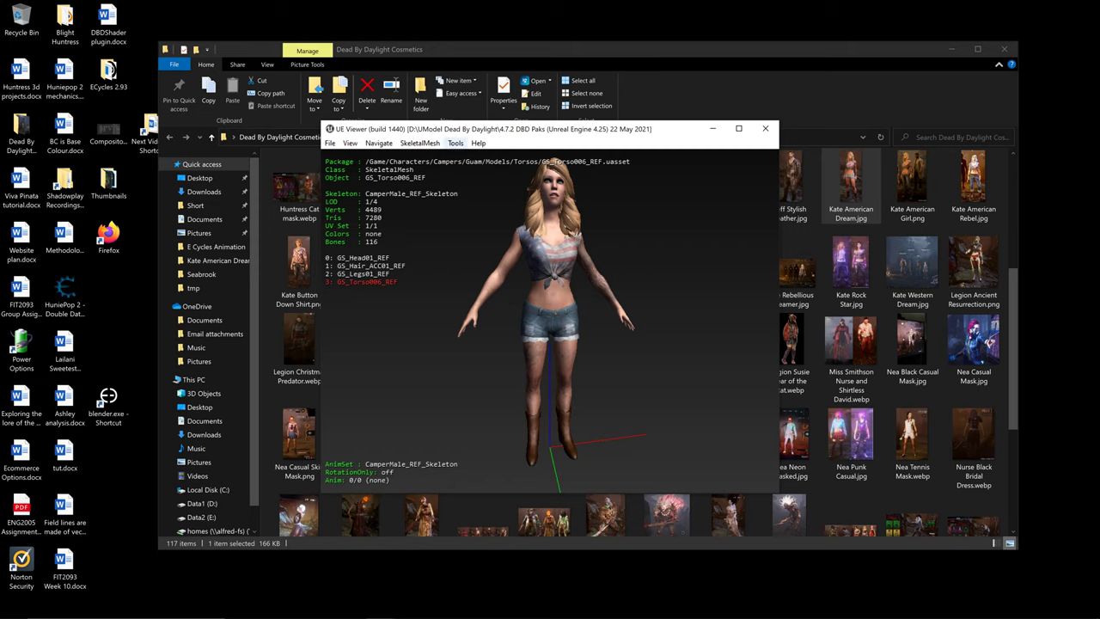
# Start exporting the tagged meshes and browse to the Seabrook folder on the C: drive for the export directory.
pyautogui.click(455, 143)
pyautogui.click(495, 156)
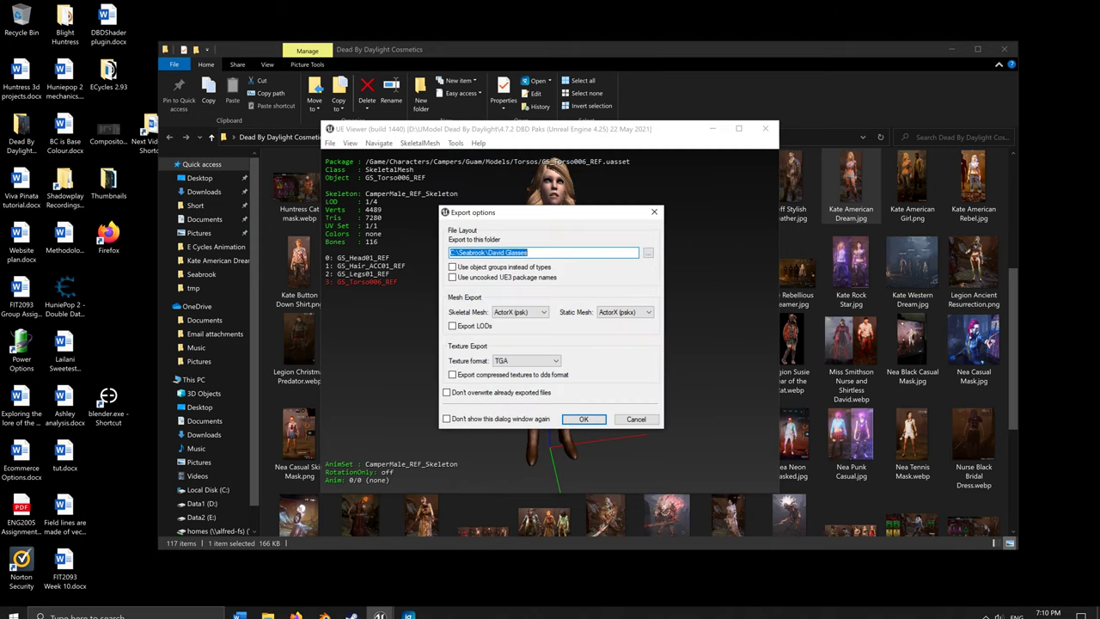
pyautogui.click(648, 252)
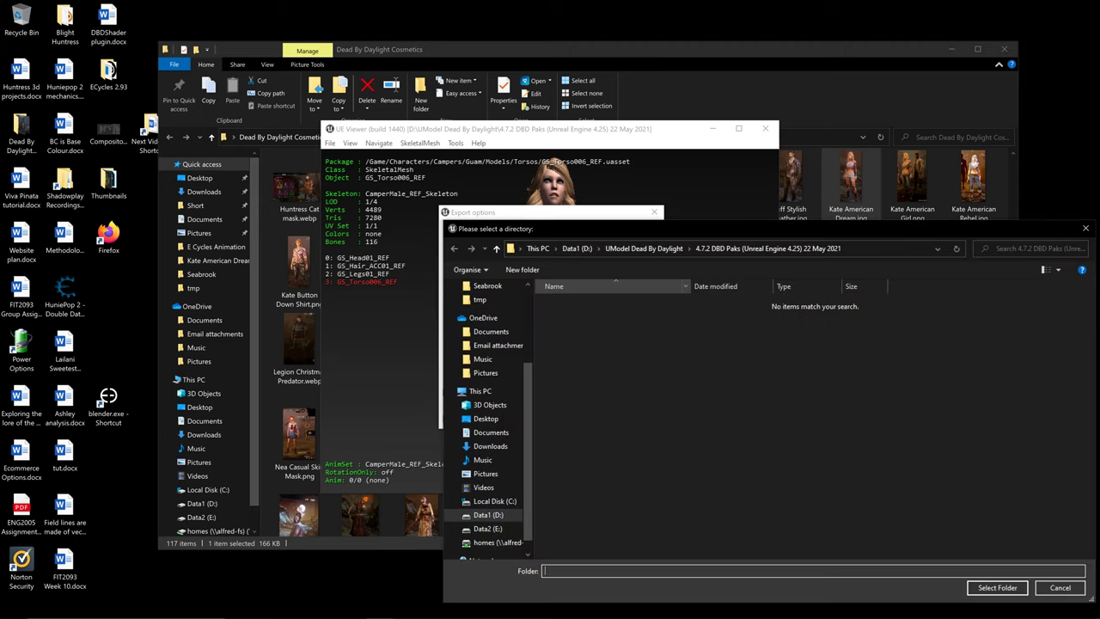
pyautogui.click(495, 501)
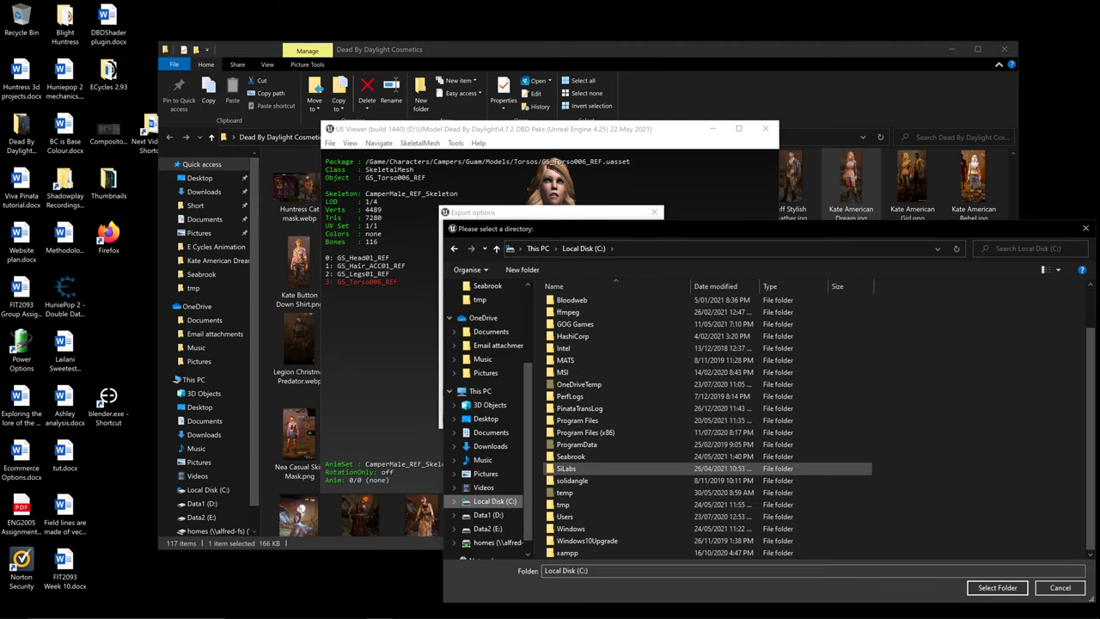
pyautogui.doubleClick(570, 507)
# Create a folder named "Kate American Dreamer Plugin Tutorial" and export the meshes into it, with ActorX (psk) meshes and TGA textures.
pyautogui.rightClick(898, 401)
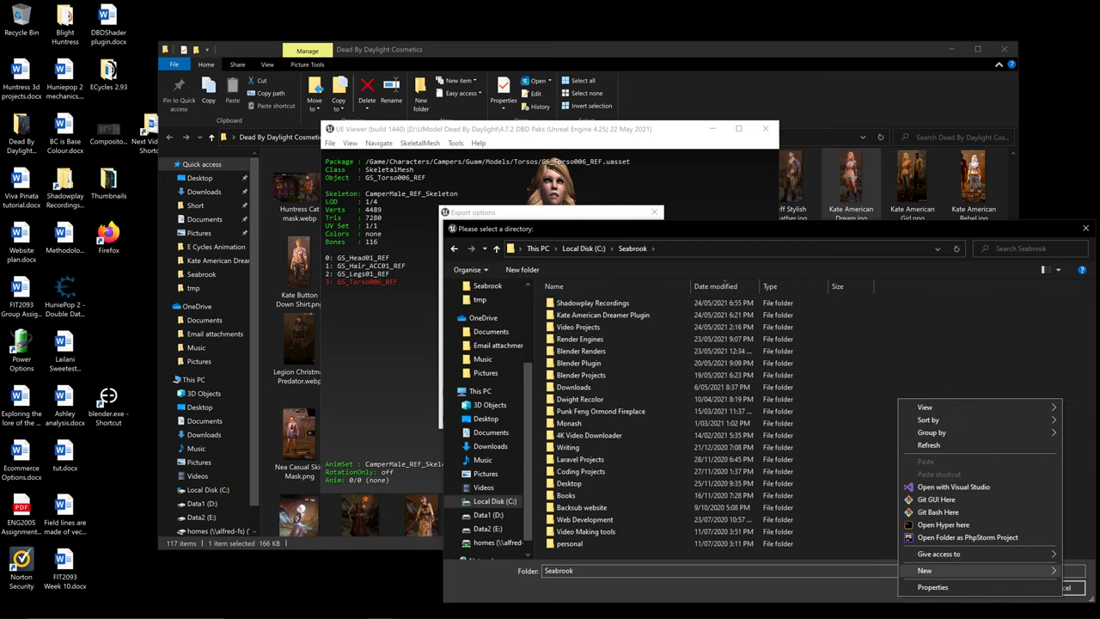
pyautogui.moveTo(945, 570)
pyautogui.click(752, 414)
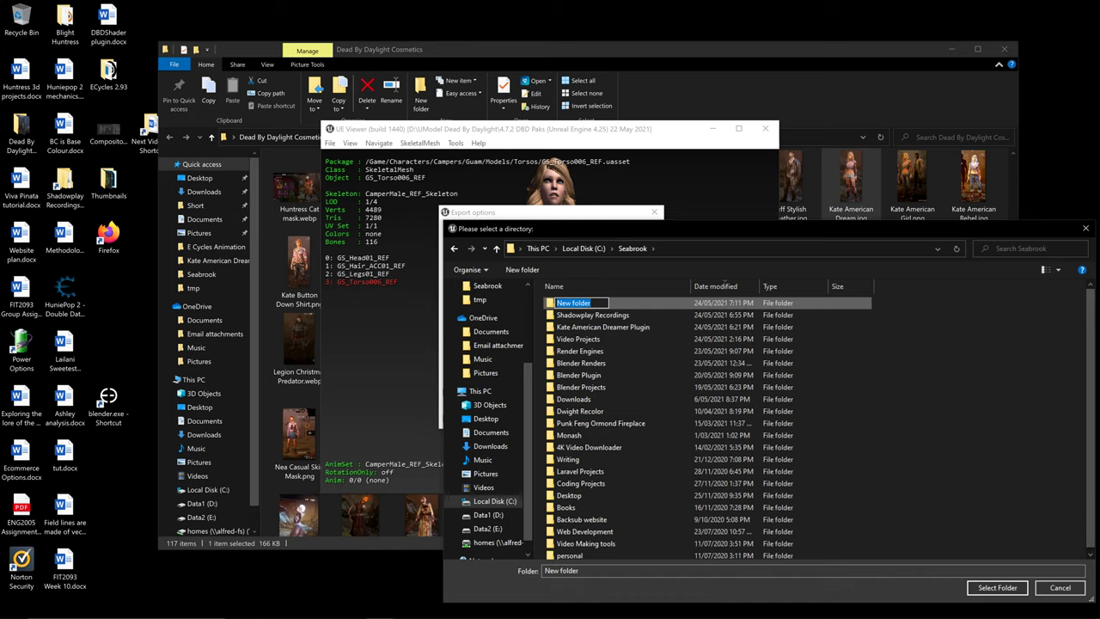
pyautogui.write('Kate American Dreamer')
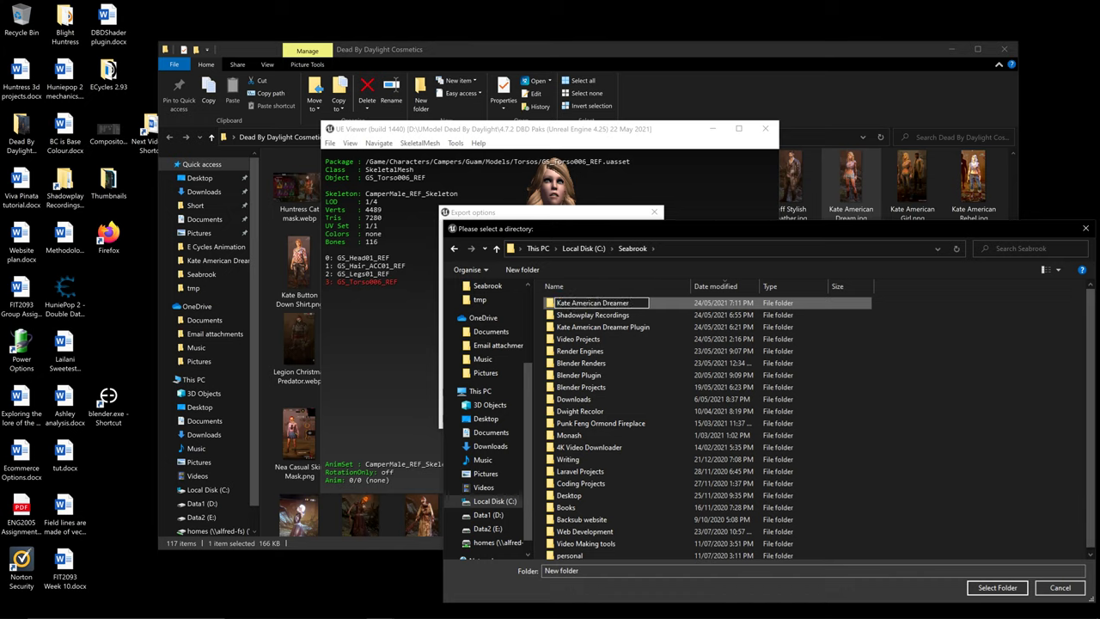
pyautogui.write(' Plugin Tutorial')
pyautogui.press('Return')
pyautogui.press('Return')
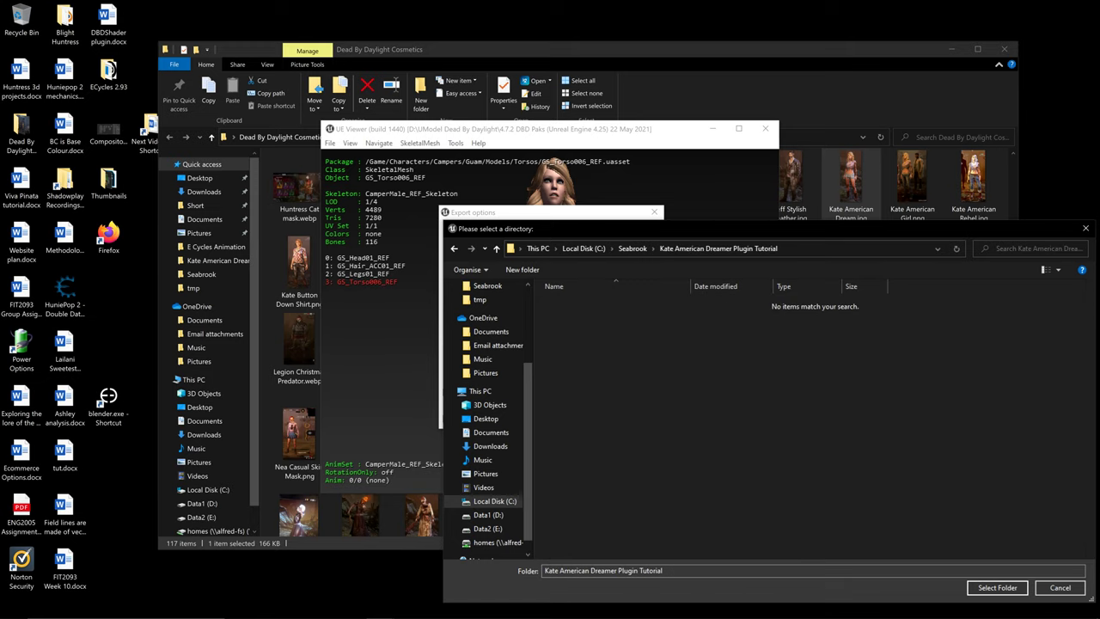
pyautogui.click(997, 586)
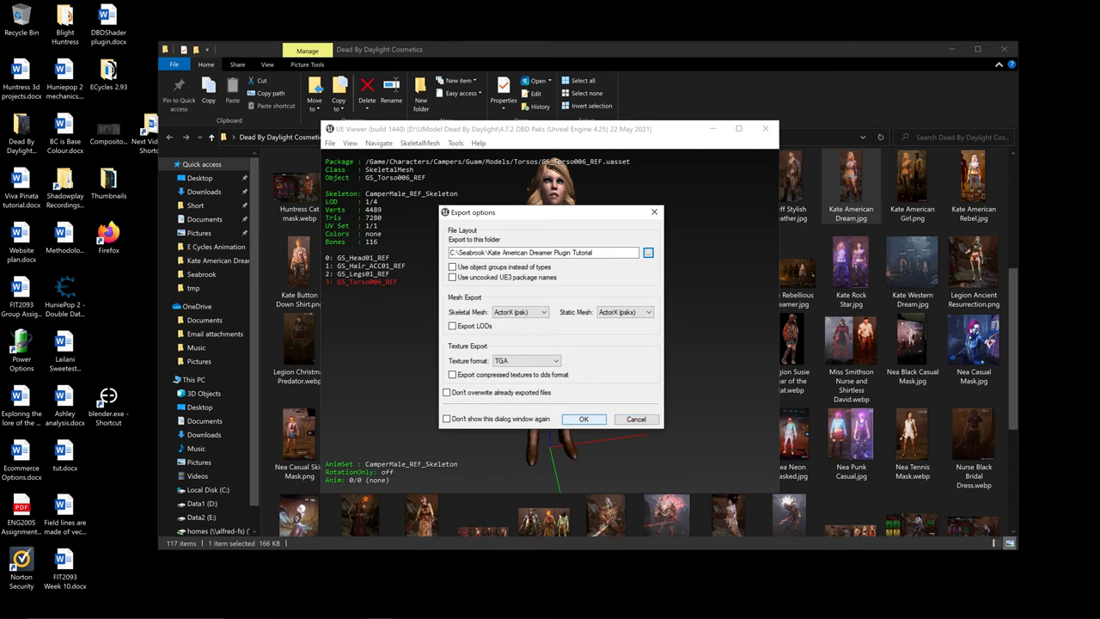
pyautogui.click(583, 418)
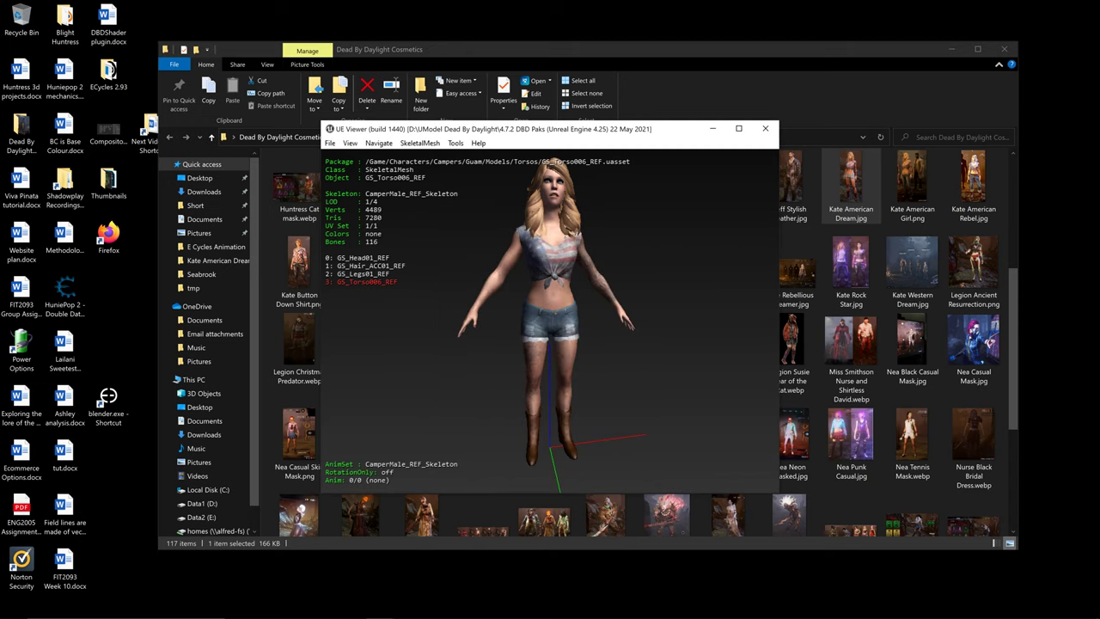
# Minimise UE Viewer, launch a new Blender instance, and start a General file in the Layout workspace.
pyautogui.moveTo(379, 614)
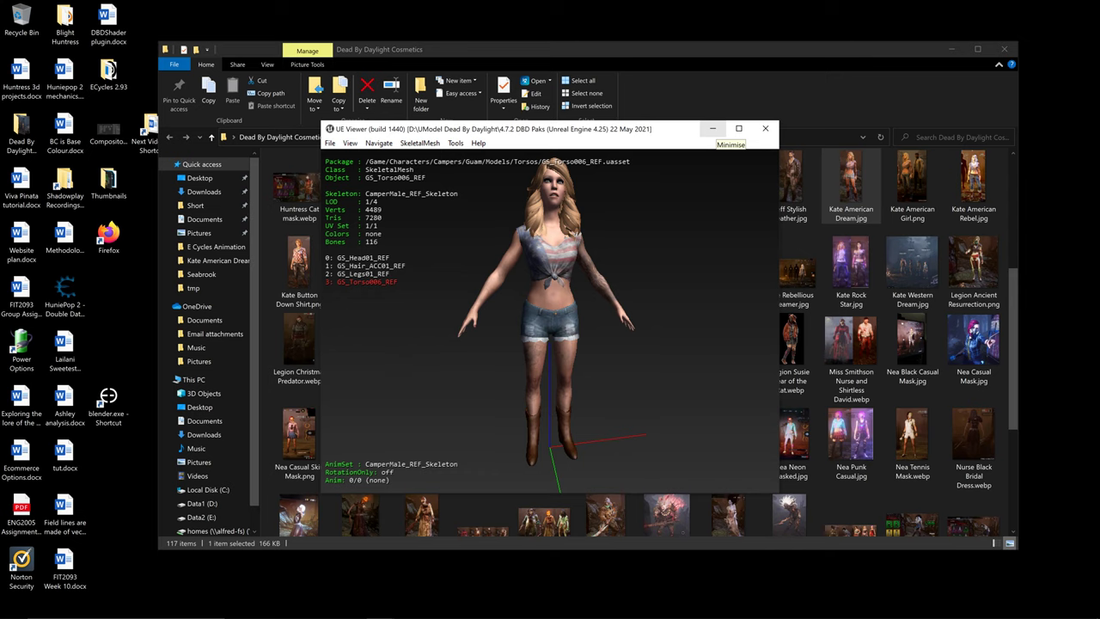
pyautogui.click(712, 129)
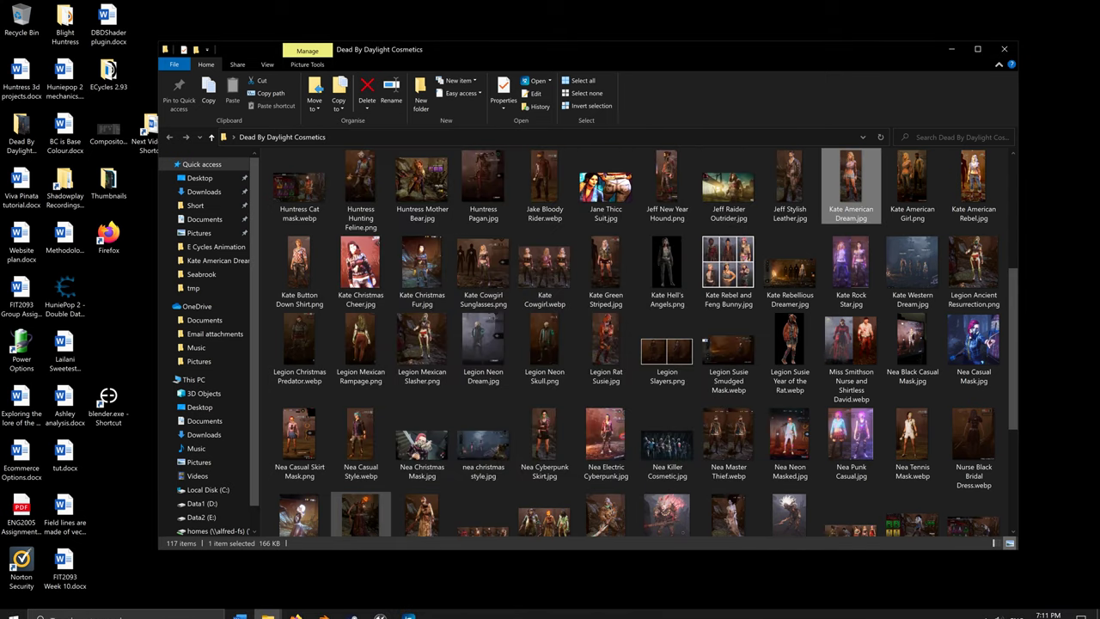
pyautogui.click(120, 607)
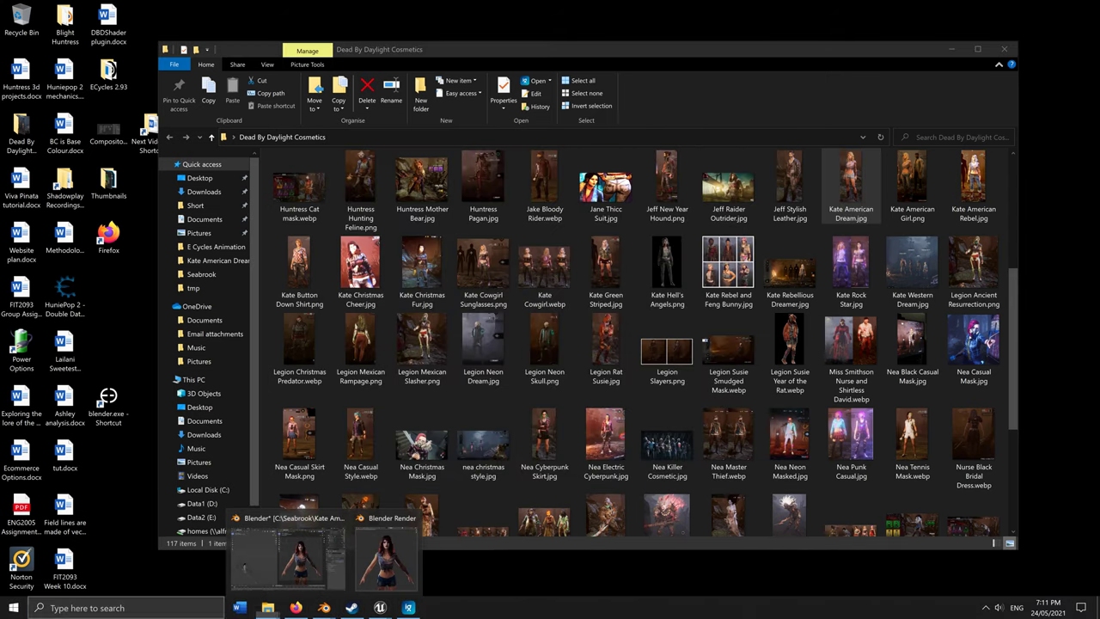
pyautogui.write('blender')
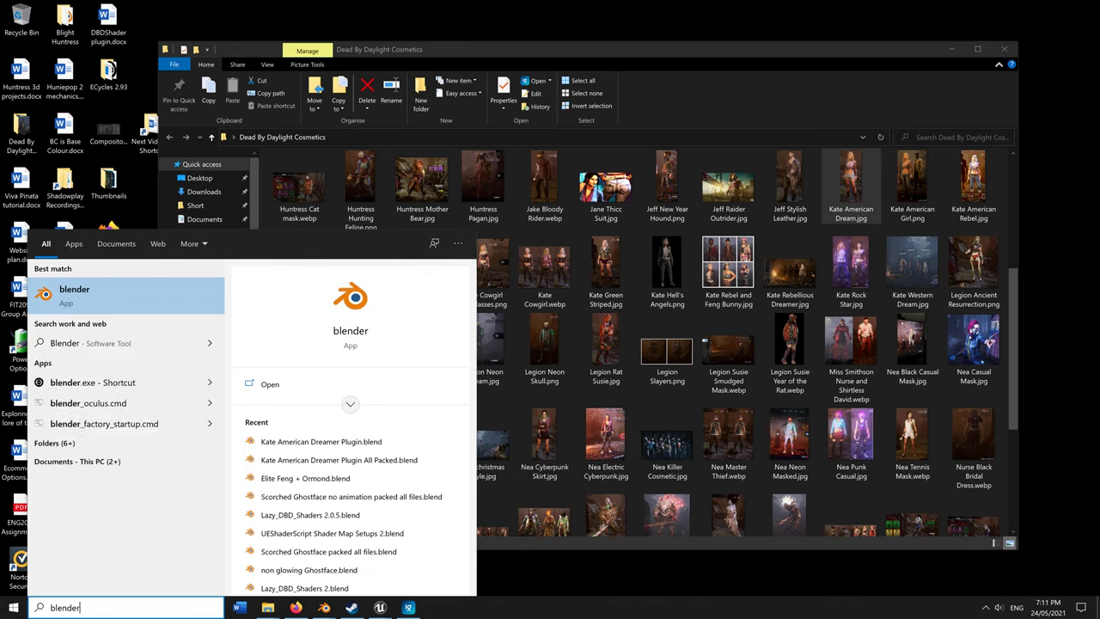
pyautogui.press('Return')
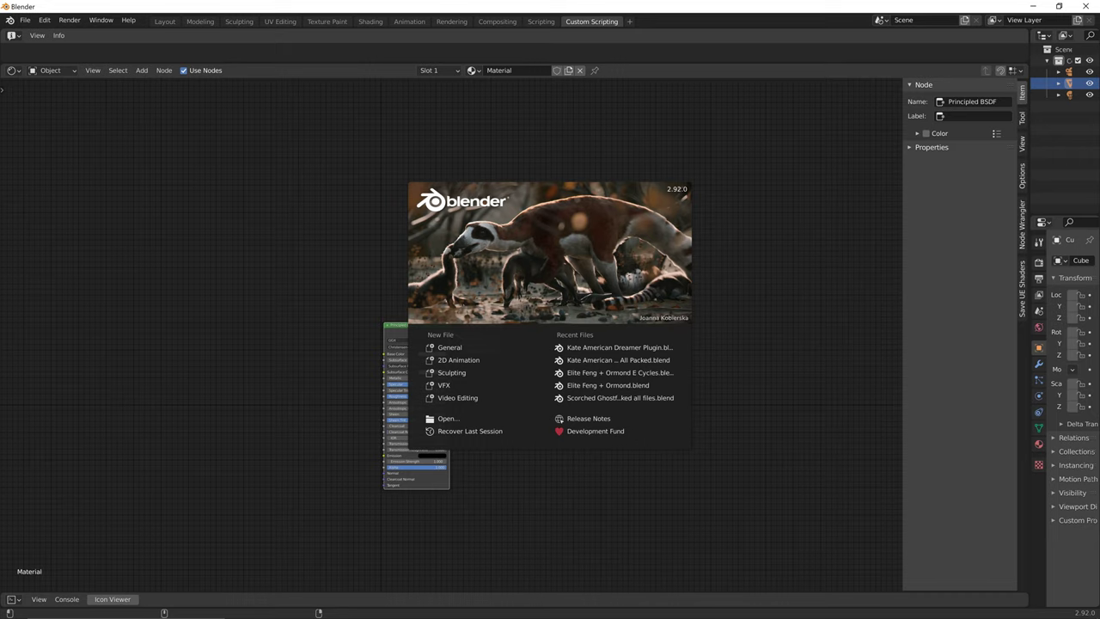
pyautogui.click(450, 348)
pyautogui.click(164, 21)
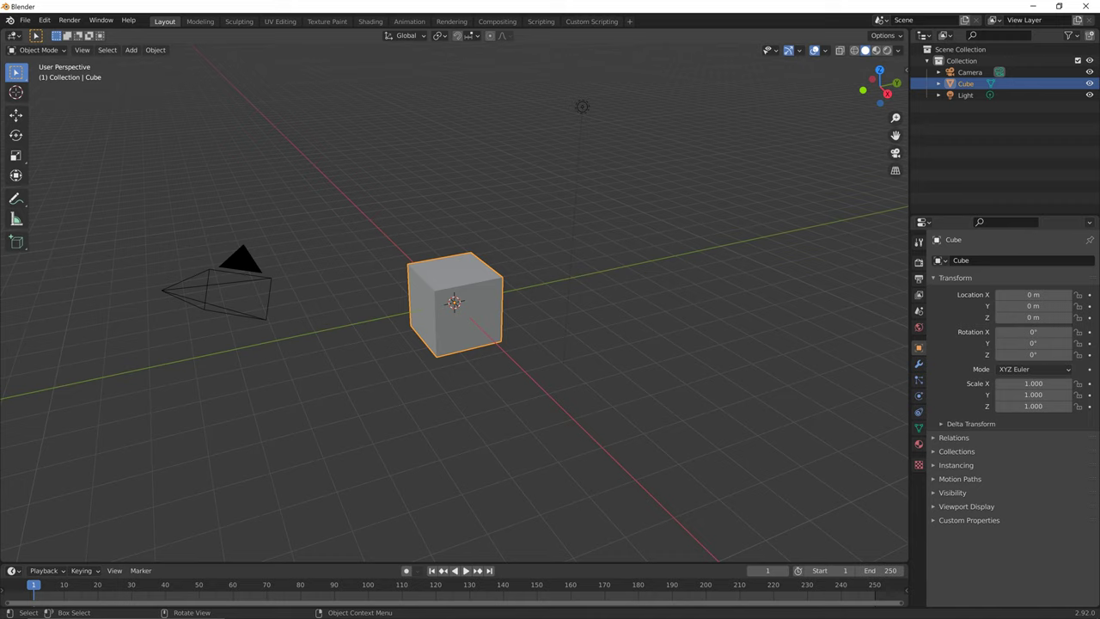
# Delete the default camera, cube and light from the scene.
pyautogui.hotkey('alt', 'a')
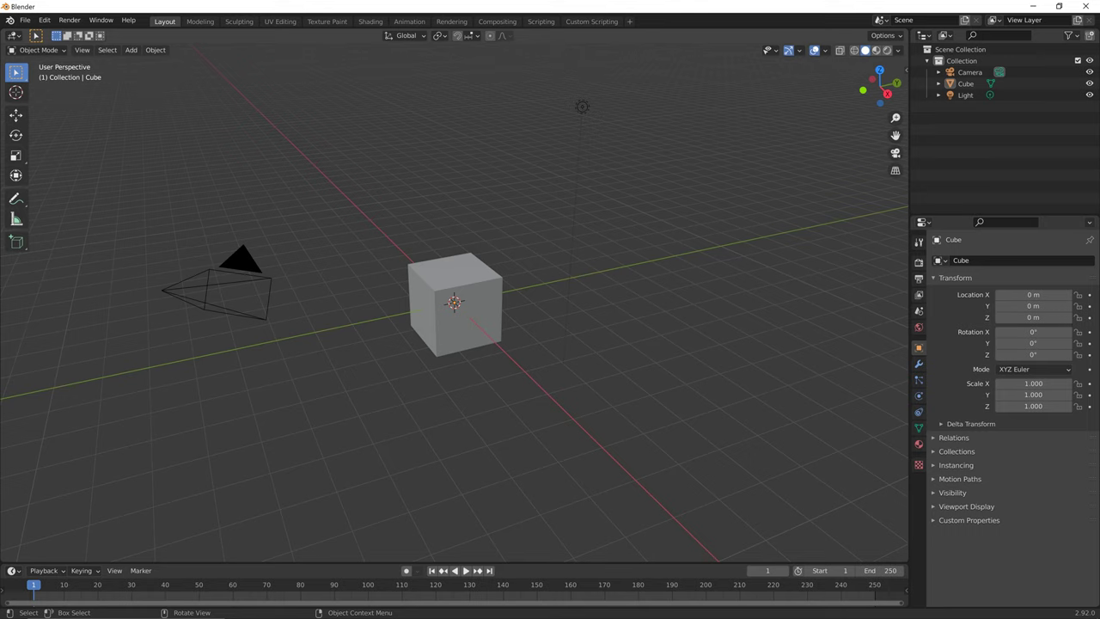
pyautogui.press('a')
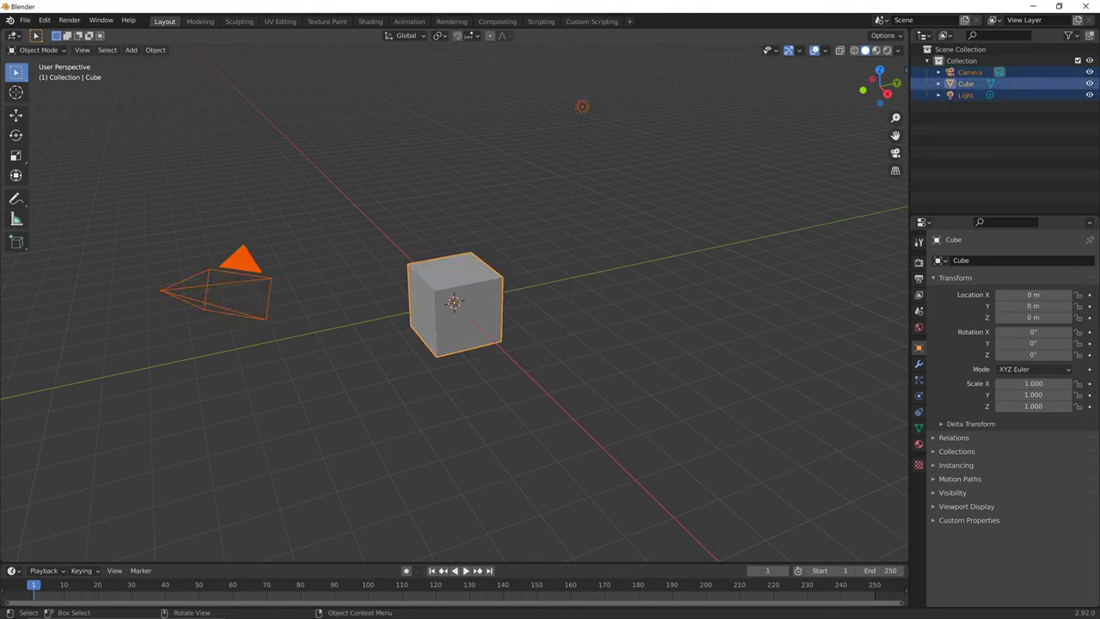
pyautogui.press('x')
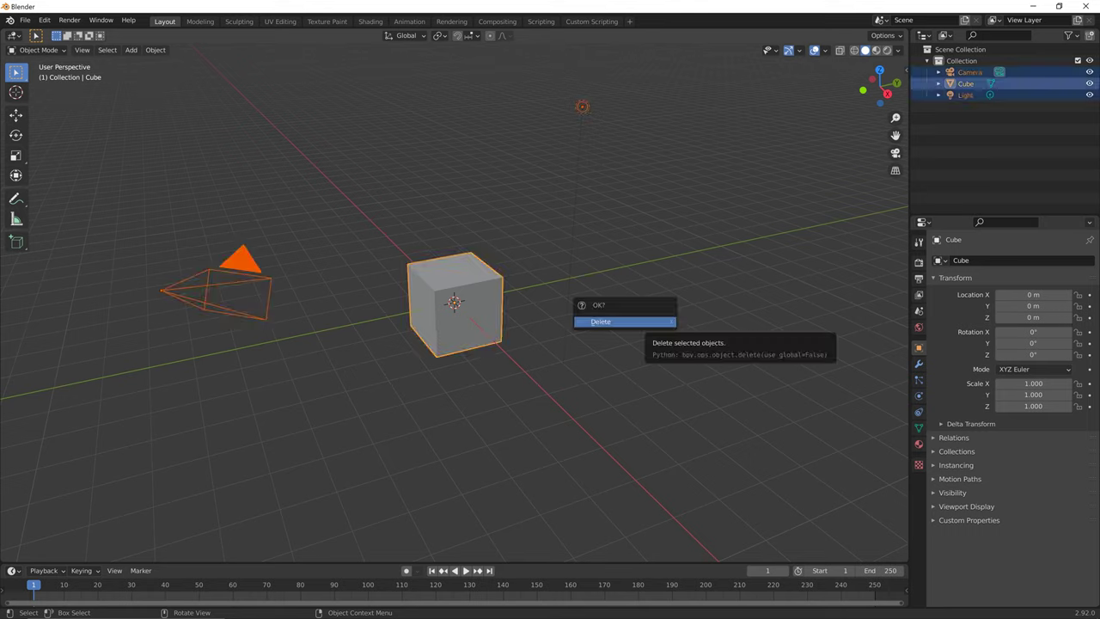
pyautogui.press('Return')
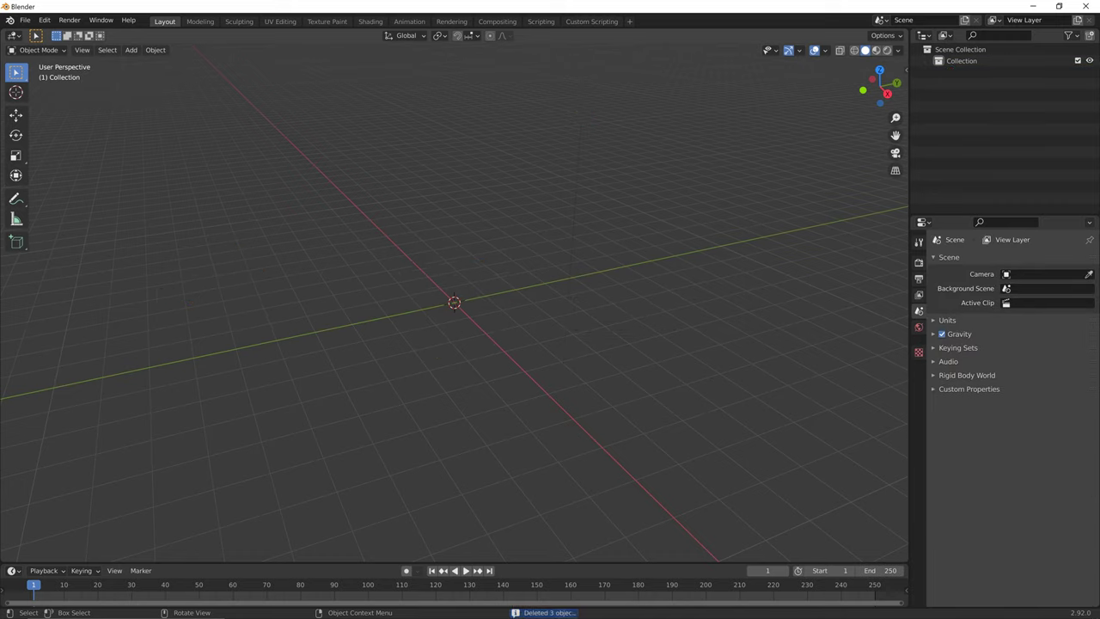
# Enable the Screencast Keys overlay in the 3D viewport with its background disabled.
pyautogui.press('n')
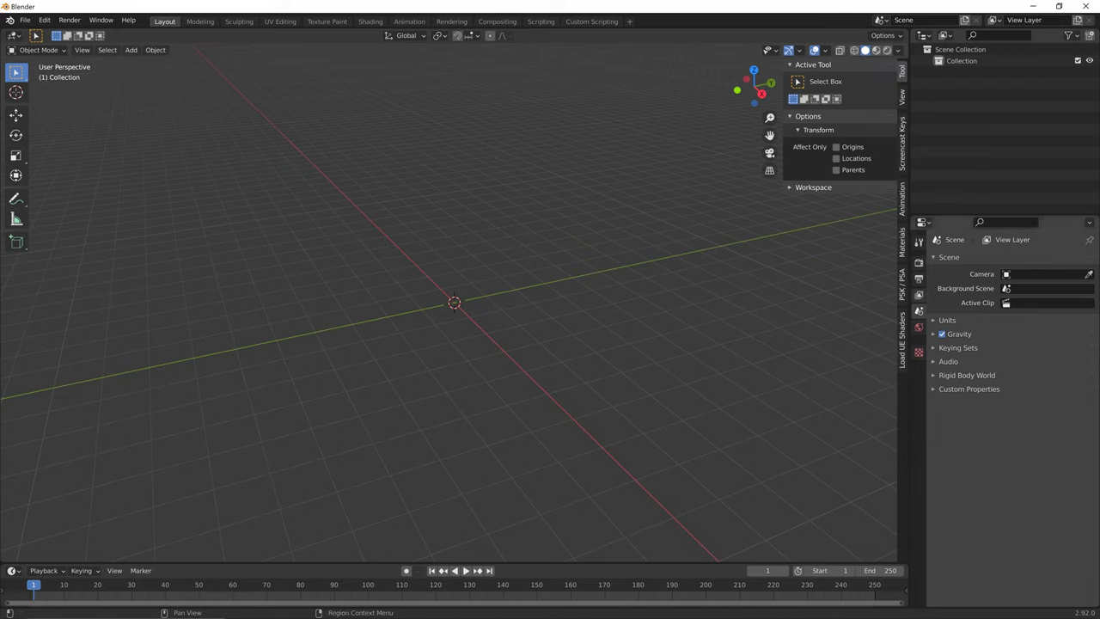
pyautogui.click(902, 144)
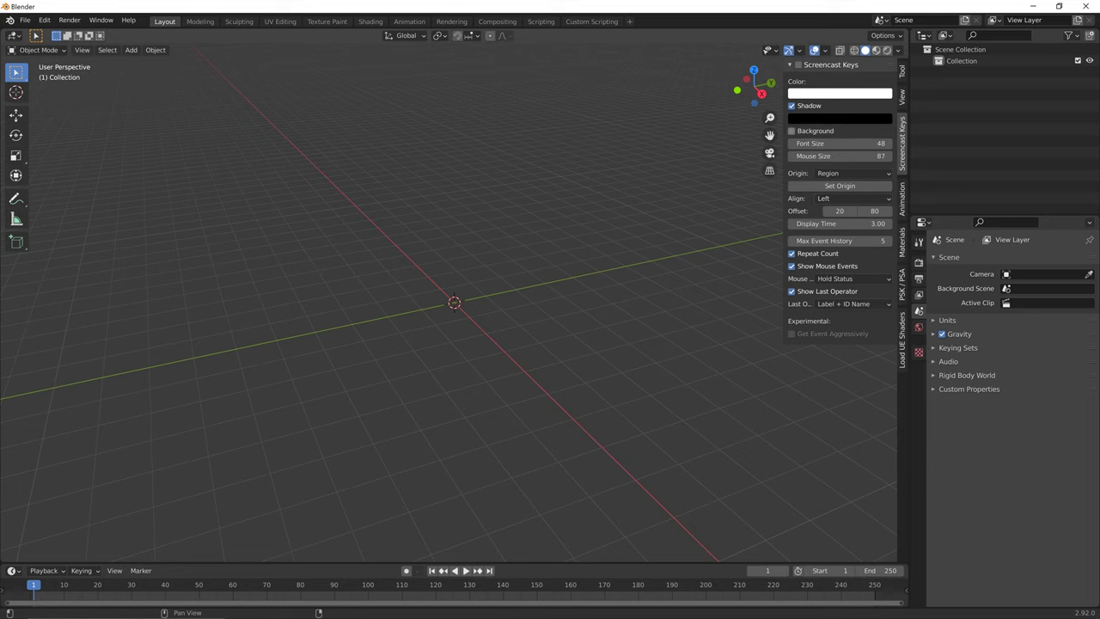
pyautogui.click(791, 131)
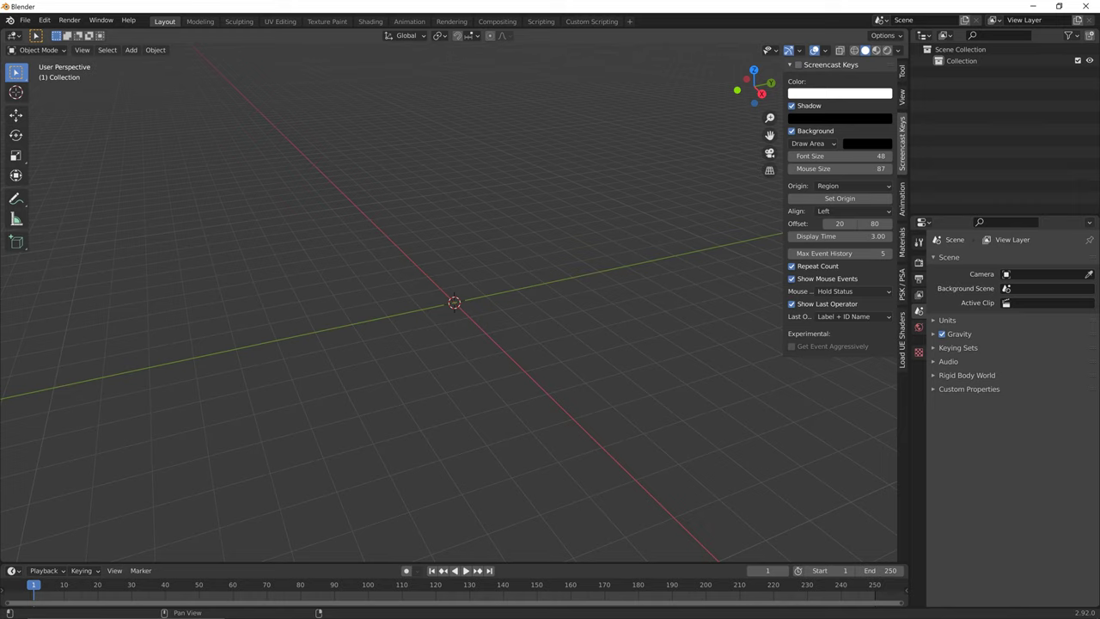
pyautogui.click(798, 64)
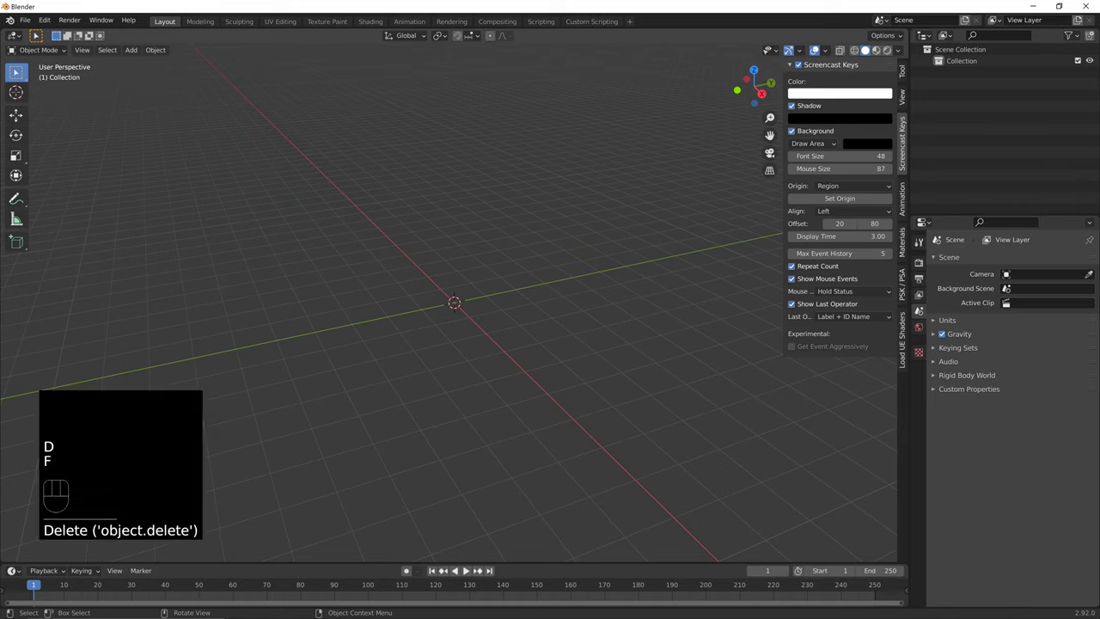
pyautogui.click(791, 131)
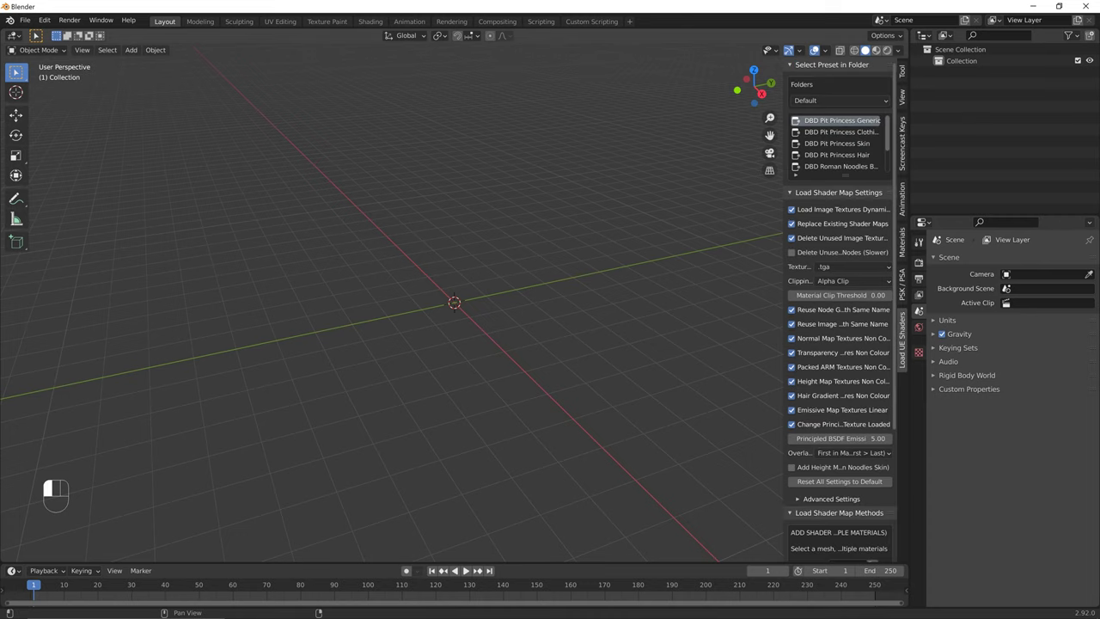
# Configure the PSK/PSA import settings to import Mesh only with Reorient bones enabled.
pyautogui.click(901, 340)
pyautogui.press('n')
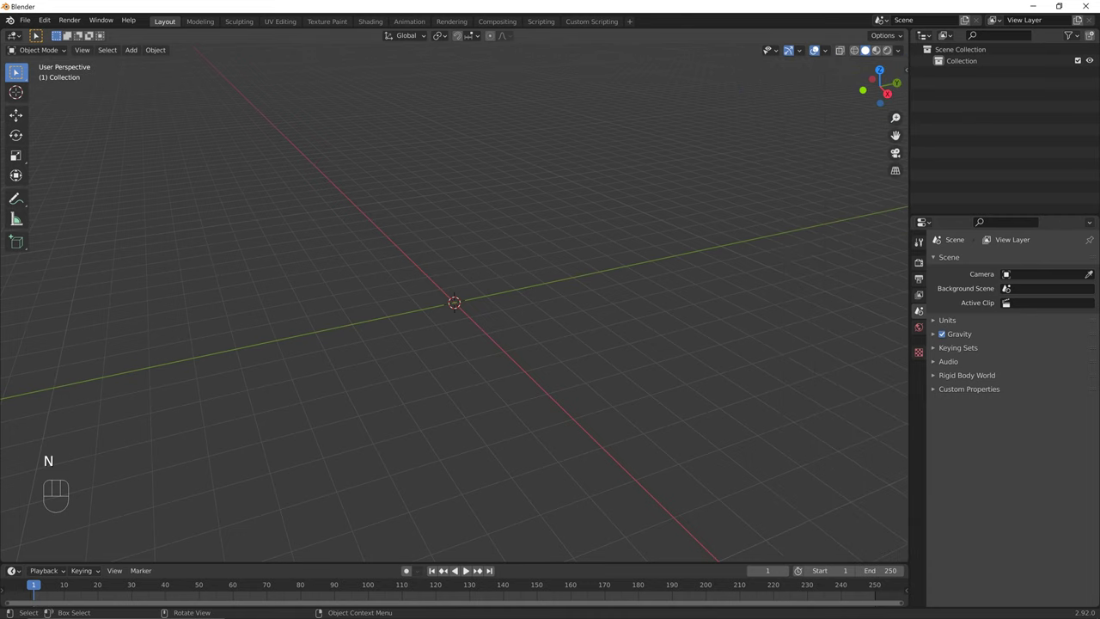
pyautogui.press('n')
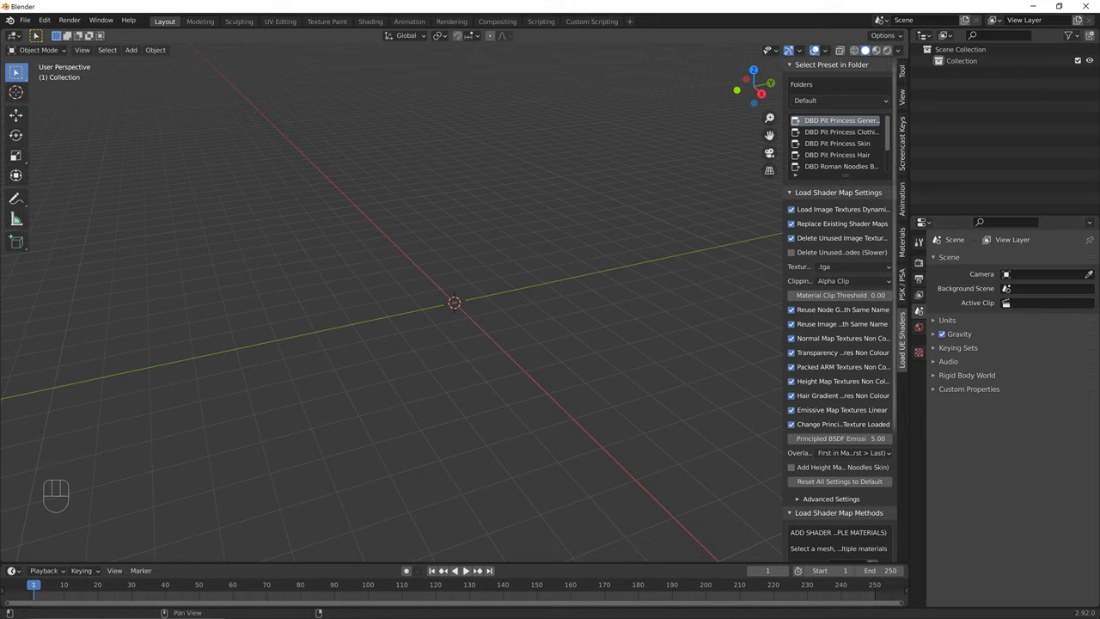
pyautogui.click(901, 283)
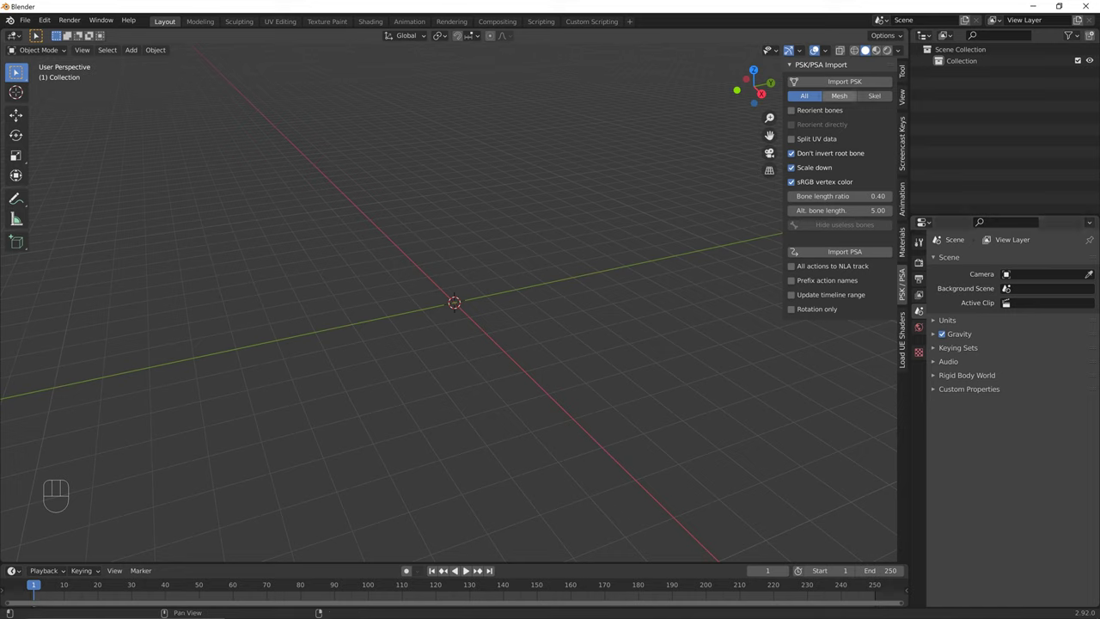
pyautogui.click(839, 96)
pyautogui.click(792, 110)
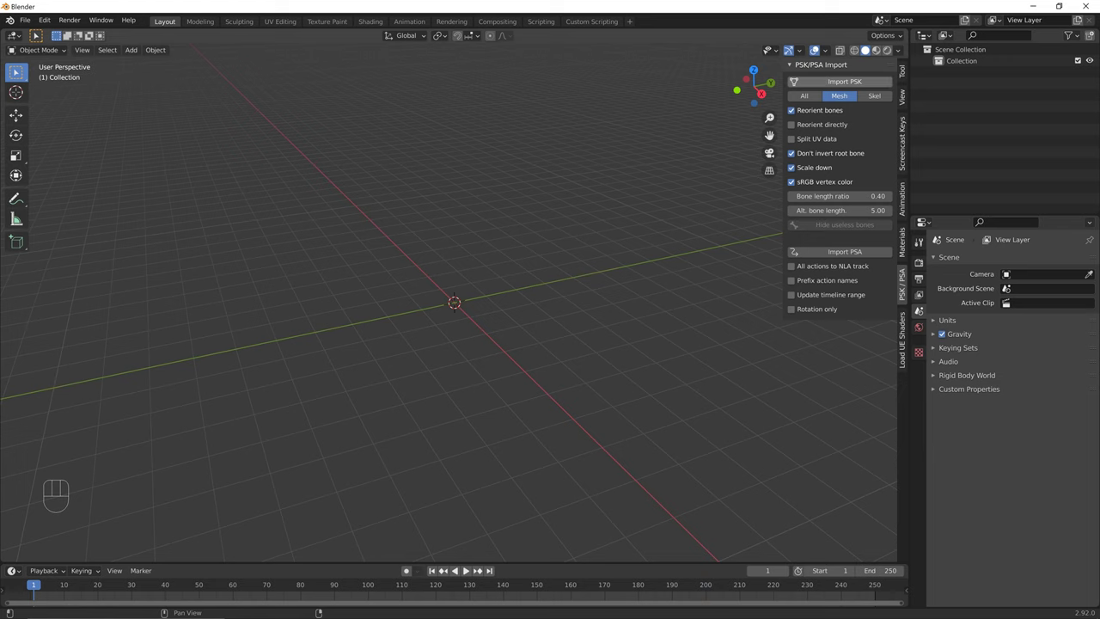
# Import the head mesh GS_Head01_REF.psk from the Kate American Dreamer Plugin Tutorial folder, under Game\Characters\Campers\Guam\Models\Heads.
pyautogui.click(843, 81)
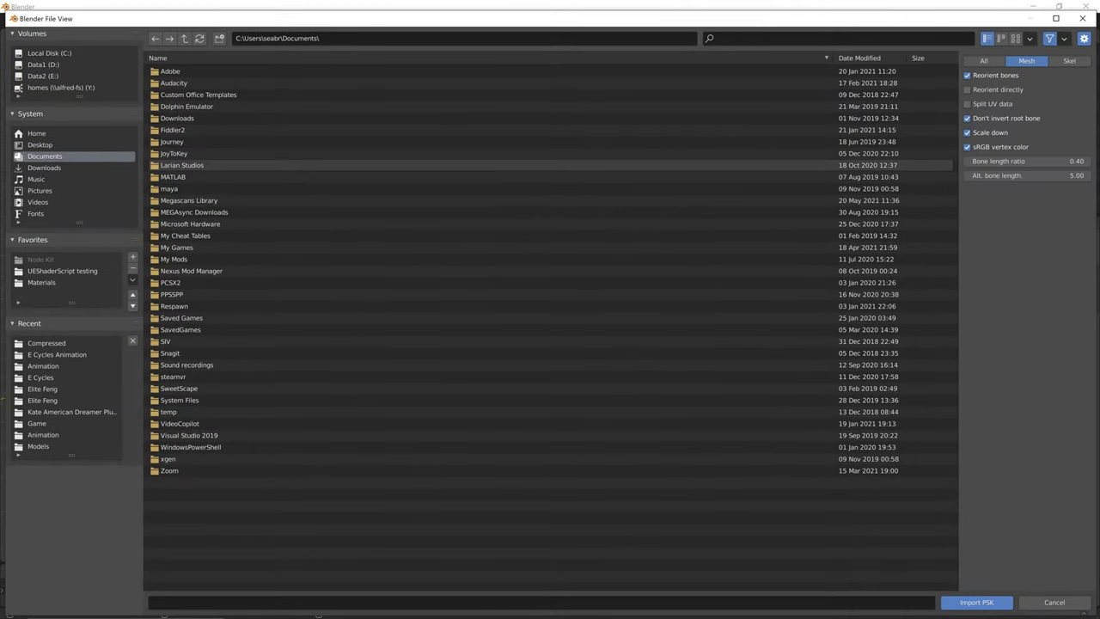
pyautogui.click(50, 54)
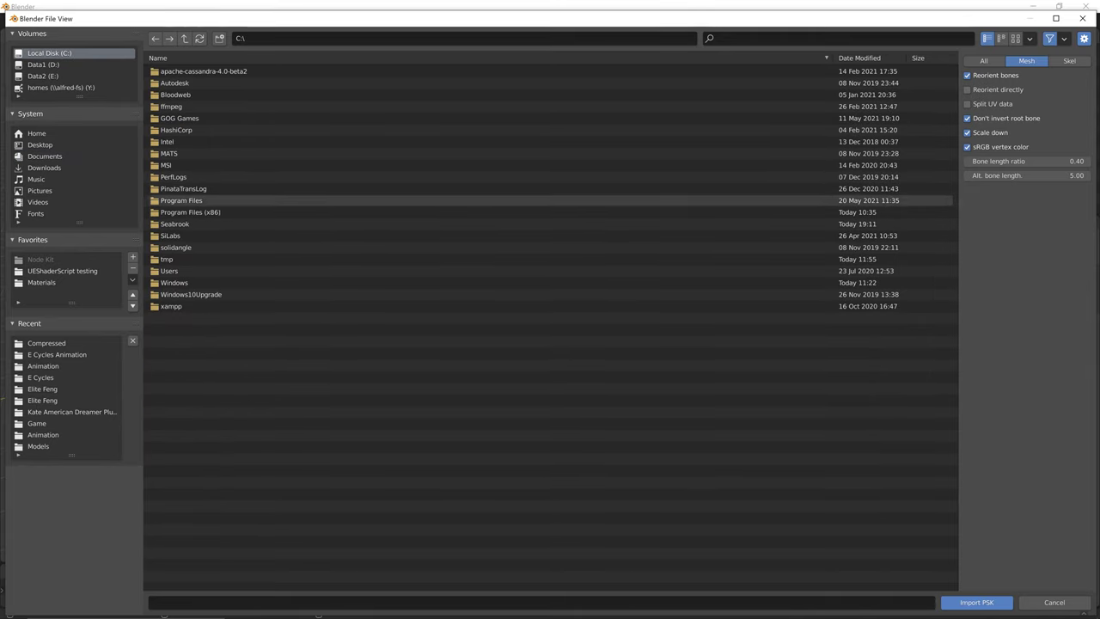
pyautogui.doubleClick(182, 223)
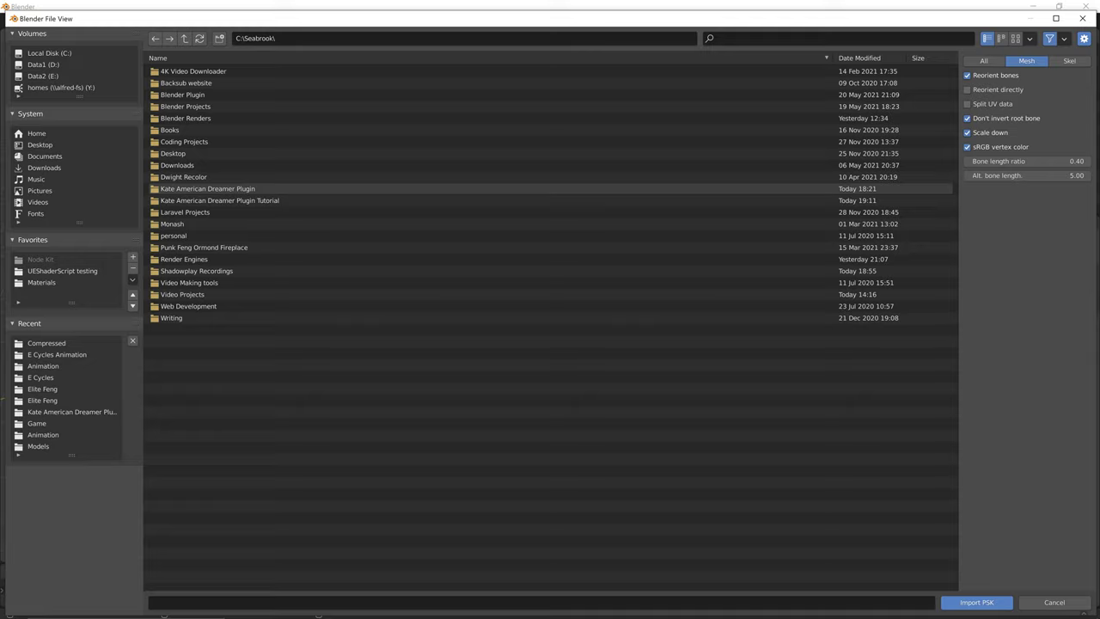
pyautogui.doubleClick(220, 200)
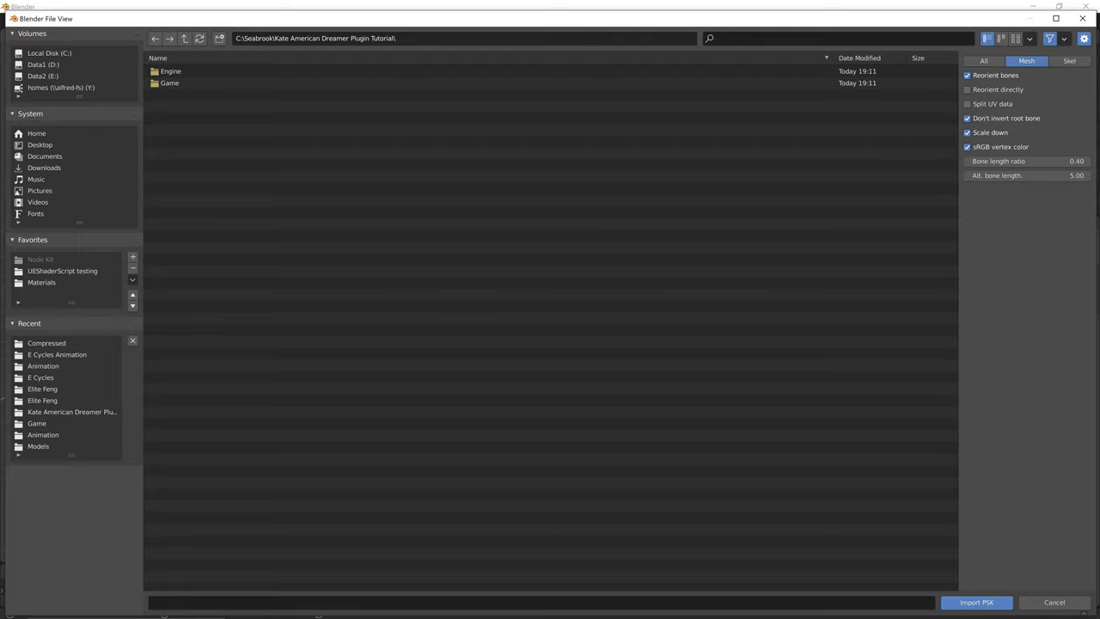
pyautogui.doubleClick(170, 83)
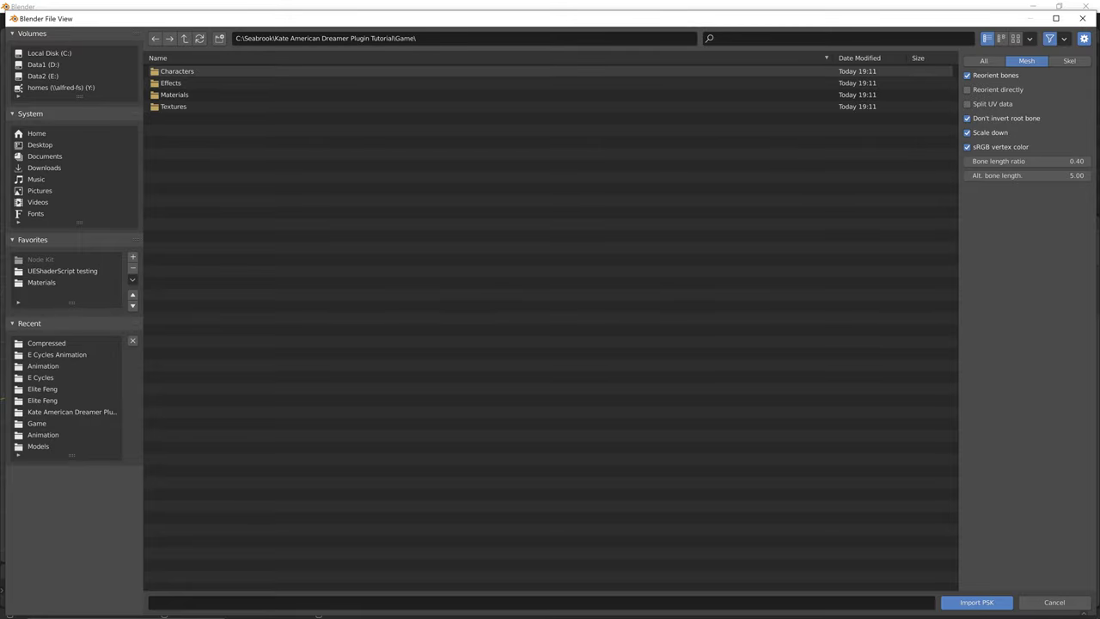
pyautogui.doubleClick(176, 71)
pyautogui.doubleClick(172, 71)
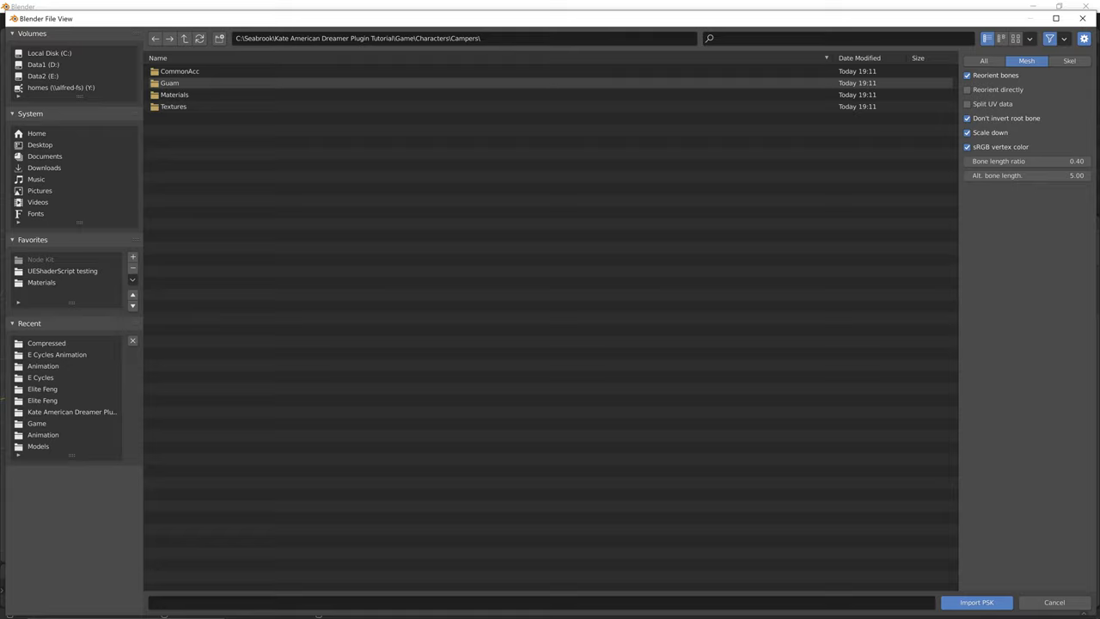
pyautogui.doubleClick(170, 82)
pyautogui.doubleClick(169, 82)
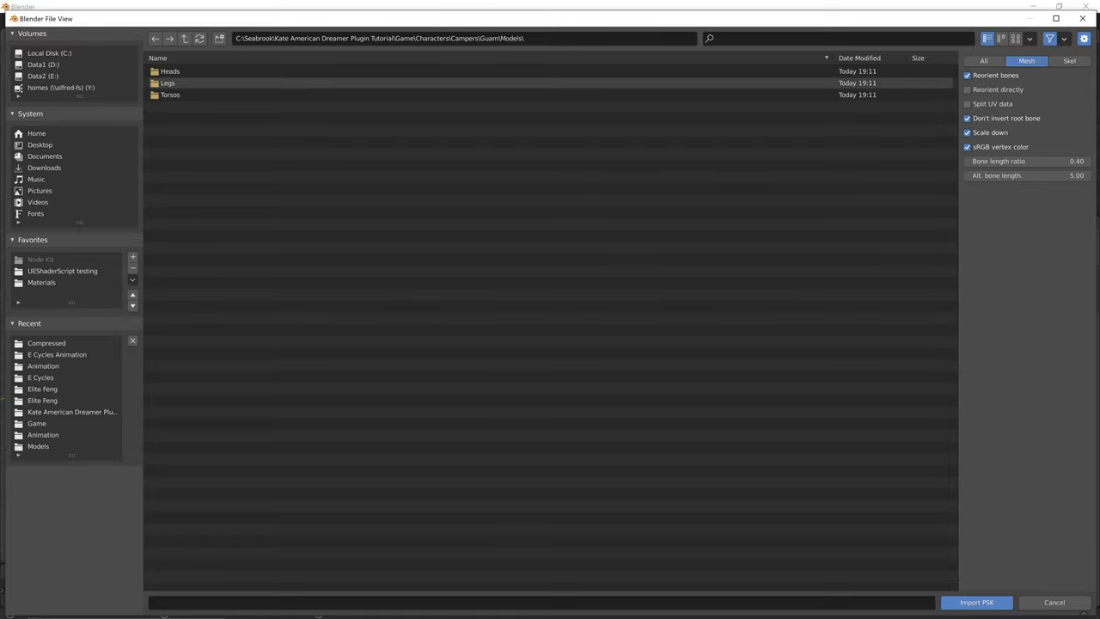
pyautogui.doubleClick(170, 71)
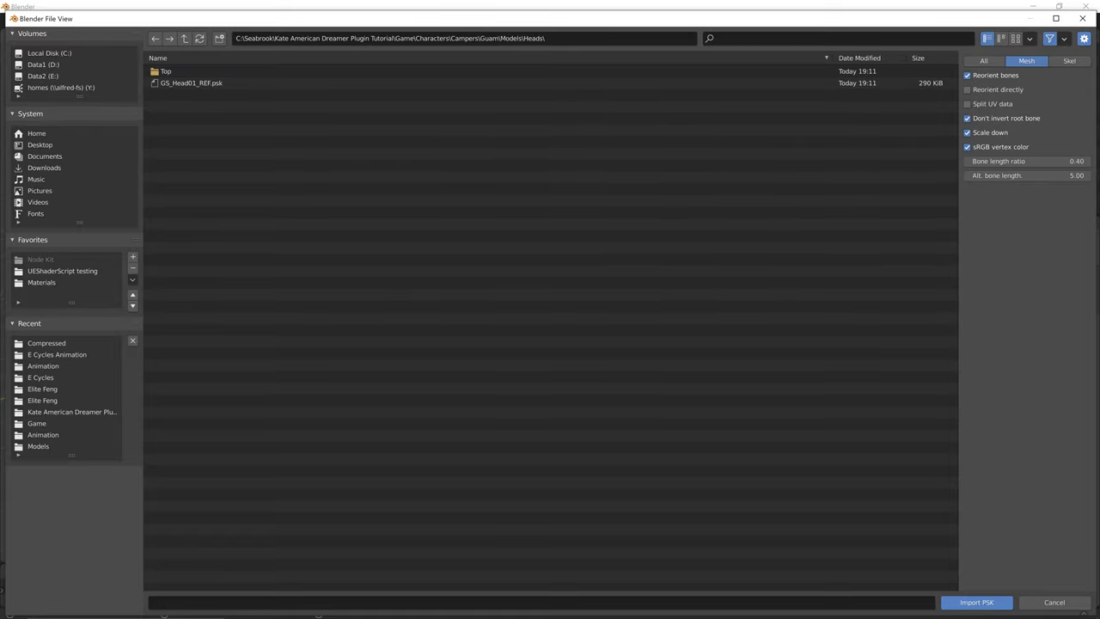
pyautogui.doubleClick(190, 83)
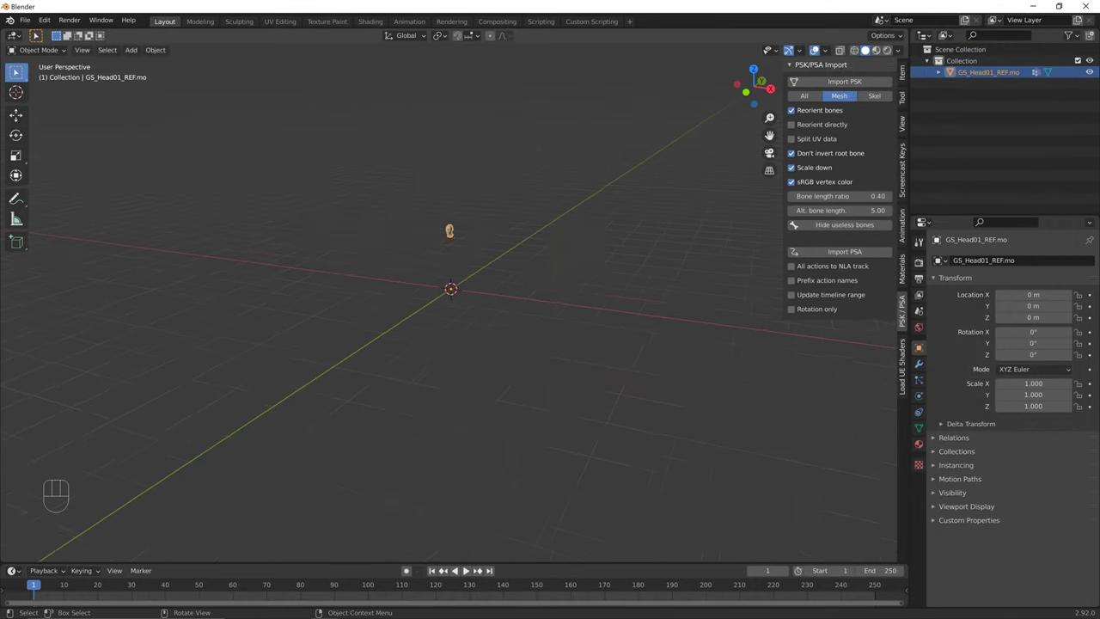
# Examine the imported head mesh up close and from the front in the 3D viewport.
pyautogui.scroll(5, 448, 296)
pyautogui.keyDown('shift'); pyautogui.moveTo(448, 172); pyautogui.dragTo(483, 209, button='middle'); pyautogui.keyUp('shift')
pyautogui.scroll(3, 471, 408)
pyautogui.scroll(2, 463, 208)
pyautogui.scroll(-5, 483, 210)
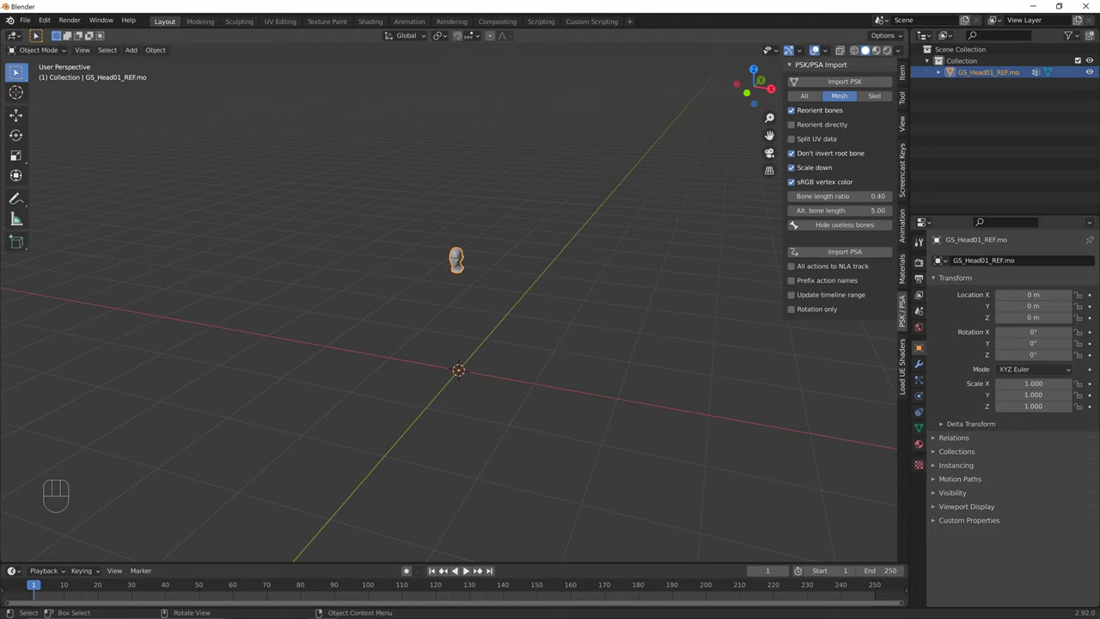
pyautogui.moveTo(446, 309)
pyautogui.mouseDown(button='middle')
pyautogui.moveTo(506, 333)
pyautogui.moveTo(411, 274)
pyautogui.moveTo(401, 356)
pyautogui.moveTo(455, 267)
pyautogui.moveTo(508, 320)
pyautogui.moveTo(496, 340)
pyautogui.moveTo(496, 283)
pyautogui.moveTo(497, 298)
pyautogui.moveTo(454, 314)
pyautogui.moveTo(508, 265)
pyautogui.moveTo(451, 302)
pyautogui.moveTo(579, 301)
pyautogui.moveTo(445, 322)
pyautogui.mouseUp(button='middle')
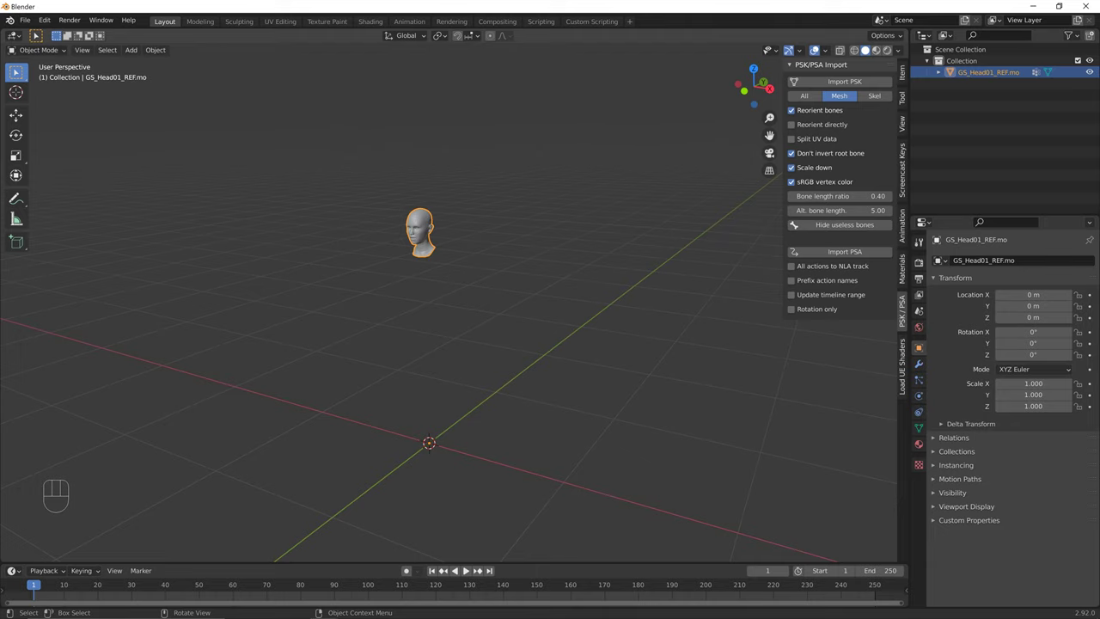
pyautogui.keyDown('ctrl'); pyautogui.moveTo(494, 290); pyautogui.dragTo(442, 278, button='middle'); pyautogui.keyUp('ctrl')
pyautogui.moveTo(442, 278); pyautogui.dragTo(586, 210, button='middle')
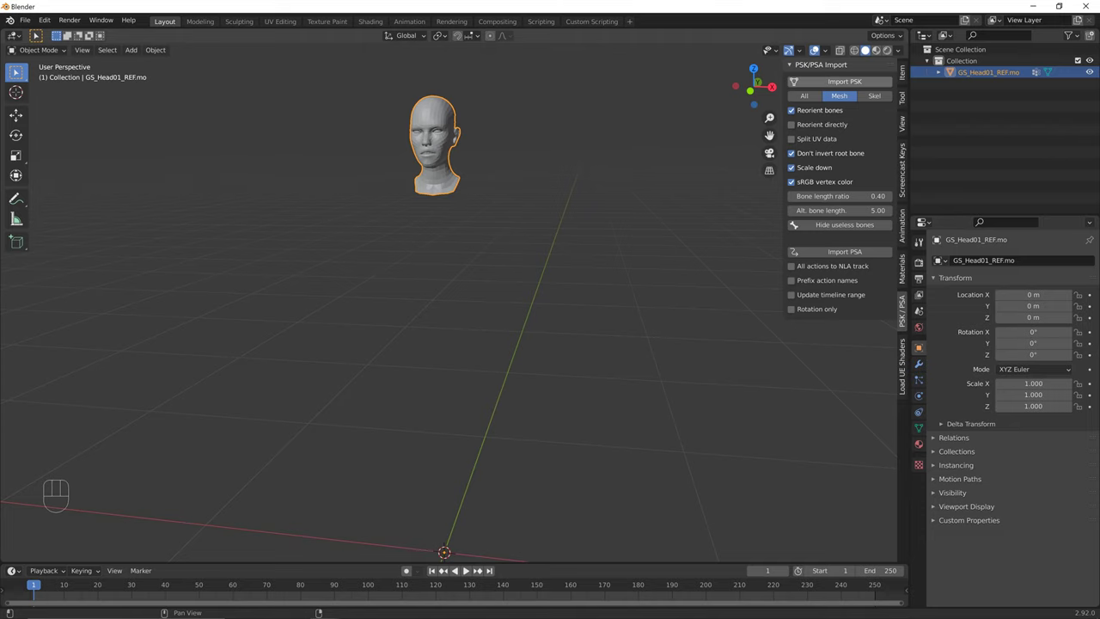
# Import the hair mesh GS_Hair_ACC01_REF.psk from the Models folder inside Heads\Top.
pyautogui.click(844, 80)
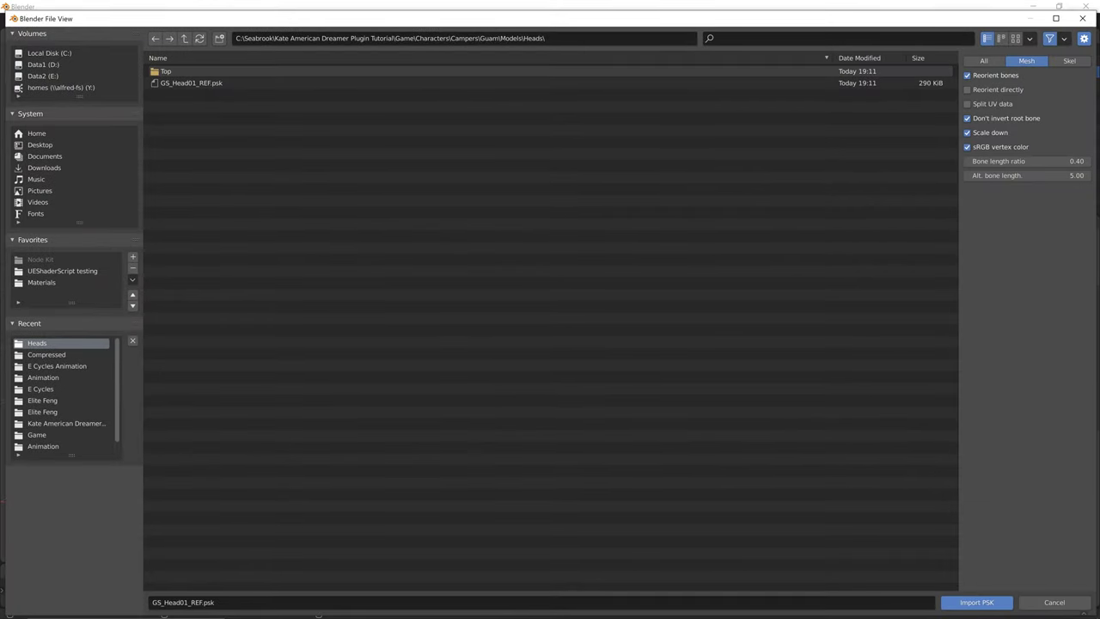
pyautogui.doubleClick(171, 71)
pyautogui.doubleClick(195, 72)
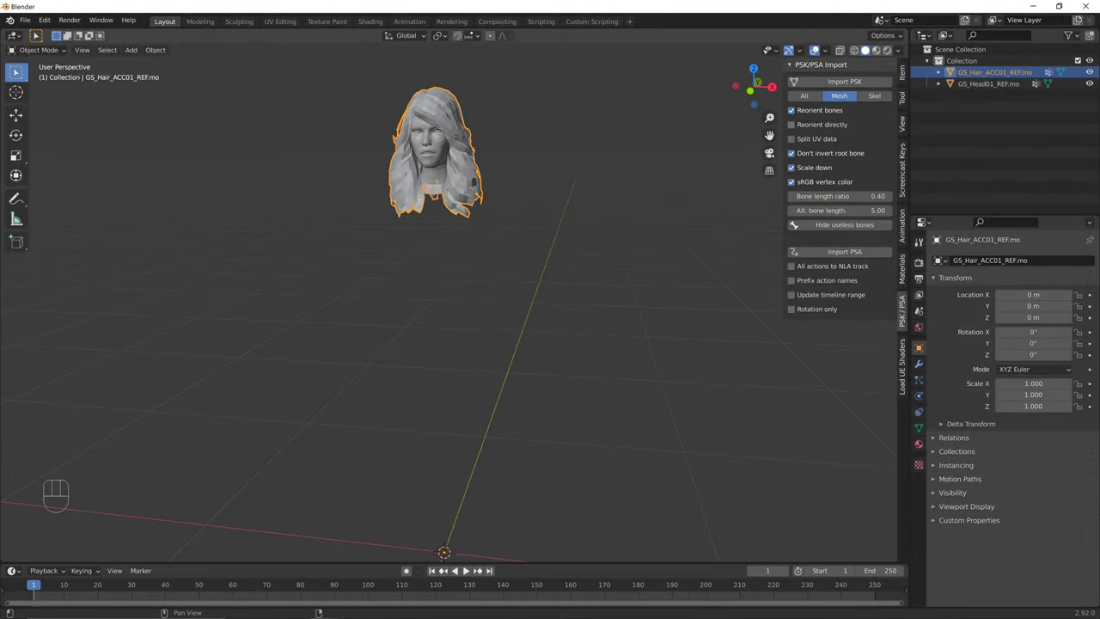
# Import the legs mesh GS_Legs01_REF.psk from Guam\Models\Legs.
pyautogui.click(845, 81)
pyautogui.click(184, 38)
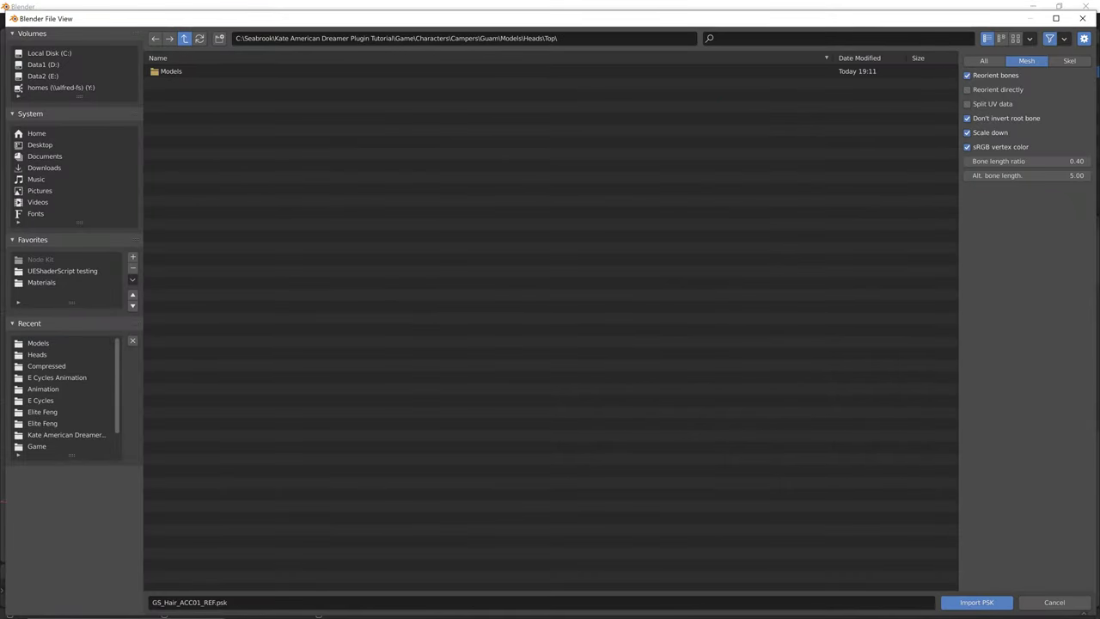
pyautogui.click(184, 38)
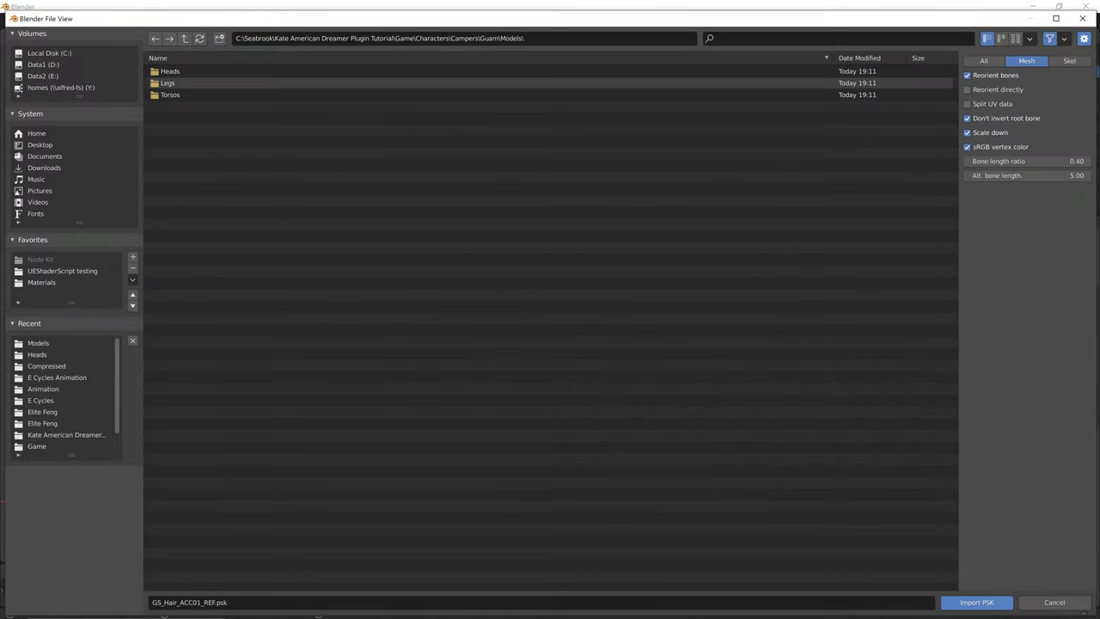
pyautogui.click(168, 83)
pyautogui.doubleClick(167, 83)
pyautogui.doubleClick(171, 71)
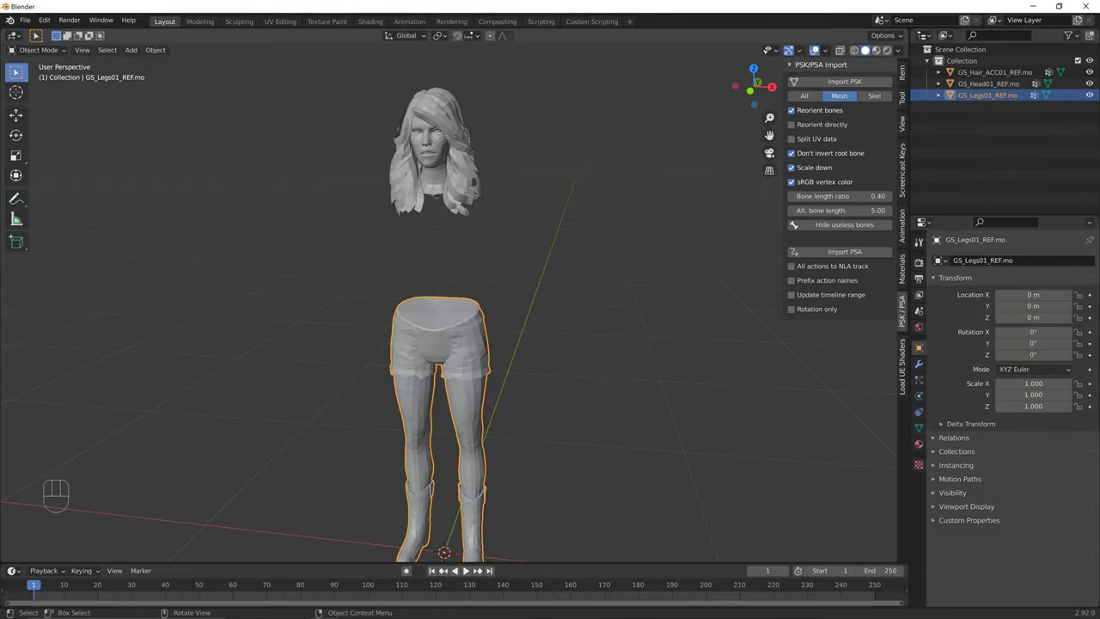
# Import the torso mesh GS_Torso006_REF.psk from Guam\Models\Torsos.
pyautogui.click(845, 81)
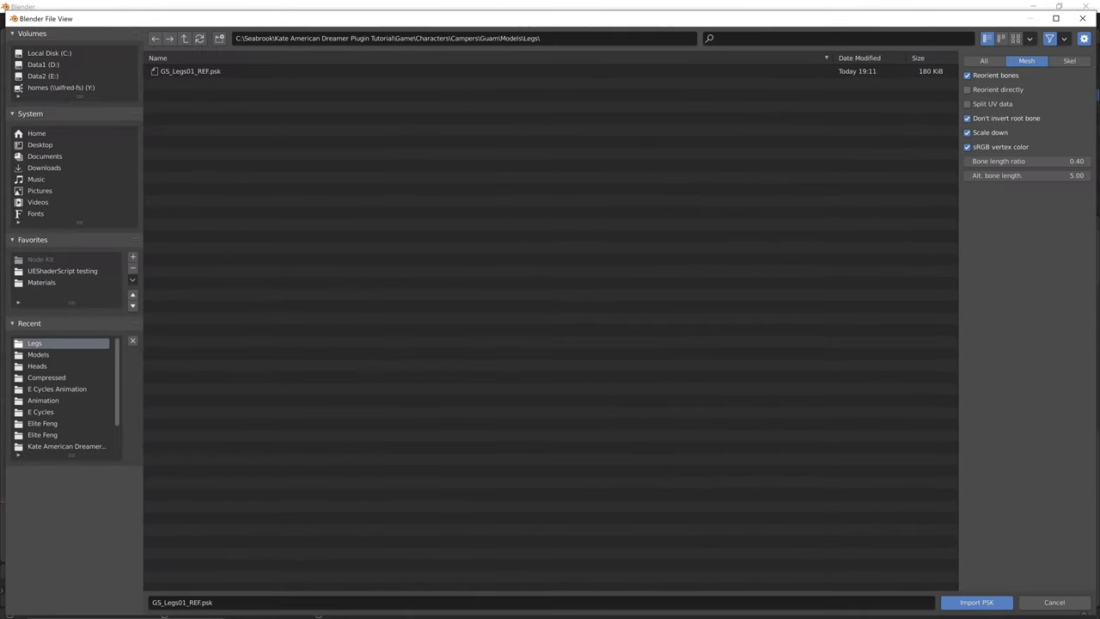
pyautogui.click(184, 39)
pyautogui.doubleClick(171, 95)
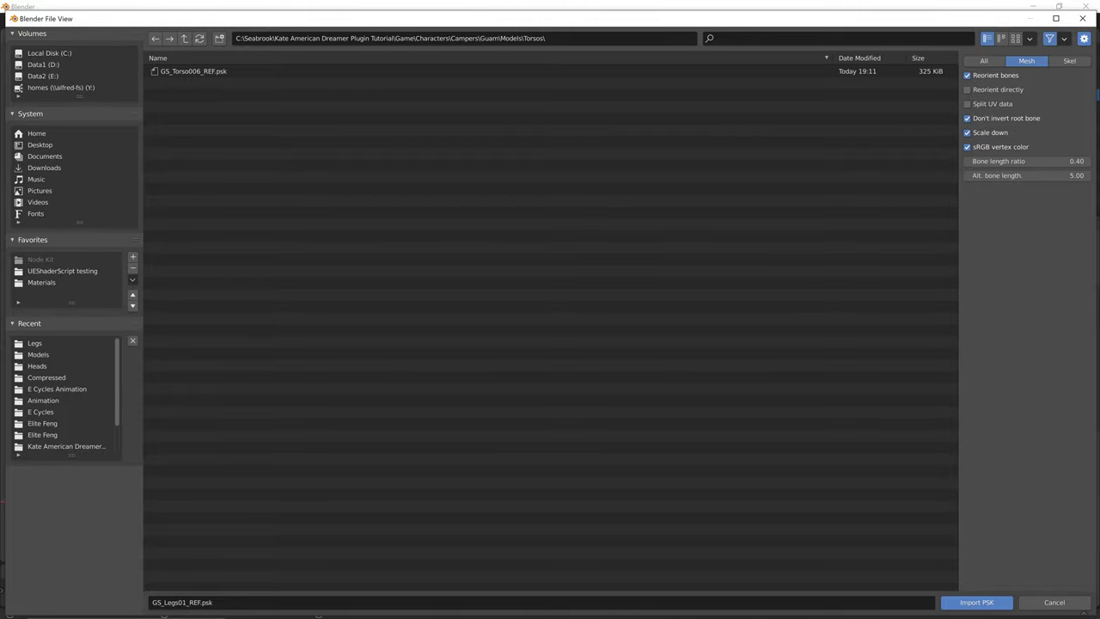
pyautogui.doubleClick(194, 71)
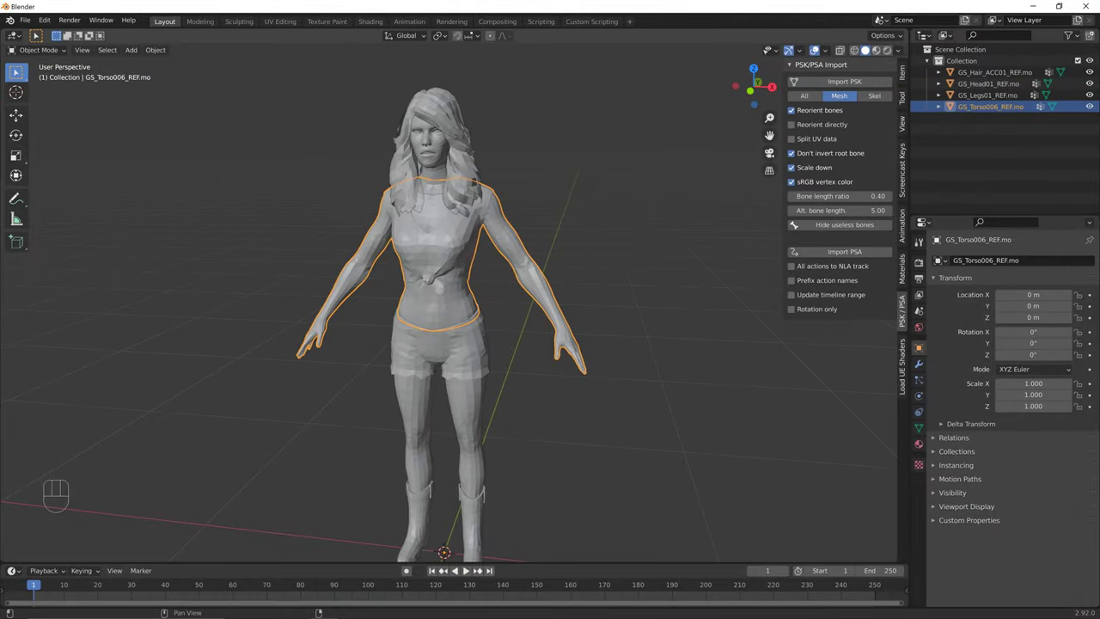
# Add the Guam folder to the file browser's favorites, then leave the browser without importing anything.
pyautogui.click(844, 81)
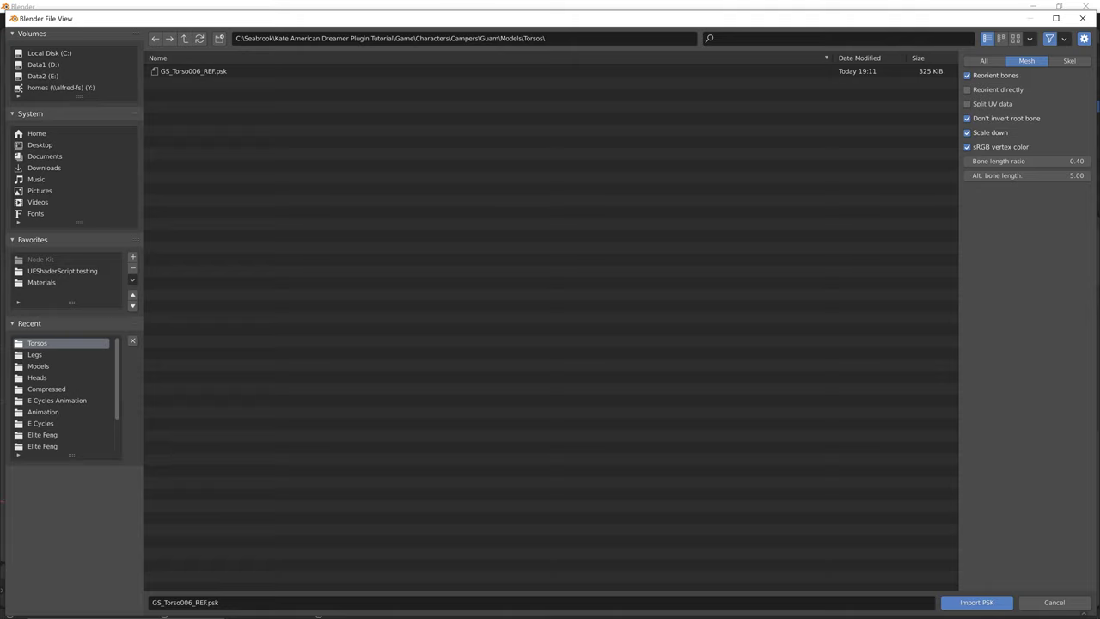
pyautogui.click(184, 38)
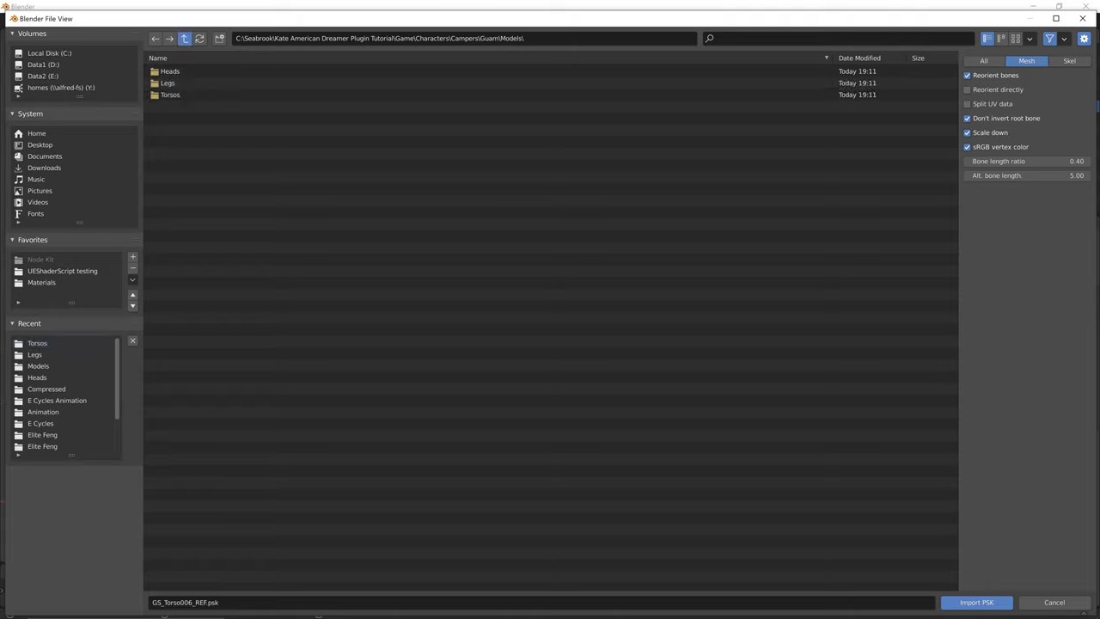
pyautogui.click(184, 38)
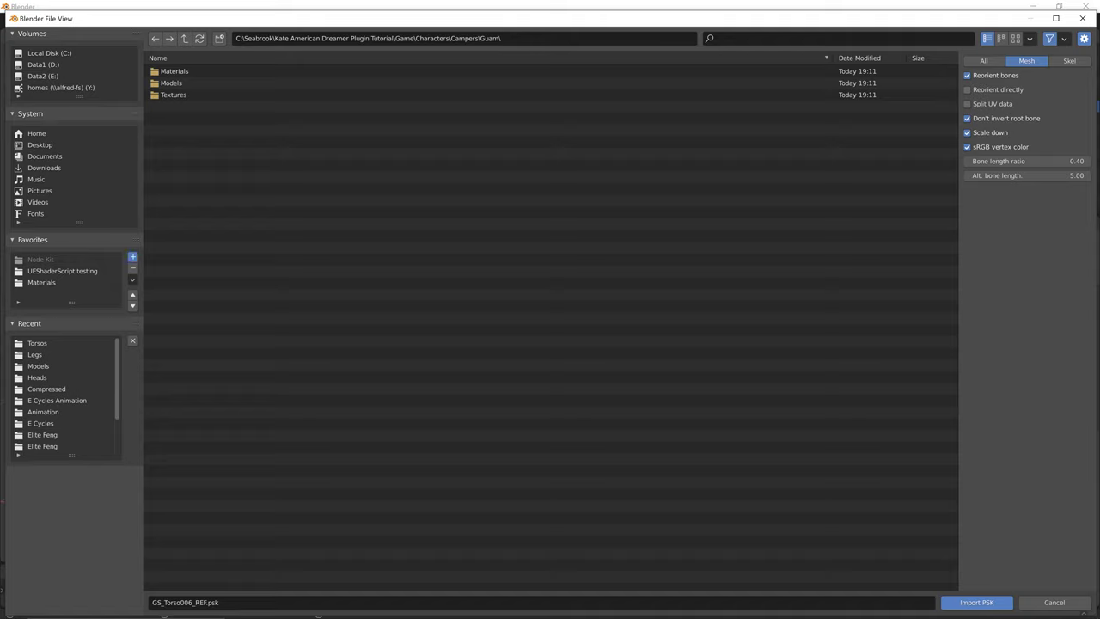
pyautogui.click(132, 256)
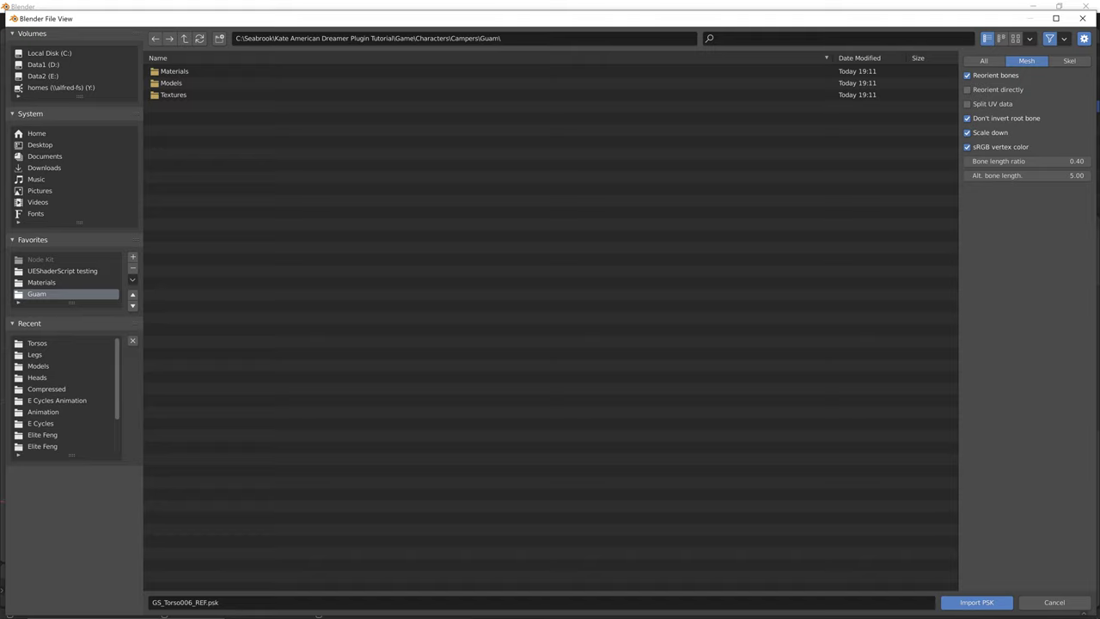
pyautogui.click(1054, 602)
pyautogui.moveTo(550, 327); pyautogui.dragTo(516, 320, button='middle')
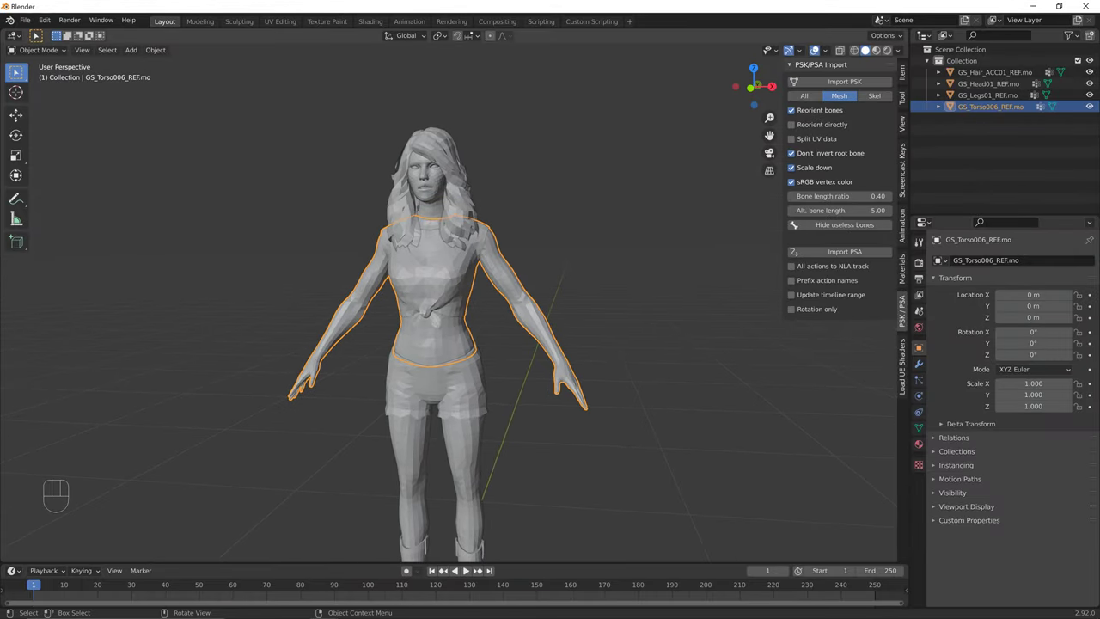
# Switch to UE Viewer and export GS_DSkeleton_REF.uasset from Guam's Models folder into the Kate American Dreamer Plugin Tutorial folder.
pyautogui.moveTo(408, 616)
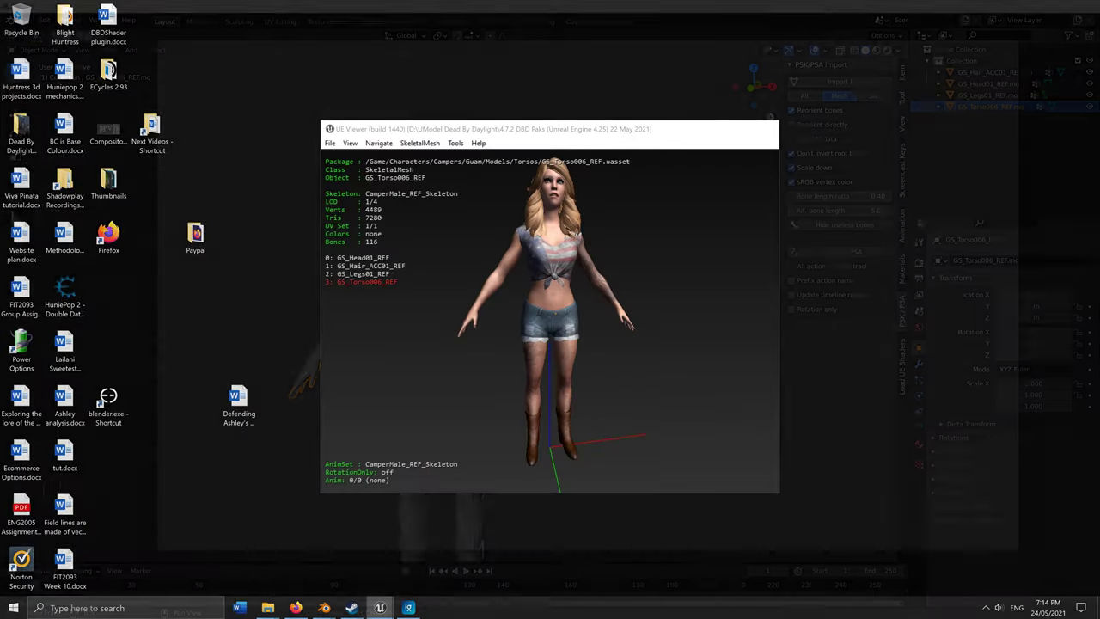
pyautogui.click(455, 563)
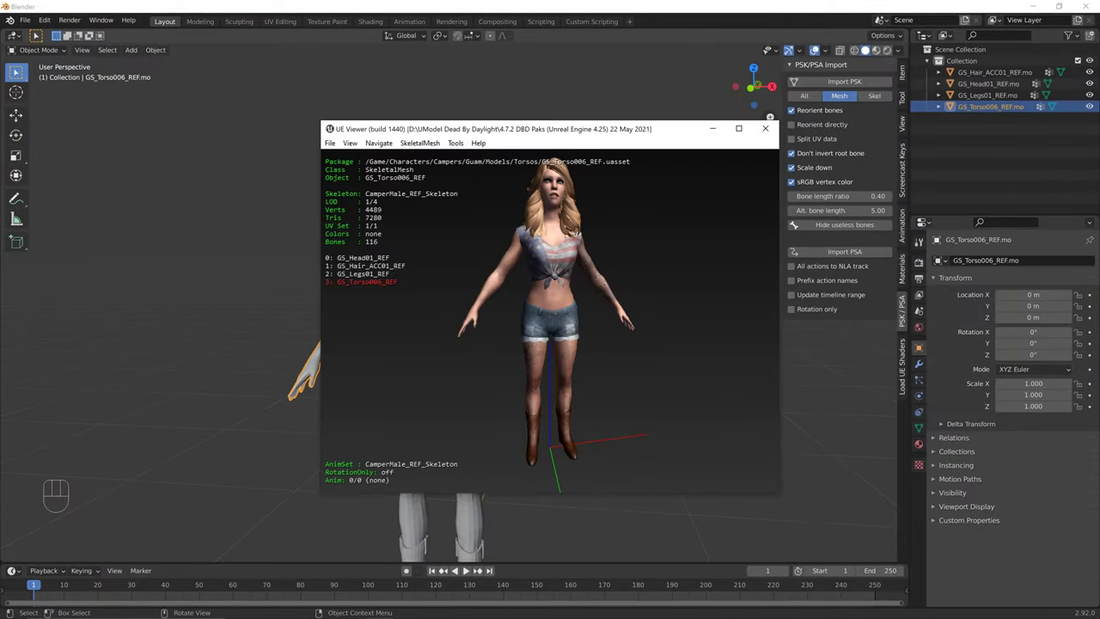
pyautogui.press('o')
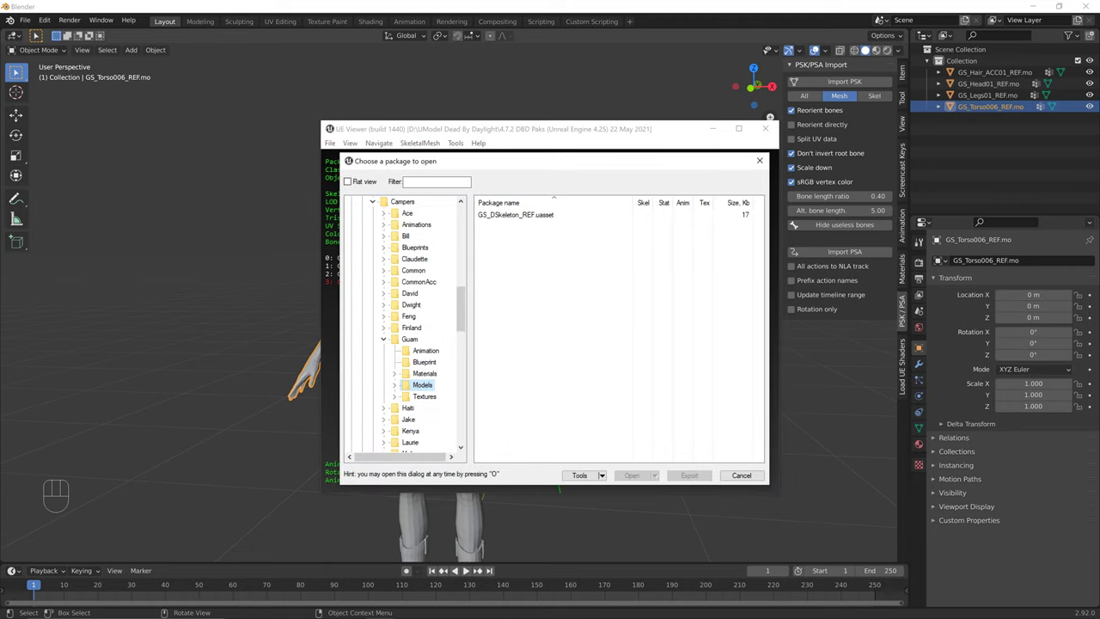
pyautogui.click(424, 374)
pyautogui.click(410, 339)
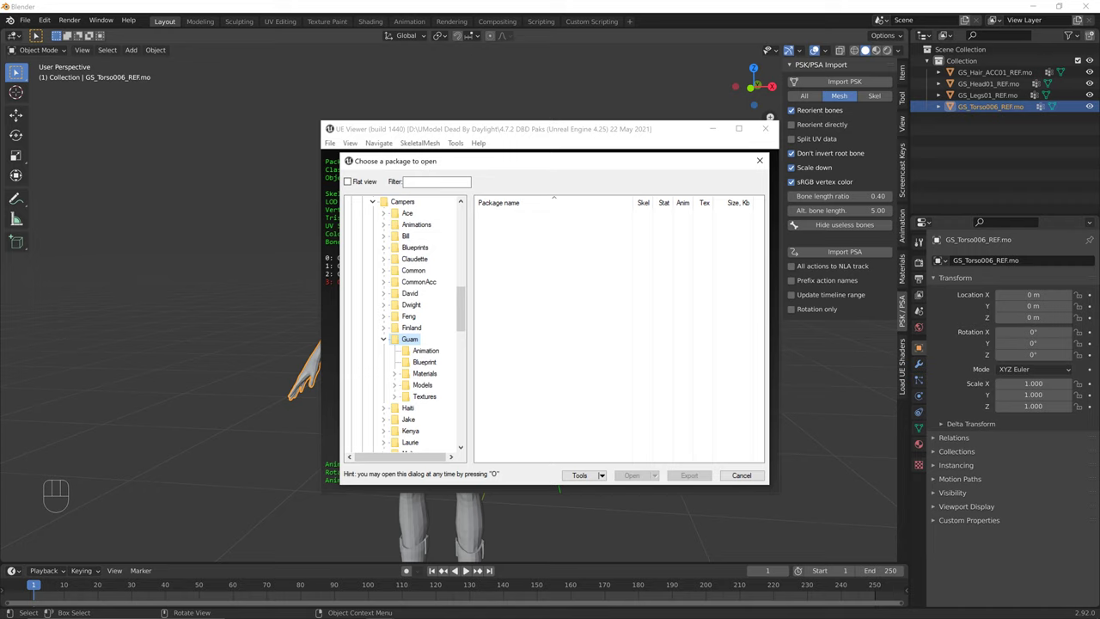
pyautogui.click(422, 385)
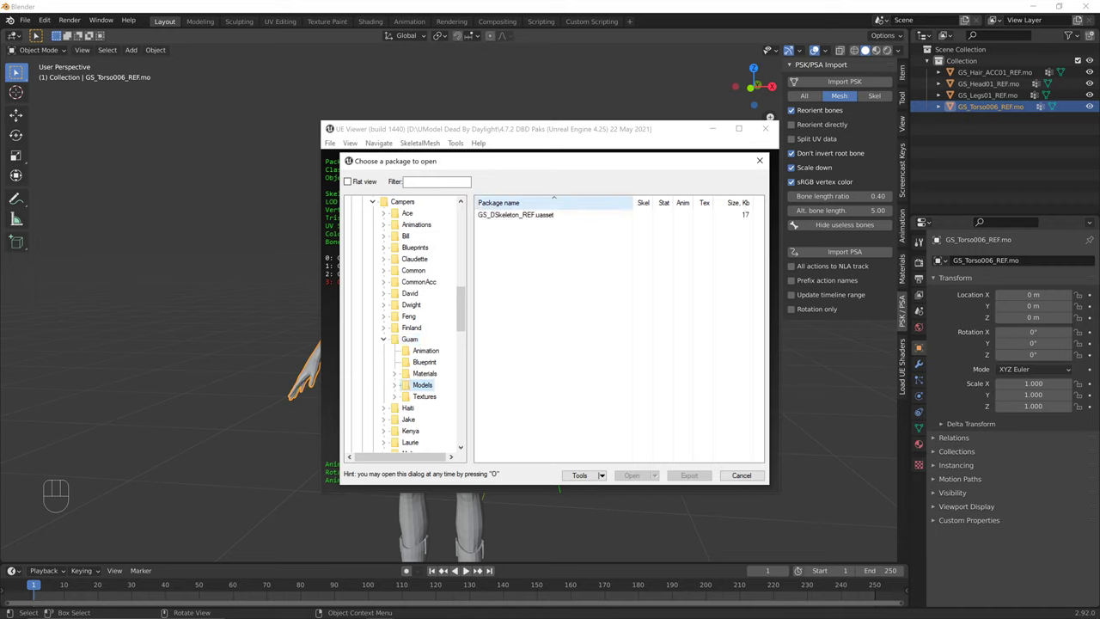
pyautogui.click(516, 214)
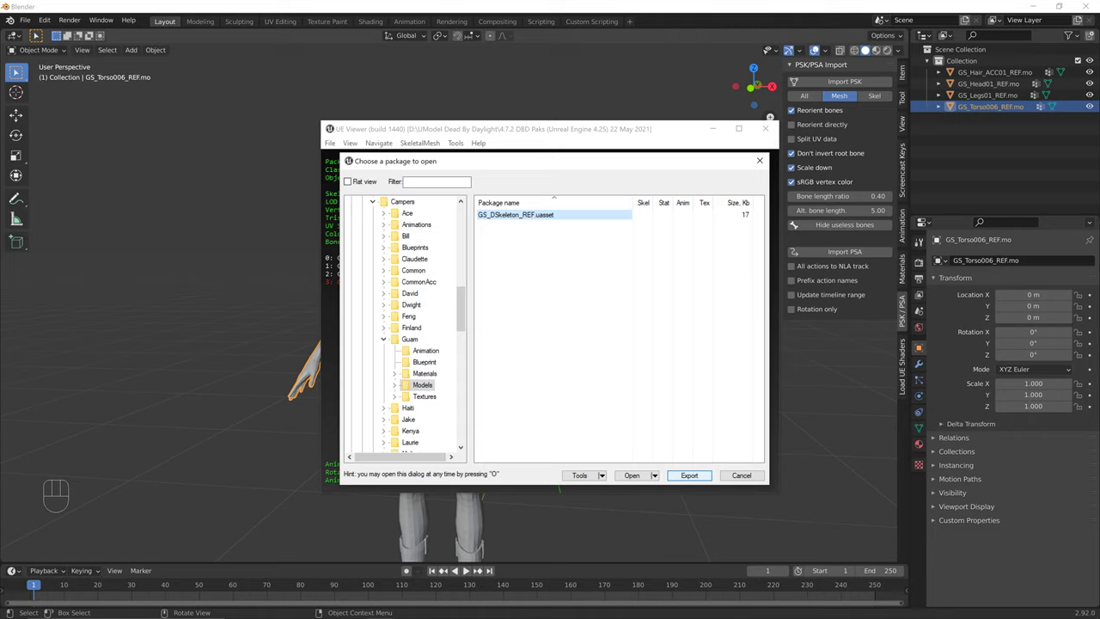
pyautogui.click(689, 475)
pyautogui.click(689, 475)
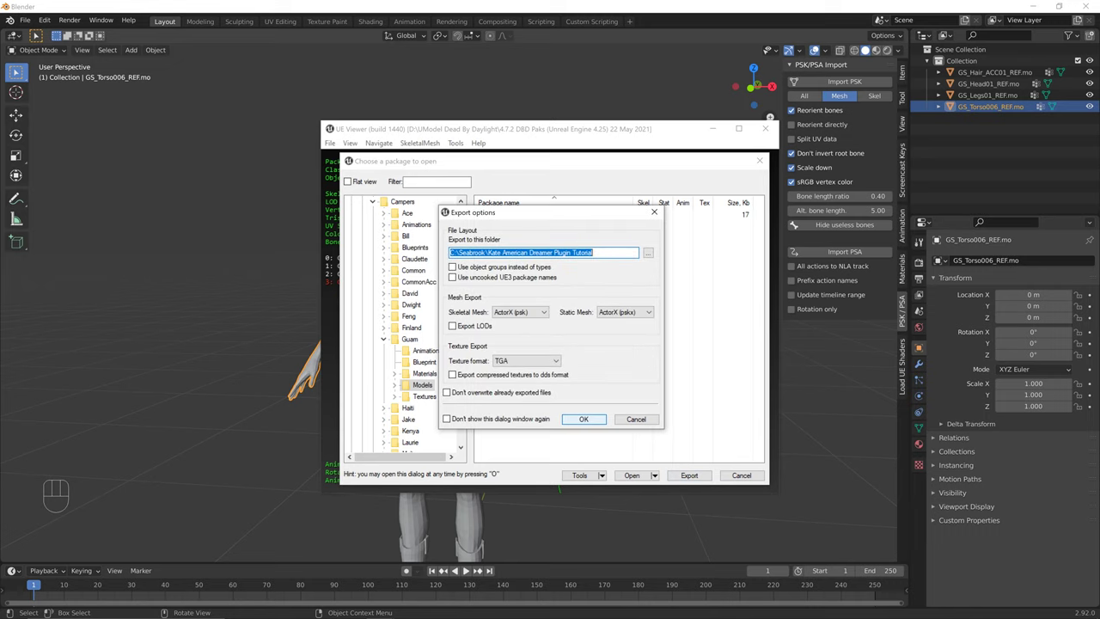
pyautogui.click(583, 419)
# Switch back to Blender and import GS_DSkeleton_REF.psk from Guam's Models folder as skeleton only.
pyautogui.click(687, 525)
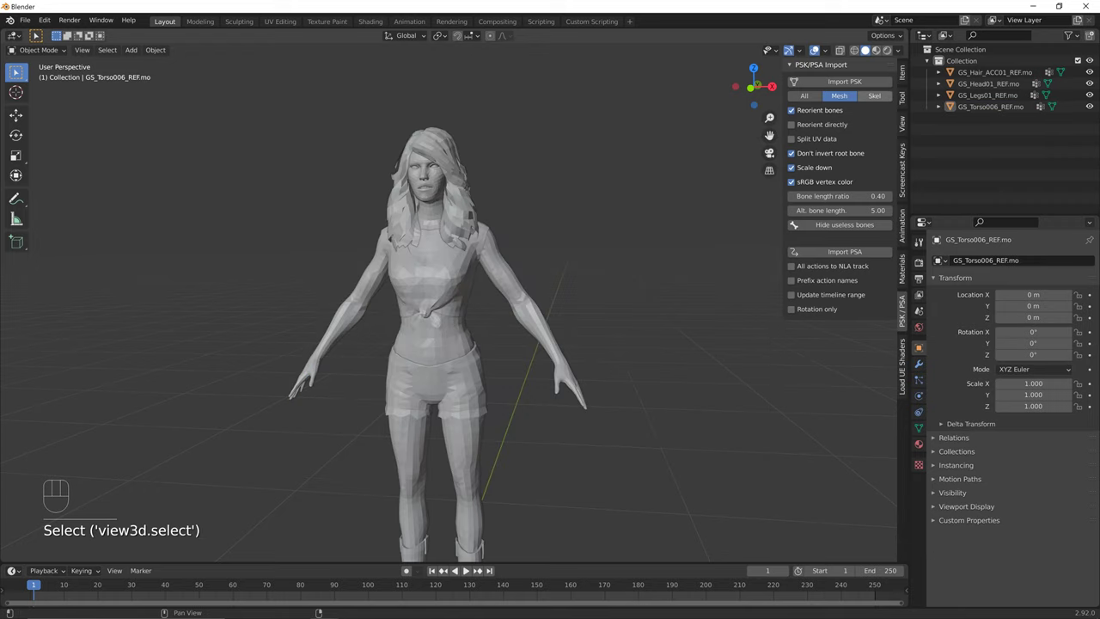
pyautogui.click(874, 96)
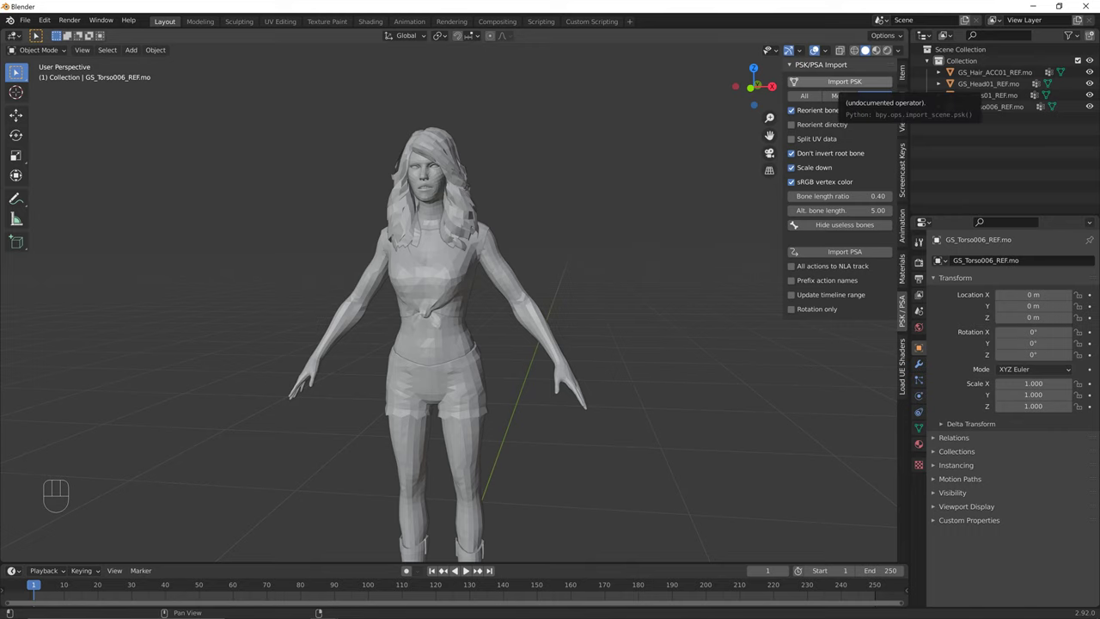
pyautogui.click(842, 82)
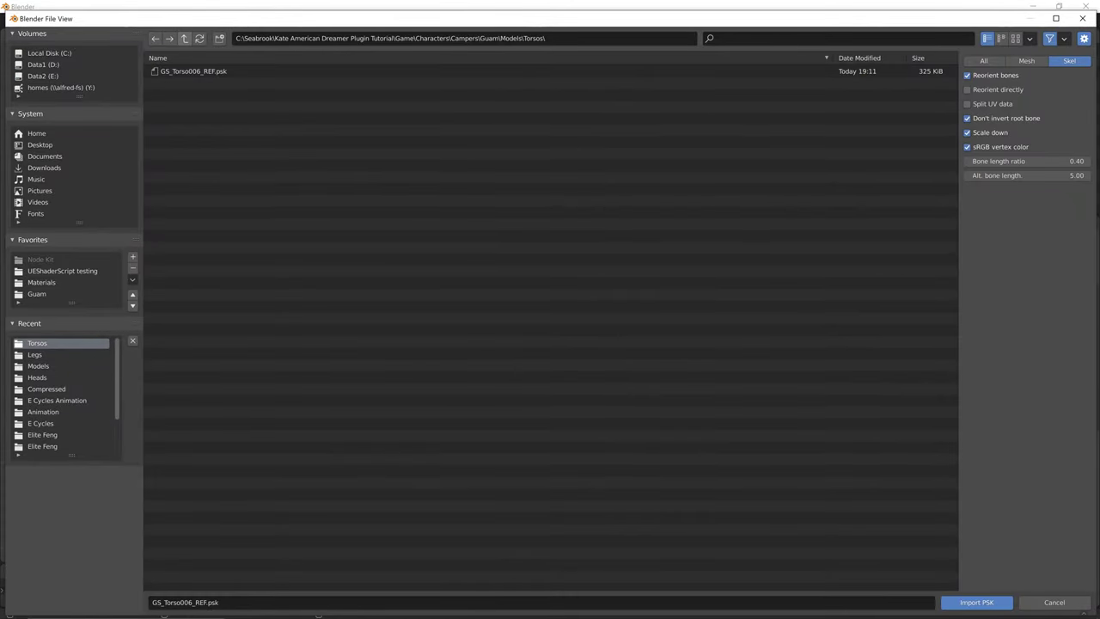
pyautogui.click(184, 38)
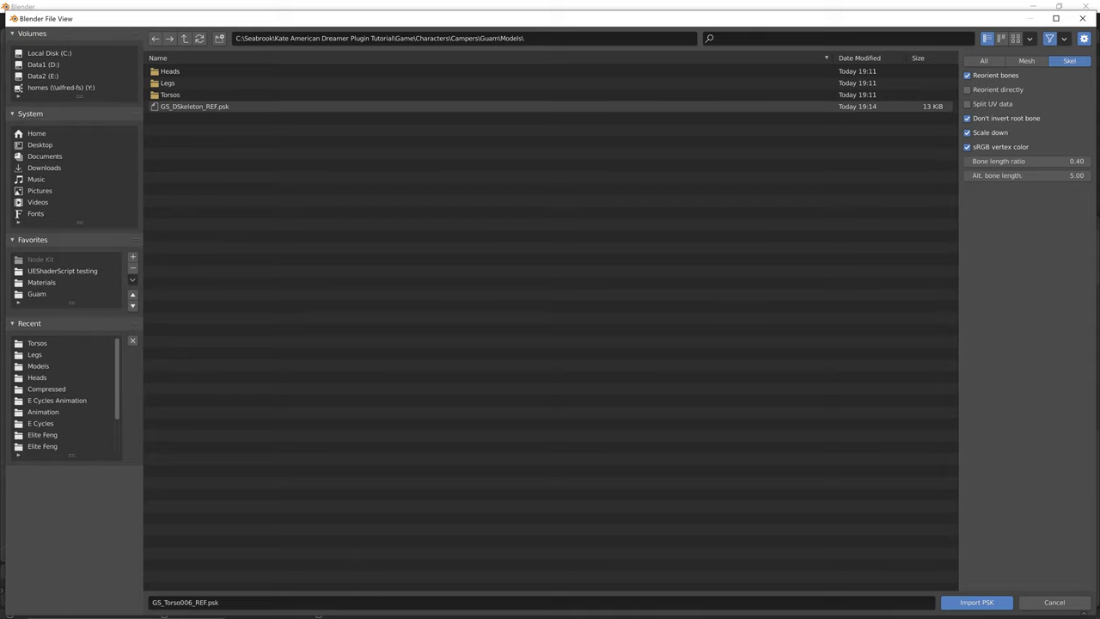
pyautogui.click(195, 107)
pyautogui.click(976, 602)
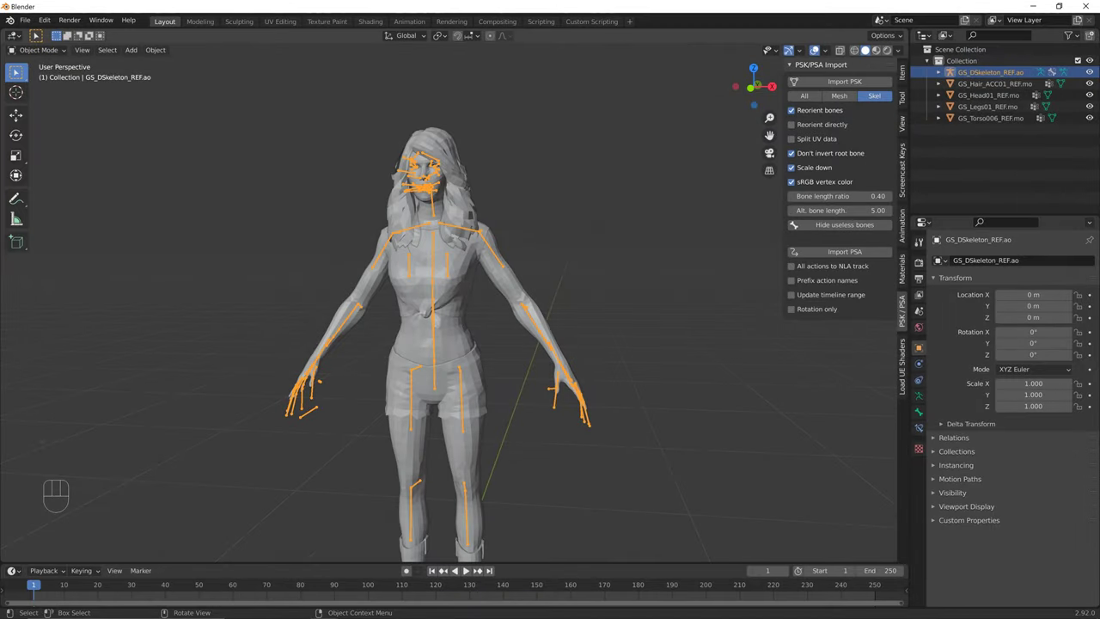
pyautogui.moveTo(601, 343)
pyautogui.mouseDown(button='middle')
pyautogui.moveTo(532, 344)
pyautogui.moveTo(614, 335)
pyautogui.mouseUp(button='middle')
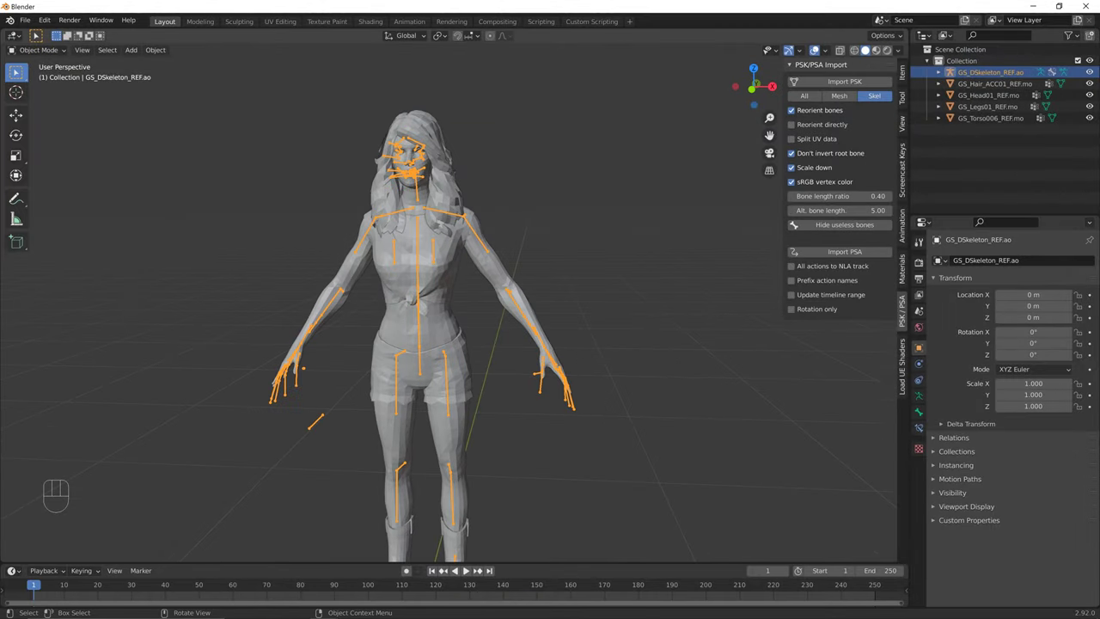
pyautogui.click(989, 119)
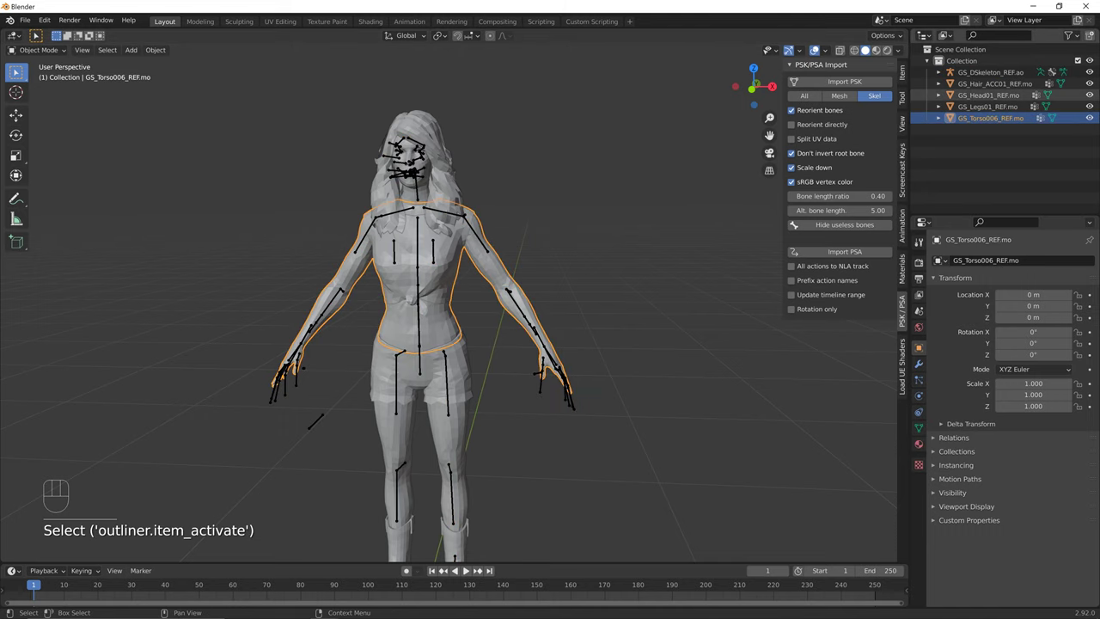
pyautogui.keyDown('shift'); pyautogui.click(988, 96); pyautogui.keyUp('shift')
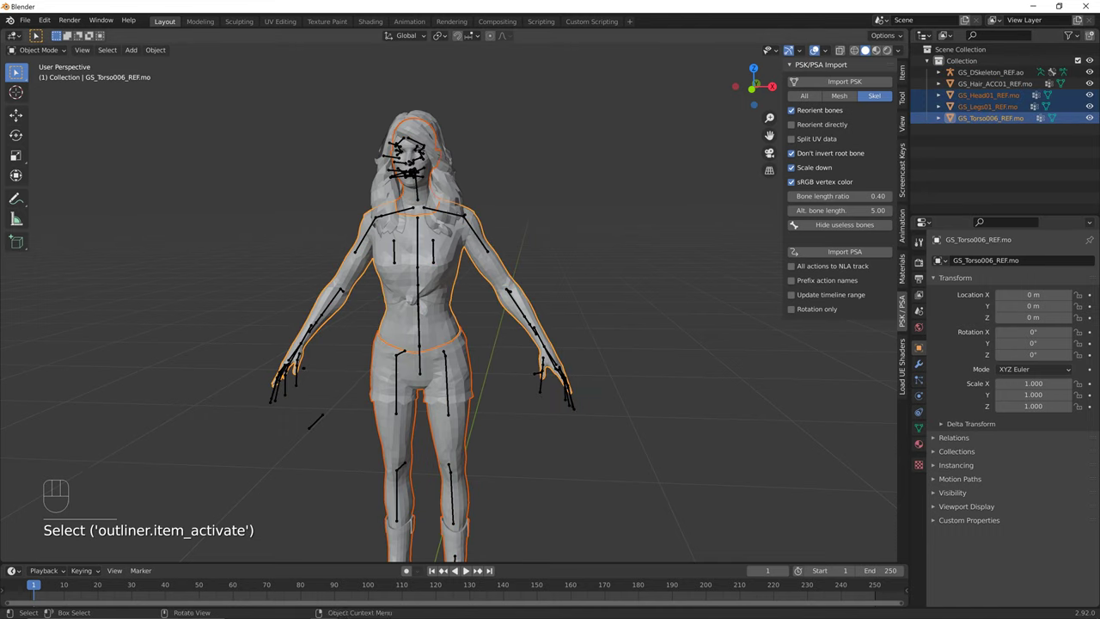
pyautogui.keyDown('ctrl'); pyautogui.click(990, 73); pyautogui.keyUp('ctrl')
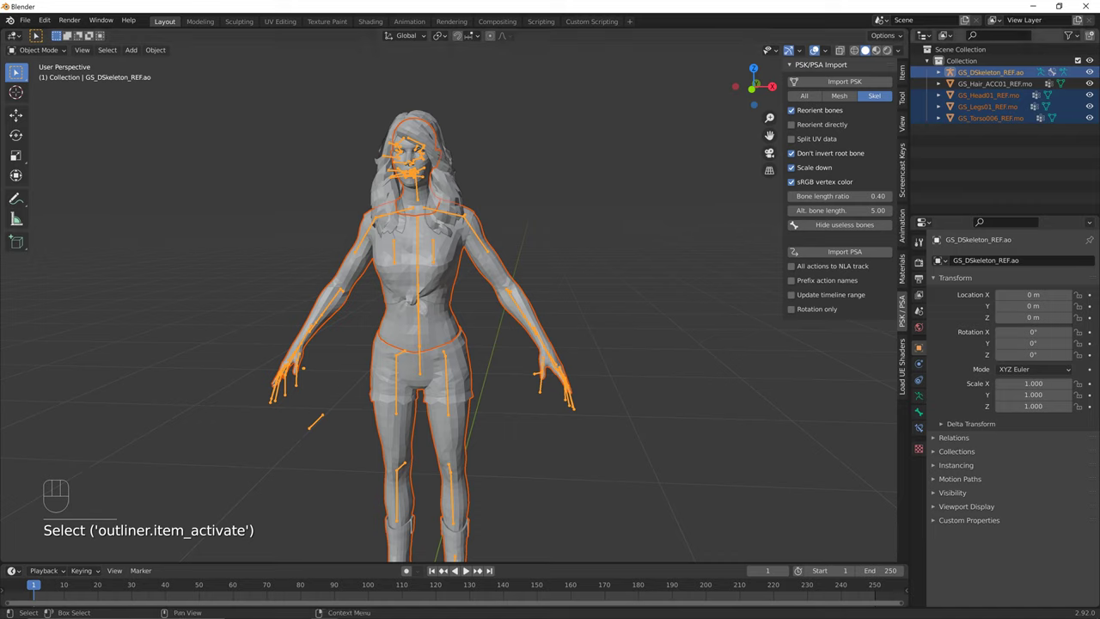
pyautogui.click(704, 138)
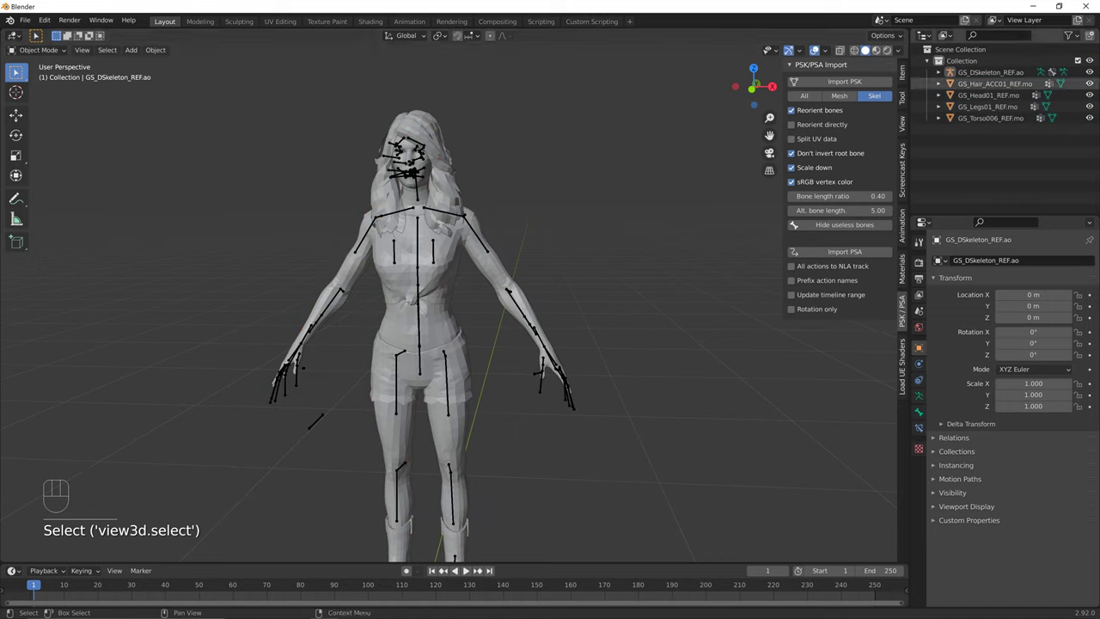
# Delete the GS_Hair_ACC01_REF mesh and reimport the hair PSK with both mesh and skeleton.
pyautogui.click(993, 84)
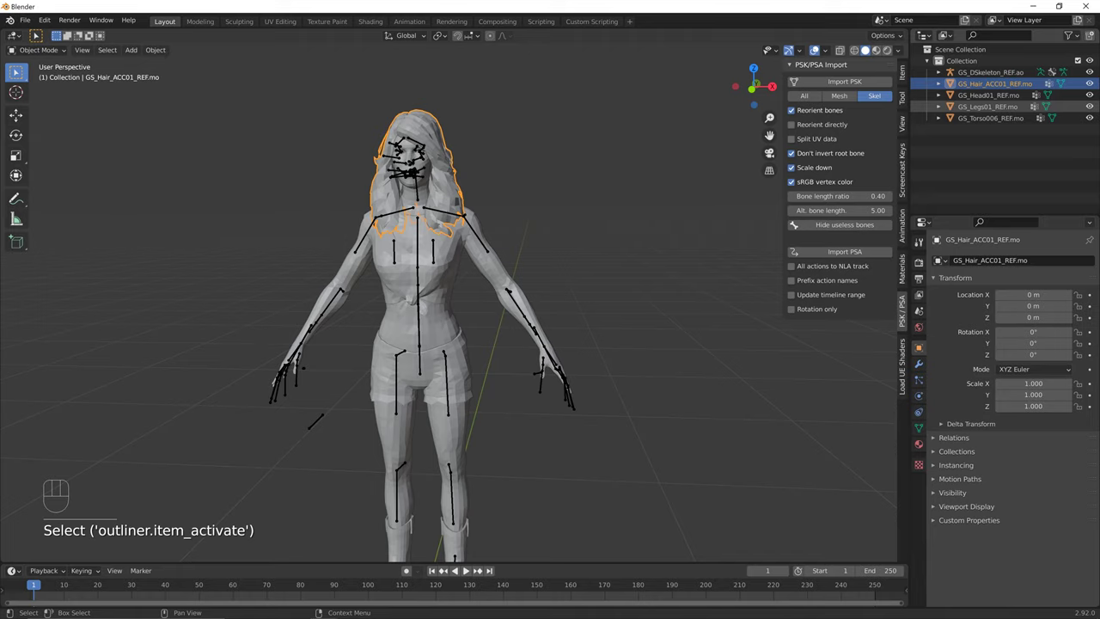
pyautogui.press('Delete')
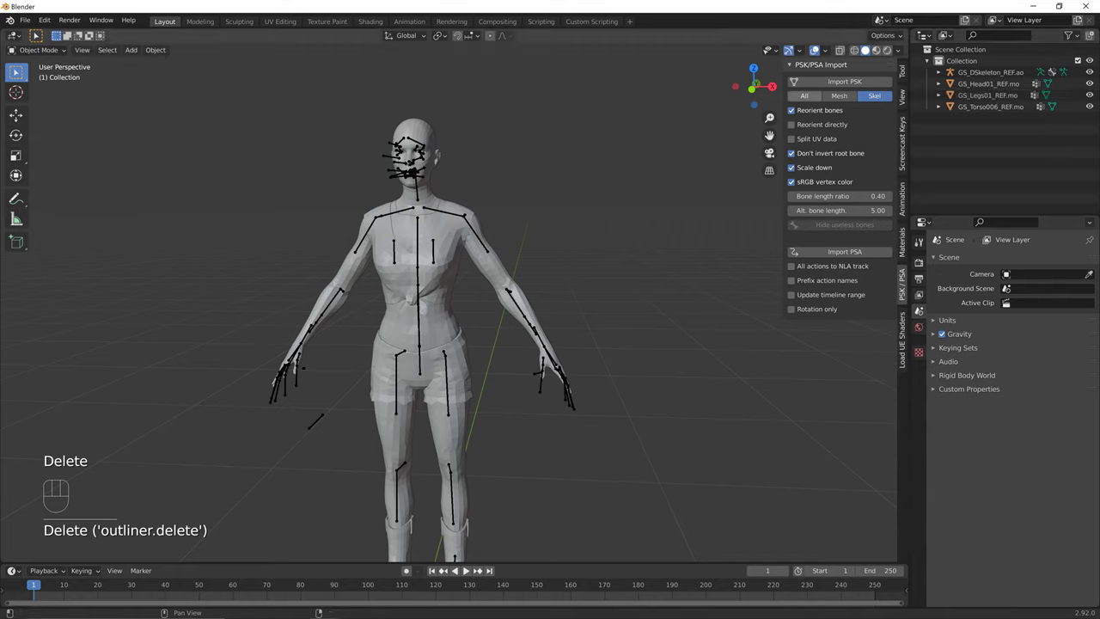
pyautogui.click(804, 97)
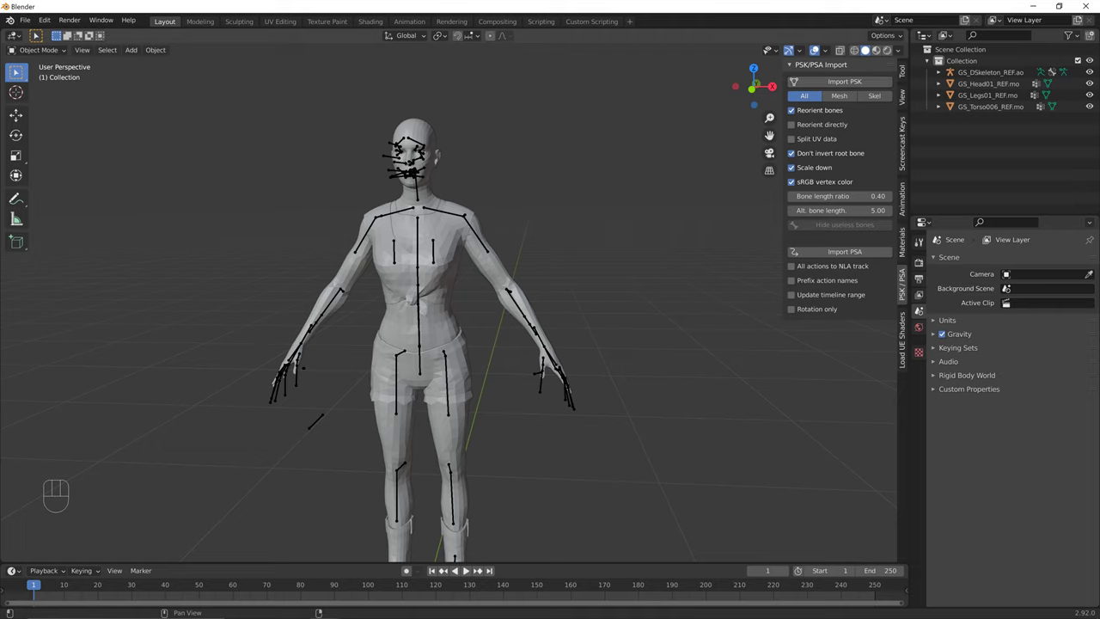
pyautogui.click(844, 81)
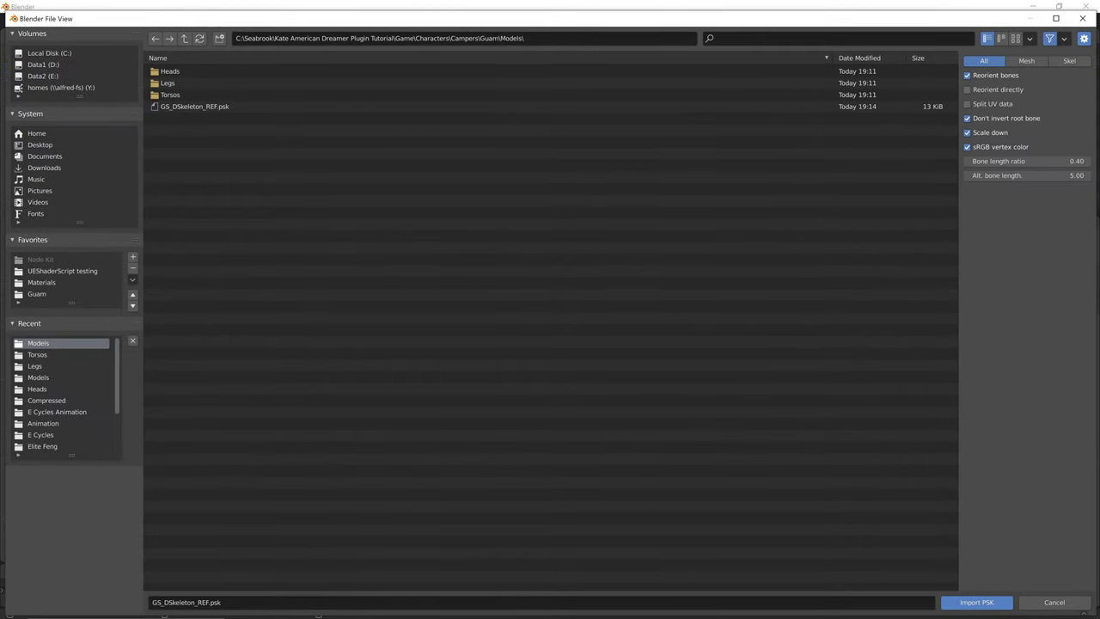
pyautogui.doubleClick(170, 71)
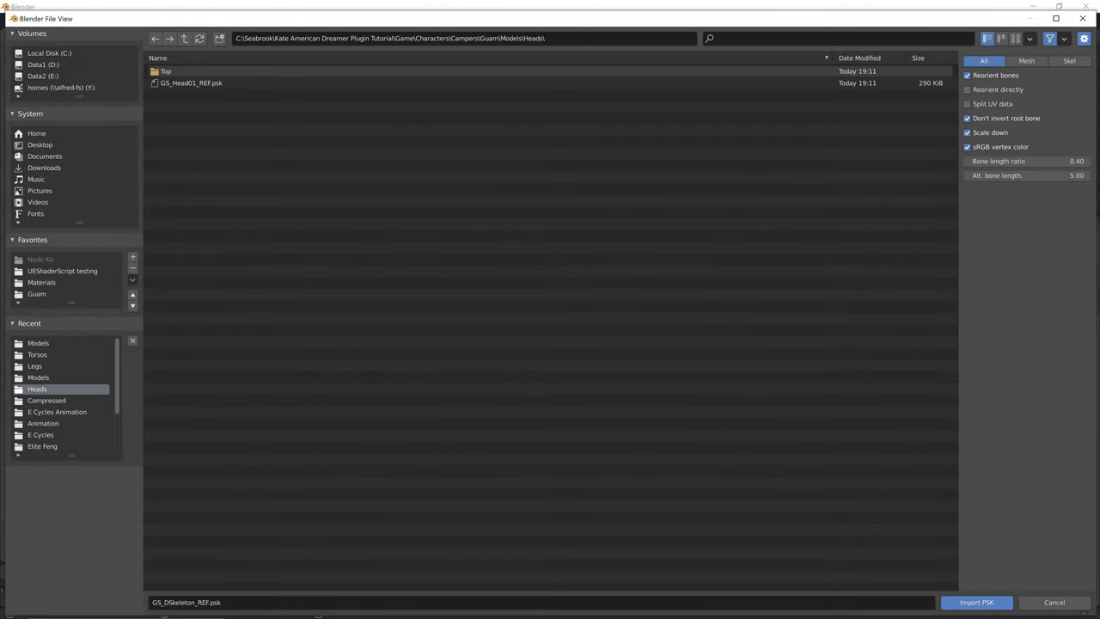
pyautogui.click(38, 377)
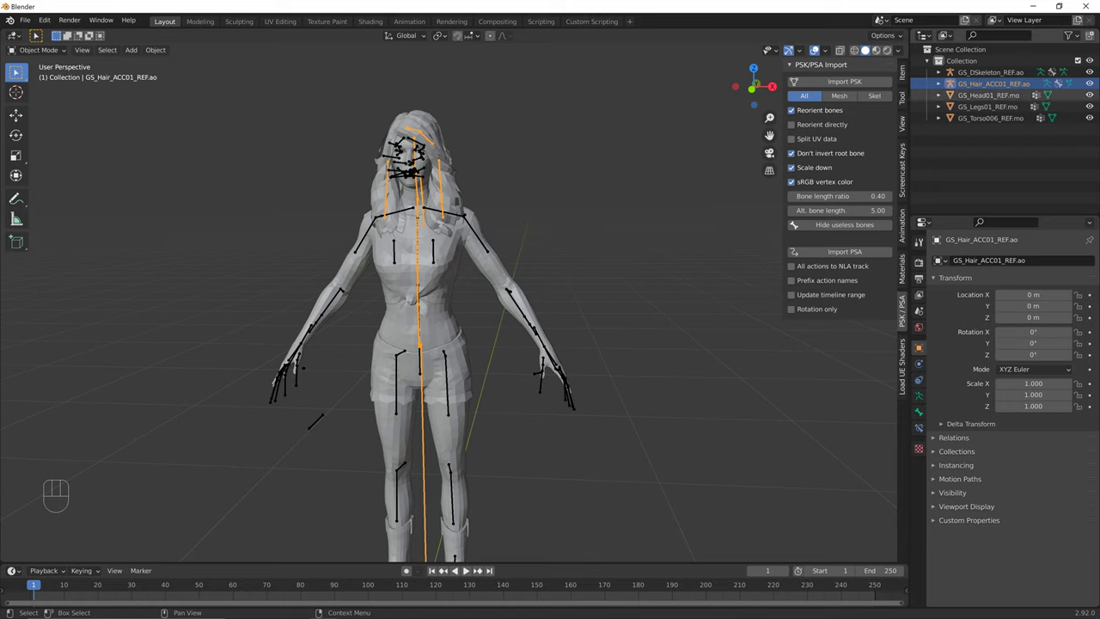
# Parent the head, legs and torso meshes to the GS_DSkeleton_REF armature using Armature Deform With Empty Groups.
pyautogui.click(987, 95)
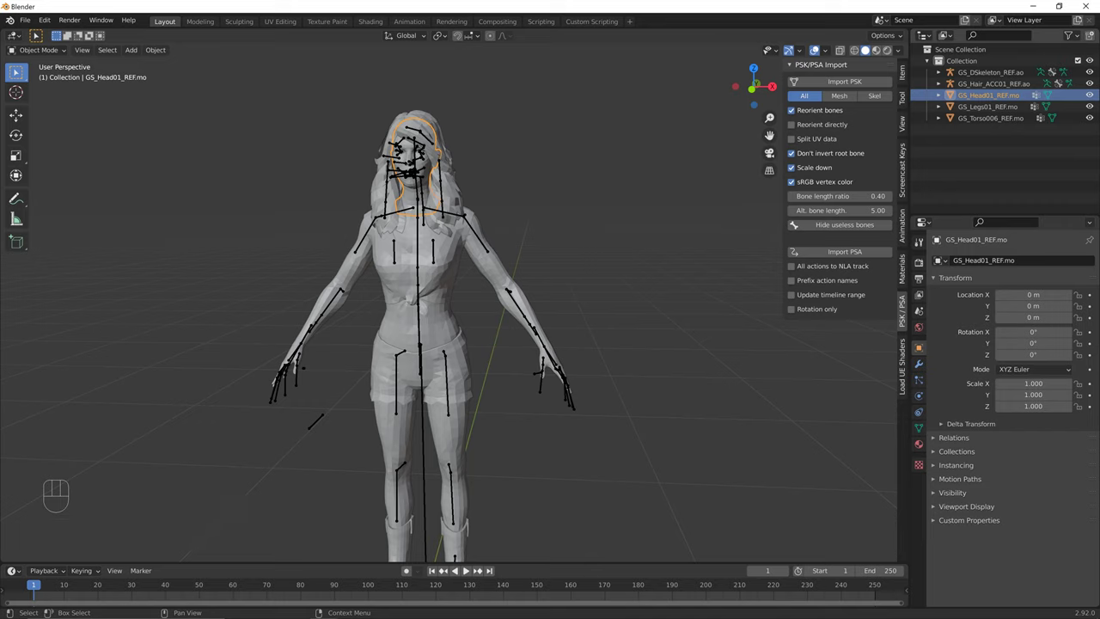
pyautogui.press('shift')
pyautogui.keyDown('shift'); pyautogui.click(989, 118); pyautogui.keyUp('shift')
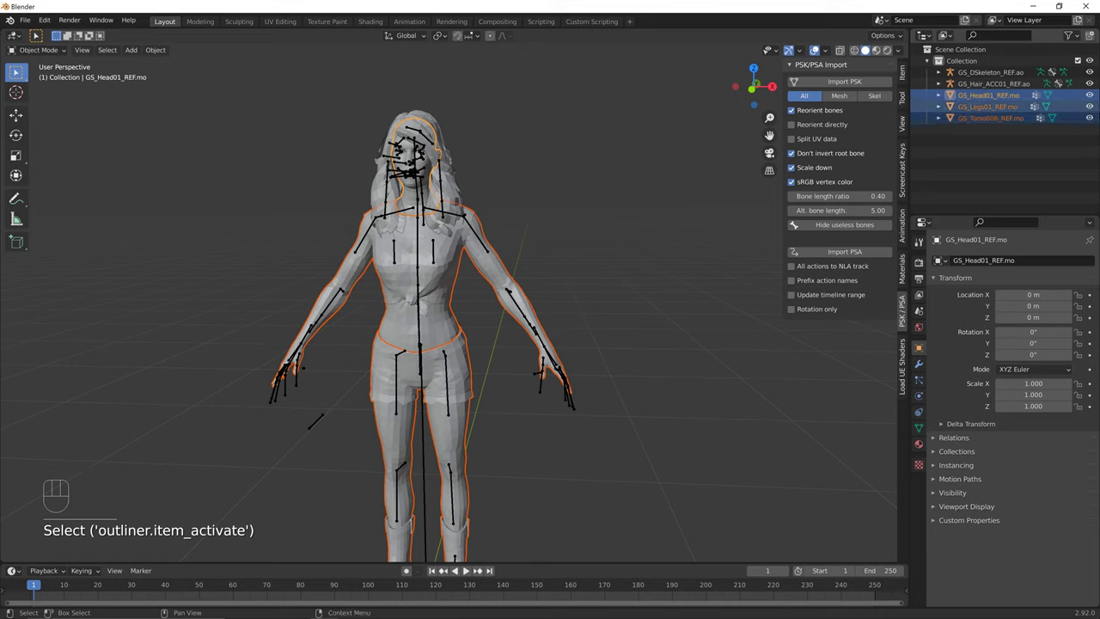
pyautogui.press('shift')
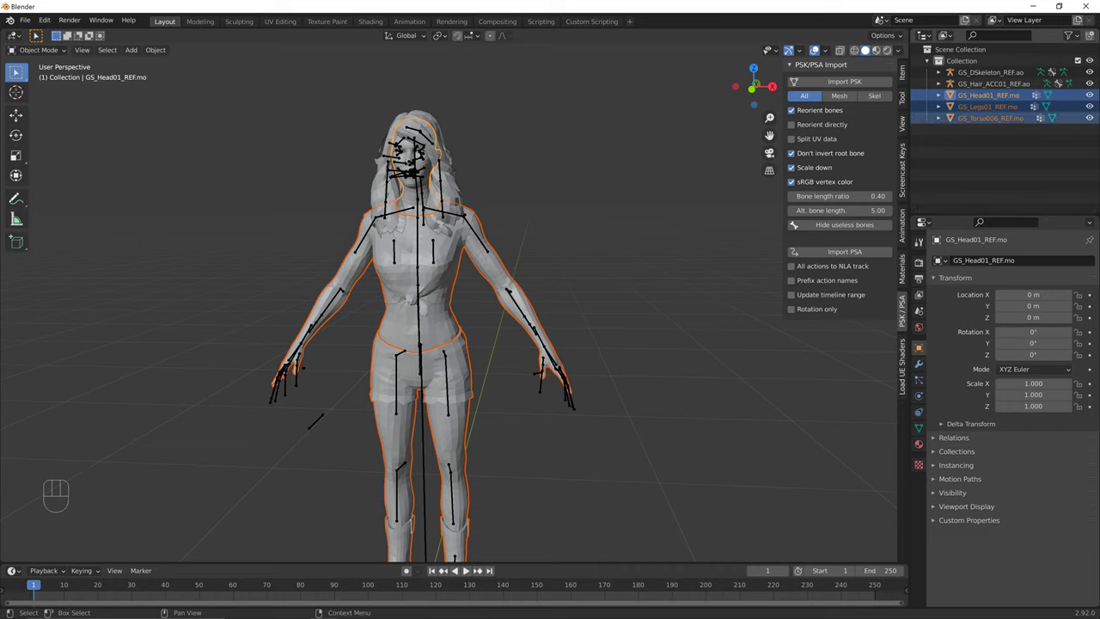
pyautogui.press('ctrl')
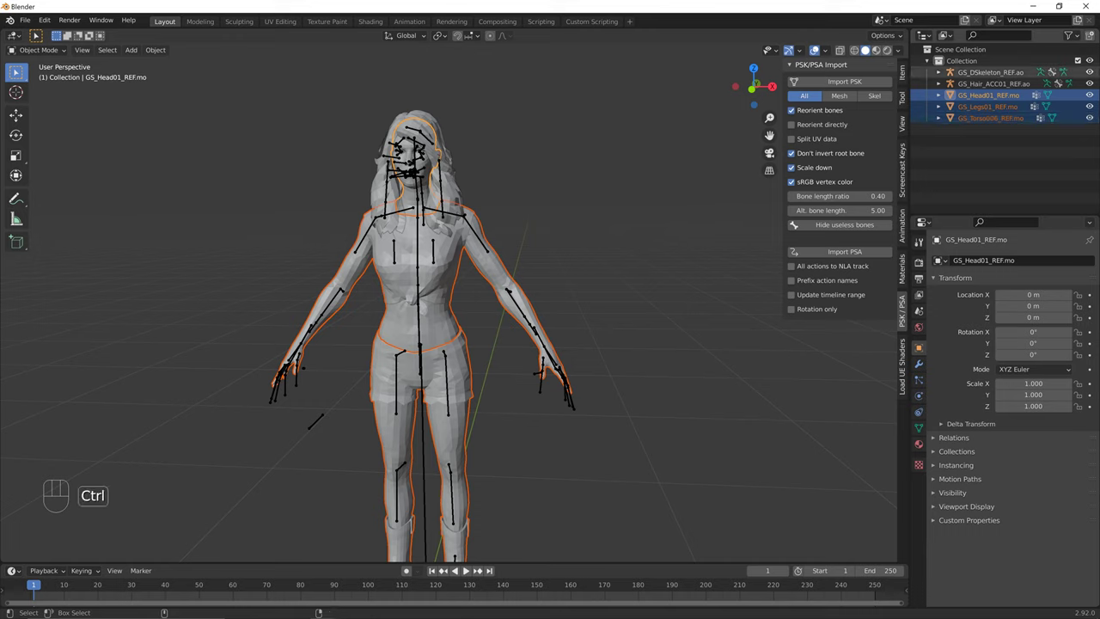
pyautogui.keyDown('ctrl'); pyautogui.click(990, 72); pyautogui.keyUp('ctrl')
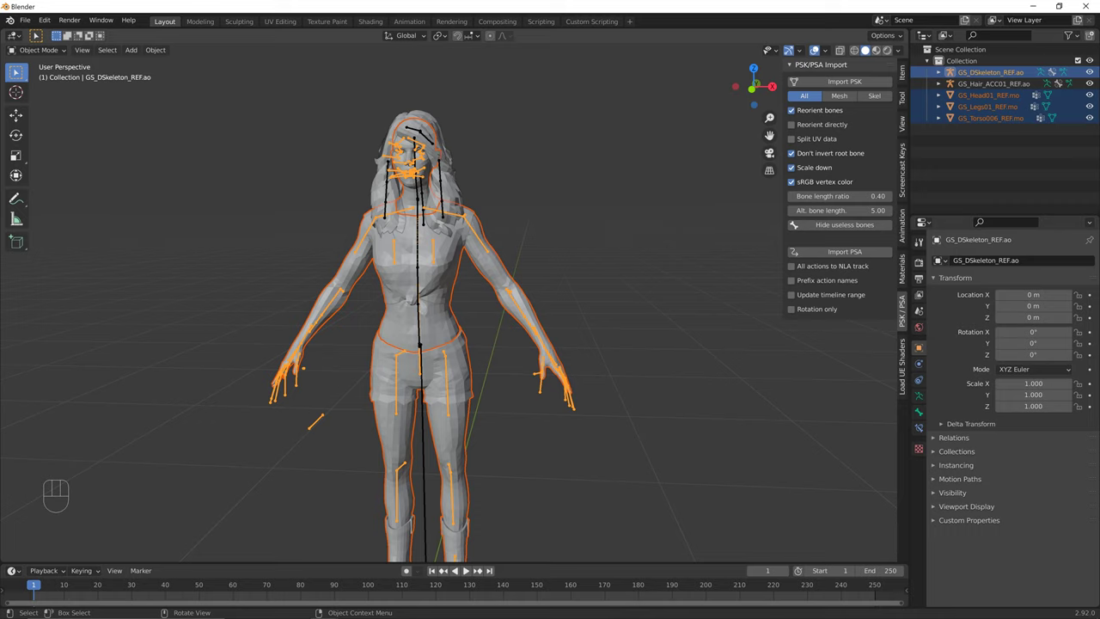
pyautogui.press('ctrl')
pyautogui.hotkey('ctrl', 'p')
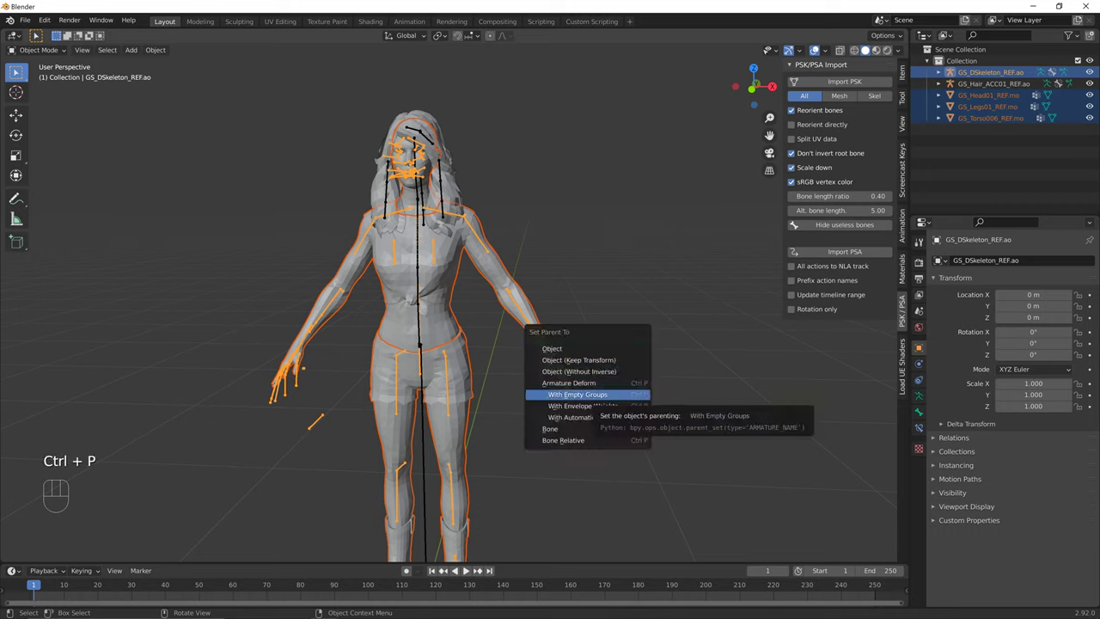
pyautogui.click(577, 393)
# Examine the object hierarchies under the GS_DSkeleton_REF and GS_Hair_ACC01_REF armatures.
pyautogui.click(938, 73)
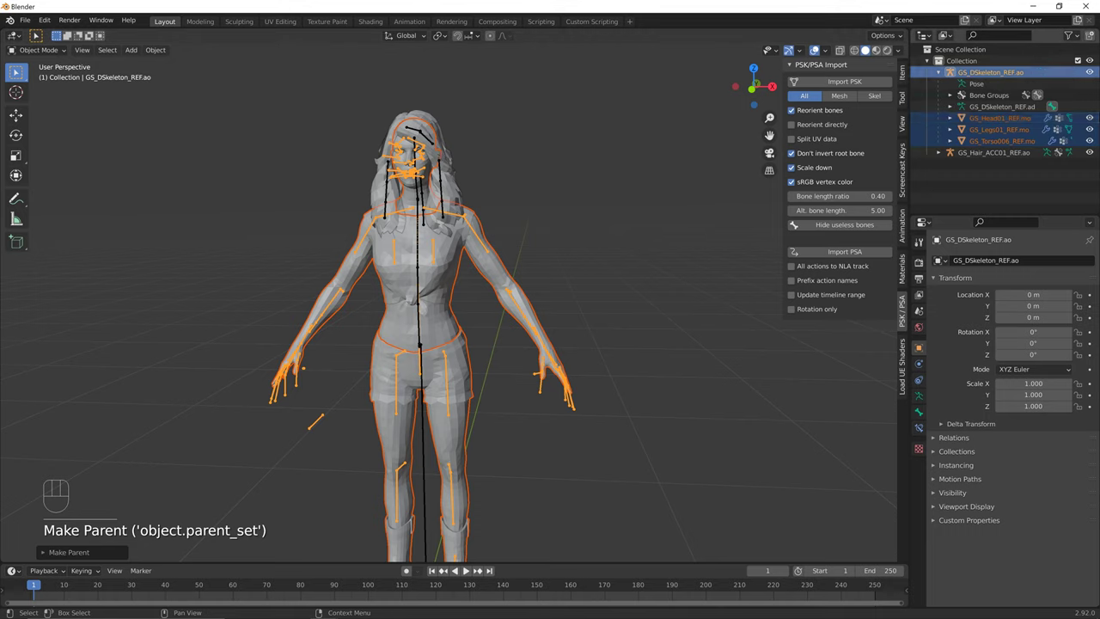
pyautogui.click(990, 72)
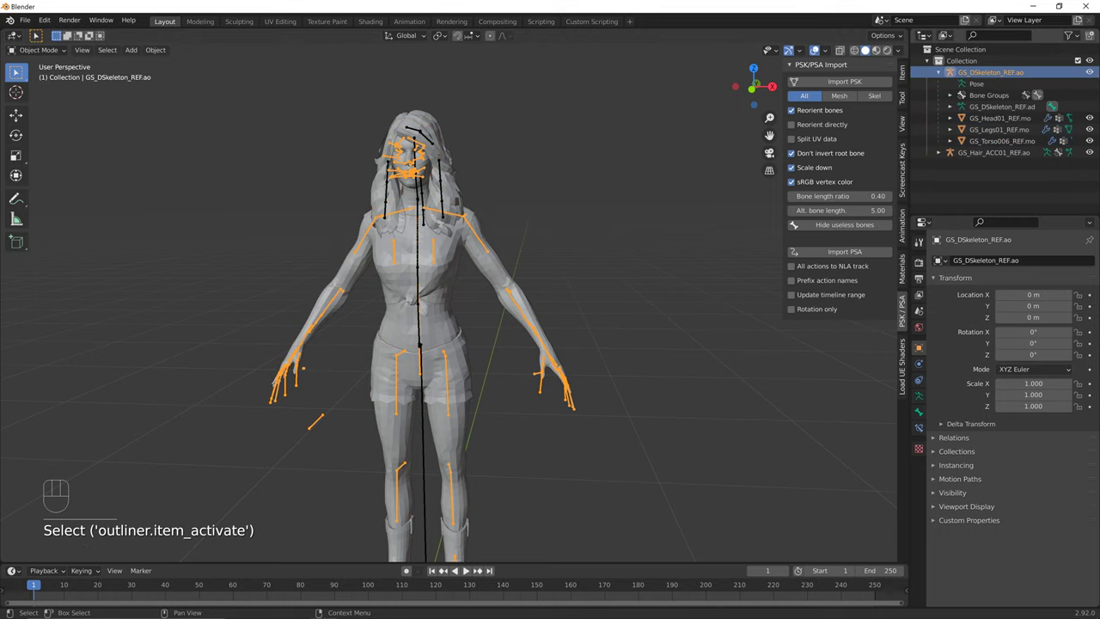
pyautogui.click(999, 118)
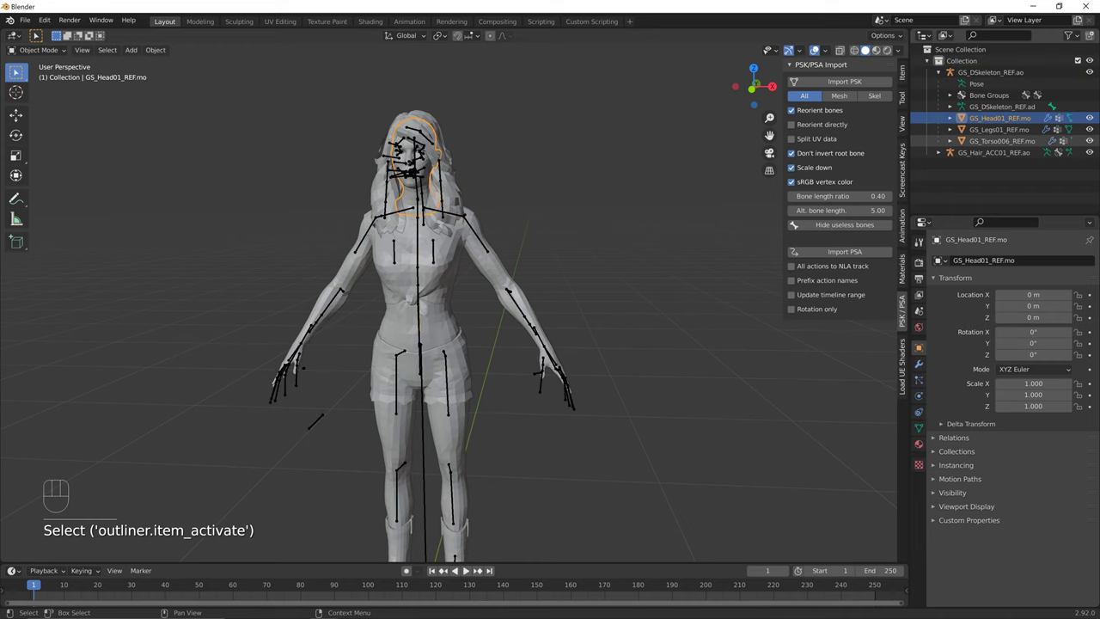
pyautogui.keyDown('shift'); pyautogui.click(1002, 140); pyautogui.keyUp('shift')
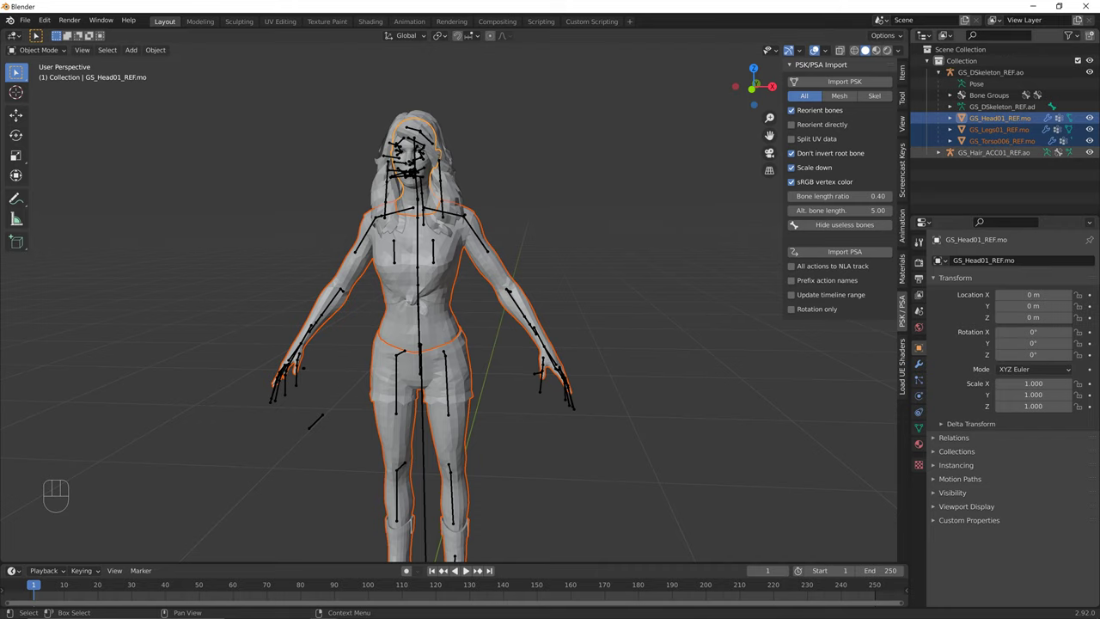
pyautogui.click(993, 153)
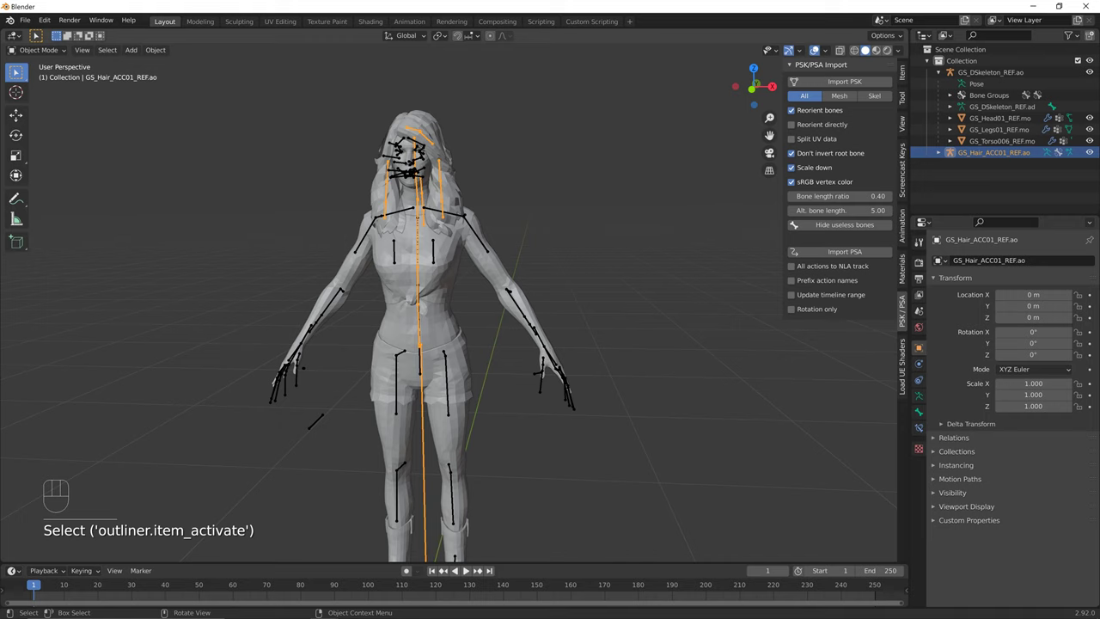
pyautogui.keyDown('shift'); pyautogui.moveTo(412, 326); pyautogui.dragTo(459, 301, button='middle'); pyautogui.keyUp('shift')
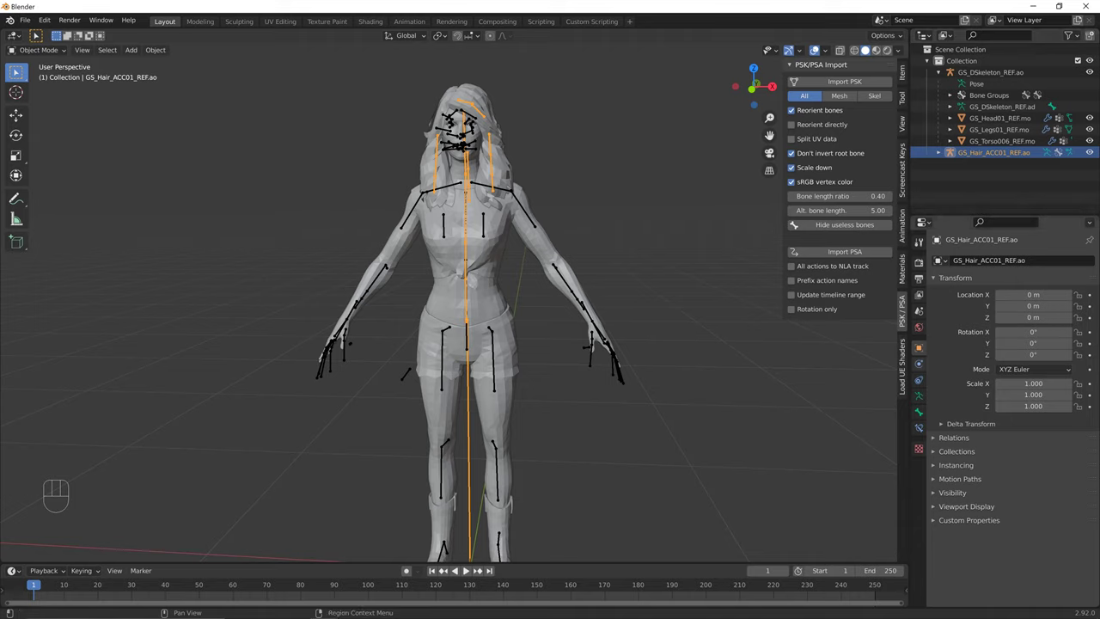
pyautogui.click(919, 362)
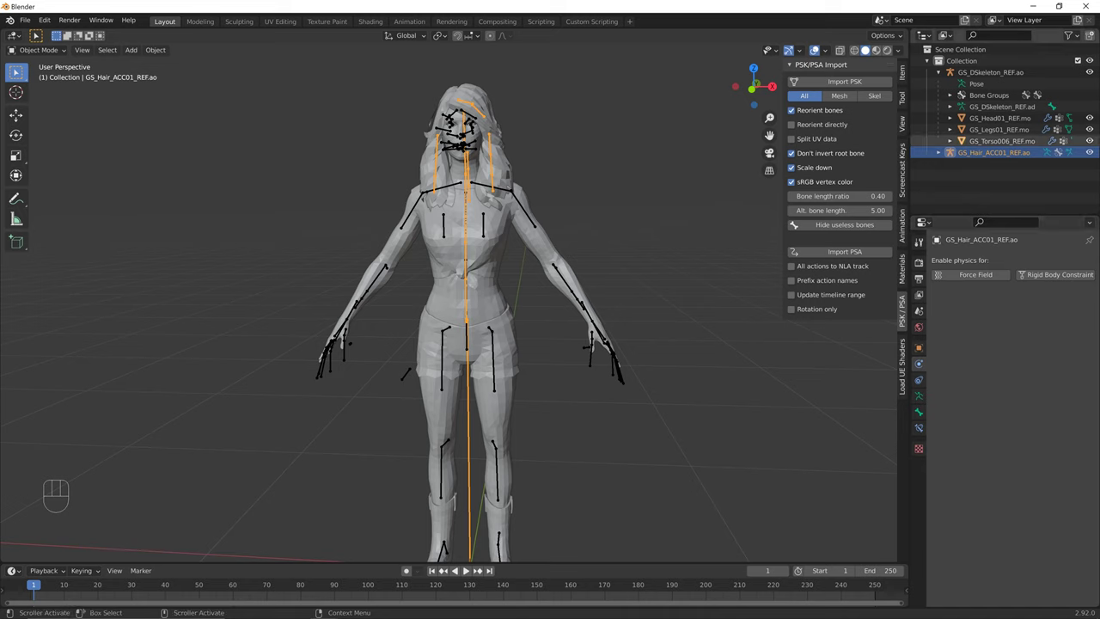
pyautogui.click(999, 129)
pyautogui.click(993, 152)
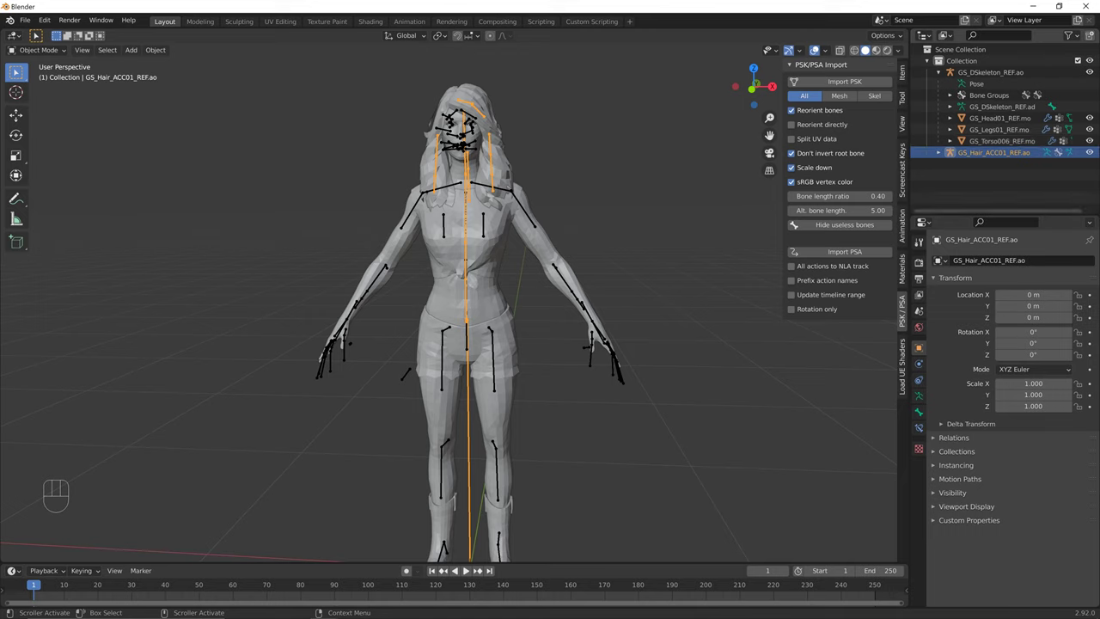
pyautogui.click(950, 152)
pyautogui.click(938, 152)
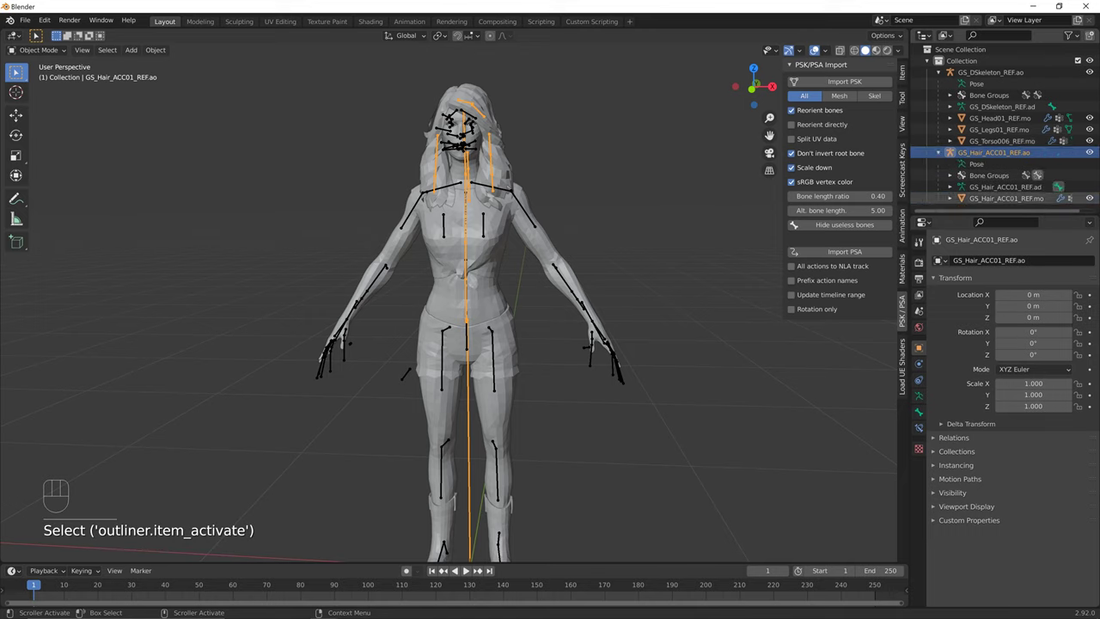
pyautogui.click(1005, 198)
pyautogui.click(979, 152)
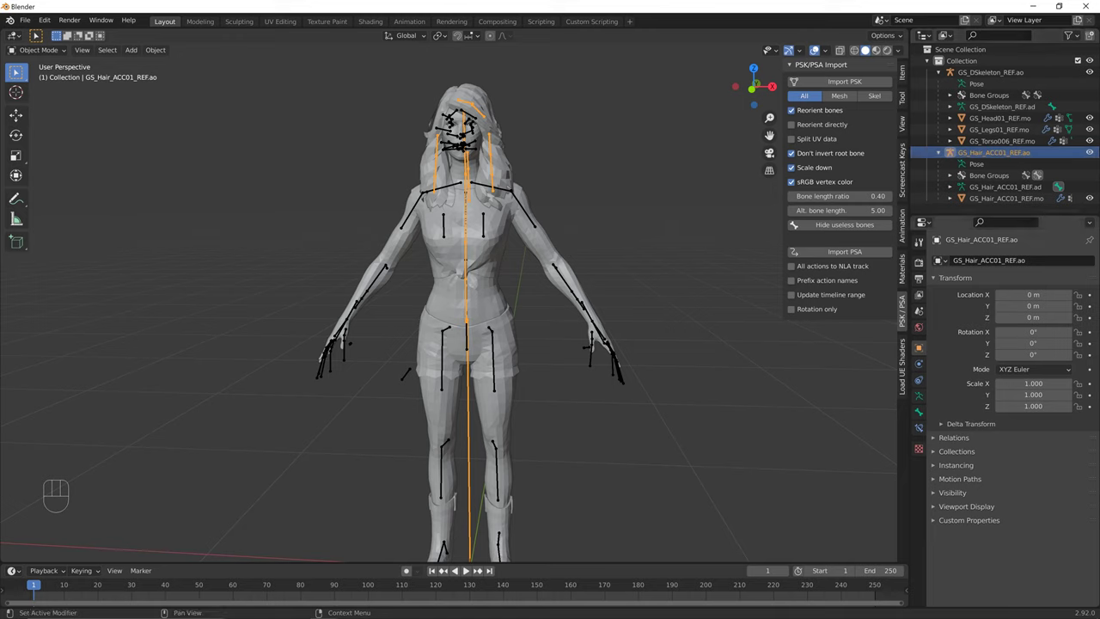
# Add a Child Of object constraint to the GS_Hair_ACC01_REF armature and set its target to the GS_DSkeleton_REF armature.
pyautogui.click(994, 152)
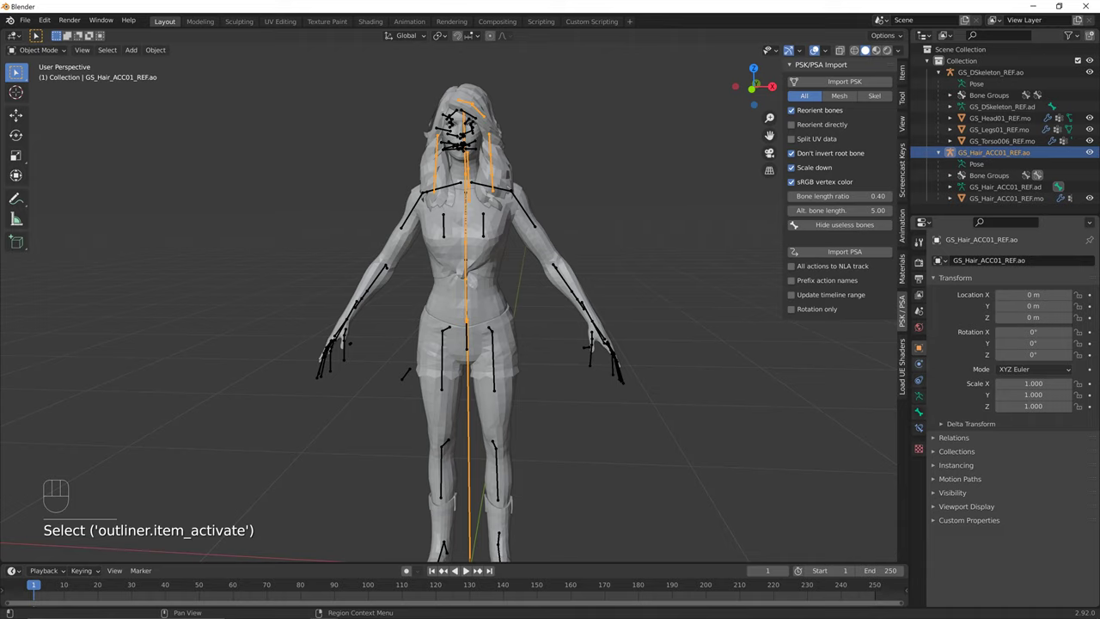
pyautogui.click(919, 364)
pyautogui.click(919, 380)
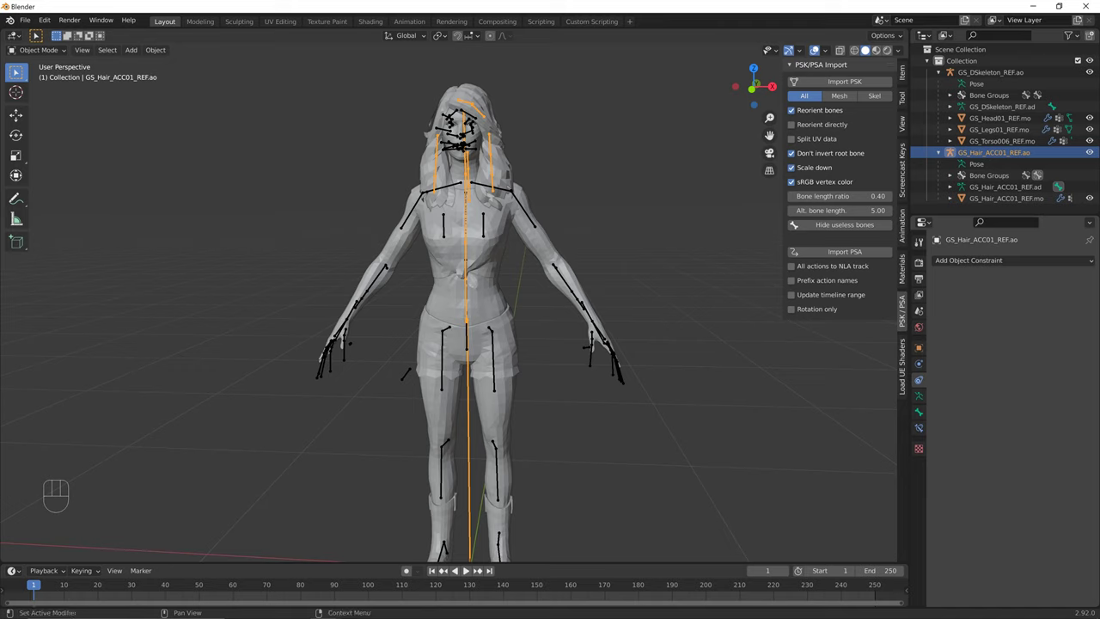
pyautogui.click(1013, 259)
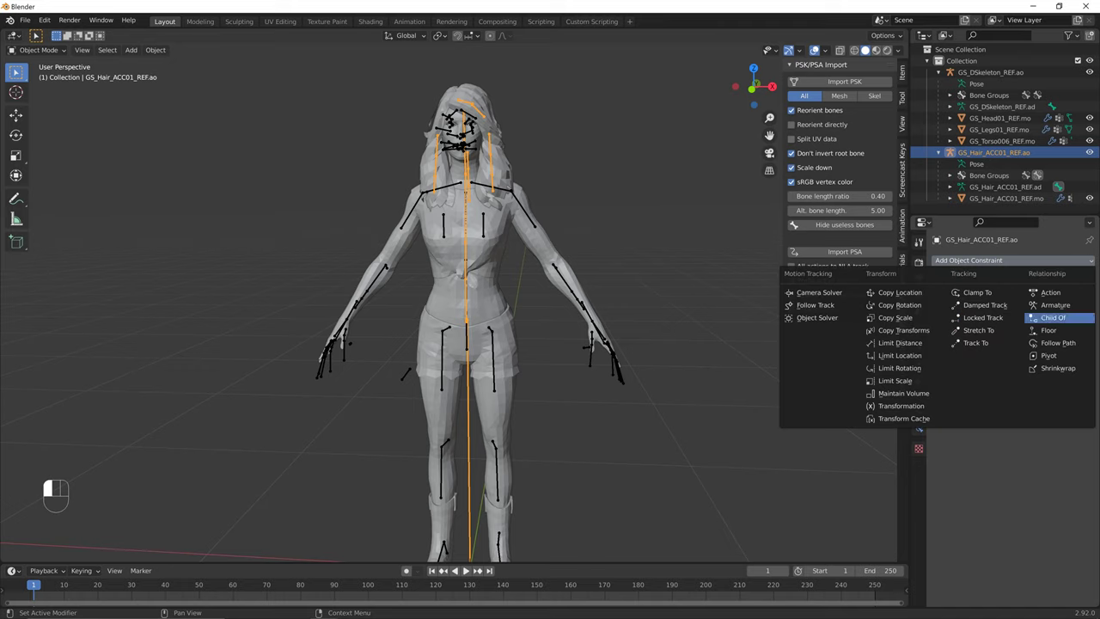
pyautogui.click(1052, 317)
pyautogui.click(1035, 296)
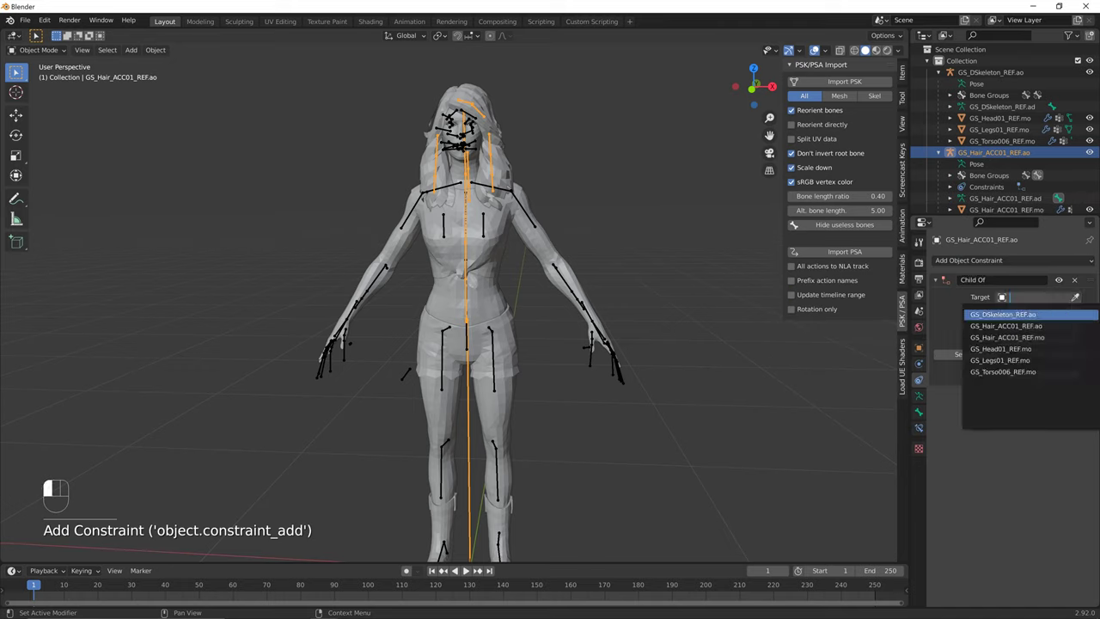
pyautogui.click(1003, 314)
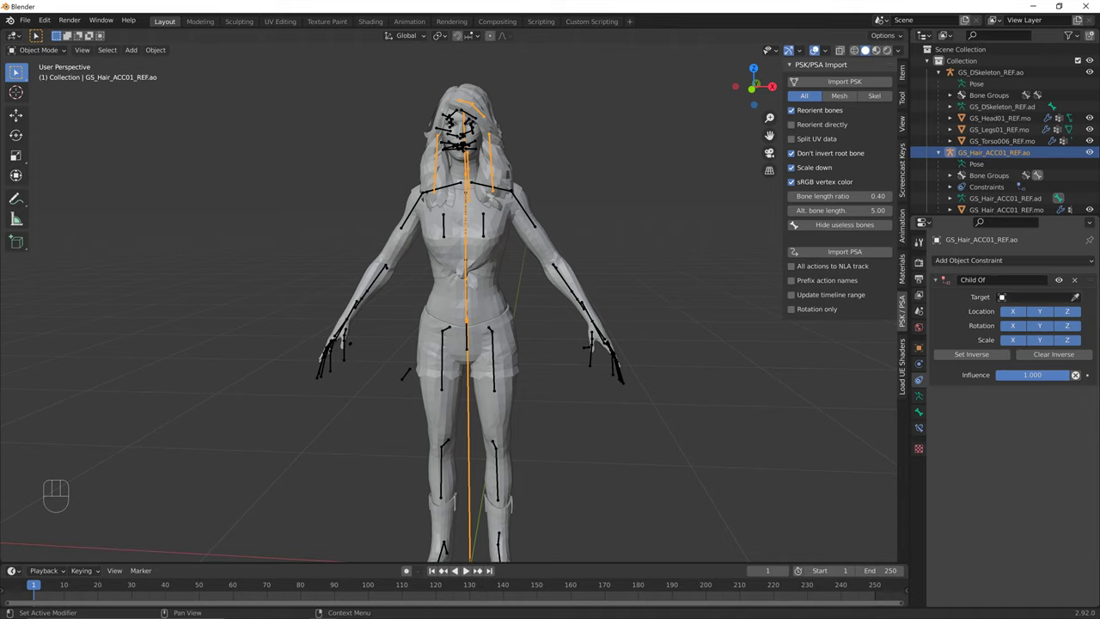
pyautogui.click(1035, 297)
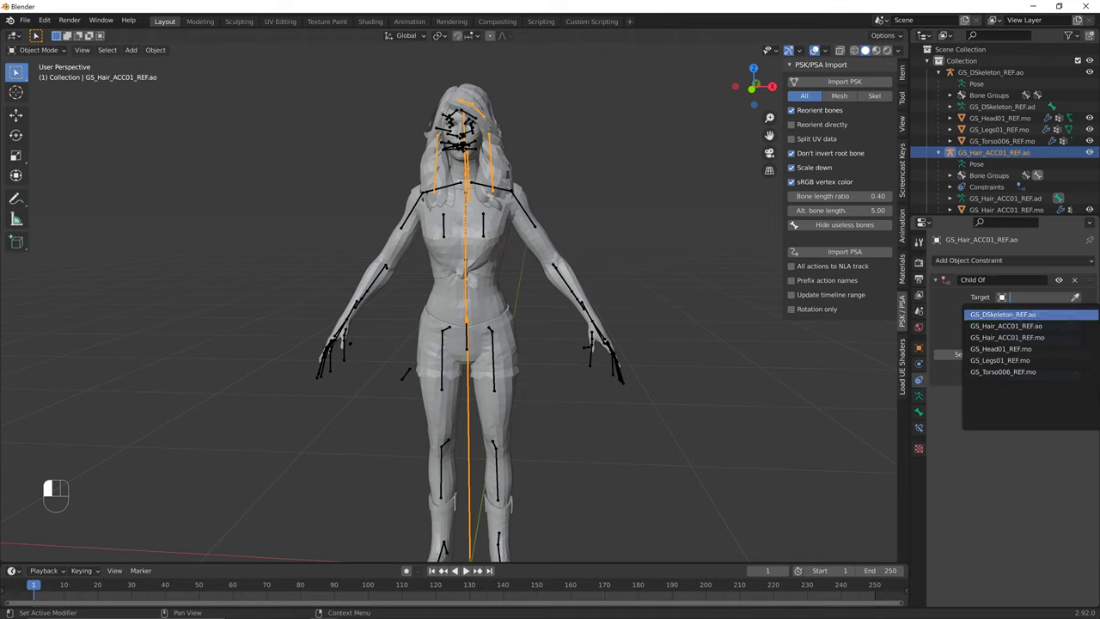
pyautogui.click(1003, 314)
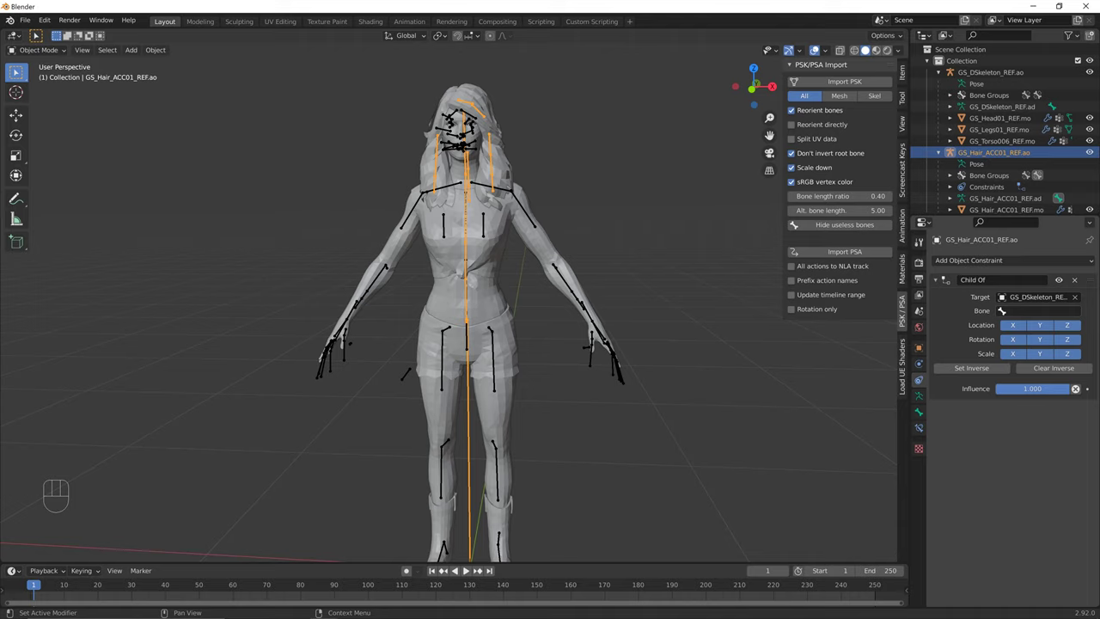
# Try joint_Head_01 as the target bone of the hair armature's Child Of constraint, and undo the assignment.
pyautogui.click(1006, 310)
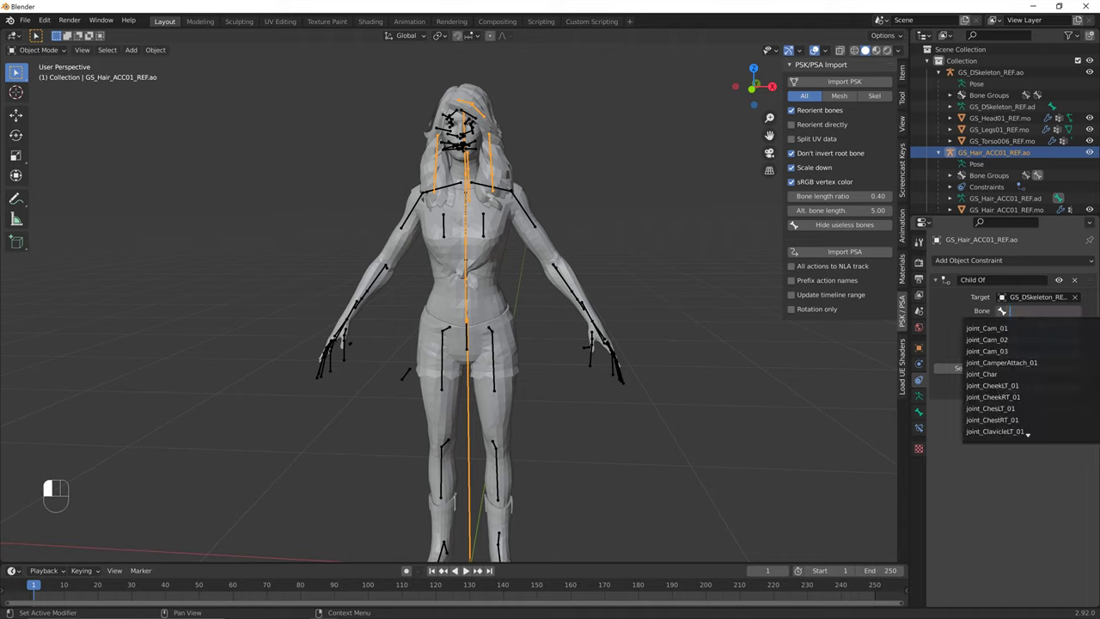
pyautogui.write('head')
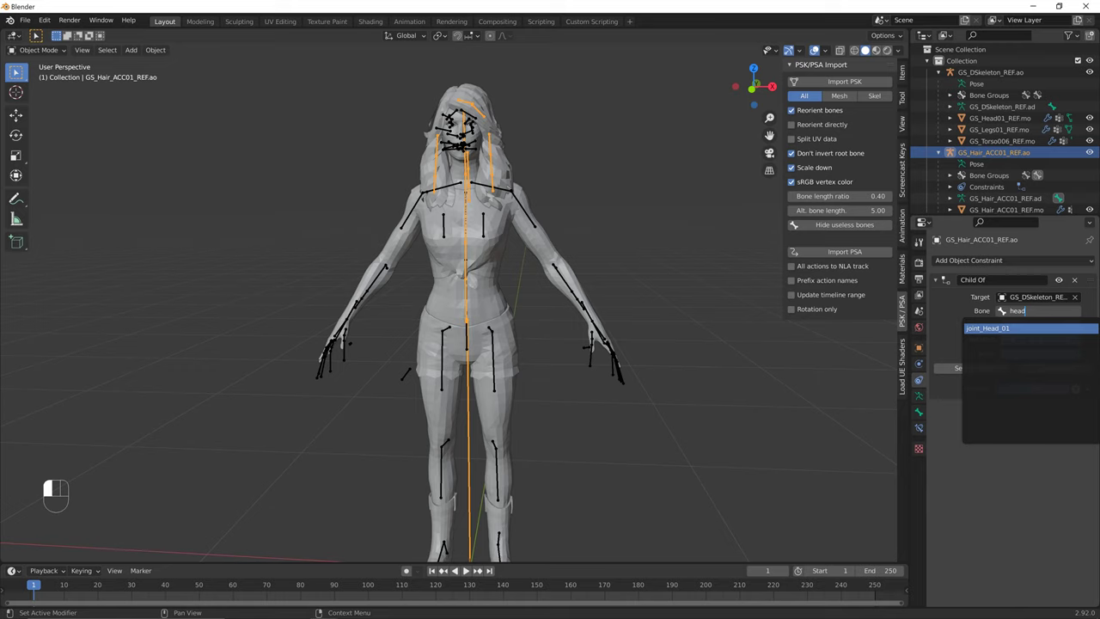
pyautogui.press('Return')
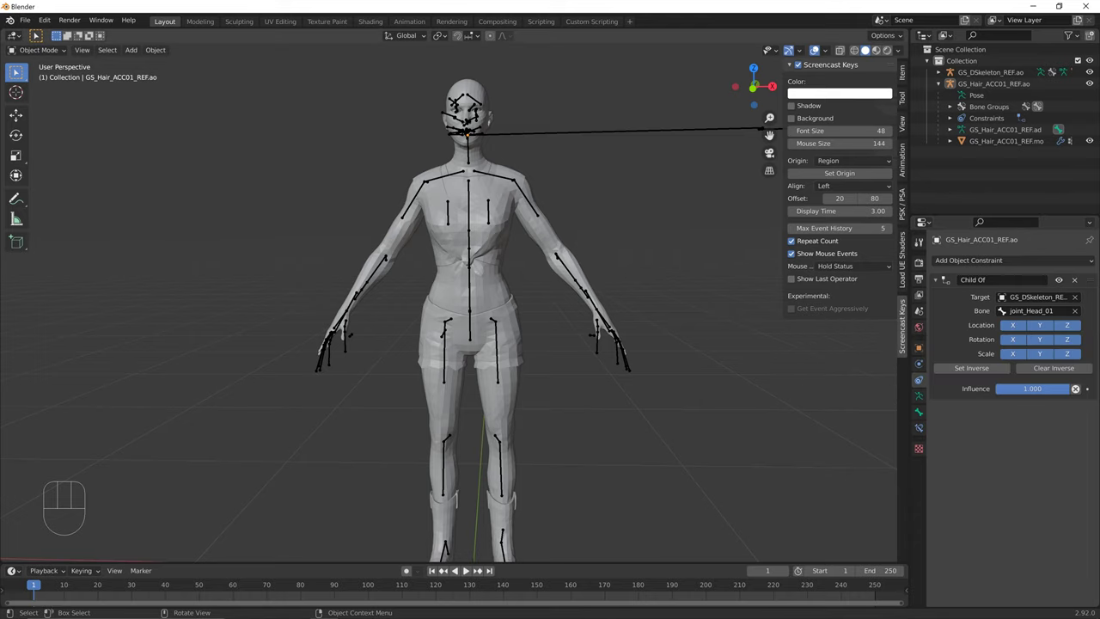
pyautogui.press('ctrl')
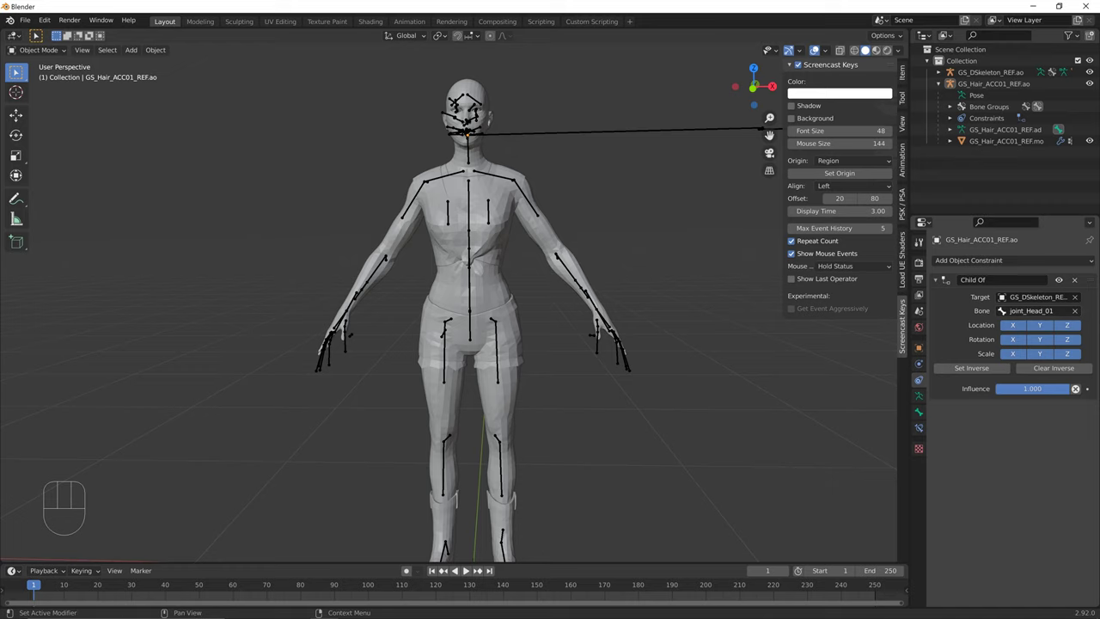
pyautogui.hotkey('ctrl', 'z')
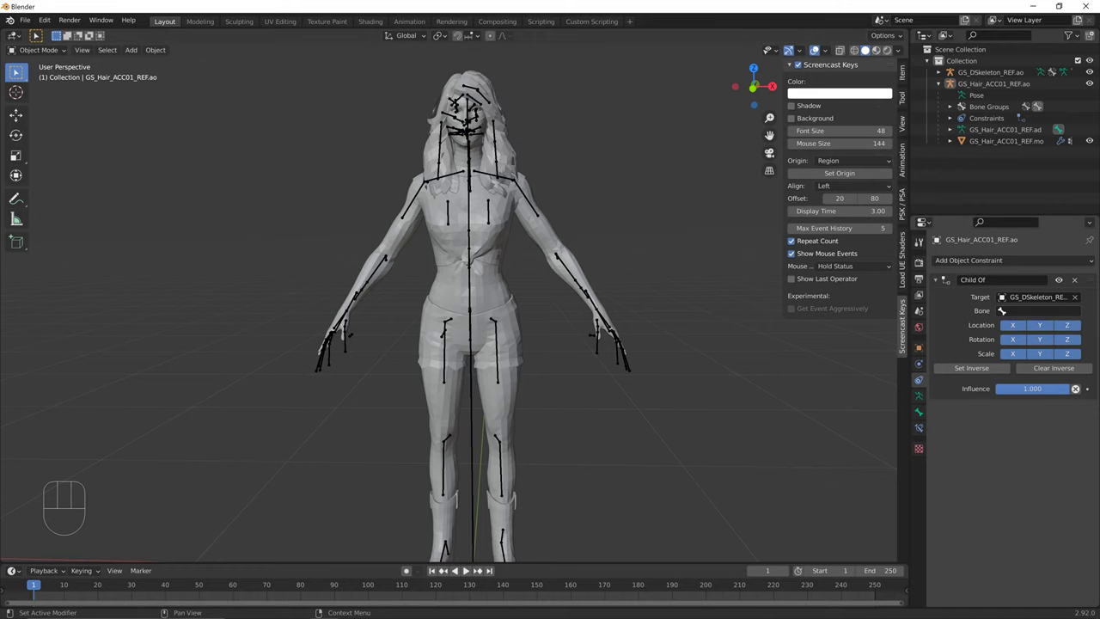
# Select the GS_DSkeleton_REF armature and hide the GS_Hair_ACC01_REF armature in the viewport.
pyautogui.moveTo(446, 309)
pyautogui.mouseDown(button='middle')
pyautogui.moveTo(378, 292)
pyautogui.moveTo(460, 314)
pyautogui.mouseUp(button='middle')
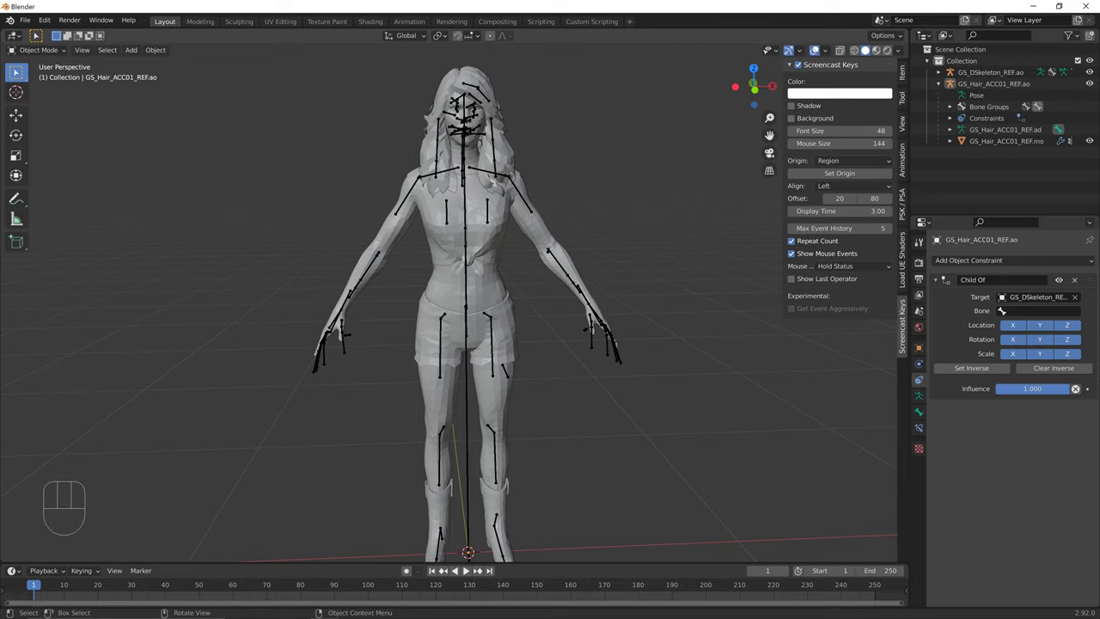
pyautogui.click(990, 72)
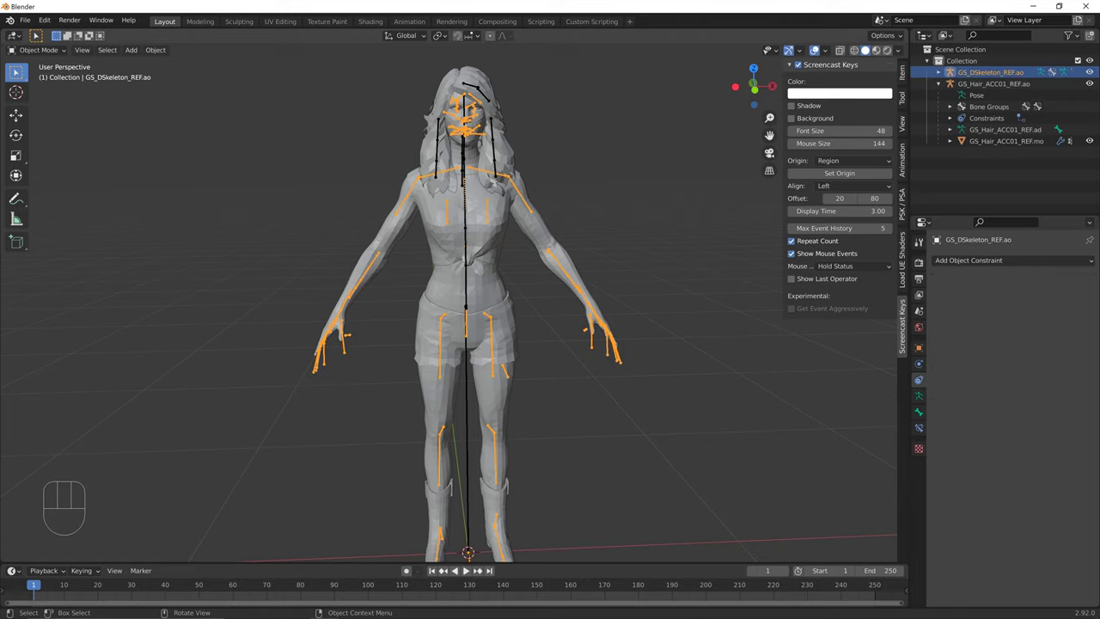
pyautogui.click(1089, 84)
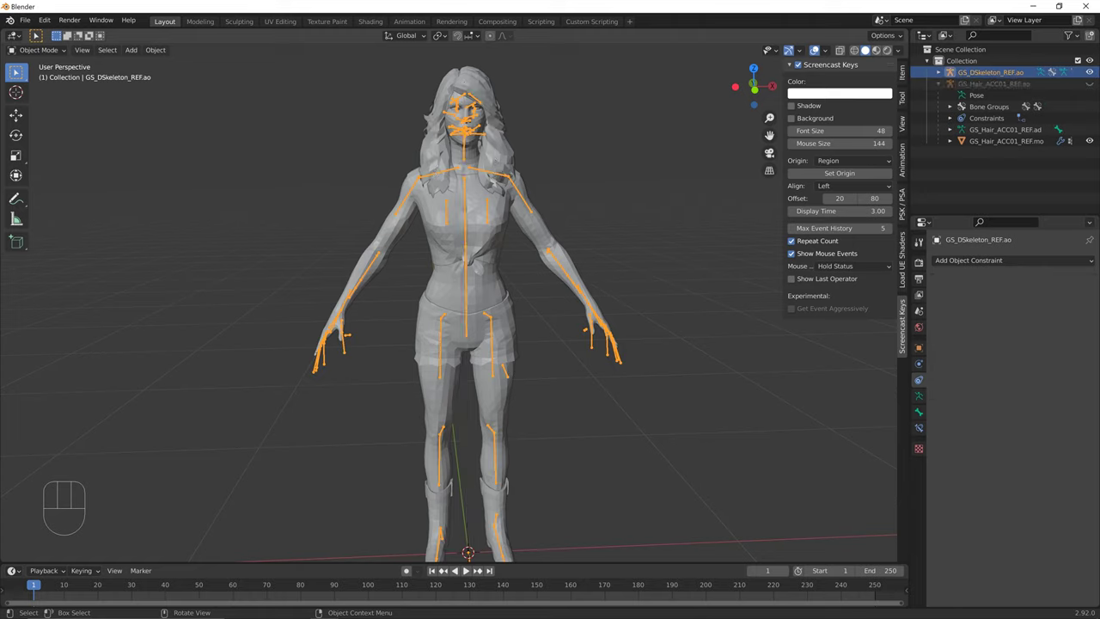
# Examine the main skeleton's face bones in Edit Mode, selecting individual bones up to joint_Head_01.
pyautogui.press('Tab')
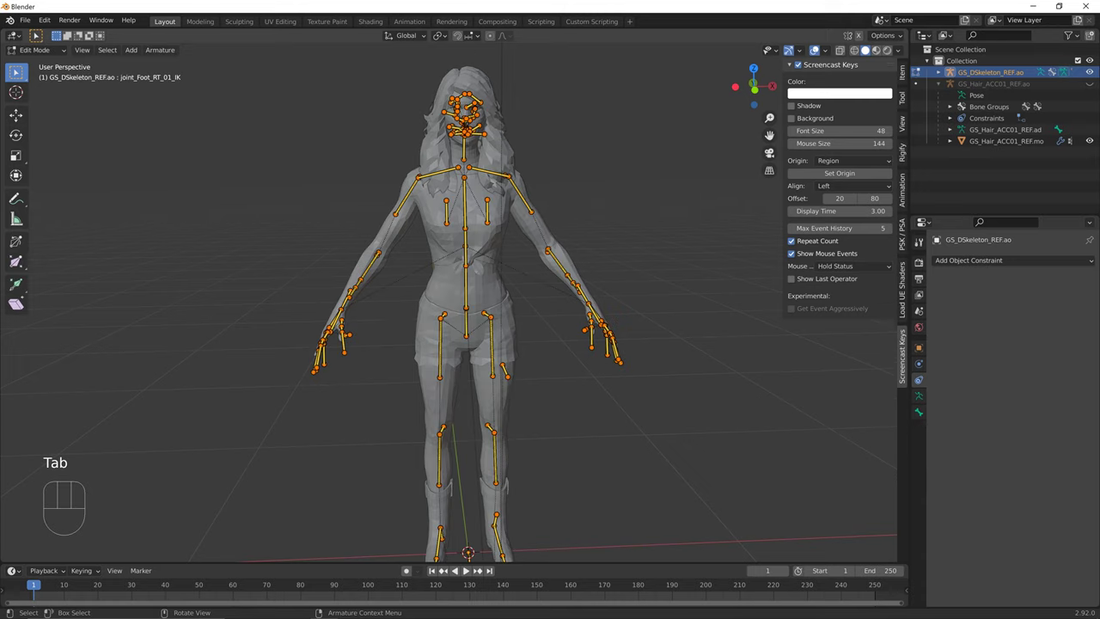
pyautogui.moveTo(482, 283); pyautogui.dragTo(494, 370, button='middle')
pyautogui.scroll(3, 455, 300)
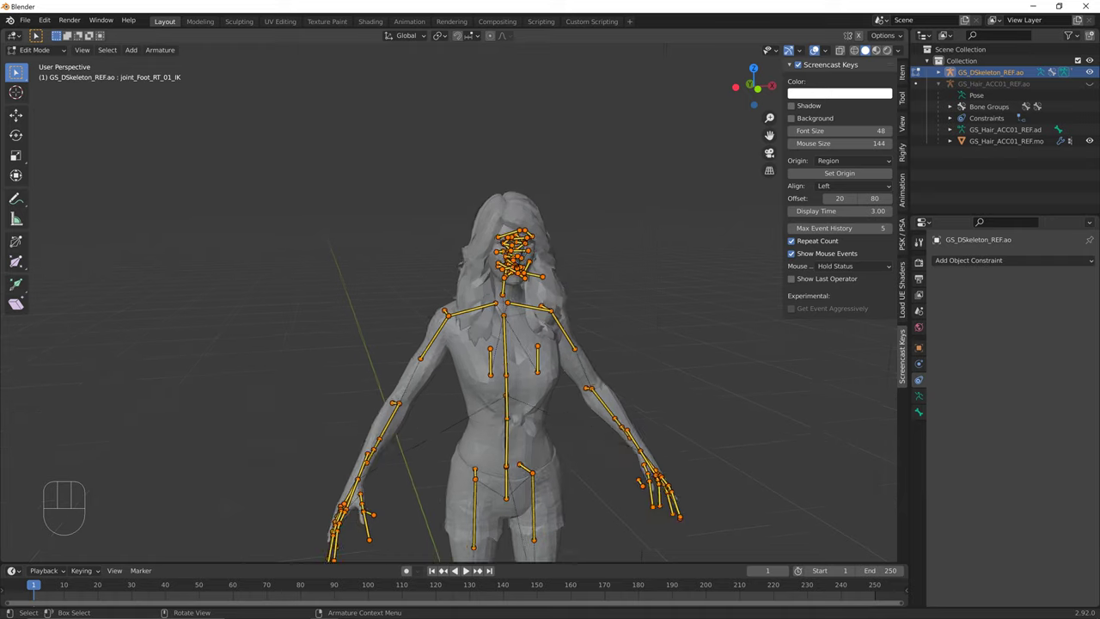
pyautogui.moveTo(455, 301); pyautogui.dragTo(450, 394, button='middle')
pyautogui.scroll(3, 533, 344)
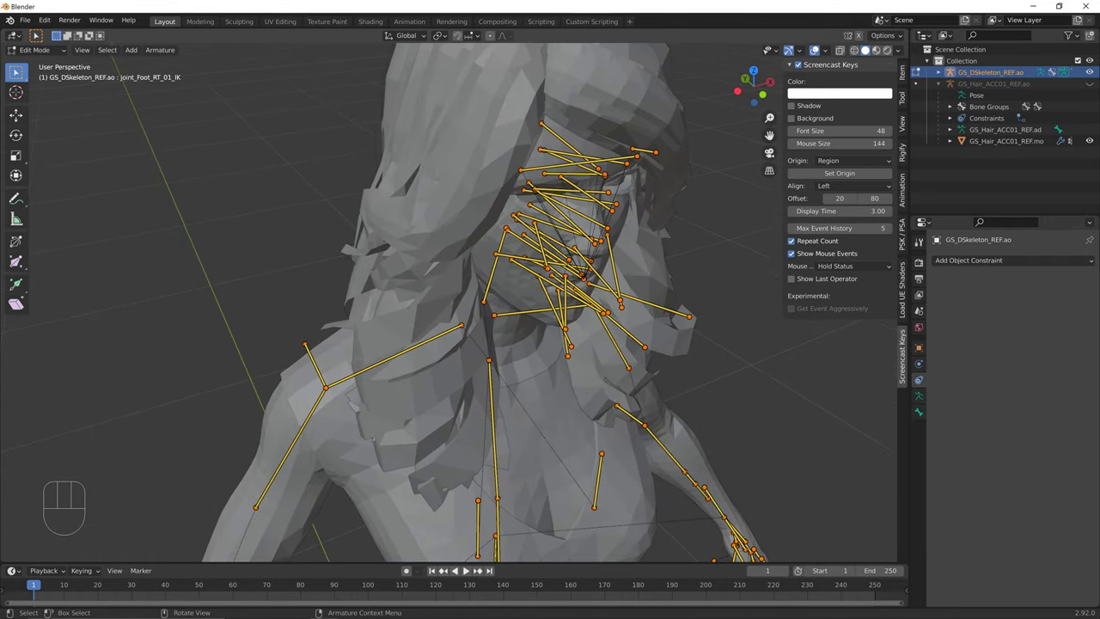
pyautogui.click(583, 294)
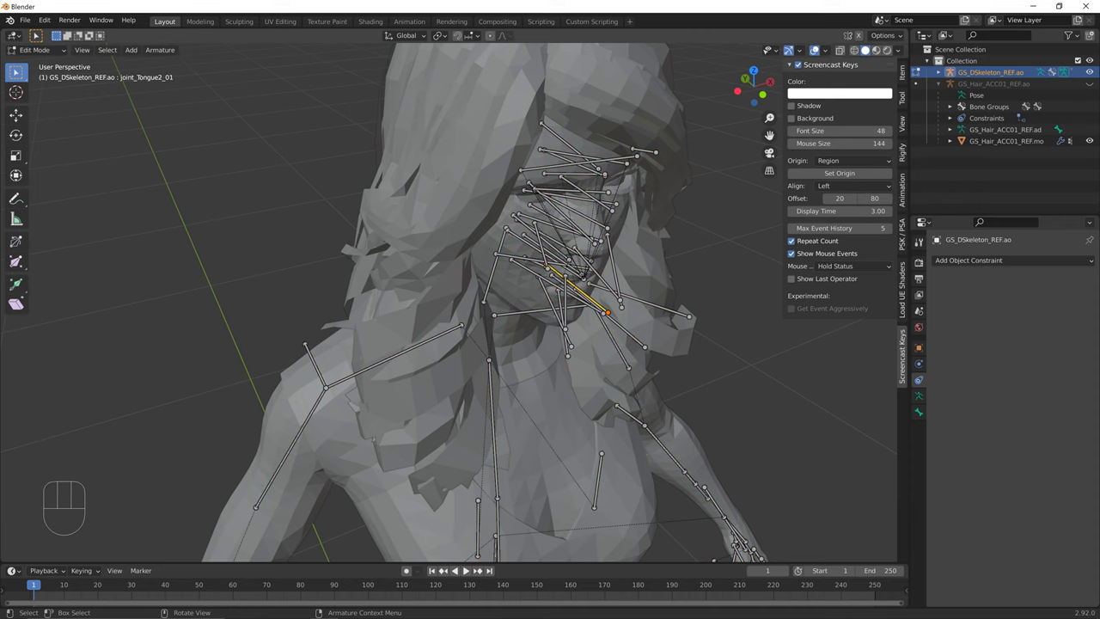
pyautogui.click(581, 272)
pyautogui.click(582, 273)
pyautogui.click(570, 147)
pyautogui.click(546, 255)
pyautogui.scroll(4, 473, 276)
pyautogui.keyDown('shift'); pyautogui.moveTo(472, 277); pyautogui.dragTo(270, 328, button='middle'); pyautogui.keyUp('shift')
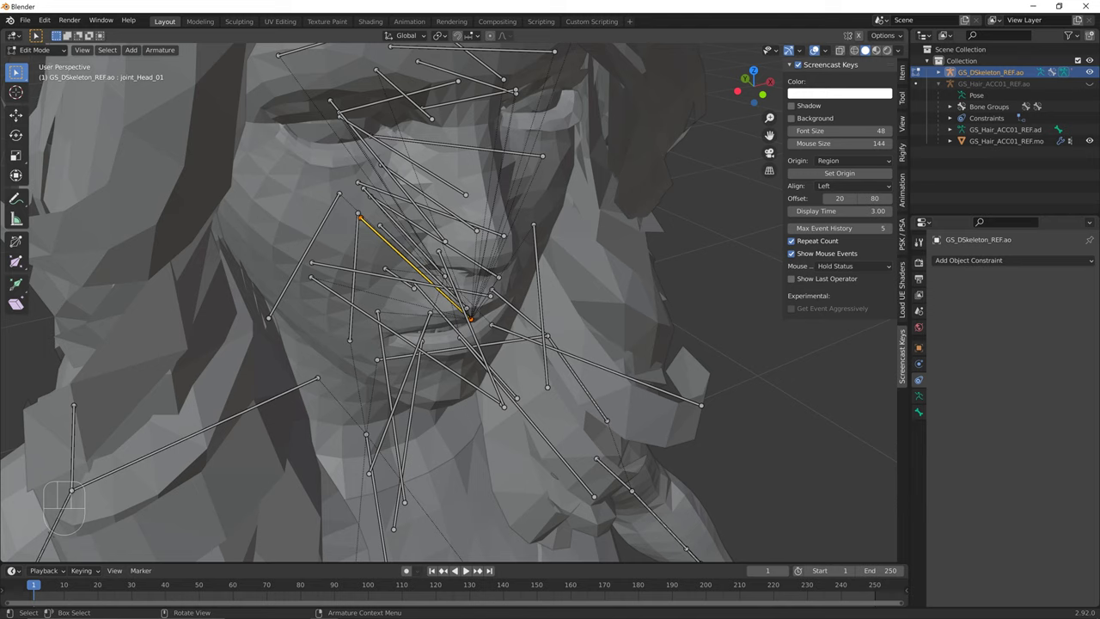
pyautogui.scroll(-3, 451, 297)
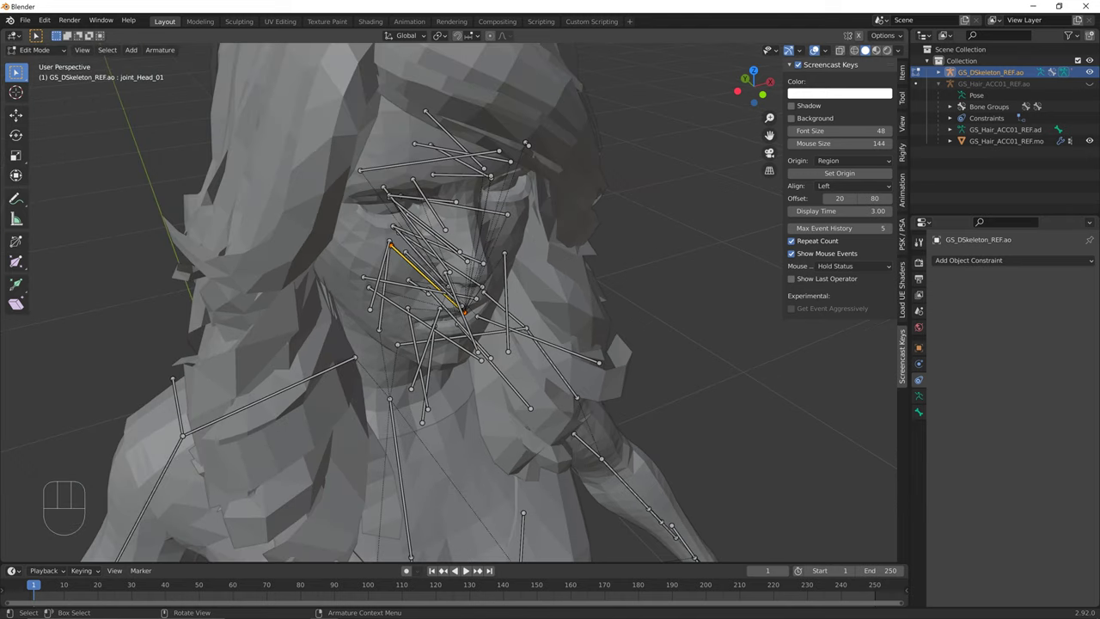
pyautogui.scroll(-2, 451, 297)
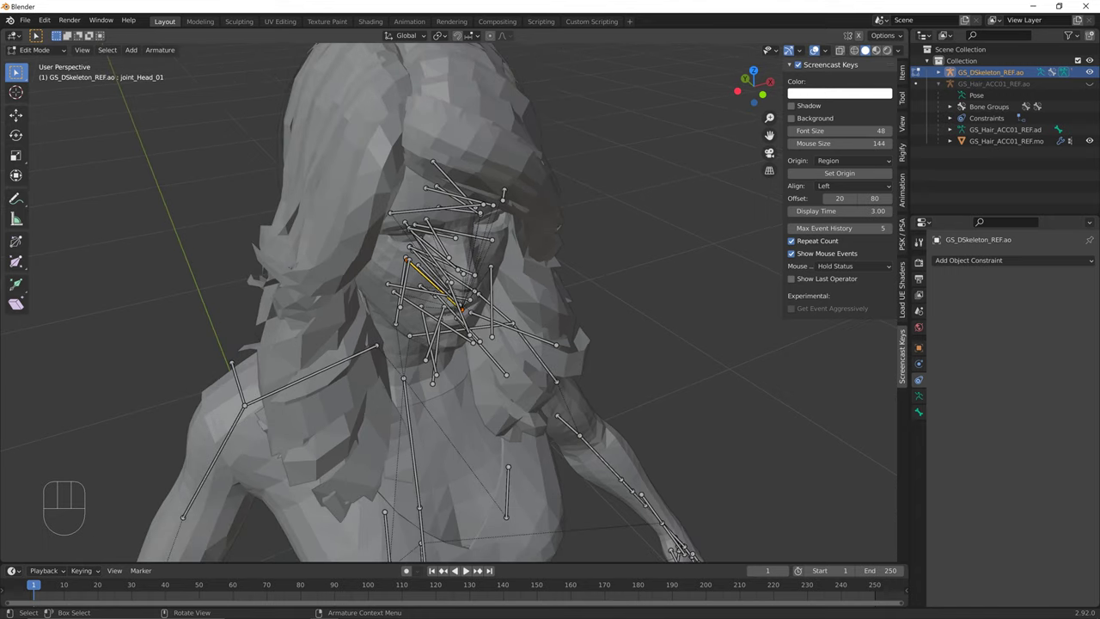
pyautogui.scroll(-4, 451, 297)
pyautogui.scroll(4, 451, 297)
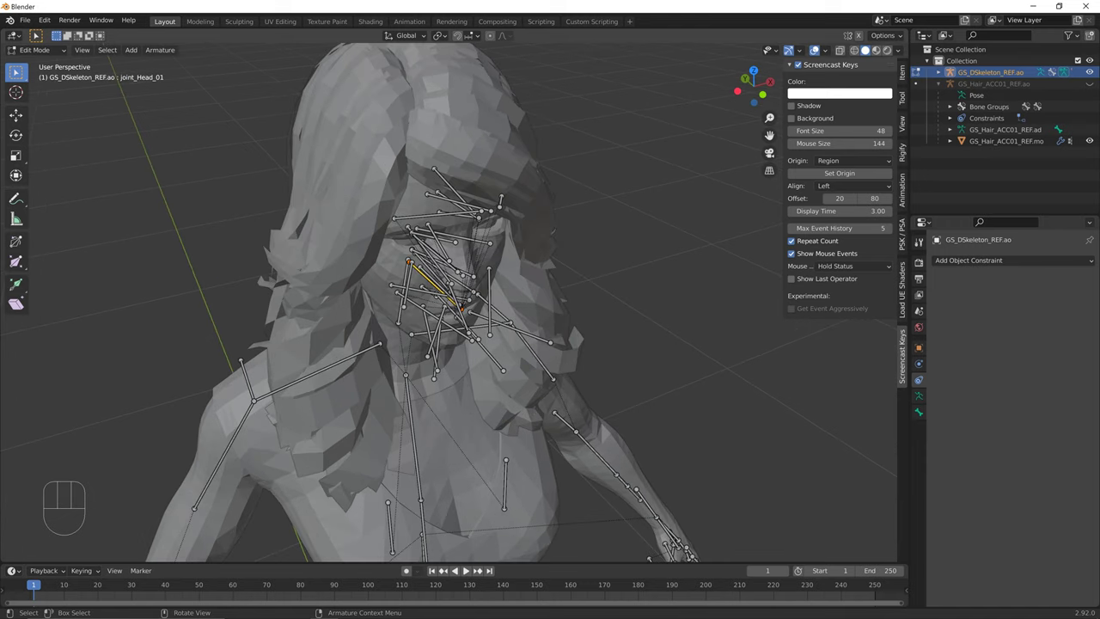
pyautogui.scroll(-3, 451, 297)
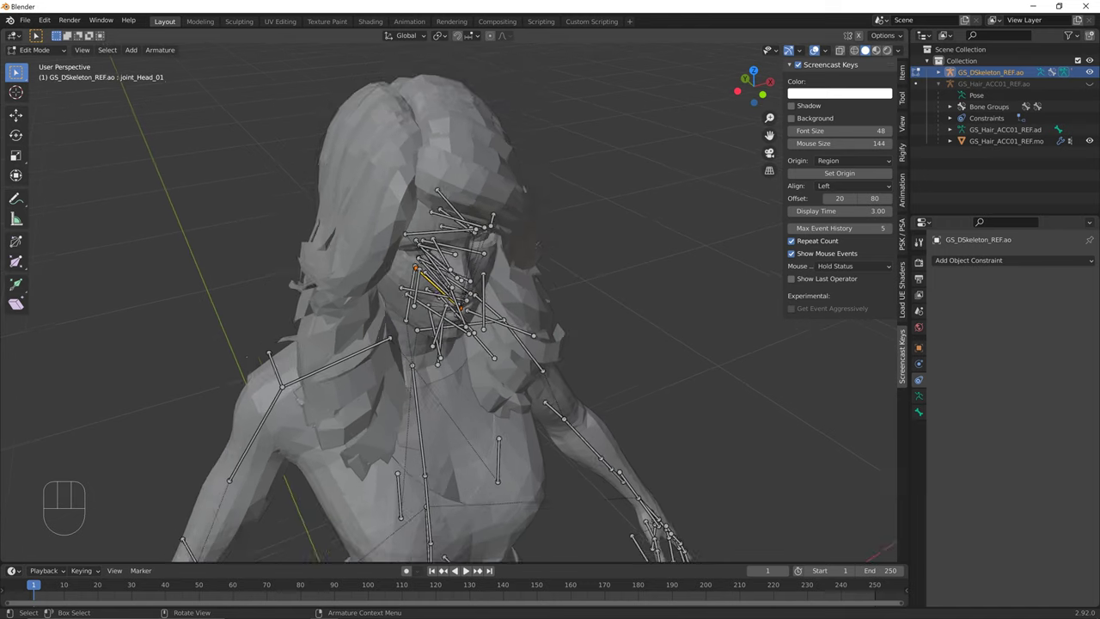
# Examine the hip bones by selecting joint_HipRollRT_01, joint_HipRT_01 and joint_HipMaster_01, and return to Object Mode.
pyautogui.keyDown('shift'); pyautogui.moveTo(451, 387); pyautogui.dragTo(451, 204, button='middle'); pyautogui.keyUp('shift')
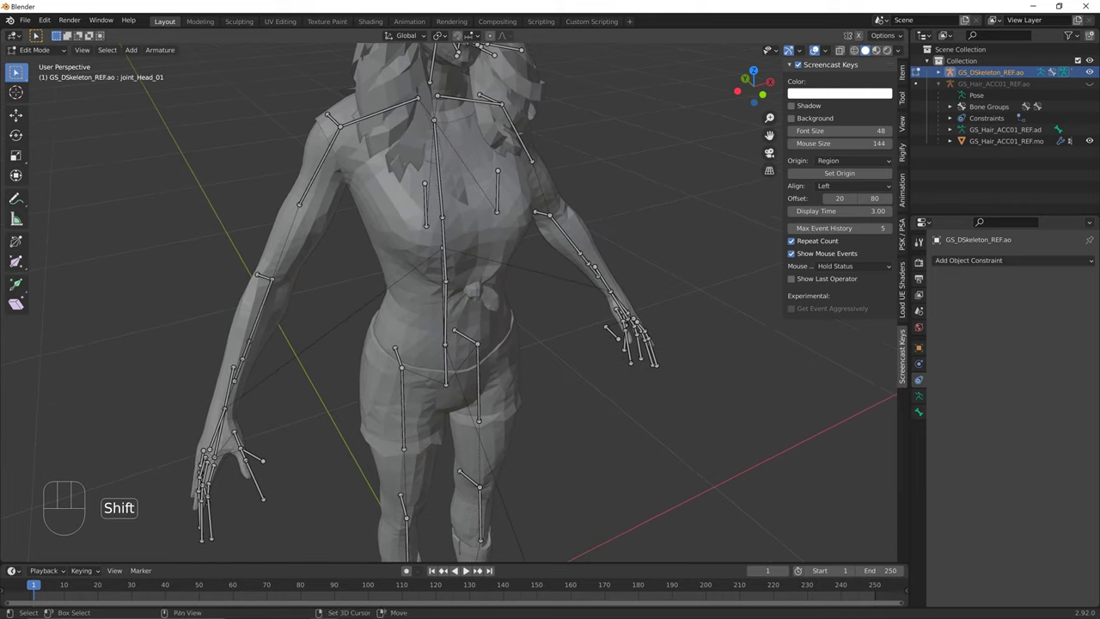
pyautogui.keyDown('shift'); pyautogui.moveTo(451, 344); pyautogui.dragTo(471, 271, button='middle'); pyautogui.keyUp('shift')
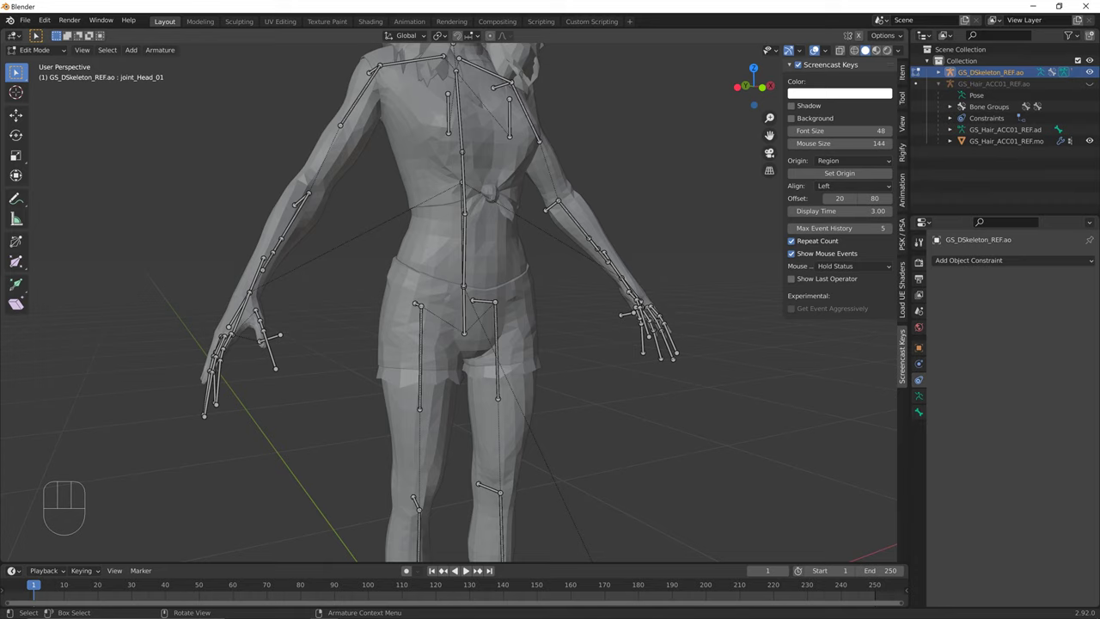
pyautogui.moveTo(447, 301); pyautogui.dragTo(481, 301, button='middle')
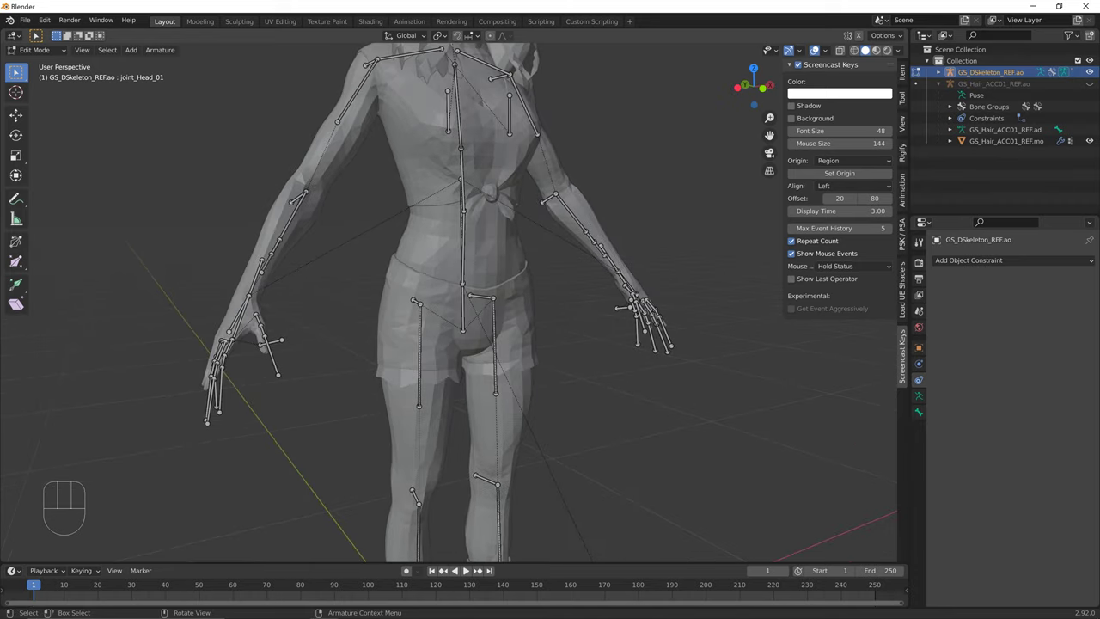
pyautogui.click(413, 300)
pyautogui.moveTo(429, 361)
pyautogui.mouseDown(button='middle')
pyautogui.moveTo(436, 333)
pyautogui.moveTo(433, 345)
pyautogui.mouseUp(button='middle')
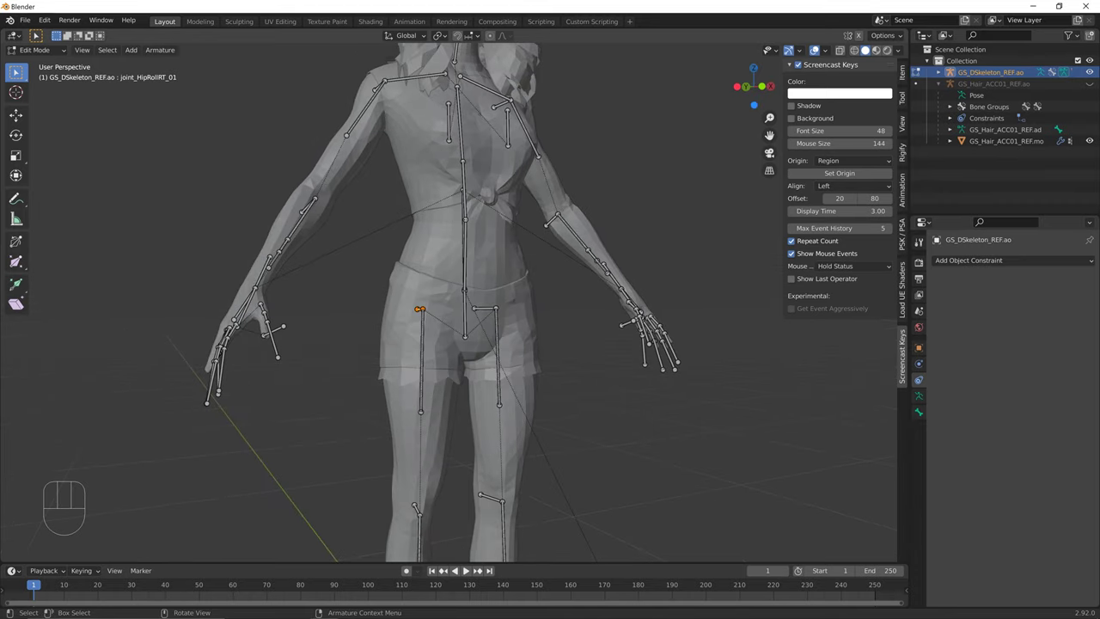
pyautogui.click(422, 361)
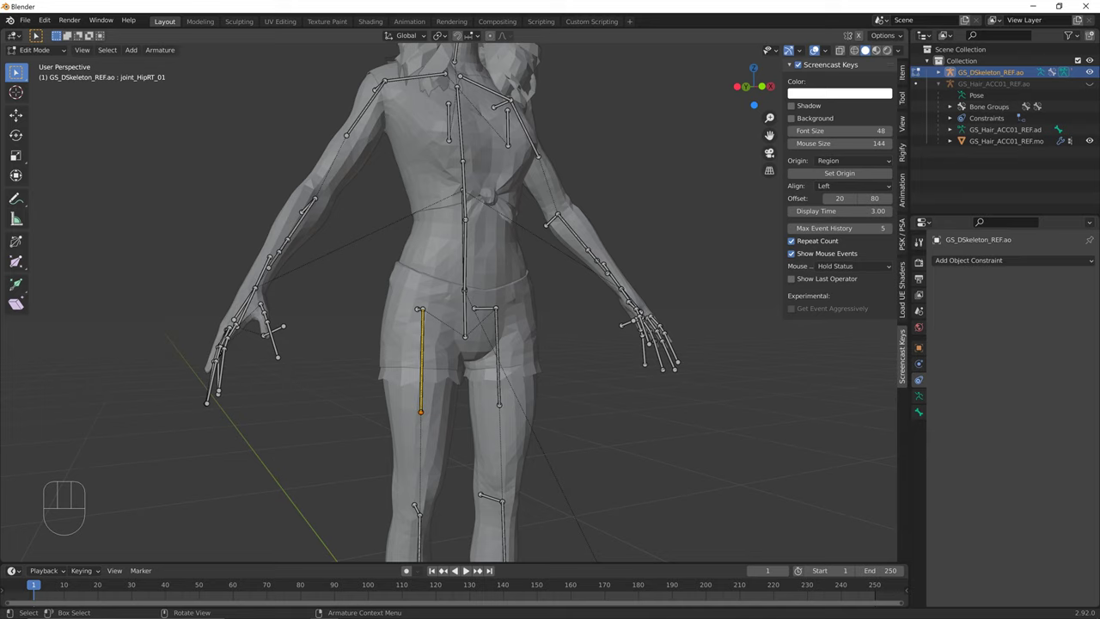
pyautogui.click(464, 316)
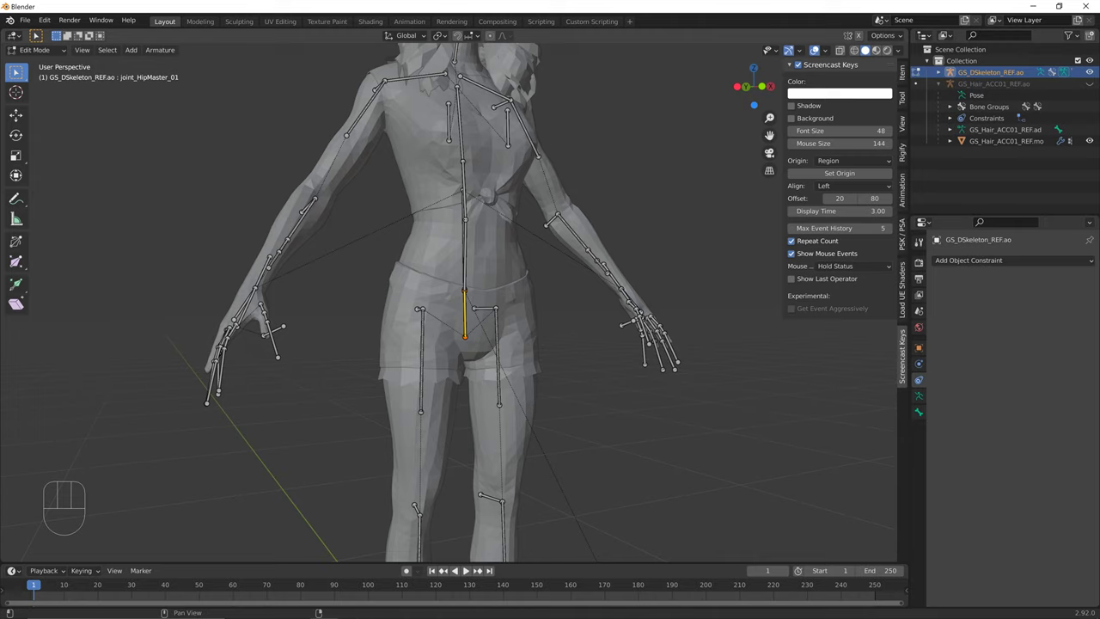
pyautogui.press('Tab')
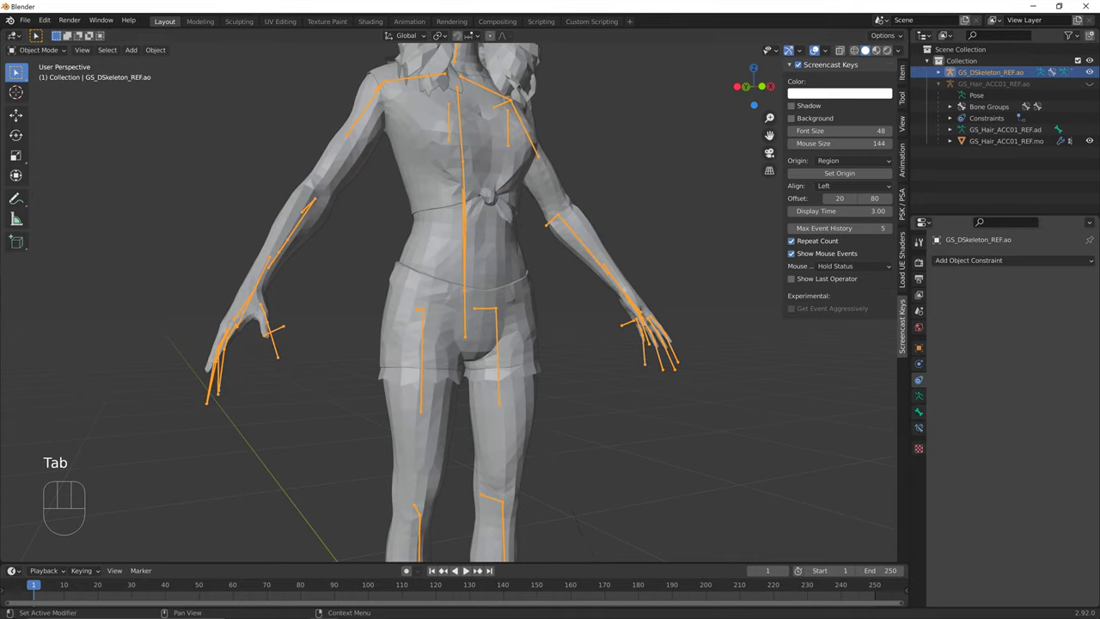
# Set joint_Head_01 as the target bone of GS_Hair_ACC01_REF's Child Of constraint and set the constraint's inverse.
pyautogui.click(731, 395)
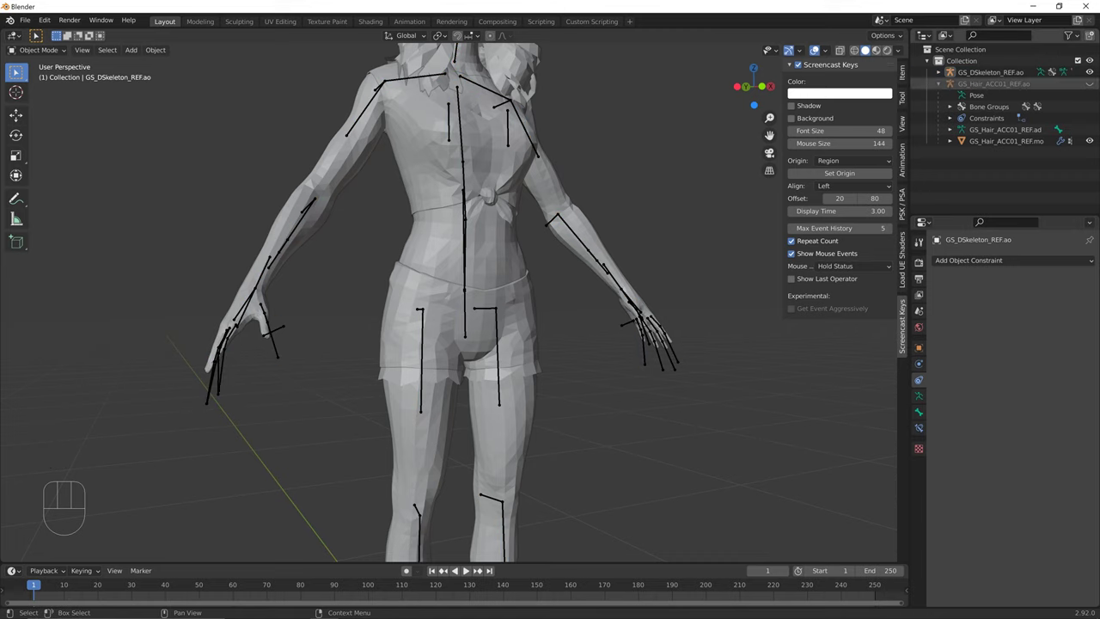
pyautogui.click(991, 72)
pyautogui.click(993, 84)
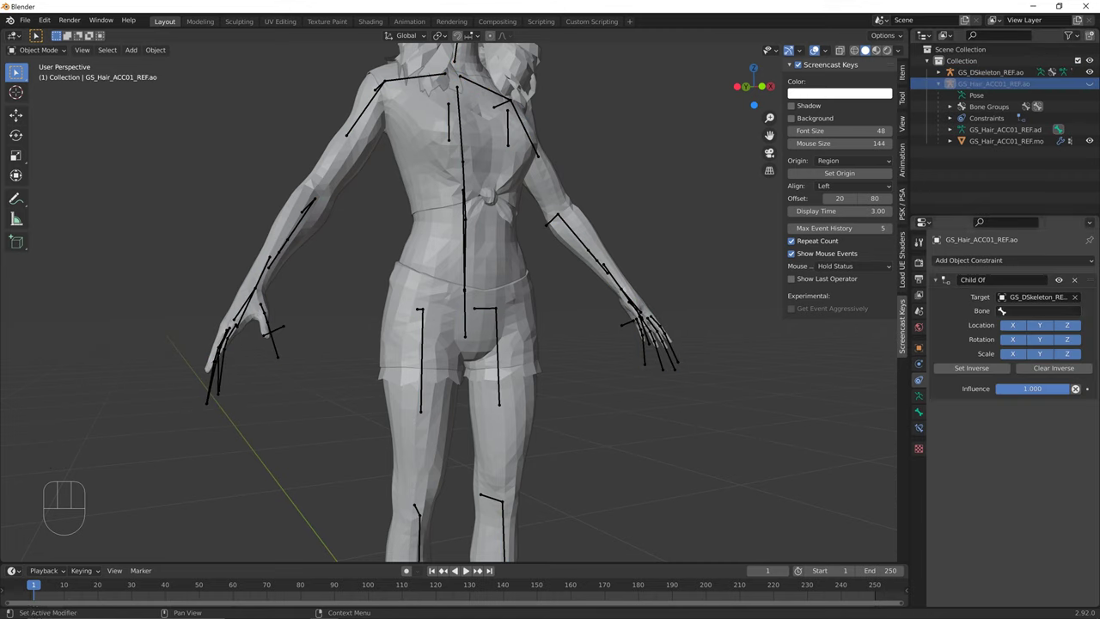
pyautogui.click(1031, 311)
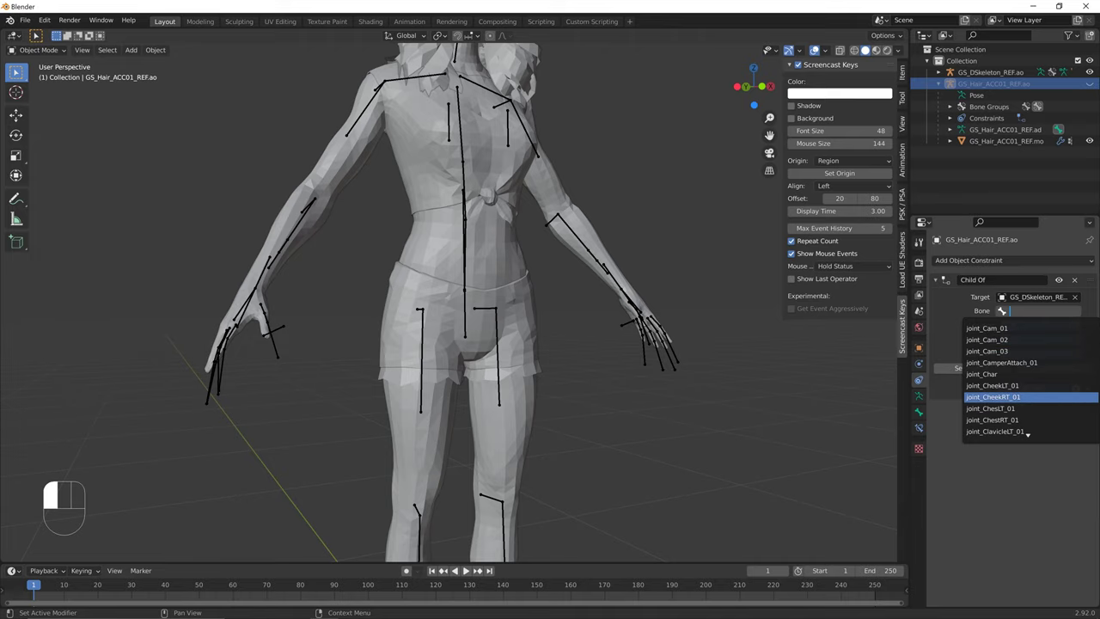
pyautogui.write('head')
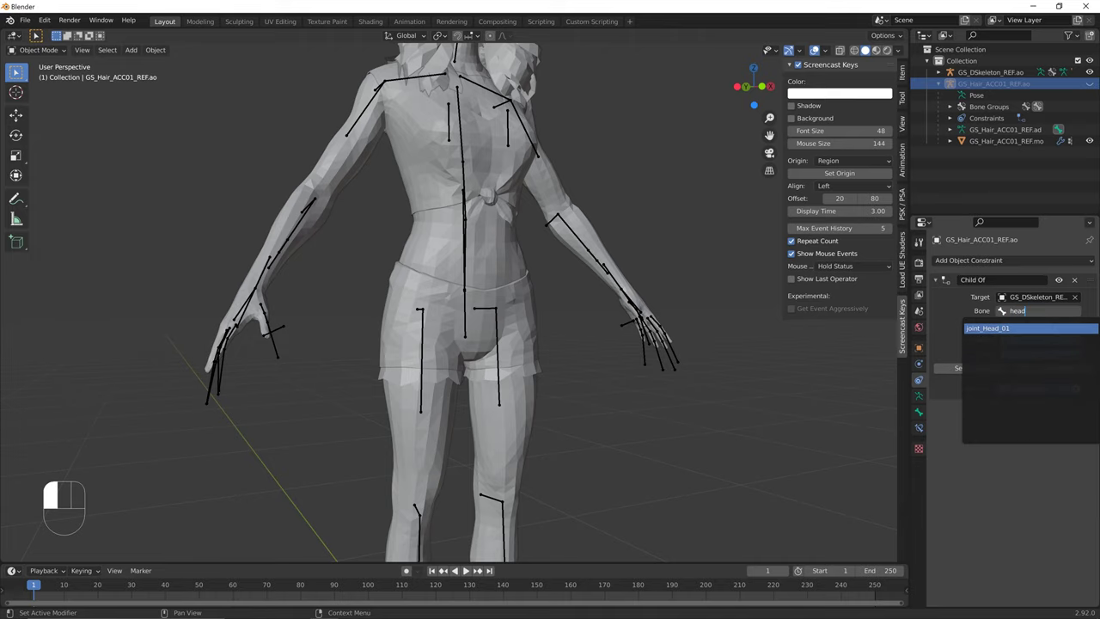
pyautogui.press('Return')
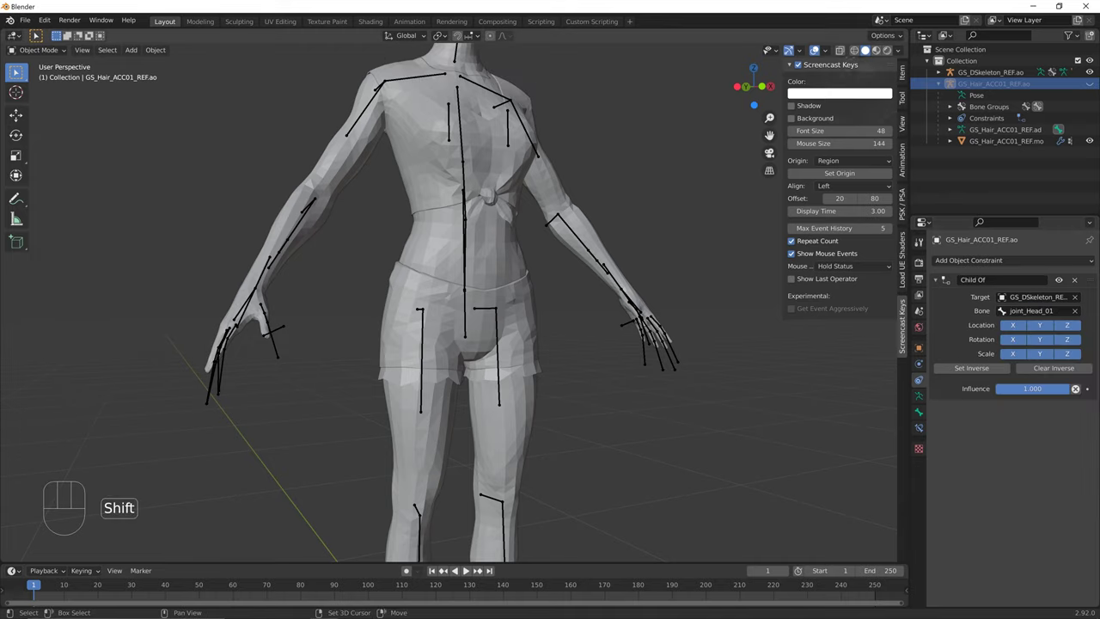
pyautogui.keyDown('shift'); pyautogui.moveTo(481, 257); pyautogui.dragTo(334, 433, button='middle'); pyautogui.keyUp('shift')
pyautogui.click(972, 368)
pyautogui.moveTo(411, 258); pyautogui.dragTo(429, 272, button='middle')
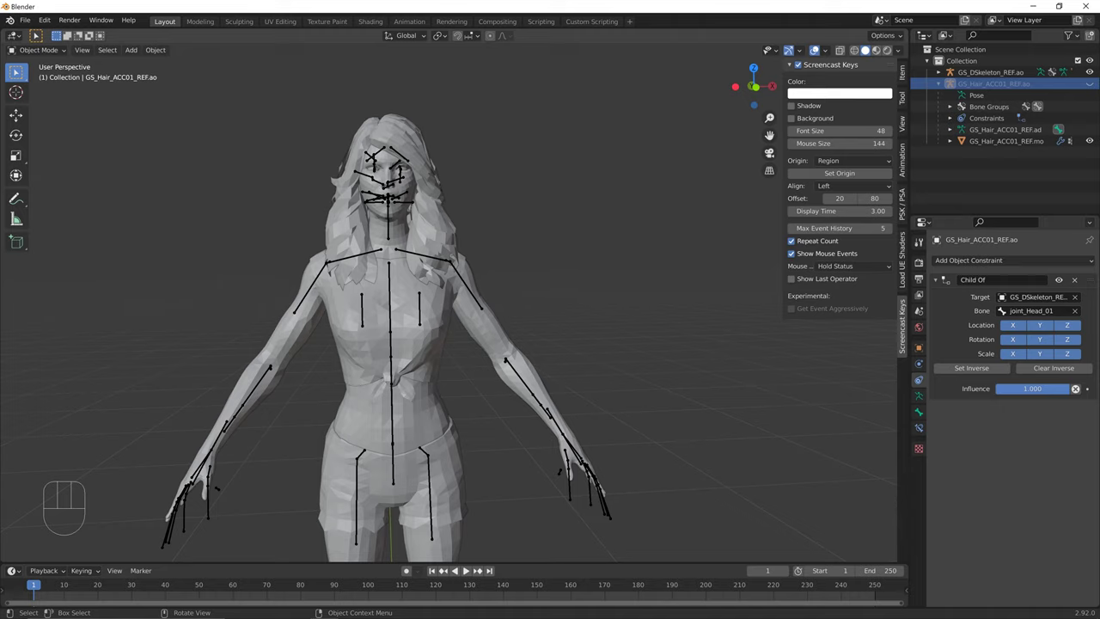
# Select the GS_DSkeleton_REF armature and look at the PSA animation import, closing its file browser without importing.
pyautogui.click(391, 371)
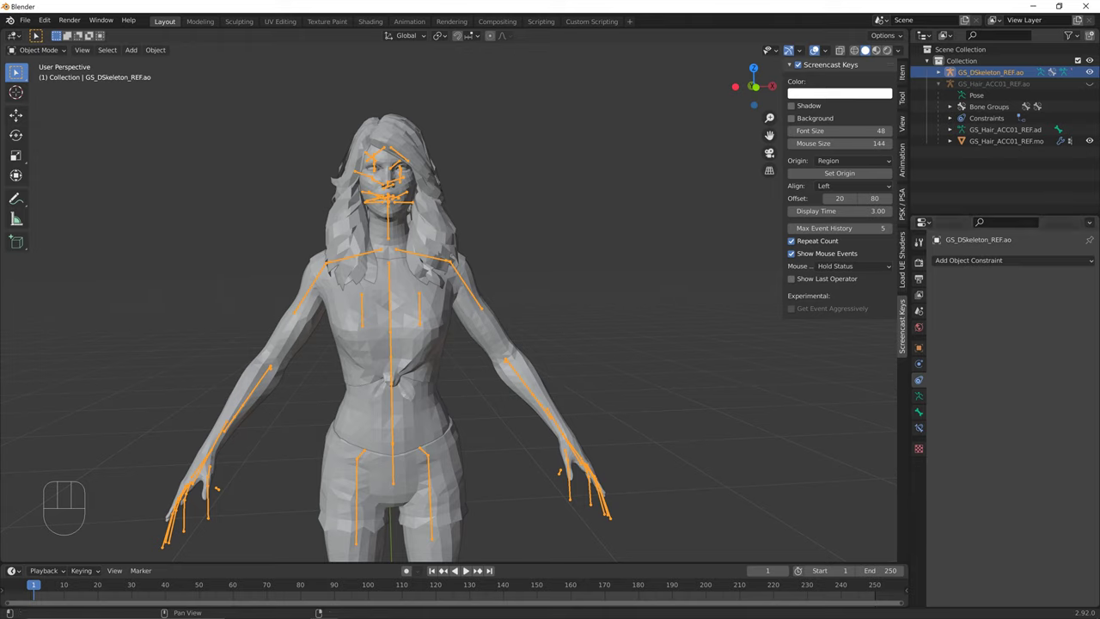
pyautogui.click(902, 205)
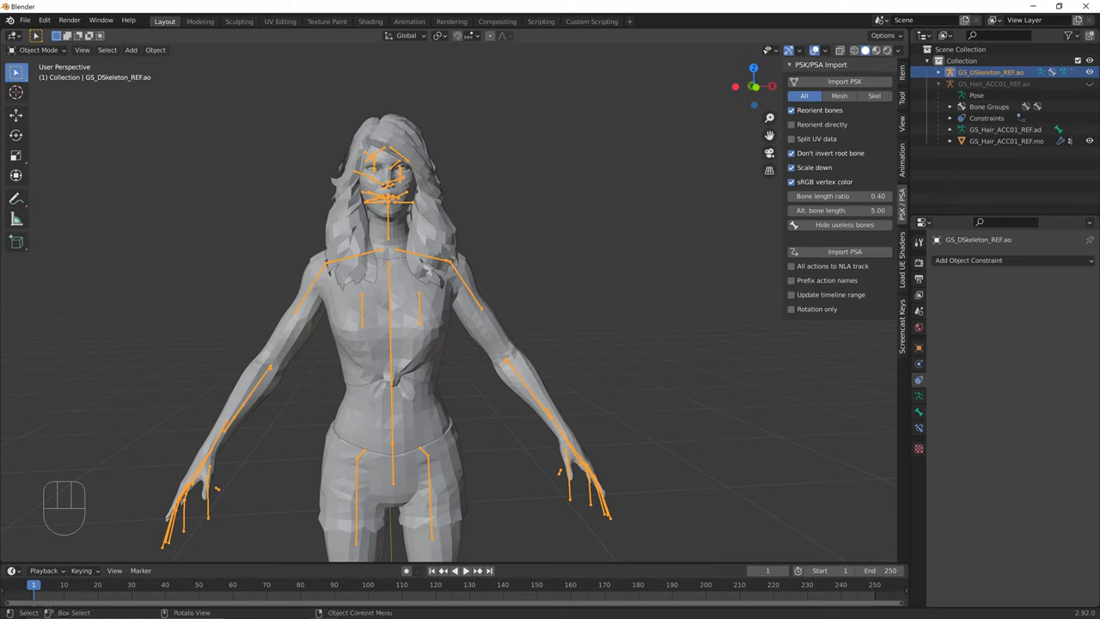
pyautogui.press('n')
pyautogui.press('n')
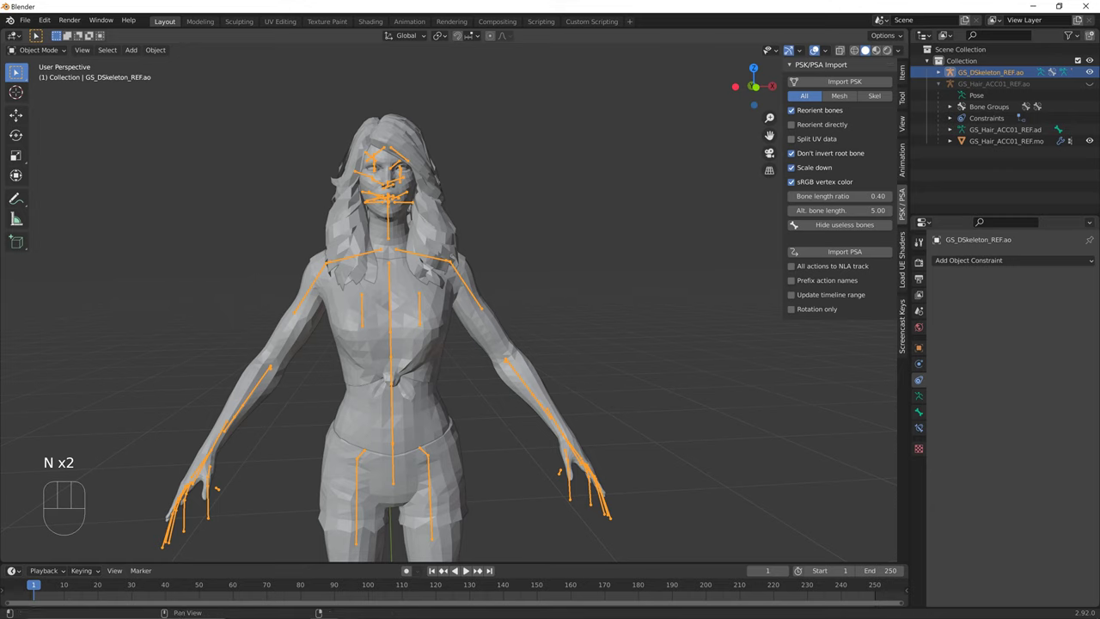
pyautogui.click(705, 266)
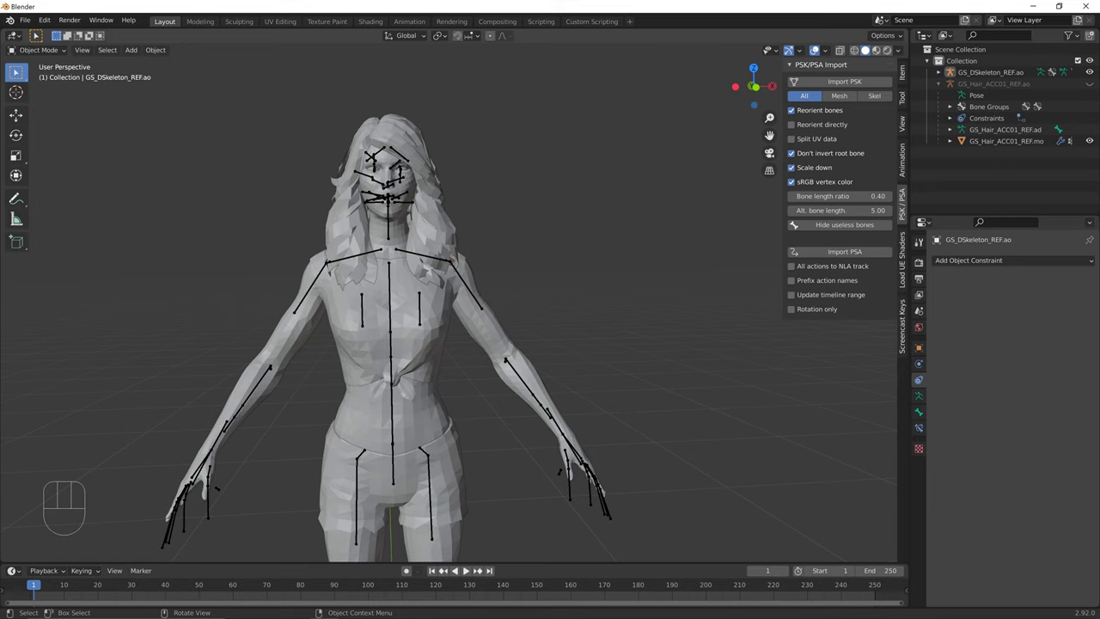
pyautogui.click(468, 288)
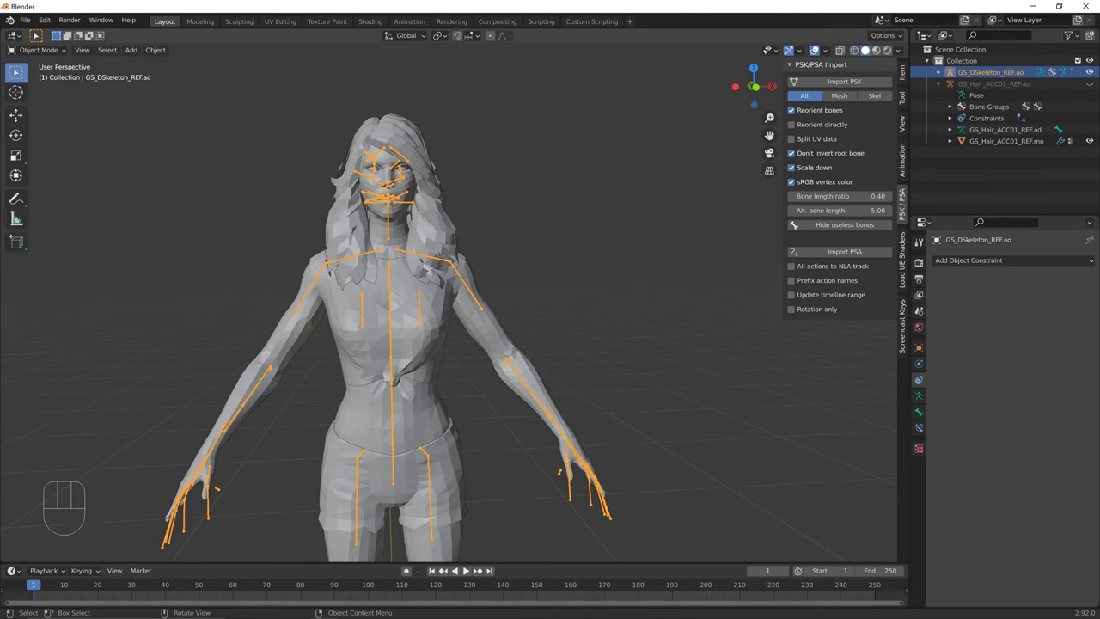
pyautogui.click(844, 251)
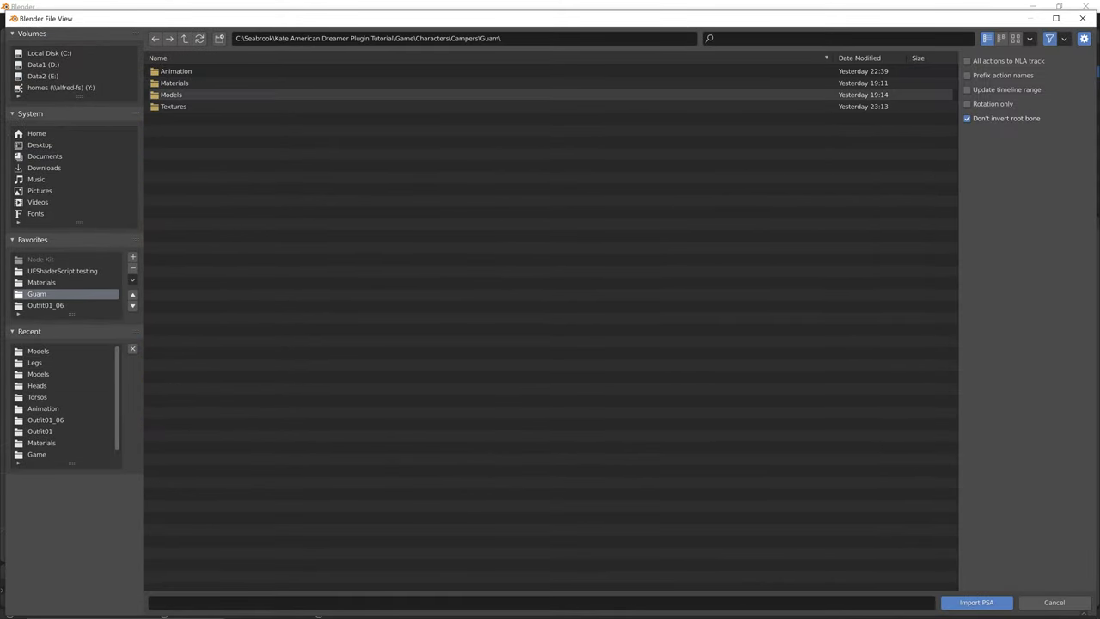
pyautogui.click(1082, 18)
# Switch to File Explorer and launch umodel.exe from the UModel Dead By Daylight folder on drive D.
pyautogui.press('super')
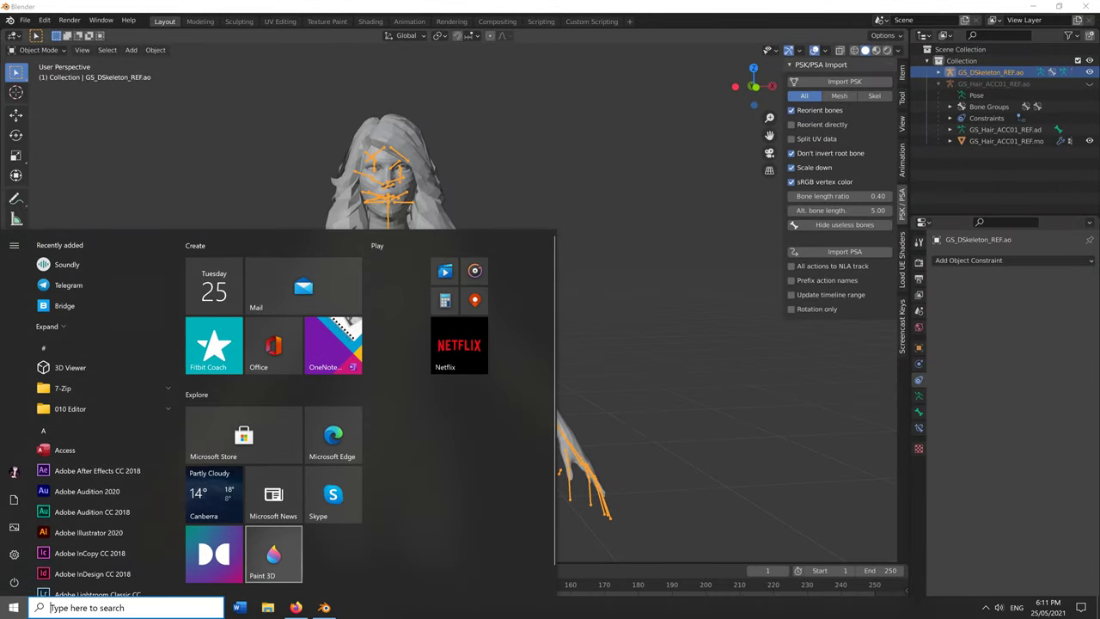
pyautogui.click(267, 608)
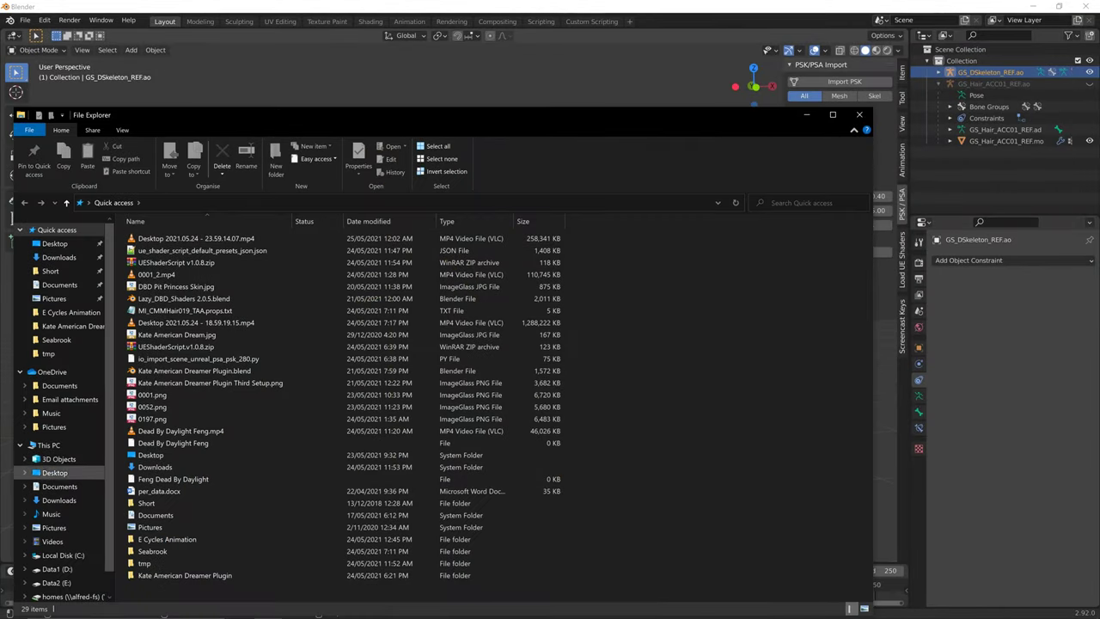
pyautogui.click(56, 569)
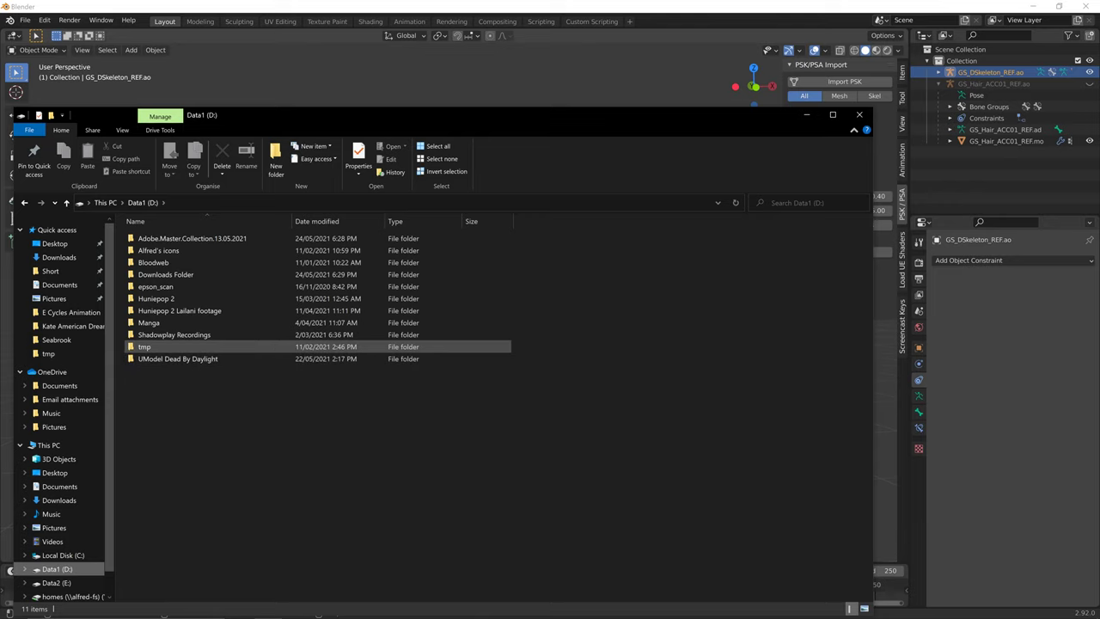
pyautogui.doubleClick(178, 359)
pyautogui.doubleClick(155, 334)
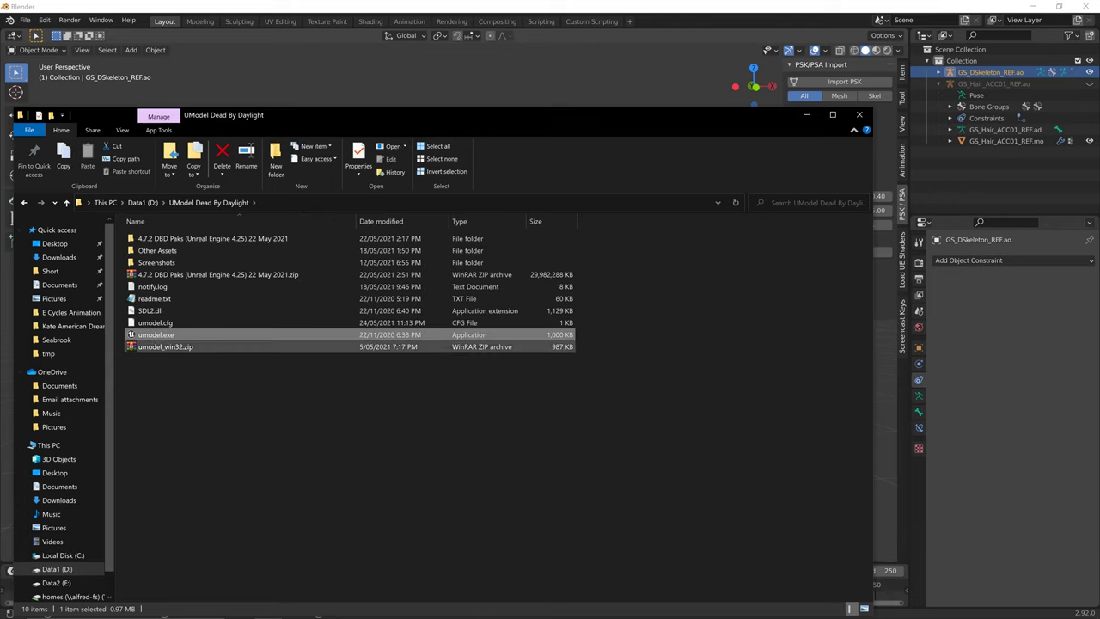
# Start UE Viewer with the 4.7.2 DBD Paks (Unreal Engine 4.25) 22 May 2021 folder and game detection overridden to Unreal engine 4.25.
pyautogui.click(422, 260)
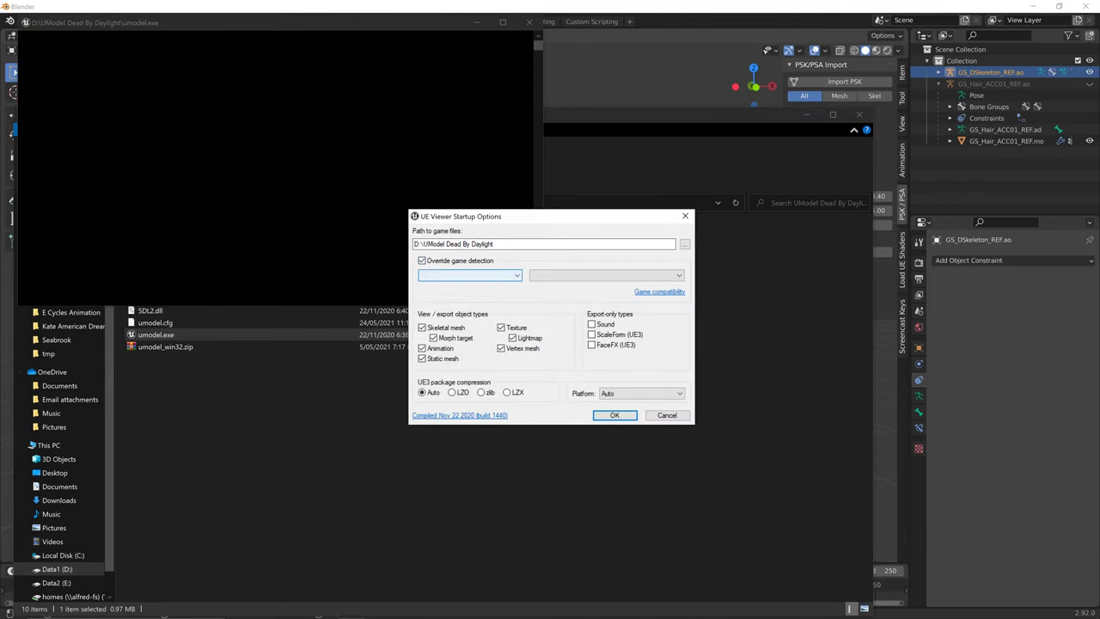
pyautogui.click(685, 244)
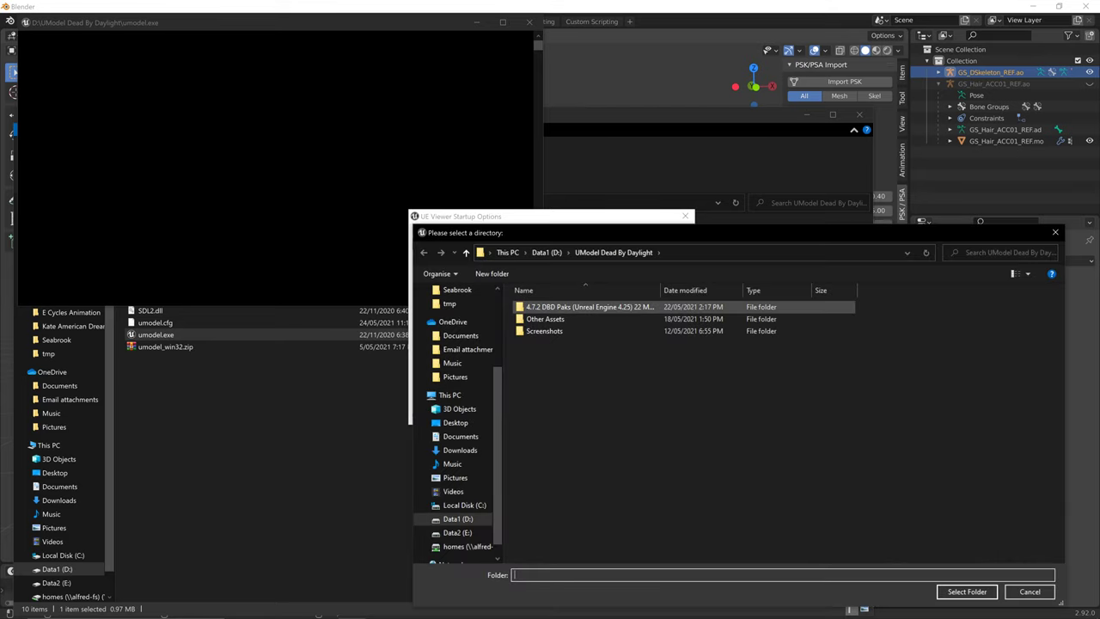
pyautogui.doubleClick(584, 307)
pyautogui.click(967, 591)
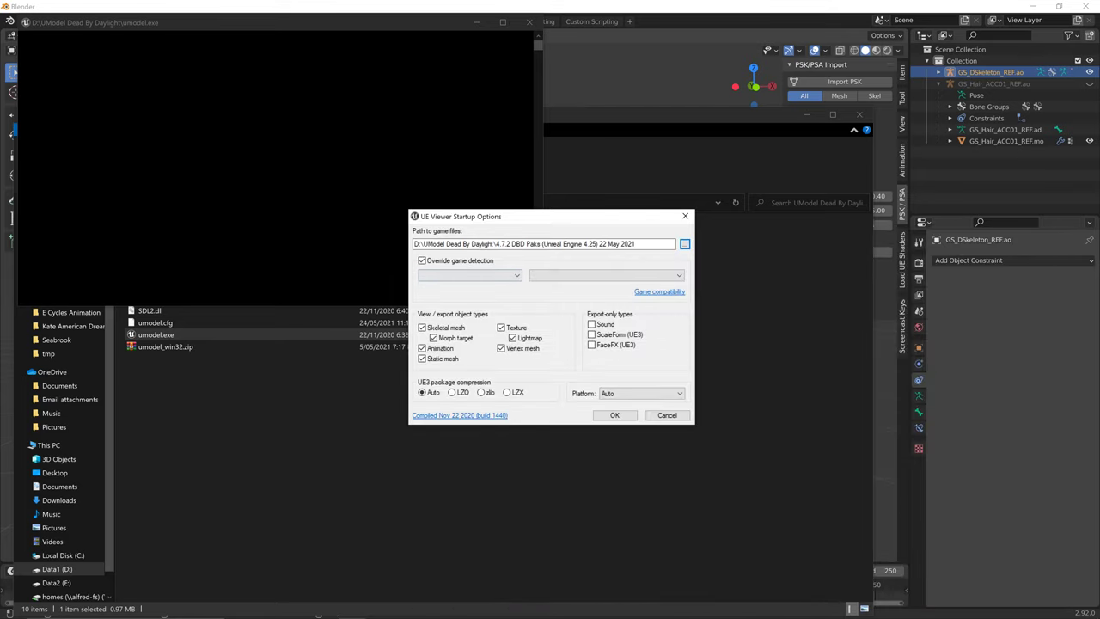
pyautogui.click(470, 275)
pyautogui.click(455, 315)
pyautogui.click(607, 276)
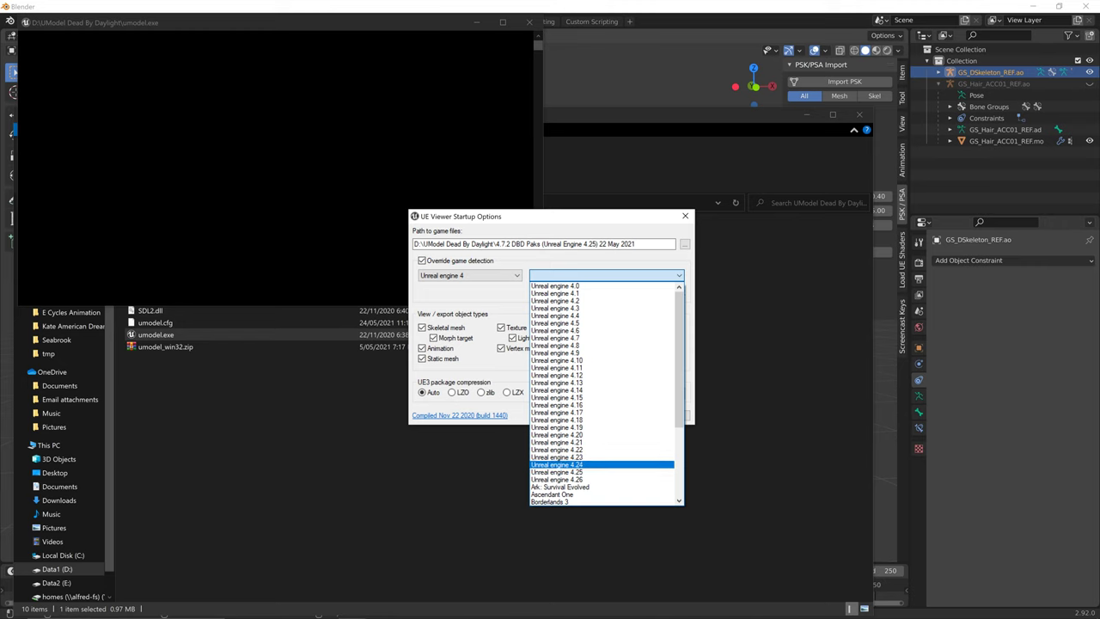
pyautogui.click(558, 472)
pyautogui.click(615, 416)
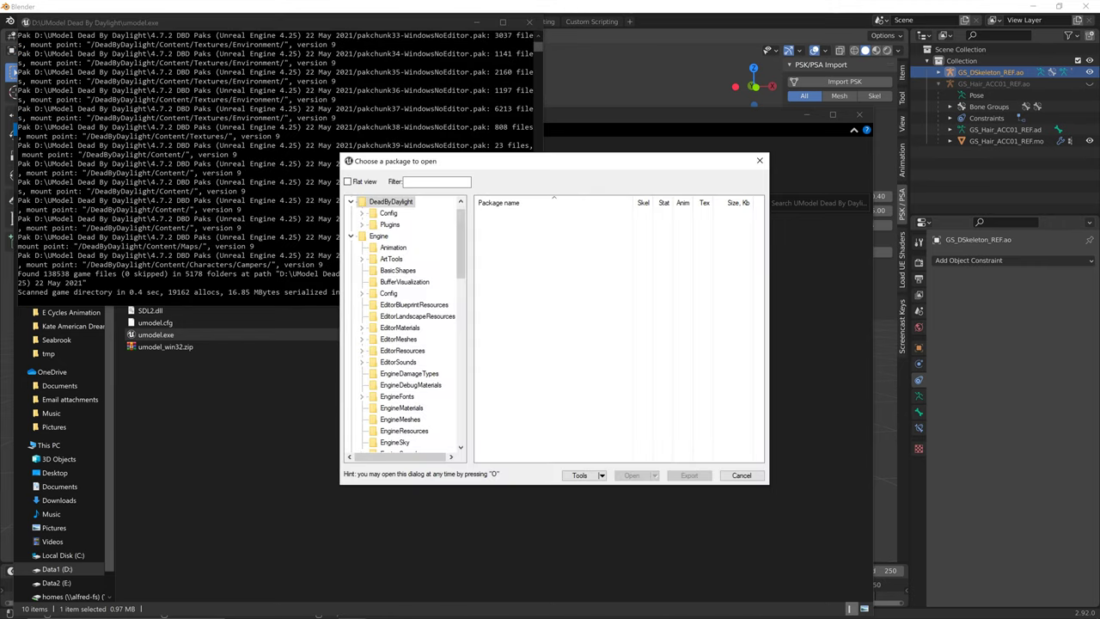
# Show the packages in Guam's Animation folder under Game/Characters/Campers.
pyautogui.scroll(-15, 405, 326)
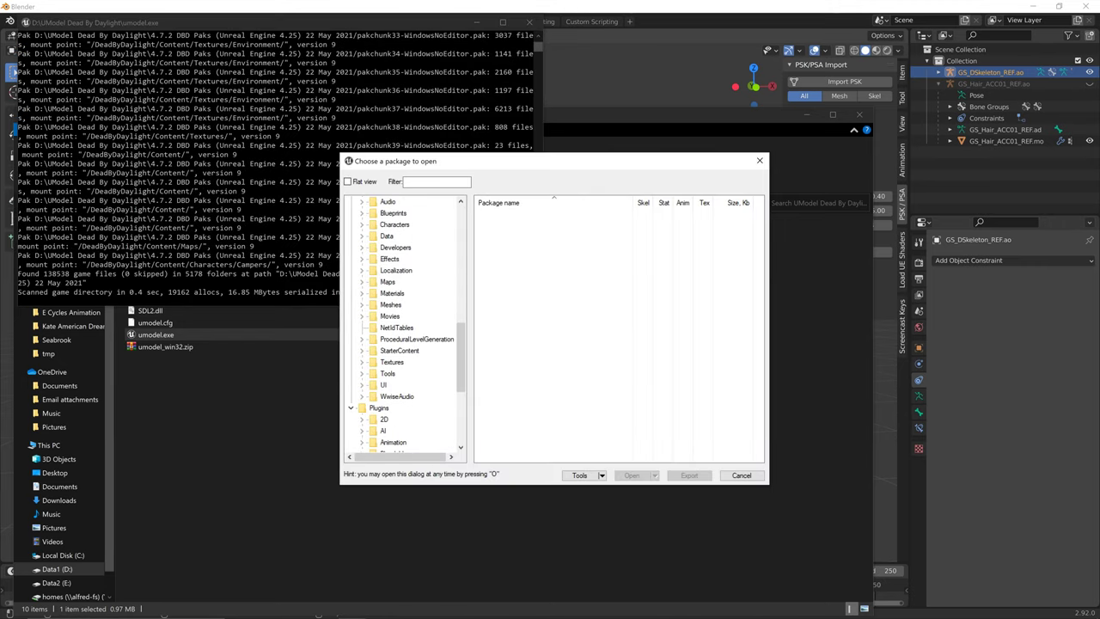
pyautogui.scroll(2, 406, 326)
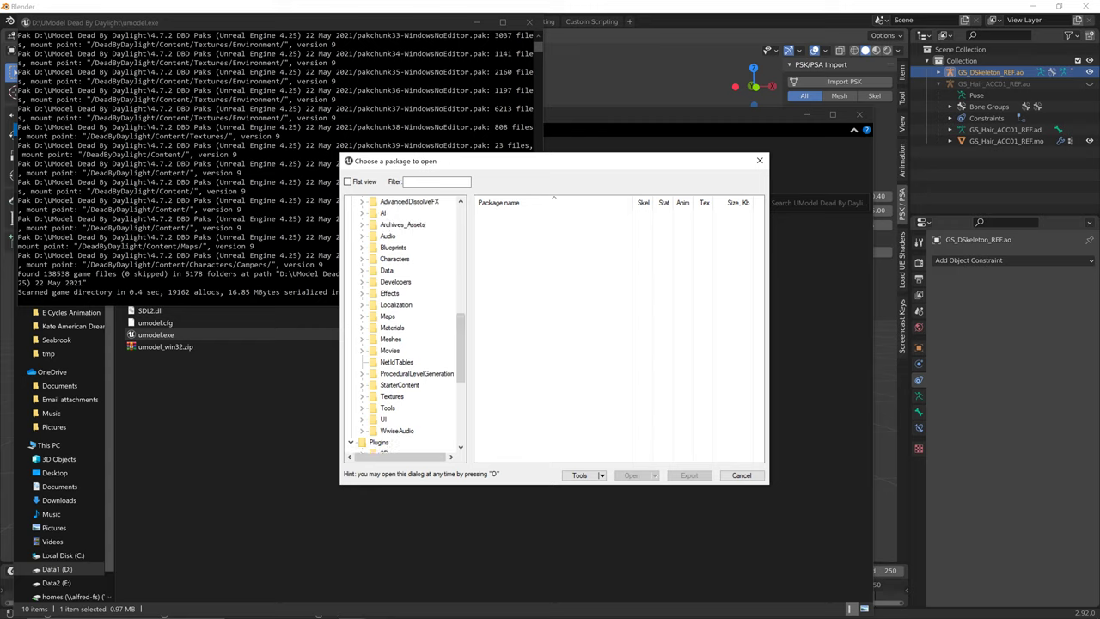
pyautogui.click(362, 292)
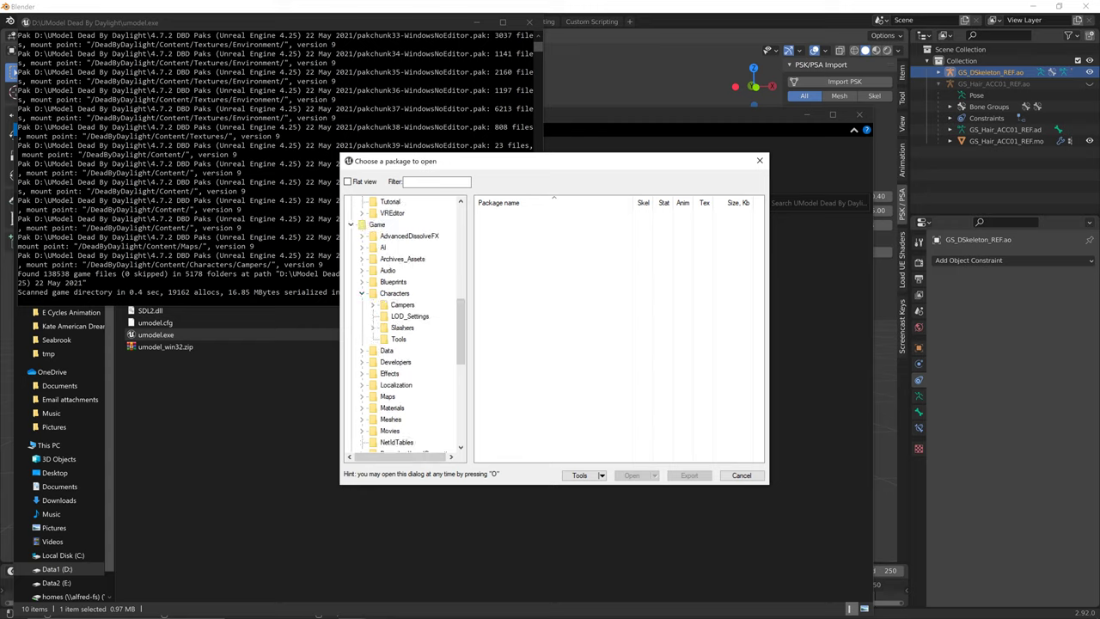
pyautogui.click(372, 305)
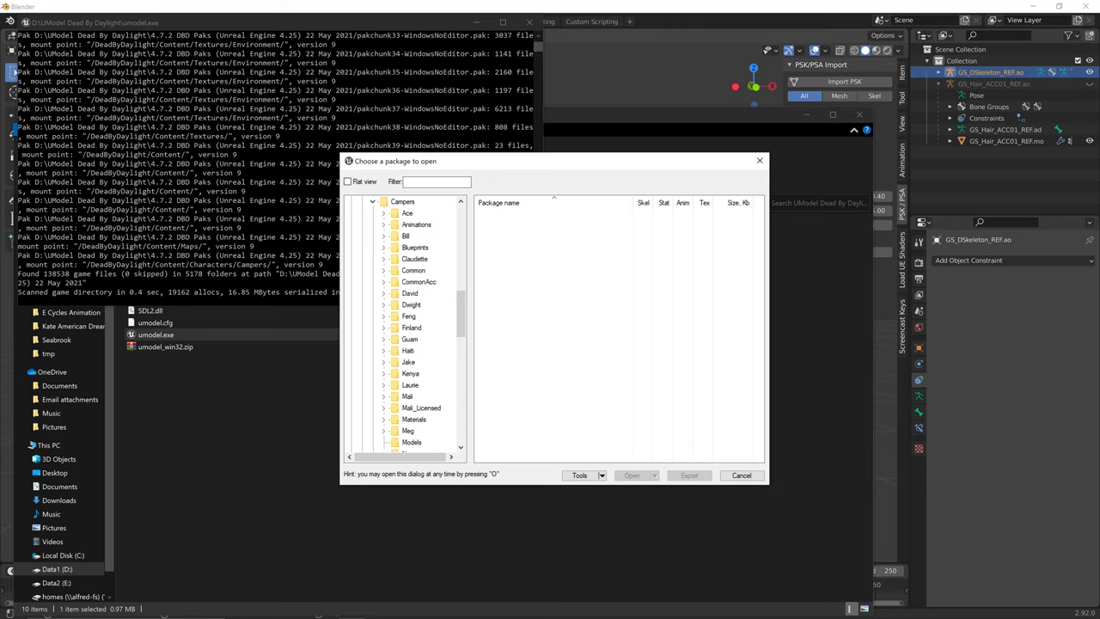
pyautogui.click(383, 339)
pyautogui.click(409, 339)
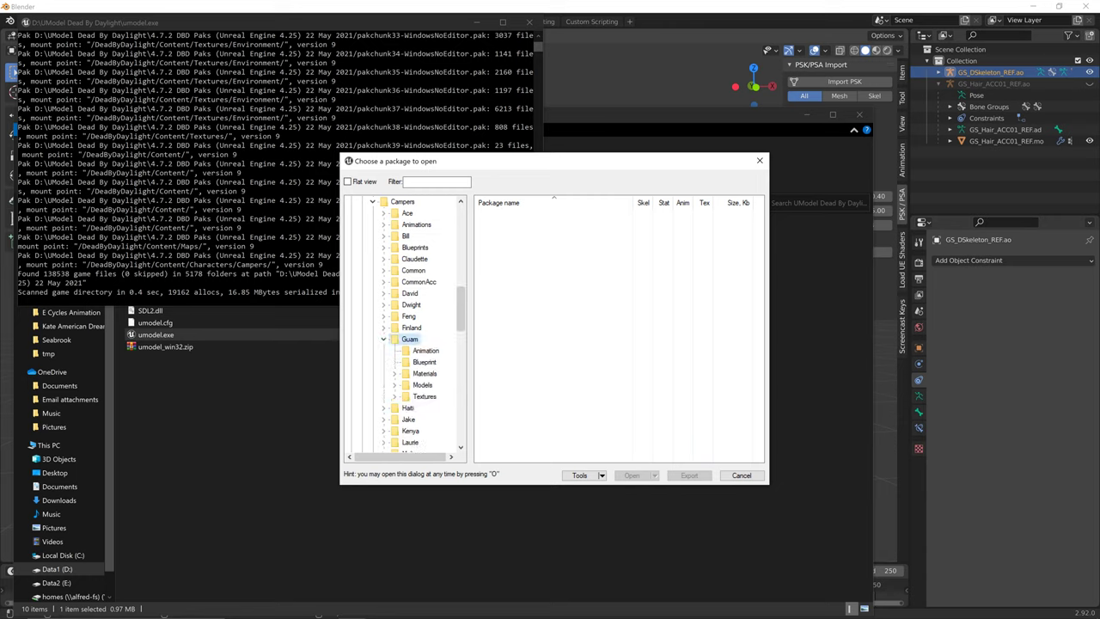
pyautogui.click(425, 351)
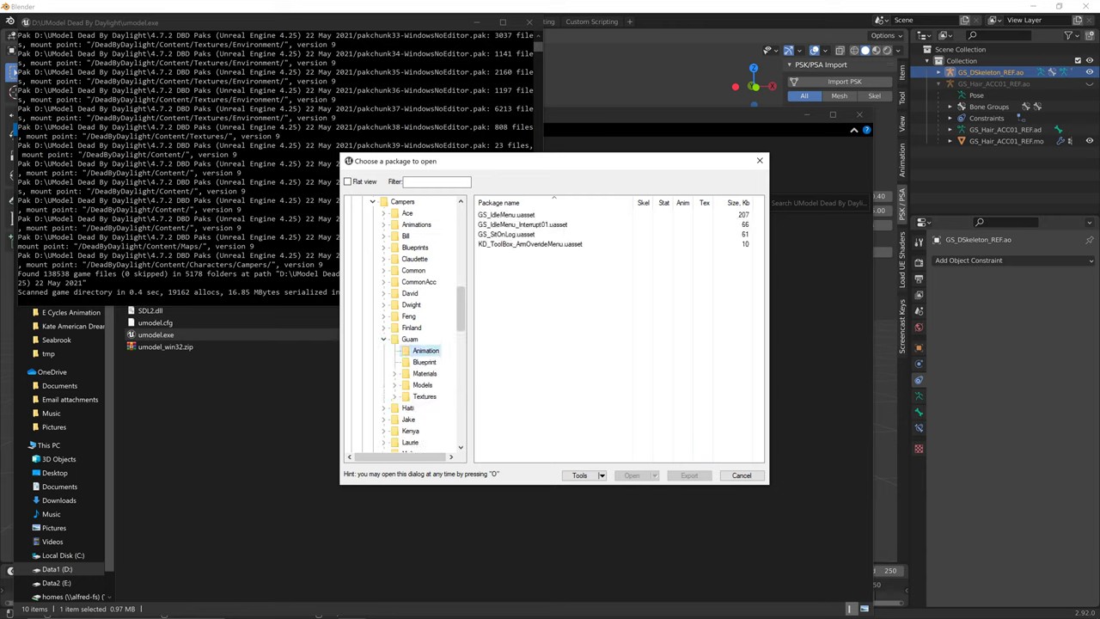
pyautogui.rightClick(426, 350)
pyautogui.click(477, 383)
# Examine the shared female animations under Campers/Common/Animation/Female, including the aim offsets and the AnimSequences subfolders for healing and FlashLight.
pyautogui.click(413, 270)
pyautogui.click(383, 270)
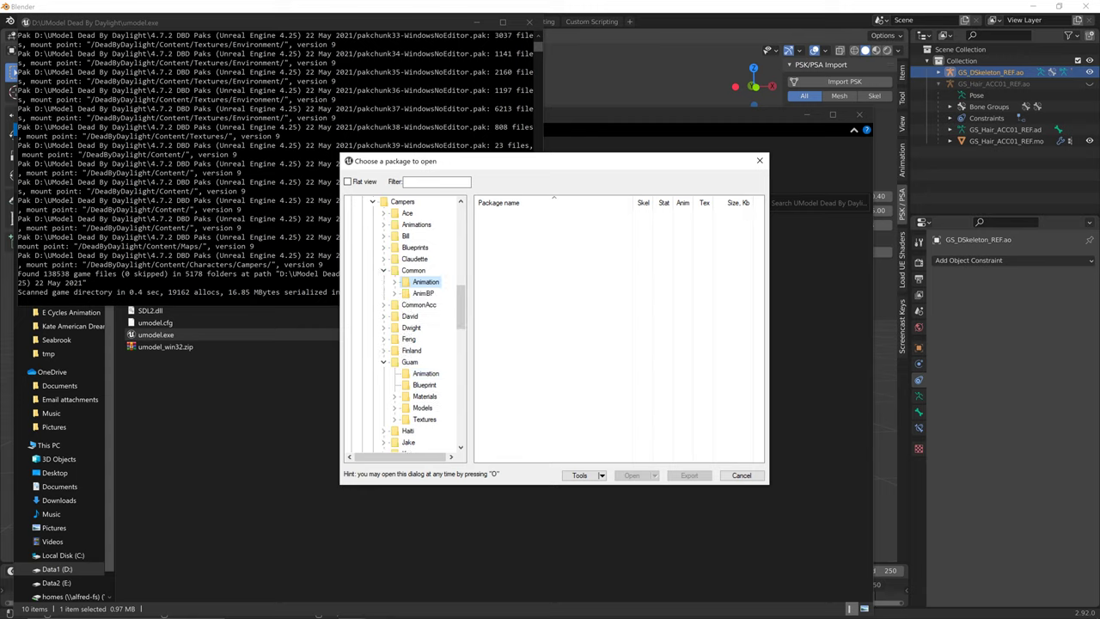
pyautogui.doubleClick(425, 282)
pyautogui.doubleClick(433, 293)
pyautogui.click(445, 304)
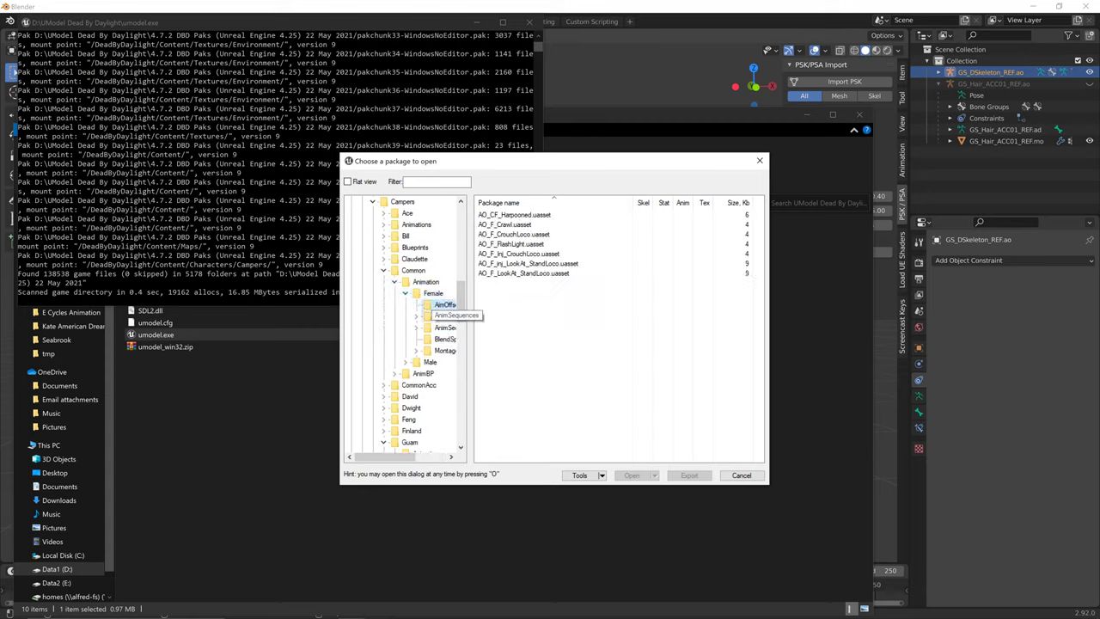
pyautogui.click(444, 316)
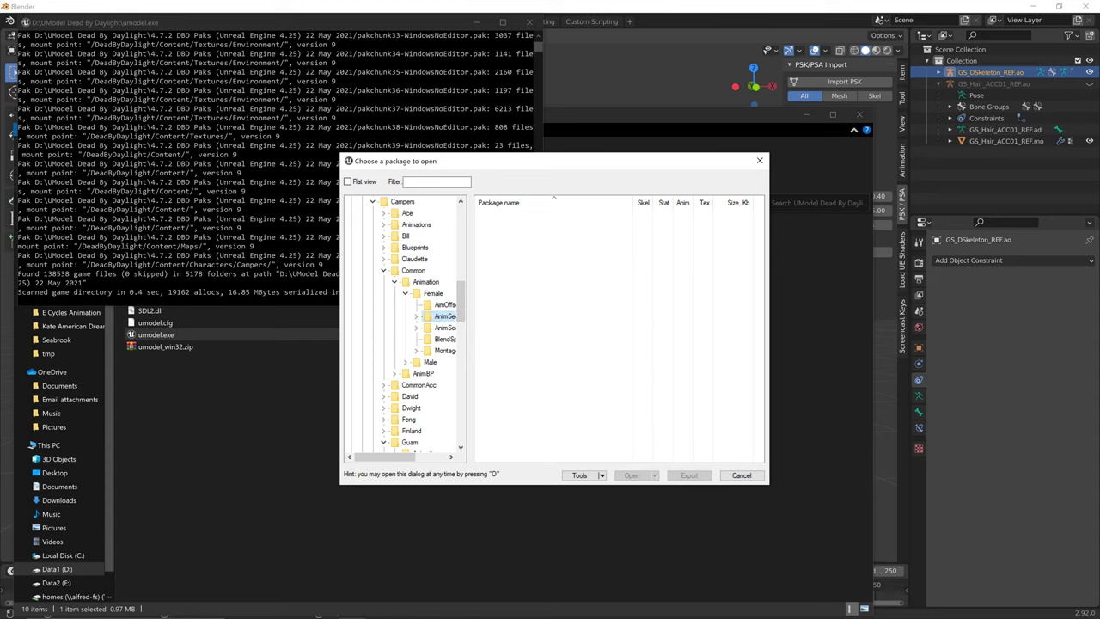
pyautogui.doubleClick(445, 316)
pyautogui.click(448, 316)
pyautogui.click(449, 304)
pyautogui.click(450, 339)
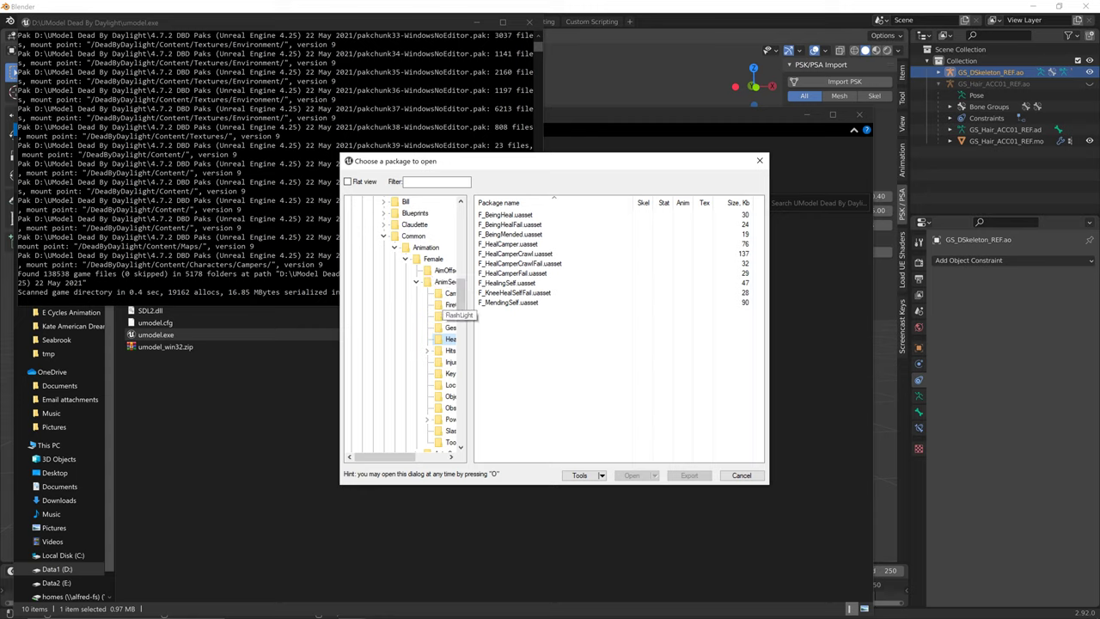
pyautogui.click(450, 327)
pyautogui.click(450, 316)
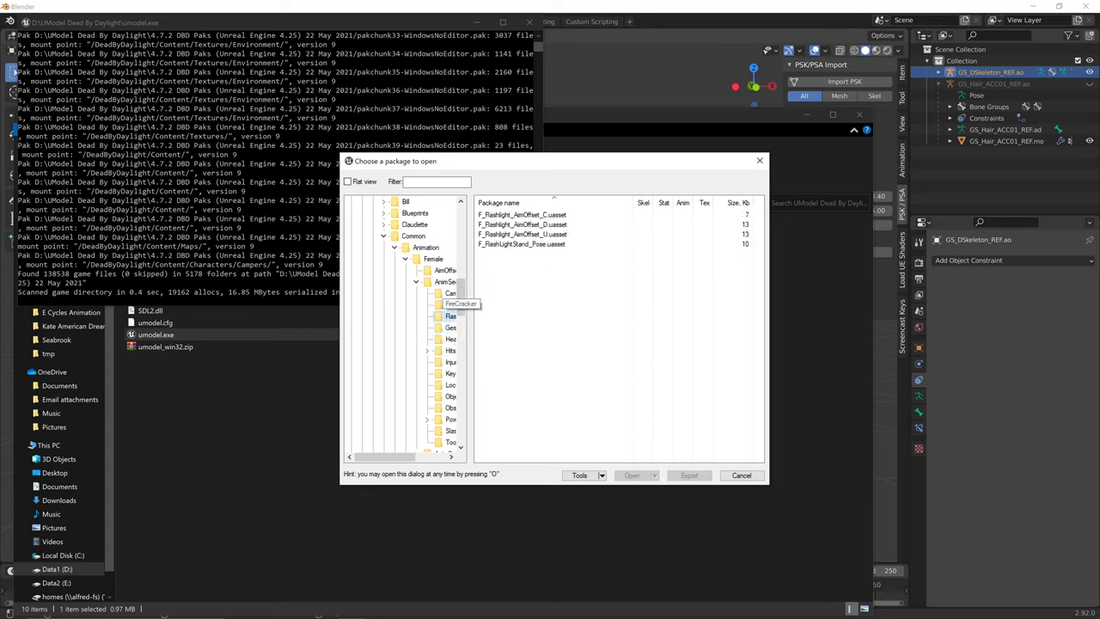
# Collapse the Common folder and return to Guam's Animation folder.
pyautogui.click(394, 248)
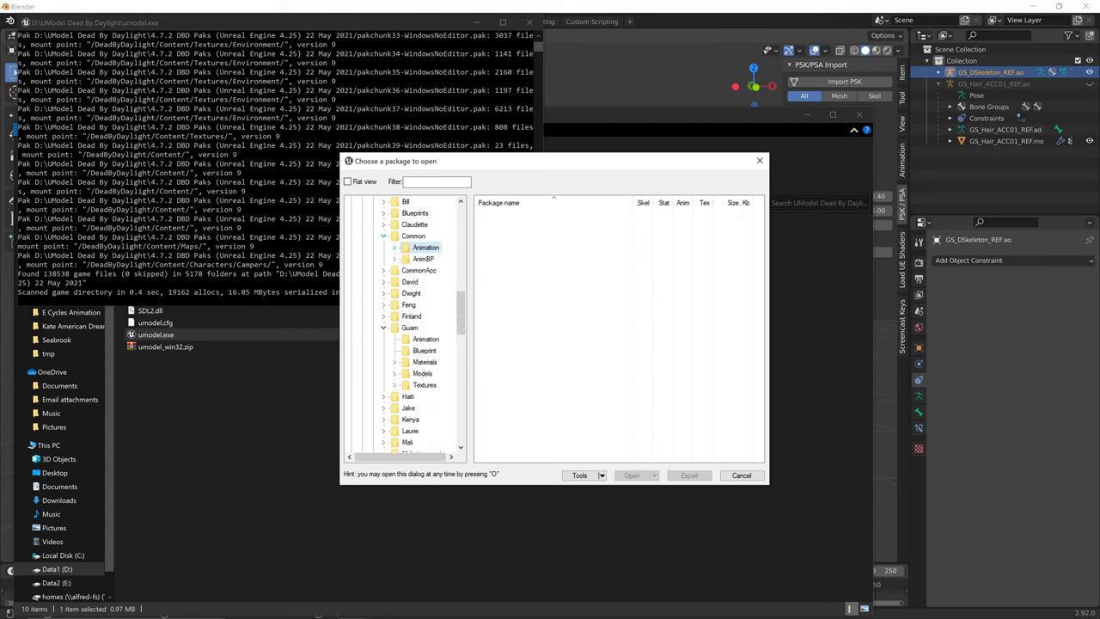
pyautogui.click(384, 236)
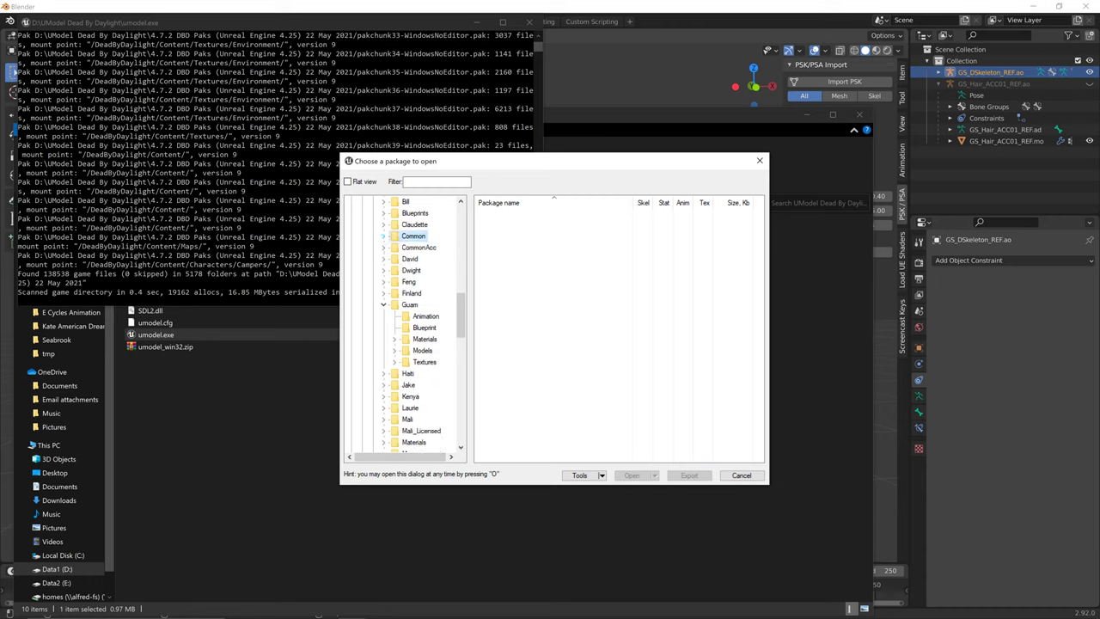
pyautogui.click(426, 316)
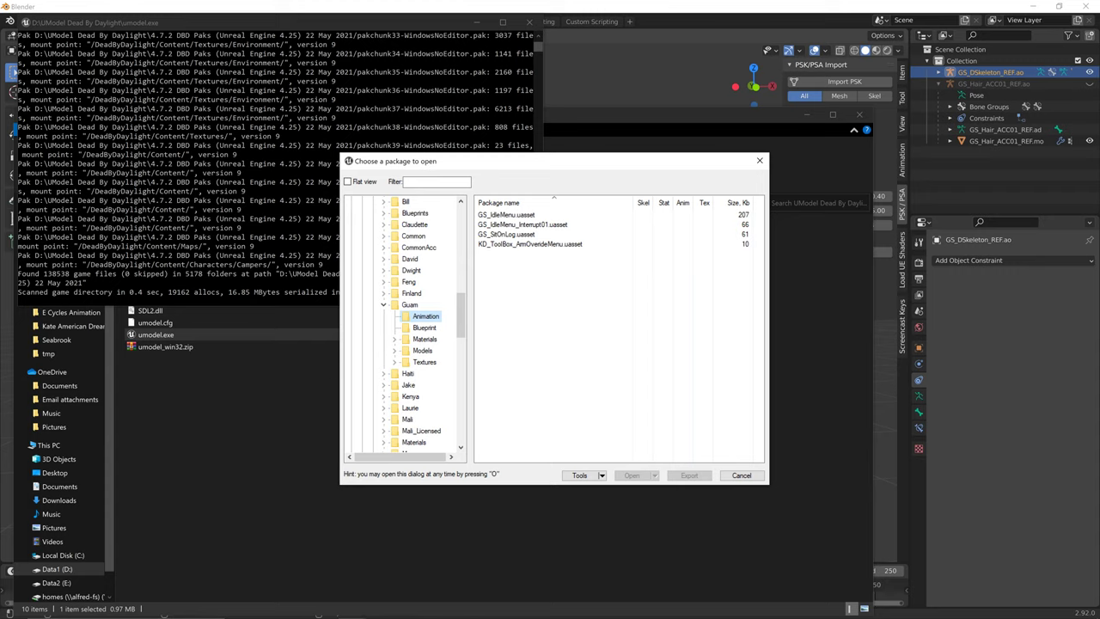
# Export the contents of Guam's Animation folder to the Kate American Dreamer Plugin Tutorial folder, keeping the ActorX and TGA export options.
pyautogui.rightClick(426, 316)
pyautogui.click(475, 349)
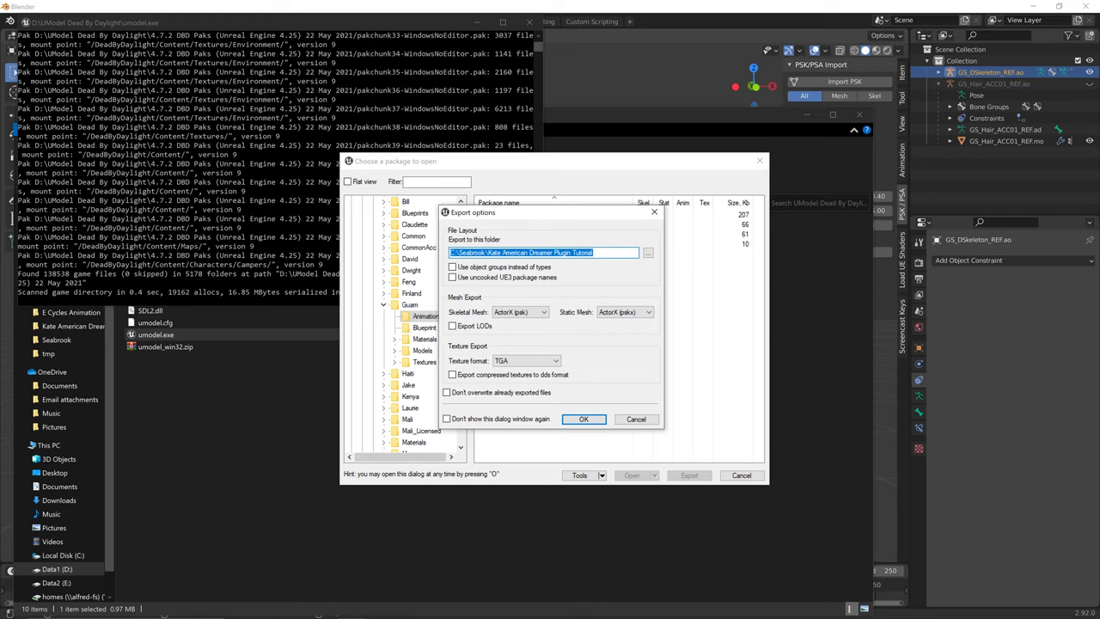
pyautogui.moveTo(545, 219); pyautogui.dragTo(640, 315)
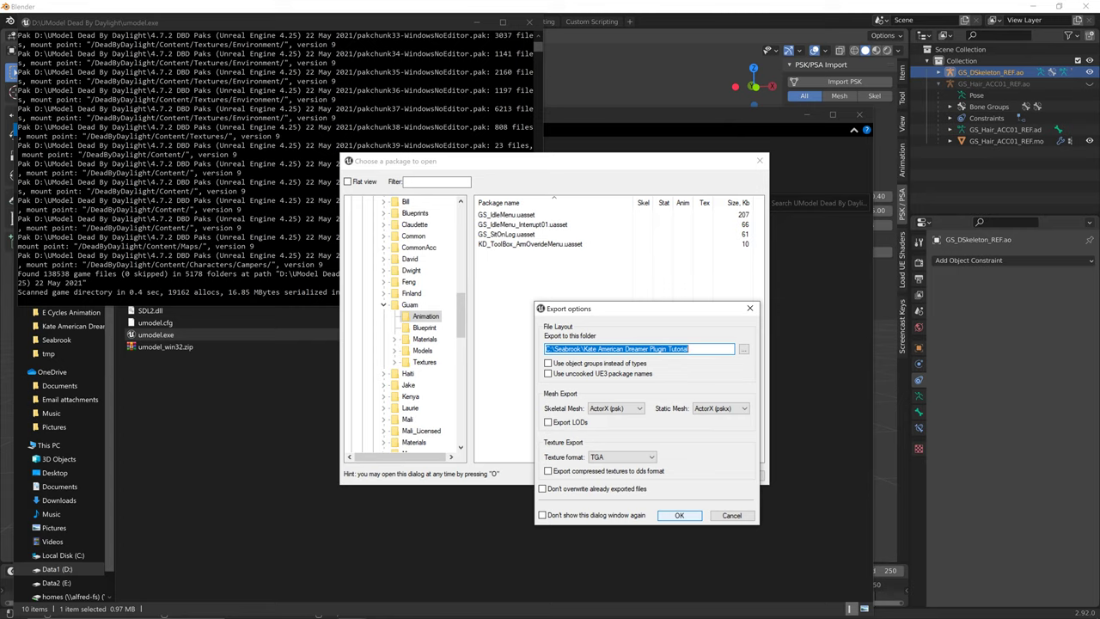
pyautogui.click(678, 515)
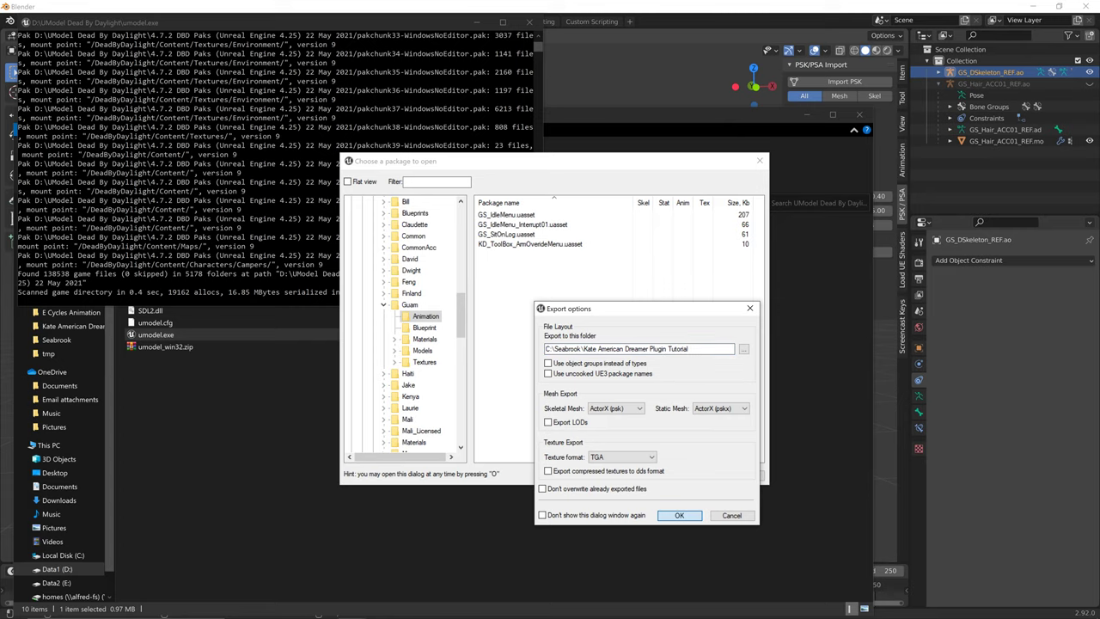
pyautogui.press('Return')
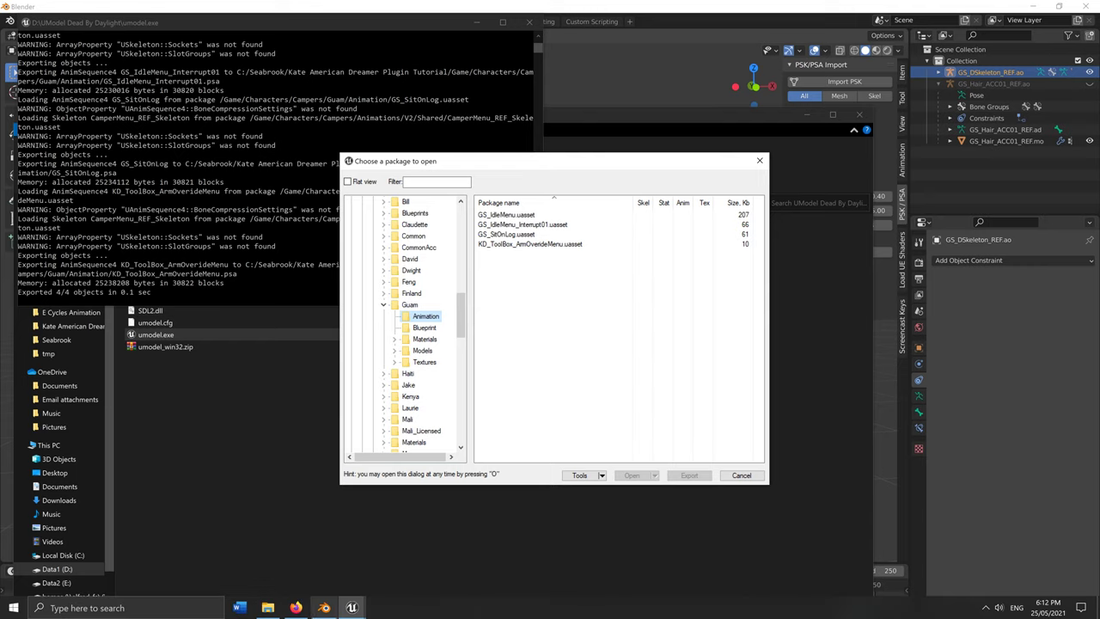
# Switch to Blender and import GS_SitOnLog.psa from the exported Guam Animation folder onto the GS_DSkeleton_REF.ao skeleton.
pyautogui.click(324, 607)
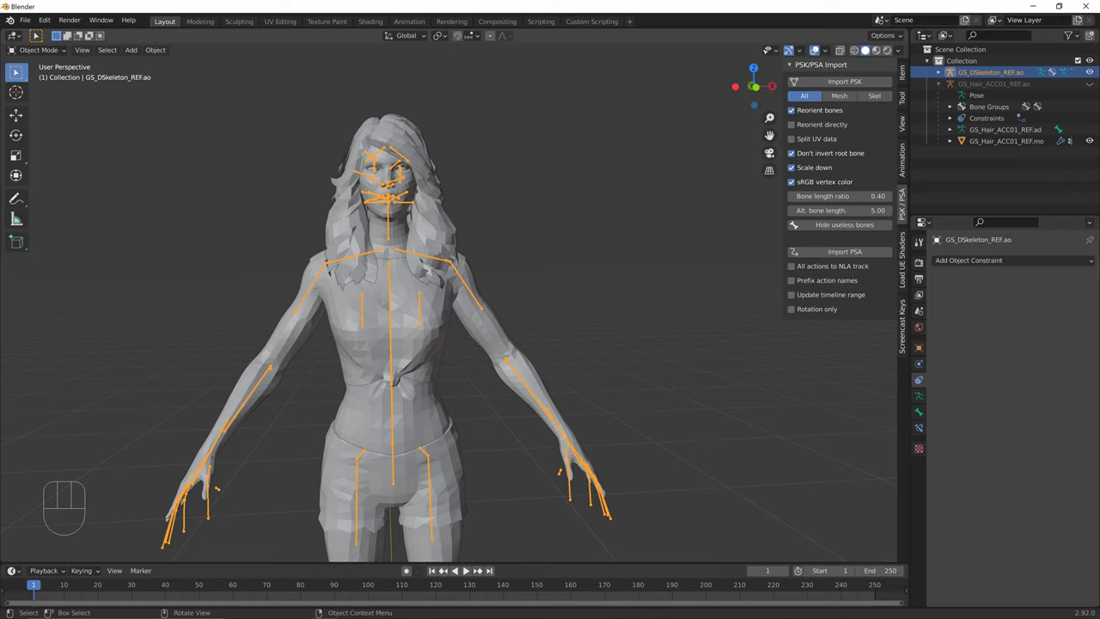
pyautogui.hotkey('alt', 'a')
pyautogui.click(391, 344)
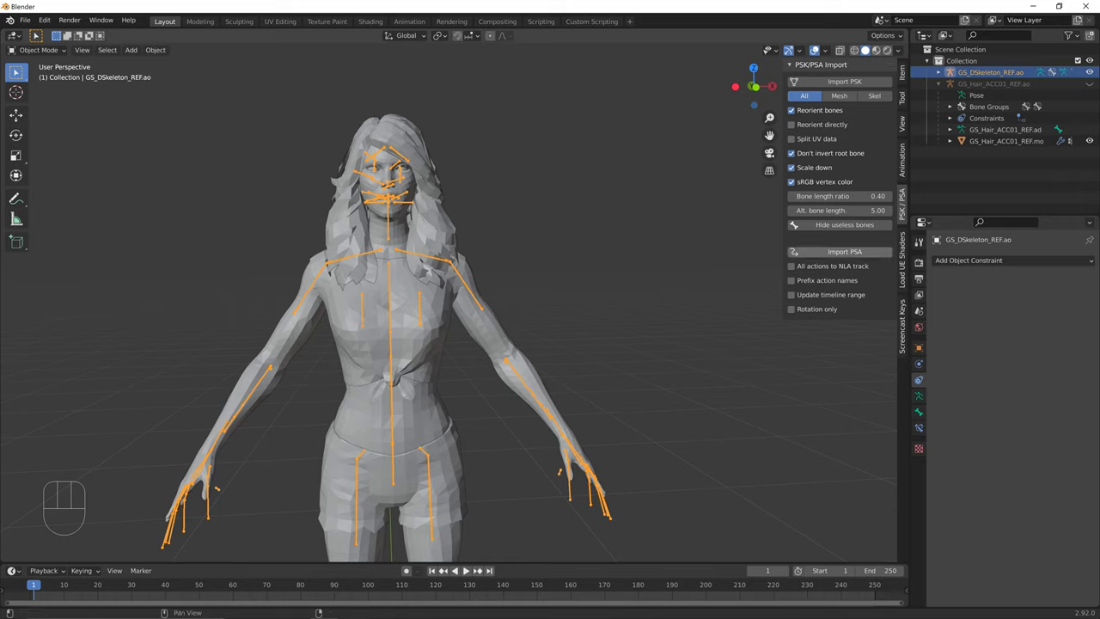
pyautogui.click(844, 251)
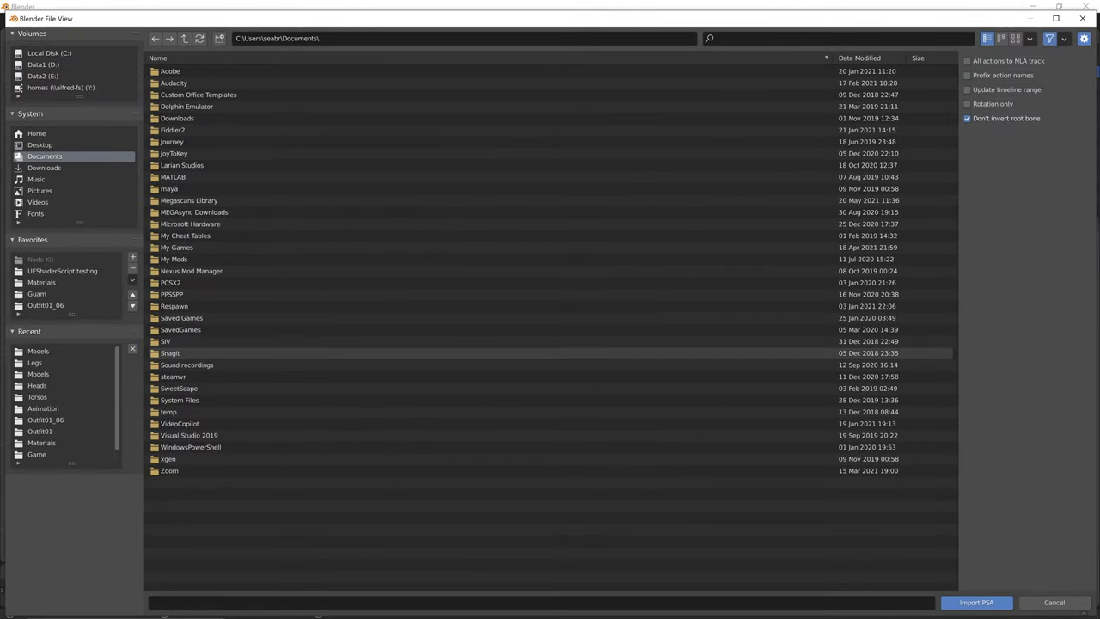
pyautogui.click(37, 294)
pyautogui.doubleClick(174, 71)
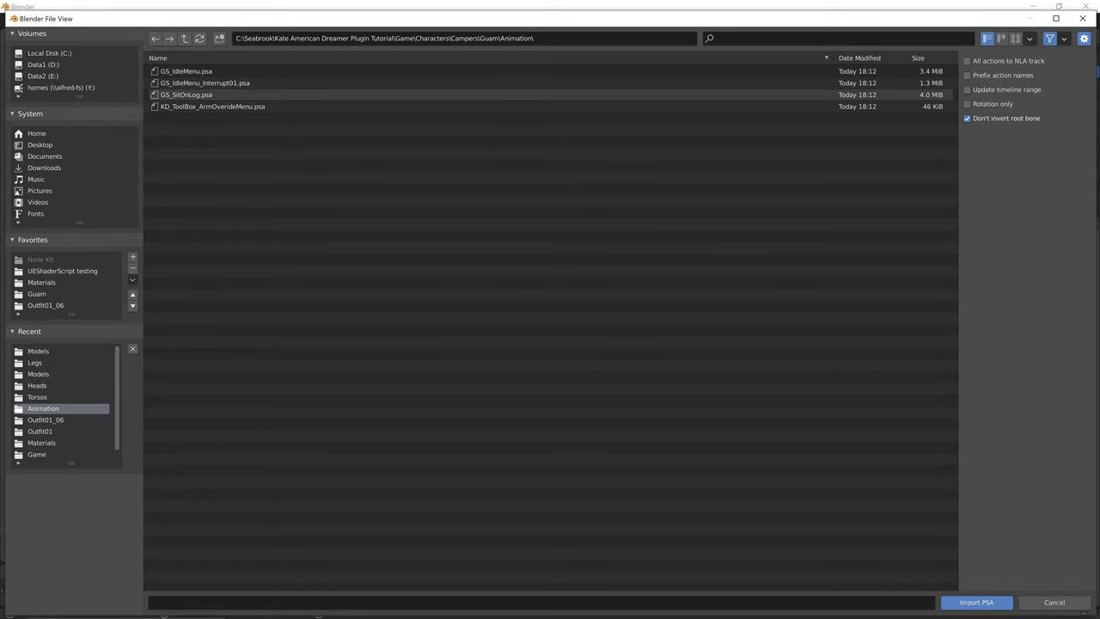
pyautogui.doubleClick(186, 95)
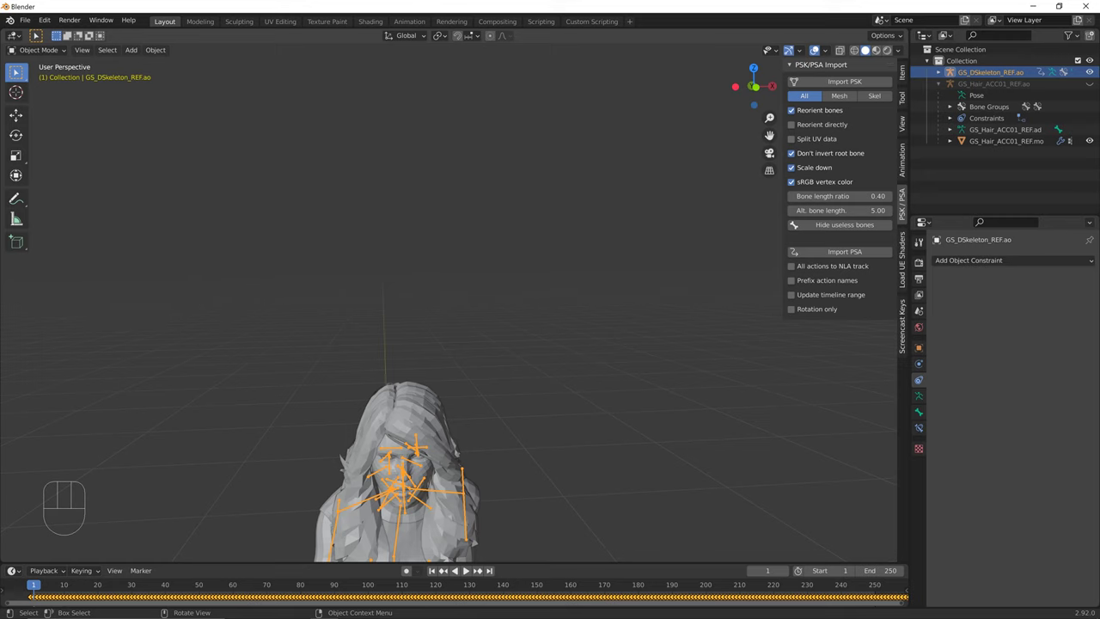
# Examine the sitting animation from the front and side by playing it and scrubbing through the timeline.
pyautogui.moveTo(481, 344); pyautogui.dragTo(440, 365, button='middle')
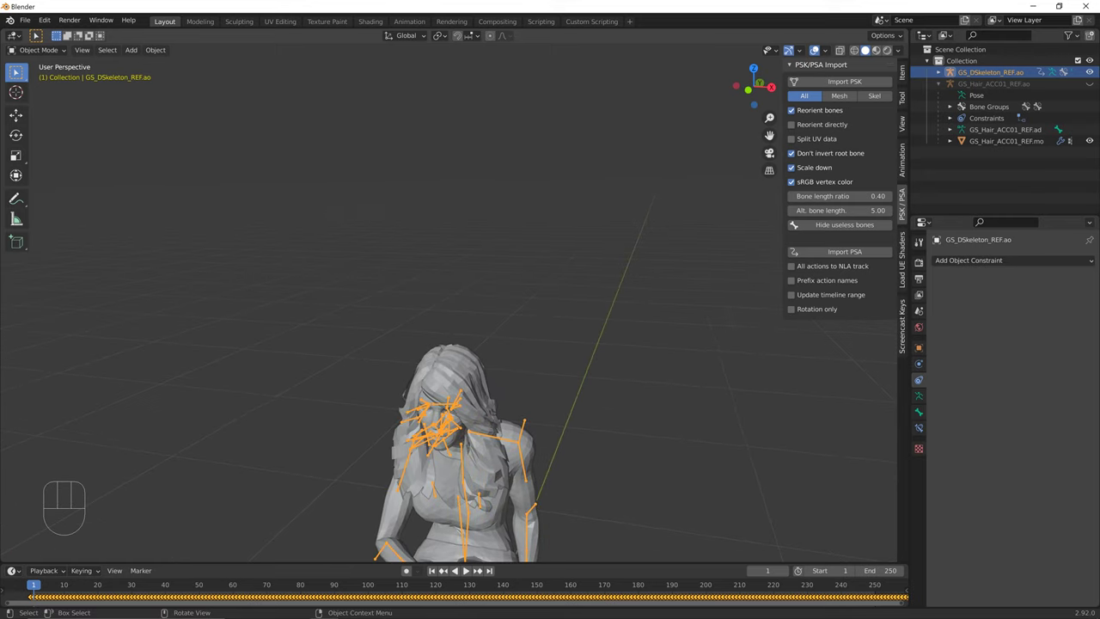
pyautogui.keyDown('shift'); pyautogui.moveTo(447, 404); pyautogui.dragTo(486, 158, button='middle'); pyautogui.keyUp('shift')
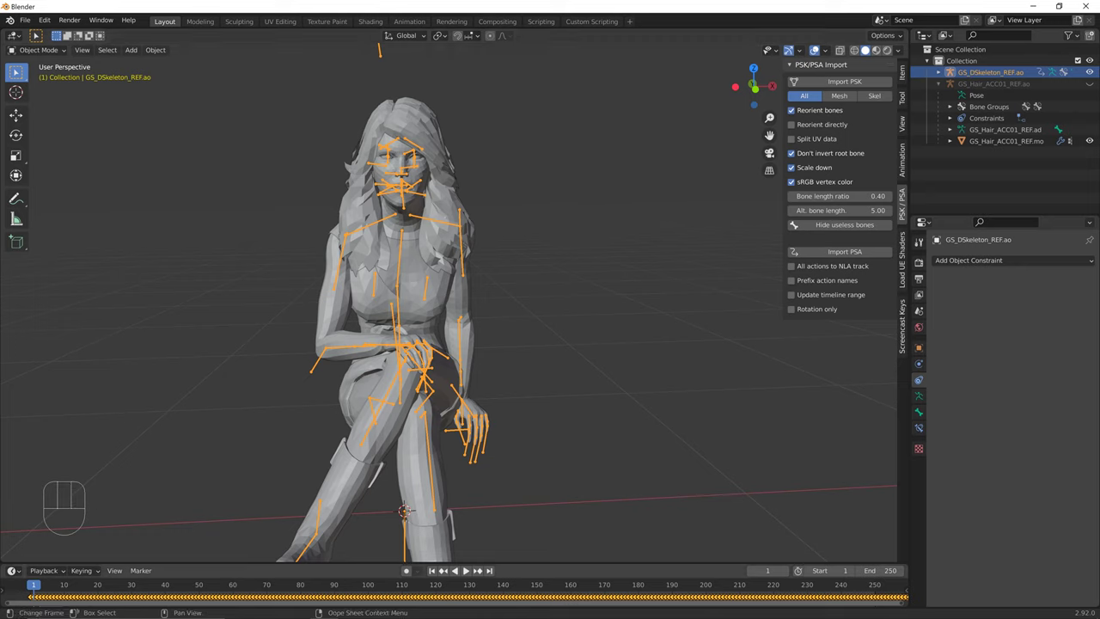
pyautogui.click(465, 569)
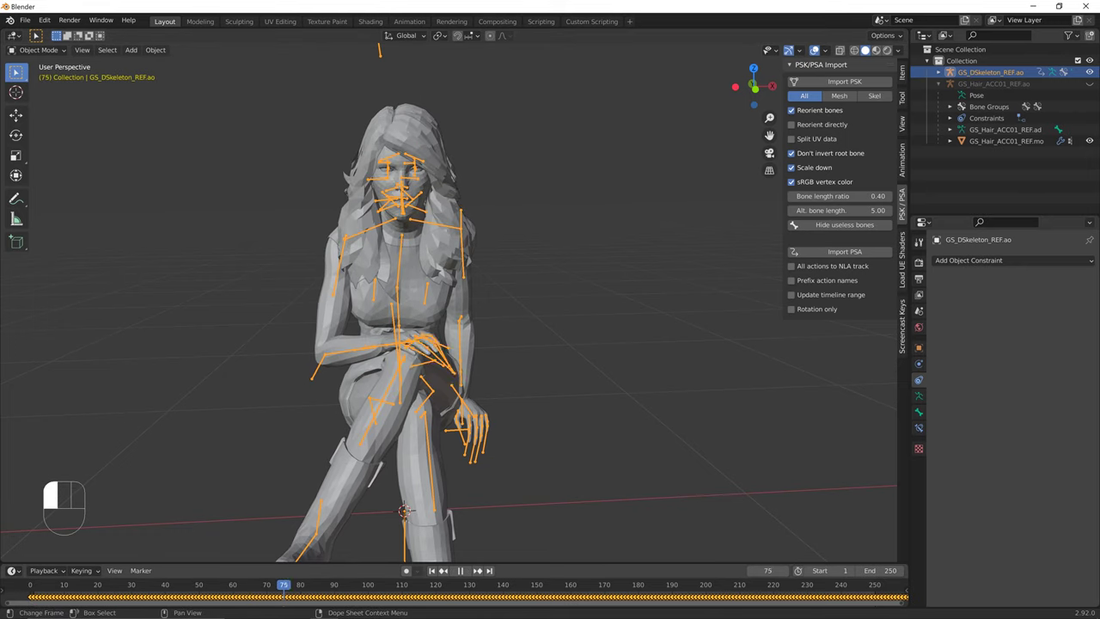
pyautogui.moveTo(382, 585); pyautogui.dragTo(226, 585)
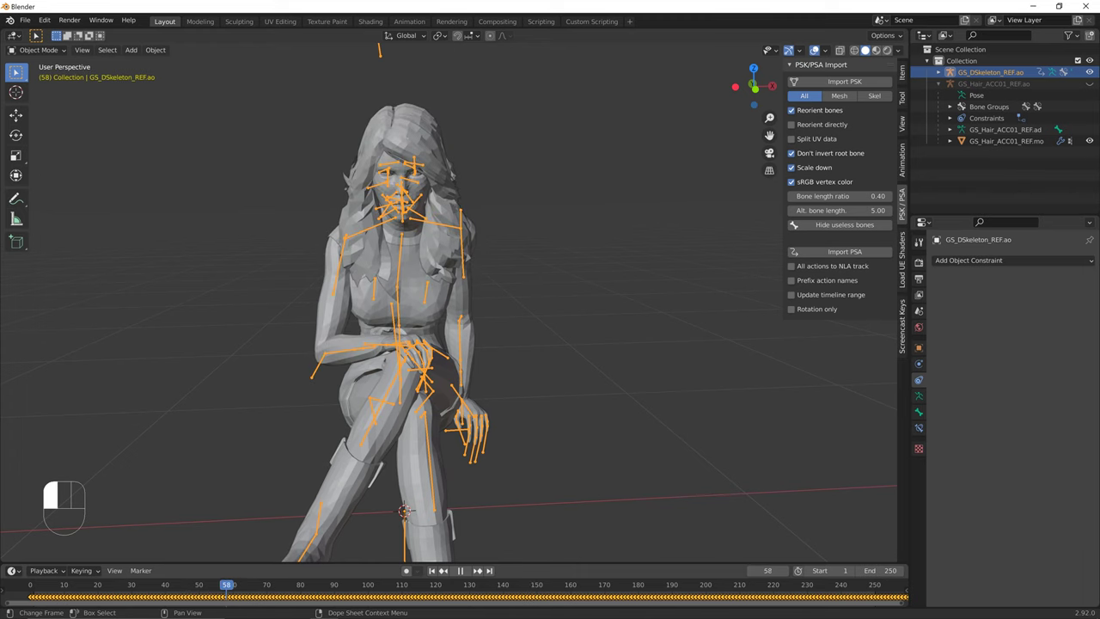
pyautogui.moveTo(343, 361); pyautogui.dragTo(378, 362, button='middle')
pyautogui.moveTo(446, 335); pyautogui.dragTo(395, 338, button='middle')
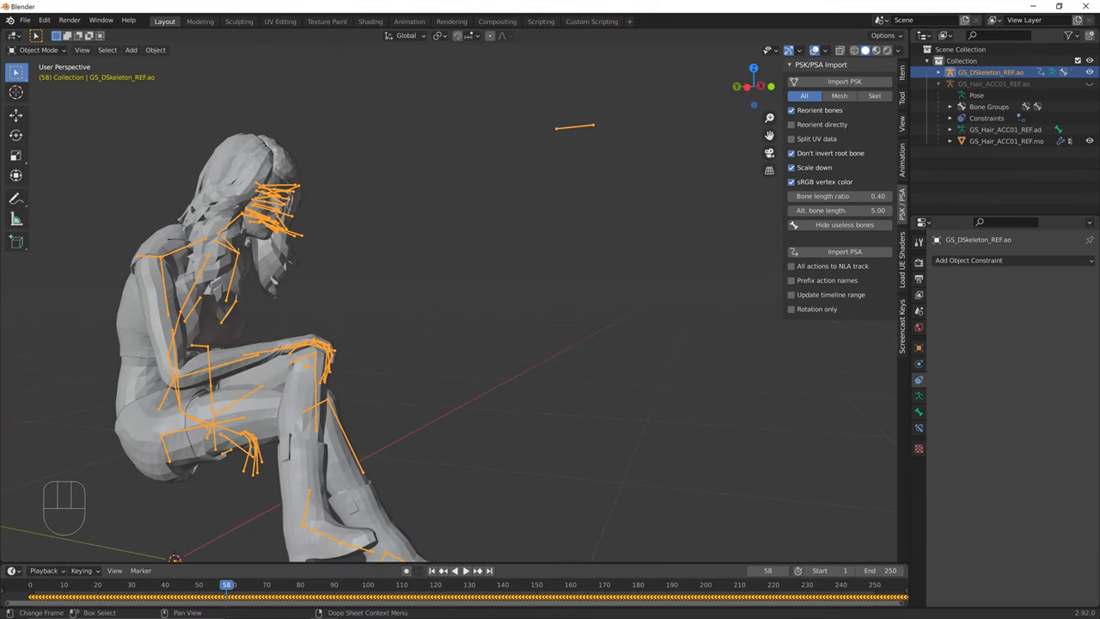
pyautogui.moveTo(226, 585); pyautogui.dragTo(47, 585)
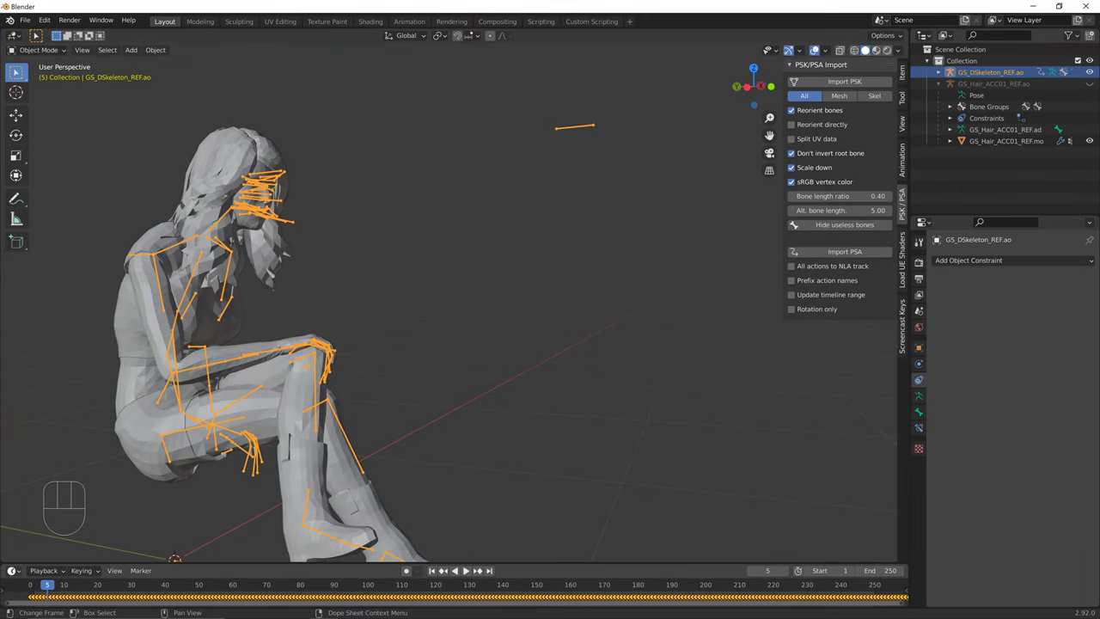
pyautogui.click(12, 571)
pyautogui.press('Escape')
pyautogui.click(465, 570)
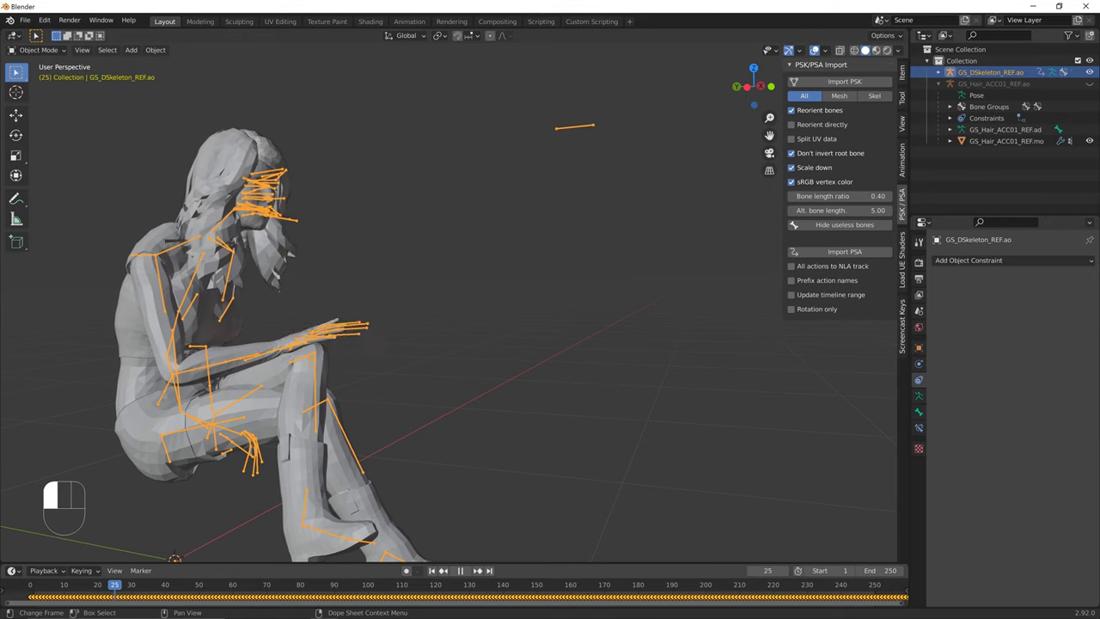
pyautogui.click(447, 360)
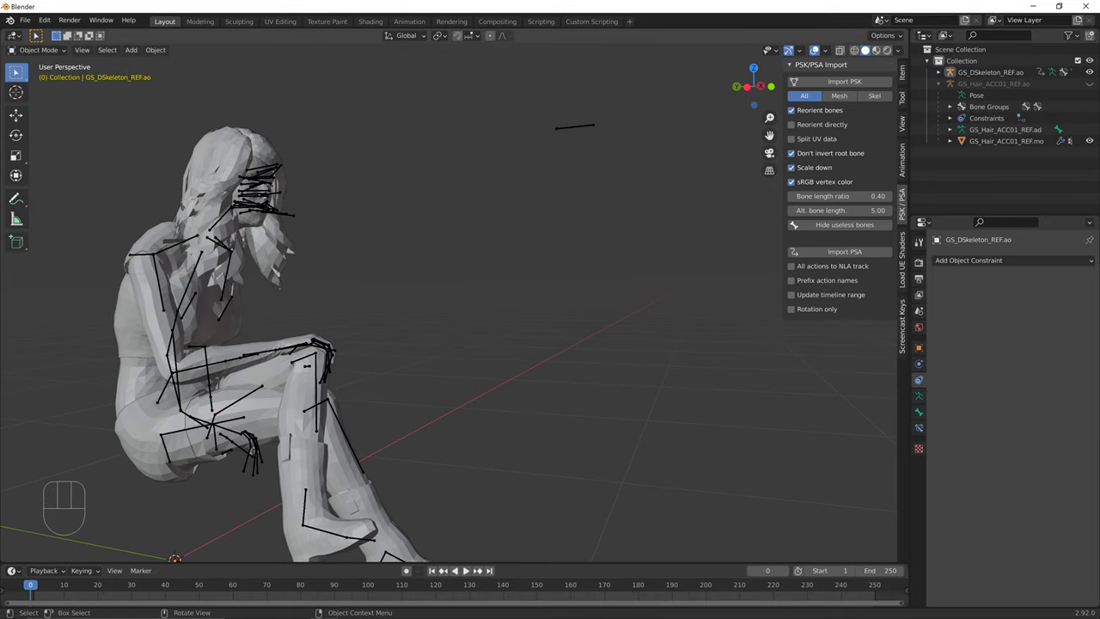
# Undo the GS_SitOnLog animation import on the main skeleton and deselect everything.
pyautogui.hotkey('ctrl', 'z')
pyautogui.hotkey('ctrl', 'z')
pyautogui.hotkey('ctrl', 'z')
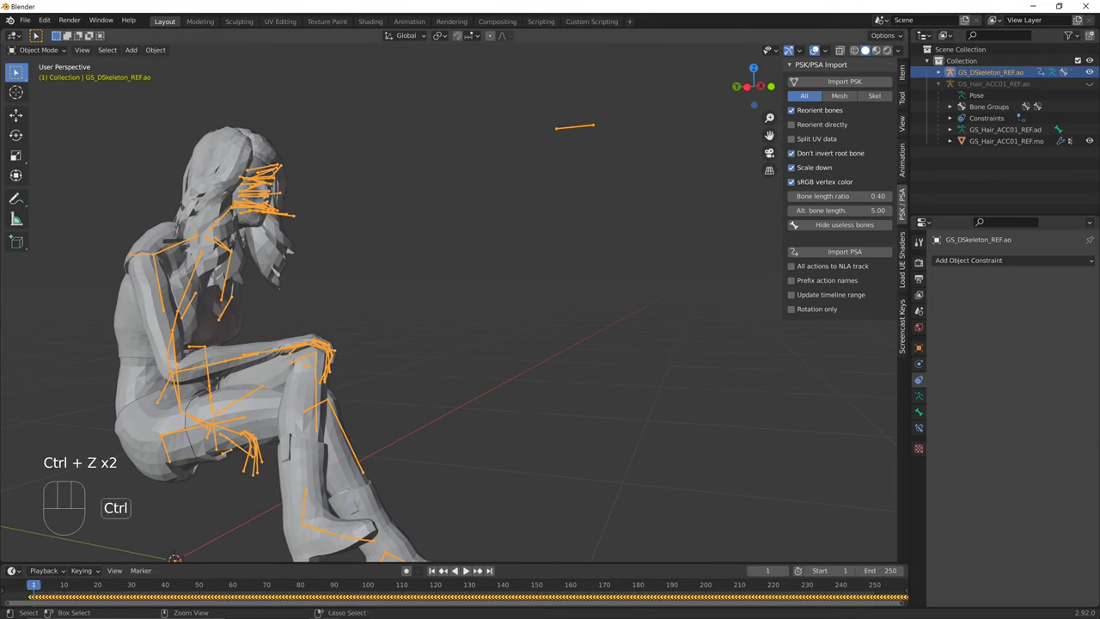
pyautogui.moveTo(481, 292)
pyautogui.keyDown('shift'); pyautogui.mouseDown(button='middle')
pyautogui.moveTo(465, 325)
pyautogui.moveTo(593, 344)
pyautogui.moveTo(541, 301)
pyautogui.moveTo(491, 297)
pyautogui.mouseUp(button='middle'); pyautogui.keyUp('shift')
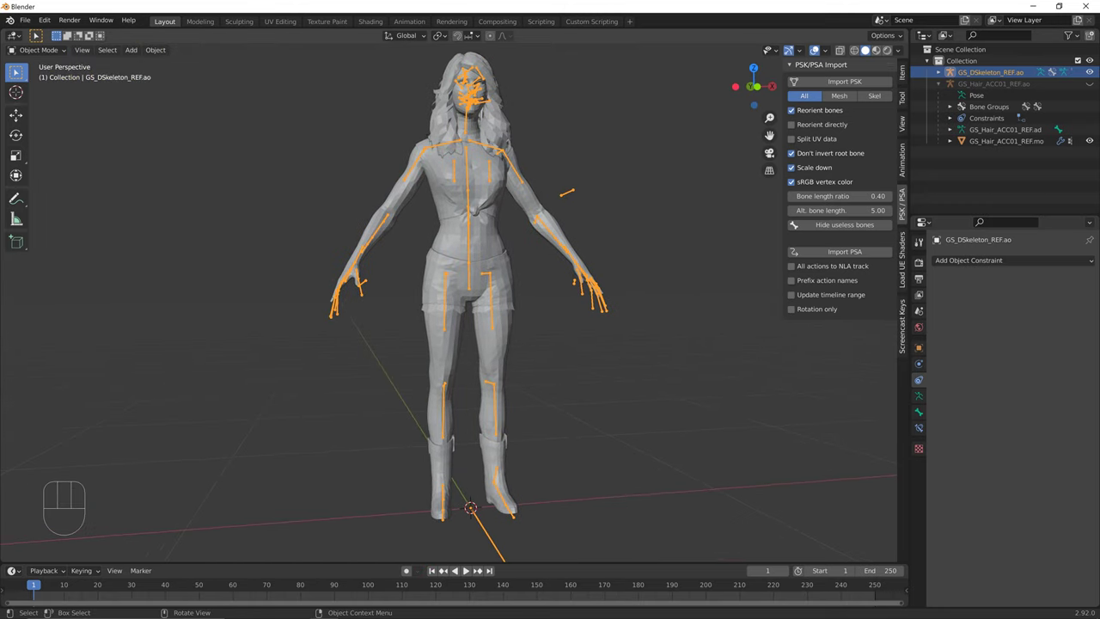
pyautogui.click(619, 258)
pyautogui.keyDown('shift'); pyautogui.moveTo(619, 258); pyautogui.dragTo(576, 276, button='middle'); pyautogui.keyUp('shift')
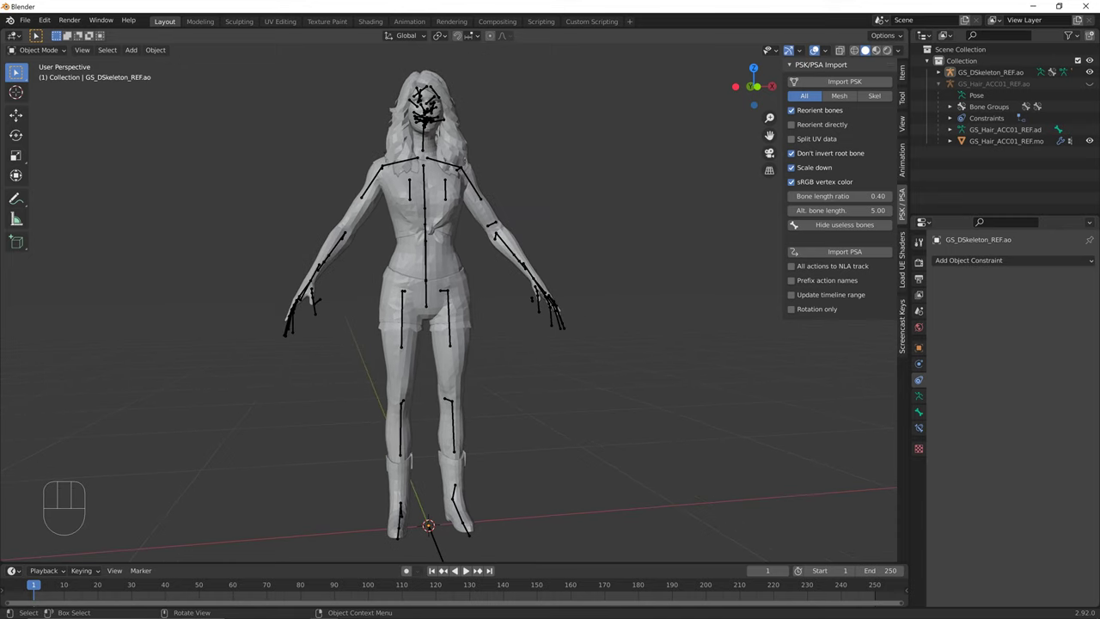
pyautogui.click(452, 127)
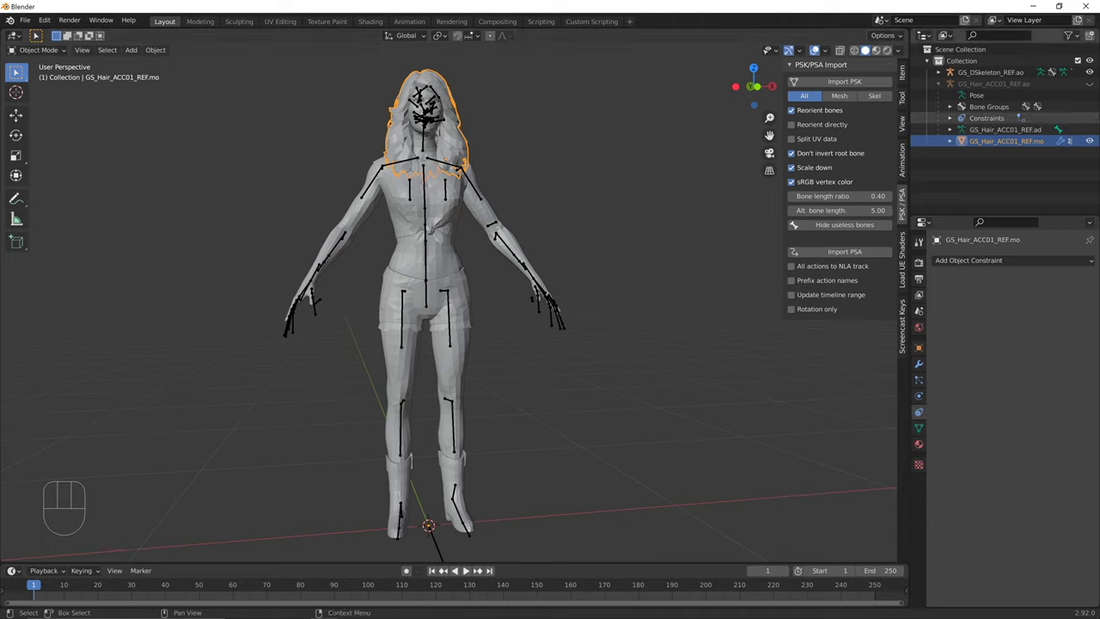
pyautogui.hotkey('alt', 'a')
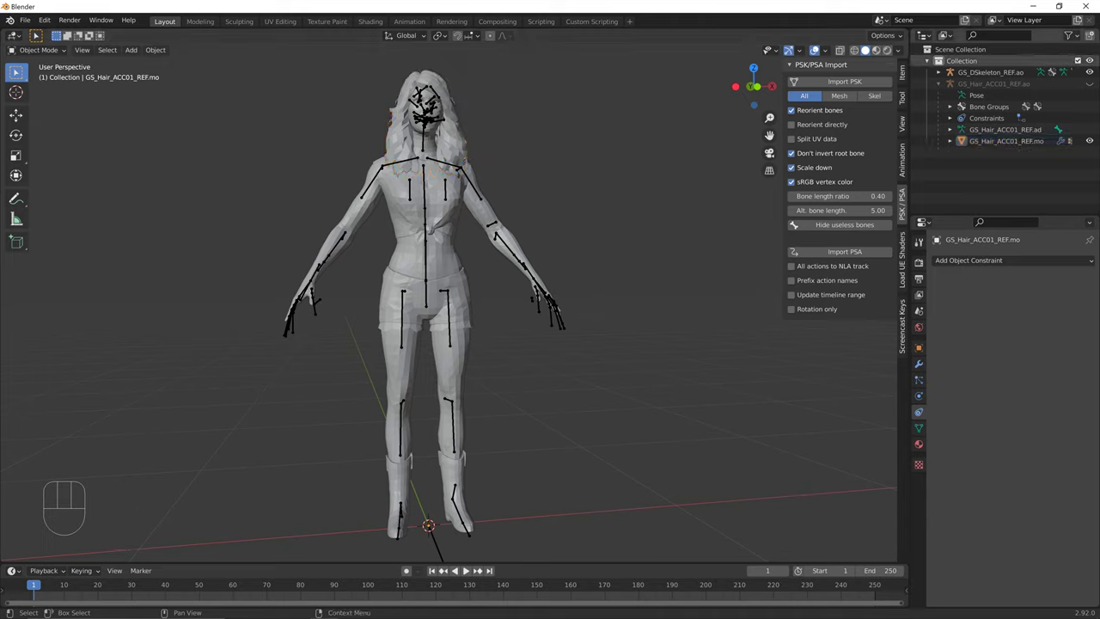
pyautogui.click(923, 35)
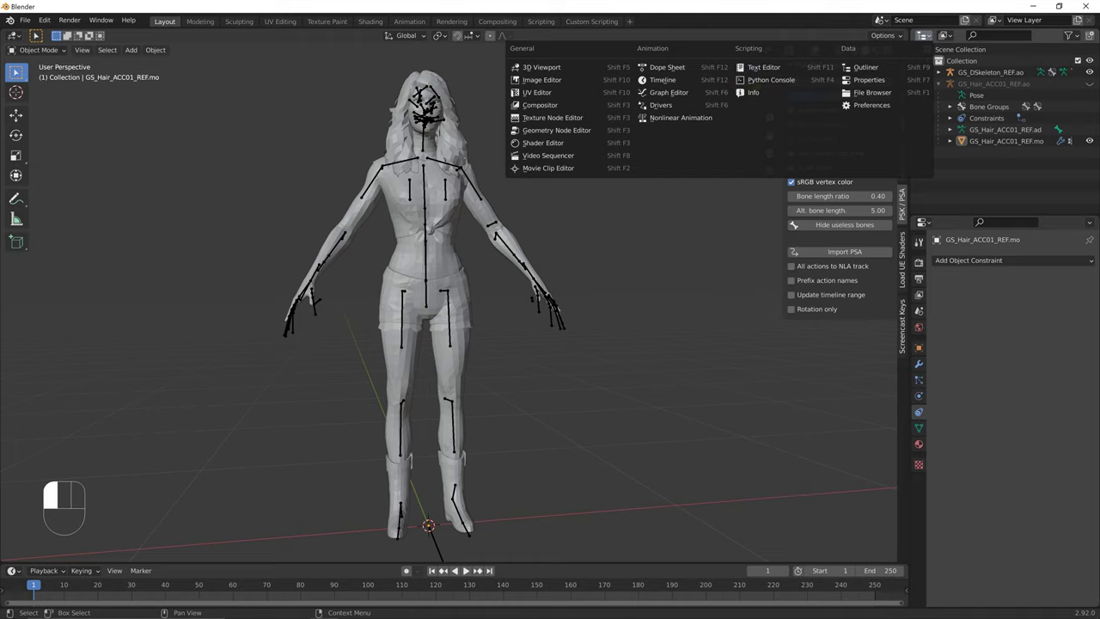
pyautogui.click(923, 35)
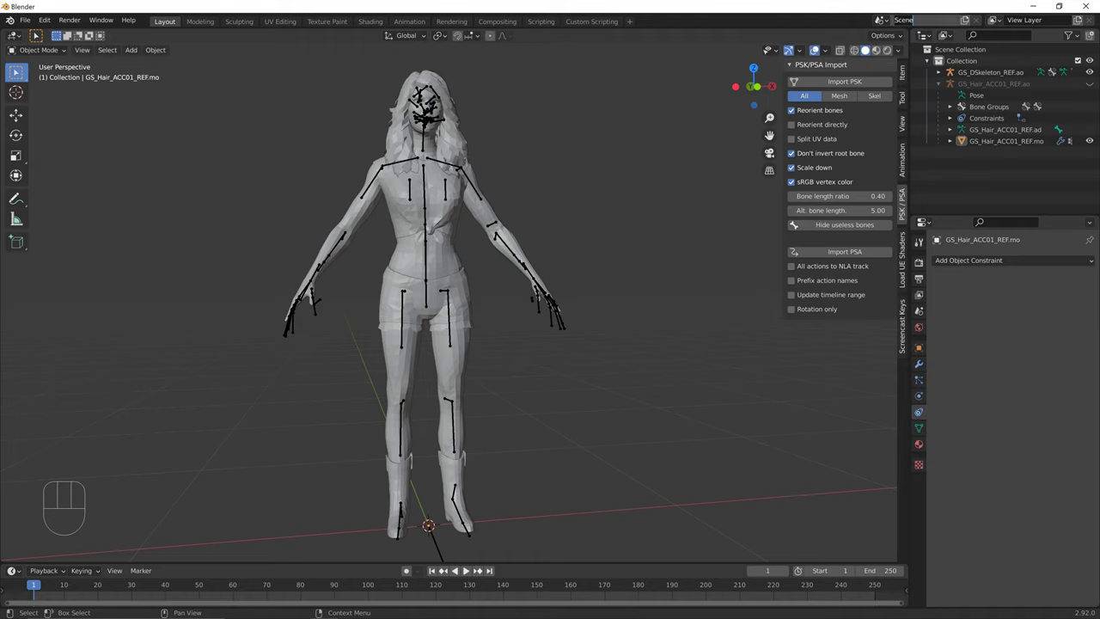
pyautogui.click(923, 35)
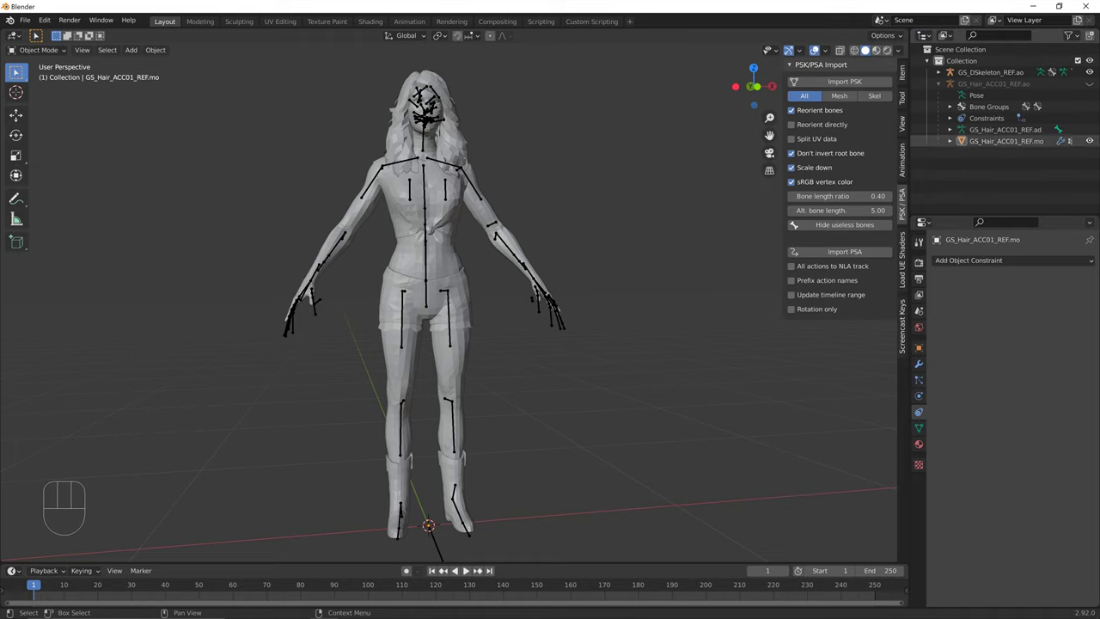
# Apply Shade Smooth to the GS_Hair_ACC01, GS_Torso006, GS_Legs01 and GS_Head01 meshes together.
pyautogui.click(1005, 140)
pyautogui.click(938, 72)
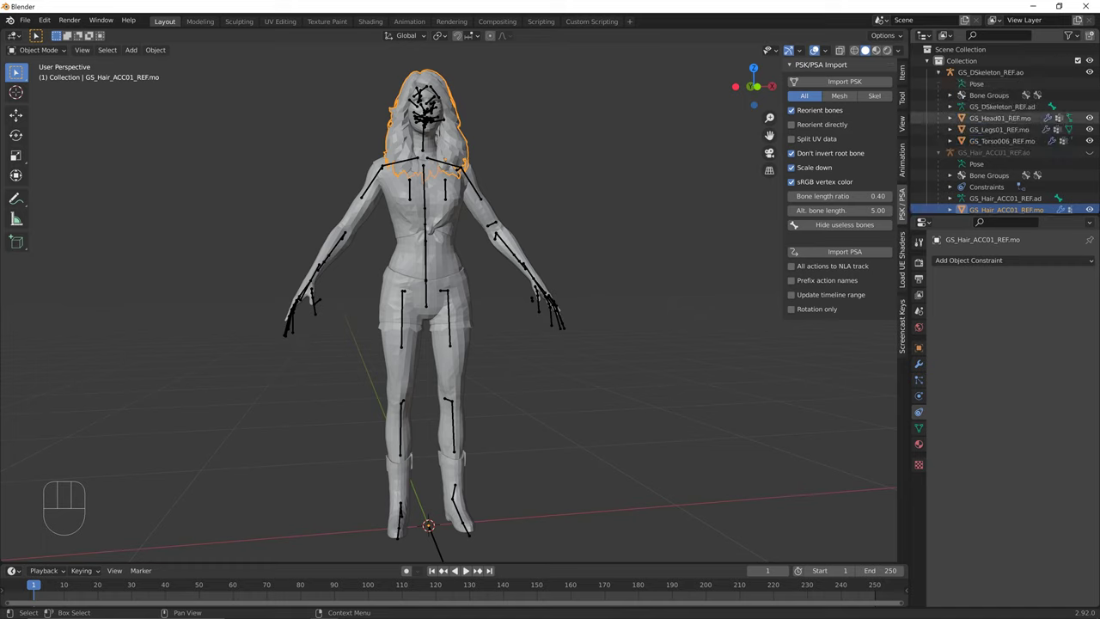
pyautogui.scroll(-1, 988, 112)
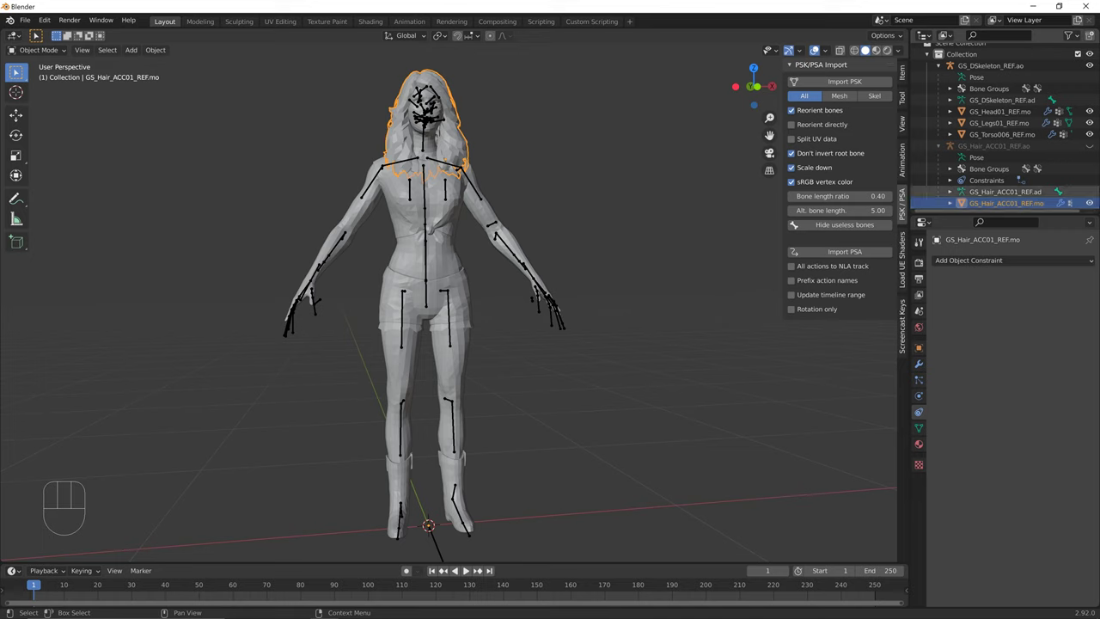
pyautogui.keyDown('ctrl'); pyautogui.click(1001, 134); pyautogui.keyUp('ctrl')
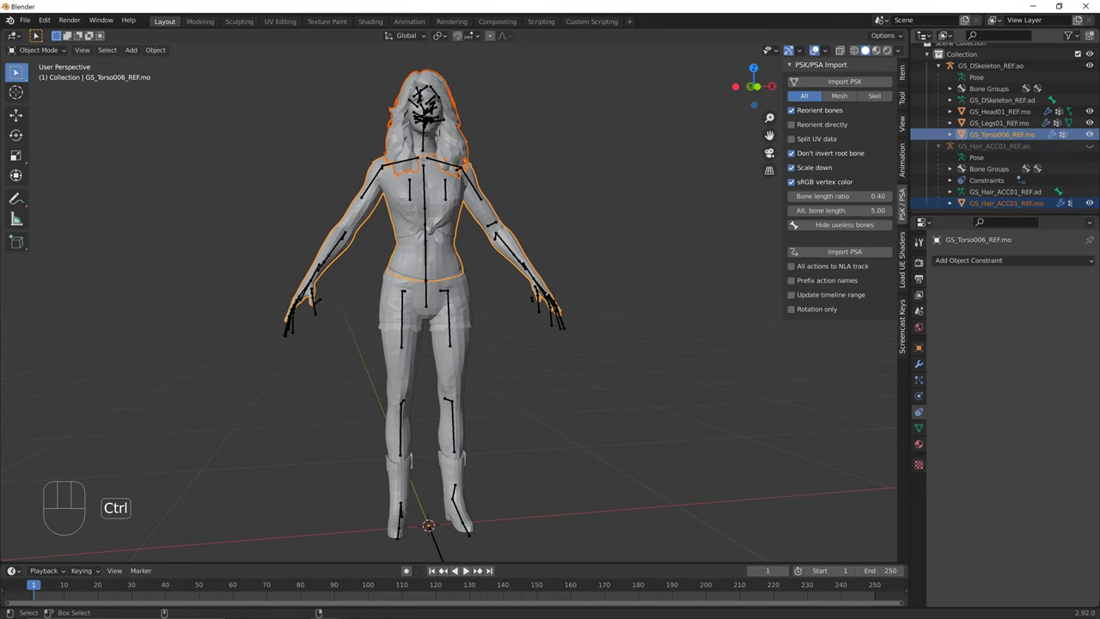
pyautogui.keyDown('ctrl'); pyautogui.click(998, 123); pyautogui.keyUp('ctrl')
pyautogui.keyDown('ctrl'); pyautogui.click(999, 112); pyautogui.keyUp('ctrl')
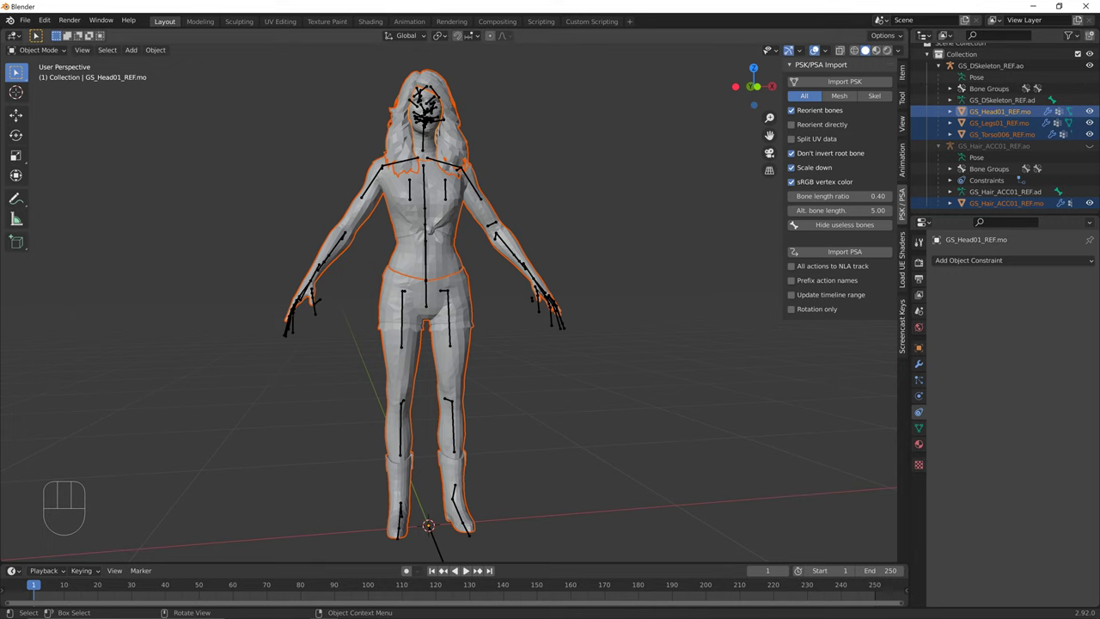
pyautogui.moveTo(549, 292)
pyautogui.mouseDown(button='middle')
pyautogui.moveTo(485, 316)
pyautogui.moveTo(550, 288)
pyautogui.mouseUp(button='middle')
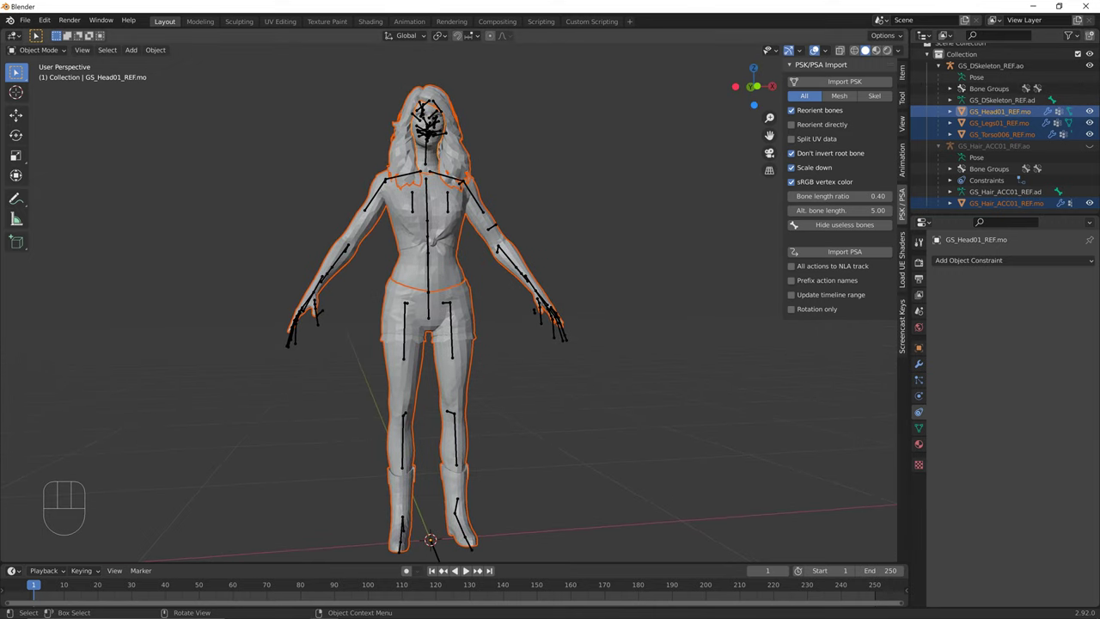
pyautogui.rightClick(404, 286)
pyautogui.click(413, 286)
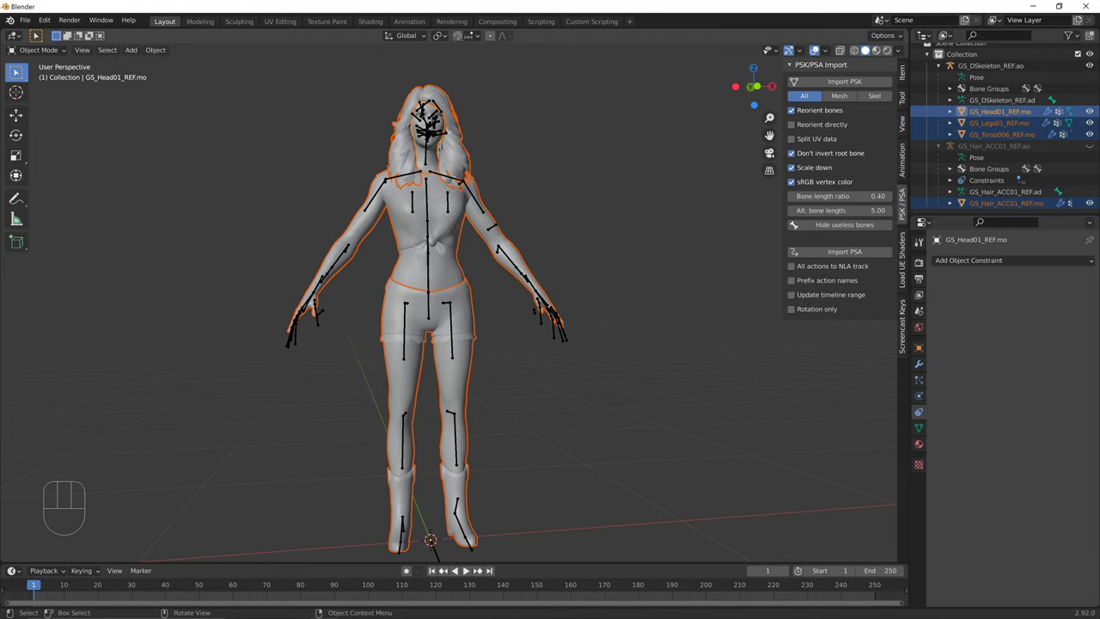
# Apply Shade Flat to the selected hair, torso, legs and head meshes.
pyautogui.moveTo(447, 301)
pyautogui.mouseDown(button='middle')
pyautogui.moveTo(481, 292)
pyautogui.moveTo(464, 296)
pyautogui.mouseUp(button='middle')
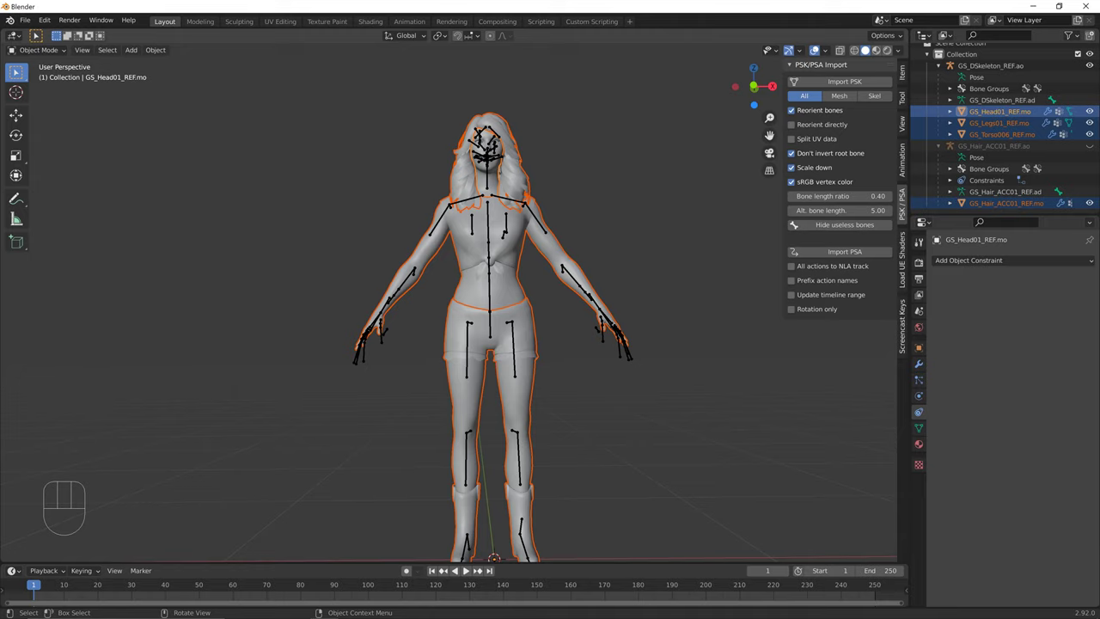
pyautogui.rightClick(404, 286)
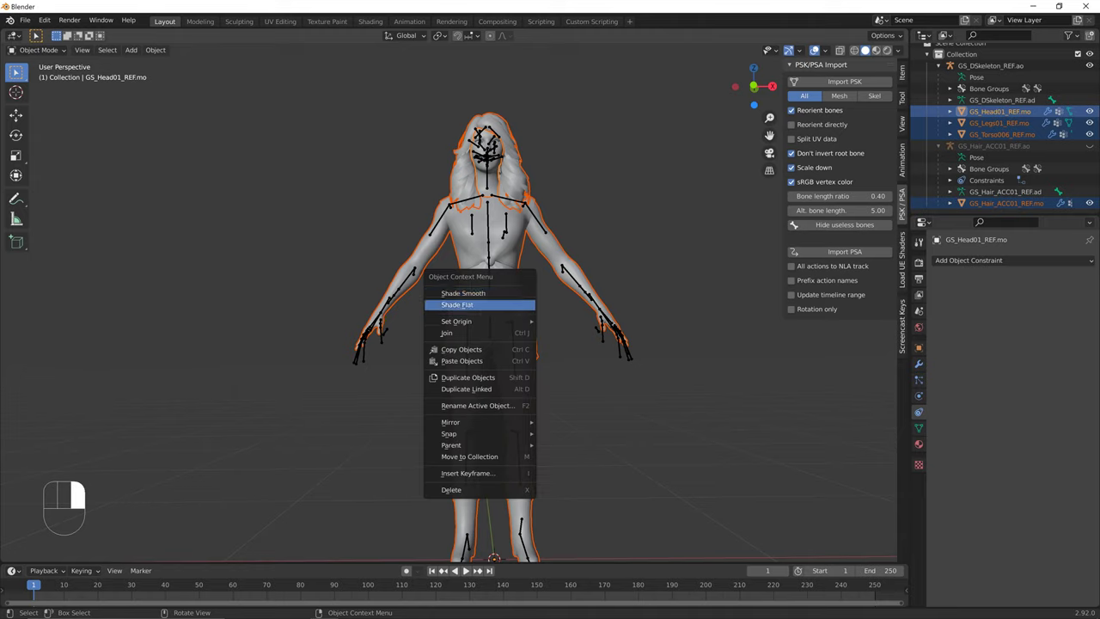
pyautogui.click(408, 301)
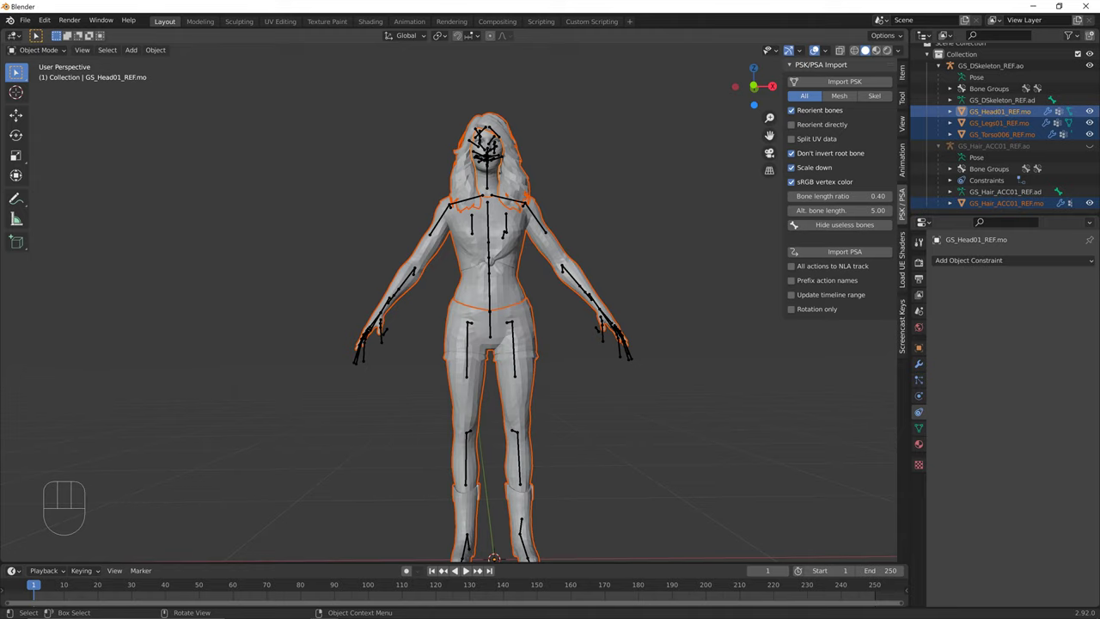
# Apply Shade Smooth to the selected hair, torso, legs and head meshes and deselect everything.
pyautogui.rightClick(463, 289)
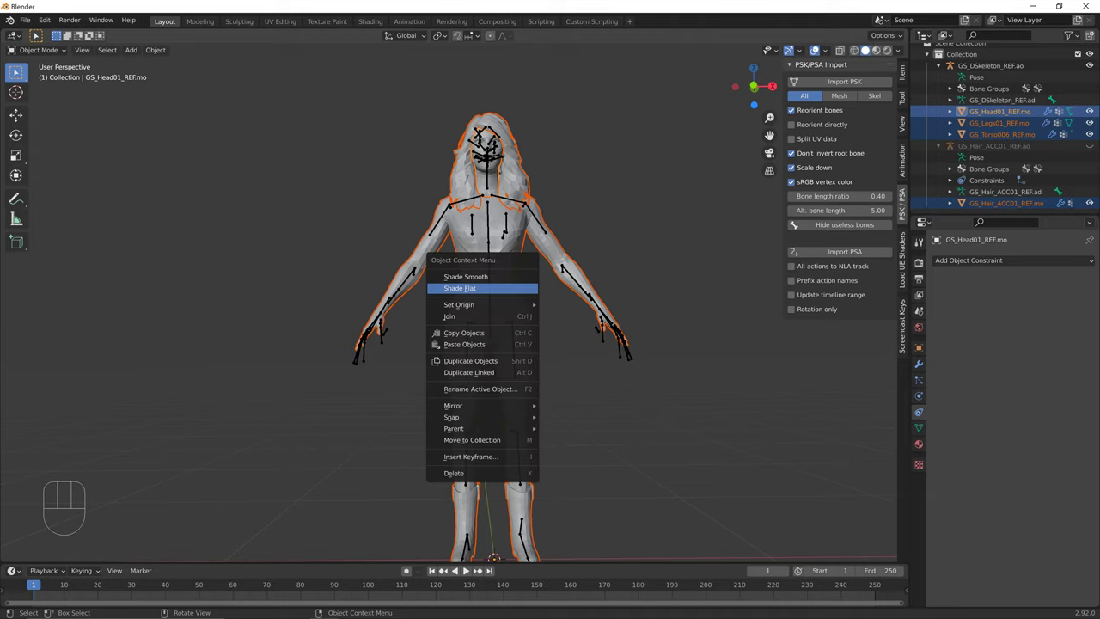
pyautogui.click(464, 277)
pyautogui.hotkey('alt', 'a')
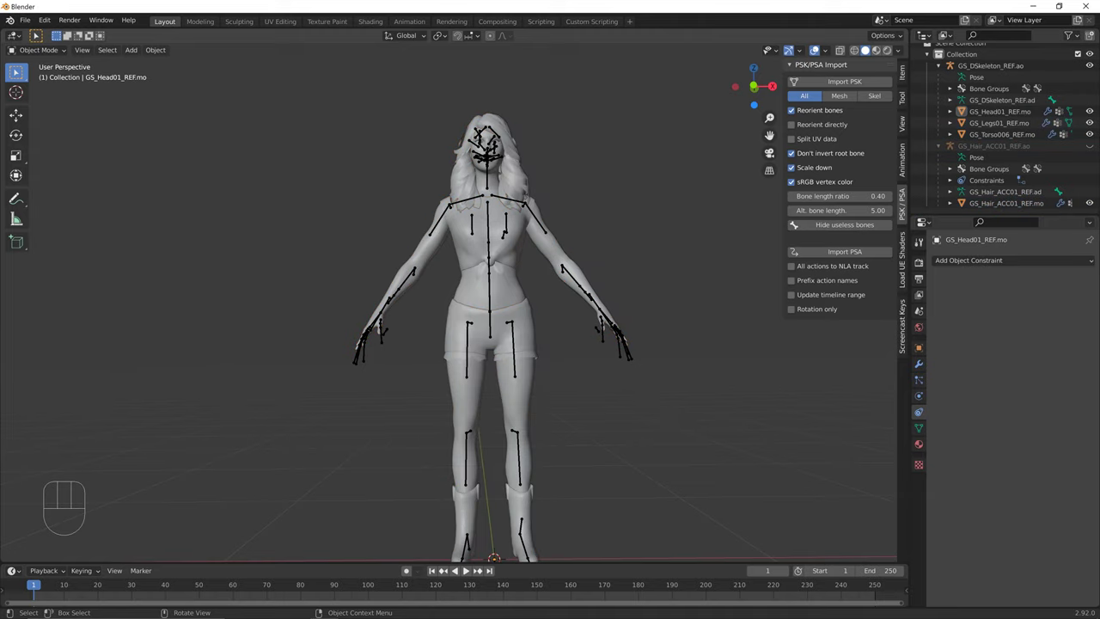
pyautogui.moveTo(463, 289); pyautogui.dragTo(561, 347, button='middle')
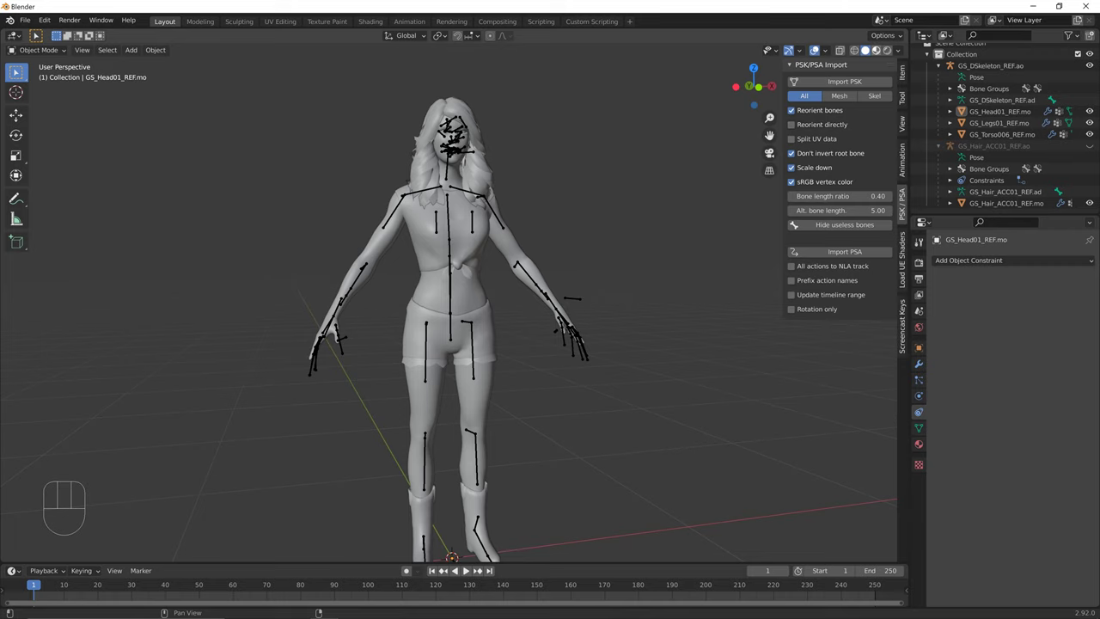
# Switch the viewport to Material Preview and open the material properties of the GS_Hair_ACC01 mesh.
pyautogui.click(876, 50)
pyautogui.moveTo(516, 343)
pyautogui.mouseDown(button='middle')
pyautogui.moveTo(542, 344)
pyautogui.moveTo(490, 347)
pyautogui.moveTo(514, 345)
pyautogui.moveTo(512, 356)
pyautogui.mouseUp(button='middle')
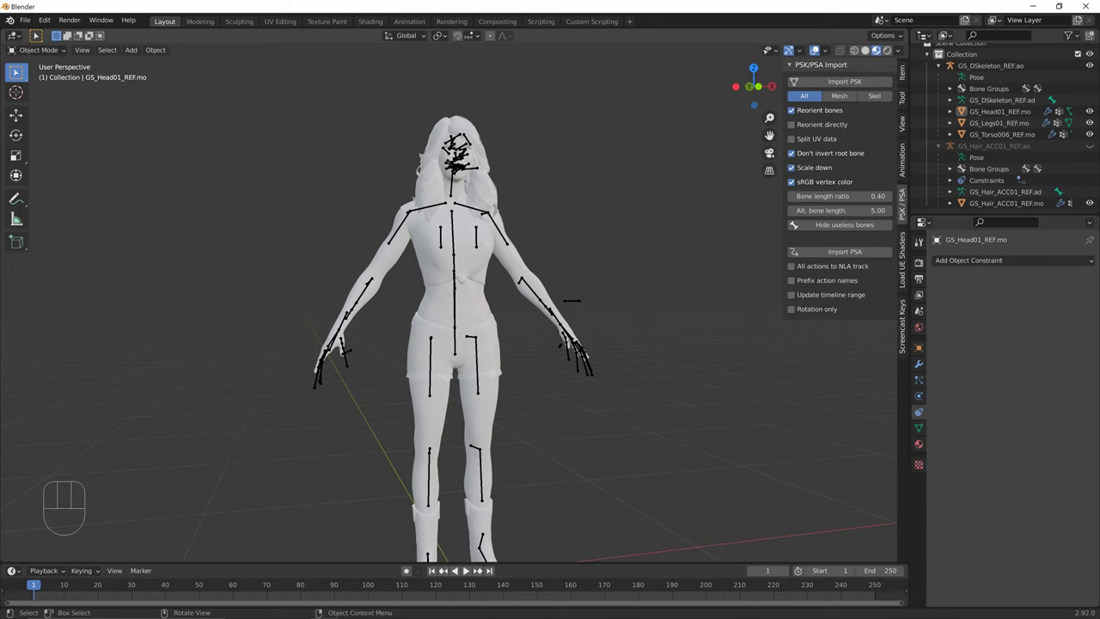
pyautogui.click(481, 176)
pyautogui.click(919, 444)
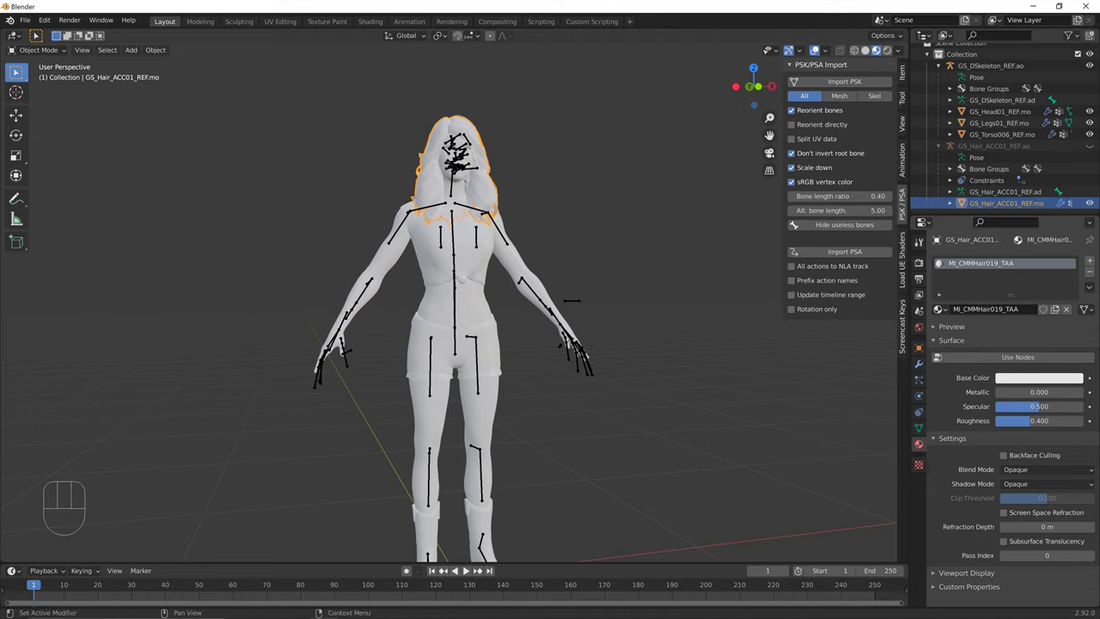
# Try orange and purple as the base color of the MI_CMMHair019_TAA material, set its roughness to 0, and deselect the hair.
pyautogui.click(1039, 378)
pyautogui.moveTo(1026, 256)
pyautogui.mouseDown()
pyautogui.moveTo(1034, 265)
pyautogui.moveTo(1000, 291)
pyautogui.moveTo(990, 280)
pyautogui.moveTo(1012, 282)
pyautogui.mouseUp()
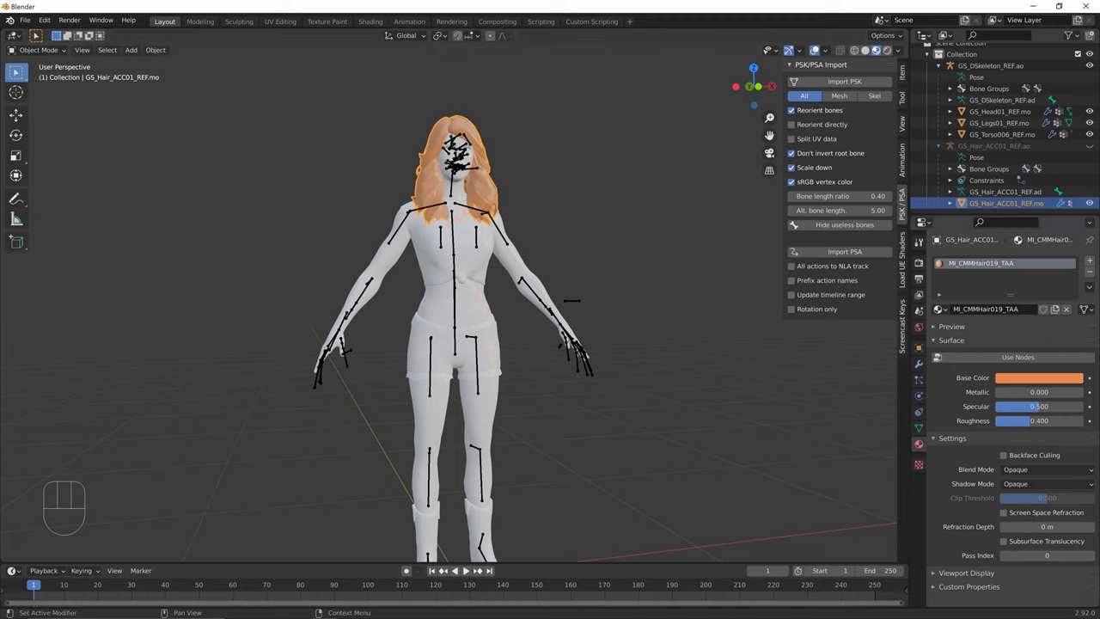
pyautogui.click(1039, 378)
pyautogui.moveTo(1019, 268); pyautogui.dragTo(1031, 251)
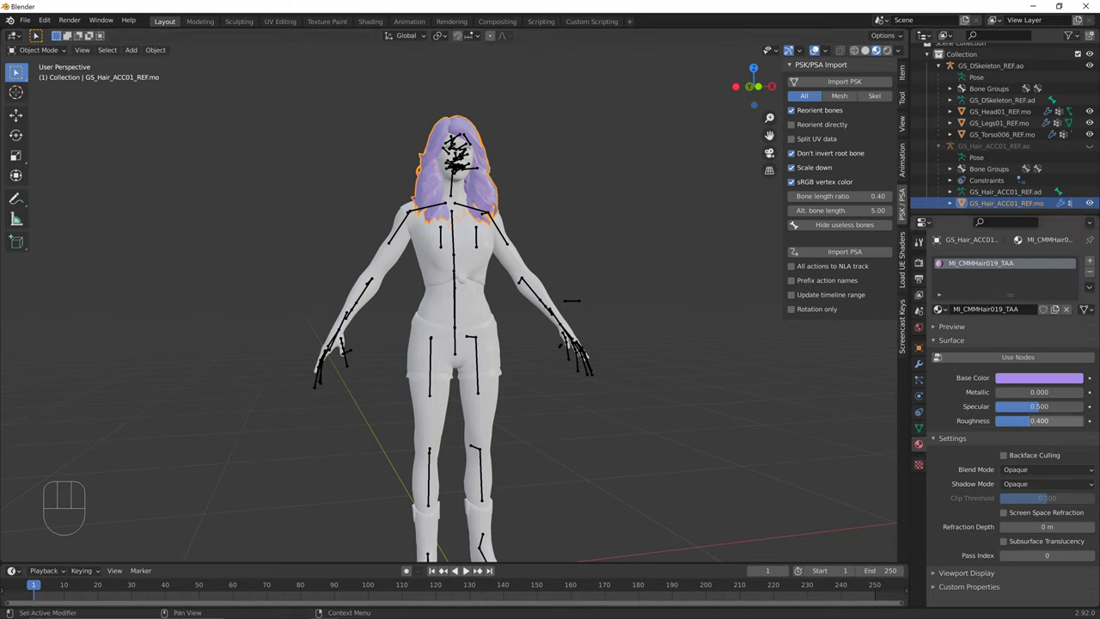
pyautogui.moveTo(1018, 392)
pyautogui.mouseDown()
pyautogui.moveTo(1080, 391)
pyautogui.moveTo(997, 392)
pyautogui.moveTo(1052, 420)
pyautogui.moveTo(996, 420)
pyautogui.mouseUp()
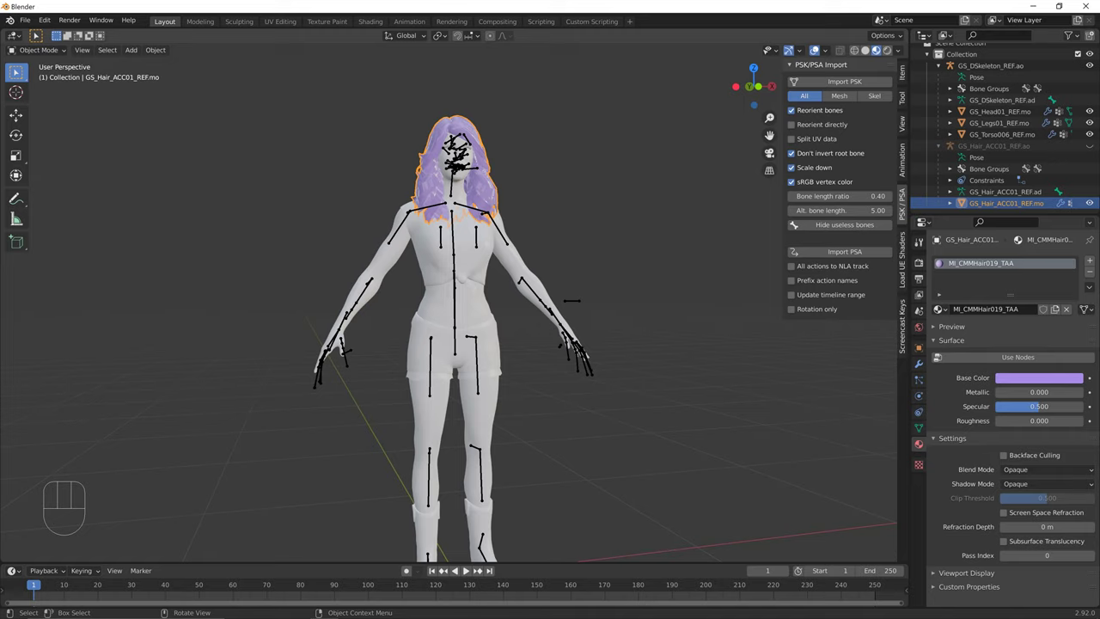
pyautogui.click(585, 198)
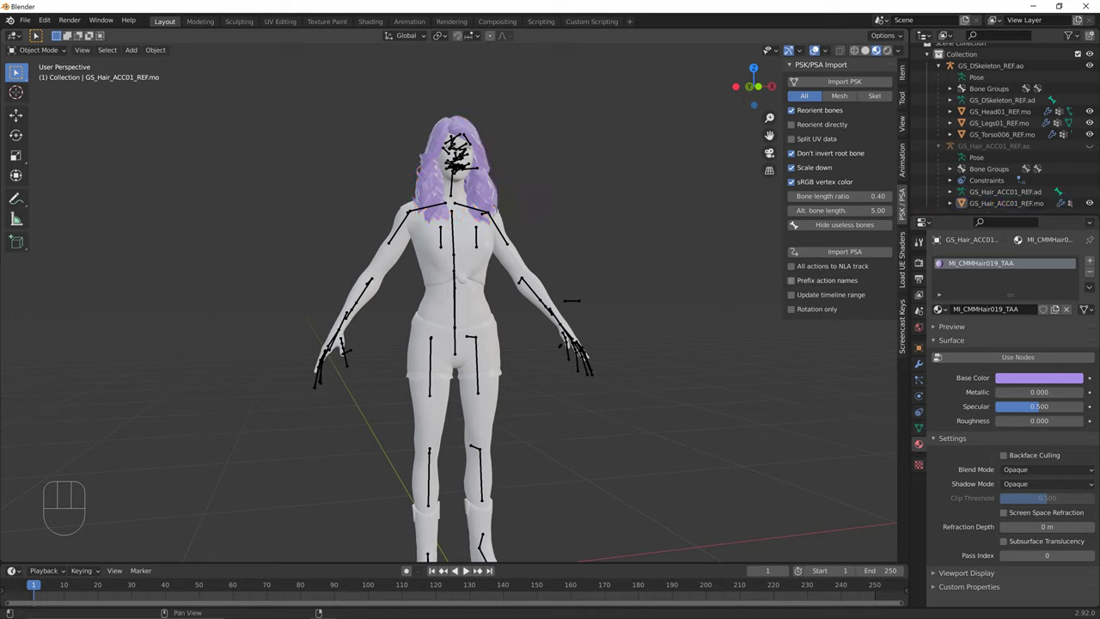
# Open the Load UE Shaders add-on options, widen them until the labels are readable, and look through the shader map settings and methods.
pyautogui.click(902, 259)
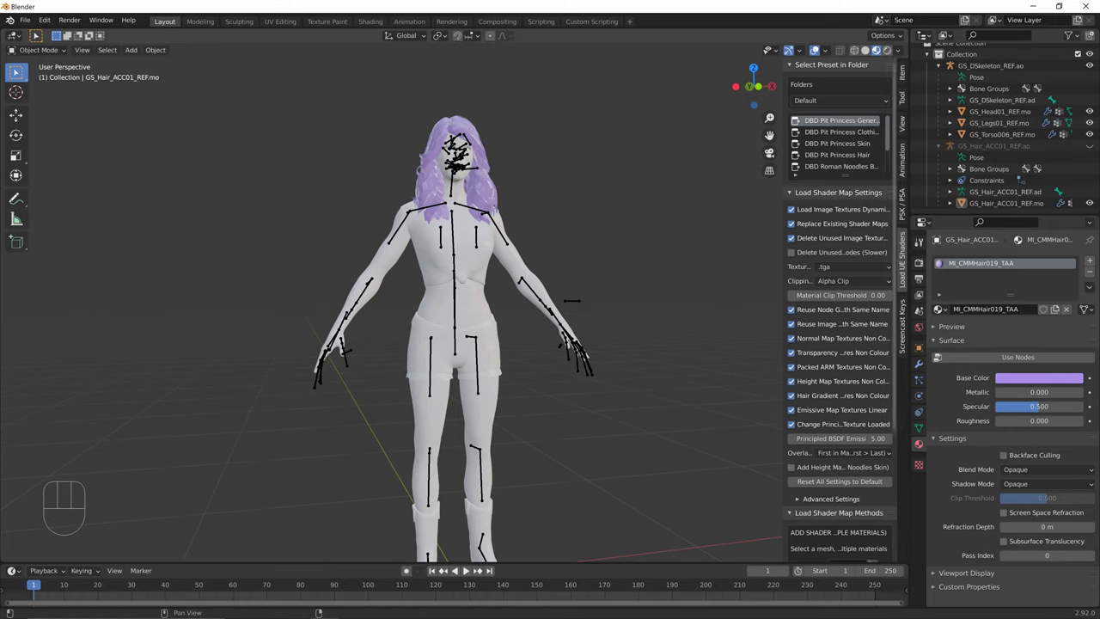
pyautogui.press('n')
pyautogui.press('n')
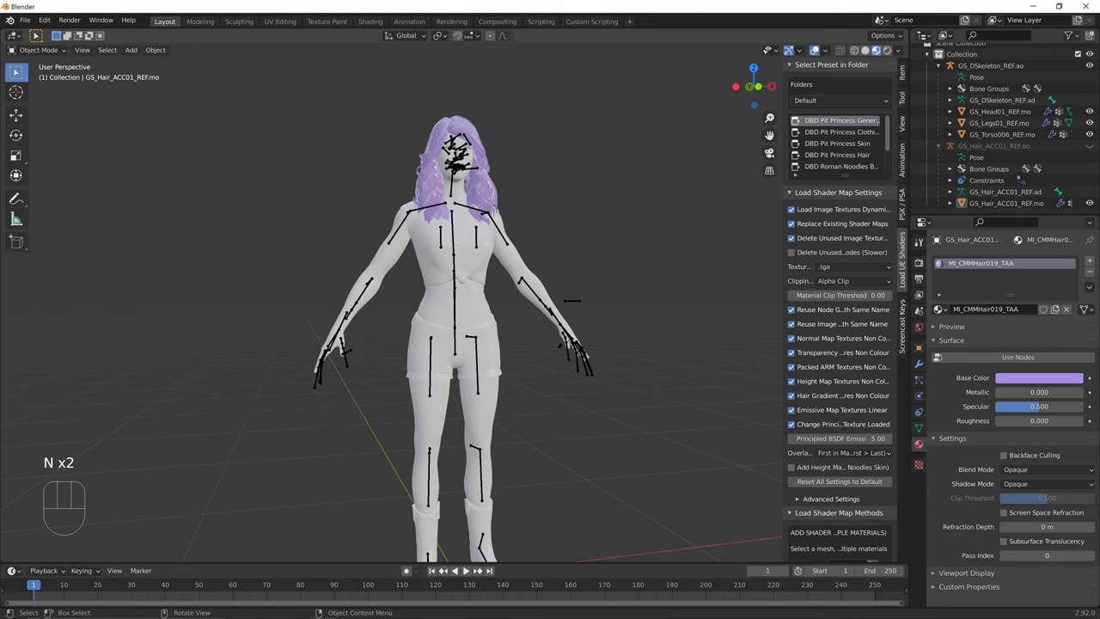
pyautogui.moveTo(783, 301); pyautogui.dragTo(707, 301)
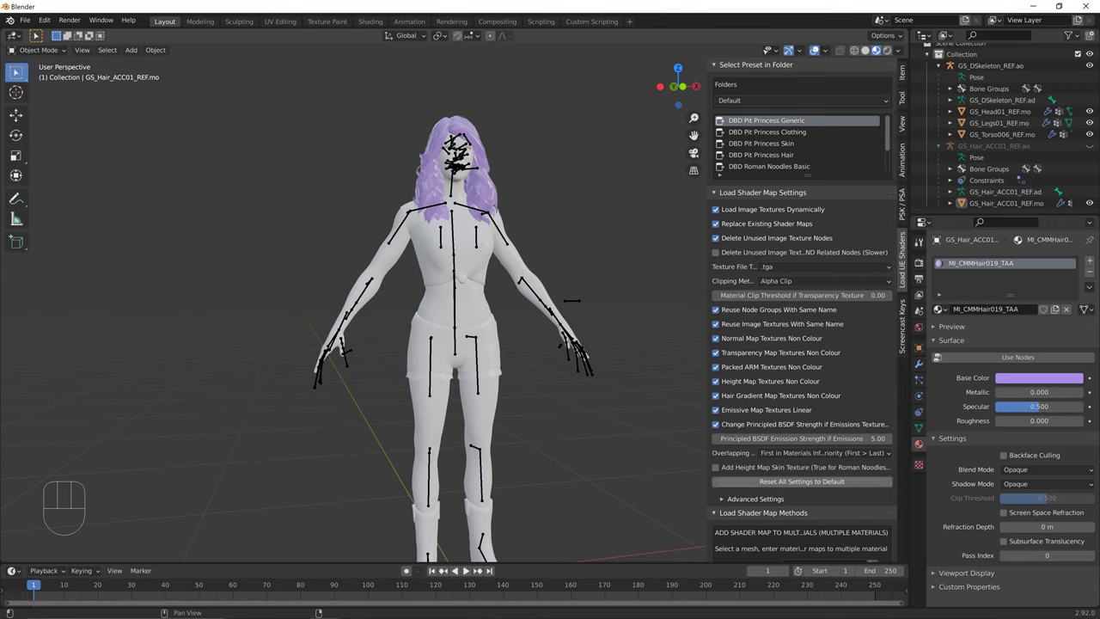
pyautogui.moveTo(708, 343); pyautogui.dragTo(642, 343)
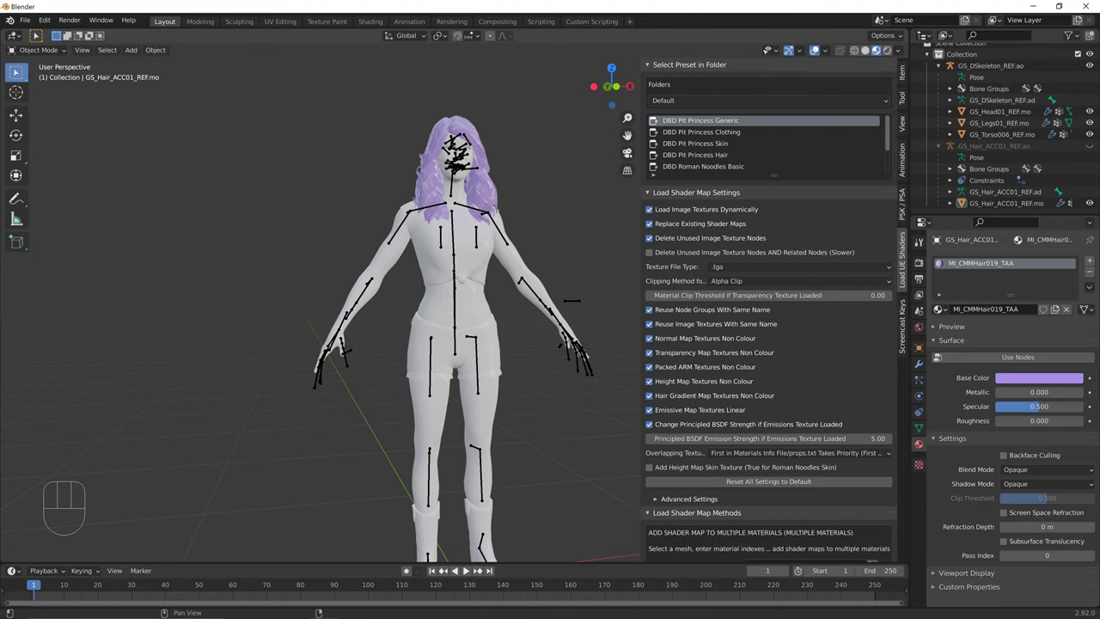
pyautogui.scroll(-5, 768, 309)
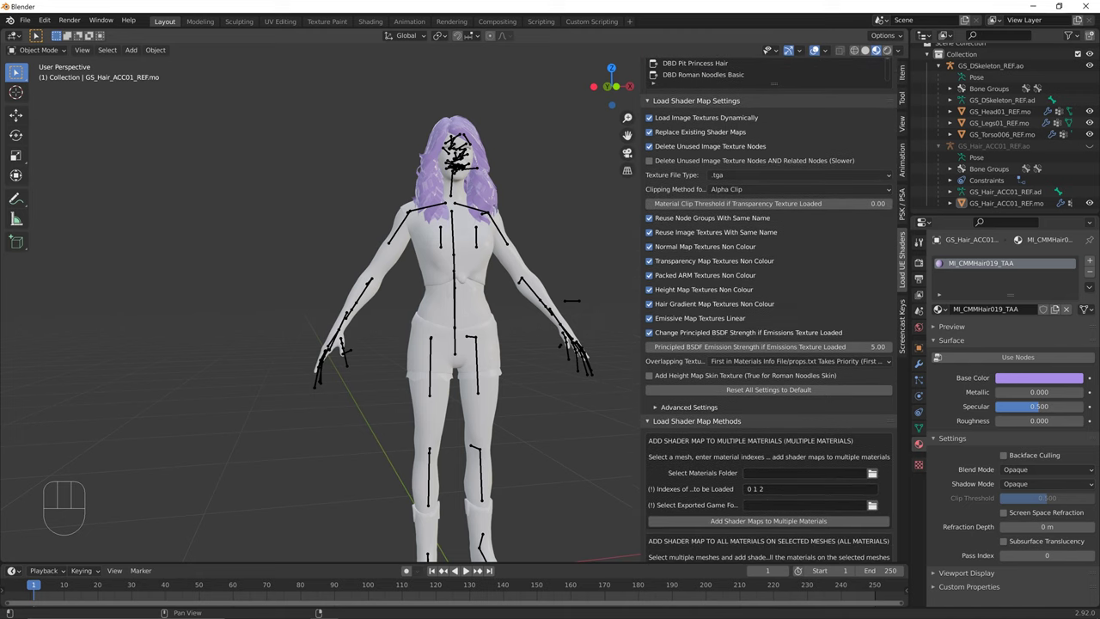
pyautogui.scroll(-2, 768, 310)
pyautogui.scroll(6, 768, 309)
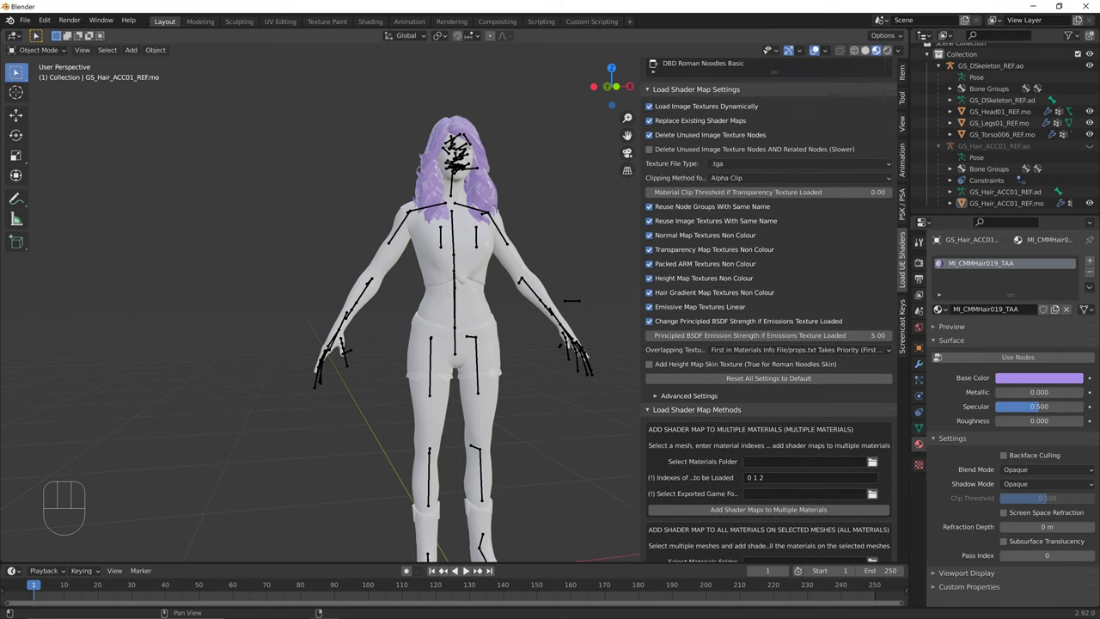
pyautogui.scroll(1, 768, 309)
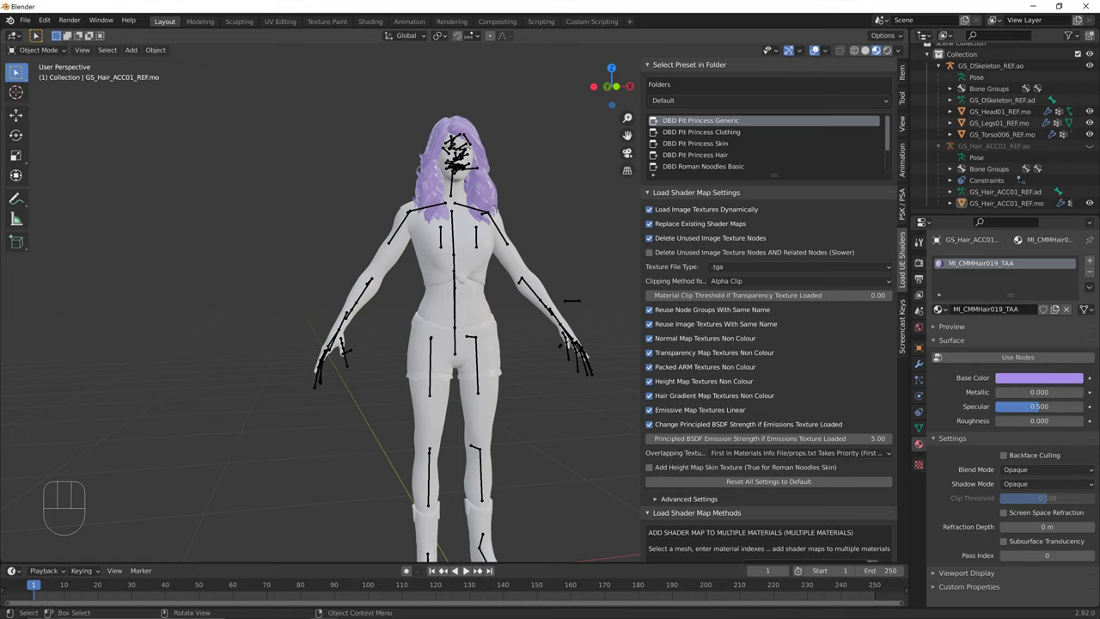
# Compare the shader presets in the Default and Alternate Emissive folders, ending on the Default folder.
pyautogui.click(704, 167)
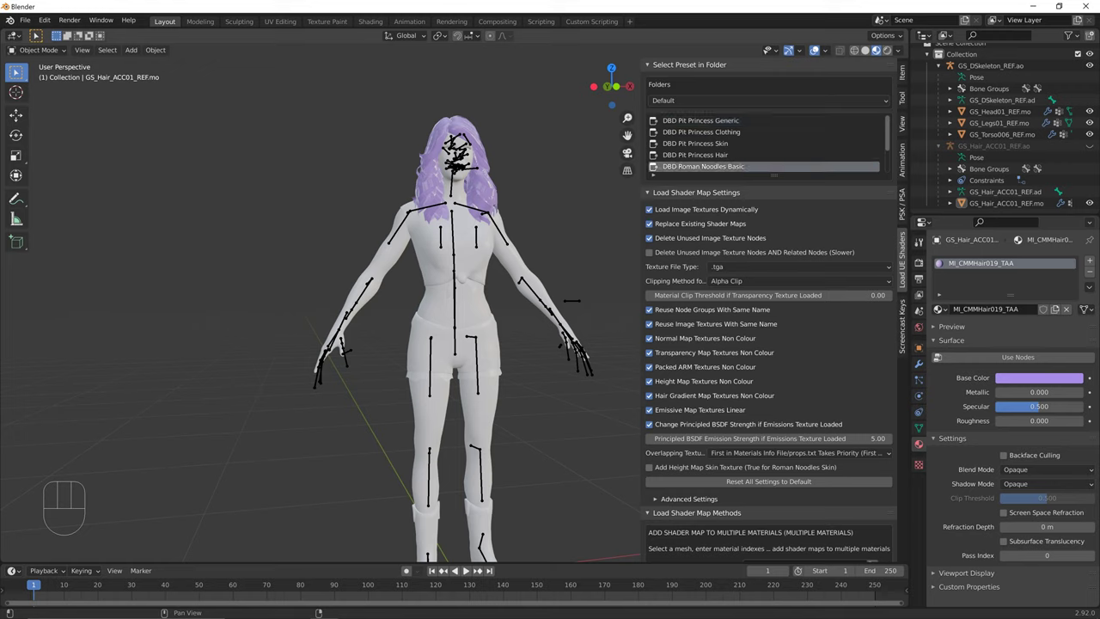
pyautogui.click(704, 144)
pyautogui.click(768, 99)
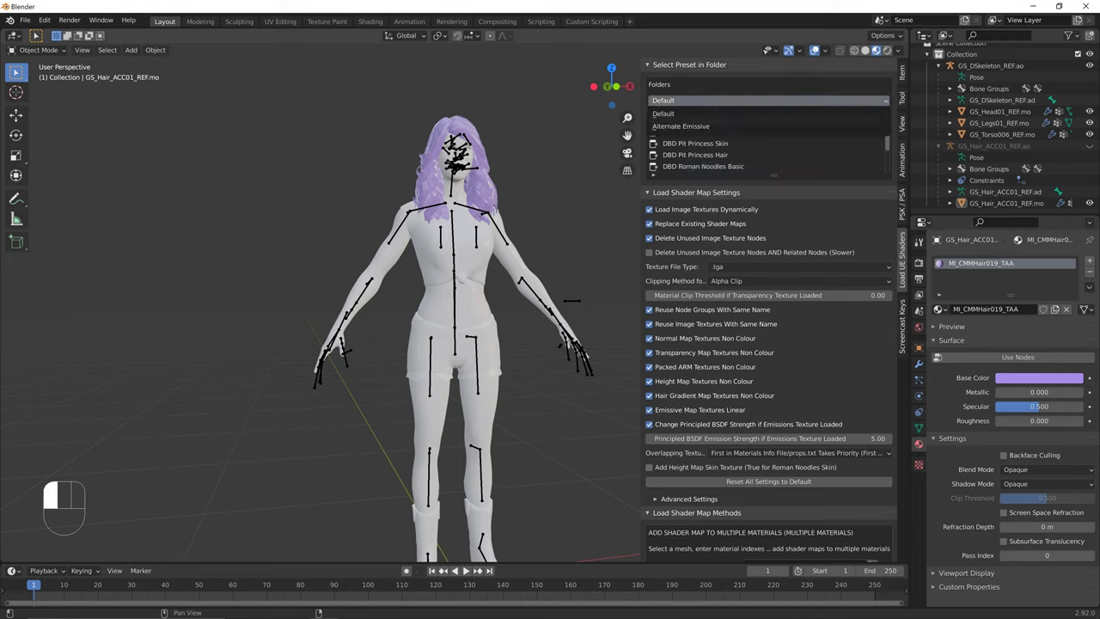
pyautogui.click(769, 101)
pyautogui.click(769, 101)
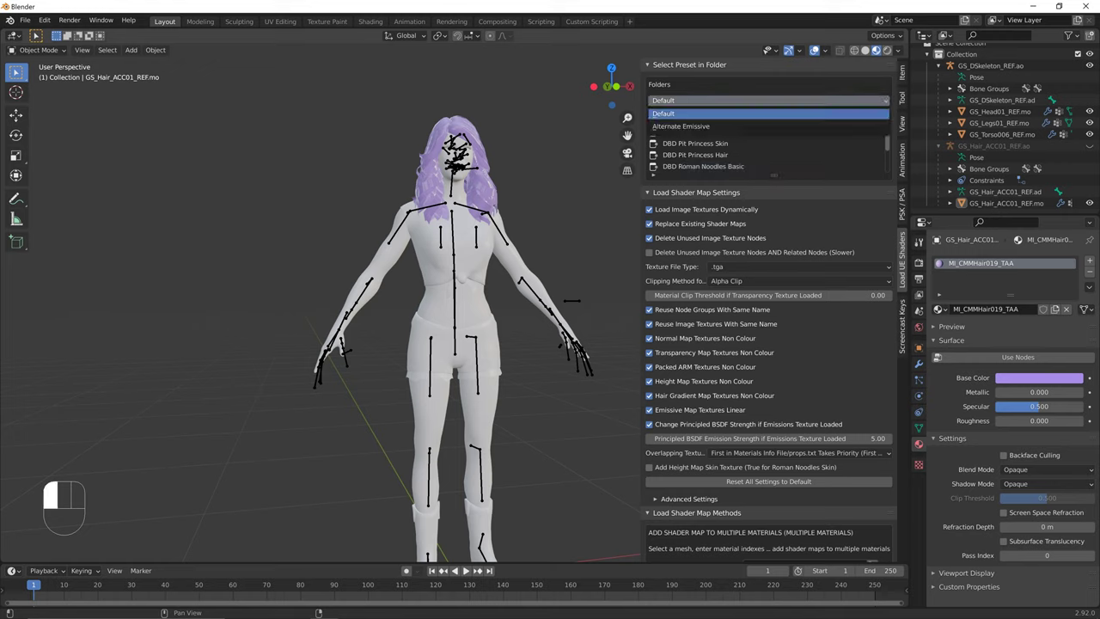
pyautogui.click(680, 126)
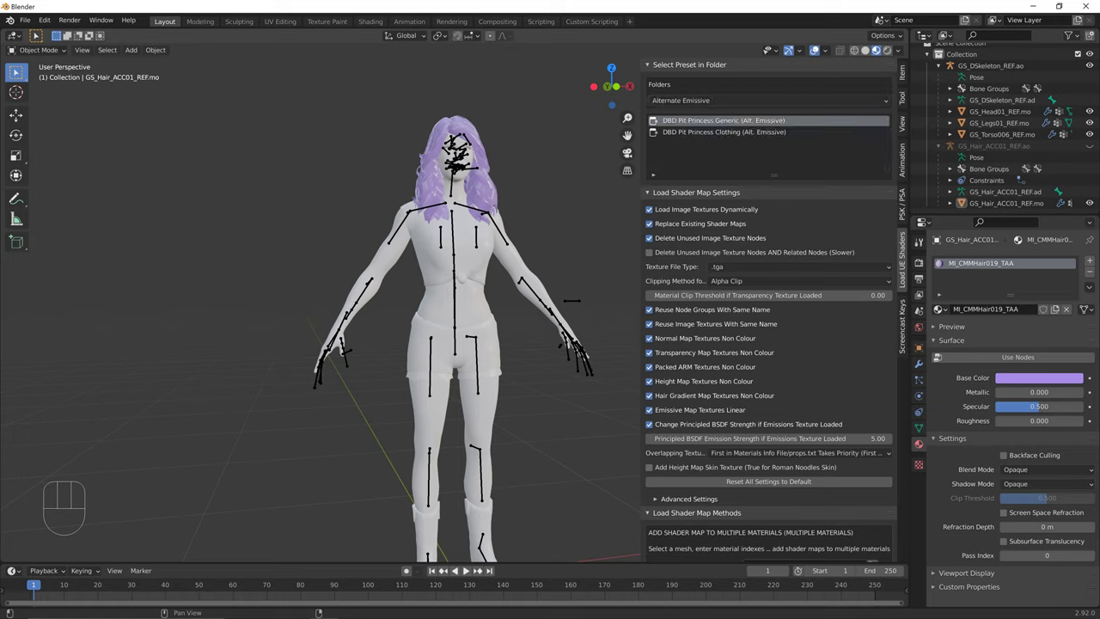
pyautogui.click(768, 100)
pyautogui.click(769, 113)
pyautogui.click(768, 101)
pyautogui.click(769, 126)
pyautogui.click(769, 100)
pyautogui.click(679, 112)
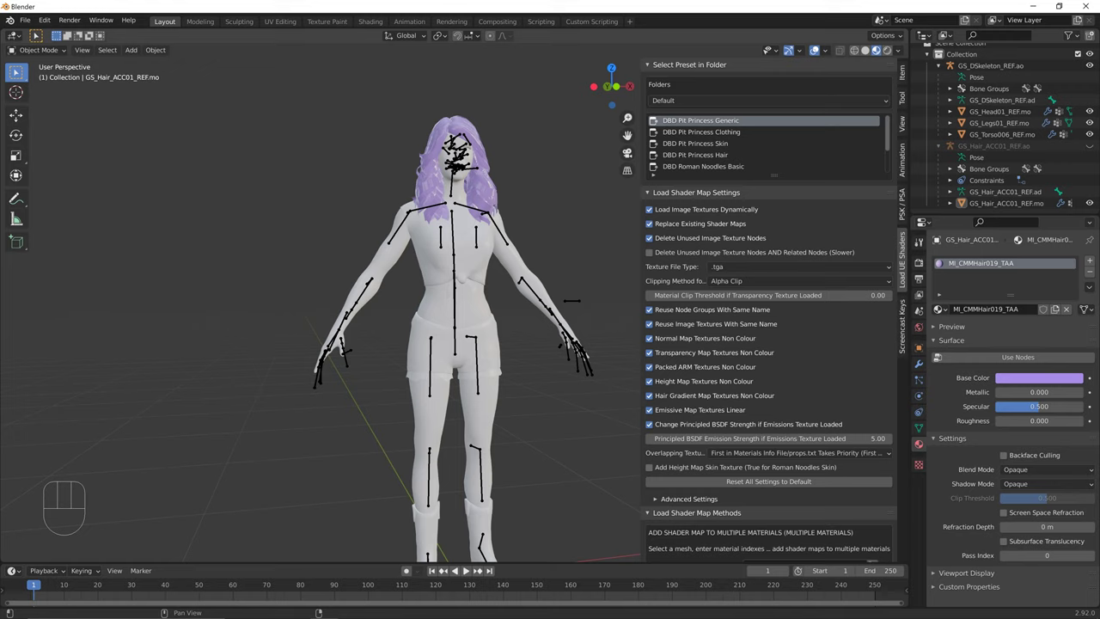
# Choose the DBD Pit Princess Clothing preset from the Default folder.
pyautogui.scroll(-3, 767, 144)
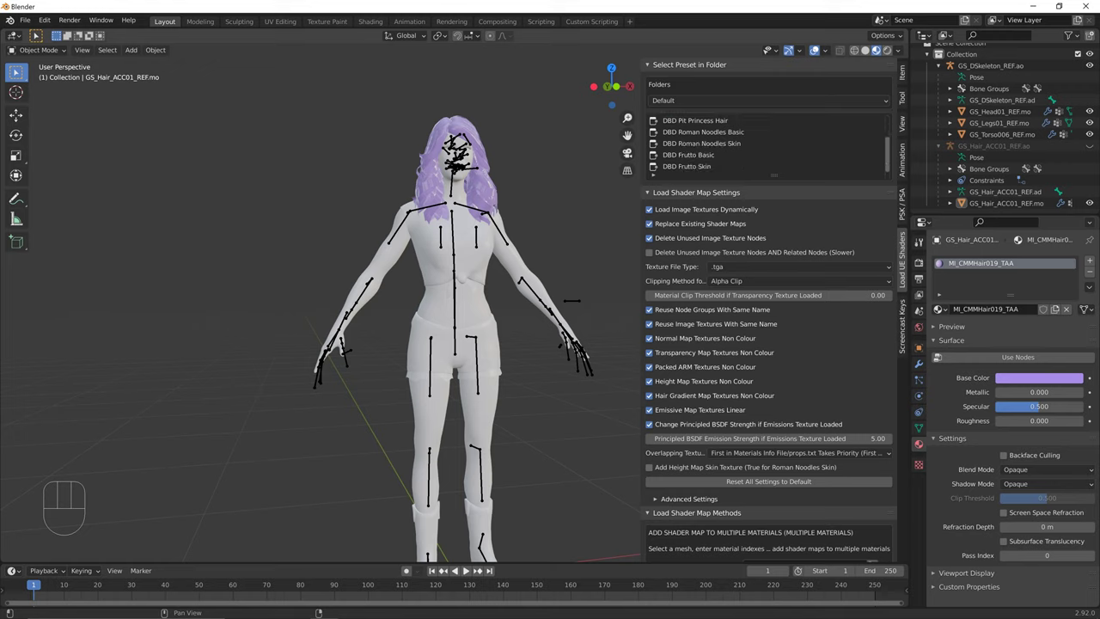
pyautogui.scroll(2, 767, 143)
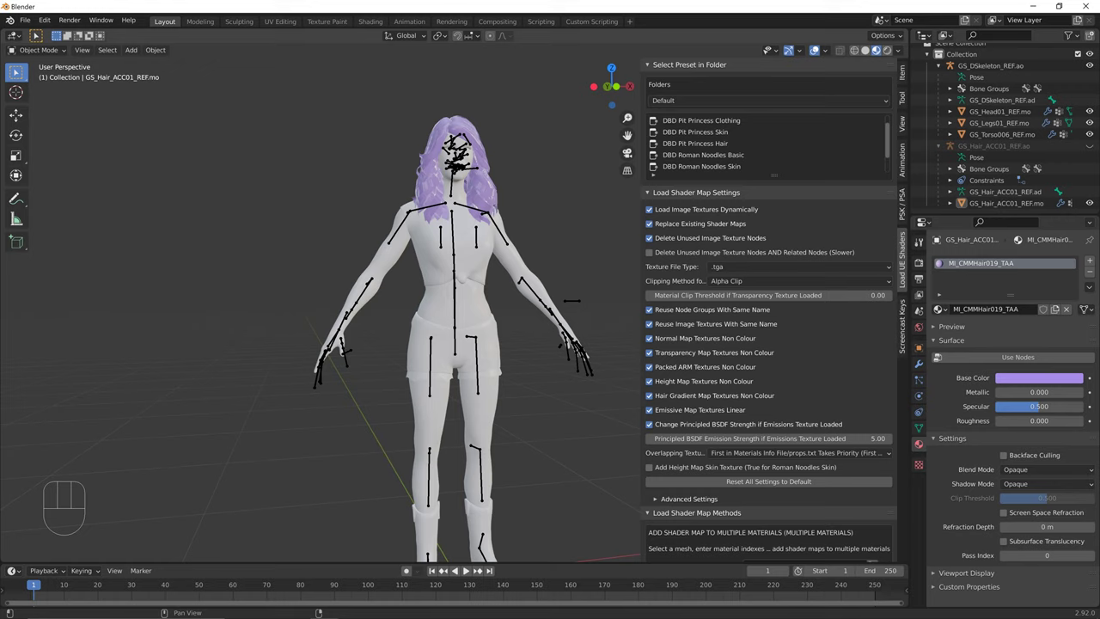
pyautogui.click(763, 121)
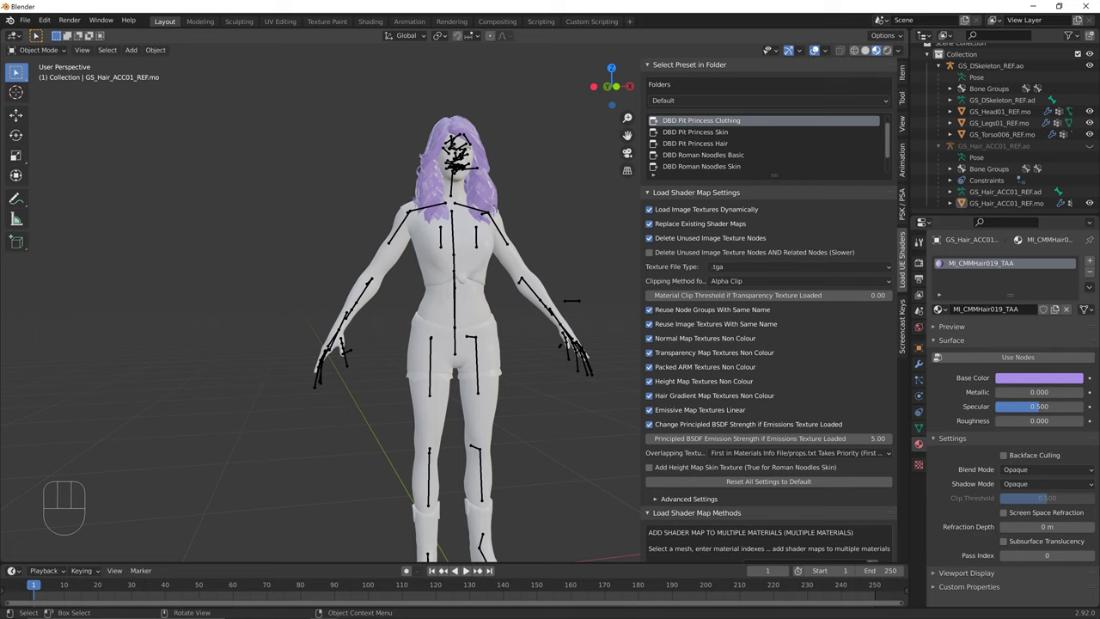
# Examine the methods for adding shader maps to multiple materials and to all materials on the selected meshes.
pyautogui.keyDown('shift'); pyautogui.scroll(-3, 768, 309); pyautogui.keyUp('shift')
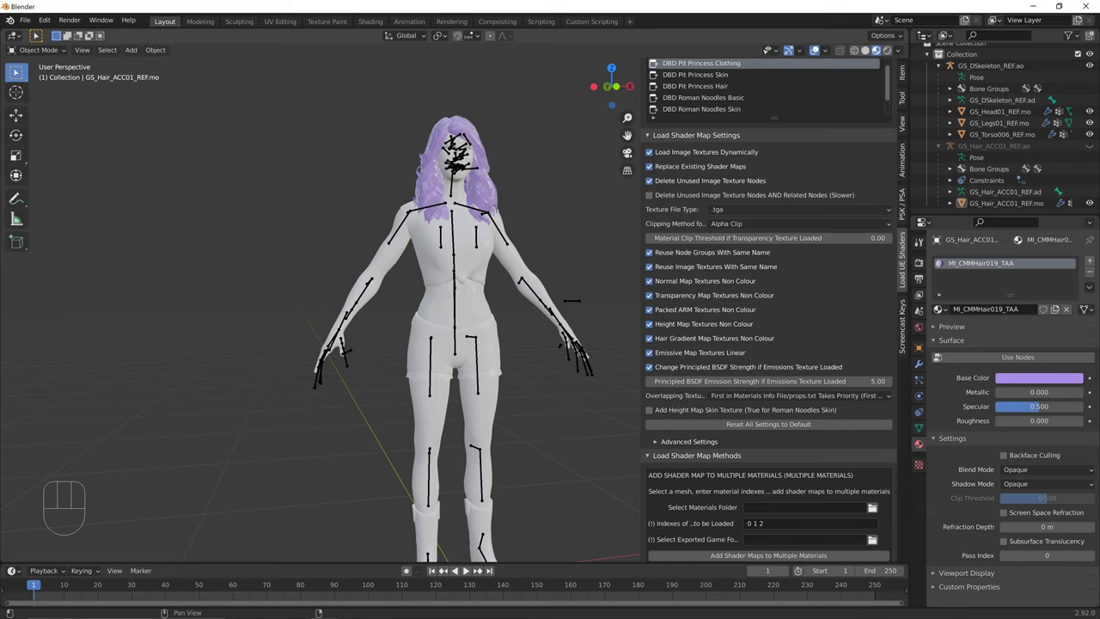
pyautogui.keyDown('shift'); pyautogui.scroll(-2, 768, 310); pyautogui.keyUp('shift')
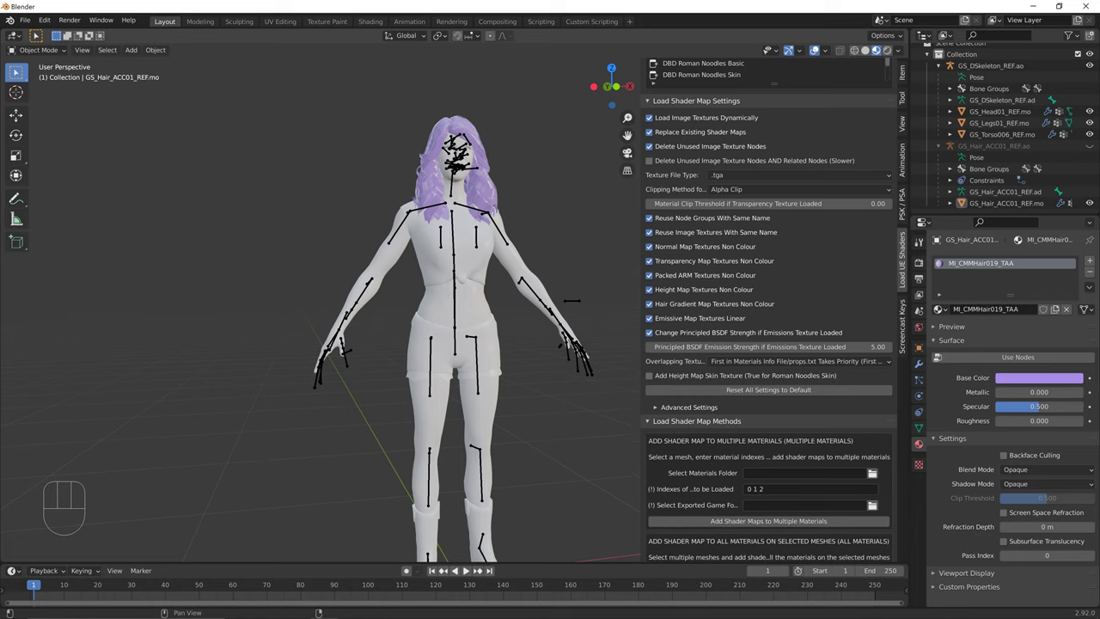
pyautogui.keyDown('shift'); pyautogui.scroll(-4, 768, 309); pyautogui.keyUp('shift')
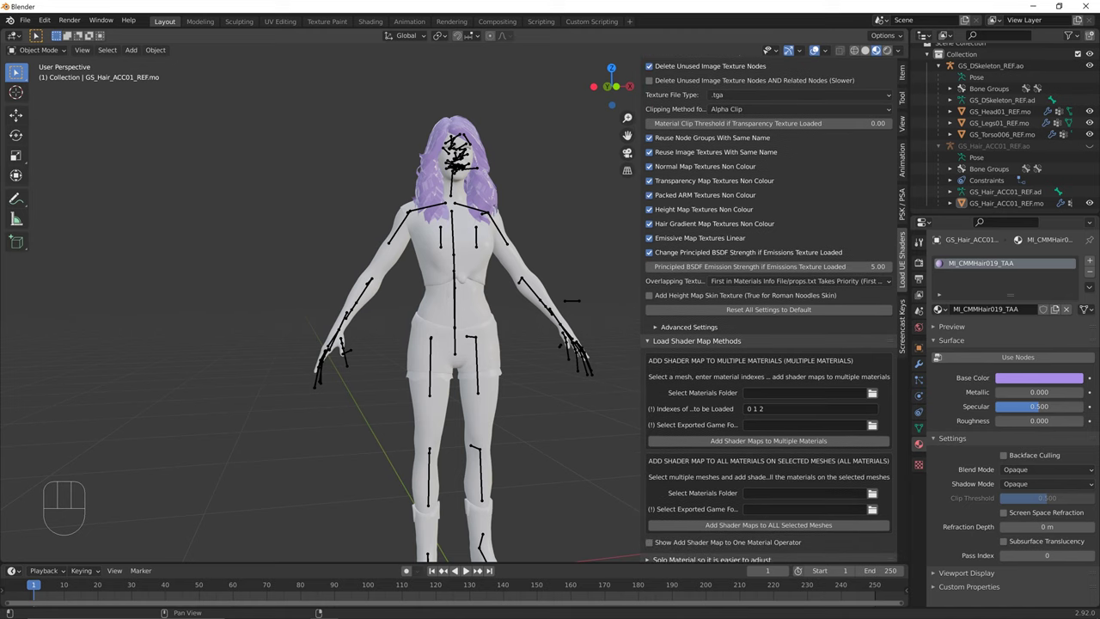
pyautogui.scroll(-1, 768, 309)
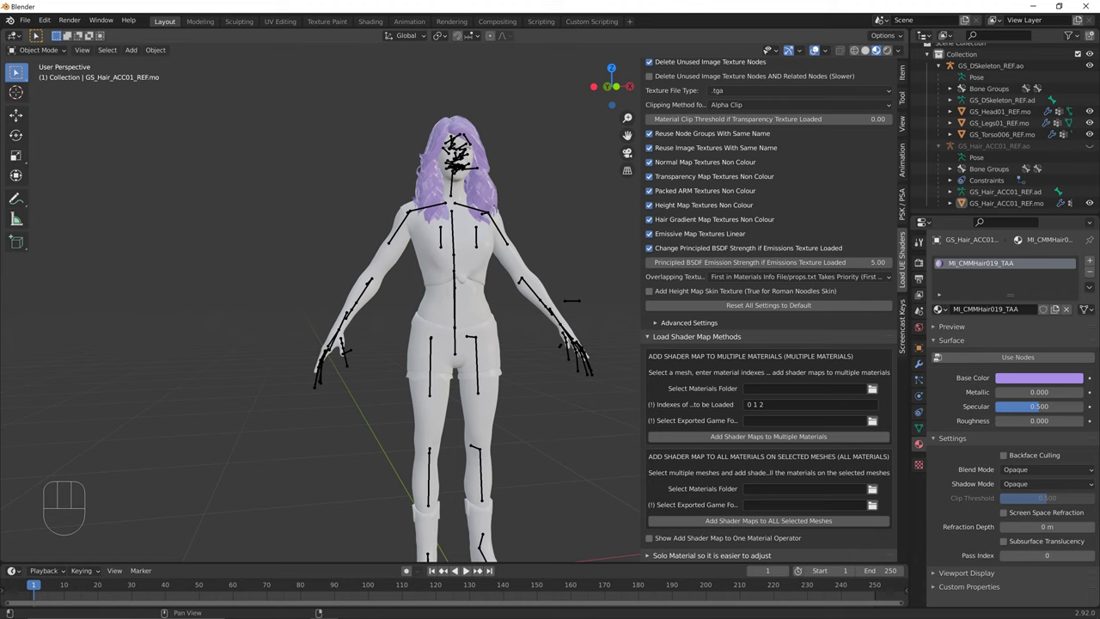
pyautogui.scroll(8, 768, 305)
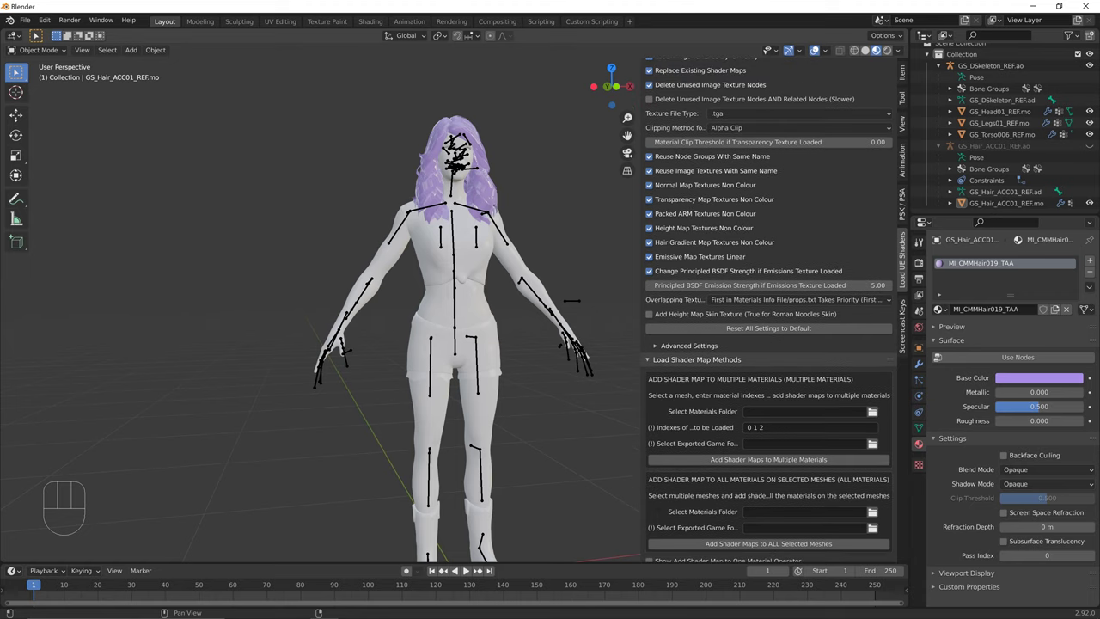
pyautogui.scroll(2, 768, 305)
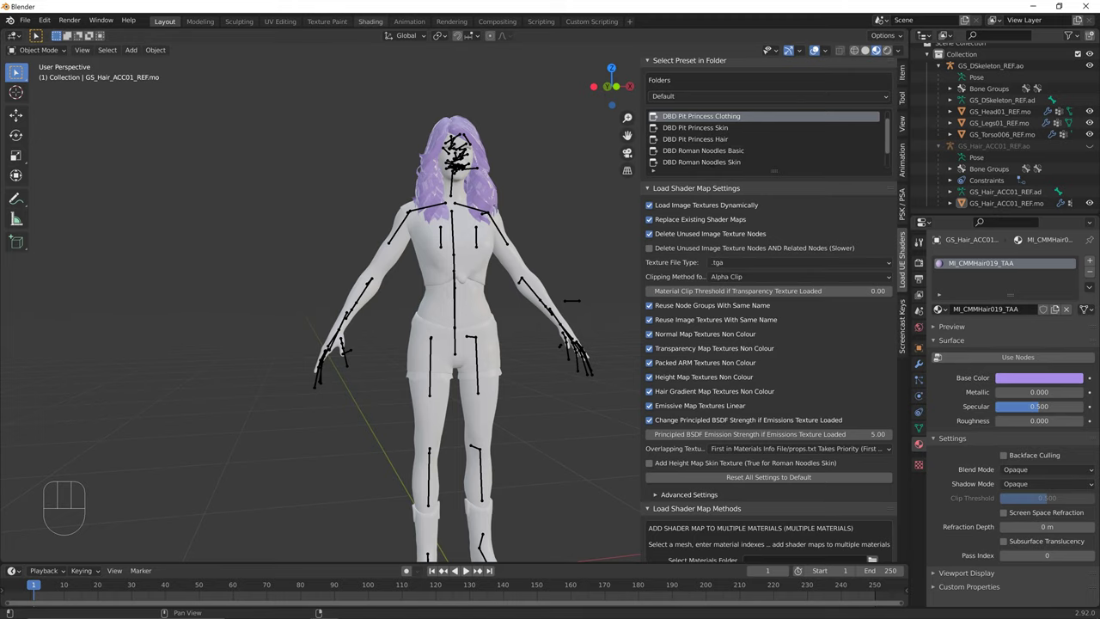
# Switch to the Shading workspace, enlarge the node editor, and enable nodes for the MI_CMMHair019_TAA hair material.
pyautogui.click(371, 22)
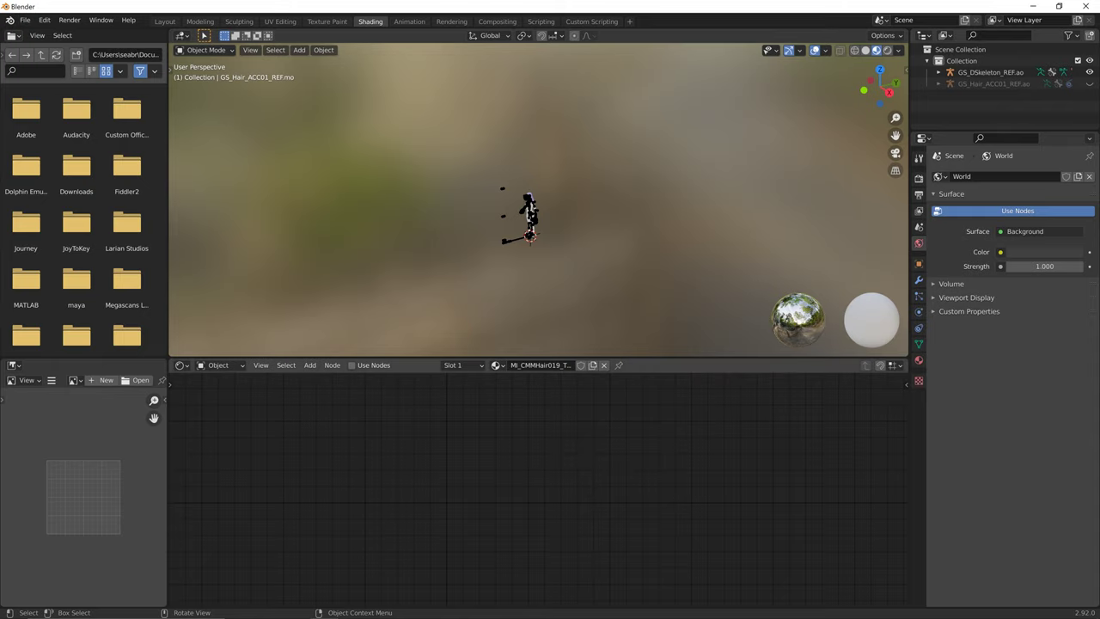
pyautogui.moveTo(636, 357); pyautogui.dragTo(635, 124)
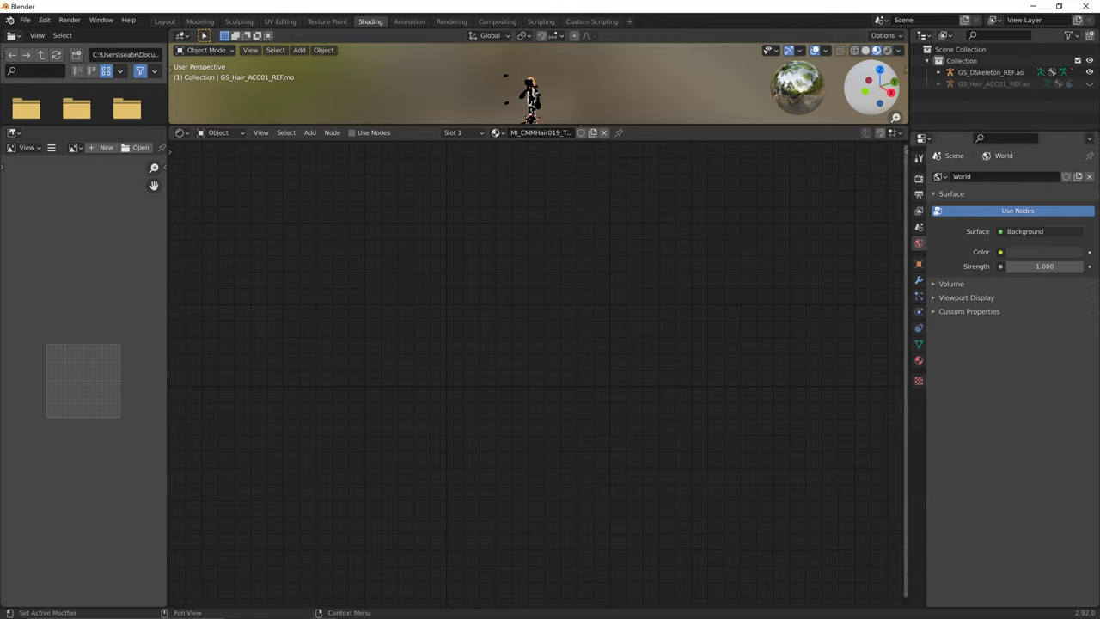
pyautogui.click(919, 360)
pyautogui.click(1017, 273)
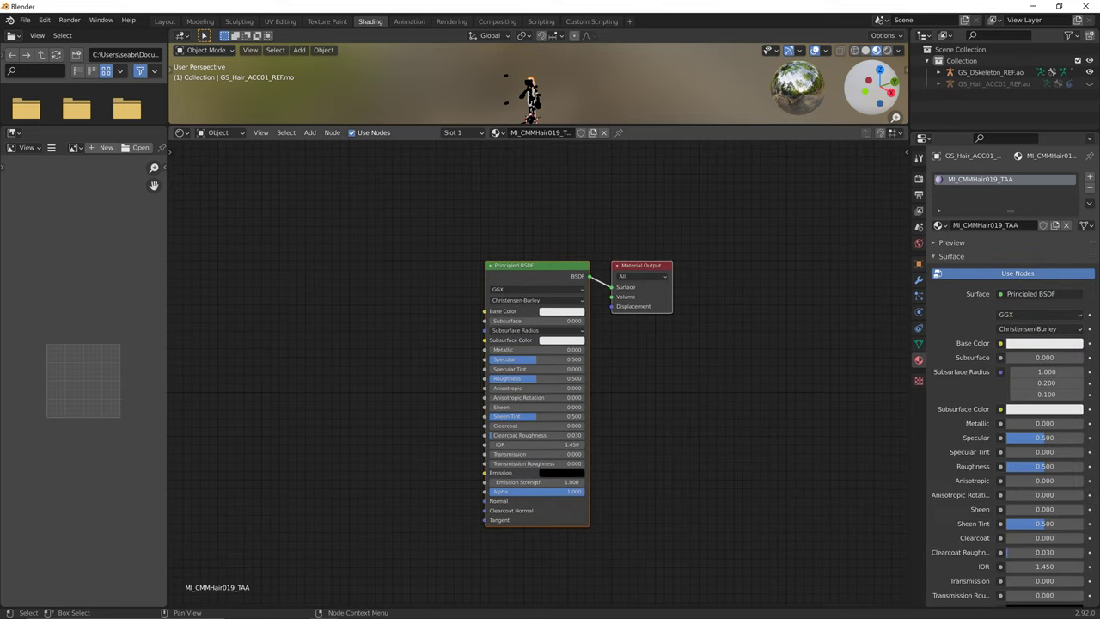
# Add an Image Texture node to the hair material and connect its Color output to the Principled BSDF's Base Color.
pyautogui.hotkey('shift', 'a')
pyautogui.press('Return')
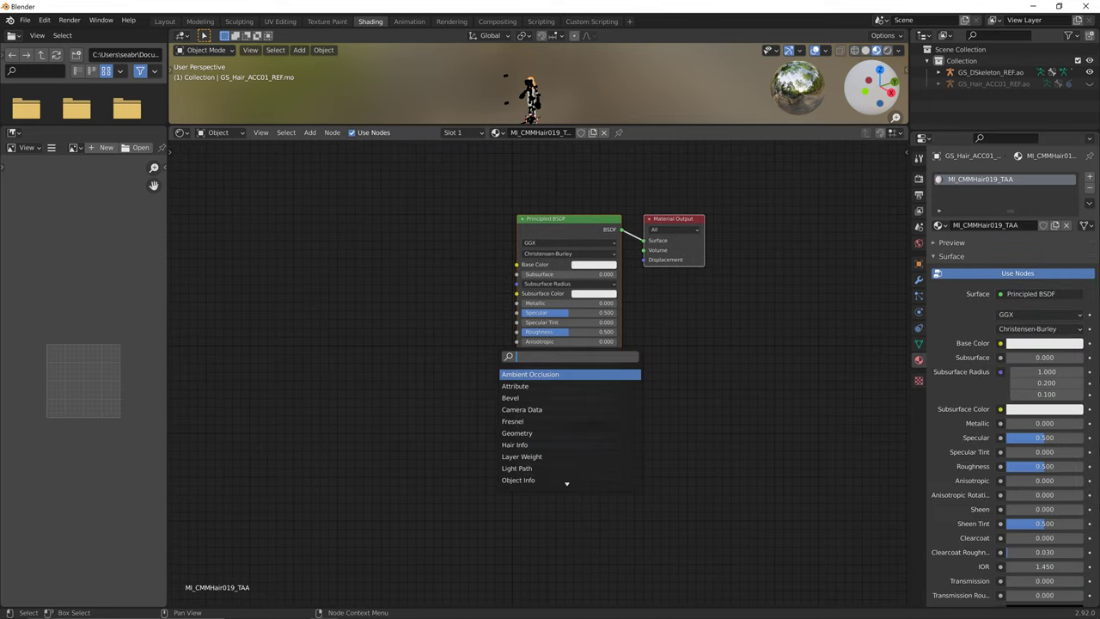
pyautogui.write('ima')
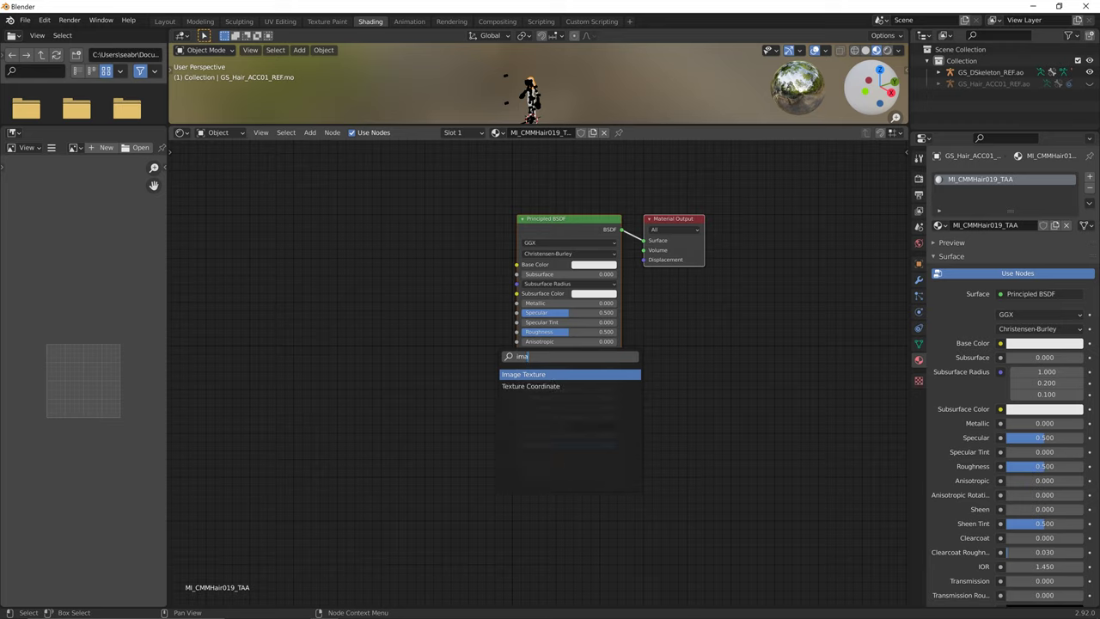
pyautogui.press('Return')
pyautogui.click(365, 218)
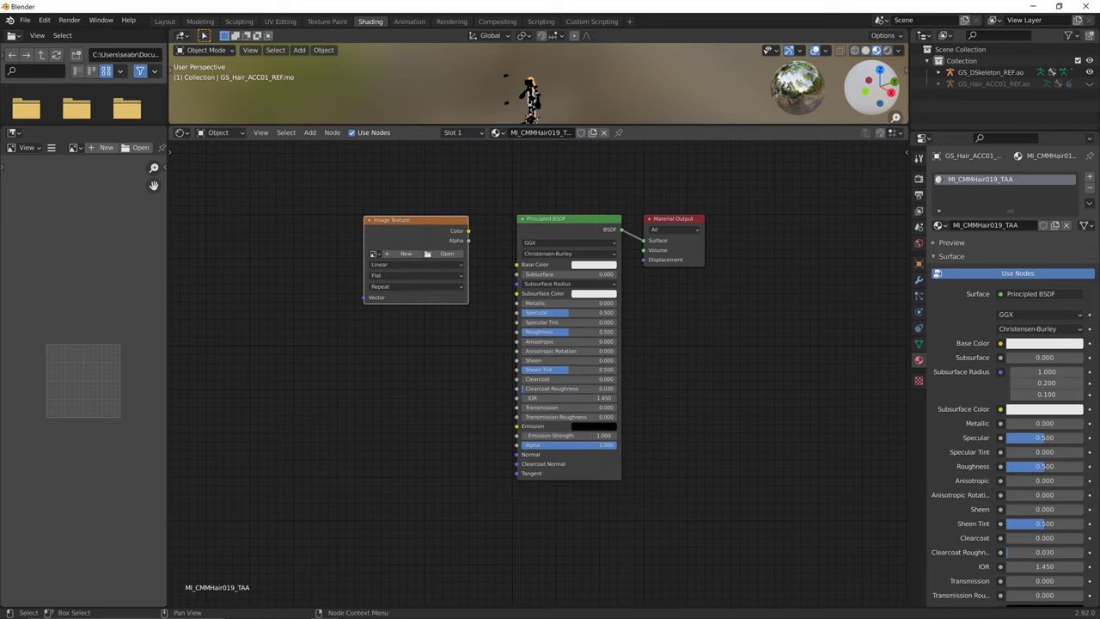
pyautogui.moveTo(468, 230); pyautogui.dragTo(516, 264)
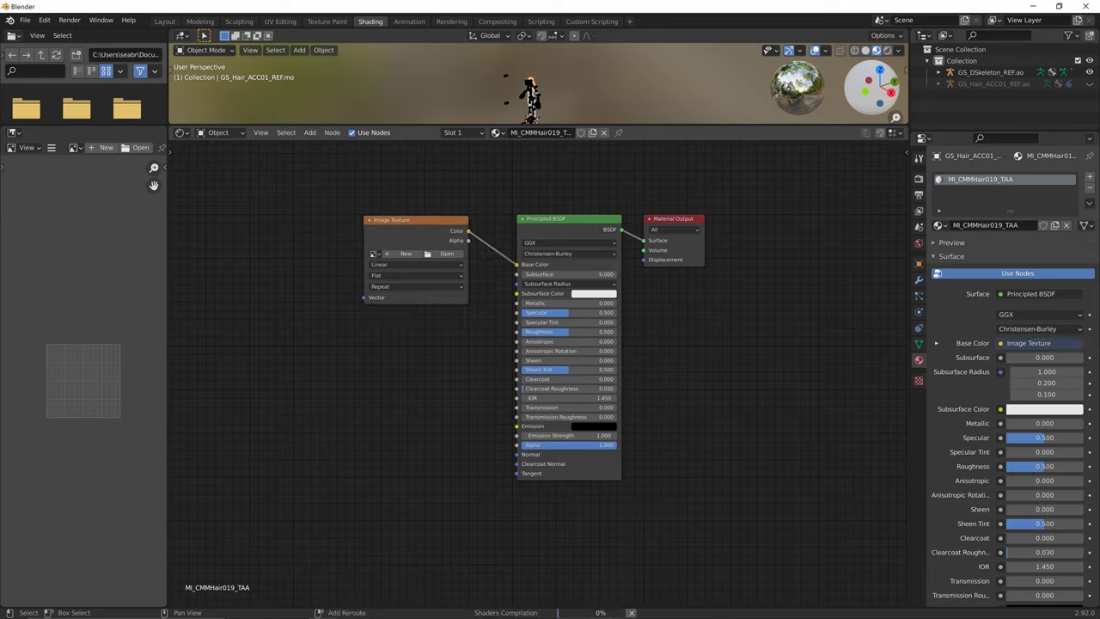
# Add a Fresnel node before the Image Texture node and connect its Fac output to the texture's Vector input.
pyautogui.hotkey('shift', 'a')
pyautogui.click(395, 352)
pyautogui.click(443, 421)
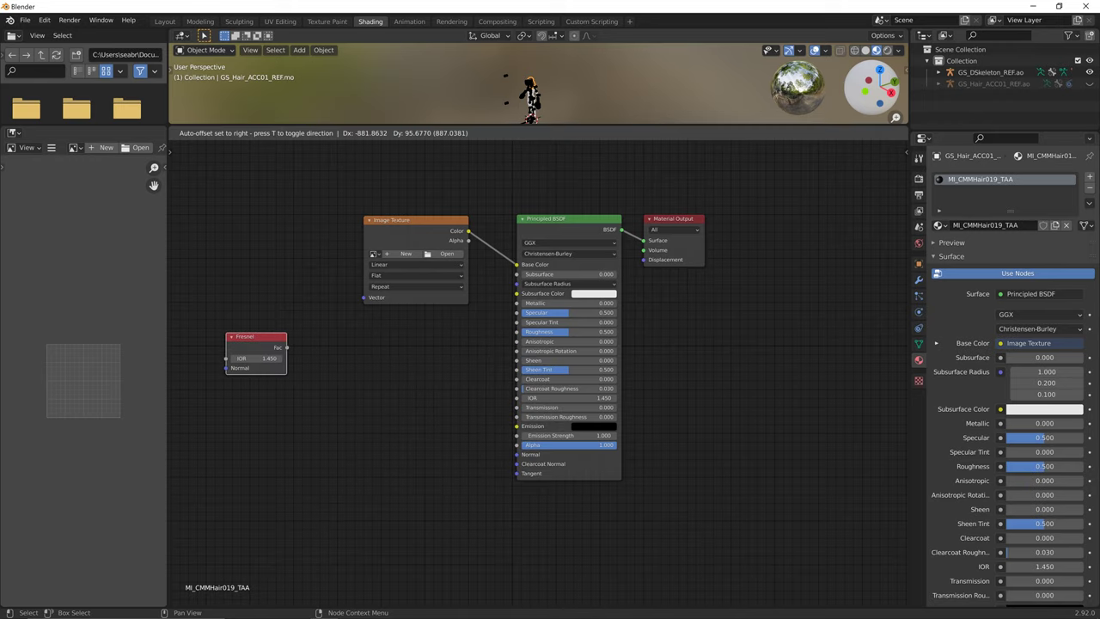
pyautogui.click(269, 392)
pyautogui.moveTo(270, 331); pyautogui.dragTo(339, 314)
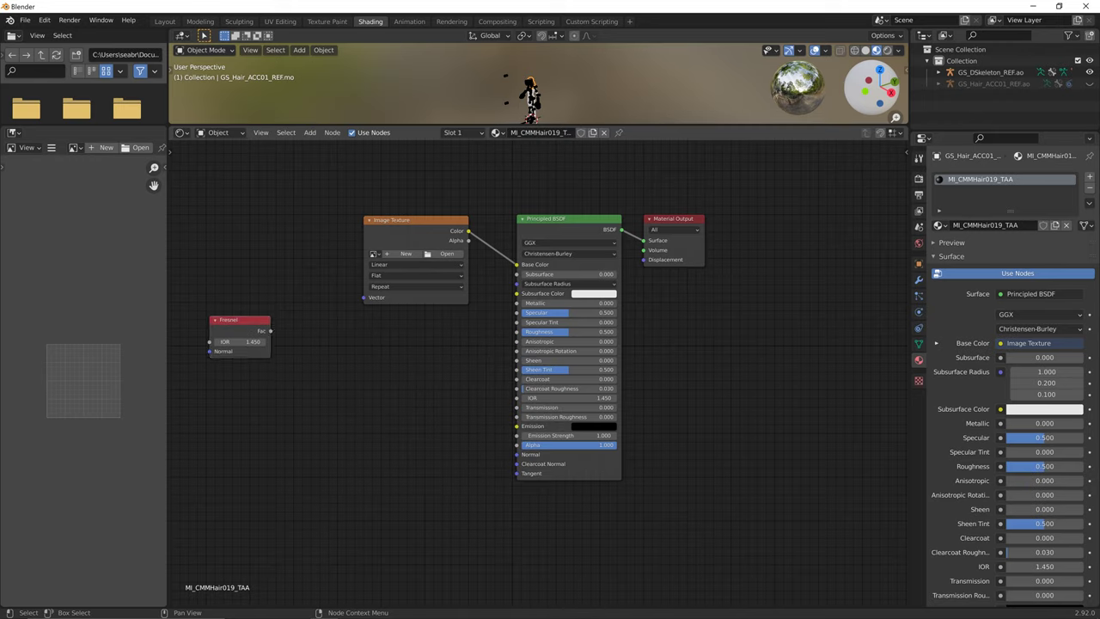
pyautogui.moveTo(271, 331); pyautogui.dragTo(363, 298)
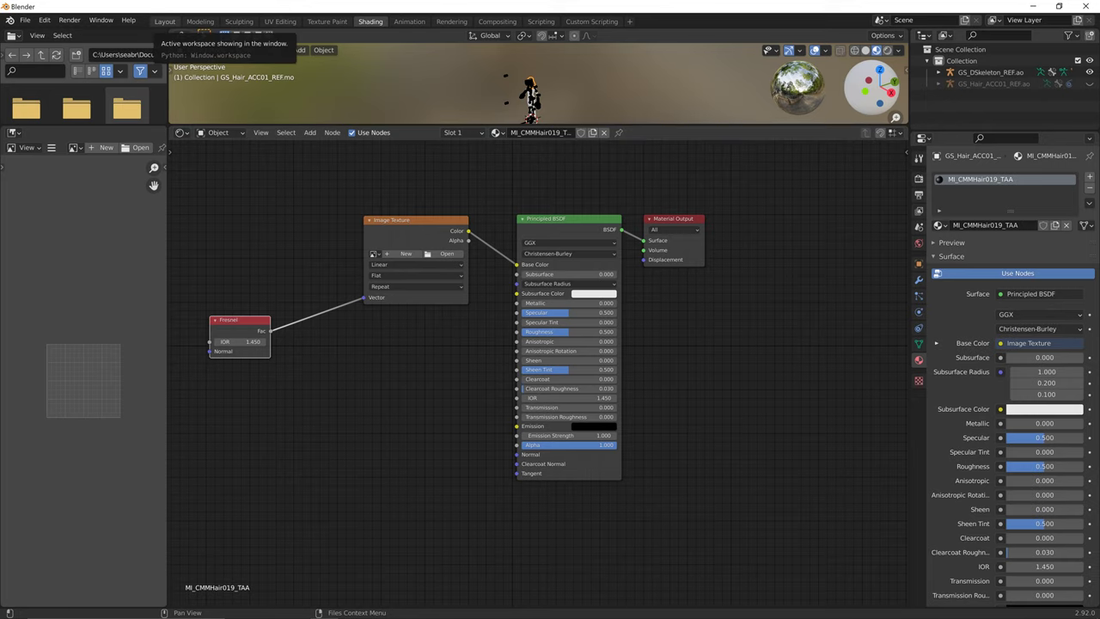
# Return to the Layout workspace, widen the add-on sidebar at Load Shader Map Methods, and select all objects in the scene.
pyautogui.click(164, 20)
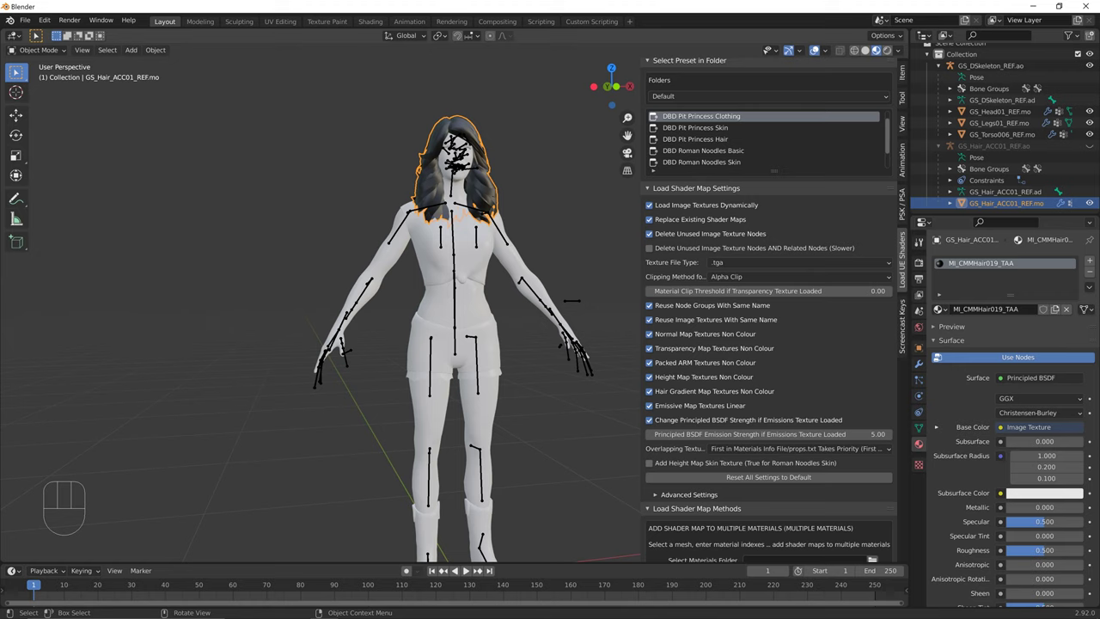
pyautogui.click(571, 232)
pyautogui.scroll(-2, 756, 326)
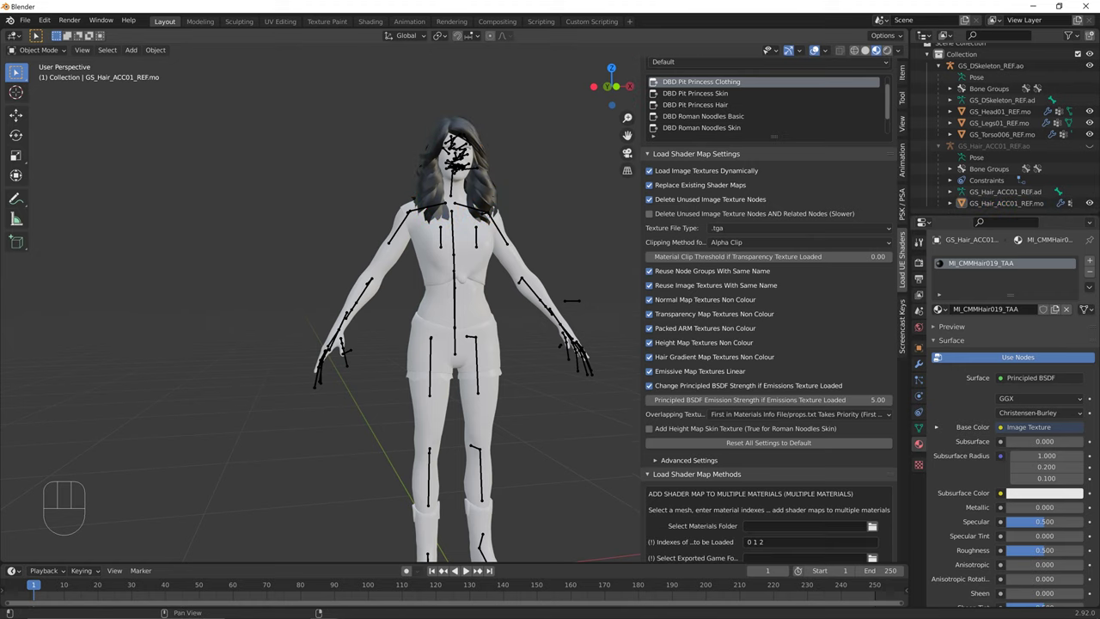
pyautogui.scroll(2, 769, 309)
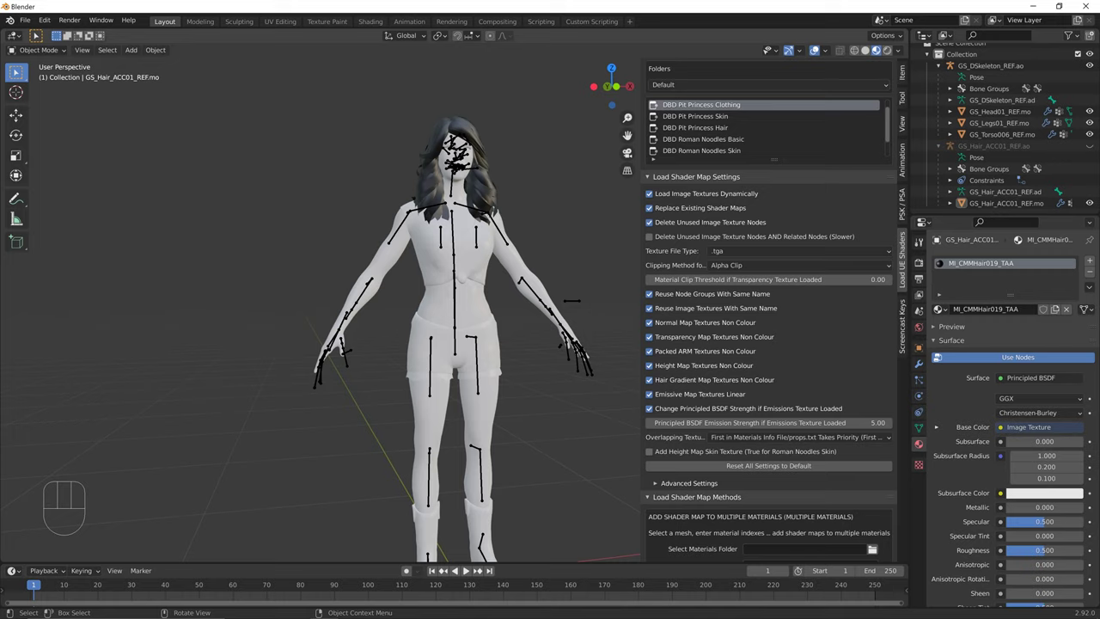
pyautogui.press('a')
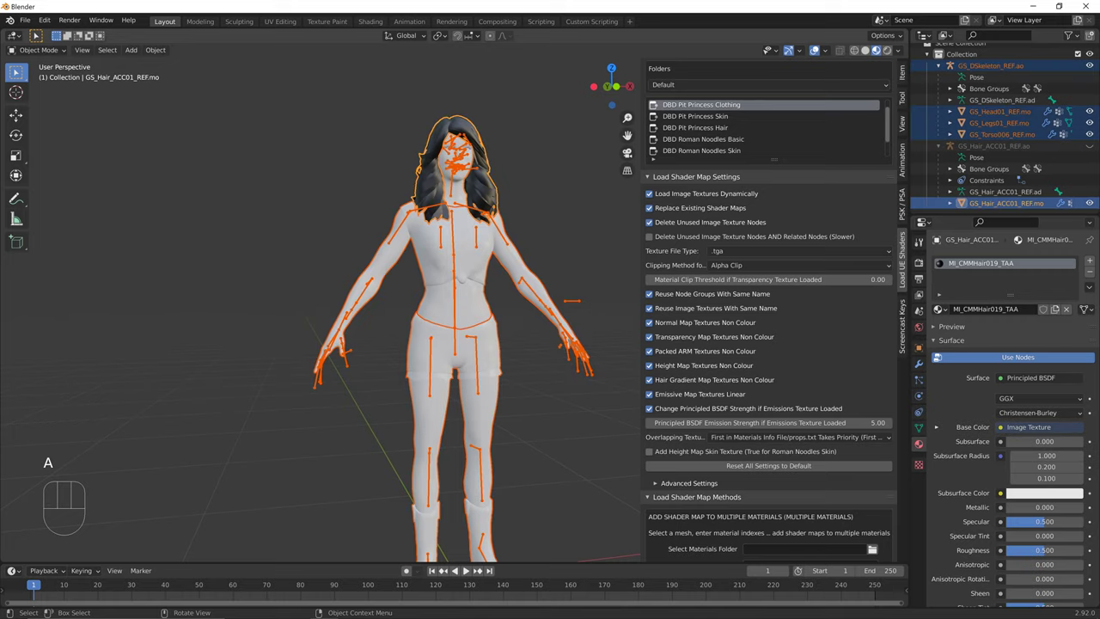
pyautogui.press('a')
pyautogui.scroll(-5, 769, 279)
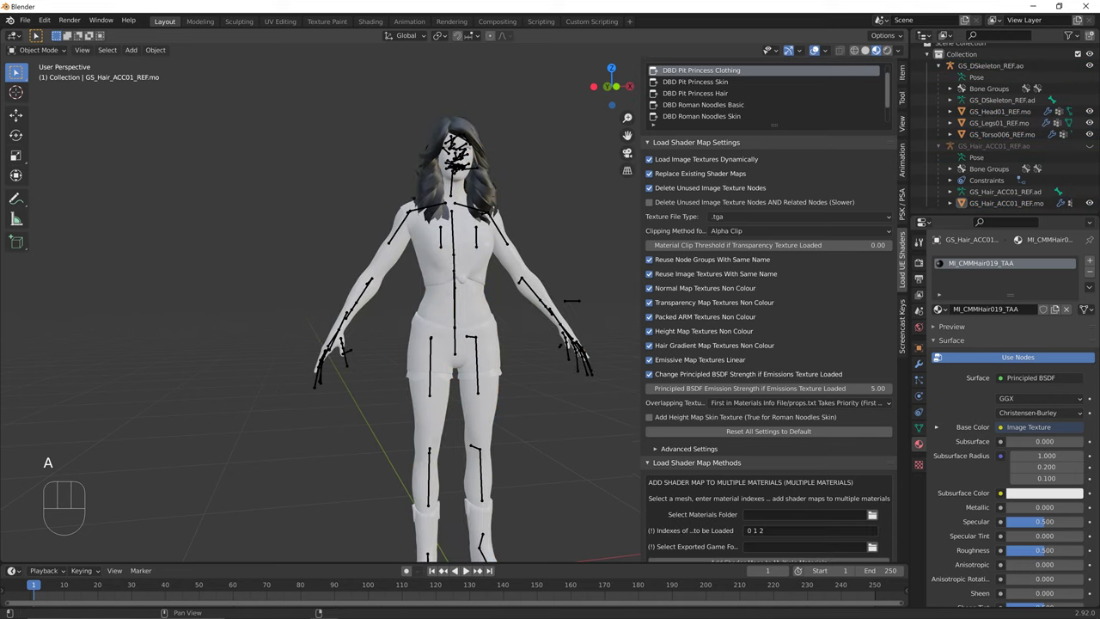
pyautogui.scroll(-2, 769, 309)
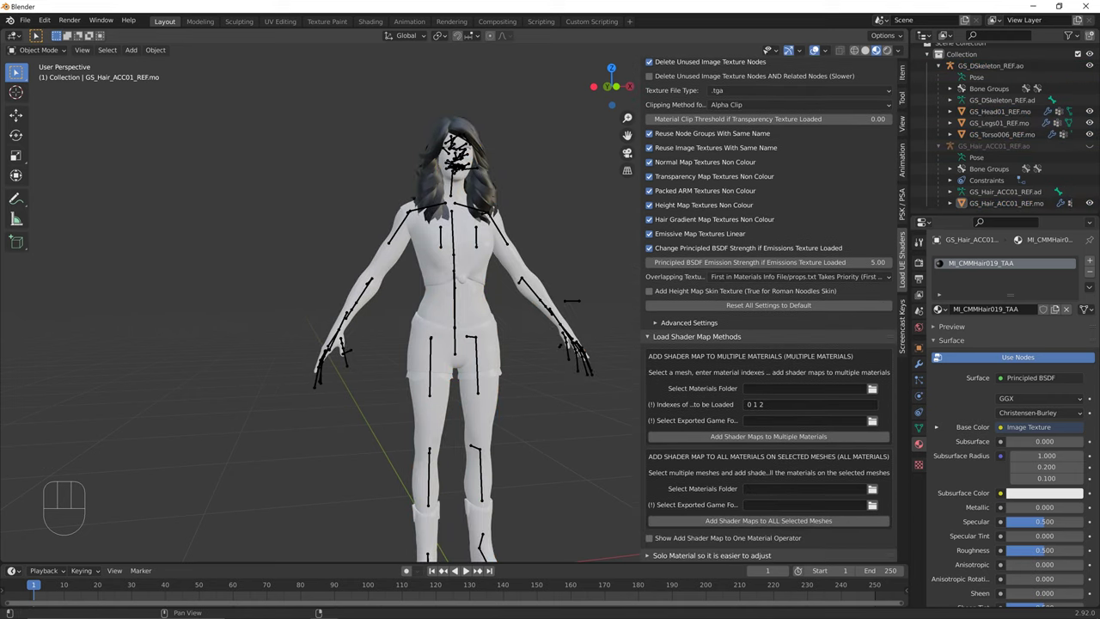
pyautogui.moveTo(643, 343); pyautogui.dragTo(560, 343)
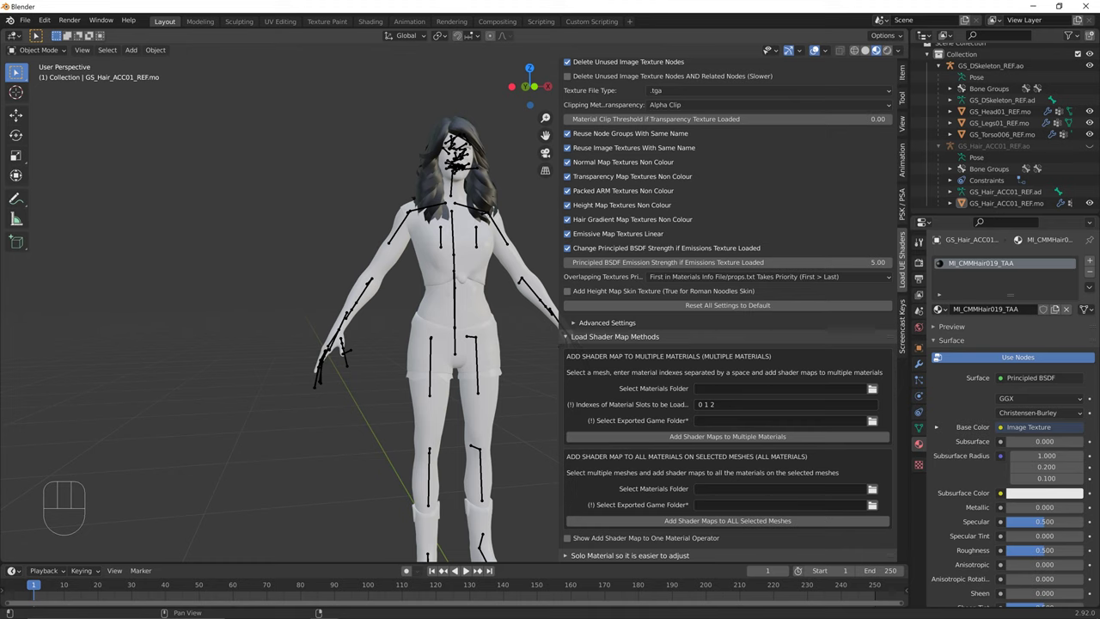
pyautogui.press('a')
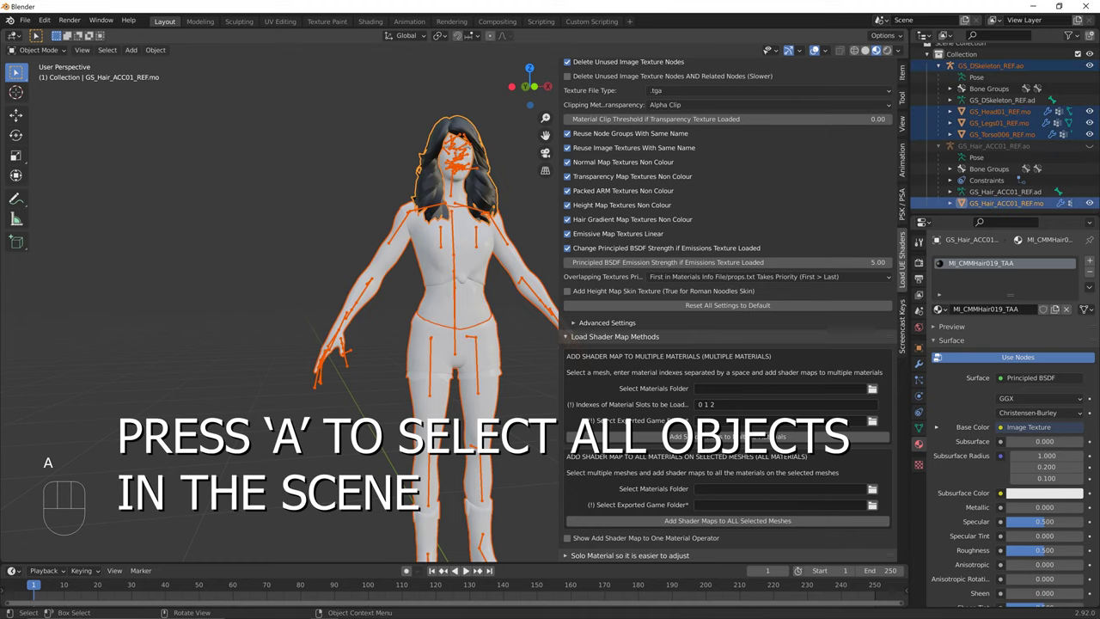
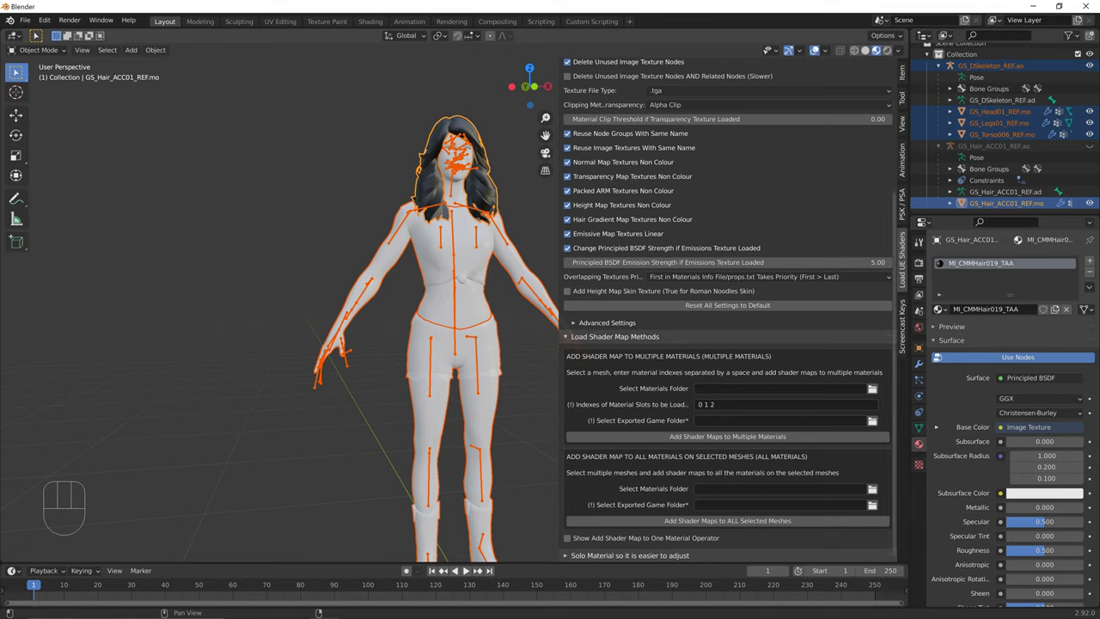
# Select the torso mesh alone and look through its material slots, ending on the first one.
pyautogui.click(469, 270)
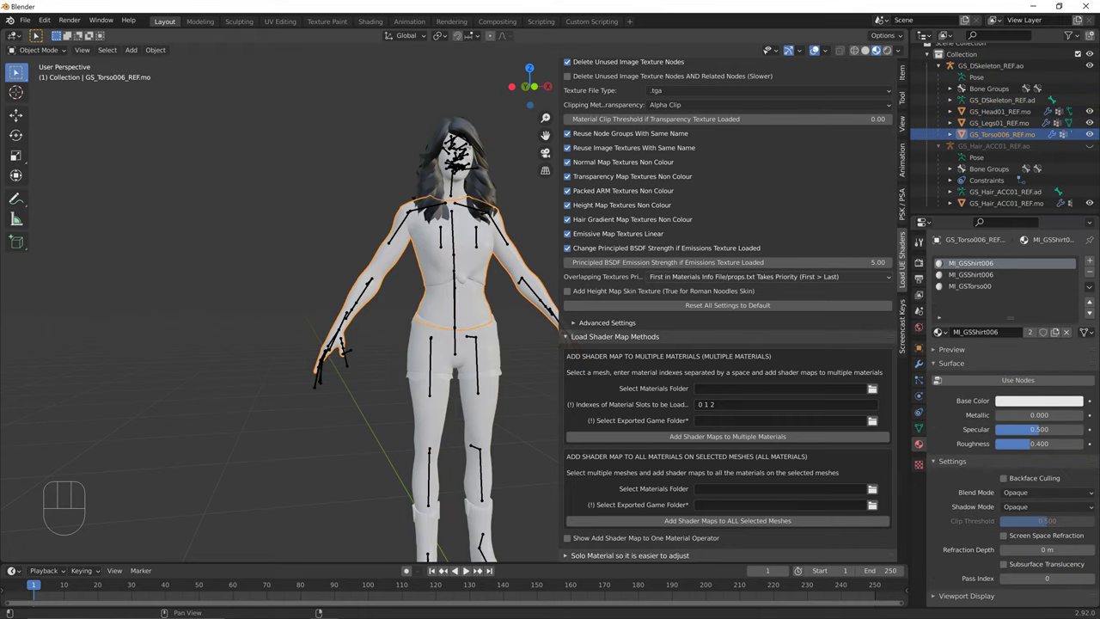
pyautogui.click(971, 275)
pyautogui.click(971, 286)
pyautogui.click(970, 275)
pyautogui.click(971, 263)
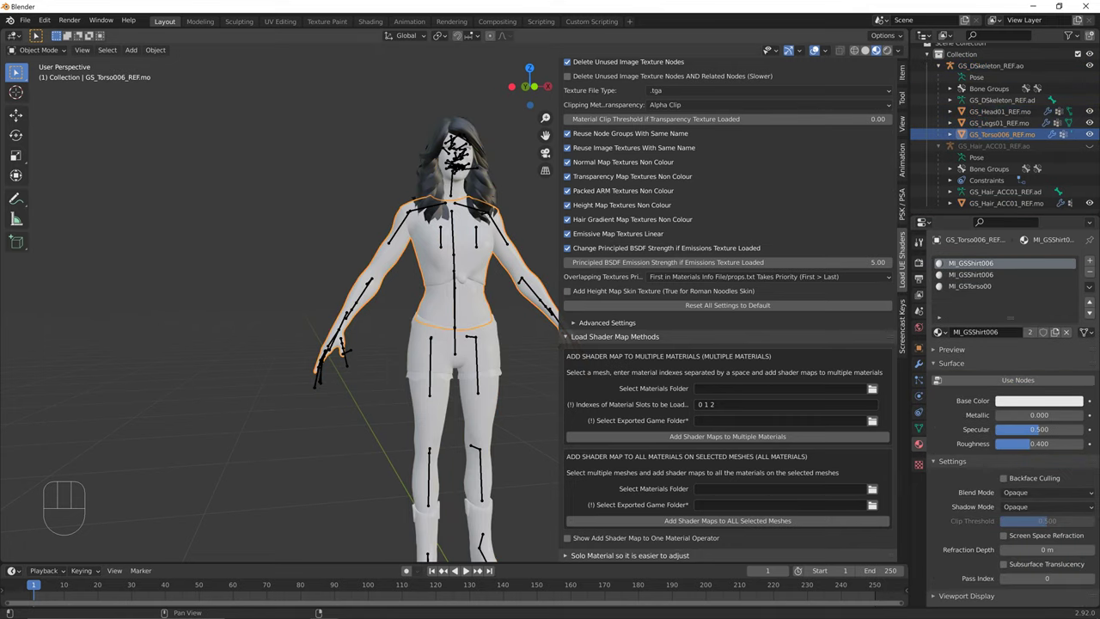
# Check the torso's shirt material in the Shading workspace, return to the Layout workspace and select all objects.
pyautogui.click(370, 21)
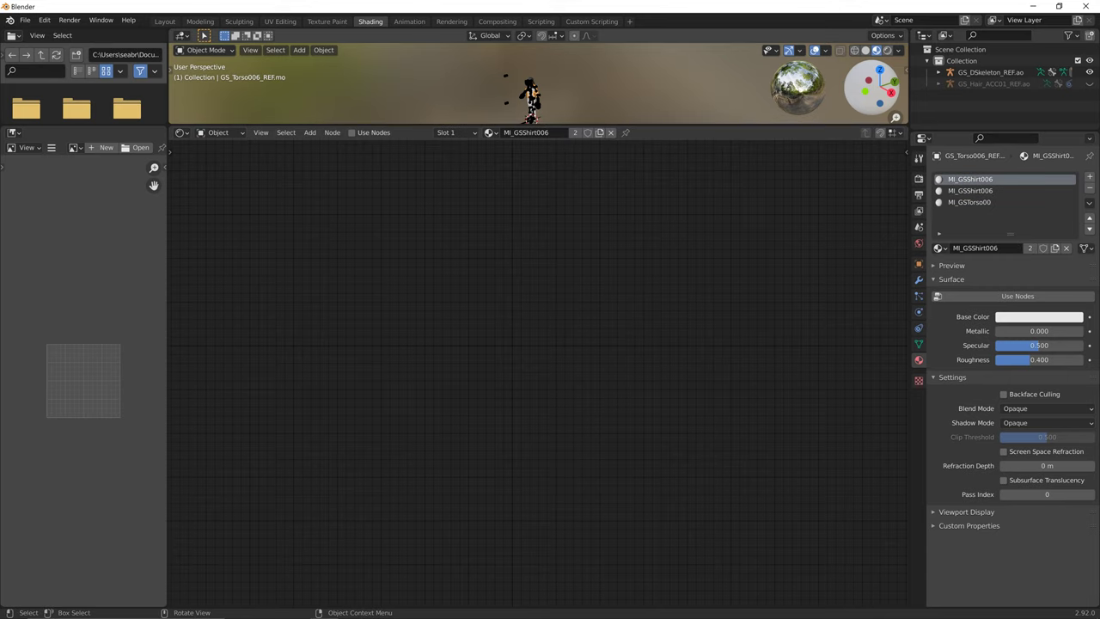
pyautogui.click(164, 21)
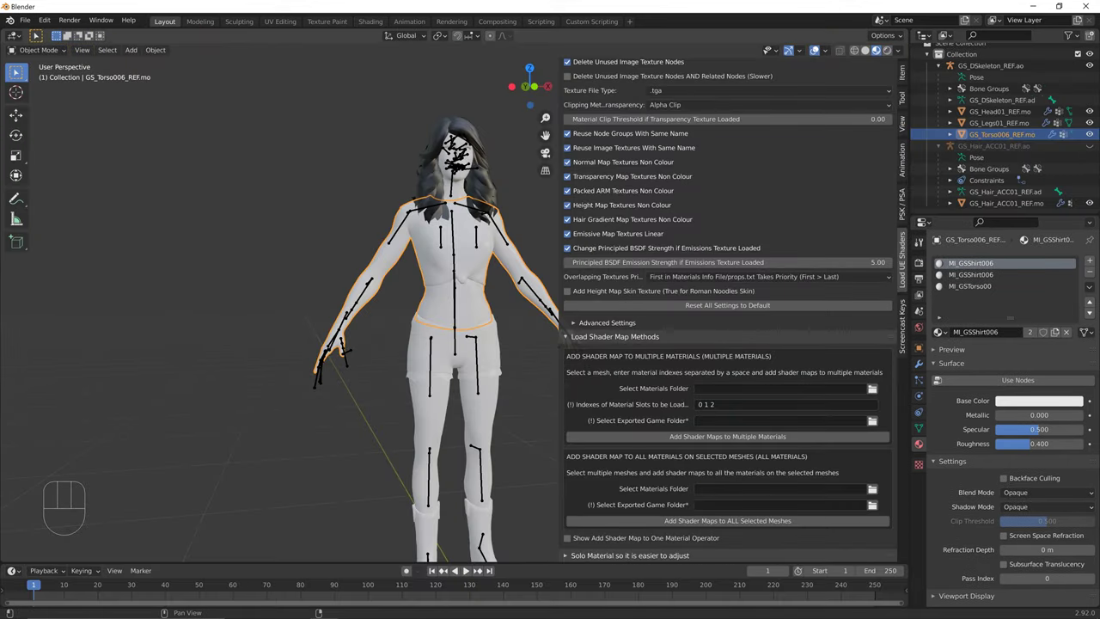
pyautogui.press('a')
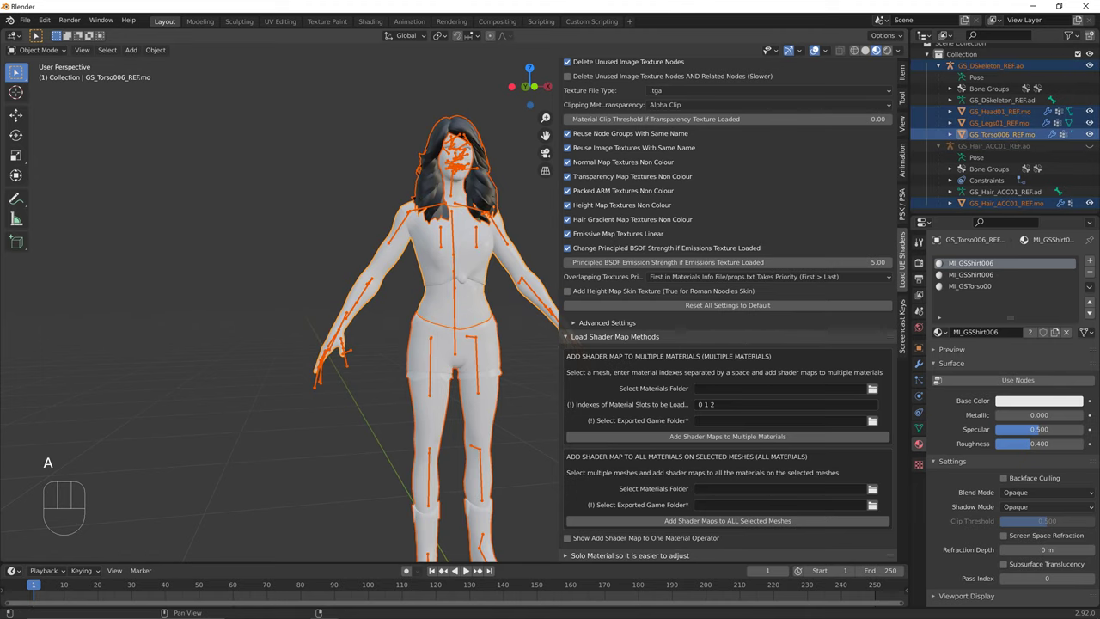
pyautogui.click(872, 488)
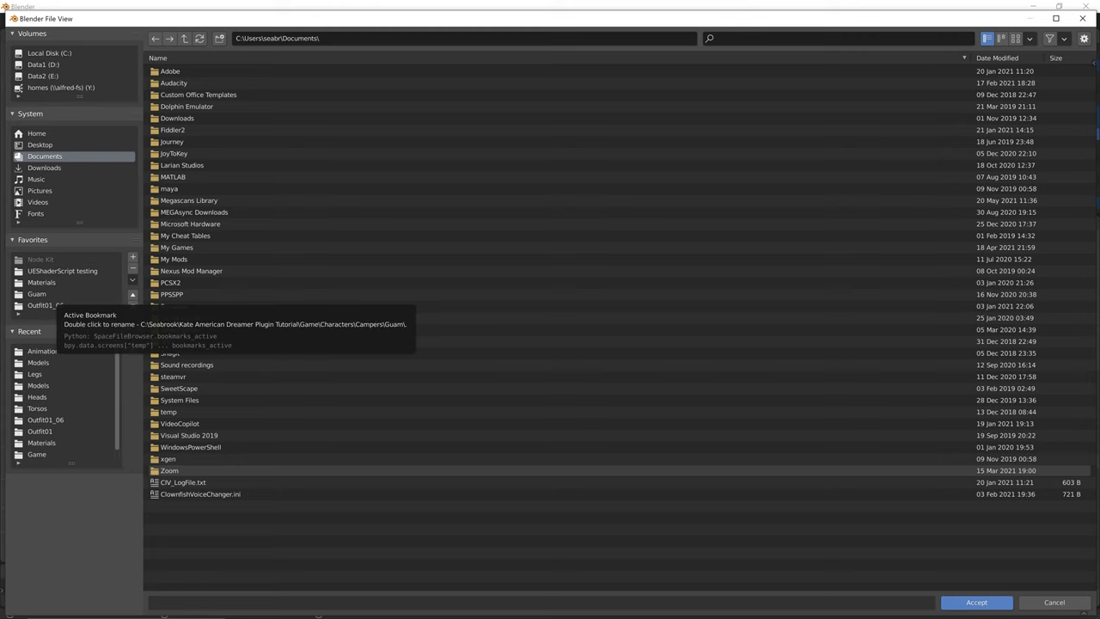
pyautogui.click(39, 294)
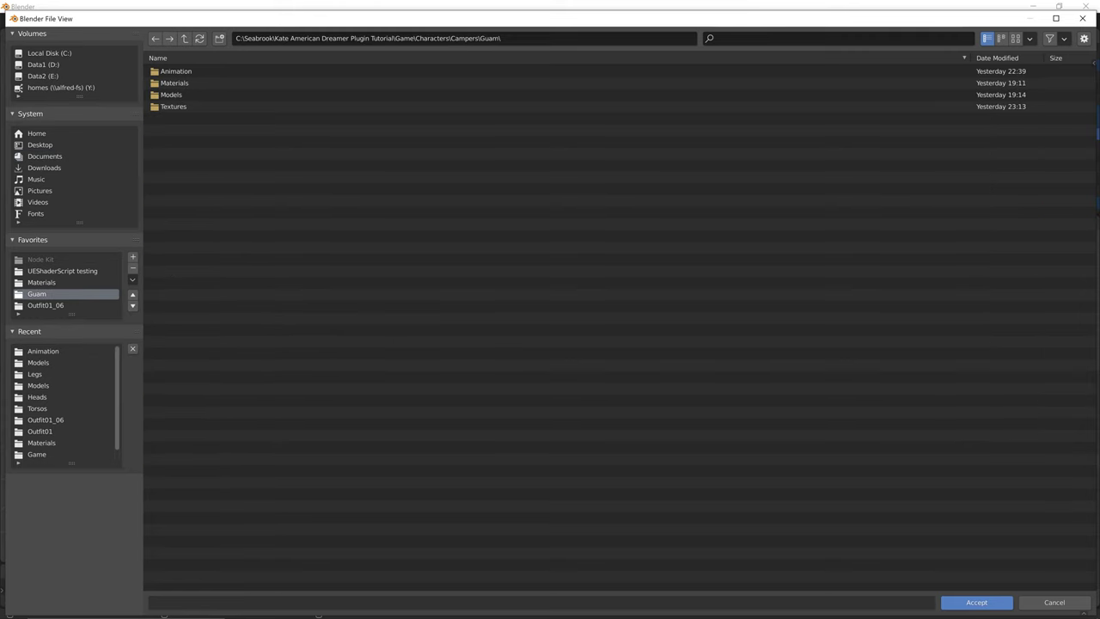
pyautogui.click(1082, 18)
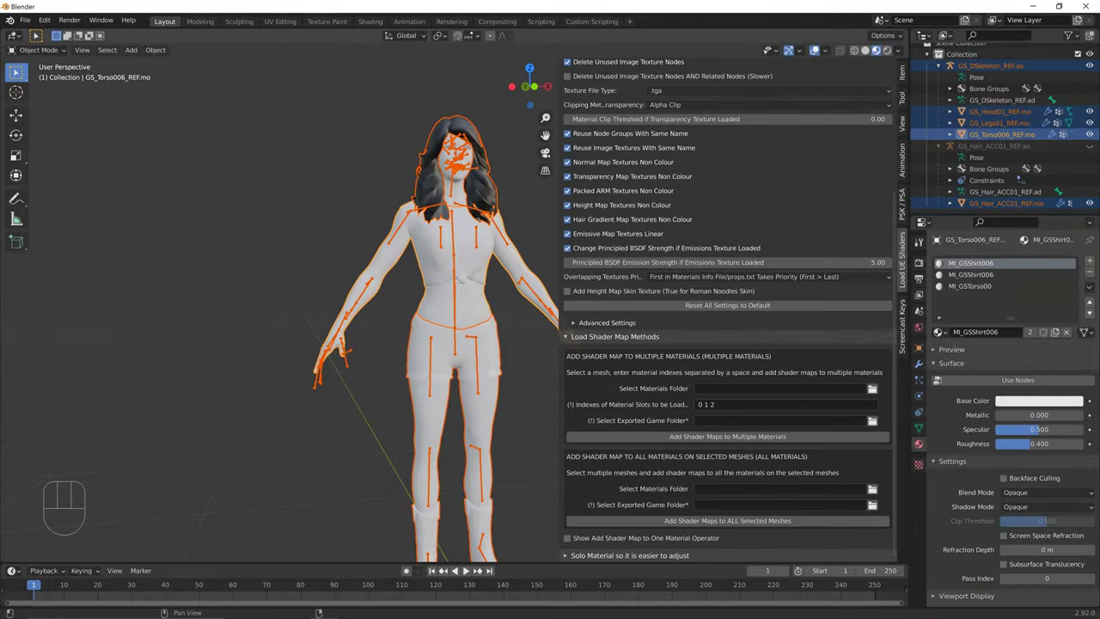
# Set the all-meshes method's materials folder to Game\Characters\Campers\Guam\Materials and try to add shader maps to all selected meshes.
pyautogui.click(872, 488)
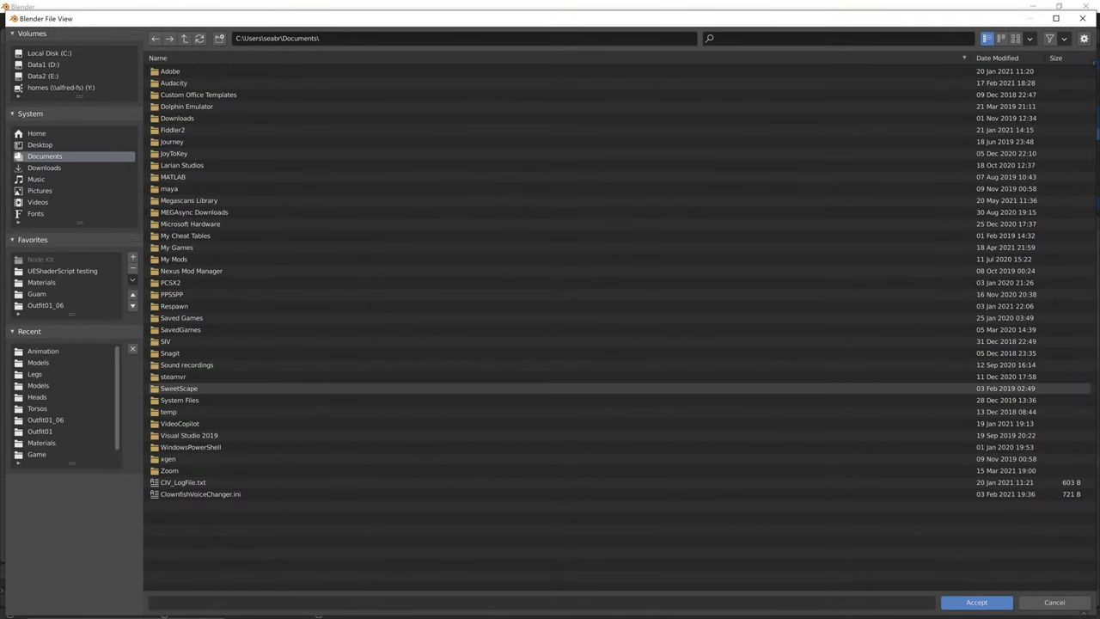
pyautogui.click(37, 294)
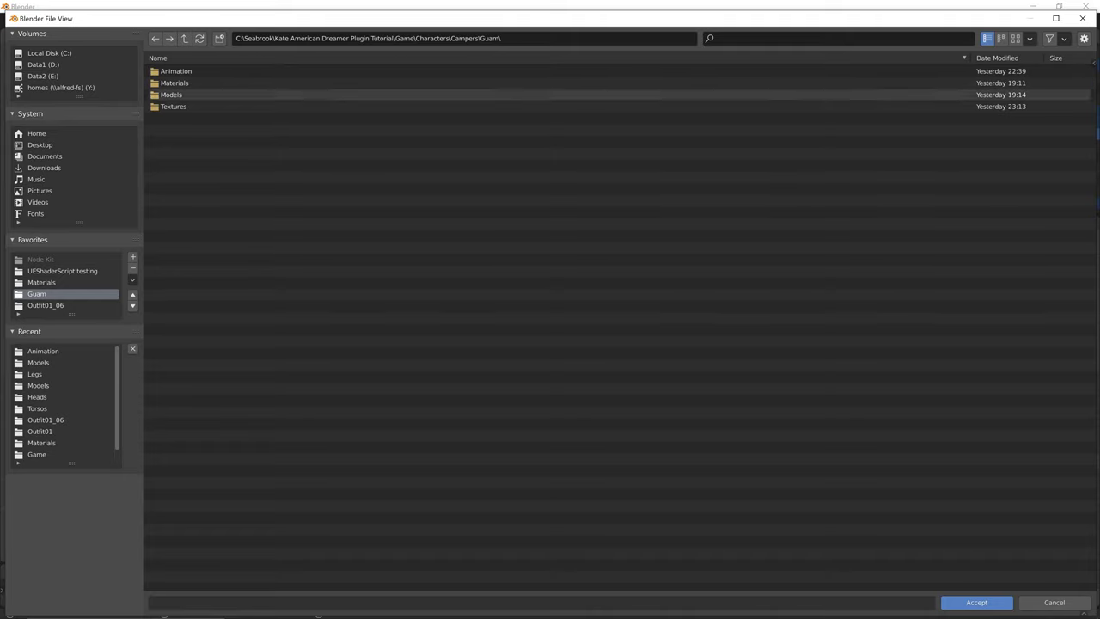
pyautogui.doubleClick(174, 83)
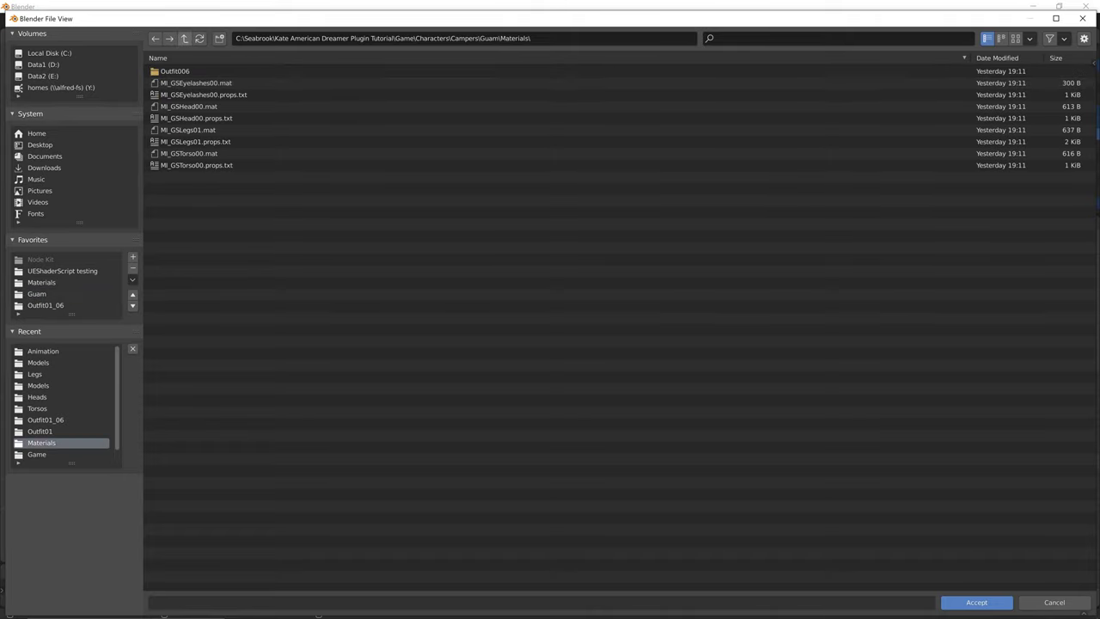
pyautogui.press('BackSpace')
pyautogui.doubleClick(175, 83)
pyautogui.press('BackSpace')
pyautogui.doubleClick(516, 82)
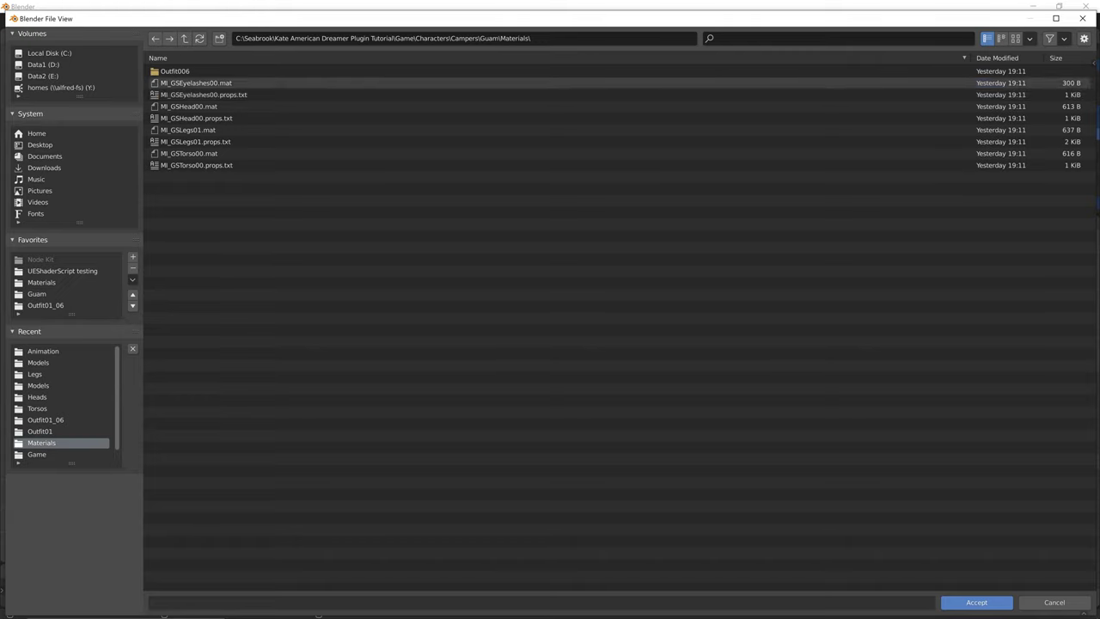
pyautogui.click(976, 601)
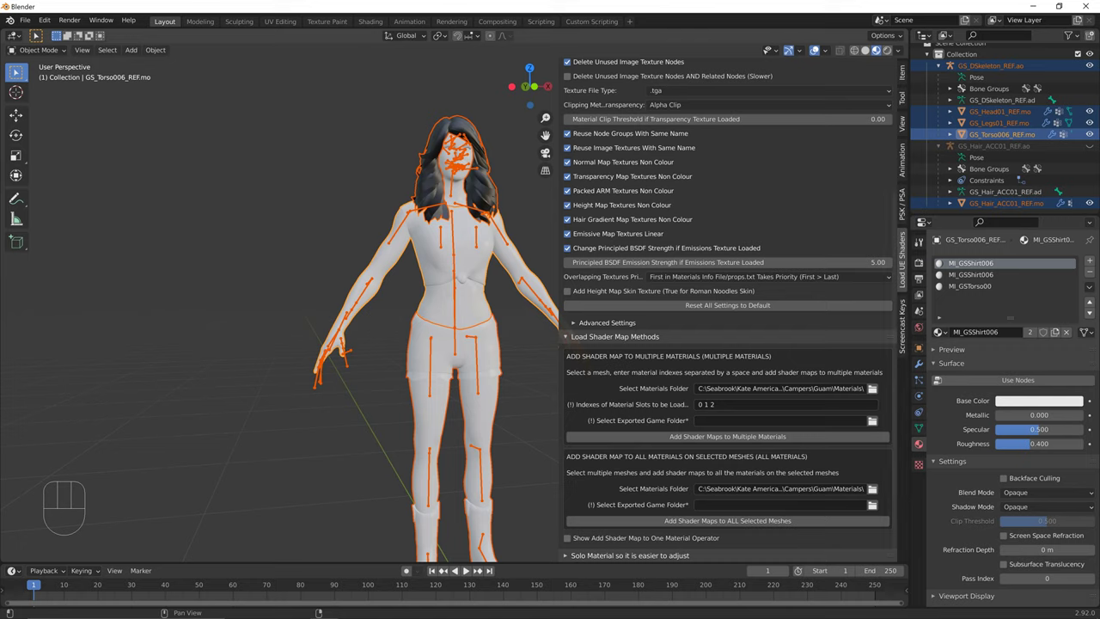
pyautogui.click(726, 520)
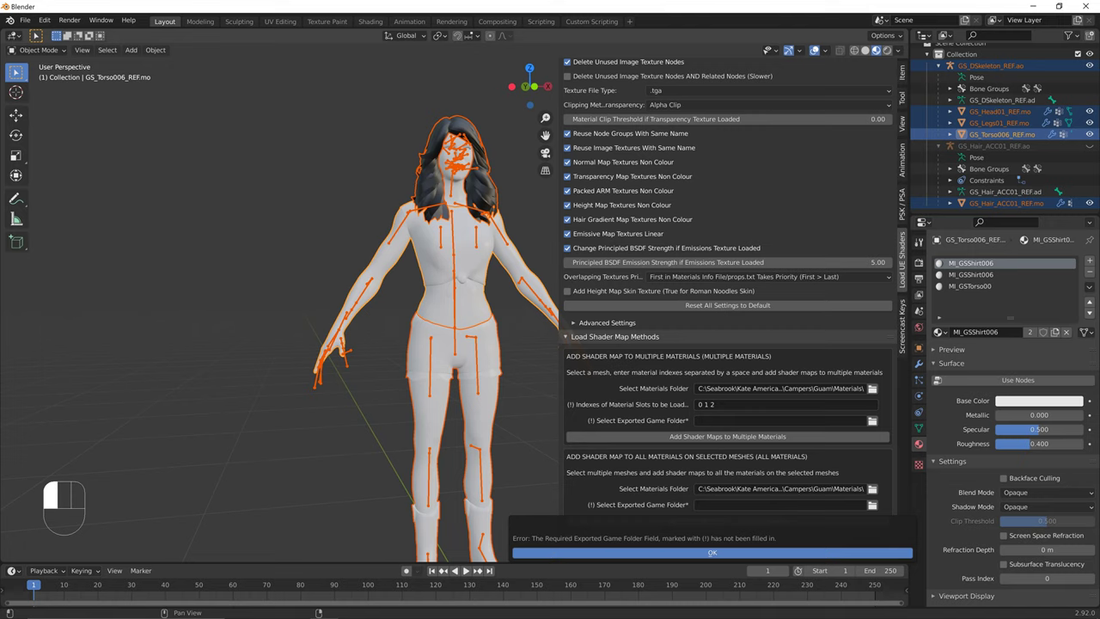
pyautogui.click(712, 552)
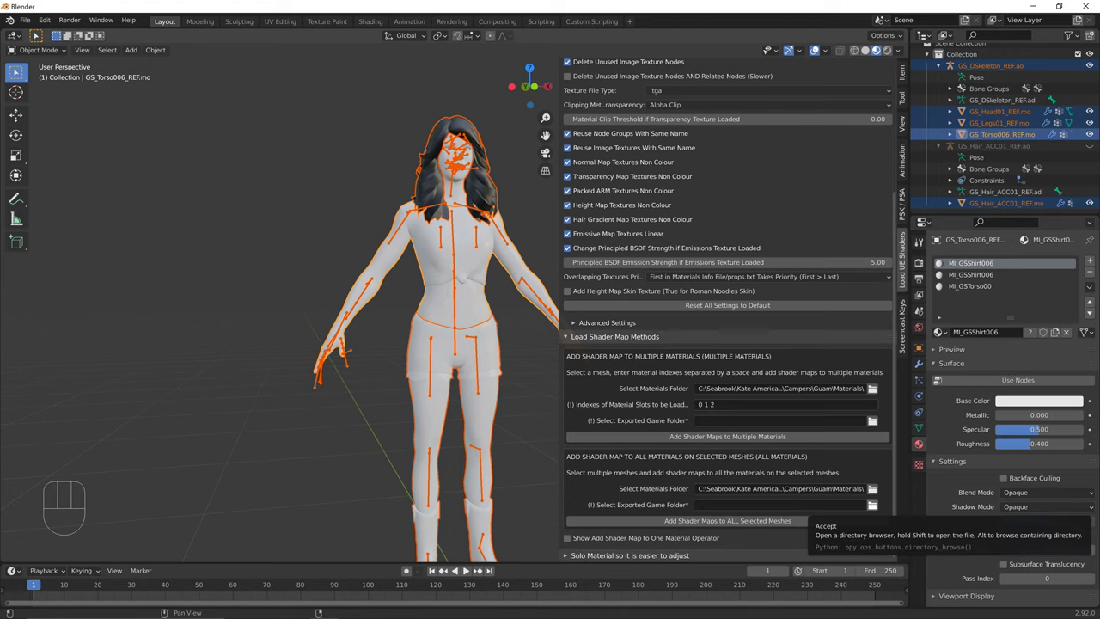
# Set the all-meshes method's exported game folder to Kate American Dreamer Plugin Tutorial\Game and add shader maps to all selected meshes.
pyautogui.click(872, 504)
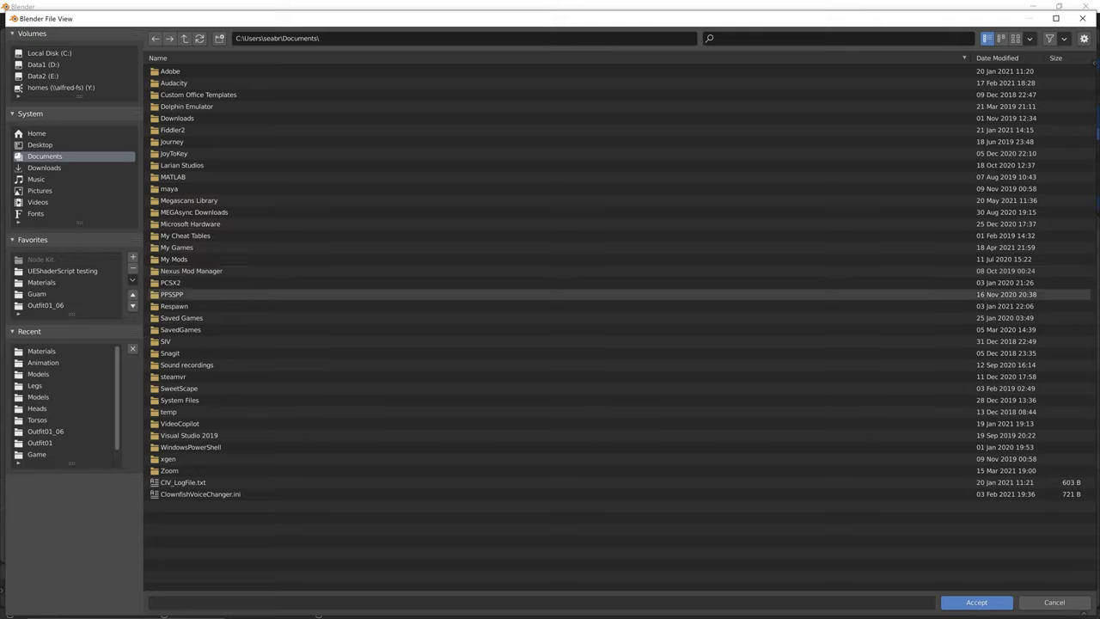
pyautogui.click(37, 294)
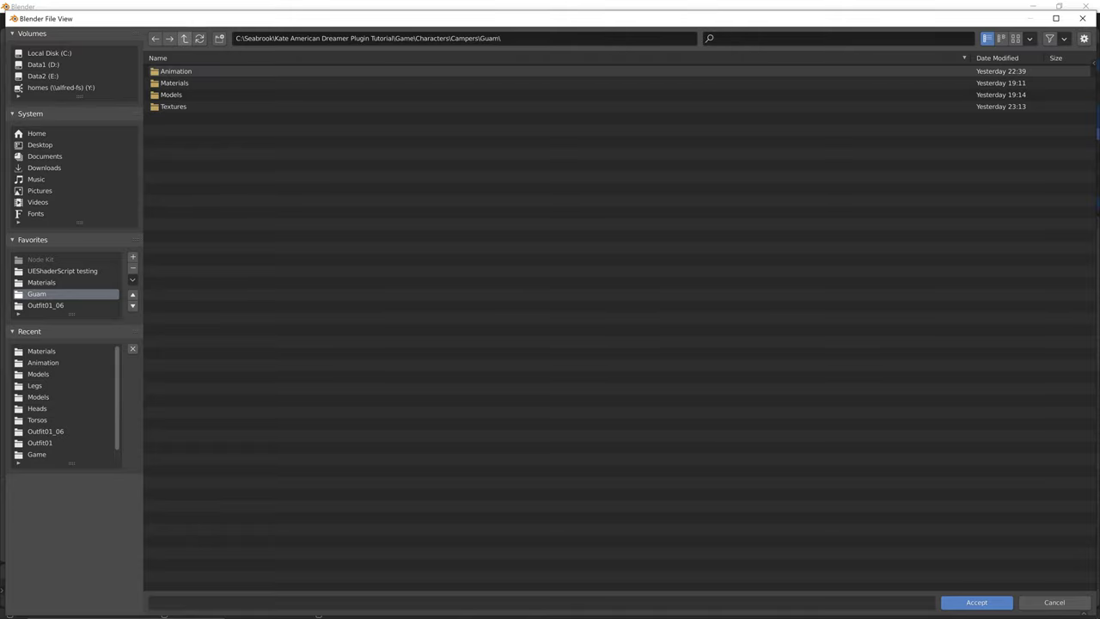
pyautogui.click(183, 38)
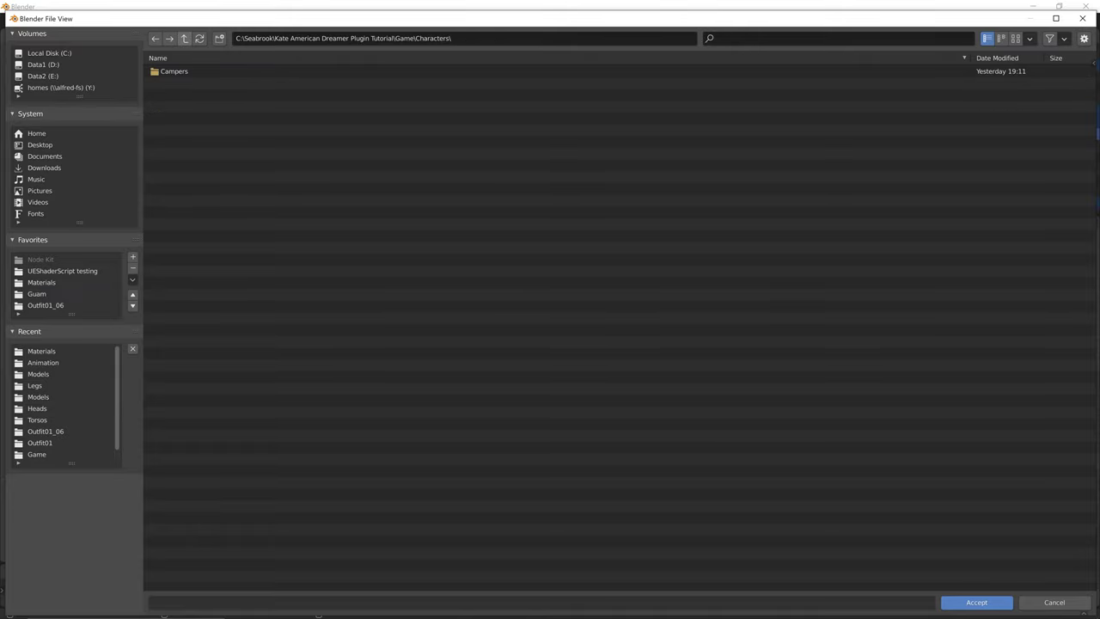
pyautogui.click(37, 453)
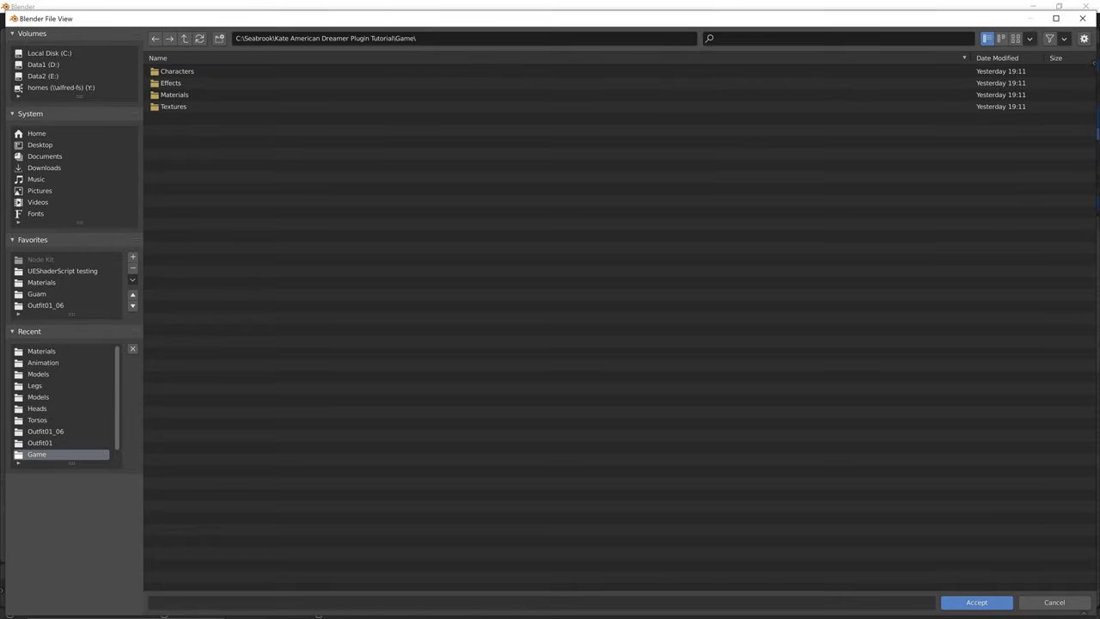
pyautogui.click(184, 37)
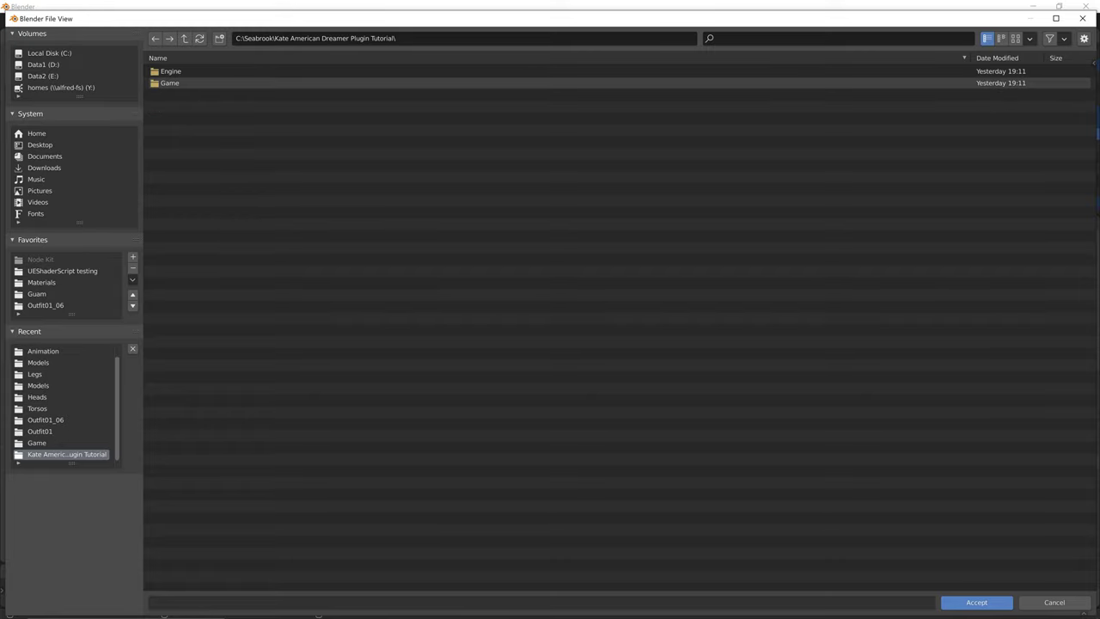
pyautogui.click(170, 83)
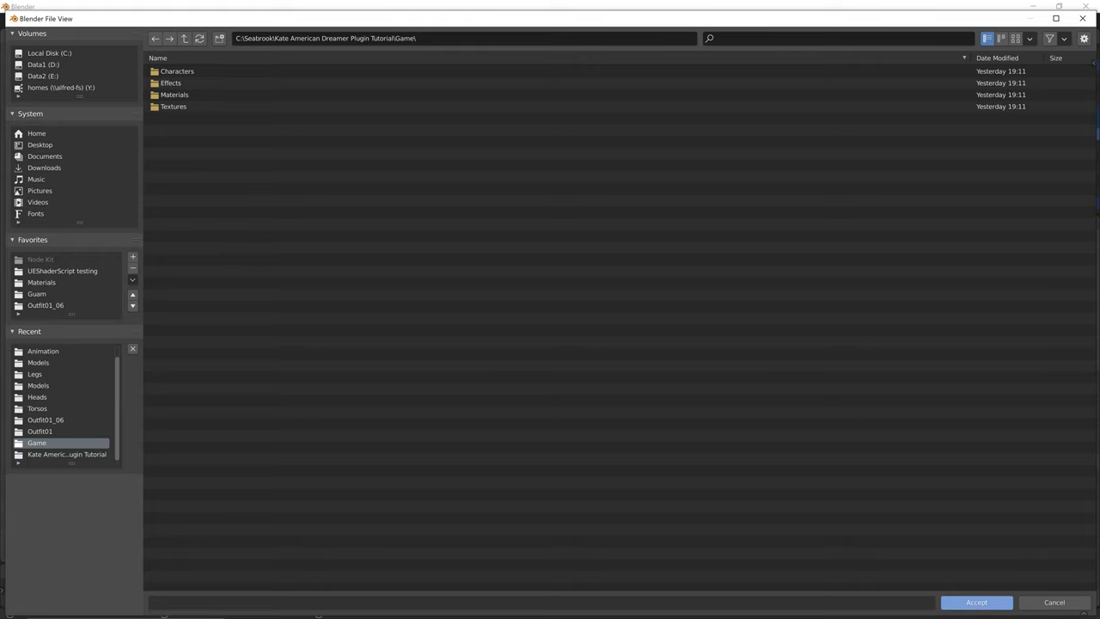
pyautogui.click(976, 601)
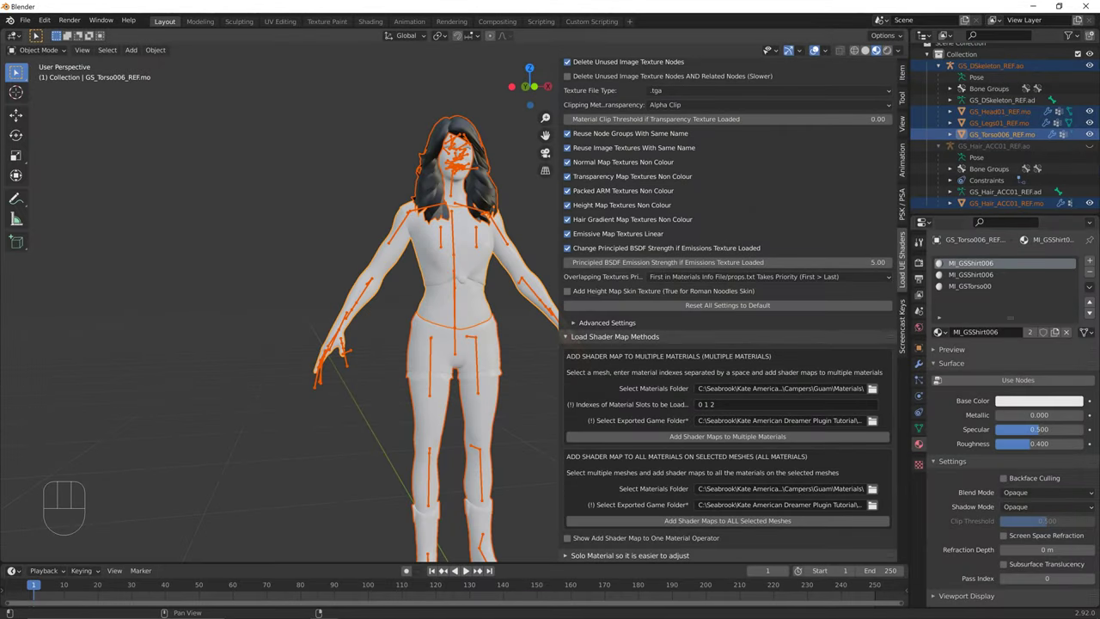
pyautogui.click(728, 521)
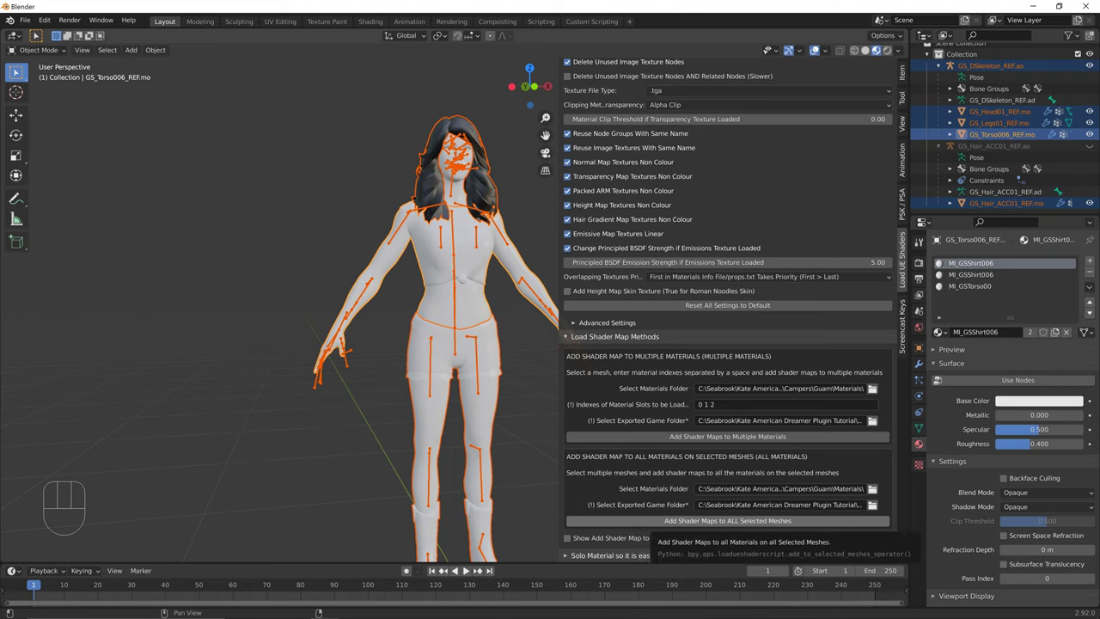
pyautogui.click(660, 520)
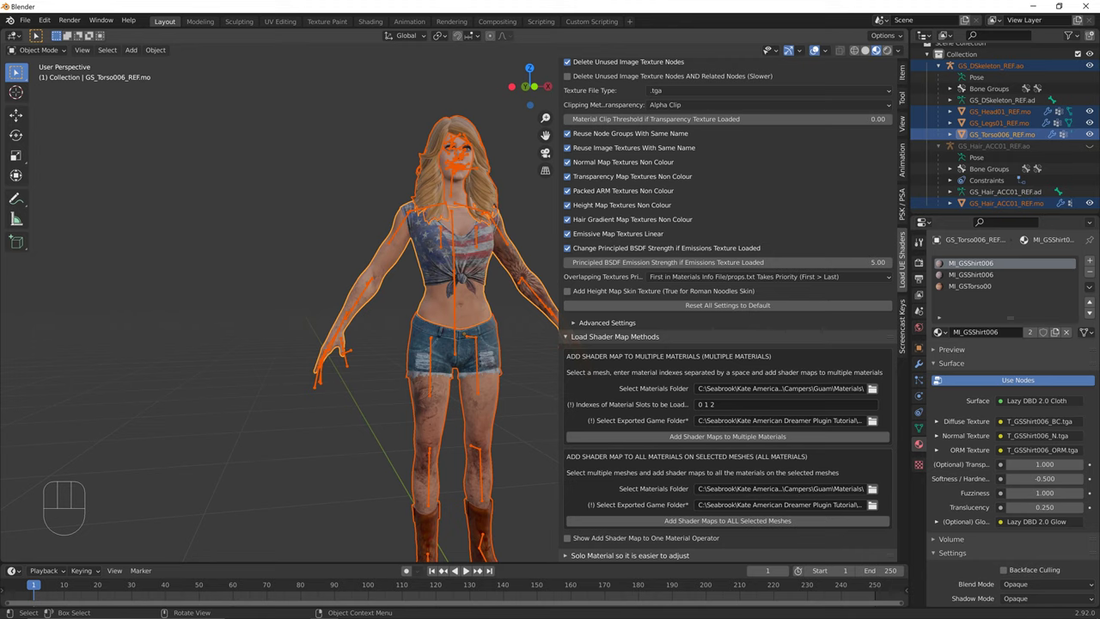
# Examine the node trees of the torso mesh's shirt and torso material slots in the Shading workspace.
pyautogui.click(370, 22)
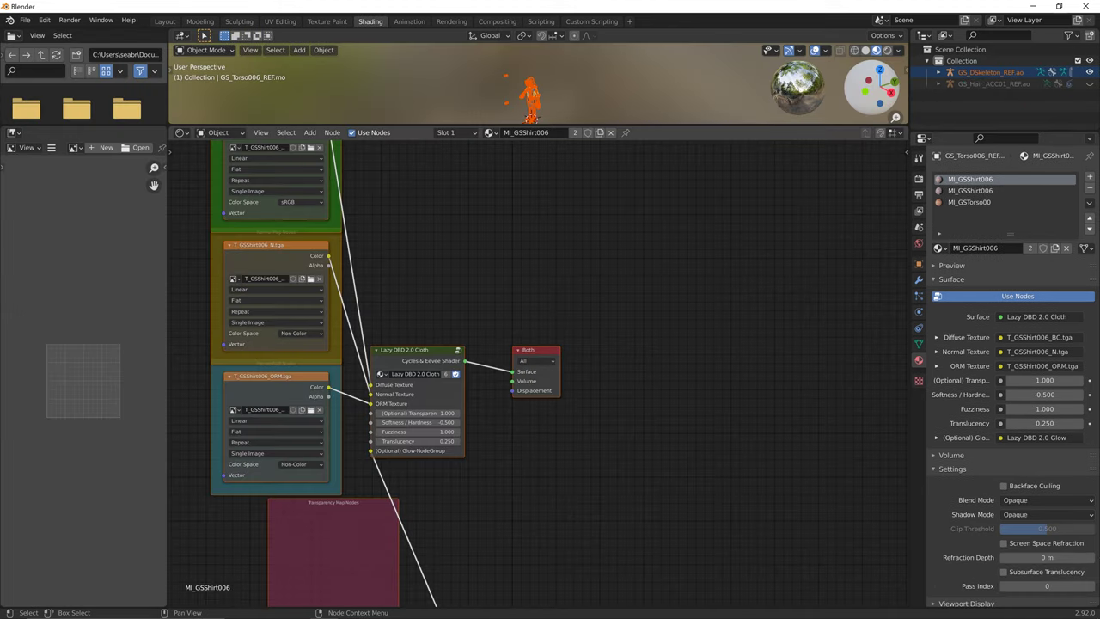
pyautogui.moveTo(533, 343); pyautogui.dragTo(631, 419, button='middle')
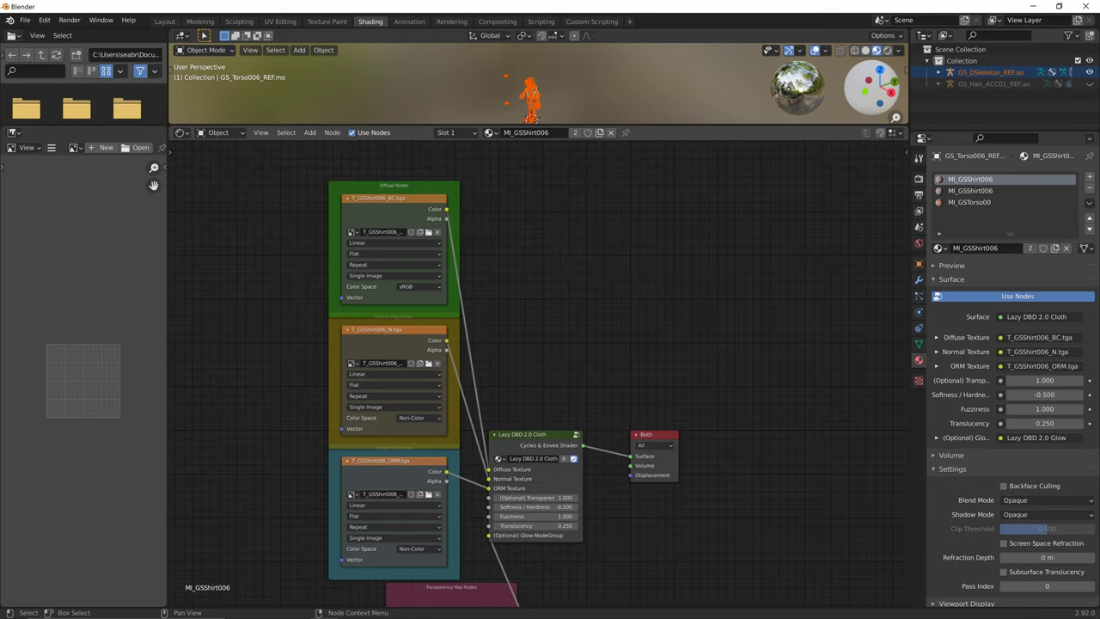
pyautogui.click(393, 186)
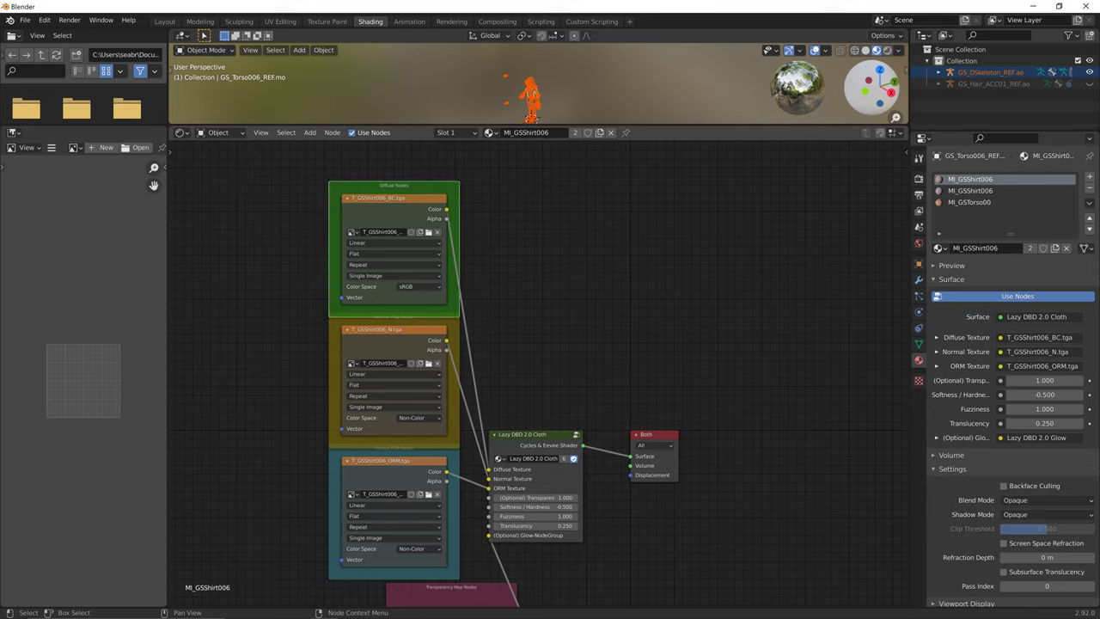
pyautogui.click(969, 203)
pyautogui.click(970, 191)
pyautogui.click(970, 202)
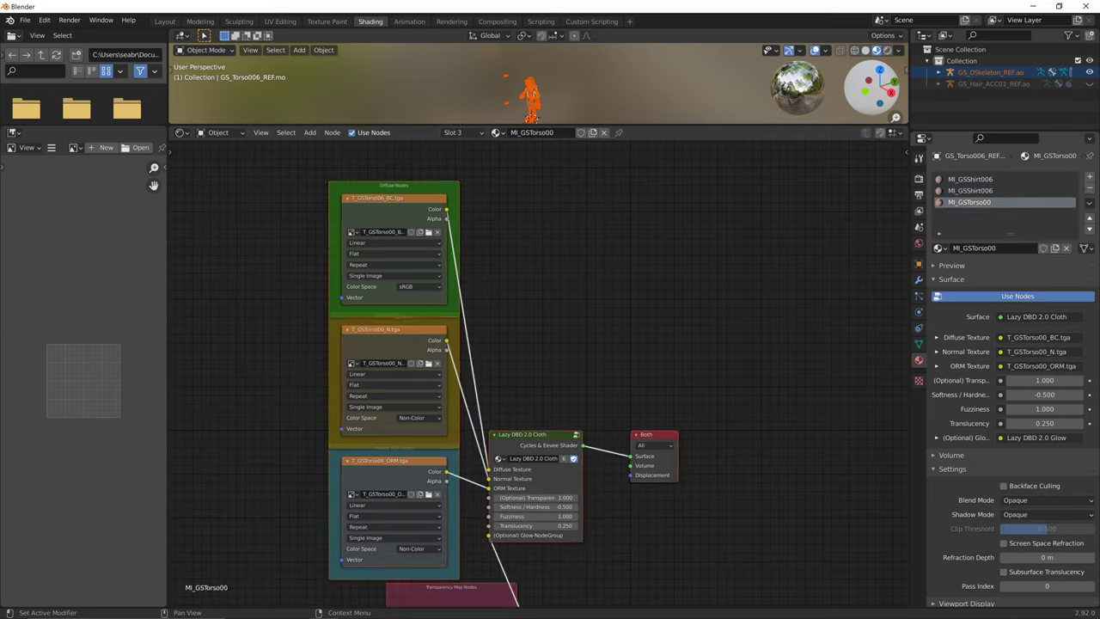
pyautogui.click(970, 191)
pyautogui.click(970, 179)
pyautogui.click(970, 191)
pyautogui.click(970, 203)
pyautogui.click(970, 191)
pyautogui.click(970, 180)
pyautogui.click(970, 190)
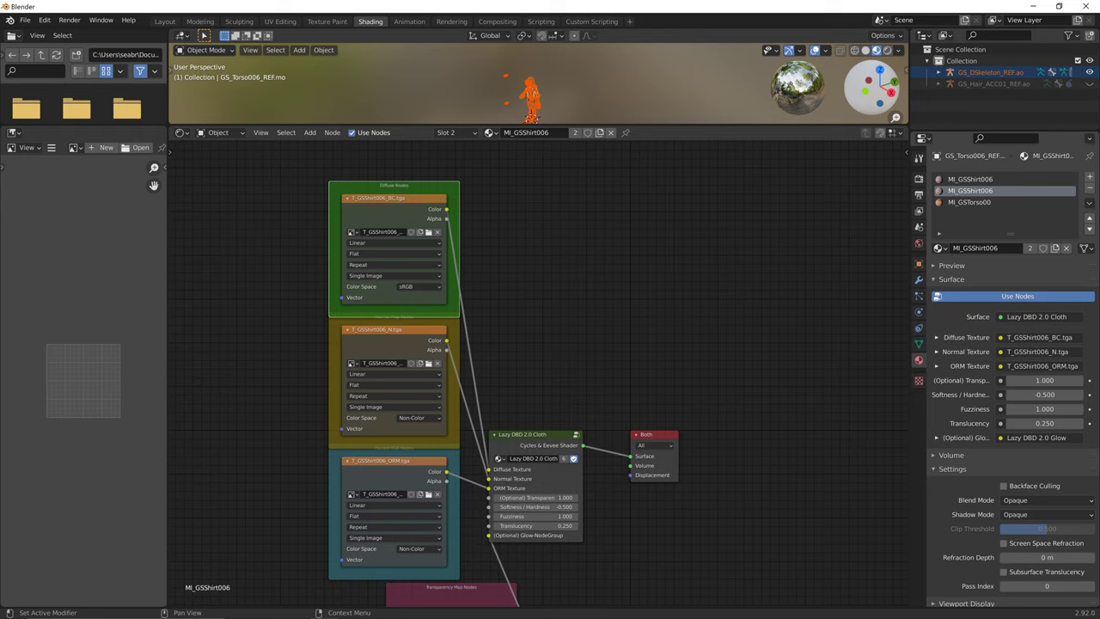
pyautogui.click(970, 203)
# Deselect all objects, make the torso's first material slot active and return to the Layout workspace.
pyautogui.click(640, 90)
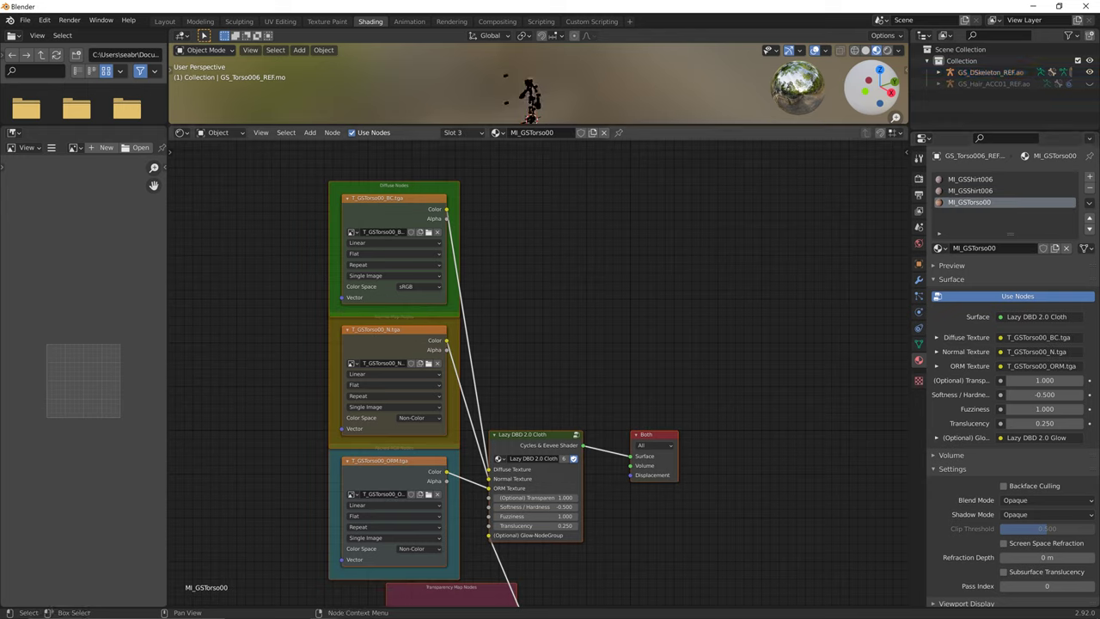
pyautogui.click(969, 178)
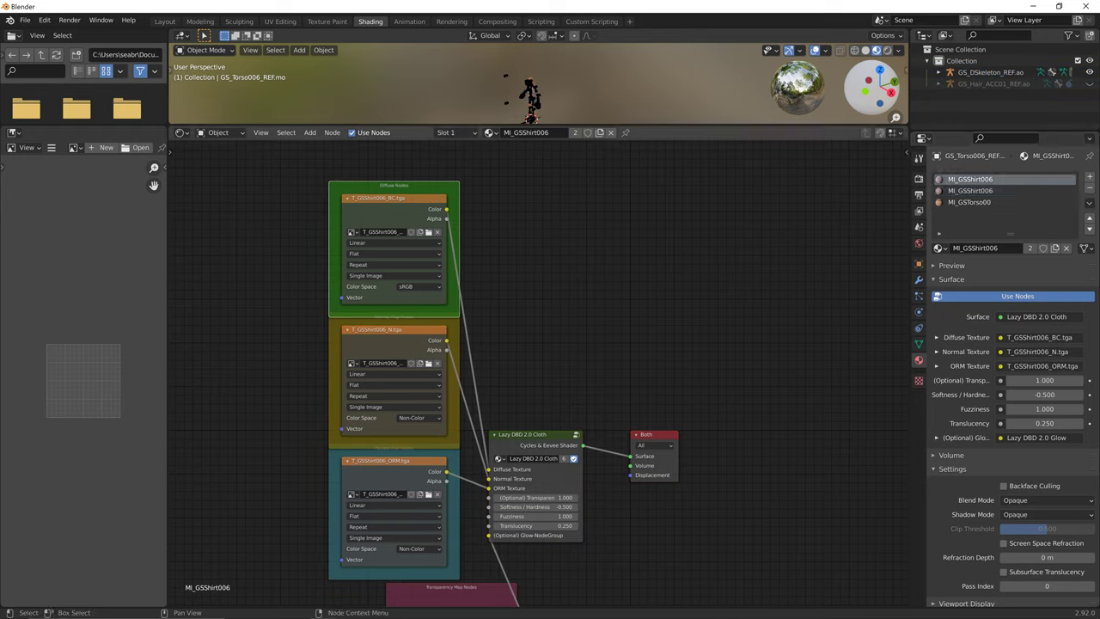
pyautogui.click(165, 22)
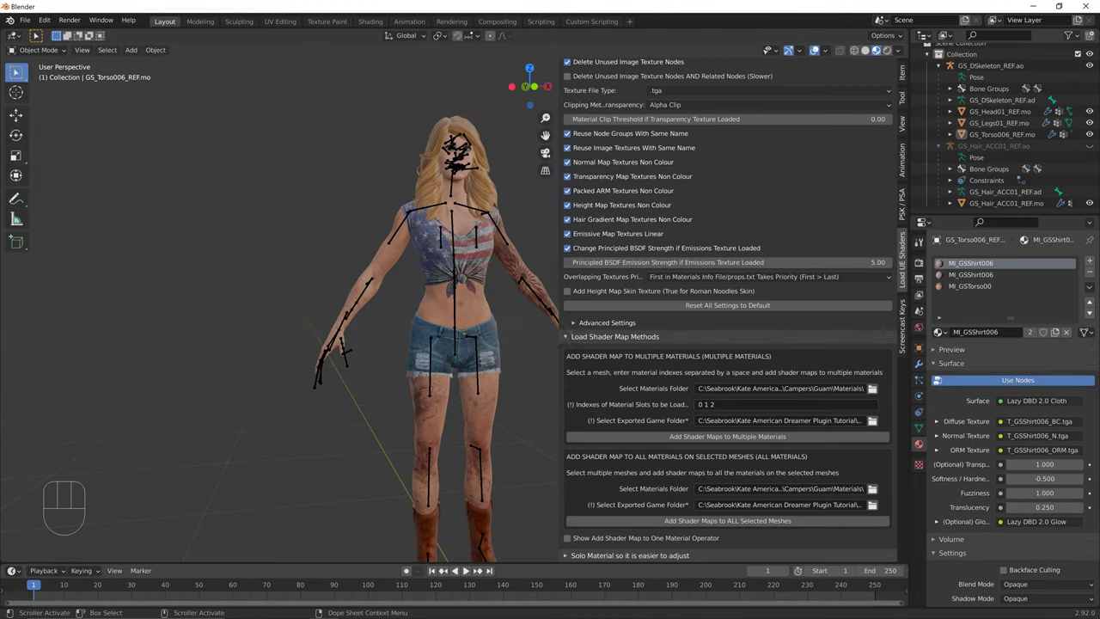
# Switch to File Explorer and open C:\Seabrook\Kate American Dreamer Plugin Tutorial\Game\Characters\Campers\Guam\Materials.
pyautogui.moveTo(267, 607)
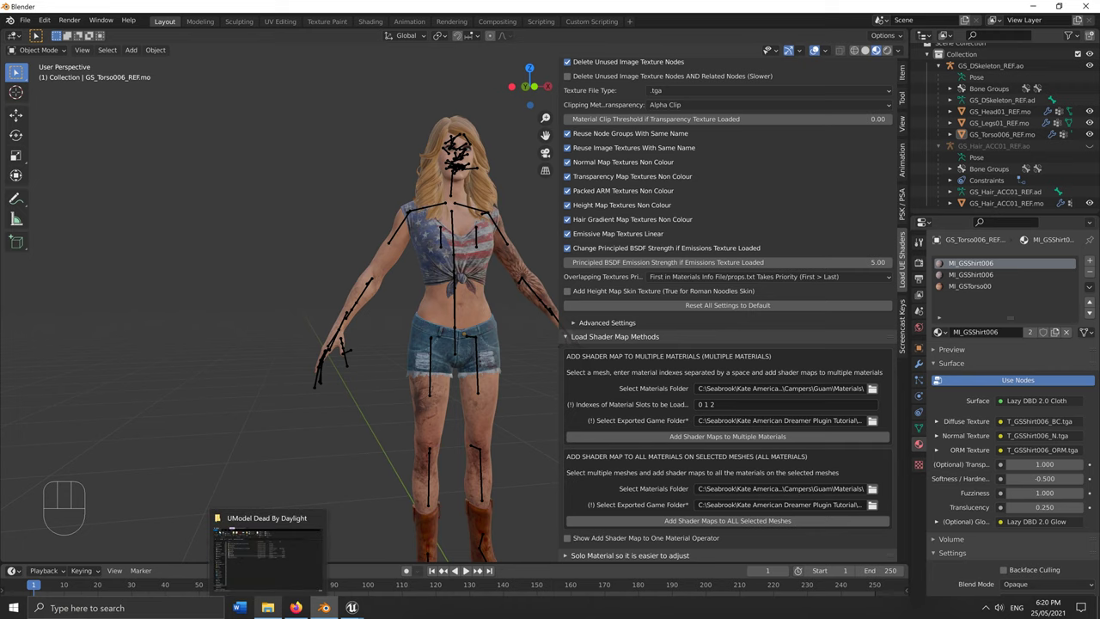
pyautogui.click(267, 541)
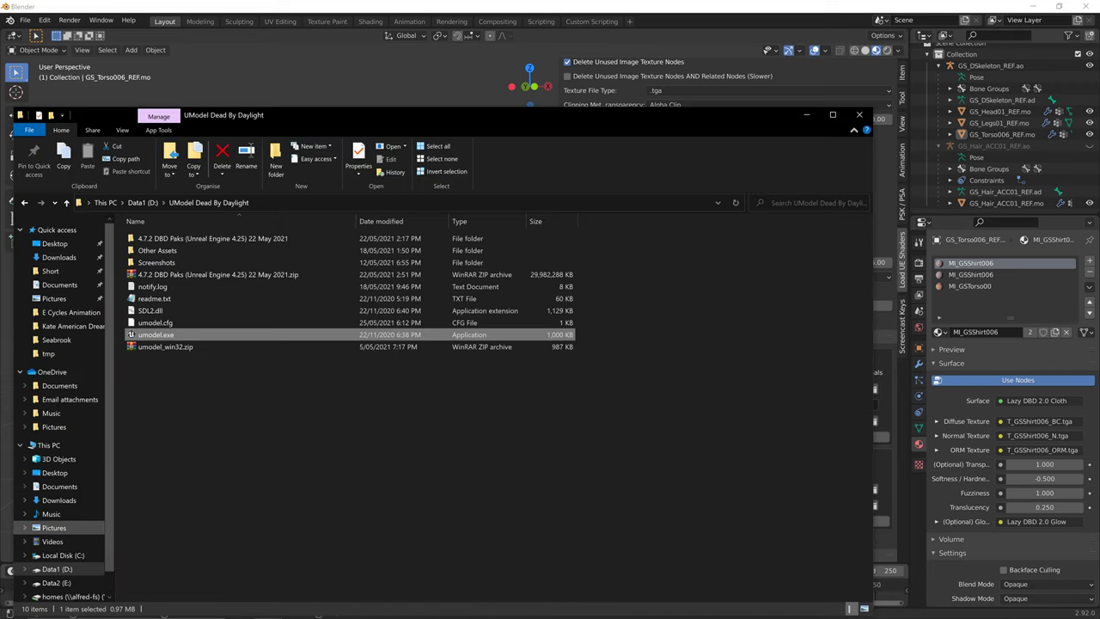
pyautogui.click(63, 555)
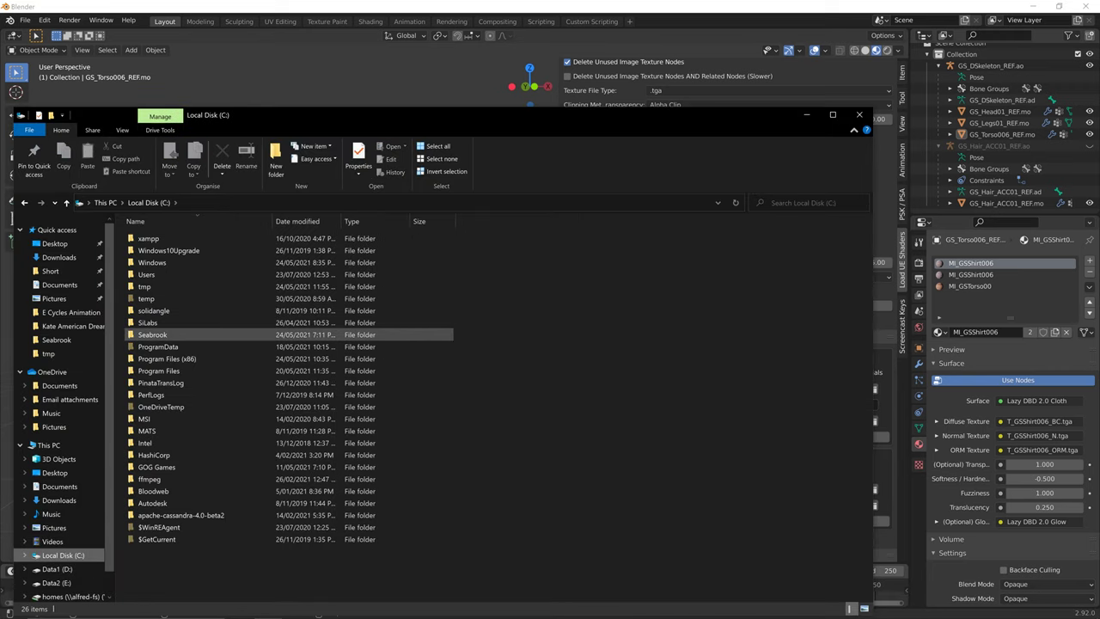
pyautogui.doubleClick(155, 334)
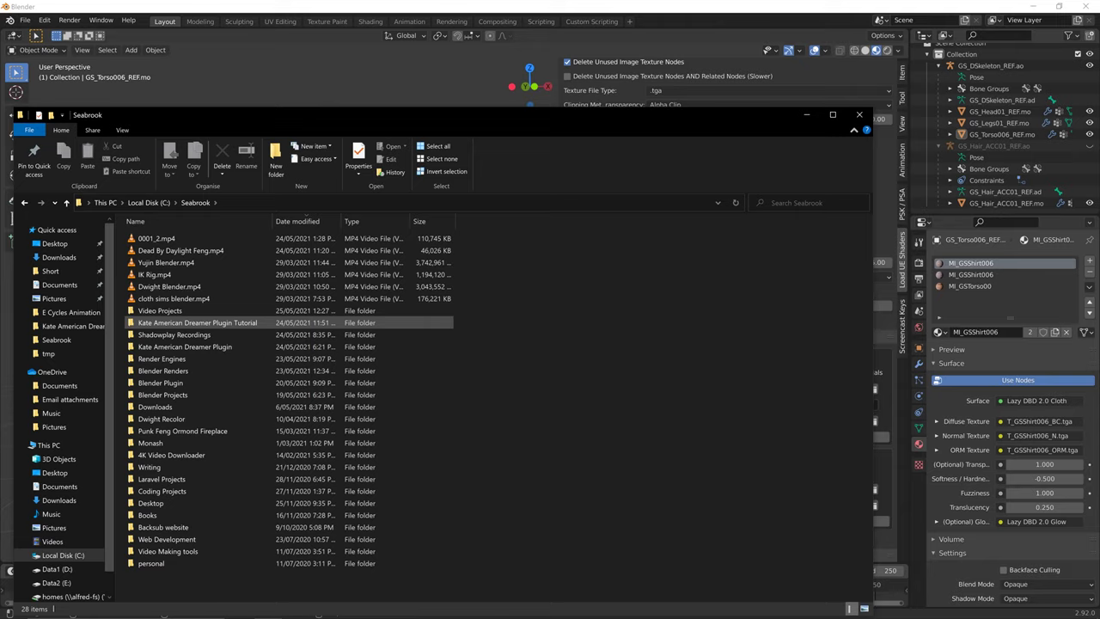
pyautogui.doubleClick(189, 322)
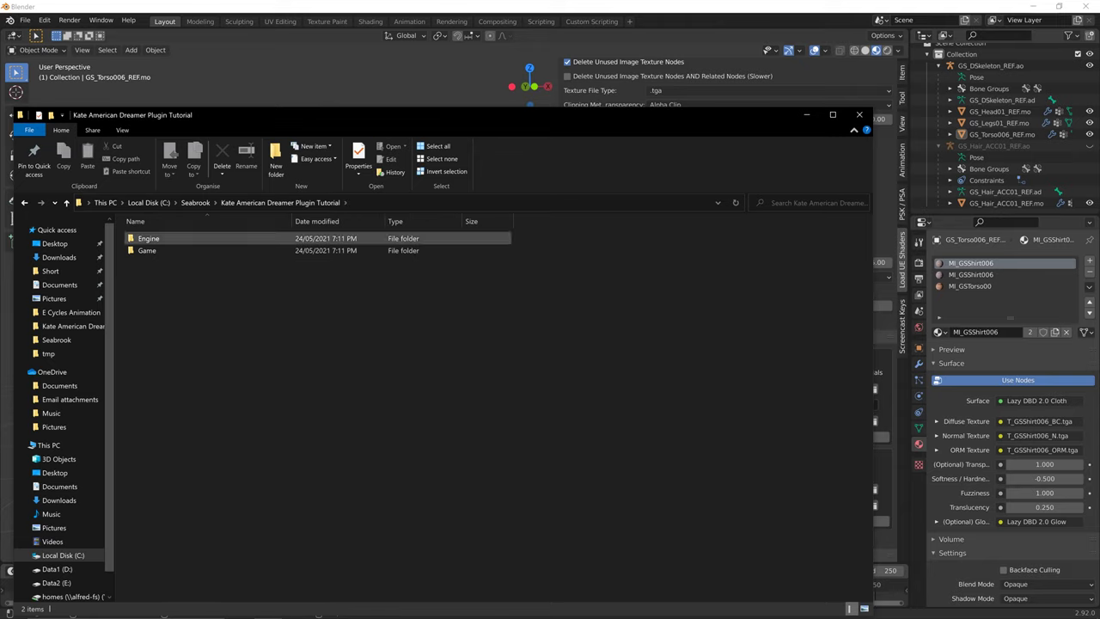
pyautogui.doubleClick(150, 250)
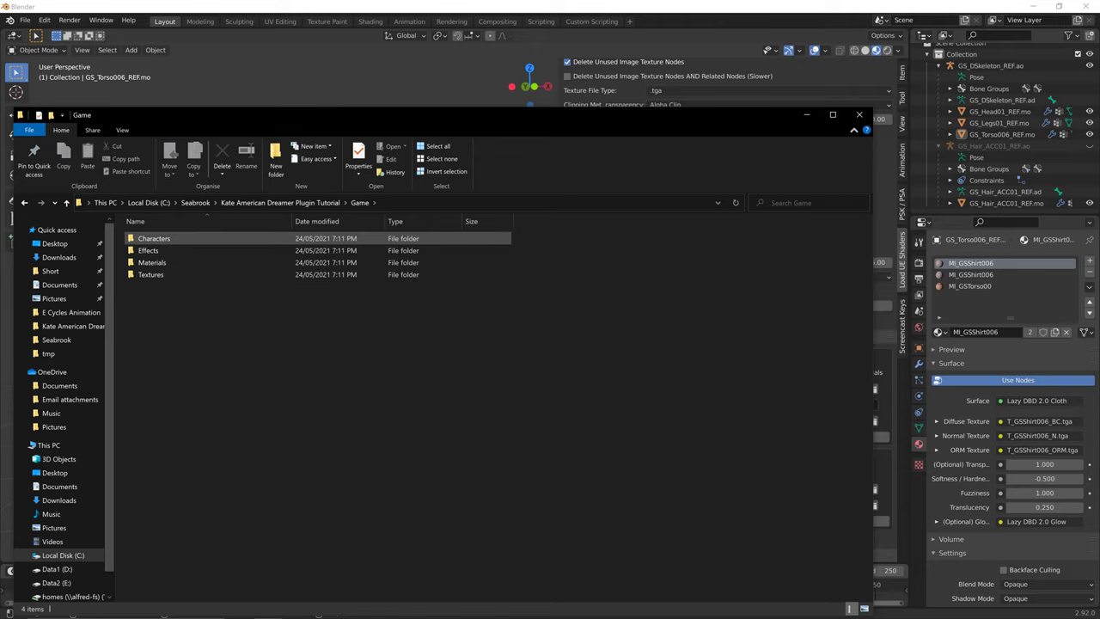
pyautogui.doubleClick(154, 238)
pyautogui.doubleClick(151, 238)
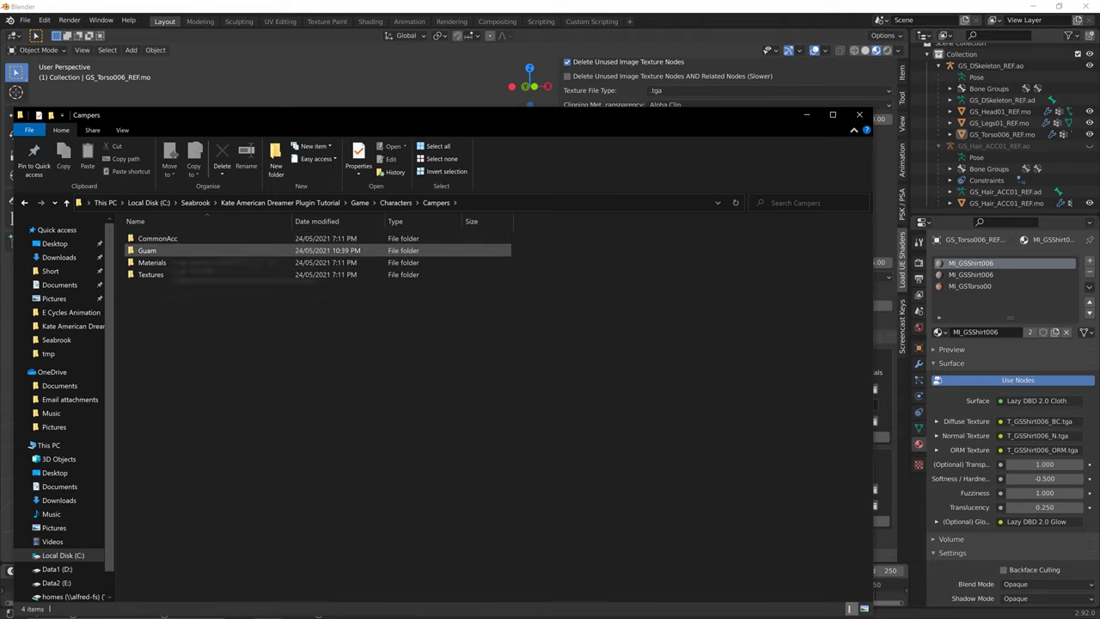
pyautogui.doubleClick(151, 250)
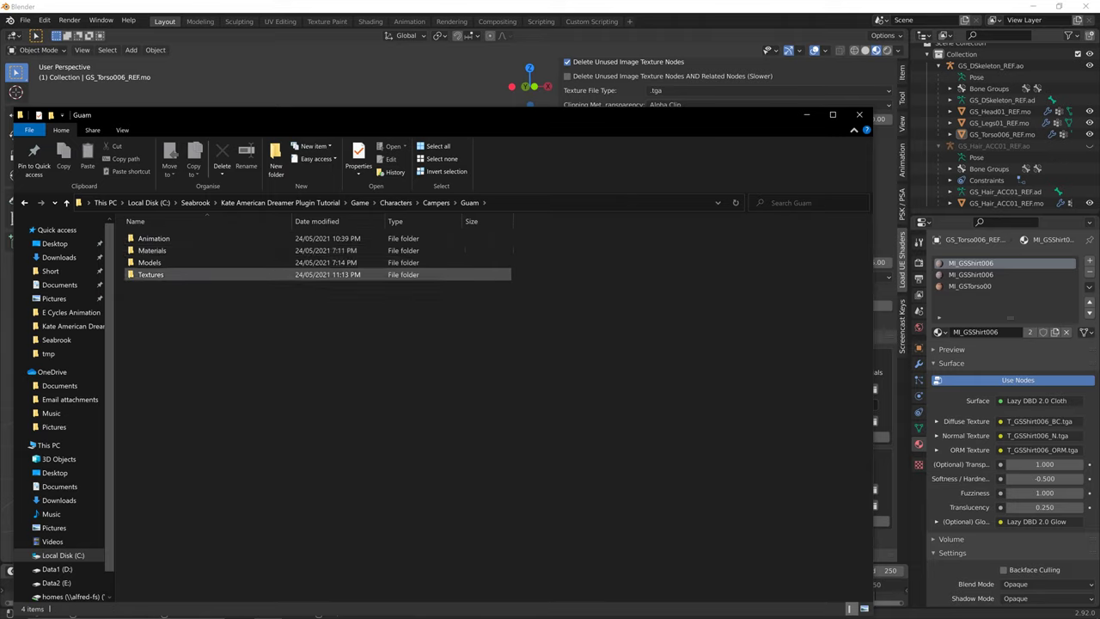
pyautogui.click(435, 203)
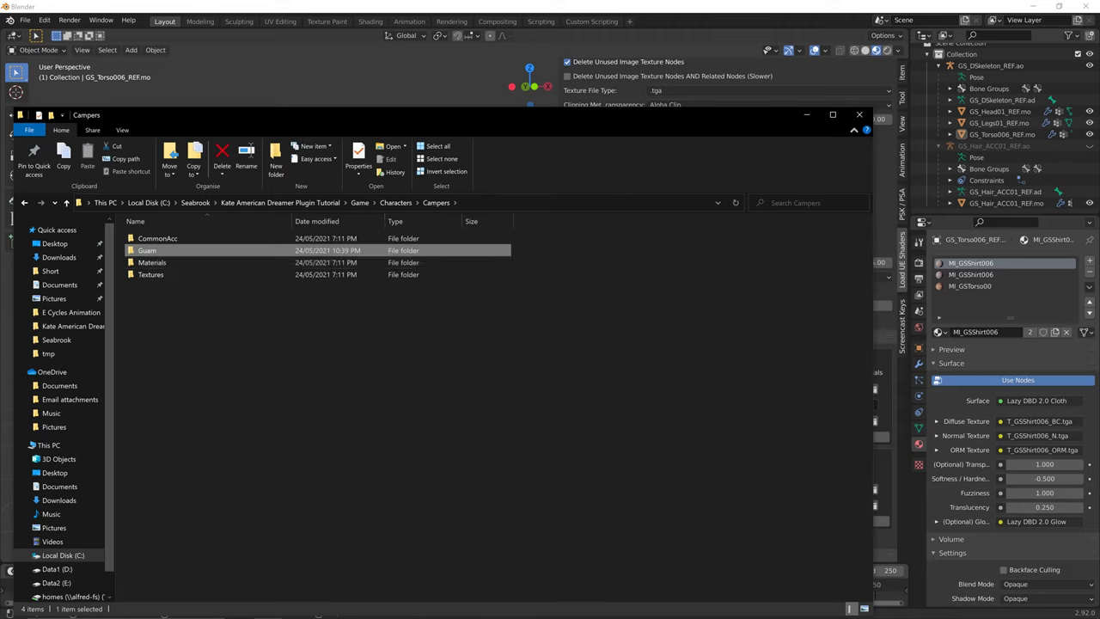
pyautogui.doubleClick(147, 250)
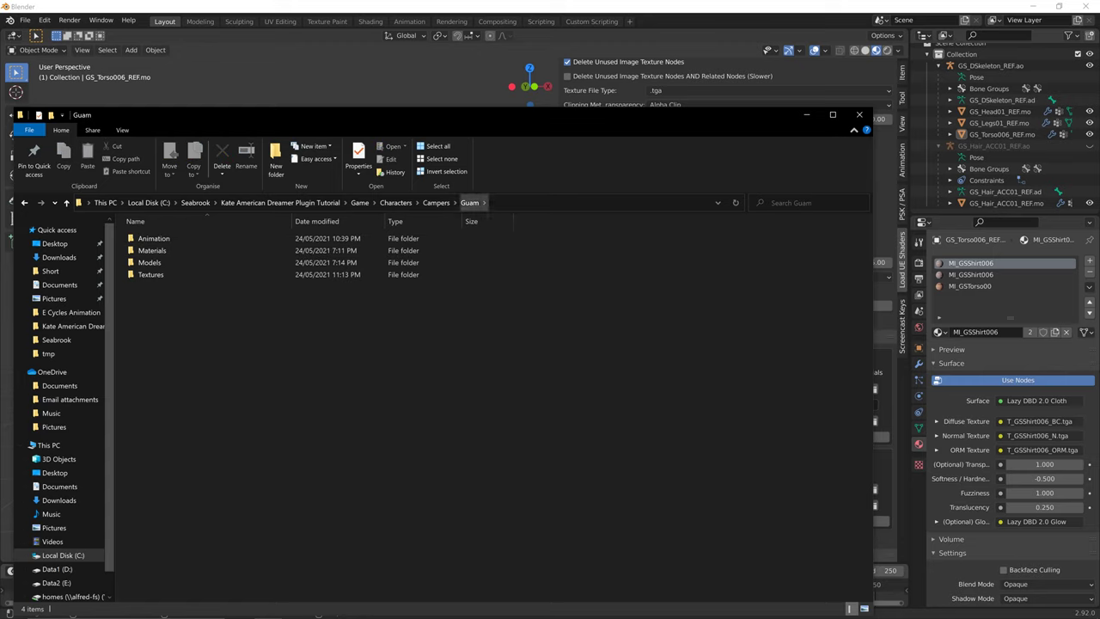
pyautogui.doubleClick(152, 250)
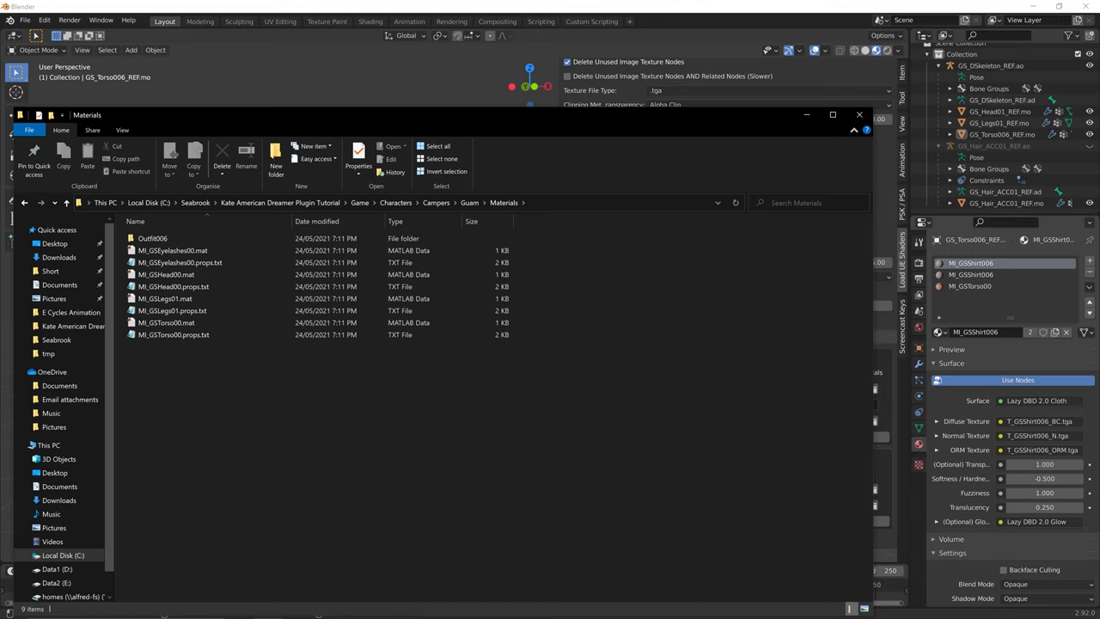
# Open the name of the torso's first material slot in Blender and compare it with the files in the Guam\Materials folder.
pyautogui.hotkey('alt', 'Tab')
pyautogui.doubleClick(970, 262)
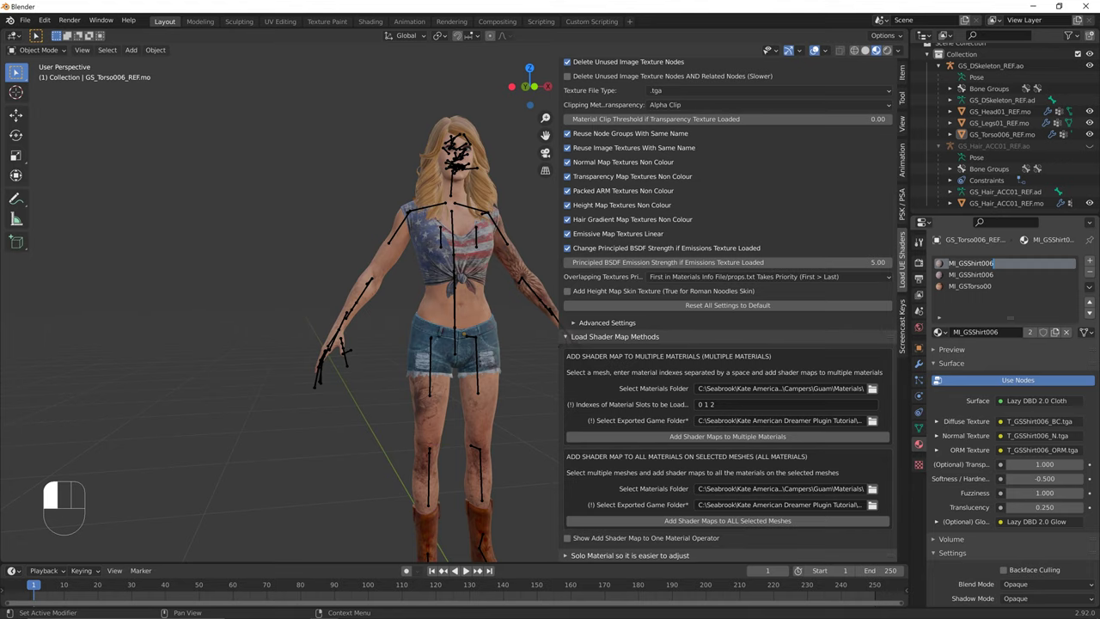
pyautogui.hotkey('alt', 'Tab')
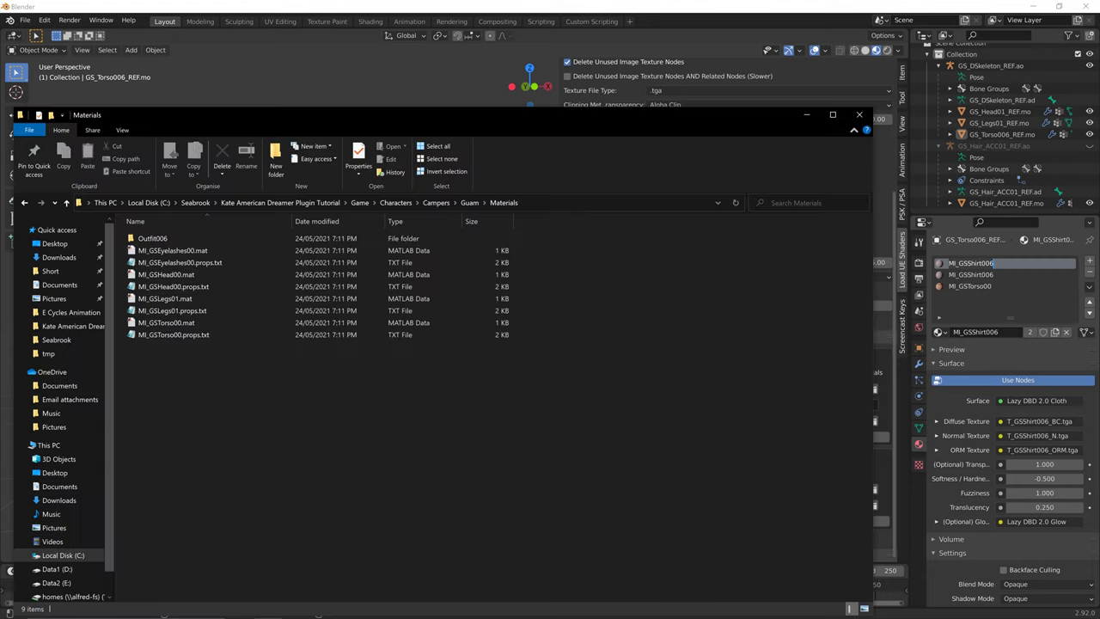
pyautogui.hotkey('alt', 'Tab')
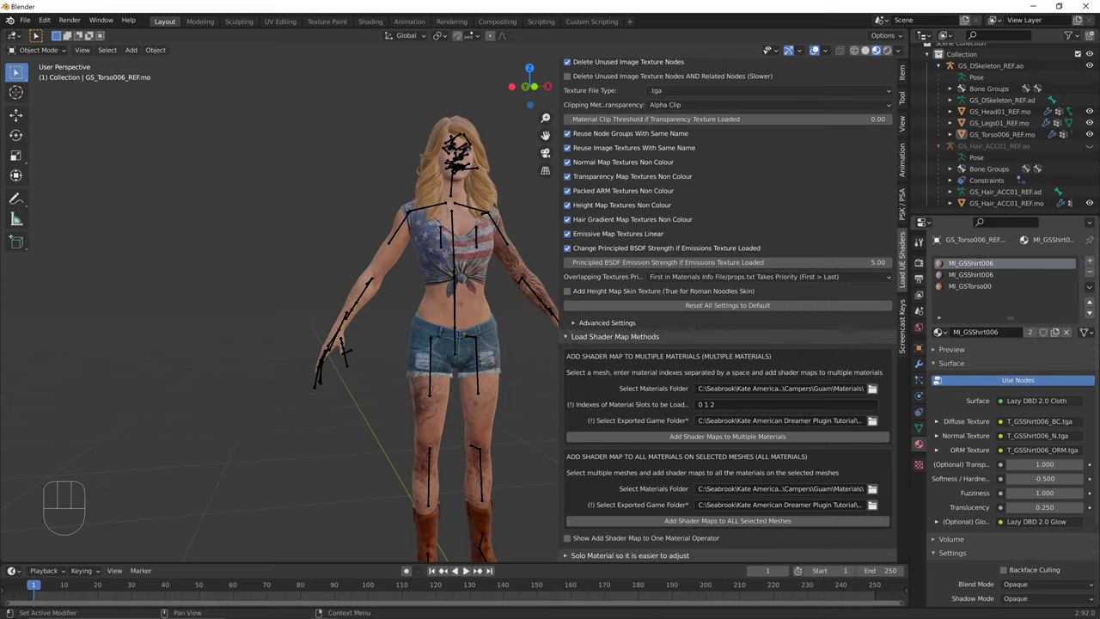
pyautogui.hotkey('alt', 'Tab')
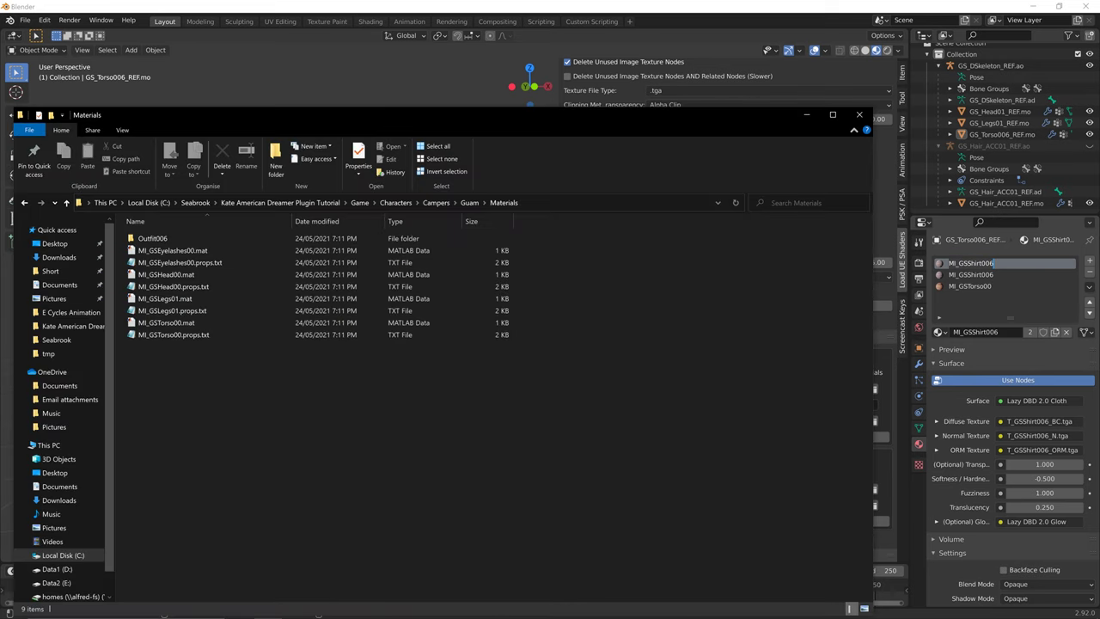
# Look through the Campers\Materials folder for the shirt material's files and go back to the Campers\Guam folder.
pyautogui.click(798, 202)
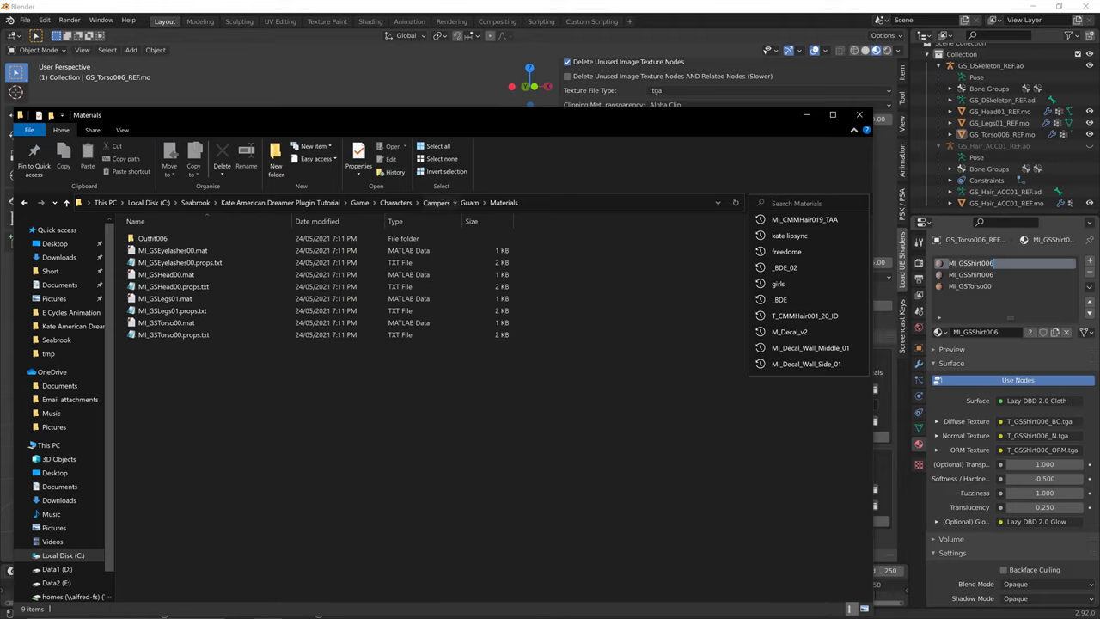
pyautogui.click(436, 202)
pyautogui.doubleClick(152, 262)
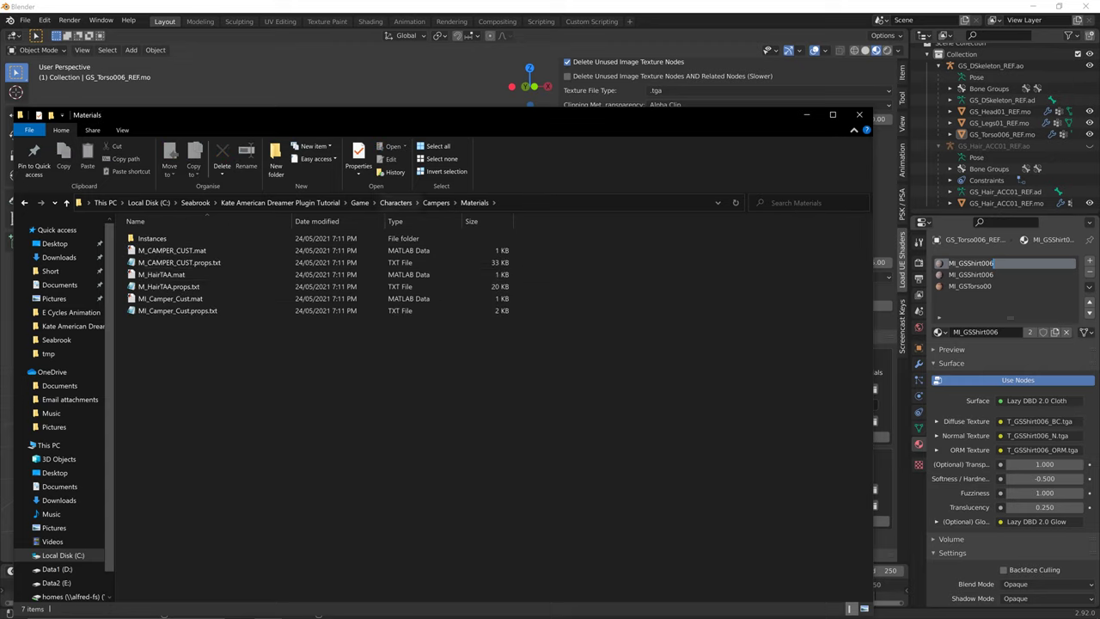
pyautogui.click(436, 203)
pyautogui.doubleClick(147, 250)
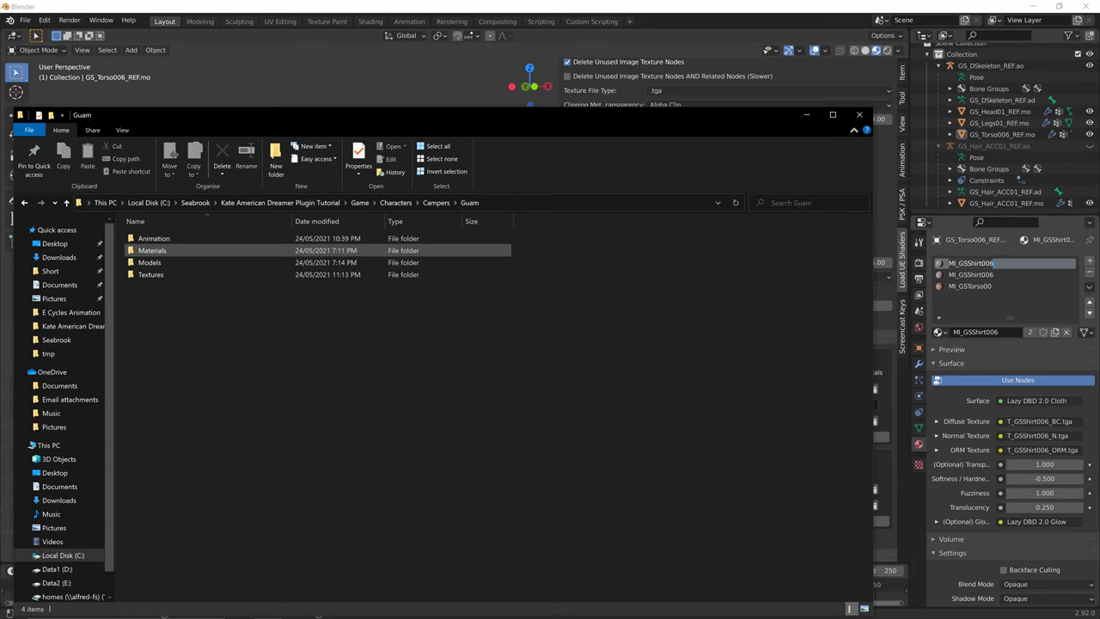
# Search the Guam\Materials folder for MI_GSShirt006, open MI_GSShirt006.props.txt and highlight the Diffuse texture path.
pyautogui.doubleClick(150, 250)
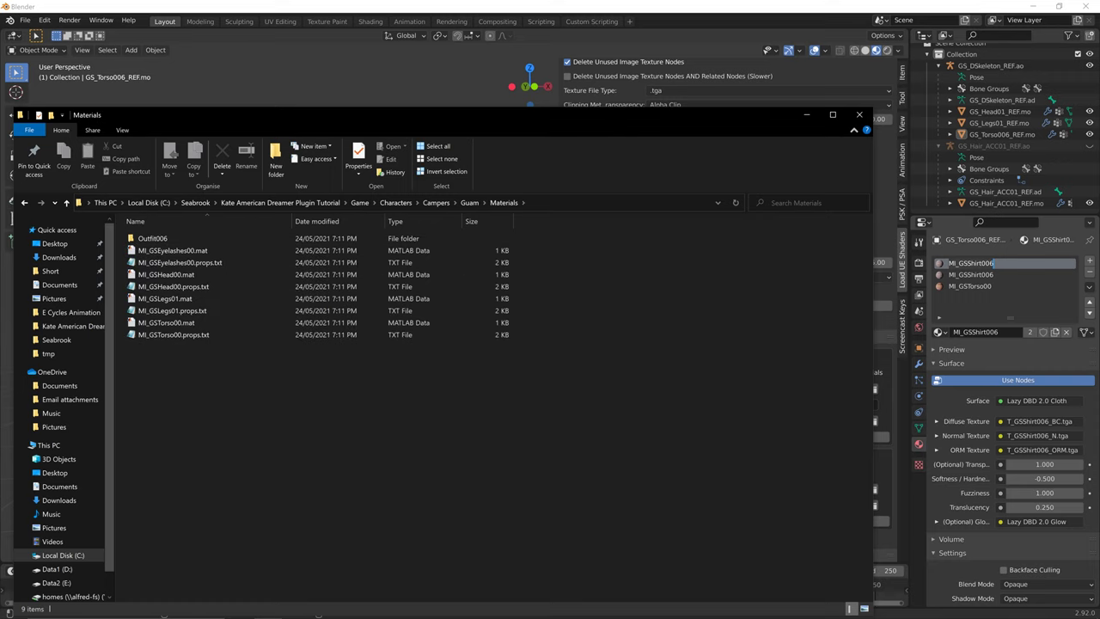
pyautogui.click(807, 203)
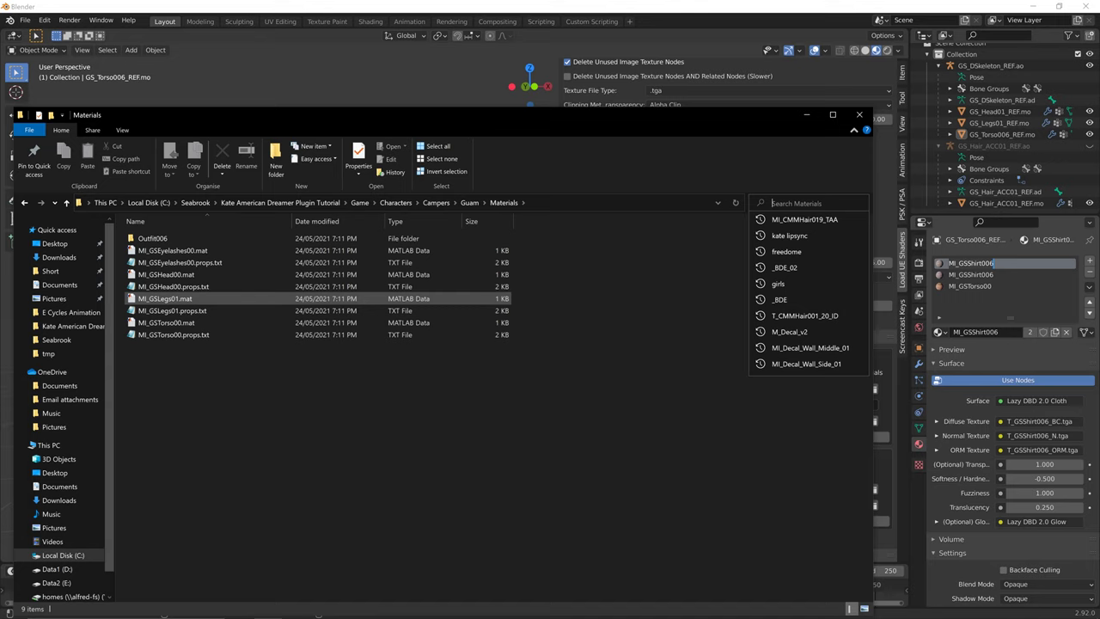
pyautogui.write('MI_GSShirt006')
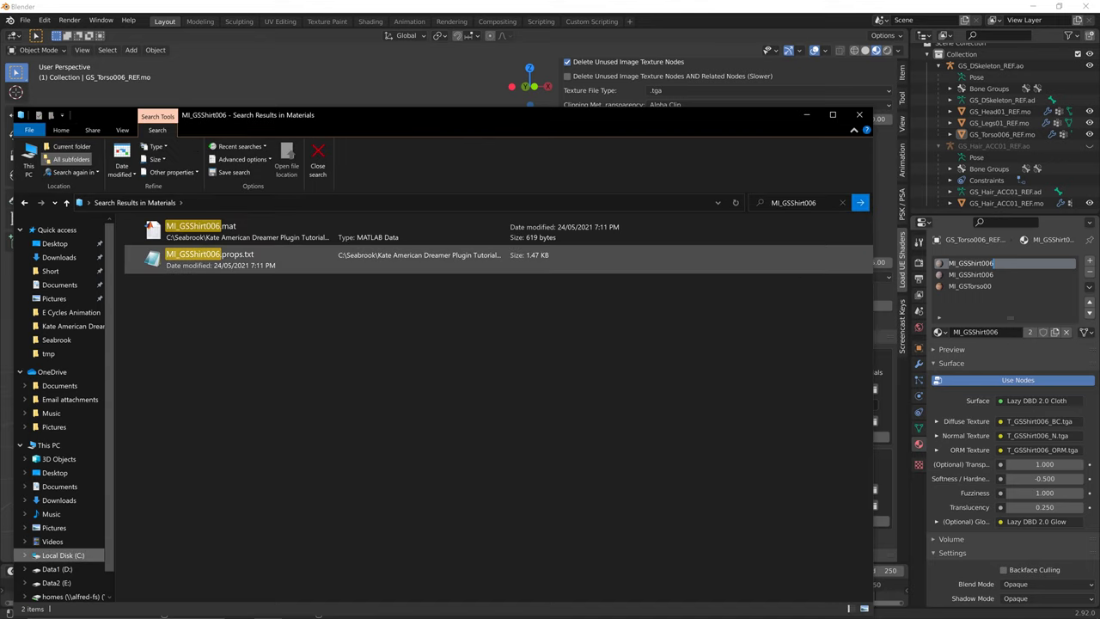
pyautogui.doubleClick(211, 259)
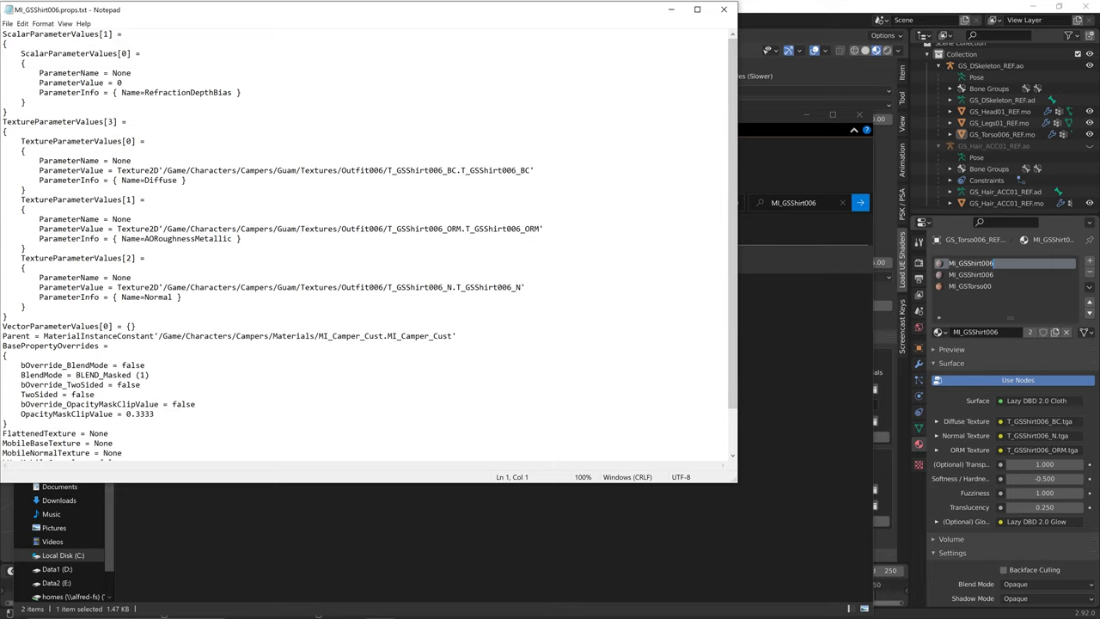
pyautogui.moveTo(167, 170); pyautogui.dragTo(529, 170)
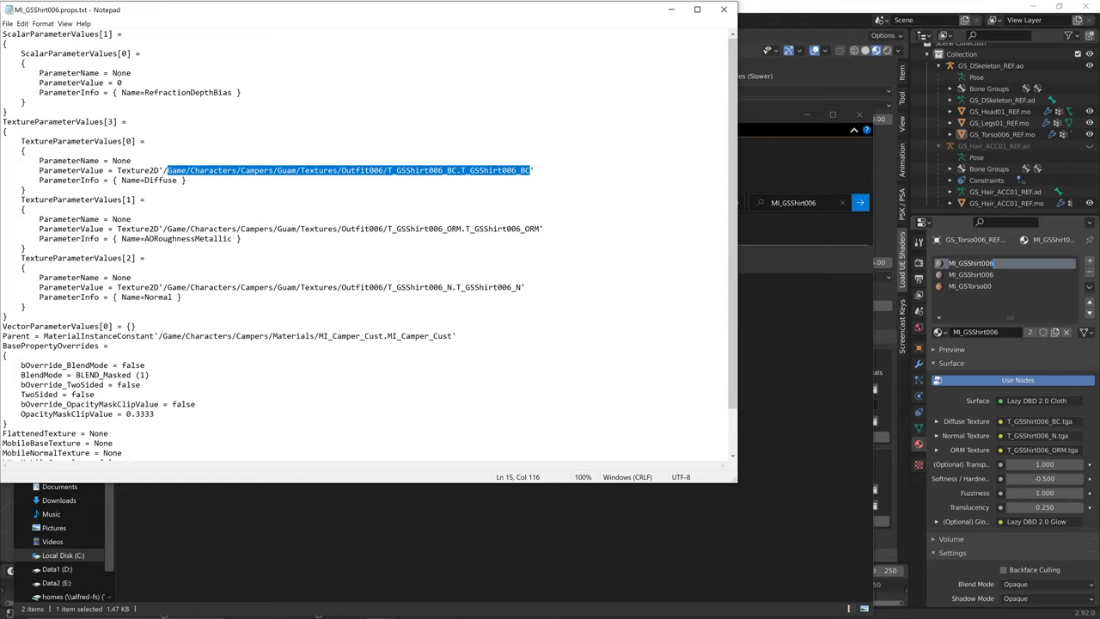
# Return to Blender, open the Shading workspace and enlarge the node editor to show the whole MI_GSShirt006 node tree.
pyautogui.click(803, 344)
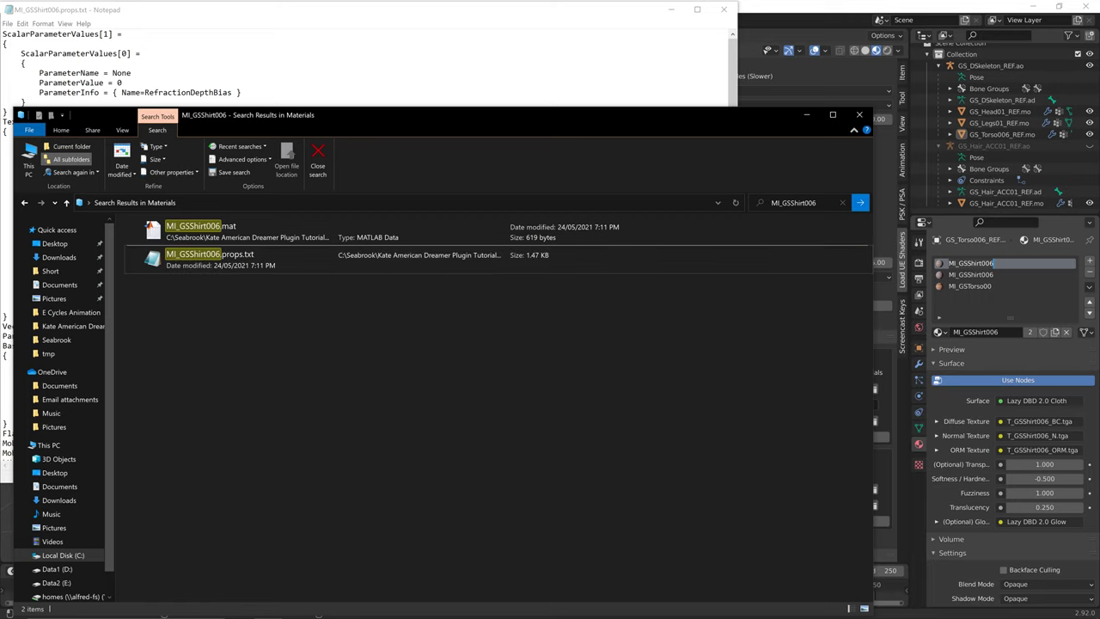
pyautogui.click(24, 64)
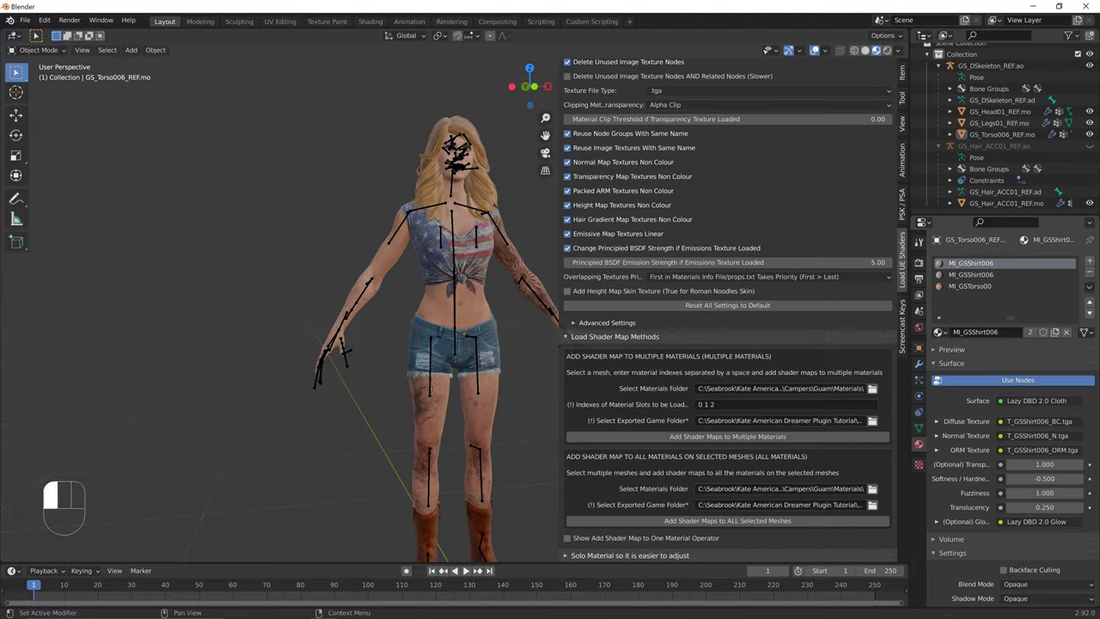
pyautogui.click(371, 22)
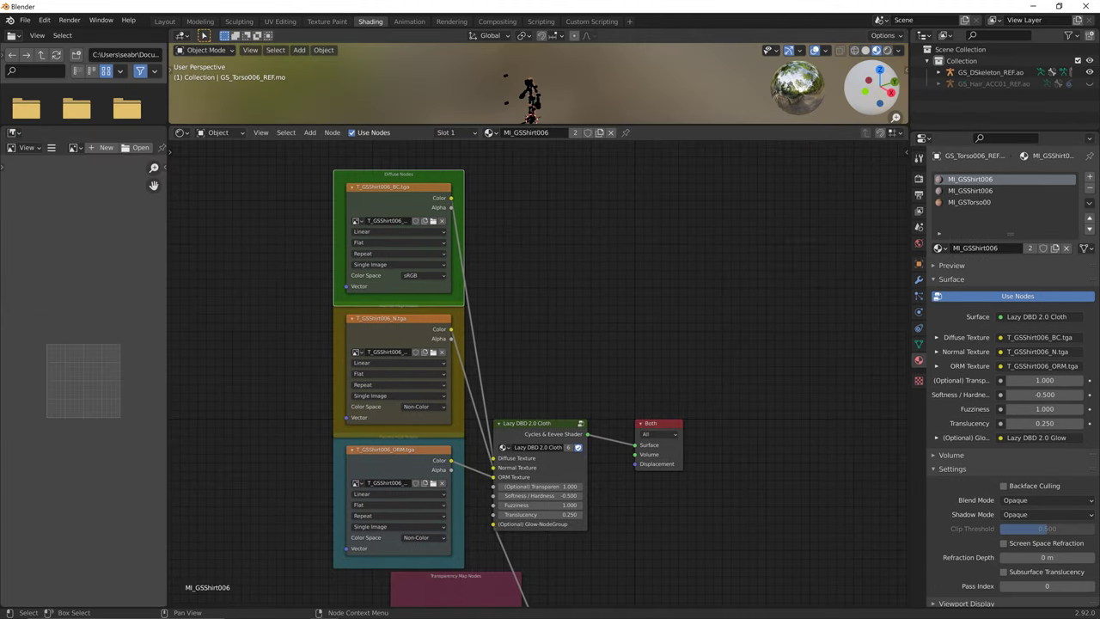
pyautogui.moveTo(530, 125); pyautogui.dragTo(530, 53)
pyautogui.moveTo(539, 378); pyautogui.dragTo(544, 326, button='middle')
pyautogui.scroll(-3, 539, 331)
pyautogui.scroll(1, 544, 326)
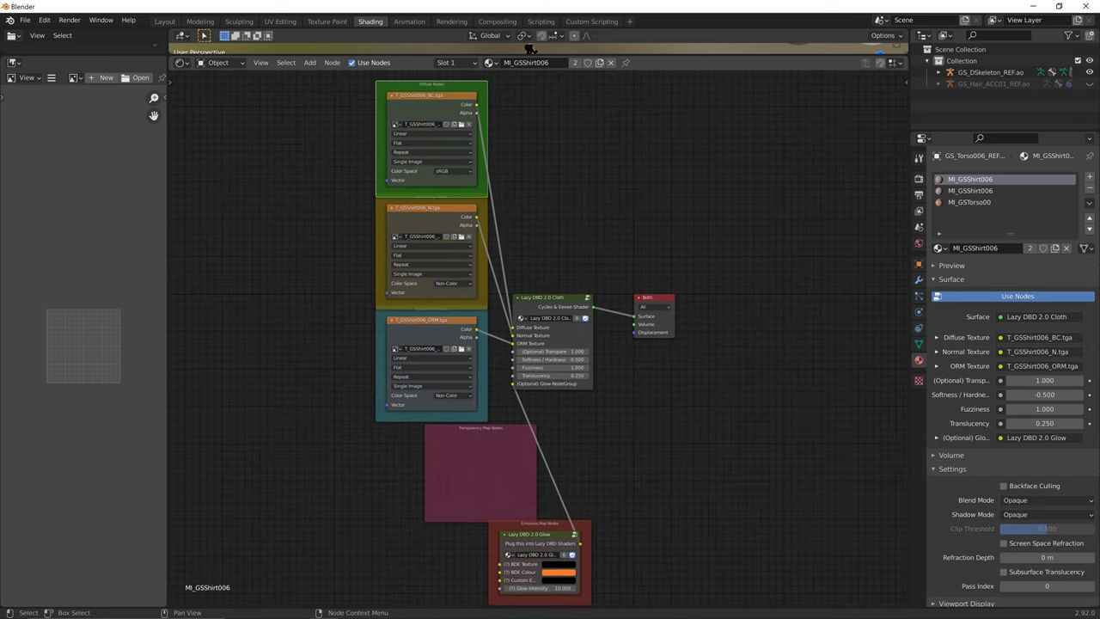
# Move the File Explorer window out of the way, inspect the inside of the Lazy DBD 2.0 Cloth node group and leave it.
pyautogui.moveTo(297, 616)
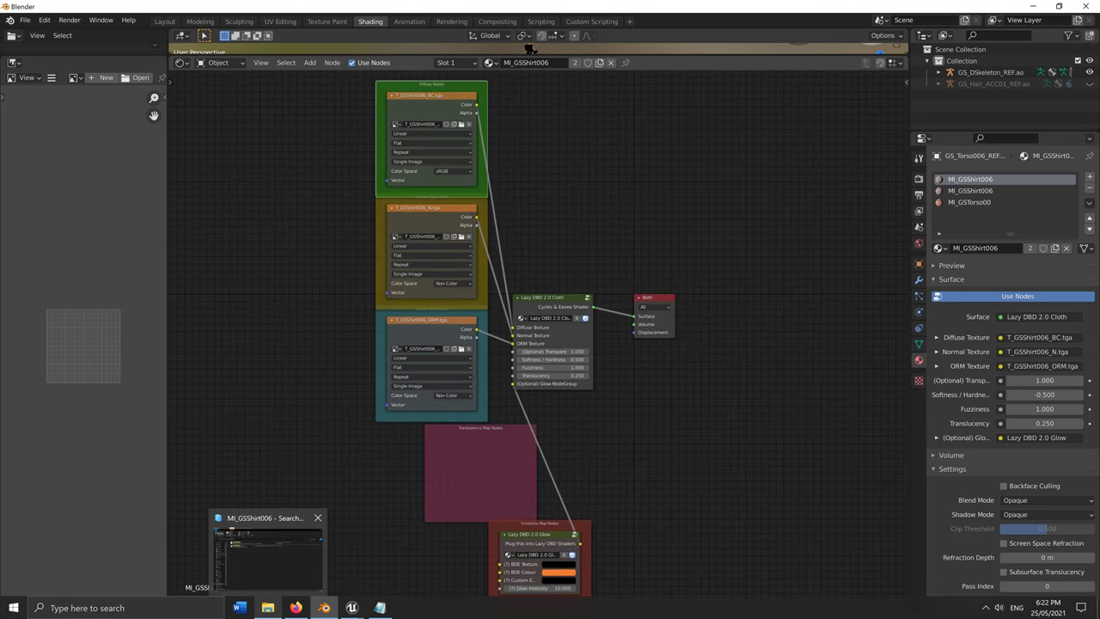
pyautogui.click(267, 550)
pyautogui.moveTo(221, 110); pyautogui.dragTo(912, 518)
pyautogui.click(550, 300)
pyautogui.press('Tab')
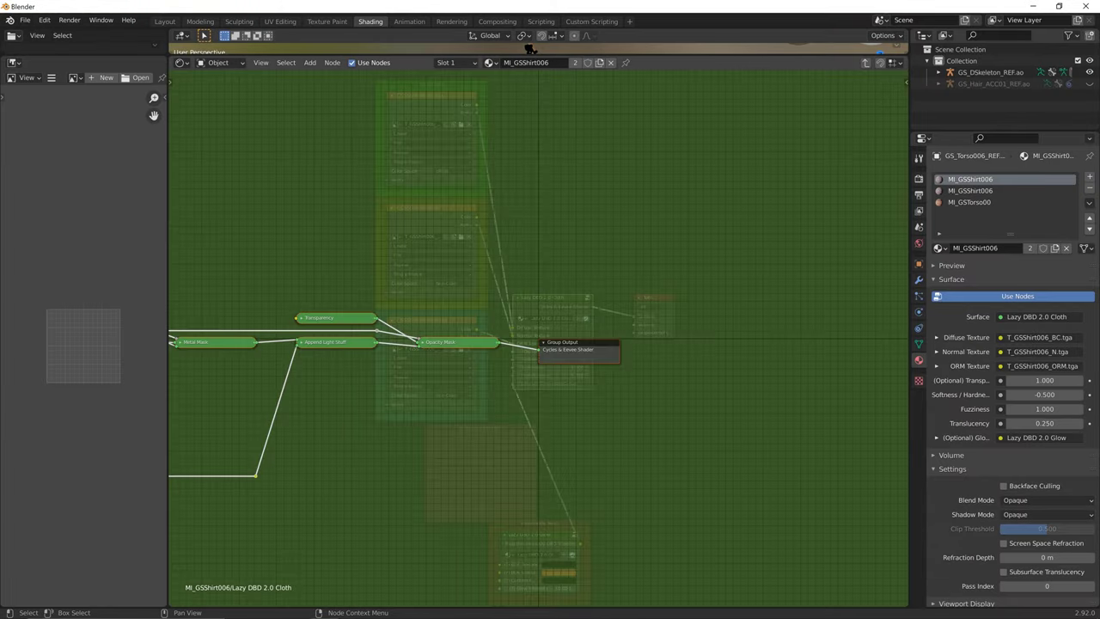
pyautogui.moveTo(549, 301); pyautogui.dragTo(635, 277, button='middle')
pyautogui.moveTo(300, 344); pyautogui.dragTo(752, 302, button='middle')
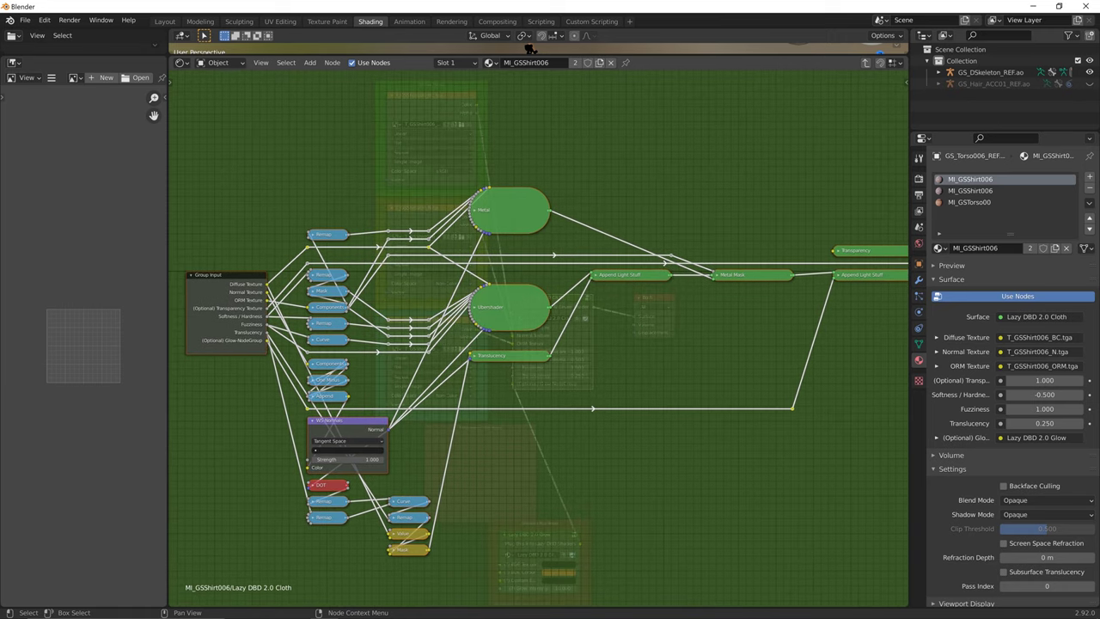
pyautogui.press('Tab')
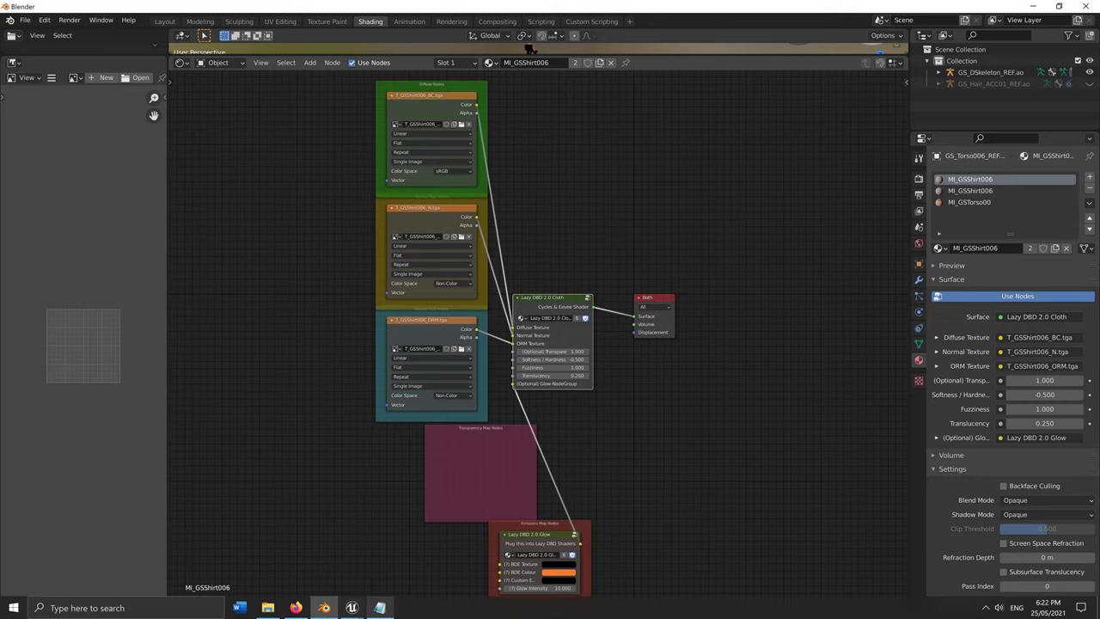
# Switch to the MI_GSShirt006.props.txt Notepad window and place it beside the shirt material's texture nodes.
pyautogui.moveTo(379, 607)
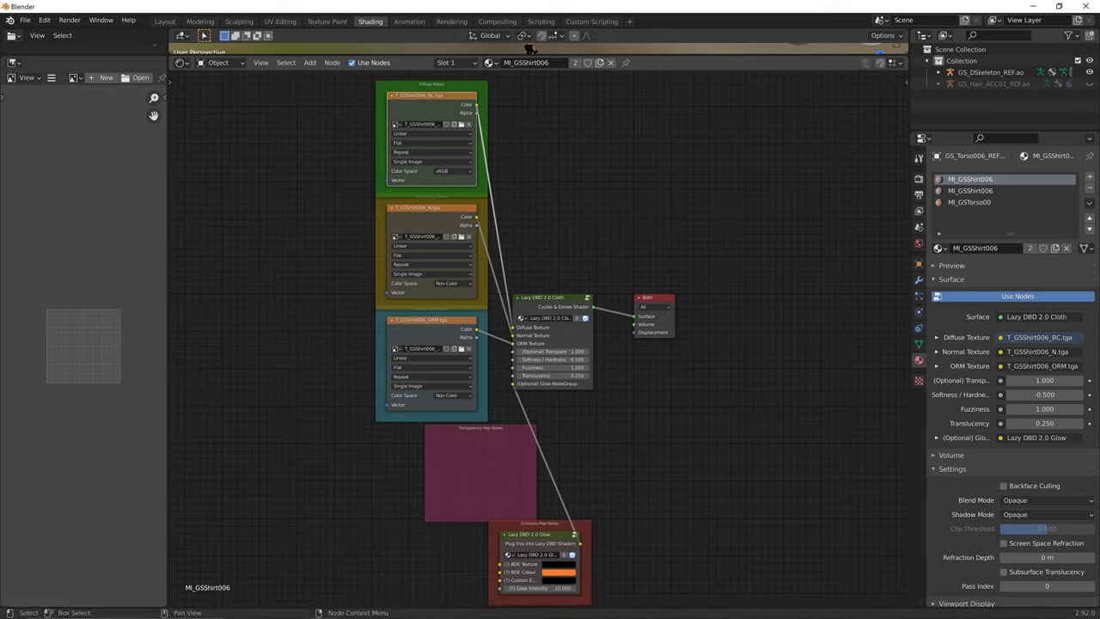
pyautogui.click(379, 614)
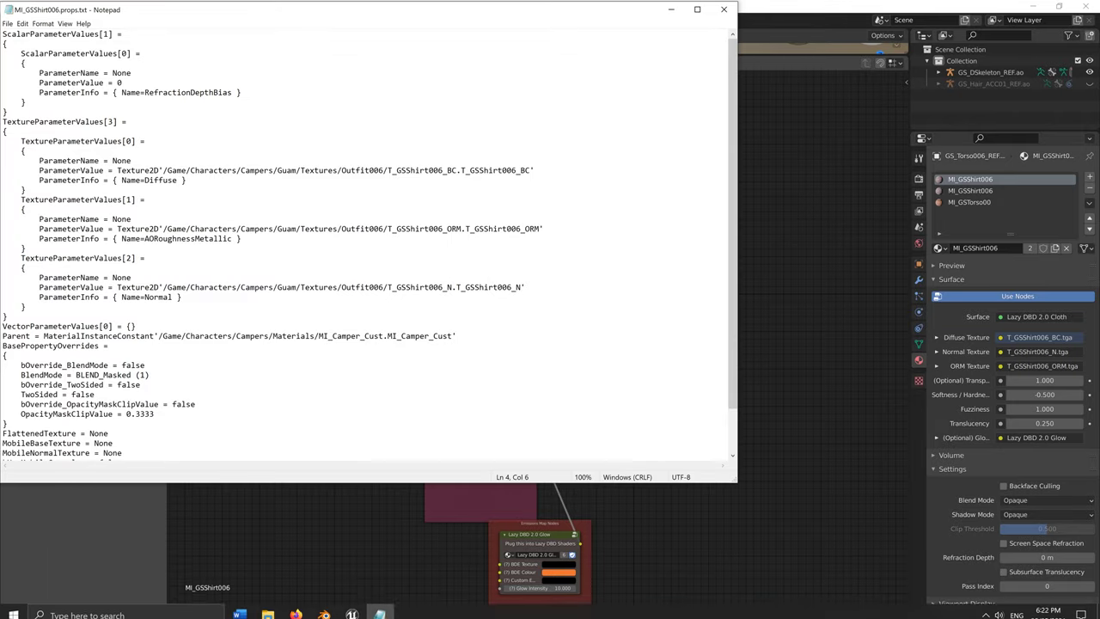
pyautogui.moveTo(194, 12); pyautogui.dragTo(843, 76)
pyautogui.scroll(-2, 843, 257)
pyautogui.scroll(2, 843, 258)
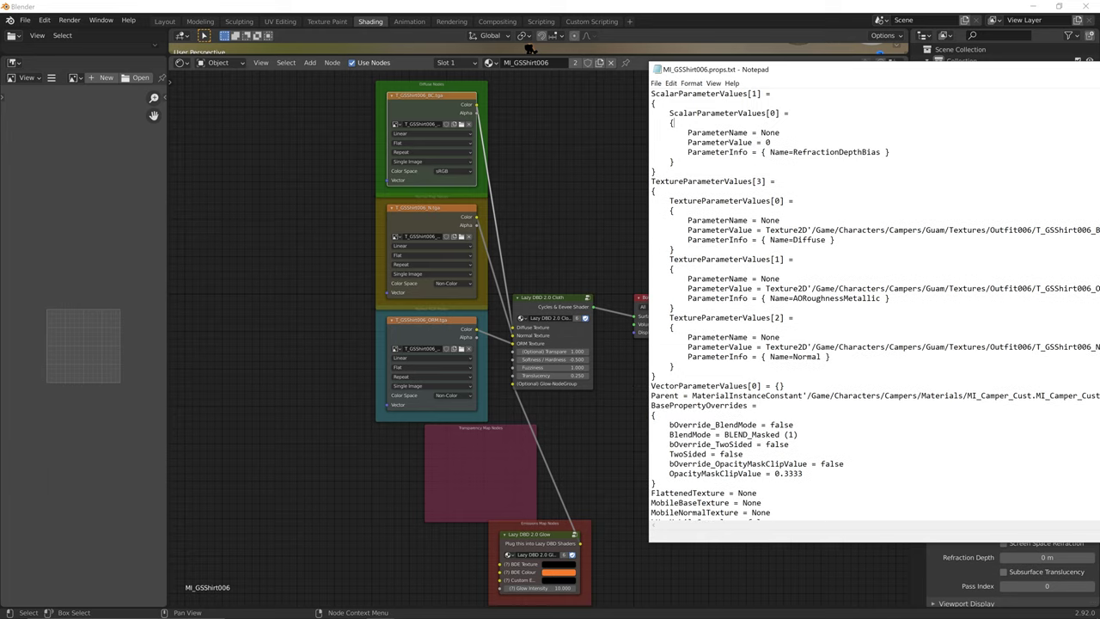
pyautogui.click(738, 21)
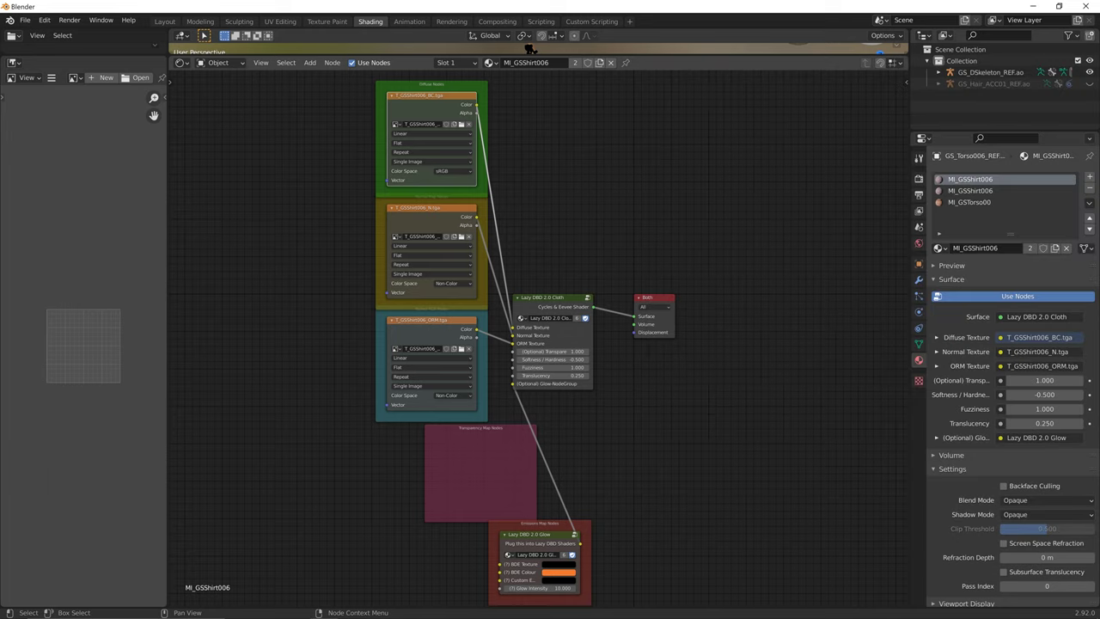
pyautogui.click(380, 609)
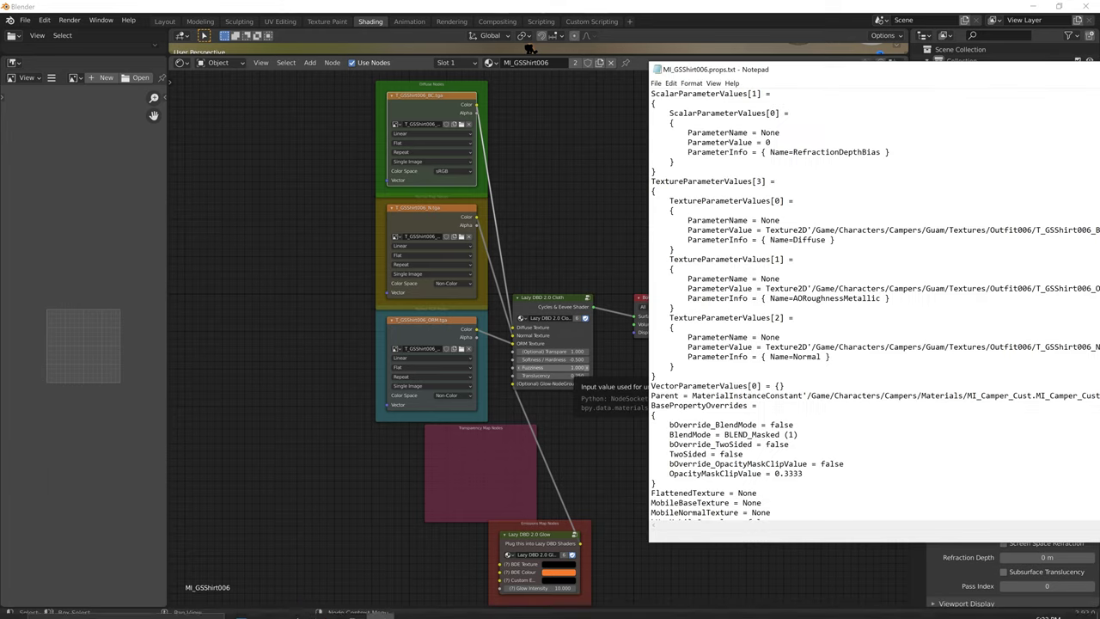
pyautogui.hotkey('alt', 'z')
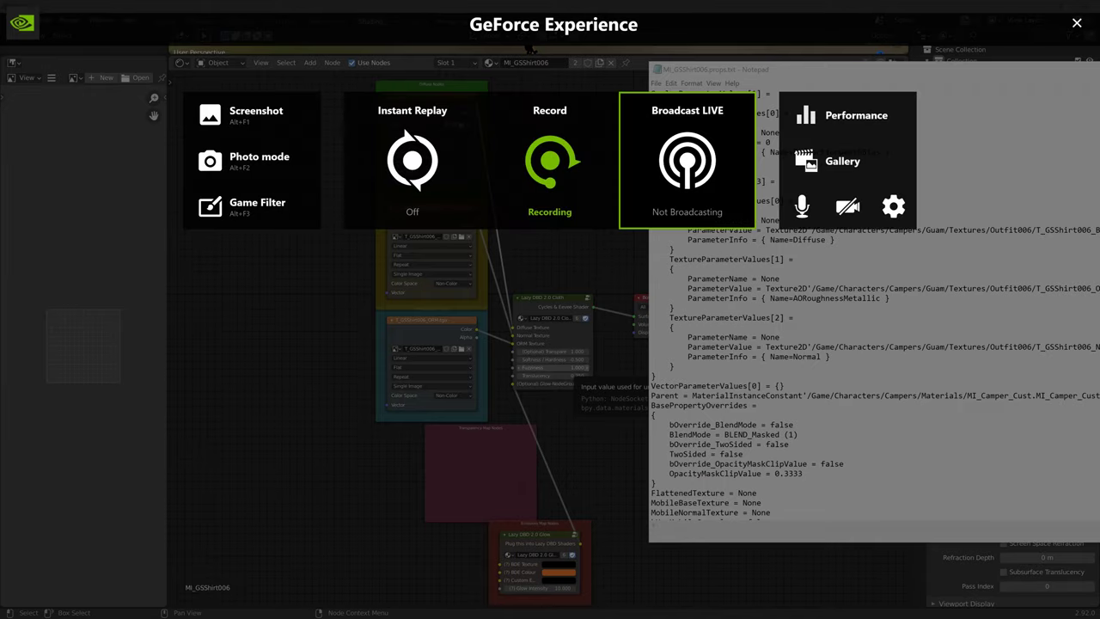
pyautogui.hotkey('alt', 'z')
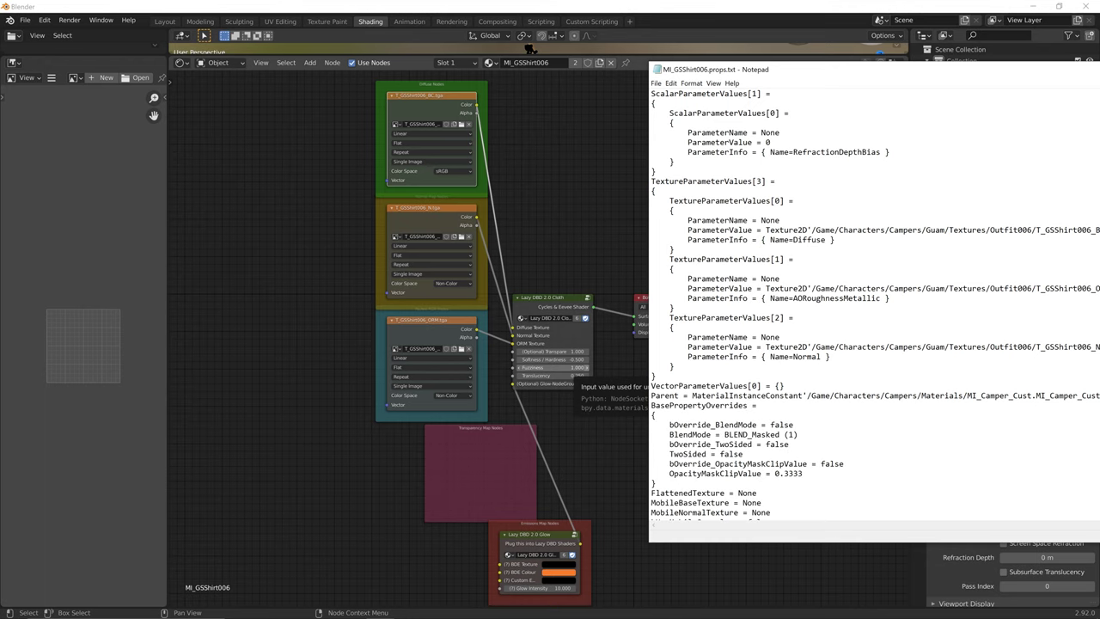
# Move Notepad so full lines fit and highlight the TextureParameterValues[0] entry and its path up to T_GSShirt006_BC.
pyautogui.moveTo(673, 200); pyautogui.dragTo(835, 240)
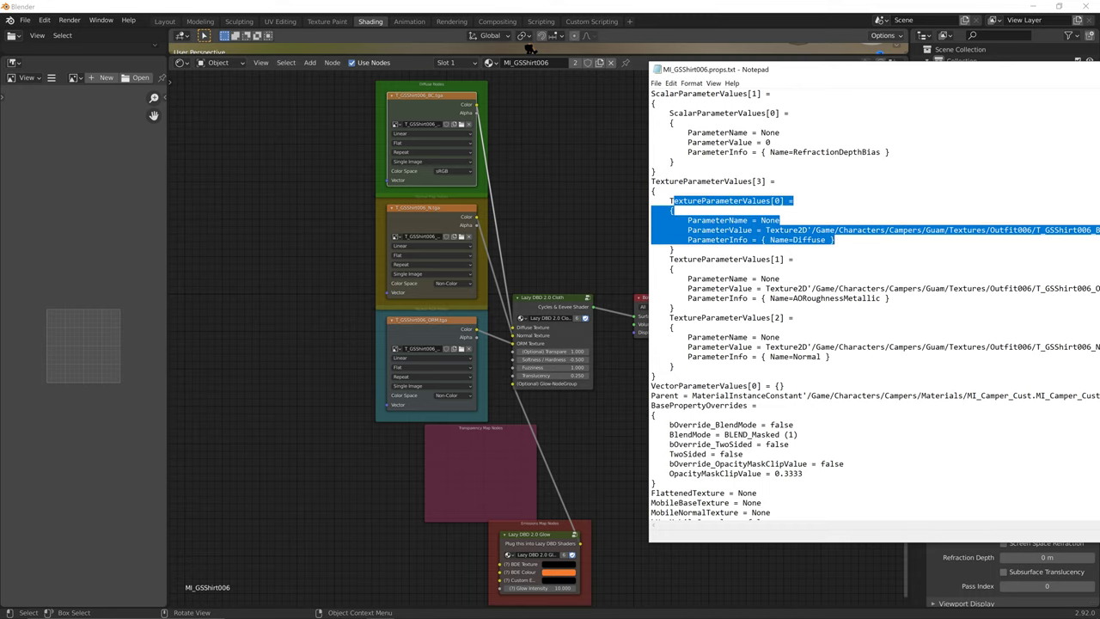
pyautogui.moveTo(857, 72); pyautogui.dragTo(747, 98)
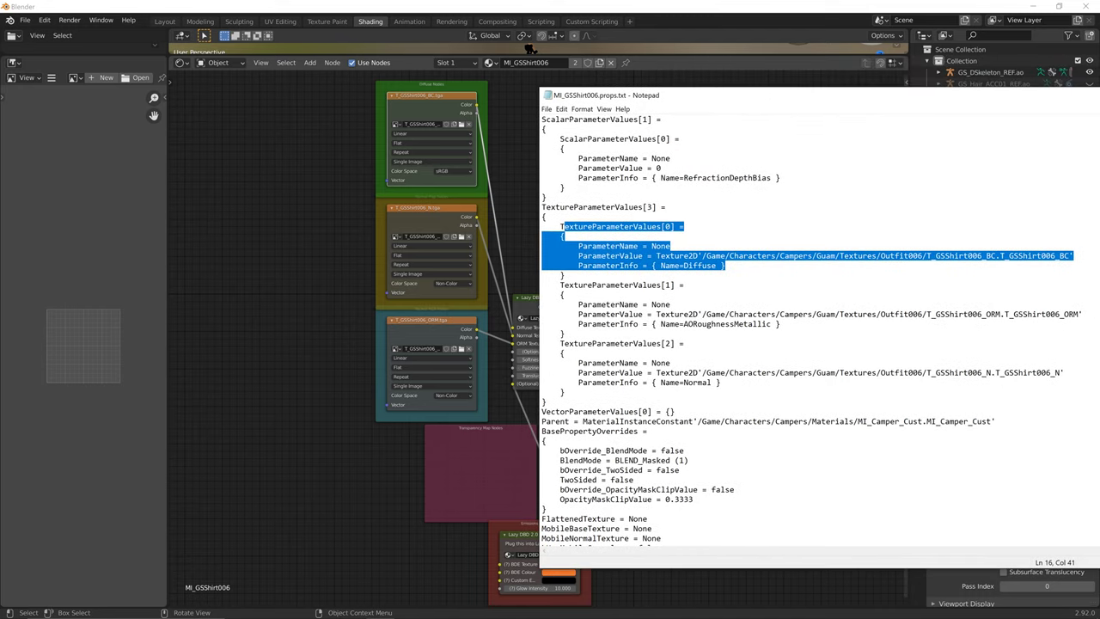
pyautogui.click(667, 207)
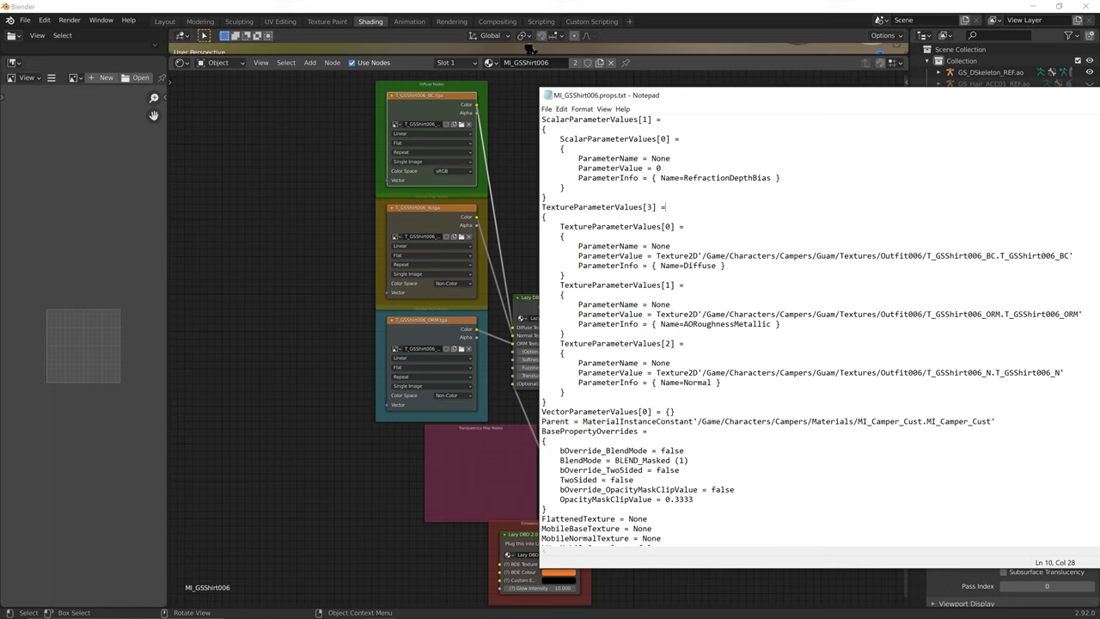
pyautogui.moveTo(816, 255); pyautogui.dragTo(945, 255)
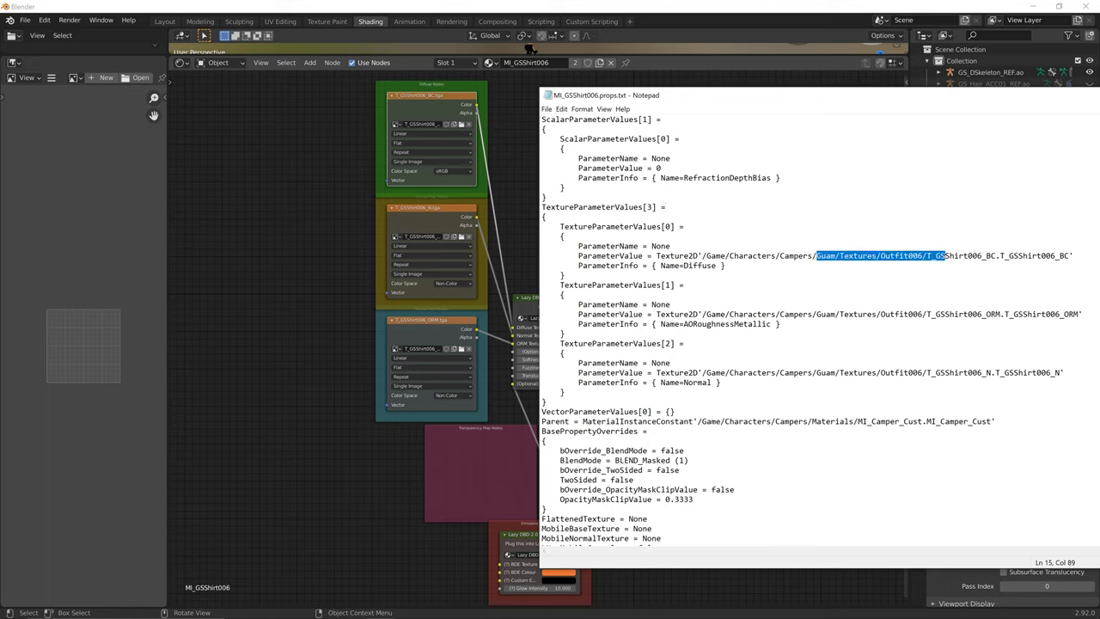
pyautogui.click(726, 266)
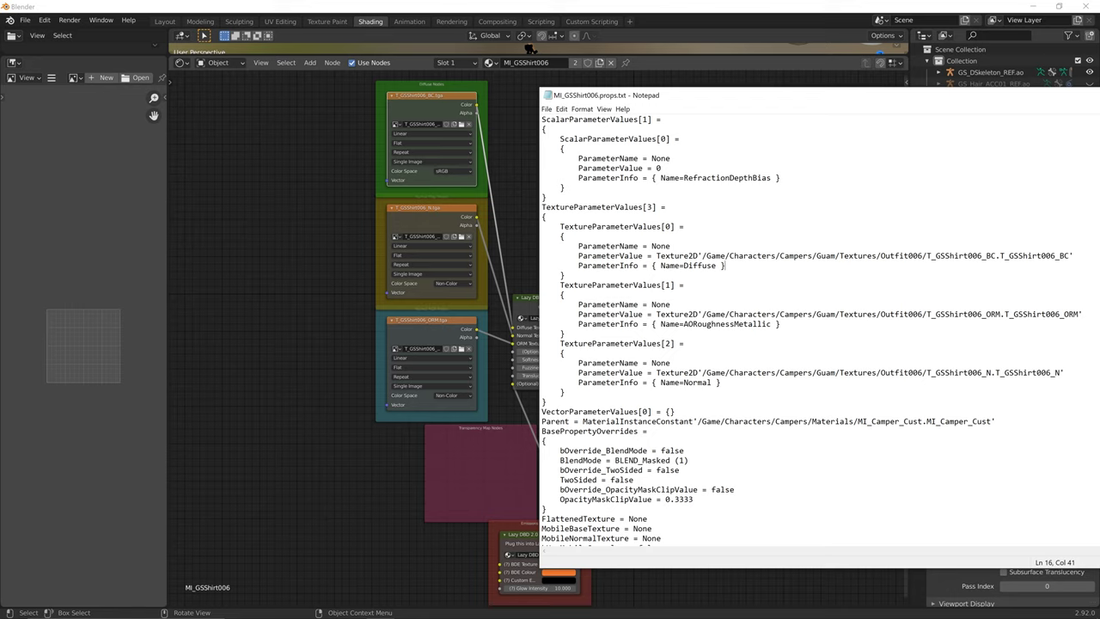
pyautogui.moveTo(726, 266); pyautogui.dragTo(799, 255)
pyautogui.click(808, 255)
pyautogui.moveTo(701, 255); pyautogui.dragTo(996, 255)
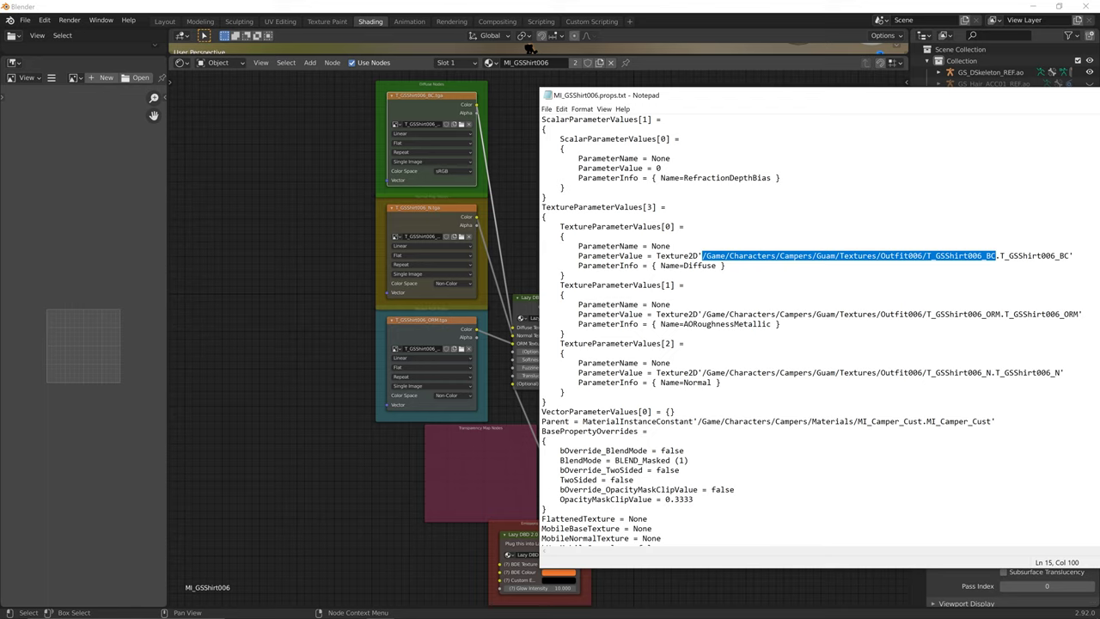
# Highlight the first texture entry's Name=Diffuse parameter, its T_GSShirt006_BC file name and the texture path.
pyautogui.moveTo(601, 265); pyautogui.dragTo(716, 265)
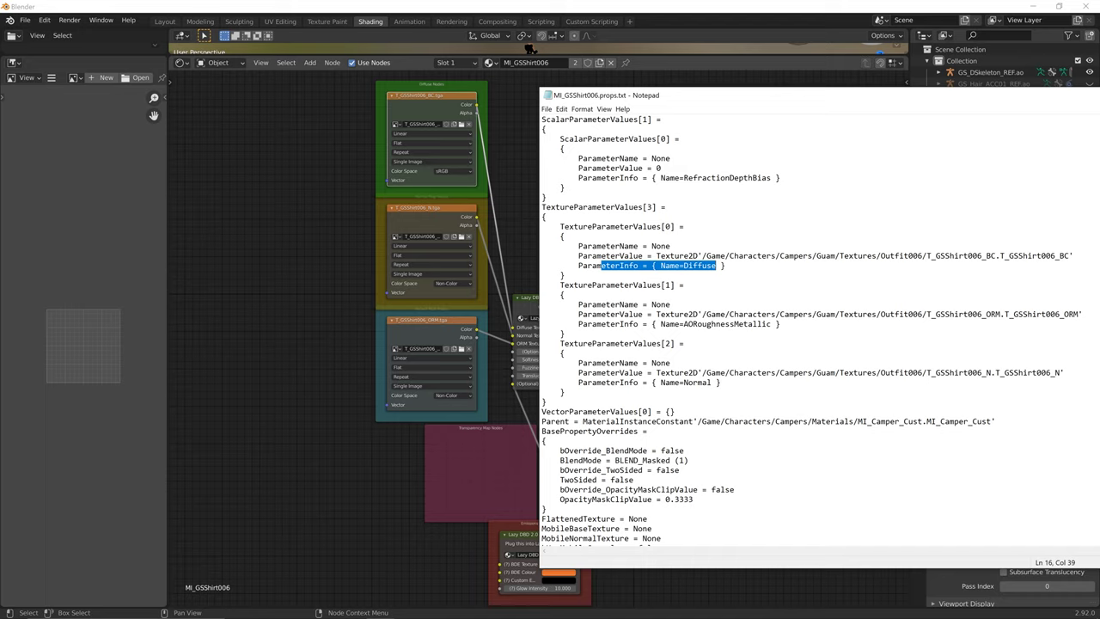
pyautogui.press('End')
pyautogui.moveTo(670, 266); pyautogui.dragTo(716, 266)
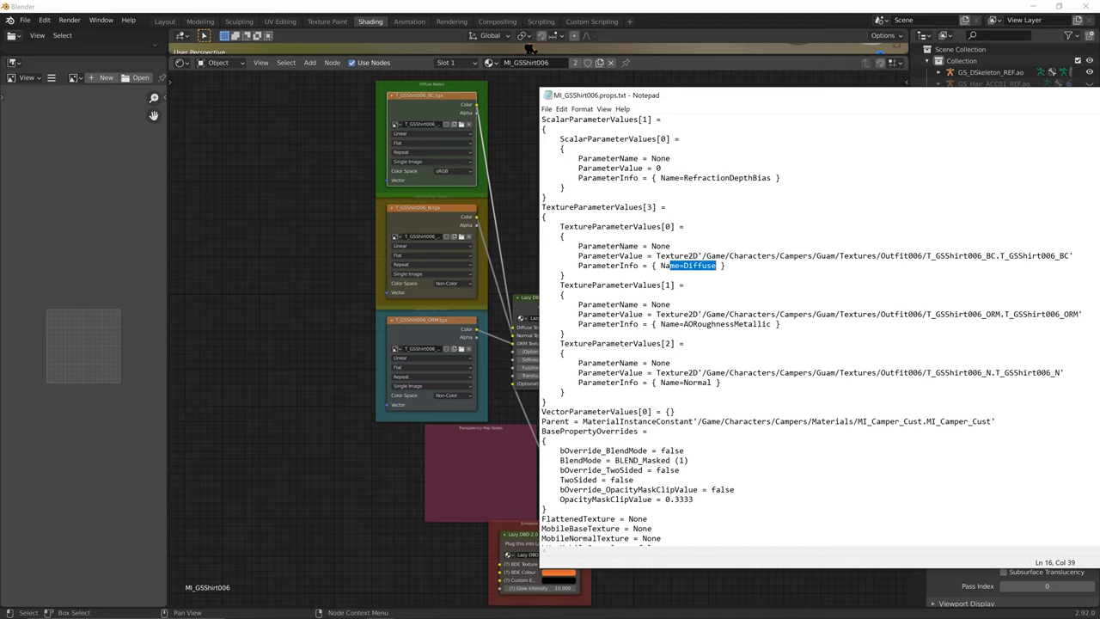
pyautogui.moveTo(930, 255); pyautogui.dragTo(995, 255)
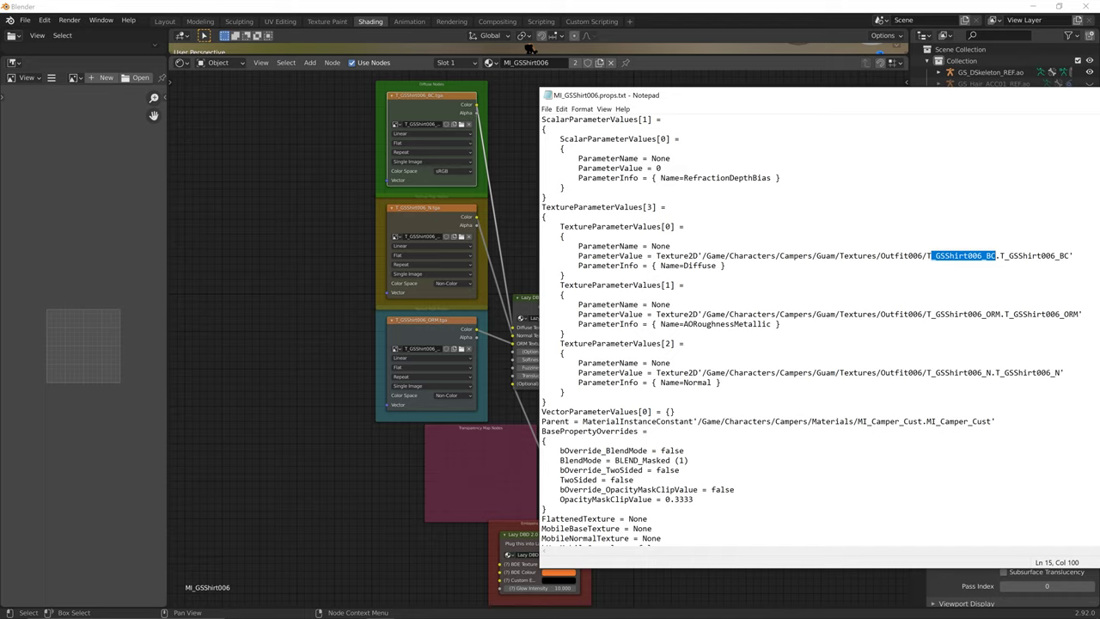
pyautogui.moveTo(926, 255); pyautogui.dragTo(996, 255)
pyautogui.moveTo(702, 255); pyautogui.dragTo(996, 255)
# Switch to File Explorer, centre its window and open the Campers\Guam\Textures\Outfit006 folder containing the shirt textures.
pyautogui.moveTo(270, 613)
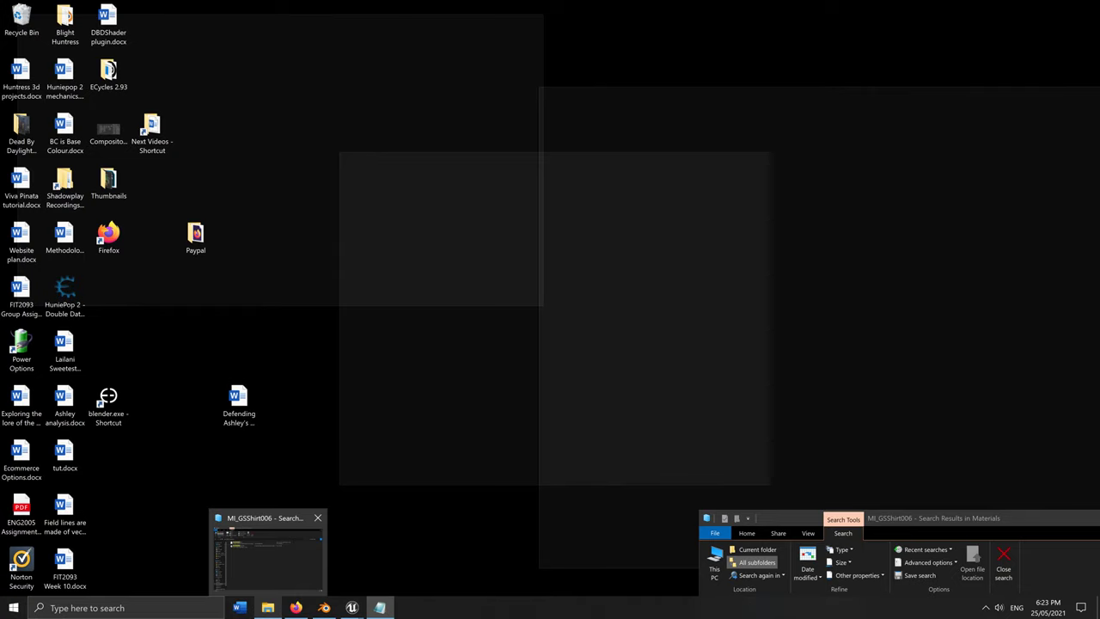
pyautogui.click(264, 554)
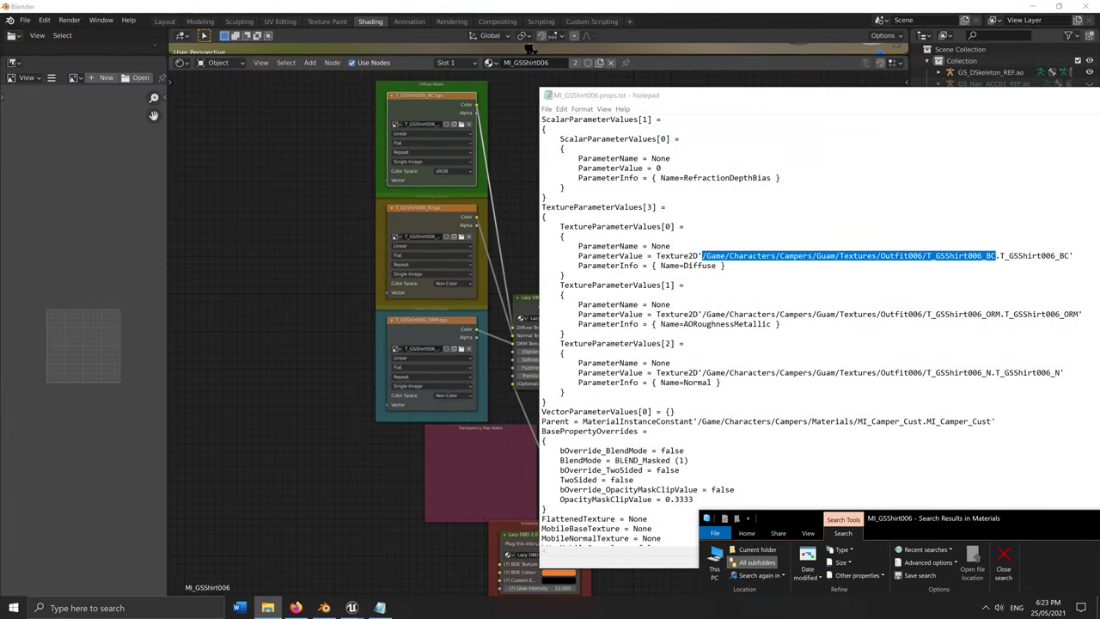
pyautogui.moveTo(926, 518); pyautogui.dragTo(306, 72)
pyautogui.click(696, 222)
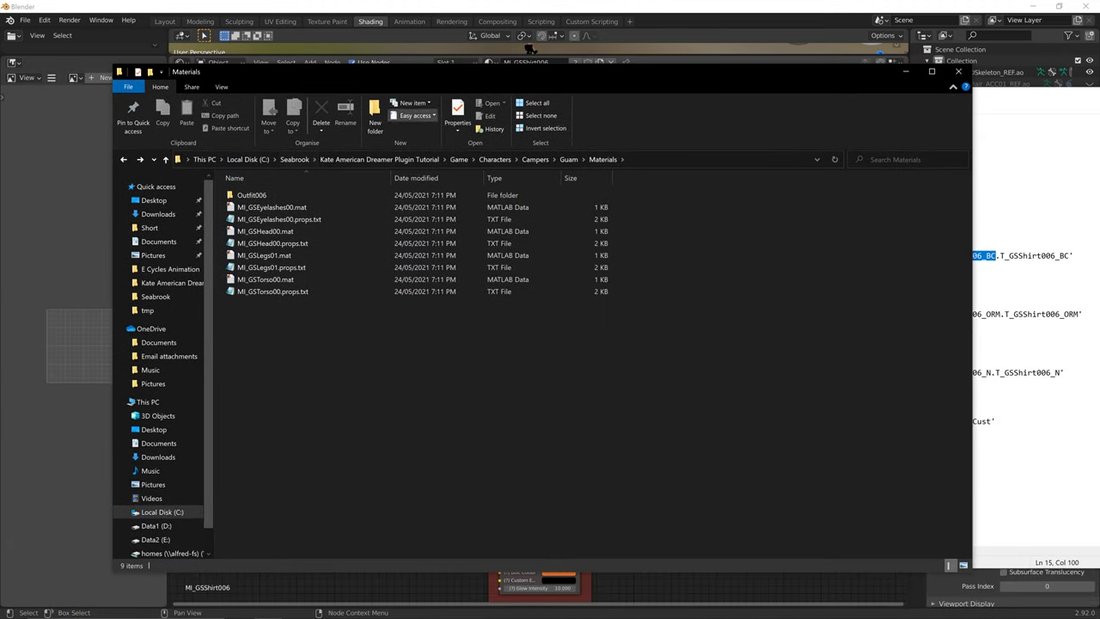
pyautogui.click(535, 159)
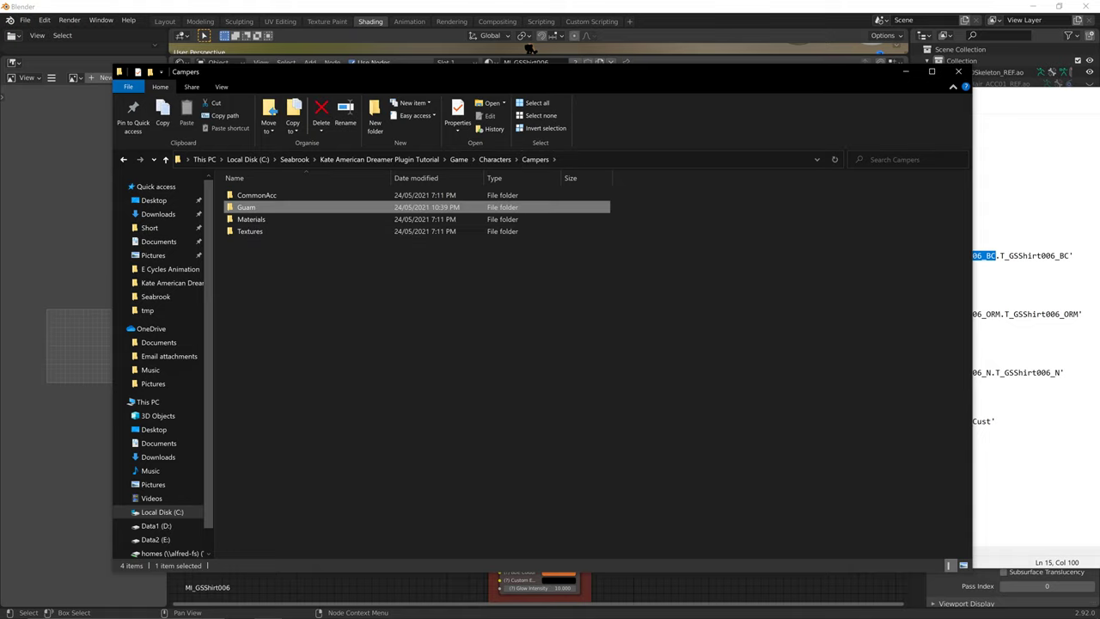
pyautogui.doubleClick(273, 207)
pyautogui.doubleClick(274, 231)
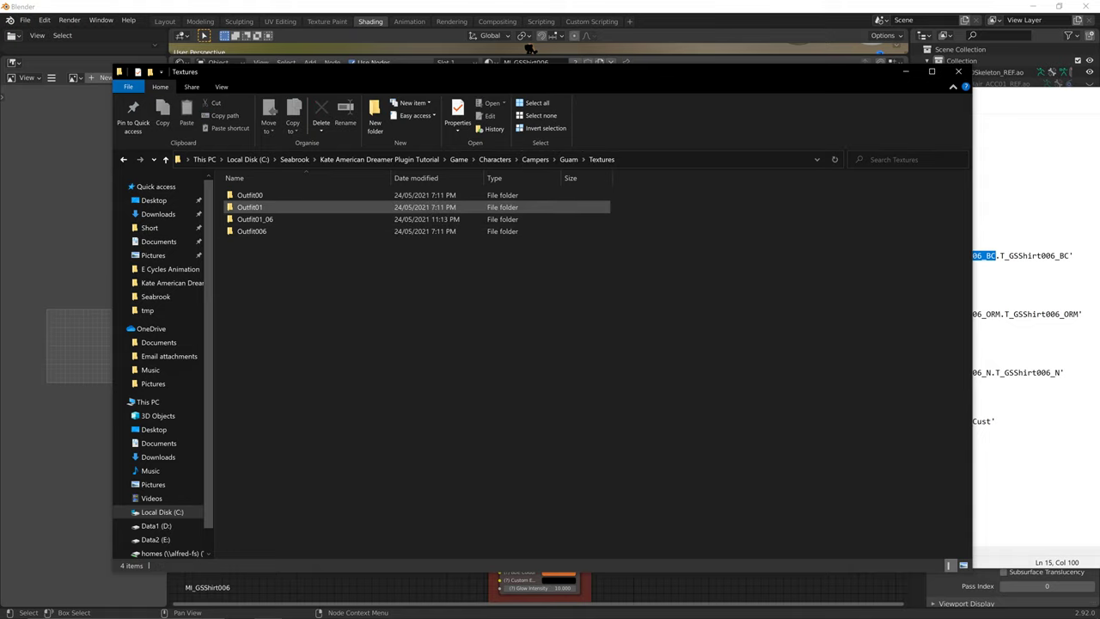
pyautogui.press('Return')
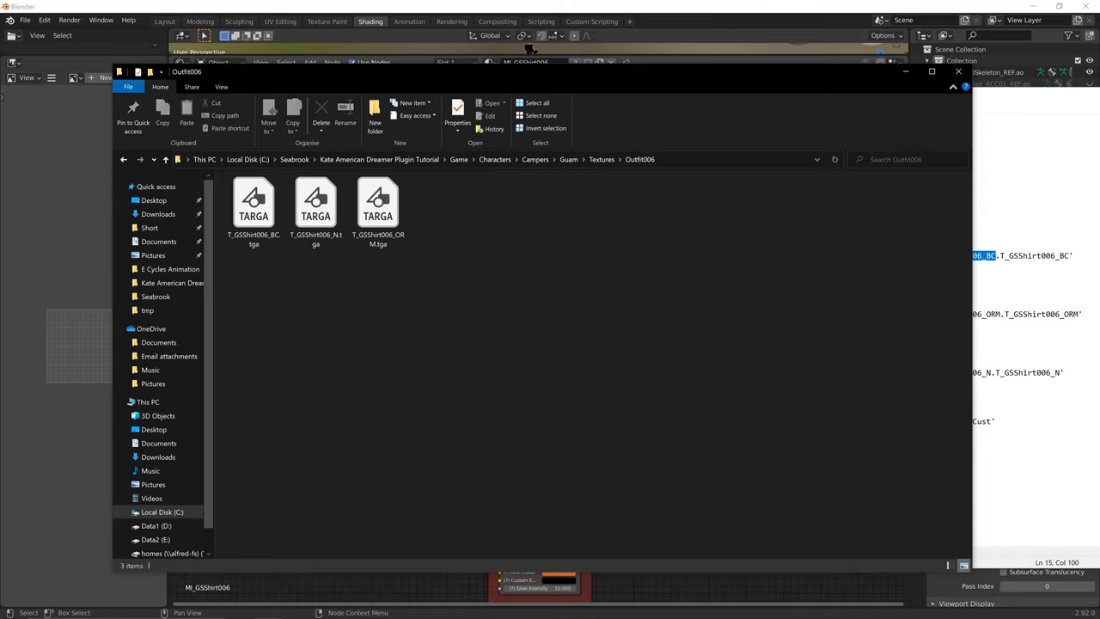
# Point out the T_GSShirt006_BC.tga and T_GSShirt006_N.tga files, then lower the Outfit006 folder window to uncover the props.txt file and texture nodes.
pyautogui.moveTo(268, 72); pyautogui.dragTo(371, 120)
pyautogui.click(356, 262)
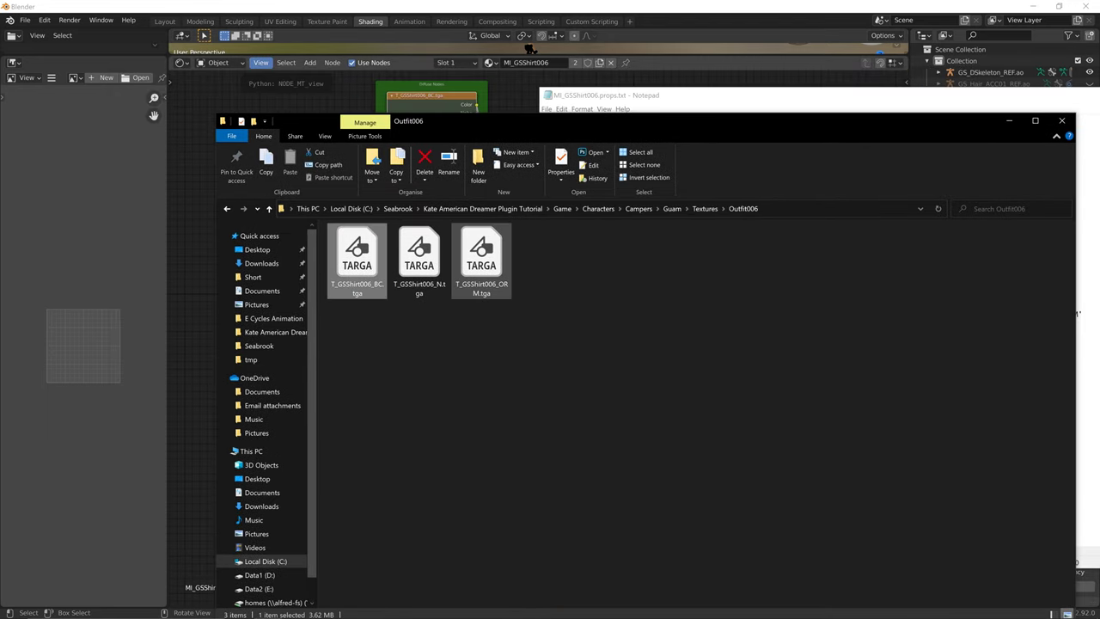
pyautogui.click(419, 262)
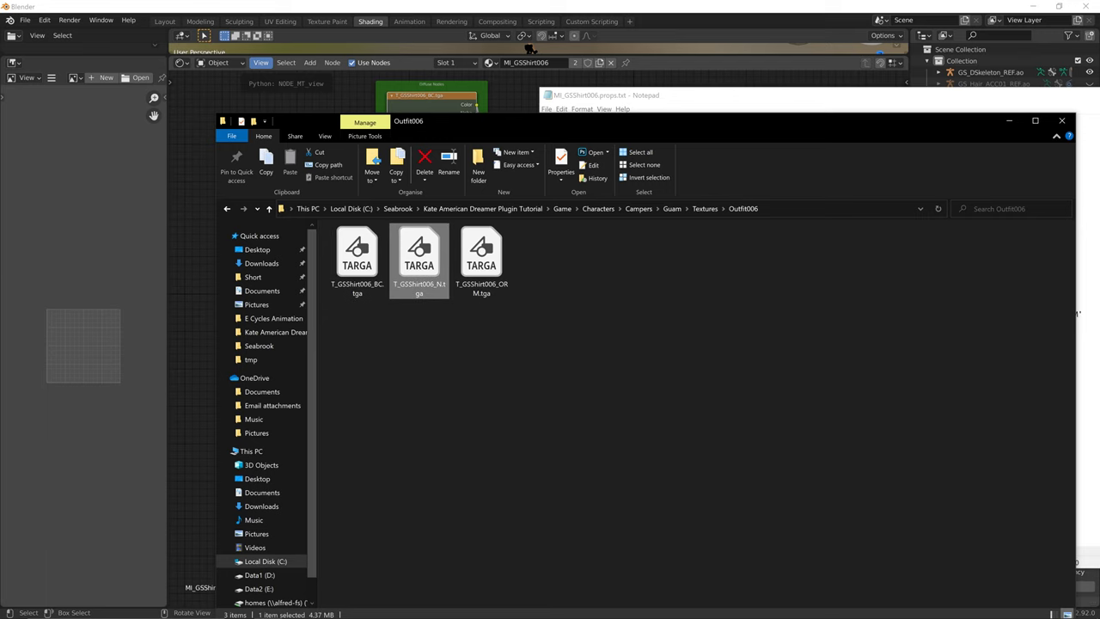
pyautogui.moveTo(522, 120); pyautogui.dragTo(460, 396)
# Highlight the AORoughnessMetallic and Normal texture entries in MI_GSShirt006.props.txt, including the T_GSShirt006_N texture path.
pyautogui.click(773, 95)
pyautogui.click(726, 313)
pyautogui.moveTo(712, 314); pyautogui.dragTo(1027, 372)
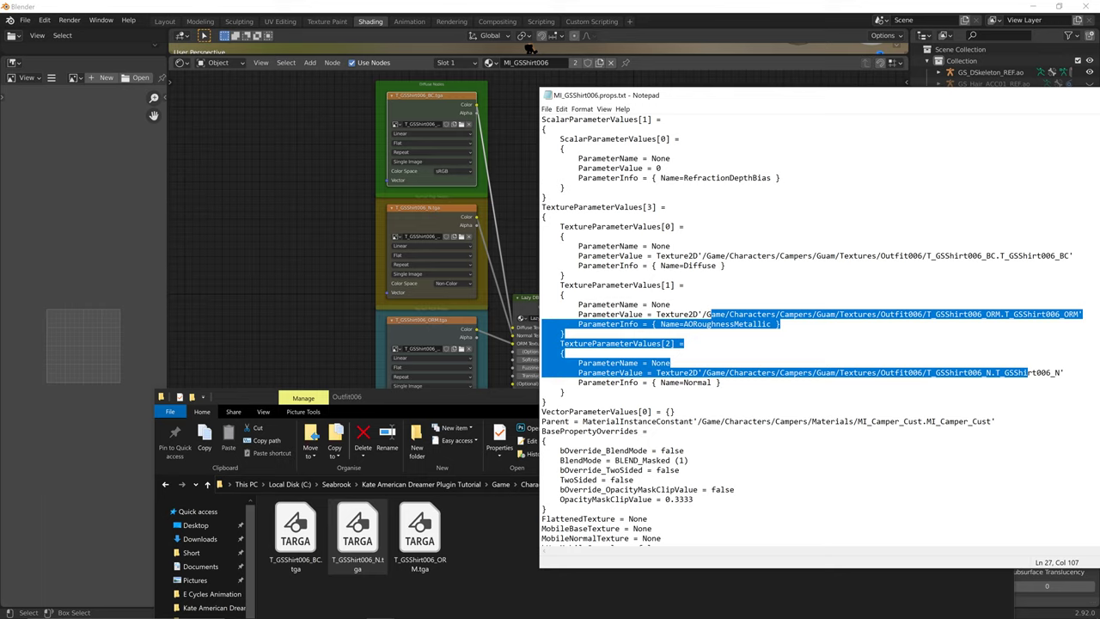
pyautogui.click(722, 382)
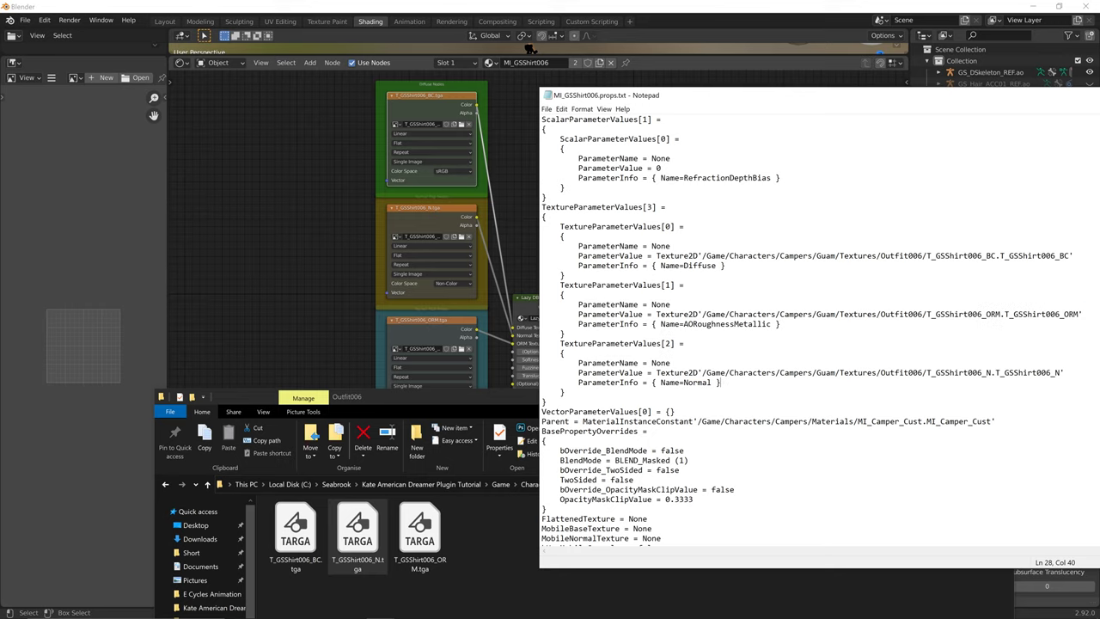
pyautogui.moveTo(853, 372); pyautogui.dragTo(1031, 372)
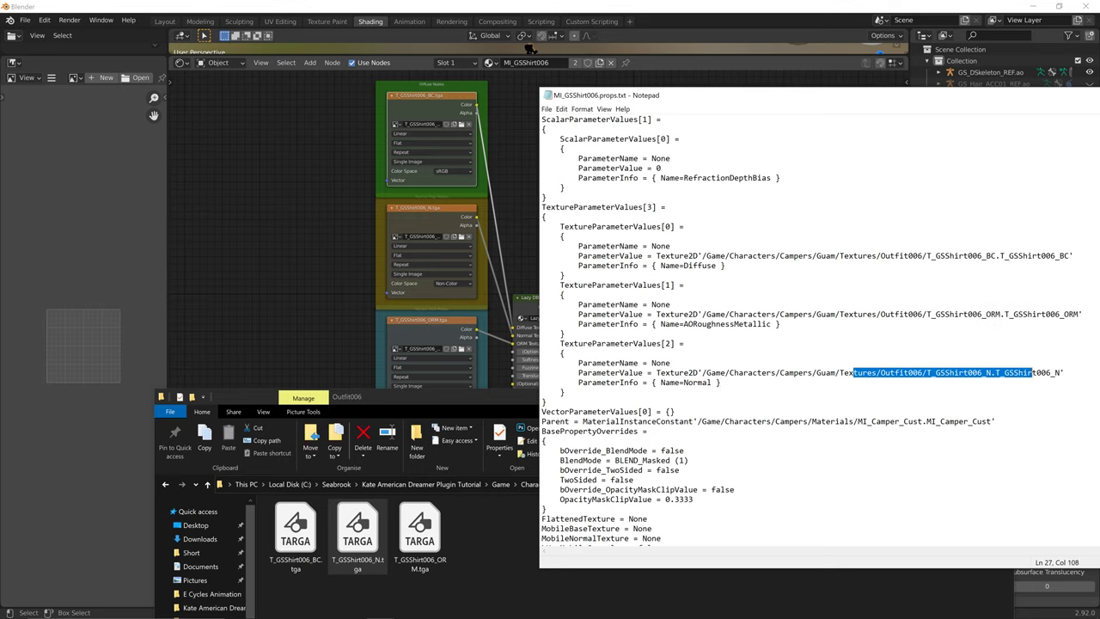
# Switch back to Blender, look inside the Lazy DBD 2.0 Cloth node group and leave it again.
pyautogui.click(320, 171)
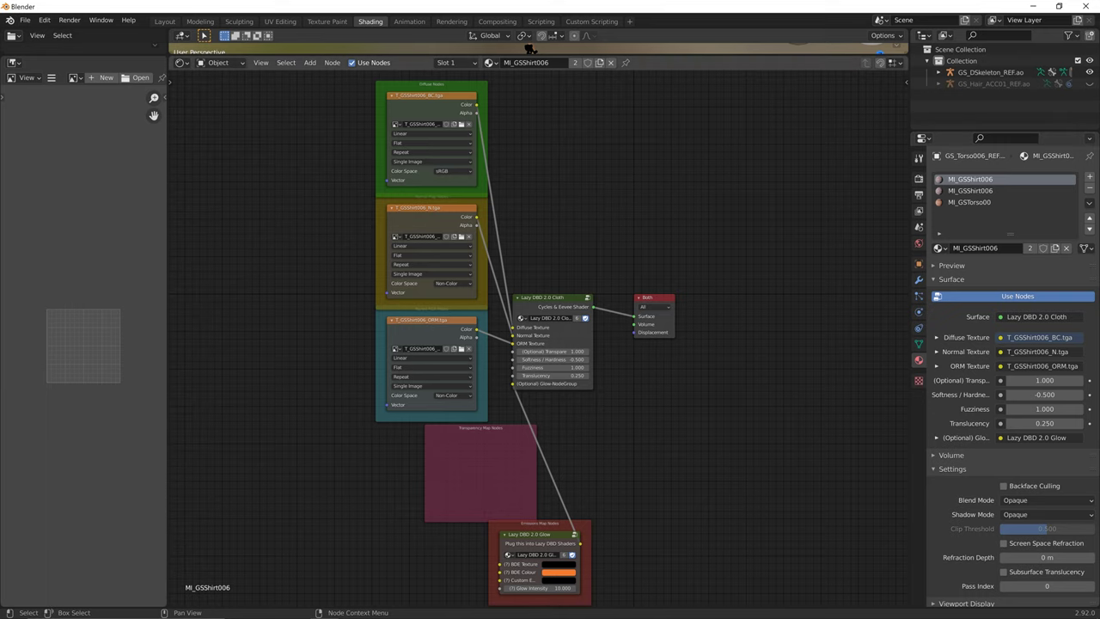
pyautogui.click(545, 298)
pyautogui.press('Tab')
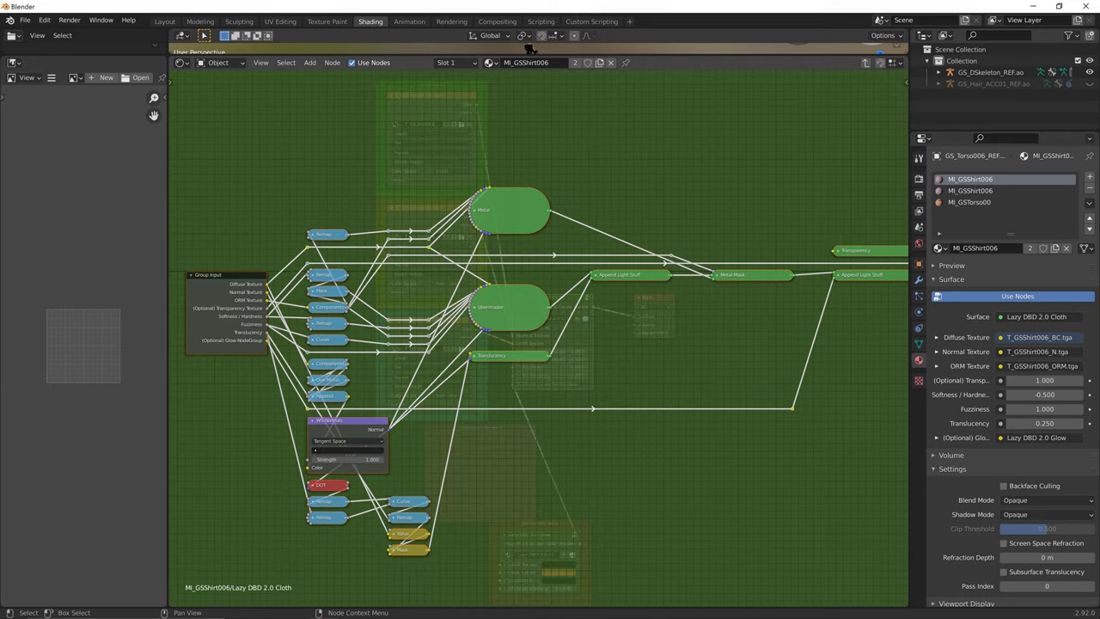
pyautogui.press('Tab')
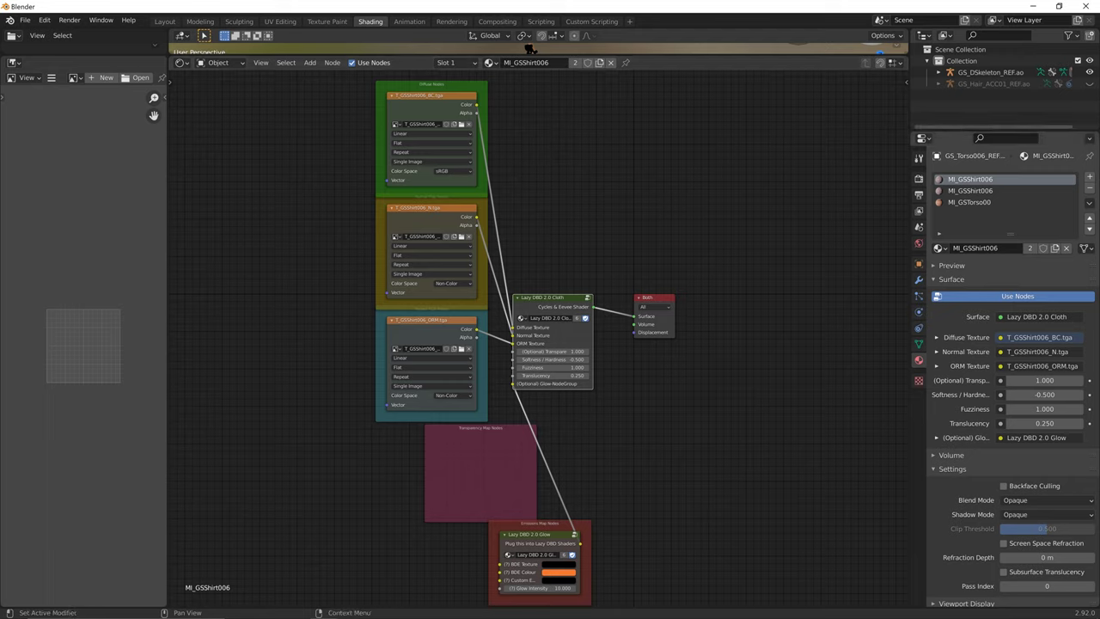
# Go through the torso's material slots to compare the node setups, ending on the second MI_GSShirt006 slot.
pyautogui.click(970, 191)
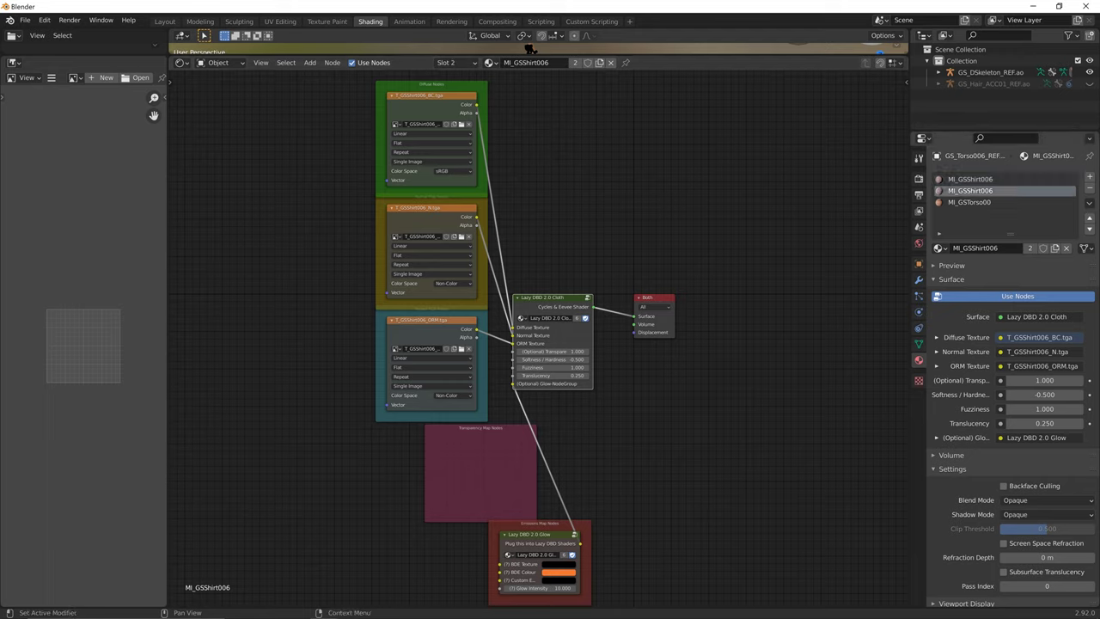
pyautogui.click(971, 202)
pyautogui.click(971, 179)
pyautogui.click(971, 191)
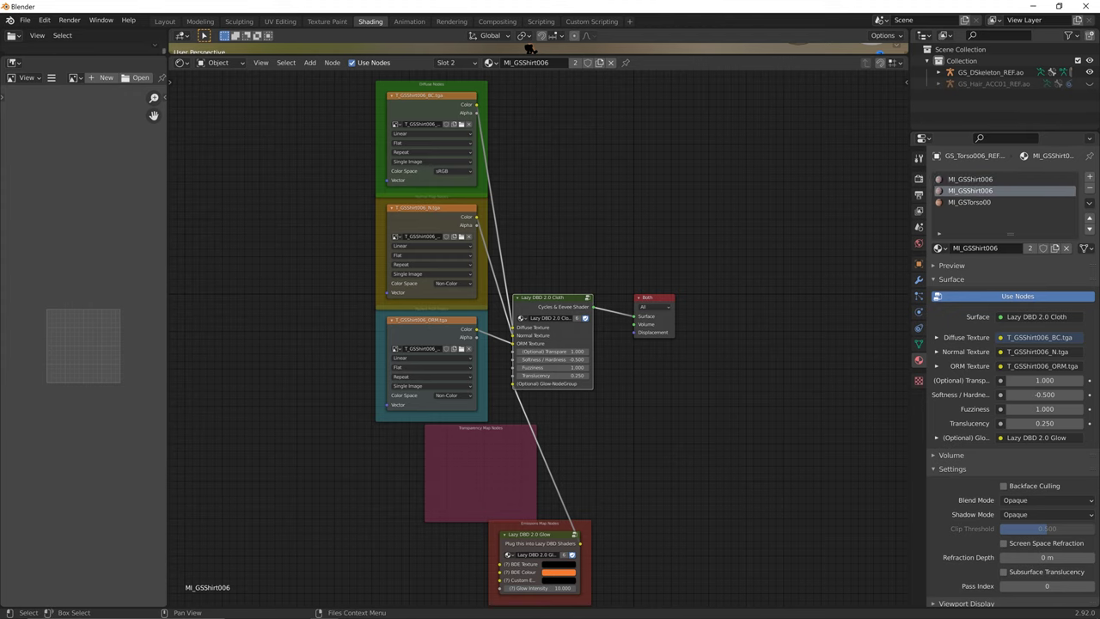
# Return to the Layout workspace, select all objects to point them out, review the shader presets and load settings, and deselect everything.
pyautogui.click(164, 21)
pyautogui.moveTo(361, 309)
pyautogui.mouseDown(button='middle')
pyautogui.moveTo(397, 327)
pyautogui.moveTo(402, 307)
pyautogui.moveTo(381, 302)
pyautogui.mouseUp(button='middle')
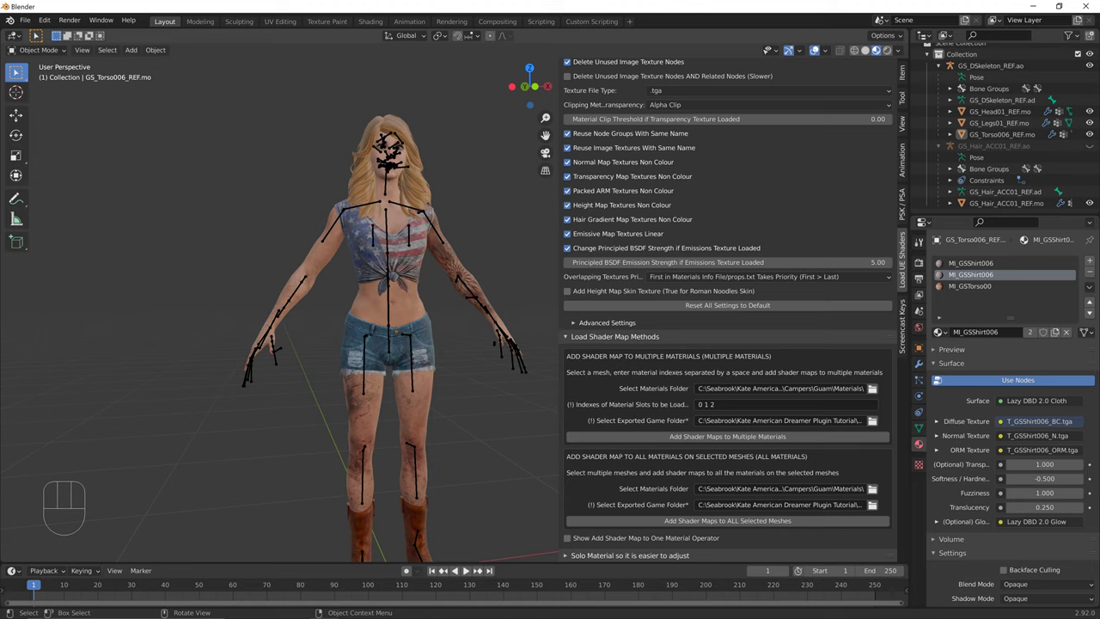
pyautogui.press('a')
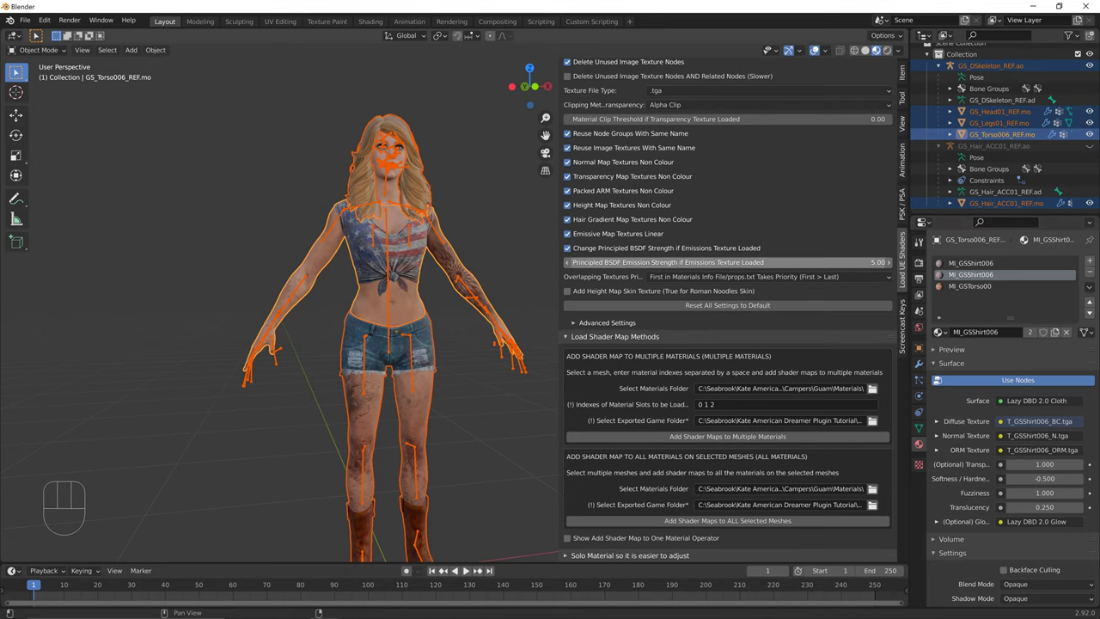
pyautogui.scroll(5, 727, 310)
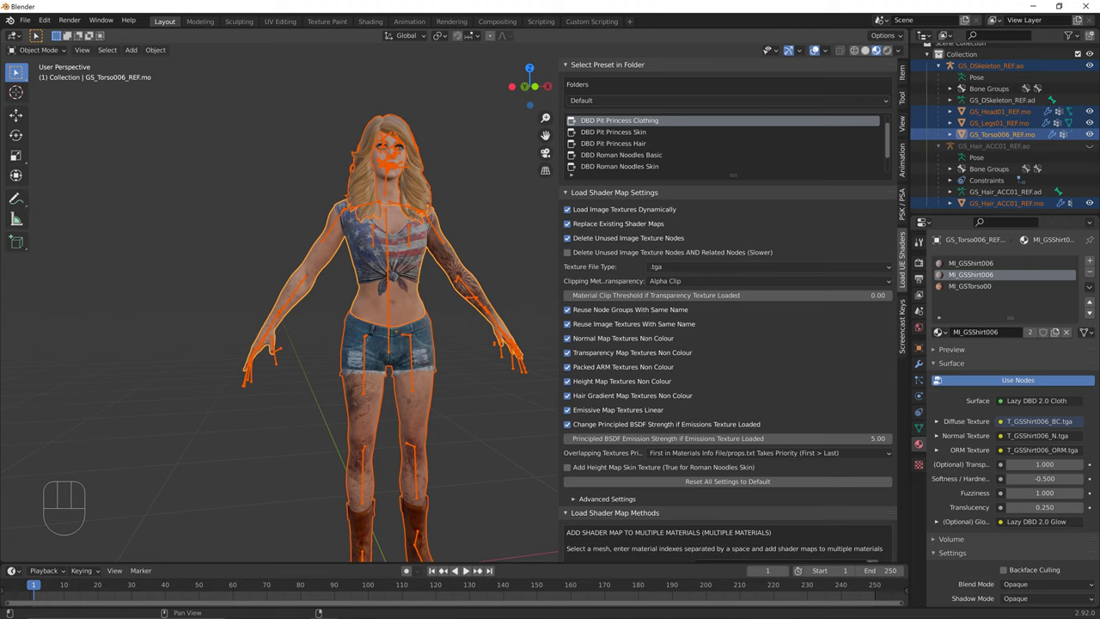
pyautogui.hotkey('alt', 'a')
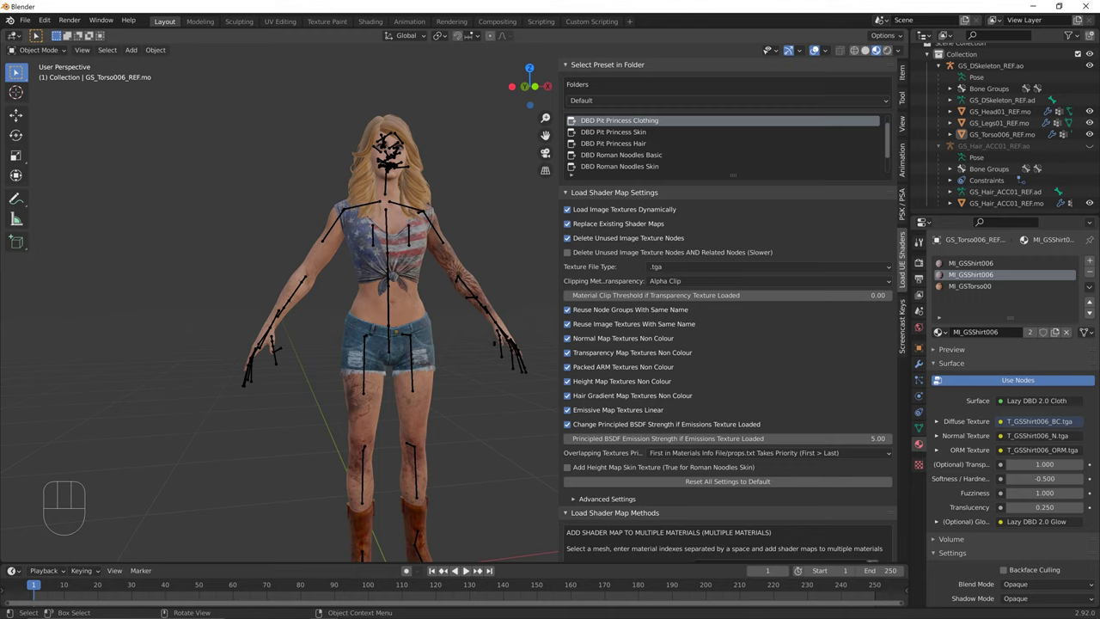
# Choose the DBD Pit Princess Skin preset for loading shader maps.
pyautogui.press('shift')
pyautogui.click(614, 132)
pyautogui.keyDown('shift'); pyautogui.moveTo(395, 301); pyautogui.dragTo(378, 287, button='middle'); pyautogui.keyUp('shift')
pyautogui.moveTo(379, 287); pyautogui.dragTo(397, 288, button='middle')
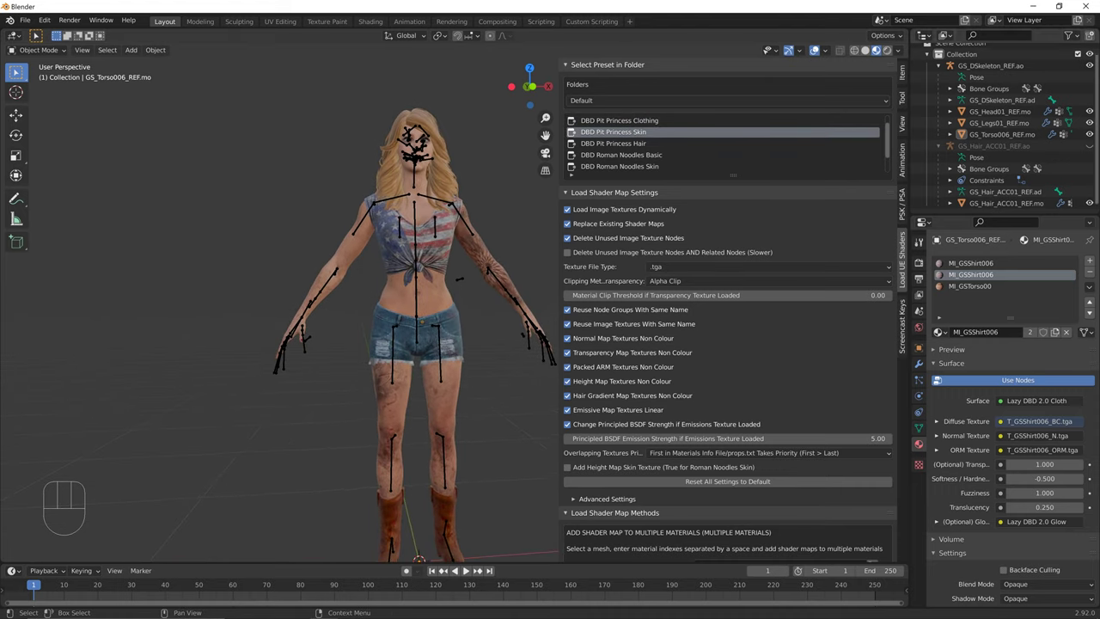
# Hide the GS_DSkeleton_REF armature in the viewport, leaving the body meshes shown.
pyautogui.click(1089, 66)
pyautogui.click(435, 347)
pyautogui.scroll(-2, 1010, 464)
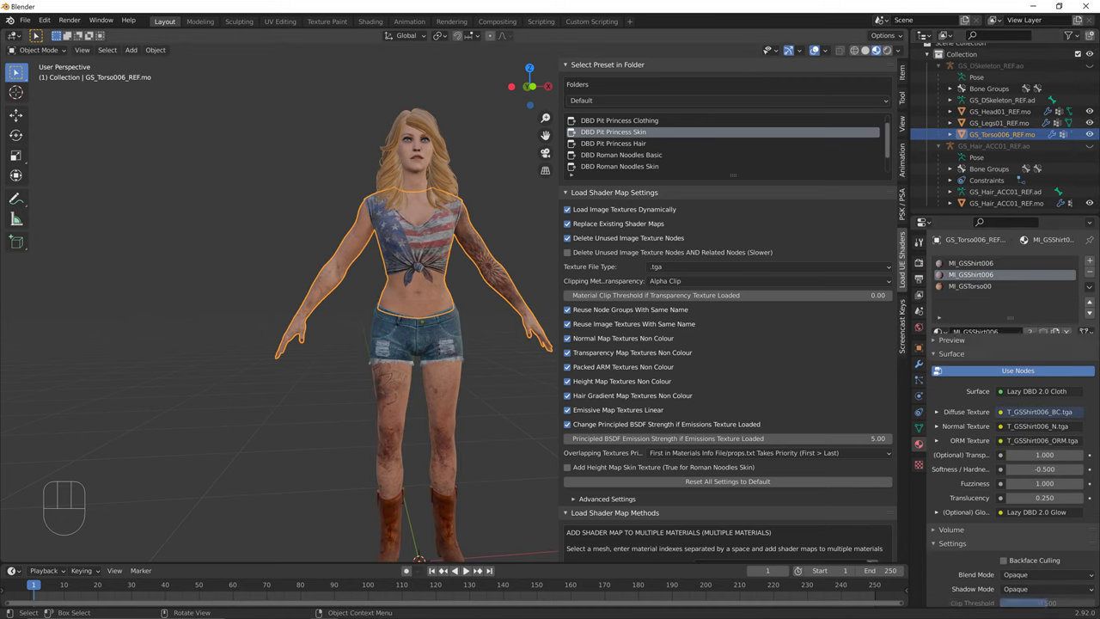
pyautogui.click(1089, 66)
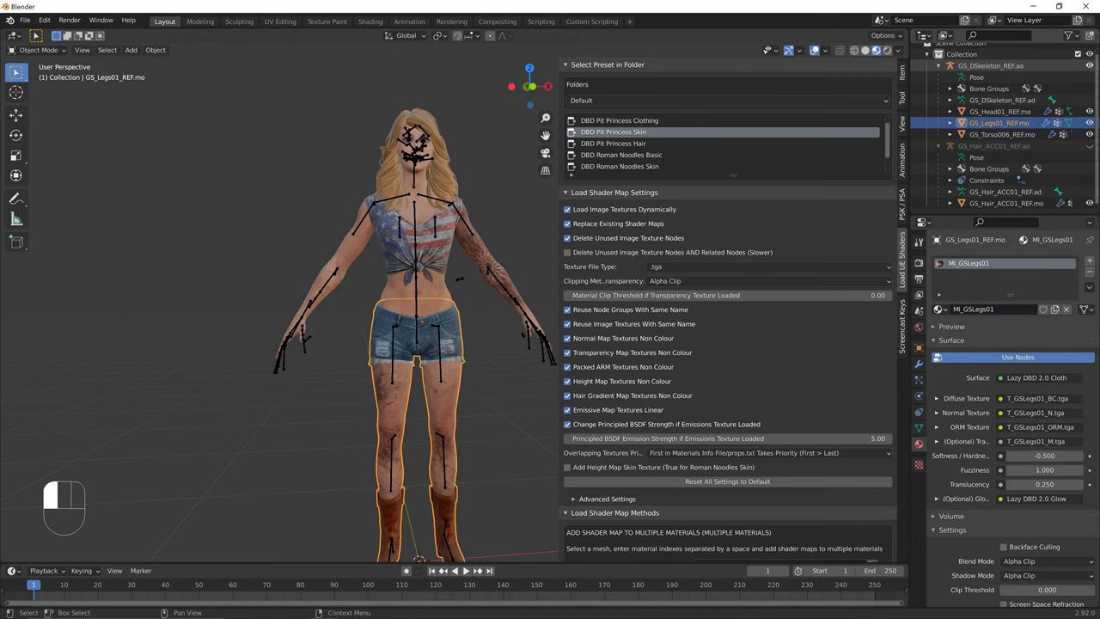
pyautogui.click(1089, 66)
pyautogui.click(1090, 66)
pyautogui.click(1089, 66)
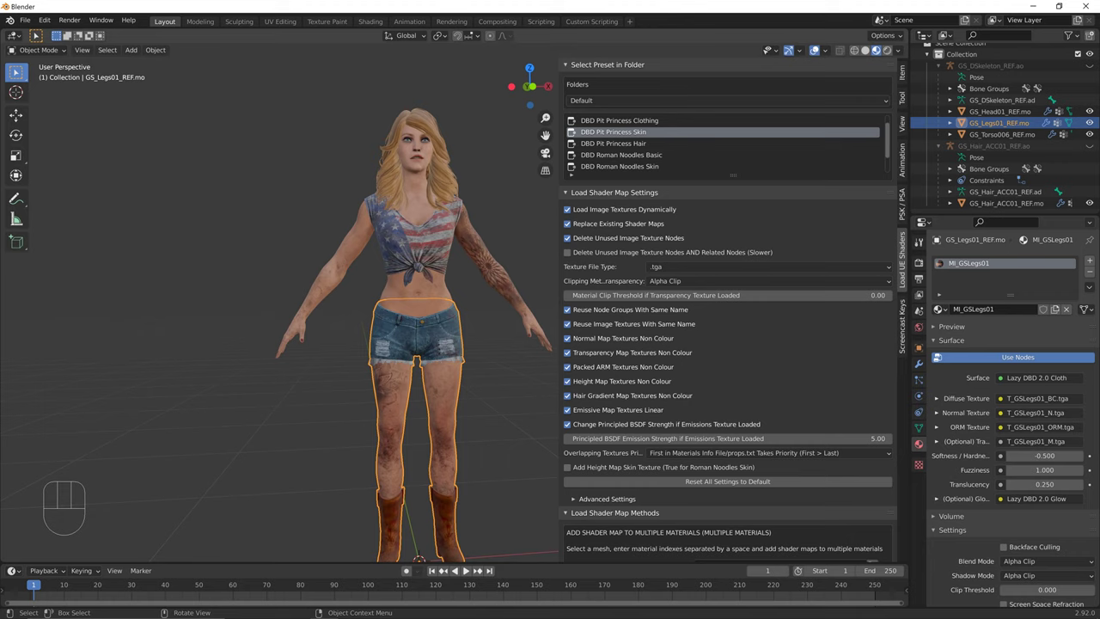
# Select the torso mesh, examine its MI_GSTorso00 material nodes in the Shading workspace, and return to Layout with that slot active.
pyautogui.moveTo(412, 309); pyautogui.dragTo(410, 318, button='middle')
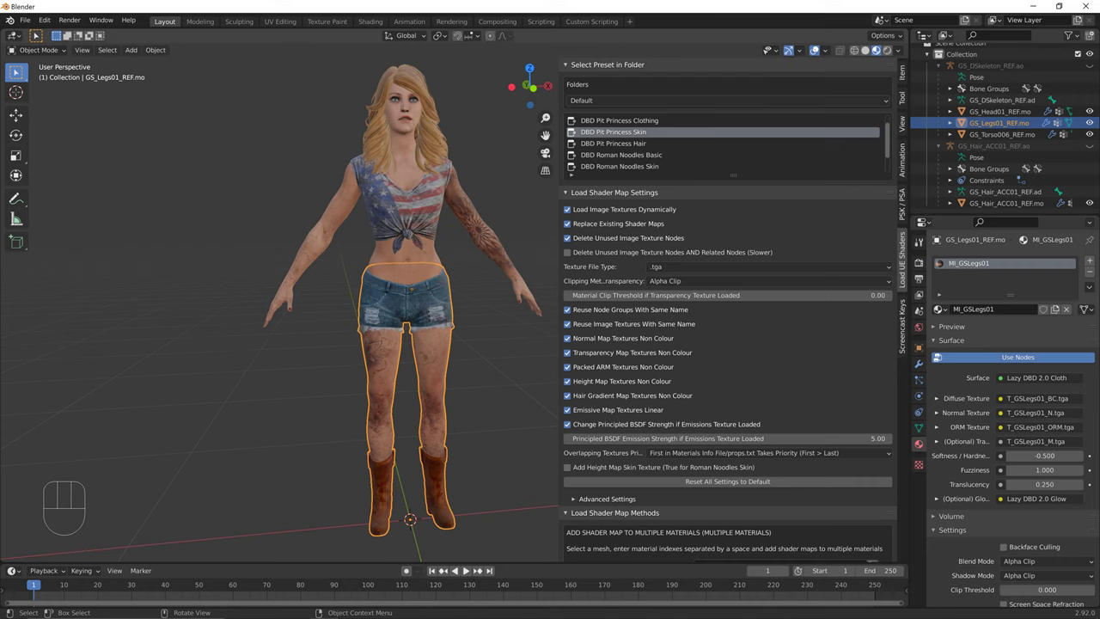
pyautogui.click(407, 206)
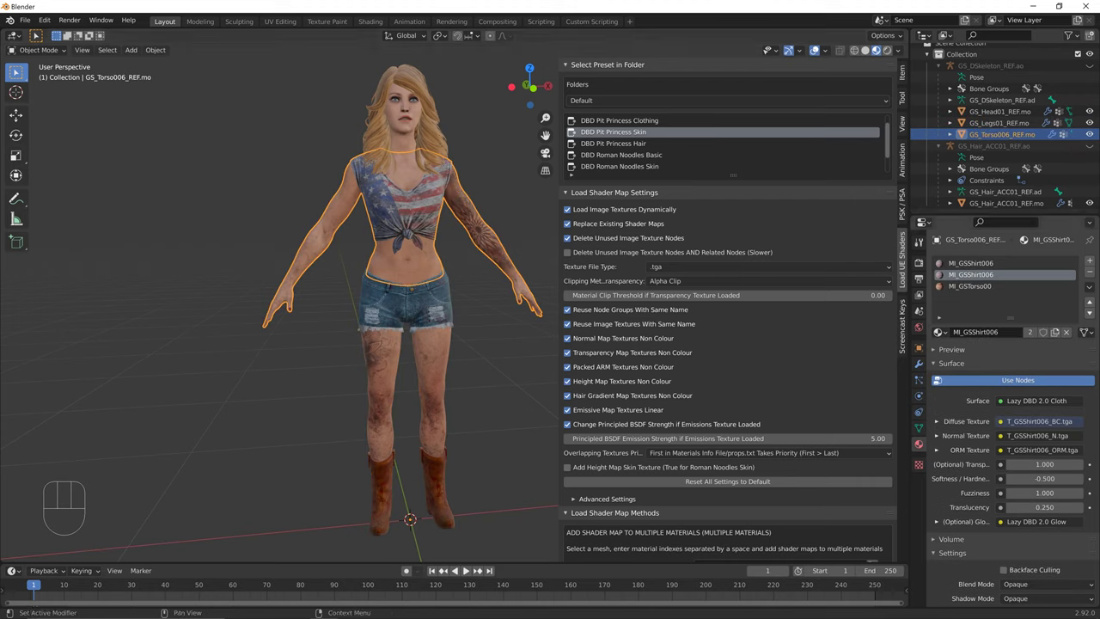
pyautogui.click(370, 21)
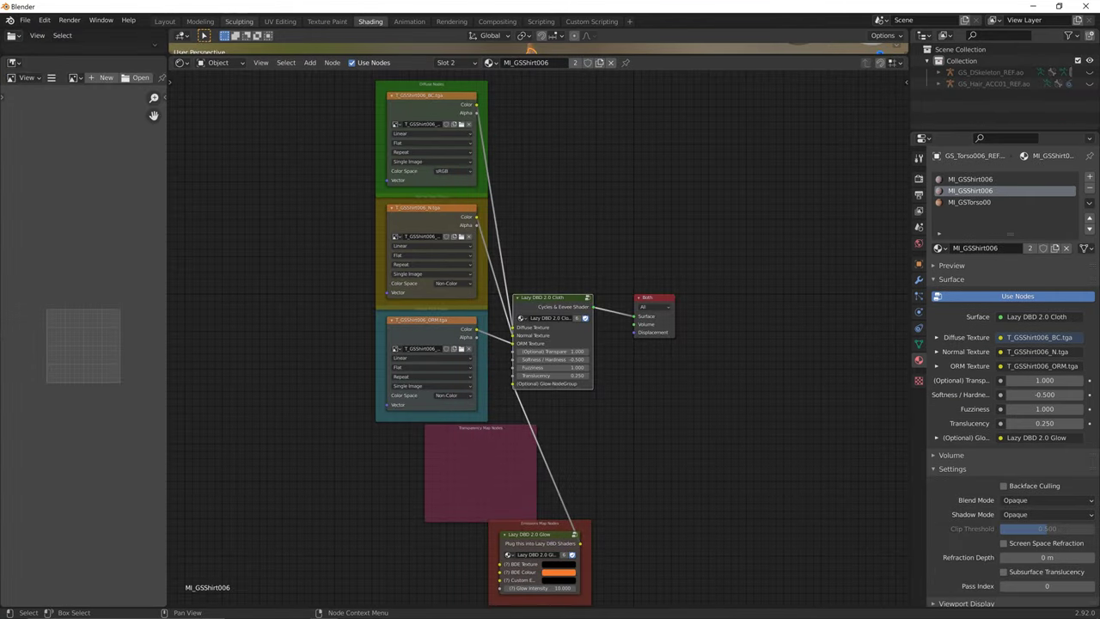
pyautogui.click(970, 202)
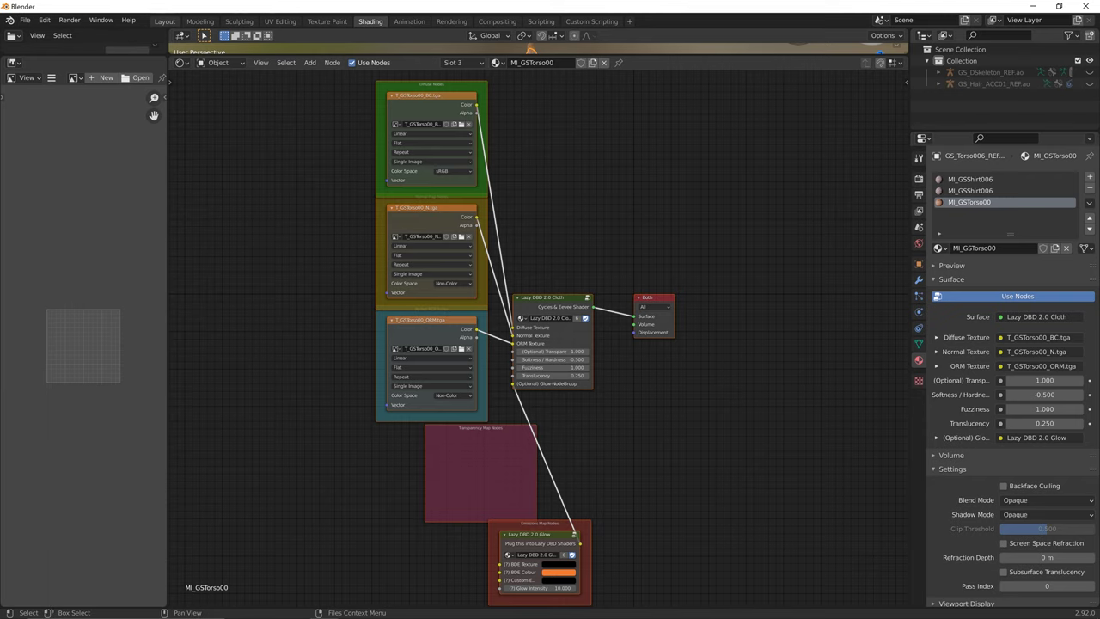
pyautogui.click(164, 22)
pyautogui.doubleClick(969, 285)
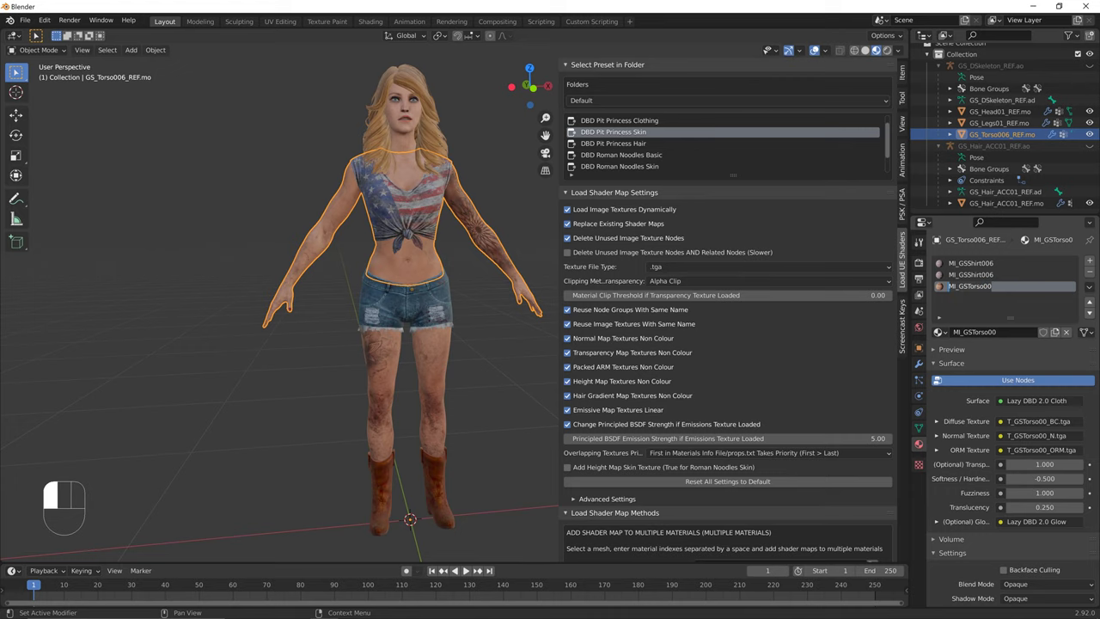
# Highlight the material slot indexes 0 1 2 in the method for adding shader maps to multiple materials.
pyautogui.scroll(-4, 728, 309)
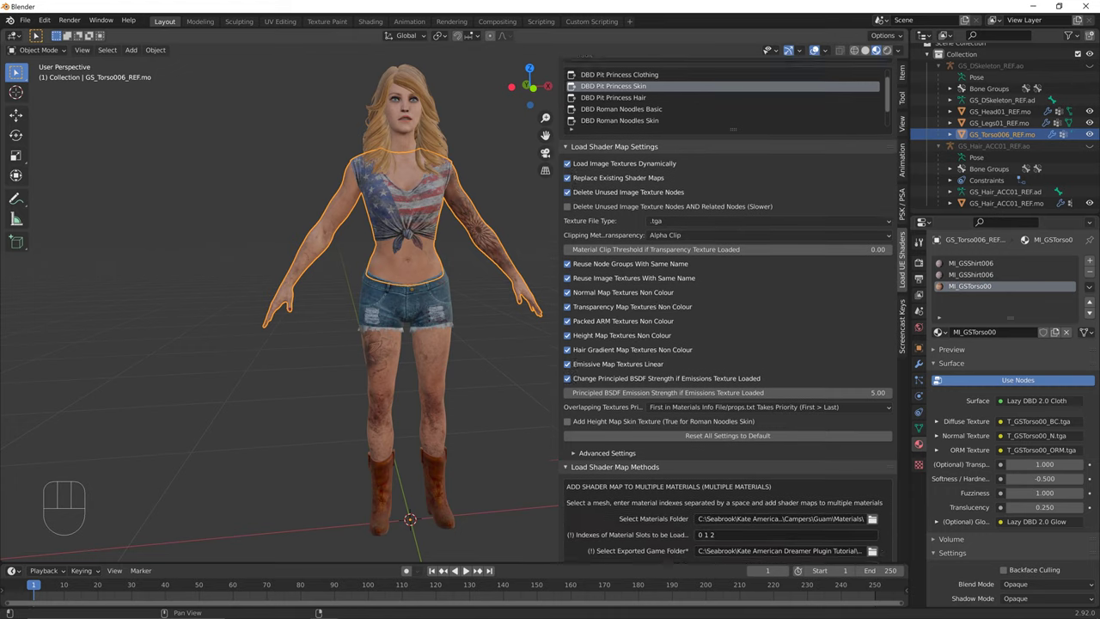
pyautogui.scroll(1, 728, 310)
pyautogui.click(756, 489)
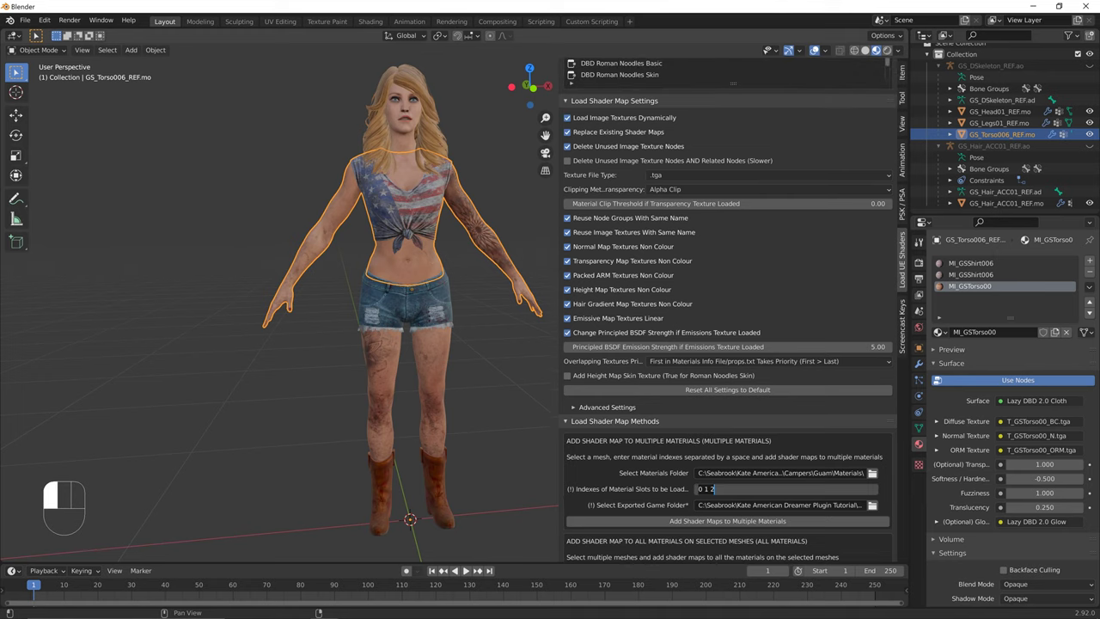
pyautogui.click(756, 489)
pyautogui.press('Return')
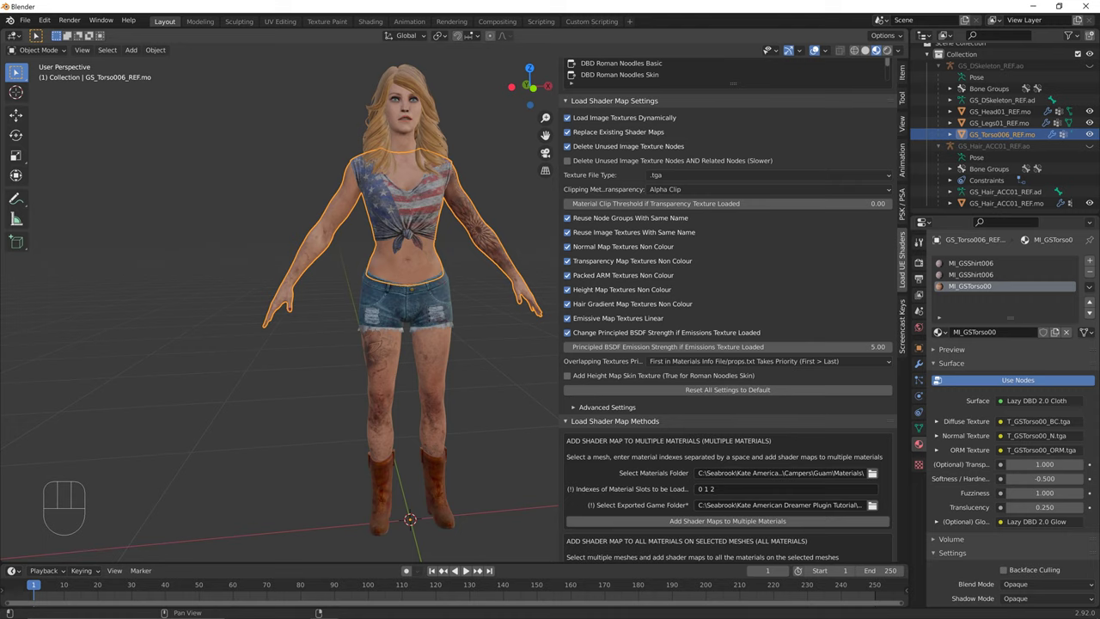
pyautogui.click(502, 197)
pyautogui.click(413, 206)
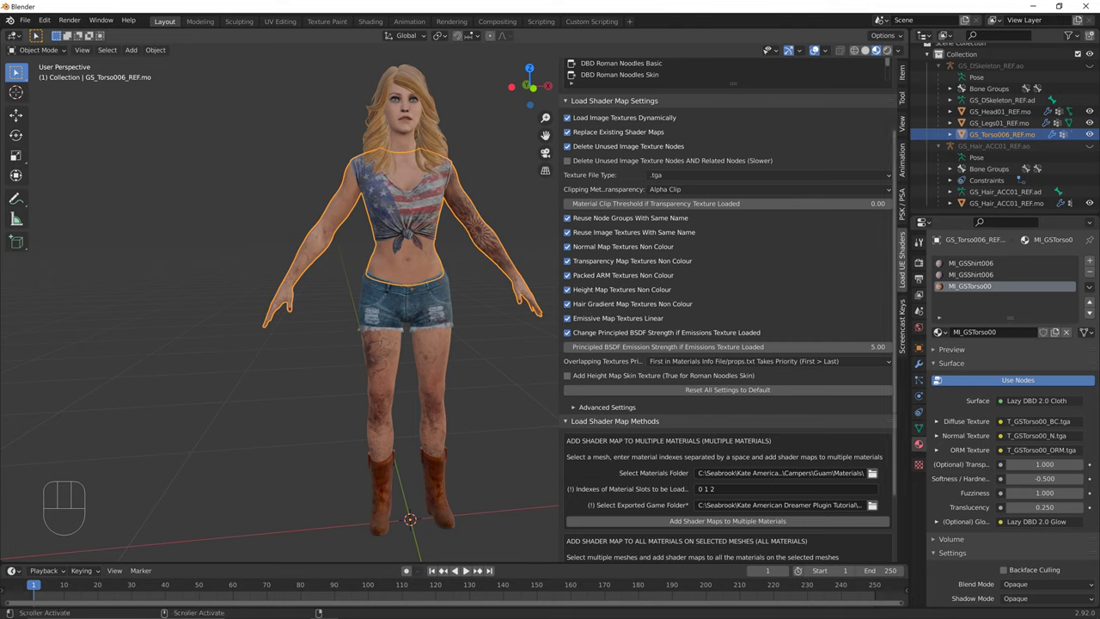
pyautogui.click(770, 489)
# Point out the torso's two MI_GSShirt006 slots and its MI_GSTorso00 slot in order, and open the material slot indexes for editing.
pyautogui.click(971, 263)
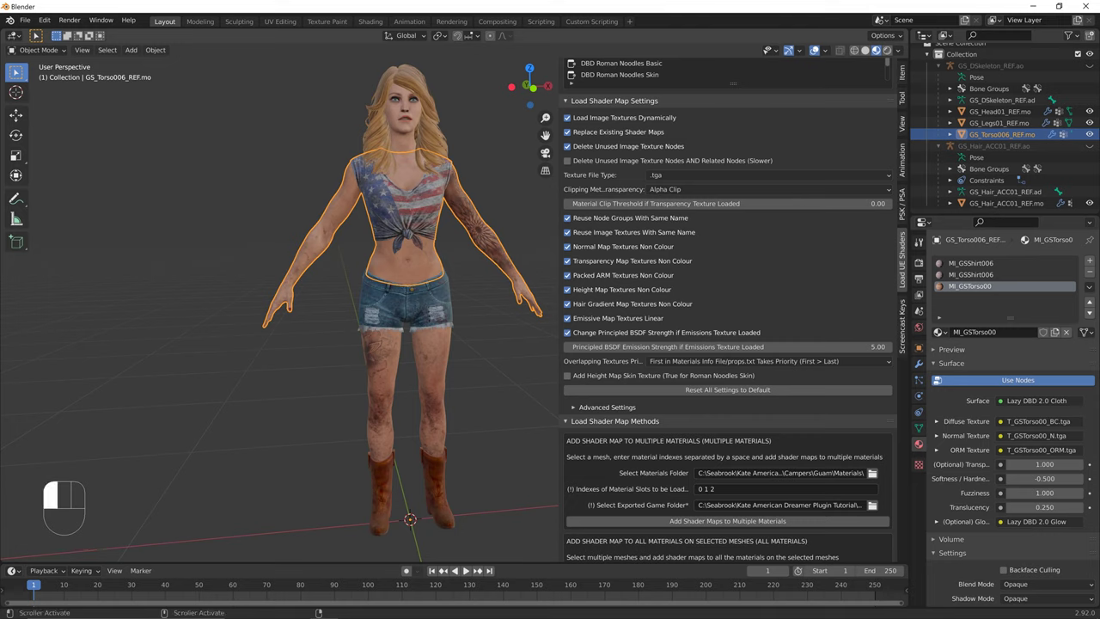
pyautogui.click(971, 263)
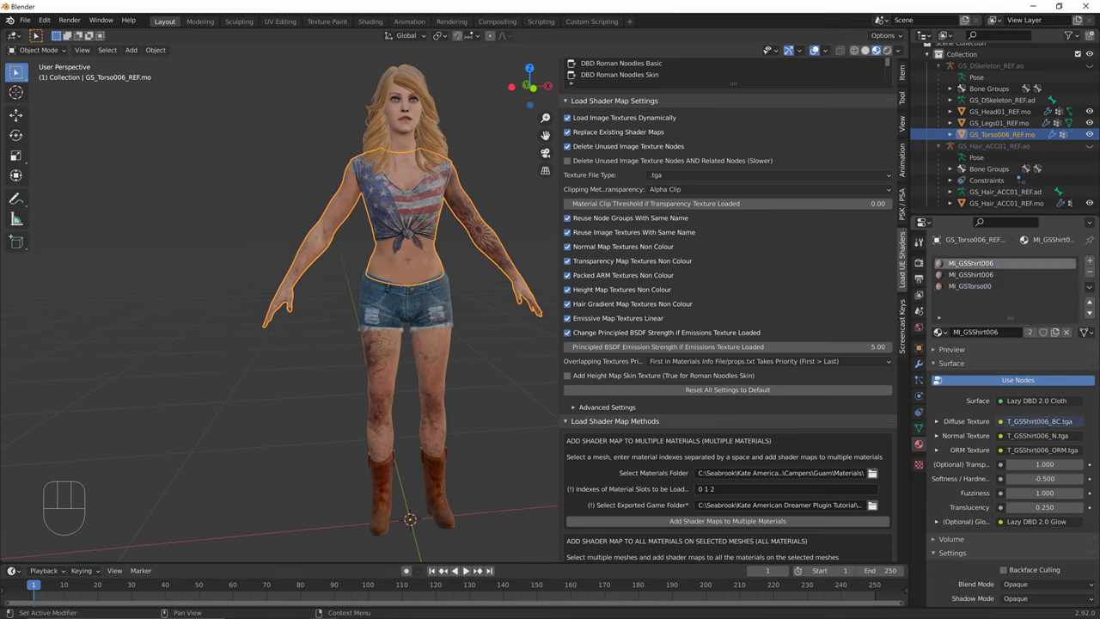
pyautogui.doubleClick(971, 262)
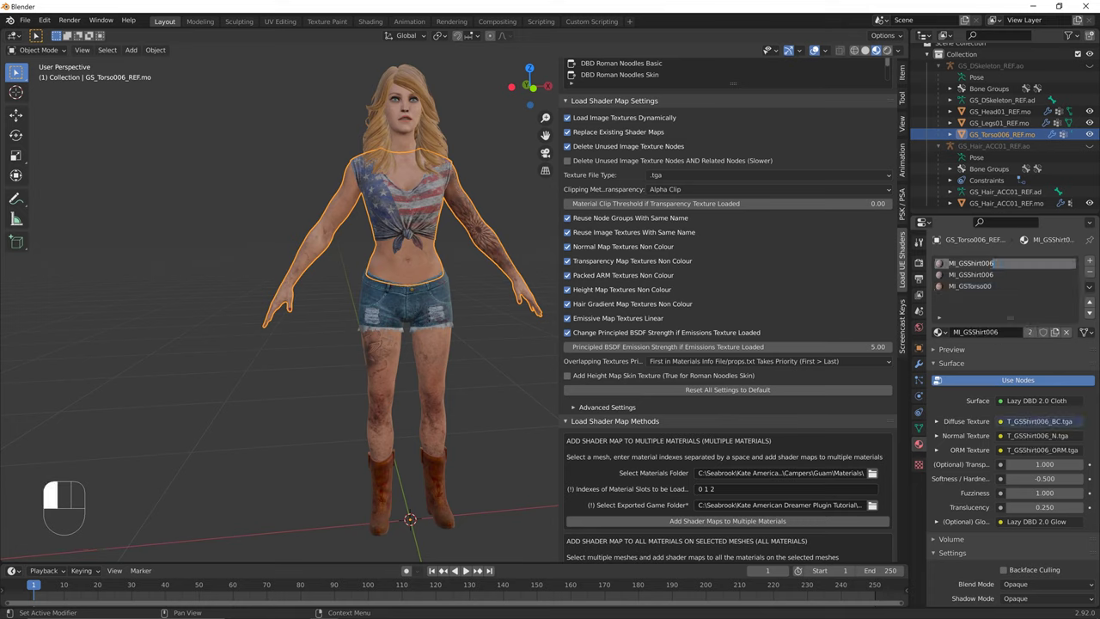
pyautogui.press('Return')
pyautogui.click(988, 274)
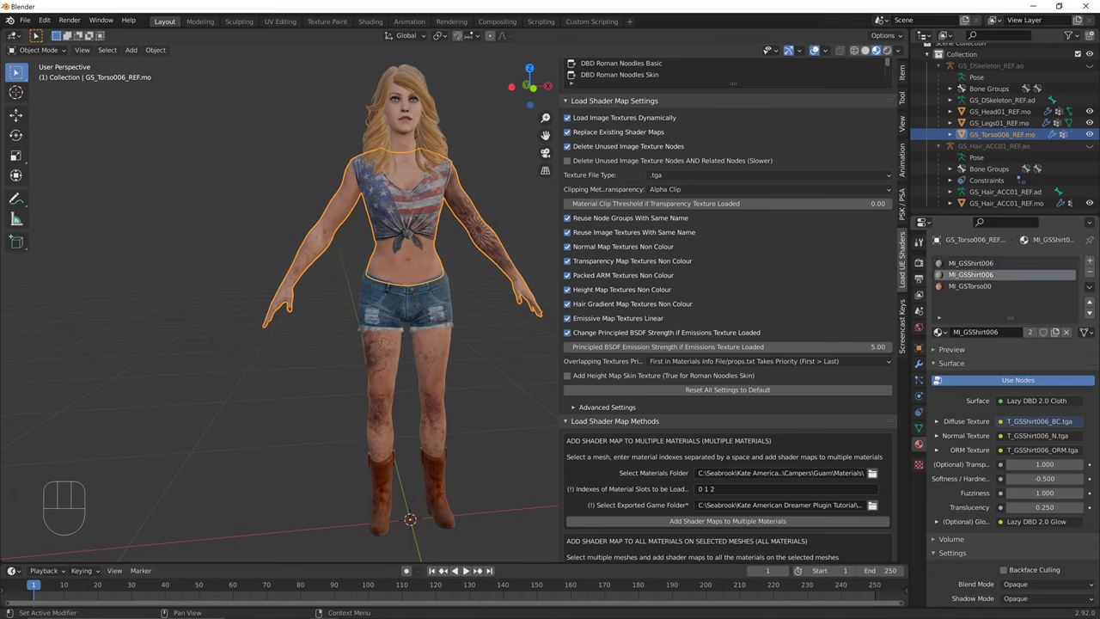
pyautogui.doubleClick(988, 274)
pyautogui.doubleClick(994, 288)
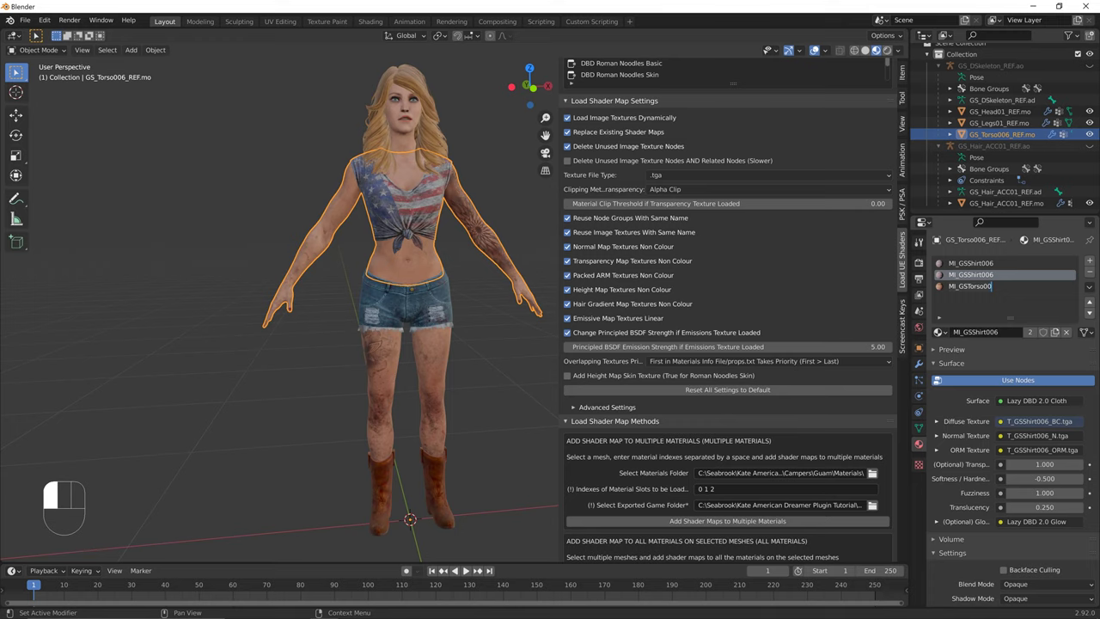
pyautogui.click(711, 488)
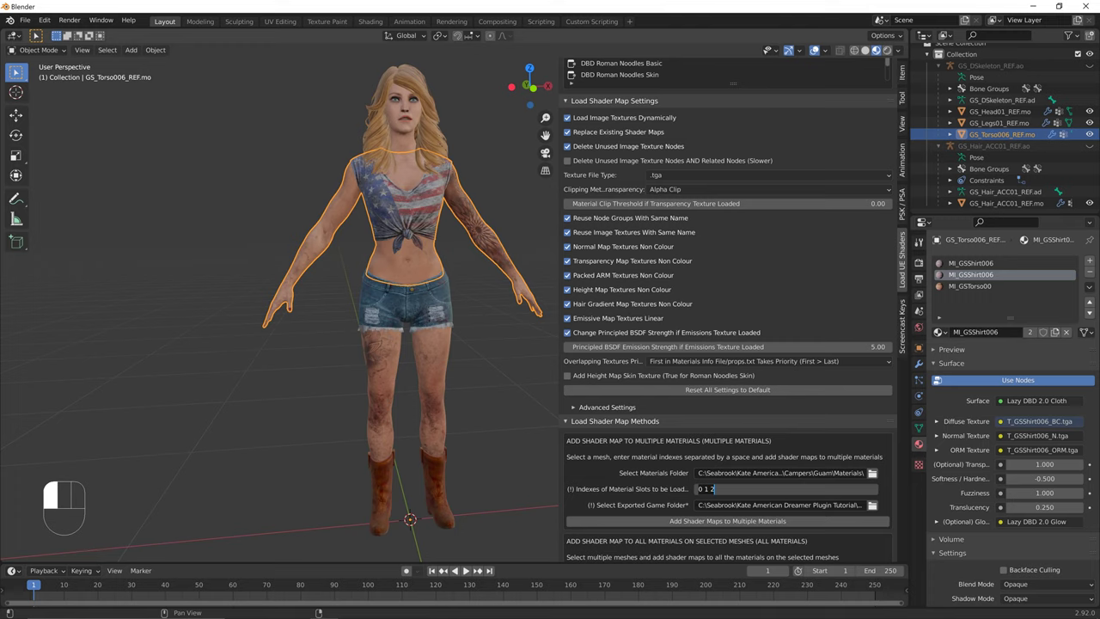
# Set the material slot indexes for the torso mesh to 2 and select its MI_GSTorso00 slot.
pyautogui.click(987, 262)
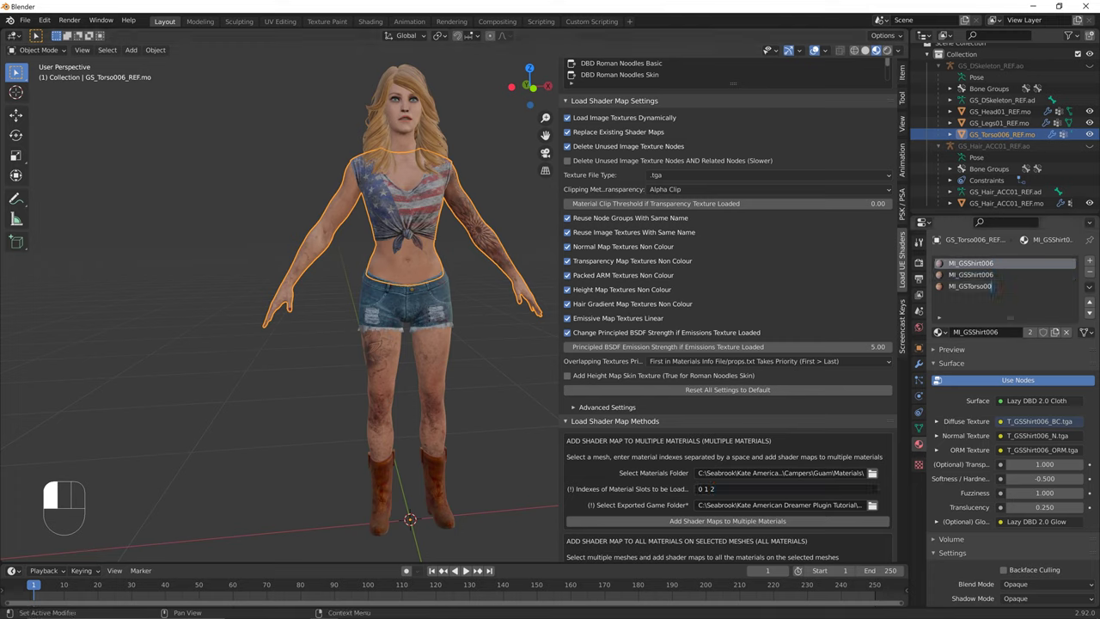
pyautogui.click(701, 488)
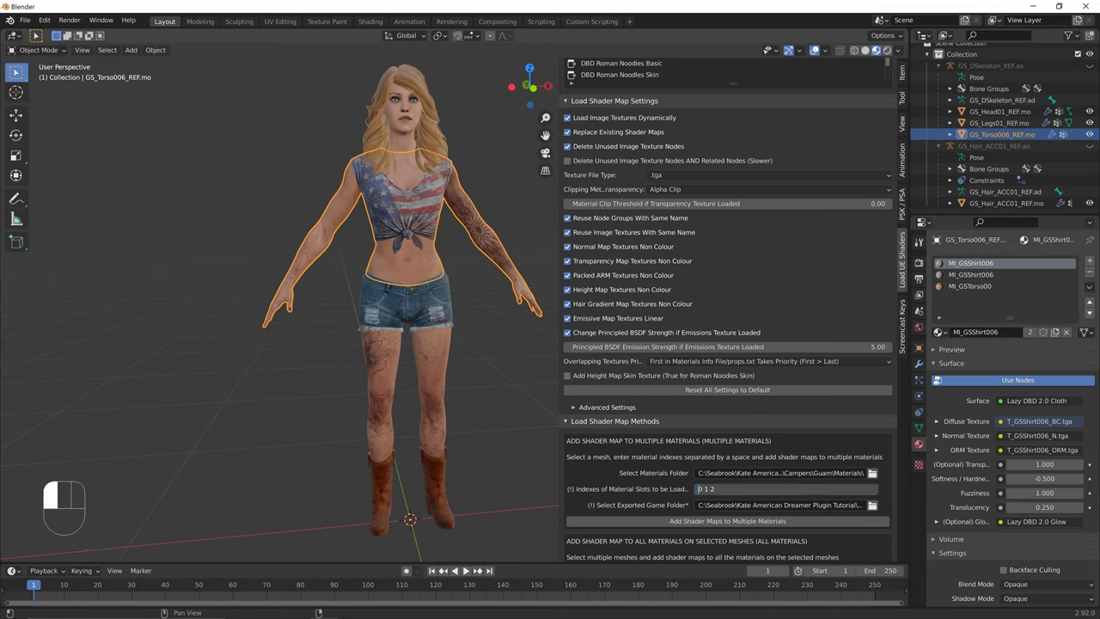
pyautogui.press('Right')
pyautogui.press('Right')
pyautogui.press('BackSpace')
pyautogui.press('BackSpace')
pyautogui.press('BackSpace')
pyautogui.click(971, 286)
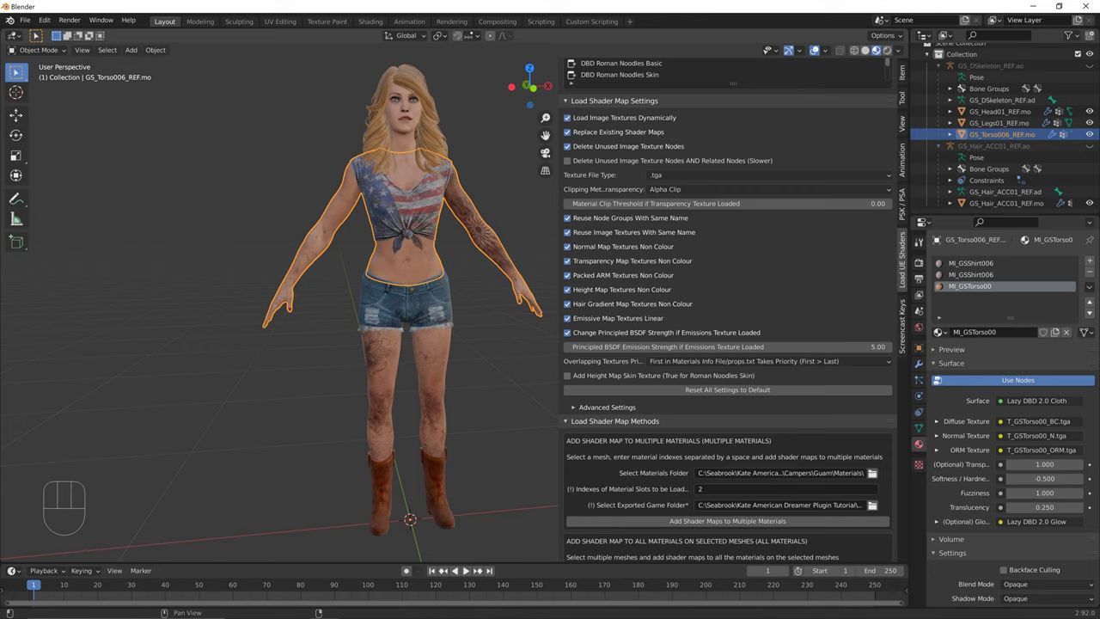
# Choose the DBD Pit Princess Skin preset and add its shader maps to the torso's indexed material.
pyautogui.scroll(3, 726, 515)
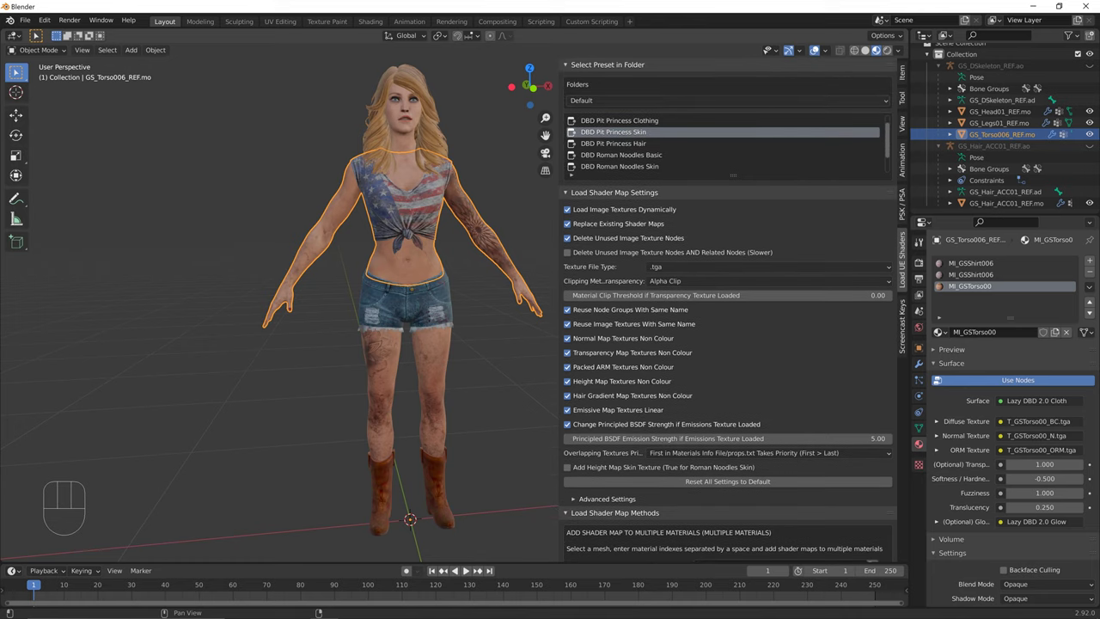
pyautogui.click(613, 132)
pyautogui.doubleClick(971, 286)
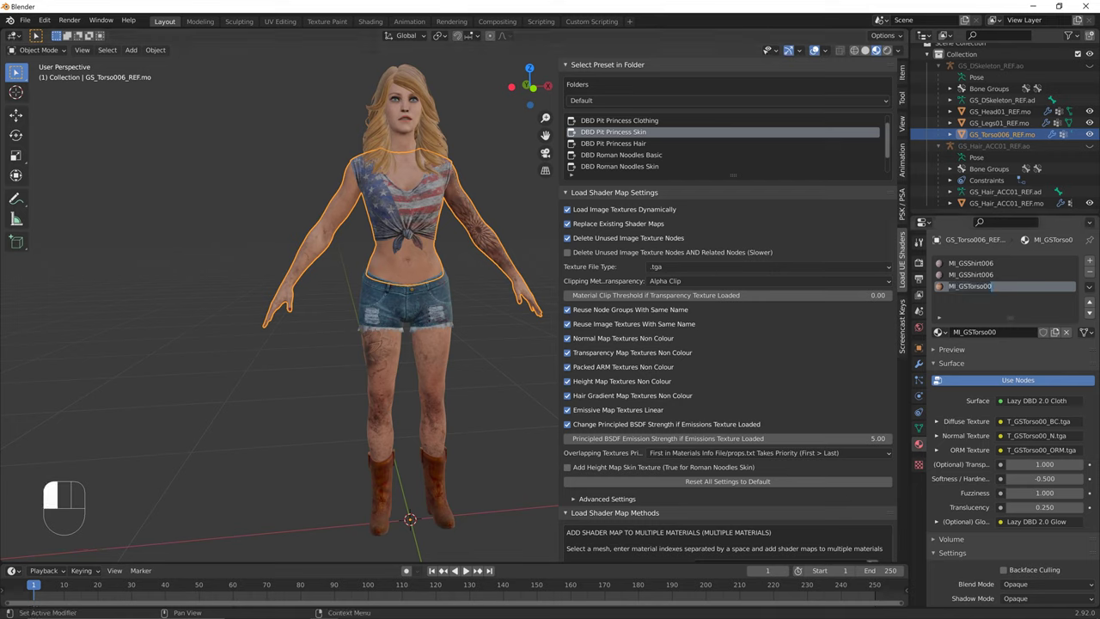
pyautogui.press('Escape')
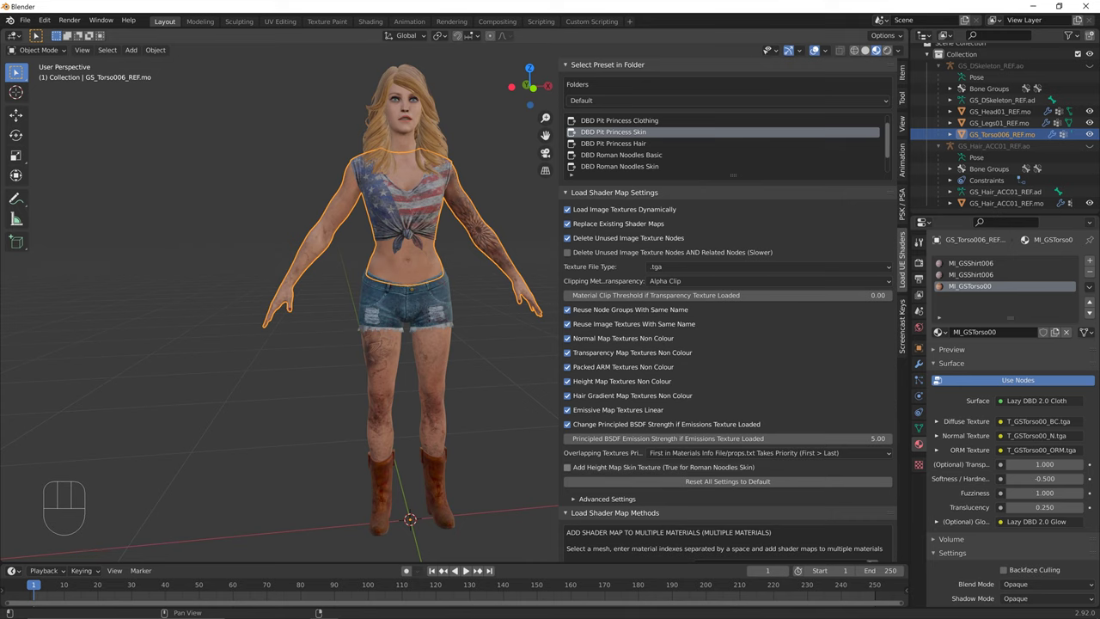
pyautogui.scroll(-4, 728, 310)
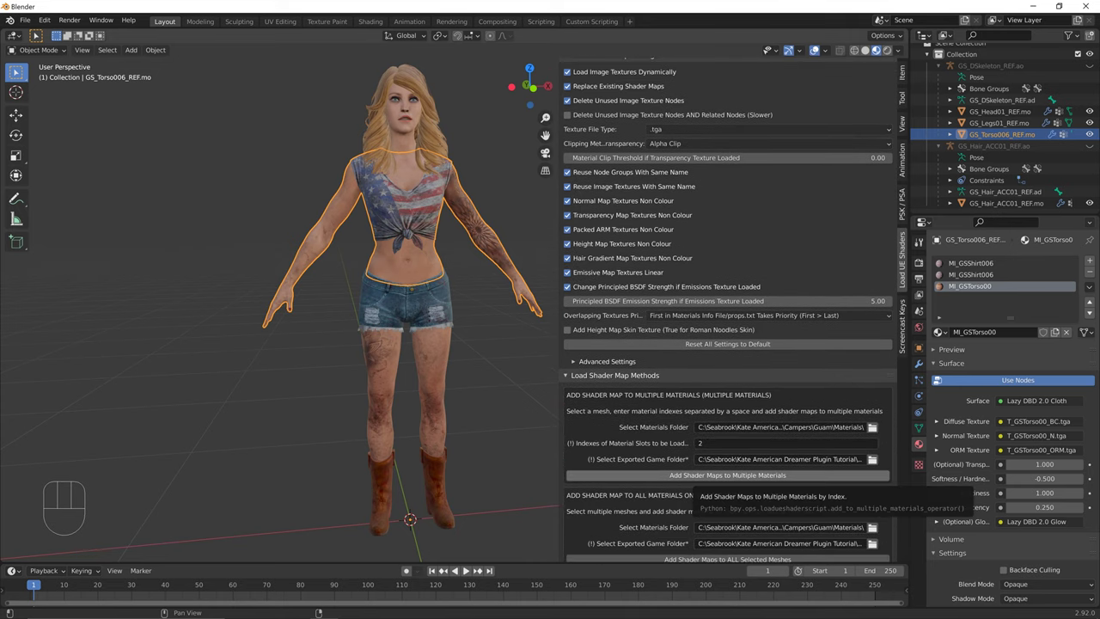
pyautogui.click(728, 475)
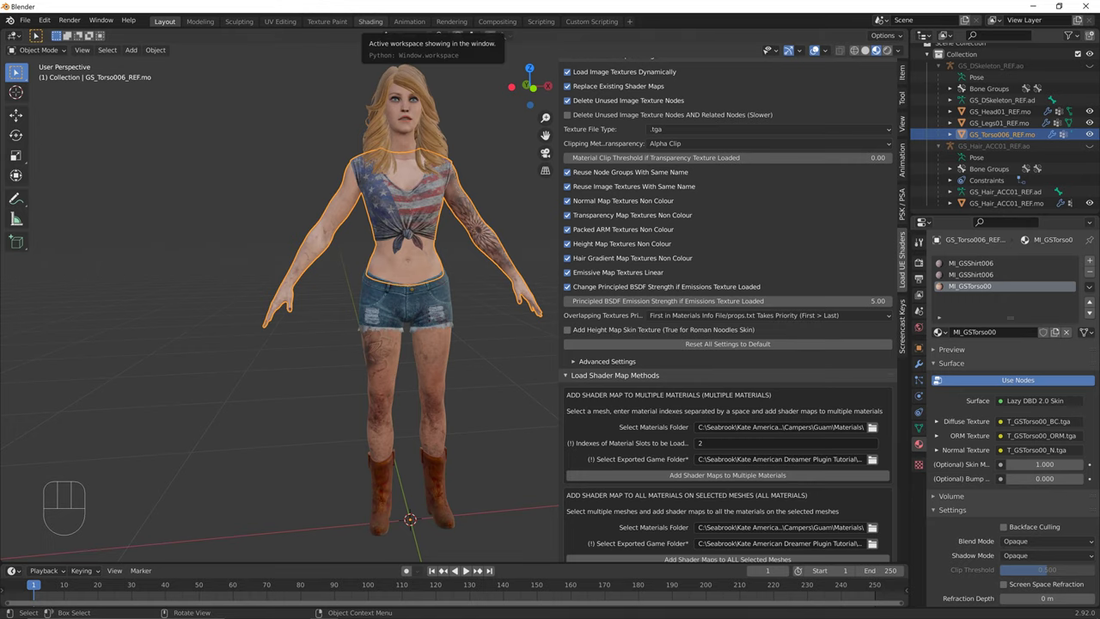
# In the Shading workspace, delete the leftover Pit Princess skin node hidden behind the Lazy DBD 2.0 Skin node and reposition the latter.
pyautogui.click(370, 21)
pyautogui.moveTo(550, 404); pyautogui.dragTo(565, 416, button='middle')
pyautogui.click(565, 404)
pyautogui.click(562, 310)
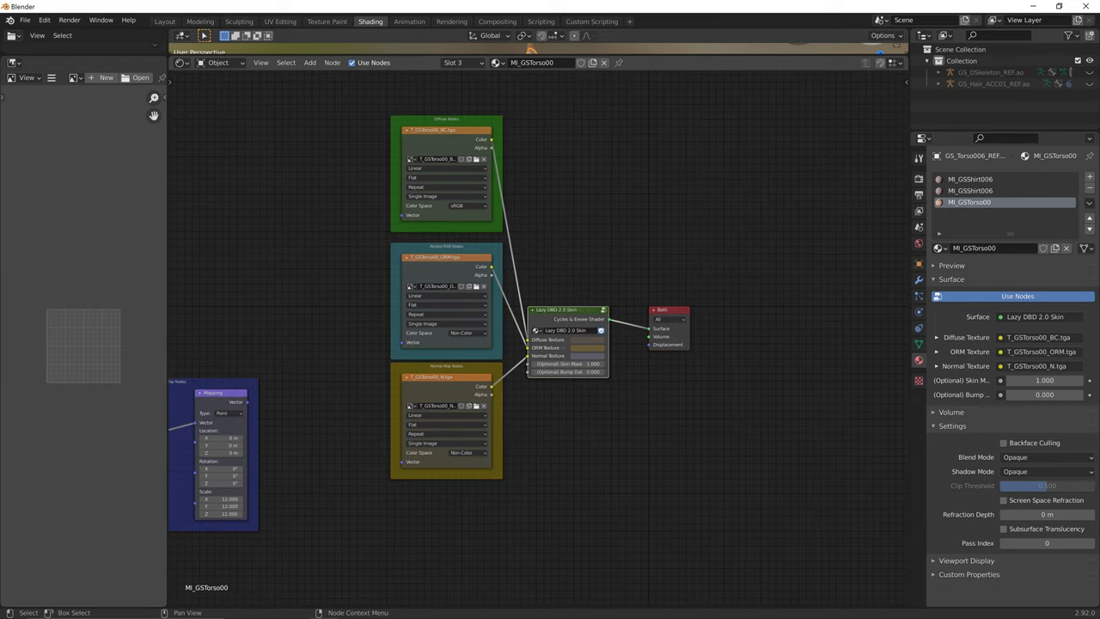
pyautogui.moveTo(563, 311); pyautogui.dragTo(559, 372)
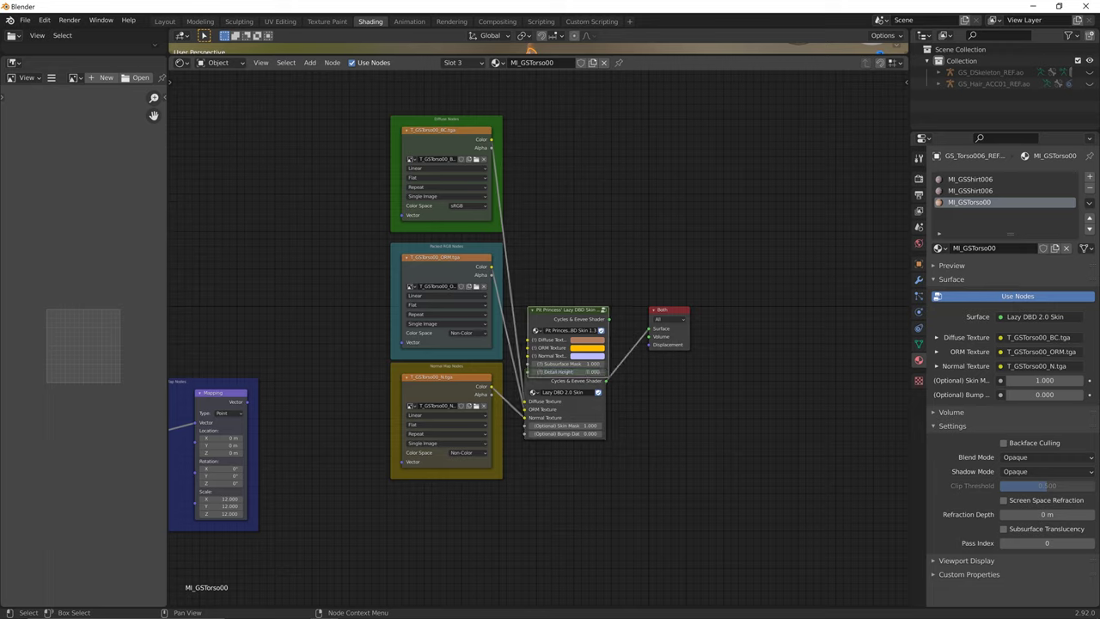
pyautogui.press('x')
pyautogui.moveTo(562, 372); pyautogui.dragTo(567, 299)
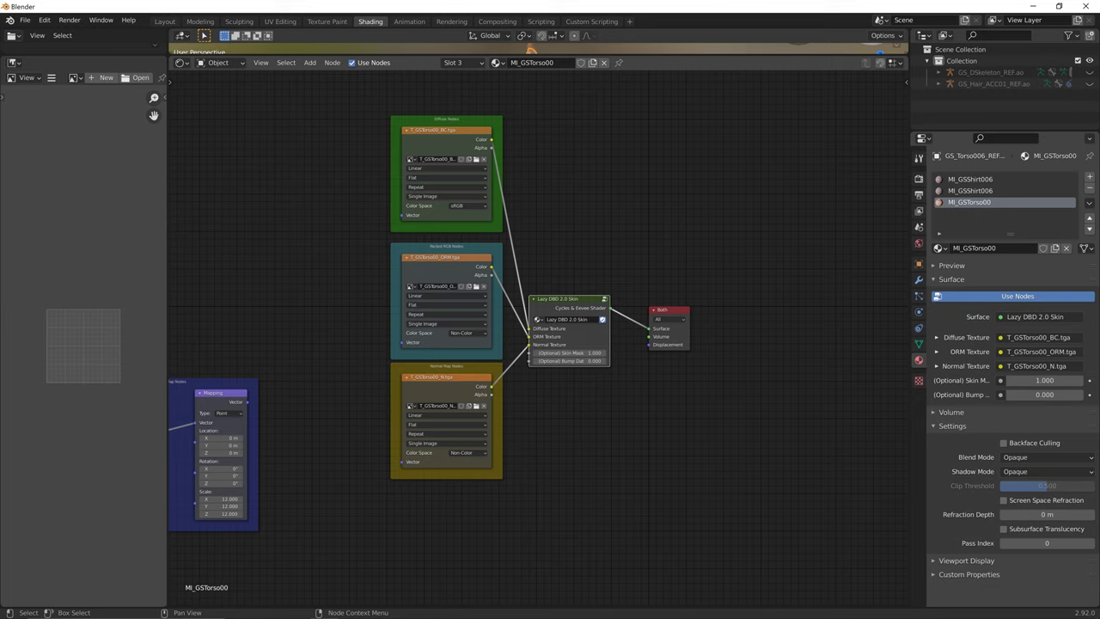
# Compare the node setups of the MI_GSShirt006 and MI_GSTorso00 slots and return to the Layout workspace.
pyautogui.click(970, 190)
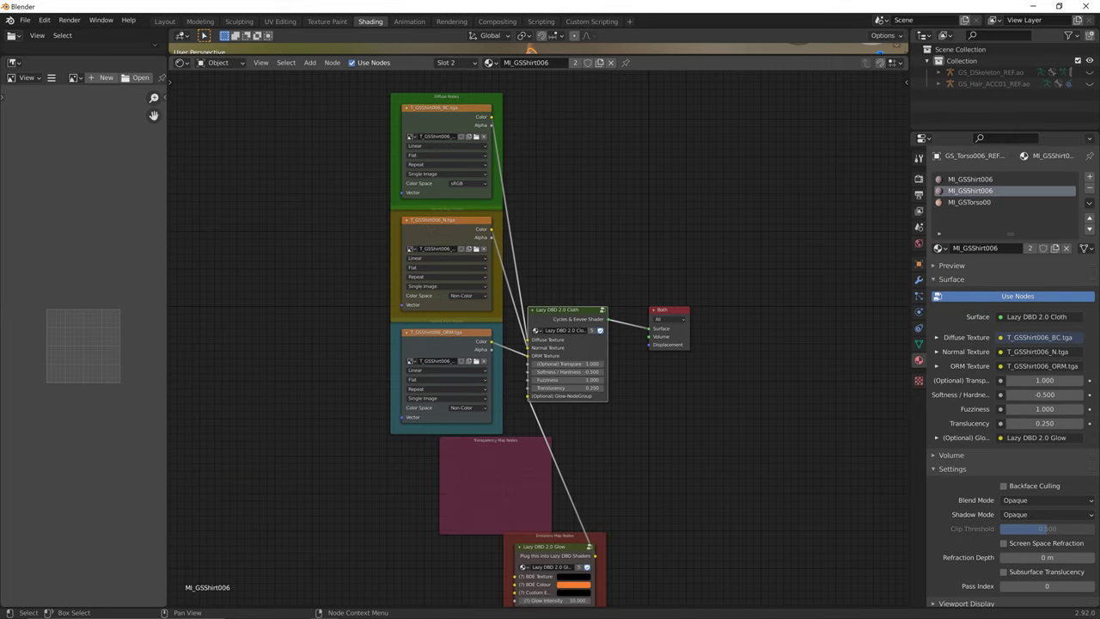
pyautogui.click(970, 179)
pyautogui.click(969, 201)
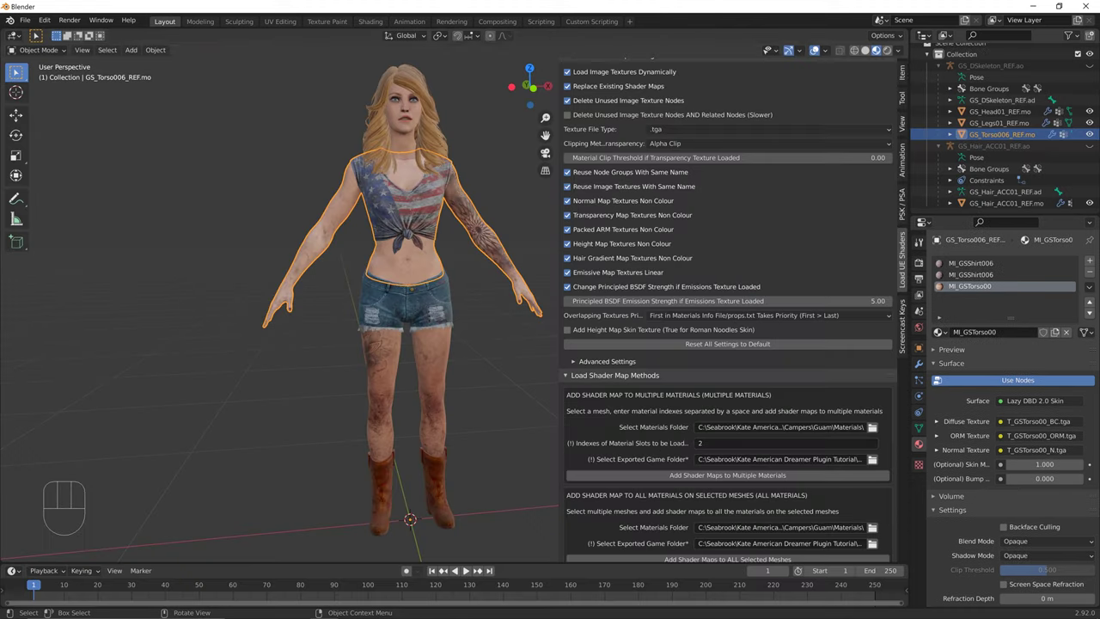
pyautogui.click(164, 21)
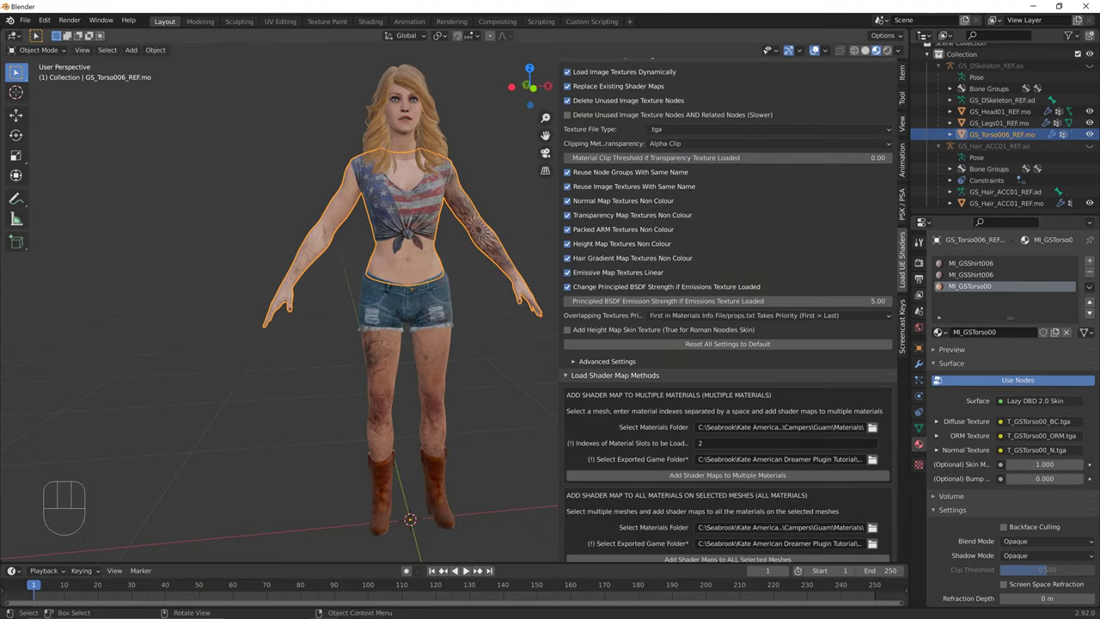
# Select the head mesh, choose the DBD Pit Princess Skin preset and widen the properties editor.
pyautogui.keyDown('shift'); pyautogui.moveTo(404, 284); pyautogui.dragTo(335, 284, button='middle'); pyautogui.keyUp('shift')
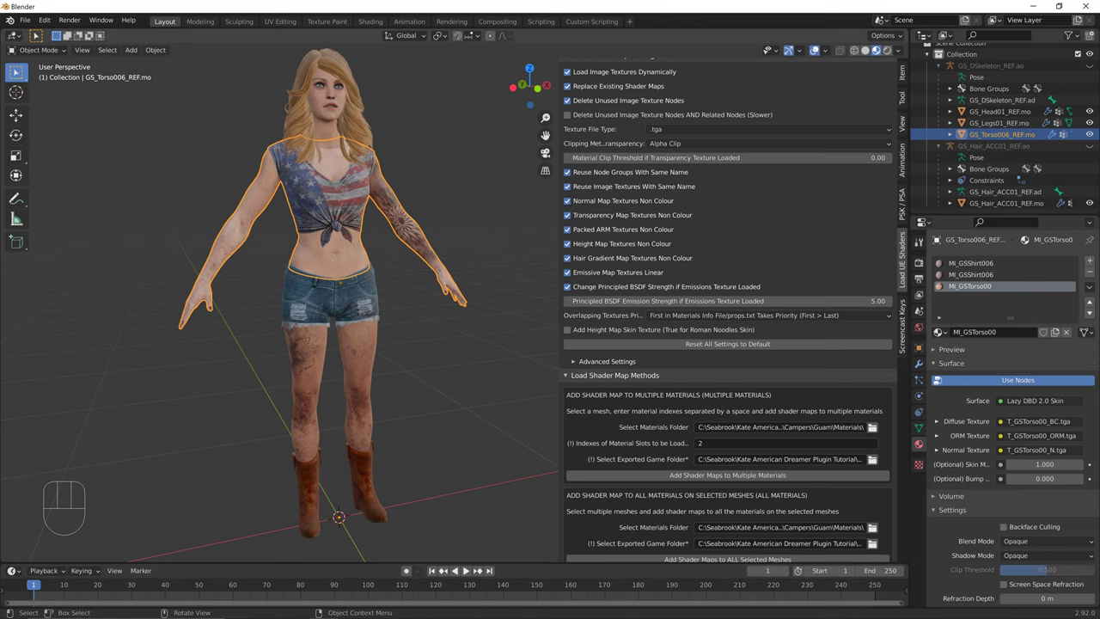
pyautogui.scroll(3, 727, 309)
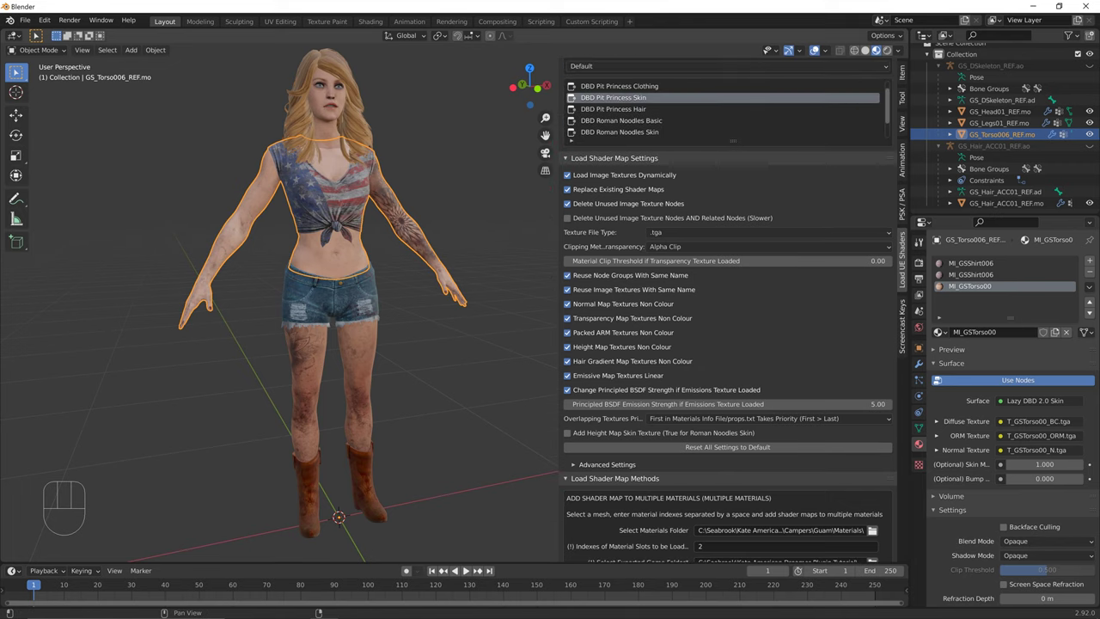
pyautogui.keyDown('shift'); pyautogui.moveTo(327, 283); pyautogui.dragTo(338, 327, button='middle'); pyautogui.keyUp('shift')
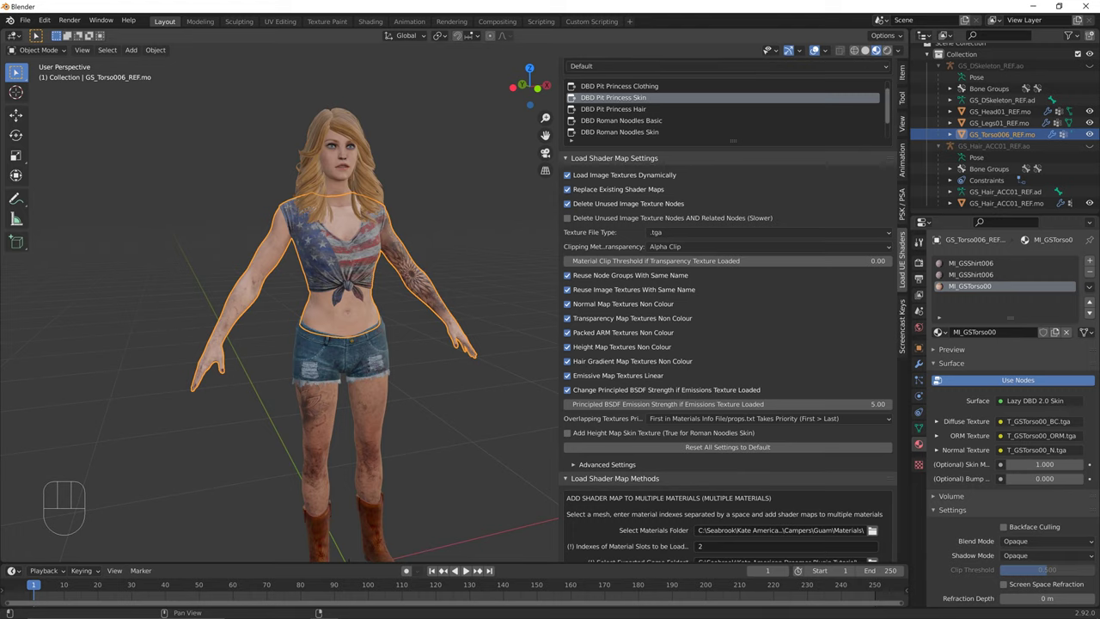
pyautogui.scroll(-2, 726, 109)
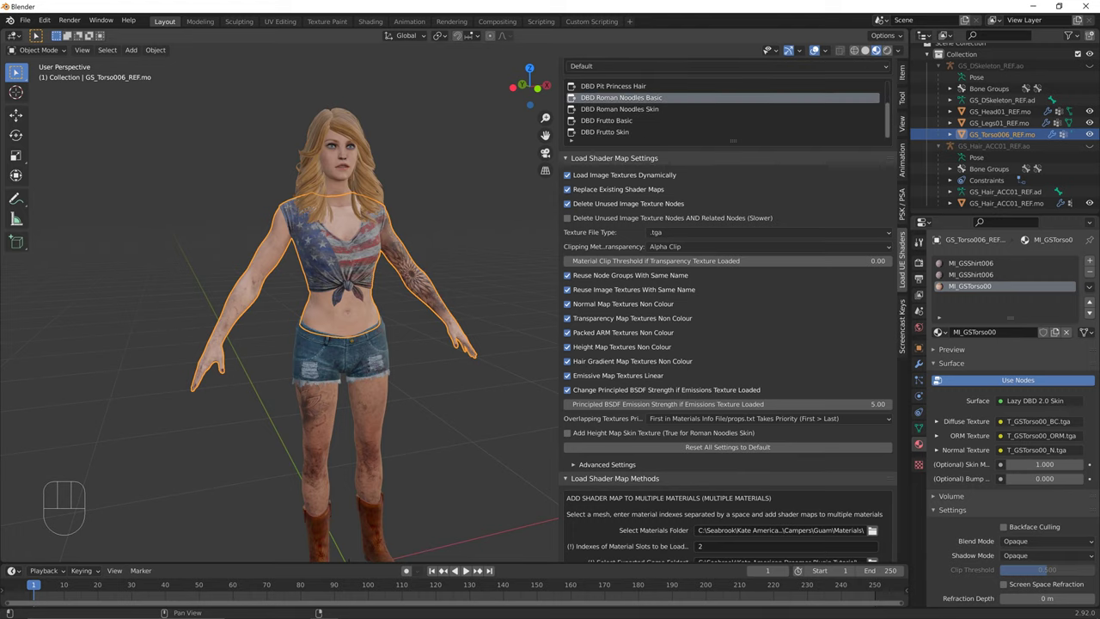
pyautogui.scroll(2, 619, 121)
pyautogui.scroll(1, 619, 121)
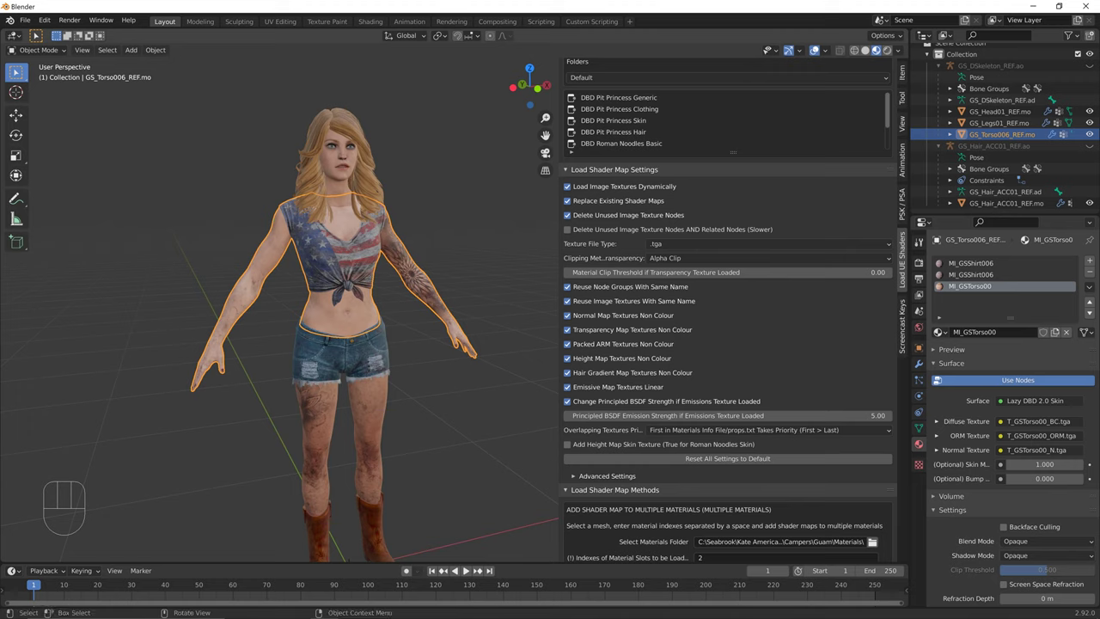
pyautogui.click(335, 360)
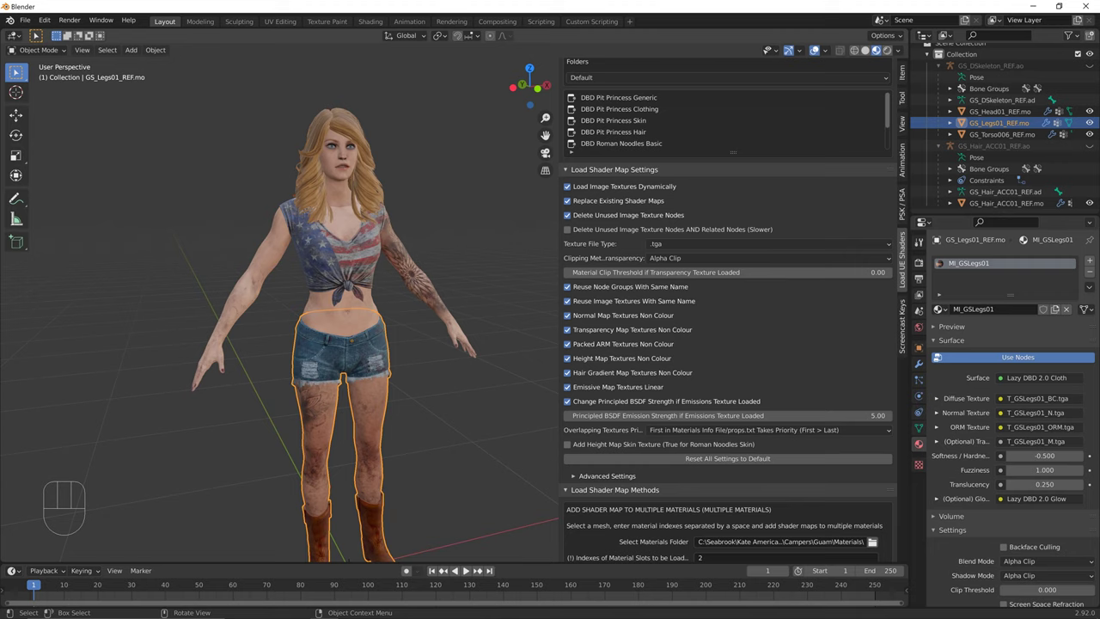
pyautogui.click(337, 159)
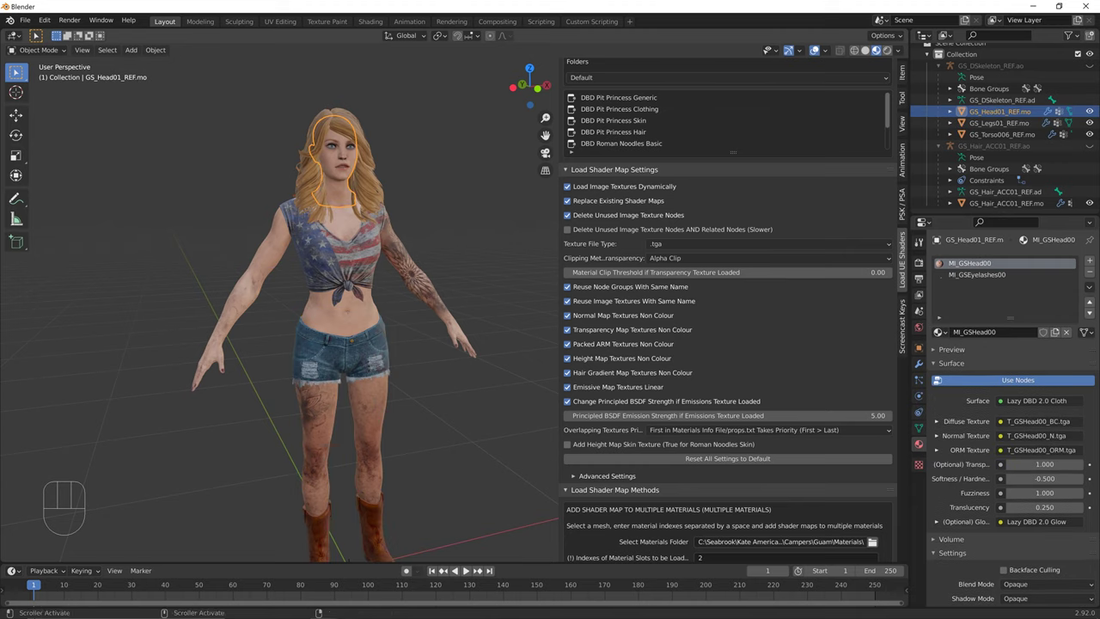
pyautogui.click(636, 120)
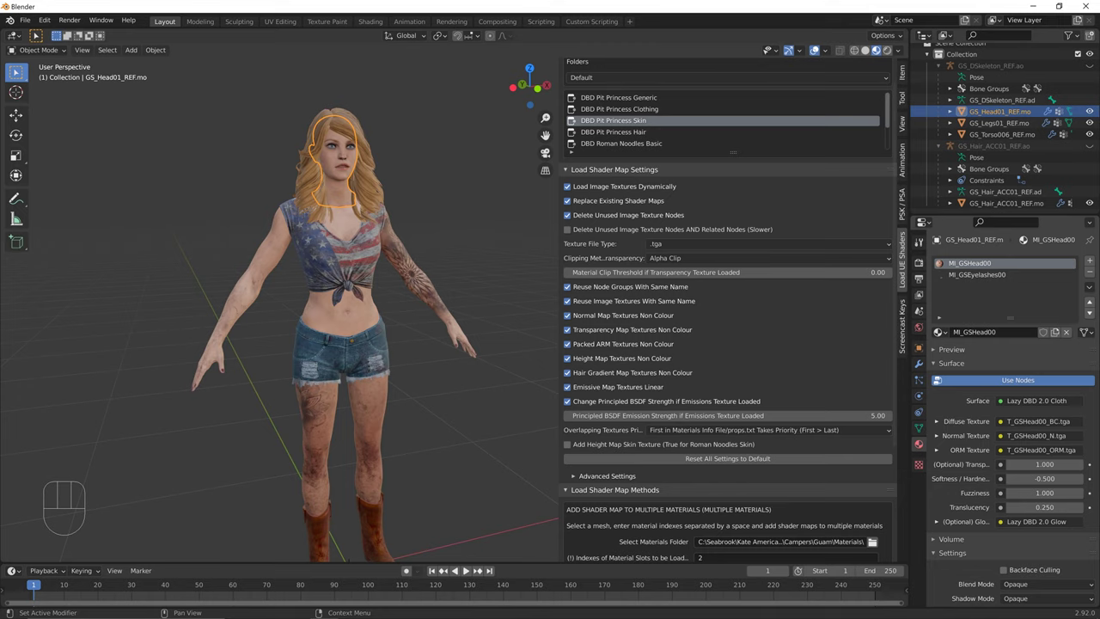
pyautogui.moveTo(909, 344); pyautogui.dragTo(881, 344)
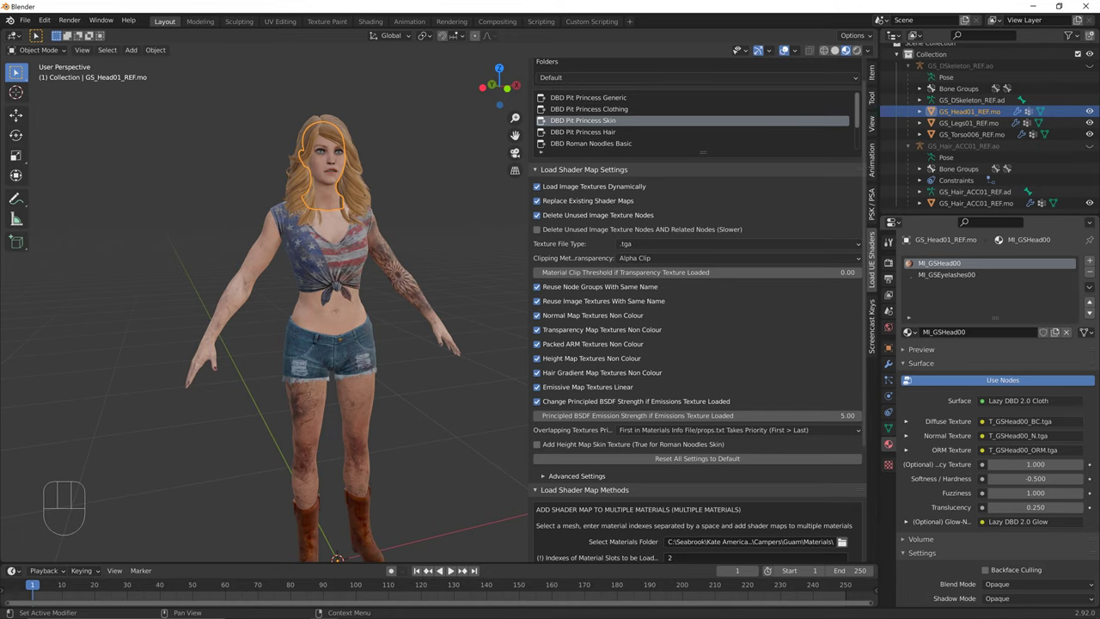
# Set the material slot indexes for the head mesh to 0 and keep its MI_GSHead00 slot selected.
pyautogui.scroll(-3, 696, 309)
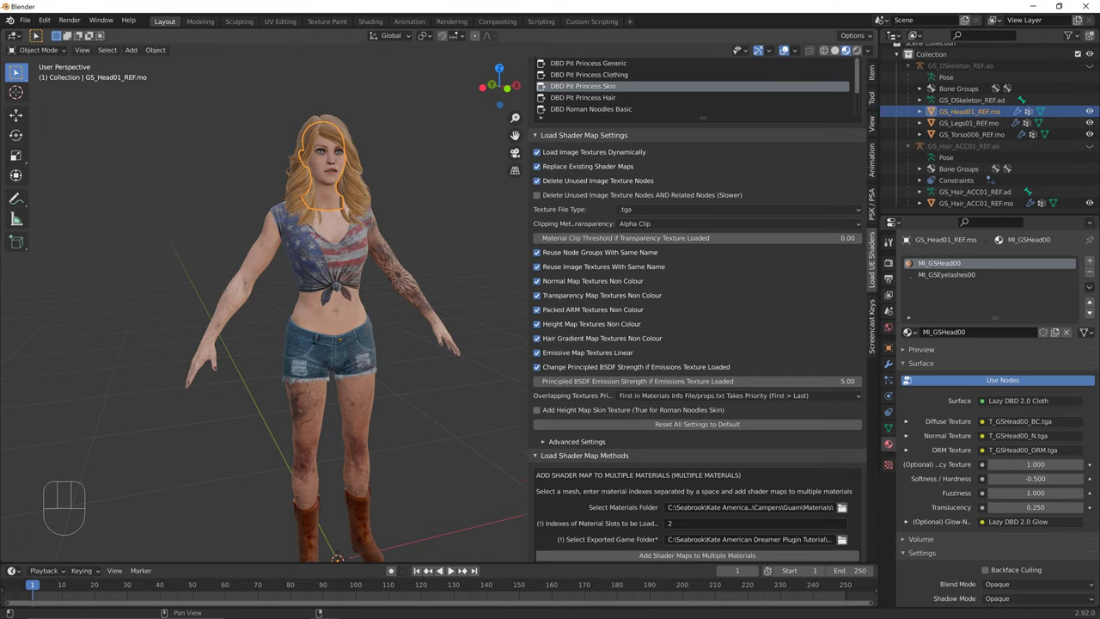
pyautogui.click(755, 477)
pyautogui.press('BackSpace')
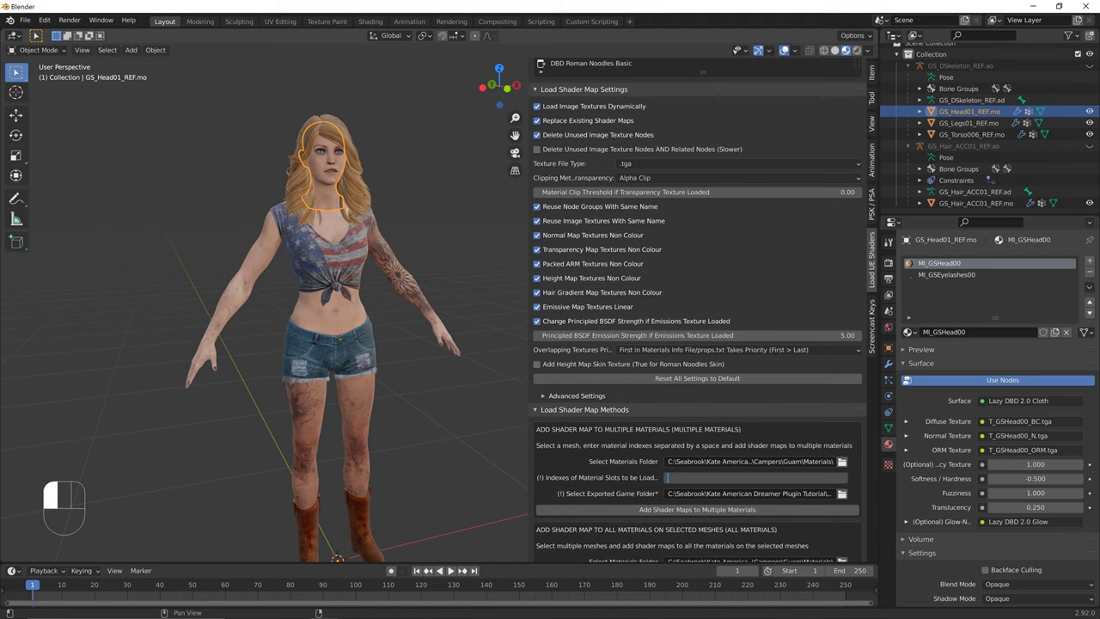
pyautogui.write('0')
pyautogui.click(939, 263)
pyautogui.doubleClick(939, 263)
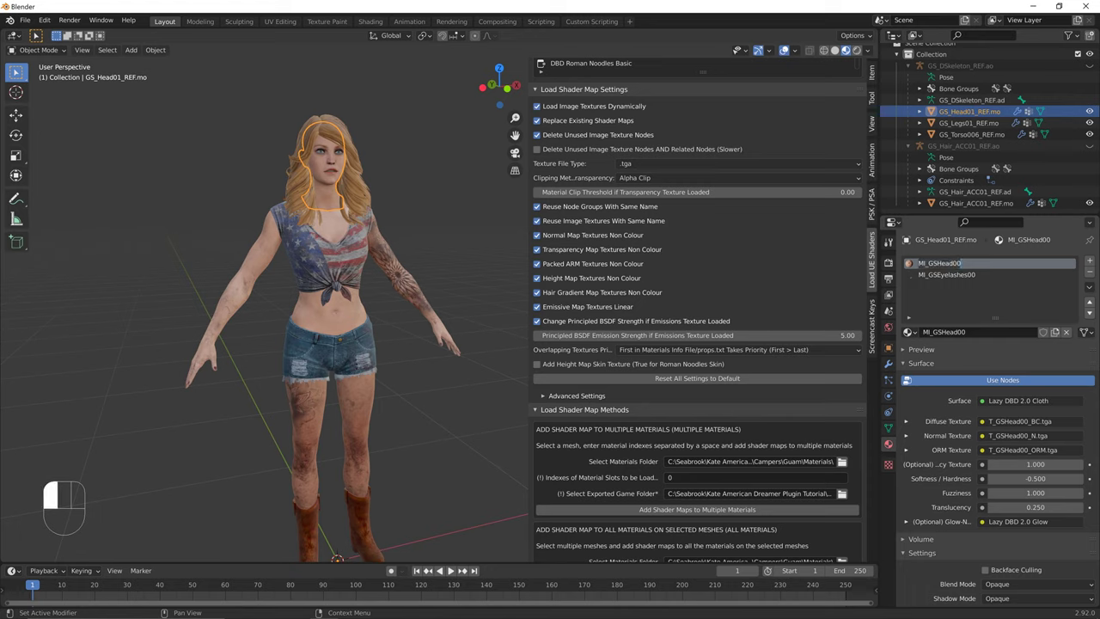
pyautogui.press('Escape')
pyautogui.doubleClick(946, 274)
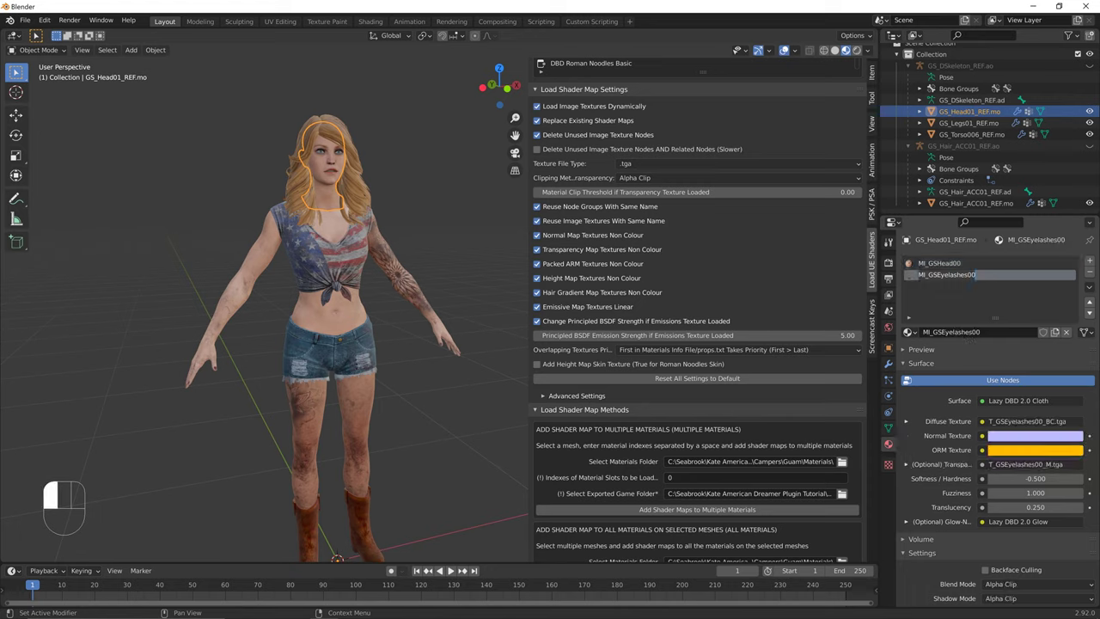
pyautogui.click(939, 263)
pyautogui.click(938, 263)
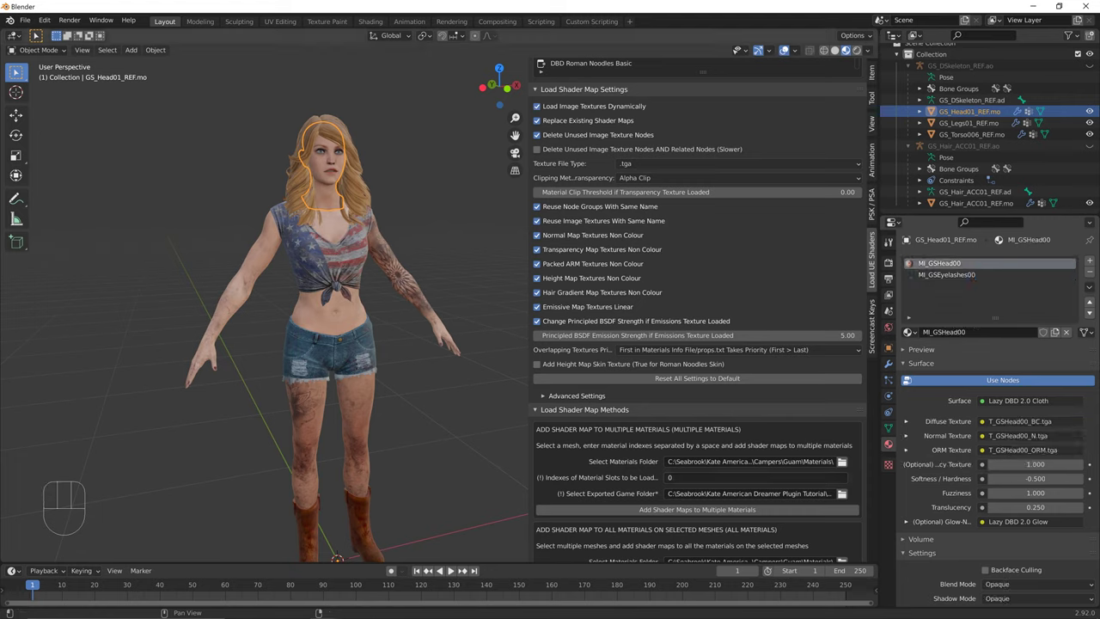
# Add the skin shader maps to the head mesh's MI_GSHead00 material by index.
pyautogui.click(756, 477)
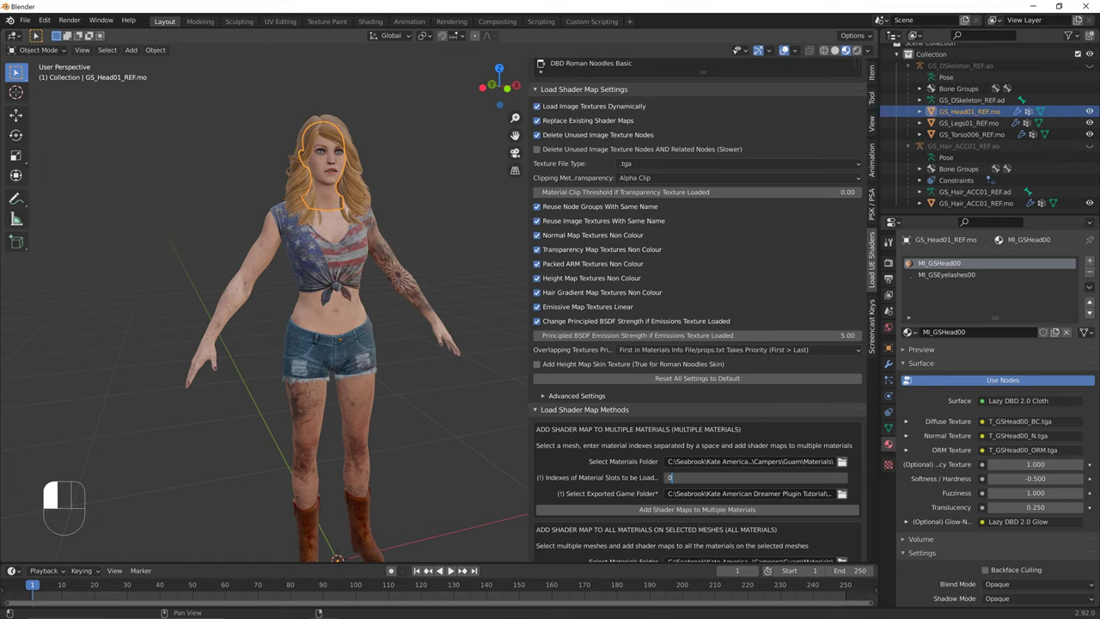
pyautogui.click(696, 509)
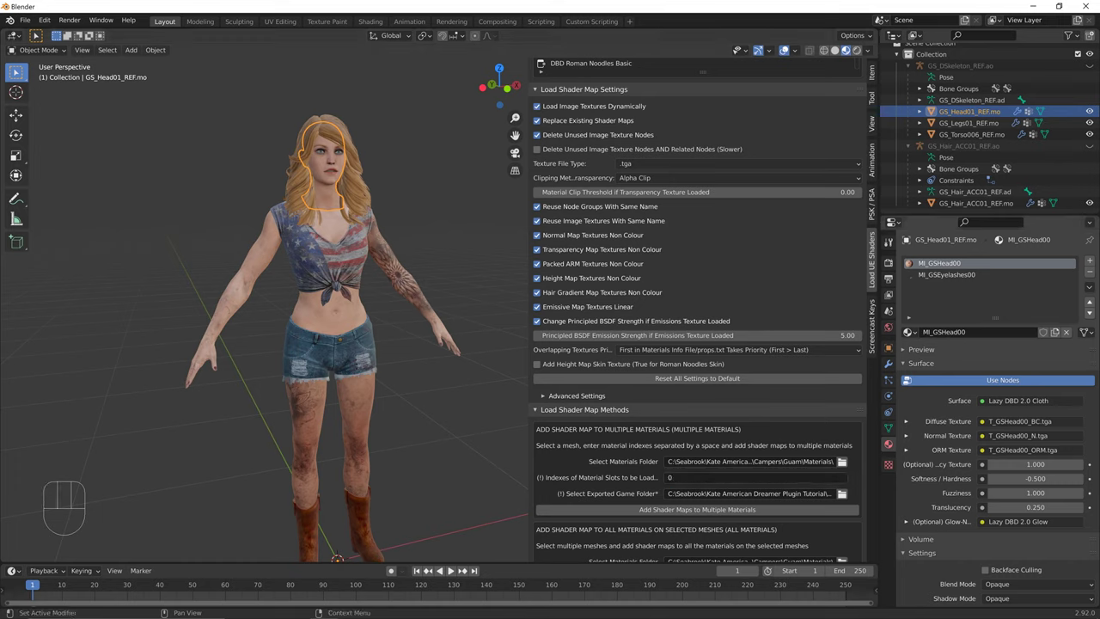
pyautogui.click(696, 508)
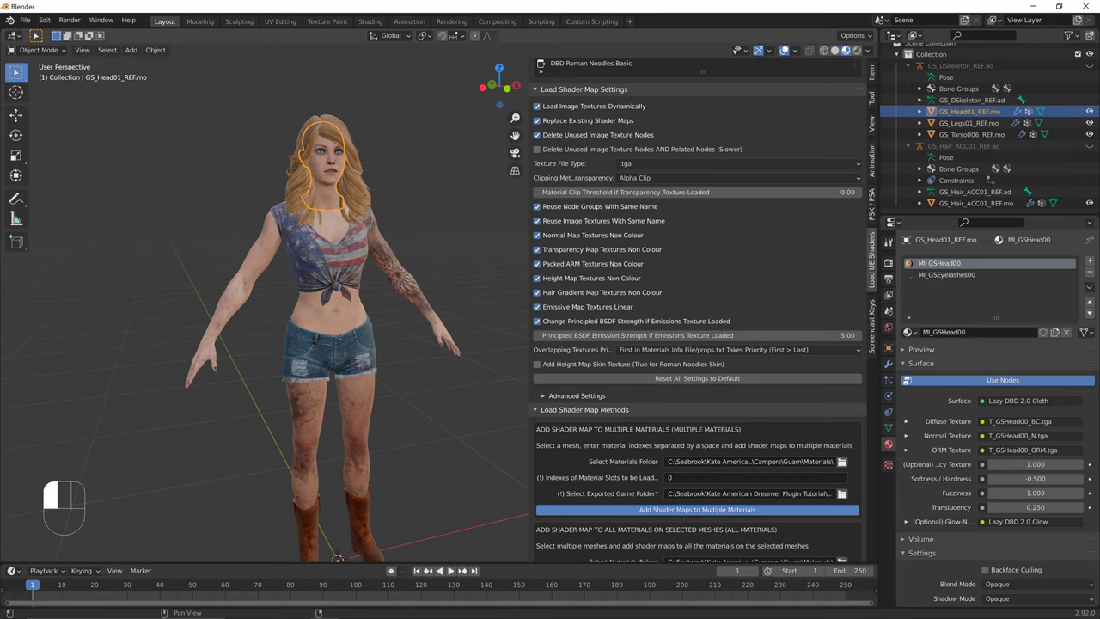
pyautogui.click(696, 509)
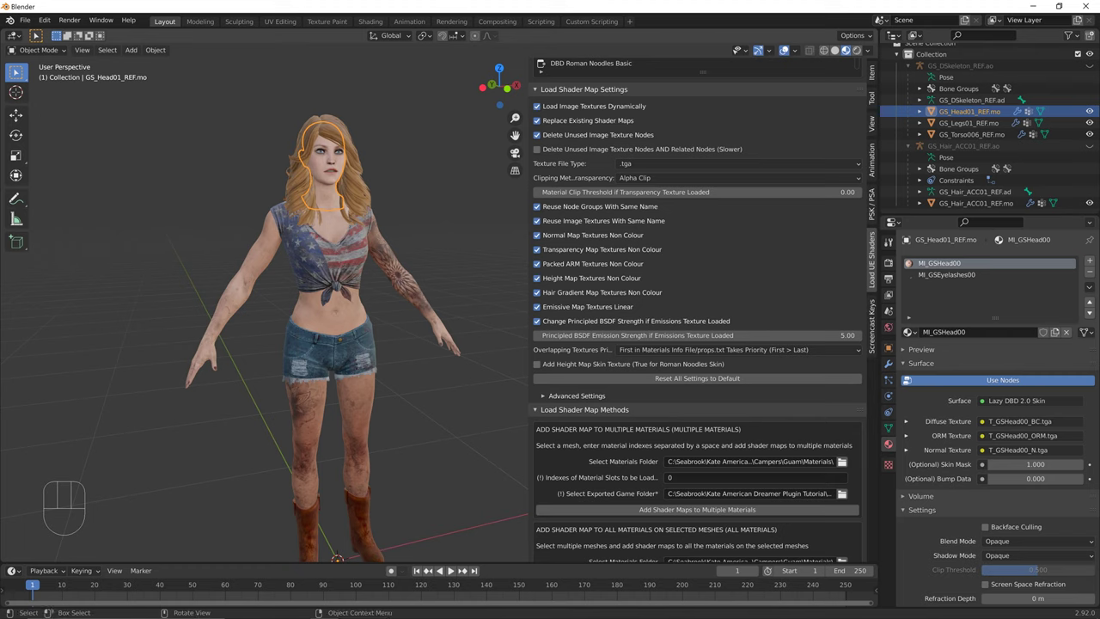
# Check the hair mesh's material and select the legs mesh to view its MI_GSLegs01 material.
pyautogui.moveTo(412, 369); pyautogui.dragTo(432, 370, button='middle')
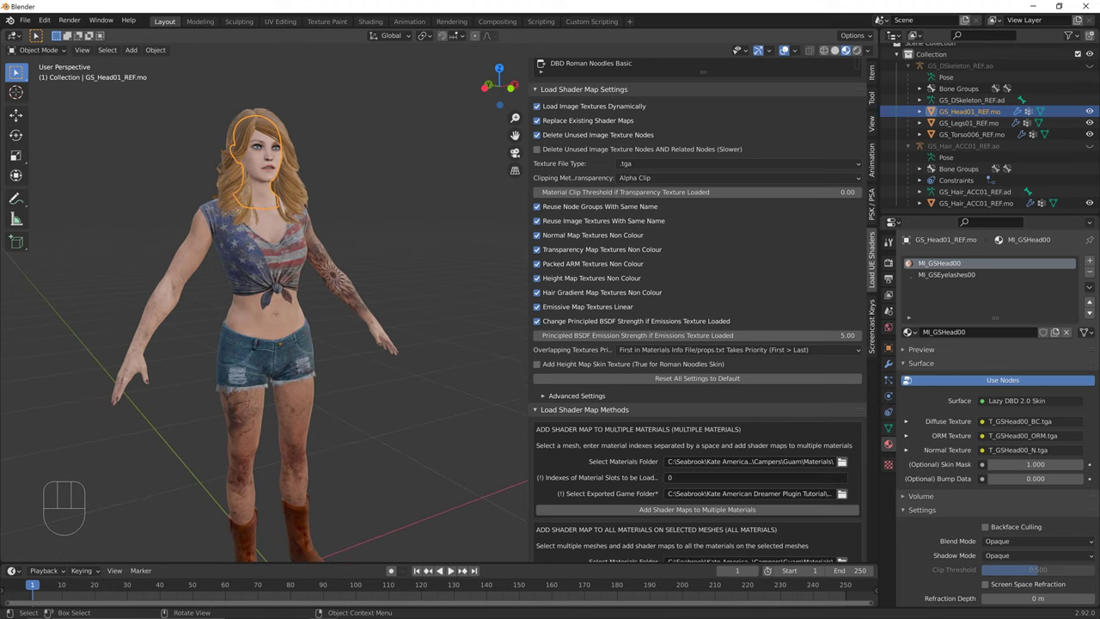
pyautogui.click(291, 182)
pyautogui.hotkey('alt', 'a')
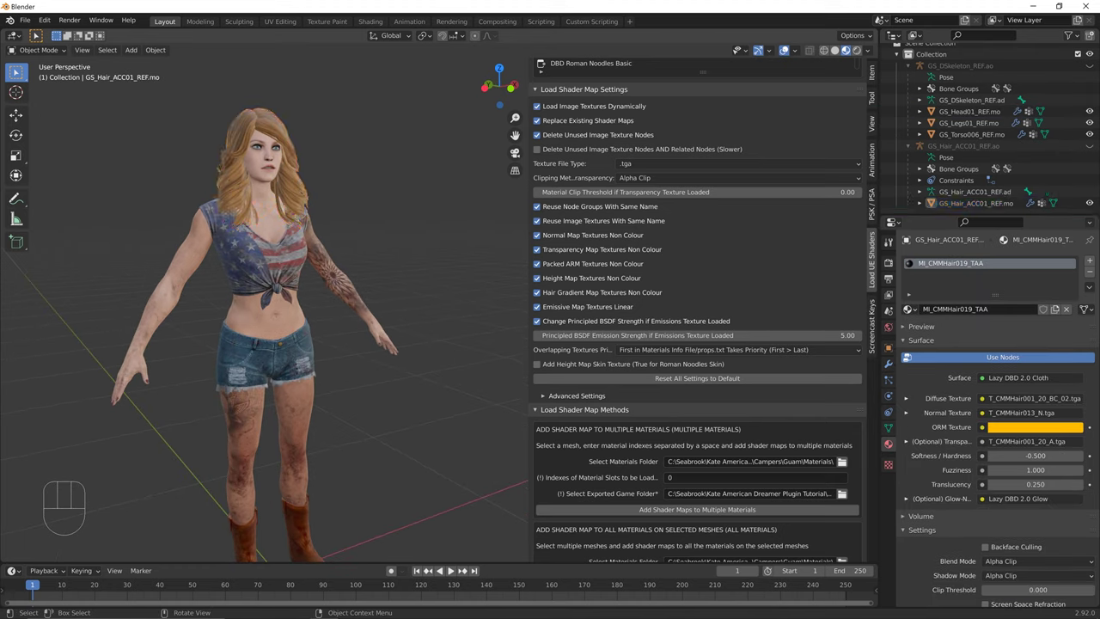
pyautogui.click(276, 267)
pyautogui.click(268, 361)
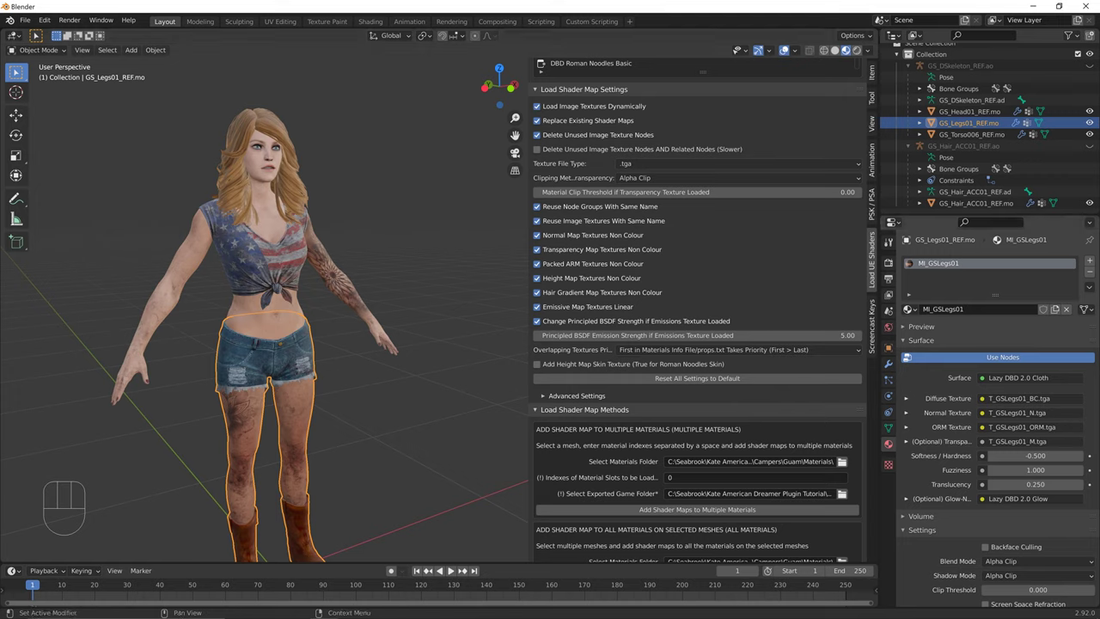
# Inspect the legs mesh in Edit Mode, clear its vertex selection and return to Object Mode.
pyautogui.keyDown('shift'); pyautogui.moveTo(257, 344); pyautogui.dragTo(304, 315, button='middle'); pyautogui.keyUp('shift')
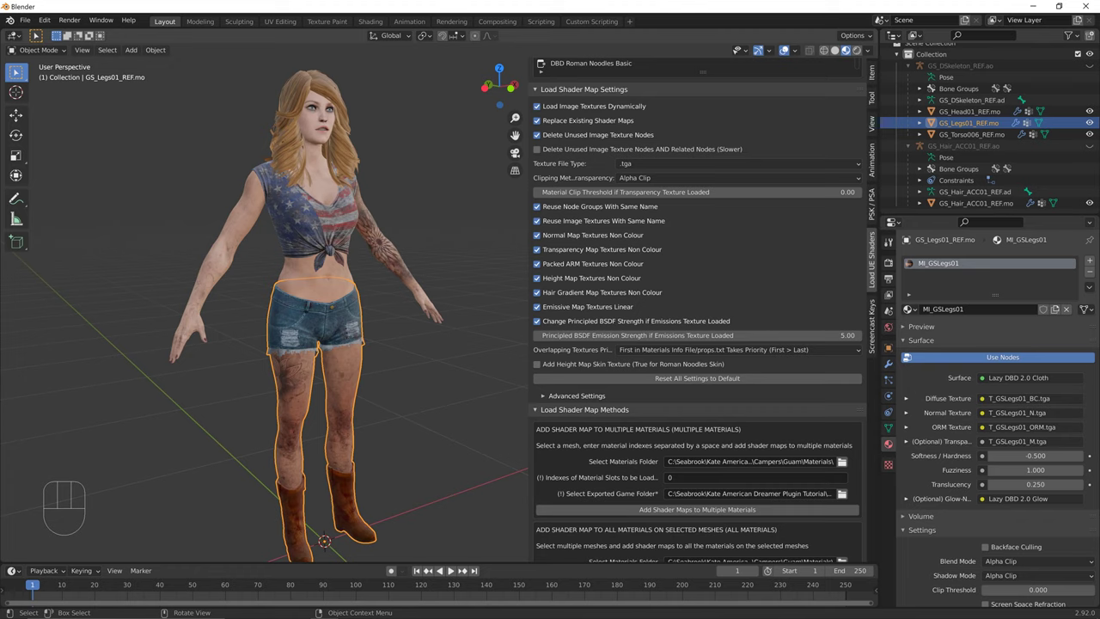
pyautogui.click(412, 378)
pyautogui.click(315, 322)
pyautogui.press('Tab')
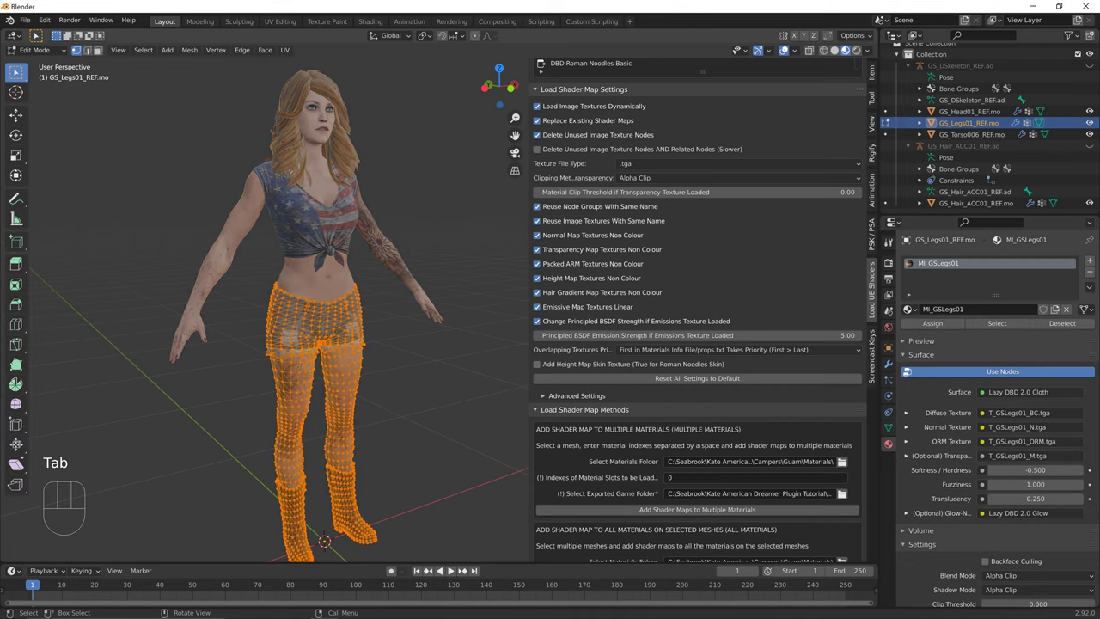
pyautogui.click(412, 378)
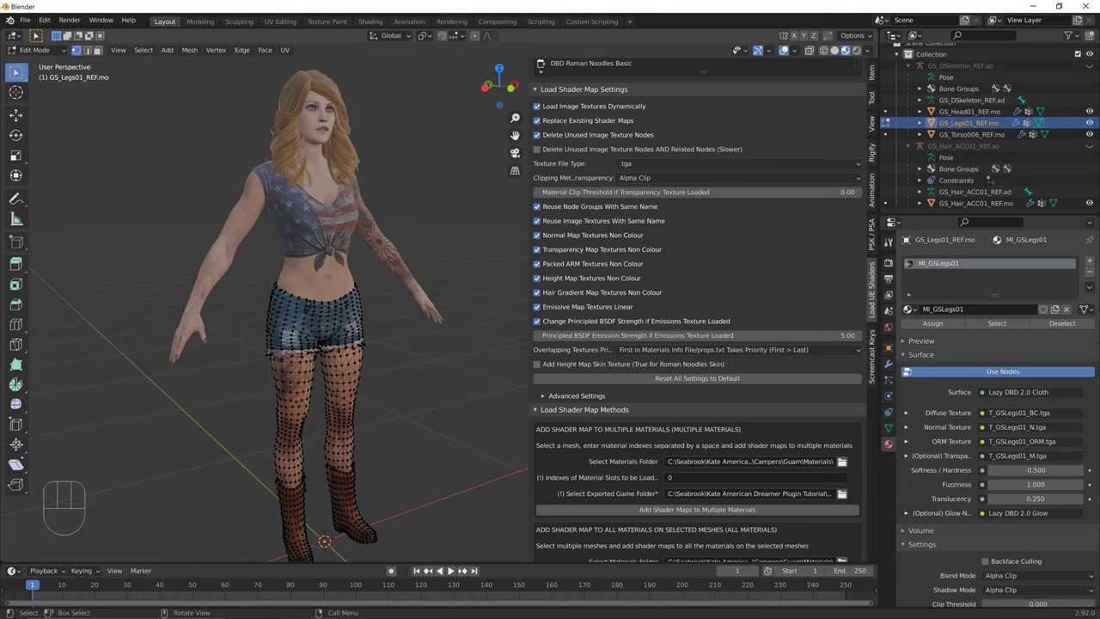
pyautogui.press('Tab')
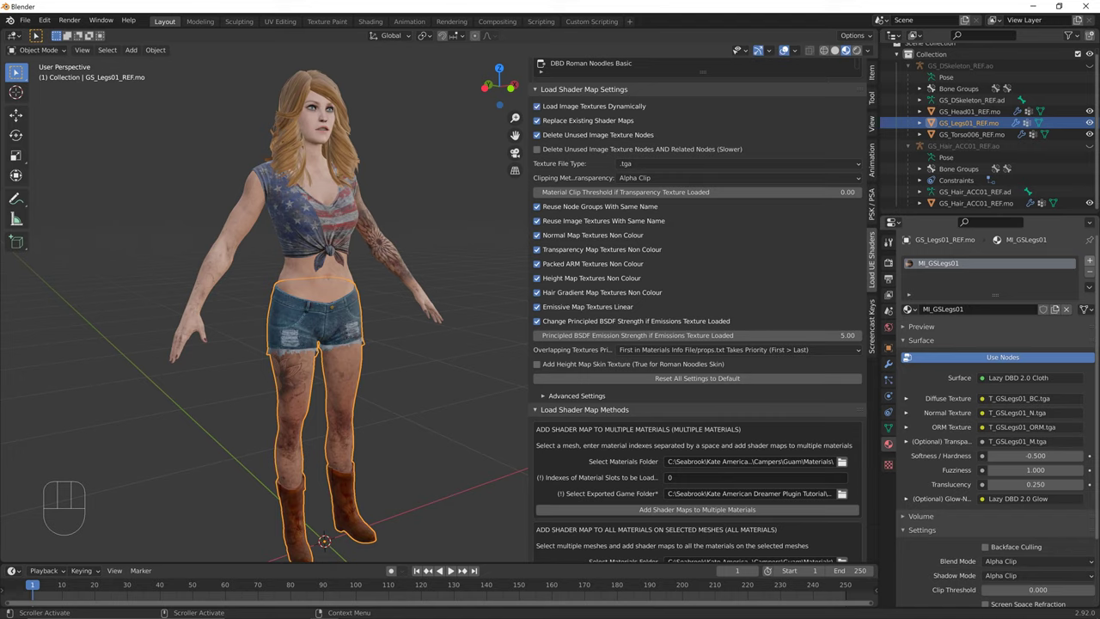
# Add a second material slot to the legs mesh with a new material named Skin Legs.
pyautogui.click(1089, 260)
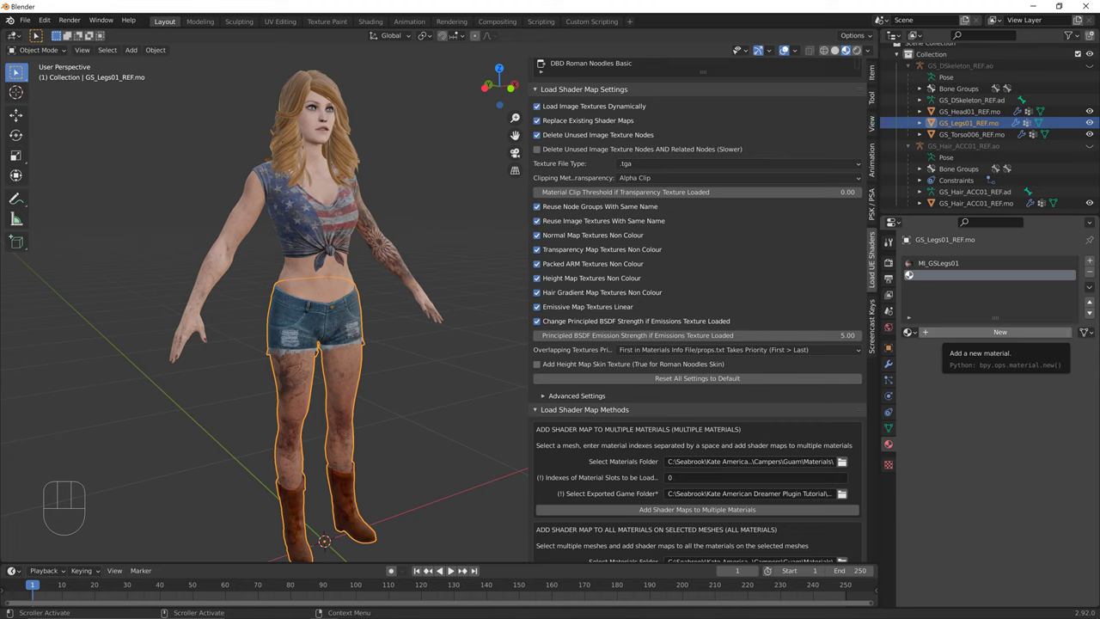
pyautogui.click(996, 332)
pyautogui.doubleClick(937, 274)
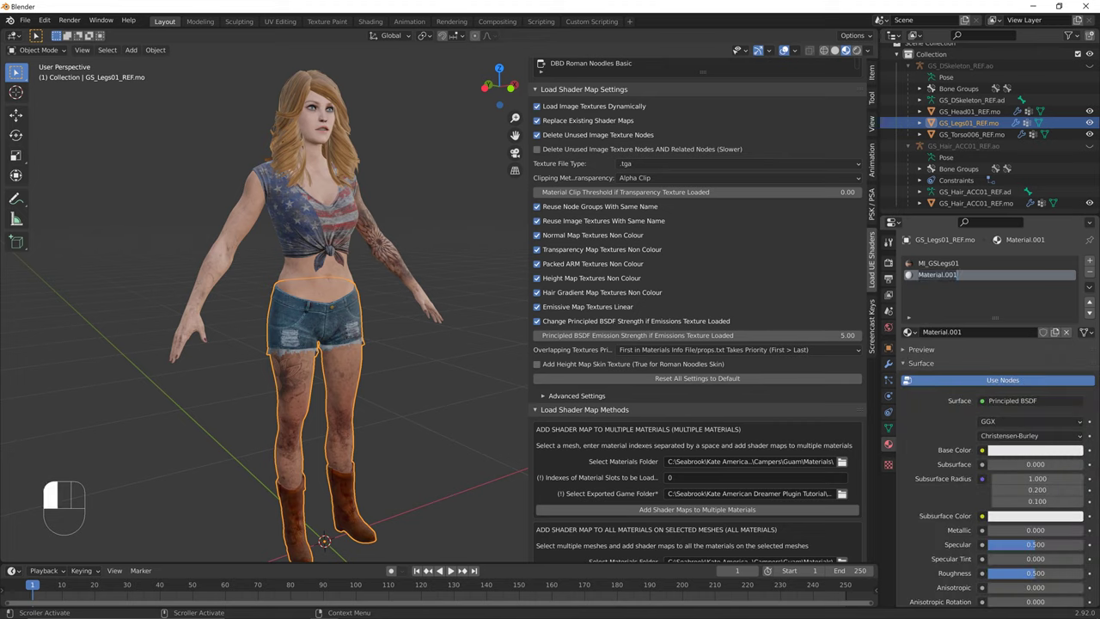
pyautogui.write('Sk')
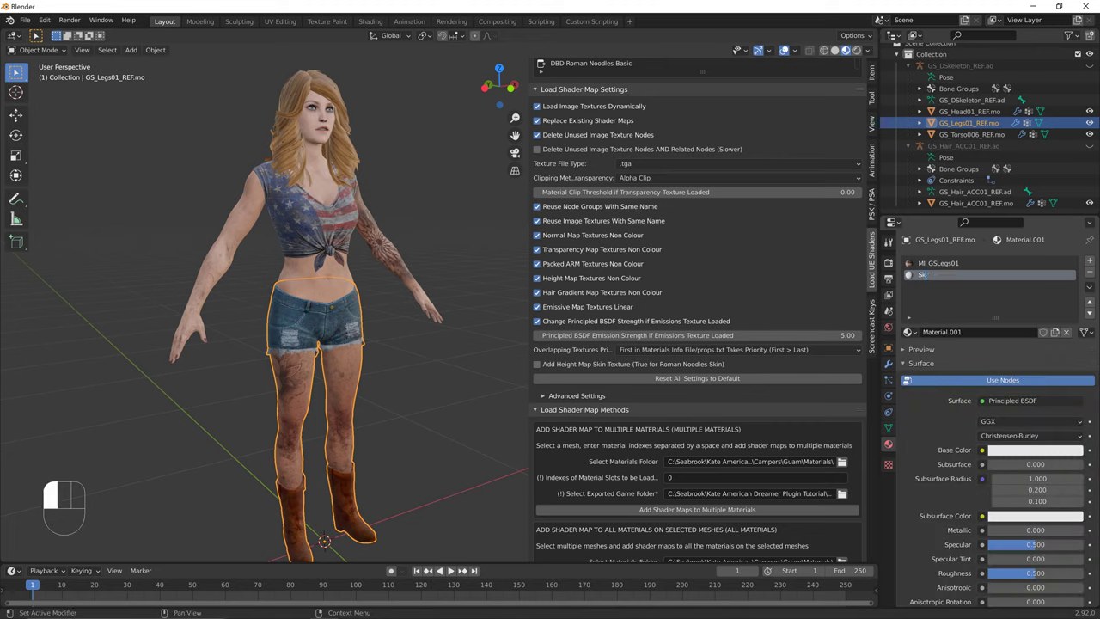
pyautogui.write('in Legs')
pyautogui.press('Return')
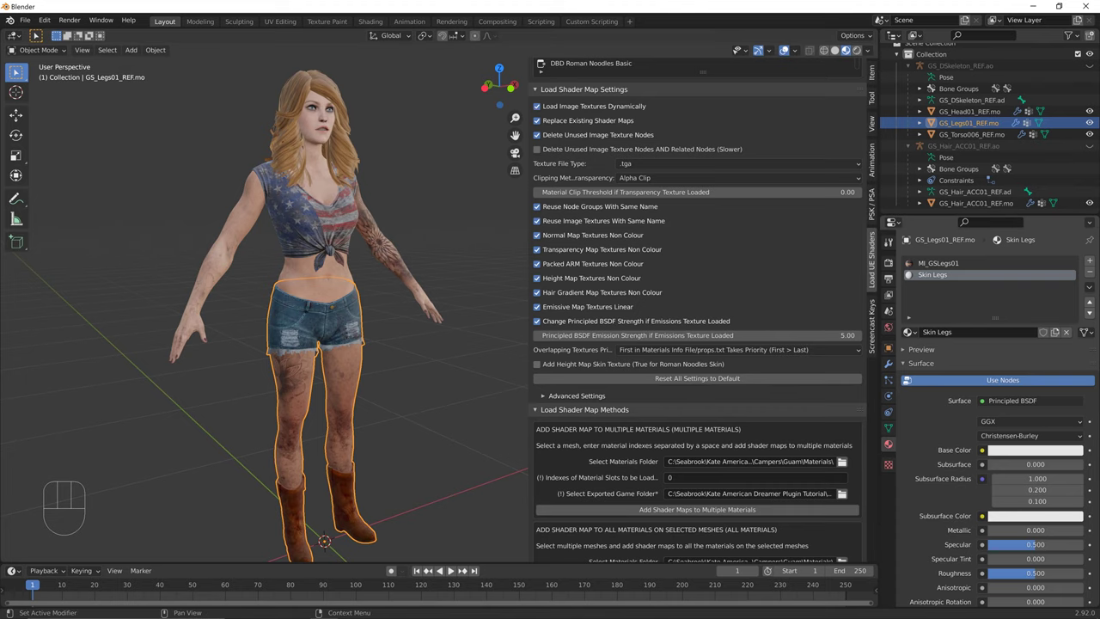
# Apply the DBD Pit Princess Skin shader maps to the legs mesh's MI_GSLegs01 material at slot index 0.
pyautogui.click(938, 263)
pyautogui.scroll(-3, 697, 373)
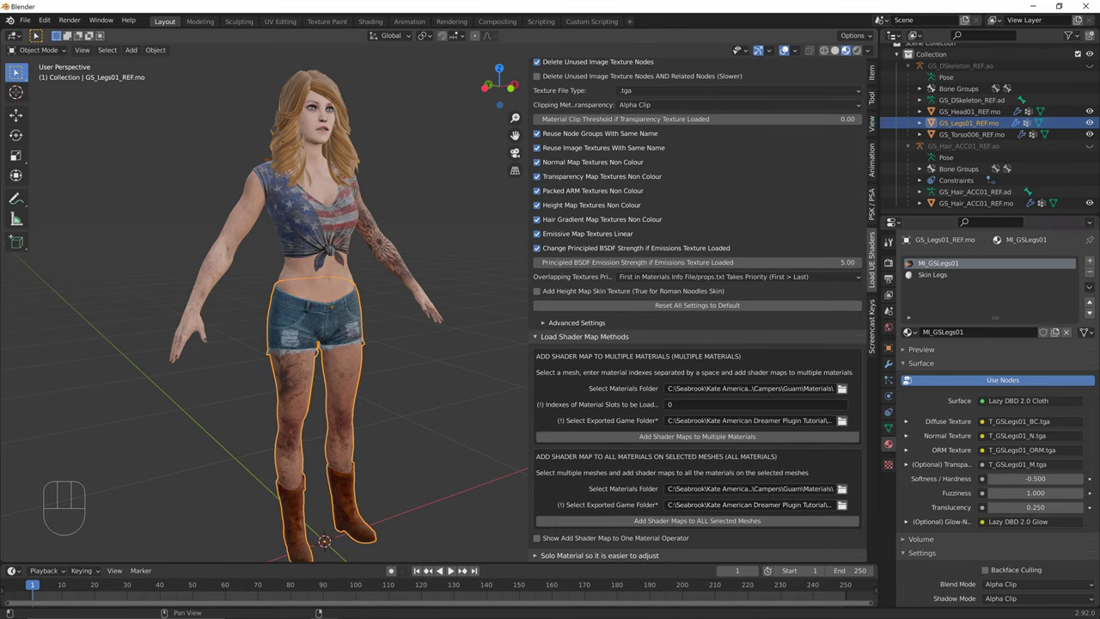
pyautogui.scroll(5, 697, 309)
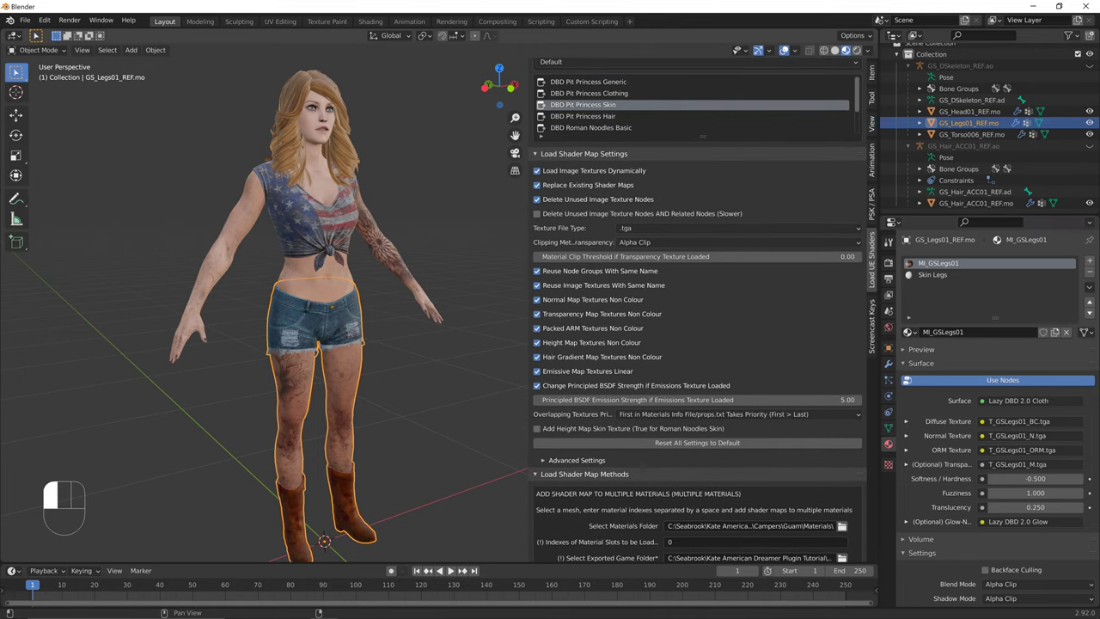
pyautogui.click(585, 116)
pyautogui.click(584, 105)
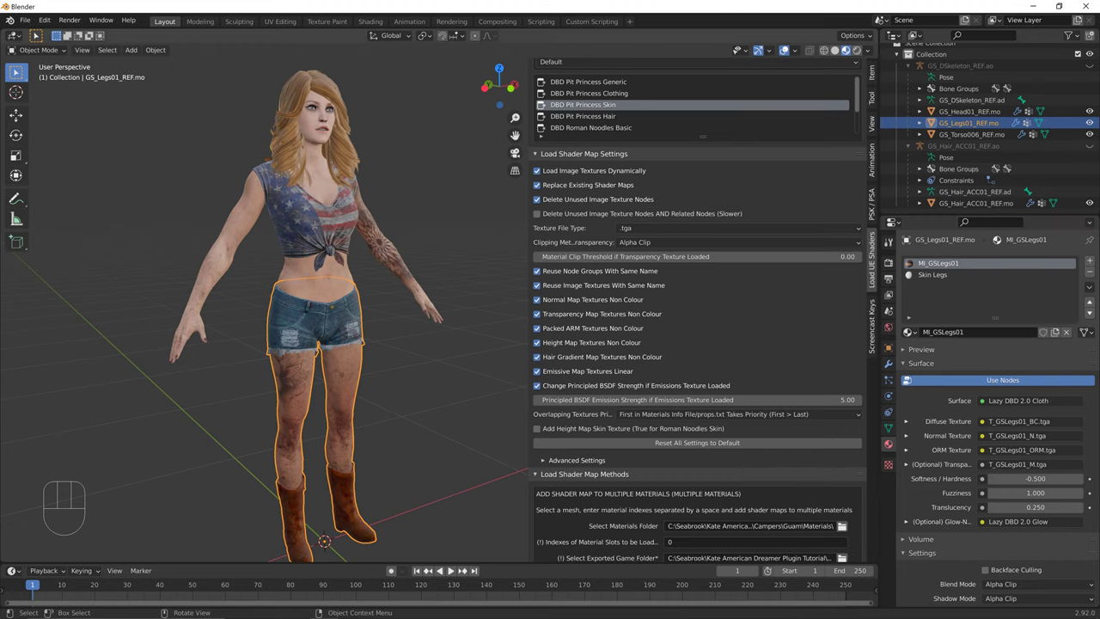
pyautogui.scroll(-3, 696, 309)
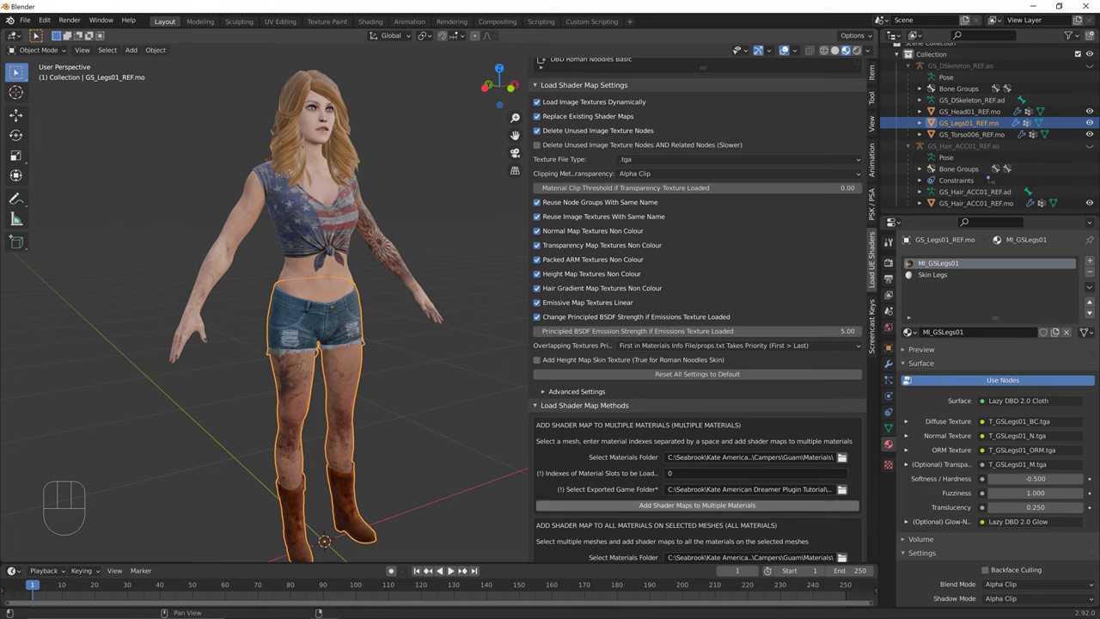
pyautogui.doubleClick(938, 263)
pyautogui.press('Return')
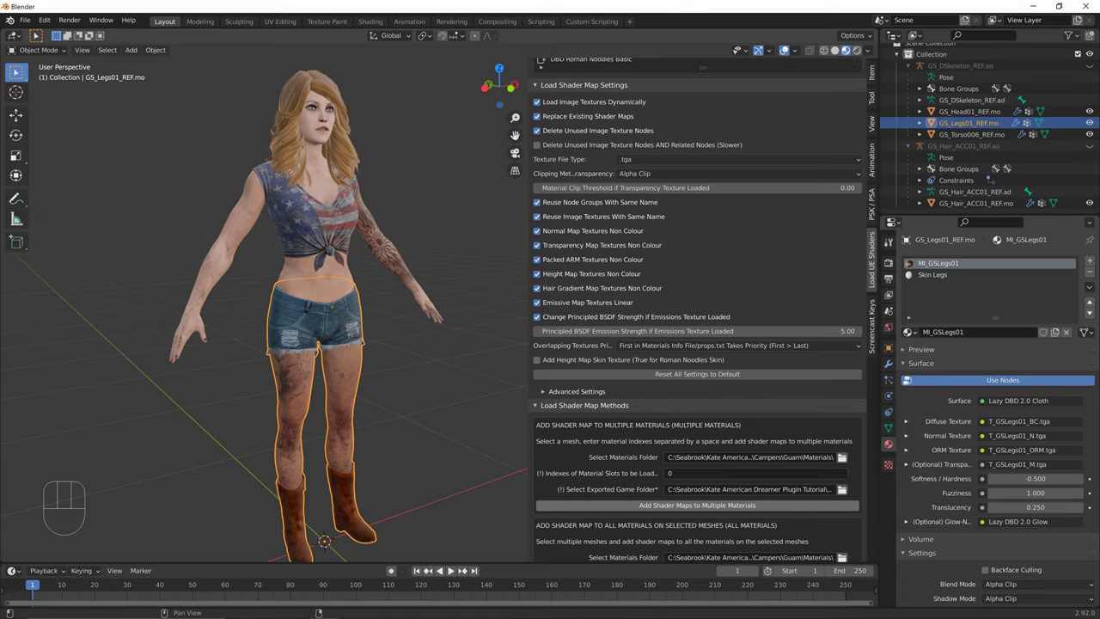
pyautogui.click(697, 505)
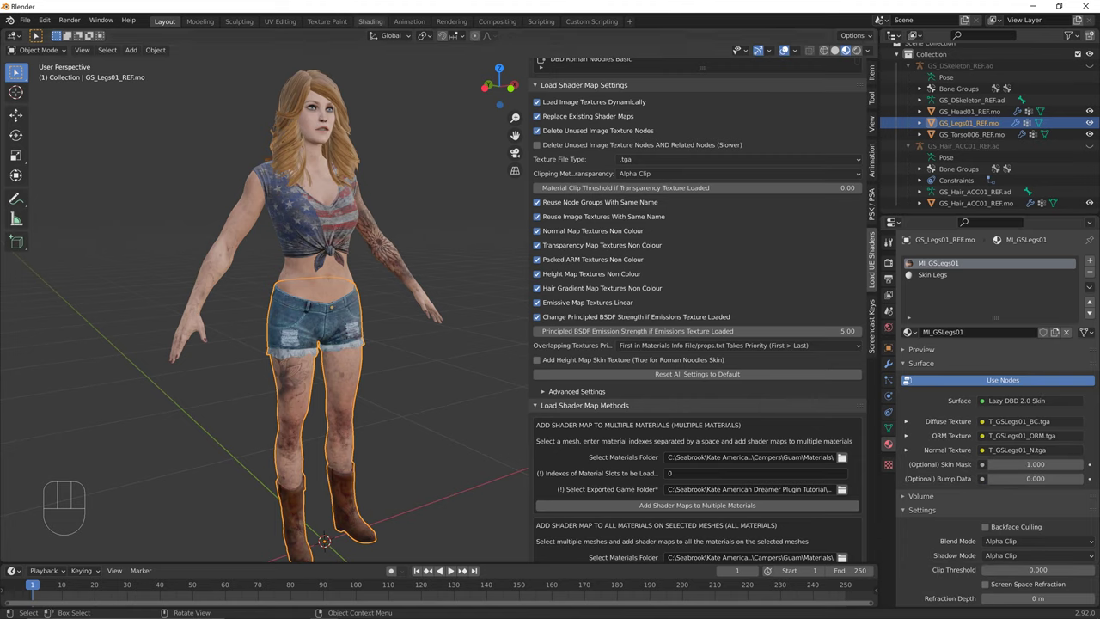
# Copy all shader nodes of the MI_GSLegs01 material in the Shading workspace.
pyautogui.click(371, 21)
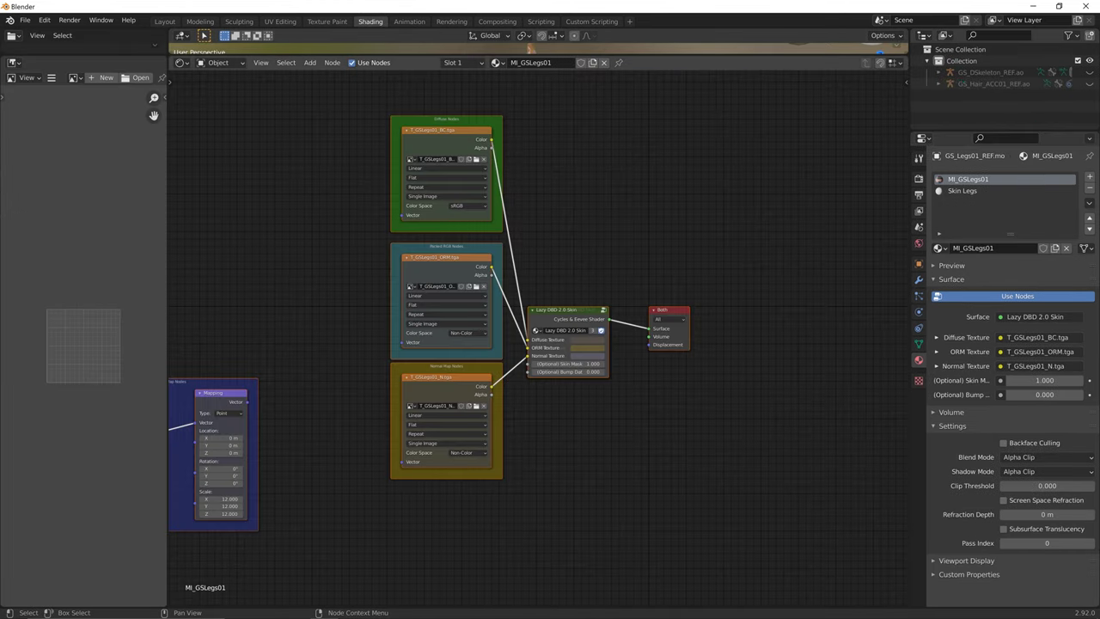
pyautogui.click(584, 223)
pyautogui.moveTo(584, 223); pyautogui.dragTo(629, 231, button='middle')
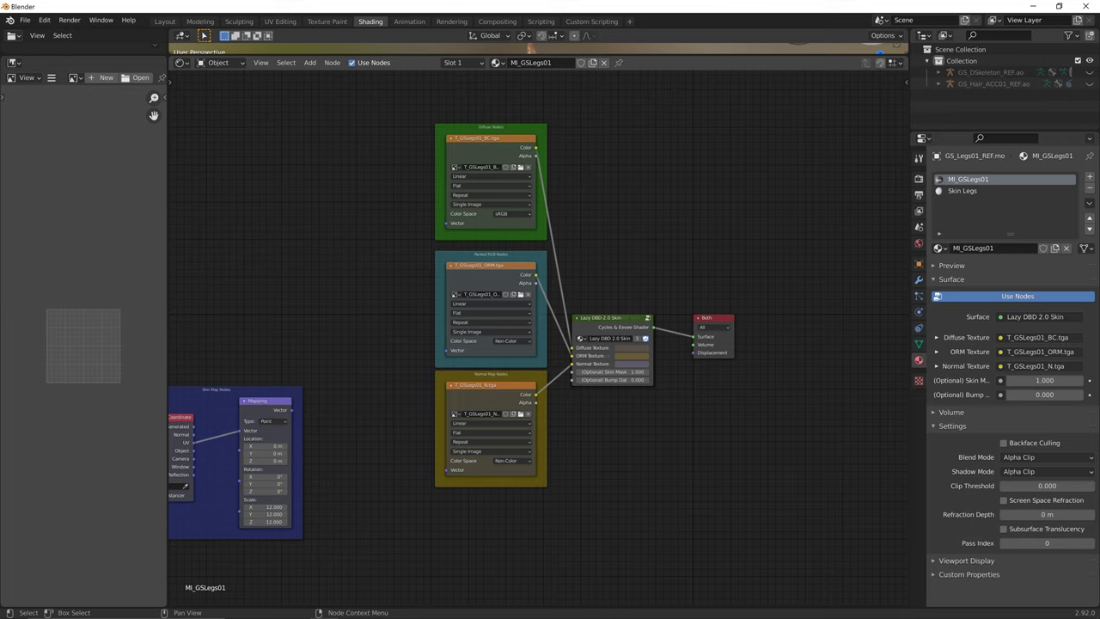
pyautogui.press('a')
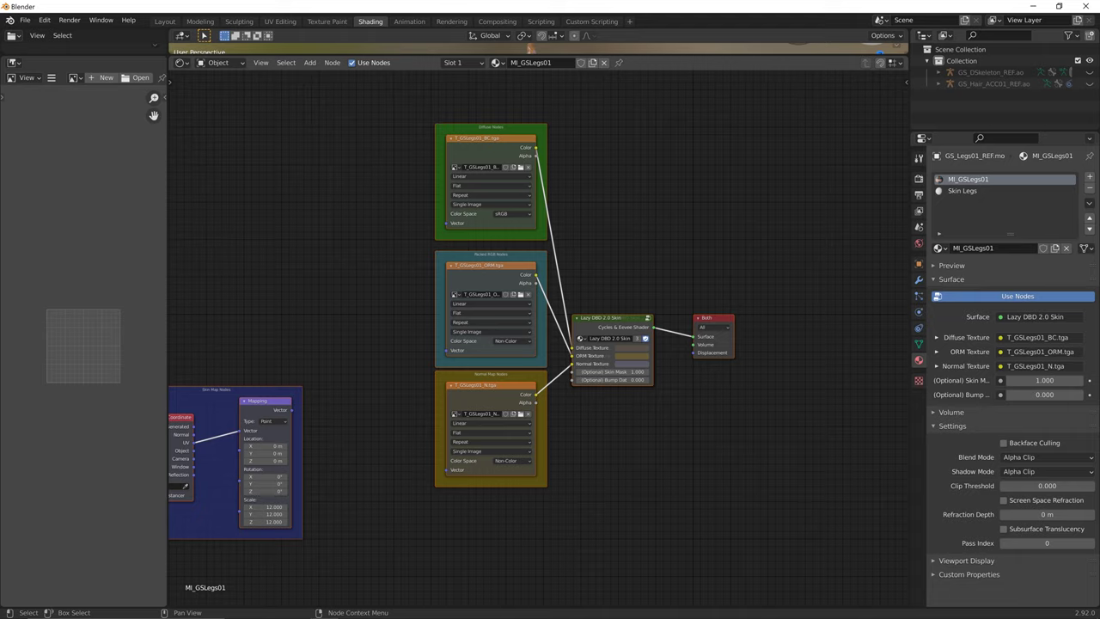
pyautogui.rightClick(539, 132)
pyautogui.click(540, 168)
# Replace the Skin Legs material's default nodes with the copied skin shader nodes and compare them with MI_GSLegs01.
pyautogui.click(963, 190)
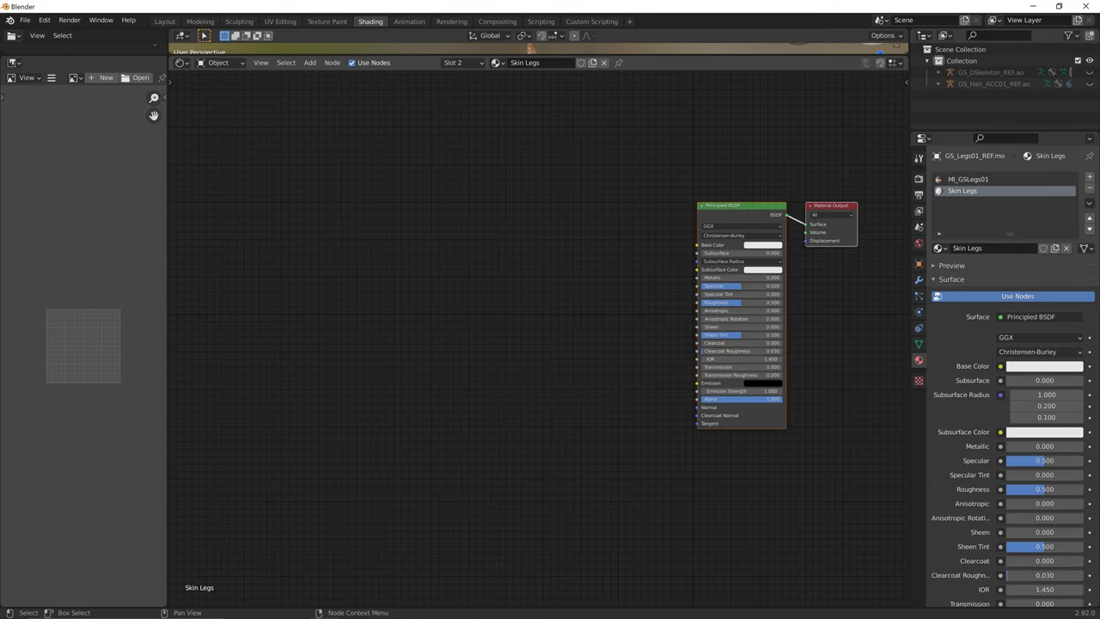
pyautogui.press('Delete')
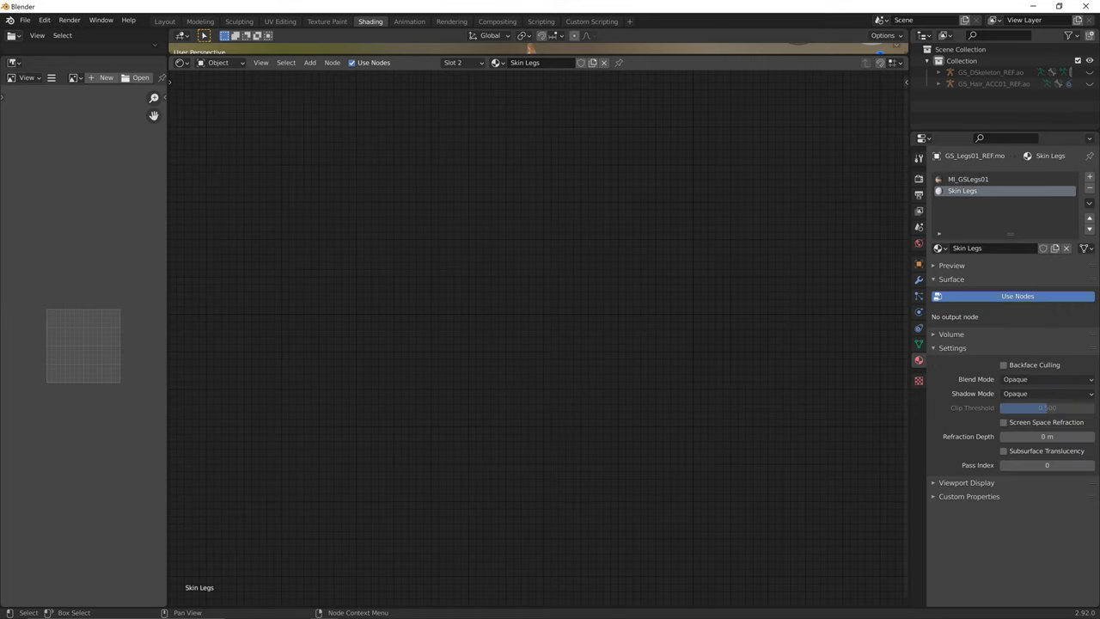
pyautogui.hotkey('ctrl', 'v')
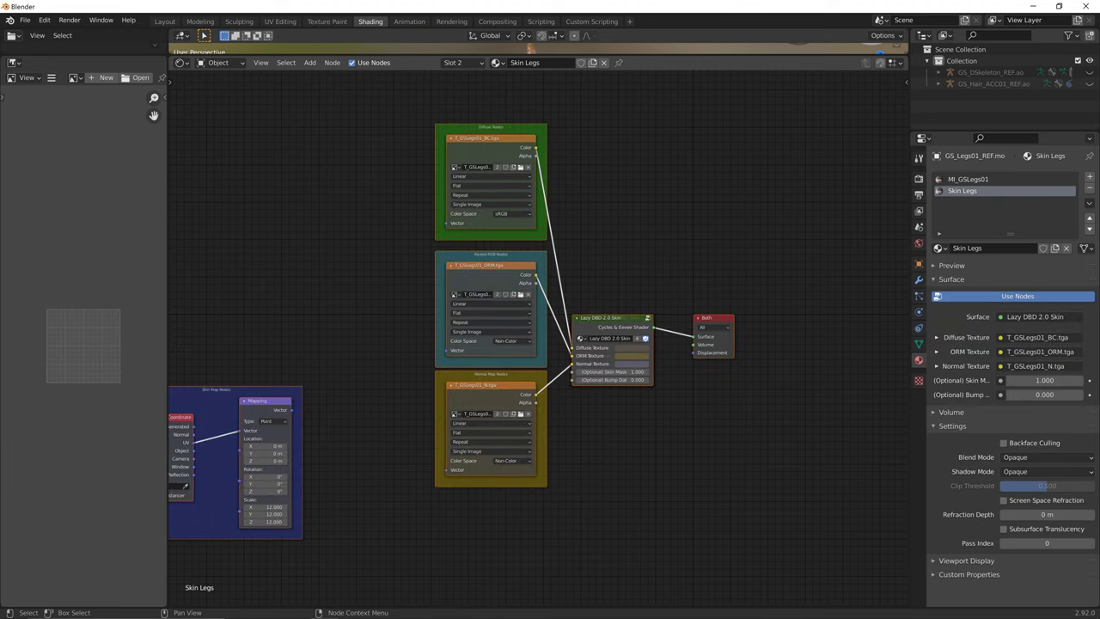
pyautogui.click(967, 178)
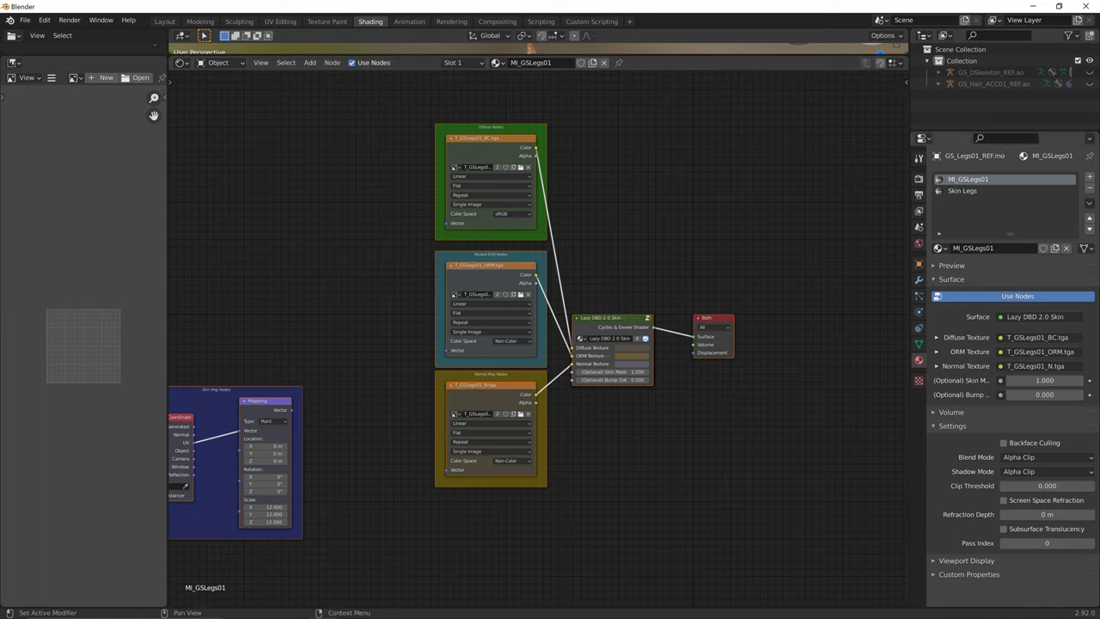
pyautogui.click(962, 191)
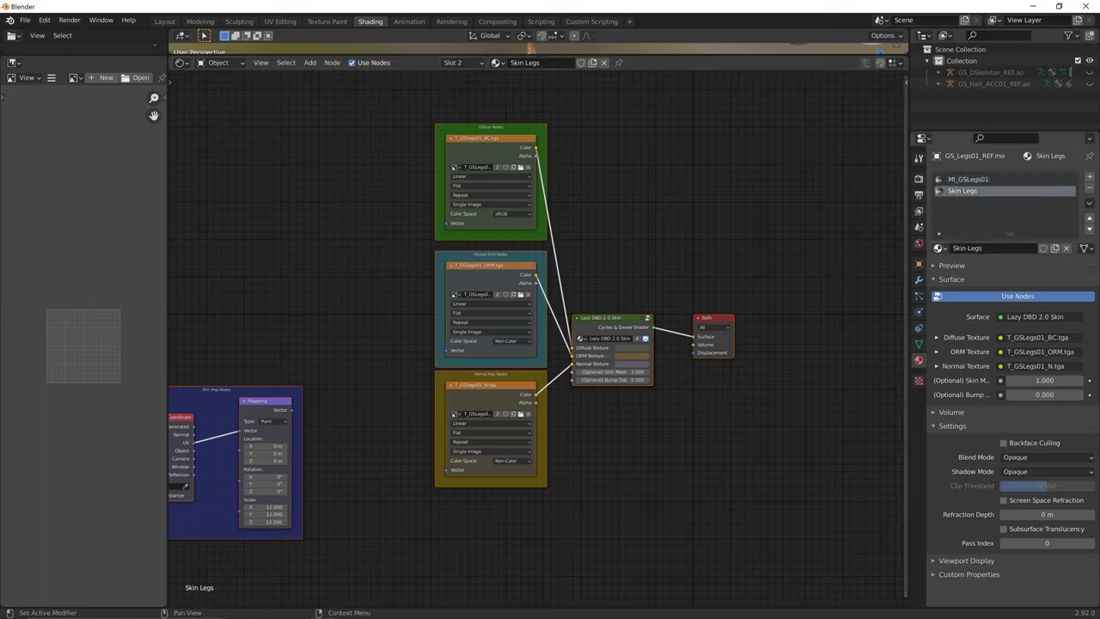
pyautogui.click(968, 179)
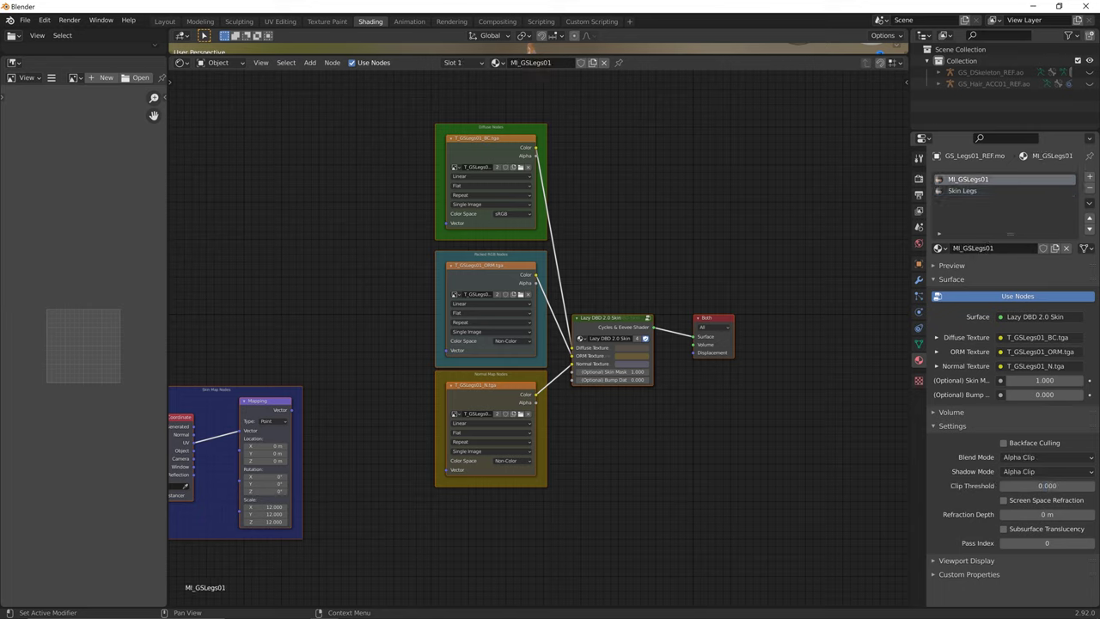
pyautogui.click(608, 319)
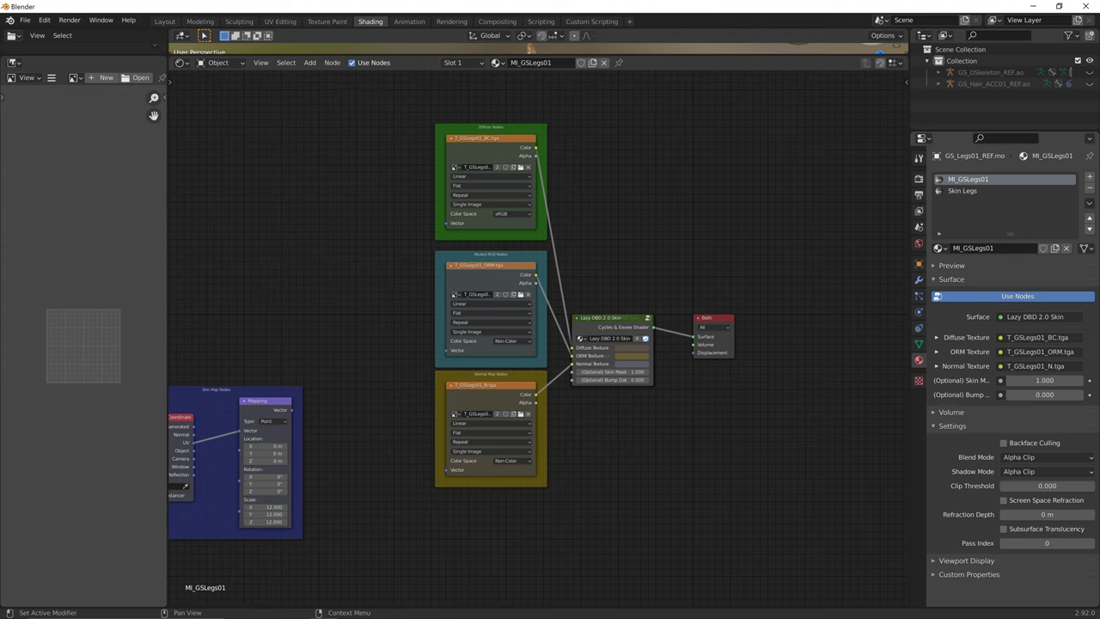
# Return to the Layout workspace and apply the DBD Pit Princess Clothing shader maps to the MI_GSLegs01 material.
pyautogui.click(164, 21)
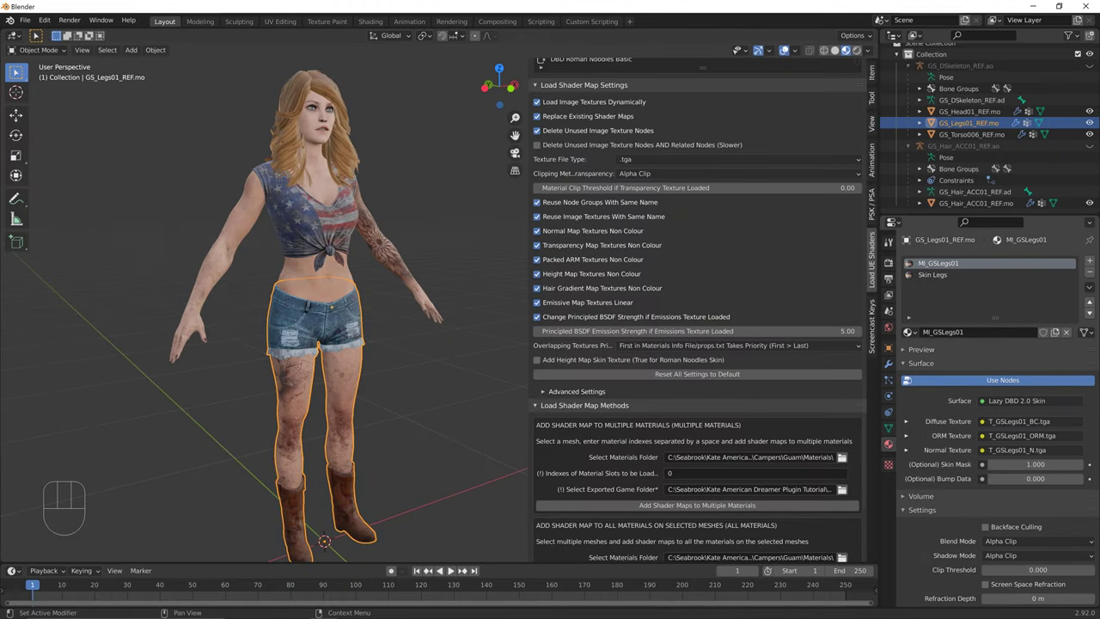
pyautogui.doubleClick(954, 263)
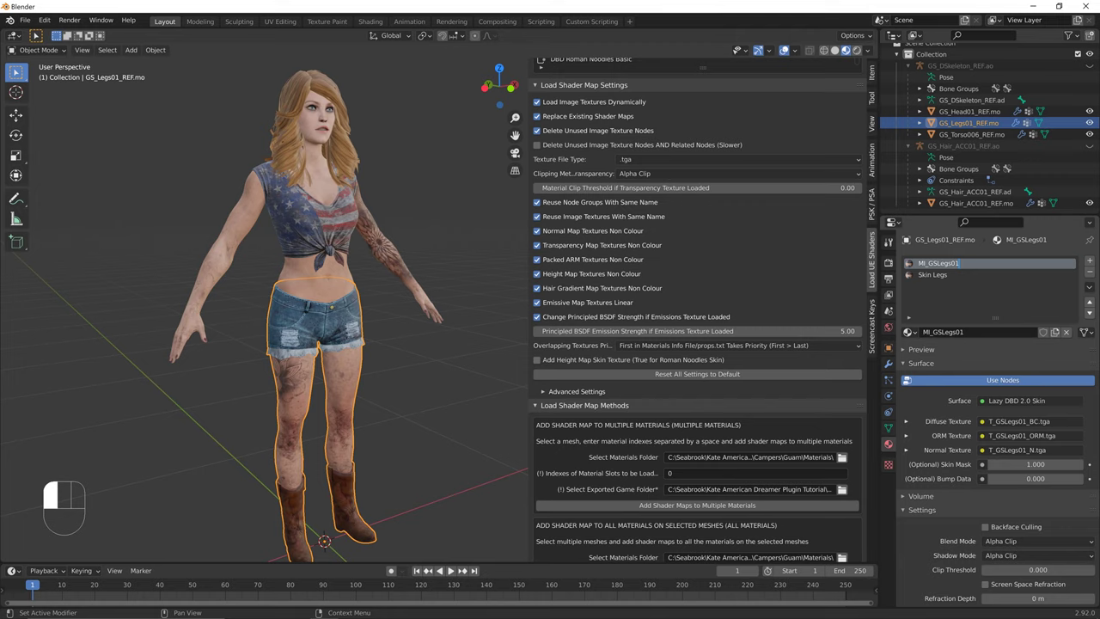
pyautogui.press('Escape')
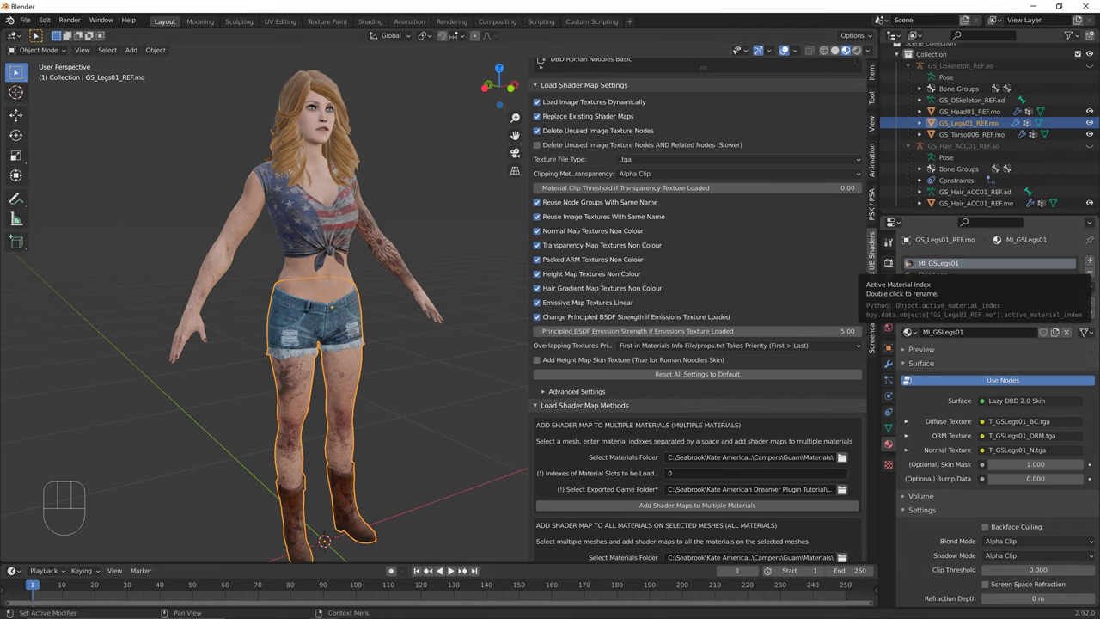
pyautogui.scroll(3, 696, 309)
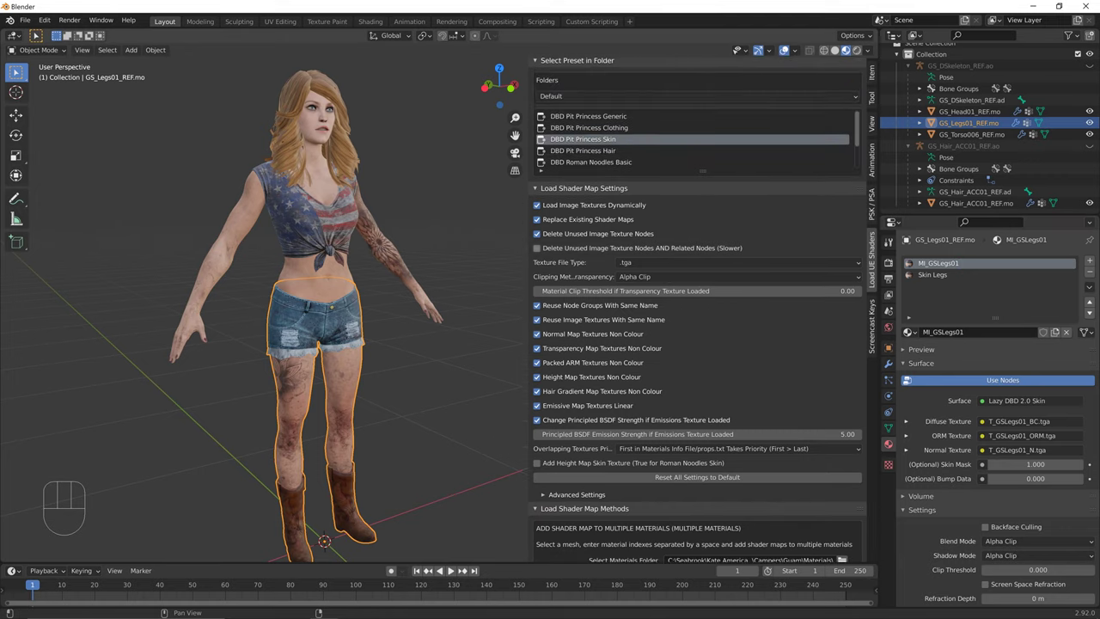
pyautogui.click(590, 128)
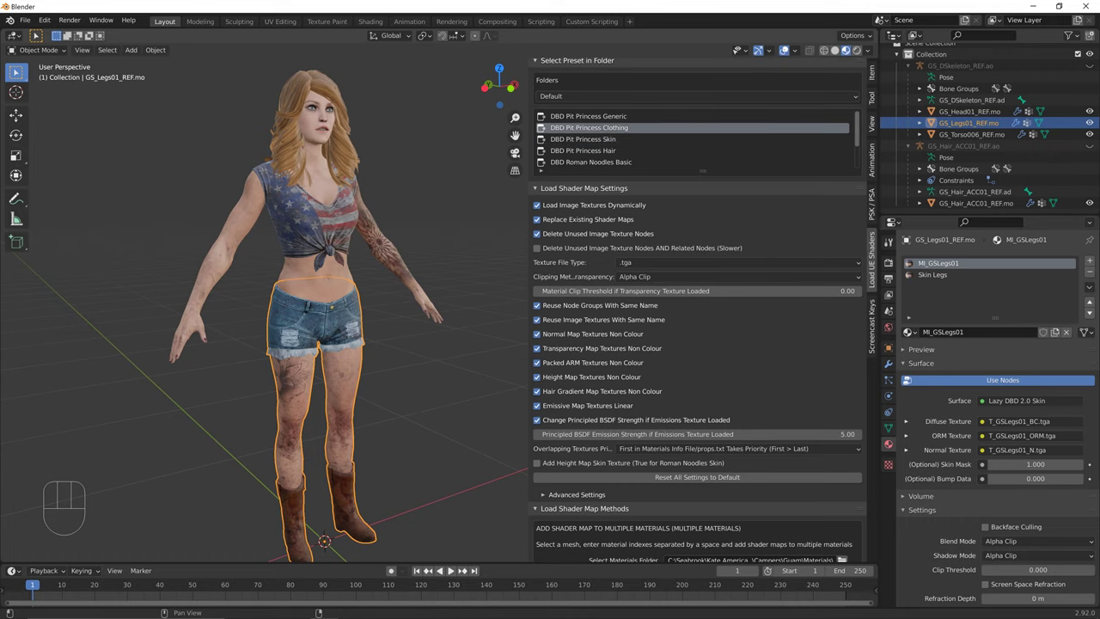
pyautogui.scroll(-4, 696, 309)
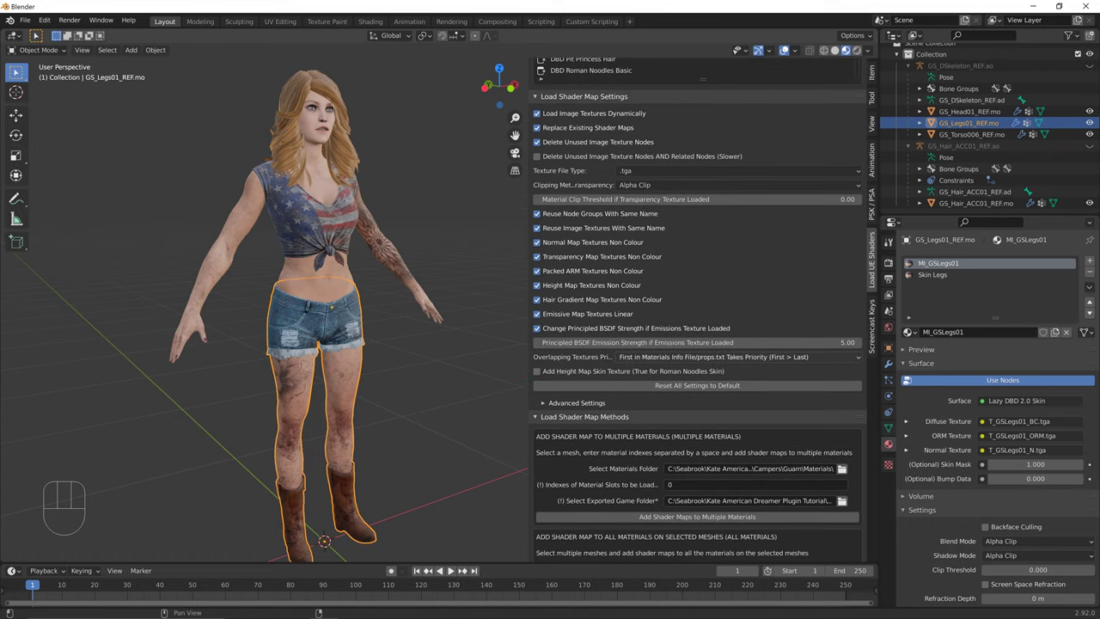
pyautogui.click(697, 470)
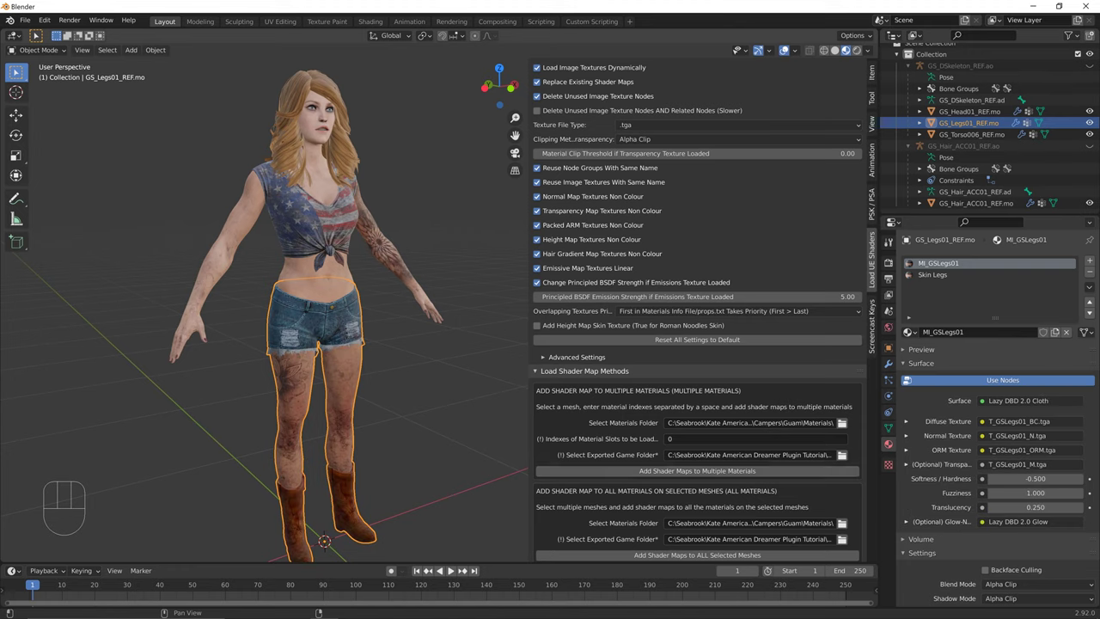
# Check the material slot index setting and select the Skin Legs slot to view its shader.
pyautogui.click(746, 439)
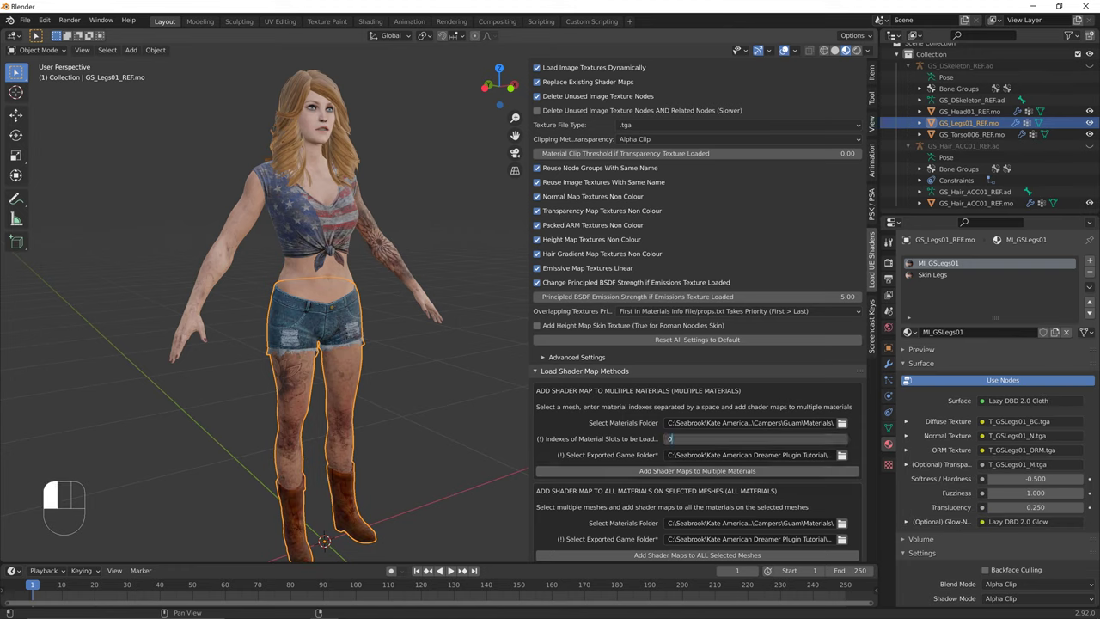
pyautogui.press('Return')
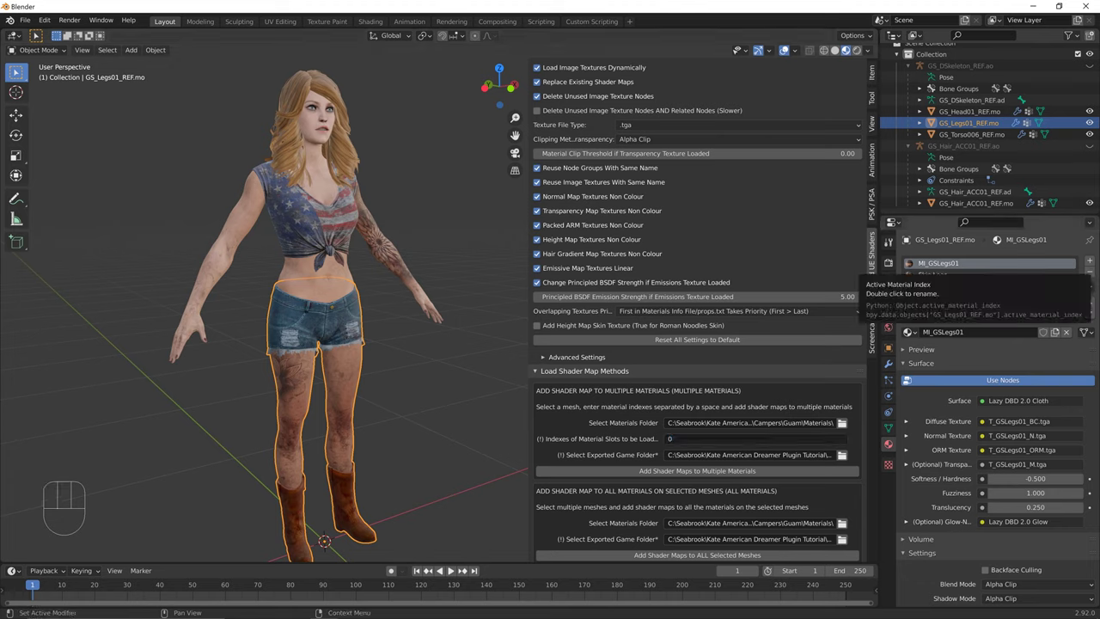
pyautogui.click(936, 274)
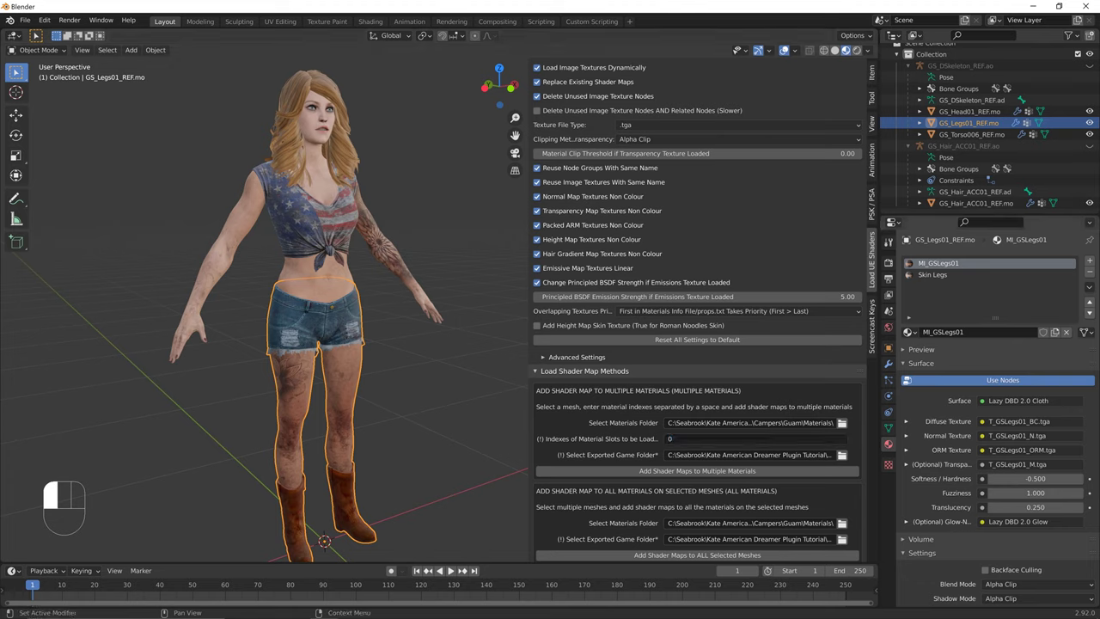
pyautogui.click(979, 297)
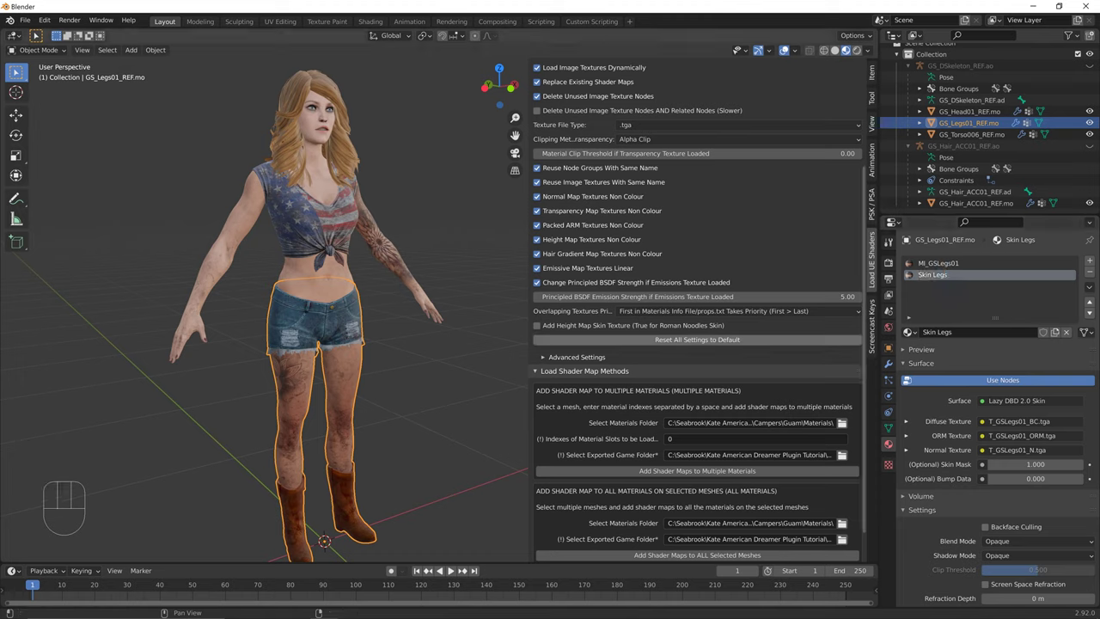
pyautogui.click(455, 258)
pyautogui.doubleClick(933, 275)
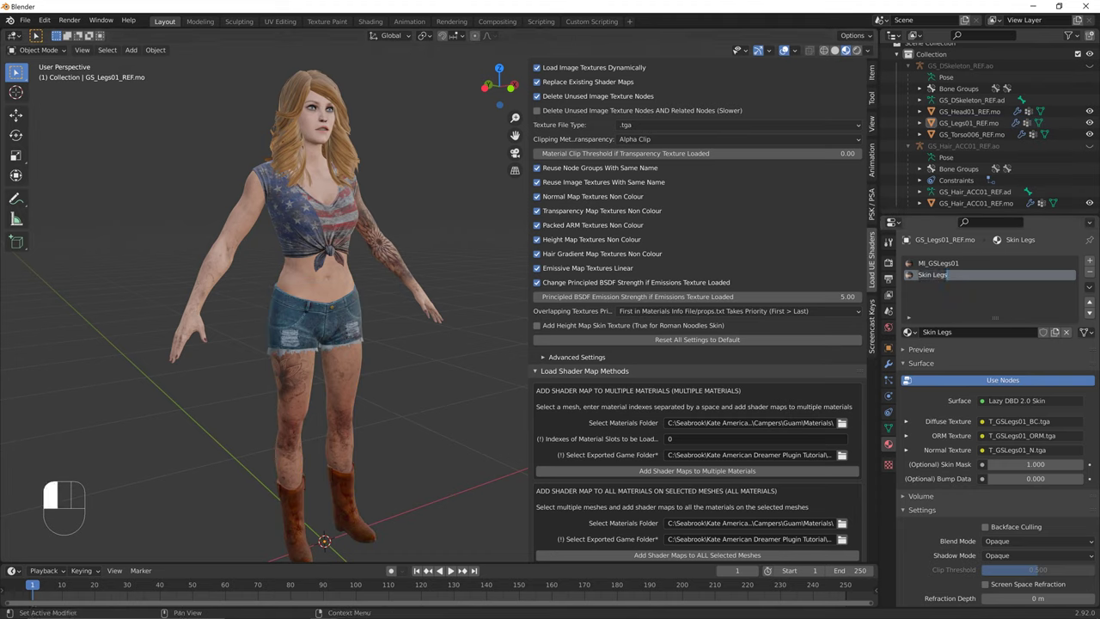
pyautogui.click(979, 298)
pyautogui.click(344, 343)
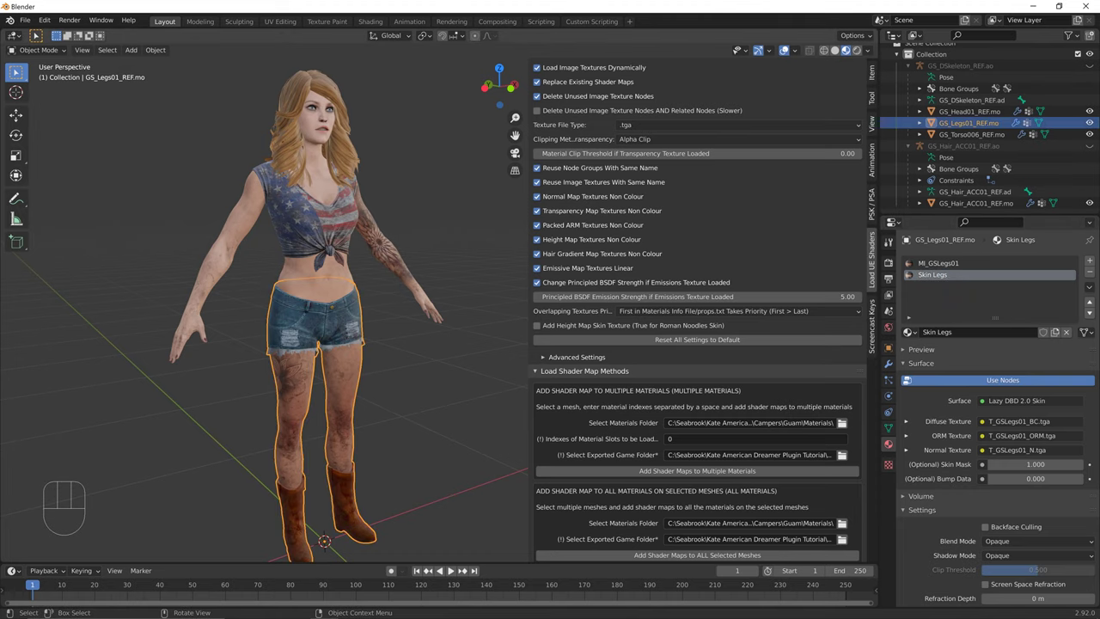
pyautogui.click(438, 361)
pyautogui.click(343, 360)
# In Edit Mode, select the linked geometry of both bare legs, assign it to the Skin Legs material, and return to Object Mode.
pyautogui.press('Tab')
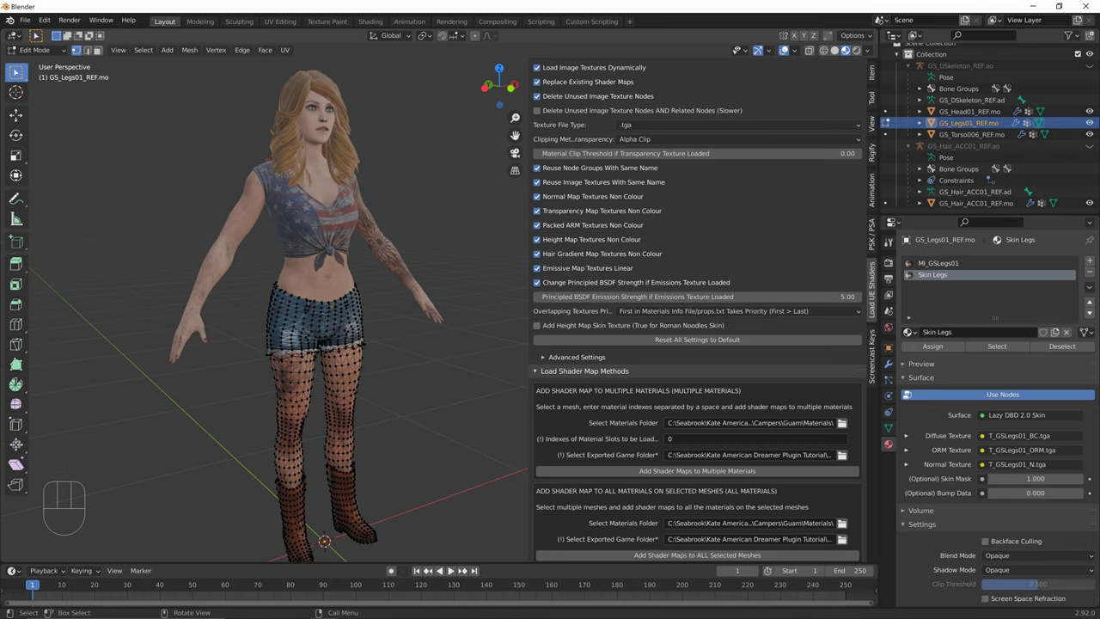
pyautogui.click(438, 361)
pyautogui.press('l')
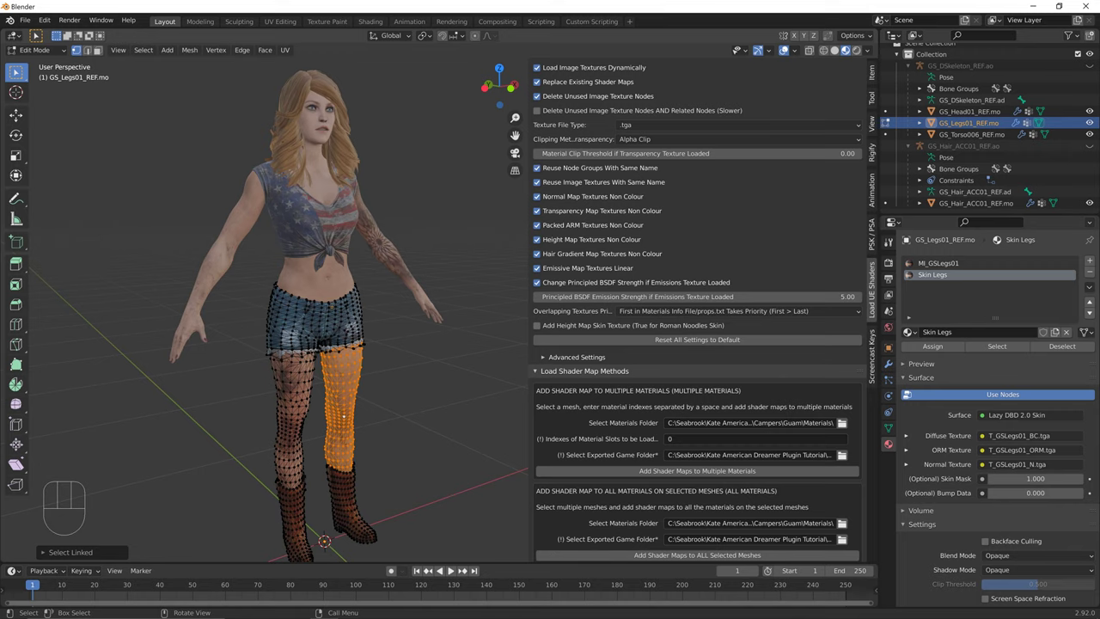
pyautogui.press('shift')
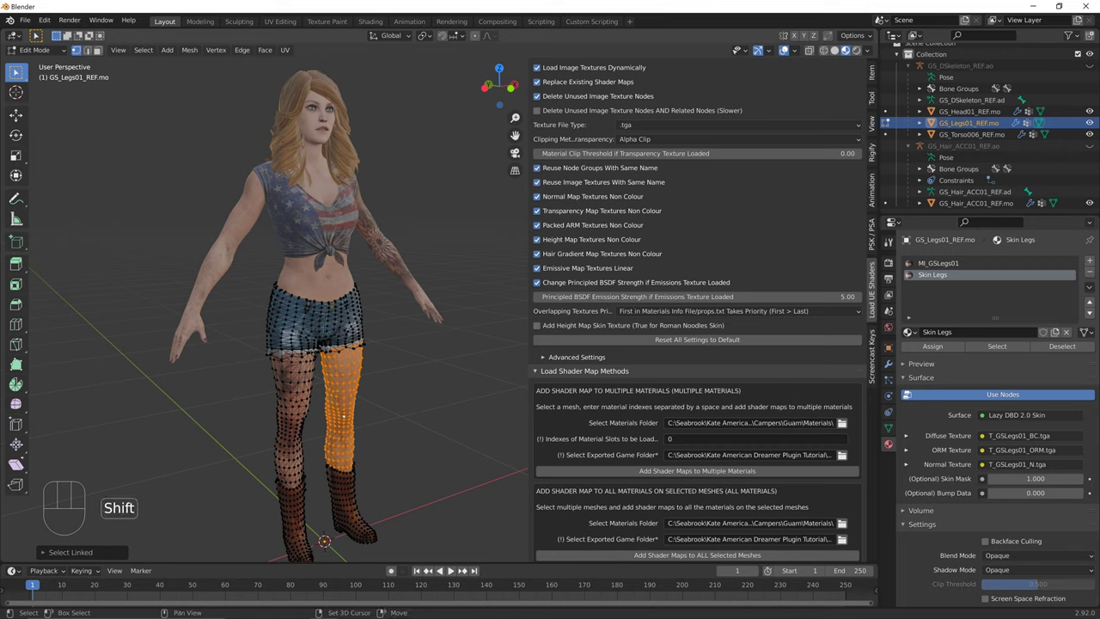
pyautogui.keyDown('shift'); pyautogui.click(292, 421); pyautogui.keyUp('shift')
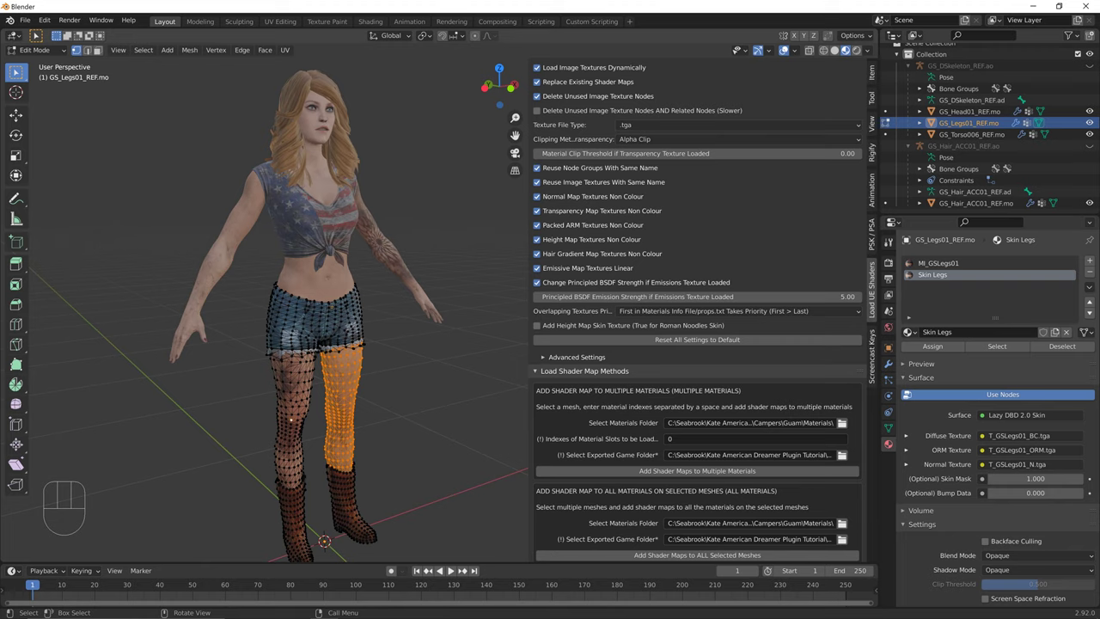
pyautogui.press('l')
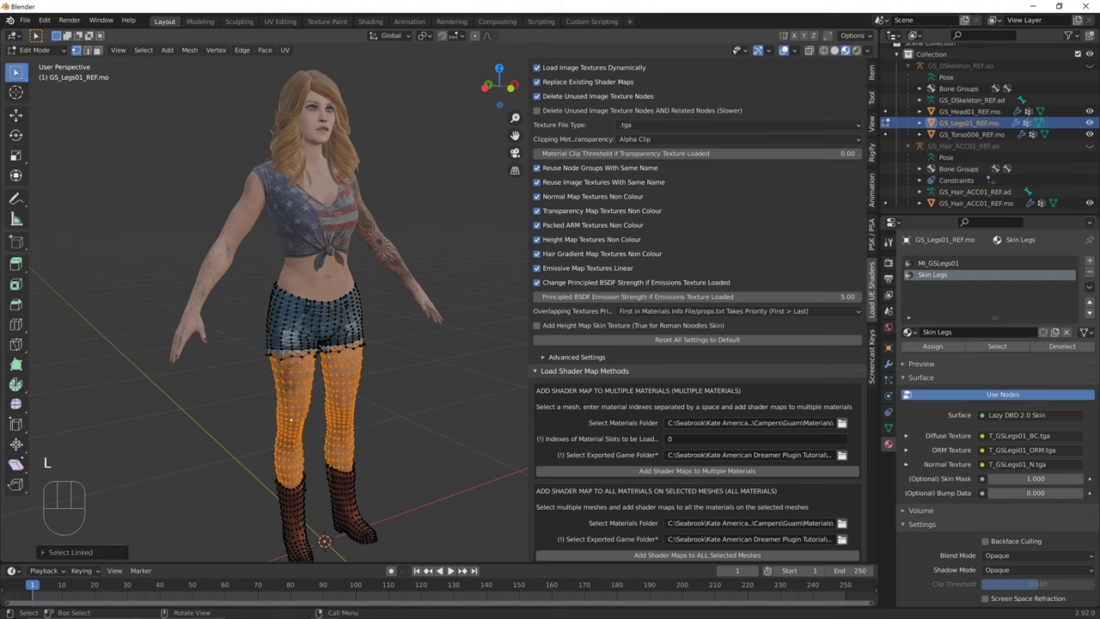
pyautogui.moveTo(291, 420); pyautogui.dragTo(254, 441, button='middle')
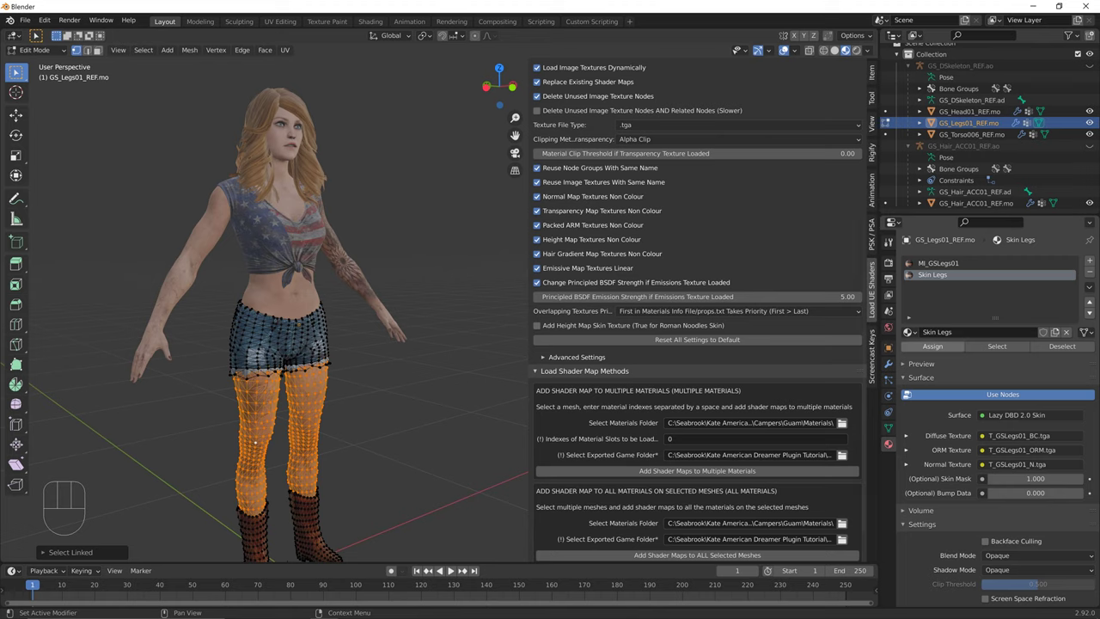
pyautogui.click(933, 347)
pyautogui.click(438, 378)
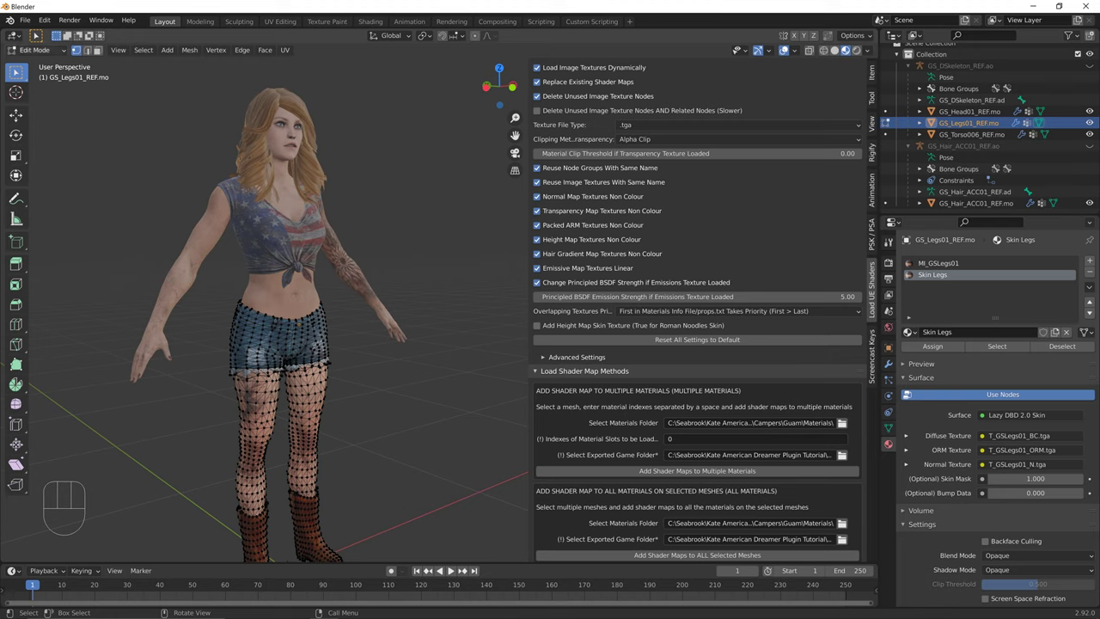
pyautogui.click(32, 50)
pyautogui.click(34, 64)
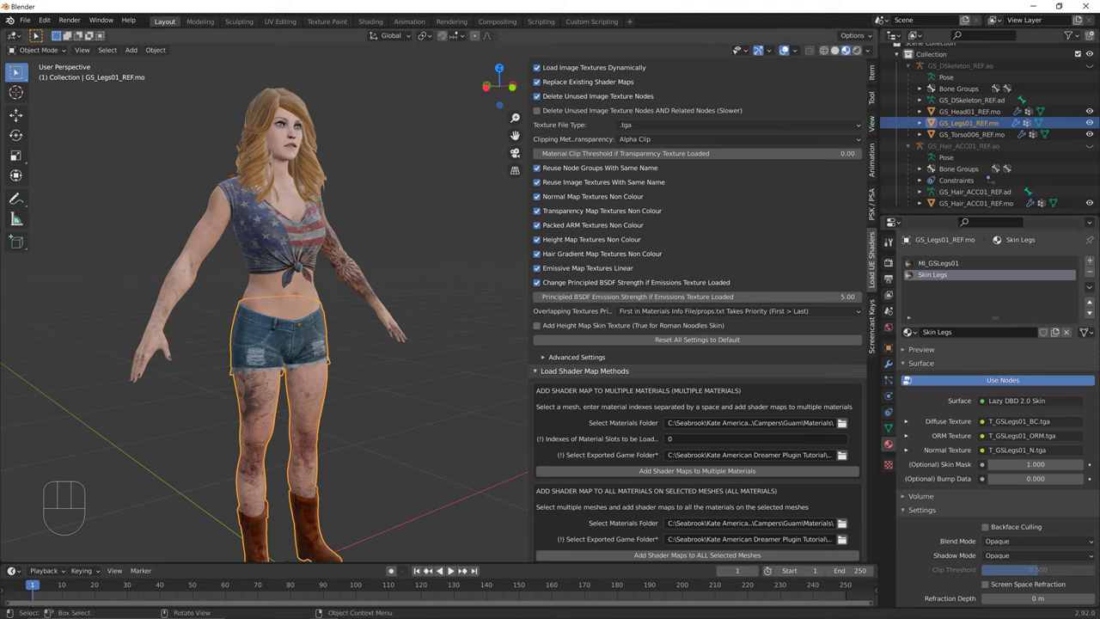
# Select the hair mesh and check its current material nodes in the Shading workspace before returning to Layout.
pyautogui.keyDown('shift'); pyautogui.moveTo(292, 326); pyautogui.dragTo(277, 385, button='middle'); pyautogui.keyUp('shift')
pyautogui.click(311, 227)
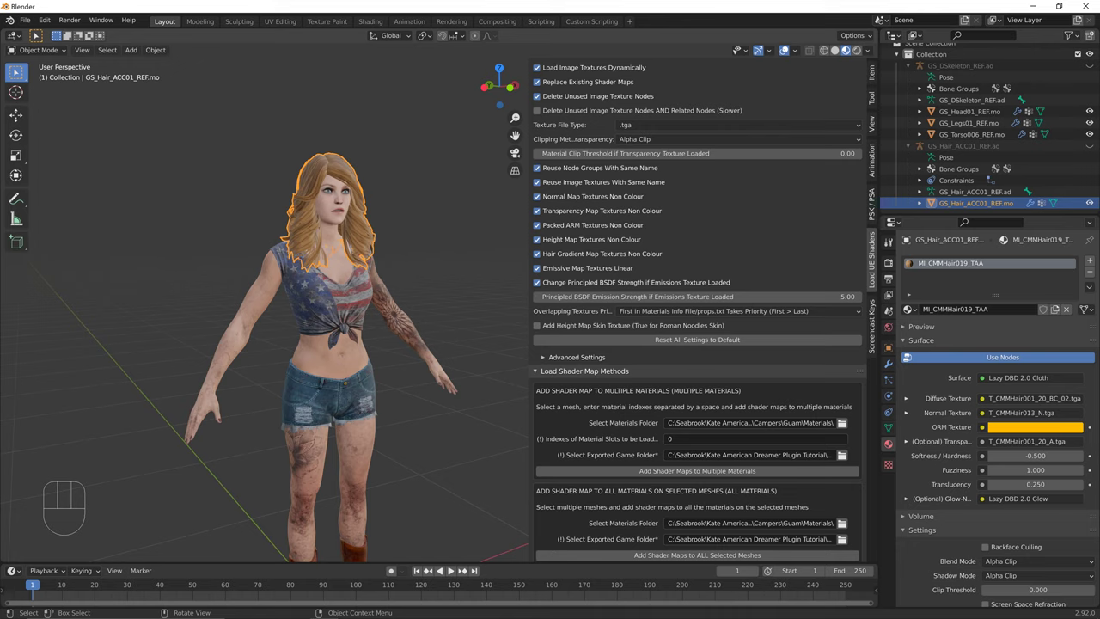
pyautogui.press('shift')
pyautogui.scroll(4, 697, 310)
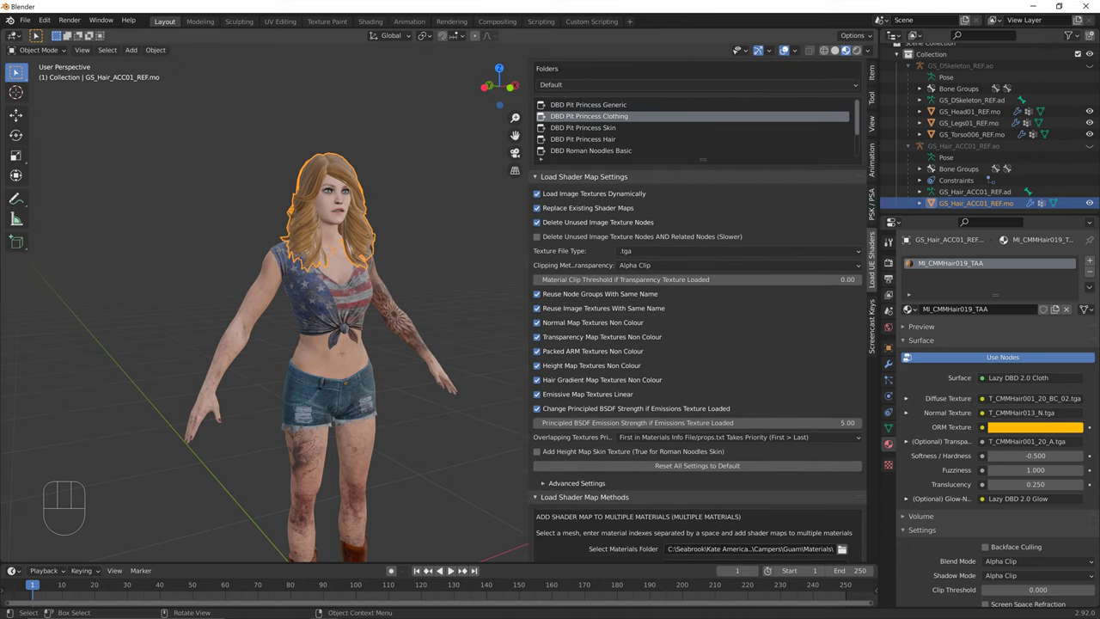
pyautogui.click(370, 21)
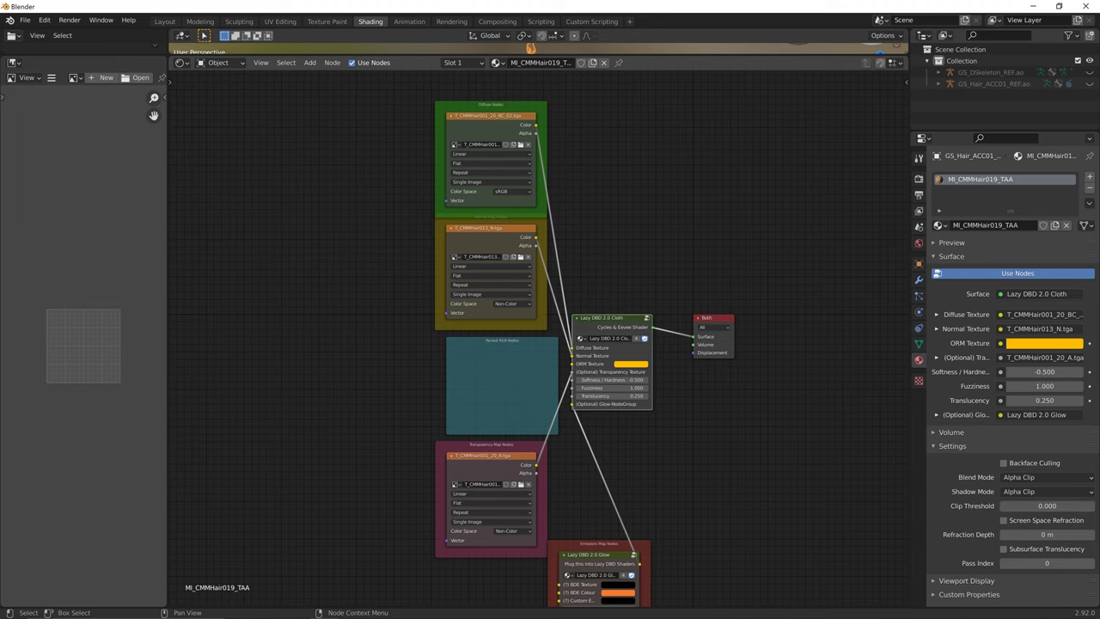
pyautogui.click(164, 21)
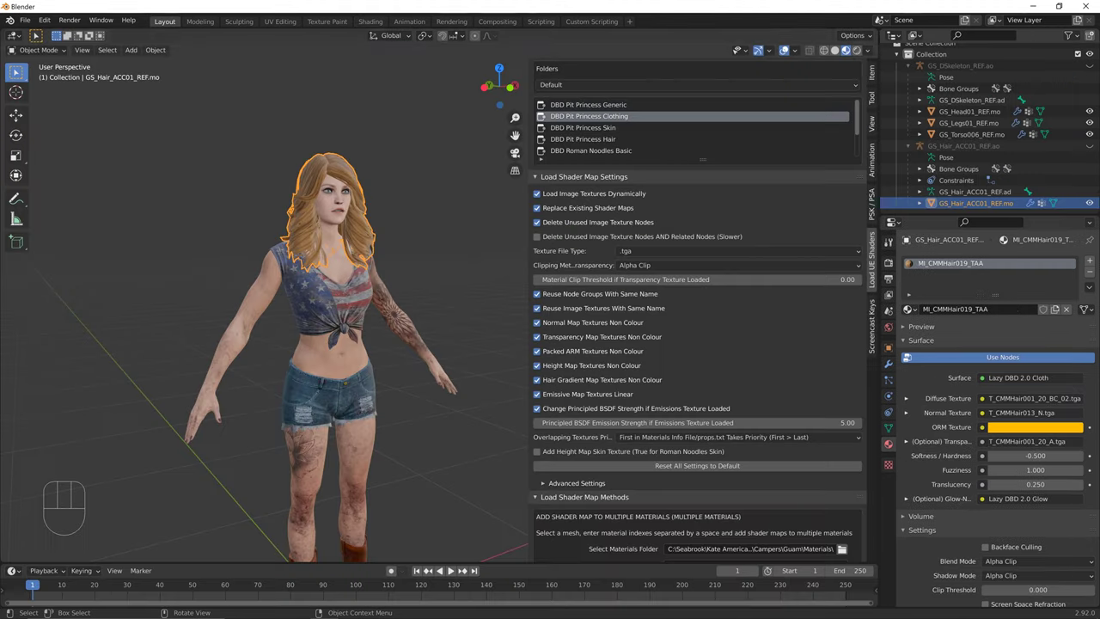
# Apply the DBD Pit Princess Hair shader maps to all materials on the selected hair mesh.
pyautogui.click(583, 139)
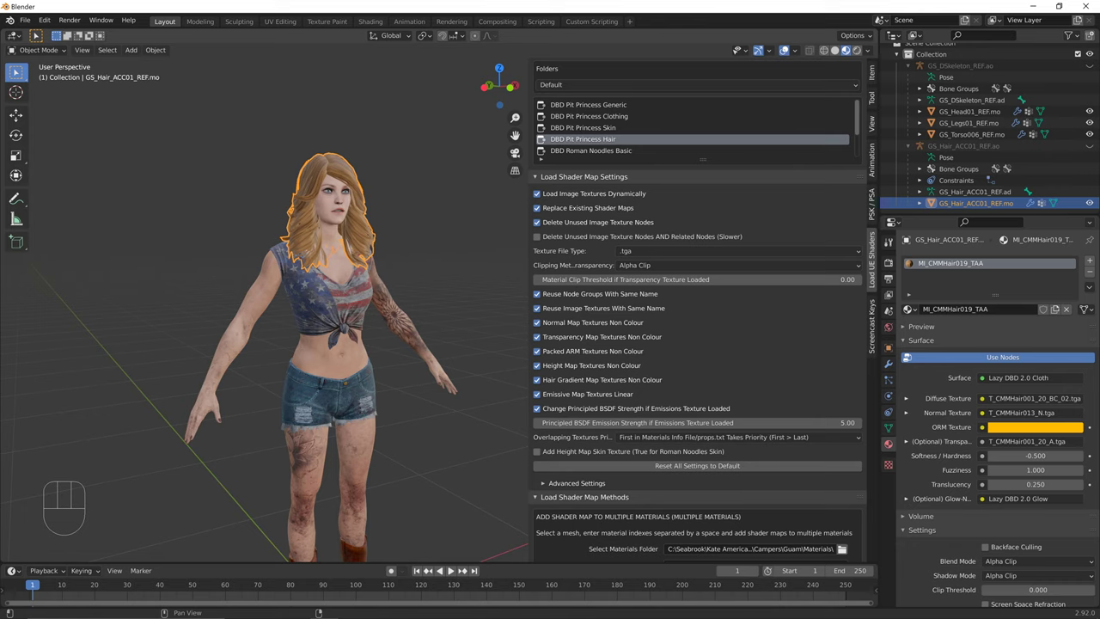
pyautogui.scroll(-4, 619, 141)
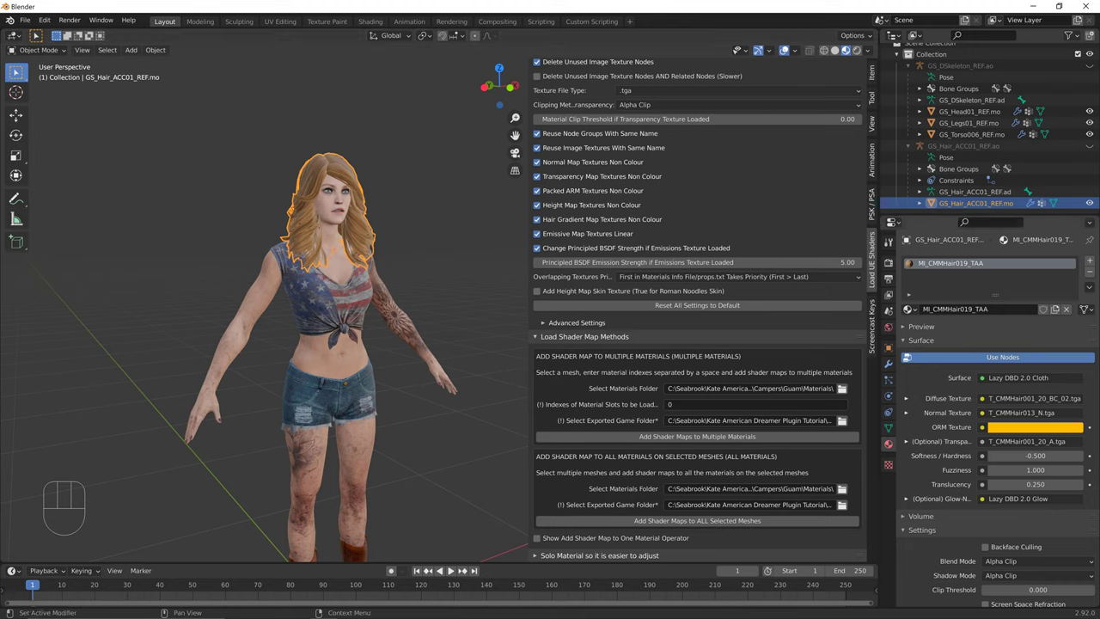
pyautogui.doubleClick(950, 263)
pyautogui.press('Escape')
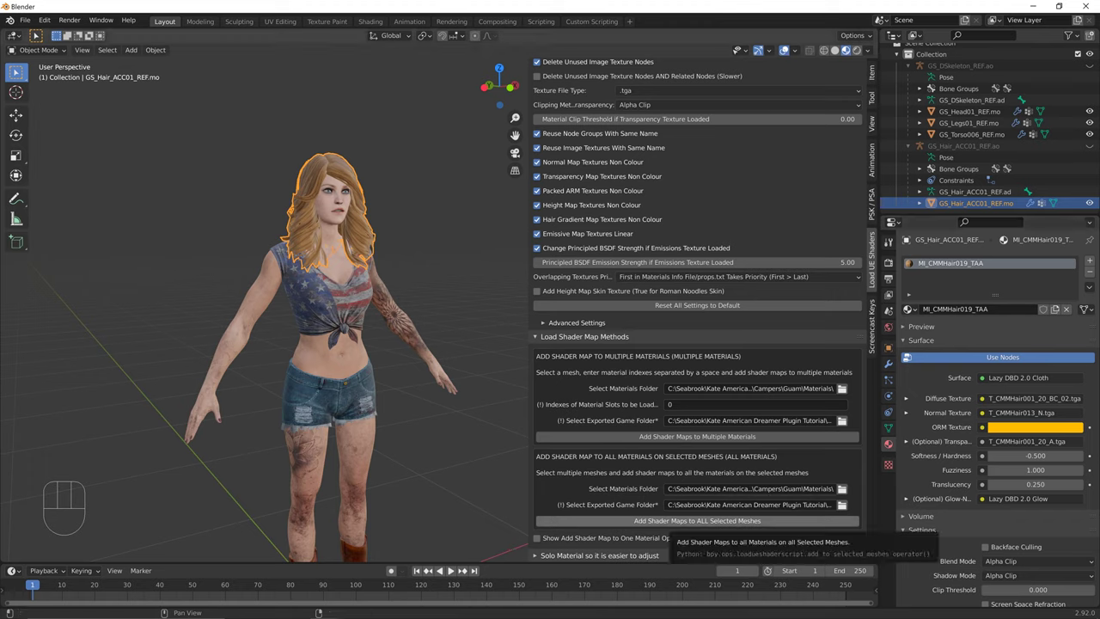
pyautogui.click(687, 520)
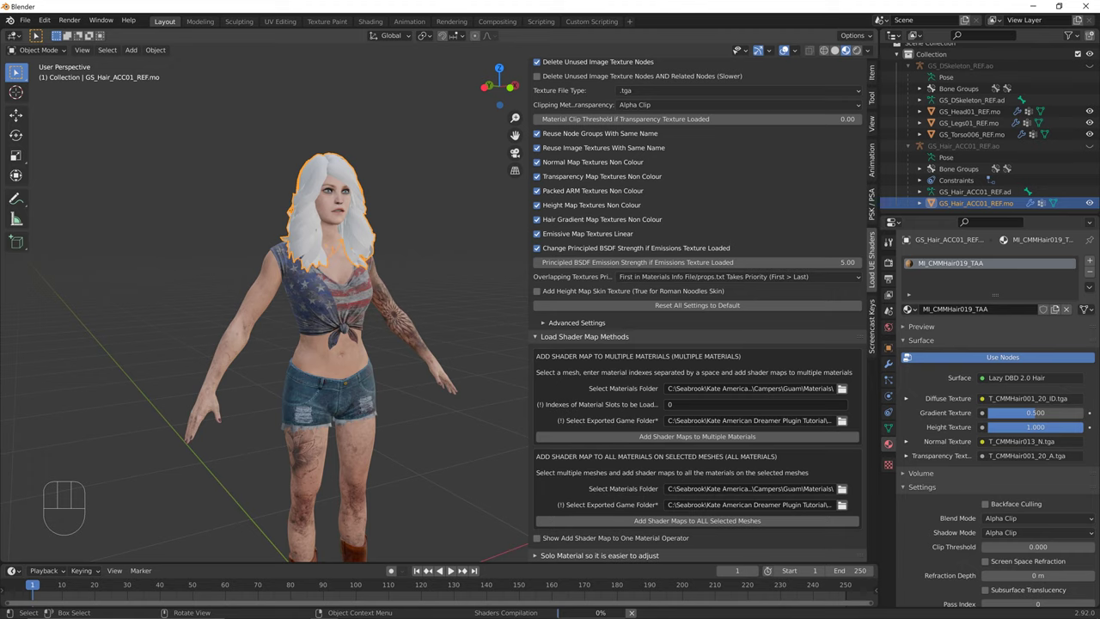
pyautogui.moveTo(258, 344); pyautogui.dragTo(293, 344, button='middle')
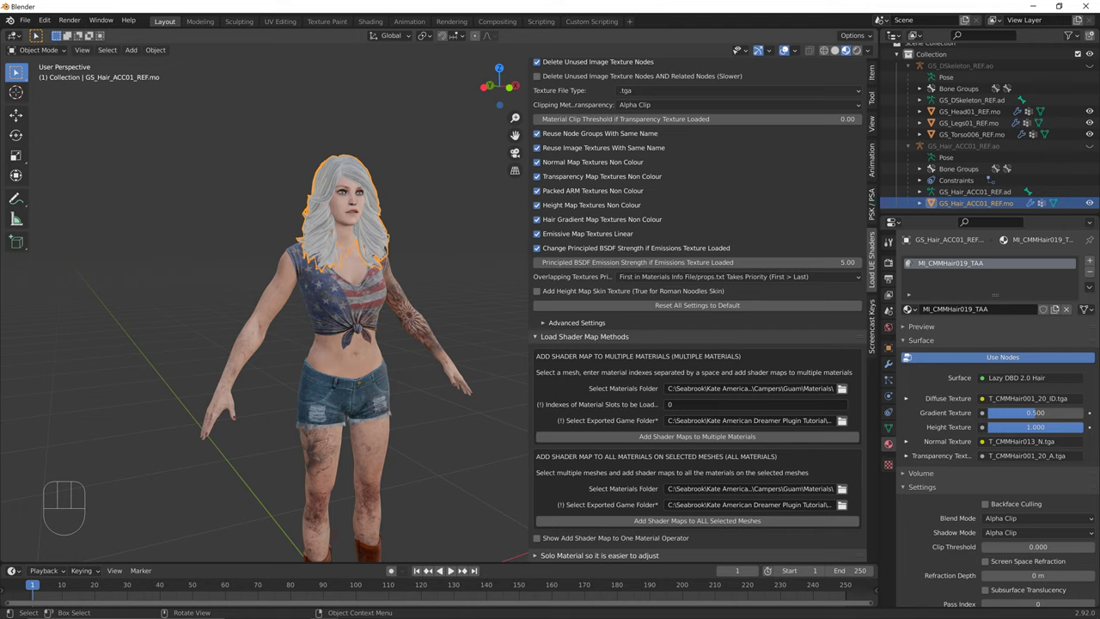
# Copy the hair material's name and switch to File Explorer to open the exported Game folder.
pyautogui.doubleClick(951, 263)
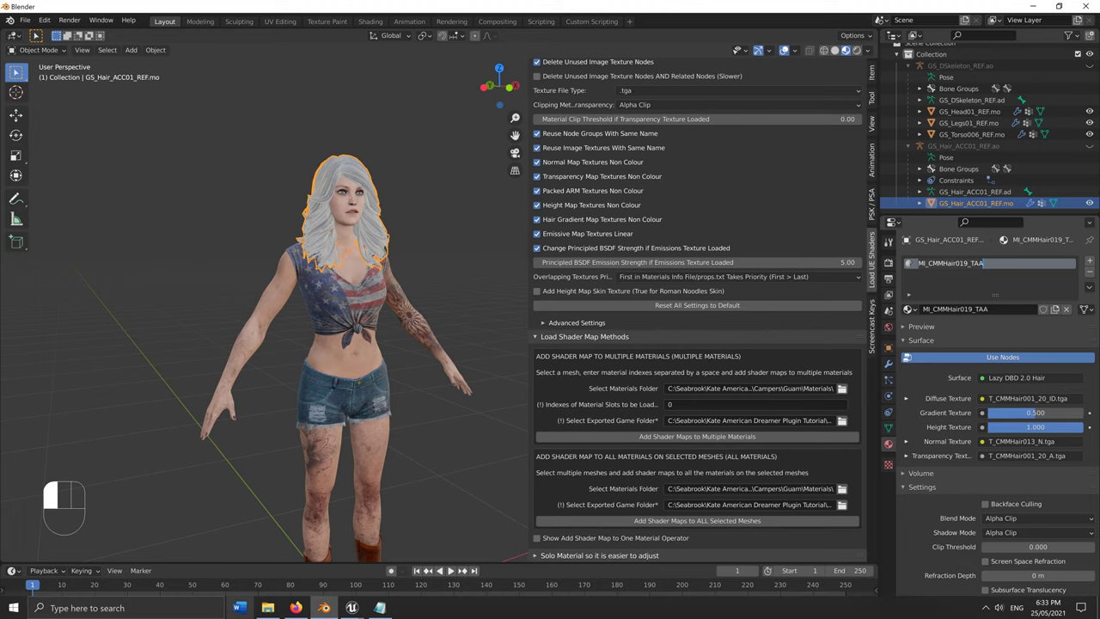
pyautogui.click(268, 608)
pyautogui.moveTo(453, 390); pyautogui.dragTo(454, 173)
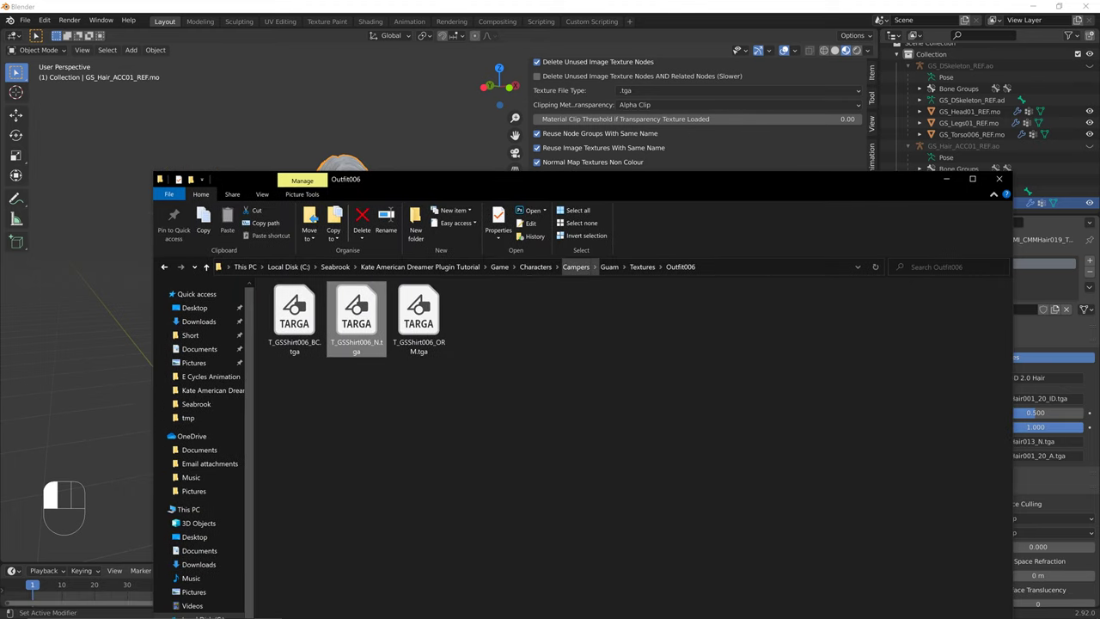
pyautogui.click(576, 266)
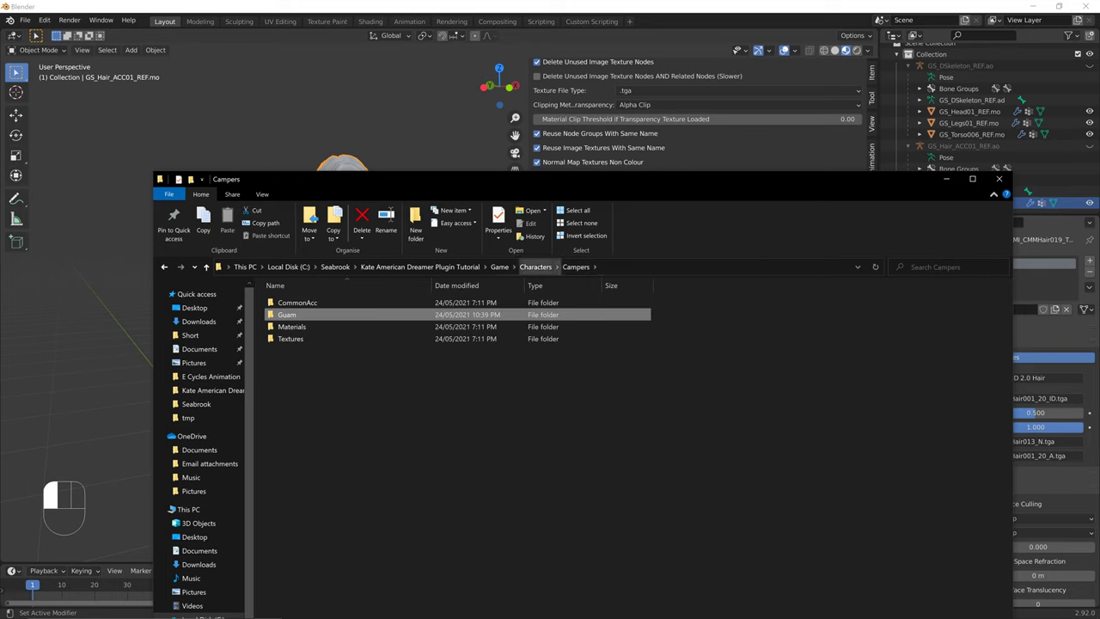
pyautogui.click(499, 266)
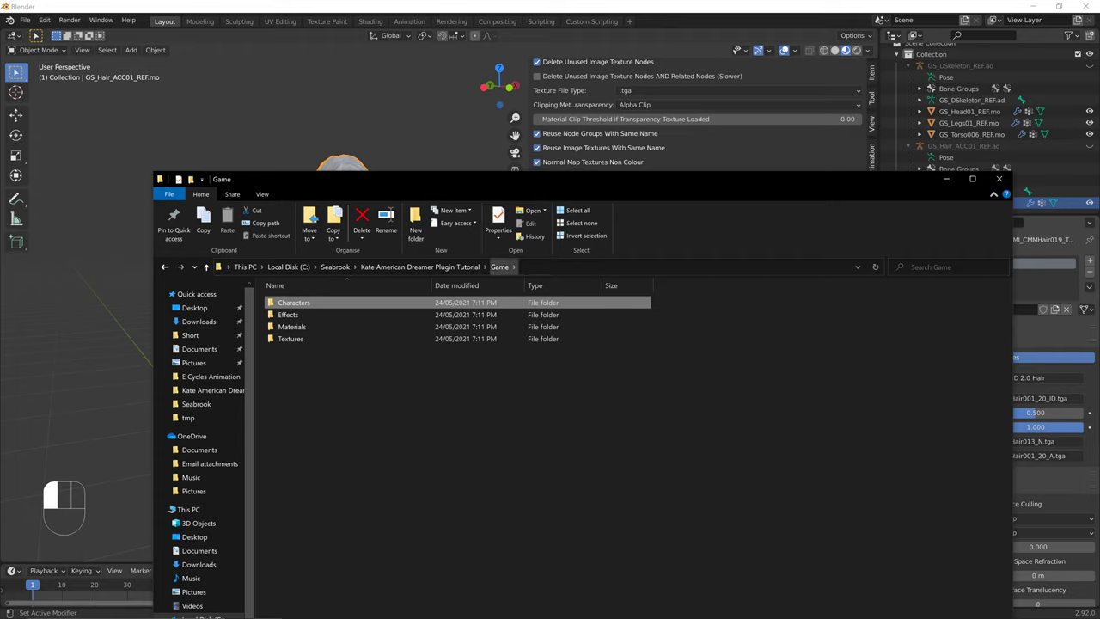
# Search the Game folder for MI_CMMHair019_TAA, recopying the material name from Blender for the search.
pyautogui.click(943, 266)
pyautogui.hotkey('ctrl', 'v')
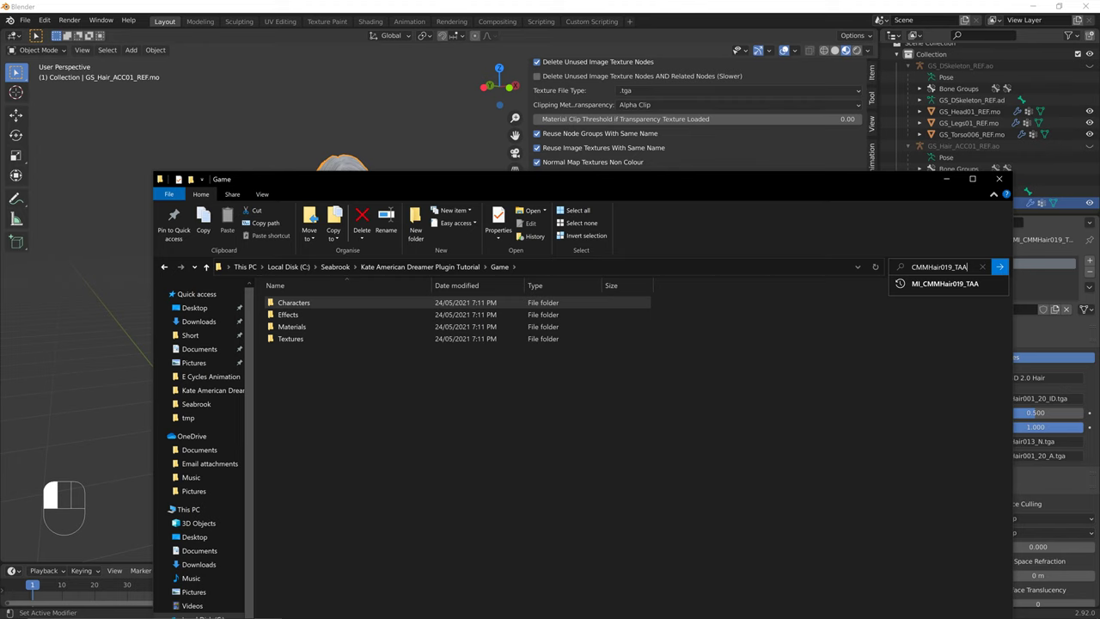
pyautogui.moveTo(1024, 263); pyautogui.dragTo(914, 263)
pyautogui.click(997, 263)
pyautogui.moveTo(996, 262); pyautogui.dragTo(914, 263)
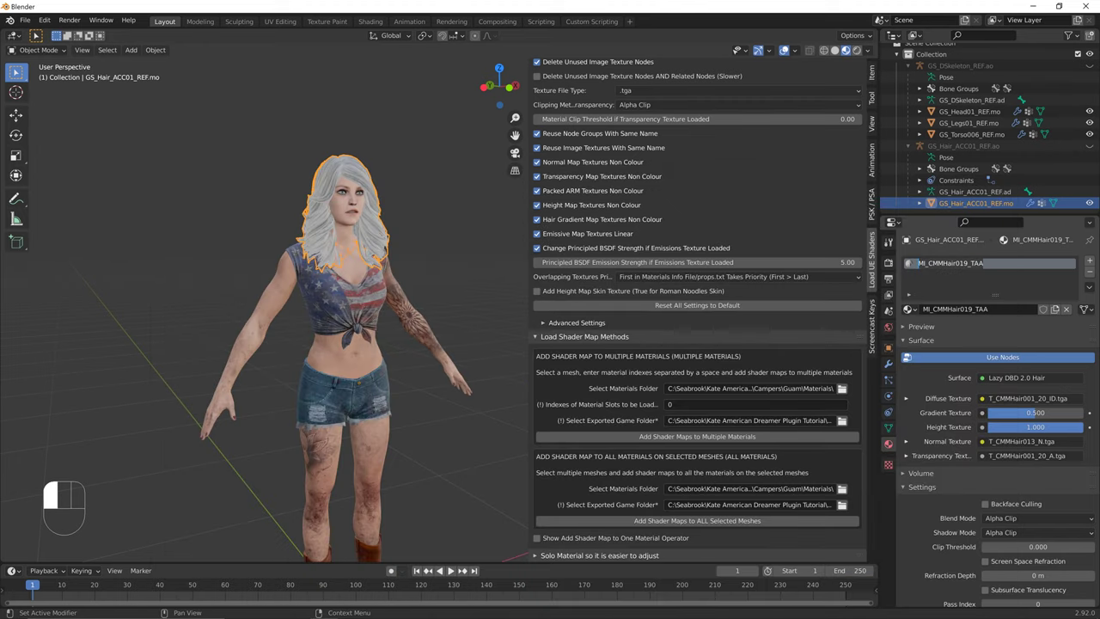
pyautogui.hotkey('ctrl', 'c')
pyautogui.press('ctrl')
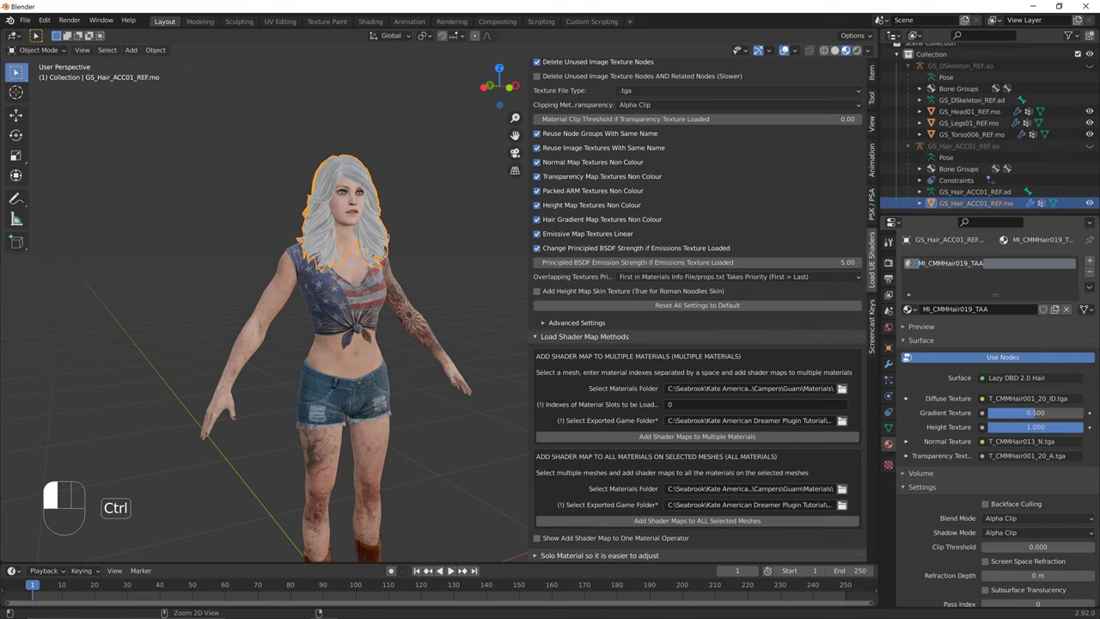
pyautogui.click(267, 607)
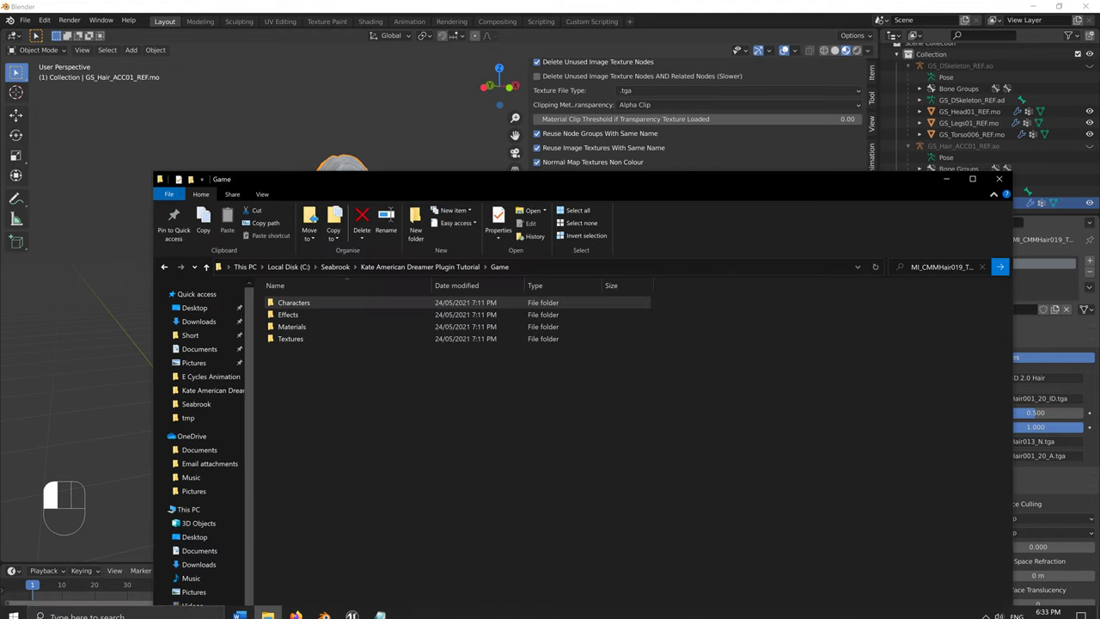
pyautogui.click(941, 266)
pyautogui.hotkey('ctrl', 'v')
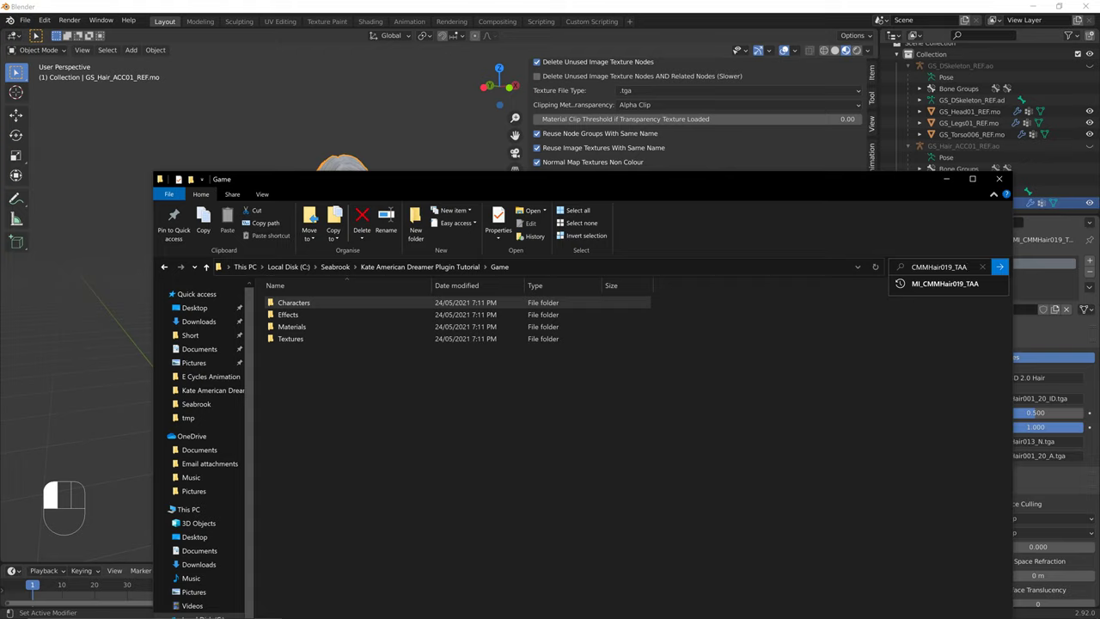
pyautogui.press('Return')
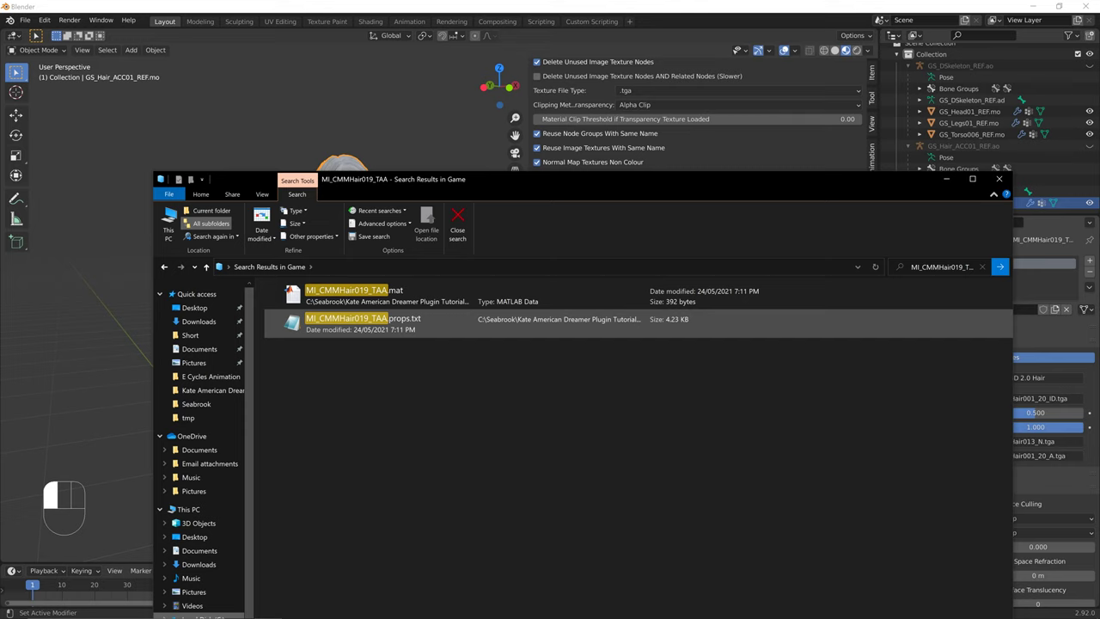
# Open MI_CMMHair019_TAA.props.txt and compare the Depth_Mask and Diffuse texture names among its texture parameters.
pyautogui.doubleClick(361, 319)
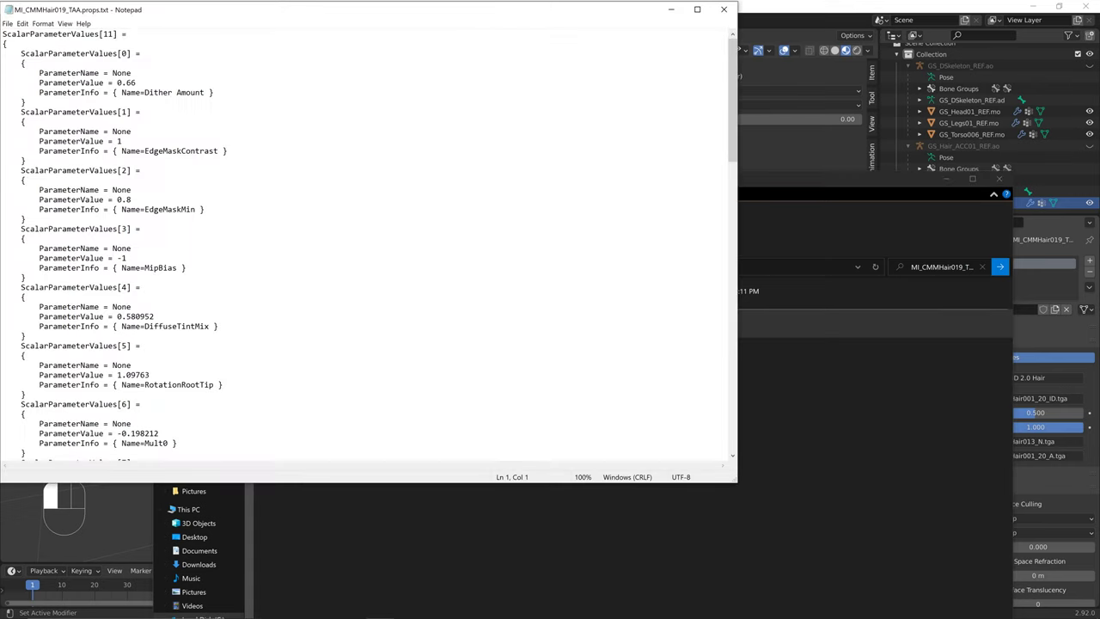
pyautogui.scroll(-13, 369, 250)
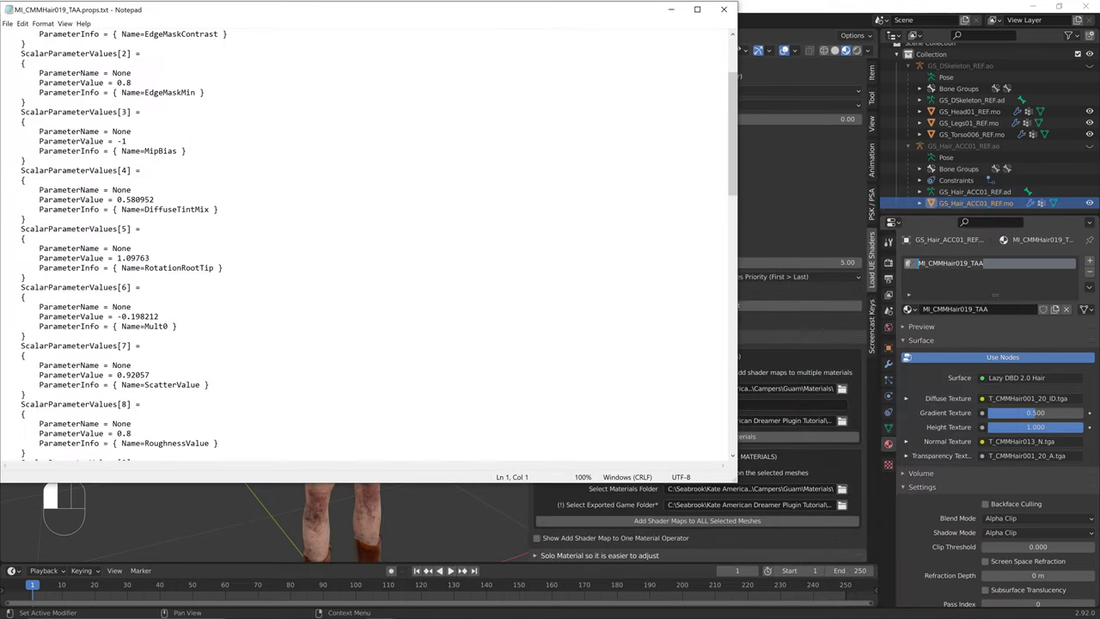
pyautogui.scroll(-8, 369, 249)
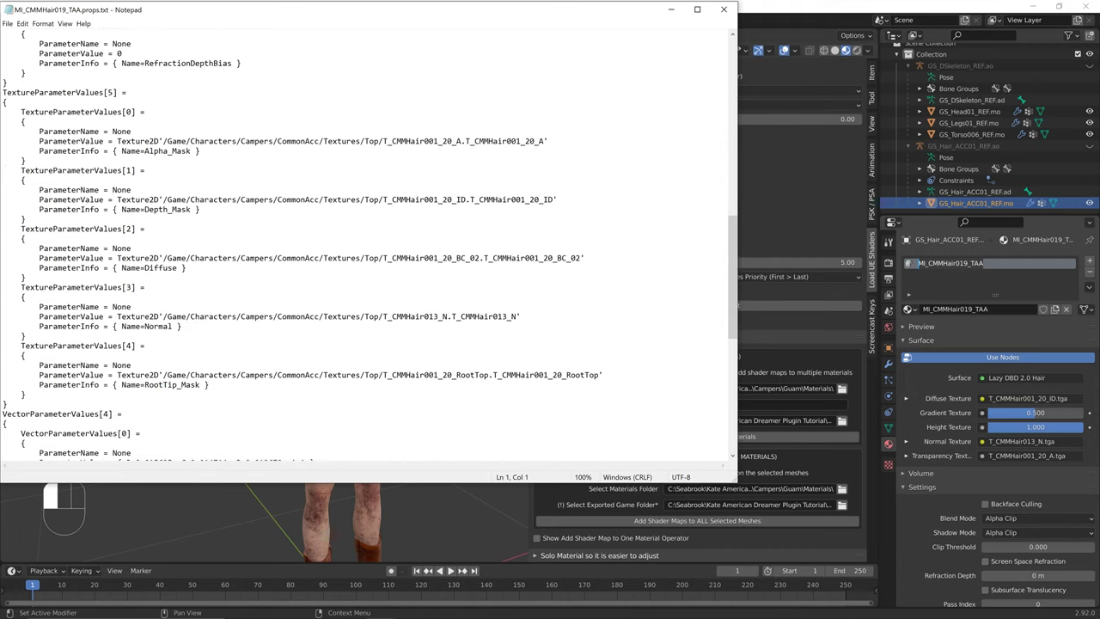
pyautogui.moveTo(422, 200); pyautogui.dragTo(553, 199)
pyautogui.click(543, 199)
pyautogui.moveTo(557, 258); pyautogui.dragTo(581, 258)
pyautogui.moveTo(538, 199); pyautogui.dragTo(553, 199)
pyautogui.moveTo(552, 257); pyautogui.dragTo(580, 258)
pyautogui.moveTo(529, 199); pyautogui.dragTo(549, 199)
pyautogui.moveTo(543, 258); pyautogui.dragTo(581, 257)
pyautogui.moveTo(506, 199); pyautogui.dragTo(553, 199)
pyautogui.click(795, 196)
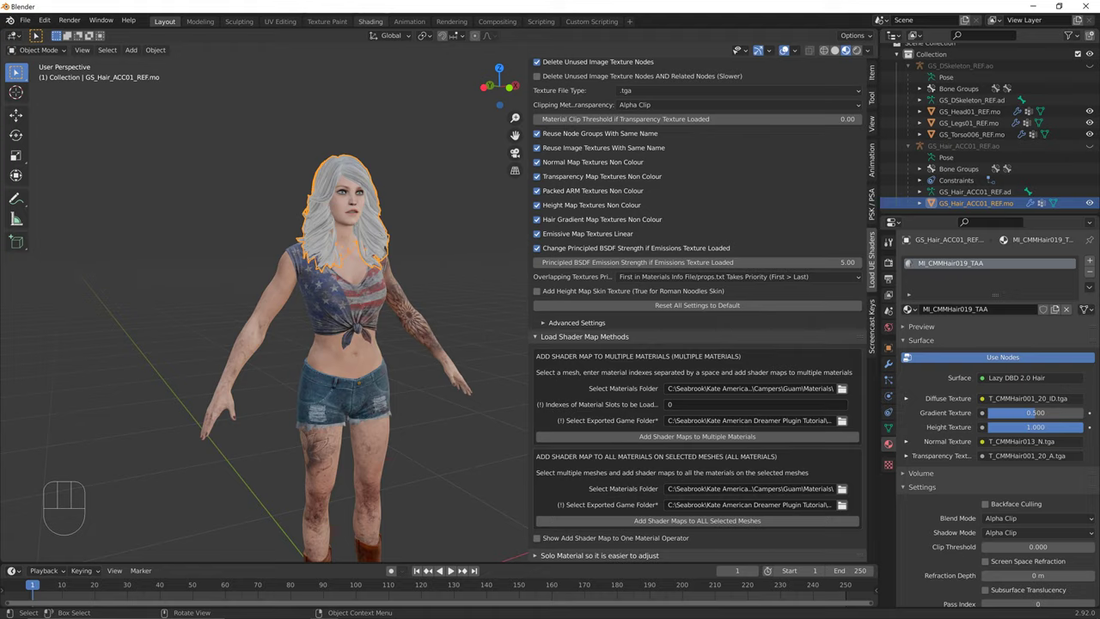
# Show the hair material's node setup and select its T_CMMHair001_20_ID.tga diffuse texture node.
pyautogui.click(370, 22)
pyautogui.click(631, 198)
pyautogui.moveTo(631, 198); pyautogui.dragTo(664, 328, button='middle')
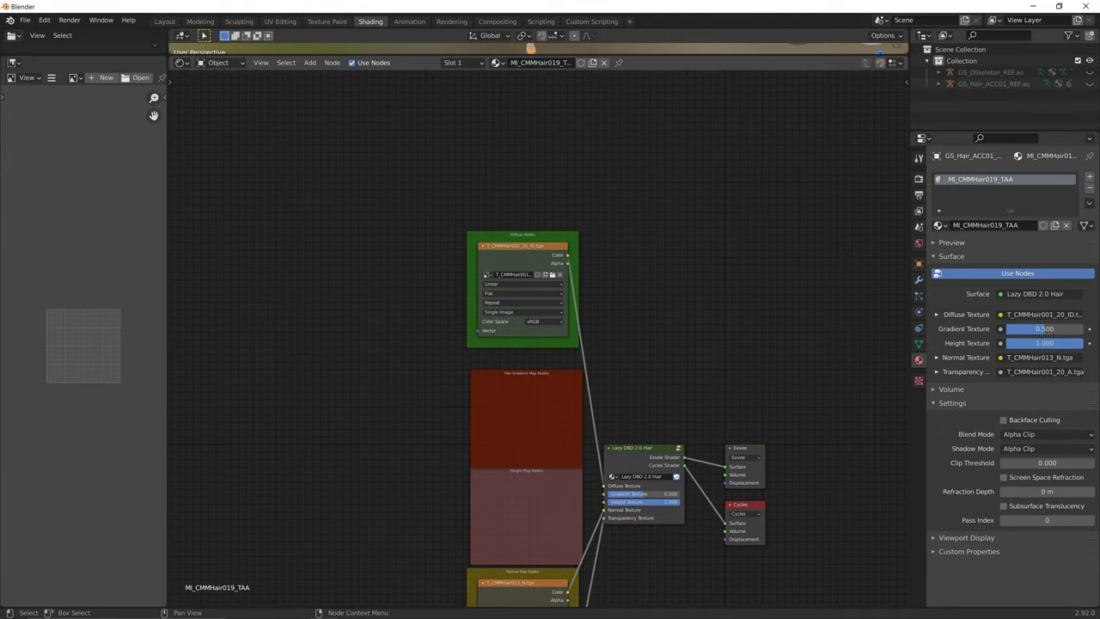
pyautogui.moveTo(650, 164); pyautogui.dragTo(447, 343)
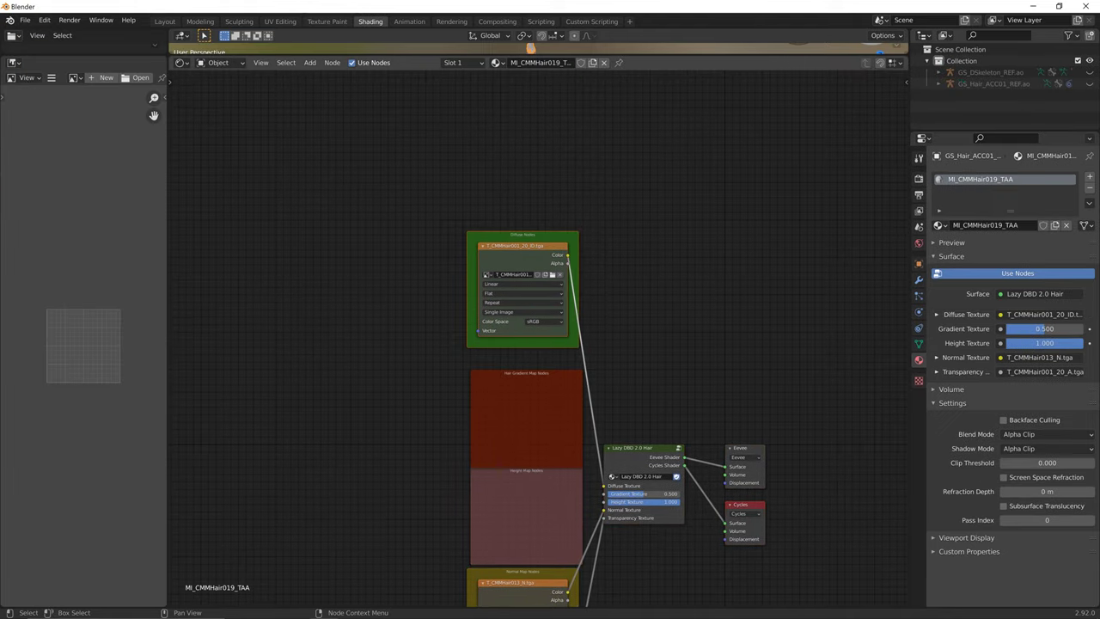
# Switch to MI_CMMHair019_TAA.props.txt in Notepad and highlight the Depth_Mask texture name, followed by the Diffuse texture name T_CMMHair001_20_BC_02.
pyautogui.hotkey('alt', 'Tab')
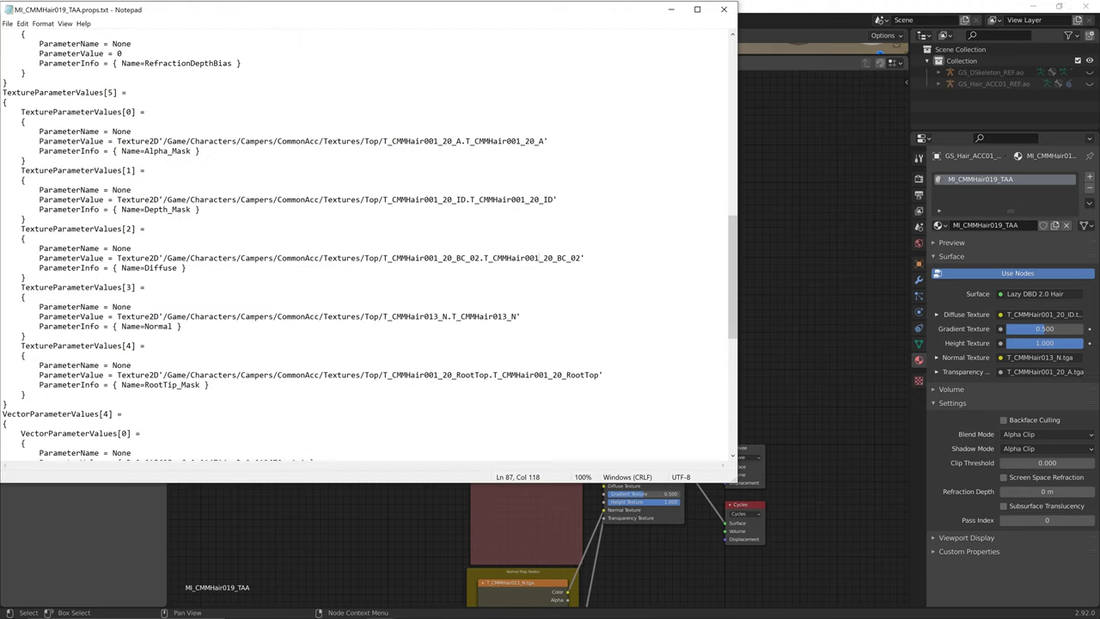
pyautogui.hotkey('shift', 'Right')
pyautogui.hotkey('shift', 'Right')
pyautogui.hotkey('shift', 'Right')
pyautogui.hotkey('shift', 'Right')
pyautogui.hotkey('shift', 'Right')
pyautogui.hotkey('shift', 'Right')
pyautogui.hotkey('shift', 'Right')
pyautogui.hotkey('shift', 'Right')
pyautogui.moveTo(502, 200); pyautogui.dragTo(553, 199)
pyautogui.press('Down')
pyautogui.press('Down')
pyautogui.press('Down')
pyautogui.press('Down')
pyautogui.press('Down')
pyautogui.press('Down')
pyautogui.press('Left')
pyautogui.press('Left')
pyautogui.press('Left')
pyautogui.press('Left')
pyautogui.press('Left')
pyautogui.press('Left')
pyautogui.press('Left')
pyautogui.press('Left')
pyautogui.press('Left')
pyautogui.press('Left')
pyautogui.press('Left')
pyautogui.press('Left')
pyautogui.press('Left')
pyautogui.press('Left')
pyautogui.press('Left')
pyautogui.press('Left')
pyautogui.hotkey('shift', 'Right')
pyautogui.hotkey('shift', 'Right')
pyautogui.hotkey('shift', 'Right')
pyautogui.hotkey('shift', 'Right')
pyautogui.hotkey('shift', 'Right')
pyautogui.hotkey('shift', 'Right')
pyautogui.hotkey('shift', 'Right')
pyautogui.hotkey('shift', 'Right')
pyautogui.hotkey('shift', 'Right')
pyautogui.hotkey('shift', 'Right')
pyautogui.hotkey('shift', 'Right')
pyautogui.hotkey('shift', 'Right')
pyautogui.hotkey('shift', 'Right')
pyautogui.hotkey('shift', 'Right')
pyautogui.hotkey('shift', 'Right')
pyautogui.hotkey('shift', 'Right')
pyautogui.hotkey('shift', 'Right')
pyautogui.hotkey('shift', 'Right')
pyautogui.hotkey('shift', 'Right')
pyautogui.hotkey('shift', 'Right')
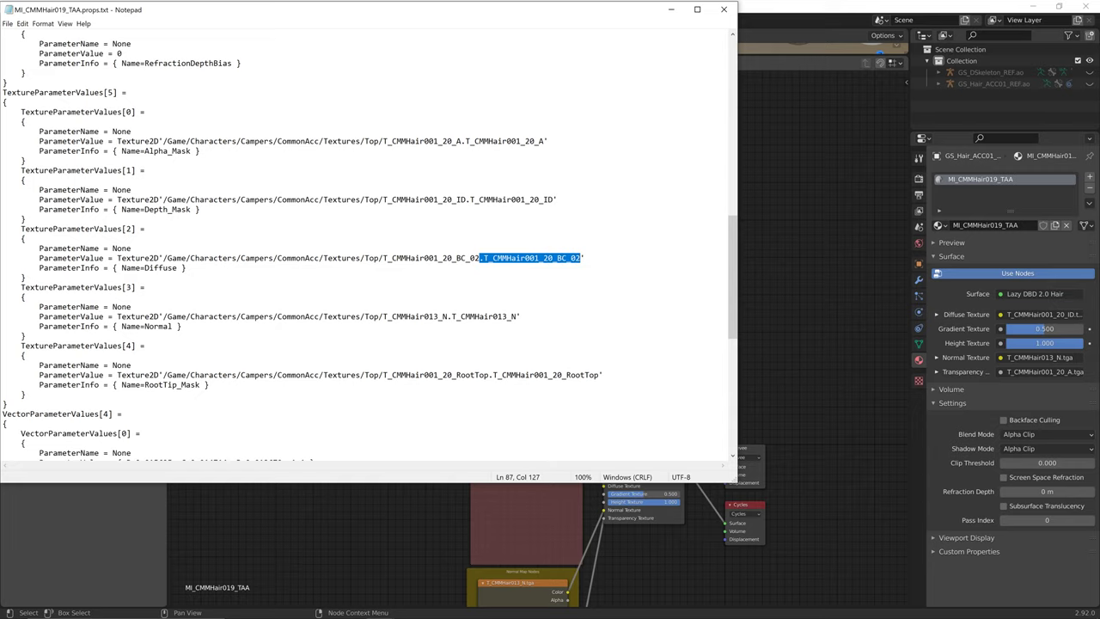
# Switch back to Blender and view the image files offered for the hair's diffuse texture node without replacing it.
pyautogui.hotkey('alt', 'Tab')
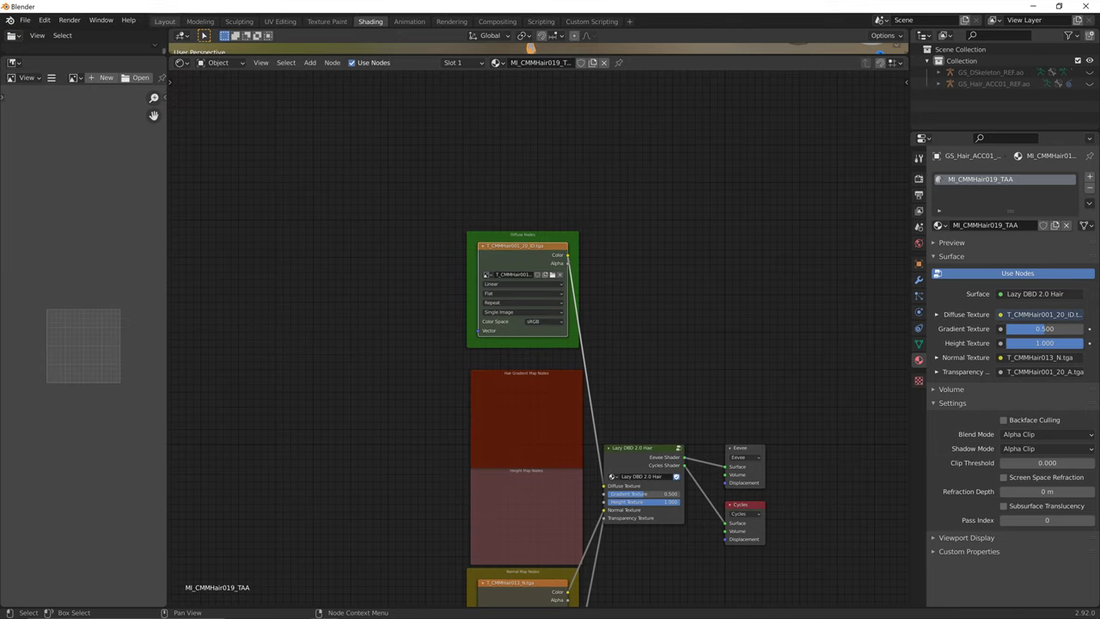
pyautogui.click(164, 20)
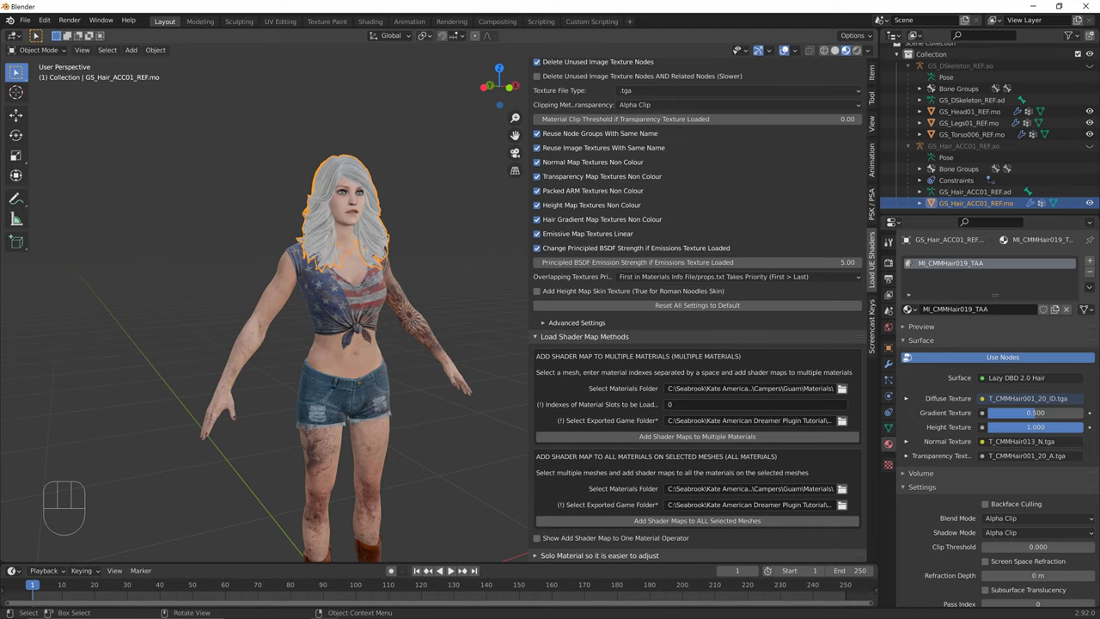
pyautogui.click(370, 21)
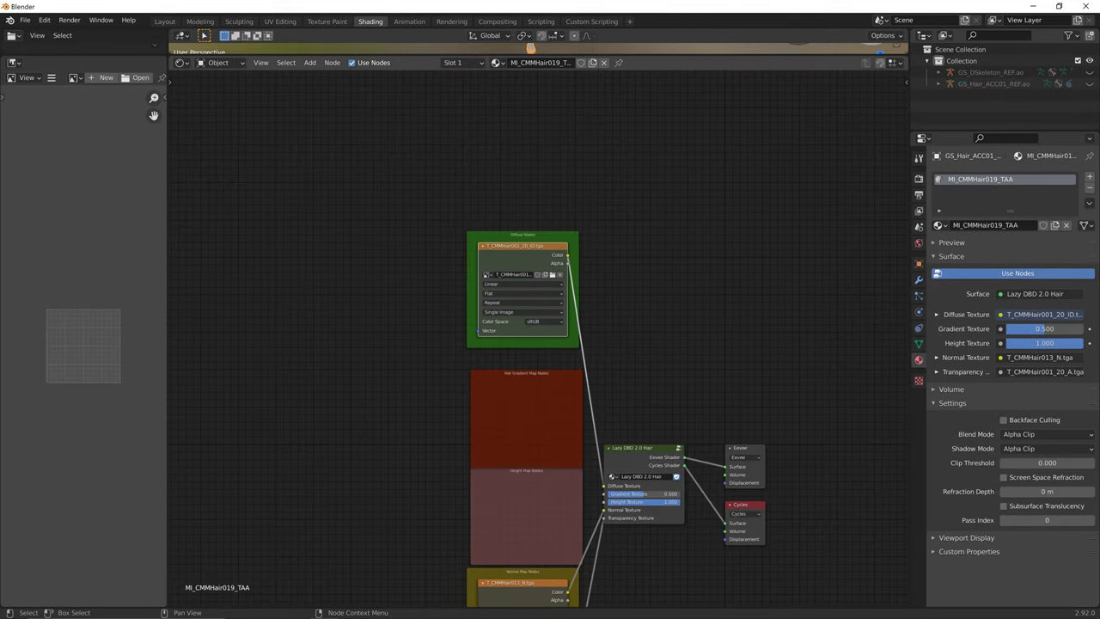
pyautogui.click(552, 274)
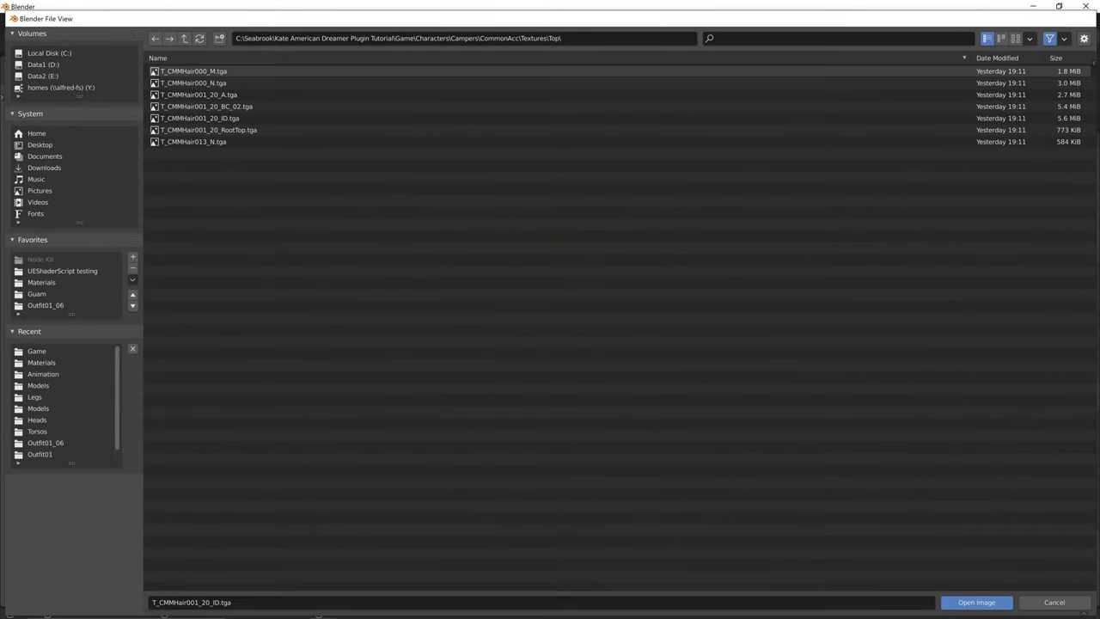
pyautogui.click(1083, 18)
pyautogui.click(164, 20)
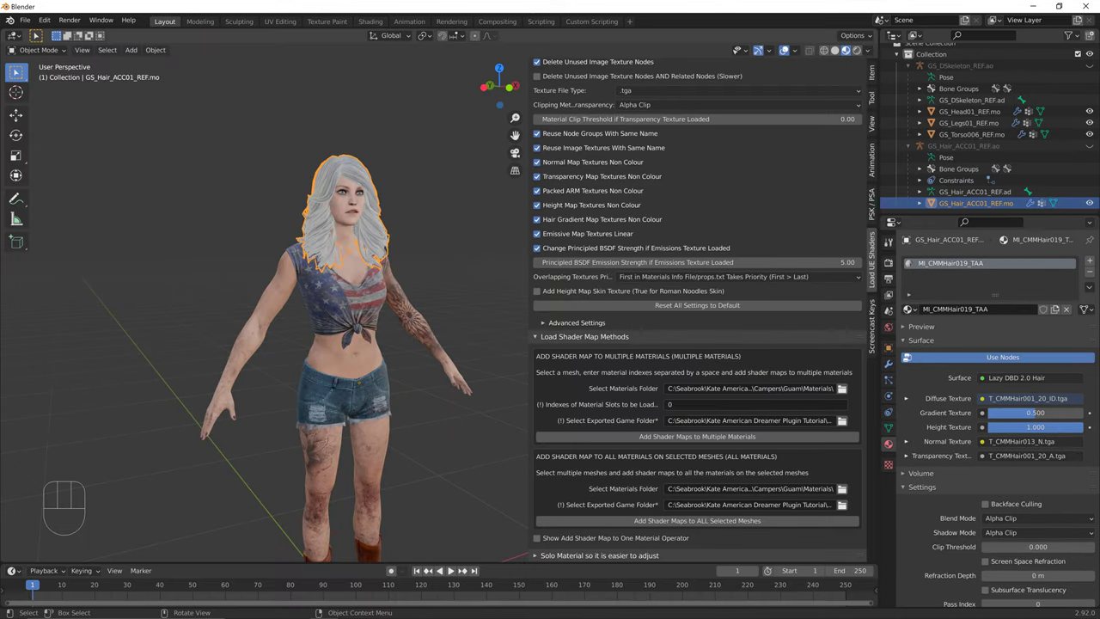
# Set the overlapping textures priority to Last > First and add the shader maps again to all materials on the hair mesh.
pyautogui.hotkey('alt', 'a')
pyautogui.click(331, 186)
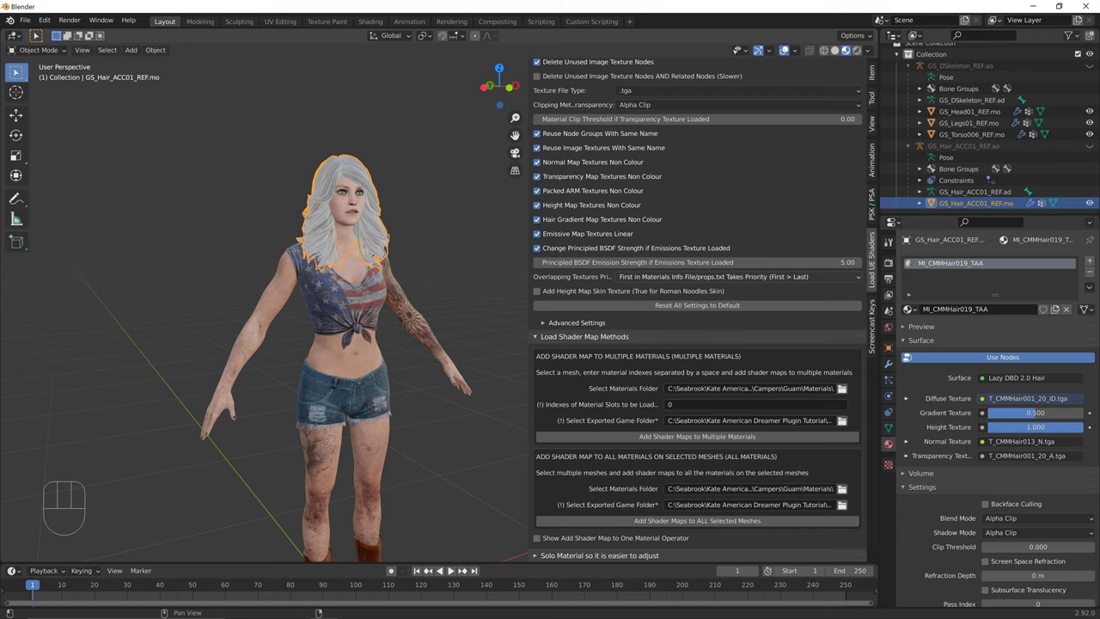
pyautogui.moveTo(530, 277); pyautogui.dragTo(454, 276)
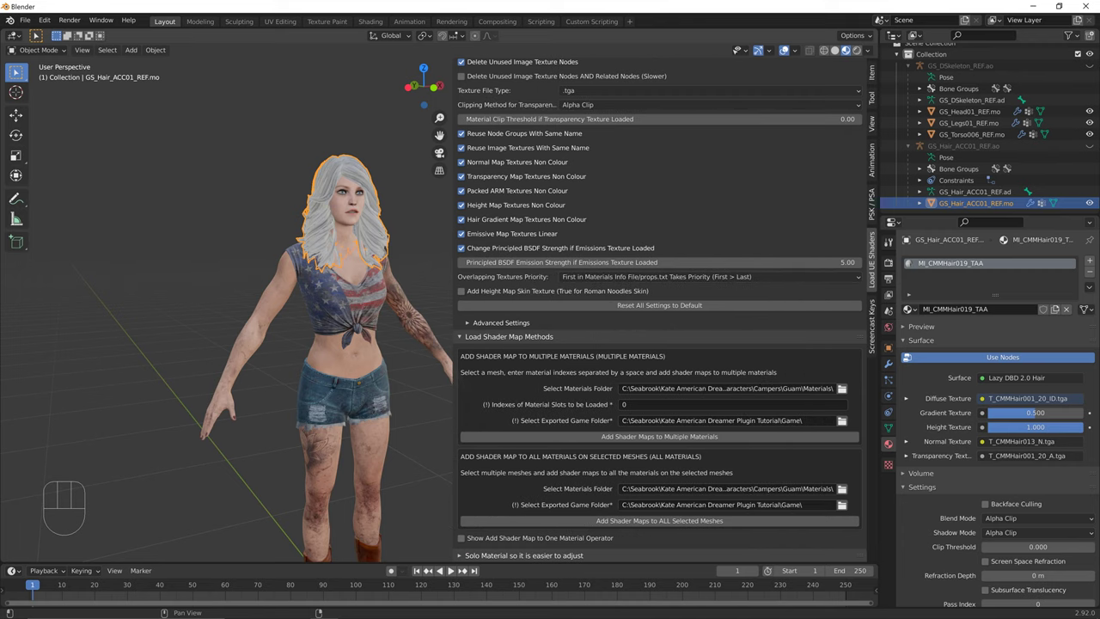
pyautogui.click(601, 276)
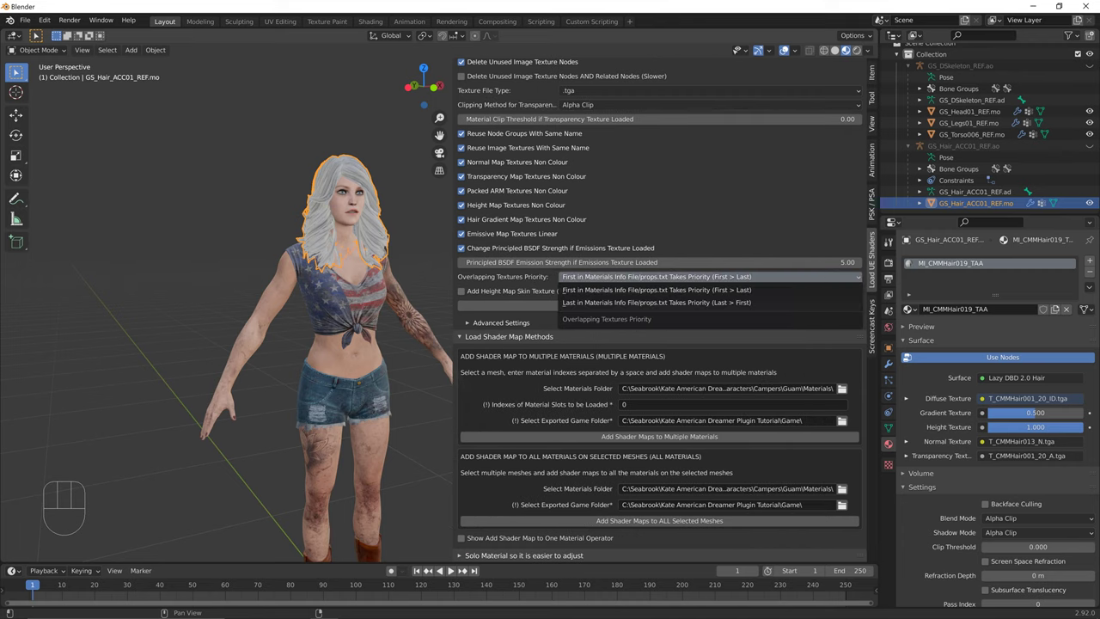
pyautogui.click(656, 302)
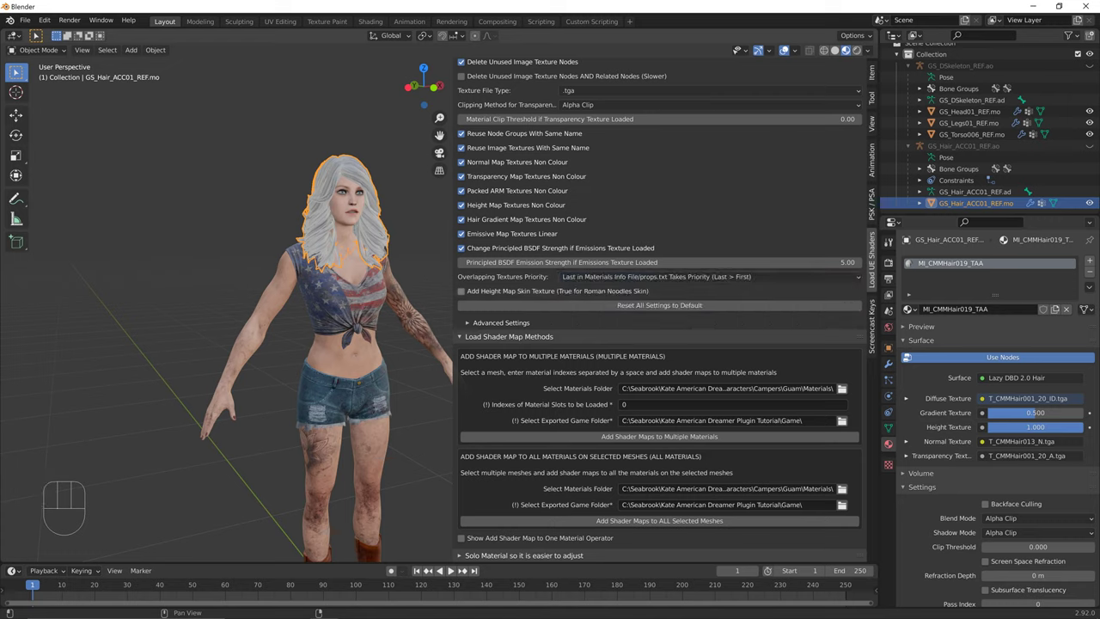
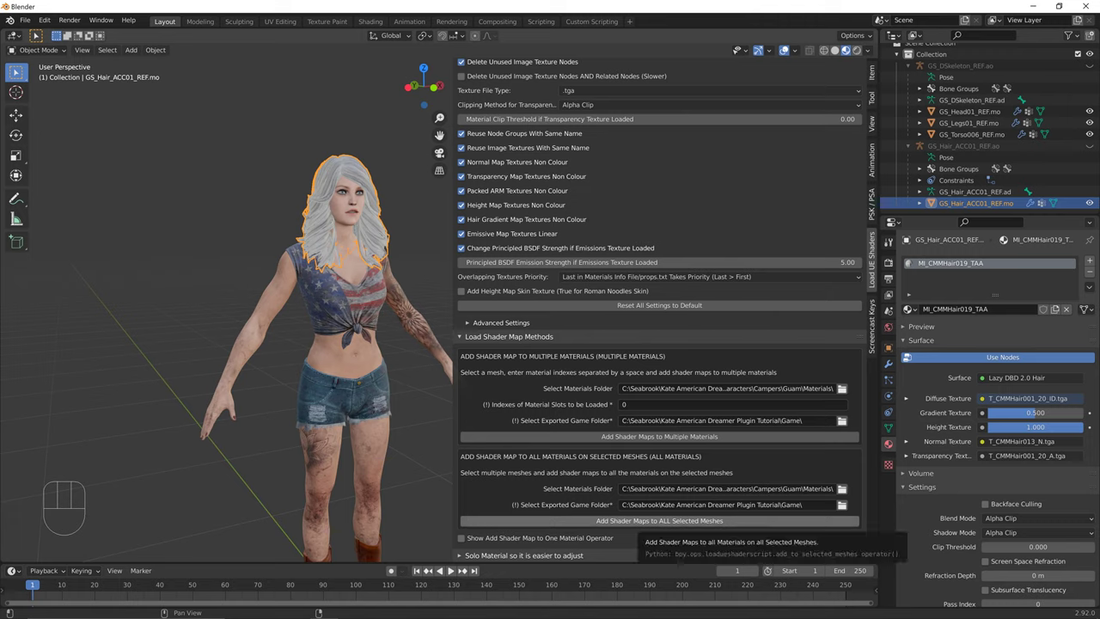
pyautogui.click(640, 520)
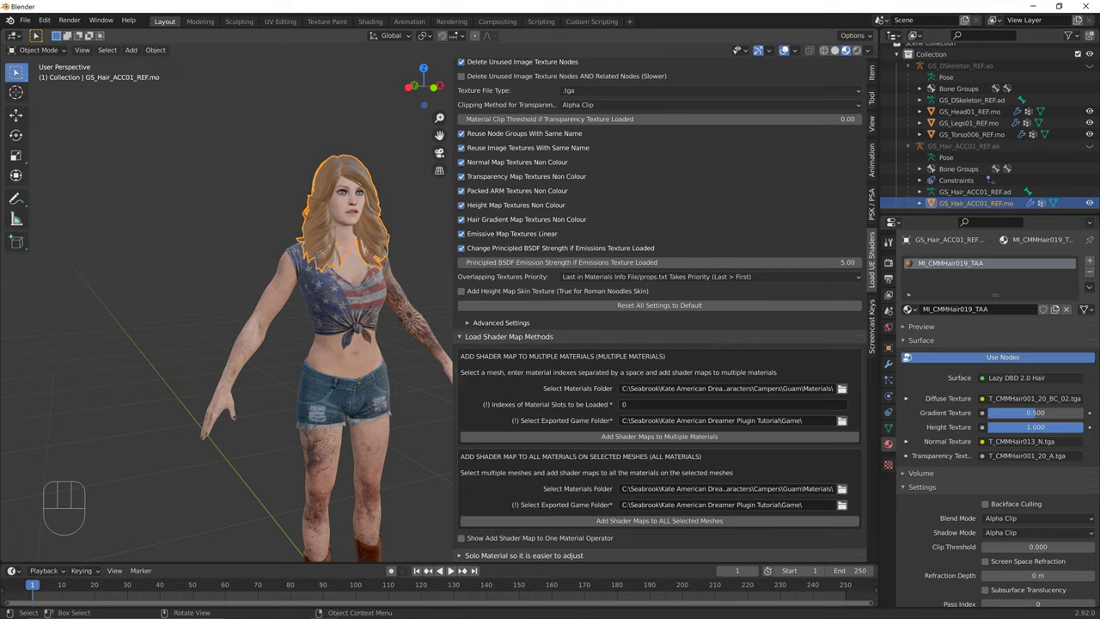
# Deselect the hair mesh, hide the sidebar and examine the whole textured character from the front.
pyautogui.hotkey('alt', 'a')
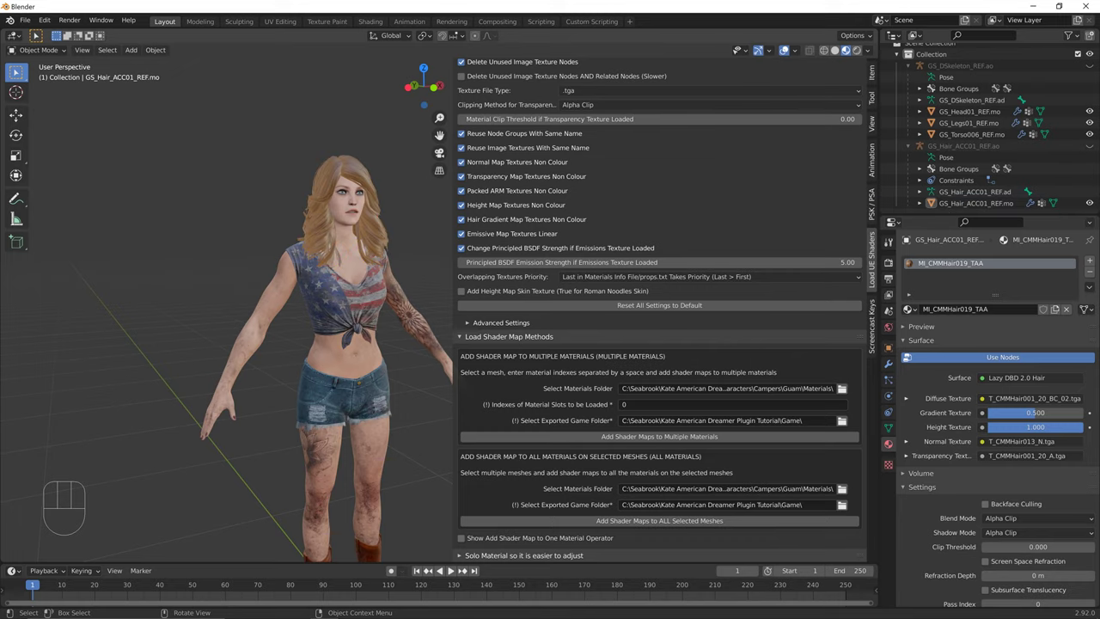
pyautogui.press('n')
pyautogui.keyDown('shift'); pyautogui.moveTo(343, 344); pyautogui.dragTo(387, 301, button='middle'); pyautogui.keyUp('shift')
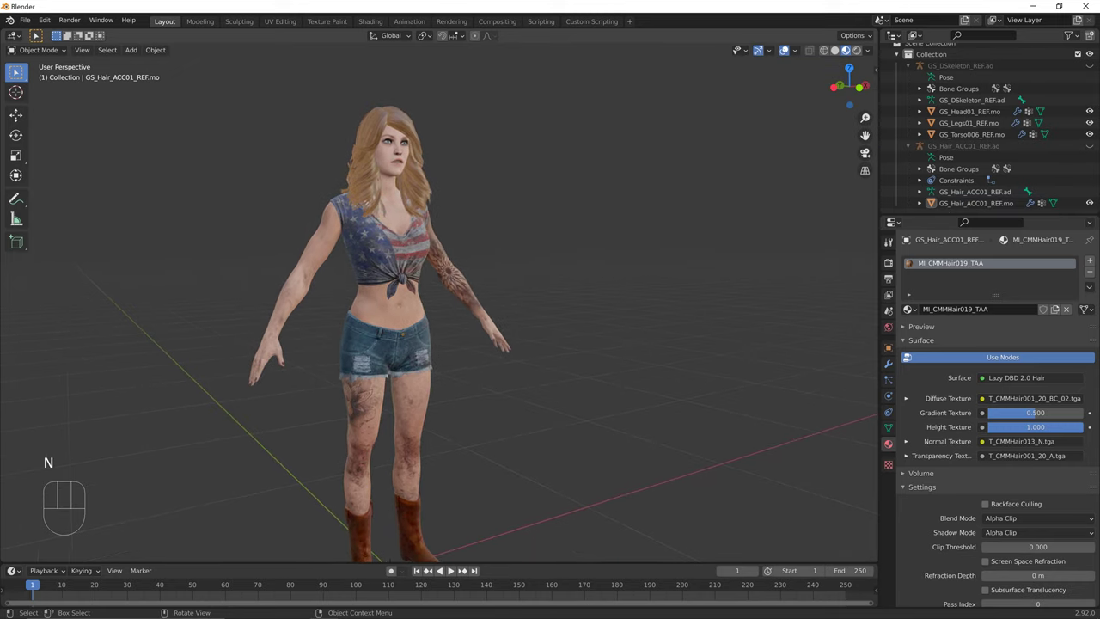
pyautogui.moveTo(430, 344); pyautogui.dragTo(502, 335, button='middle')
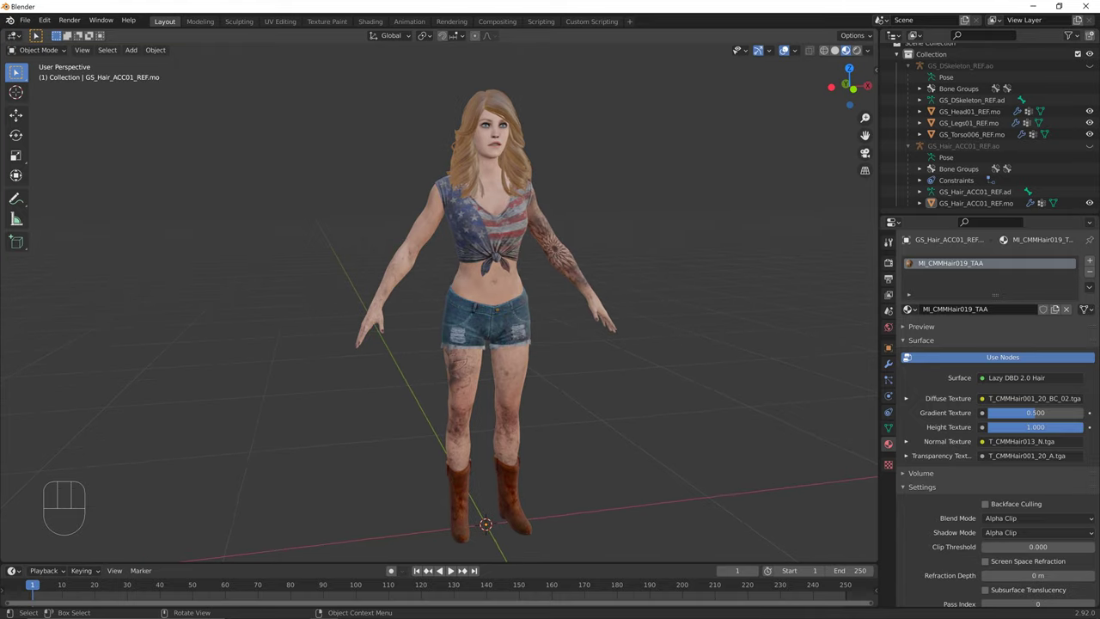
# Search Windows for Blender and open the recent file Kate American Dreamer Plugin.blend in a second Blender window.
pyautogui.moveTo(267, 607)
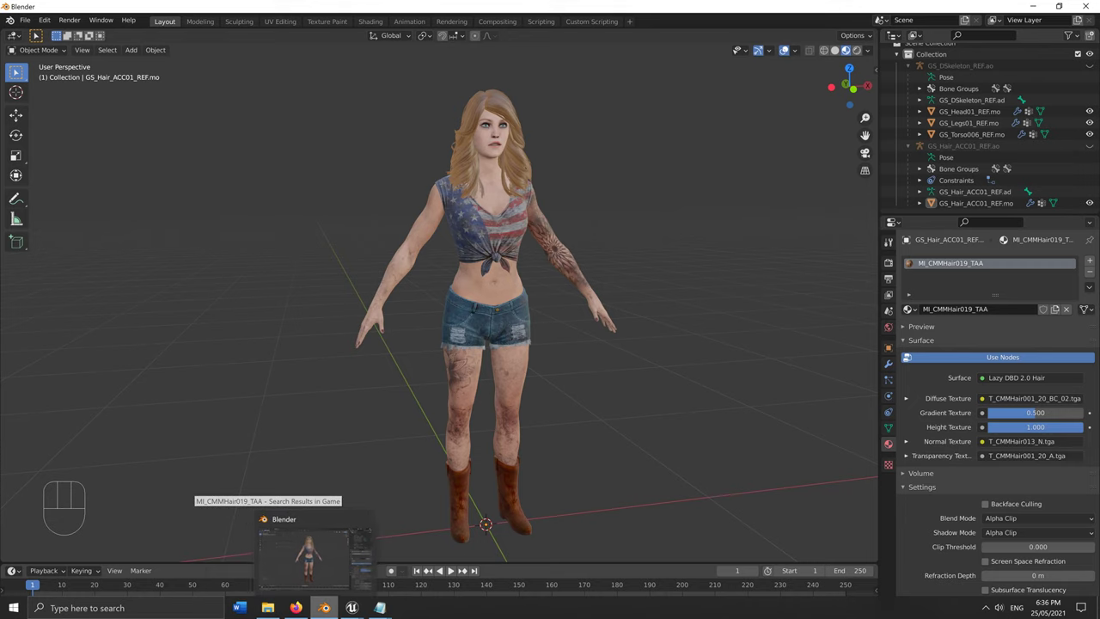
pyautogui.click(129, 607)
pyautogui.write('blender')
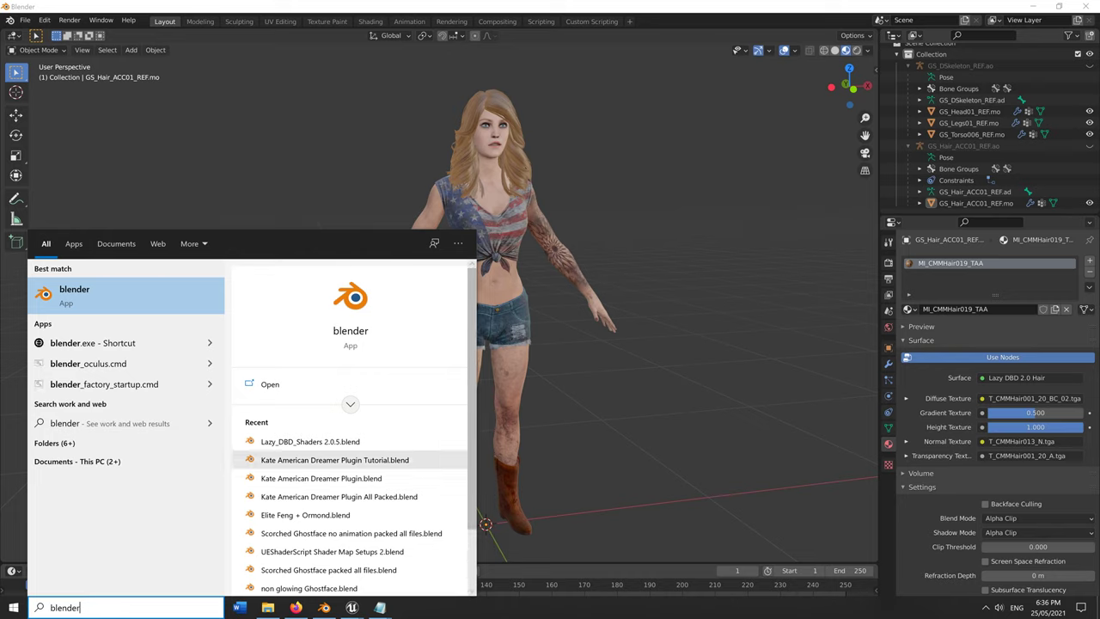
pyautogui.click(335, 459)
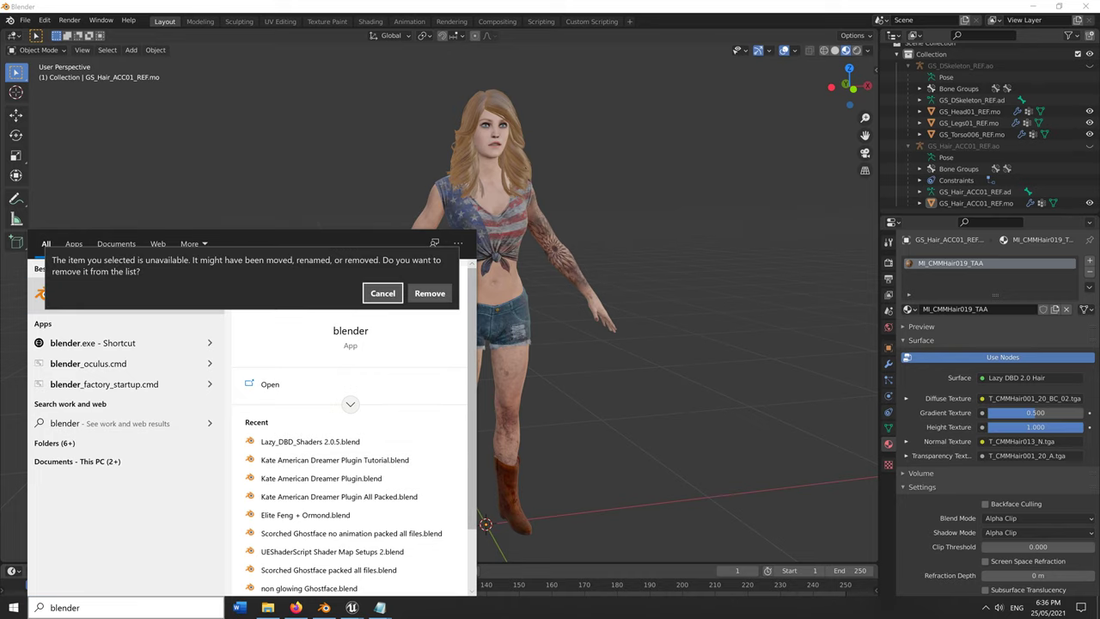
pyautogui.click(382, 293)
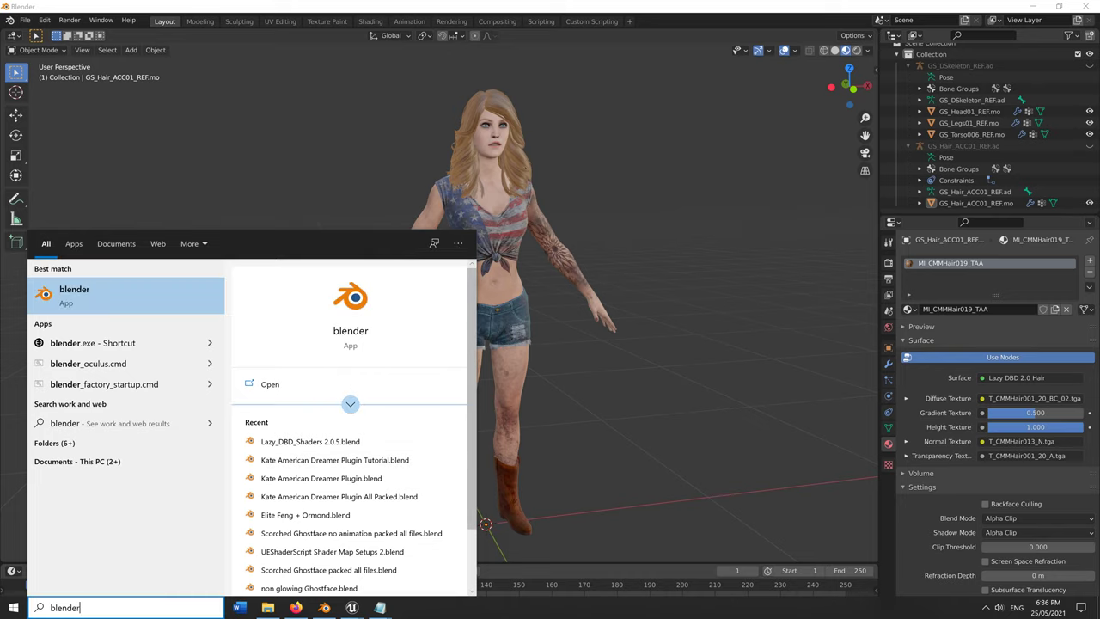
pyautogui.click(321, 478)
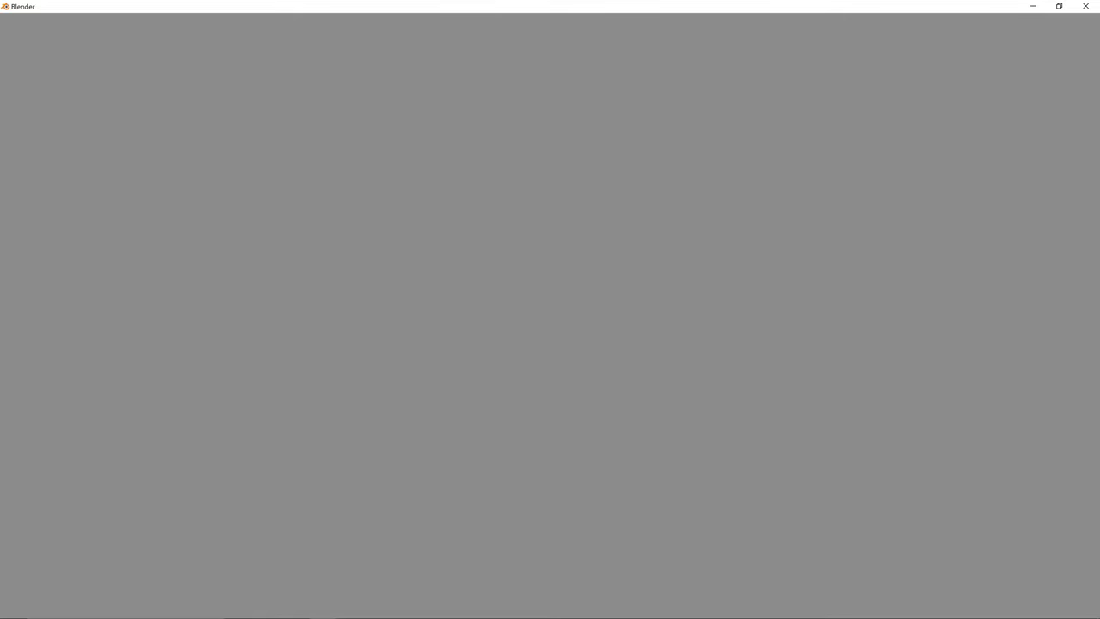
# Switch to the Kate American Dreamer Plugin.blend window and display its camera view in rendered shading.
pyautogui.press('super')
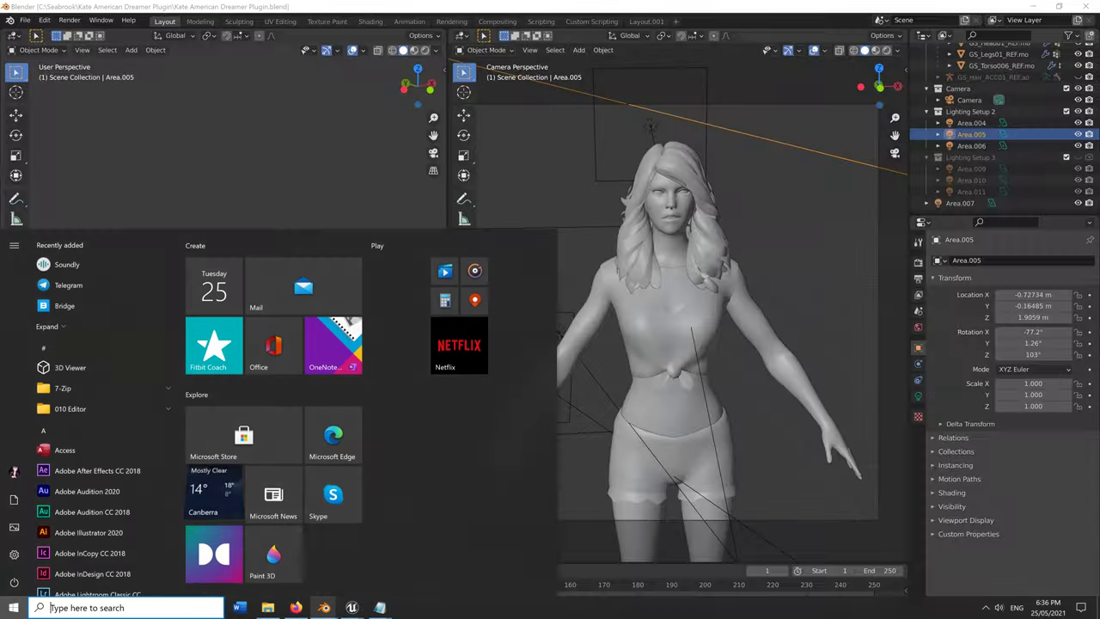
pyautogui.moveTo(324, 608)
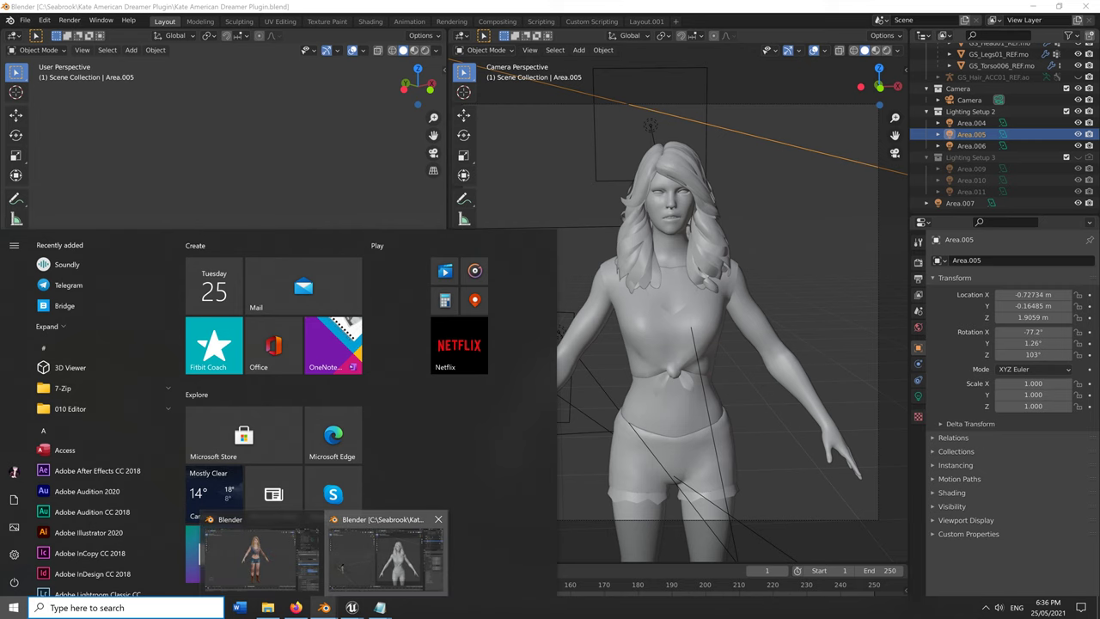
pyautogui.click(386, 554)
pyautogui.click(886, 50)
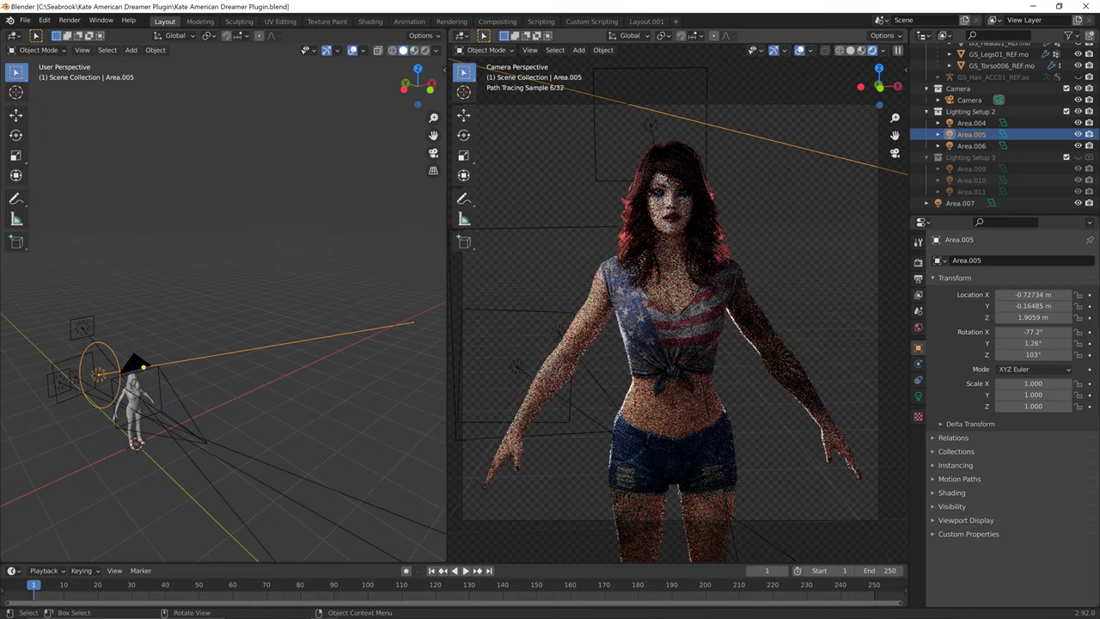
# Select the hair, head and legs meshes in turn to inspect the rendered reference character.
pyautogui.click(672, 180)
pyautogui.click(673, 181)
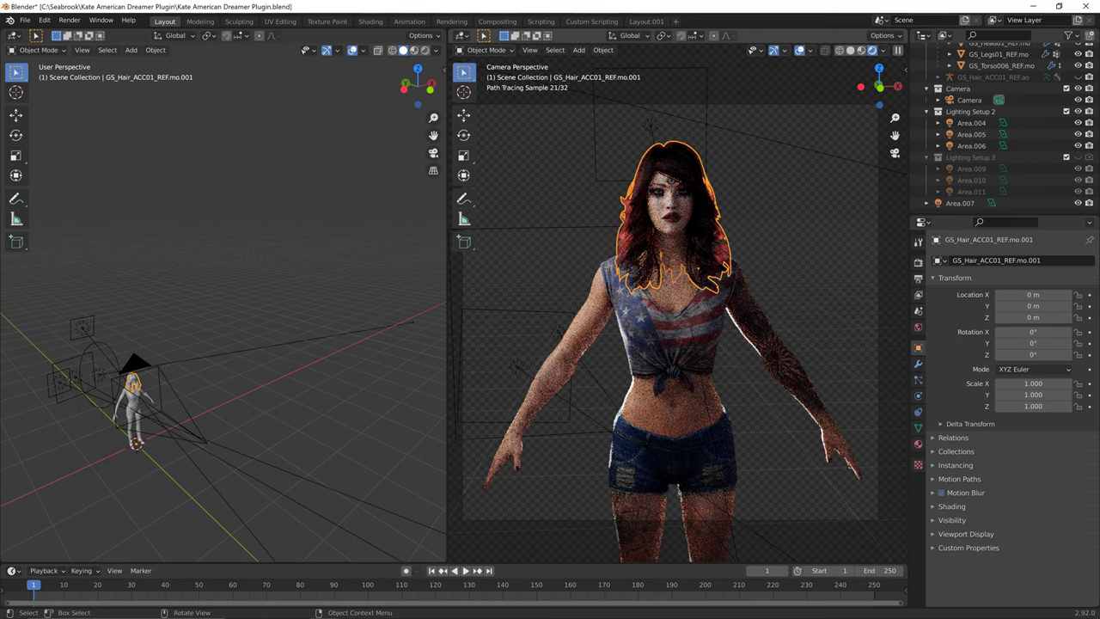
pyautogui.click(672, 181)
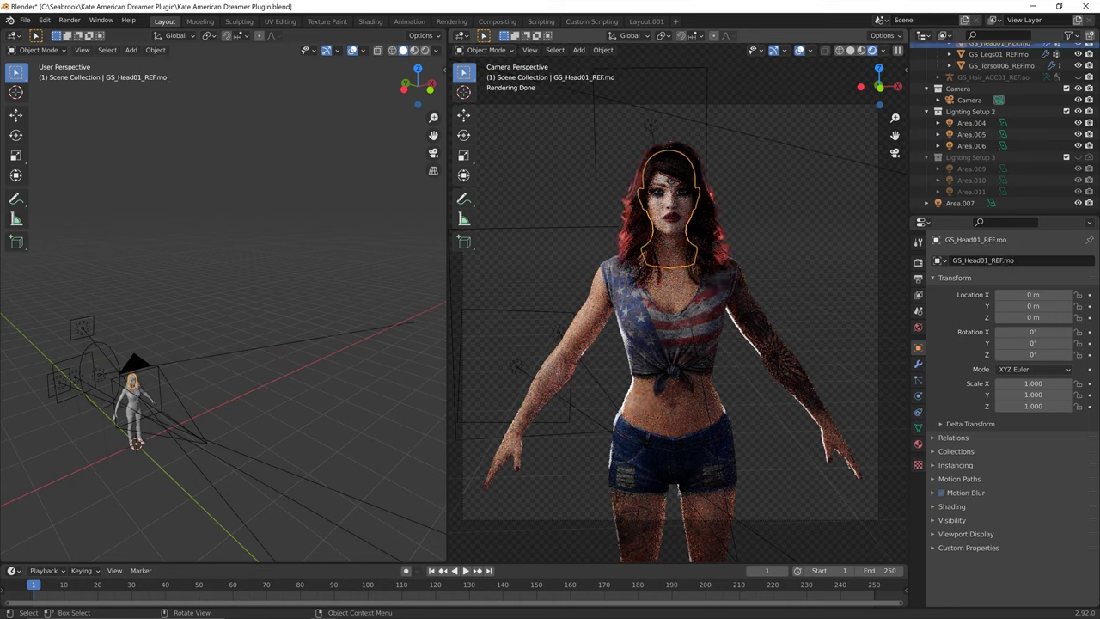
pyautogui.click(646, 493)
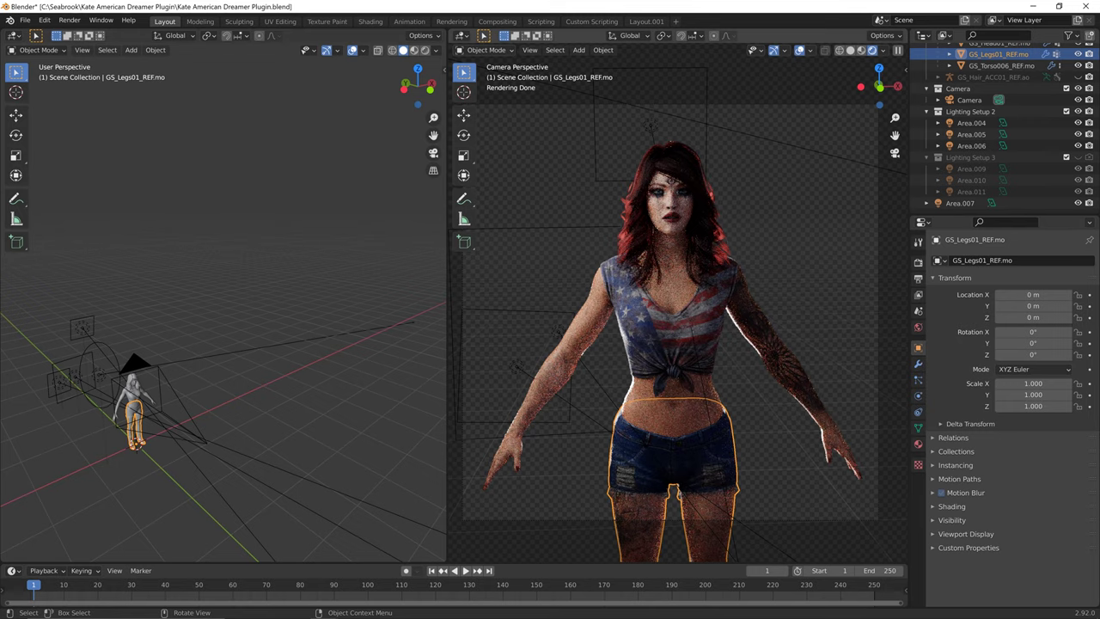
# Return to the unsaved Blender scene and view the full character with the sidebar hidden.
pyautogui.hotkey('alt', 'Tab')
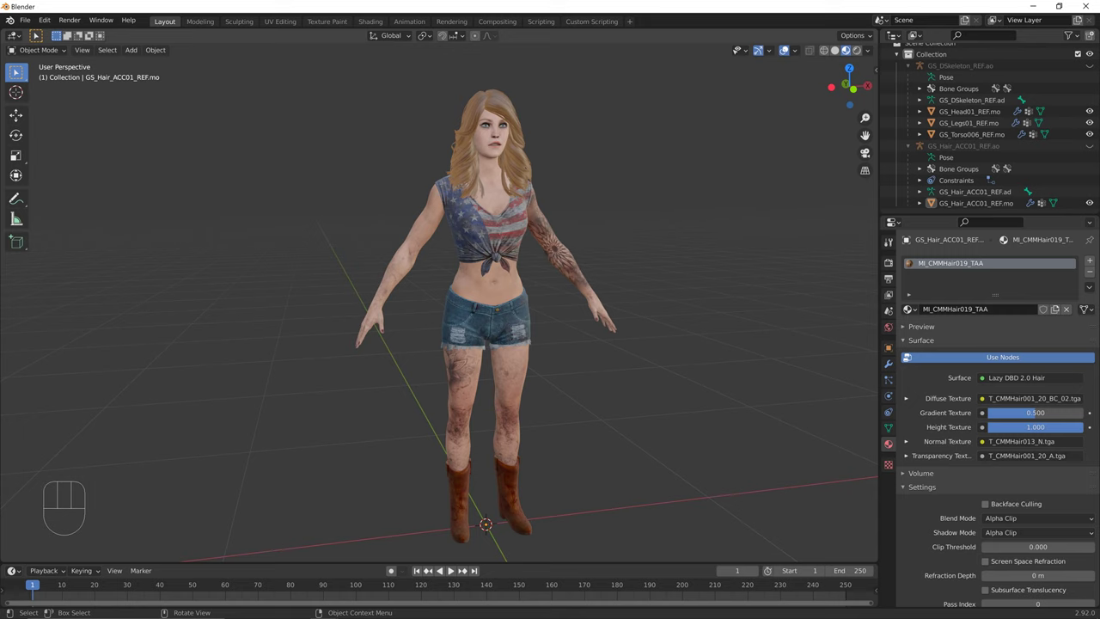
pyautogui.press('n')
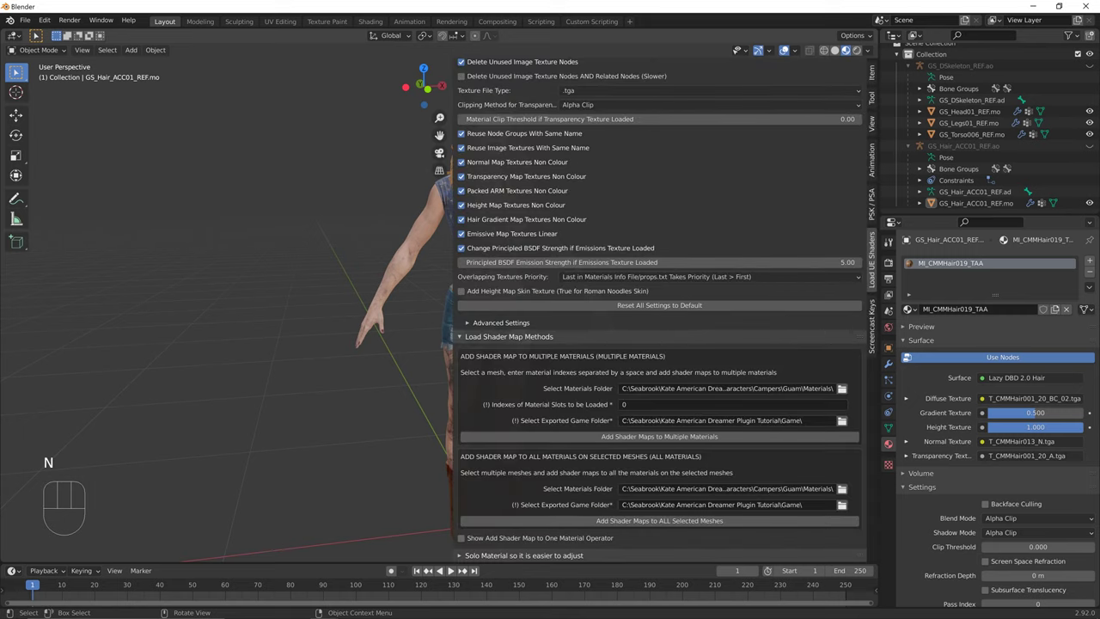
pyautogui.press('n')
pyautogui.keyDown('shift'); pyautogui.moveTo(489, 310); pyautogui.dragTo(402, 293, button='middle'); pyautogui.keyUp('shift')
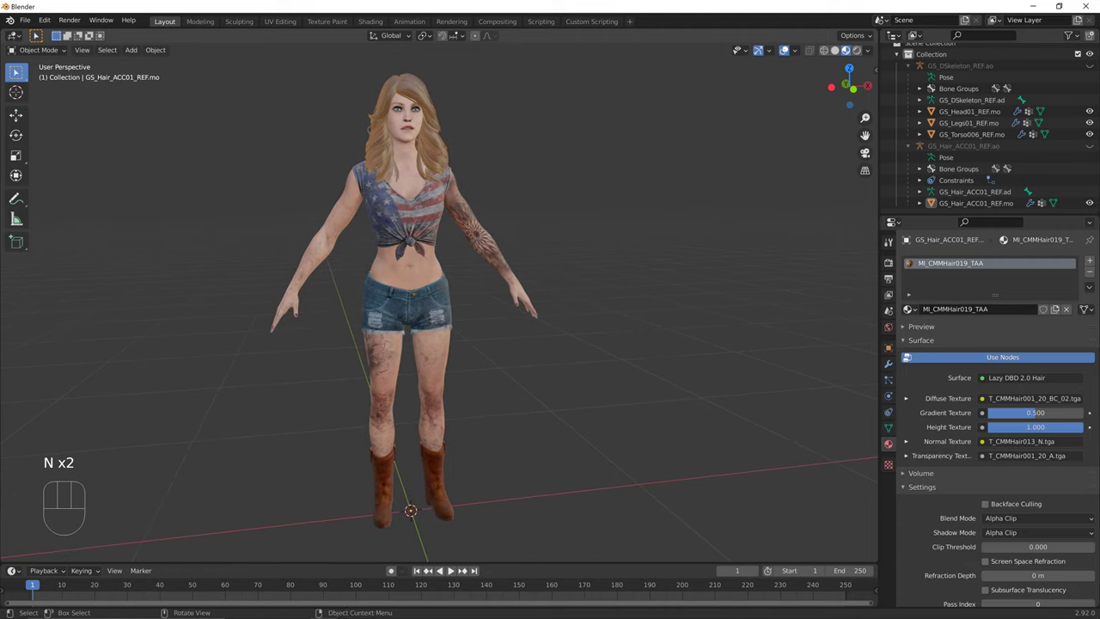
# Switch to the Unreal package browser and select the Textures folder under Guam.
pyautogui.press('super')
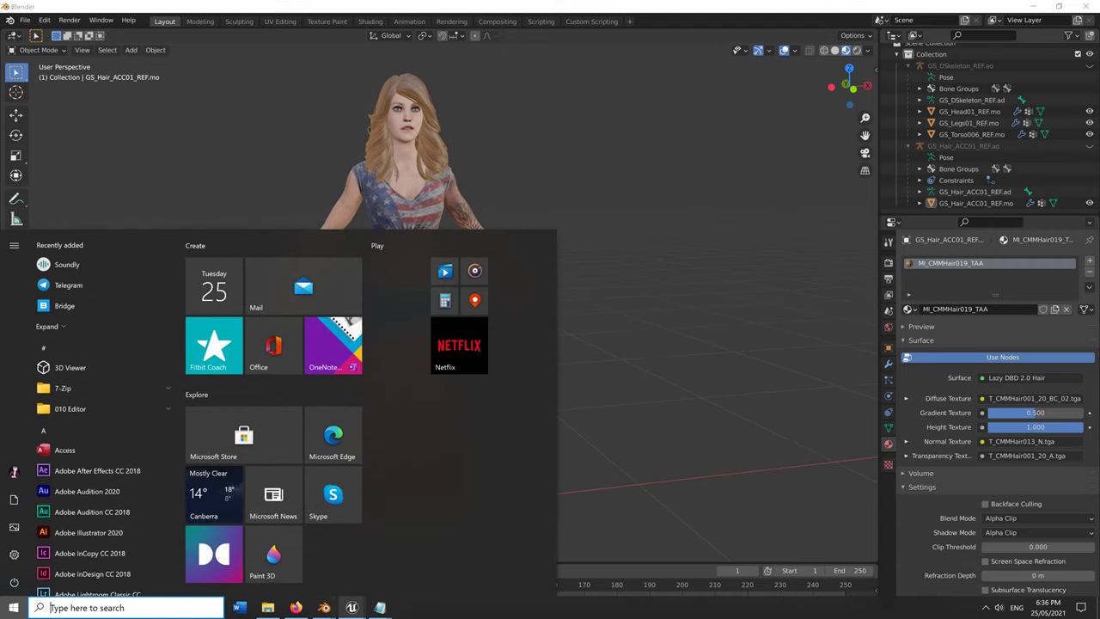
pyautogui.moveTo(352, 607)
pyautogui.click(416, 557)
pyautogui.click(410, 558)
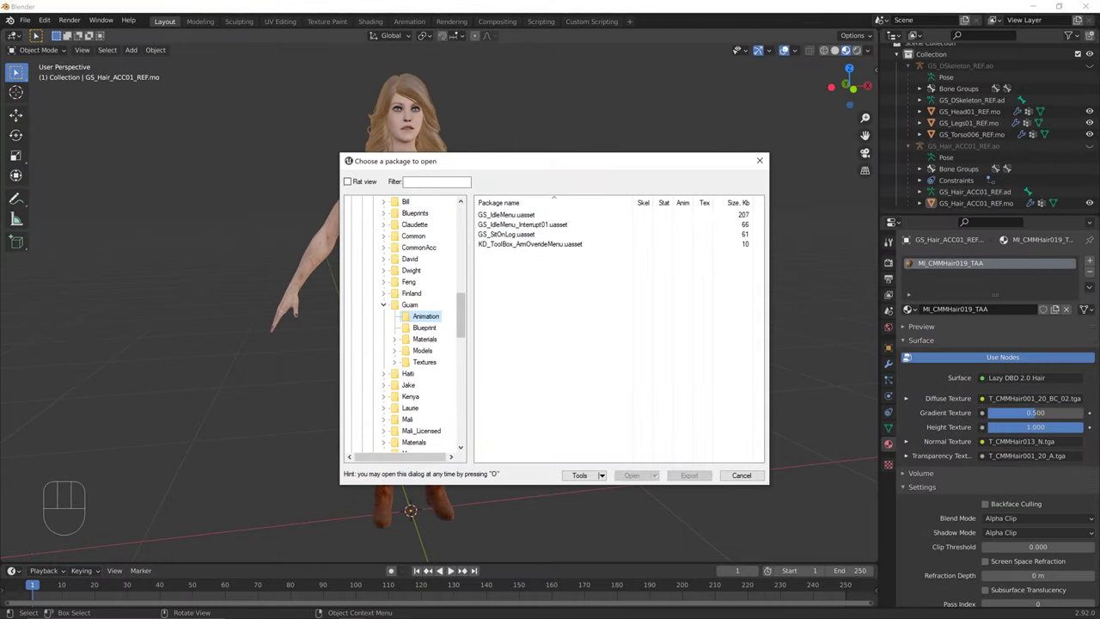
pyautogui.click(424, 361)
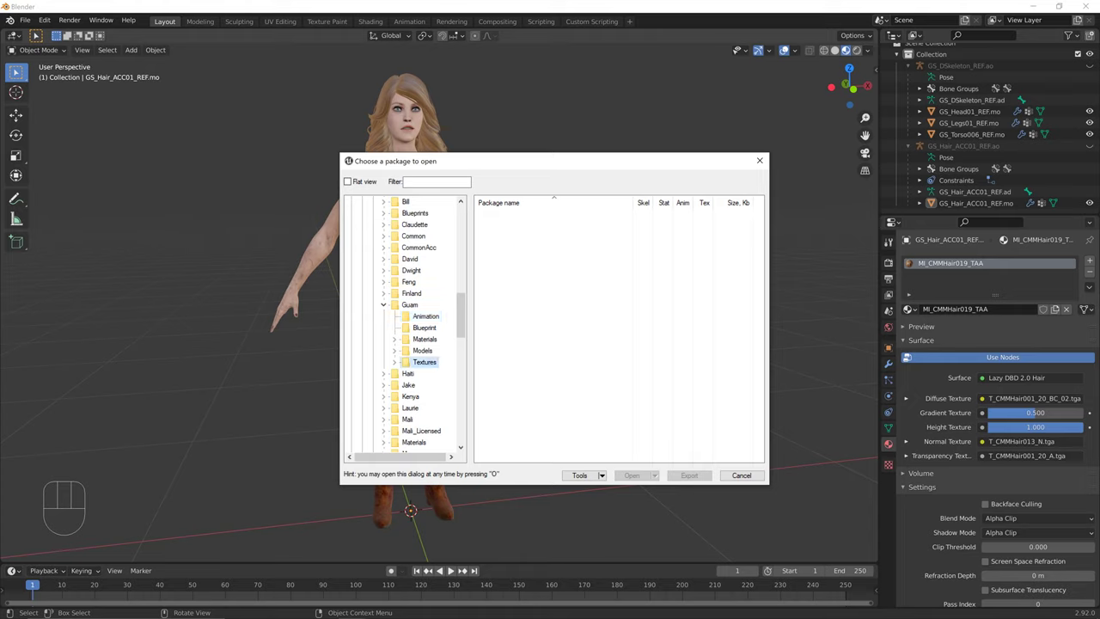
# Load the contents of the Outfit00 folder under Guam's Textures into UE Viewer.
pyautogui.click(410, 305)
pyautogui.scroll(3, 404, 326)
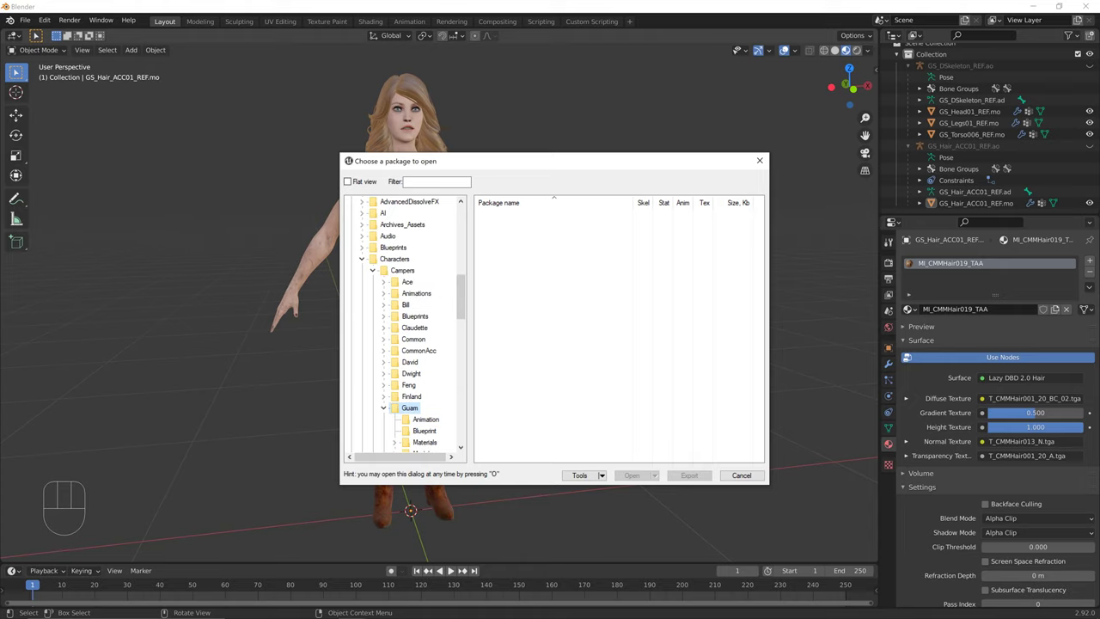
pyautogui.scroll(-5, 404, 327)
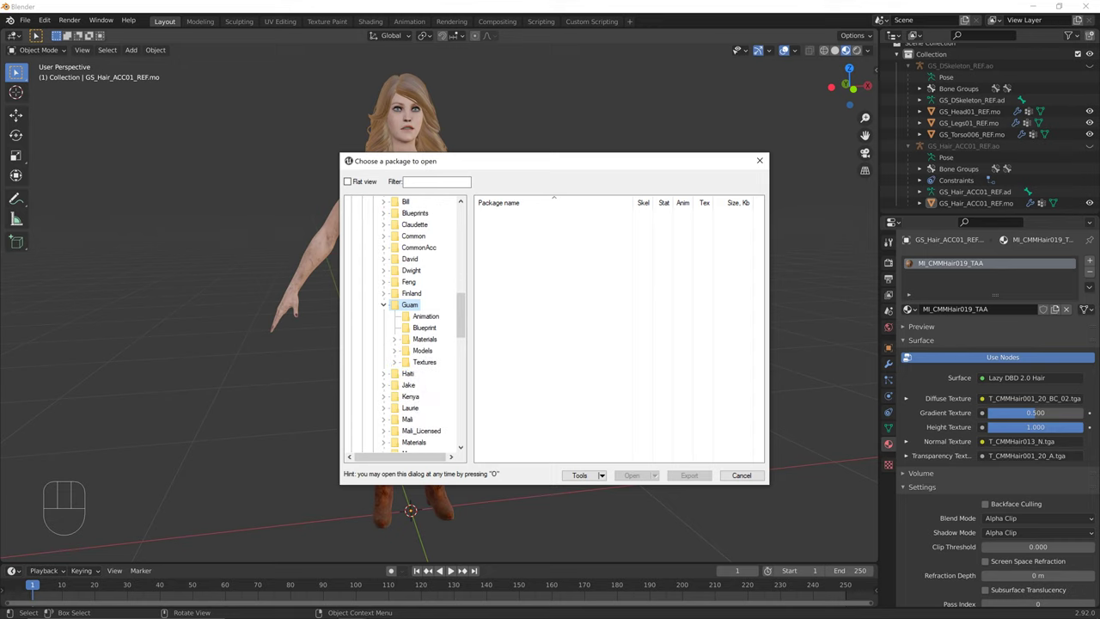
pyautogui.click(394, 293)
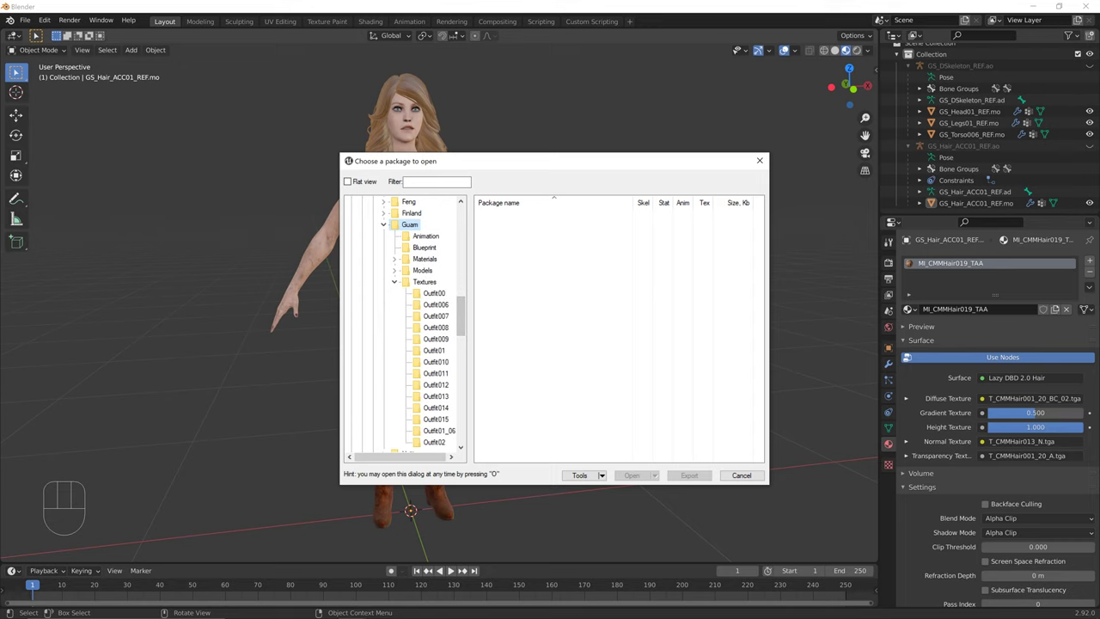
pyautogui.click(434, 293)
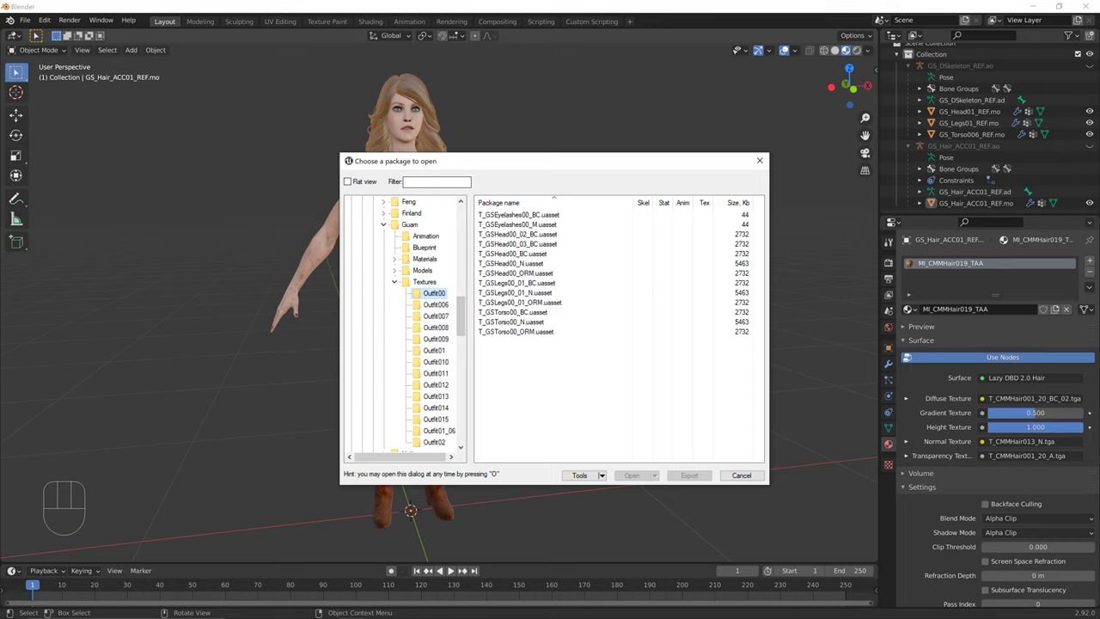
pyautogui.moveTo(434, 161); pyautogui.dragTo(684, 117)
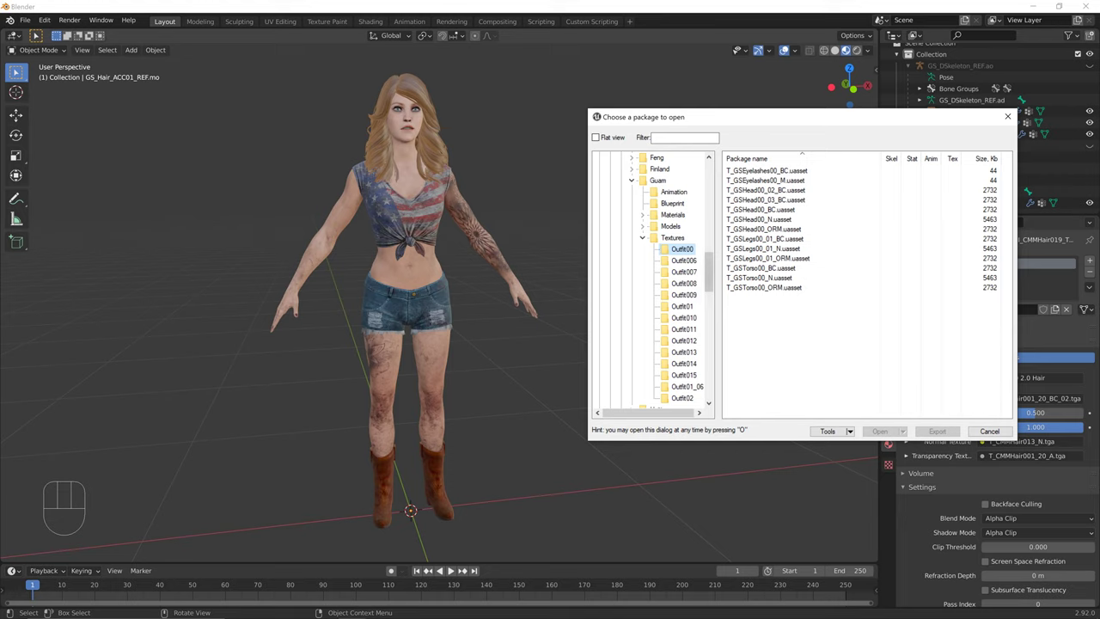
pyautogui.rightClick(688, 250)
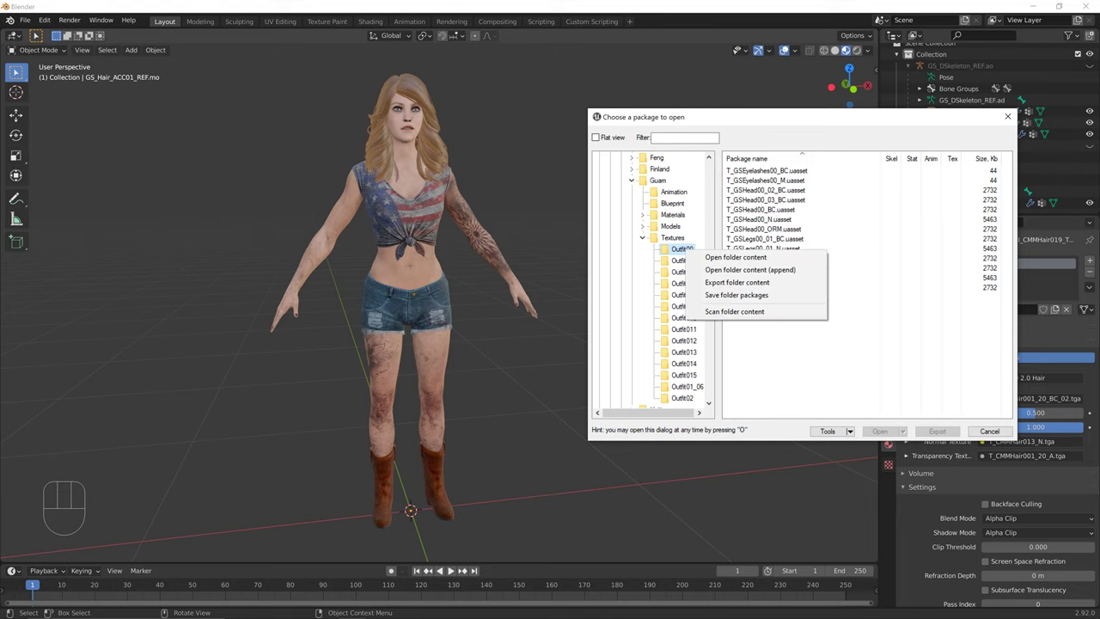
pyautogui.click(735, 257)
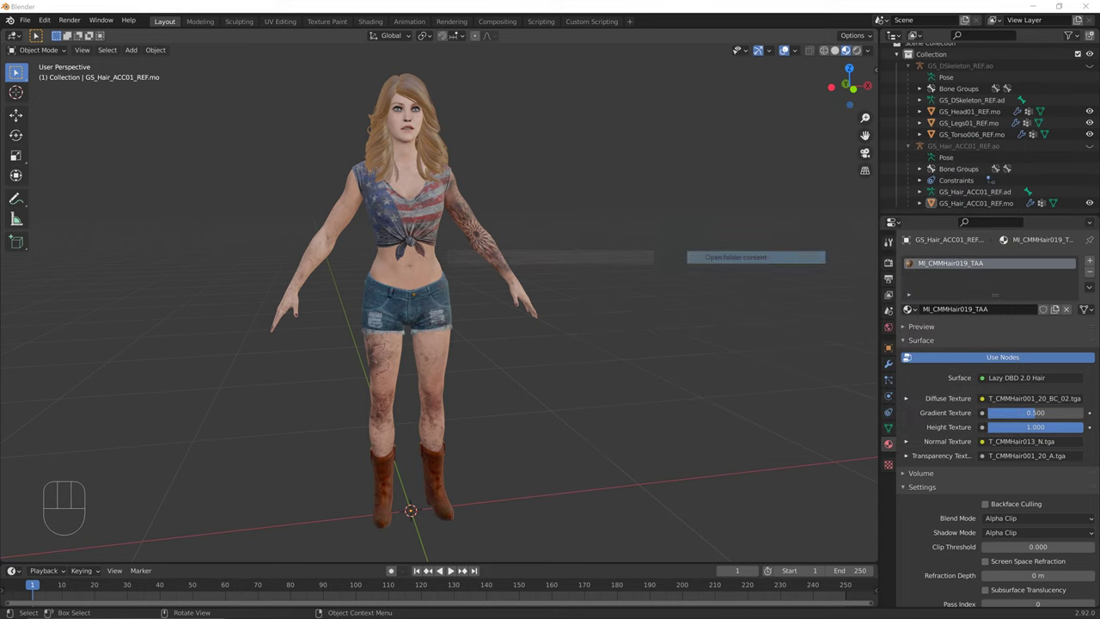
# Turn off the inclusion of meshes when navigating between objects in UE Viewer.
pyautogui.click(378, 144)
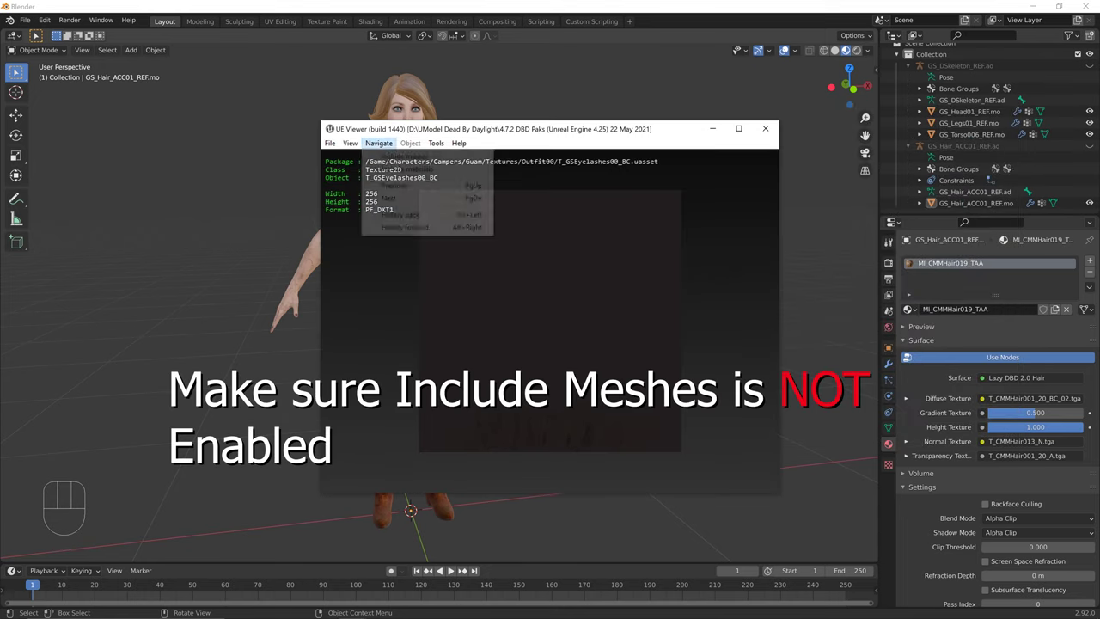
pyautogui.click(404, 156)
pyautogui.click(378, 144)
pyautogui.click(378, 144)
pyautogui.click(378, 144)
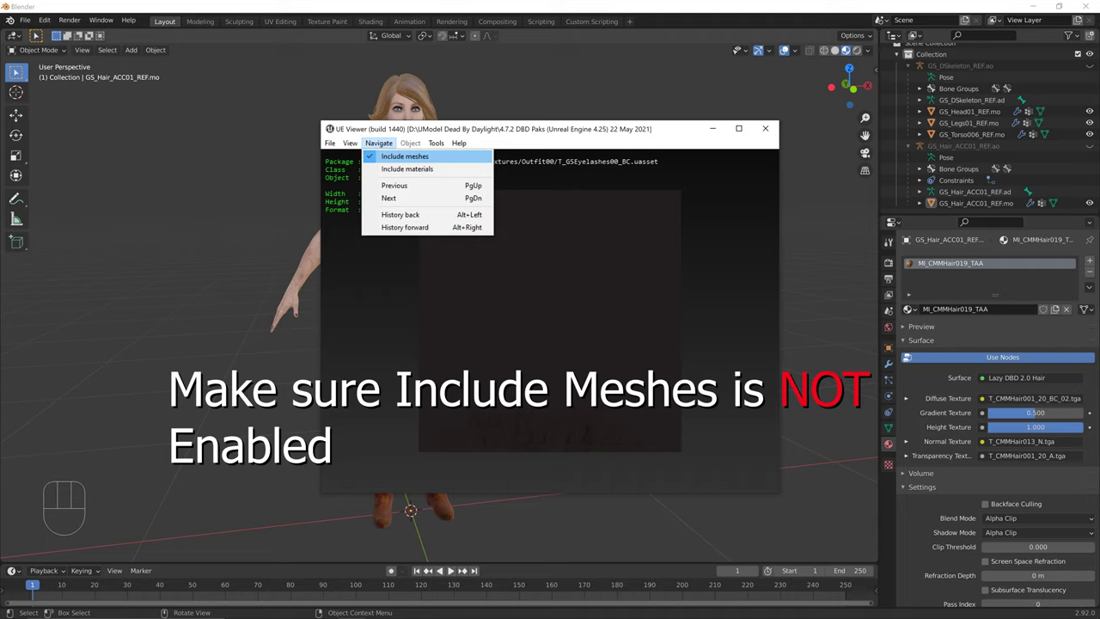
pyautogui.click(404, 156)
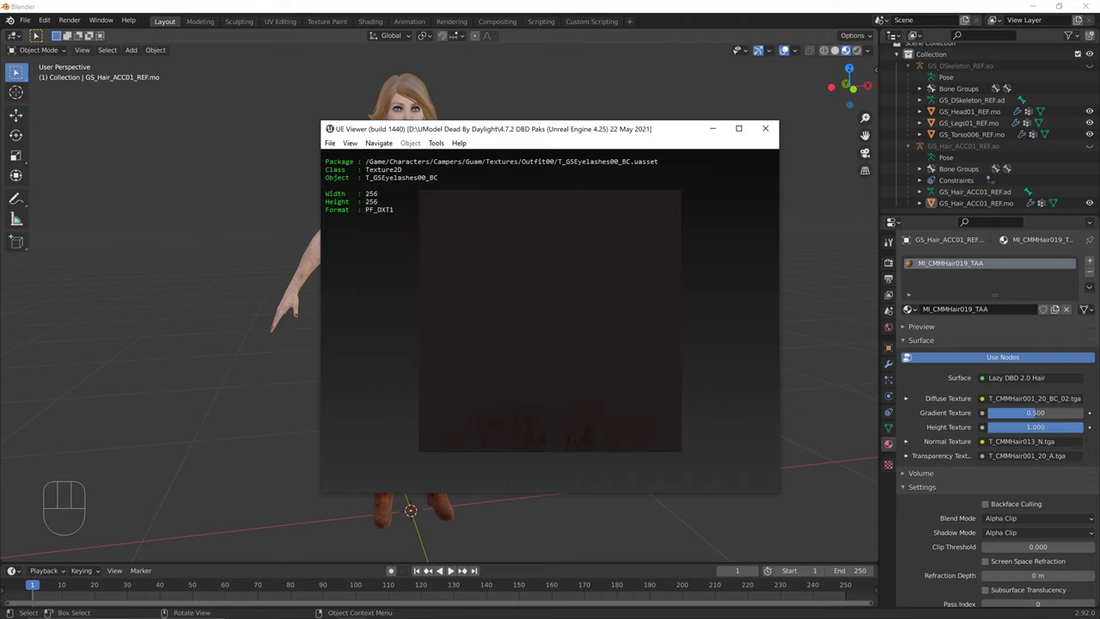
# Page through the loaded Outfit00 textures to examine the head, legs and torso maps.
pyautogui.press('pagedown')
pyautogui.press('pagedown')
pyautogui.press('pagedown')
pyautogui.press('pagedown')
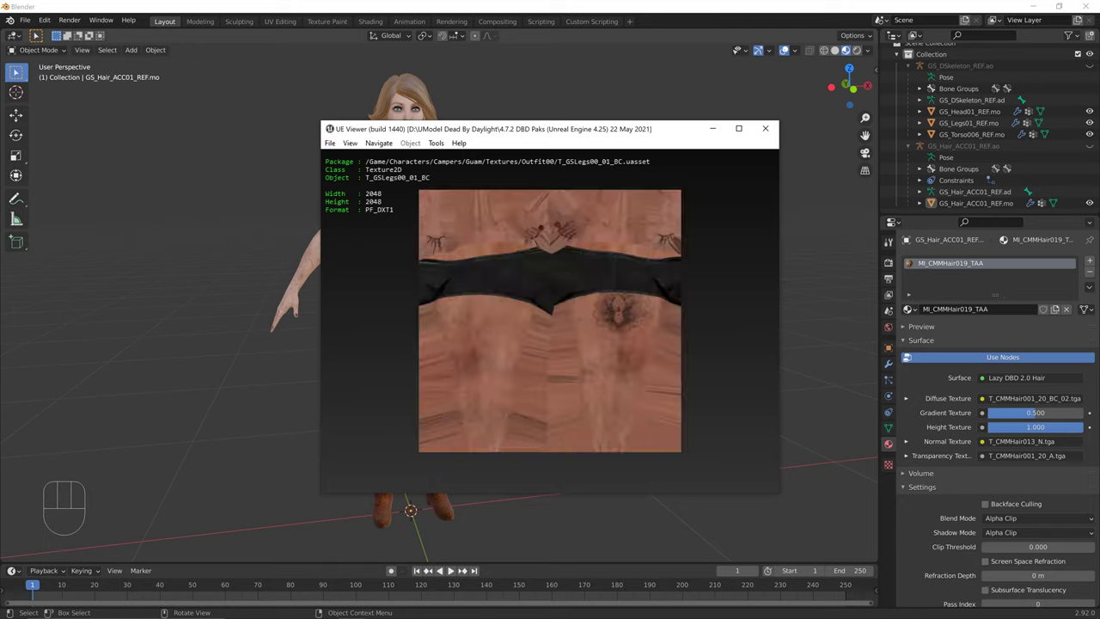
pyautogui.press('pagedown')
pyautogui.press('pagedown')
pyautogui.press('pagedown')
pyautogui.press('pagedown')
pyautogui.press('pagedown')
pyautogui.press('pagedown')
pyautogui.press('pagedown')
pyautogui.press('pagedown')
pyautogui.press('pagedown')
pyautogui.press('pagedown')
pyautogui.press('pagedown')
pyautogui.press('pagedown')
pyautogui.press('pagedown')
pyautogui.press('pagedown')
pyautogui.press('pagedown')
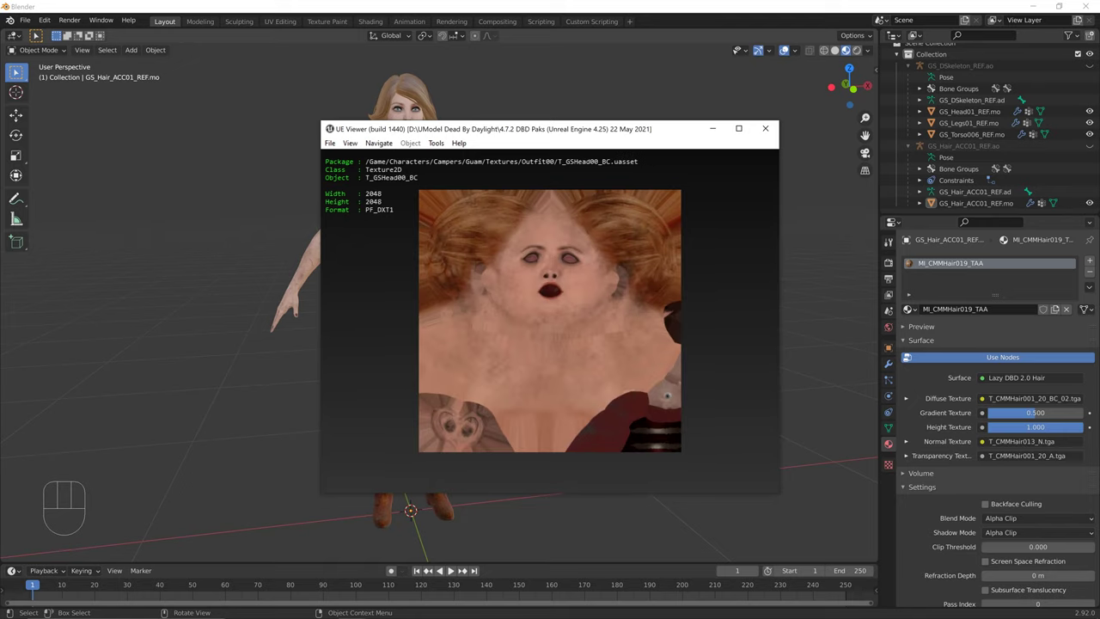
# Reopen the package browser and check the outfit folders against the Kate American Dreamer Plugin.blend reference render.
pyautogui.press('o')
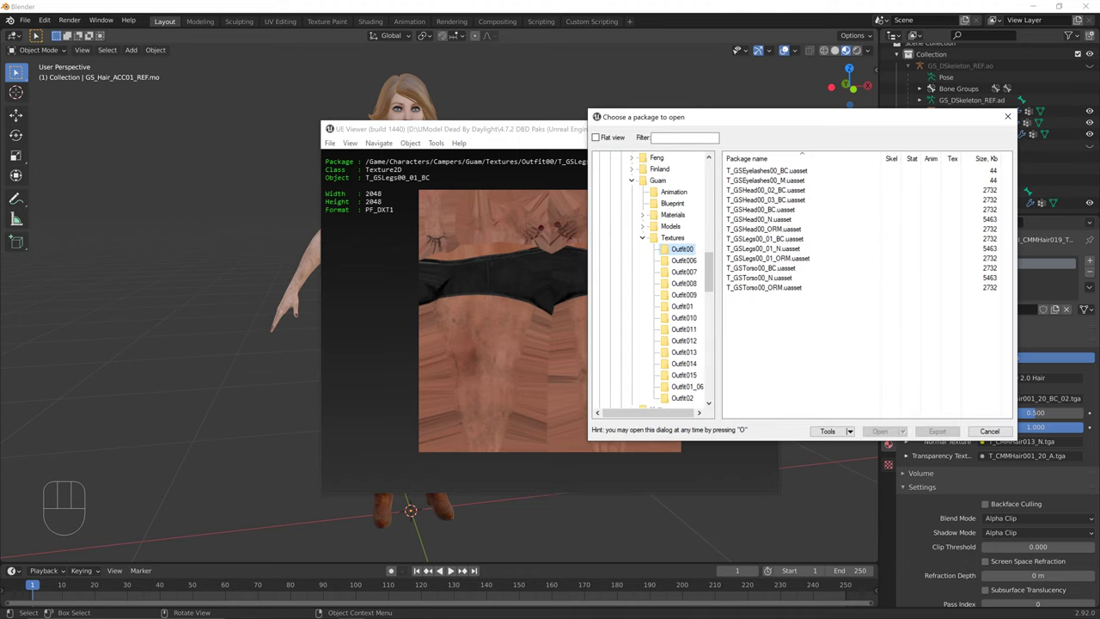
pyautogui.scroll(-2, 653, 279)
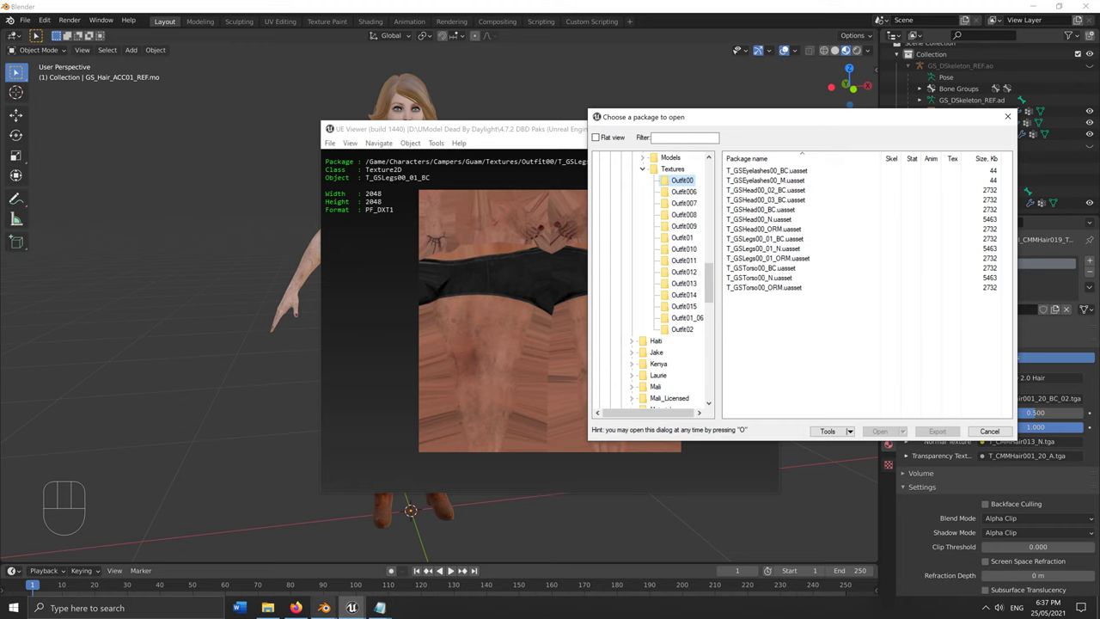
pyautogui.click(324, 607)
pyautogui.click(361, 558)
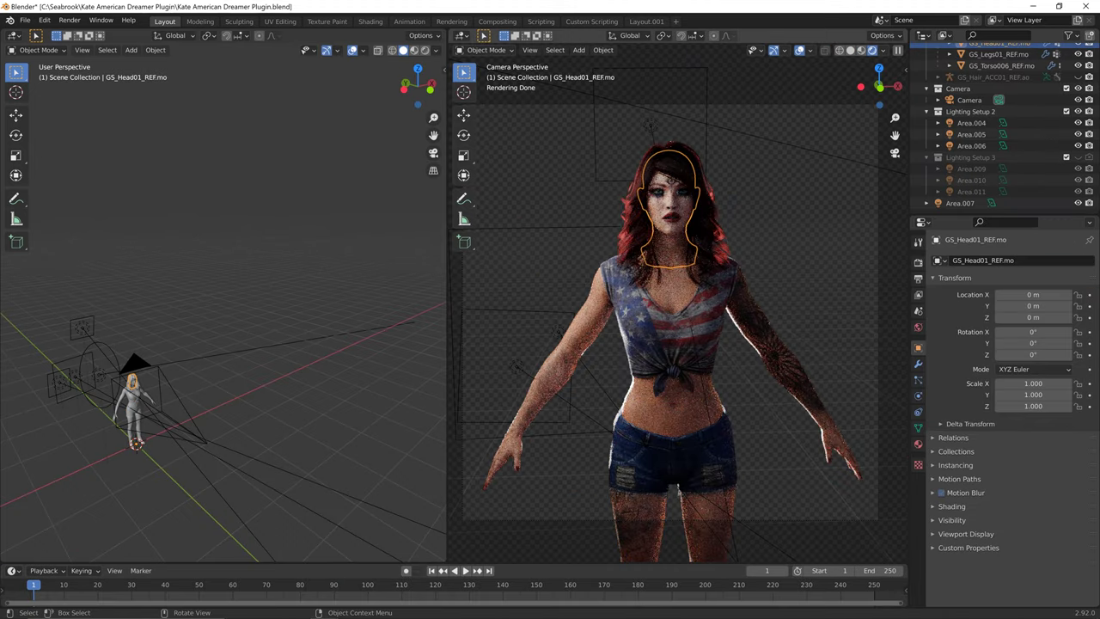
pyautogui.hotkey('alt', 'Tab')
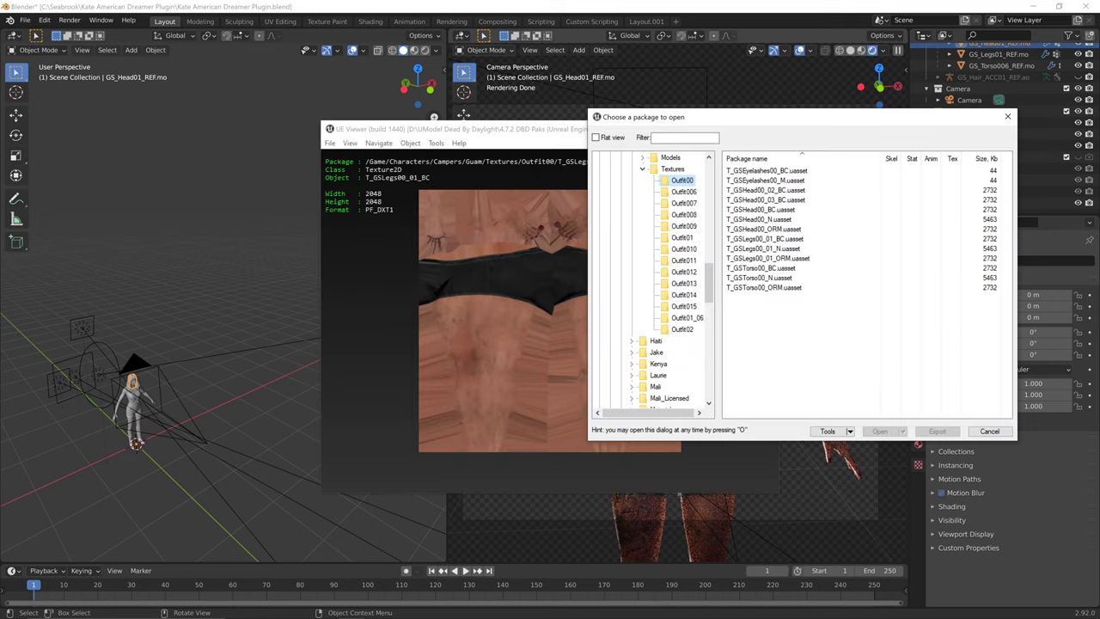
# Filter packages by "head" and preview Outfit01's T_GSHead01_P01_BC texture beside the reference character.
pyautogui.click(687, 318)
pyautogui.click(685, 137)
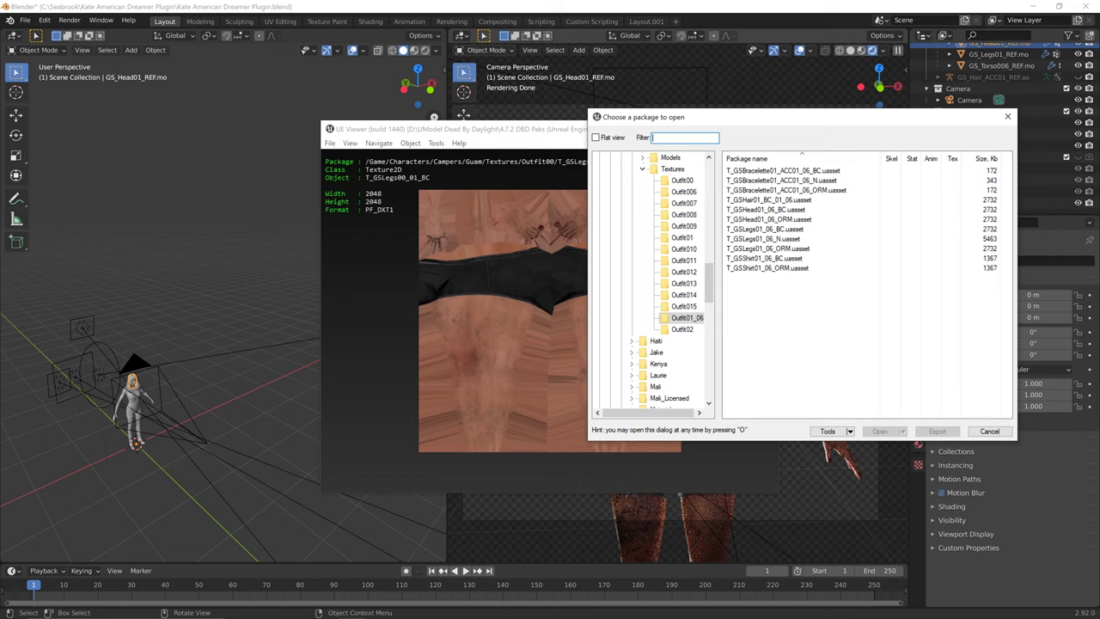
pyautogui.write('head')
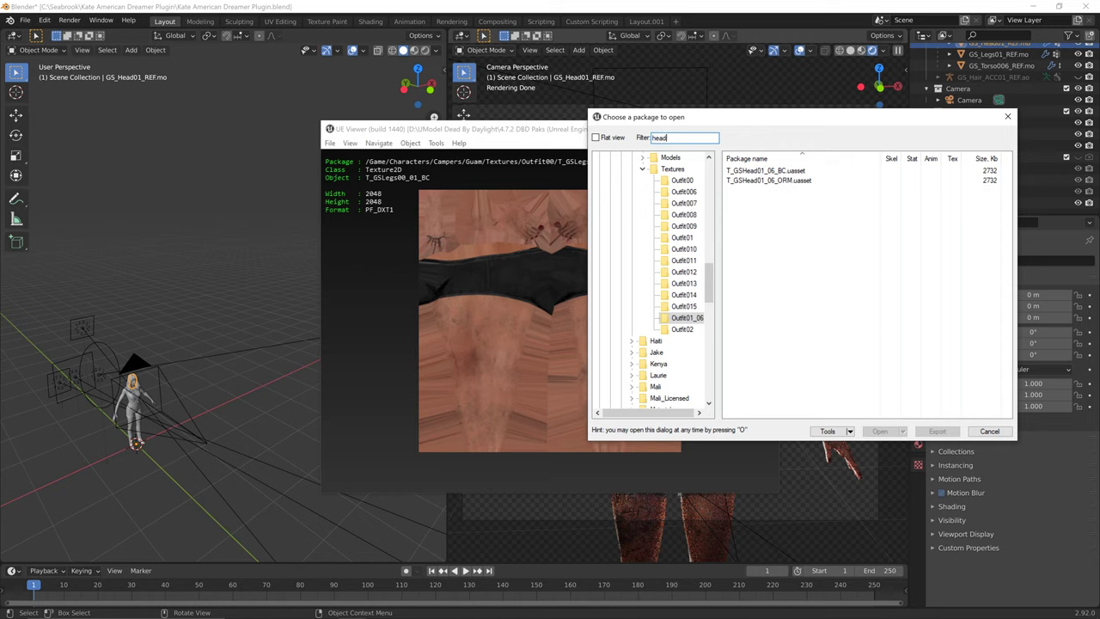
pyautogui.click(682, 237)
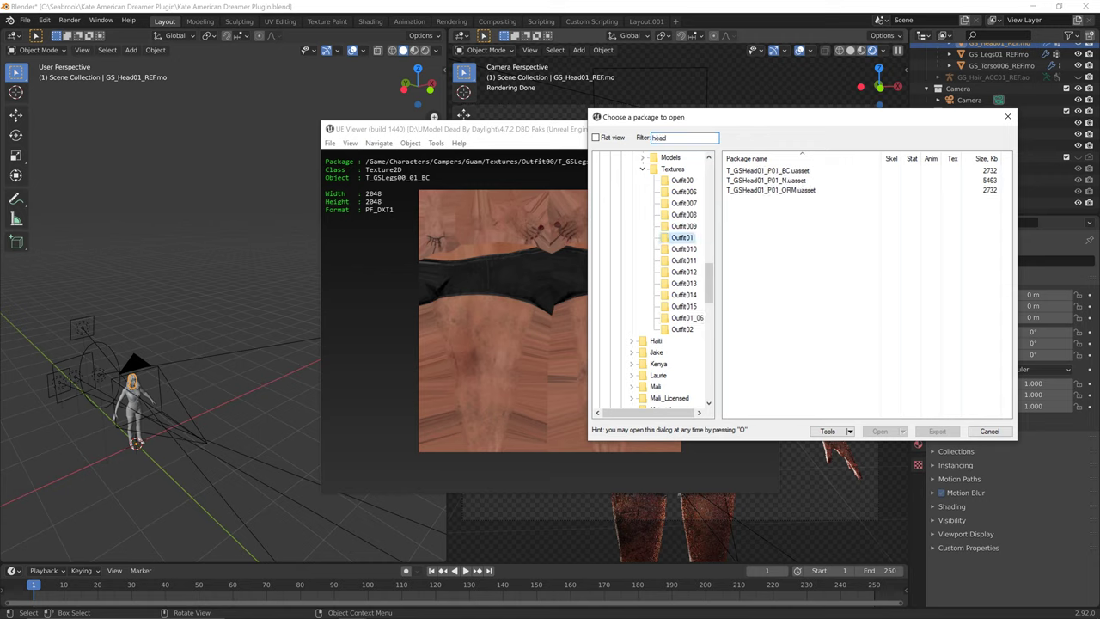
pyautogui.moveTo(671, 137); pyautogui.dragTo(651, 138)
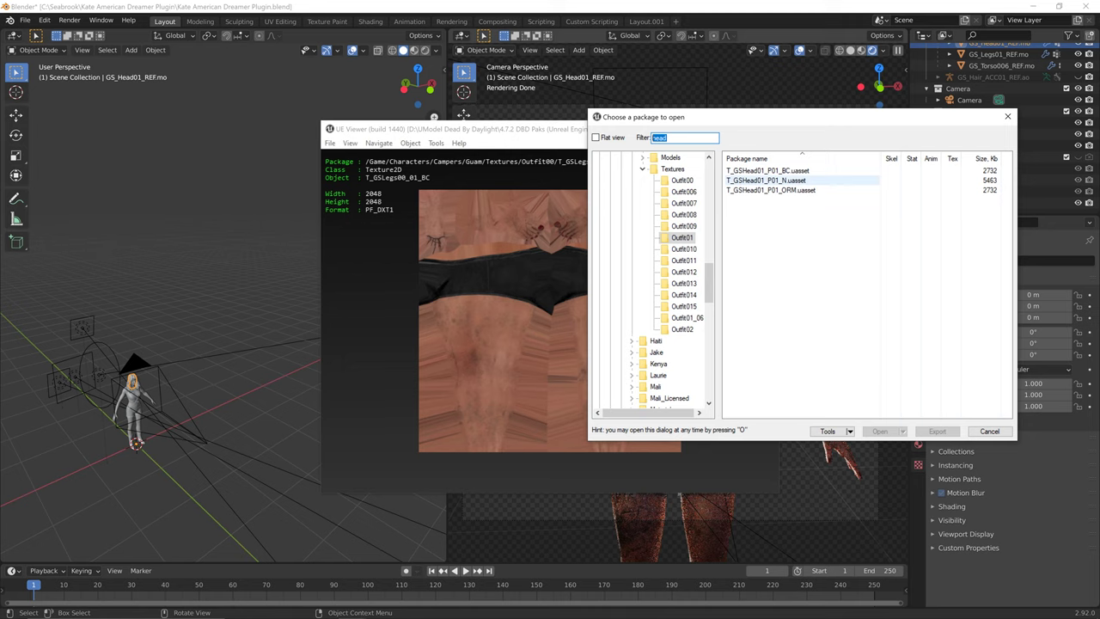
pyautogui.doubleClick(767, 170)
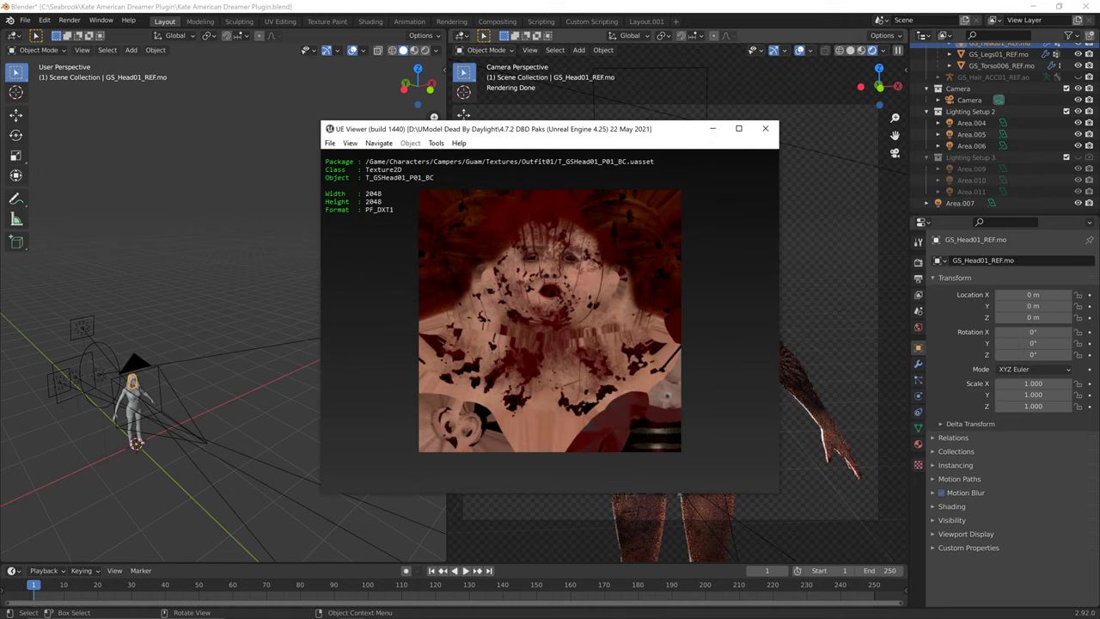
pyautogui.moveTo(559, 128); pyautogui.dragTo(438, 133)
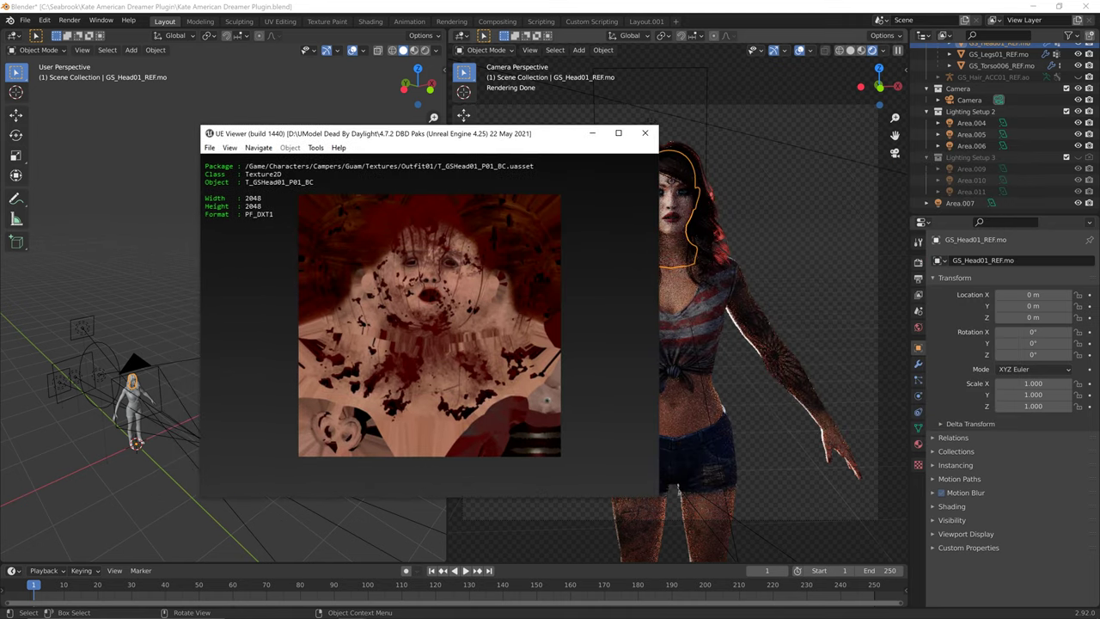
# Preview the T_GSHead01_06_BC head texture from the Outfit01_06 folder.
pyautogui.press('o')
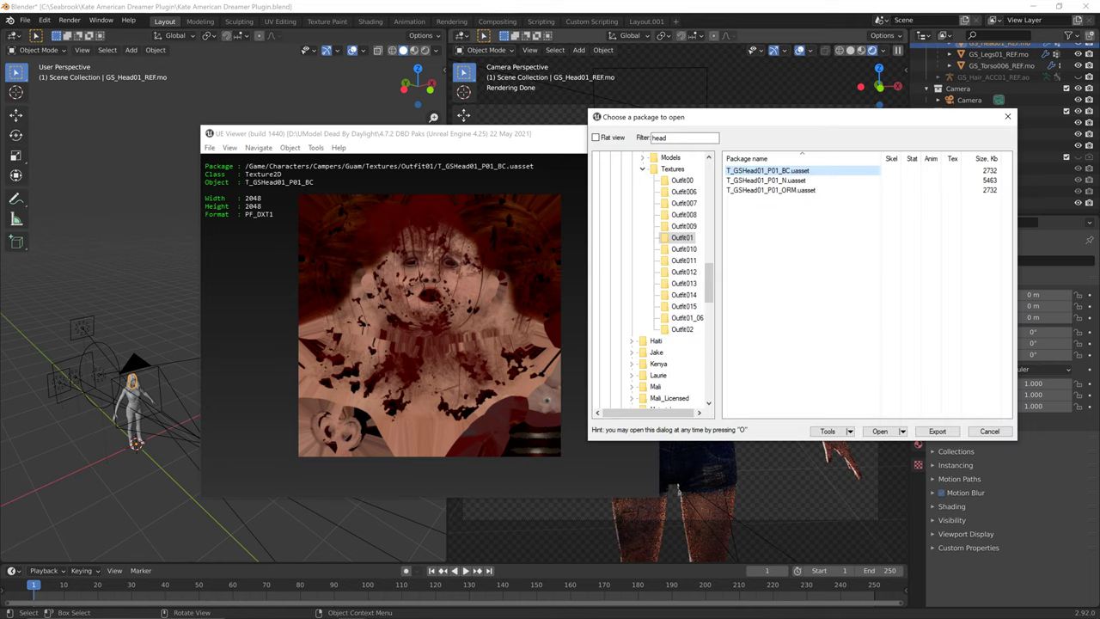
pyautogui.click(686, 318)
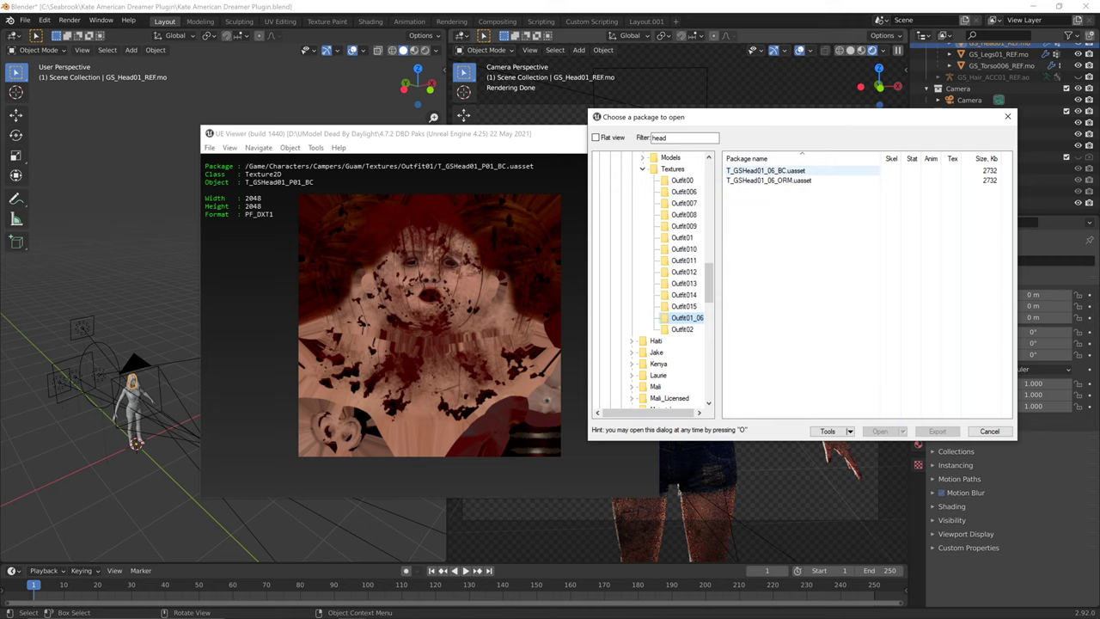
pyautogui.doubleClick(765, 171)
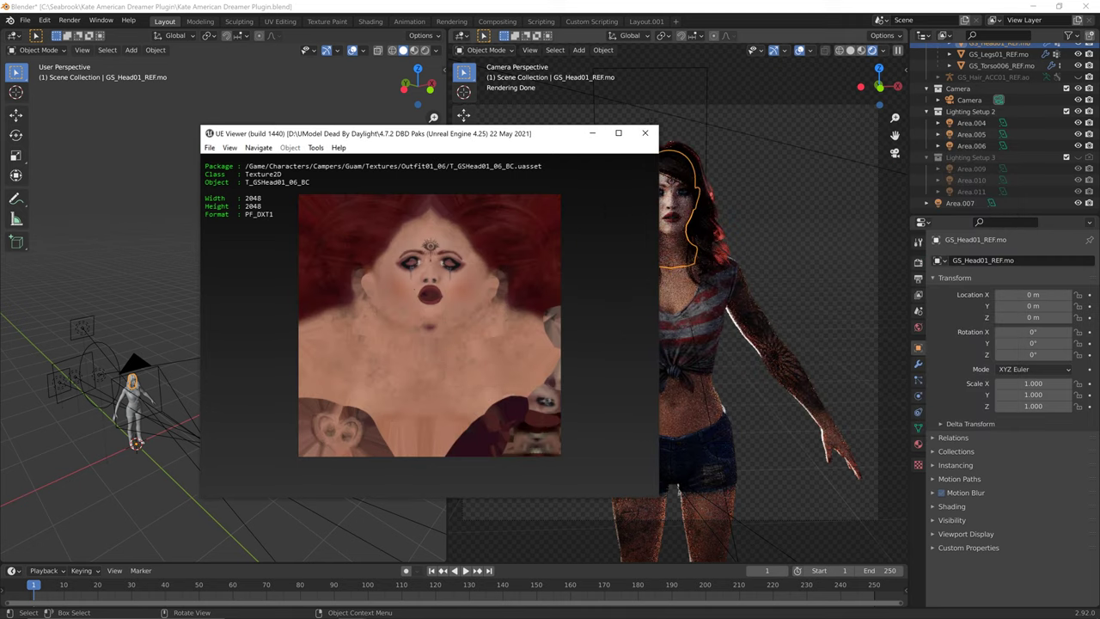
# Clear the package filter and export the Outfit01_06 folder content as TGA to C:\Seabrook\Kate American Dreamer Plugin Tutorial.
pyautogui.press('o')
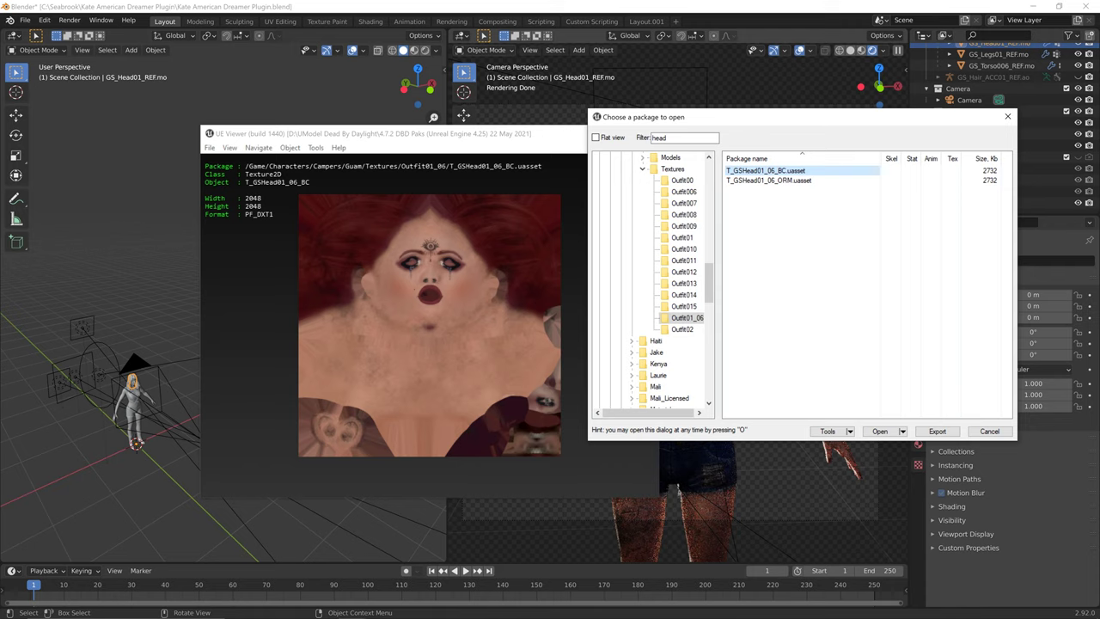
pyautogui.hotkey('ctrl', 'a')
pyautogui.press('BackSpace')
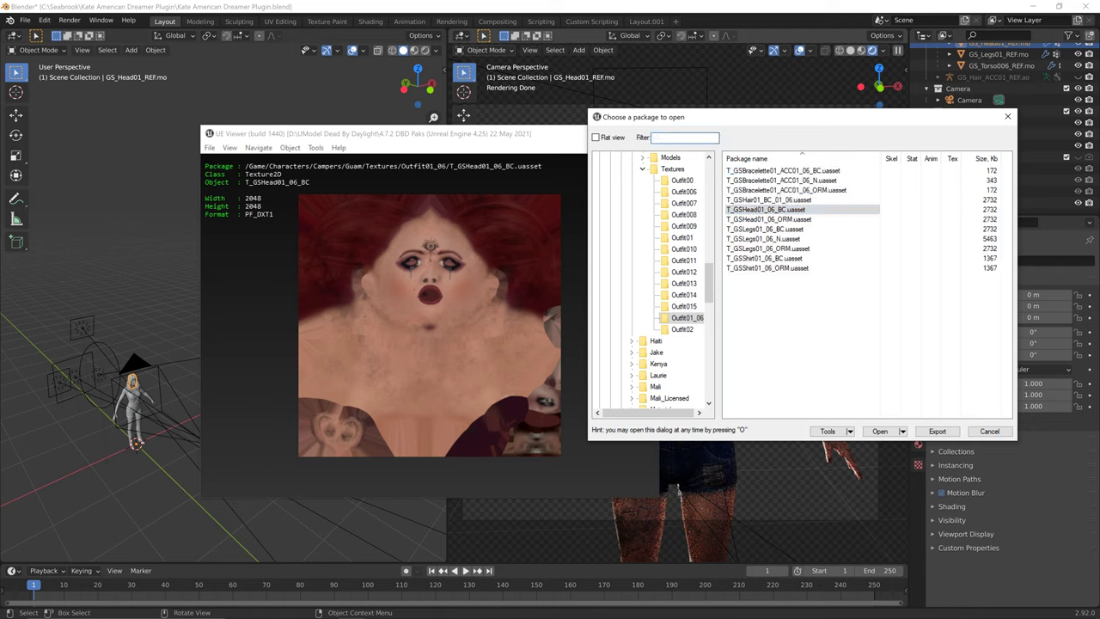
pyautogui.click(684, 307)
pyautogui.click(687, 318)
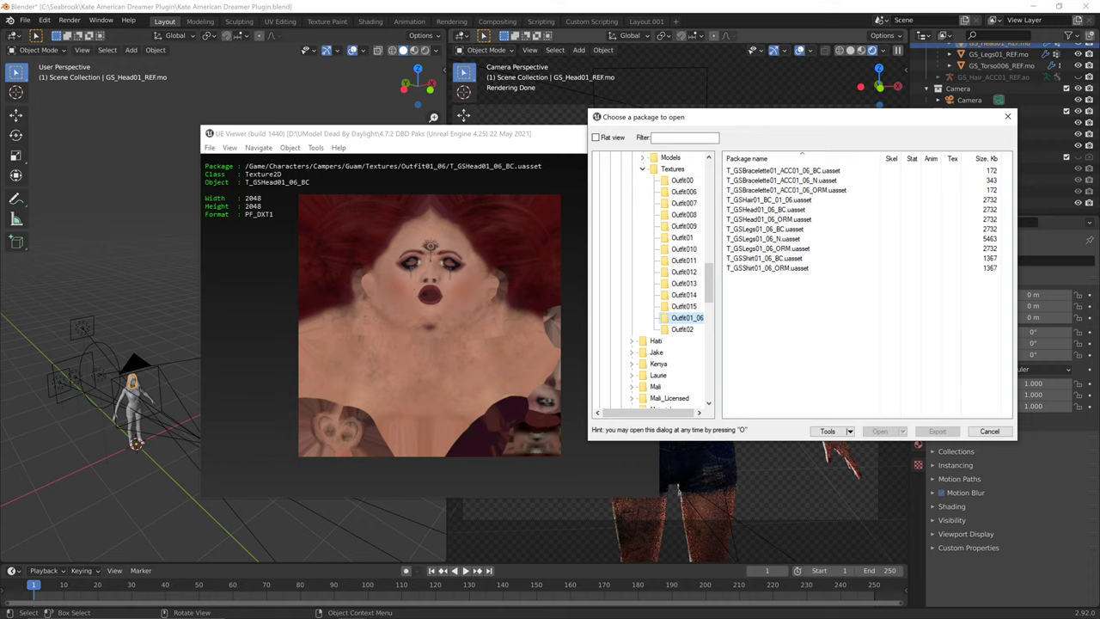
pyautogui.rightClick(701, 320)
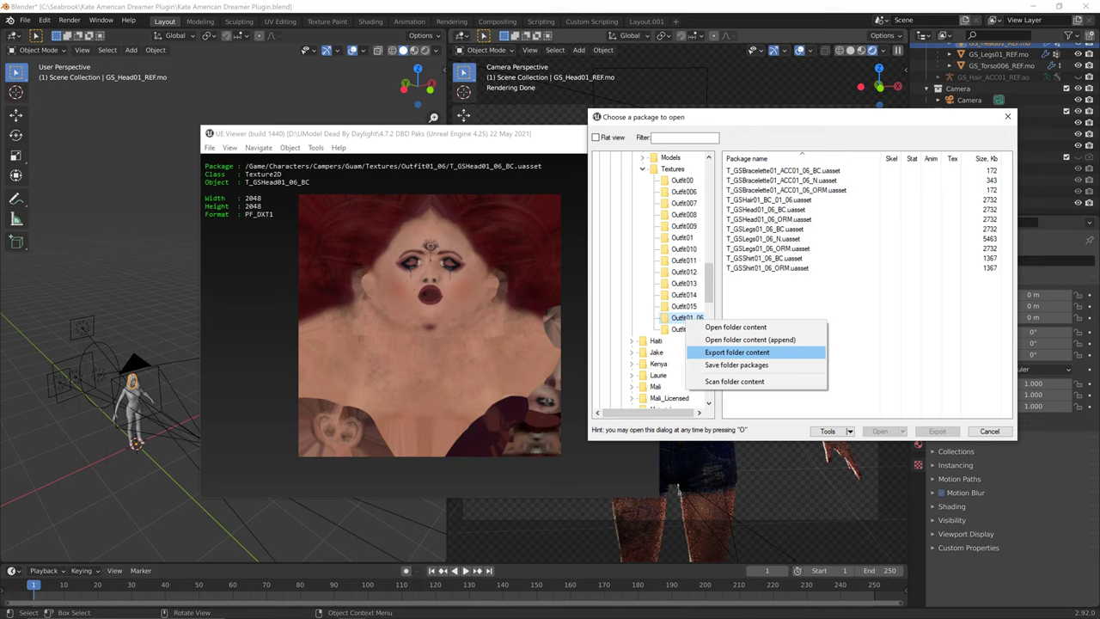
pyautogui.click(737, 351)
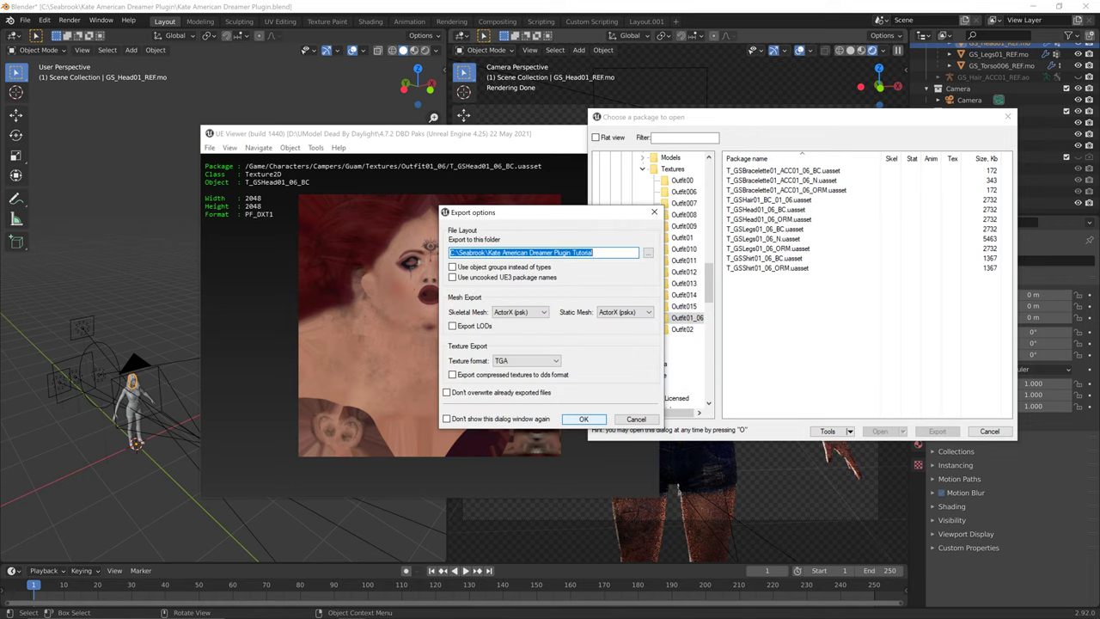
pyautogui.click(583, 418)
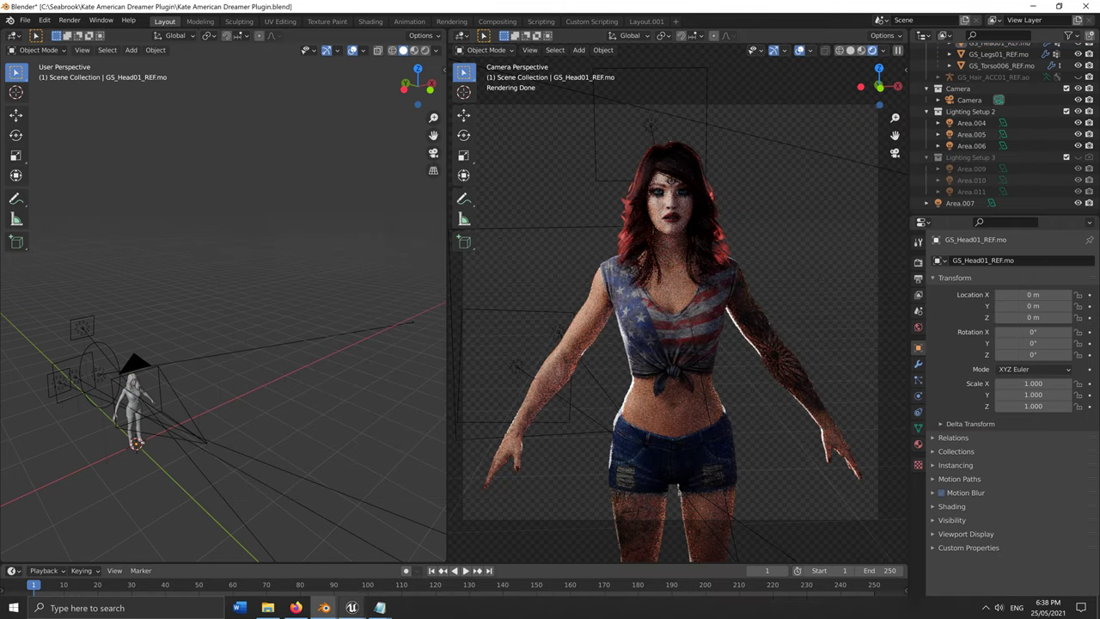
# Switch to the unsaved Blender scene, select only the hair mesh and show its material nodes in the Shading workspace.
pyautogui.moveTo(323, 608)
pyautogui.click(282, 562)
pyautogui.press('a')
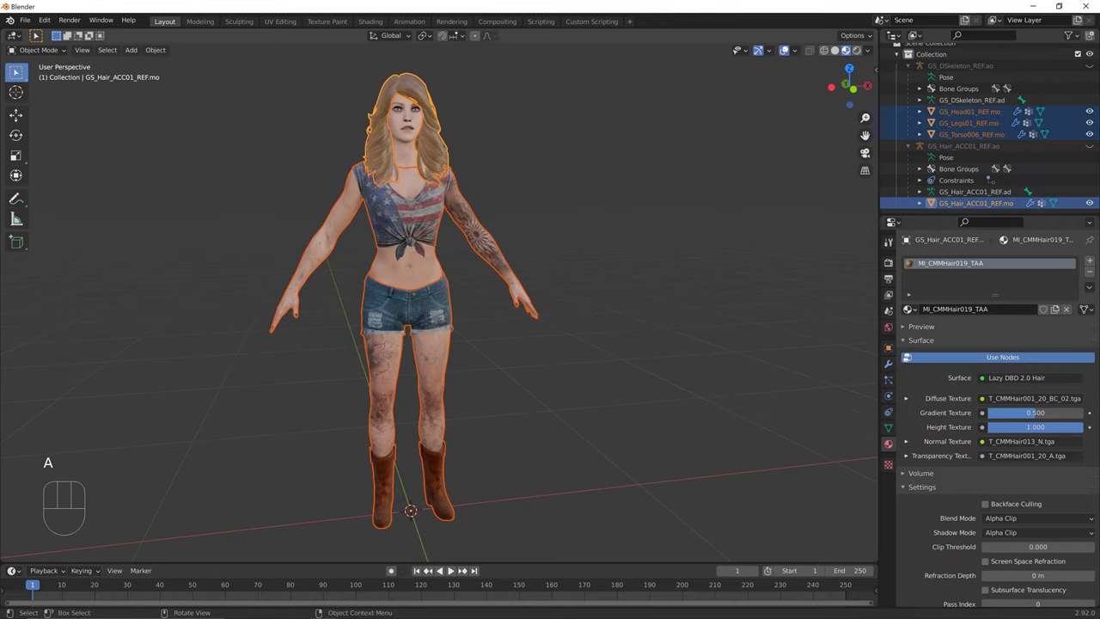
pyautogui.press('a')
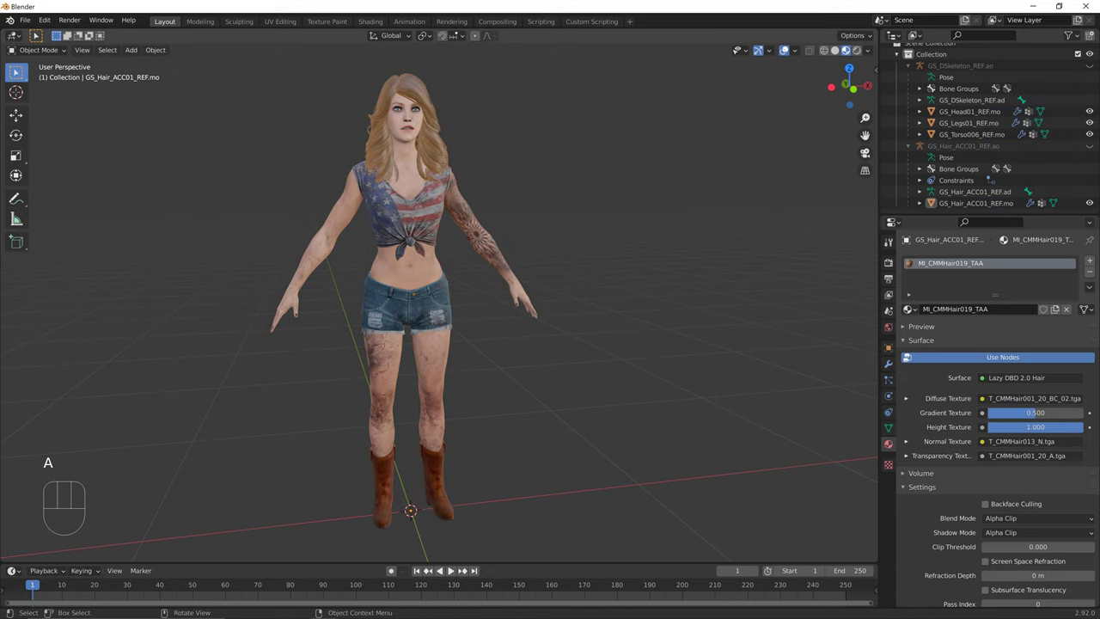
pyautogui.click(430, 137)
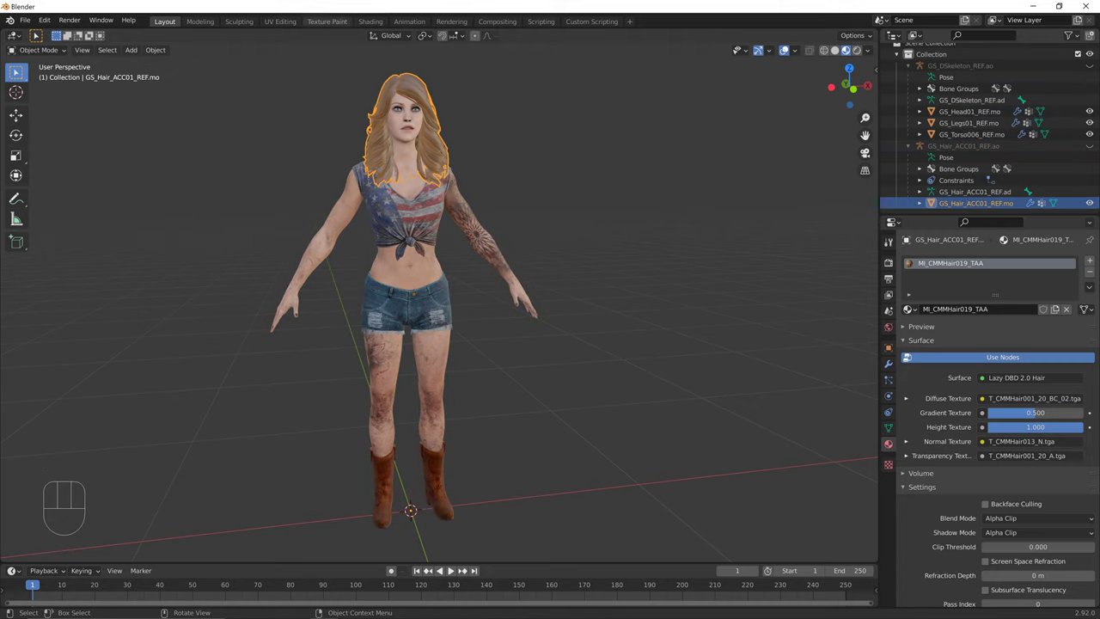
pyautogui.click(370, 21)
pyautogui.moveTo(533, 413); pyautogui.dragTo(478, 330, button='middle')
# Switch to File Explorer, leave the search results and open Game\Characters\Campers in the Kate American Dreamer Plugin Tutorial folder.
pyautogui.moveTo(413, 616)
pyautogui.click(268, 608)
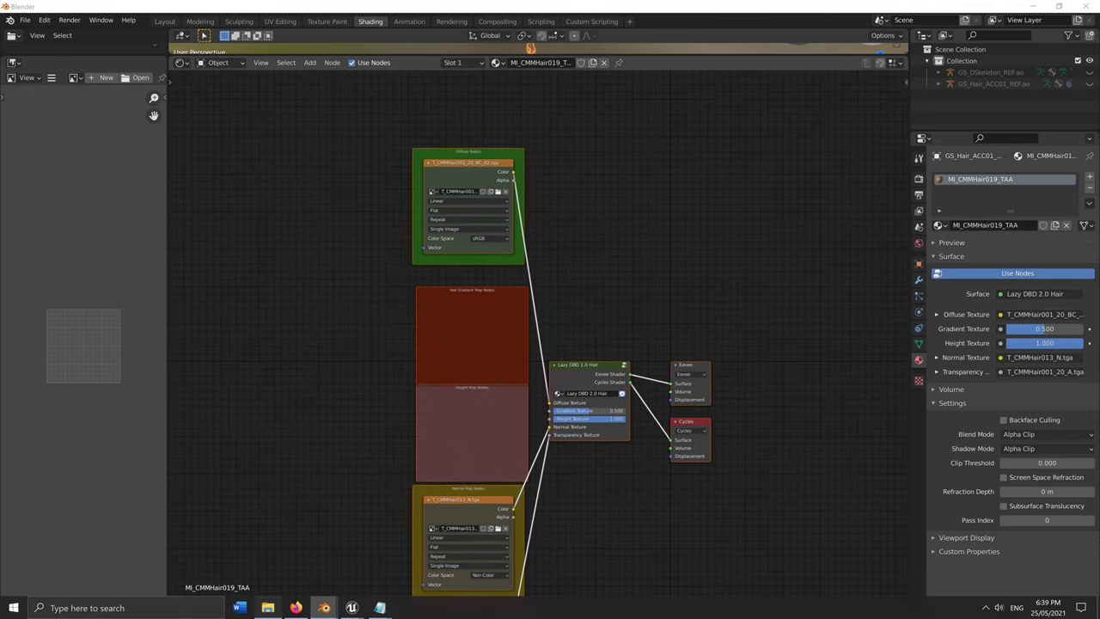
pyautogui.hotkey('alt', 'Left')
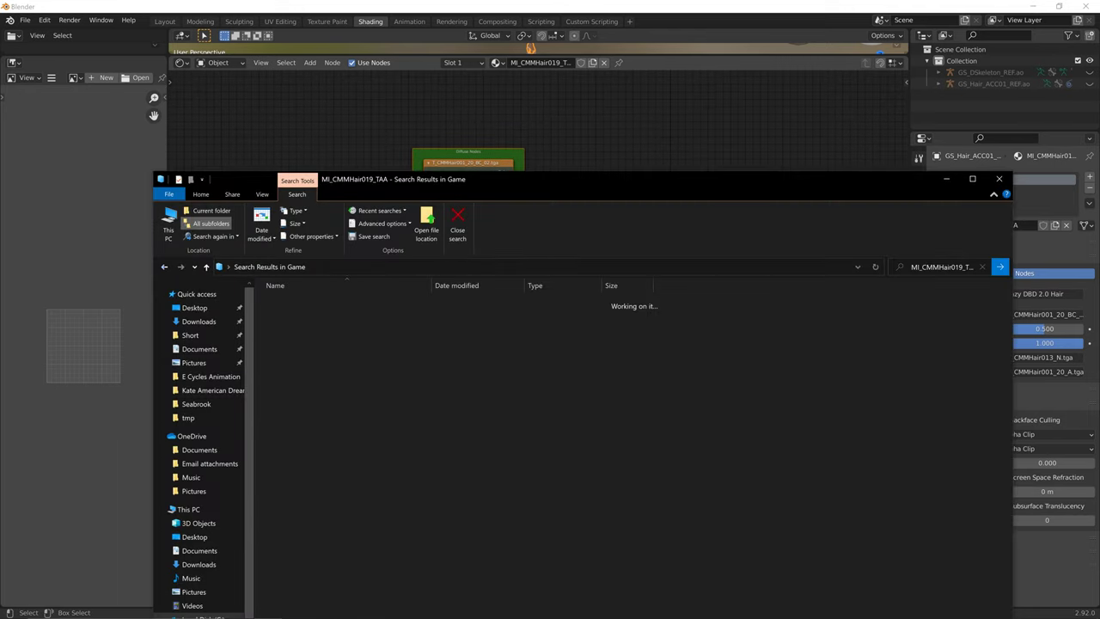
pyautogui.doubleClick(291, 338)
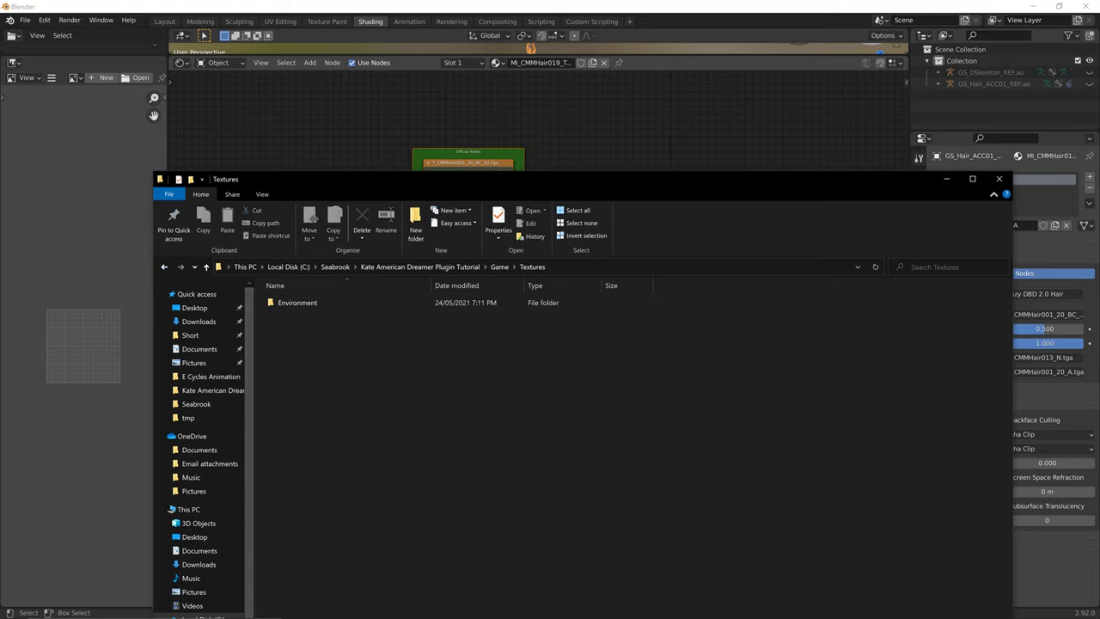
pyautogui.click(419, 266)
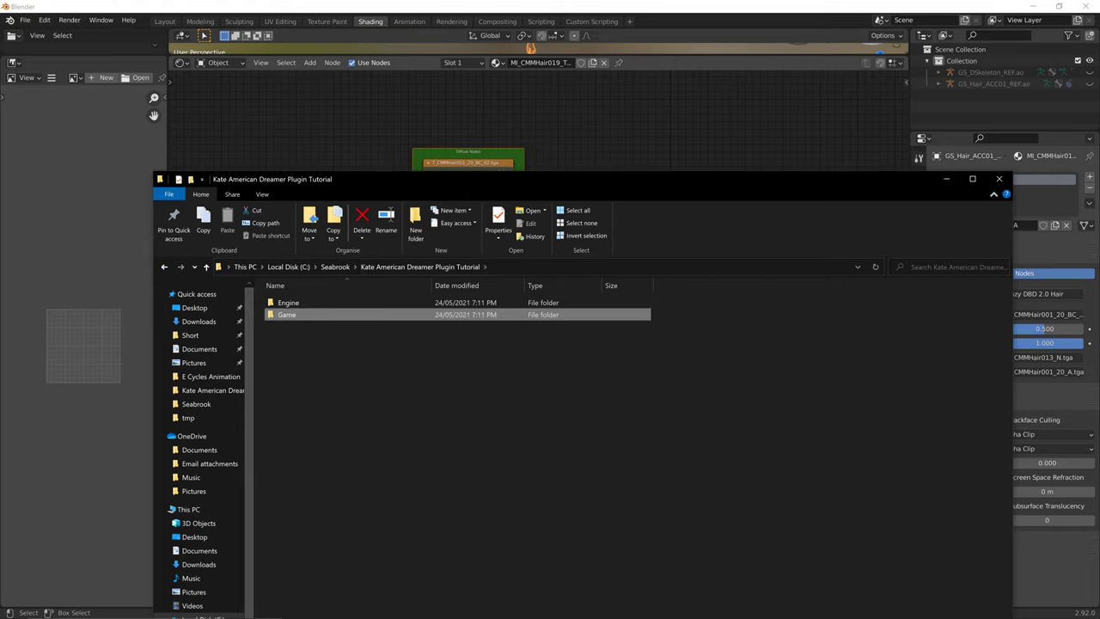
pyautogui.doubleClick(286, 314)
pyautogui.doubleClick(292, 302)
pyautogui.doubleClick(313, 302)
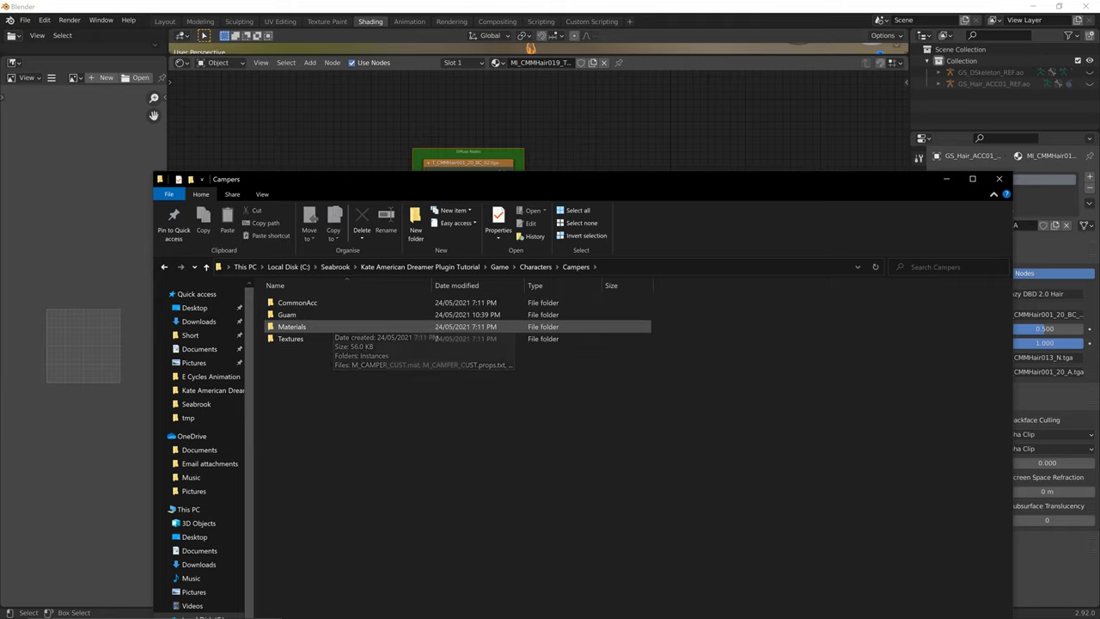
# Open the Guam\Textures\Outfit01_06 folder inside Campers and move the window clear of the diffuse node in Blender.
pyautogui.press('Return')
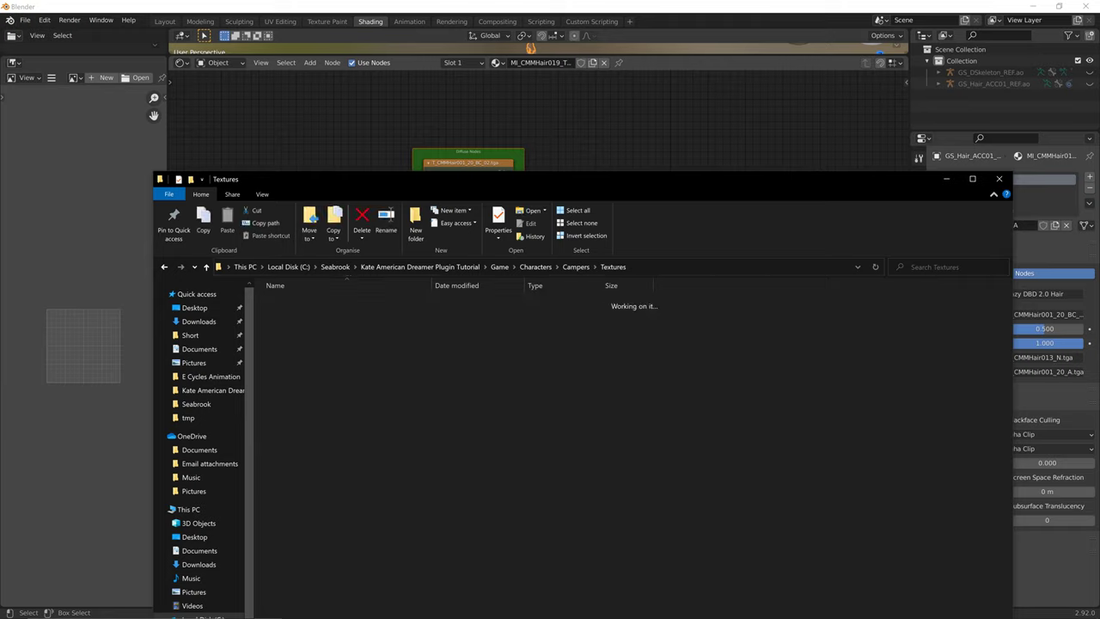
pyautogui.click(575, 267)
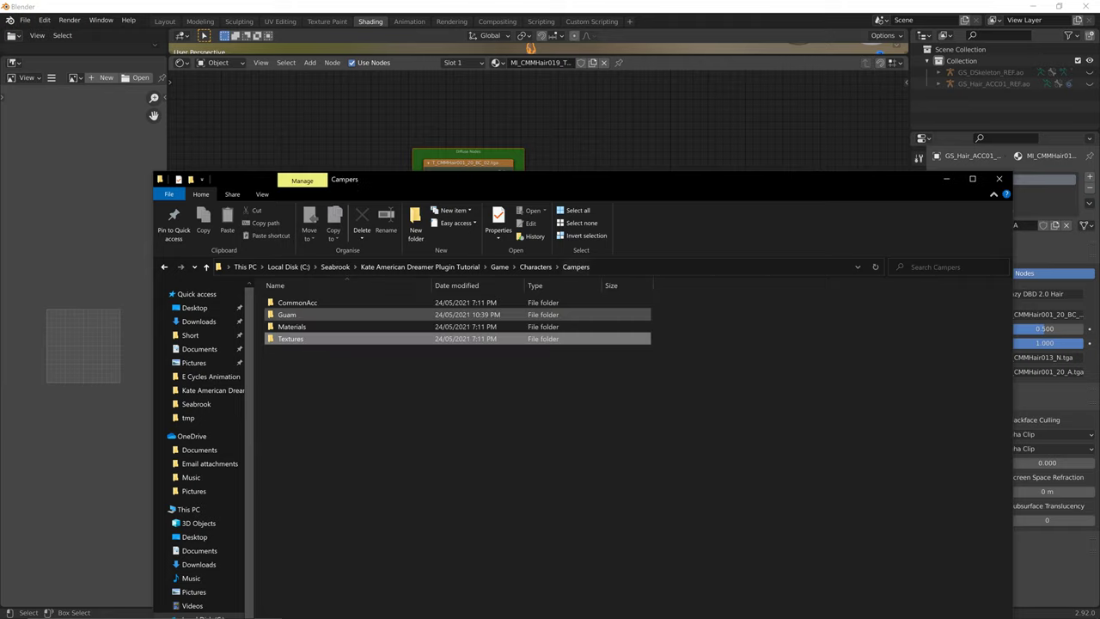
pyautogui.doubleClick(287, 314)
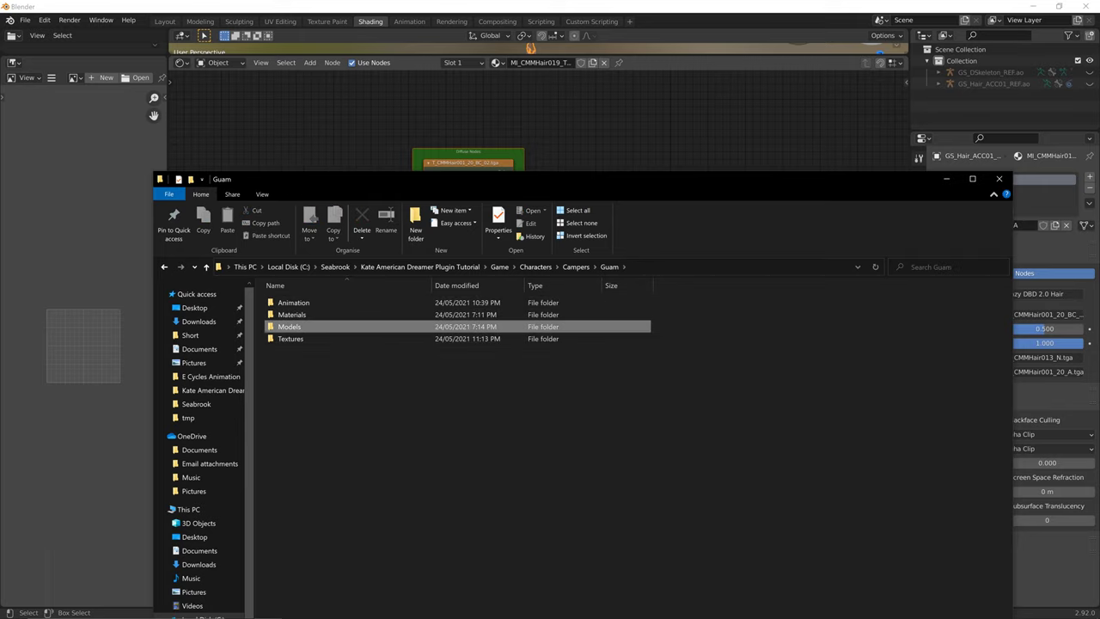
pyautogui.press('Down')
pyautogui.press('Return')
pyautogui.press('Down')
pyautogui.press('Down')
pyautogui.press('Return')
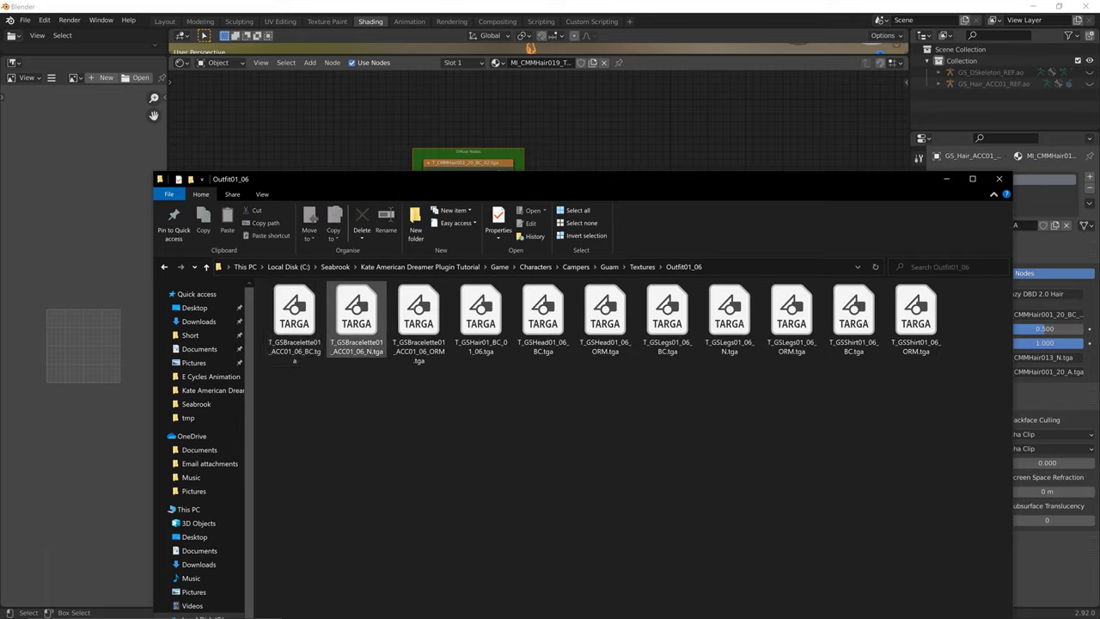
pyautogui.moveTo(330, 178); pyautogui.dragTo(383, 272)
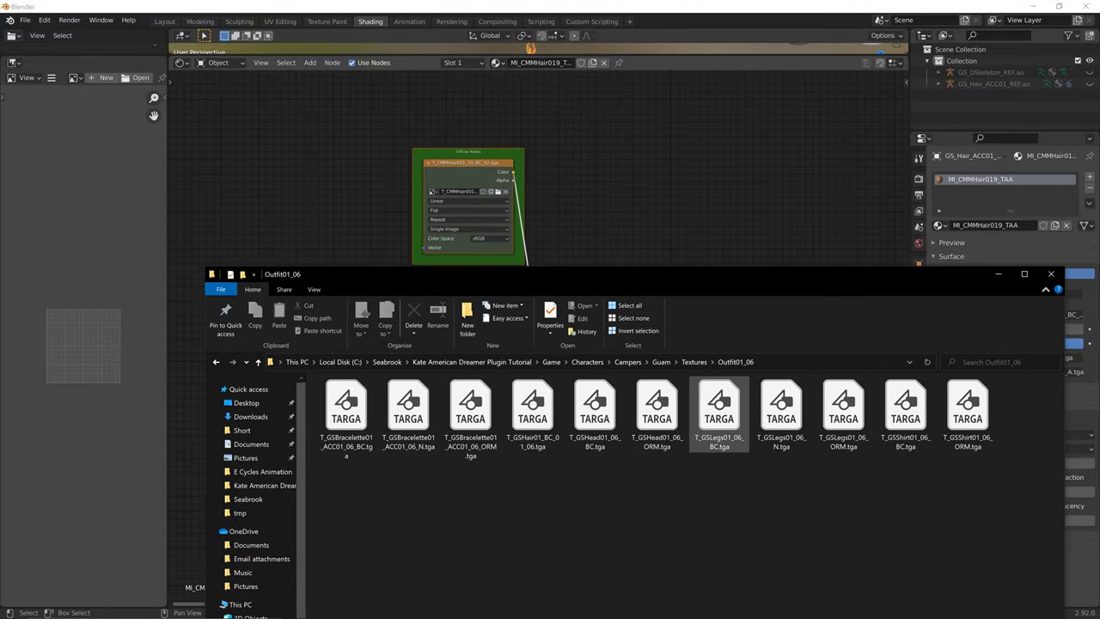
pyautogui.click(999, 274)
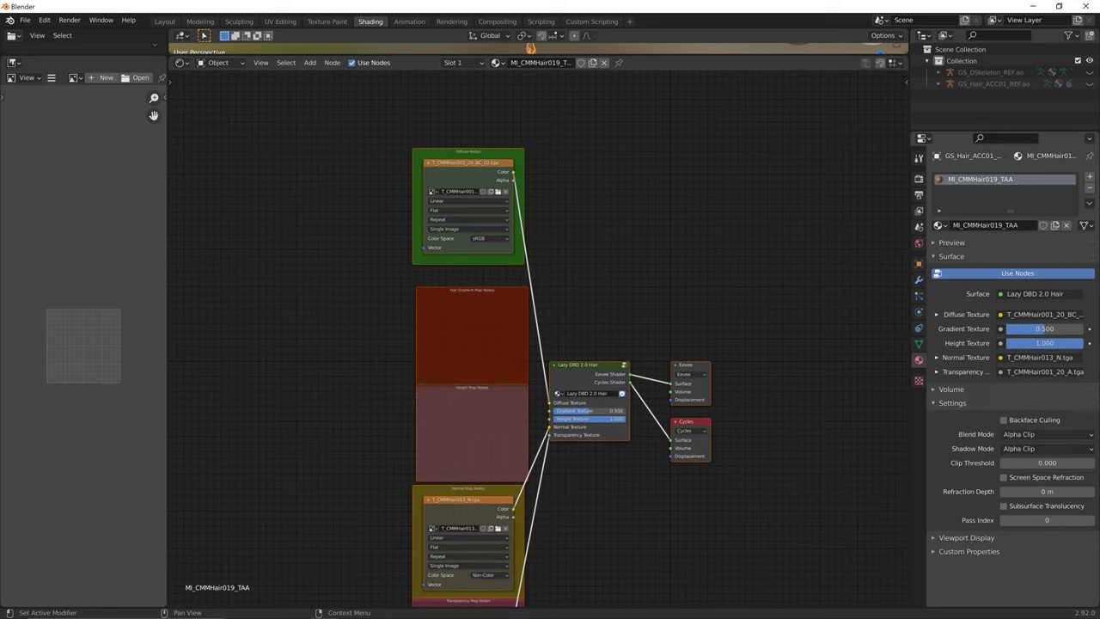
pyautogui.doubleClick(980, 180)
pyautogui.press('Return')
pyautogui.doubleClick(980, 179)
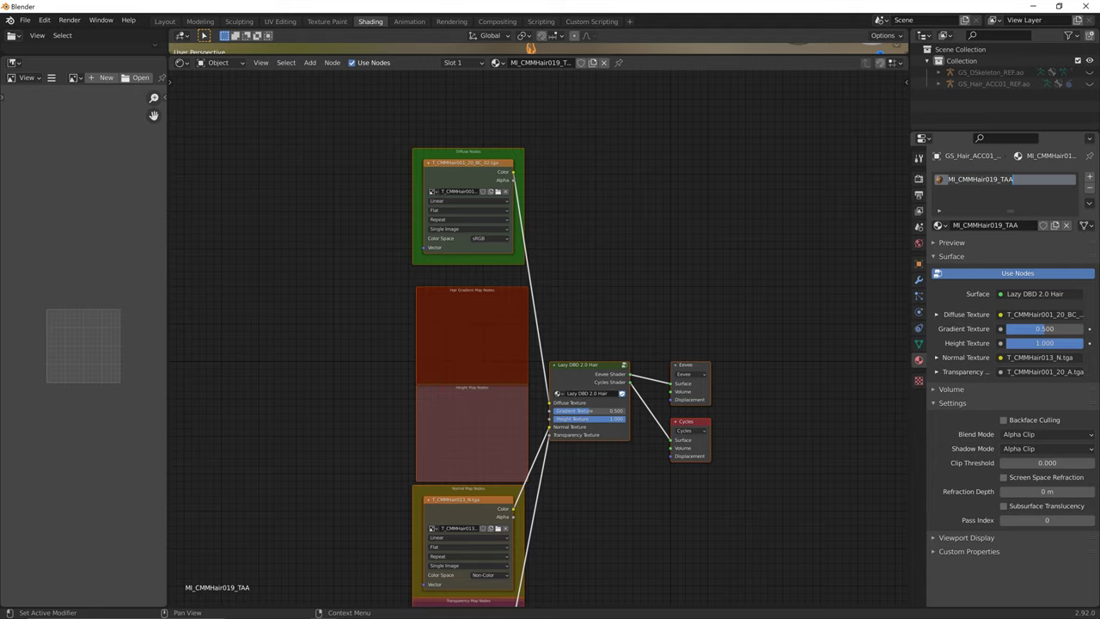
pyautogui.press('Return')
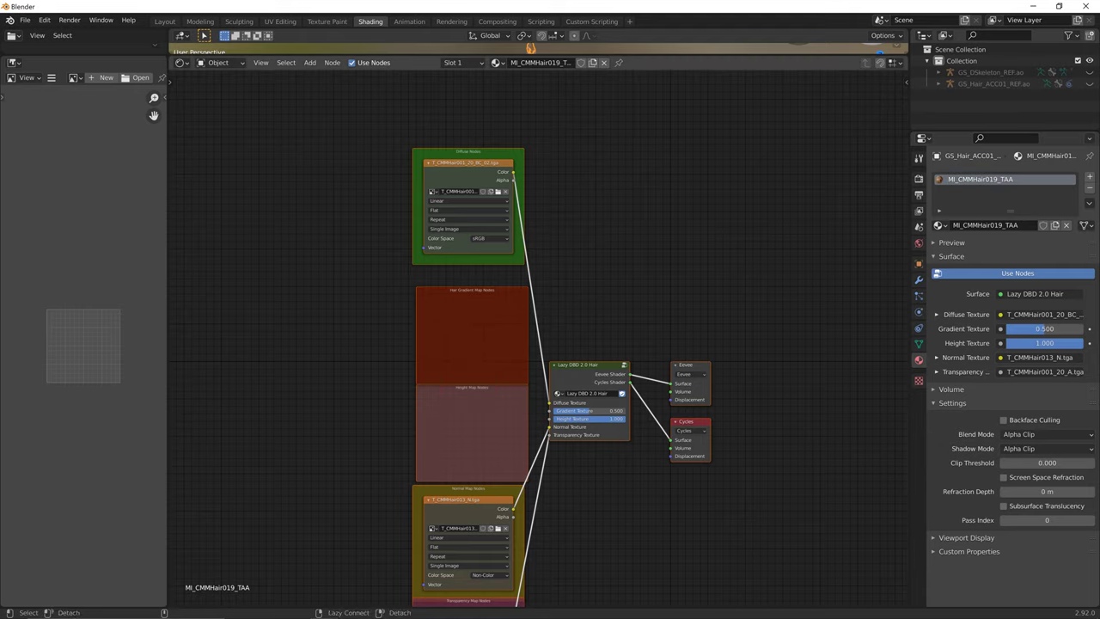
# Search the exported Outfit01_06 folder for "hair" in File Explorer and return to the full folder listing.
pyautogui.hotkey('alt', 'Tab')
pyautogui.click(996, 363)
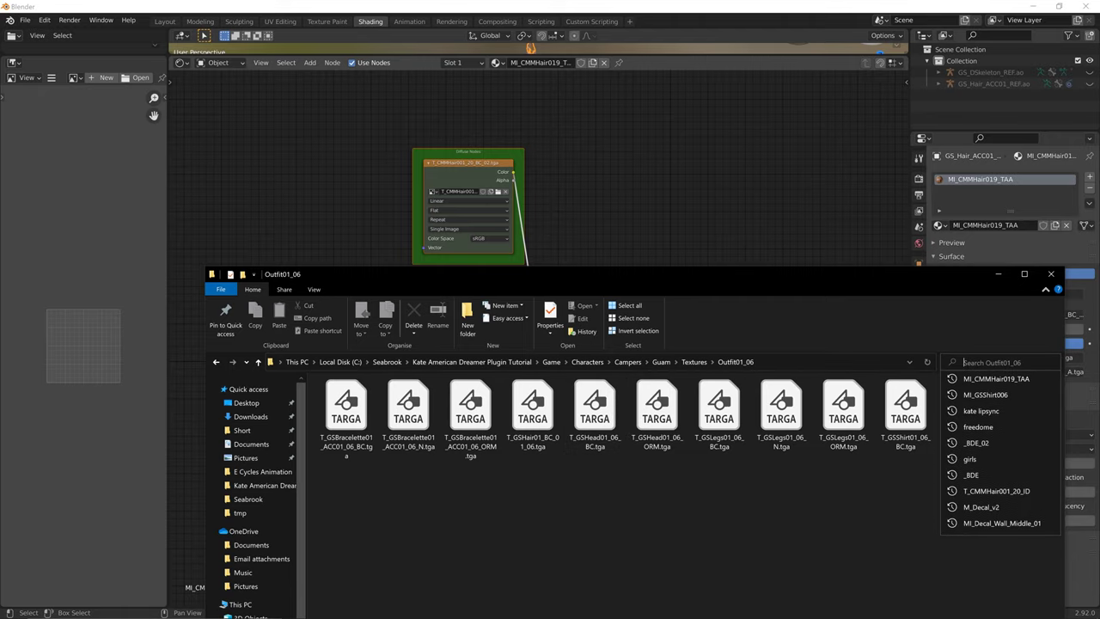
pyautogui.write('hair')
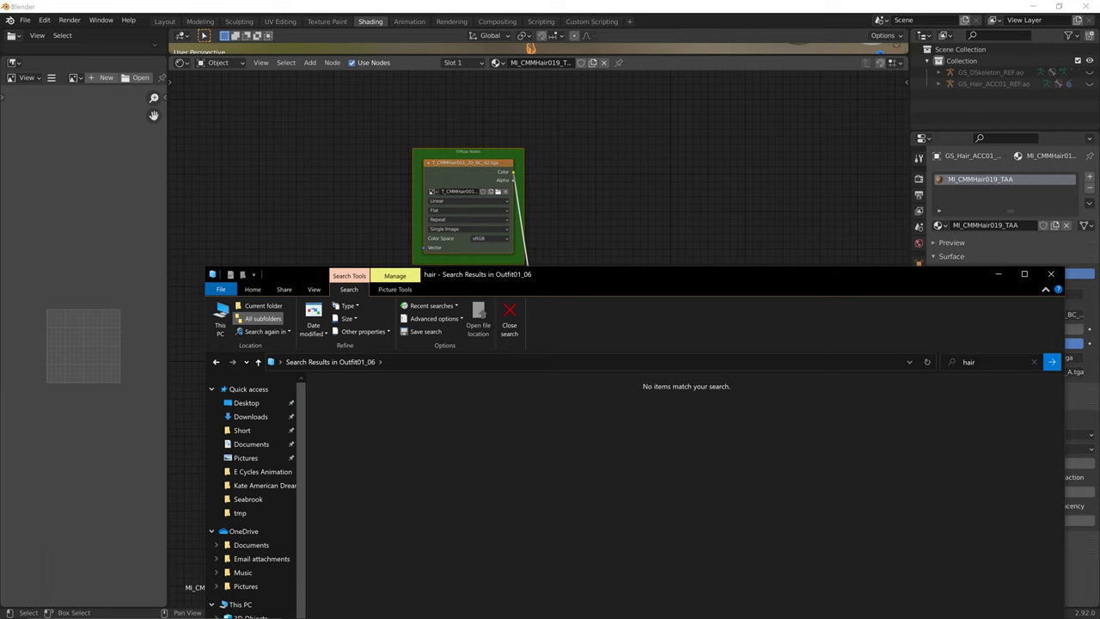
pyautogui.click(216, 361)
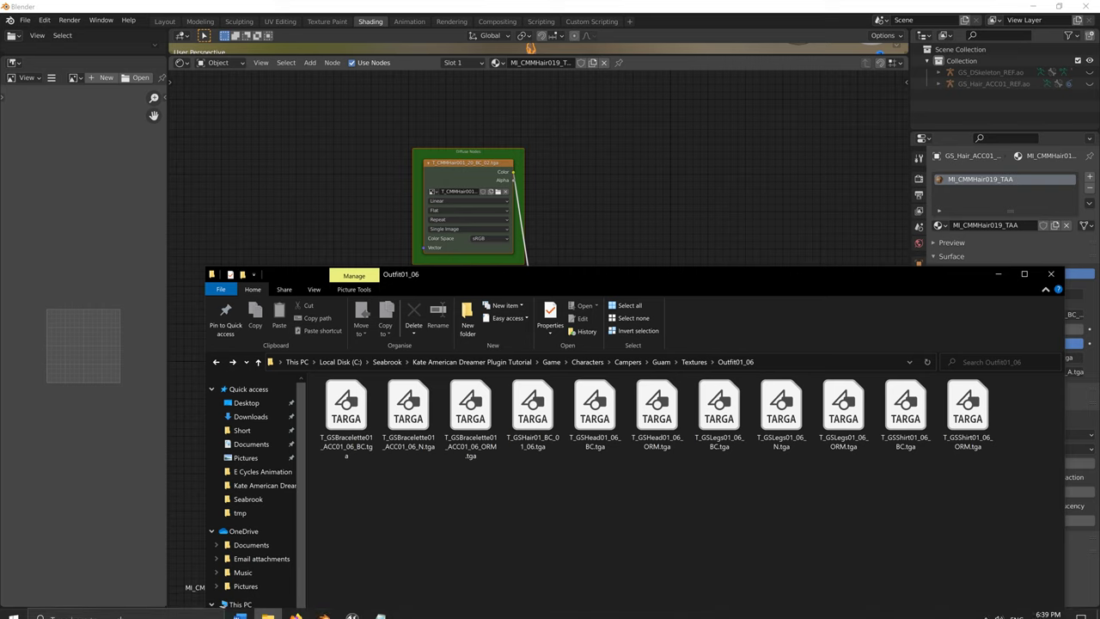
# Switch to UE Viewer, filter the Outfit01 textures by "hair" and preview T_GSHair01_01_BC.
pyautogui.moveTo(351, 612)
pyautogui.click(414, 554)
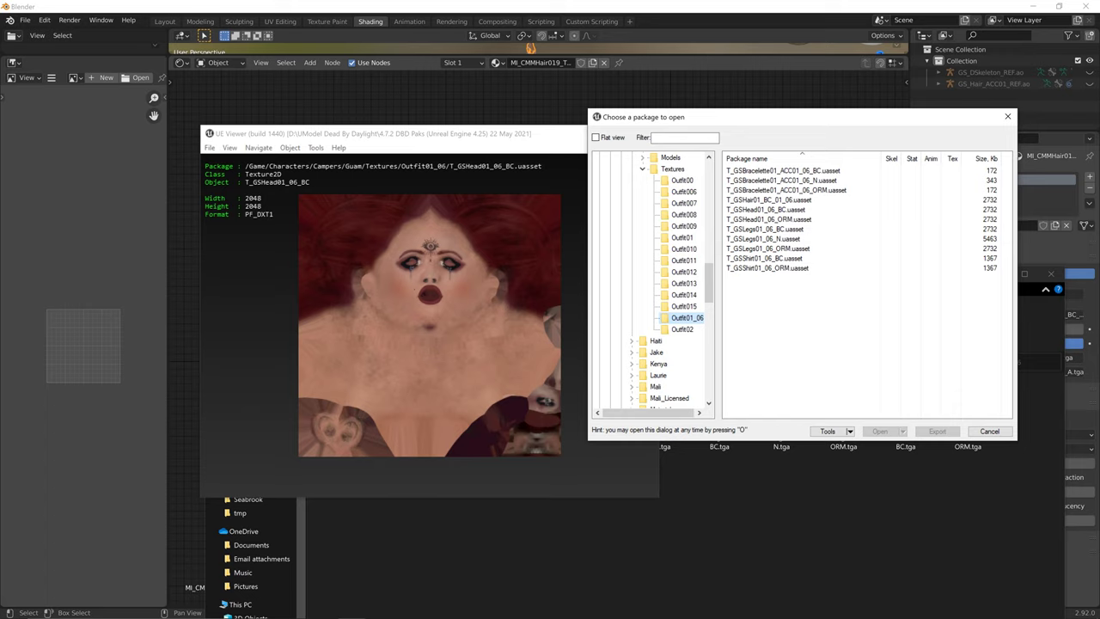
pyautogui.click(683, 192)
pyautogui.click(683, 226)
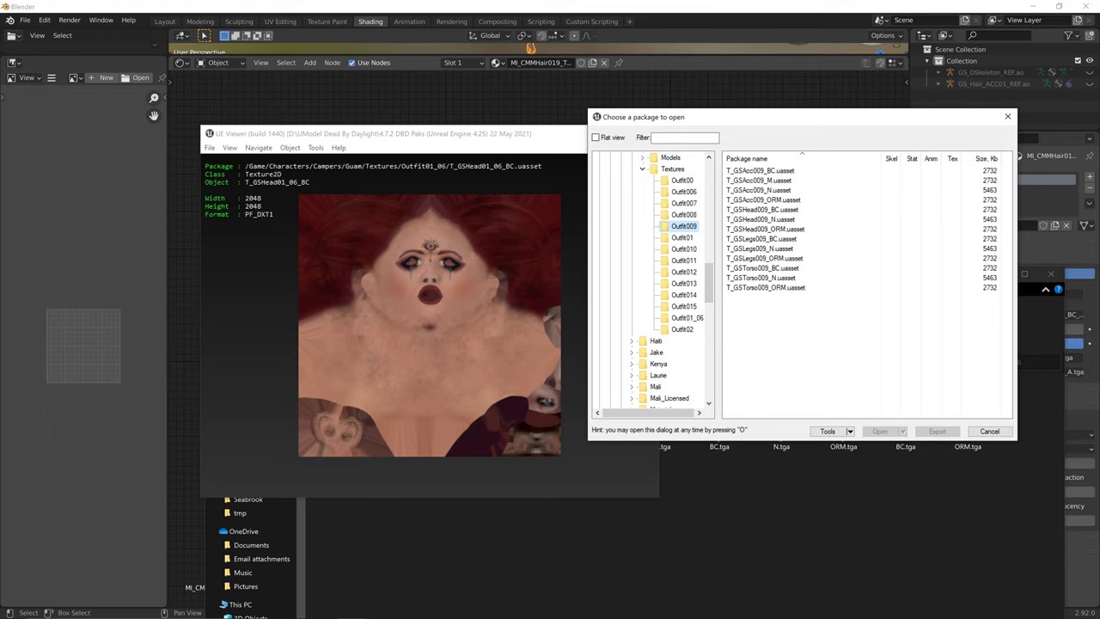
pyautogui.click(682, 237)
pyautogui.click(685, 138)
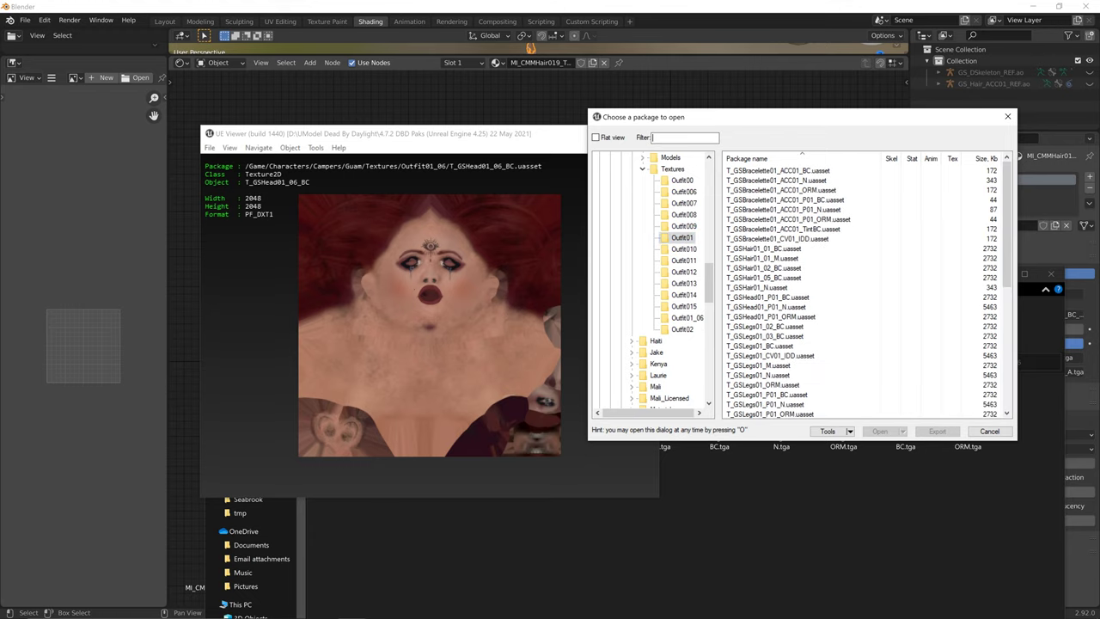
pyautogui.write('hair')
pyautogui.doubleClick(763, 170)
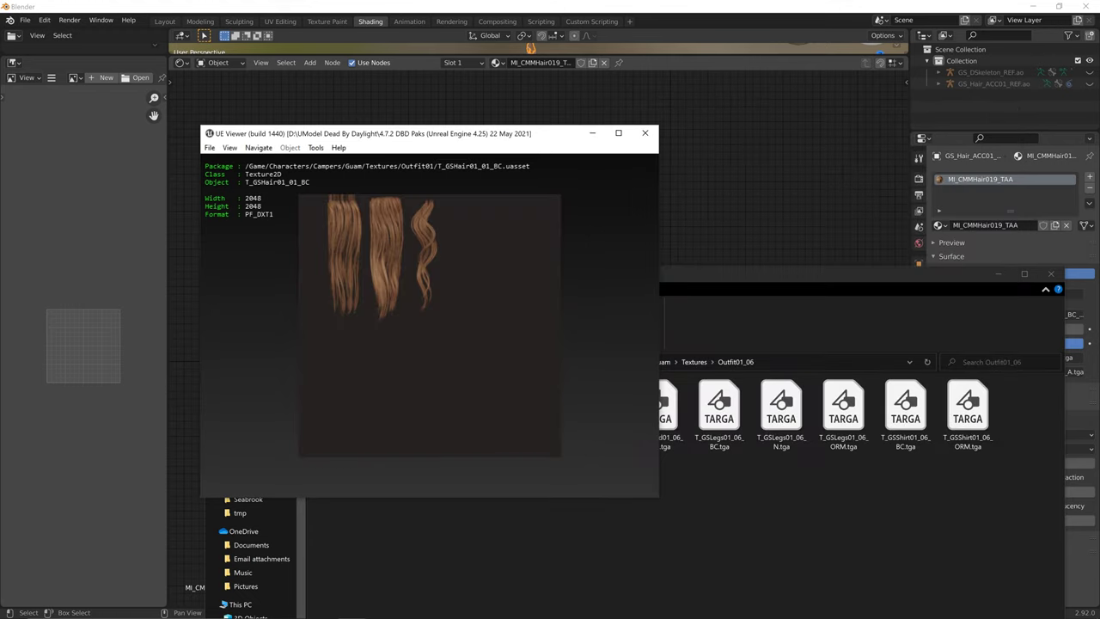
# Preview Outfit01's T_GSHair01_02_BC hair texture.
pyautogui.press('o')
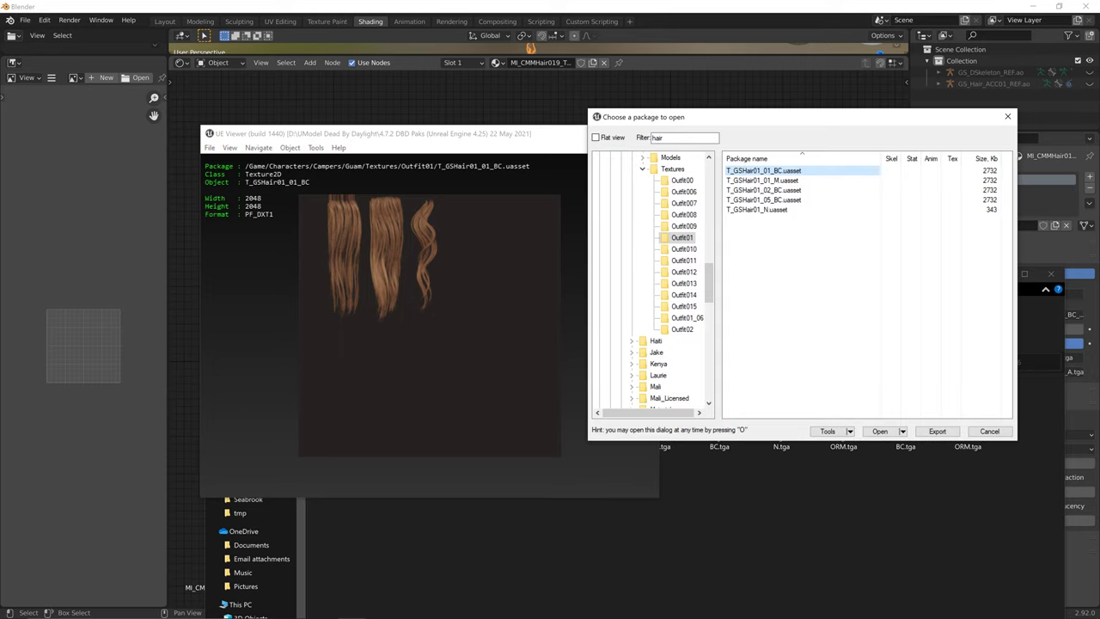
pyautogui.click(762, 190)
pyautogui.press('Return')
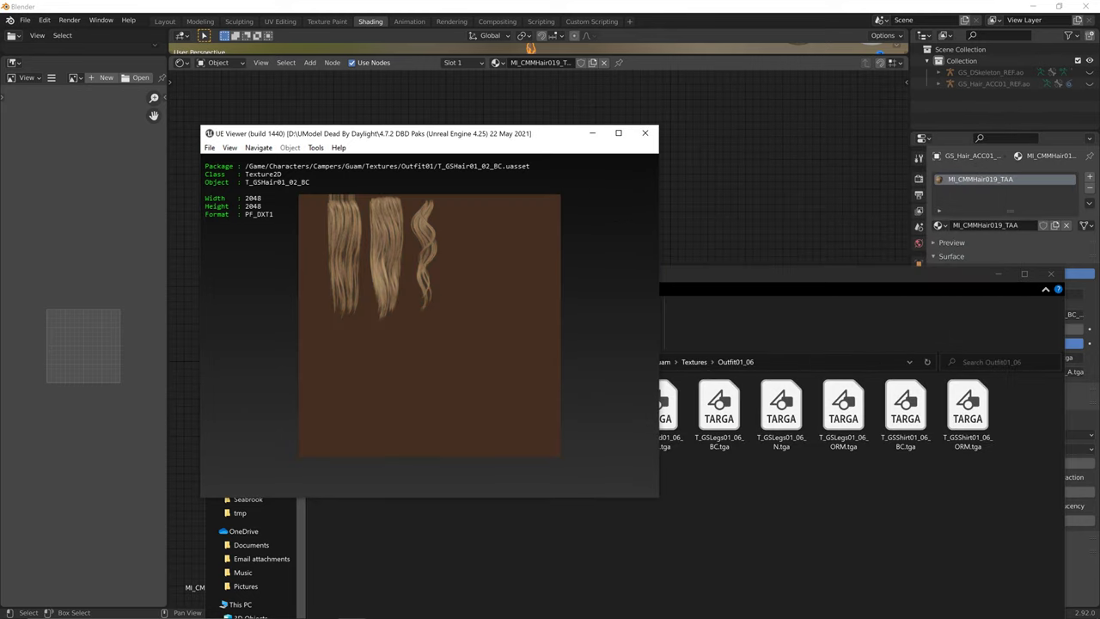
# Check the Outfit00, Outfit007 and Outfit006 folders for hair textures and preview T_GSHair006_BC.
pyautogui.press('o')
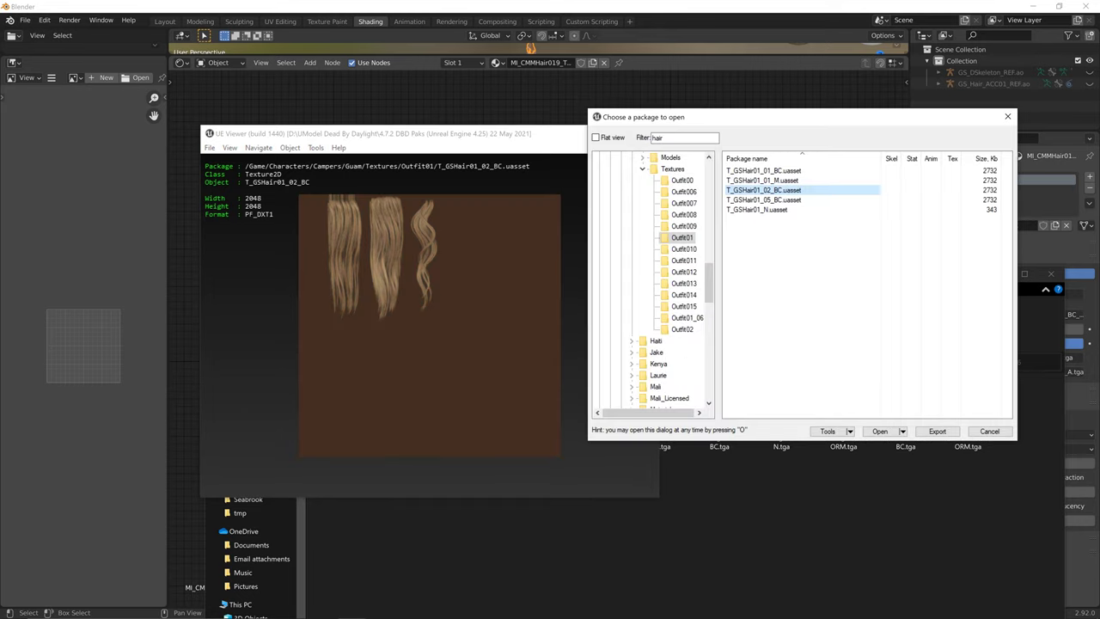
pyautogui.click(681, 180)
pyautogui.click(684, 203)
pyautogui.click(684, 192)
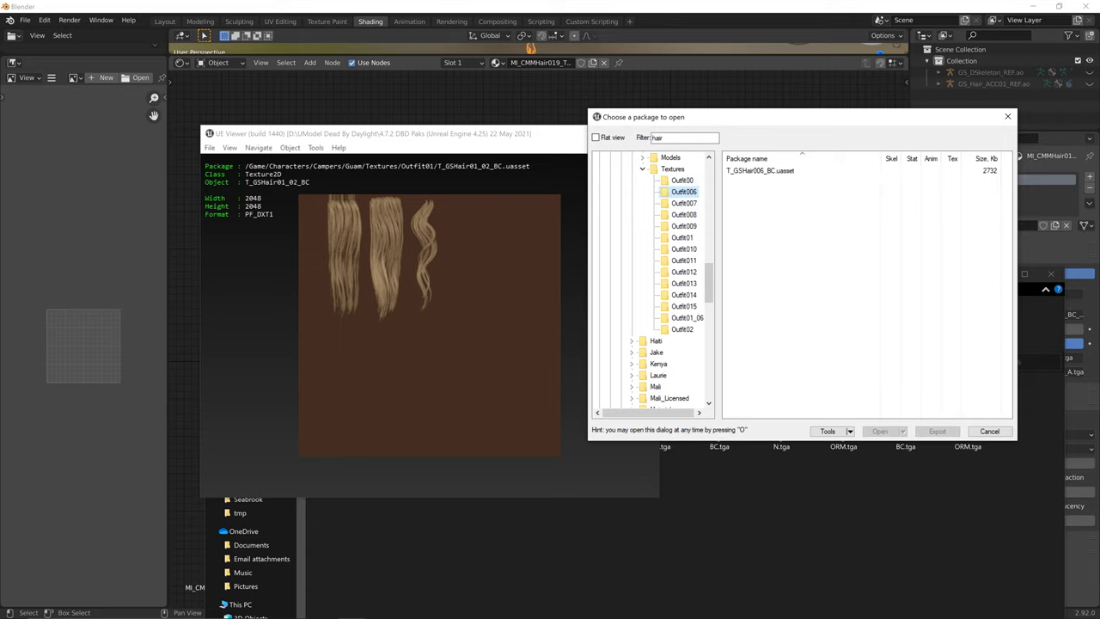
pyautogui.doubleClick(760, 171)
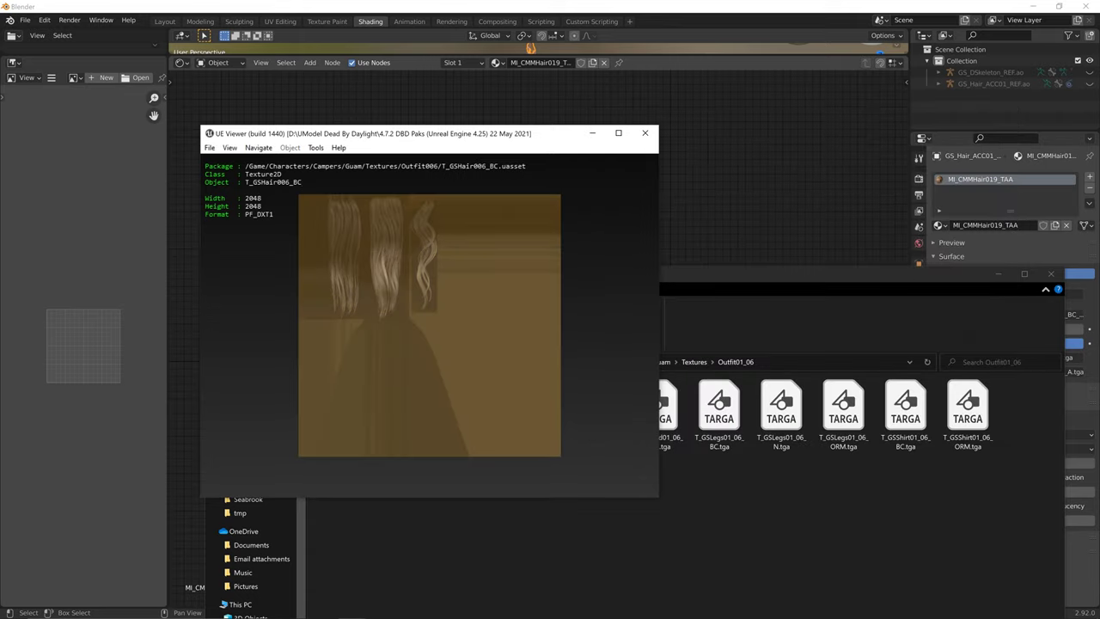
# Go back to the Outfit01 folder and preview its T_GSHair01_05_BC and T_GSHair01_02_BC hair textures.
pyautogui.press('o')
pyautogui.click(682, 238)
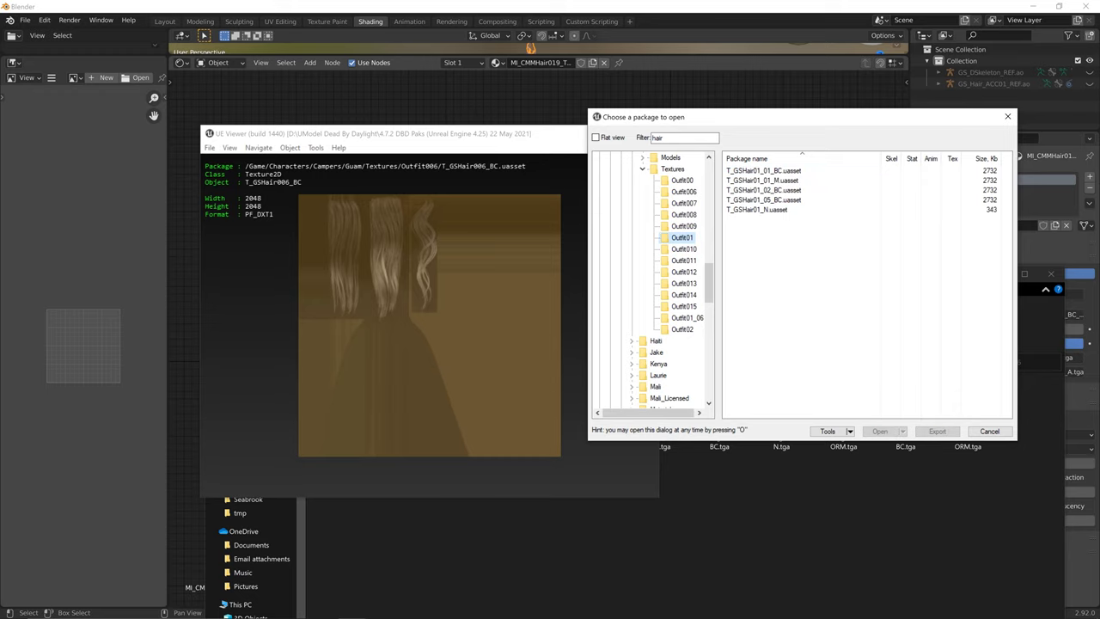
pyautogui.click(684, 249)
pyautogui.click(682, 238)
pyautogui.doubleClick(763, 199)
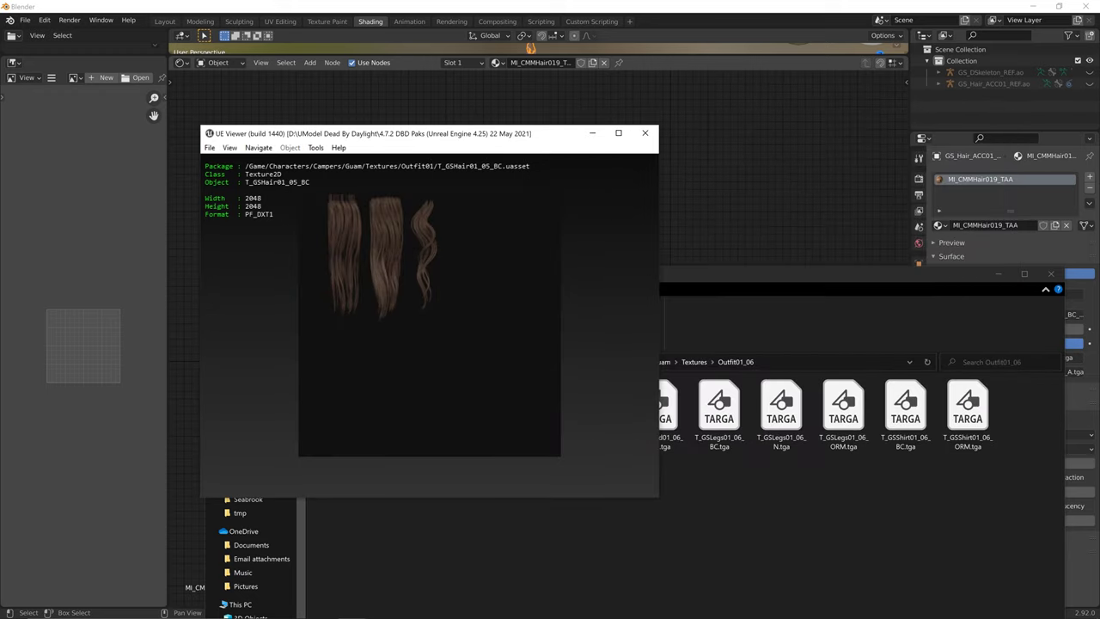
pyautogui.press('o')
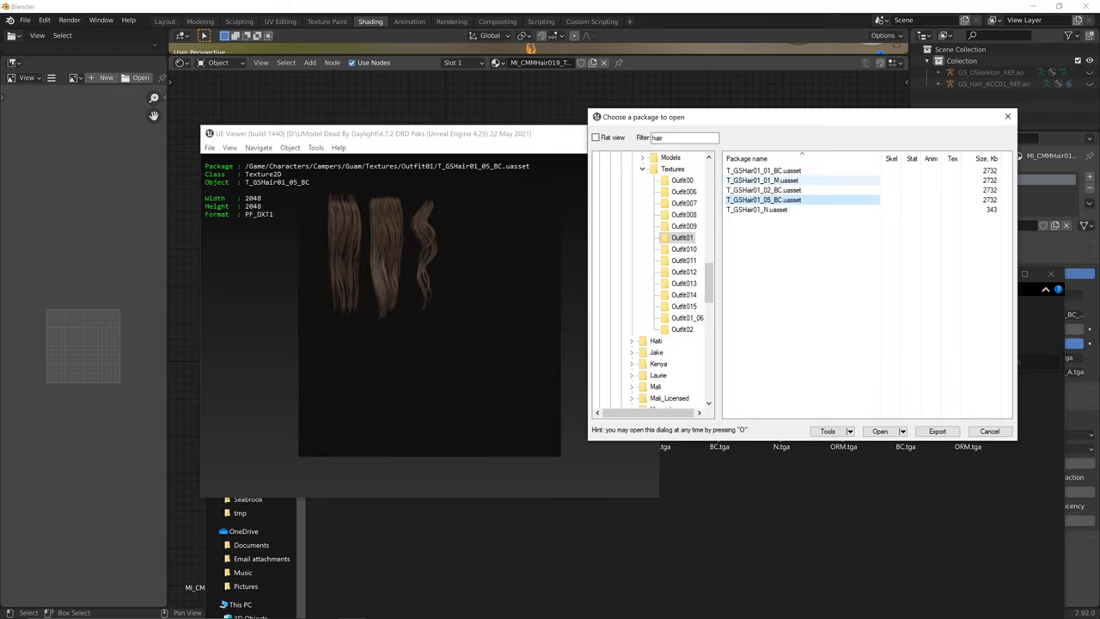
pyautogui.doubleClick(763, 190)
# Look for other hair textures in Guam's texture folders, including Outfit010, Outfit00, Outfit006, Outfit008 and Outfit007.
pyautogui.press('o')
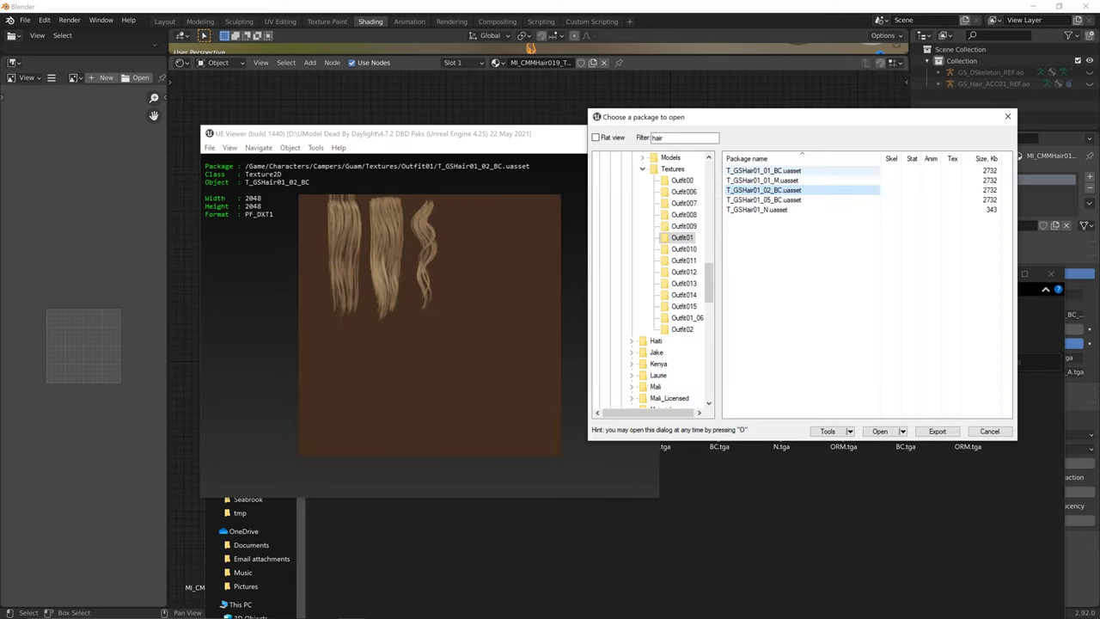
pyautogui.press('Down')
pyautogui.press('Down')
pyautogui.press('Down')
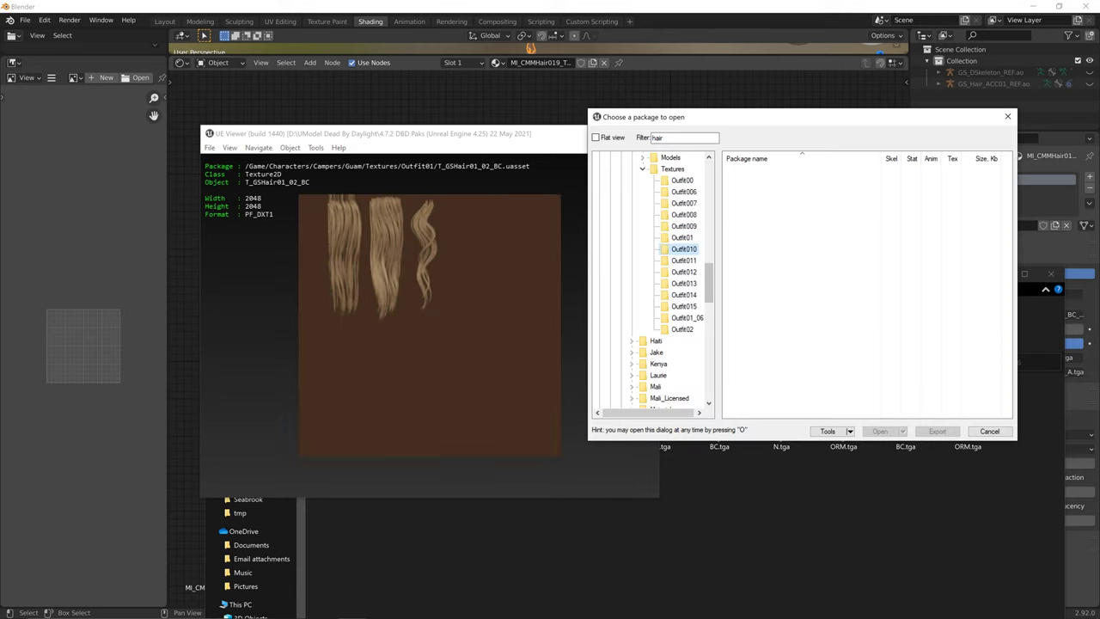
pyautogui.click(682, 180)
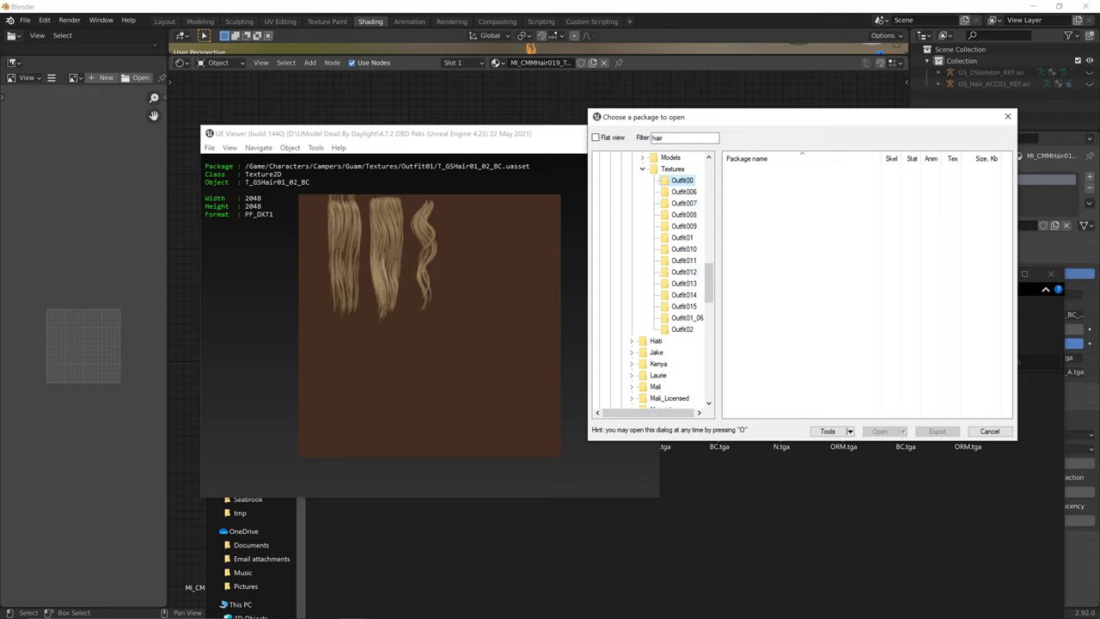
pyautogui.click(684, 192)
pyautogui.click(684, 215)
pyautogui.click(684, 204)
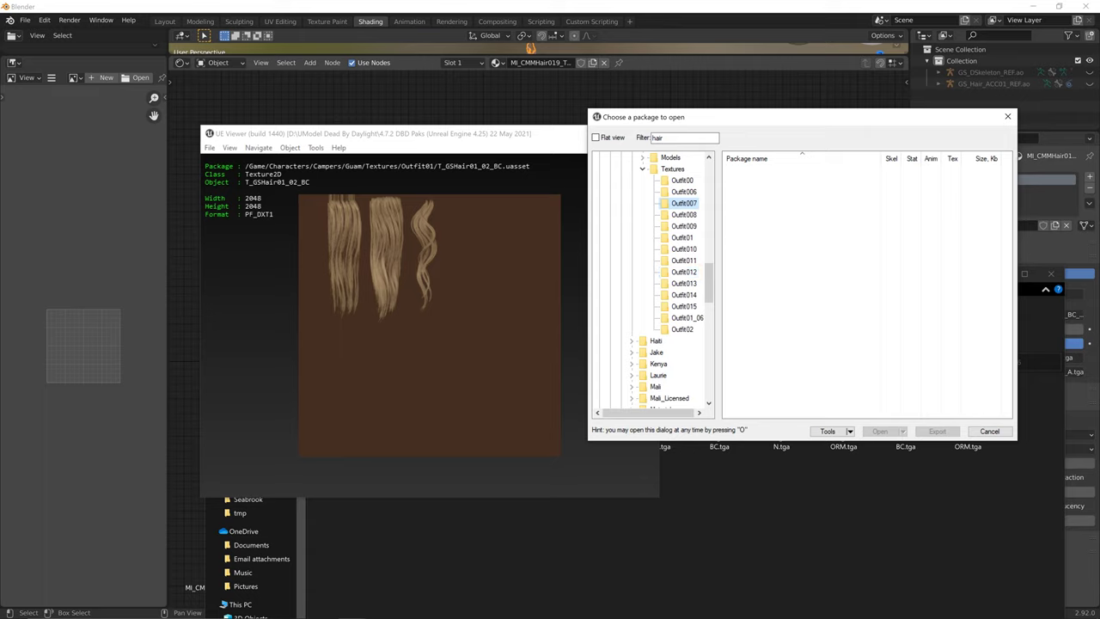
# Step through the remaining Guam outfit folders down to Outfit01_06, checking each for hair textures.
pyautogui.click(672, 137)
pyautogui.press('Down')
pyautogui.press('Down')
pyautogui.press('Down')
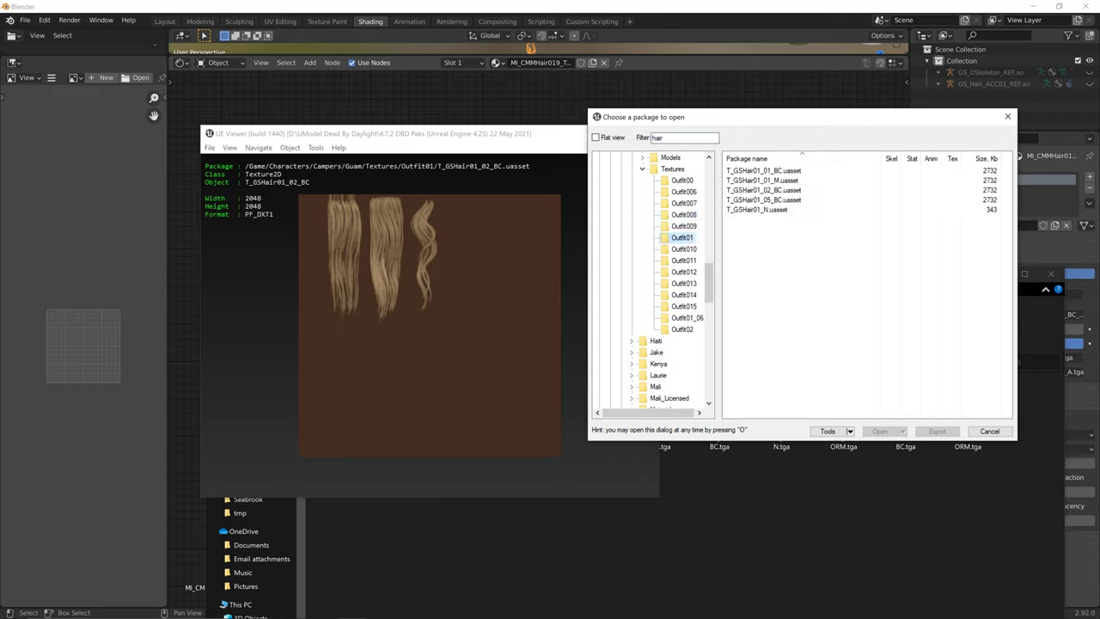
pyautogui.press('Down')
pyautogui.press('Down')
pyautogui.press('Down')
pyautogui.press('Down')
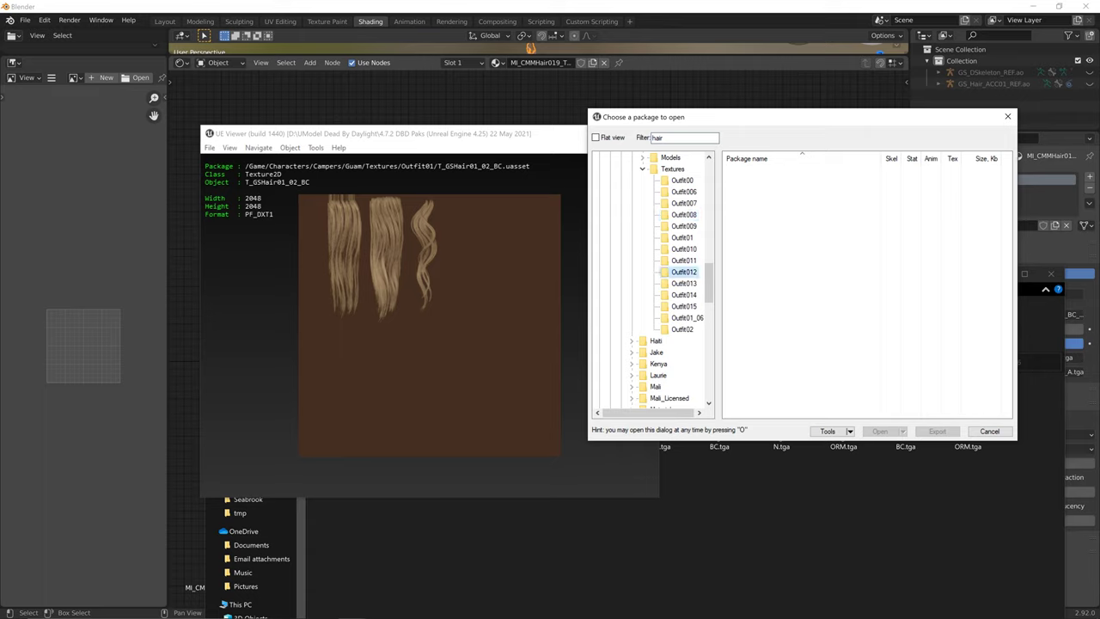
pyautogui.press('Down')
pyautogui.press('Down')
pyautogui.press('Down')
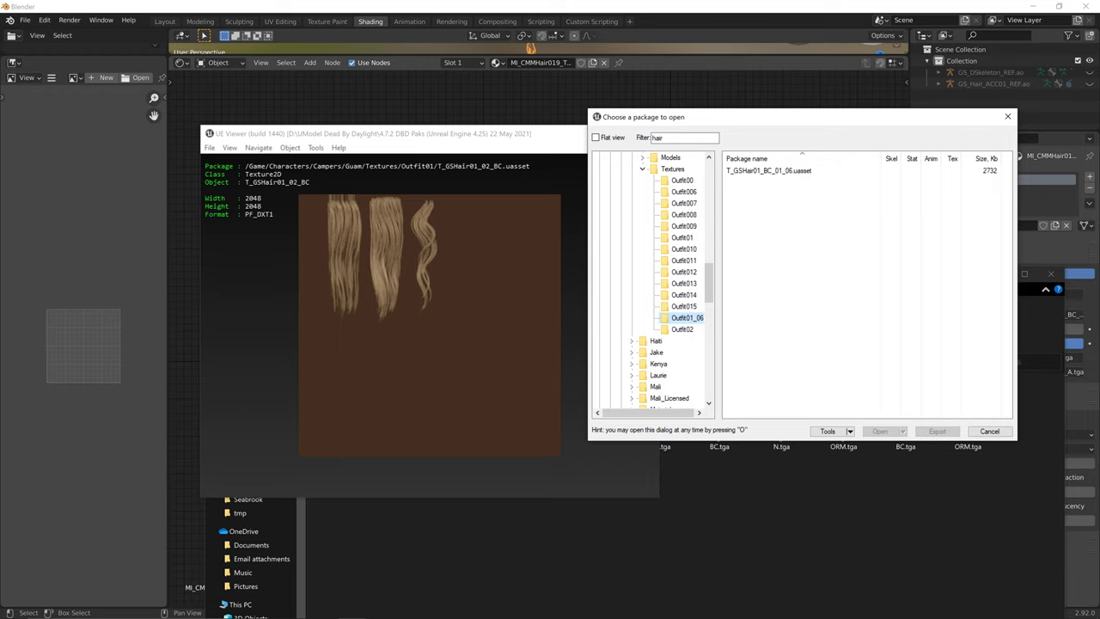
# Preview T_GSHair01_BC_01_06, clear the package filter, and export that texture as TGA to the Kate American Dreamer Plugin Tutorial folder.
pyautogui.doubleClick(768, 171)
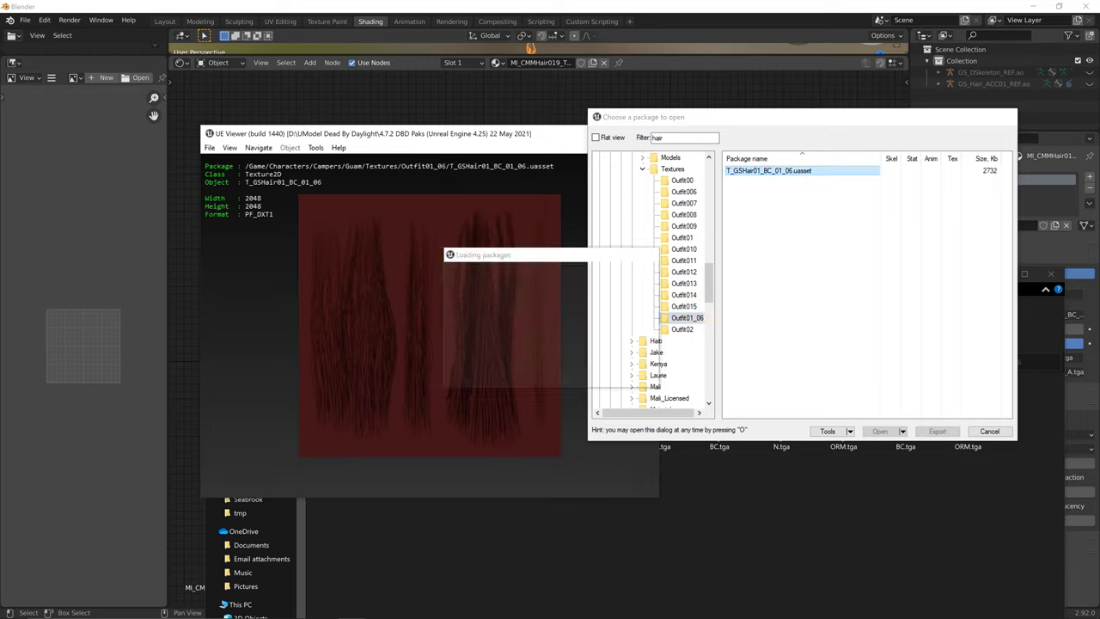
pyautogui.press('o')
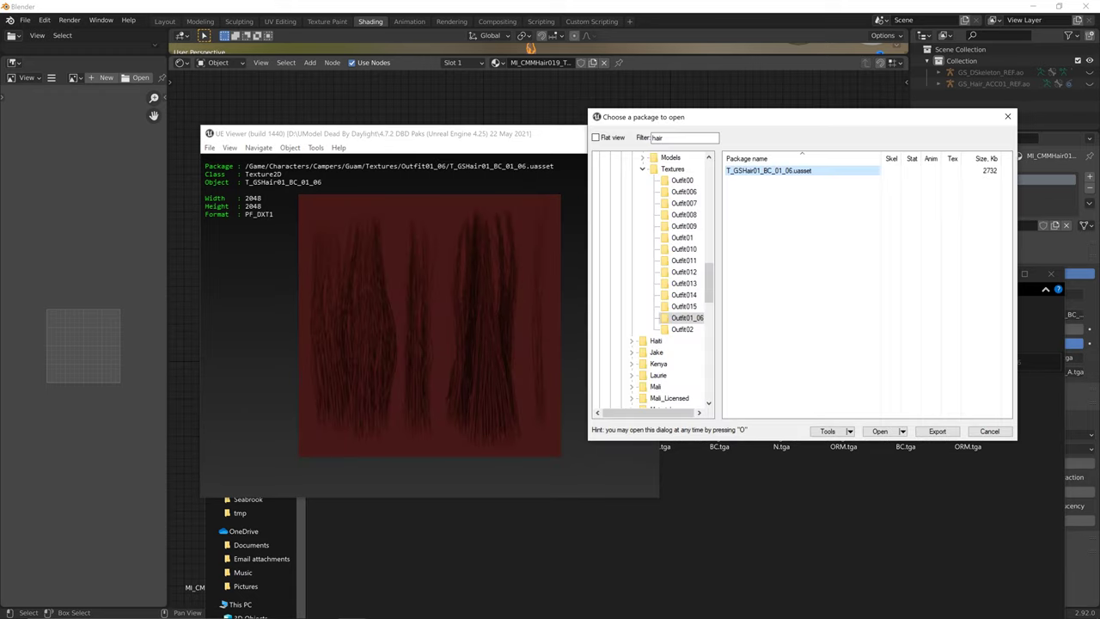
pyautogui.moveTo(667, 138); pyautogui.dragTo(650, 138)
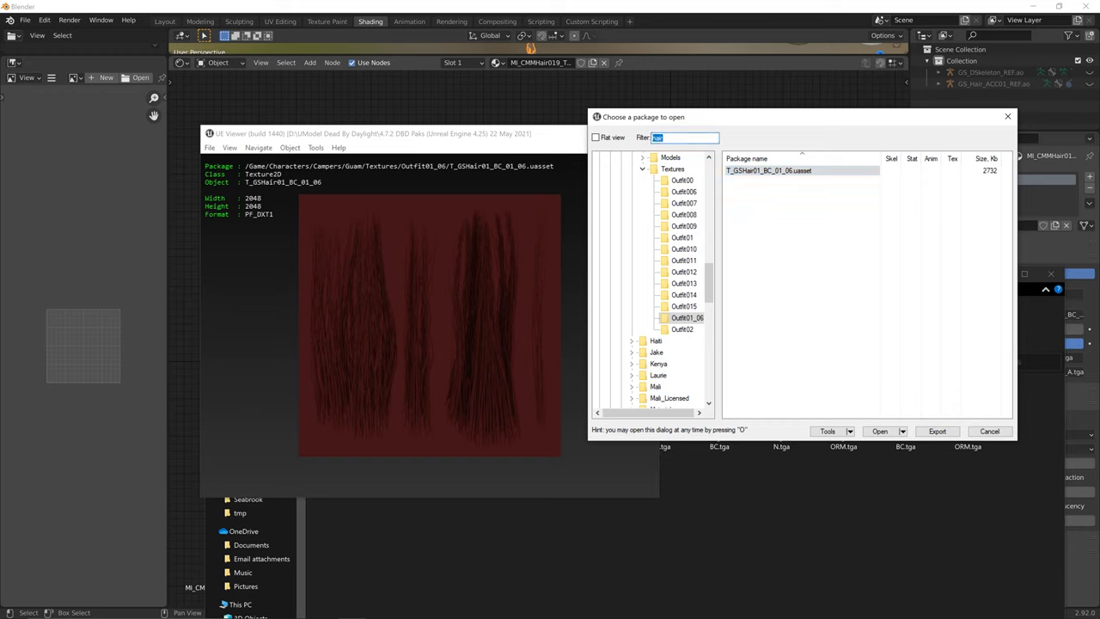
pyautogui.press('BackSpace')
pyautogui.click(766, 210)
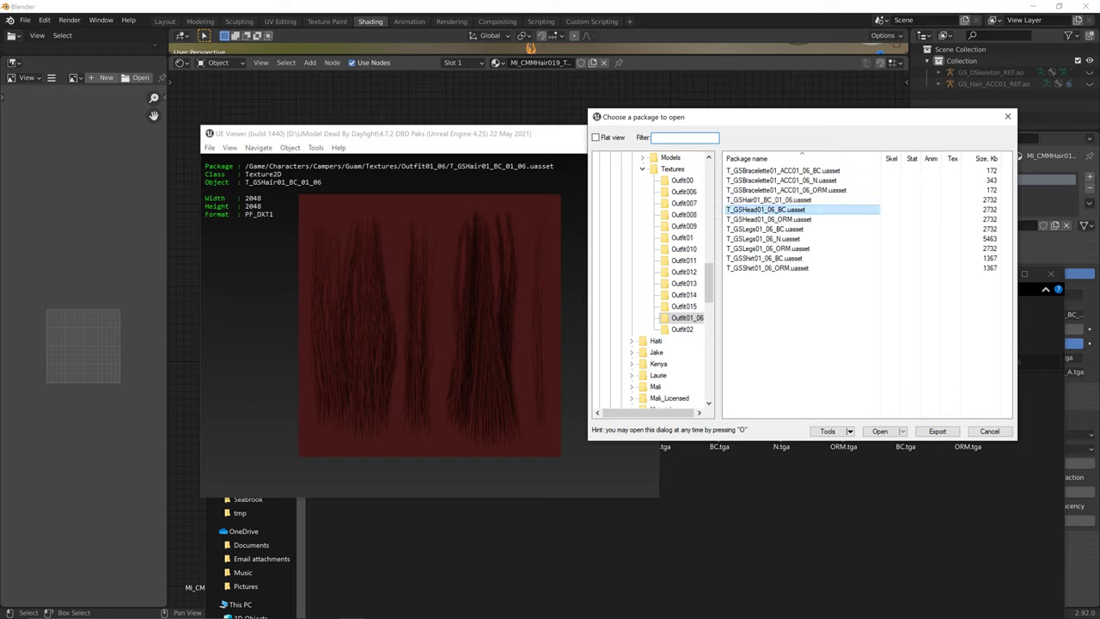
pyautogui.click(767, 199)
pyautogui.click(937, 432)
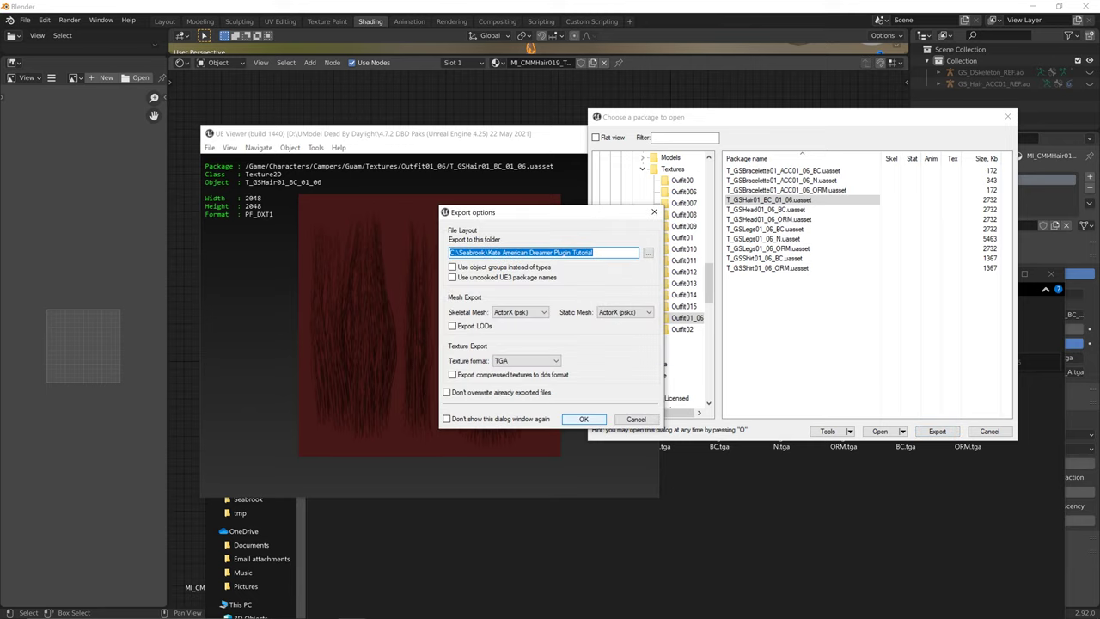
pyautogui.press('Return')
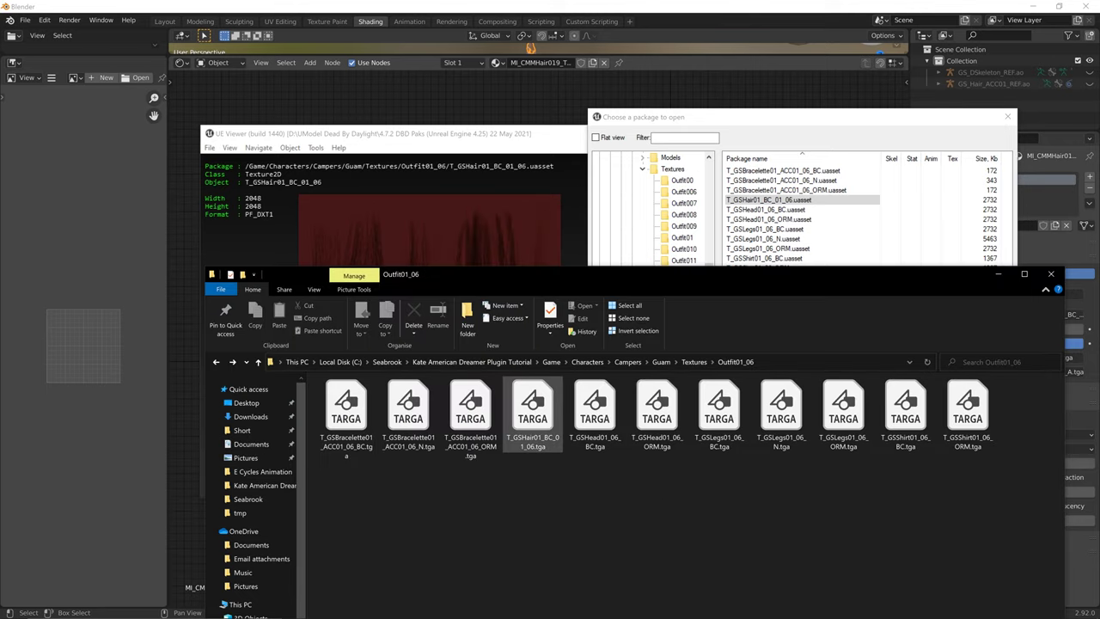
# Search the exported Outfit01_06 folder in File Explorer for *Hair.
pyautogui.click(533, 416)
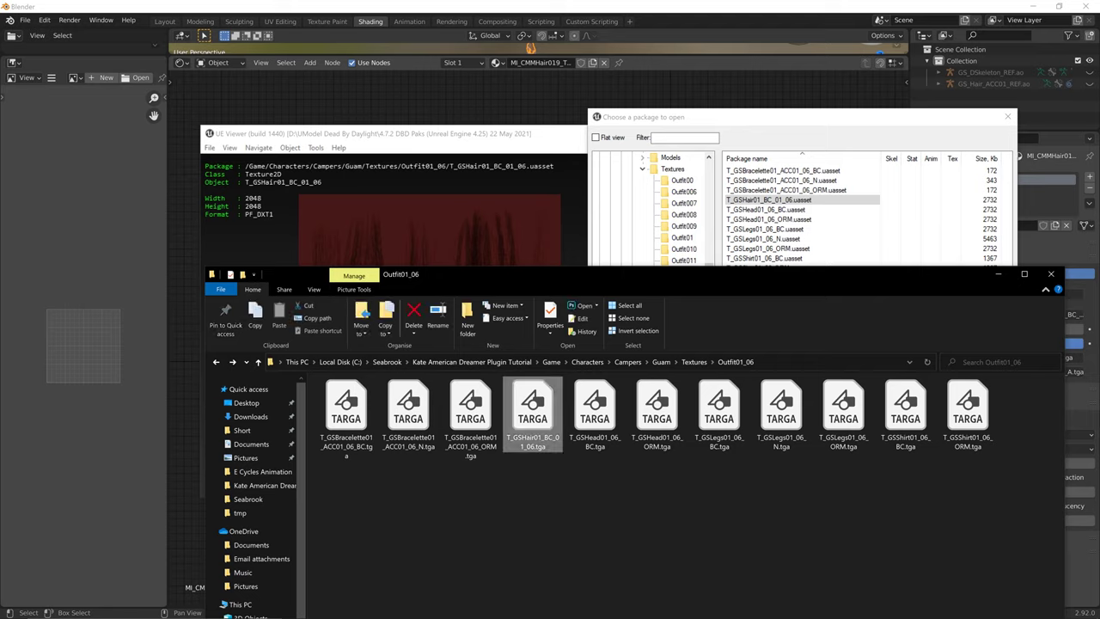
pyautogui.click(991, 361)
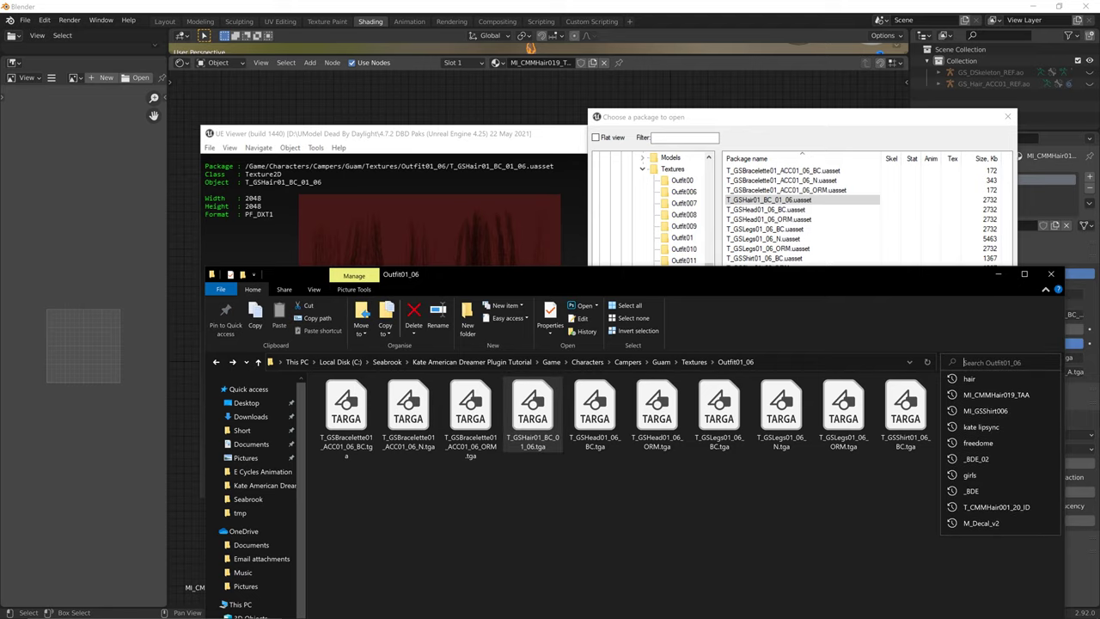
pyautogui.write('Hair')
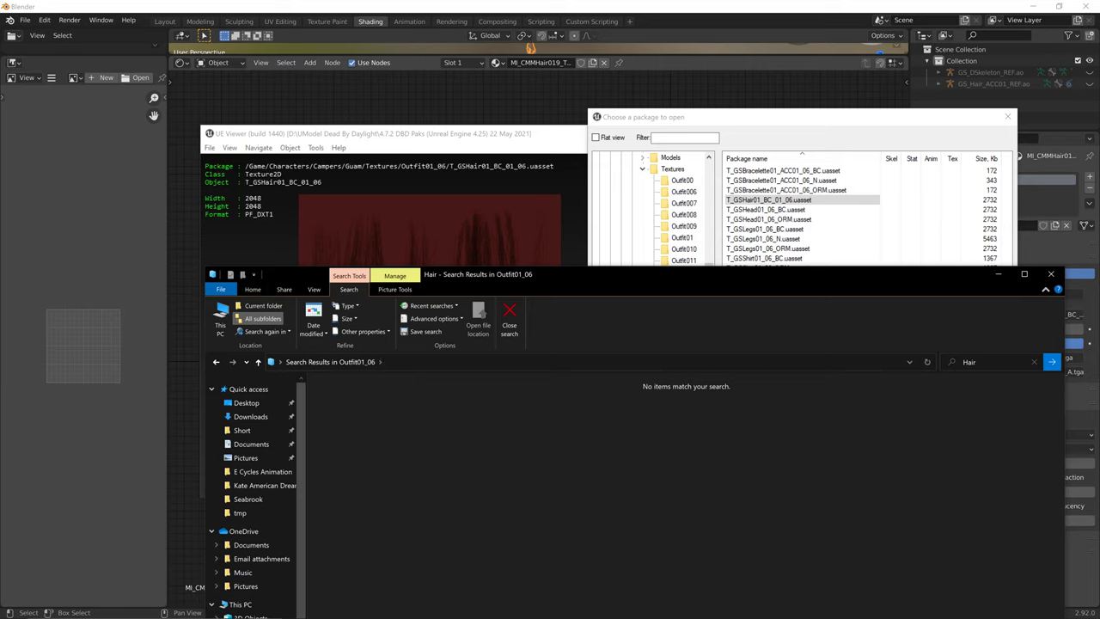
pyautogui.click(991, 361)
pyautogui.click(992, 361)
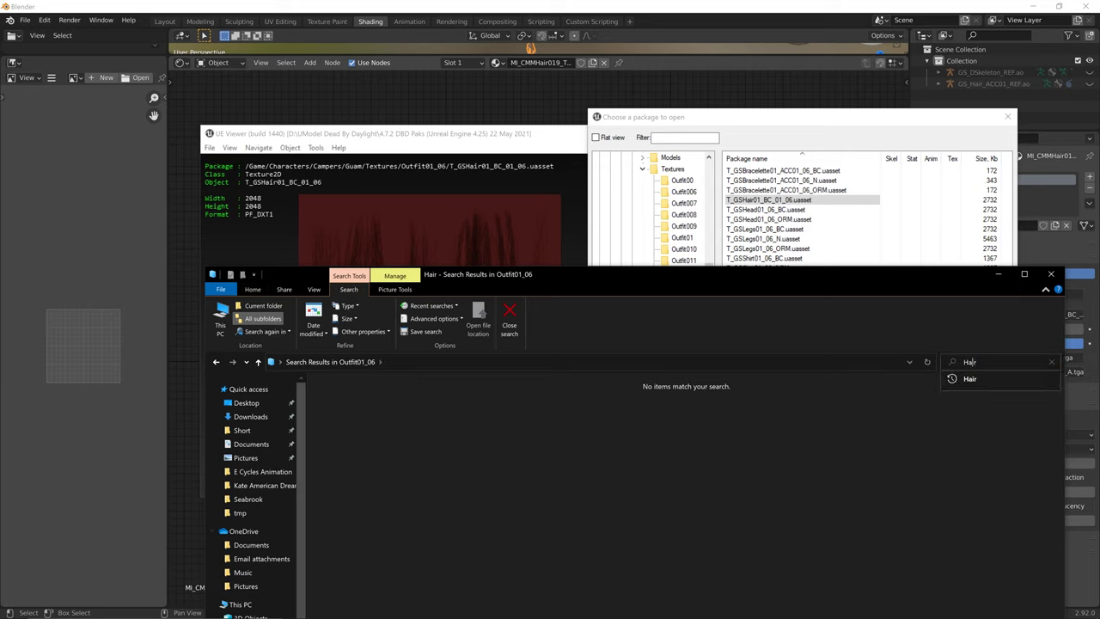
pyautogui.write('*')
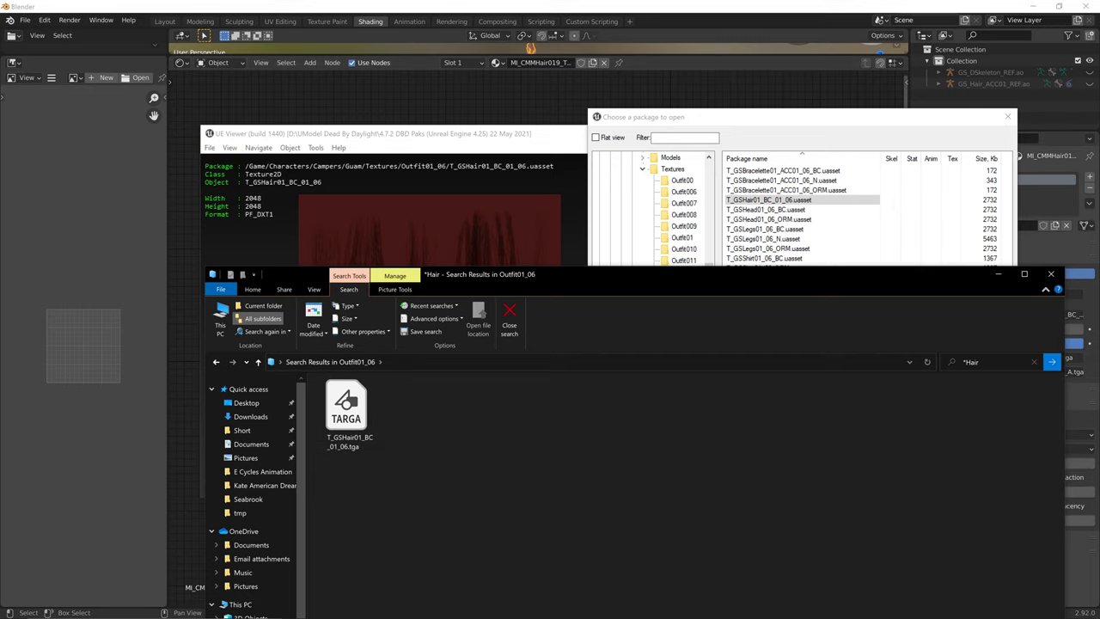
# Bring T_GSHair01_BC_01_06.tga from File Explorer into Blender's MI_CMMHair019_TAA node tree as an image texture beside the Diffuse Nodes frame.
pyautogui.click(184, 429)
pyautogui.click(268, 608)
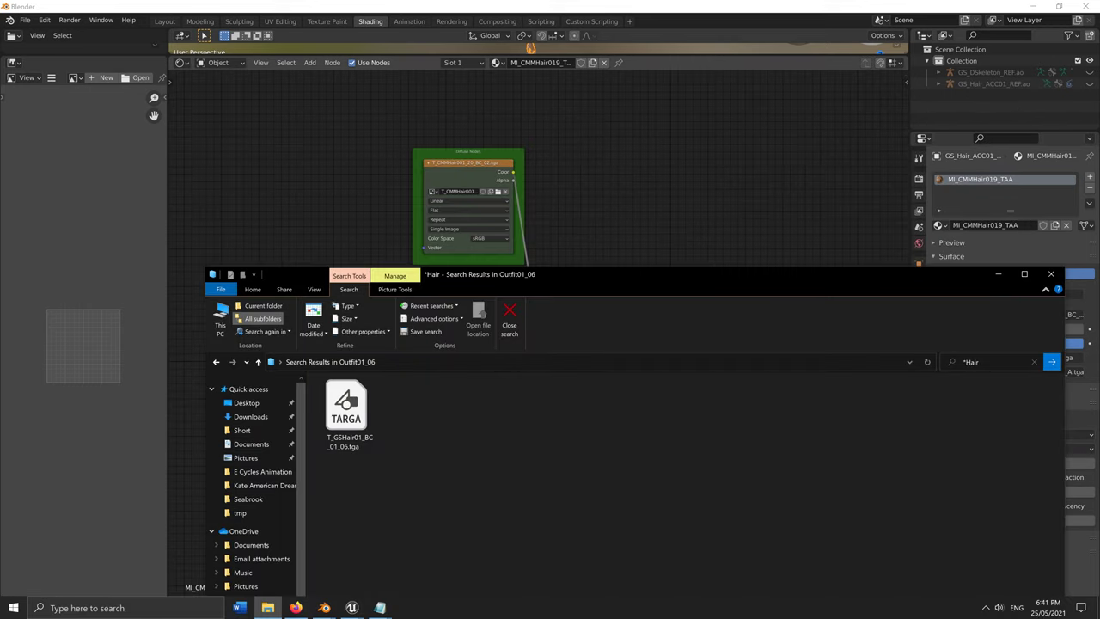
pyautogui.moveTo(566, 280); pyautogui.dragTo(956, 266)
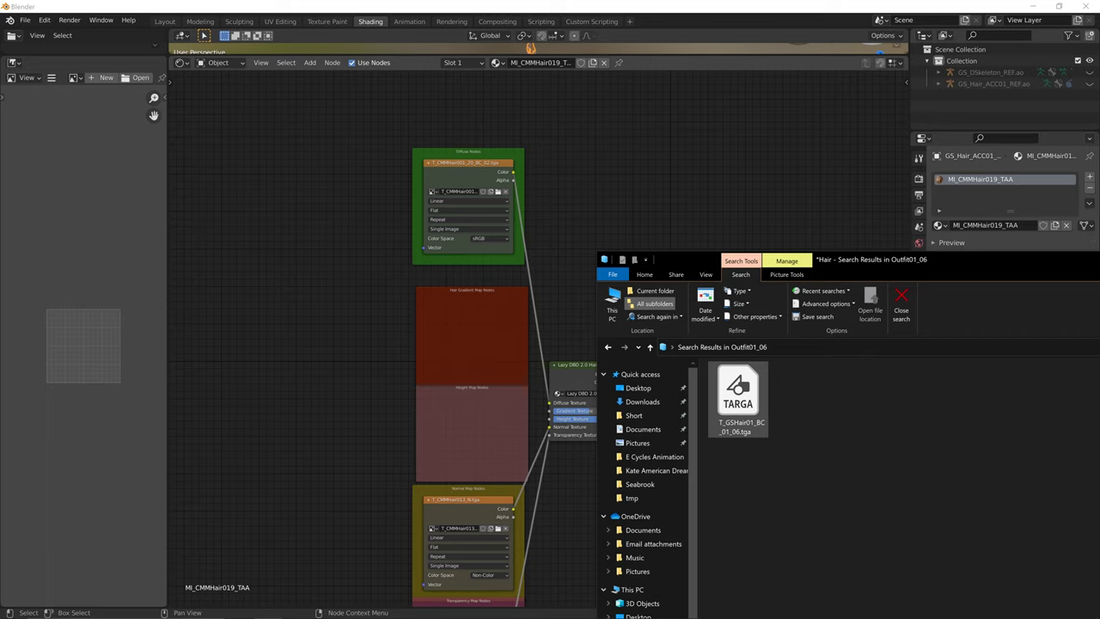
pyautogui.click(749, 404)
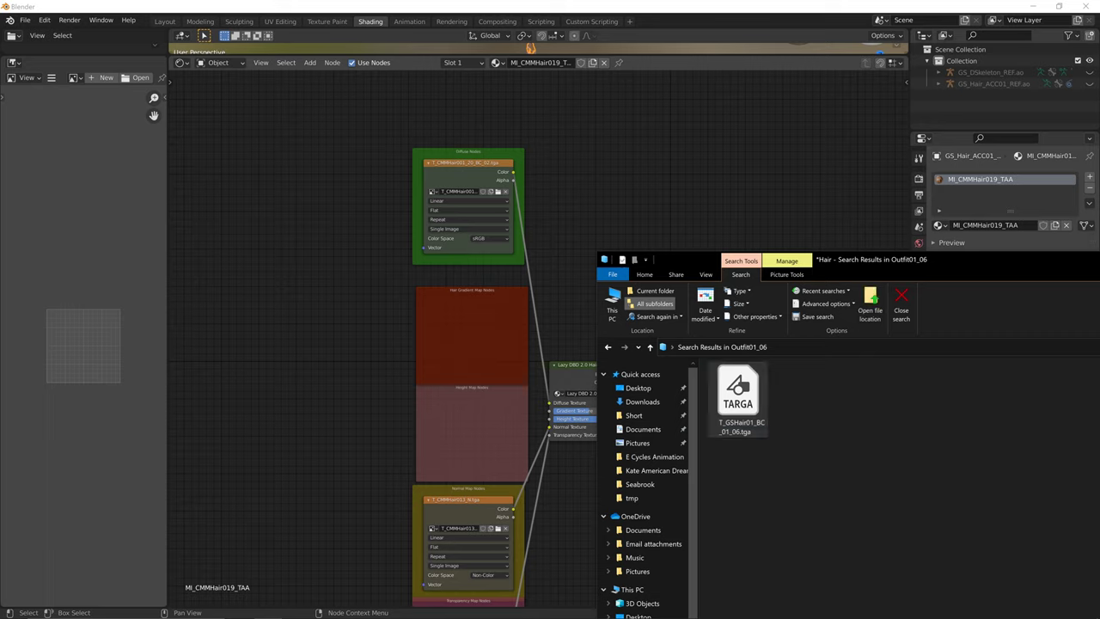
pyautogui.moveTo(744, 402); pyautogui.dragTo(347, 233)
# Replace the T_CMMHair001_20_BC_02 node with T_GSHair01_BC_01_06 in the Diffuse Nodes frame, linked to the hair shader's Diffuse Texture input.
pyautogui.click(468, 163)
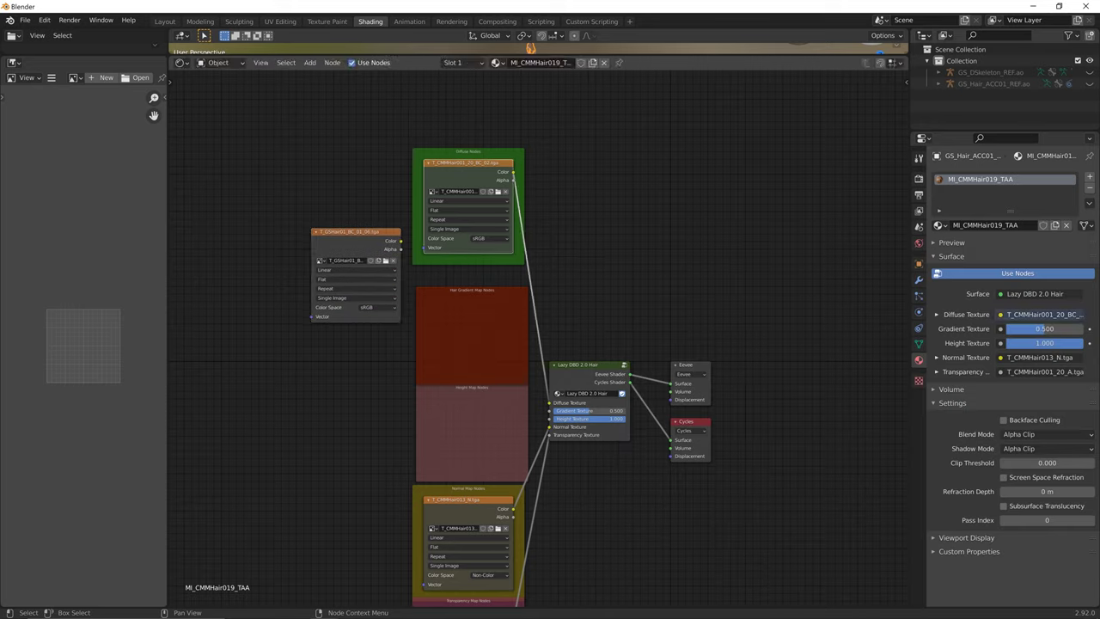
pyautogui.press('x')
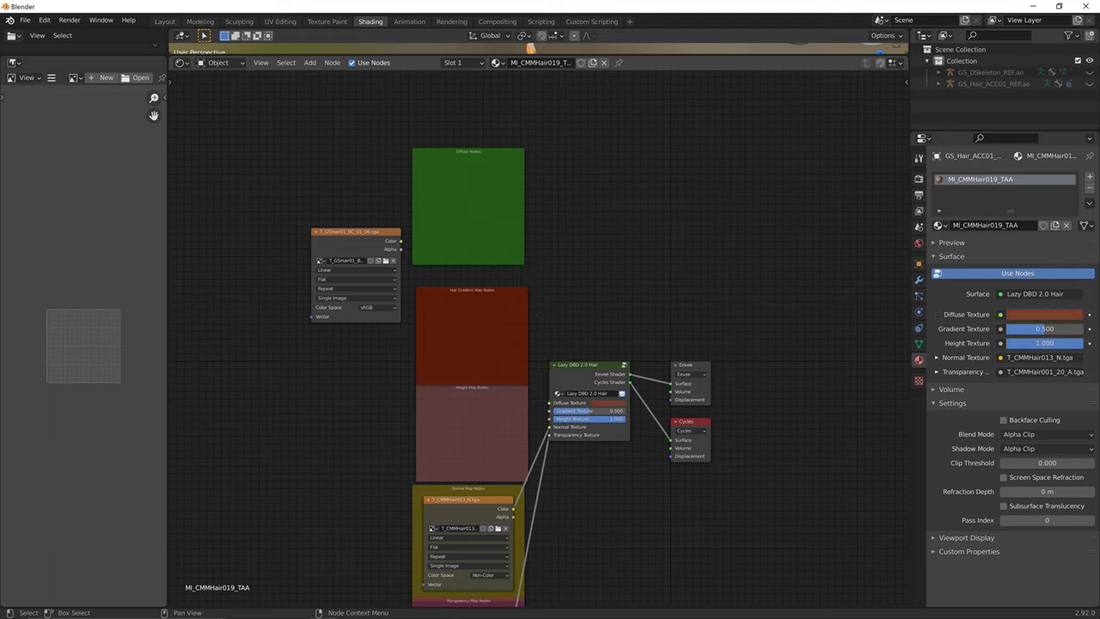
pyautogui.moveTo(355, 231); pyautogui.dragTo(549, 402)
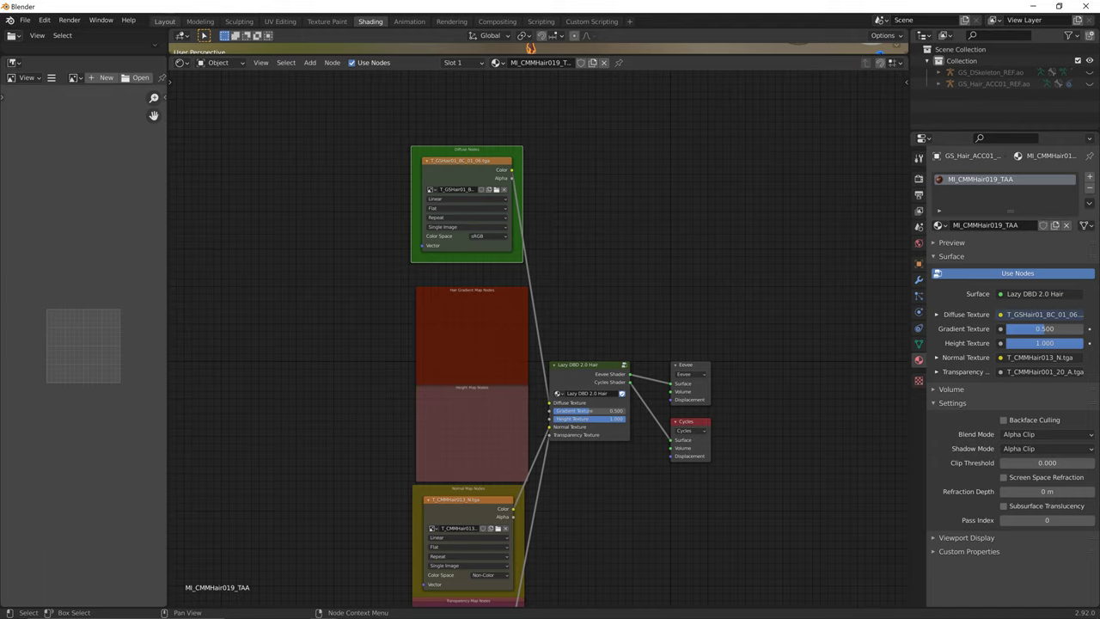
# Check the new hair color on the full character, and review the hair material's remaining normal and transparency nodes.
pyautogui.click(164, 20)
pyautogui.moveTo(429, 300)
pyautogui.mouseDown(button='middle')
pyautogui.moveTo(511, 297)
pyautogui.moveTo(412, 279)
pyautogui.moveTo(425, 292)
pyautogui.mouseUp(button='middle')
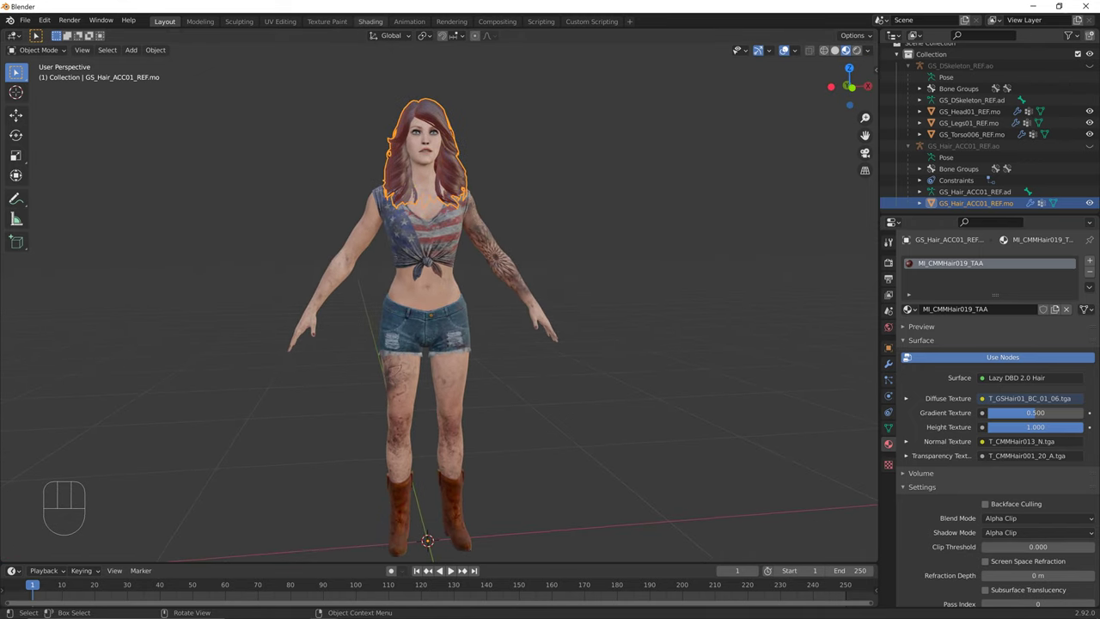
pyautogui.click(370, 20)
pyautogui.moveTo(515, 361); pyautogui.dragTo(528, 219, button='middle')
pyautogui.hotkey('alt', 'Tab')
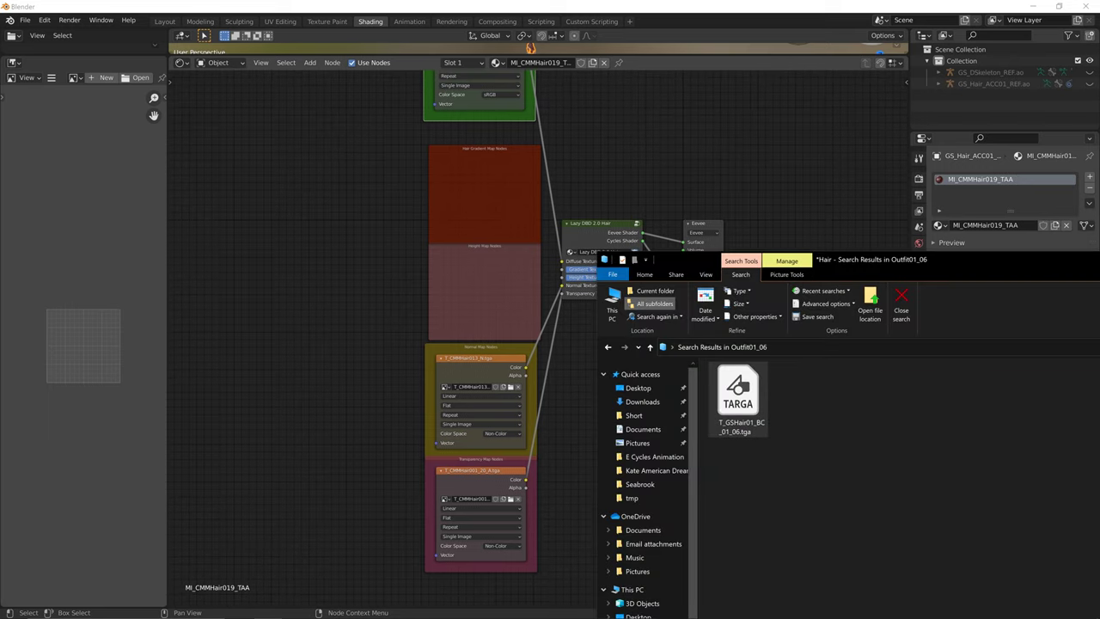
pyautogui.moveTo(860, 260); pyautogui.dragTo(950, 266)
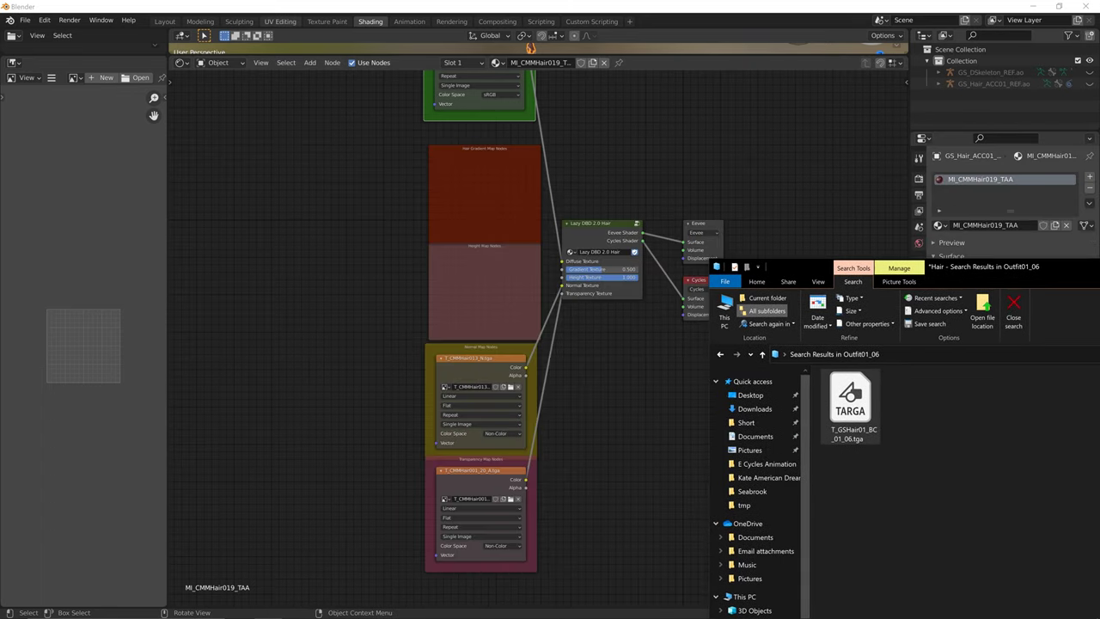
# Select the character's head mesh and show its MI_GSHead00 material nodes with none of them selected.
pyautogui.click(164, 21)
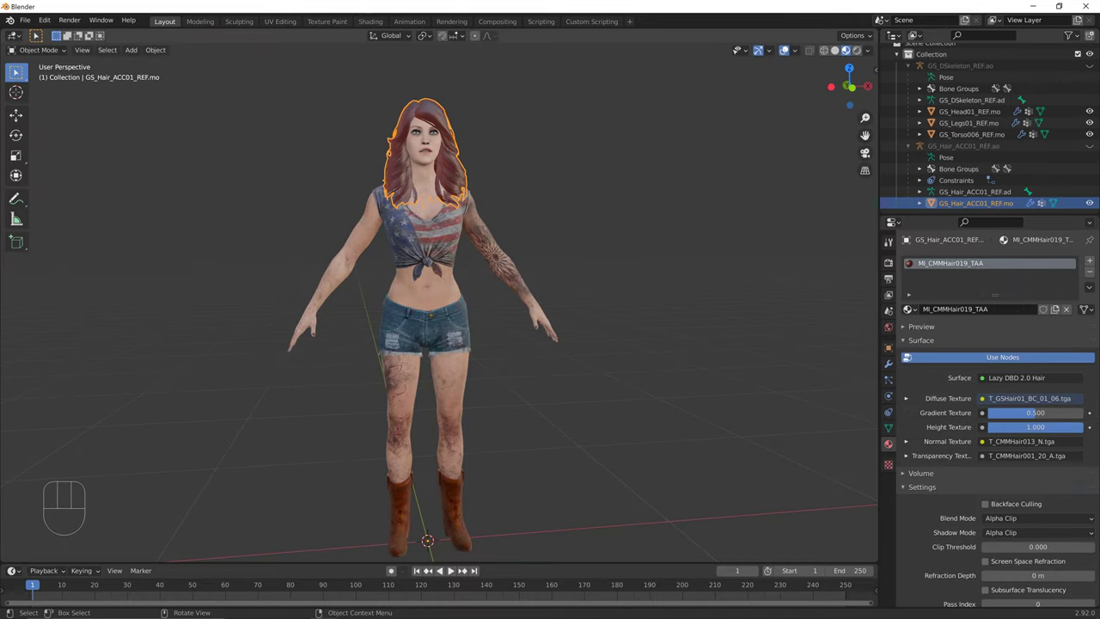
pyautogui.click(423, 148)
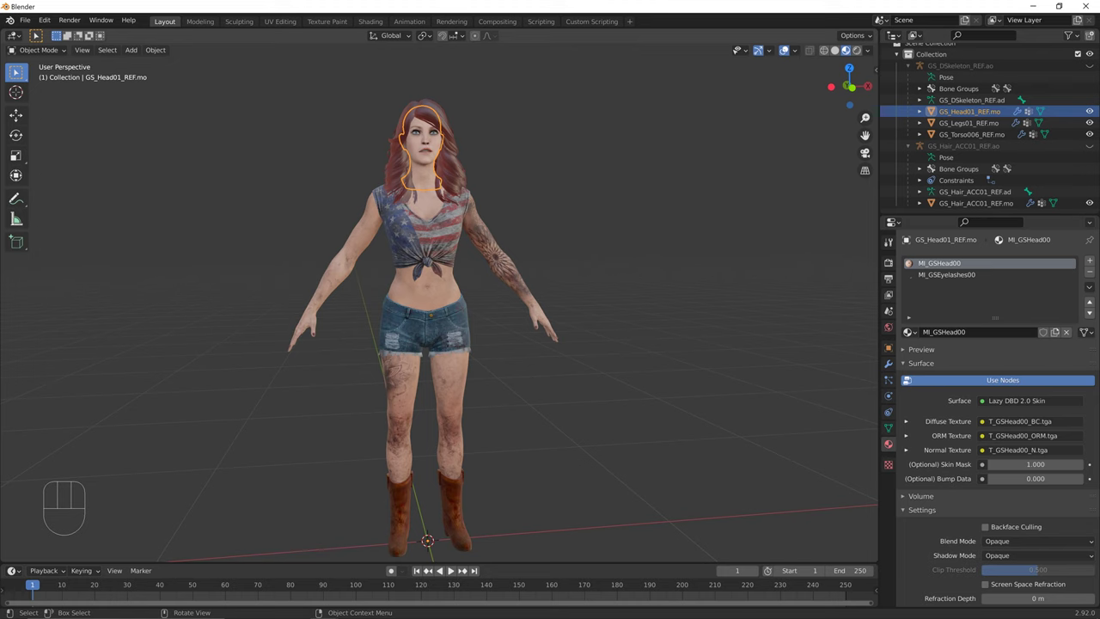
pyautogui.click(371, 21)
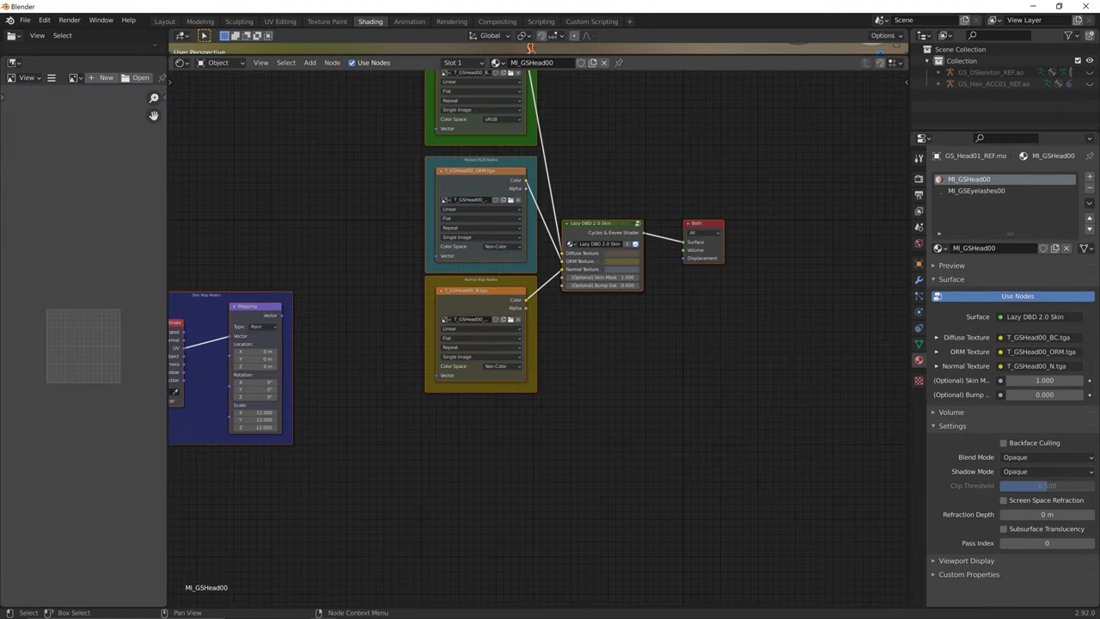
pyautogui.moveTo(538, 338); pyautogui.dragTo(571, 441, button='middle')
pyautogui.hotkey('alt', 'a')
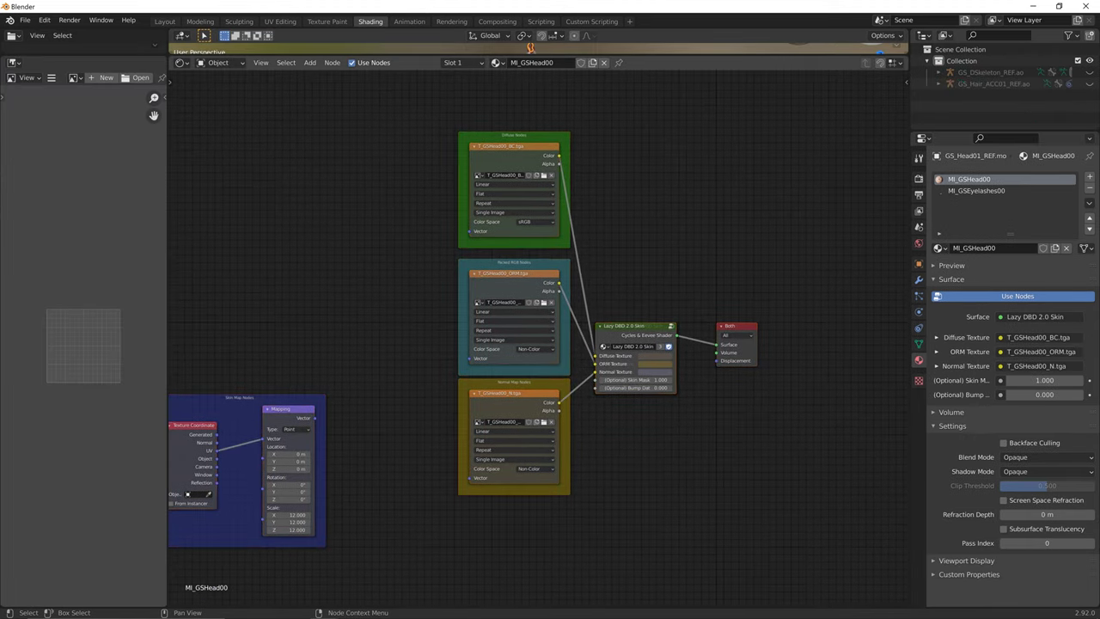
# Return to the Outfit01_06 folder in File Explorer and search it for *head.
pyautogui.hotkey('alt', 'Tab')
pyautogui.moveTo(940, 267); pyautogui.dragTo(390, 162)
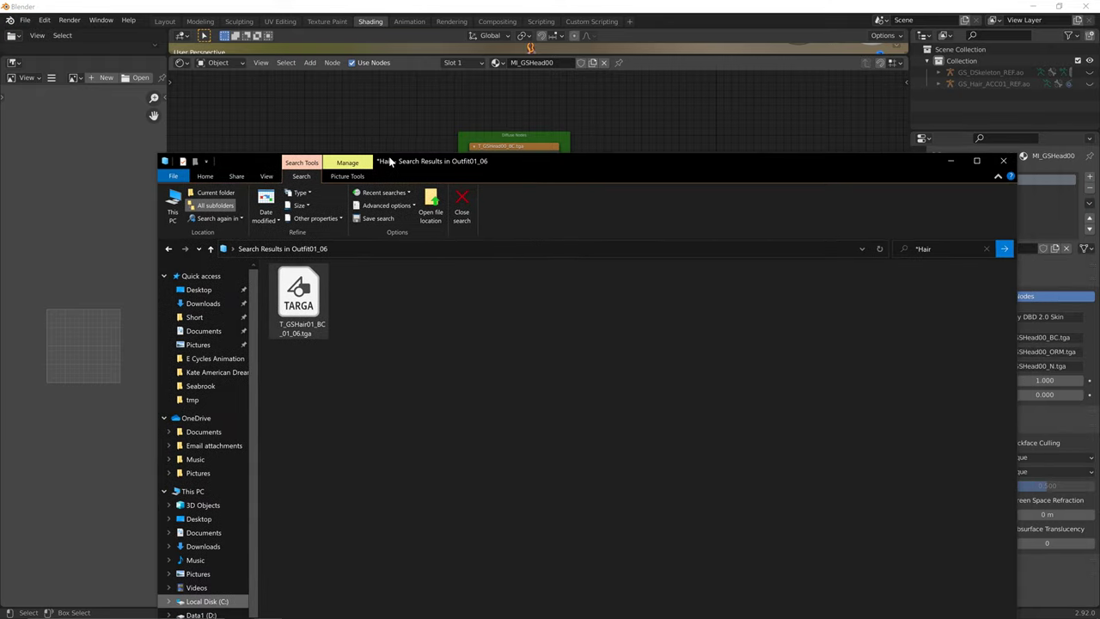
pyautogui.click(168, 249)
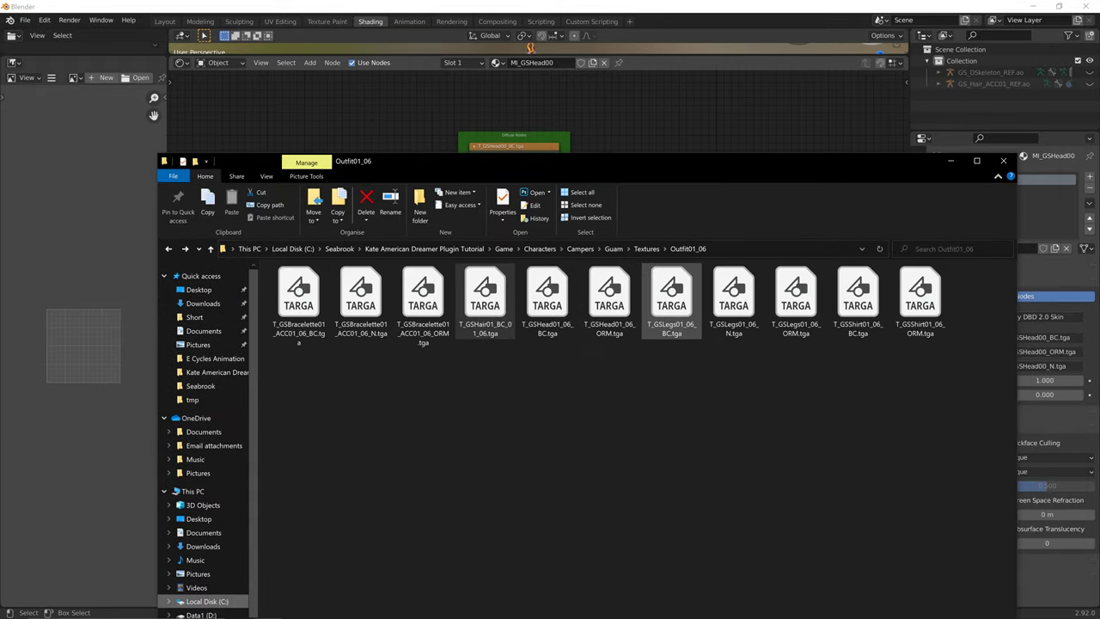
pyautogui.click(945, 249)
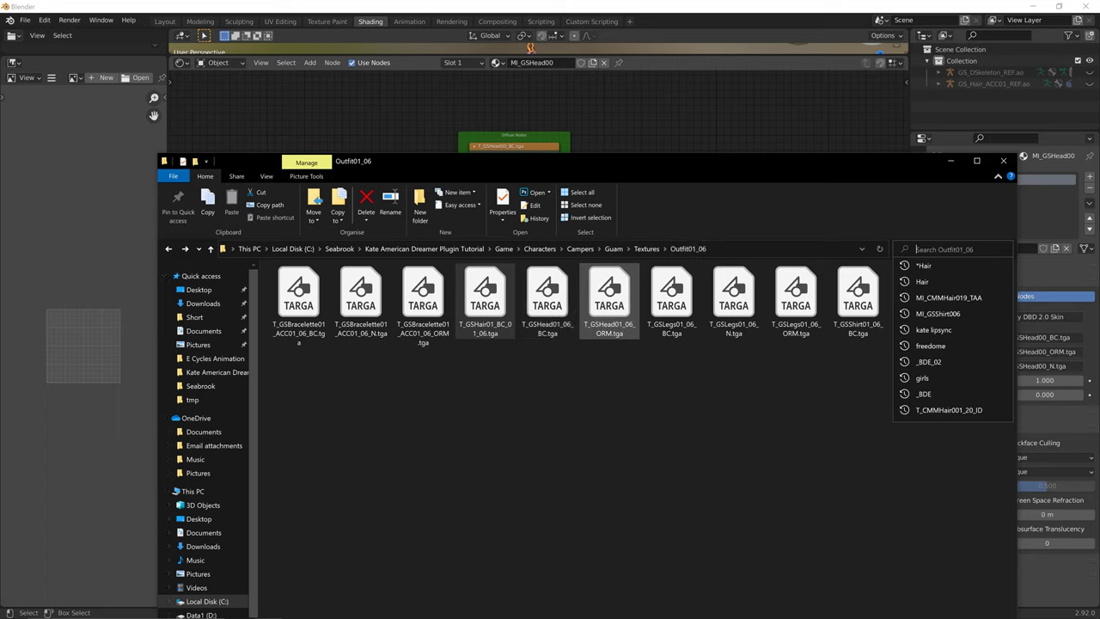
pyautogui.write('*')
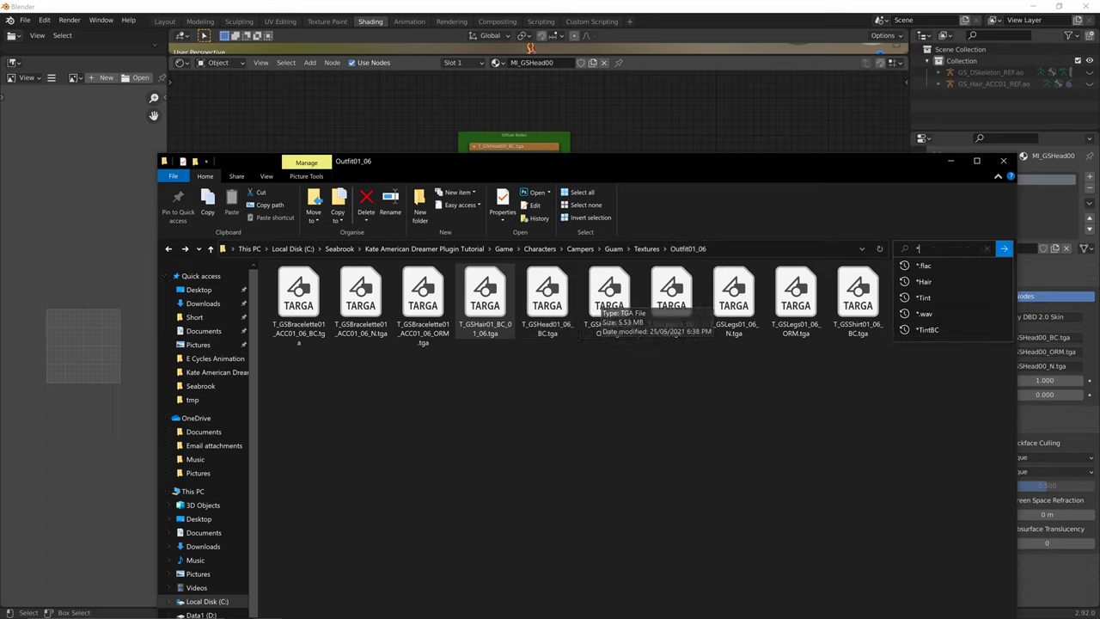
pyautogui.hotkey('alt', 'Tab')
pyautogui.hotkey('alt', 'Tab')
pyautogui.click(931, 249)
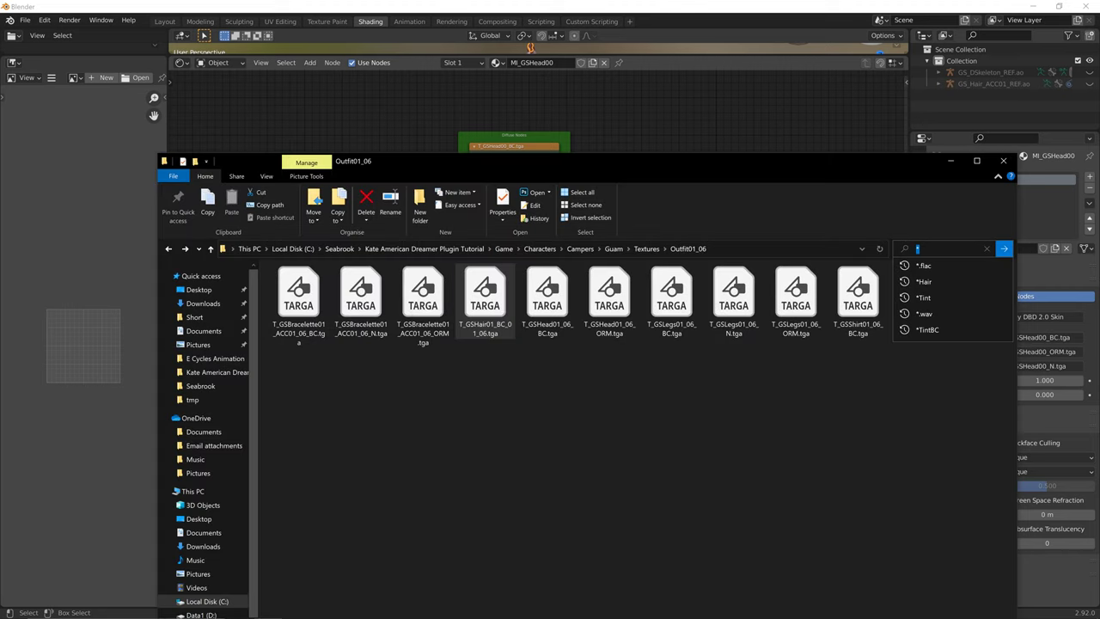
pyautogui.write('head')
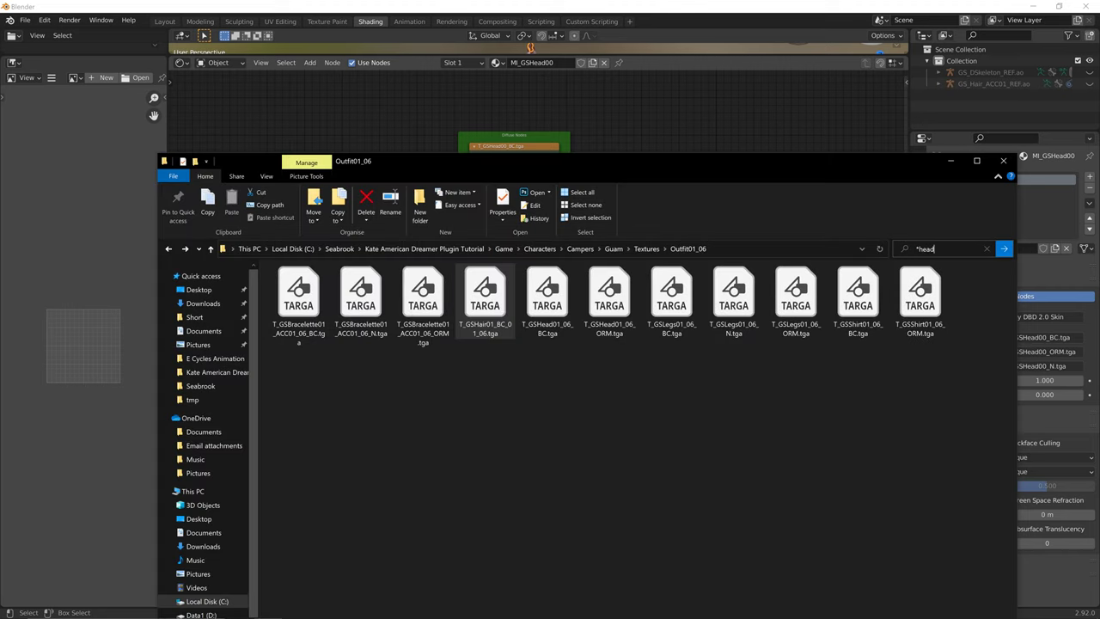
pyautogui.press('Return')
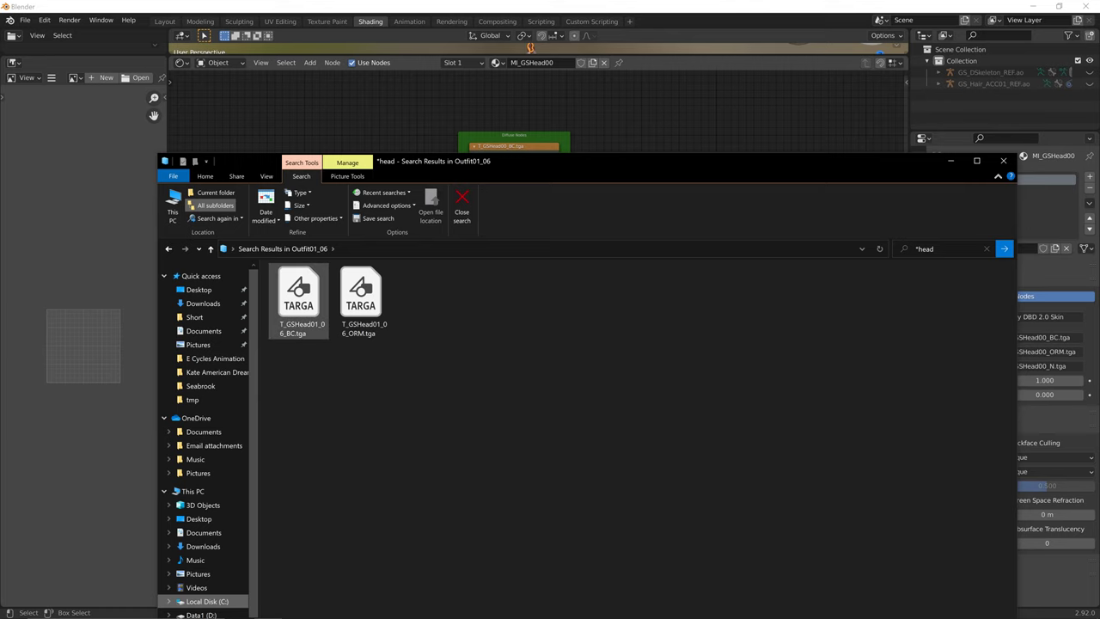
# Add T_GSHead01_06_BC.tga and T_GSHead01_06_ORM.tga to the MI_GSHead00 node tree as image textures beside the existing diffuse and ORM nodes.
pyautogui.click(299, 301)
pyautogui.moveTo(466, 164); pyautogui.dragTo(988, 177)
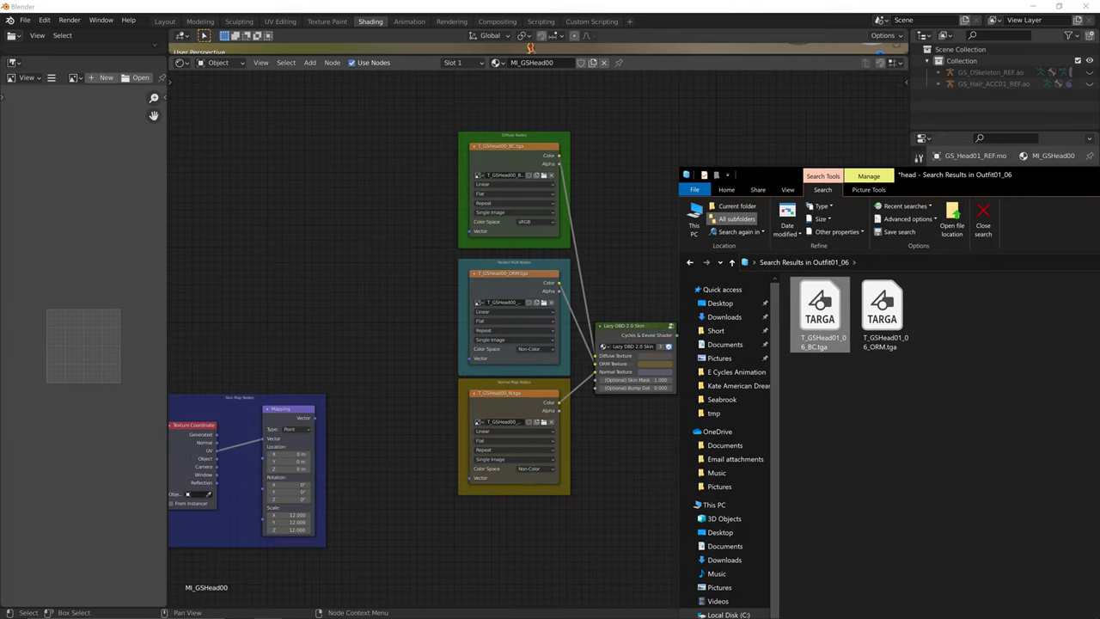
pyautogui.moveTo(819, 314); pyautogui.dragTo(434, 240)
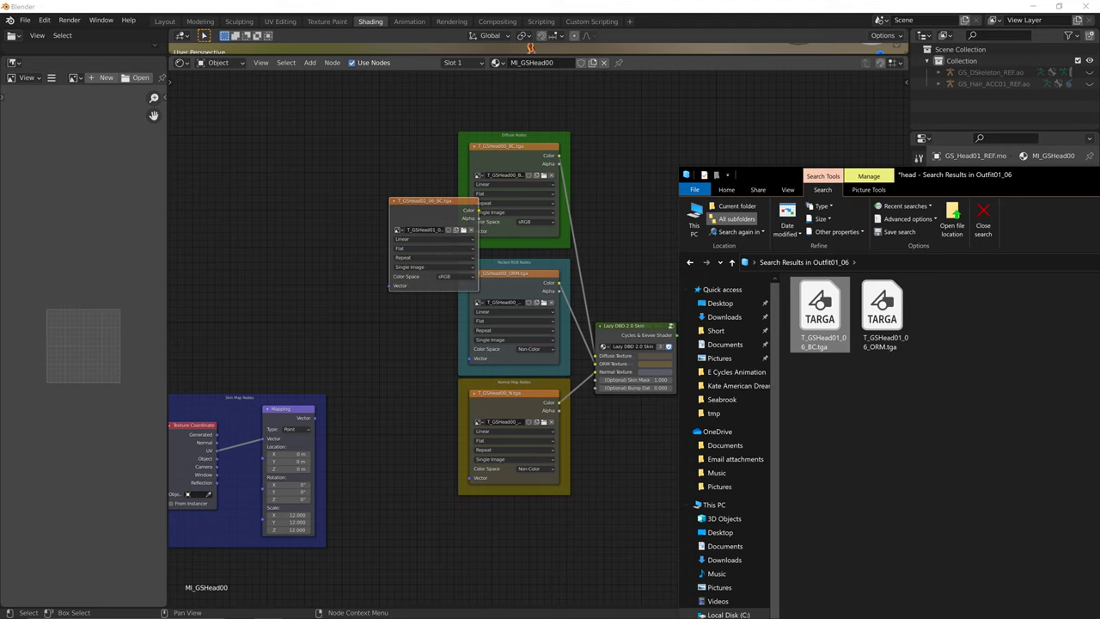
pyautogui.moveTo(421, 202); pyautogui.dragTo(389, 179)
pyautogui.hotkey('alt', 'Tab')
pyautogui.click(881, 311)
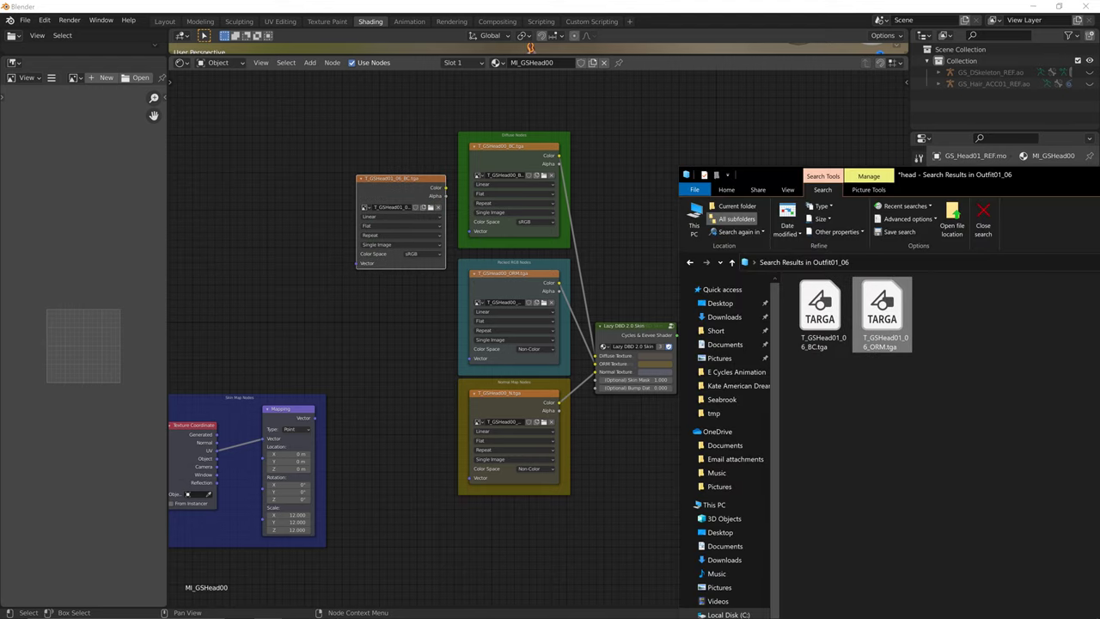
pyautogui.moveTo(881, 311); pyautogui.dragTo(360, 337)
pyautogui.click(378, 310)
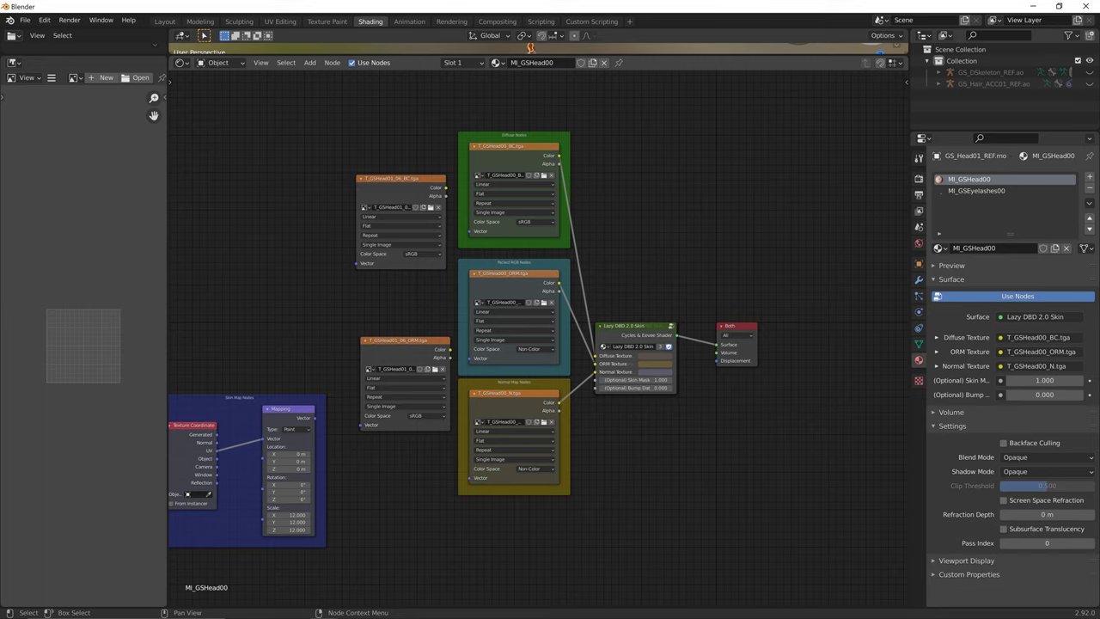
pyautogui.click(513, 153)
pyautogui.press('Delete')
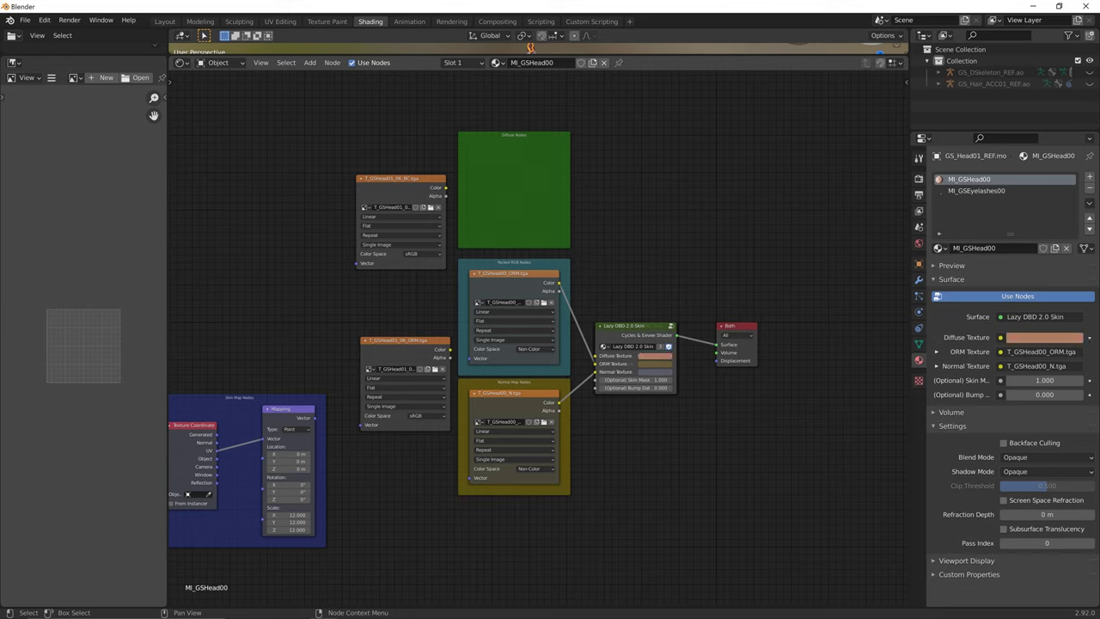
pyautogui.moveTo(400, 178); pyautogui.dragTo(512, 144)
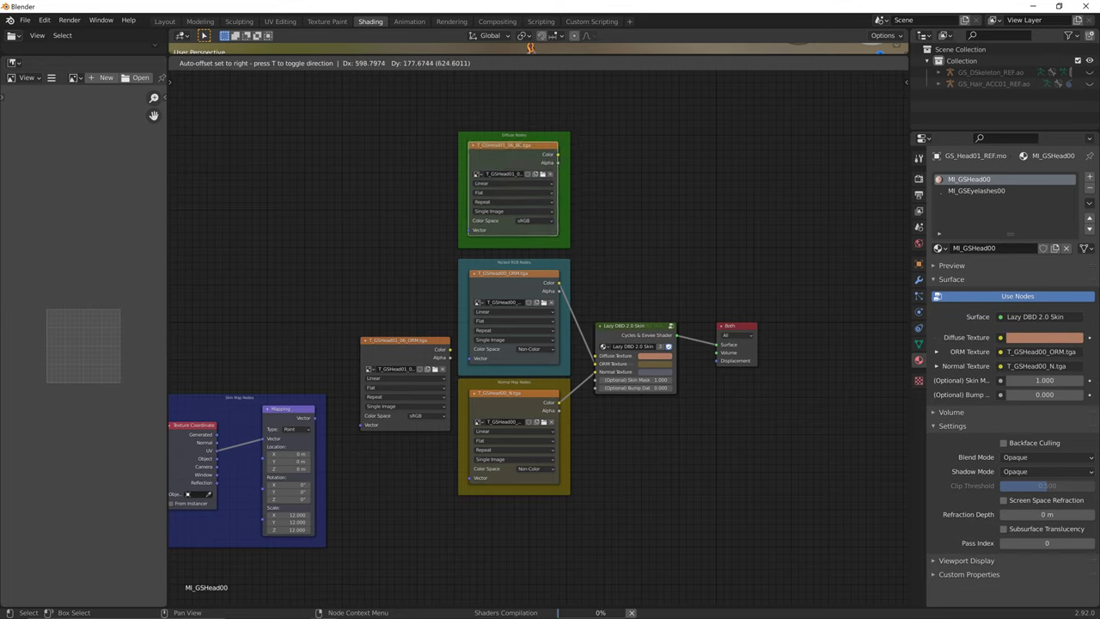
pyautogui.hotkey('ctrl', 'z')
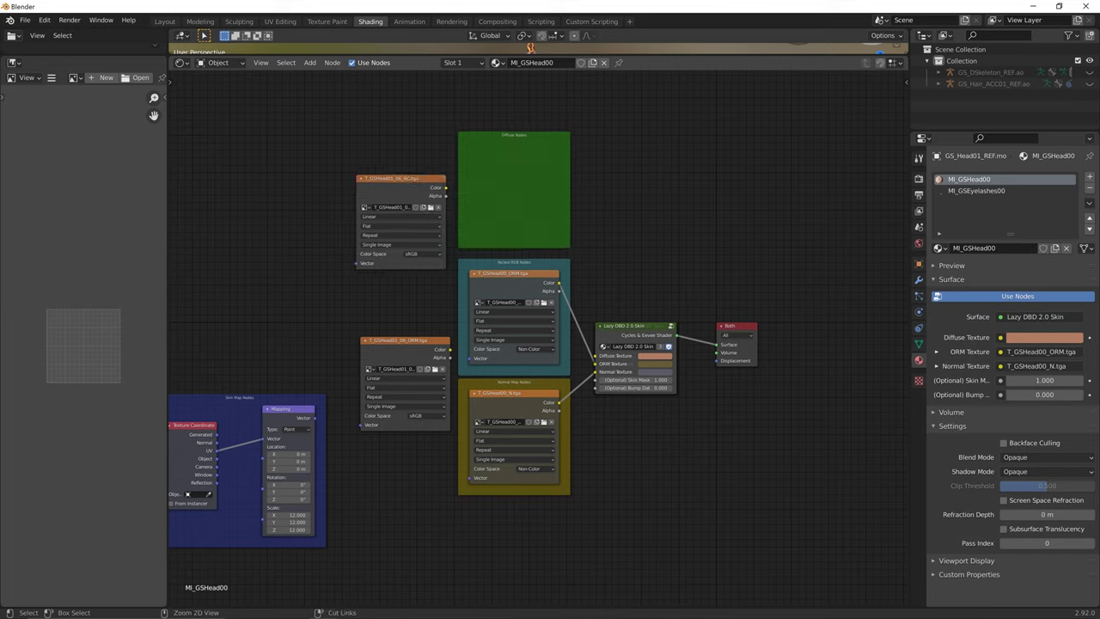
pyautogui.hotkey('ctrl', 'z')
# Replace MI_GSHead00's old diffuse texture node with T_GSHead01_06_BC.tga in the Diffuse Nodes frame and link it to the skin shader's Diffuse Texture.
pyautogui.click(521, 155)
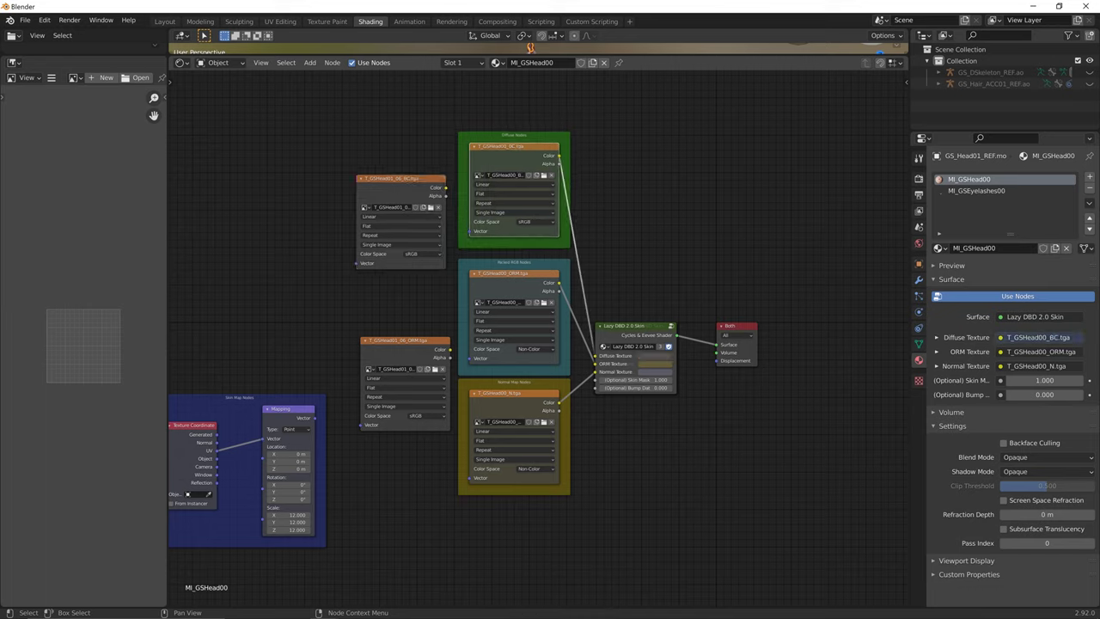
pyautogui.press('x')
pyautogui.moveTo(403, 187); pyautogui.dragTo(596, 355)
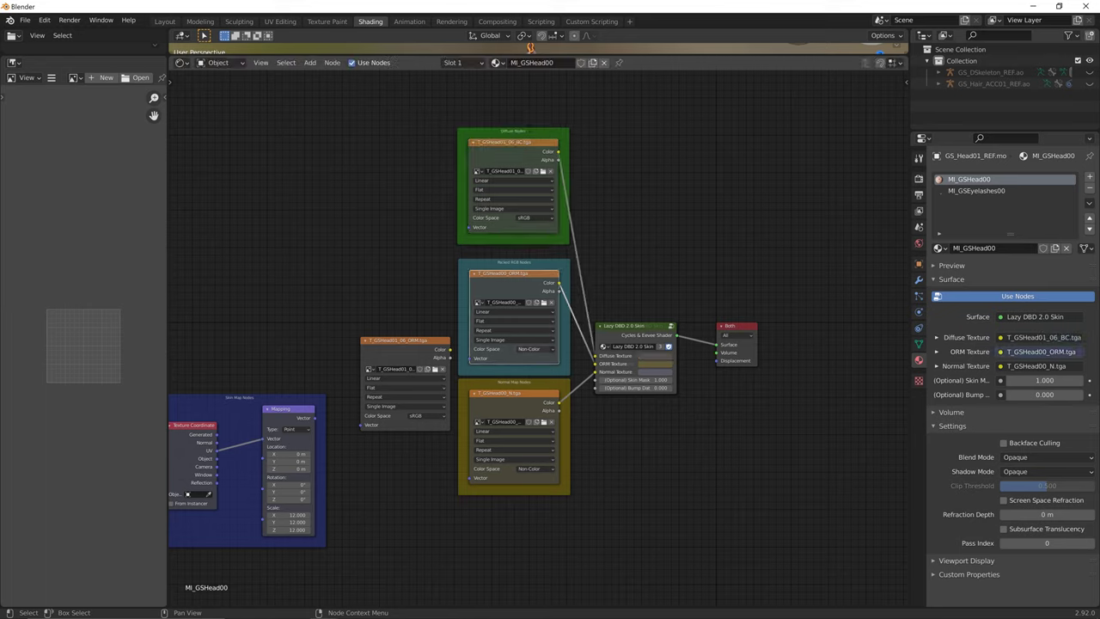
# Replace the head's old ORM node with T_GSHead01_06_ORM.tga, linked to the shader's ORM Texture, and set its color space to Non-Color.
pyautogui.click(534, 349)
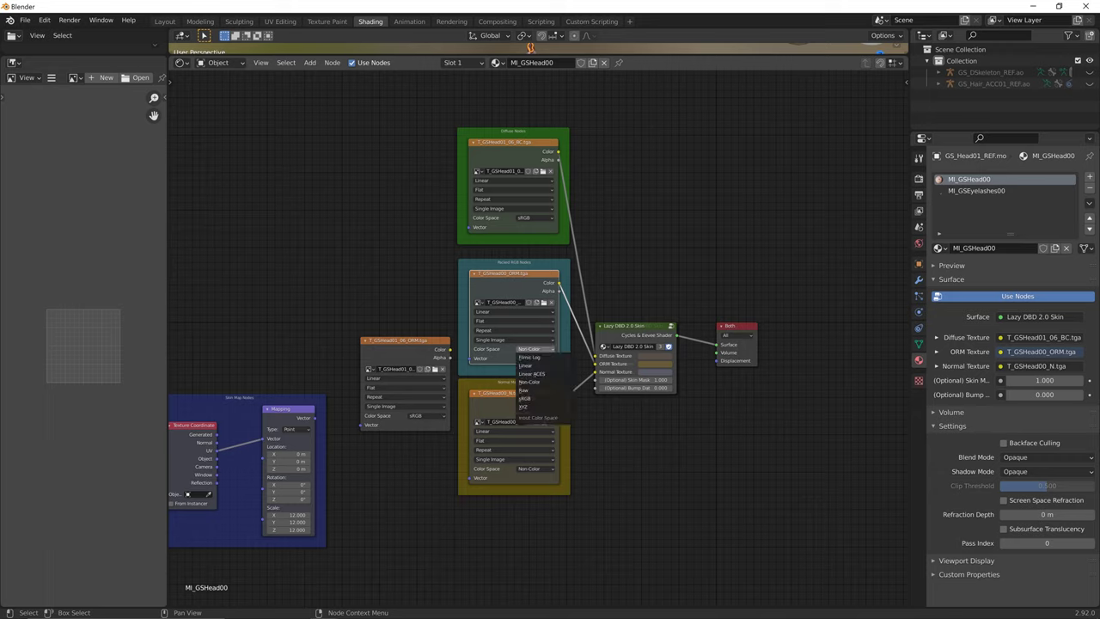
pyautogui.press('Escape')
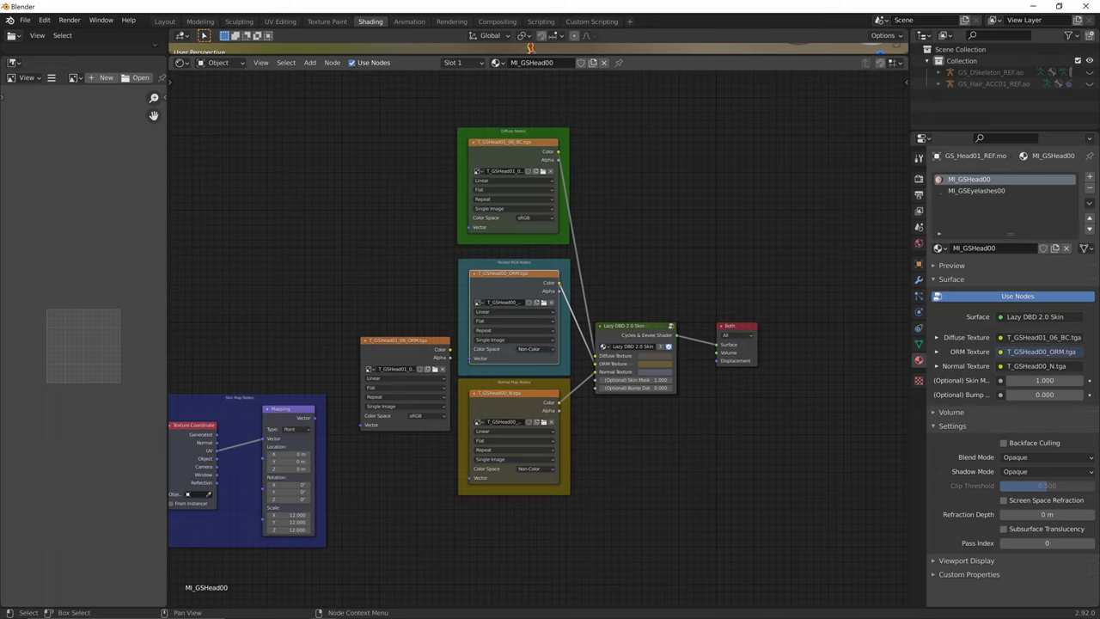
pyautogui.press('Delete')
pyautogui.moveTo(404, 341); pyautogui.dragTo(594, 363)
pyautogui.click(533, 348)
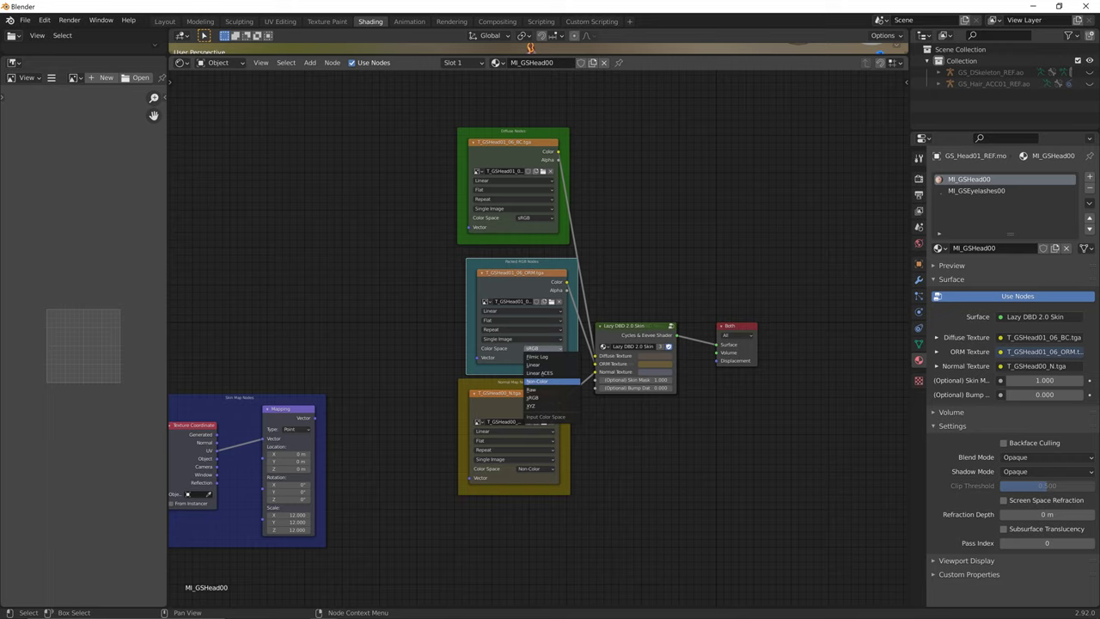
pyautogui.click(537, 380)
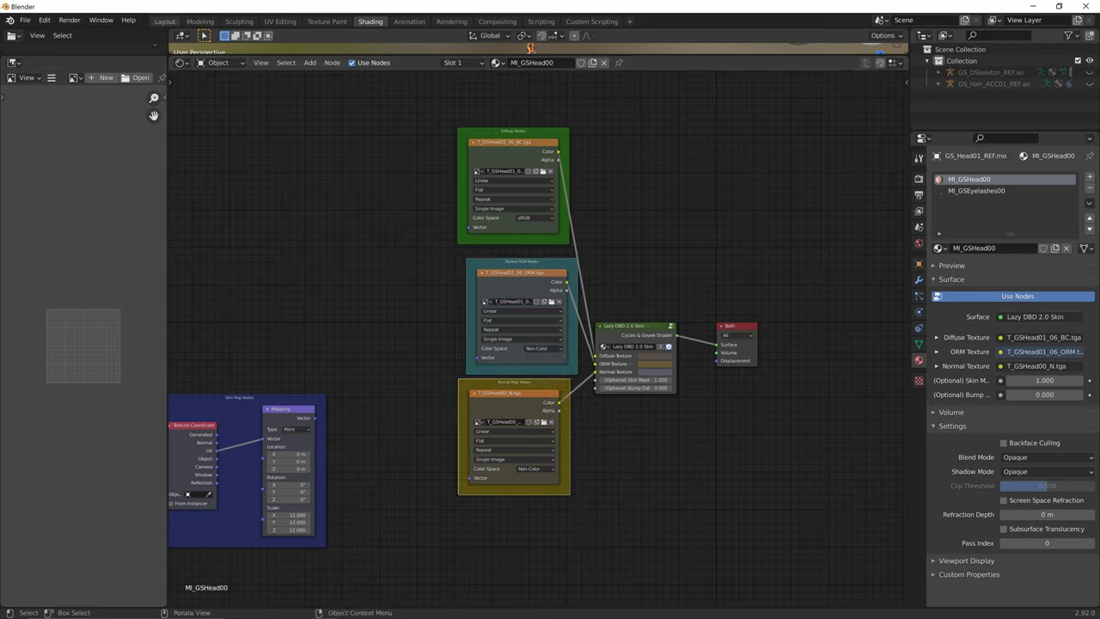
# Check the head texture search results in File Explorer, and bring up the Skin Legs material nodes of the character's legs mesh.
pyautogui.hotkey('alt', 'Tab')
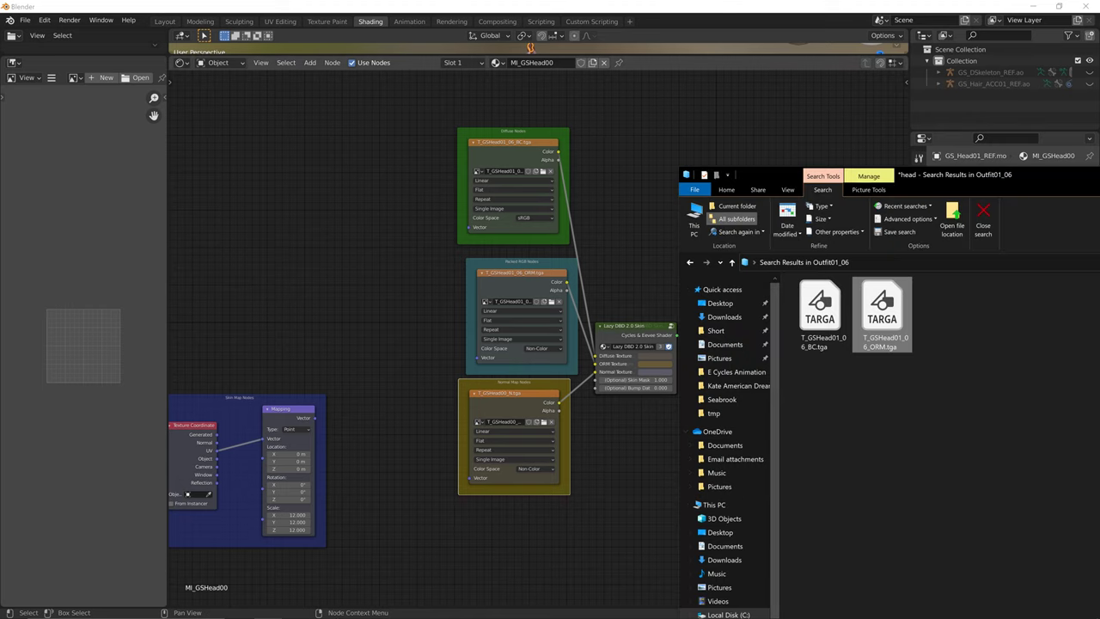
pyautogui.hotkey('alt', 'Tab')
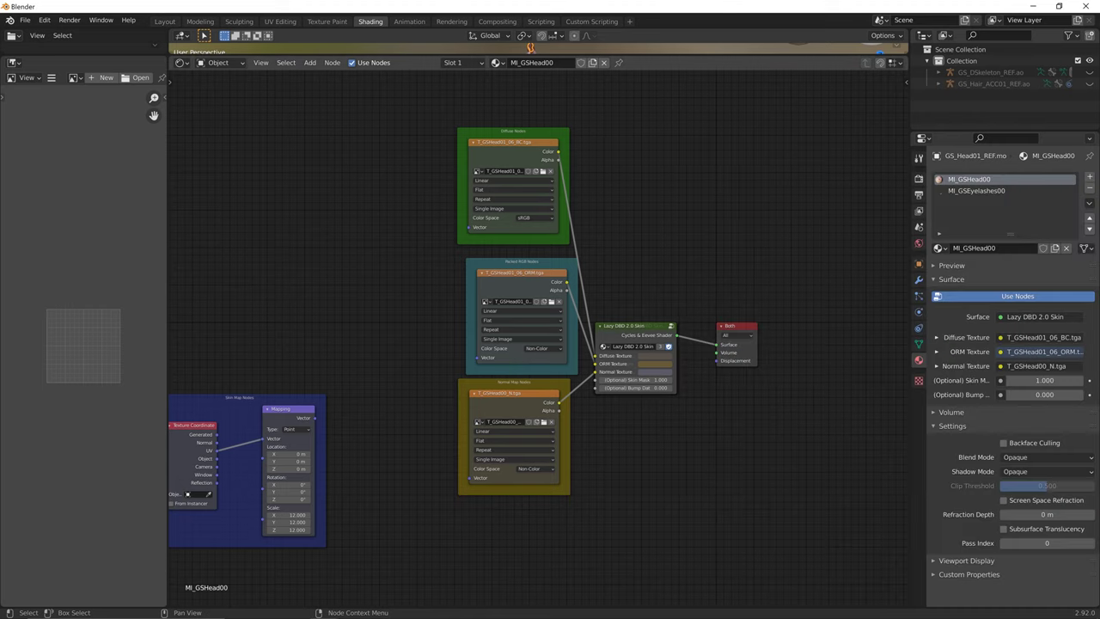
pyautogui.click(164, 21)
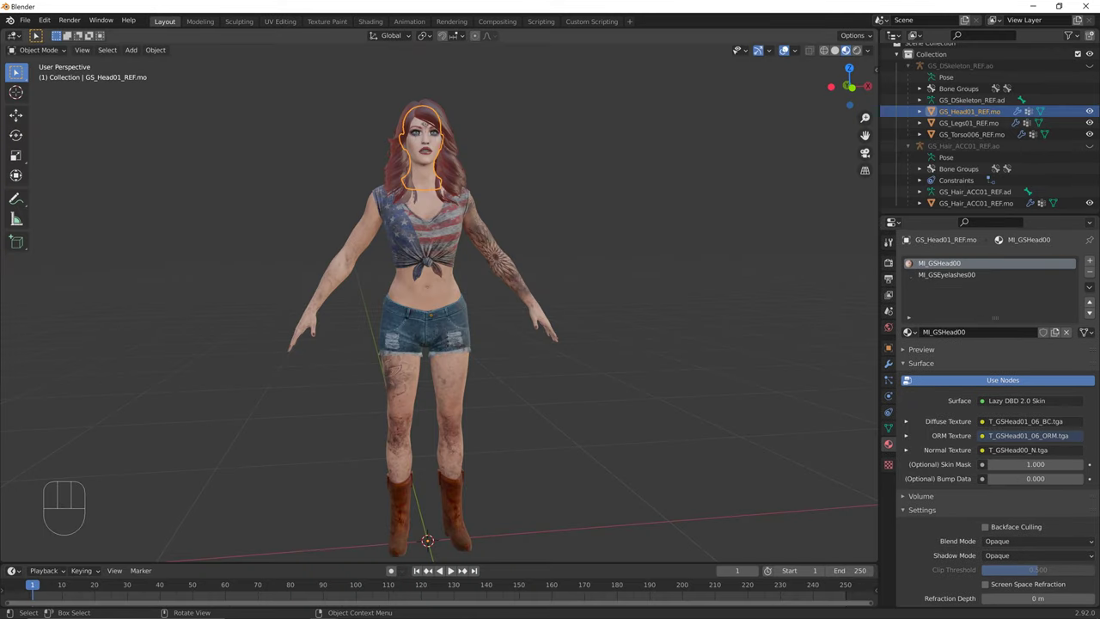
pyautogui.click(409, 344)
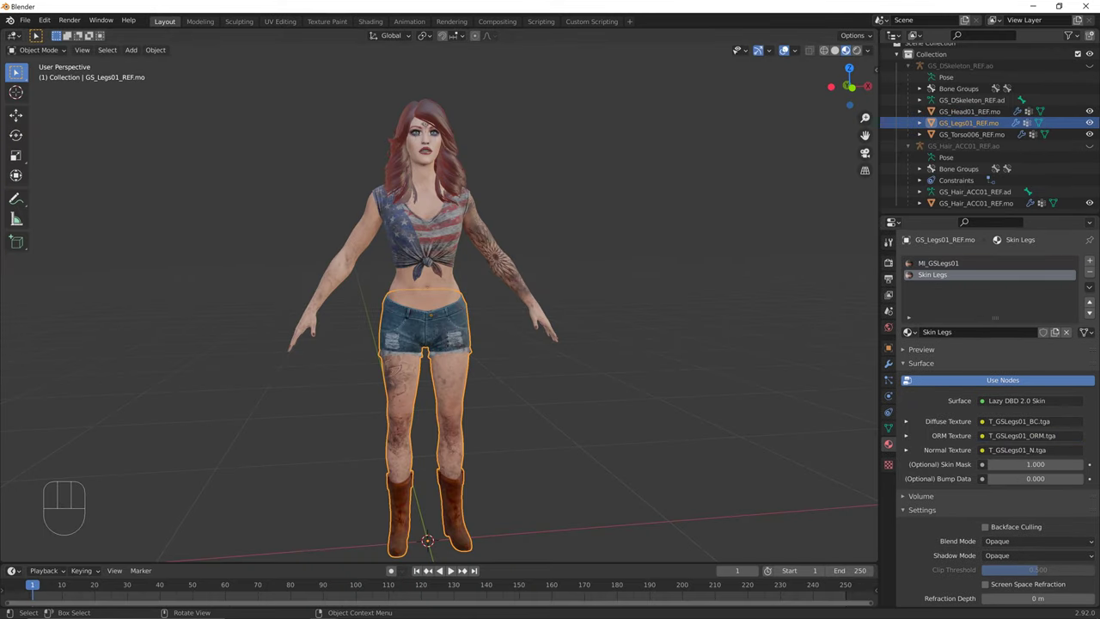
pyautogui.click(370, 21)
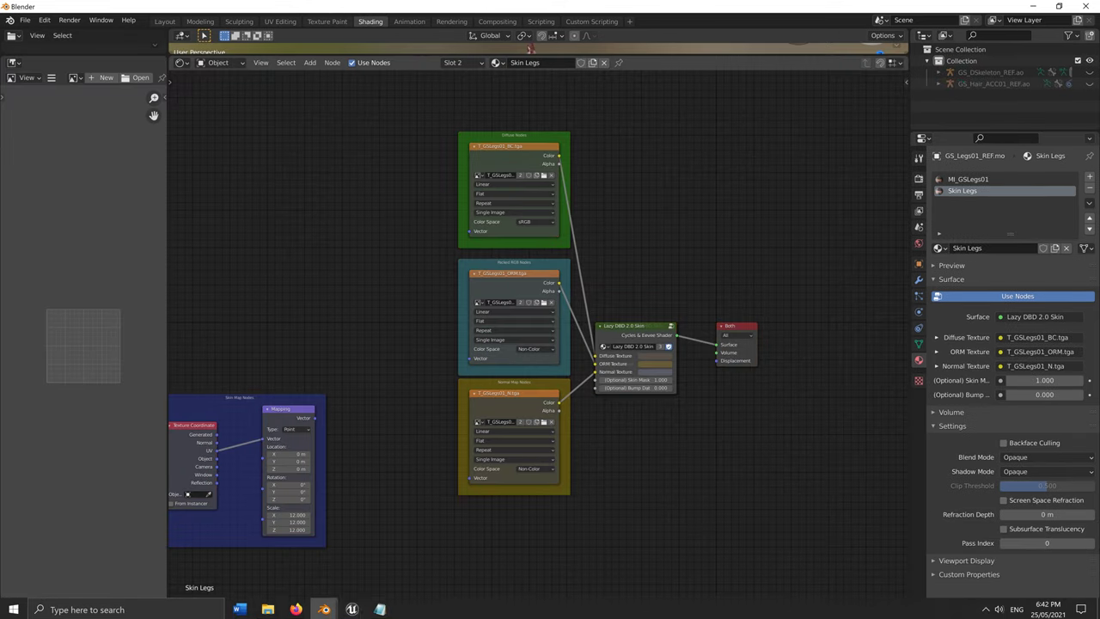
# Return to the Outfit01_06 folder in File Explorer, search it for *leg, and keep the results beside the node tree.
pyautogui.click(268, 608)
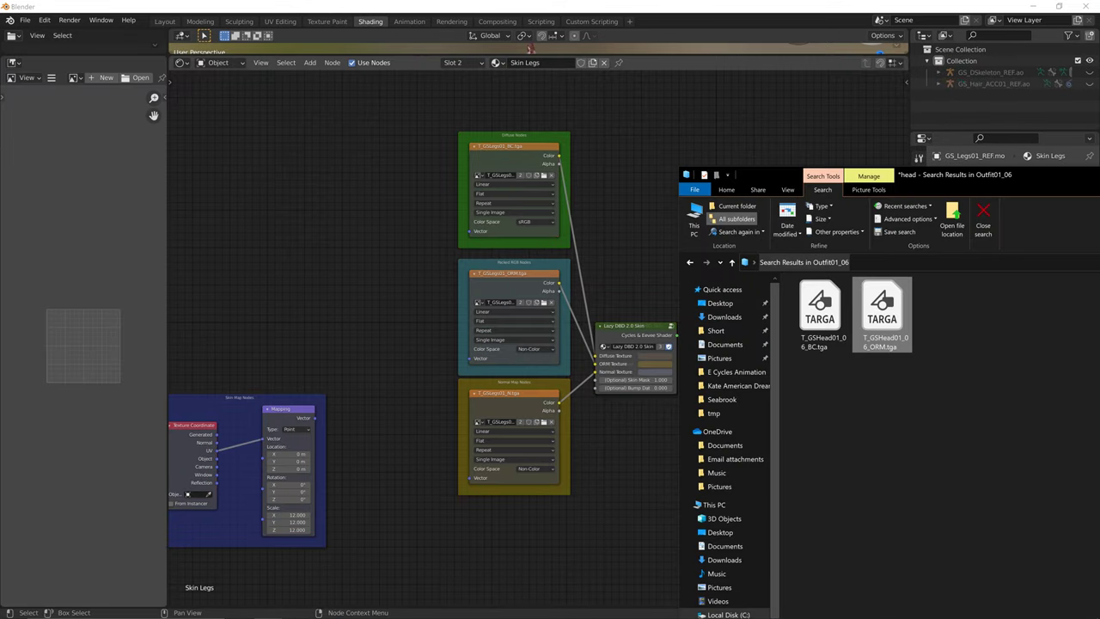
pyautogui.click(690, 262)
pyautogui.moveTo(882, 177); pyautogui.dragTo(465, 212)
pyautogui.click(1048, 299)
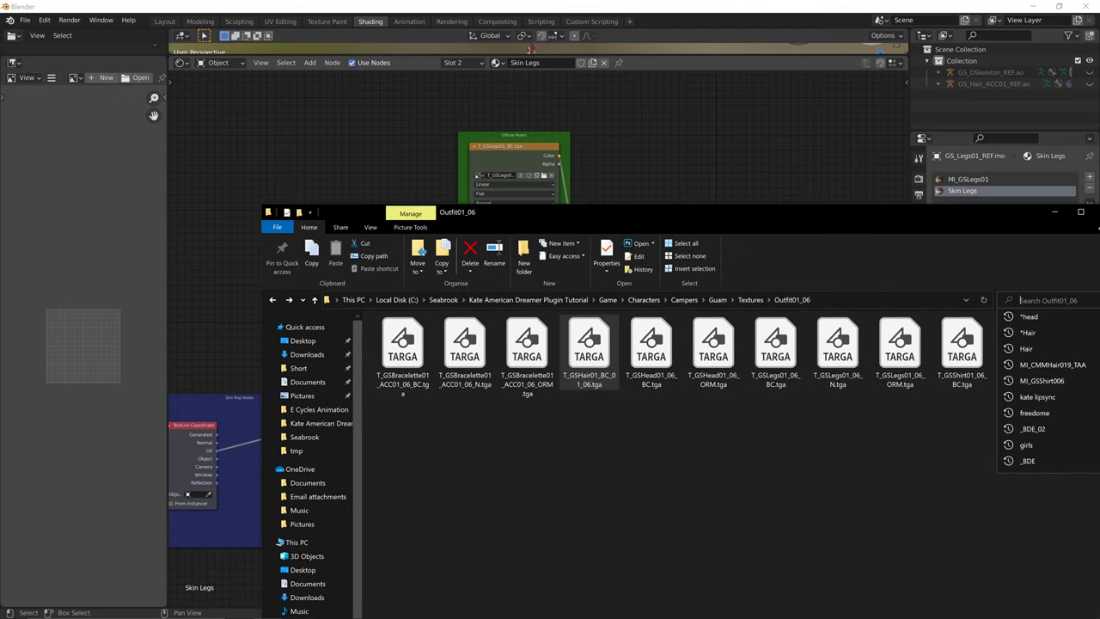
pyautogui.write('*leg')
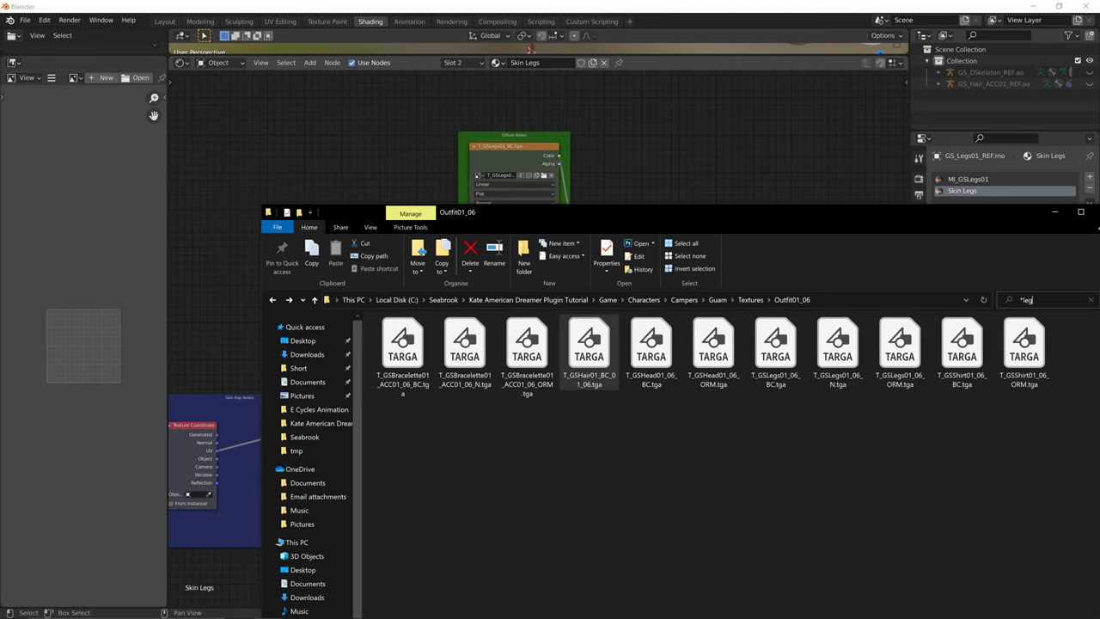
pyautogui.press('Return')
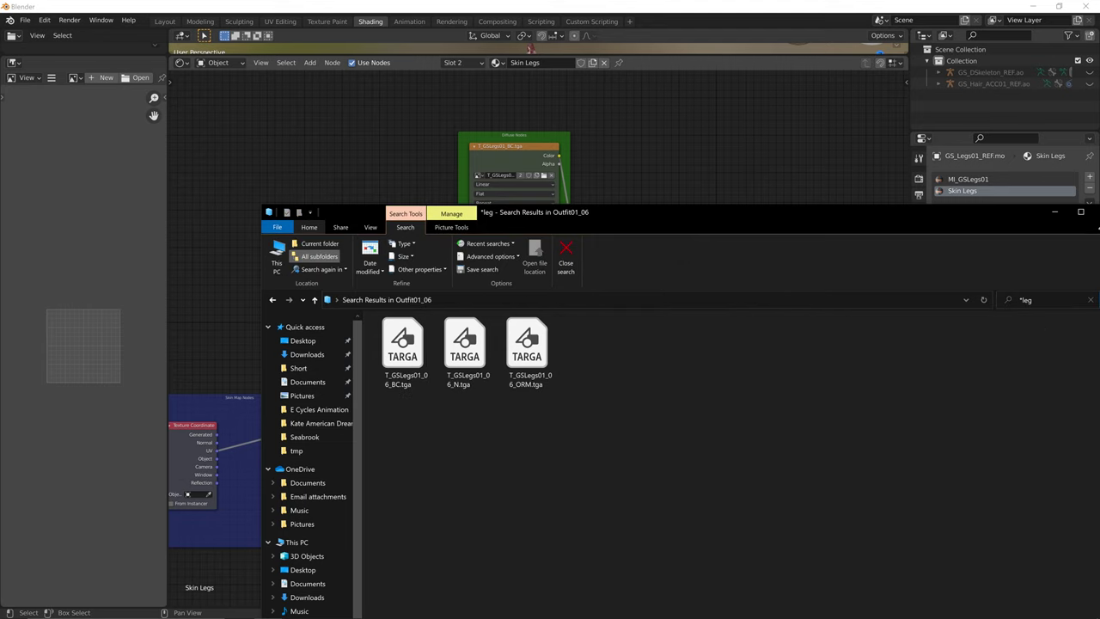
pyautogui.moveTo(505, 215); pyautogui.dragTo(890, 158)
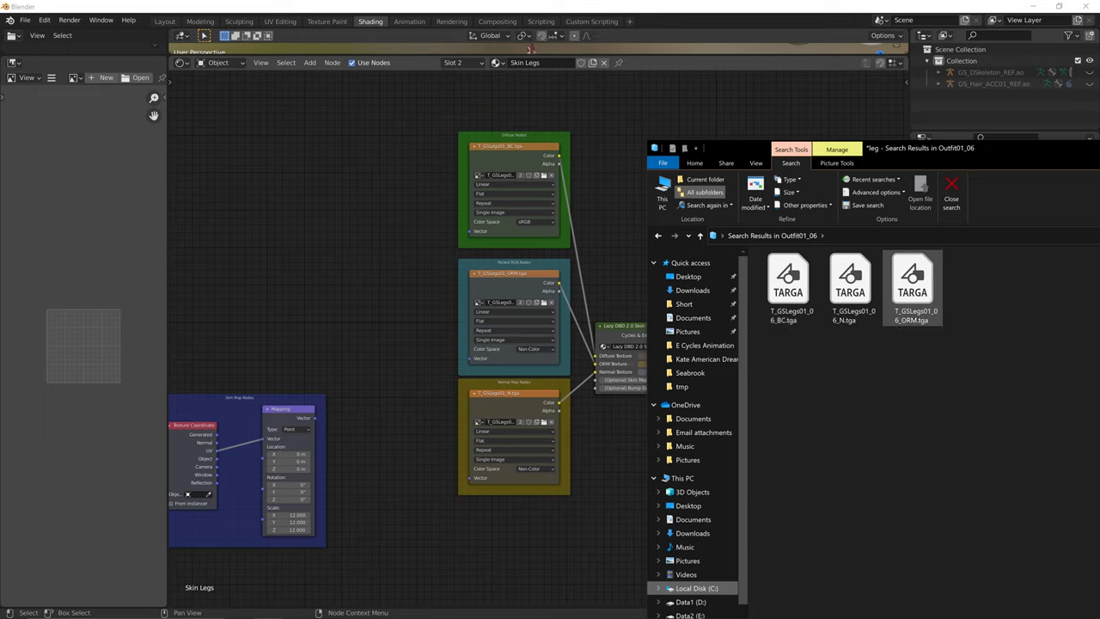
# Replace the Skin Legs diffuse texture node with T_GSLegs01_06_BC.tga in the Diffuse Nodes frame, linked to the skin shader's Diffuse Texture.
pyautogui.moveTo(787, 287); pyautogui.dragTo(378, 170)
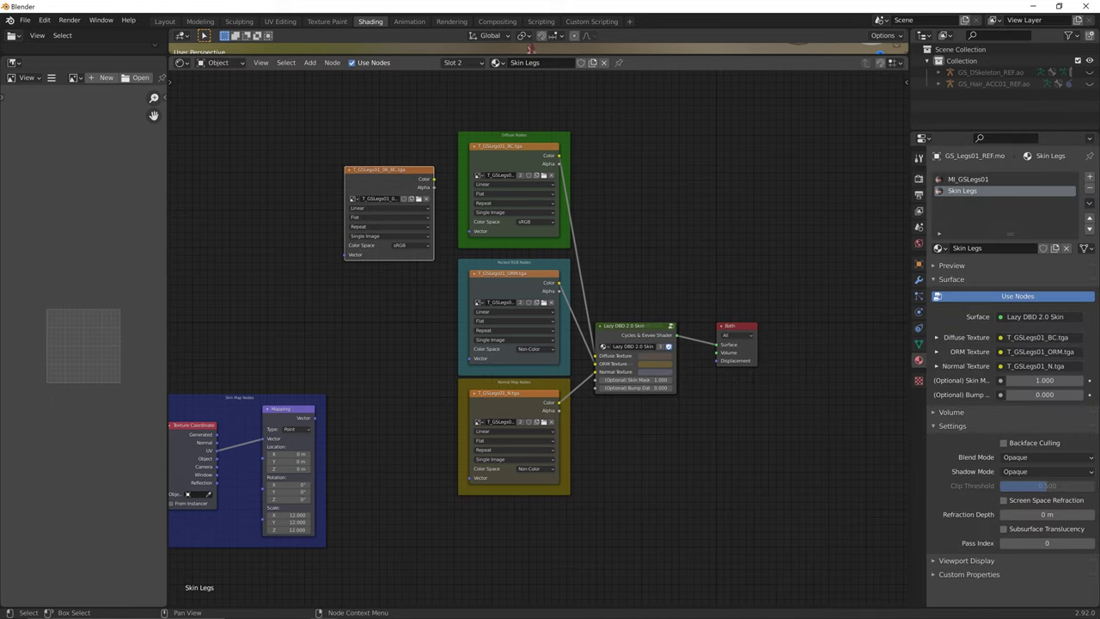
pyautogui.click(514, 147)
pyautogui.press('x')
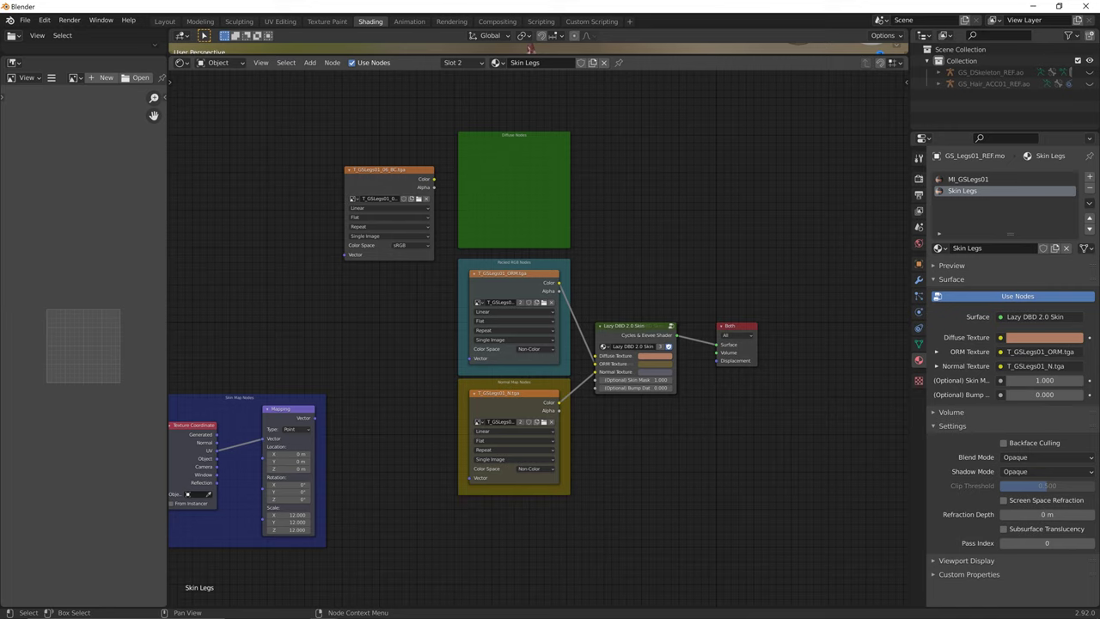
pyautogui.moveTo(389, 170); pyautogui.dragTo(595, 355)
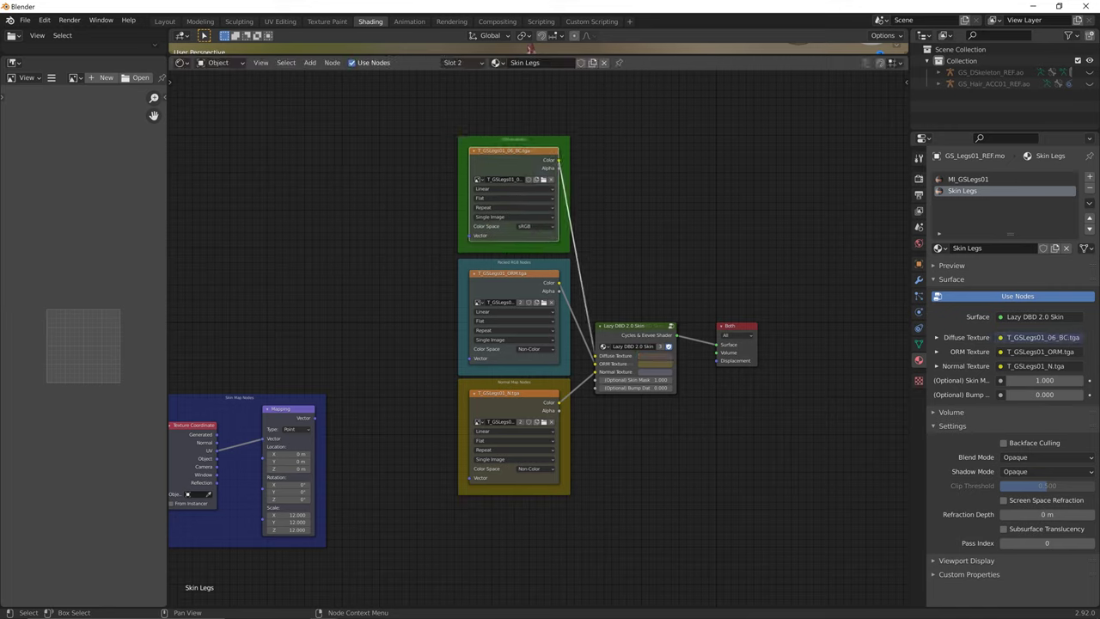
# Add T_GSLegs01_06_N.tga and T_GSLegs01_06_ORM.tga from File Explorer to the Skin Legs node tree as image textures.
pyautogui.click(391, 617)
pyautogui.moveTo(850, 290); pyautogui.dragTo(601, 344)
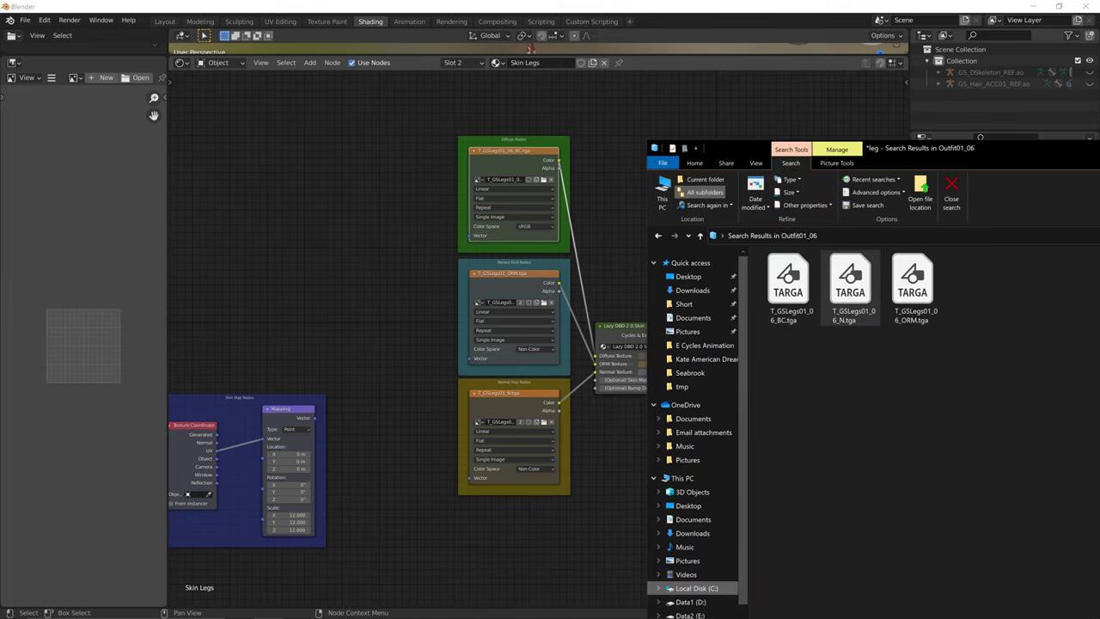
pyautogui.moveTo(850, 284); pyautogui.dragTo(406, 498)
pyautogui.moveTo(911, 284); pyautogui.dragTo(374, 363)
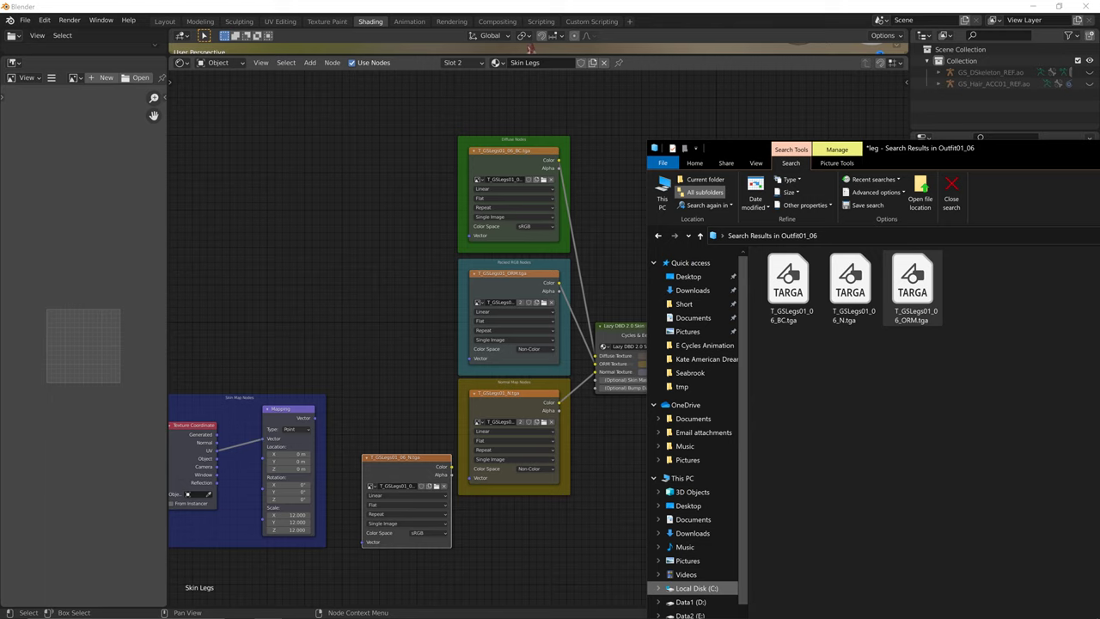
# Swap the old Skin Legs ORM node for T_GSLegs01_06_ORM.tga, link it to ORM Texture, and set its color space to Non-Color.
pyautogui.click(511, 285)
pyautogui.press('x')
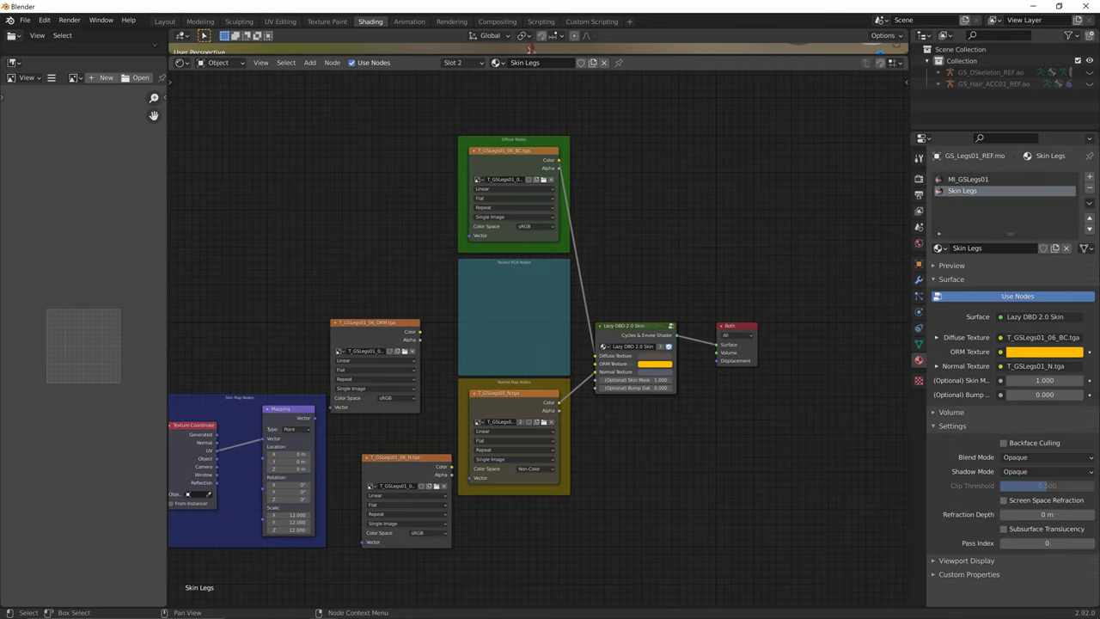
pyautogui.moveTo(375, 322); pyautogui.dragTo(596, 362)
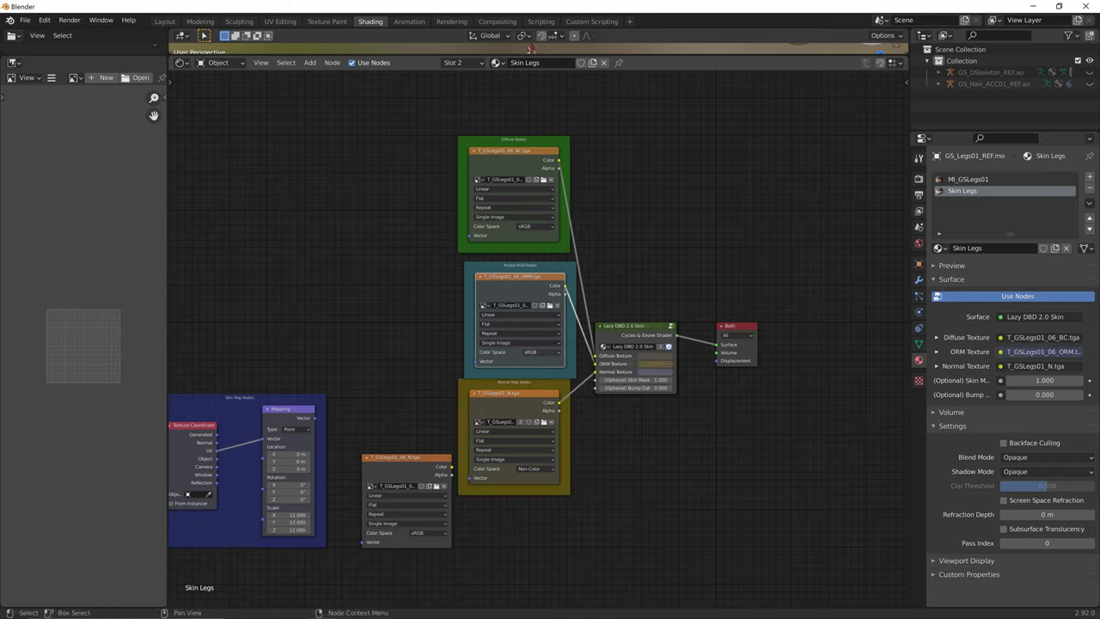
pyautogui.click(530, 351)
pyautogui.click(545, 384)
# Swap the old Skin Legs normal map node for T_GSLegs01_06_N.tga, set it to Non-Color, and link it to the shader's Normal Texture.
pyautogui.click(514, 393)
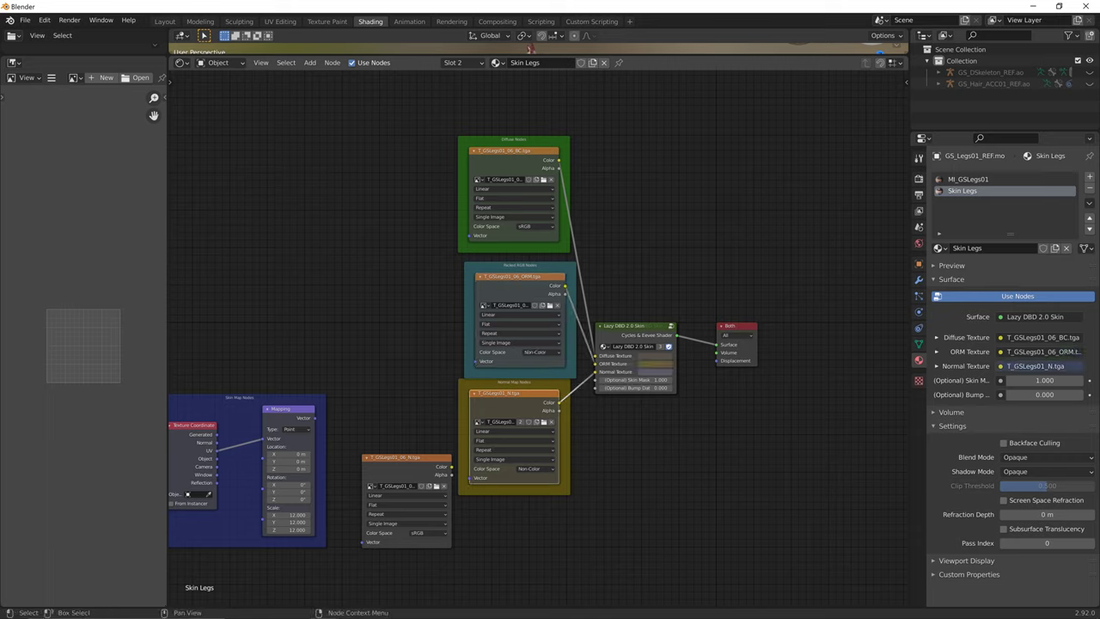
pyautogui.press('x')
pyautogui.moveTo(407, 458); pyautogui.dragTo(519, 398)
pyautogui.click(530, 472)
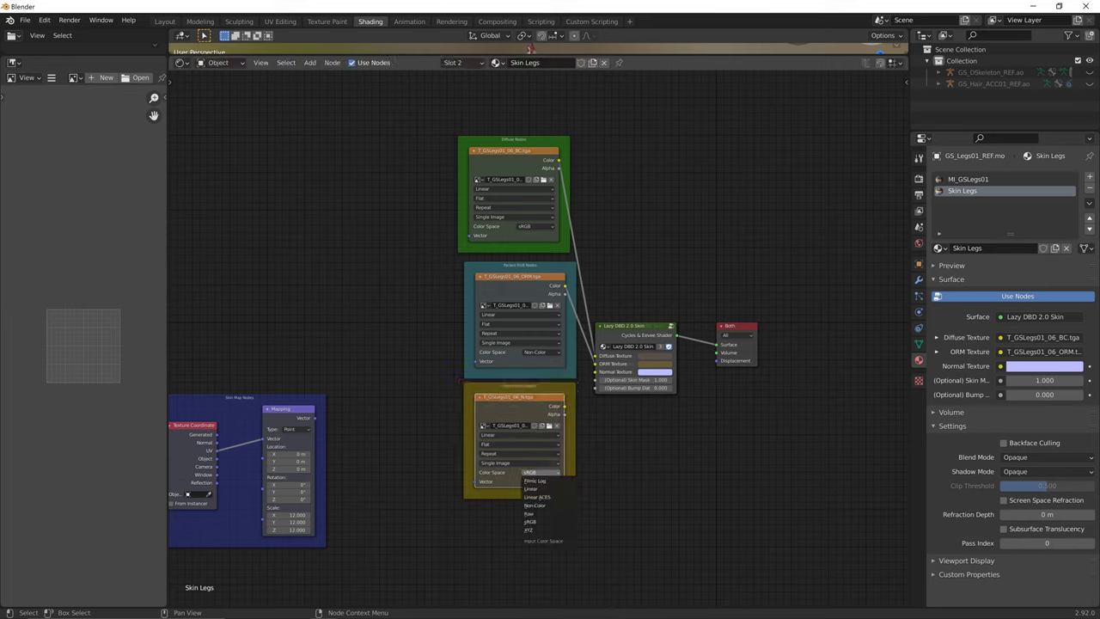
pyautogui.click(546, 505)
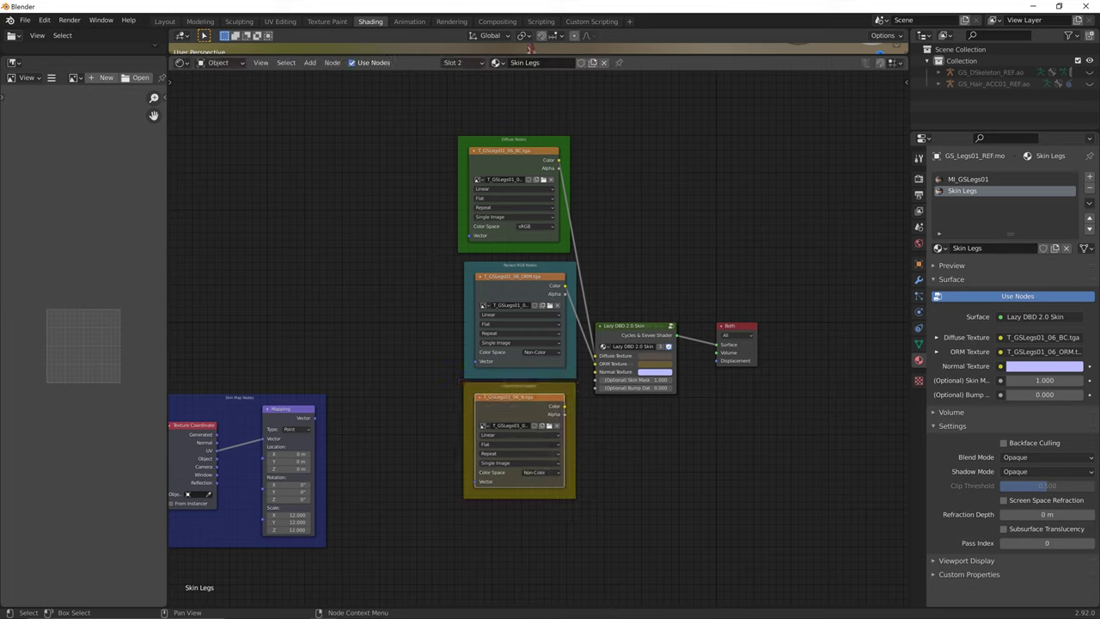
pyautogui.moveTo(563, 406); pyautogui.dragTo(595, 372)
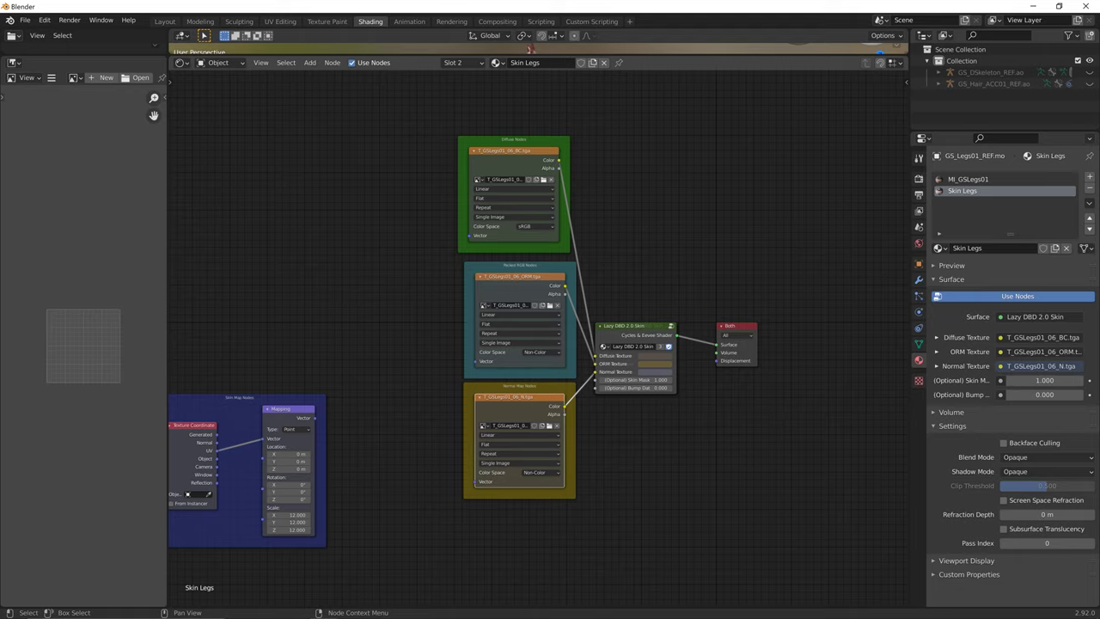
# Check the new leg skin textures on the full character and select its hair mesh.
pyautogui.click(512, 161)
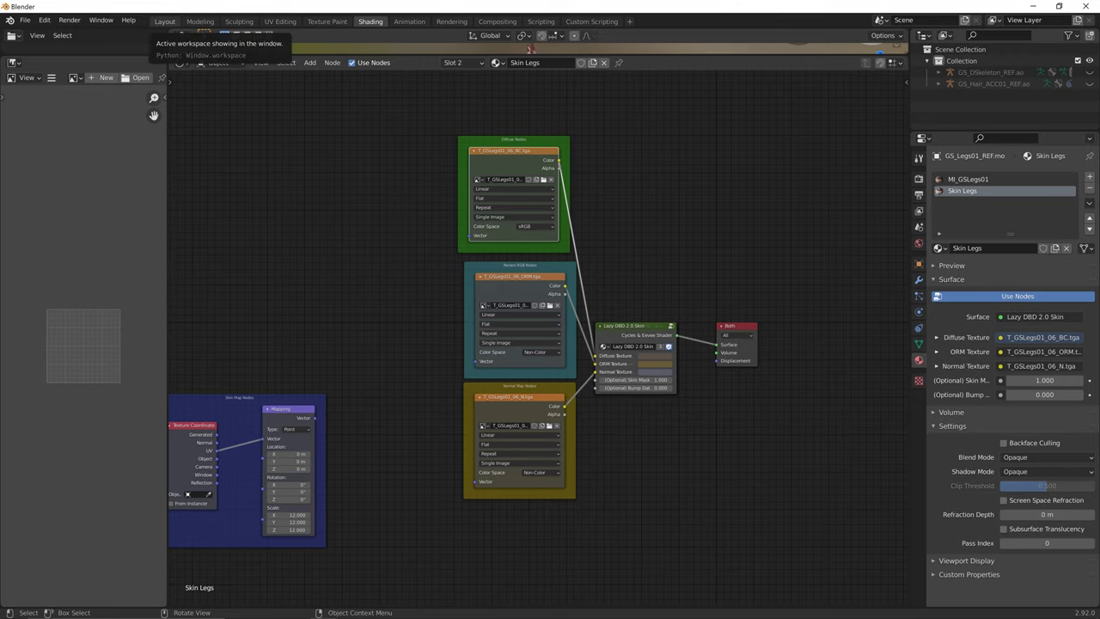
pyautogui.click(165, 22)
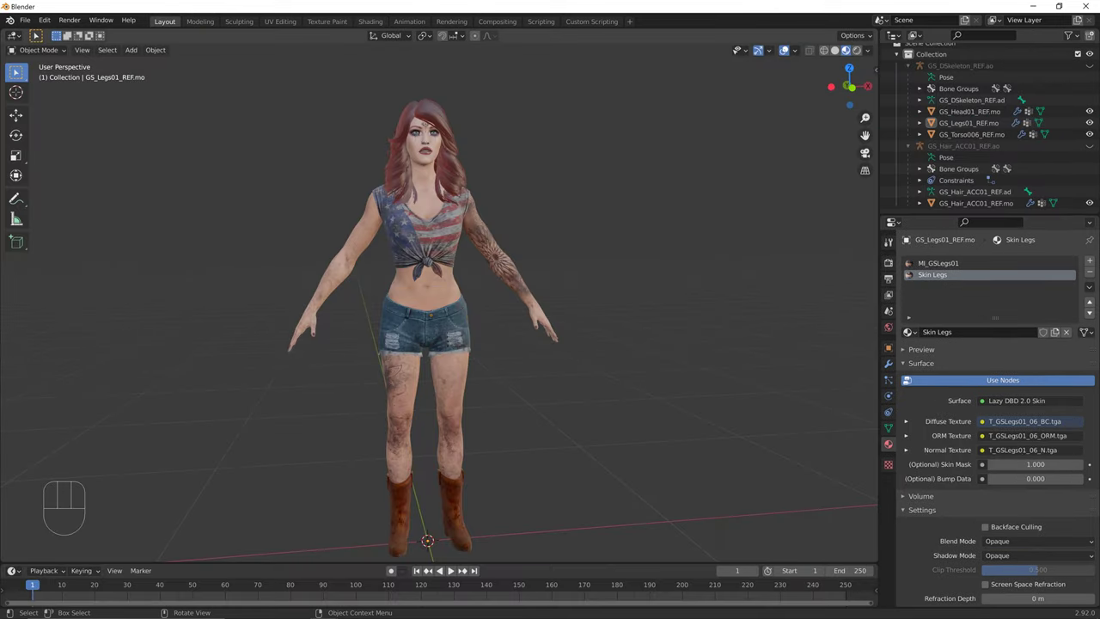
pyautogui.click(445, 373)
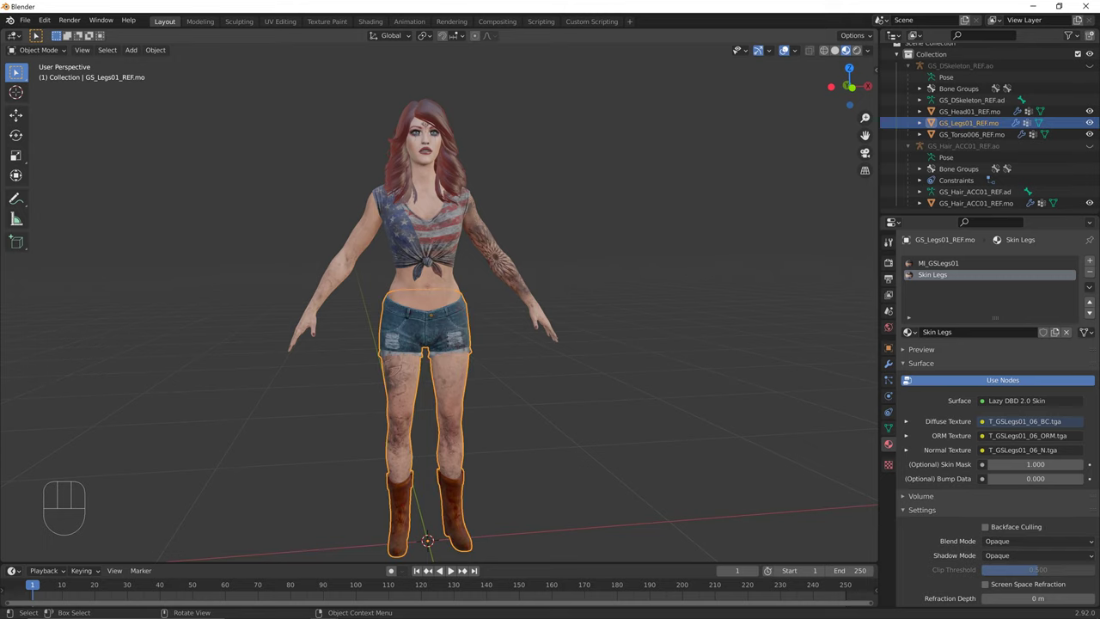
pyautogui.moveTo(445, 374)
pyautogui.mouseDown(button='middle')
pyautogui.moveTo(524, 374)
pyautogui.moveTo(447, 373)
pyautogui.mouseUp(button='middle')
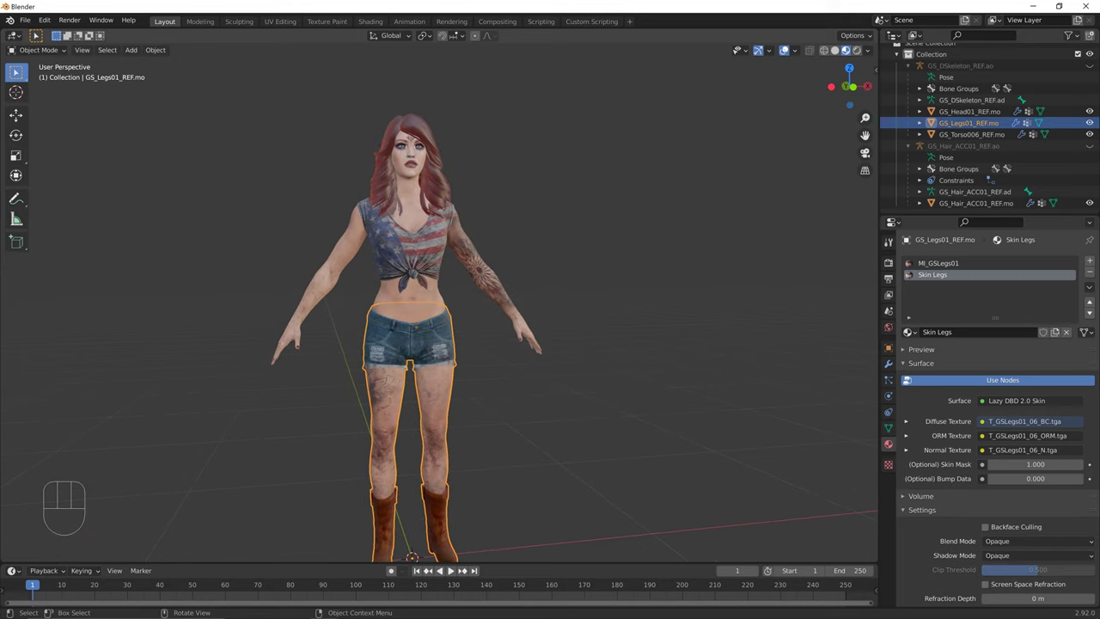
pyautogui.click(413, 138)
pyautogui.click(412, 139)
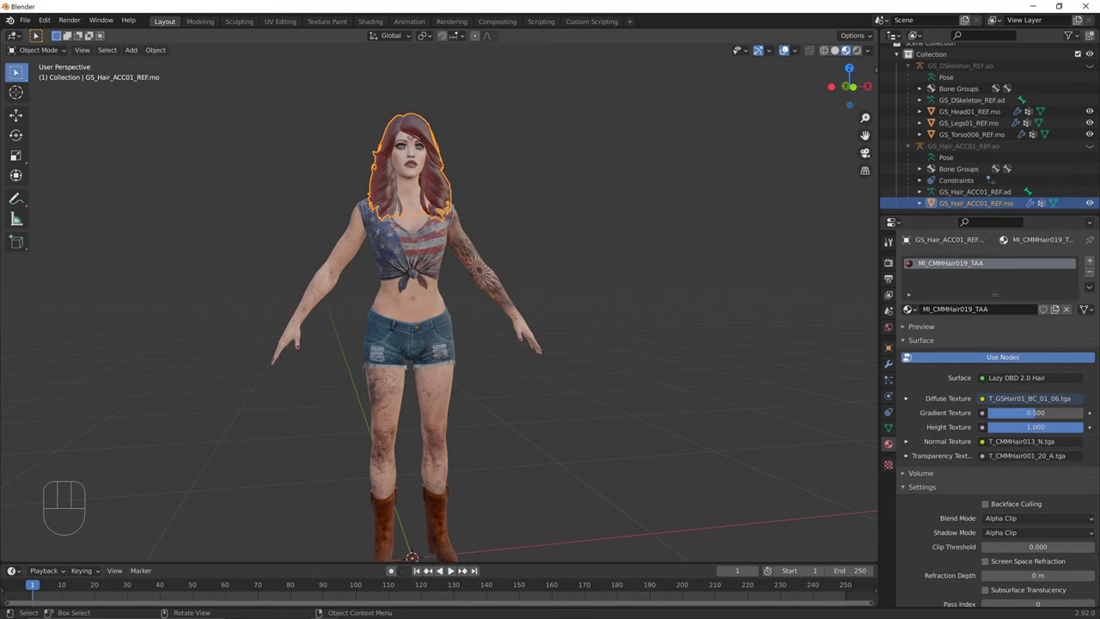
# Show the Load UE Shaders sidebar, widen it, and collapse its preset, shader map settings and shader map methods sections.
pyautogui.click(419, 346)
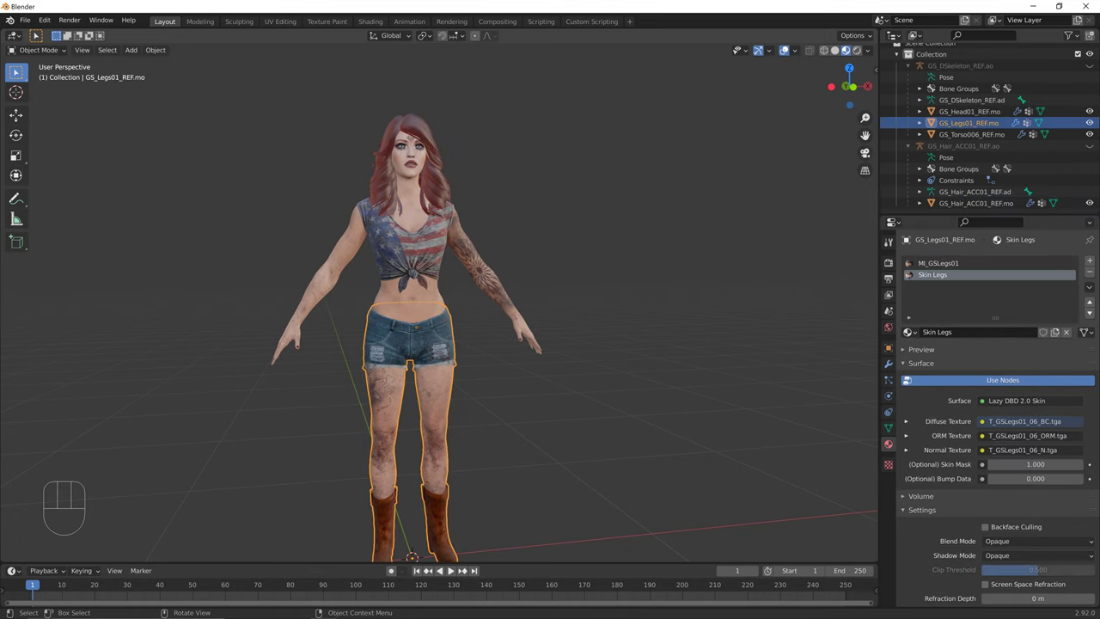
pyautogui.press('n')
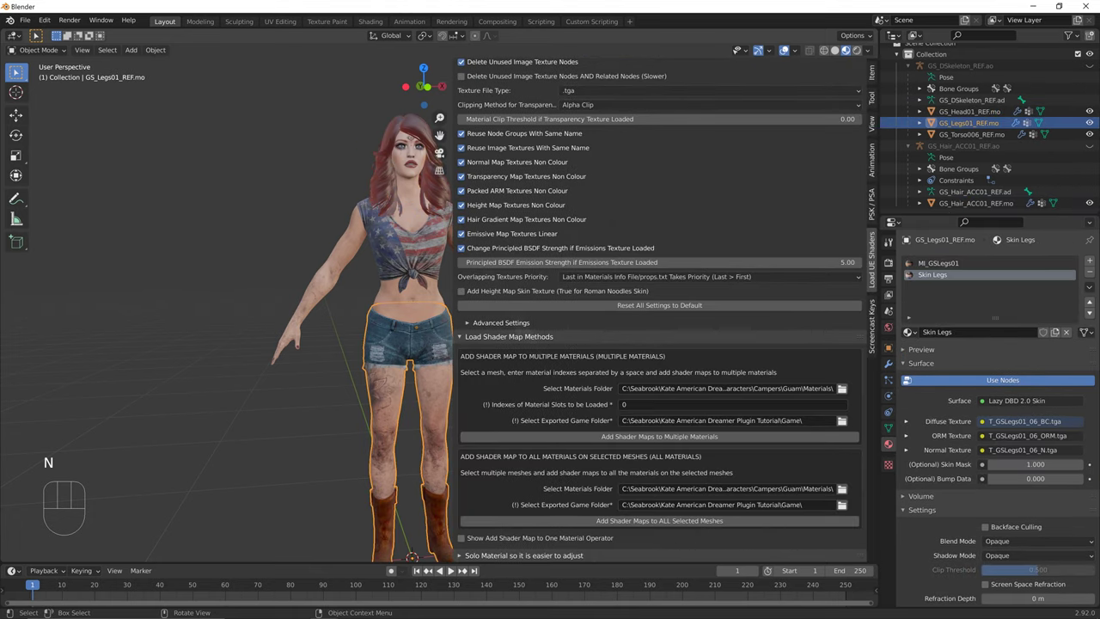
pyautogui.click(284, 258)
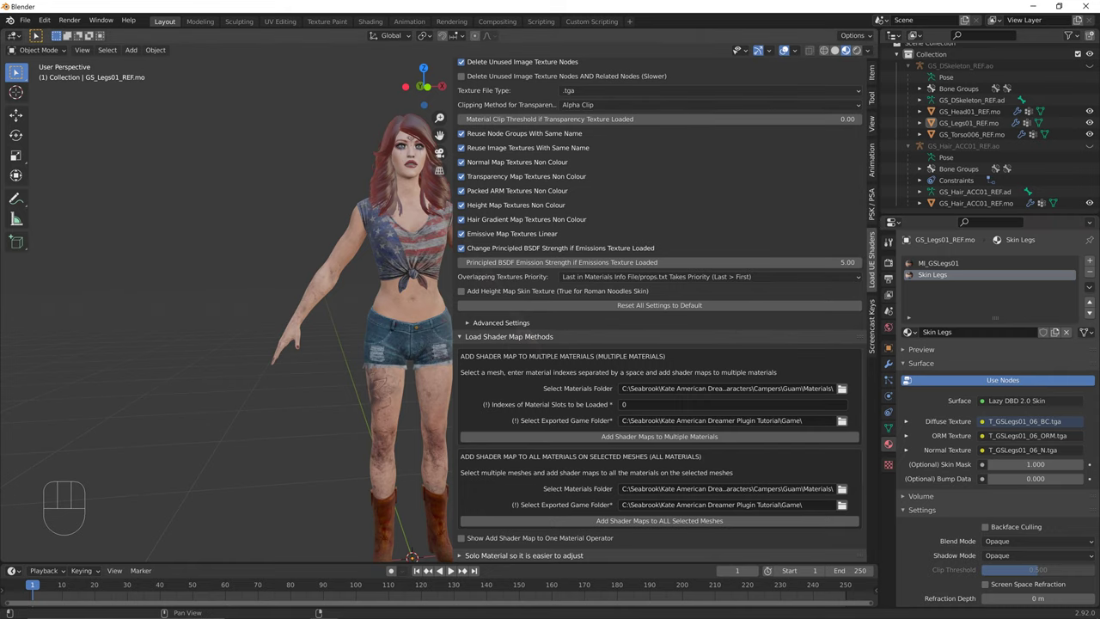
pyautogui.moveTo(455, 412); pyautogui.dragTo(565, 434)
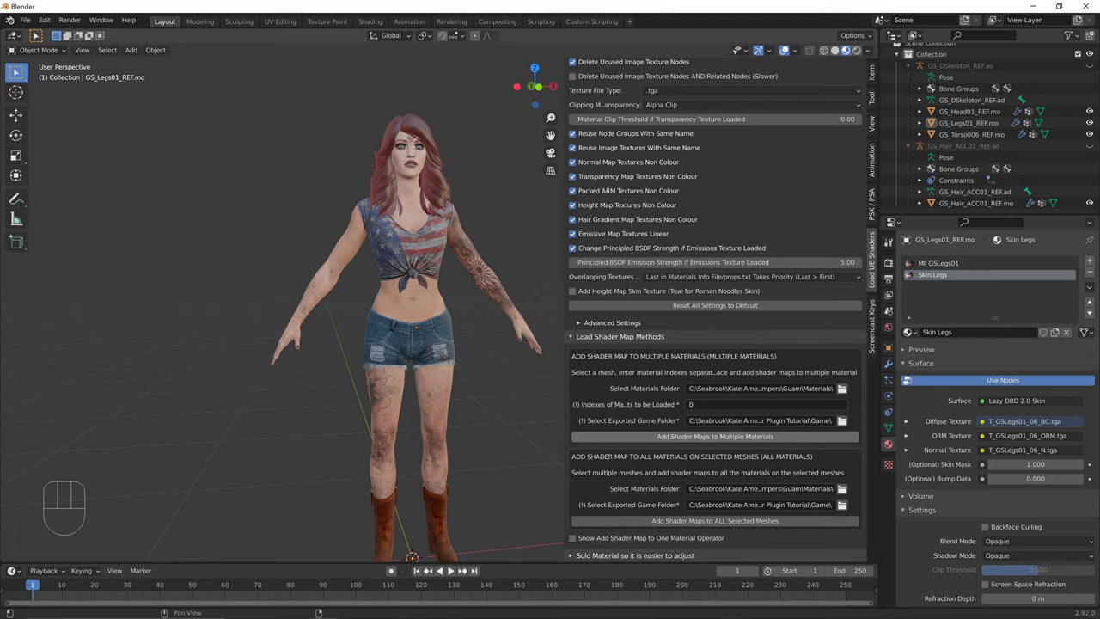
pyautogui.scroll(-2, 715, 520)
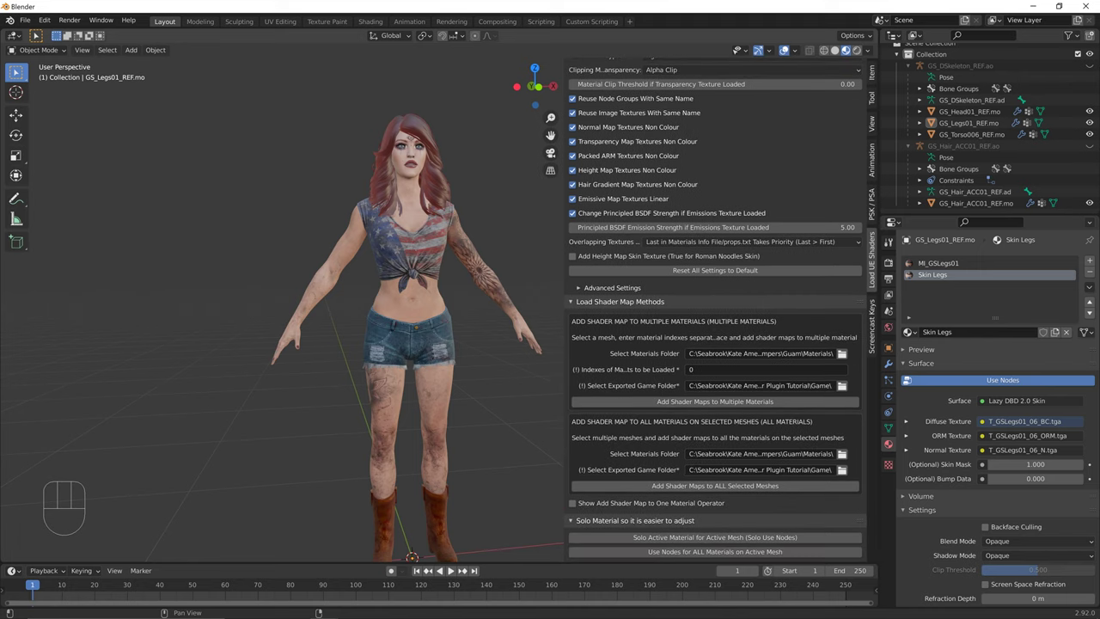
pyautogui.scroll(2, 715, 301)
pyautogui.click(620, 348)
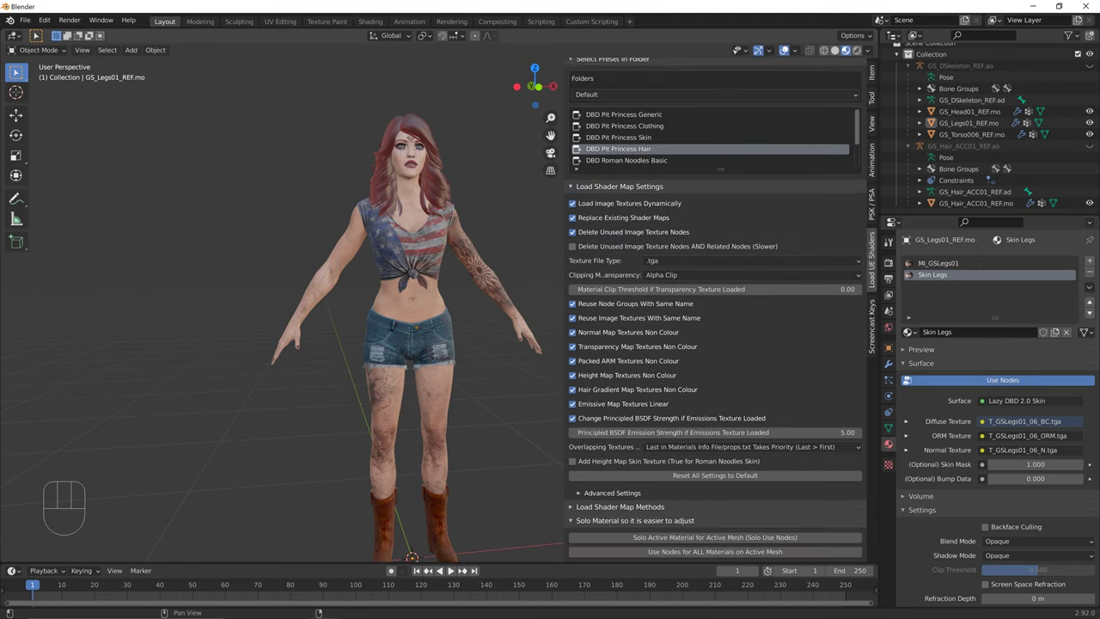
pyautogui.click(619, 186)
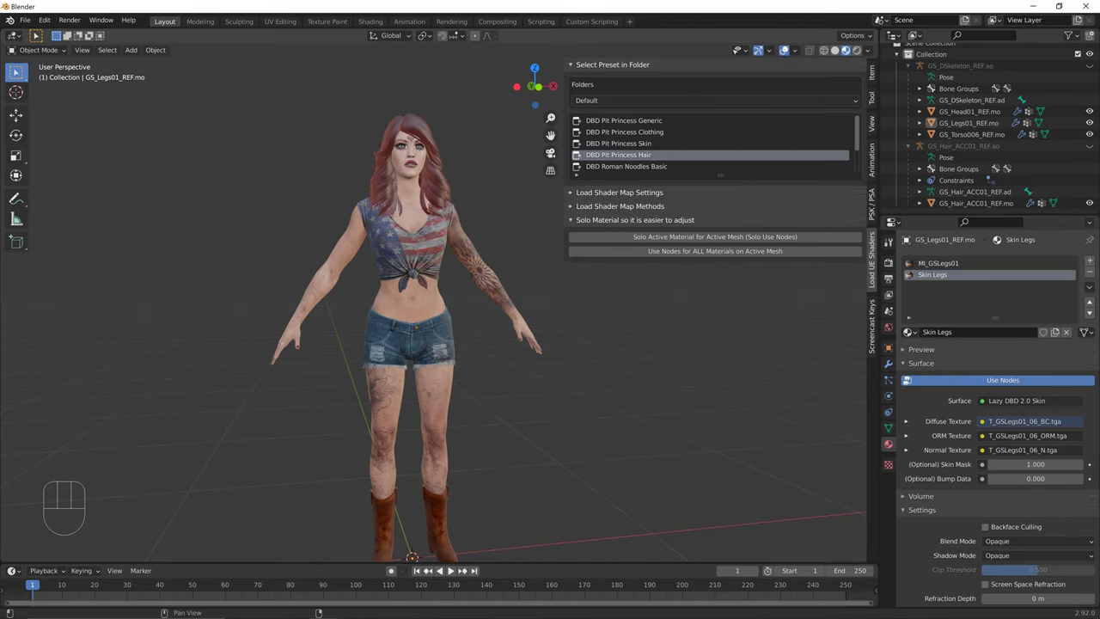
pyautogui.click(612, 65)
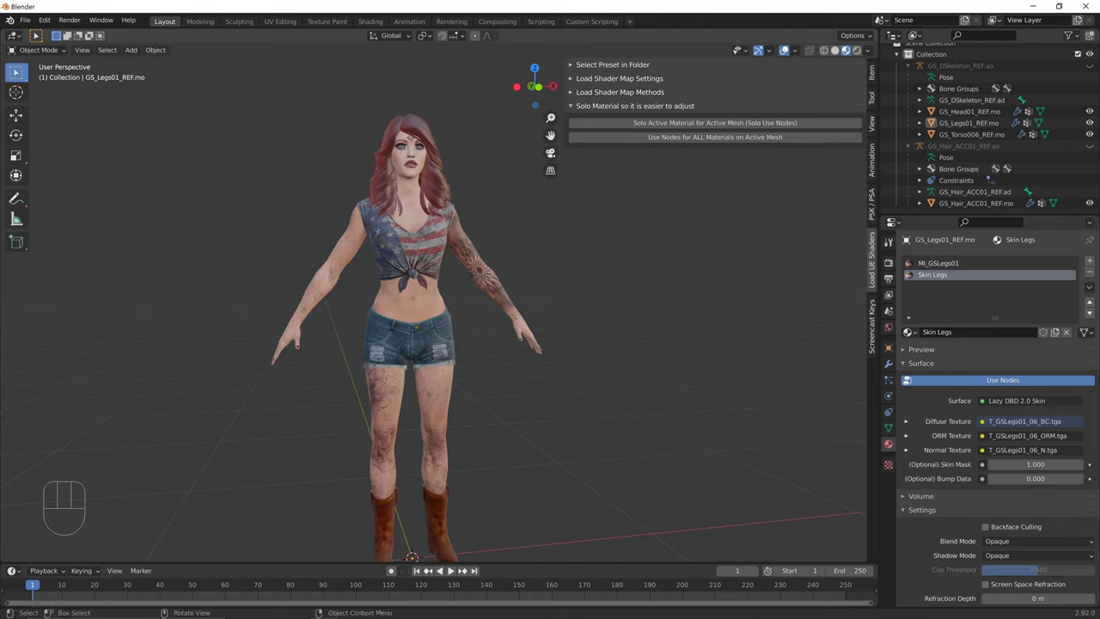
# Solo the first MI_GSShirt006 material on the torso mesh and display its shader node tree.
pyautogui.click(415, 245)
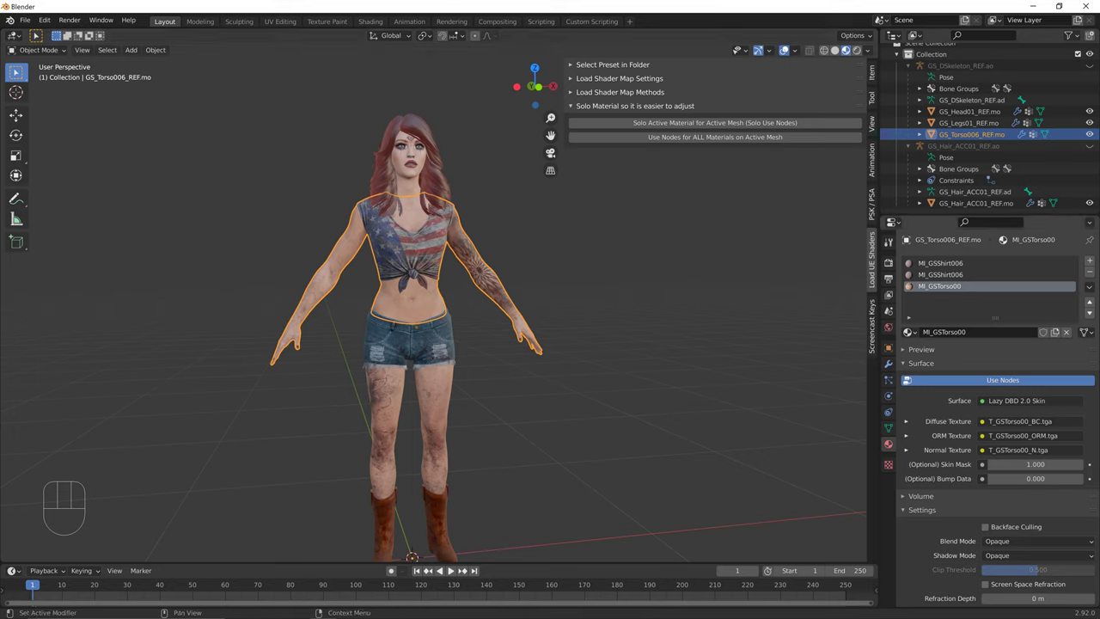
pyautogui.click(940, 262)
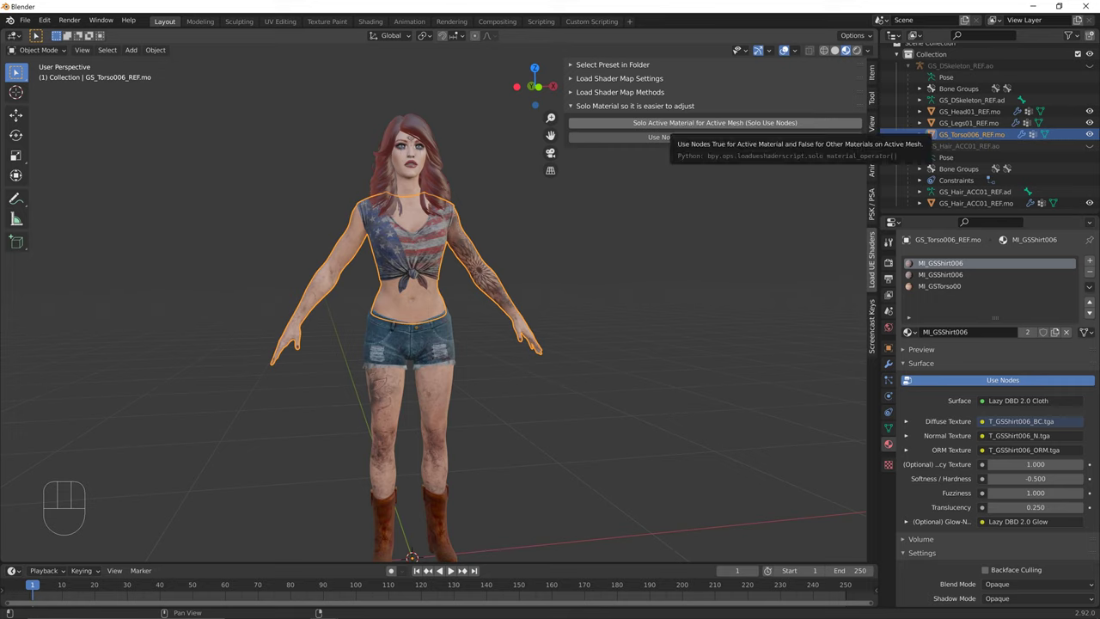
pyautogui.click(670, 123)
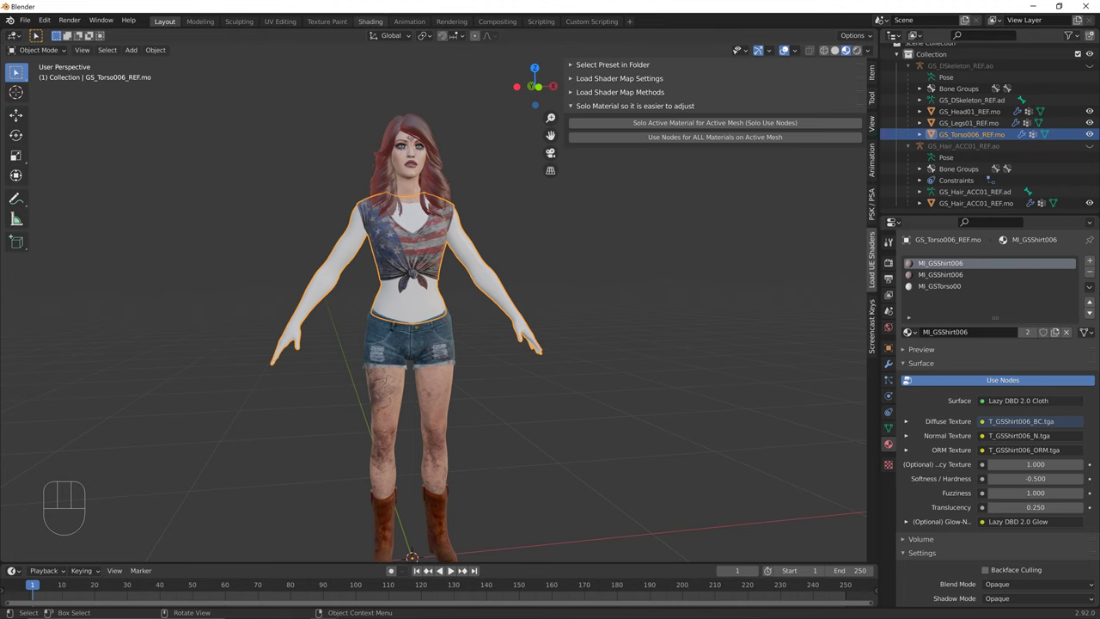
pyautogui.click(370, 22)
pyautogui.moveTo(550, 369); pyautogui.dragTo(529, 332, button='middle')
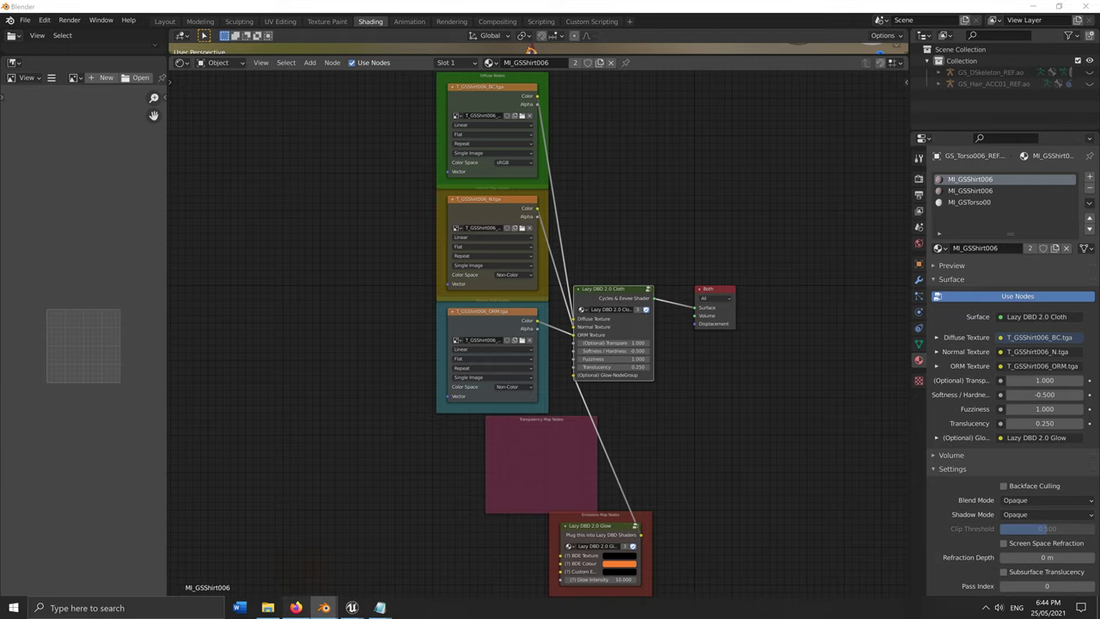
# Switch to Firefox, search for github in a new tab, and open the UEShaderScript repository on GitHub.
pyautogui.click(295, 608)
pyautogui.hotkey('ctrl', 't')
pyautogui.write('g')
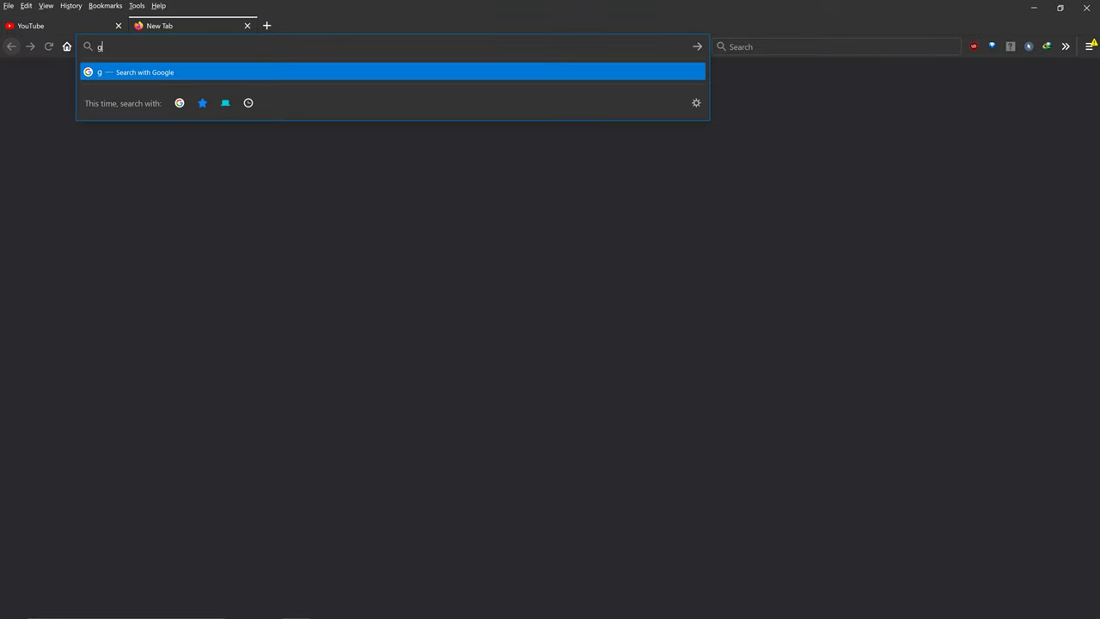
pyautogui.press('BackSpace')
pyautogui.write('github')
pyautogui.press('Return')
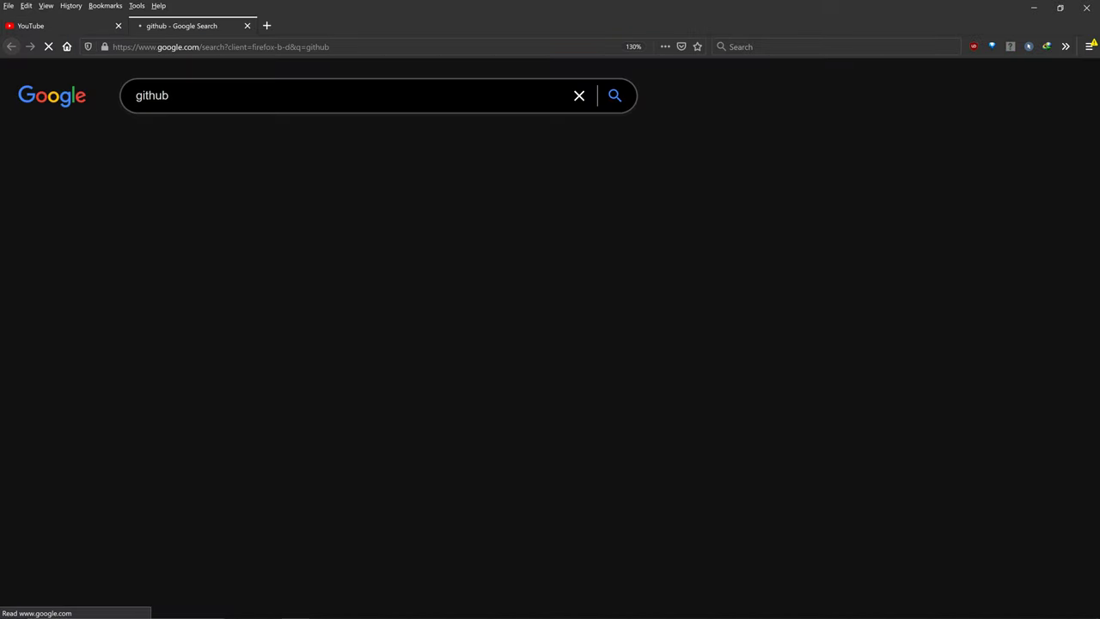
pyautogui.click(298, 223)
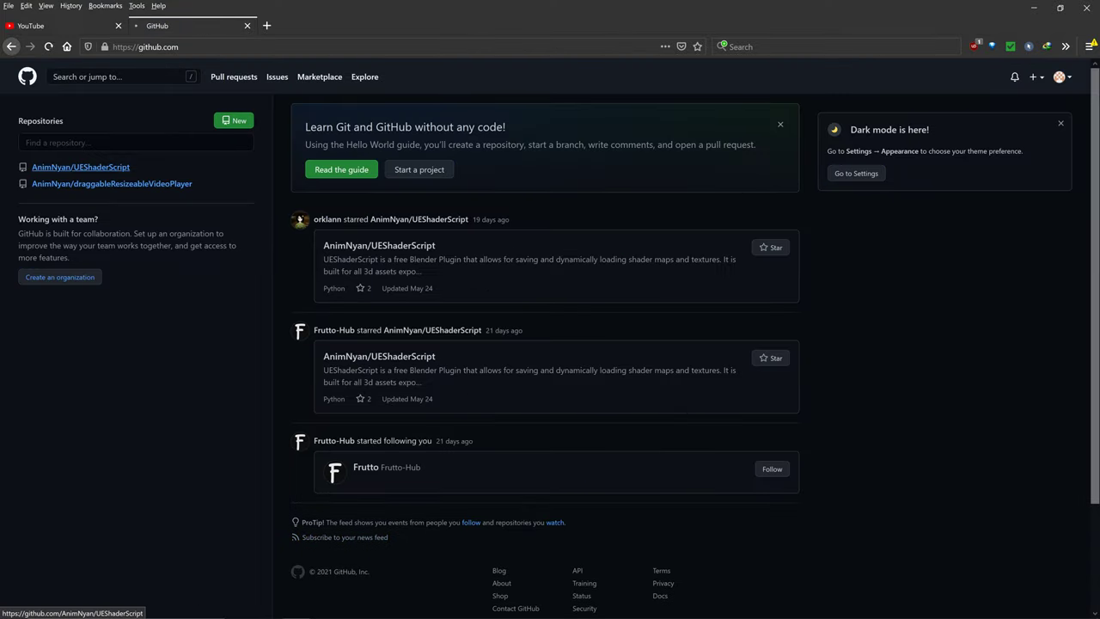
pyautogui.click(81, 167)
# Read the README's "Using Pit Princess's presets" section on softness, hardness, fuzziness and translucency for the cloth shader.
pyautogui.middleClick(133, 213)
pyautogui.middleClick(133, 413)
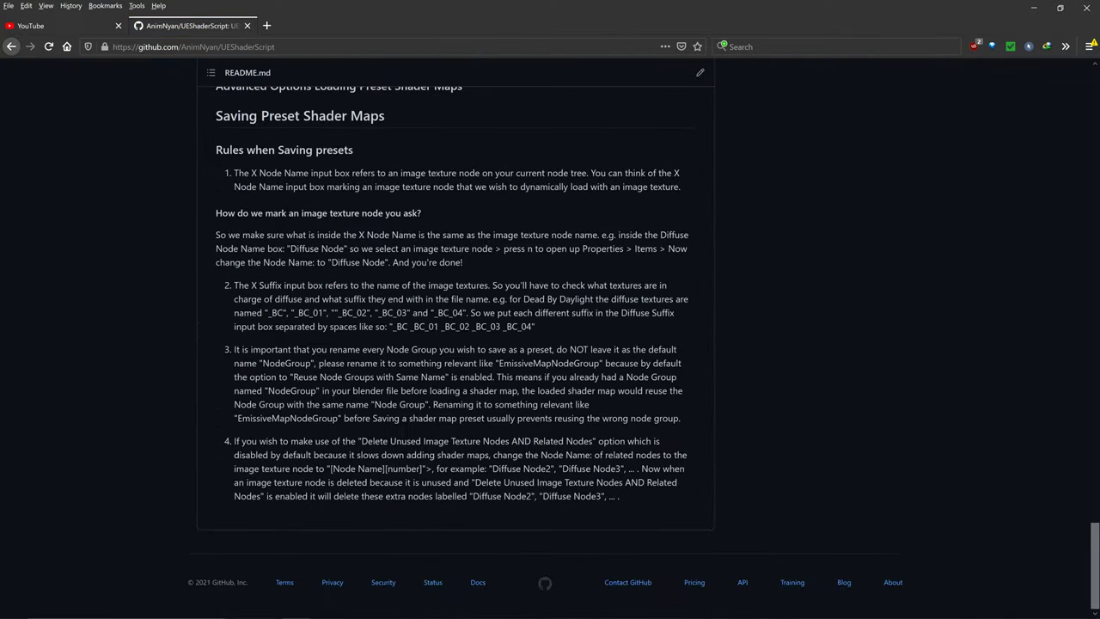
pyautogui.scroll(3, 455, 335)
pyautogui.scroll(-2, 455, 335)
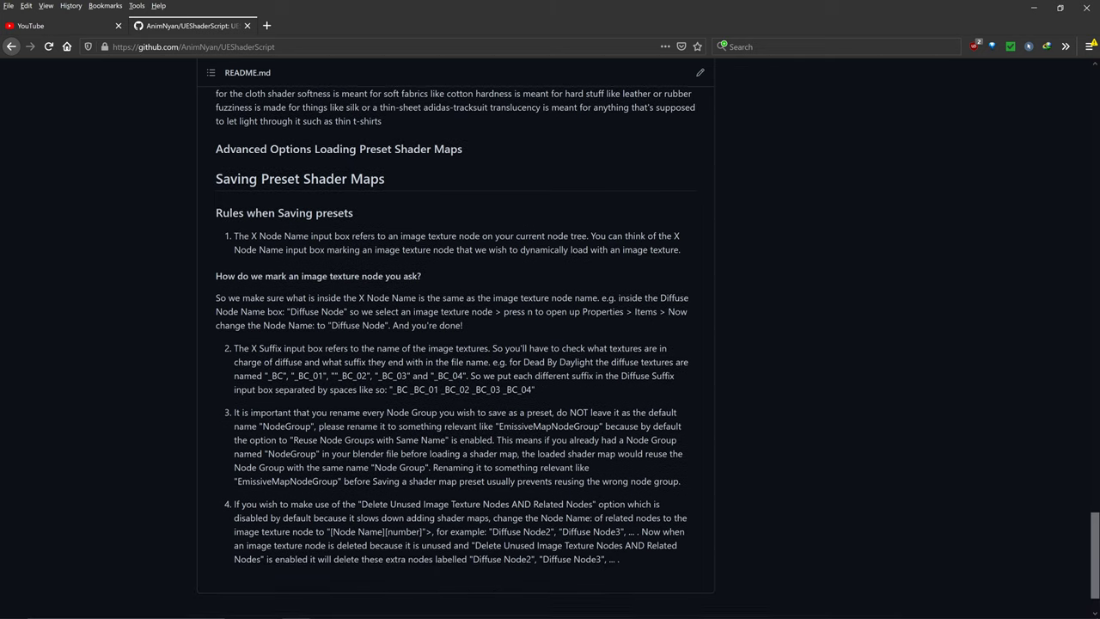
pyautogui.scroll(5, 456, 344)
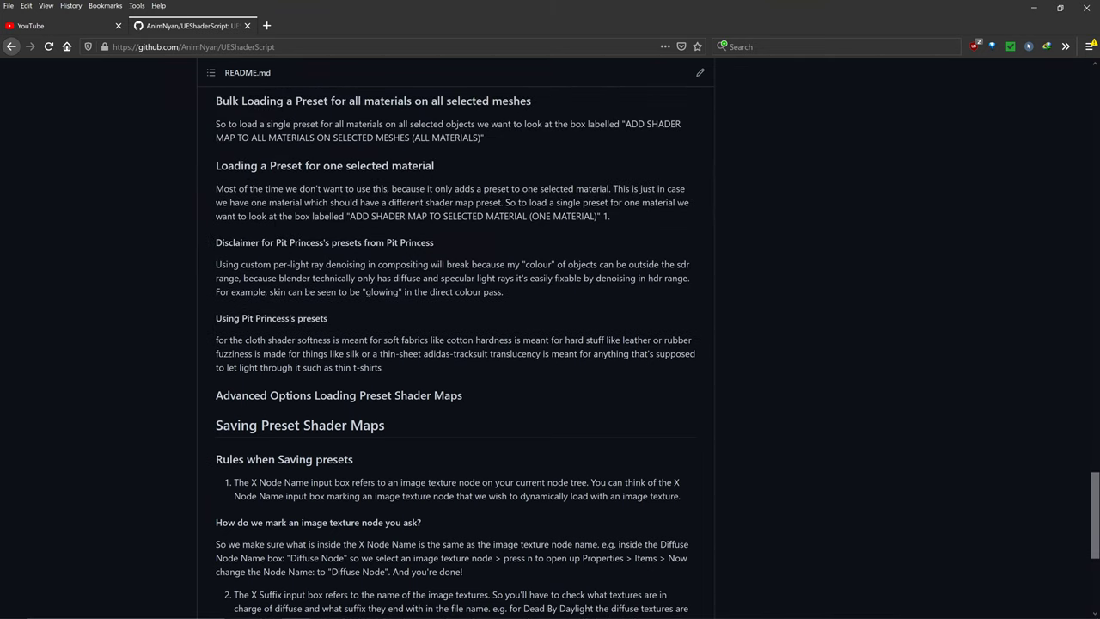
pyautogui.moveTo(224, 340); pyautogui.dragTo(339, 340)
pyautogui.click(339, 341)
pyautogui.moveTo(216, 340); pyautogui.dragTo(384, 354)
pyautogui.click(301, 327)
pyautogui.moveTo(263, 319); pyautogui.dragTo(311, 318)
pyautogui.click(311, 317)
pyautogui.moveTo(216, 339); pyautogui.dragTo(651, 340)
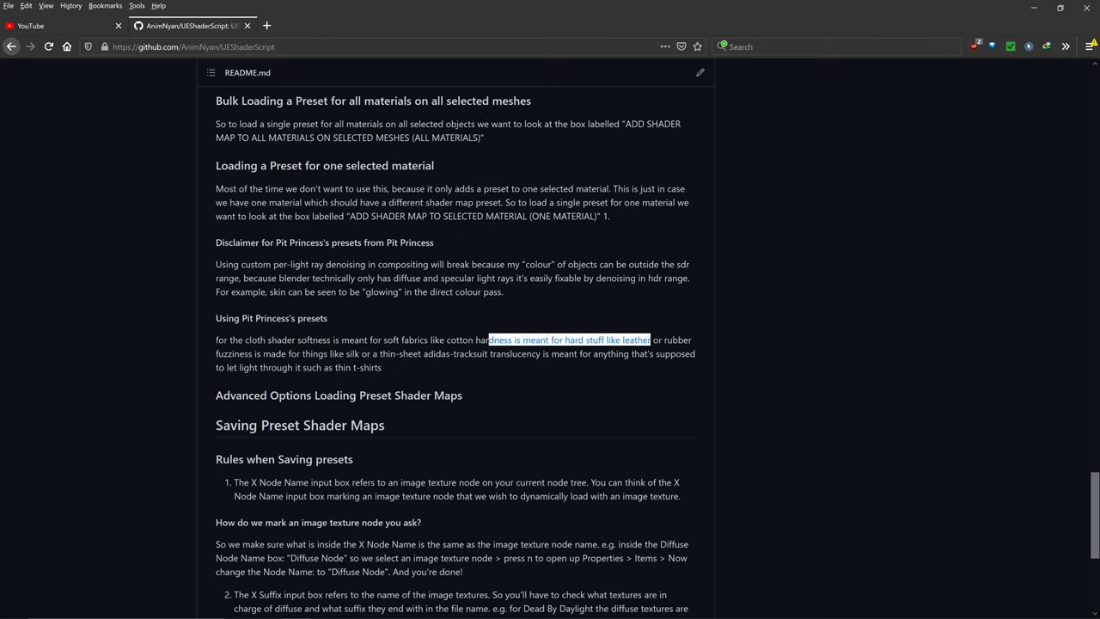
pyautogui.moveTo(215, 353); pyautogui.dragTo(382, 366)
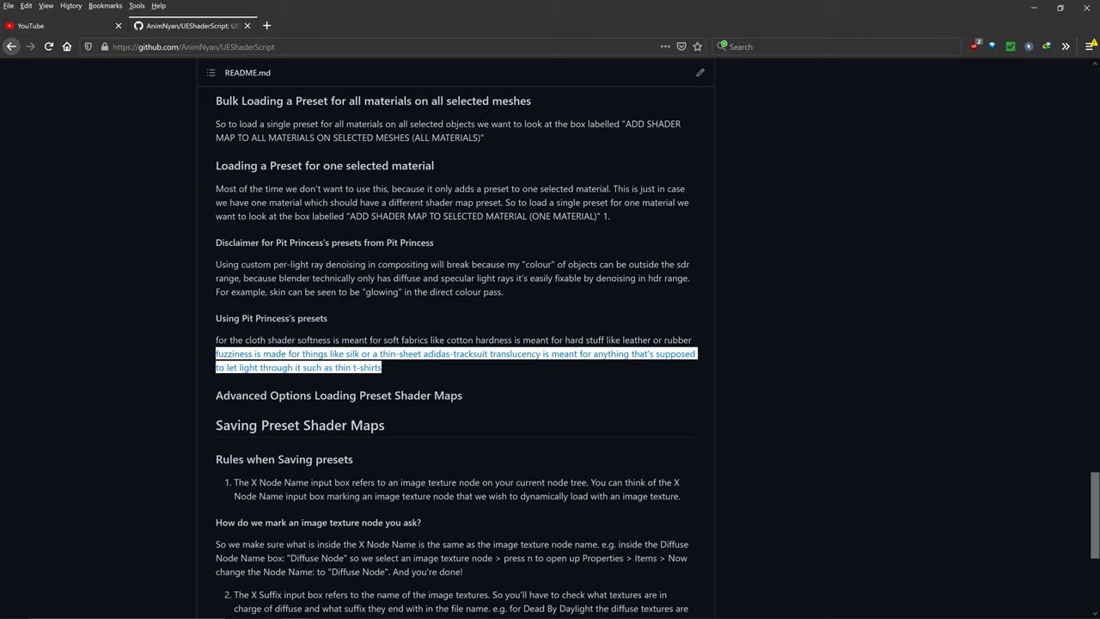
pyautogui.click(404, 367)
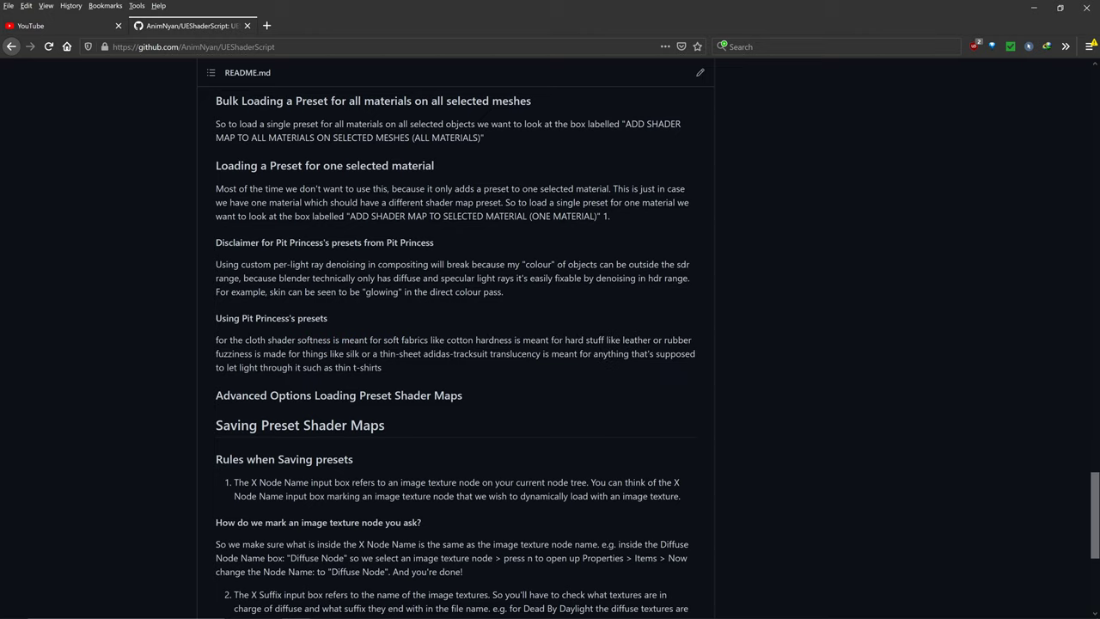
pyautogui.moveTo(486, 353); pyautogui.dragTo(382, 367)
pyautogui.click(225, 395)
# Switch back to Blender, enlarge the 3D viewport above the node editor, and frame the torso's shirt from the front.
pyautogui.hotkey('alt', 'Tab')
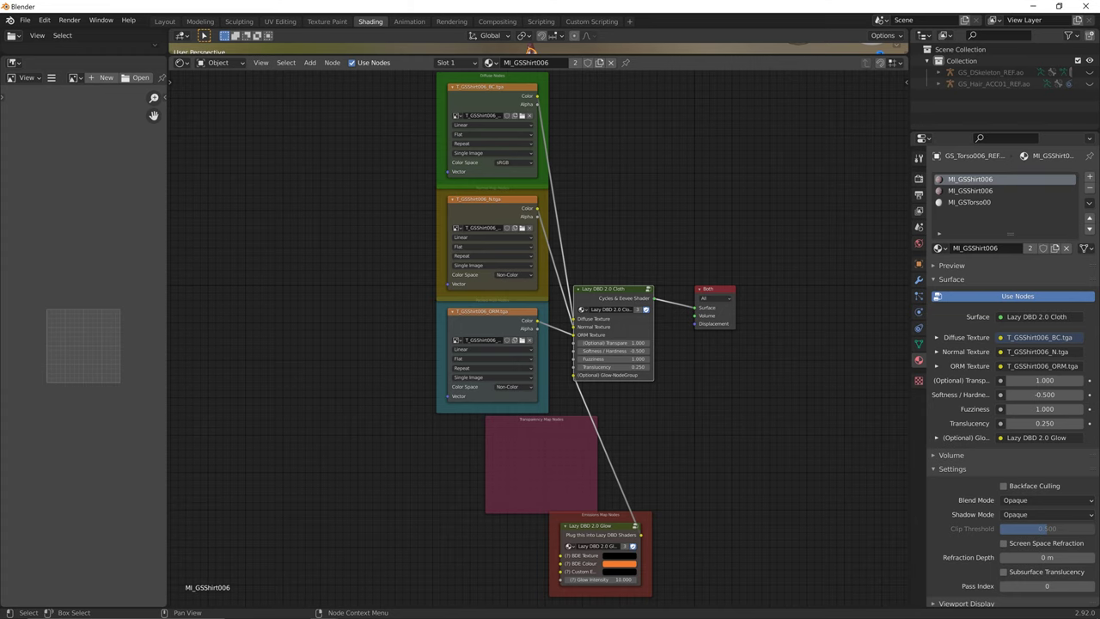
pyautogui.moveTo(613, 376)
pyautogui.mouseDown(button='middle')
pyautogui.moveTo(615, 387)
pyautogui.moveTo(606, 377)
pyautogui.mouseUp(button='middle')
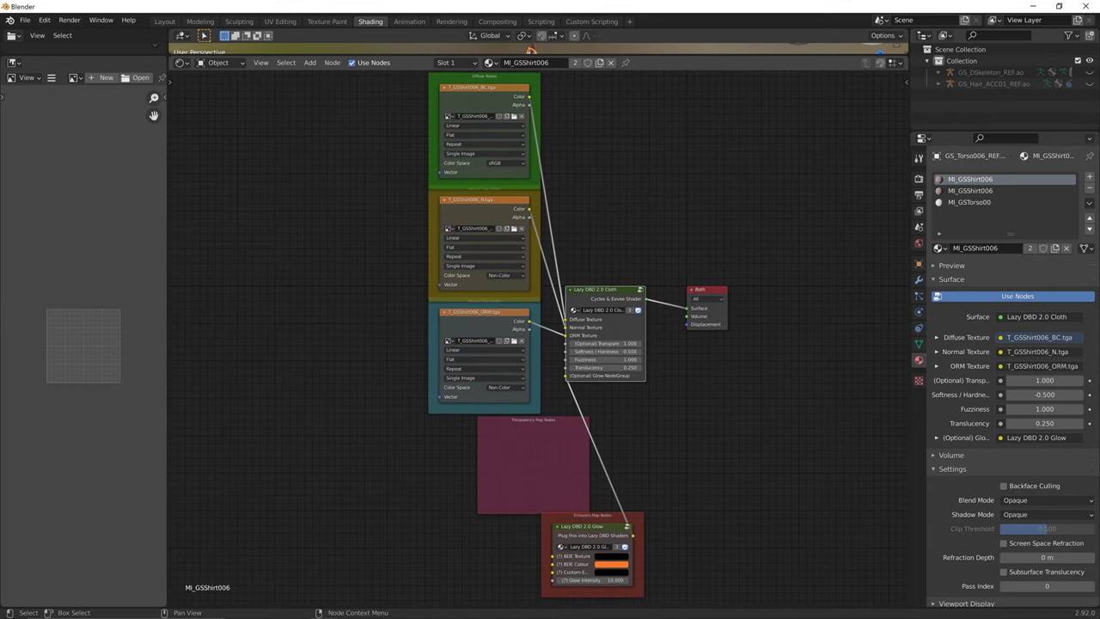
pyautogui.moveTo(599, 57); pyautogui.dragTo(599, 180)
pyautogui.scroll(9, 543, 126)
pyautogui.scroll(3, 543, 125)
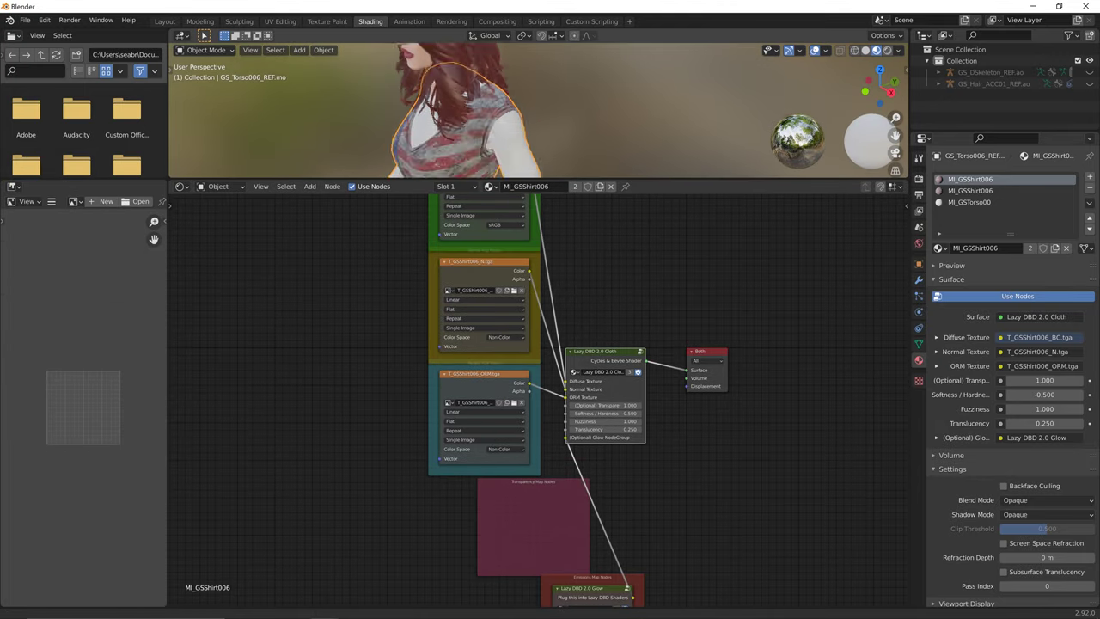
pyautogui.keyDown('shift'); pyautogui.moveTo(543, 126); pyautogui.dragTo(614, 69, button='middle'); pyautogui.keyUp('shift')
pyautogui.scroll(4, 584, 103)
pyautogui.moveTo(584, 103)
pyautogui.mouseDown(button='middle')
pyautogui.moveTo(631, 124)
pyautogui.moveTo(593, 116)
pyautogui.mouseUp(button='middle')
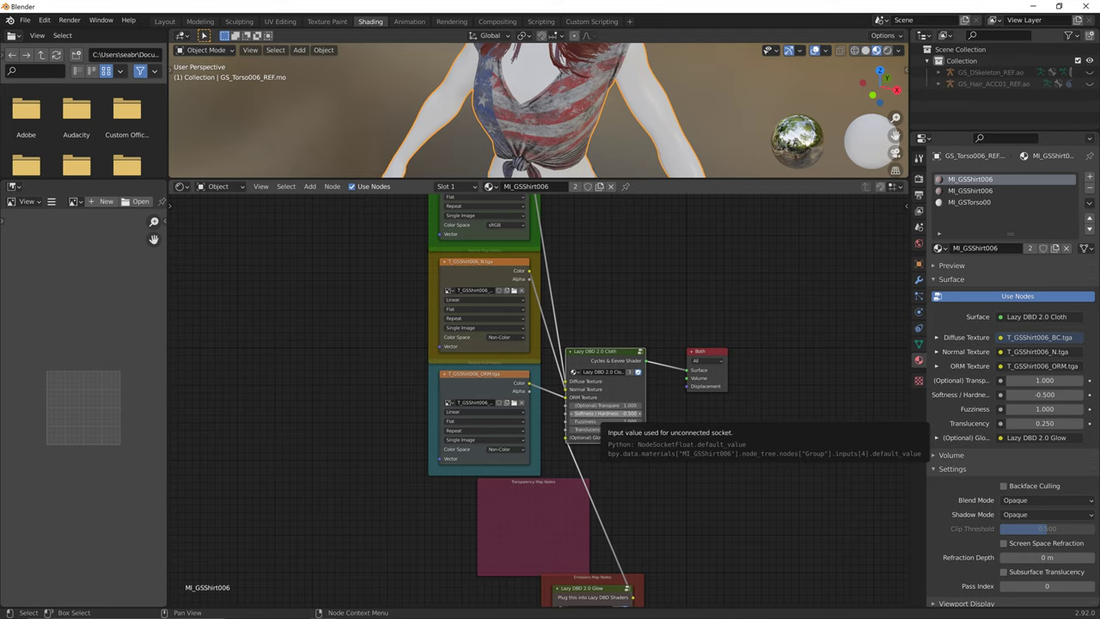
# Recheck the README notes on cloth softness and hardness in Firefox, and return to Blender.
pyautogui.hotkey('alt', 'Tab')
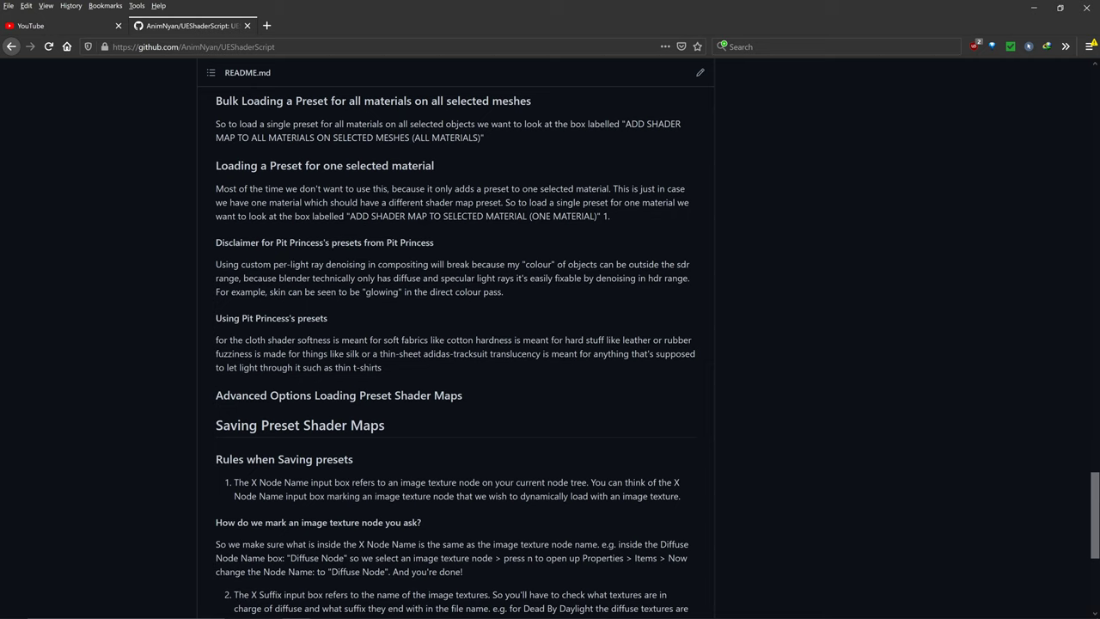
pyautogui.moveTo(401, 340); pyautogui.dragTo(474, 354)
pyautogui.click(474, 353)
pyautogui.hotkey('alt', 'Tab')
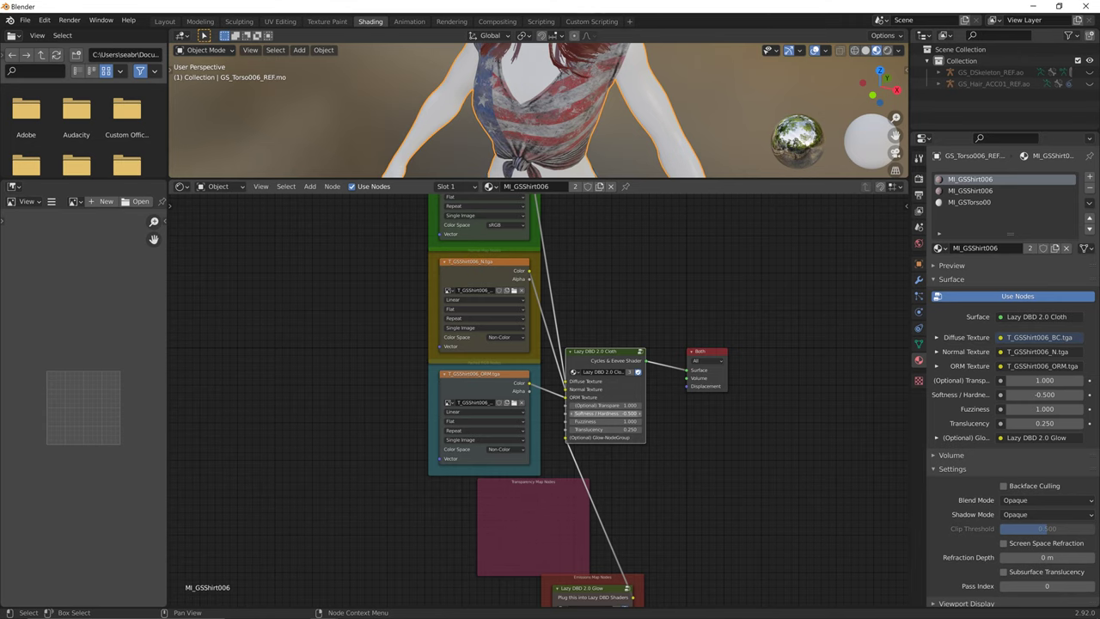
# Set the shirt's Lazy DBD 2.0 Cloth node to Softness / Hardness -1.000 and Fuzziness 0.000.
pyautogui.moveTo(606, 414); pyautogui.dragTo(687, 413)
pyautogui.moveTo(615, 413); pyautogui.dragTo(598, 413)
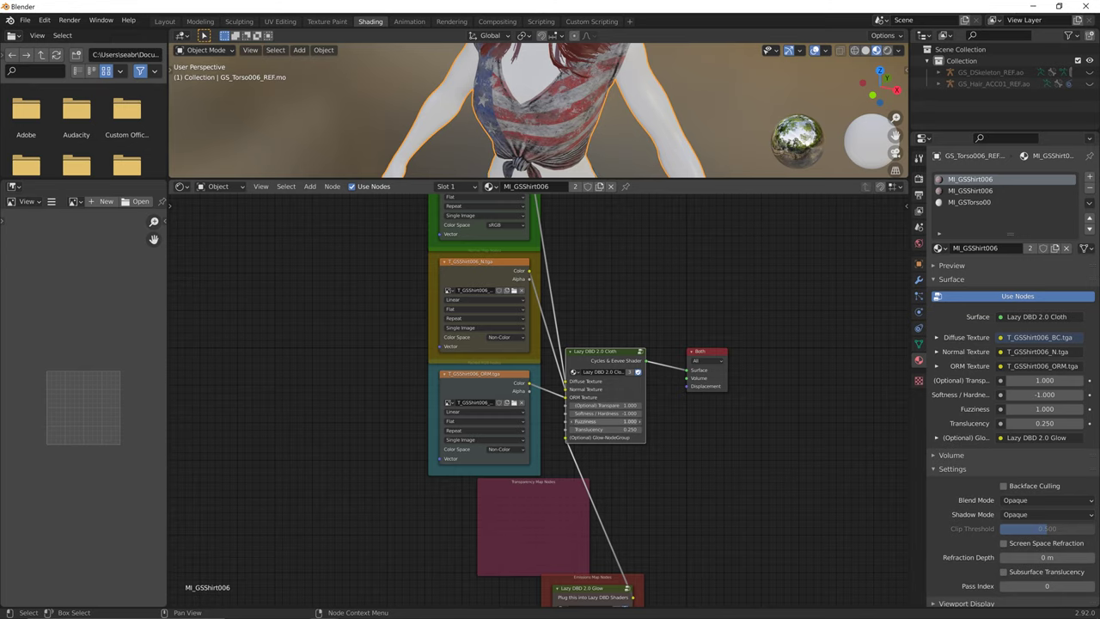
pyautogui.moveTo(605, 421); pyautogui.dragTo(597, 421)
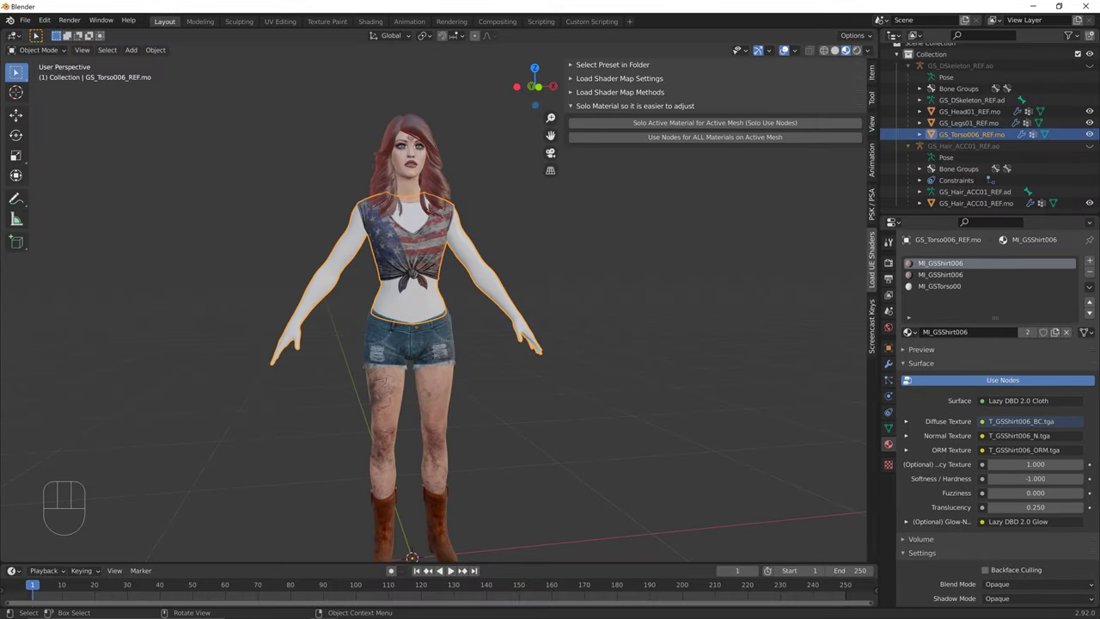
# Re-enable nodes for all torso materials, and solo MI_GSTorso00 to view its Lazy DBD 2.0 Skin node inputs.
pyautogui.click(165, 22)
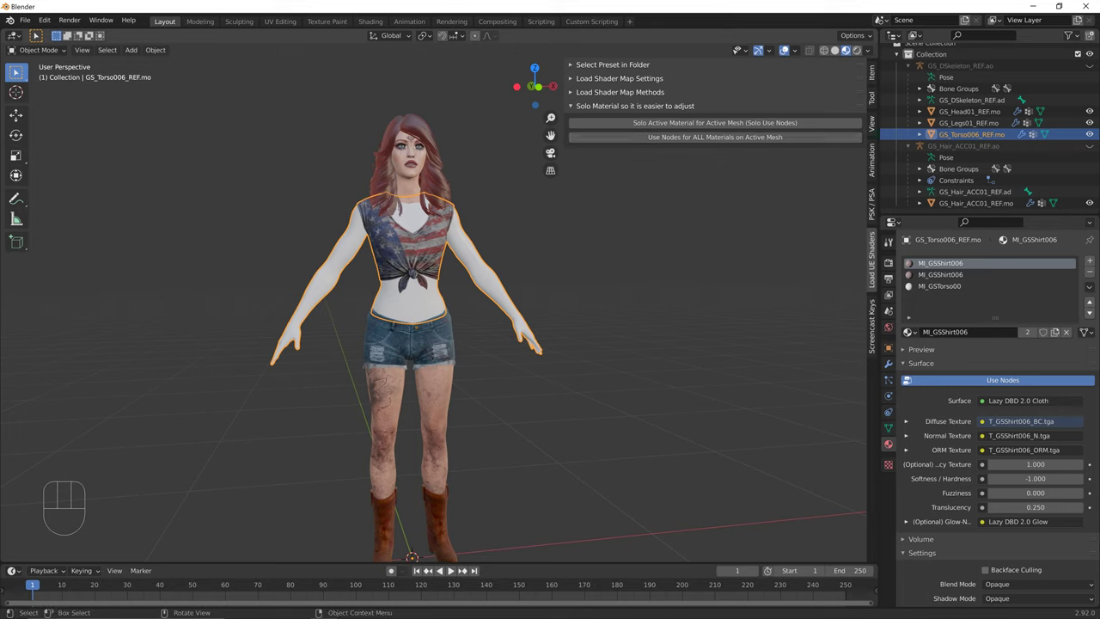
pyautogui.click(715, 137)
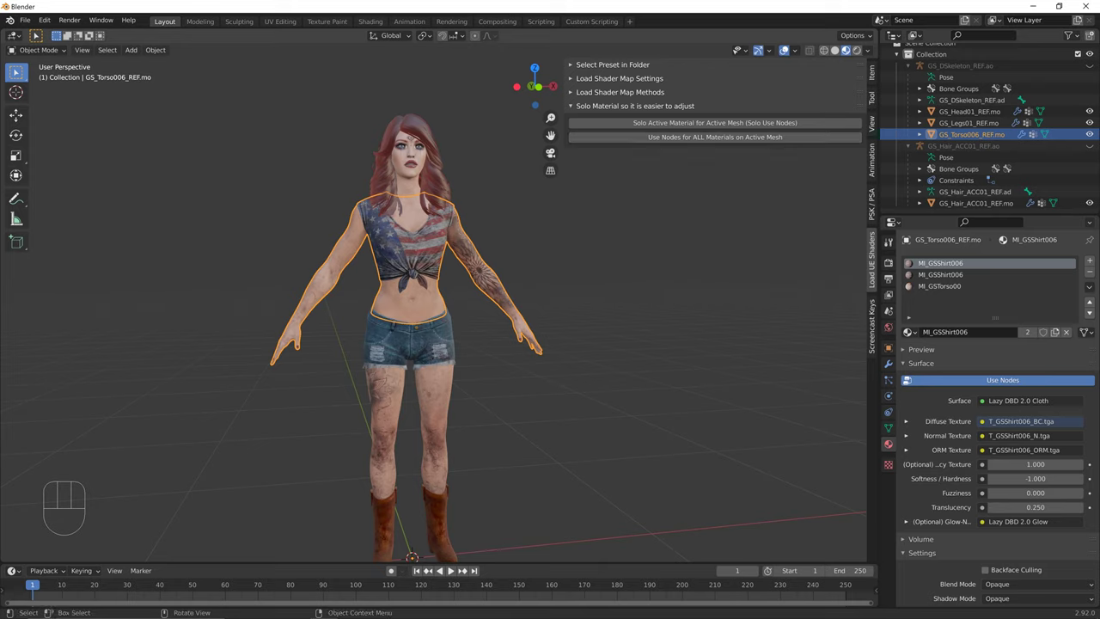
pyautogui.click(939, 287)
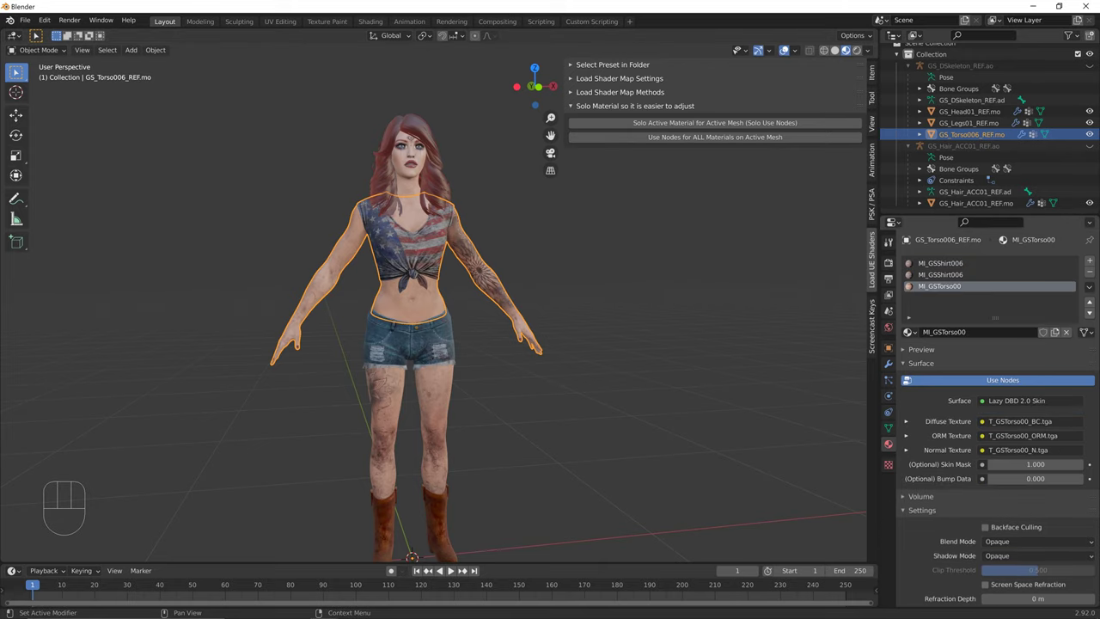
pyautogui.click(715, 122)
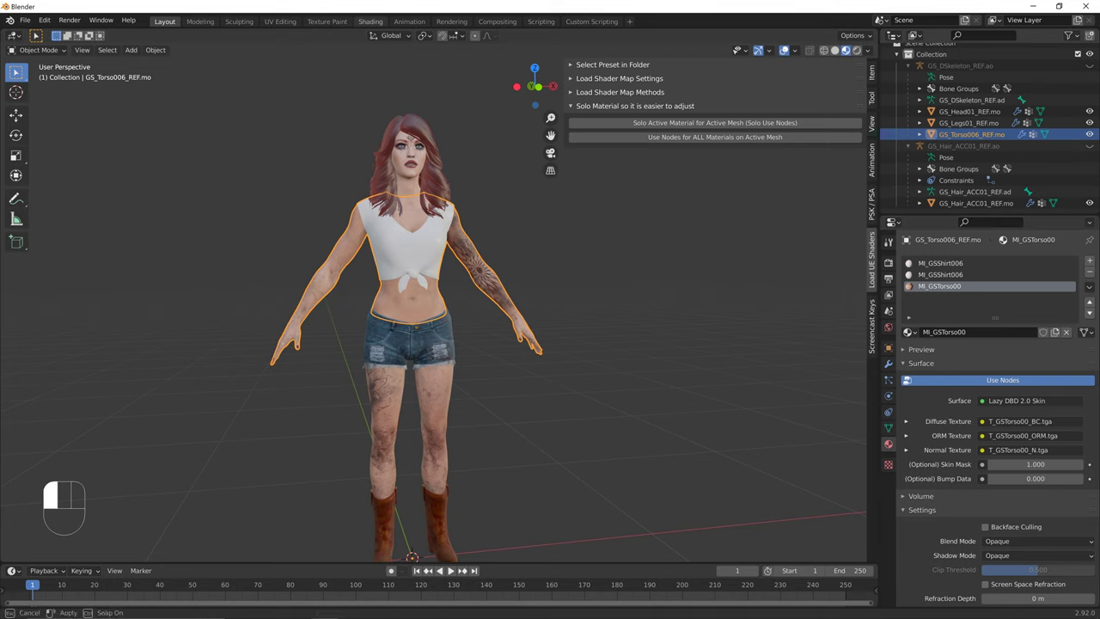
pyautogui.click(370, 21)
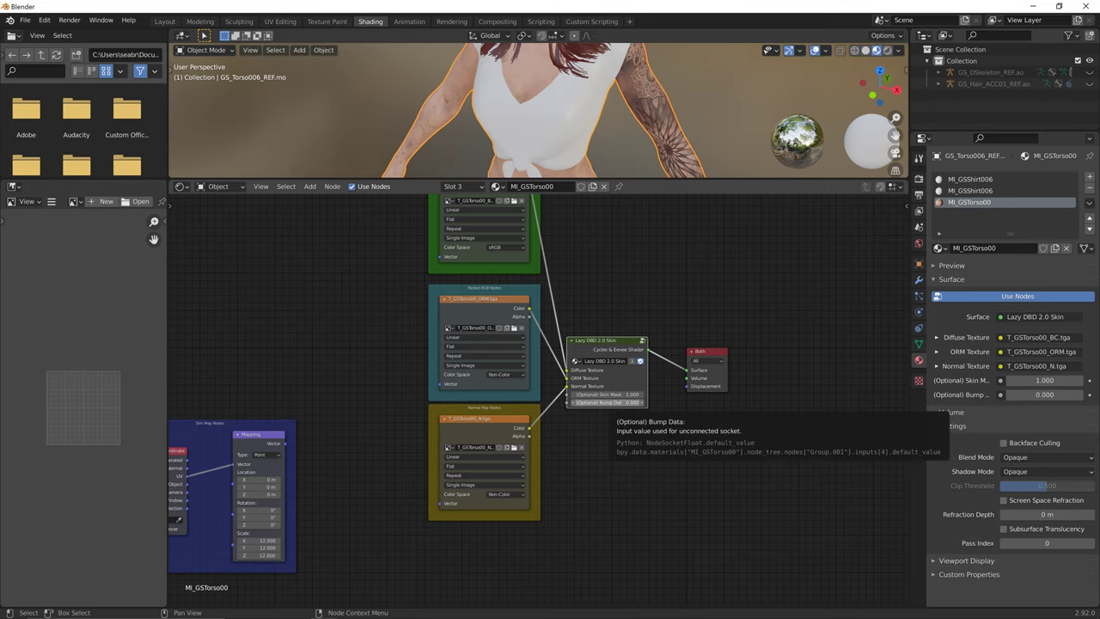
pyautogui.click(164, 21)
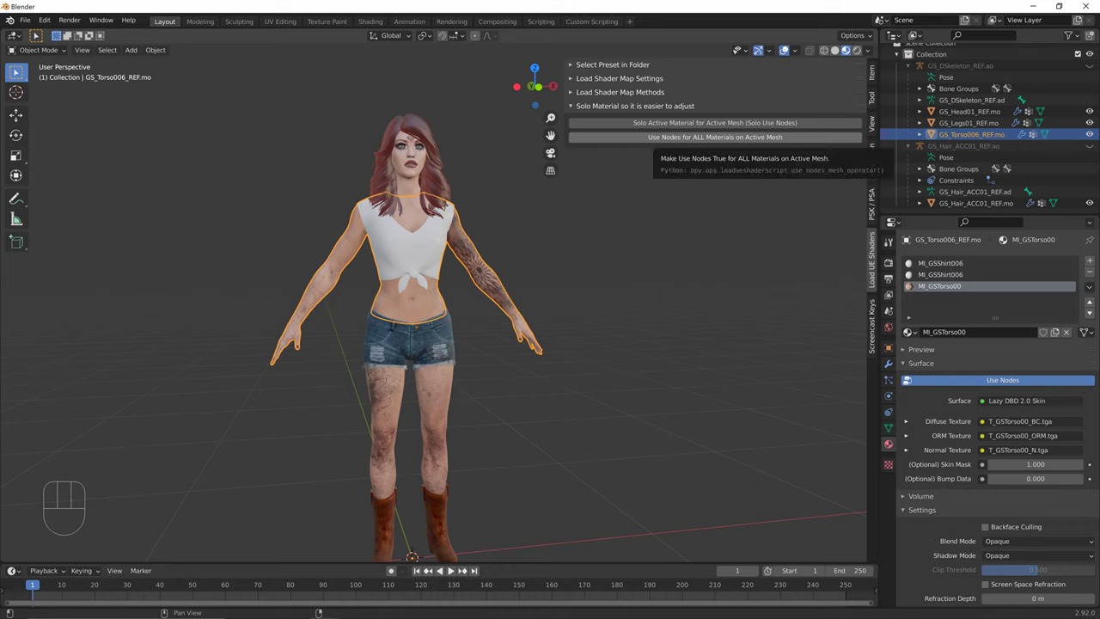
# Re-enable nodes for all torso materials, and solo MI_GSLegs01 on the legs mesh.
pyautogui.click(714, 137)
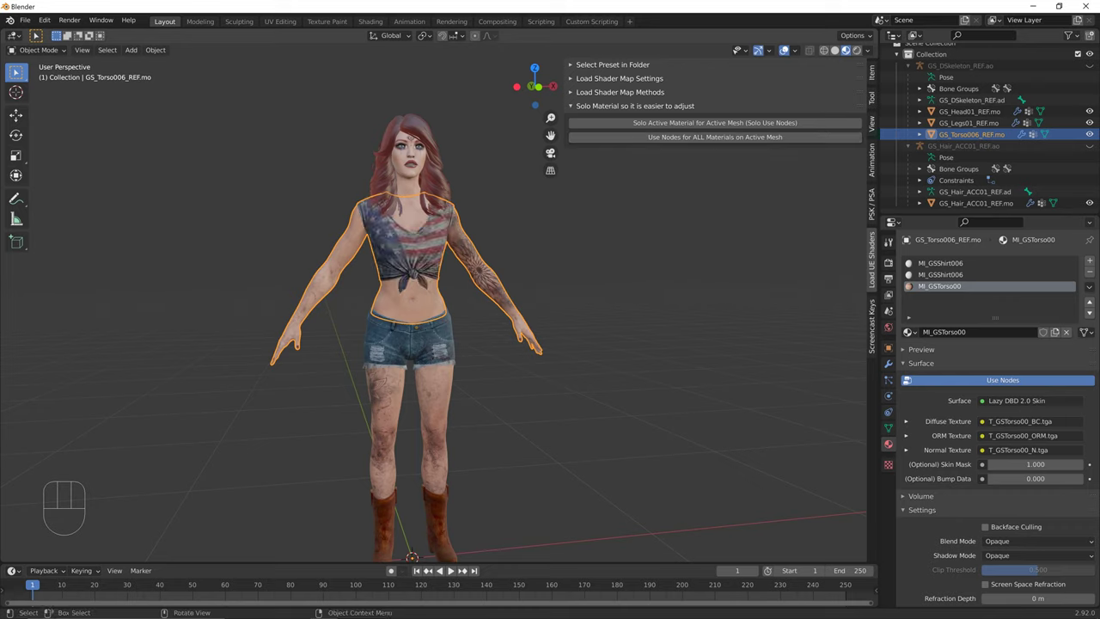
pyautogui.click(410, 346)
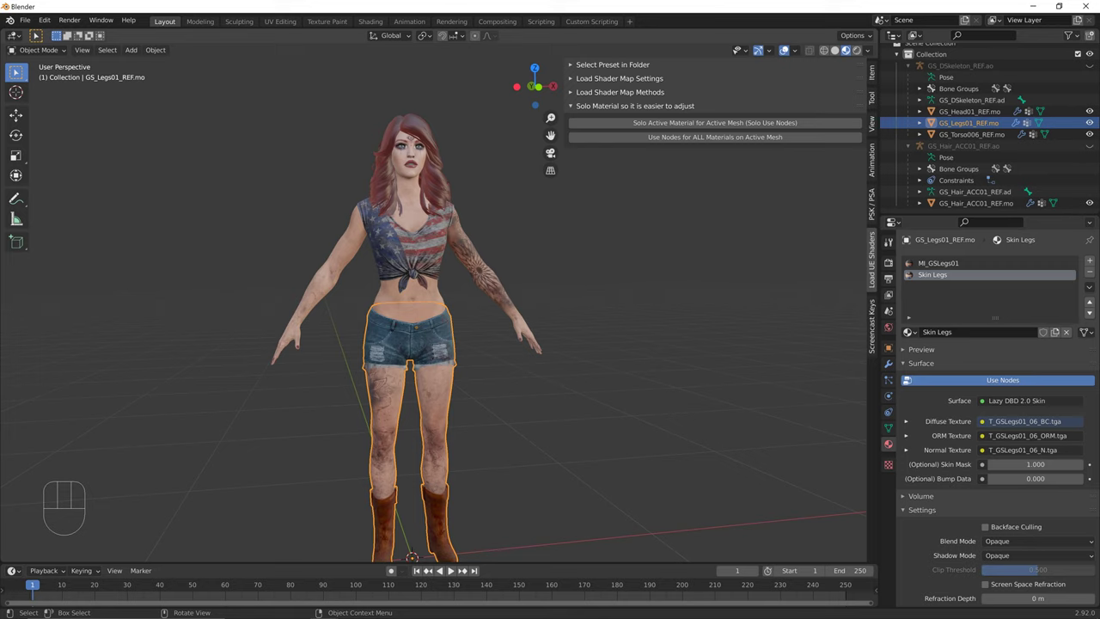
pyautogui.click(954, 263)
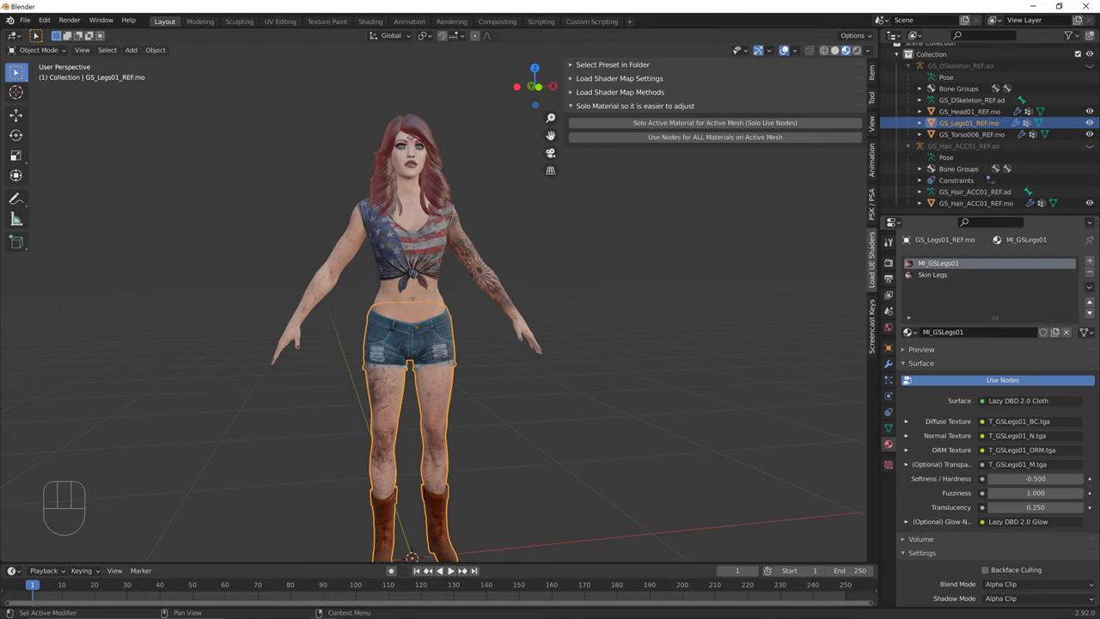
pyautogui.click(715, 123)
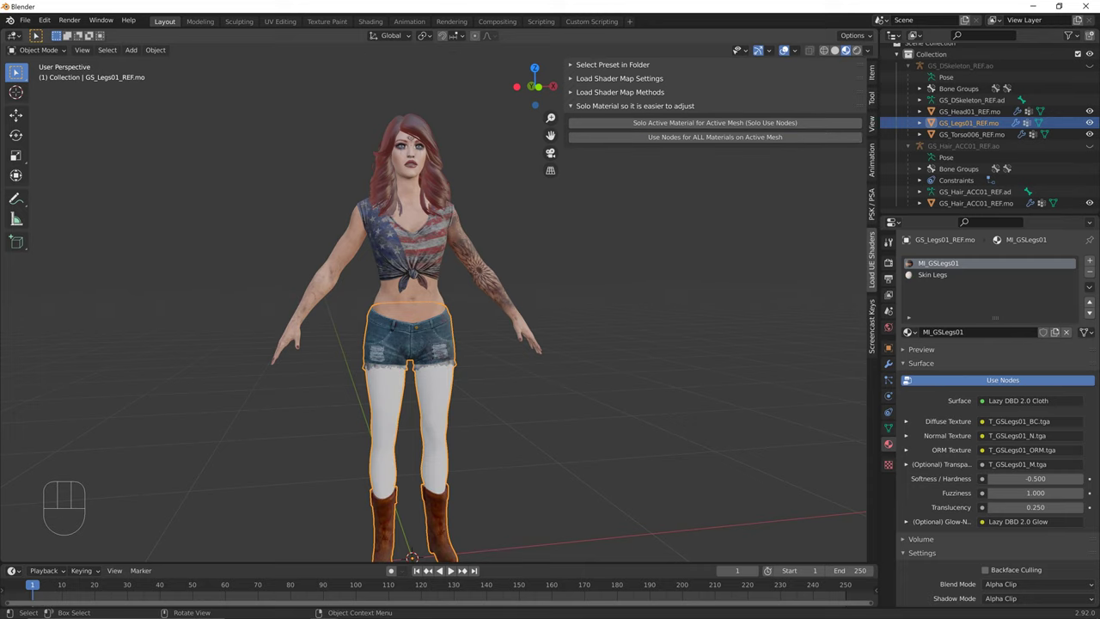
pyautogui.moveTo(412, 344)
pyautogui.mouseDown(button='middle')
pyautogui.moveTo(412, 378)
pyautogui.moveTo(429, 361)
pyautogui.moveTo(420, 357)
pyautogui.mouseUp(button='middle')
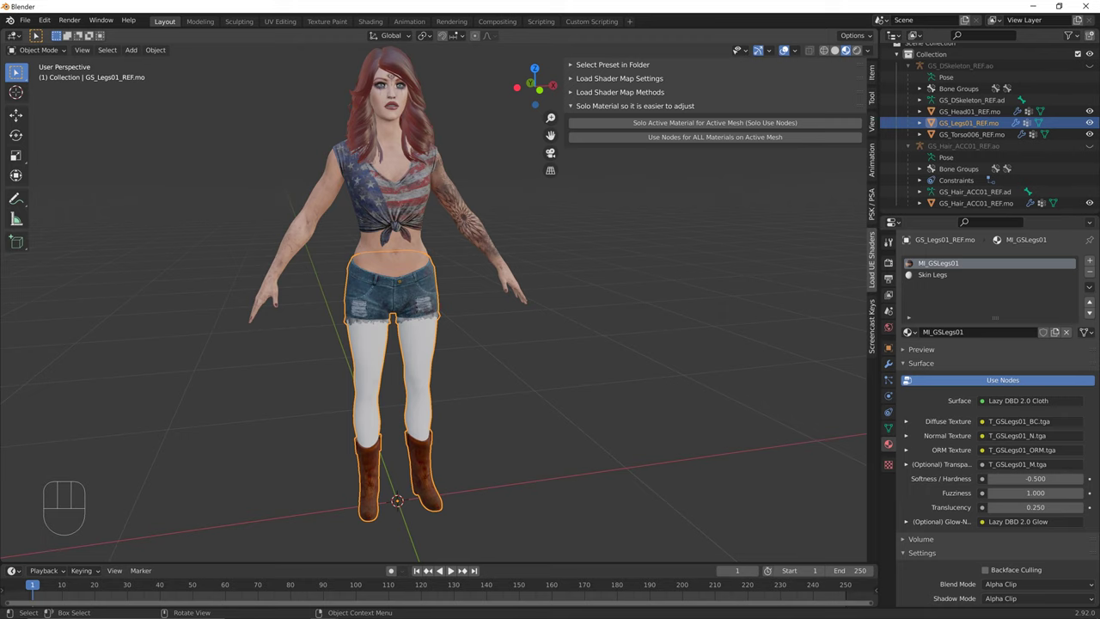
# View the MI_GSLegs01 nodes in the Shading workspace, recheck the README notes on cloth softness and hardness in Firefox, and return to Blender.
pyautogui.click(370, 22)
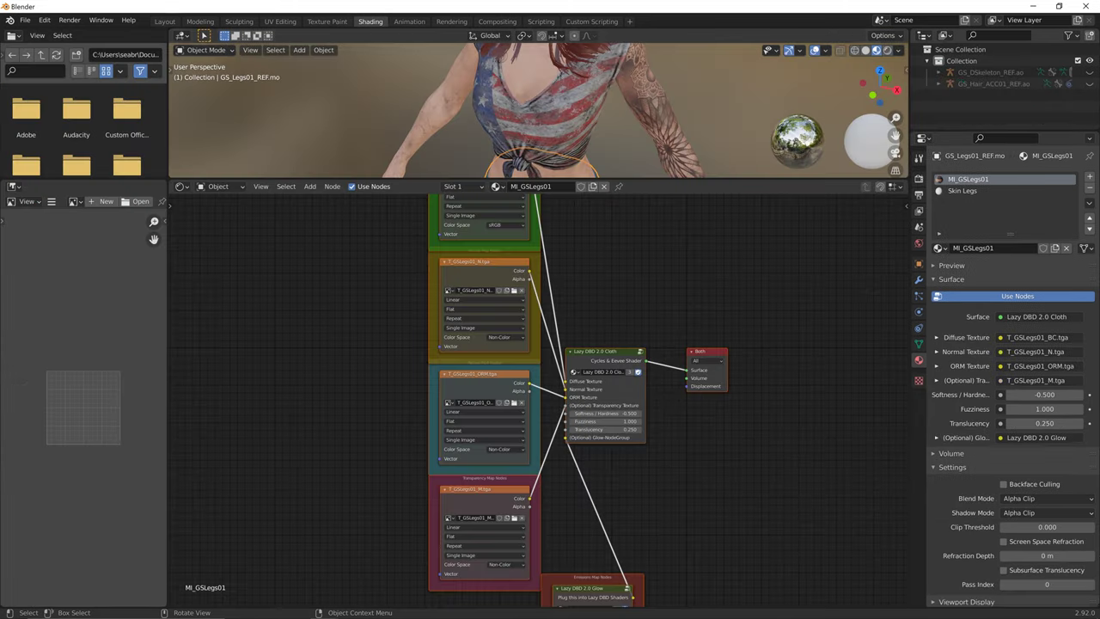
pyautogui.moveTo(567, 326)
pyautogui.mouseDown(button='middle')
pyautogui.moveTo(548, 419)
pyautogui.moveTo(519, 368)
pyautogui.mouseUp(button='middle')
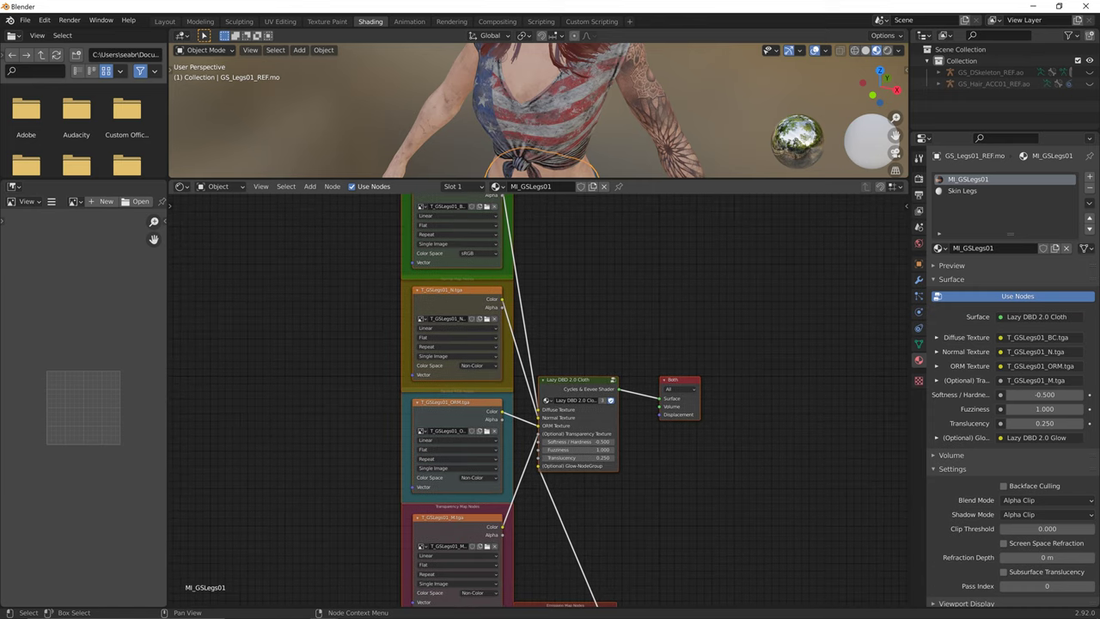
pyautogui.keyDown('shift'); pyautogui.moveTo(550, 170); pyautogui.dragTo(552, 125, button='middle'); pyautogui.keyUp('shift')
pyautogui.scroll(3, 555, 170)
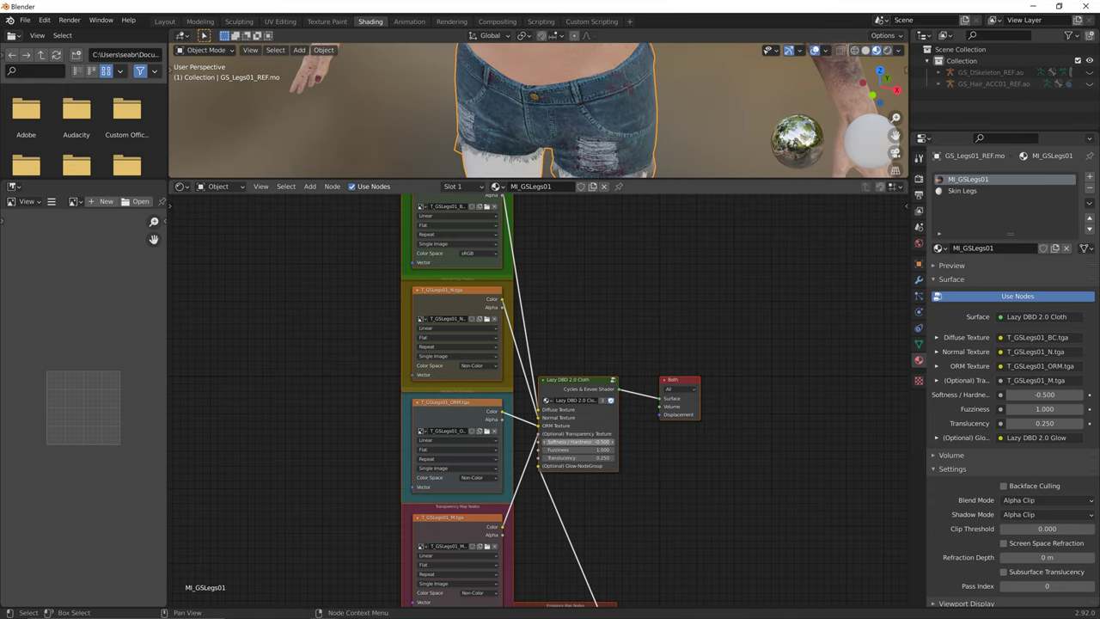
pyautogui.click(386, 613)
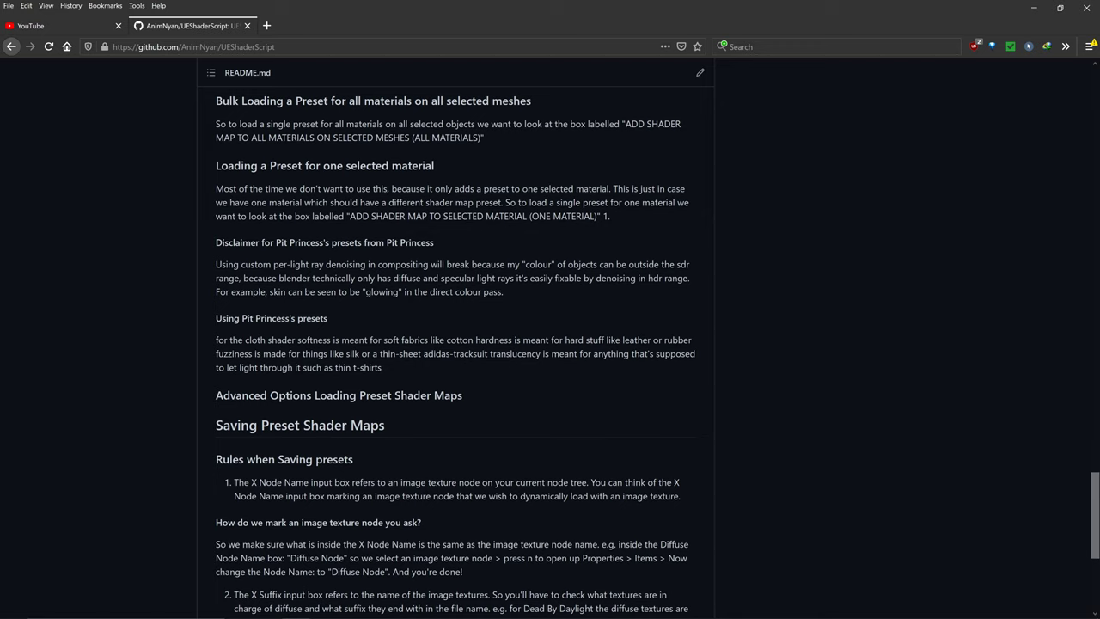
pyautogui.moveTo(312, 339); pyautogui.dragTo(403, 340)
pyautogui.click(446, 340)
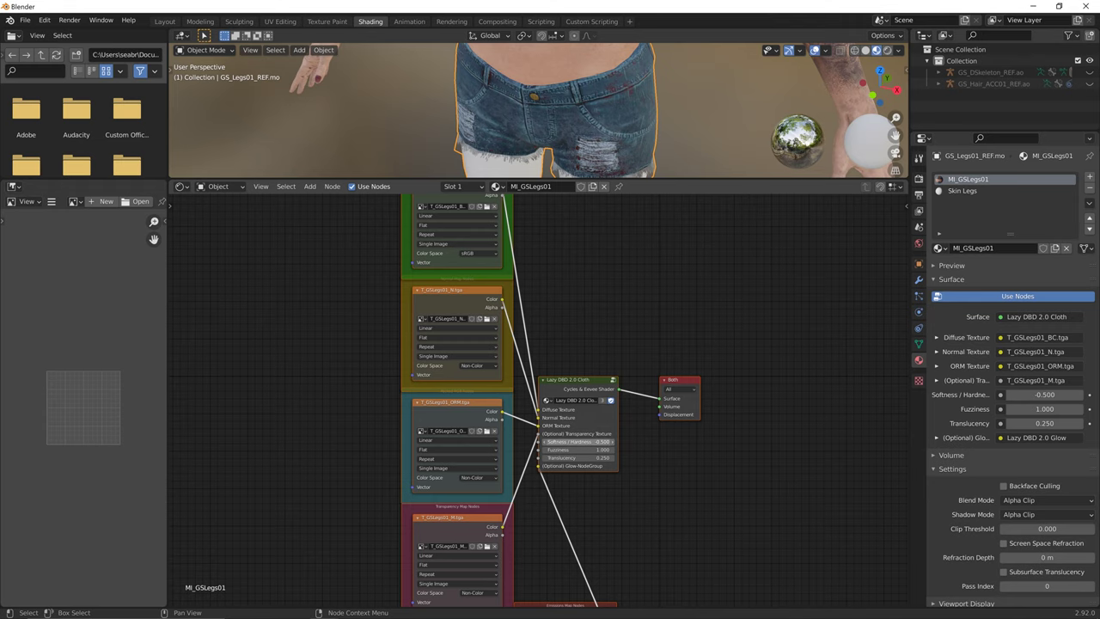
# Set the MI_GSLegs01 cloth node to Softness / Hardness -1.000 and Fuzziness 0.600, and re-enable nodes for all legs materials.
pyautogui.moveTo(578, 442)
pyautogui.mouseDown()
pyautogui.moveTo(567, 442)
pyautogui.moveTo(610, 441)
pyautogui.moveTo(576, 441)
pyautogui.moveTo(593, 441)
pyautogui.mouseUp()
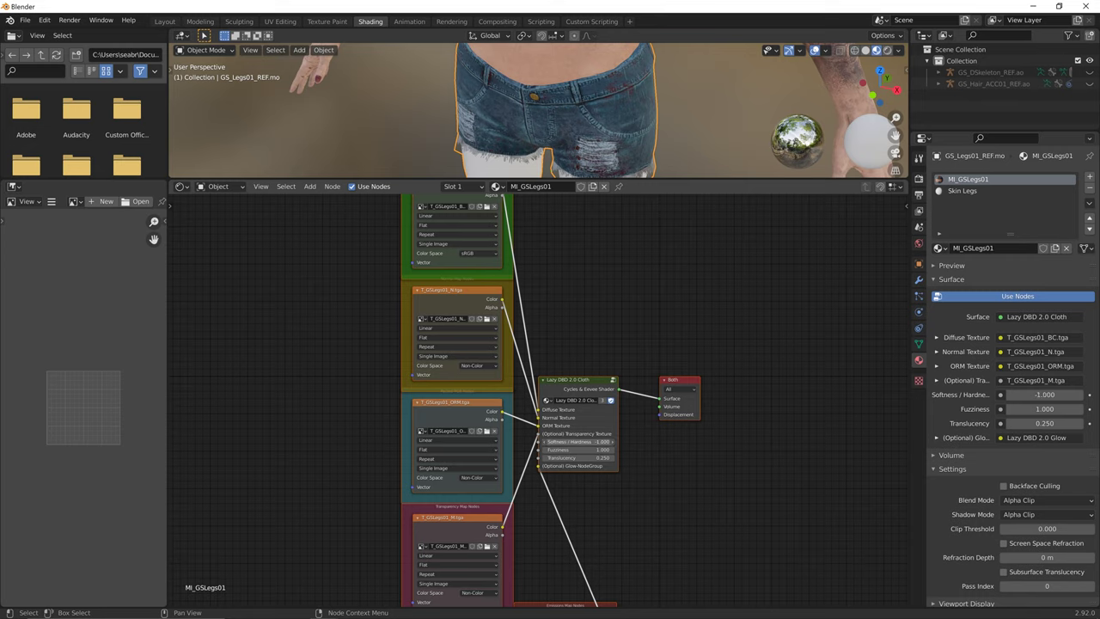
pyautogui.press('-')
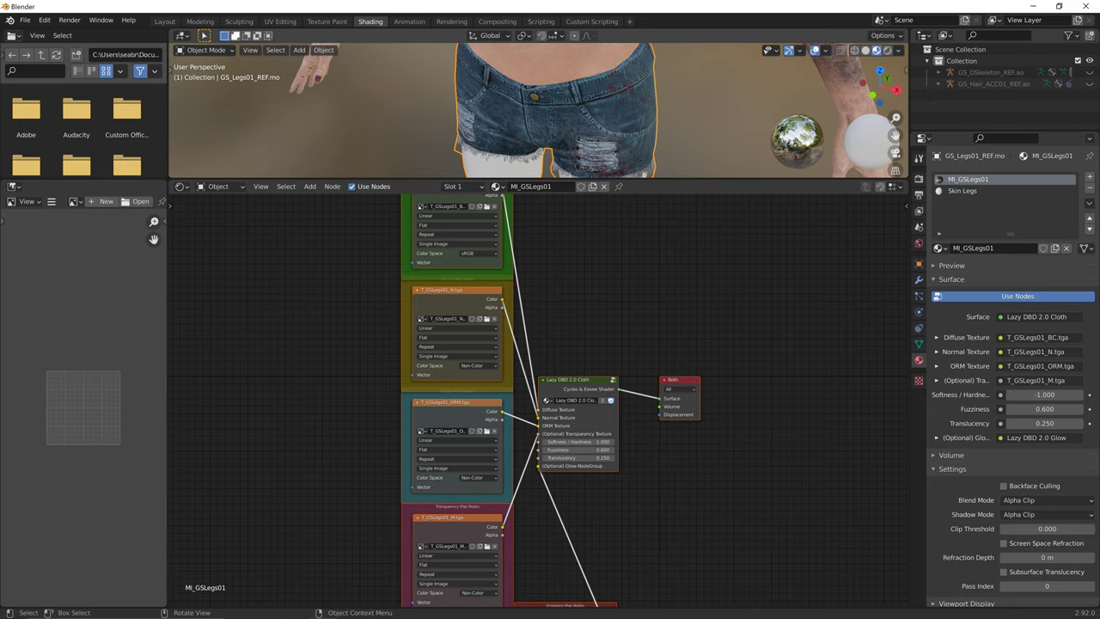
pyautogui.click(164, 21)
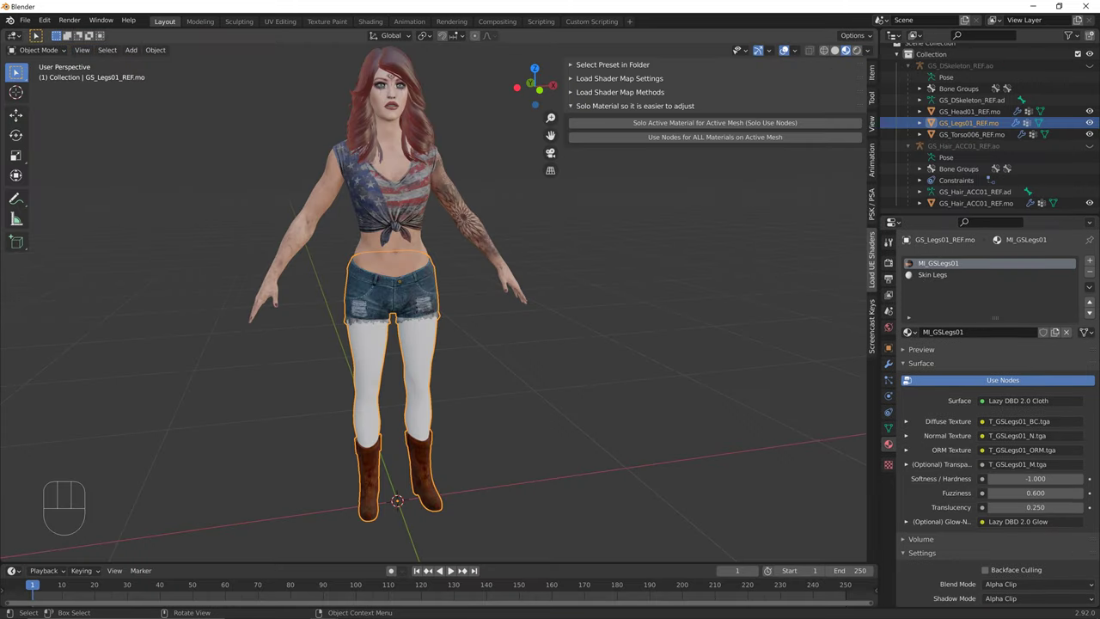
pyautogui.click(715, 138)
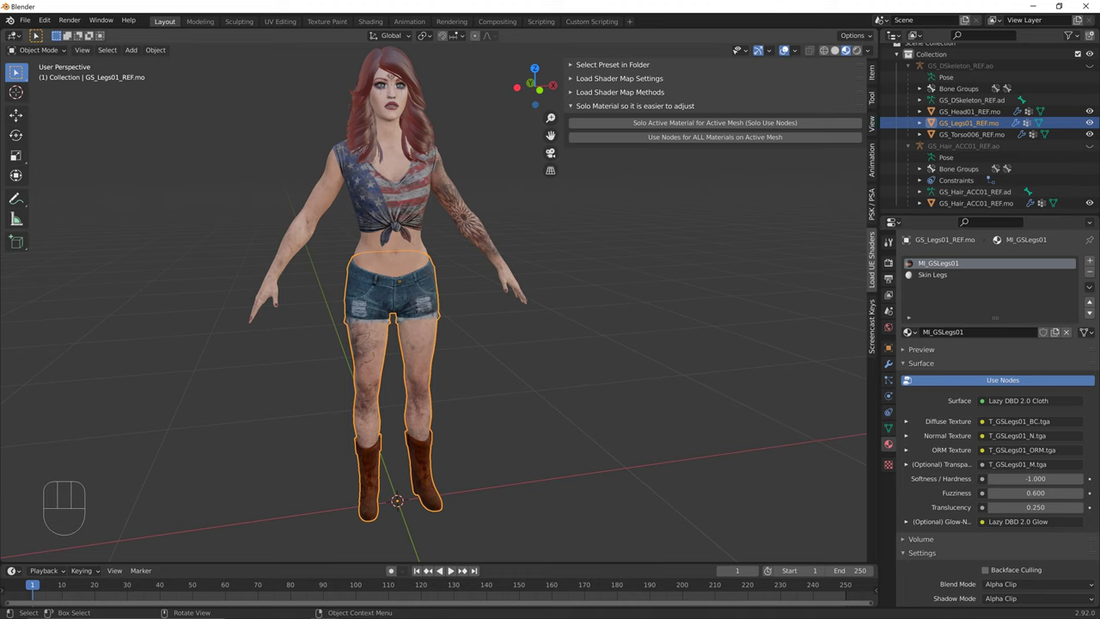
# Solo MI_CMMHair019_TAA on the hair mesh, and re-enable nodes for all of its materials.
pyautogui.click(416, 122)
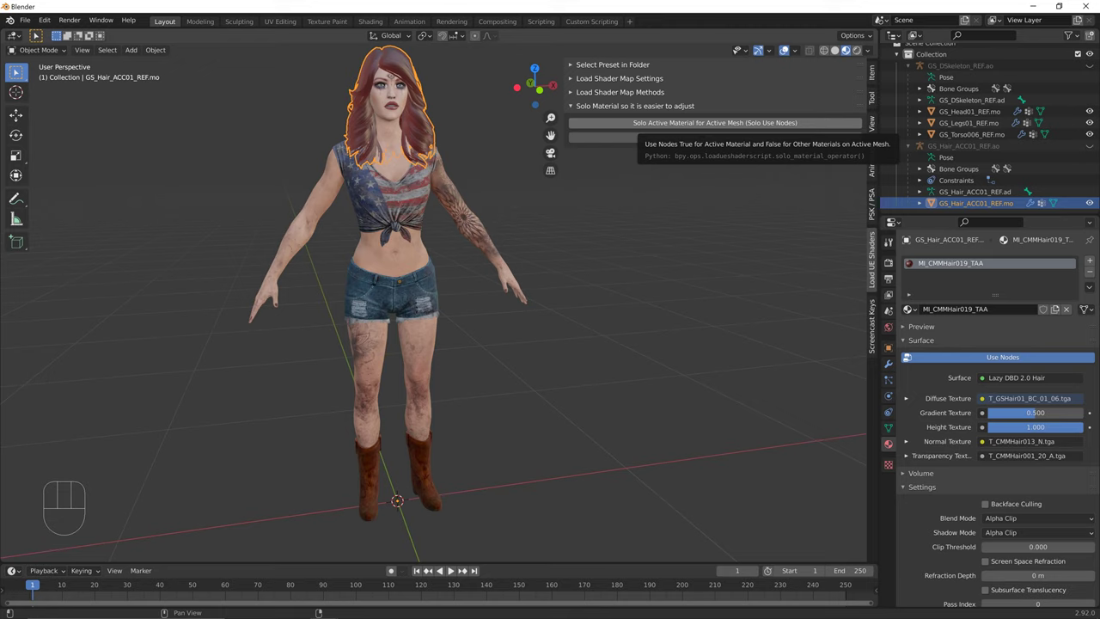
pyautogui.click(645, 123)
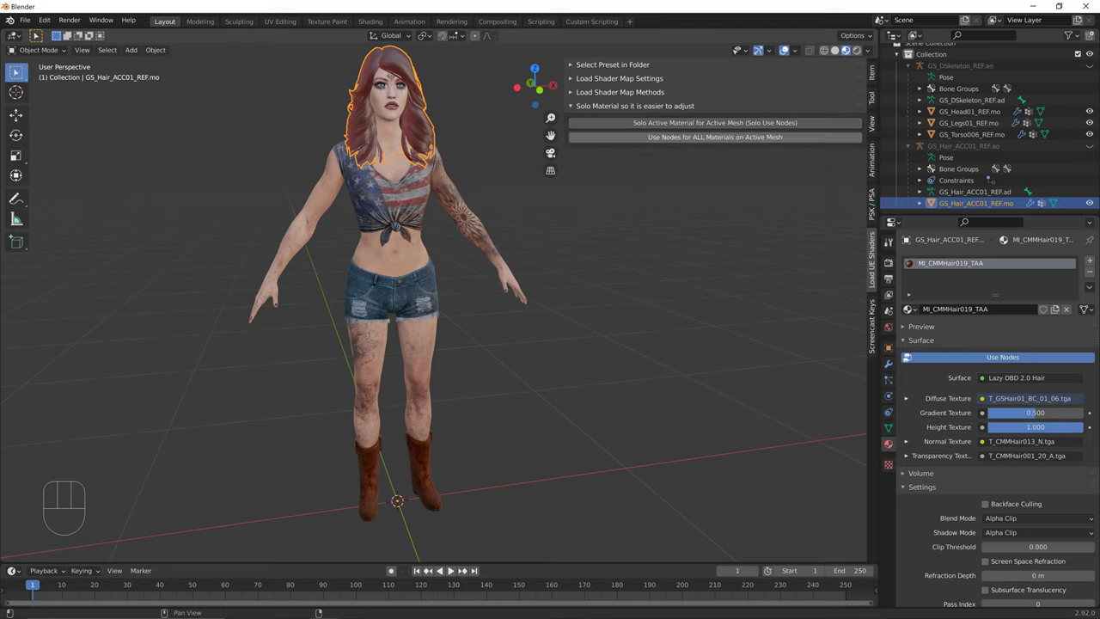
pyautogui.click(715, 137)
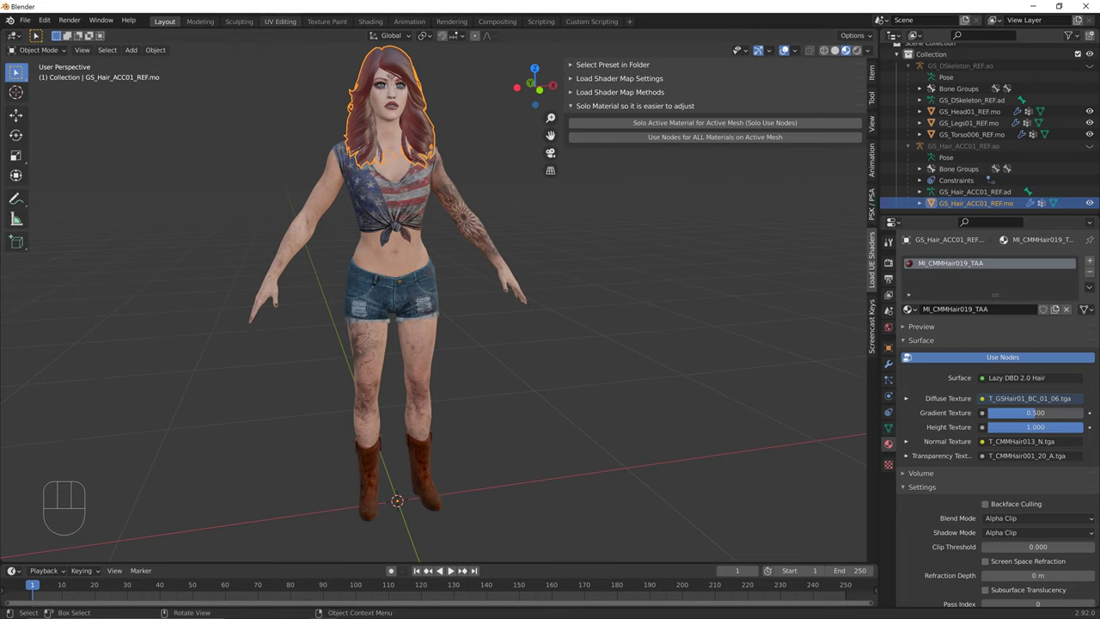
# Inspect the hair's Lazy DBD 2.0 Hair node in the Shading workspace, try adjusting its Gradient Texture value, and undo the adjustment.
pyautogui.click(370, 20)
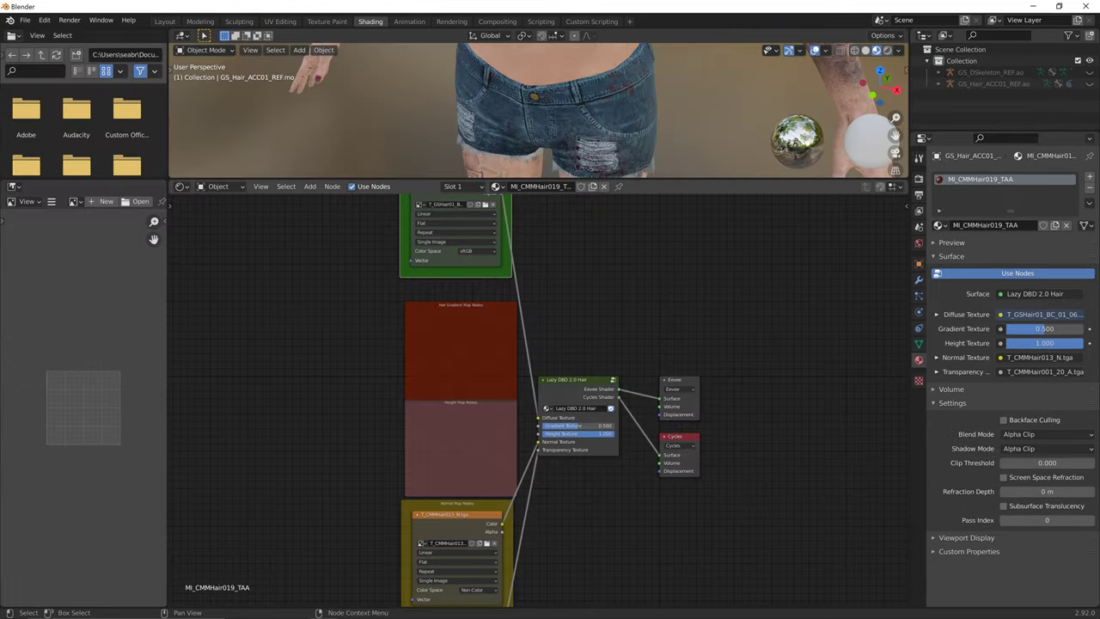
pyautogui.moveTo(601, 344); pyautogui.dragTo(604, 373, button='middle')
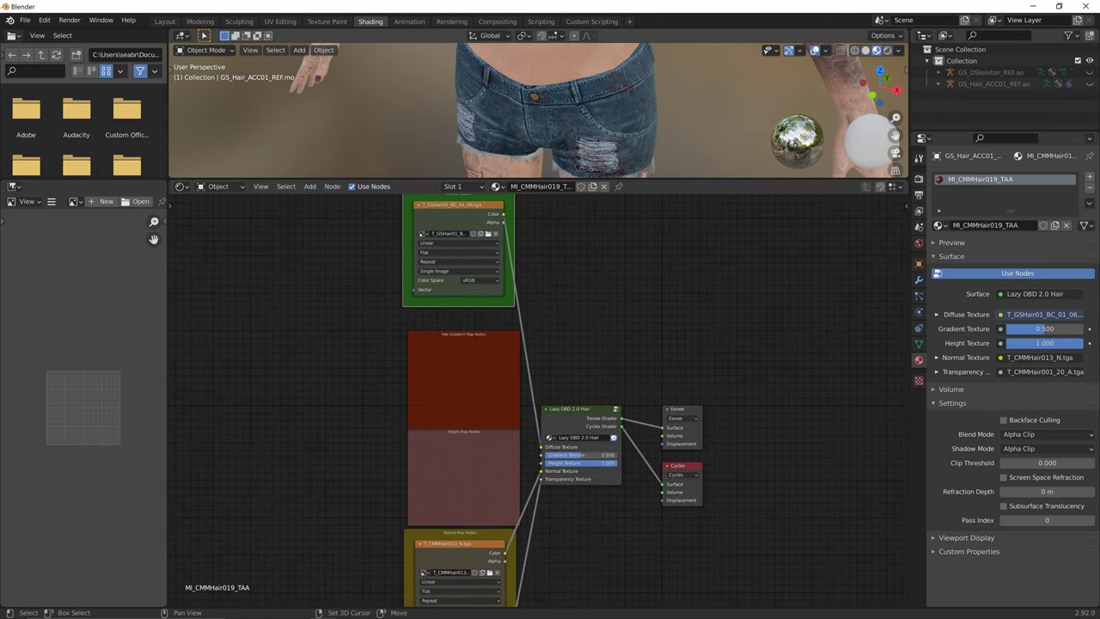
pyautogui.keyDown('shift'); pyautogui.moveTo(550, 95); pyautogui.dragTo(543, 455, button='middle'); pyautogui.keyUp('shift')
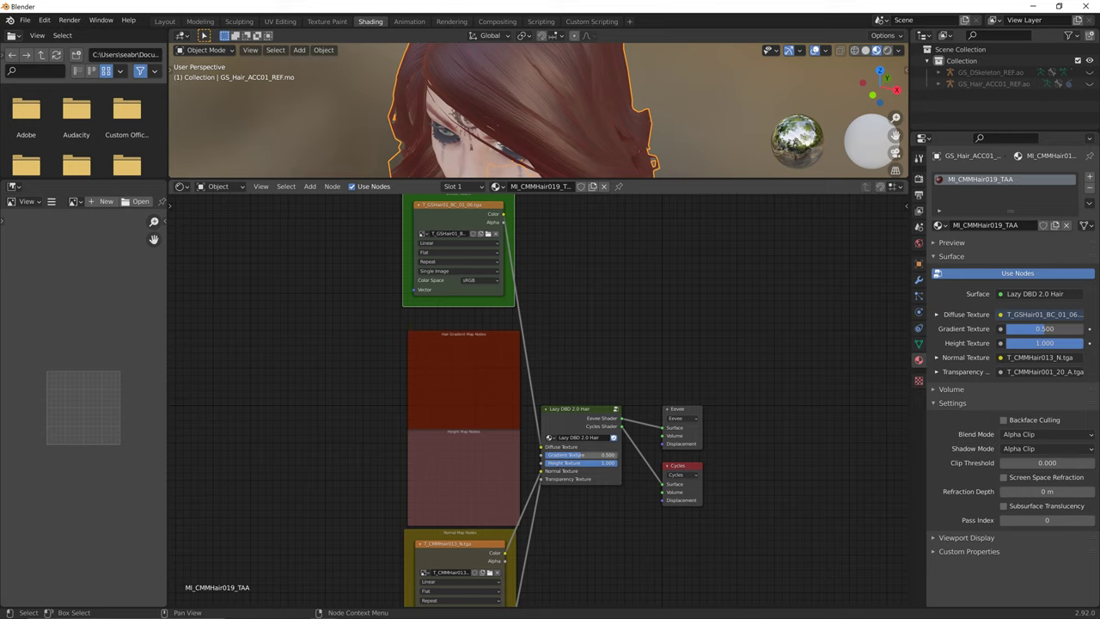
pyautogui.moveTo(1044, 328)
pyautogui.mouseDown()
pyautogui.moveTo(1055, 328)
pyautogui.moveTo(1042, 329)
pyautogui.mouseUp()
pyautogui.hotkey('ctrl', 'z')
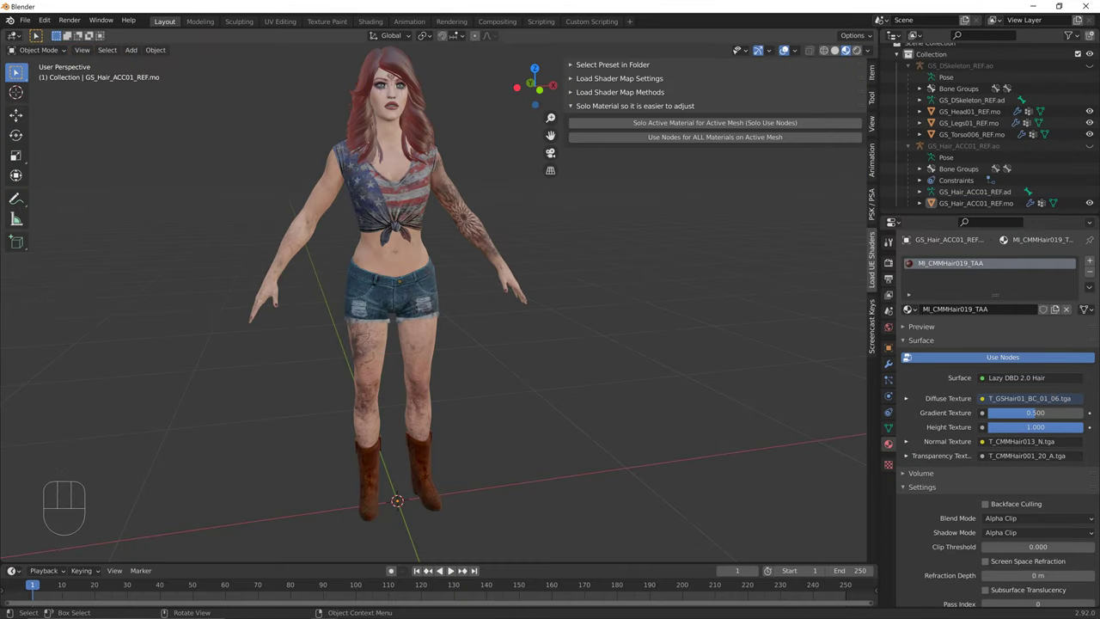
# Add an area light at the world origin in the Layout workspace, deselect it, and hide the sidebar.
pyautogui.press('shift')
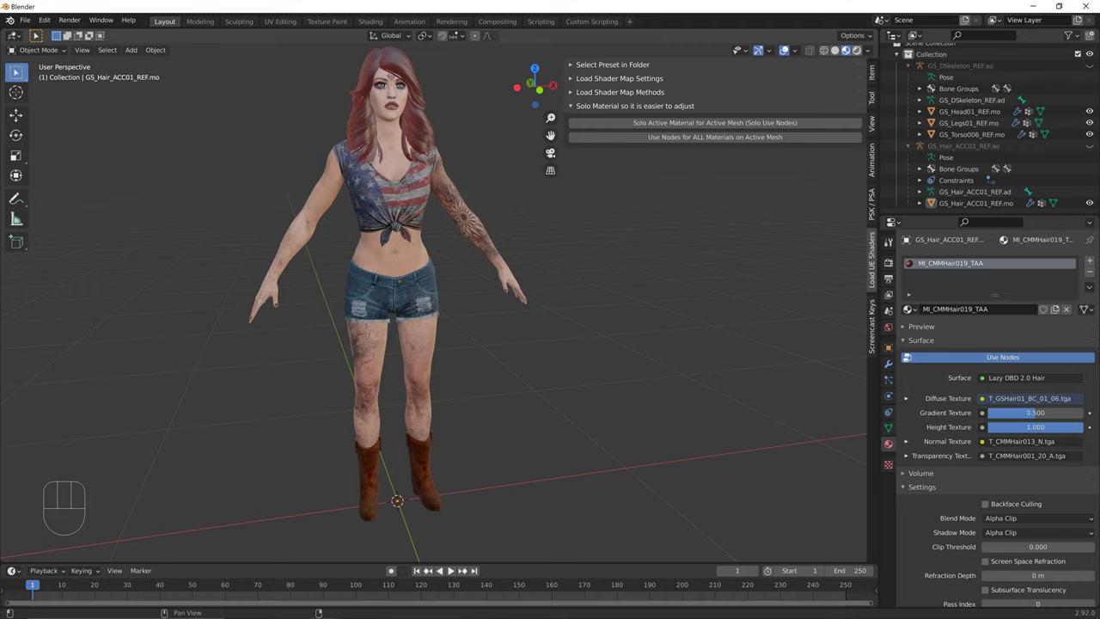
pyautogui.click(857, 49)
pyautogui.hotkey('shift', 'z')
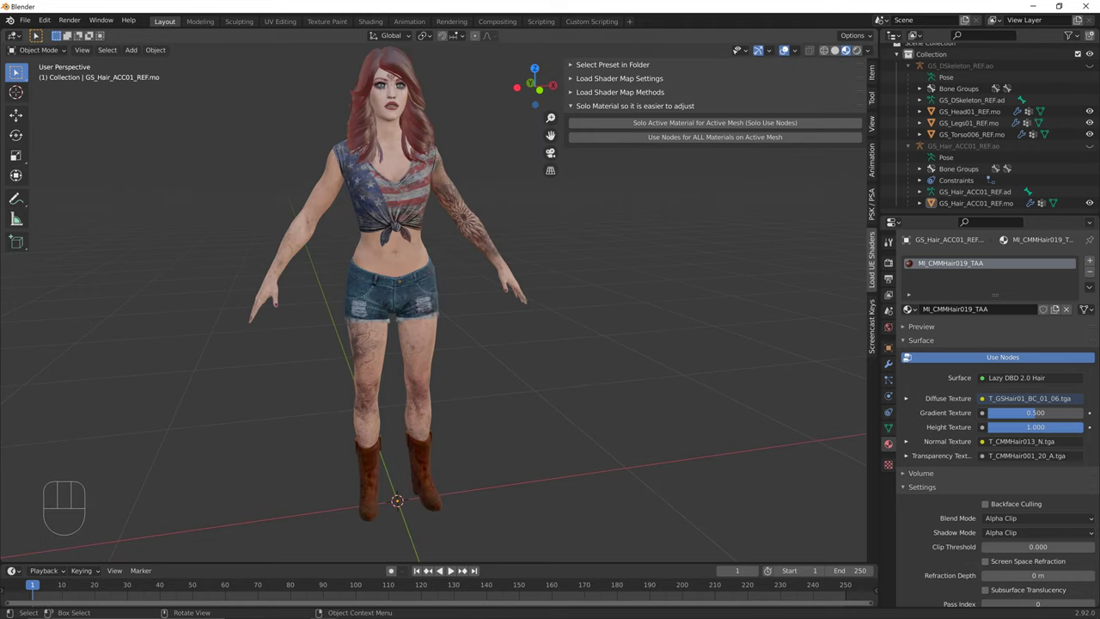
pyautogui.hotkey('shift', 'a')
pyautogui.hotkey('shift', 'a')
pyautogui.hotkey('shift', 'a')
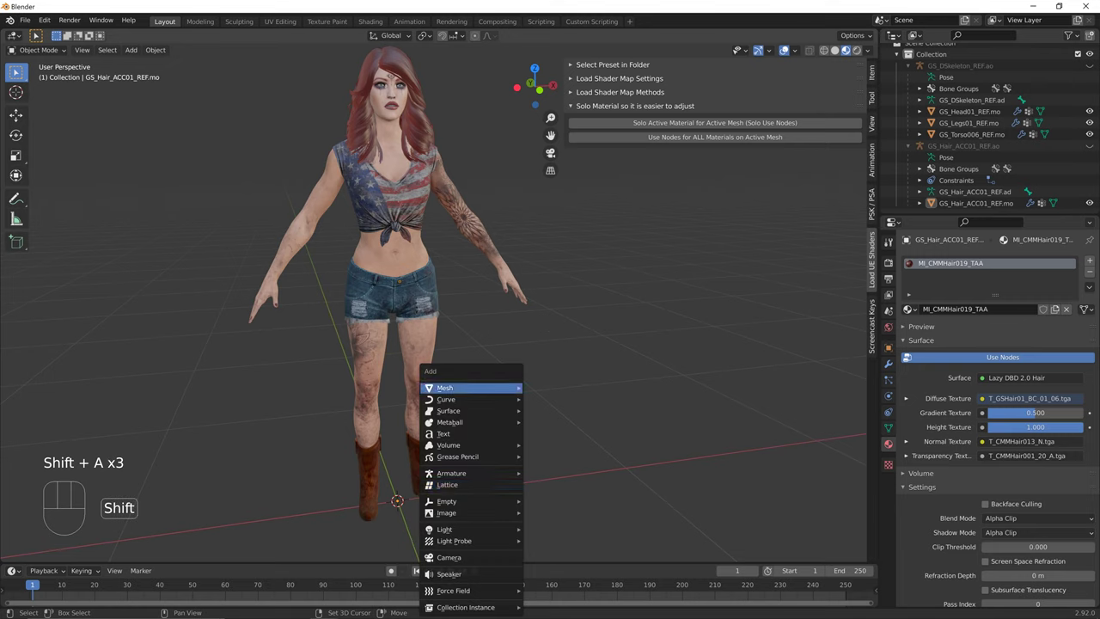
pyautogui.moveTo(471, 529)
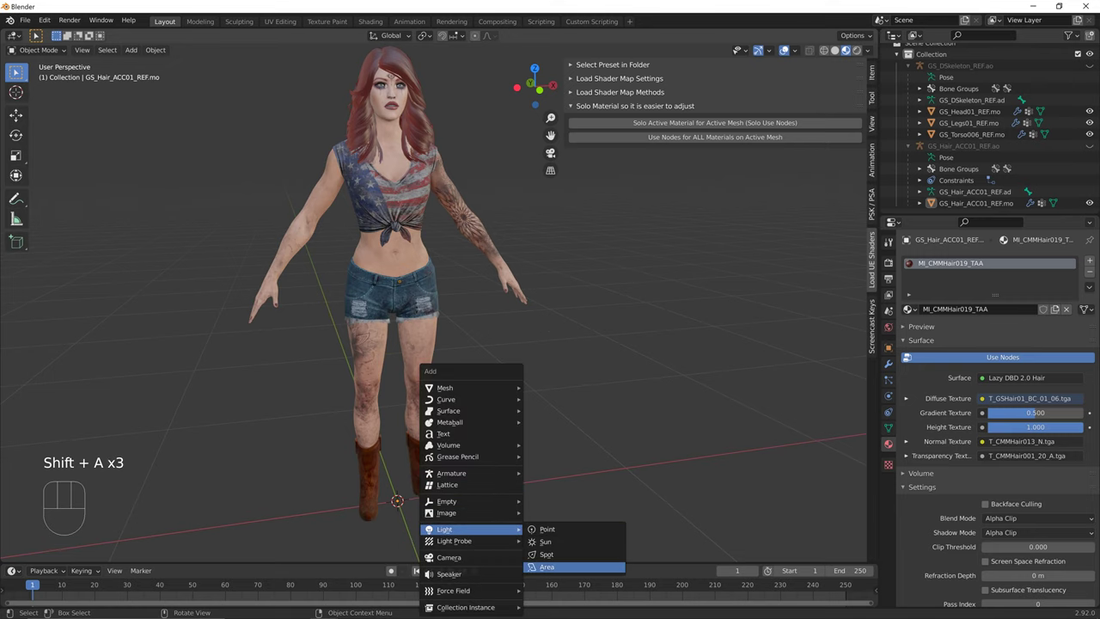
pyautogui.click(549, 567)
pyautogui.scroll(-5, 434, 300)
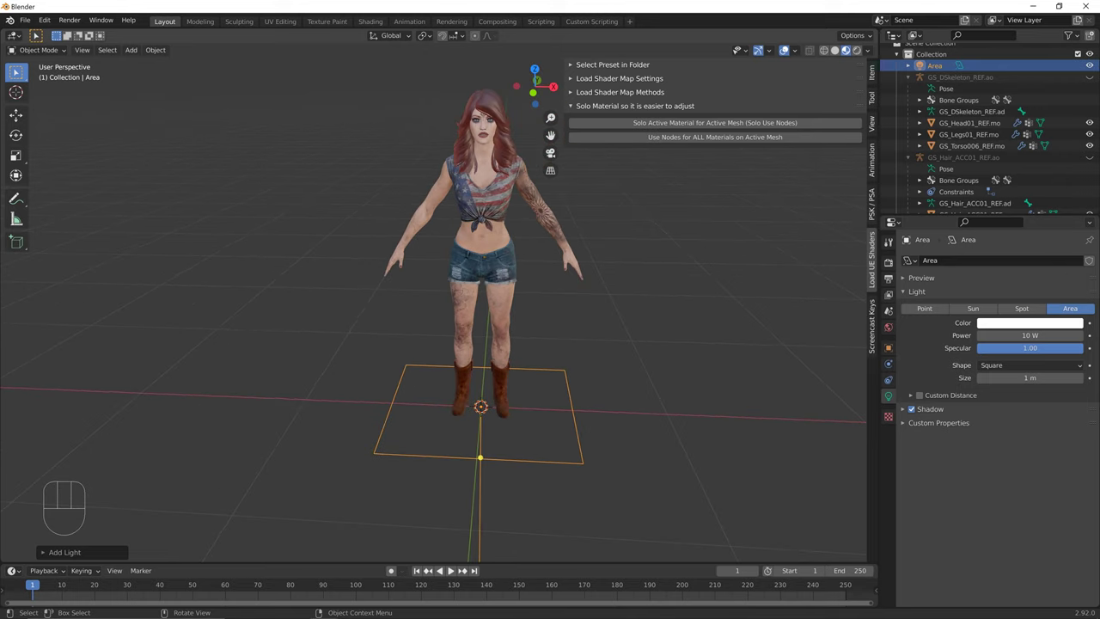
pyautogui.hotkey('alt', 'a')
pyautogui.press('n')
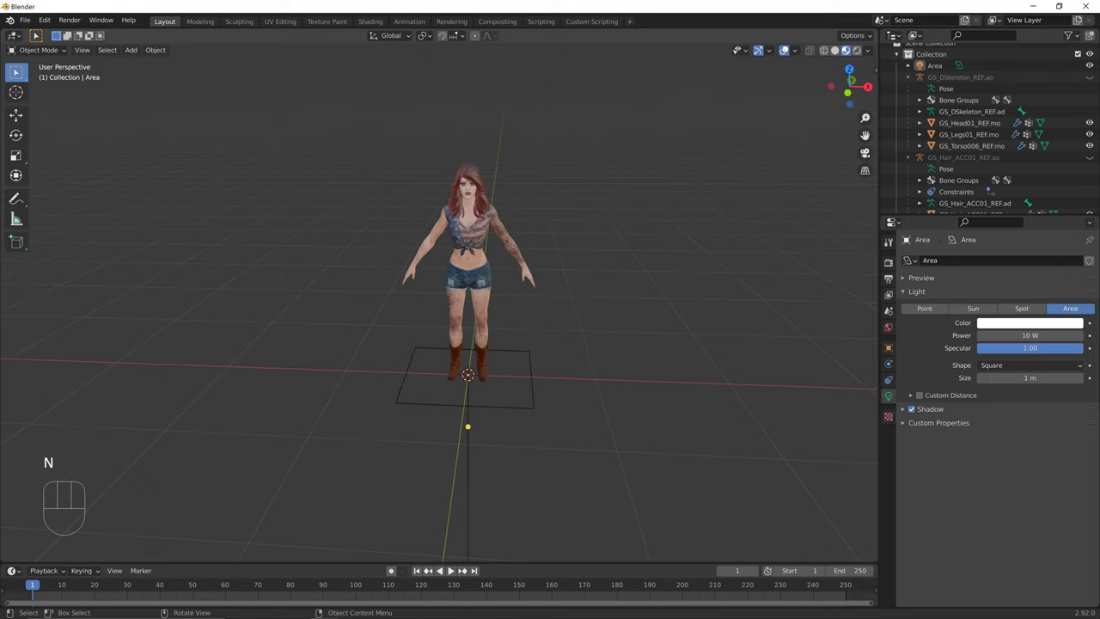
# Add a camera at the world origin and deselect it.
pyautogui.click(532, 395)
pyautogui.hotkey('shift', 'a')
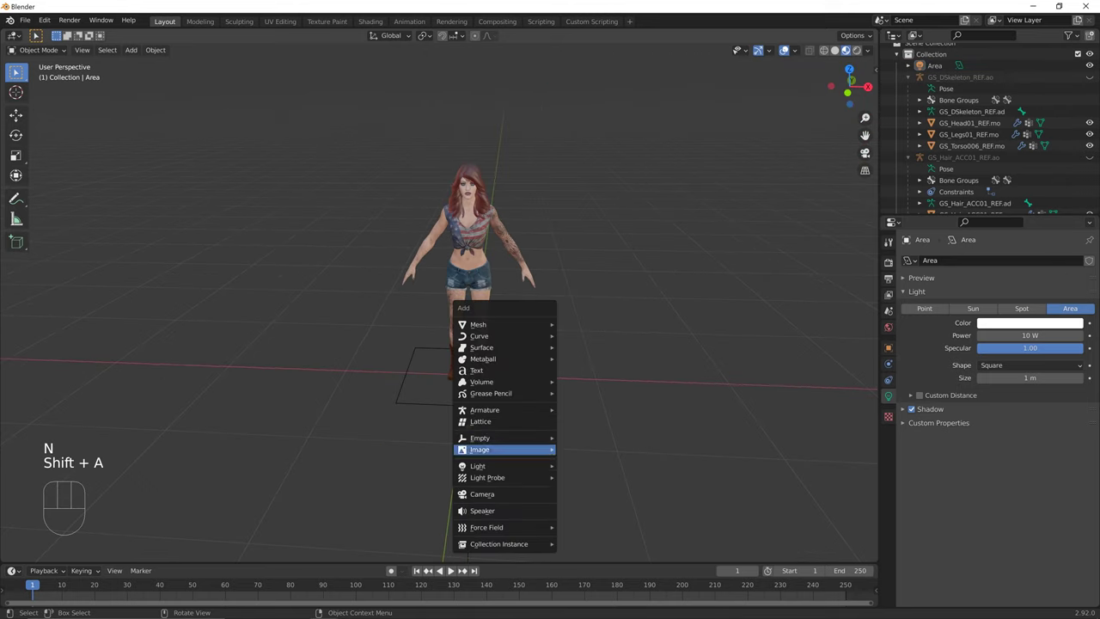
pyautogui.click(482, 494)
pyautogui.hotkey('alt', 'a')
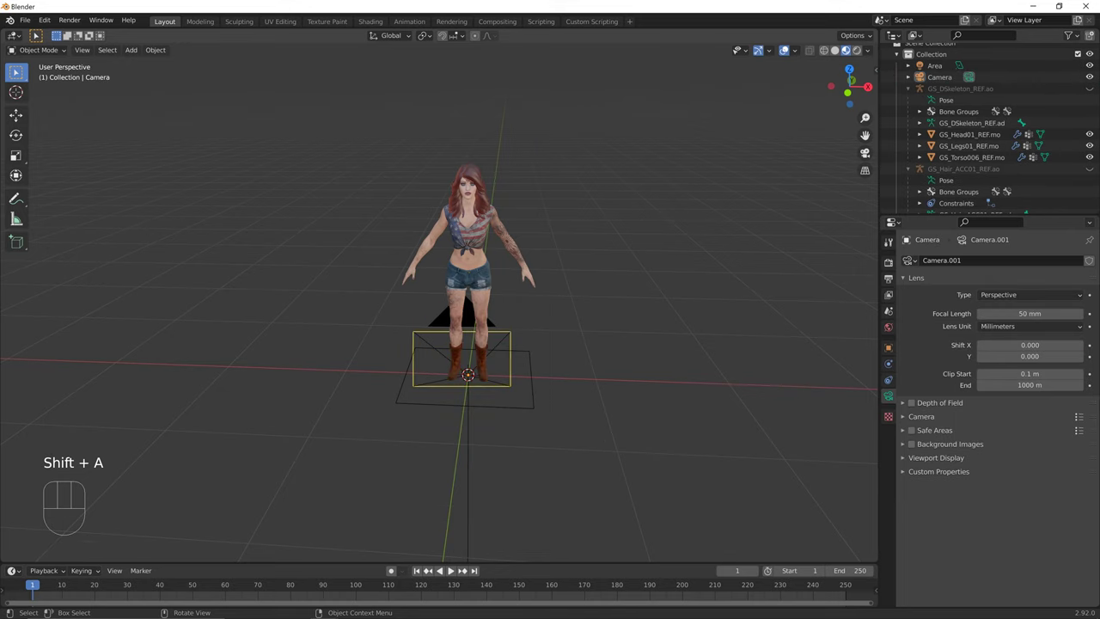
# Check the new camera's transform and the viewport's Camera to View lock setting, and hide the sidebar again.
pyautogui.click(507, 384)
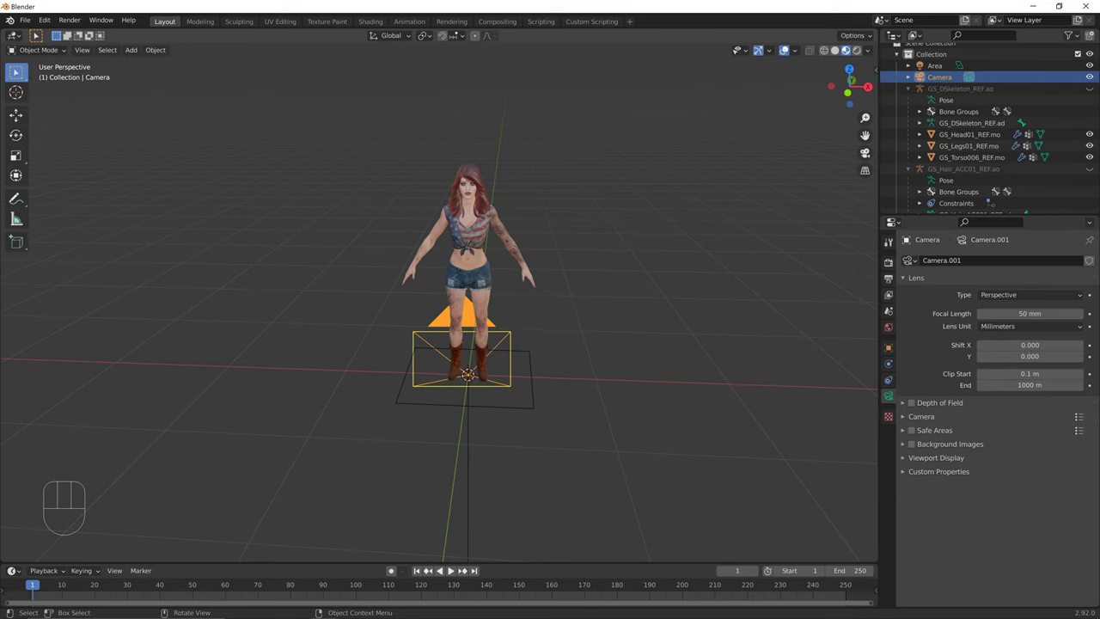
pyautogui.press('n')
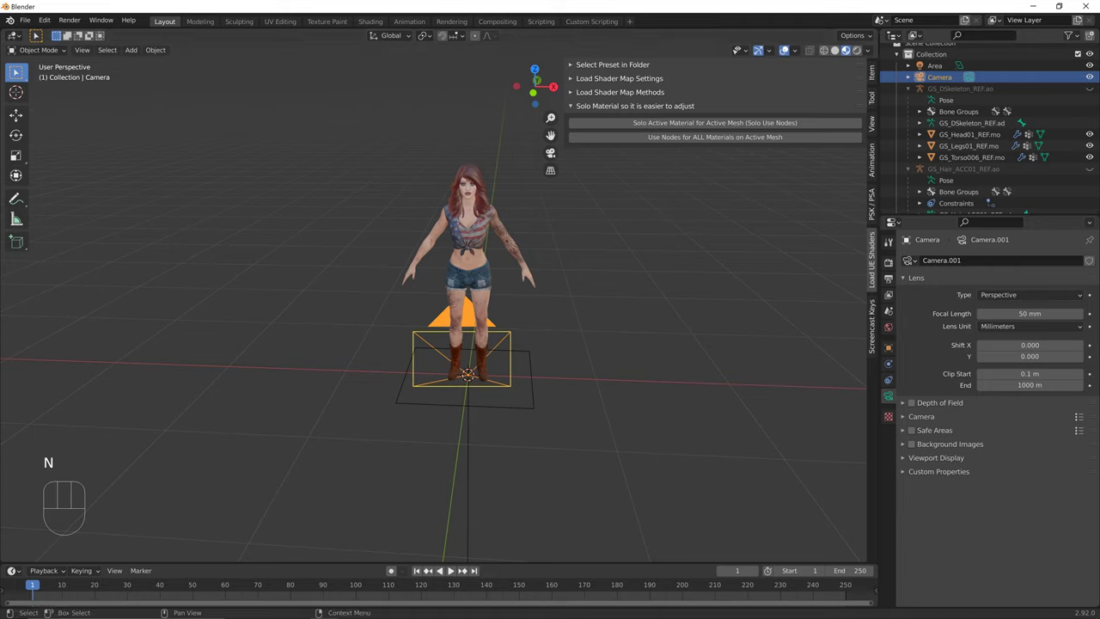
pyautogui.click(871, 98)
pyautogui.click(871, 73)
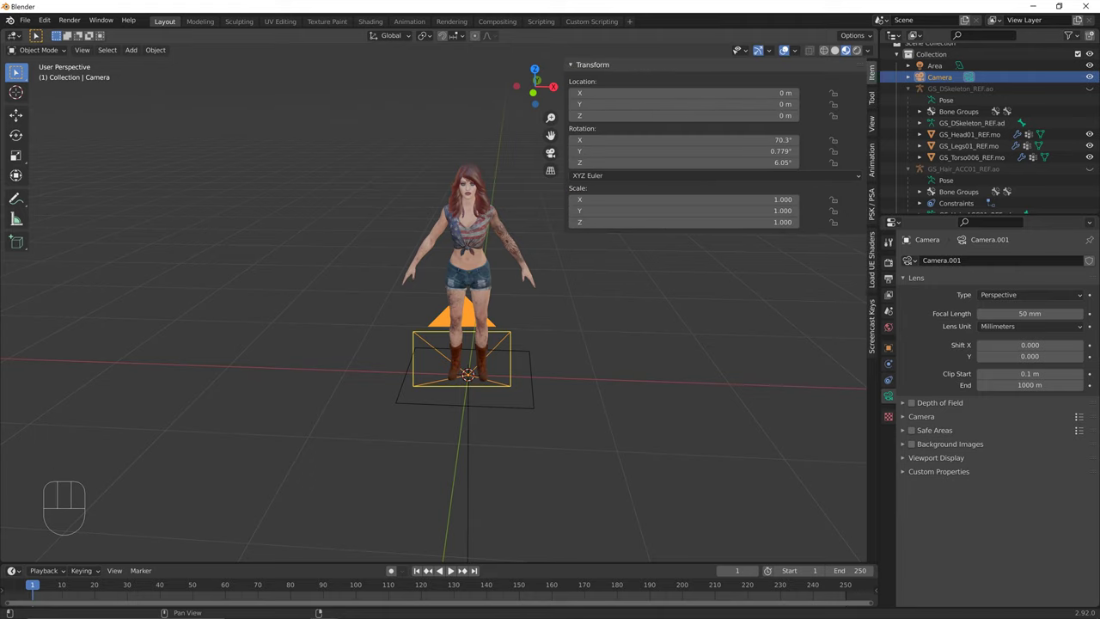
pyautogui.click(871, 98)
pyautogui.click(871, 123)
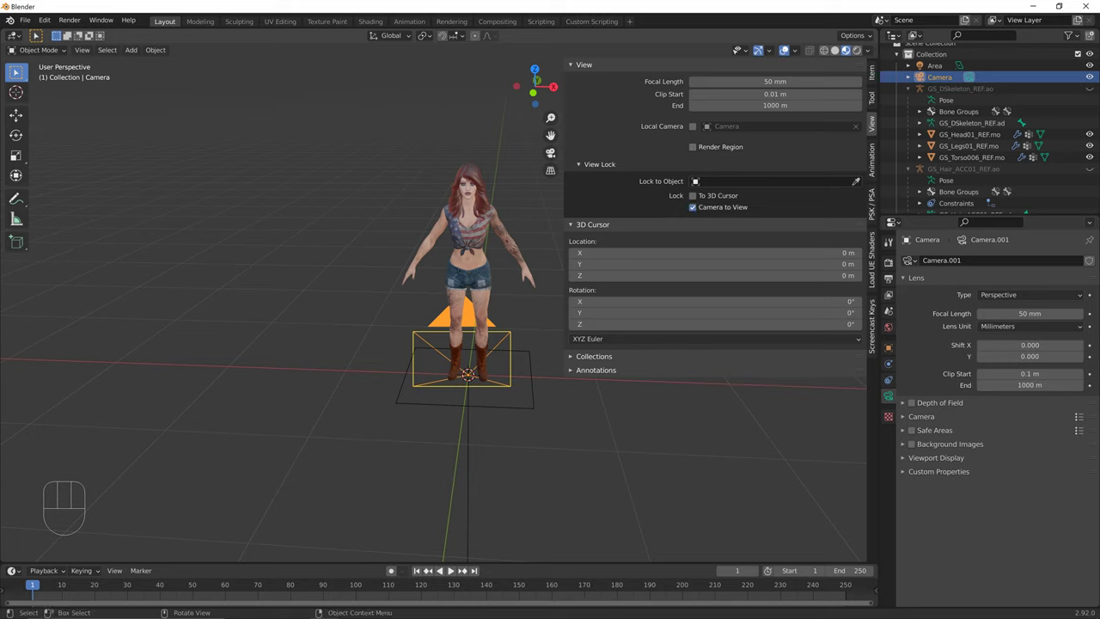
pyautogui.click(361, 266)
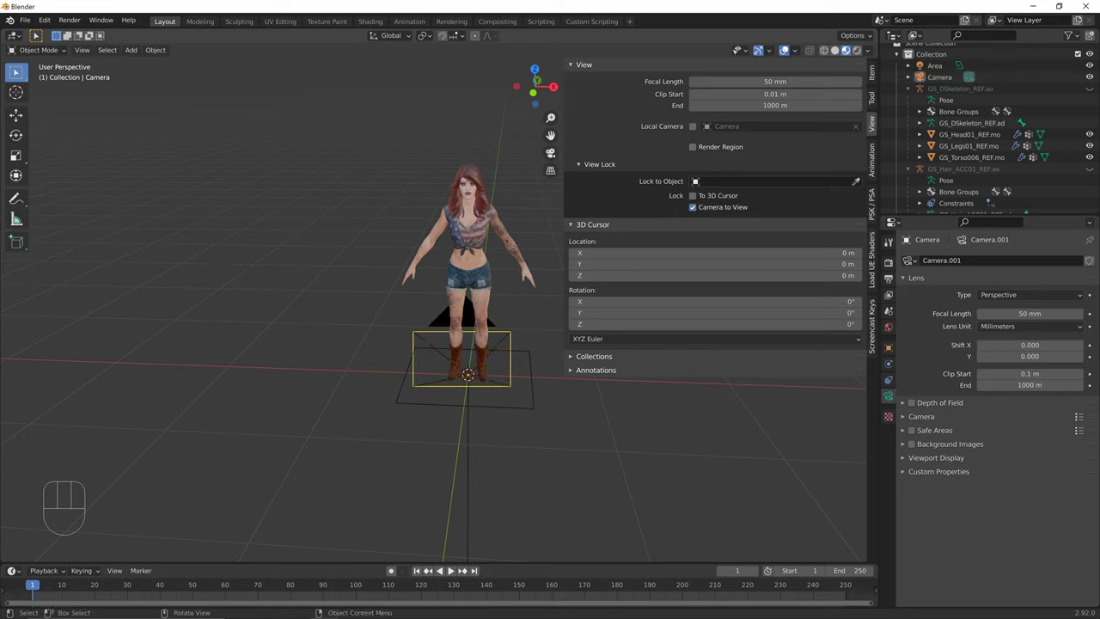
pyautogui.press('n')
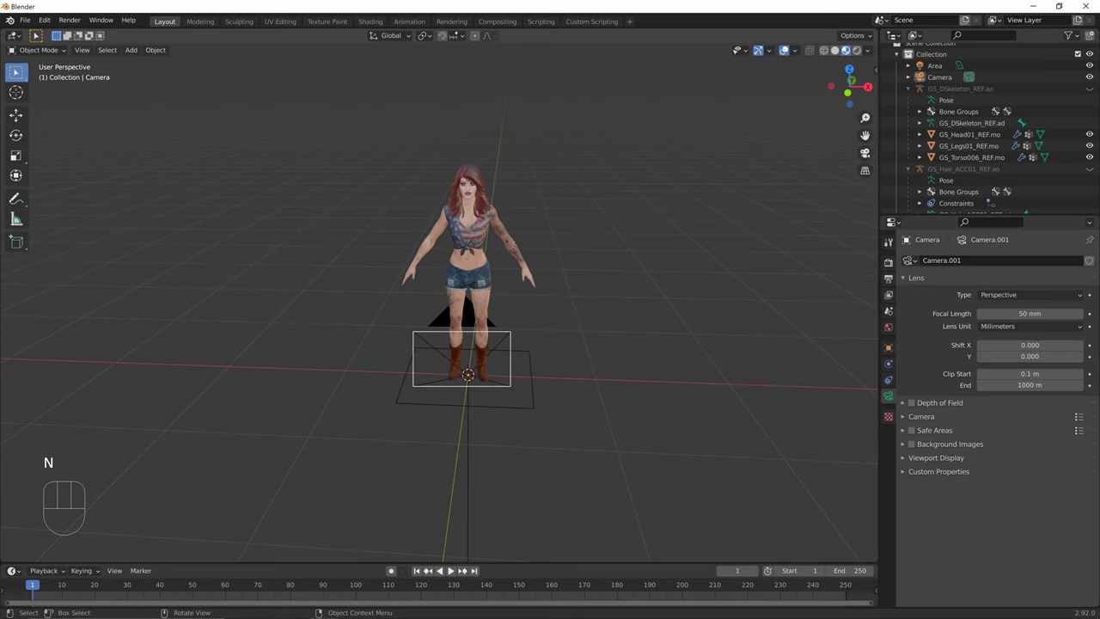
# Select the new camera and align it to a front-facing view of the whole character.
pyautogui.click(428, 386)
pyautogui.keyDown('shift'); pyautogui.moveTo(464, 361); pyautogui.dragTo(459, 323, button='middle'); pyautogui.keyUp('shift')
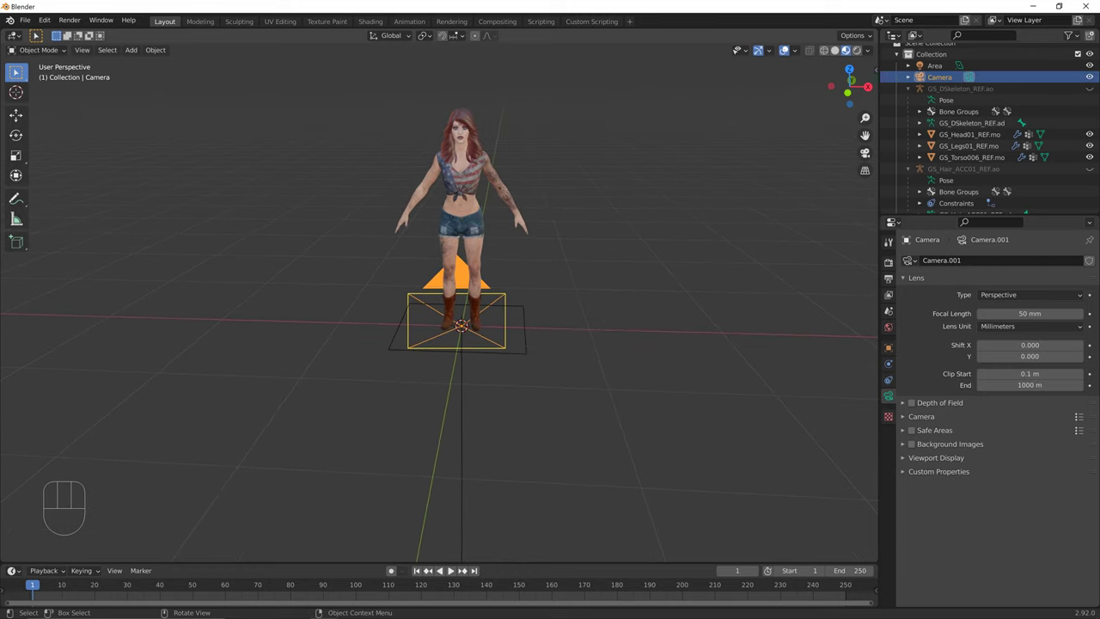
pyautogui.press('KP_1')
pyautogui.moveTo(447, 344); pyautogui.dragTo(443, 305, button='middle')
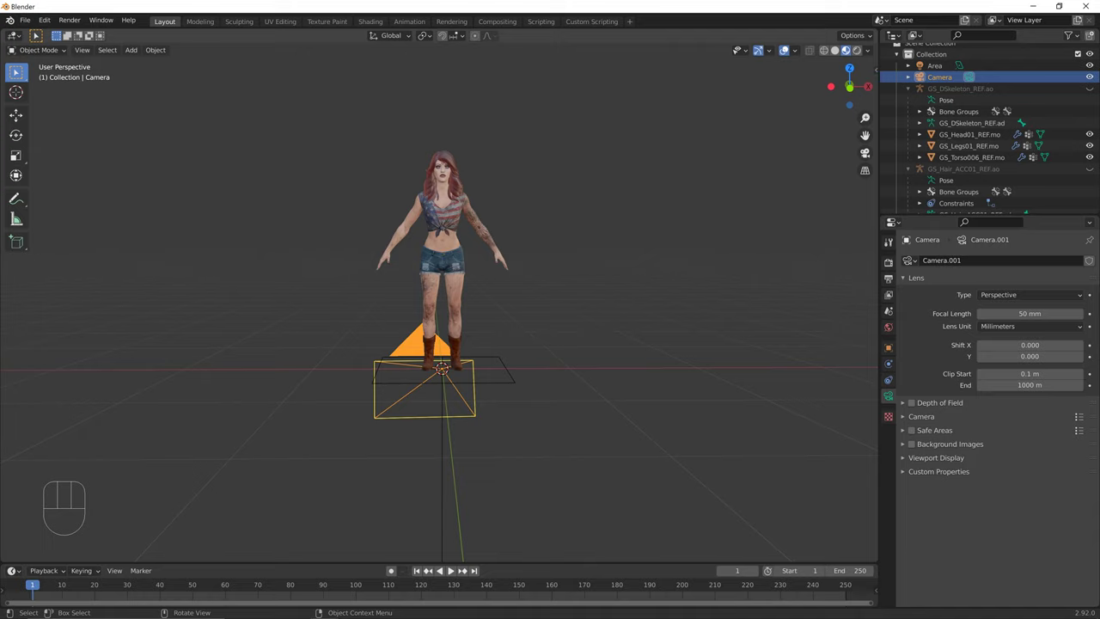
pyautogui.press('ctrl')
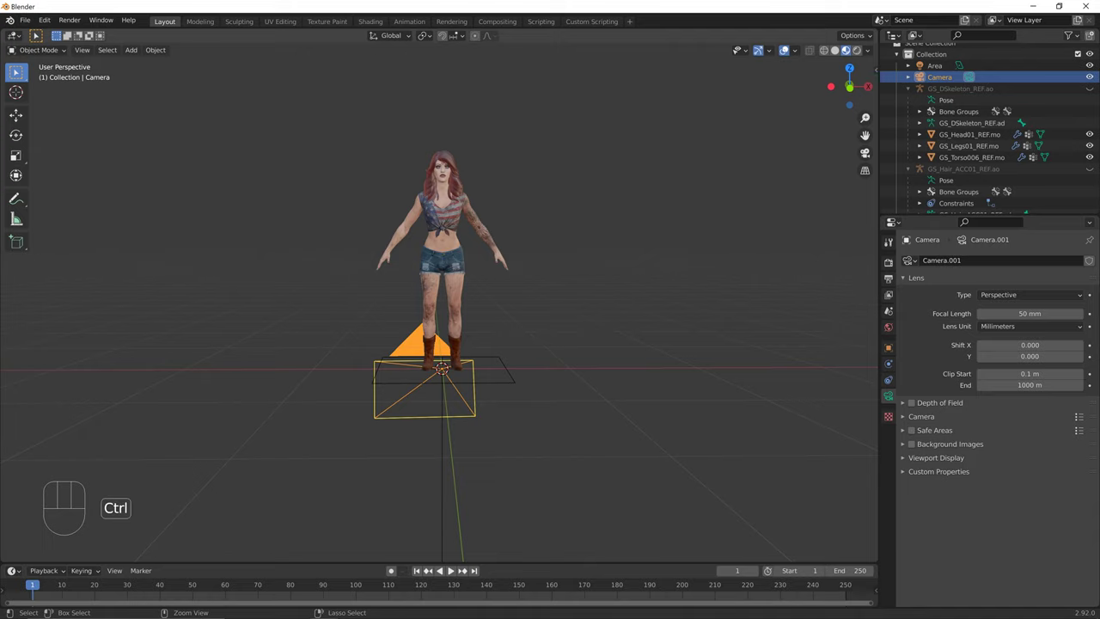
pyautogui.press('ctrl+alt+KP_0')
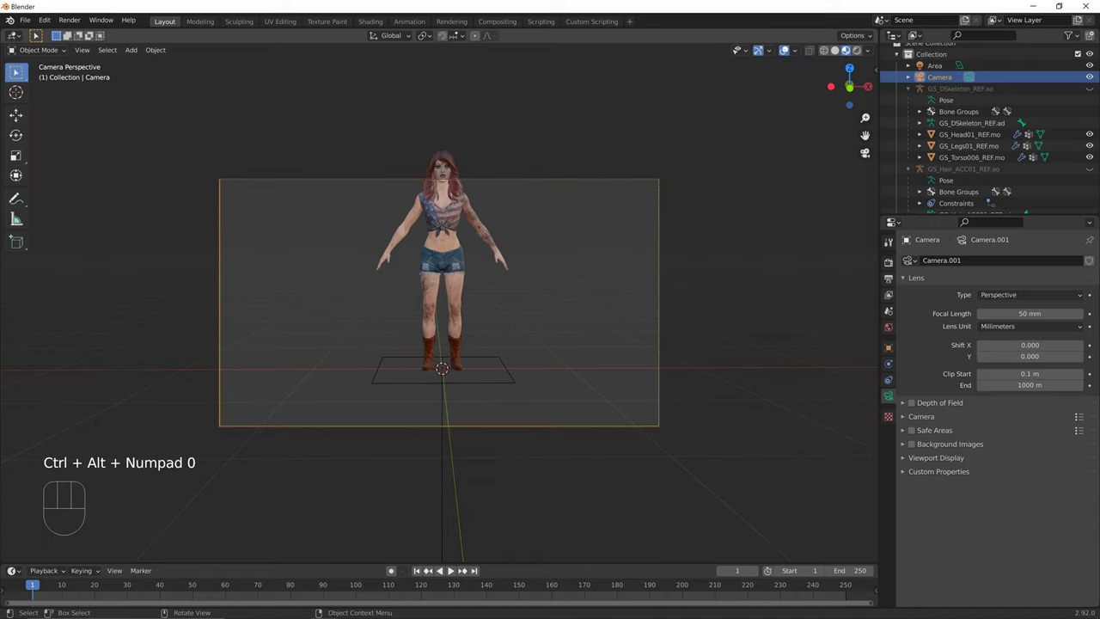
# Move the camera closer through its locked view, framing the character from head to hips.
pyautogui.press('shift')
pyautogui.keyDown('shift'); pyautogui.moveTo(442, 305); pyautogui.dragTo(432, 353, button='middle'); pyautogui.keyUp('shift')
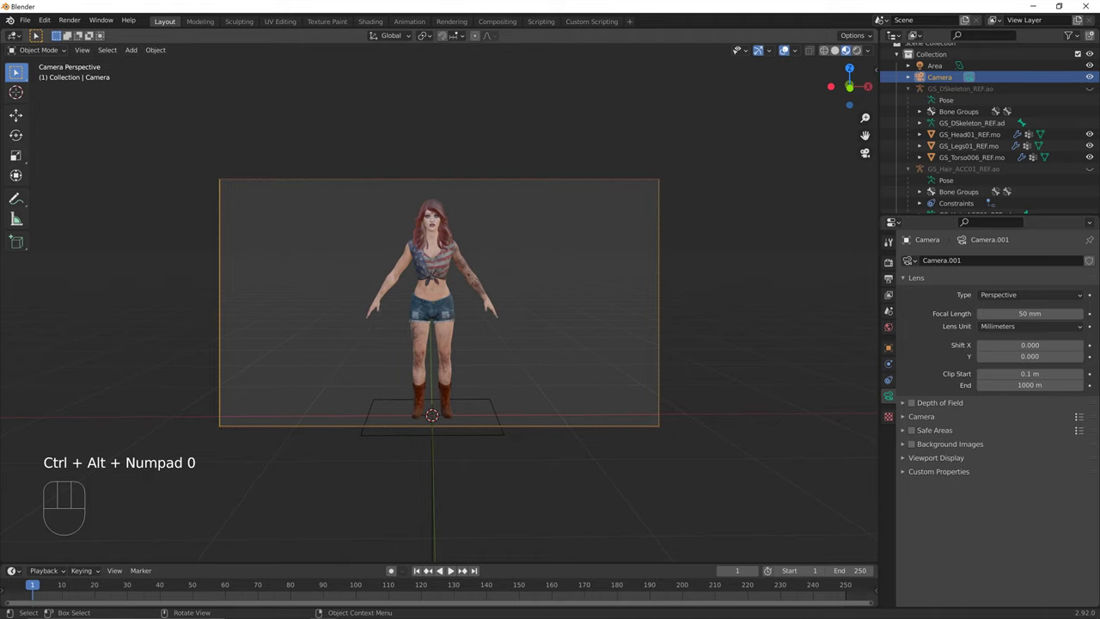
pyautogui.scroll(3, 438, 303)
pyautogui.scroll(-1, 438, 303)
pyautogui.press('shift')
pyautogui.scroll(3, 439, 303)
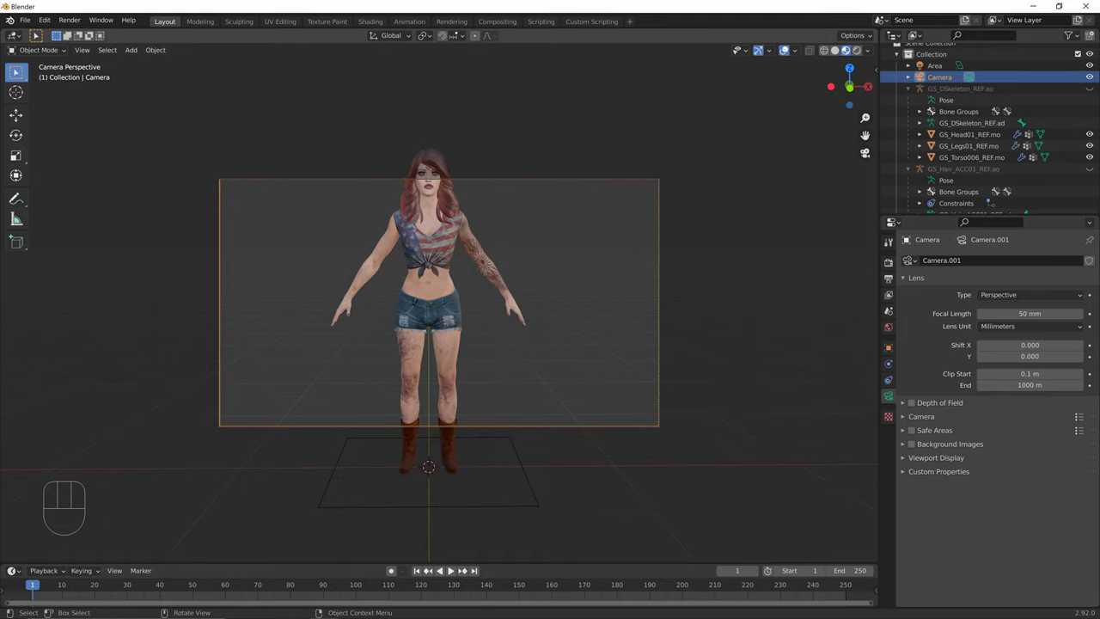
pyautogui.scroll(1, 439, 303)
pyautogui.keyDown('shift'); pyautogui.moveTo(439, 302); pyautogui.dragTo(452, 351, button='middle'); pyautogui.keyUp('shift')
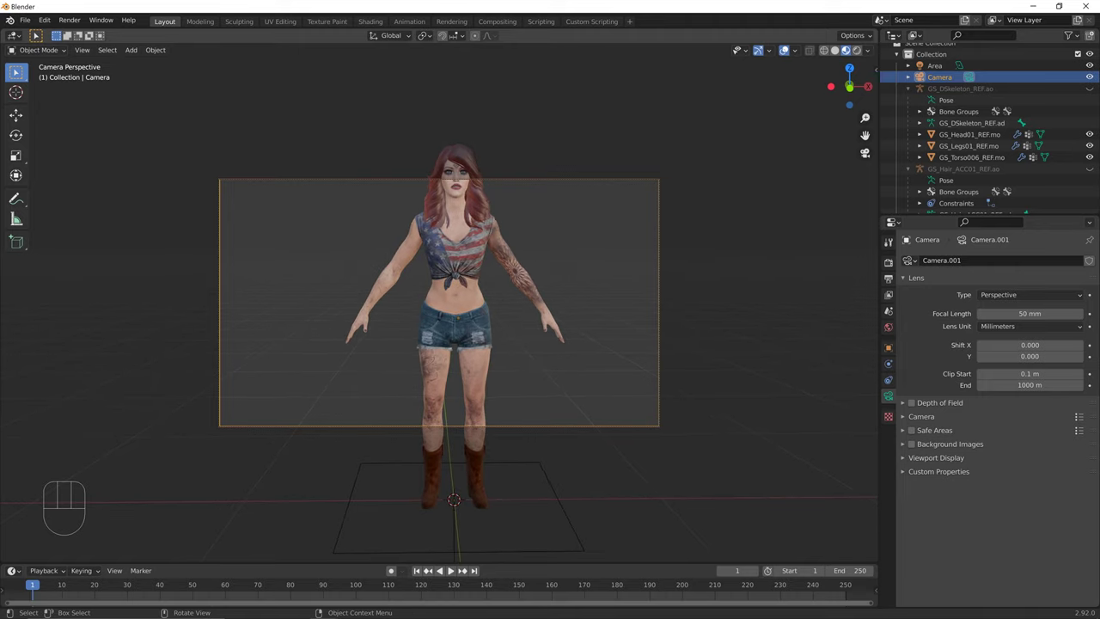
pyautogui.keyDown('shift'); pyautogui.moveTo(451, 351); pyautogui.dragTo(433, 358, button='middle'); pyautogui.keyUp('shift')
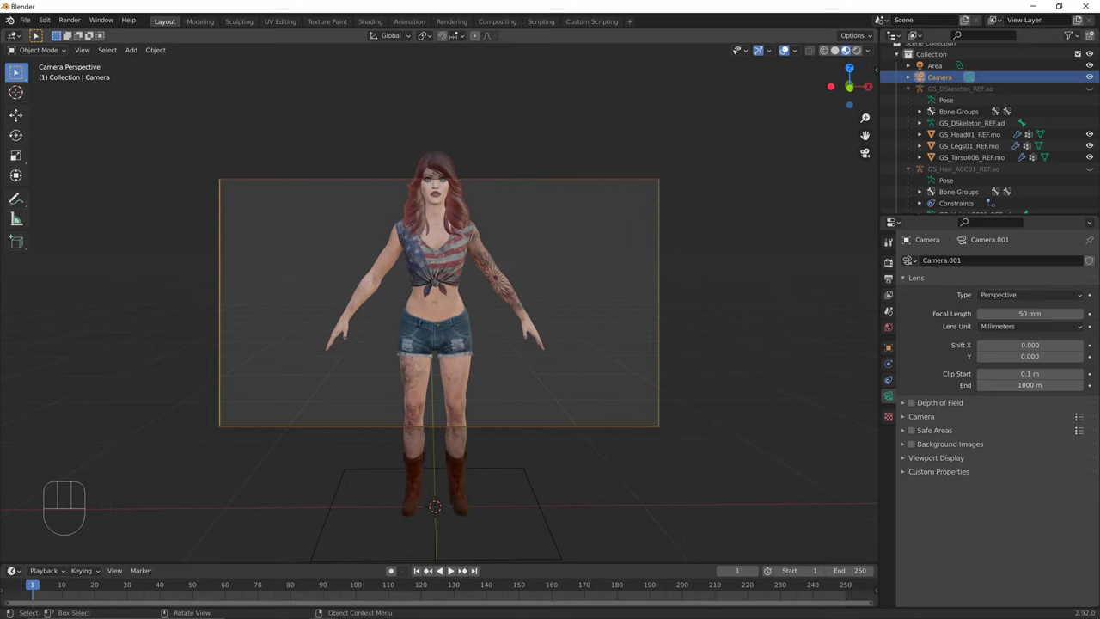
pyautogui.click(889, 262)
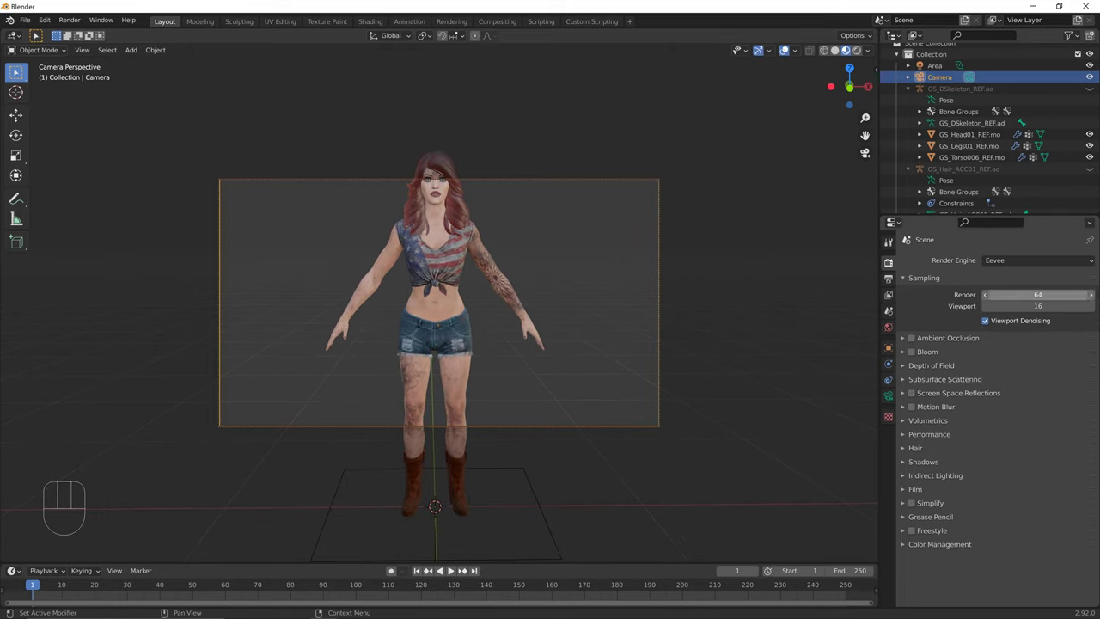
pyautogui.moveTo(434, 344)
pyautogui.keyDown('shift'); pyautogui.mouseDown(button='middle')
pyautogui.moveTo(438, 444)
pyautogui.moveTo(441, 375)
pyautogui.moveTo(430, 404)
pyautogui.moveTo(423, 343)
pyautogui.mouseUp(button='middle'); pyautogui.keyUp('shift')
pyautogui.scroll(3, 441, 396)
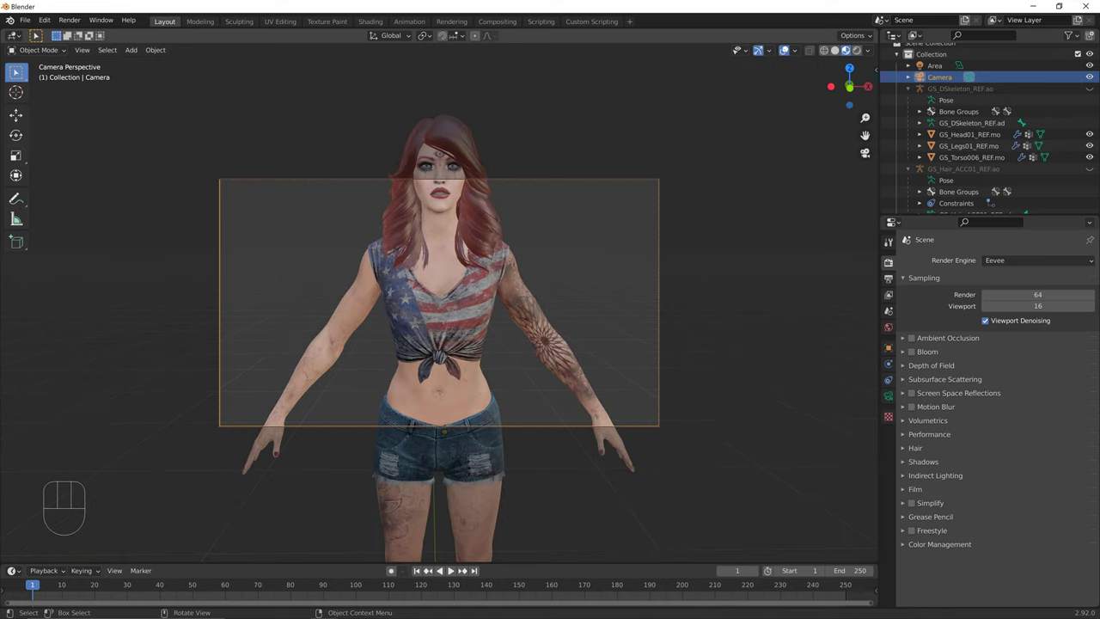
pyautogui.scroll(-2, 439, 443)
# Set the render output's vertical resolution to 1920 px for a square frame.
pyautogui.click(888, 278)
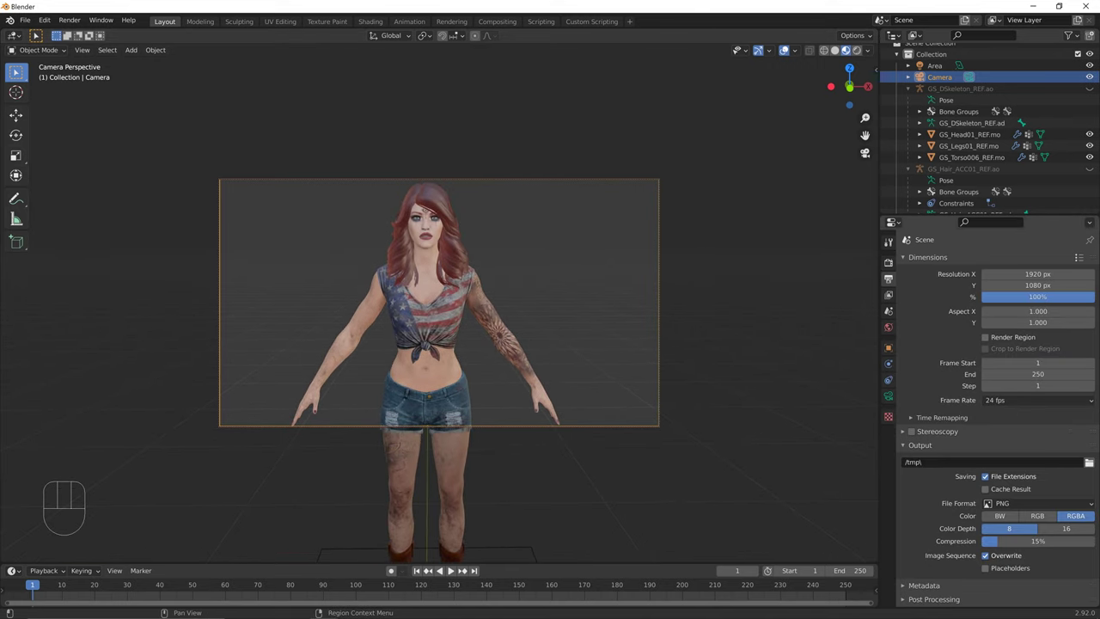
pyautogui.click(1037, 284)
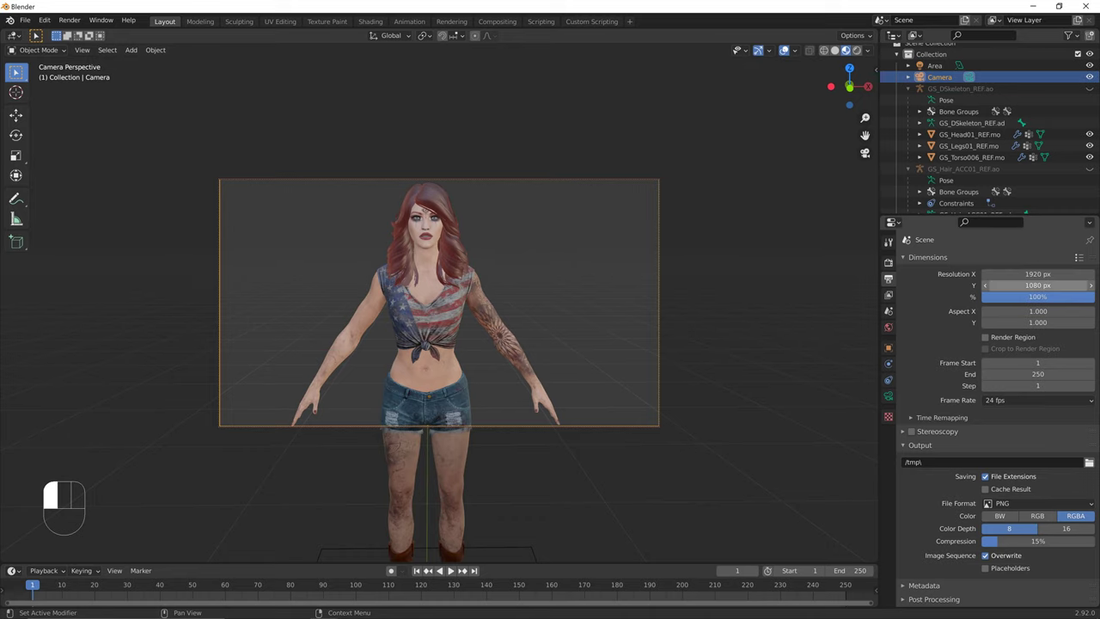
pyautogui.write('1920')
pyautogui.press('Return')
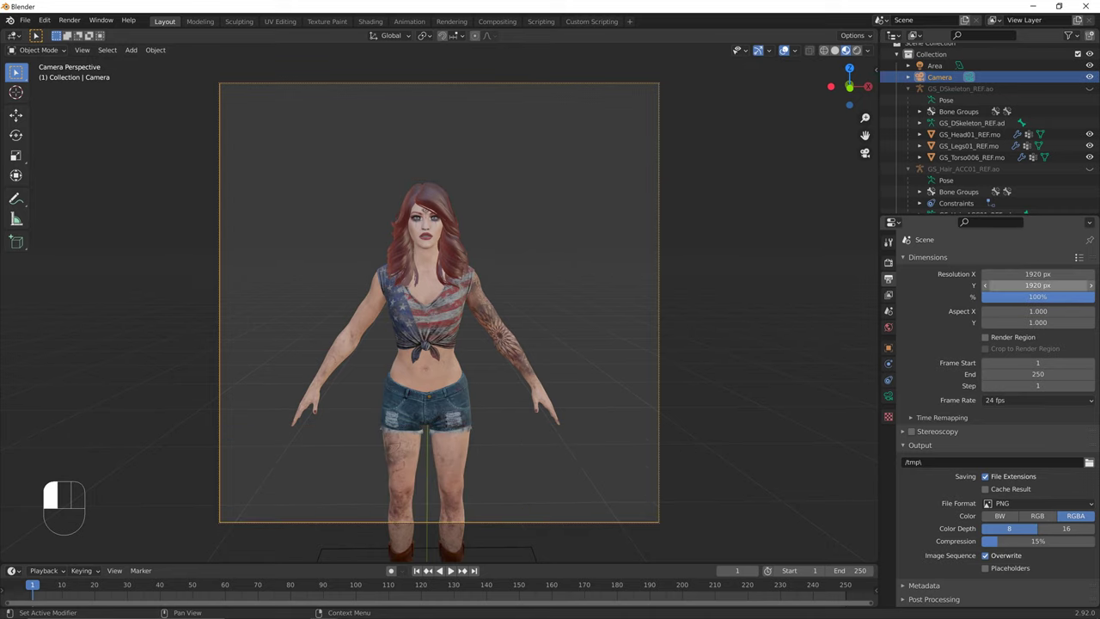
# Move the camera closer and recentre the character, framing her from head to upper thighs in the square frame.
pyautogui.scroll(4, 438, 301)
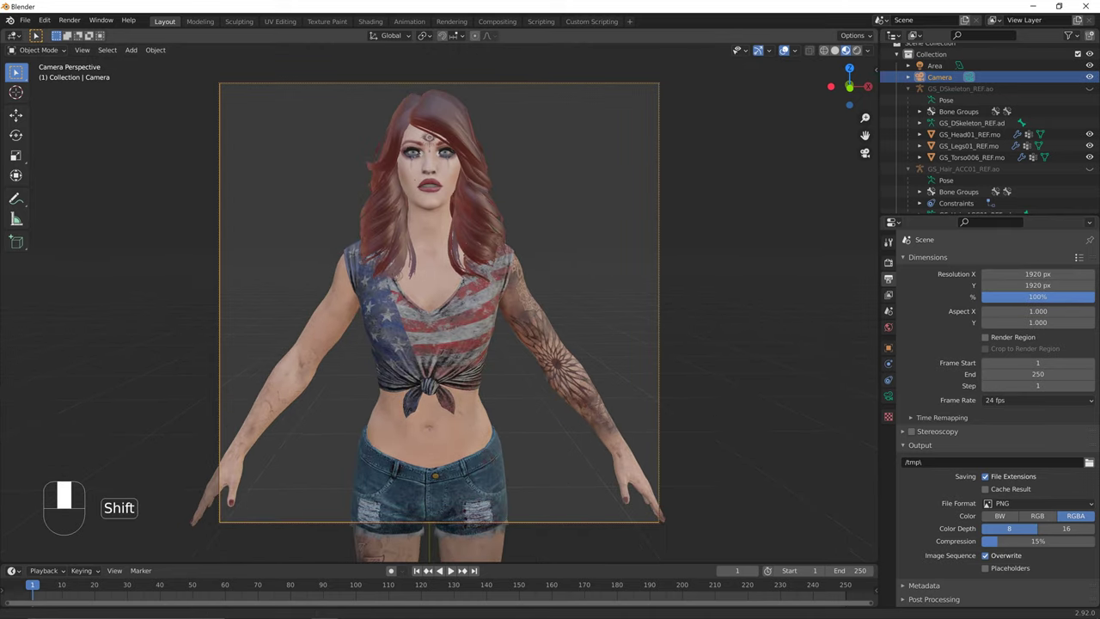
pyautogui.keyDown('shift'); pyautogui.moveTo(438, 300); pyautogui.dragTo(457, 287, button='middle'); pyautogui.keyUp('shift')
pyautogui.scroll(-1, 457, 287)
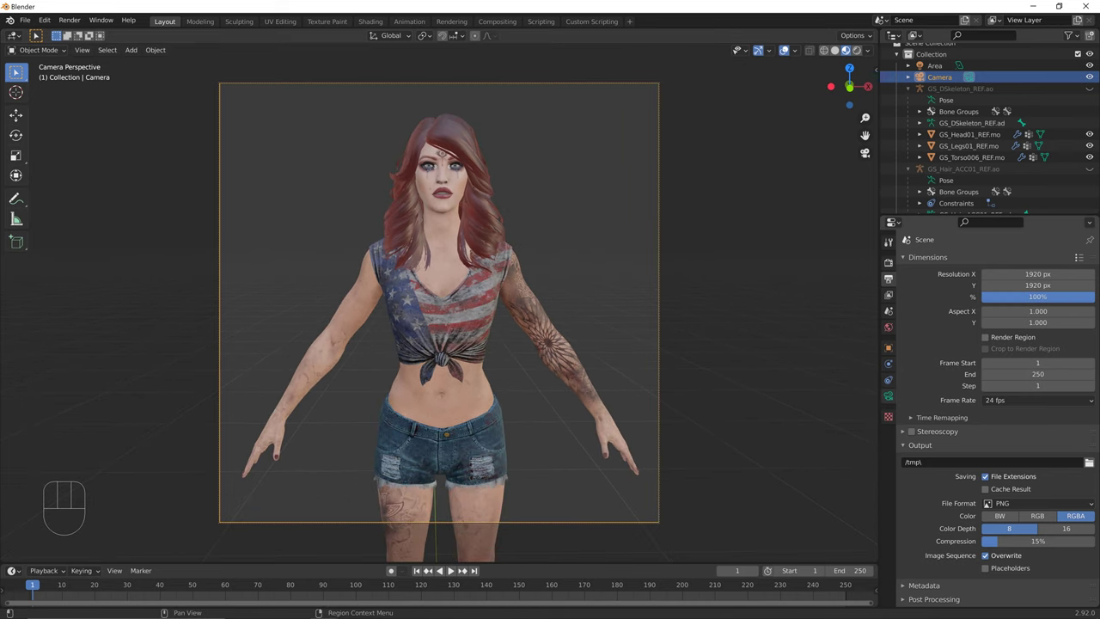
# Increase the camera's focal length to 65 mm.
pyautogui.click(888, 395)
pyautogui.moveTo(1029, 312)
pyautogui.mouseDown()
pyautogui.moveTo(1074, 313)
pyautogui.moveTo(1038, 313)
pyautogui.mouseUp()
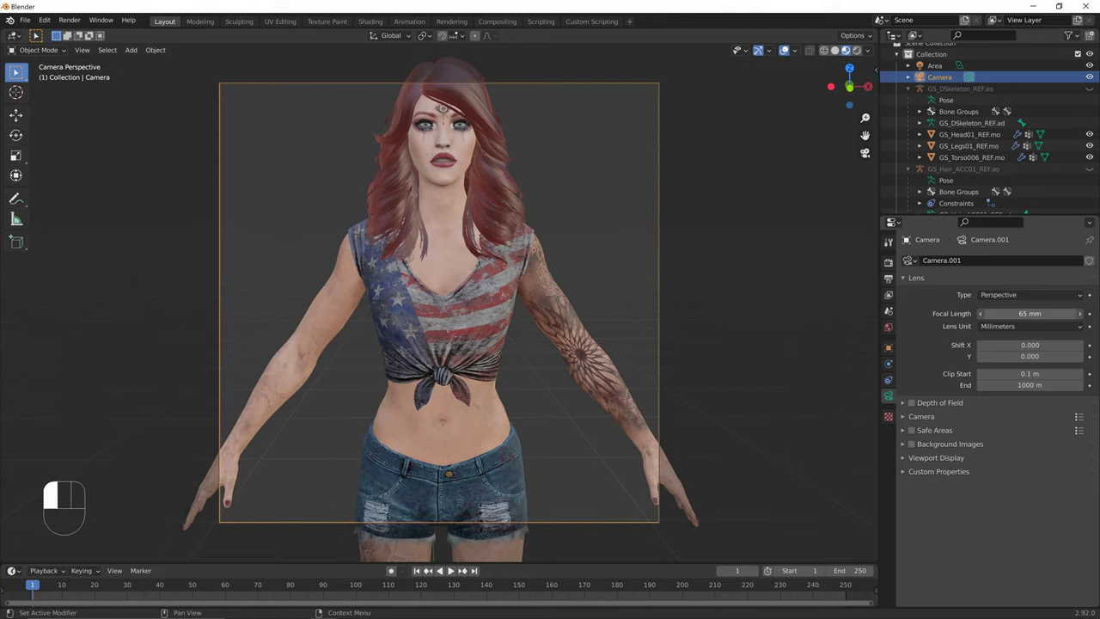
# Set the camera's focal length to 69 mm and reframe the shot around the character's head and torso.
pyautogui.keyDown('shift'); pyautogui.moveTo(438, 327); pyautogui.dragTo(414, 359, button='middle'); pyautogui.keyUp('shift')
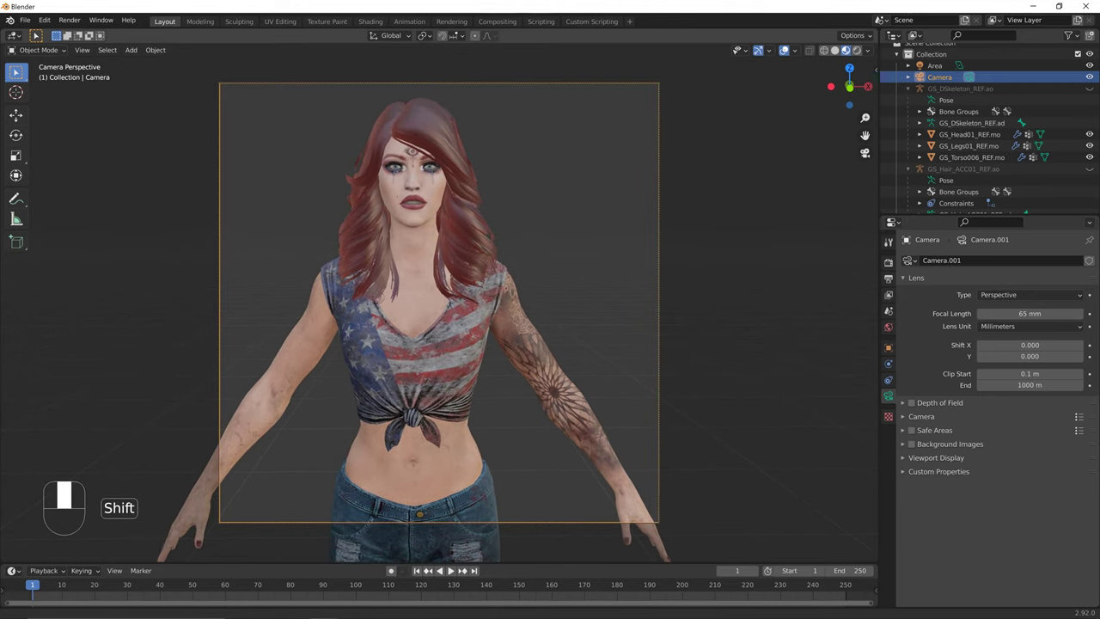
pyautogui.moveTo(1030, 313)
pyautogui.mouseDown()
pyautogui.moveTo(1056, 312)
pyautogui.moveTo(1045, 313)
pyautogui.mouseUp()
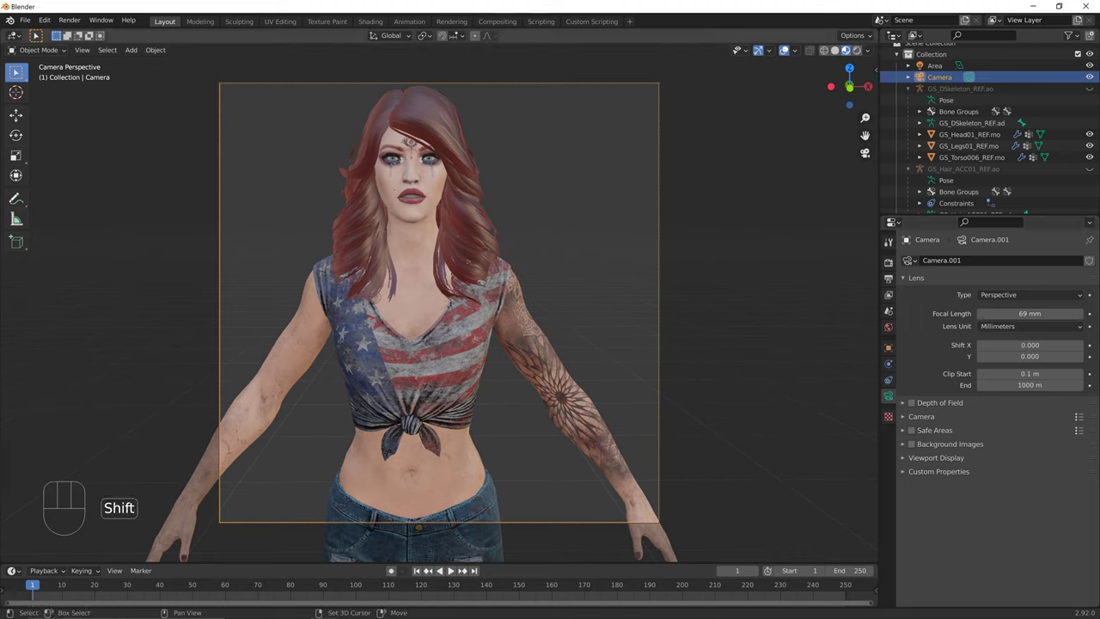
pyautogui.keyDown('shift'); pyautogui.moveTo(440, 327); pyautogui.dragTo(466, 346, button='middle'); pyautogui.keyUp('shift')
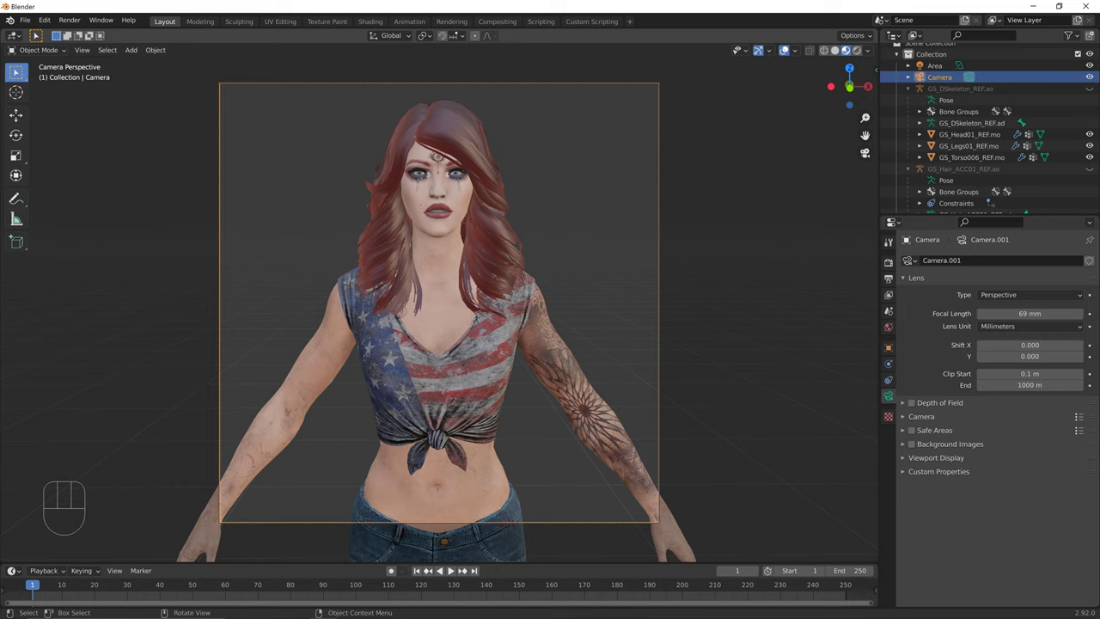
pyautogui.moveTo(464, 343)
pyautogui.keyDown('shift'); pyautogui.mouseDown(button='middle')
pyautogui.moveTo(454, 335)
pyautogui.moveTo(470, 329)
pyautogui.mouseUp(button='middle'); pyautogui.keyUp('shift')
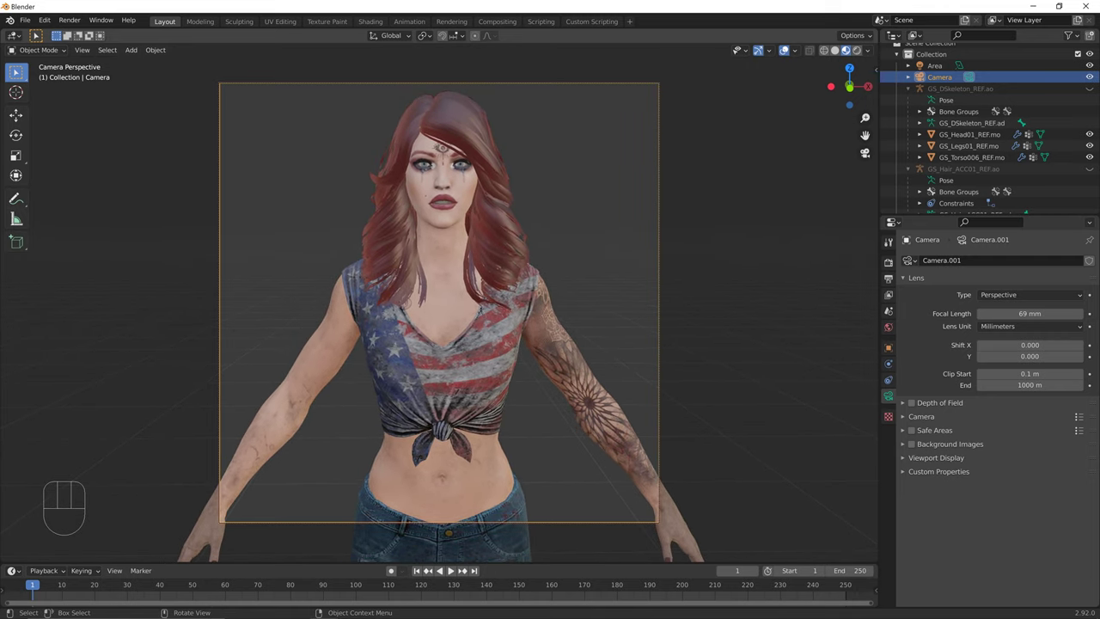
# Change the scene's render engine to Cycles.
pyautogui.click(888, 261)
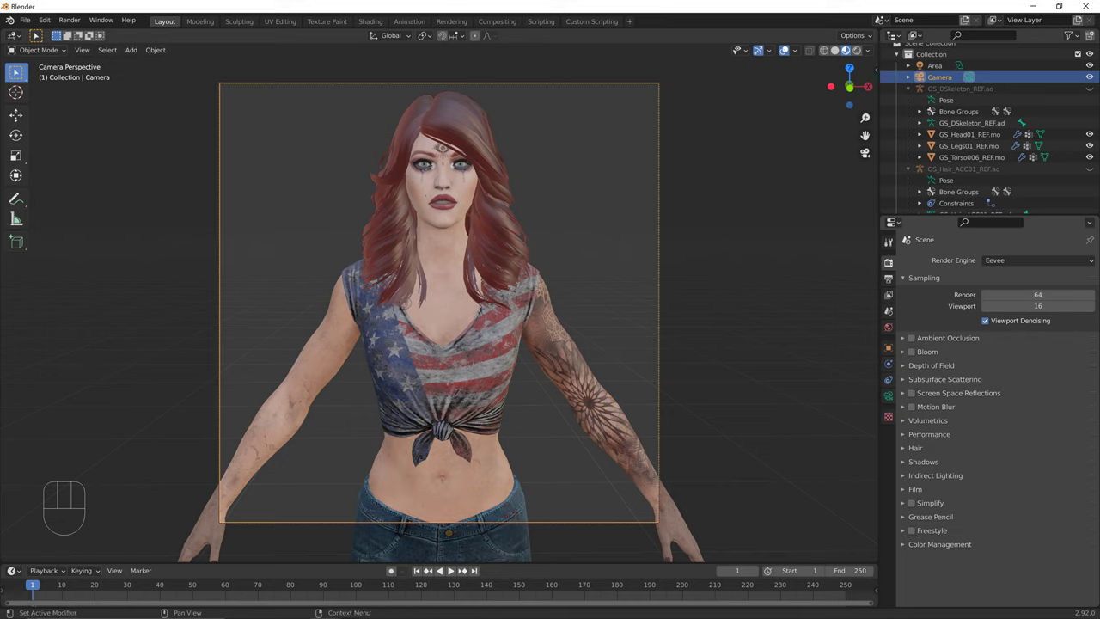
pyautogui.click(1038, 260)
pyautogui.click(1038, 300)
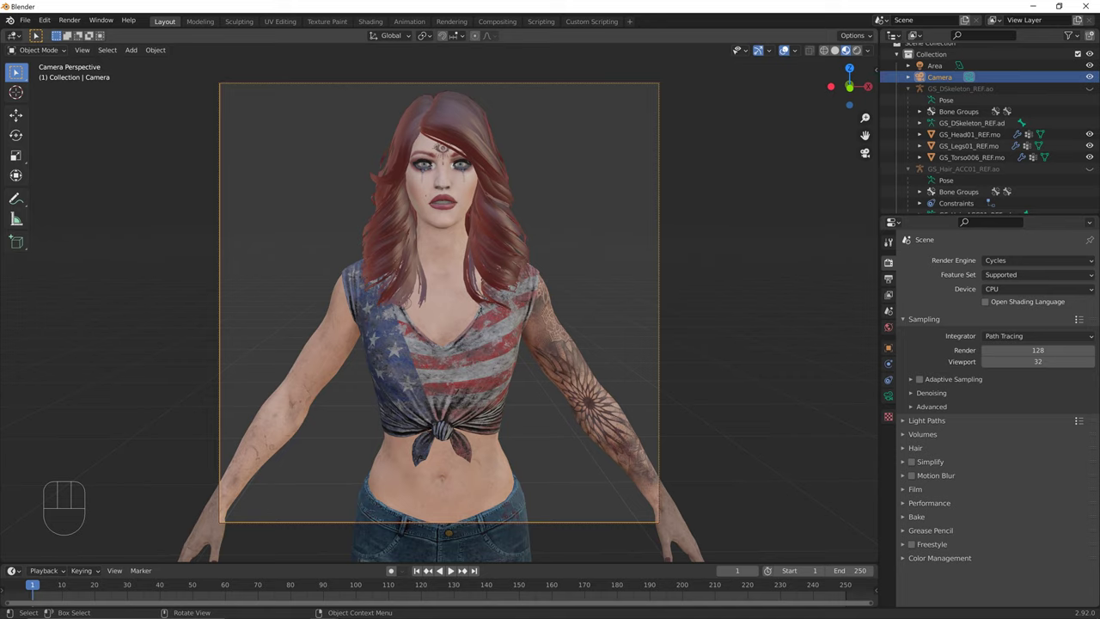
# Deselect everything and turn off the Camera to View lock so navigation stops moving the camera.
pyautogui.hotkey('alt', 'a')
pyautogui.press('n')
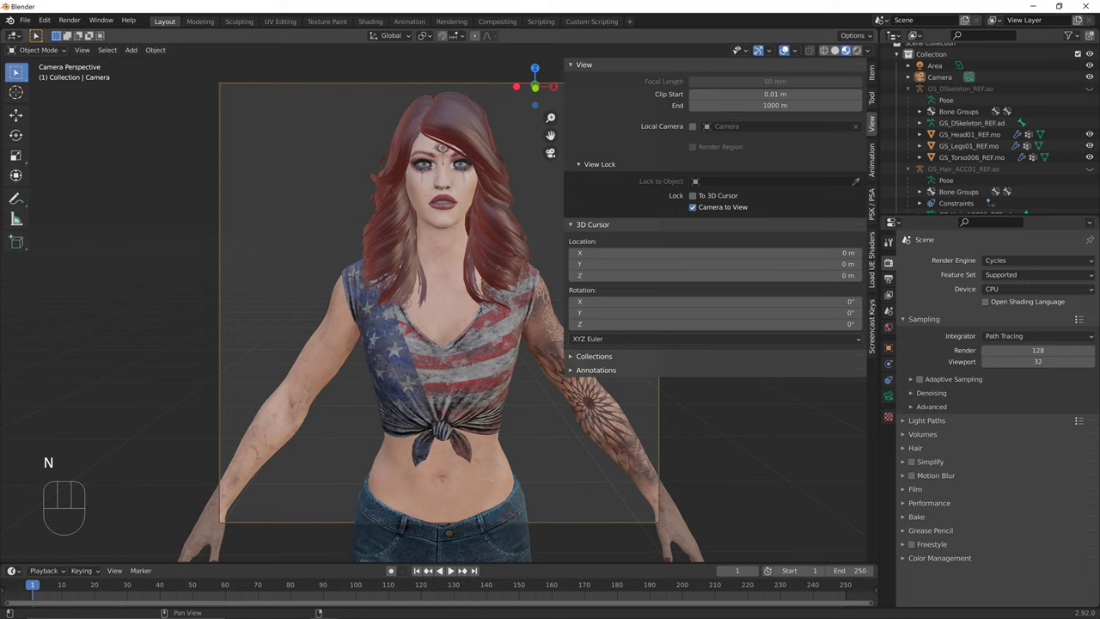
pyautogui.click(693, 207)
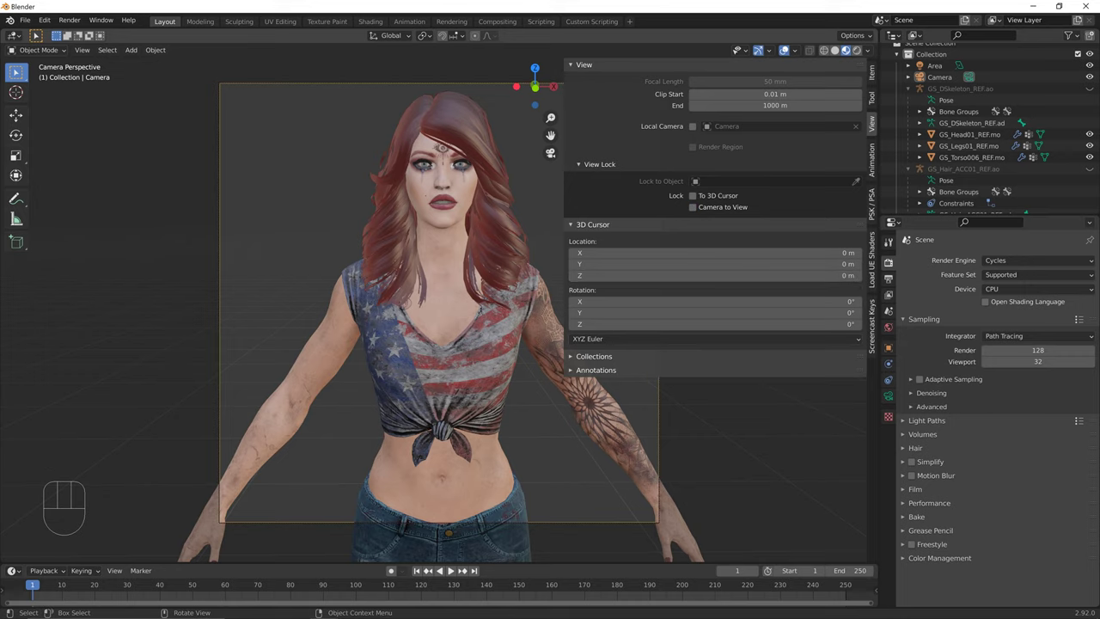
pyautogui.press('n')
# Leave the camera view and set the Cycles render device to GPU Compute.
pyautogui.moveTo(430, 301); pyautogui.dragTo(507, 325, button='middle')
pyautogui.press('KP_0')
pyautogui.press('KP_0')
pyautogui.scroll(-4, 567, 297)
pyautogui.click(1037, 289)
pyautogui.click(1006, 315)
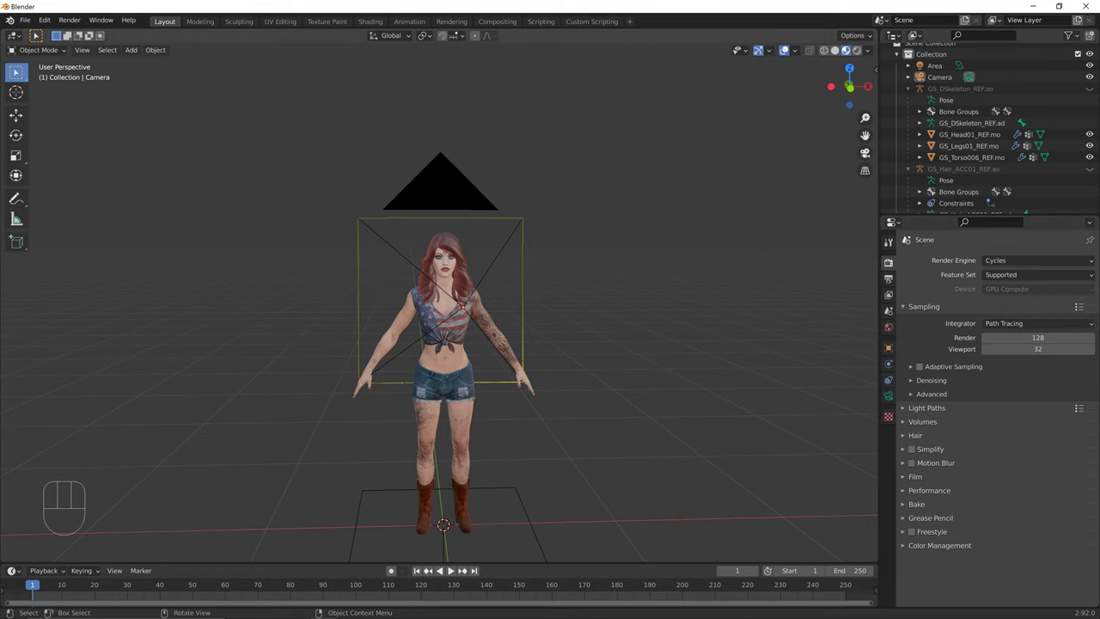
# Select the area light at the character's feet, with the whole light in view.
pyautogui.click(935, 66)
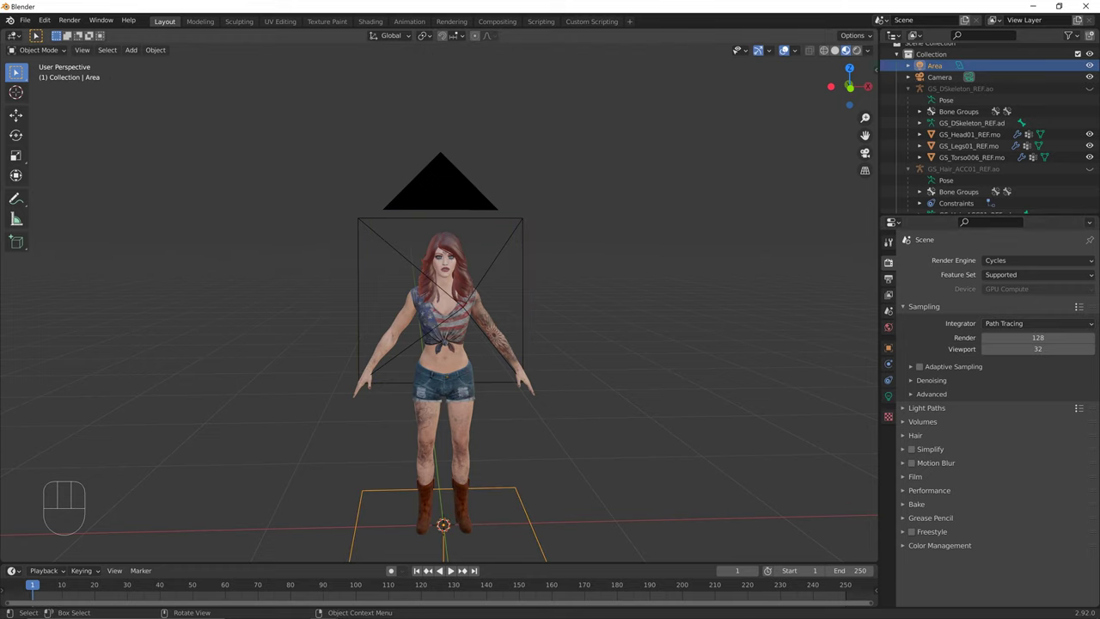
pyautogui.keyDown('shift'); pyautogui.moveTo(550, 361); pyautogui.dragTo(505, 258, button='middle'); pyautogui.keyUp('shift')
pyautogui.scroll(-3, 510, 262)
pyautogui.moveTo(443, 284); pyautogui.dragTo(438, 287, button='middle')
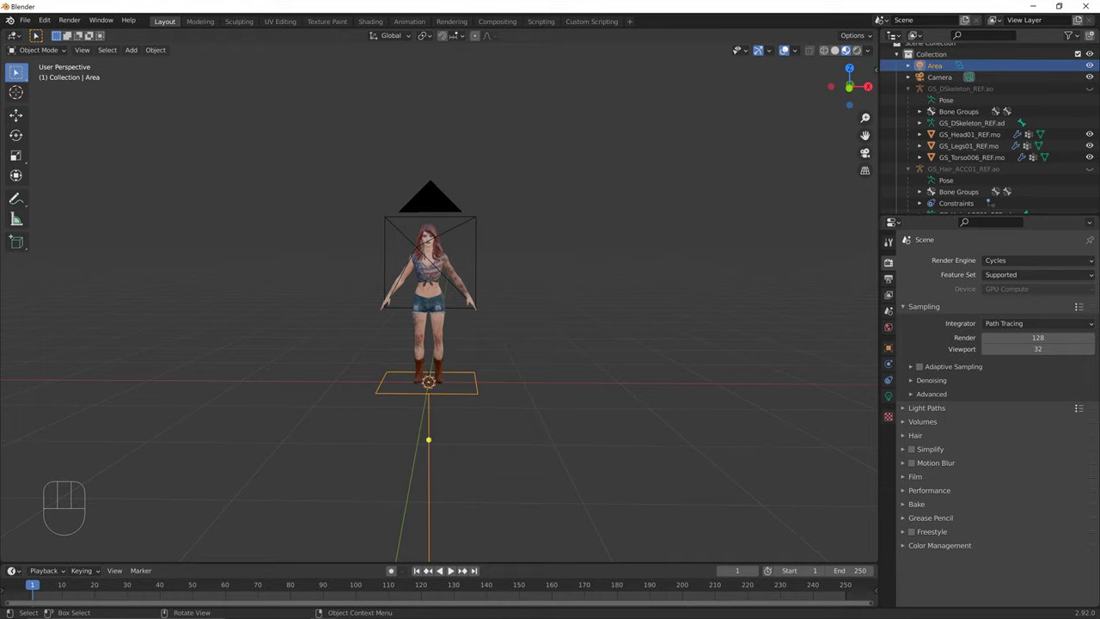
pyautogui.click(429, 383)
# Split the 3D viewport into two side-by-side halves and set the new one to solid shading.
pyautogui.moveTo(3, 559); pyautogui.dragTo(109, 554)
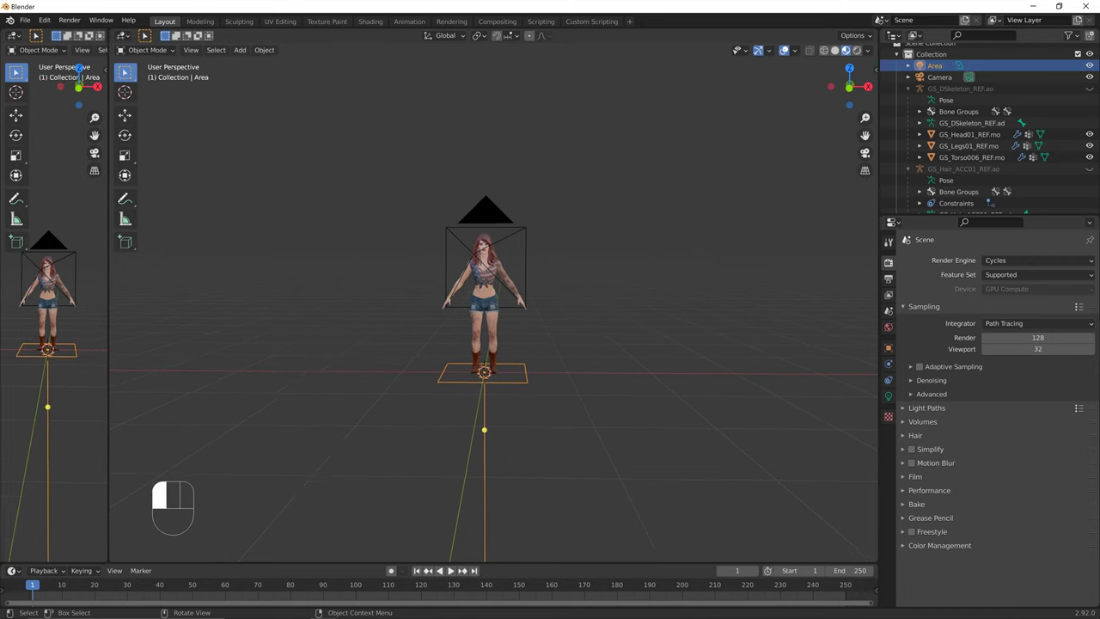
pyautogui.moveTo(108, 257); pyautogui.dragTo(424, 258)
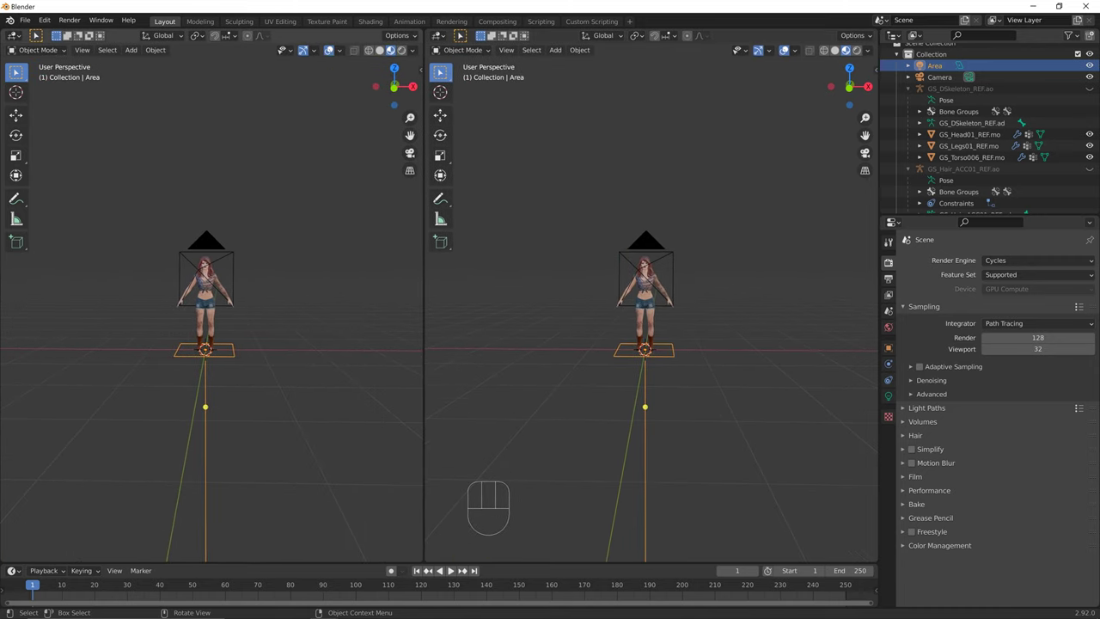
pyautogui.click(331, 163)
pyautogui.click(379, 50)
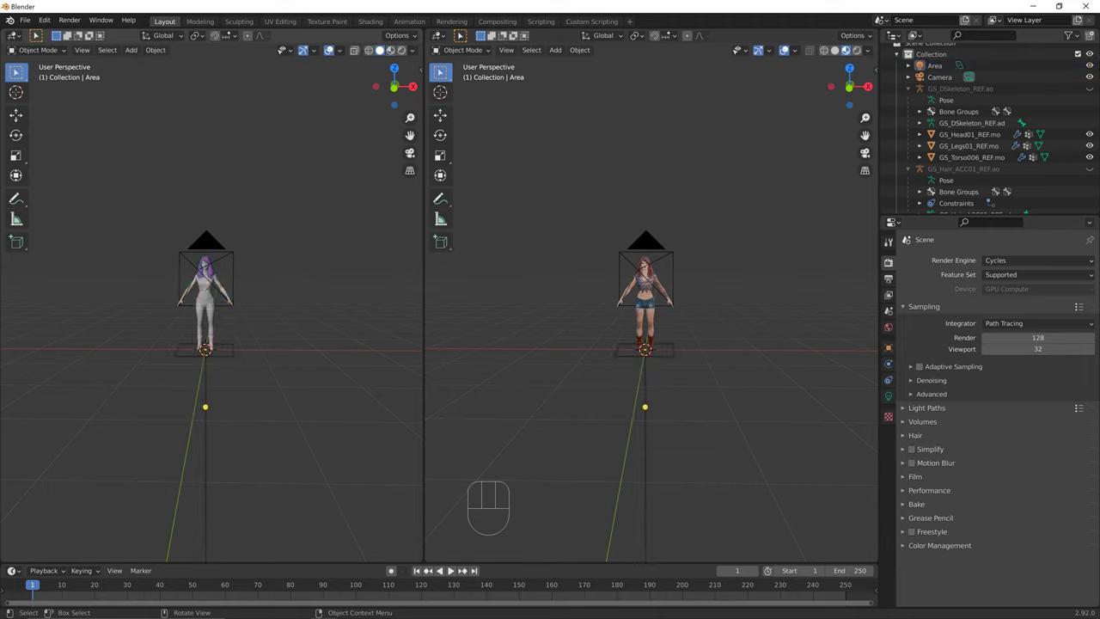
# Select the character's hair mesh and open its material settings.
pyautogui.moveTo(283, 275)
pyautogui.mouseDown(button='middle')
pyautogui.moveTo(314, 295)
pyautogui.moveTo(293, 292)
pyautogui.mouseUp(button='middle')
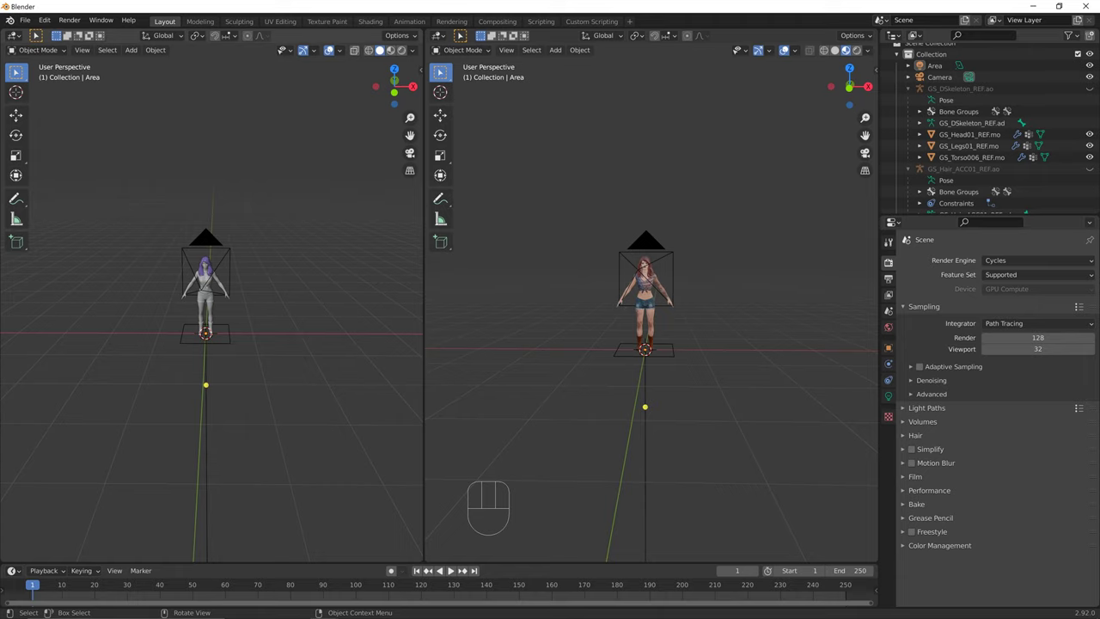
pyautogui.click(205, 262)
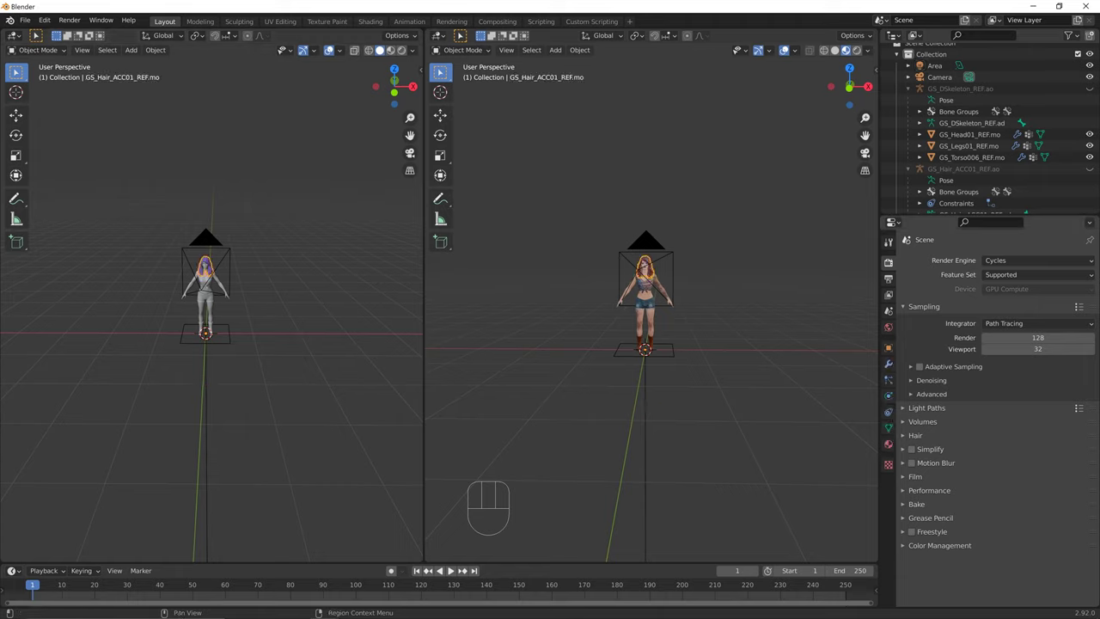
pyautogui.click(888, 443)
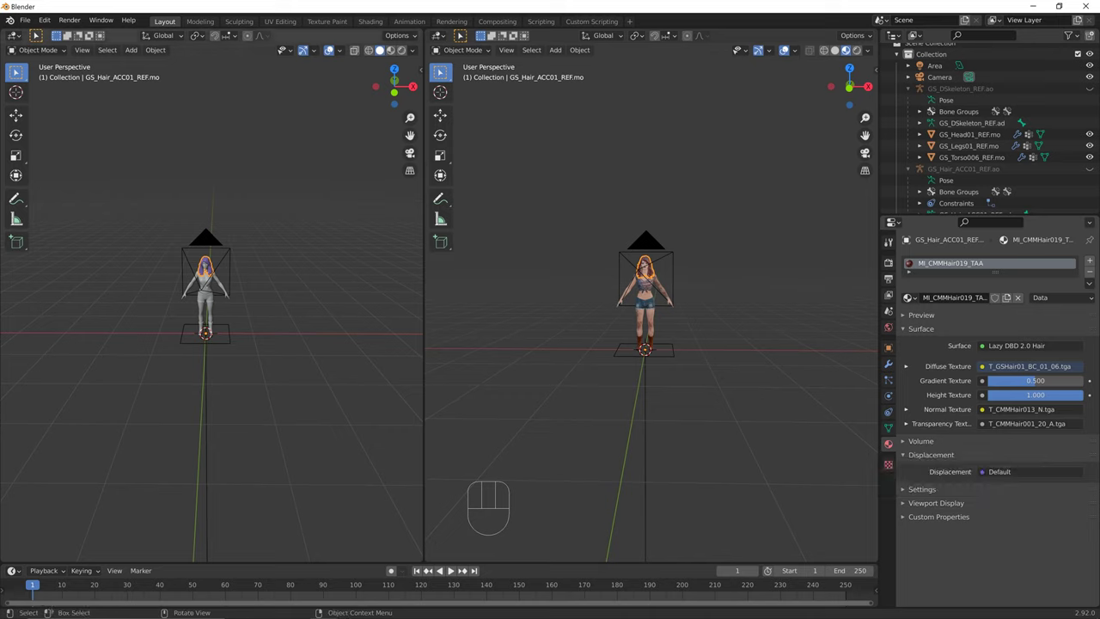
# Select the area light on the floor in the solid-shaded view.
pyautogui.click(224, 342)
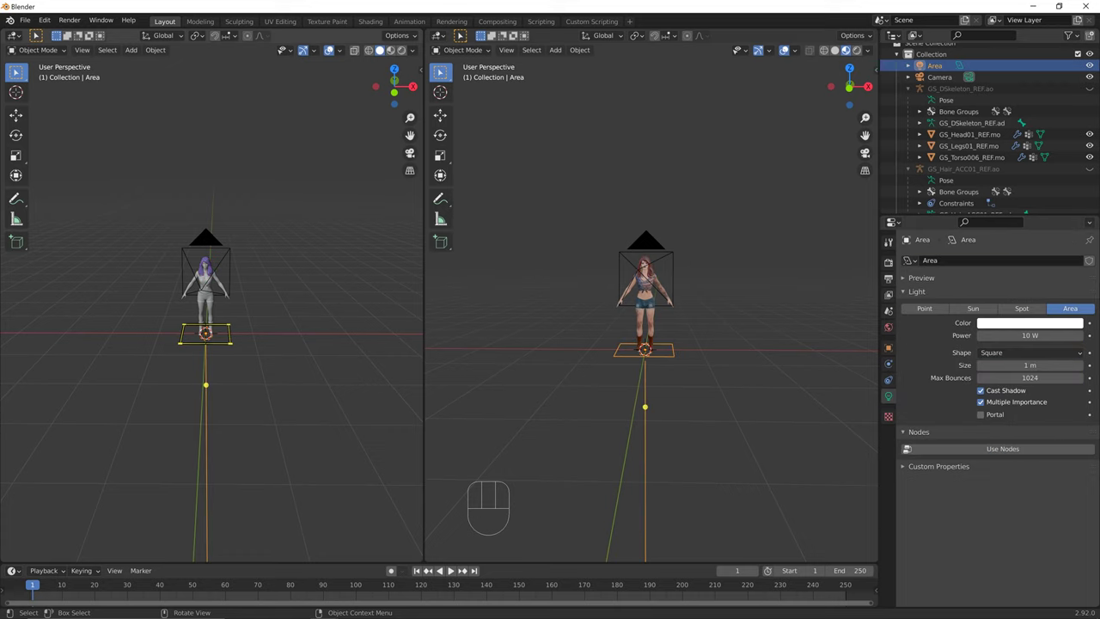
pyautogui.moveTo(224, 344)
pyautogui.mouseDown(button='middle')
pyautogui.moveTo(212, 344)
pyautogui.moveTo(225, 338)
pyautogui.mouseUp(button='middle')
pyautogui.moveTo(258, 388); pyautogui.dragTo(252, 389, button='middle')
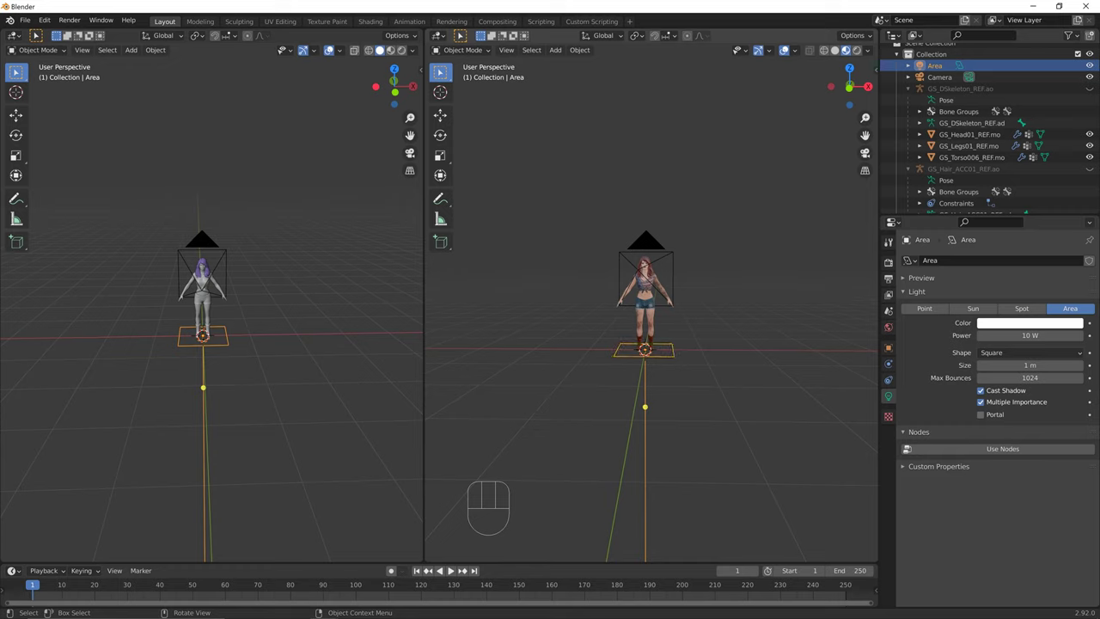
# Show the camera view with rendered shading in the second viewport and reselect the area light in the solid view.
pyautogui.press('KP_0')
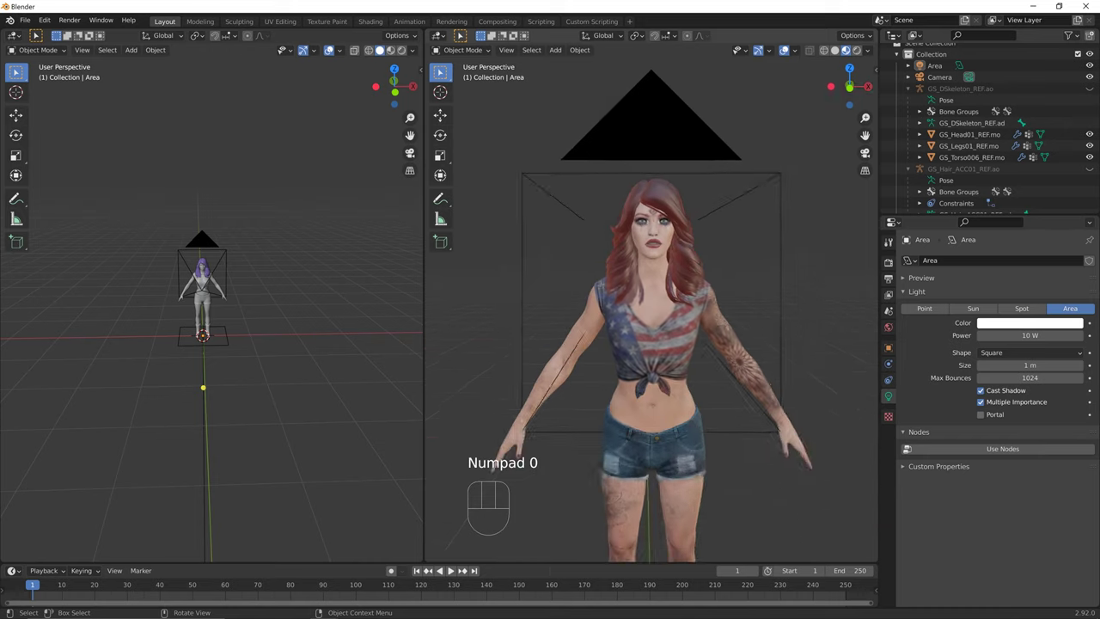
pyautogui.scroll(3, 651, 303)
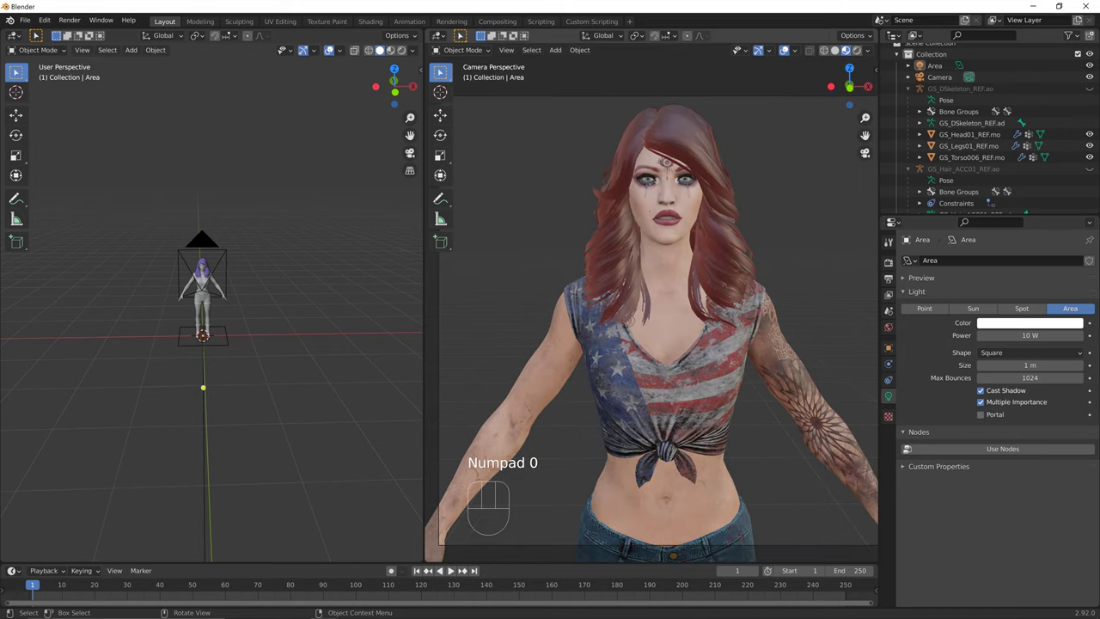
pyautogui.click(856, 50)
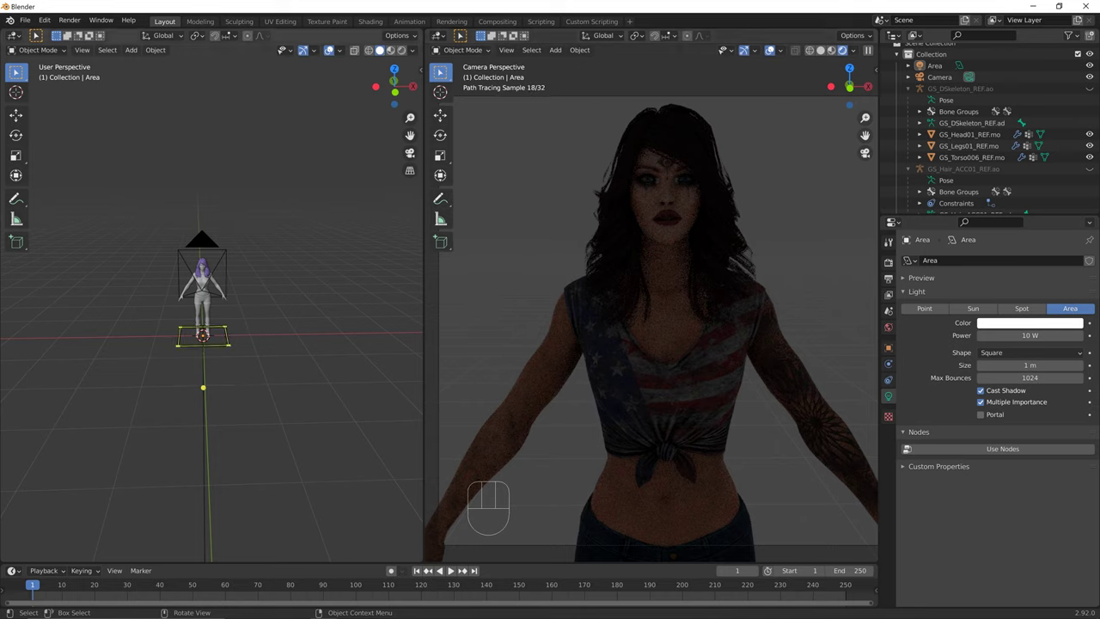
pyautogui.click(214, 345)
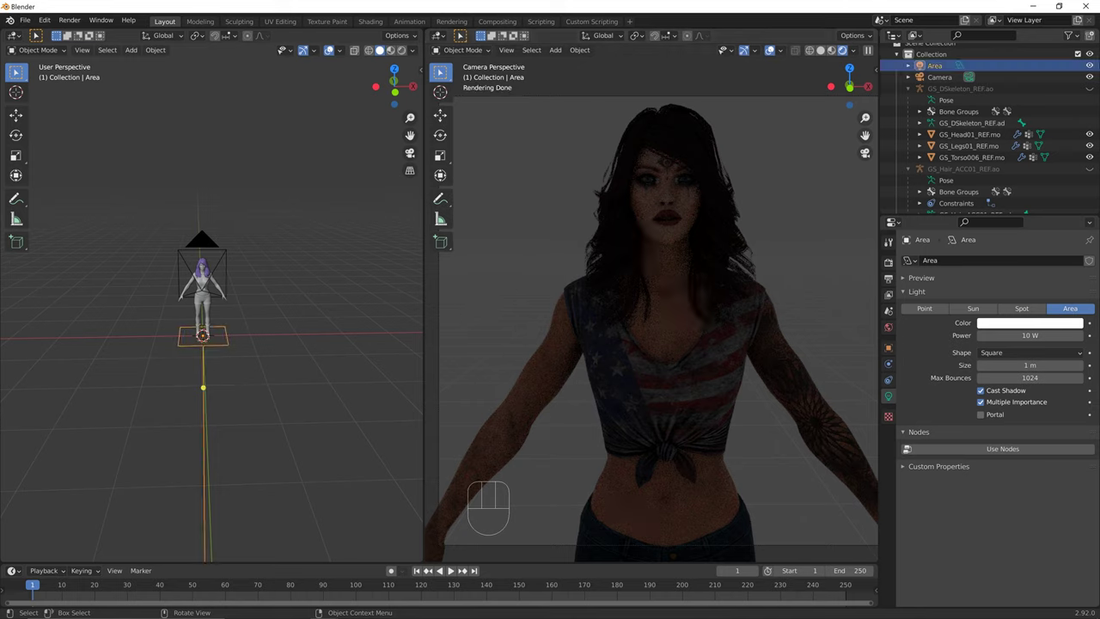
# Enable nodes in the Compositing workspace and move the Composite node farther away from Render Layers.
pyautogui.click(497, 22)
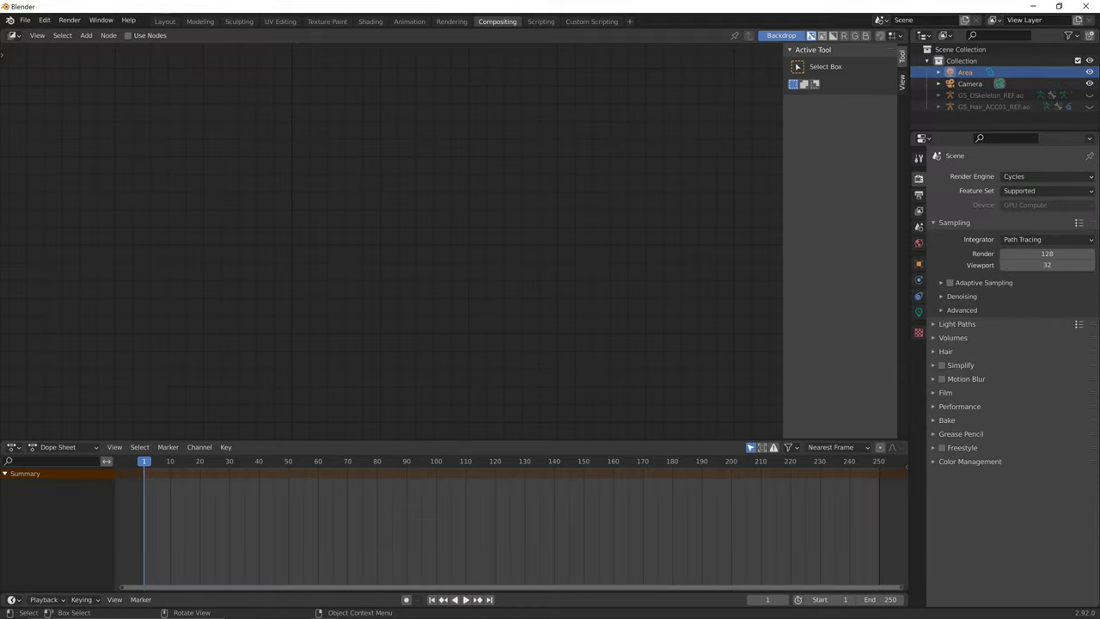
pyautogui.click(128, 35)
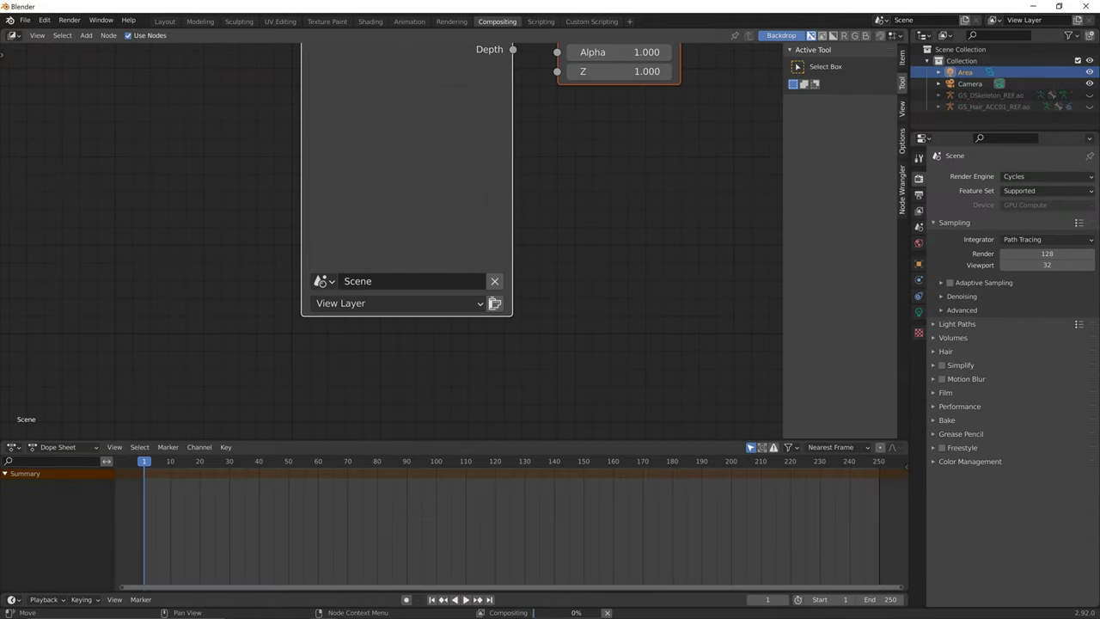
pyautogui.moveTo(518, 81); pyautogui.dragTo(408, 174, button='middle')
pyautogui.scroll(-3, 391, 241)
pyautogui.scroll(-1, 430, 141)
pyautogui.press('g')
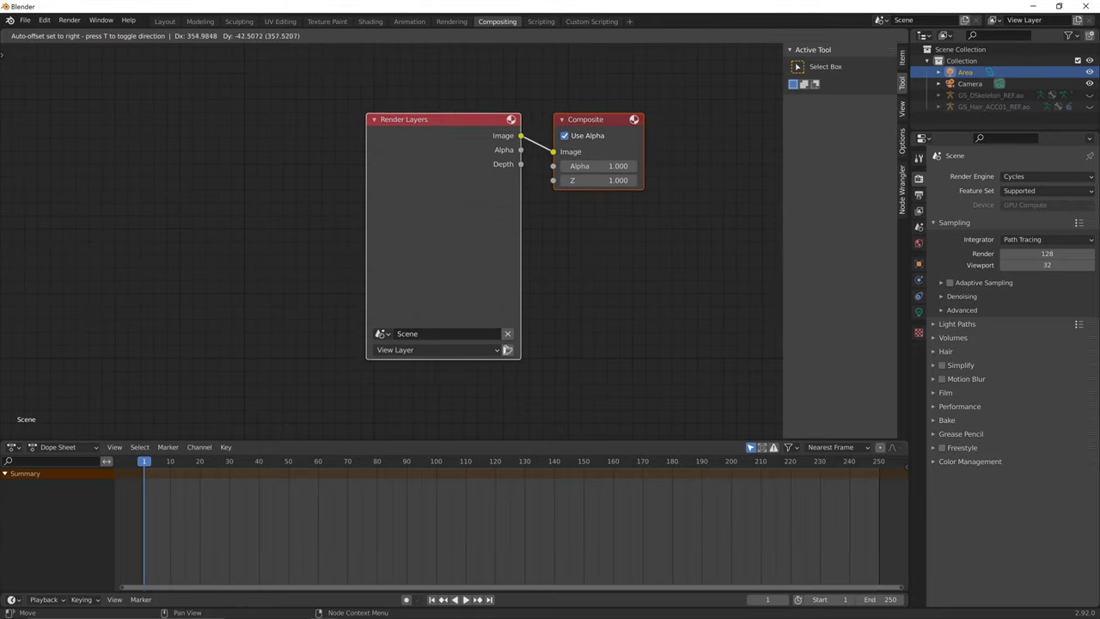
pyautogui.click(441, 183)
pyautogui.click(441, 183)
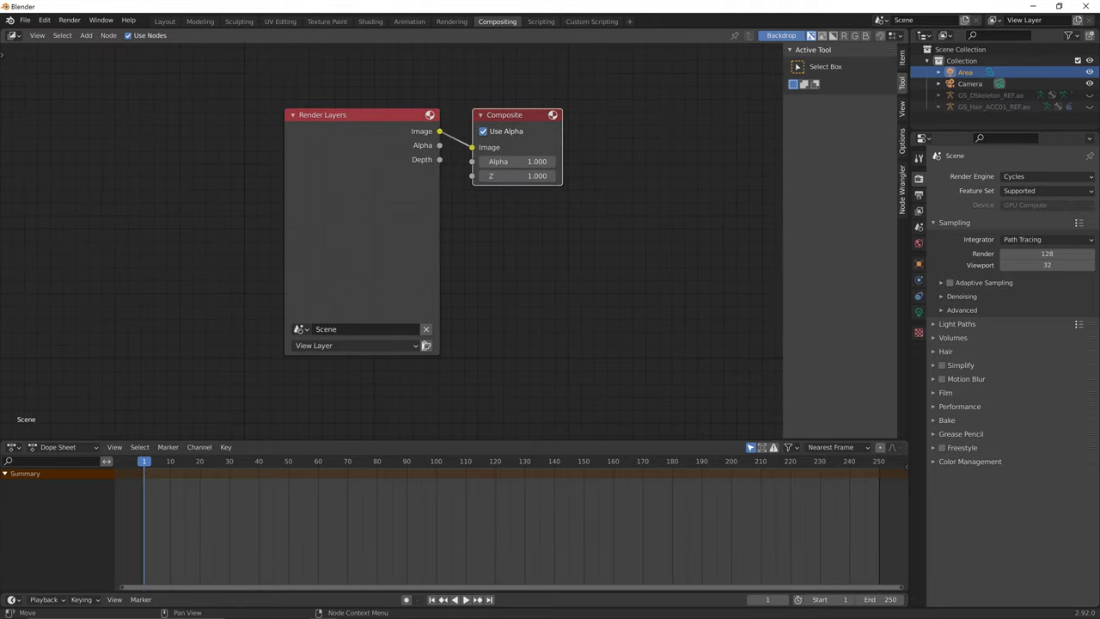
pyautogui.moveTo(507, 114); pyautogui.dragTo(640, 128)
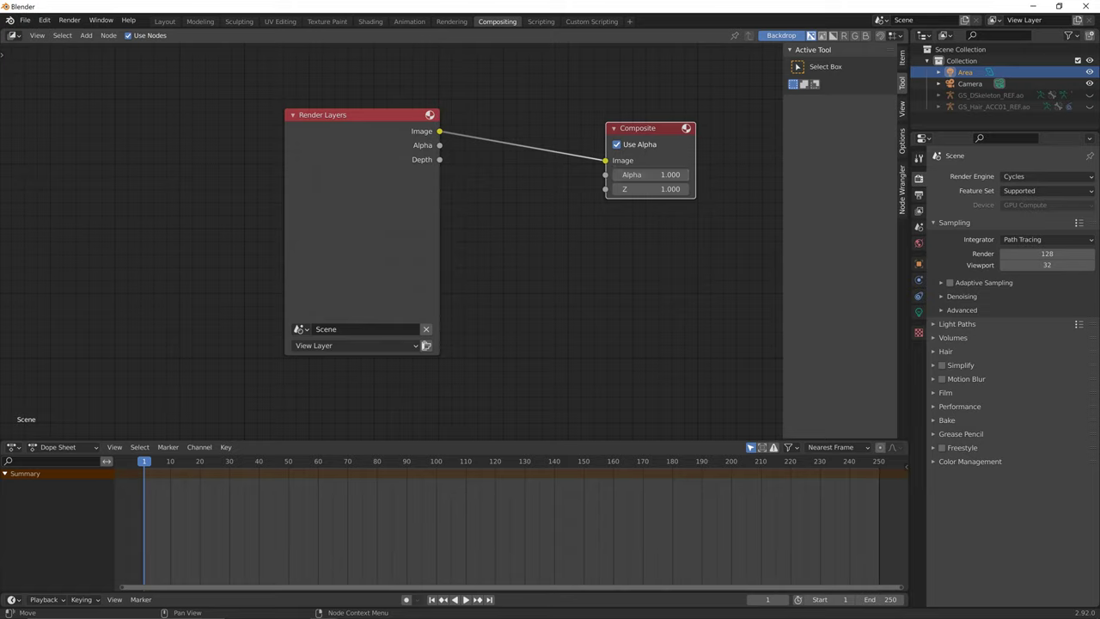
# Disconnect the Composite node's image input and search the compositor nodes for an environment node.
pyautogui.moveTo(605, 160); pyautogui.dragTo(473, 144)
pyautogui.hotkey('shift', 'a')
pyautogui.click(523, 269)
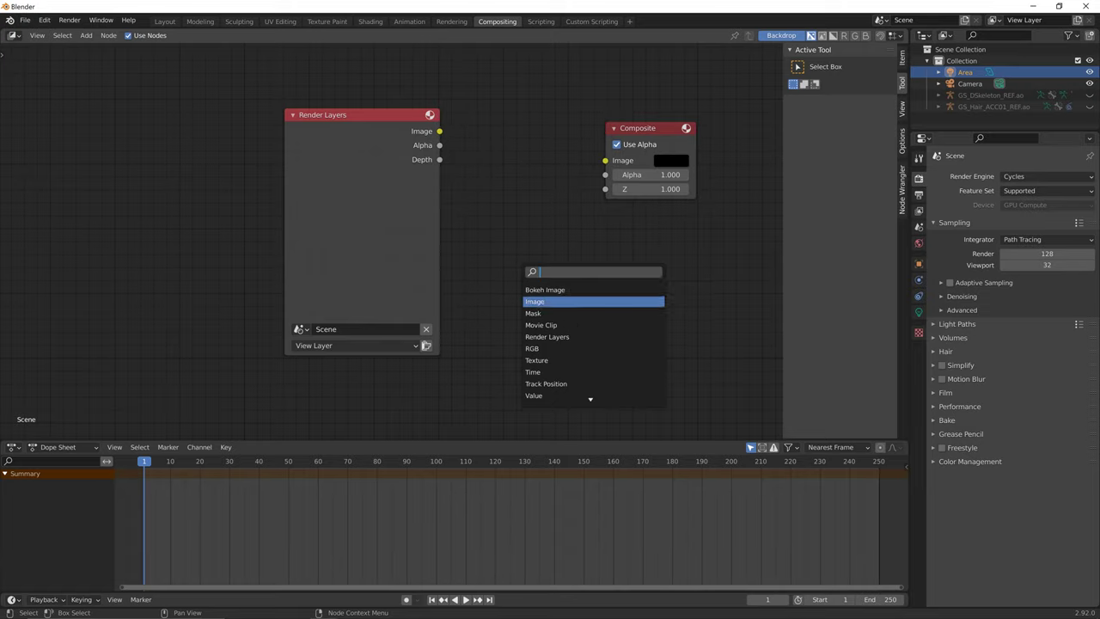
pyautogui.write('i')
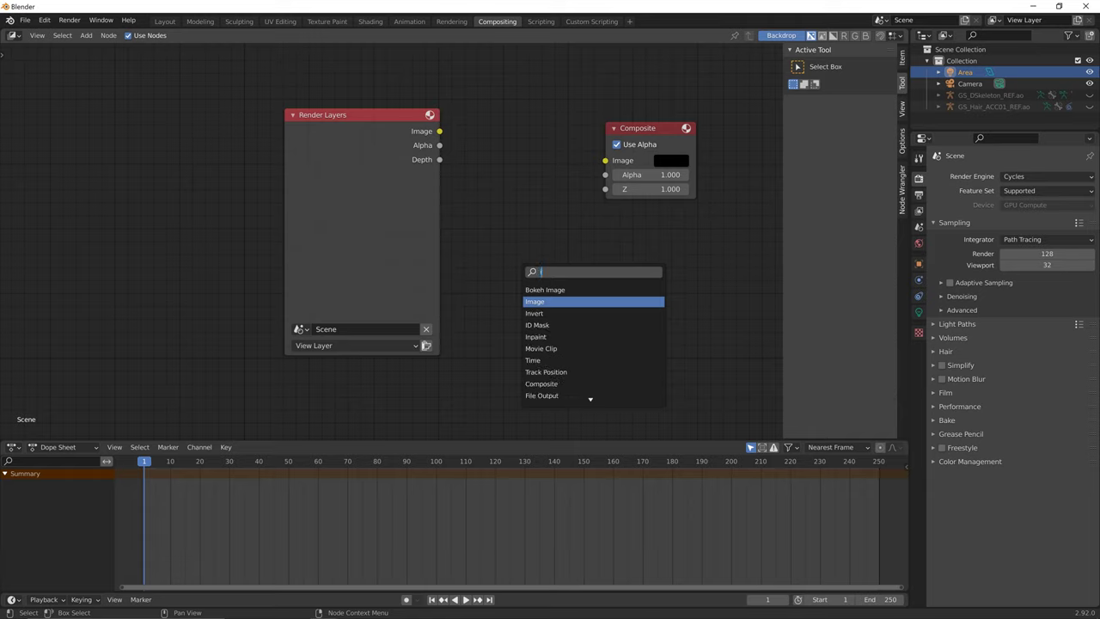
pyautogui.write('environ')
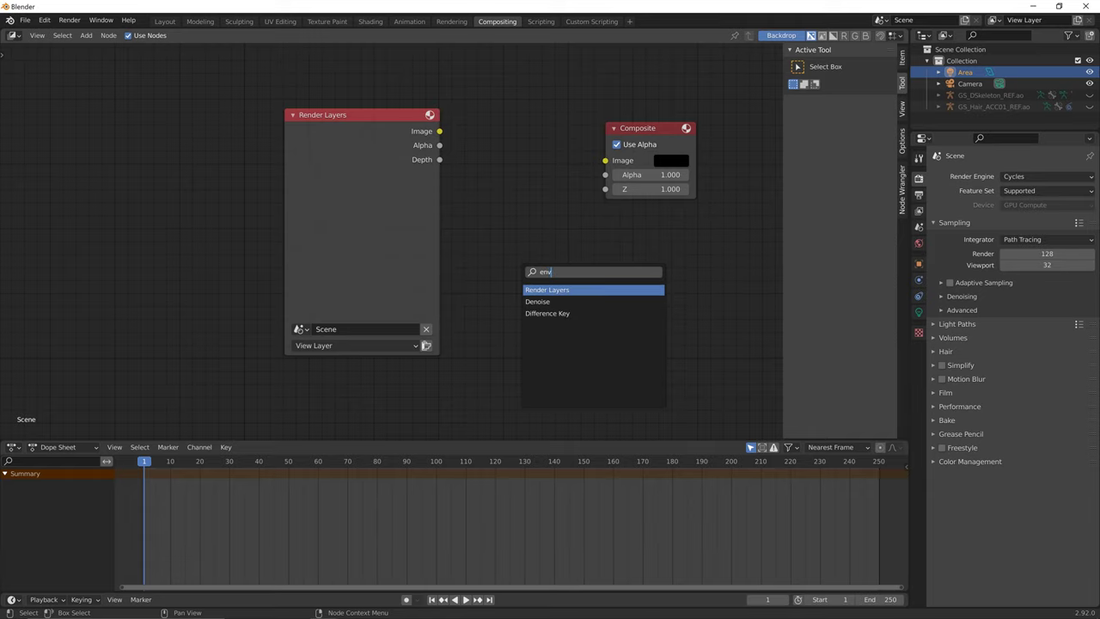
pyautogui.press('BackSpace')
pyautogui.press('BackSpace')
pyautogui.press('BackSpace')
pyautogui.press('BackSpace')
pyautogui.press('BackSpace')
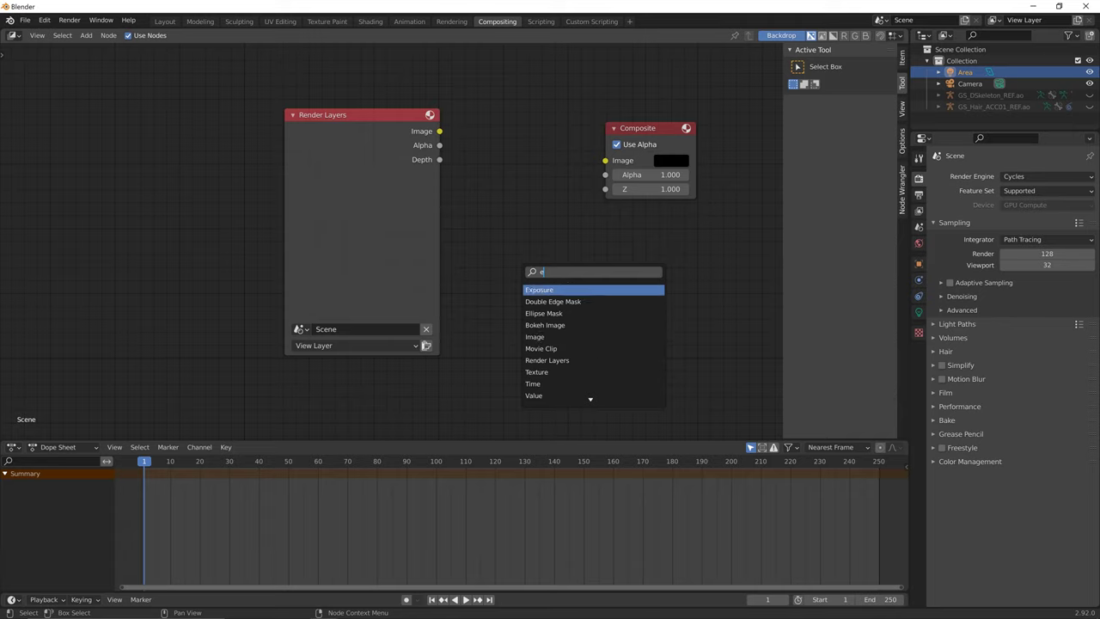
pyautogui.press('Escape')
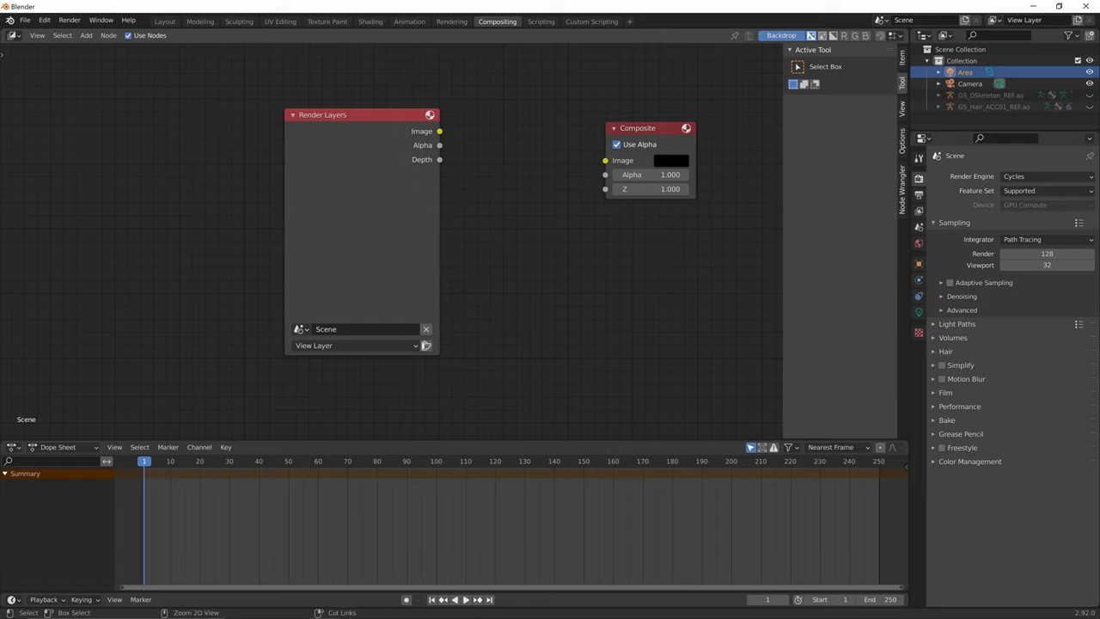
# Undo all the compositor changes, including the enabling of nodes.
pyautogui.hotkey('ctrl', 'z')
pyautogui.hotkey('ctrl', 'z')
pyautogui.hotkey('ctrl', 'z')
pyautogui.hotkey('ctrl', 'z')
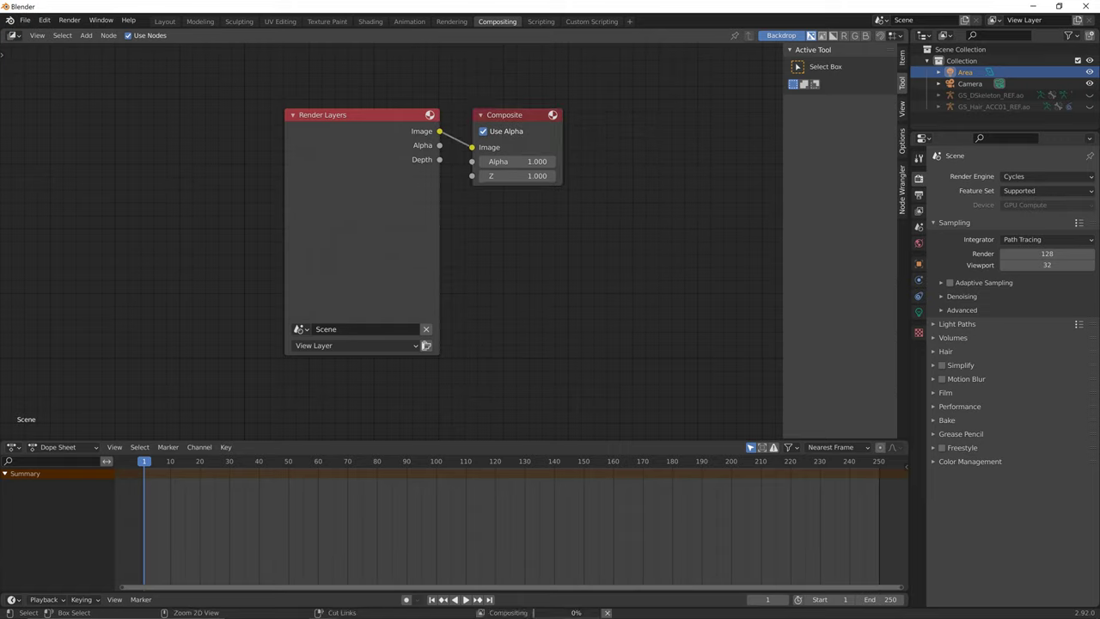
pyautogui.hotkey('ctrl', 'z')
pyautogui.hotkey('ctrl', 'z')
pyautogui.hotkey('ctrl', 'z')
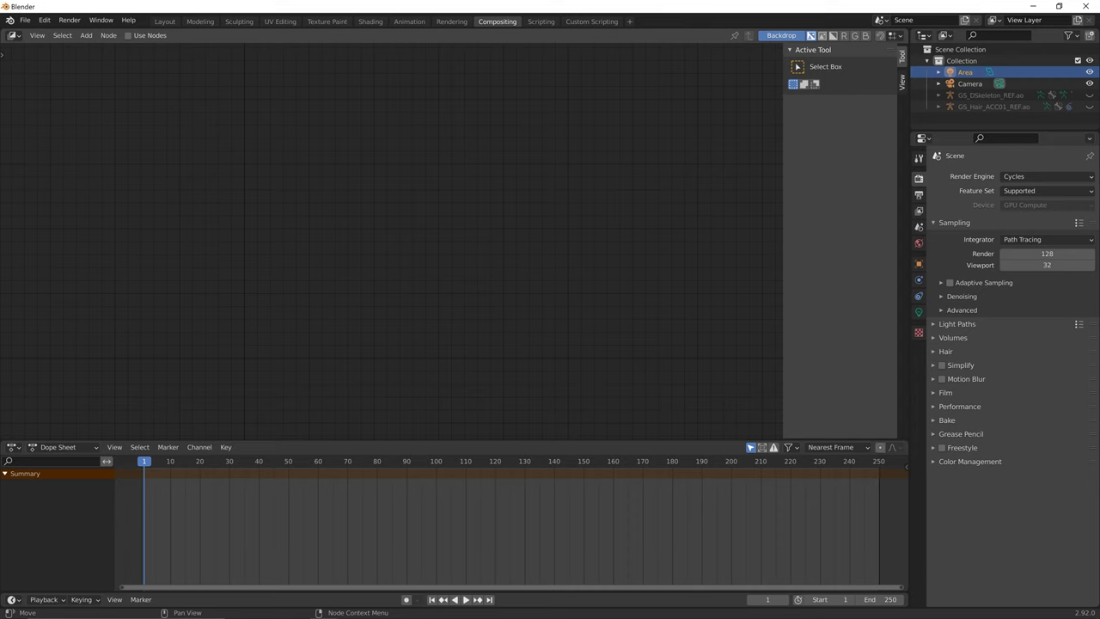
# Switch to the Shading workspace and show the World shader nodes in the node editor.
pyautogui.click(370, 21)
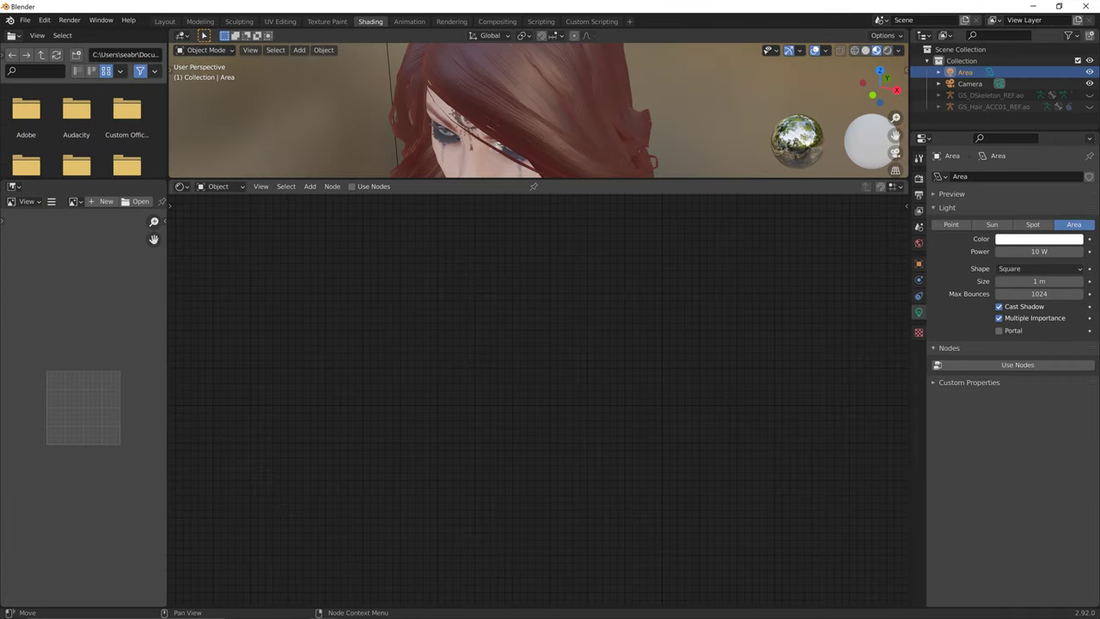
pyautogui.click(219, 185)
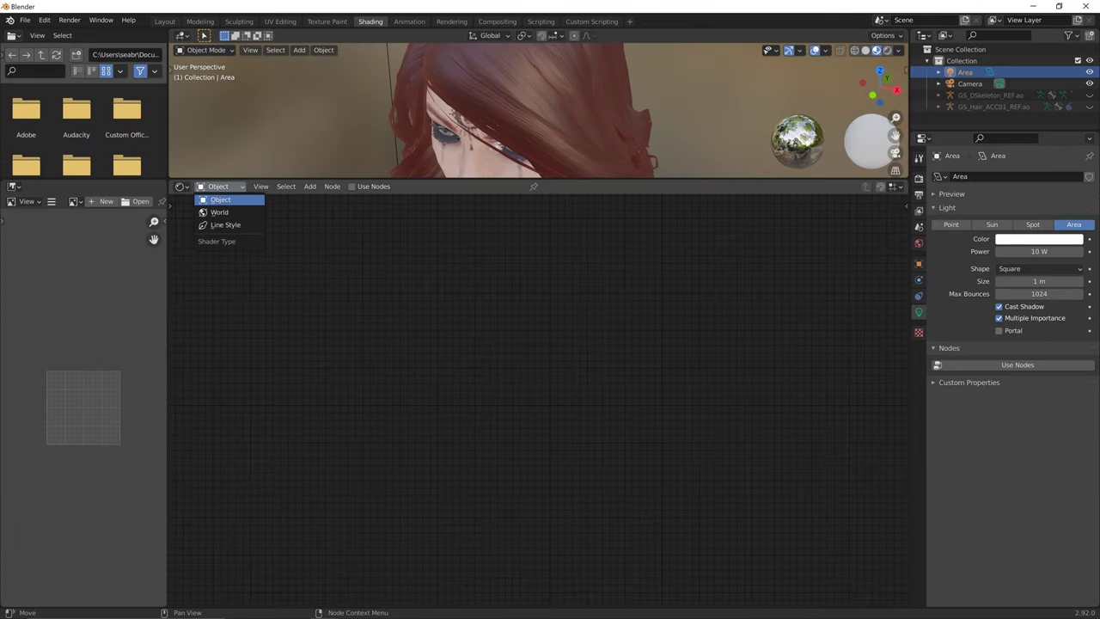
pyautogui.click(222, 210)
pyautogui.moveTo(687, 378); pyautogui.dragTo(445, 433, button='middle')
pyautogui.click(505, 420)
pyautogui.moveTo(449, 363); pyautogui.dragTo(488, 340, button='middle')
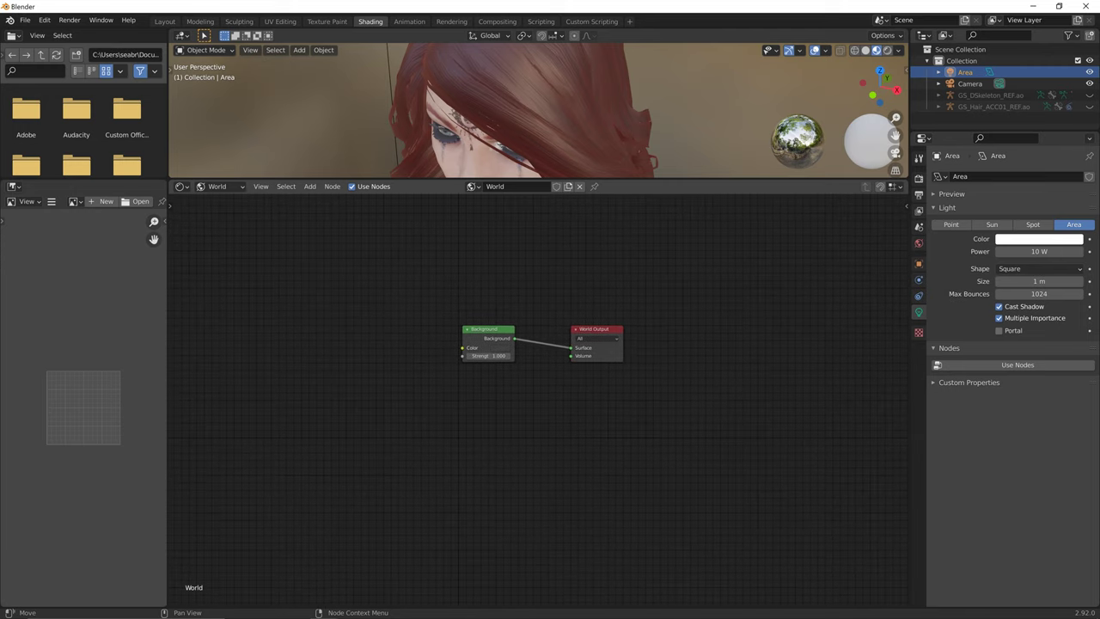
# Add an Environment Texture node beside the Background node and connect its Color output to the Background's Color input.
pyautogui.hotkey('shift', 'a')
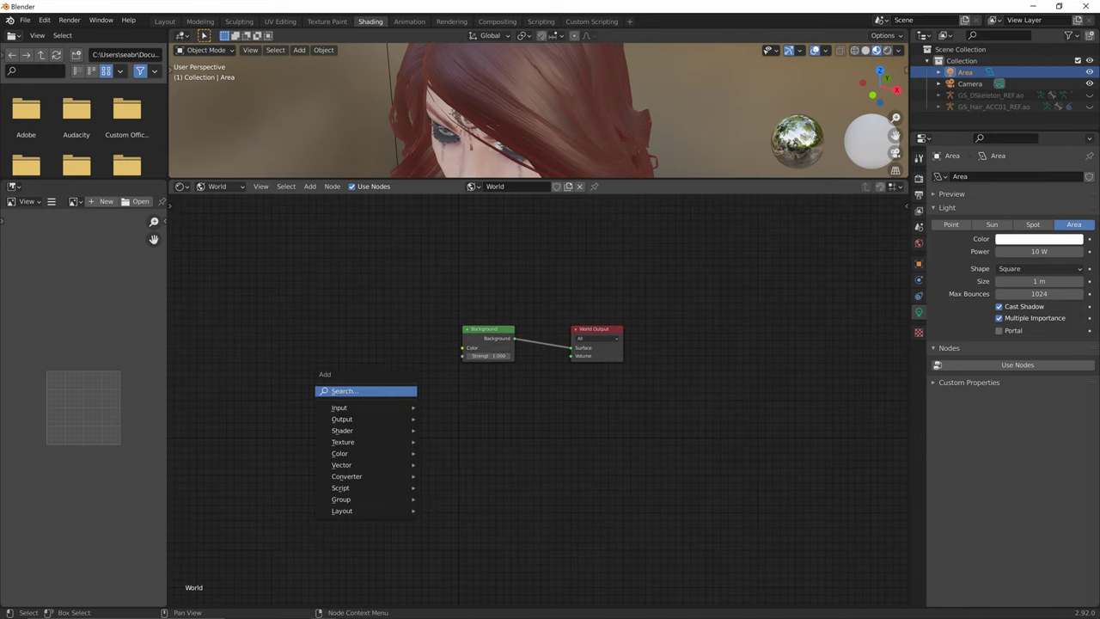
pyautogui.press('Return')
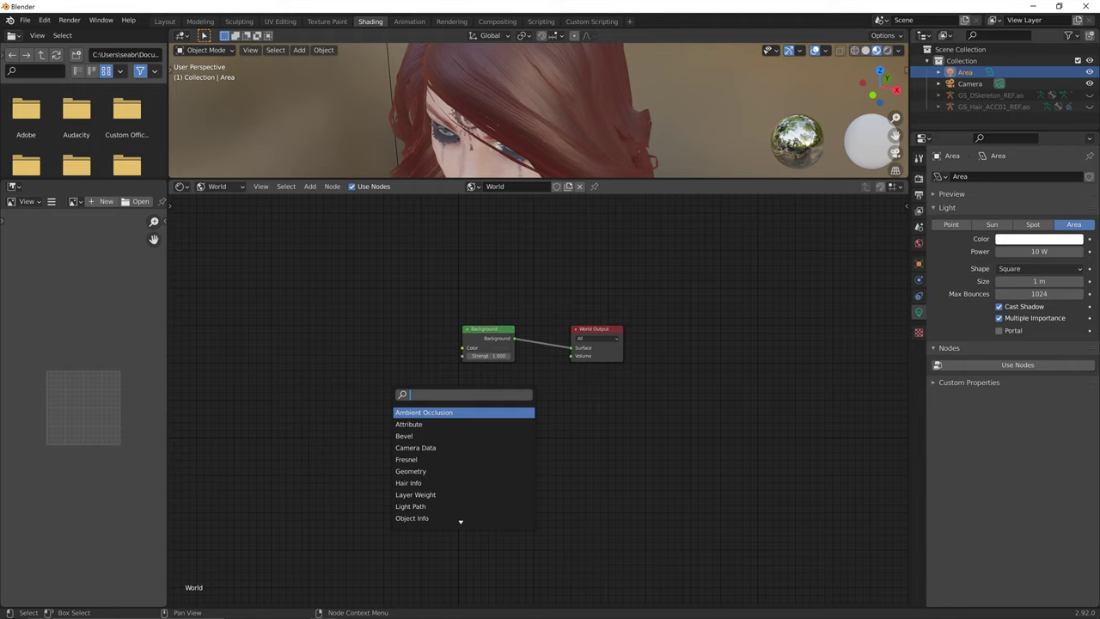
pyautogui.write('env')
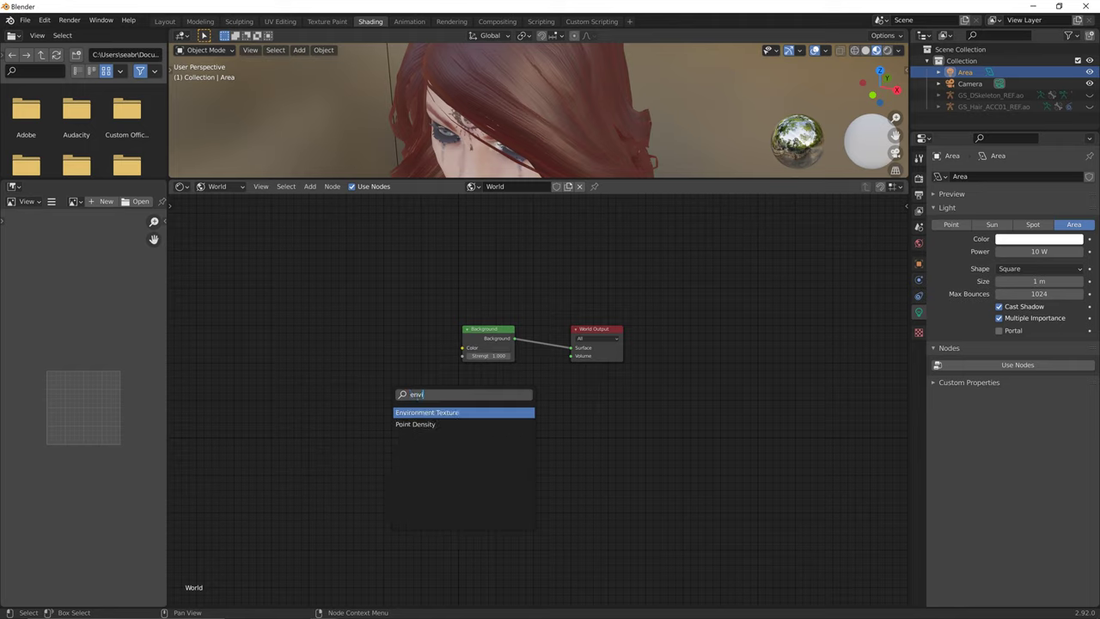
pyautogui.press('Return')
pyautogui.click(344, 334)
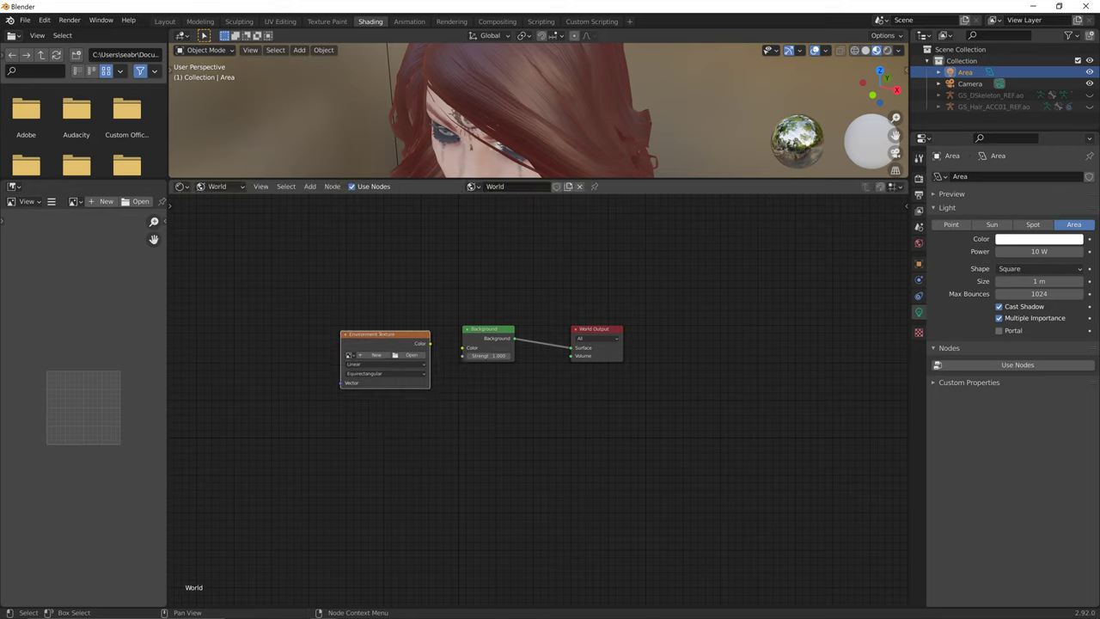
pyautogui.moveTo(431, 344); pyautogui.dragTo(462, 348)
pyautogui.moveTo(387, 334); pyautogui.dragTo(406, 312)
pyautogui.press('Return')
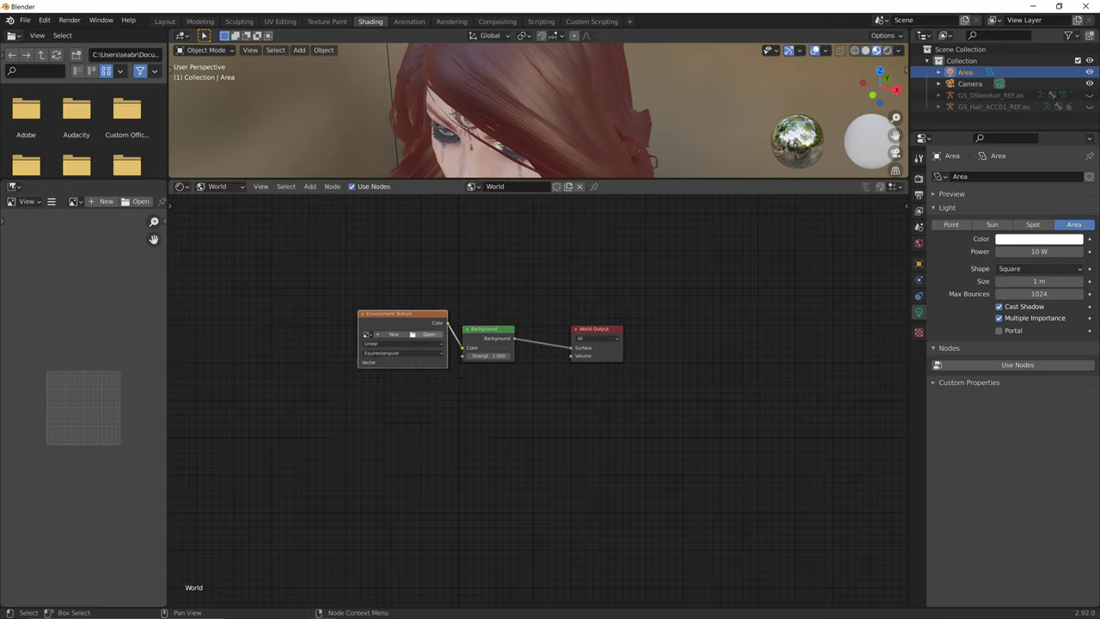
pyautogui.click(428, 334)
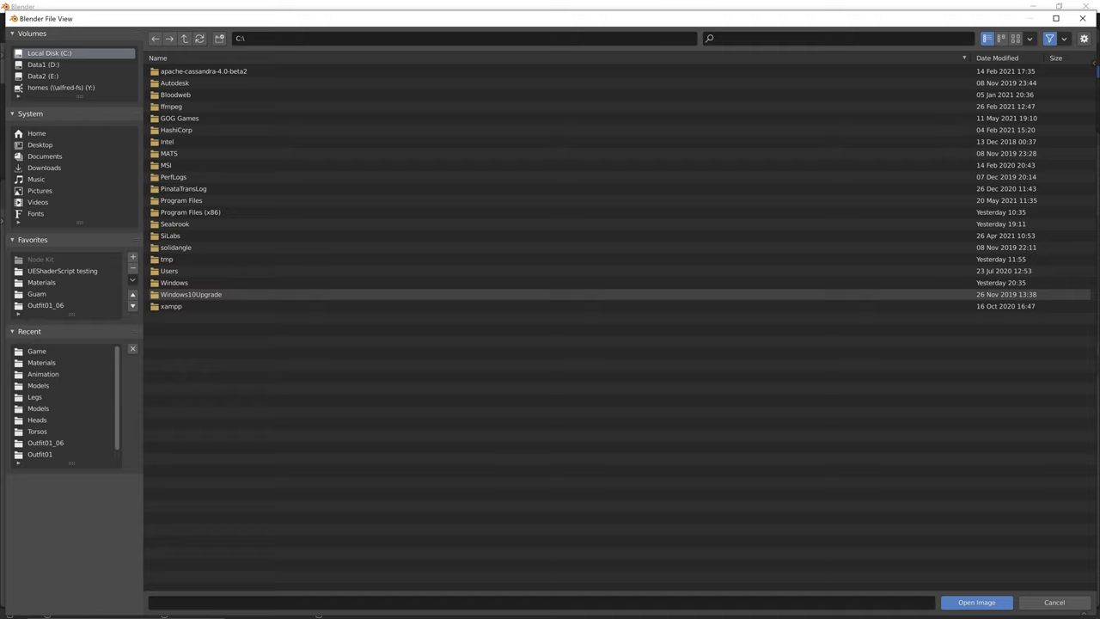
pyautogui.click(37, 293)
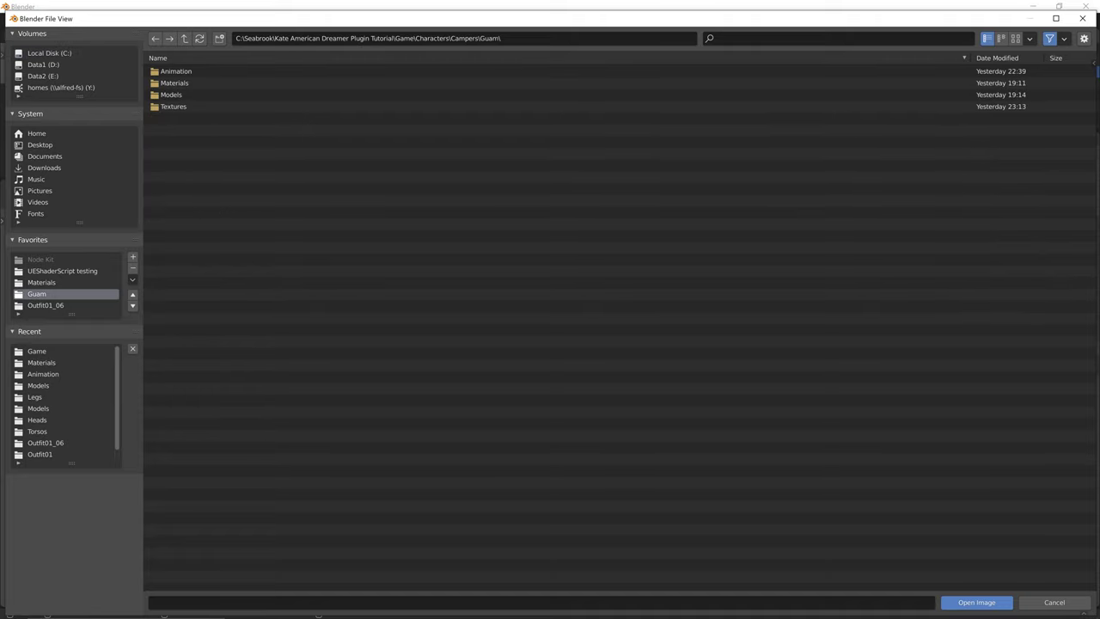
pyautogui.click(184, 38)
pyautogui.click(184, 38)
pyautogui.click(184, 38)
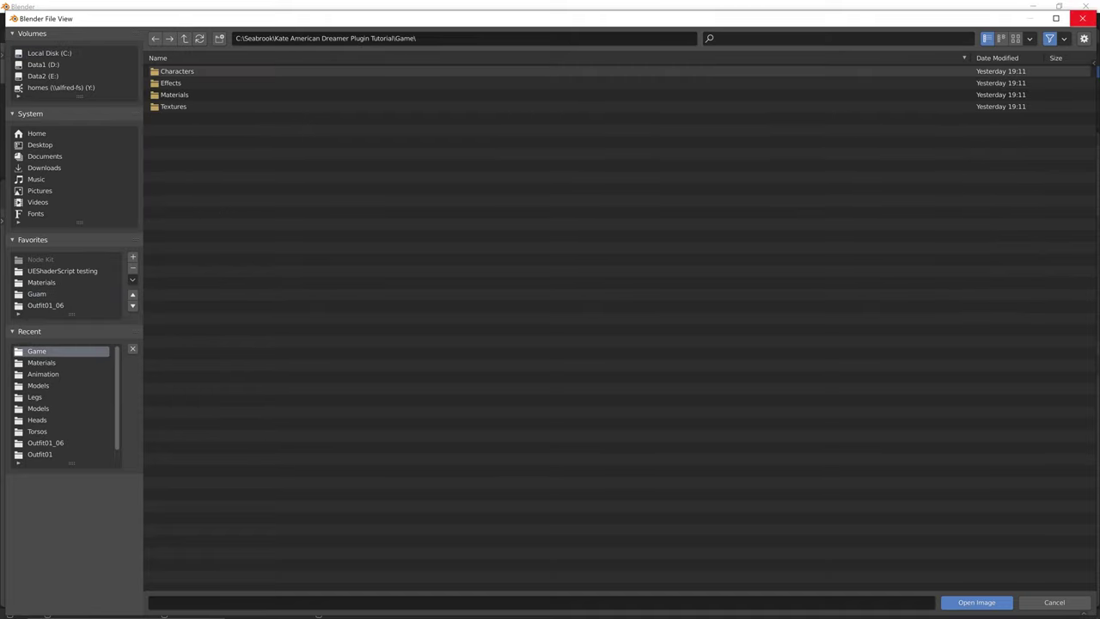
pyautogui.click(1083, 18)
# Switch to Firefox, search the web for "hdrihaven" in a new tab and open the HDRI Haven site.
pyautogui.click(295, 607)
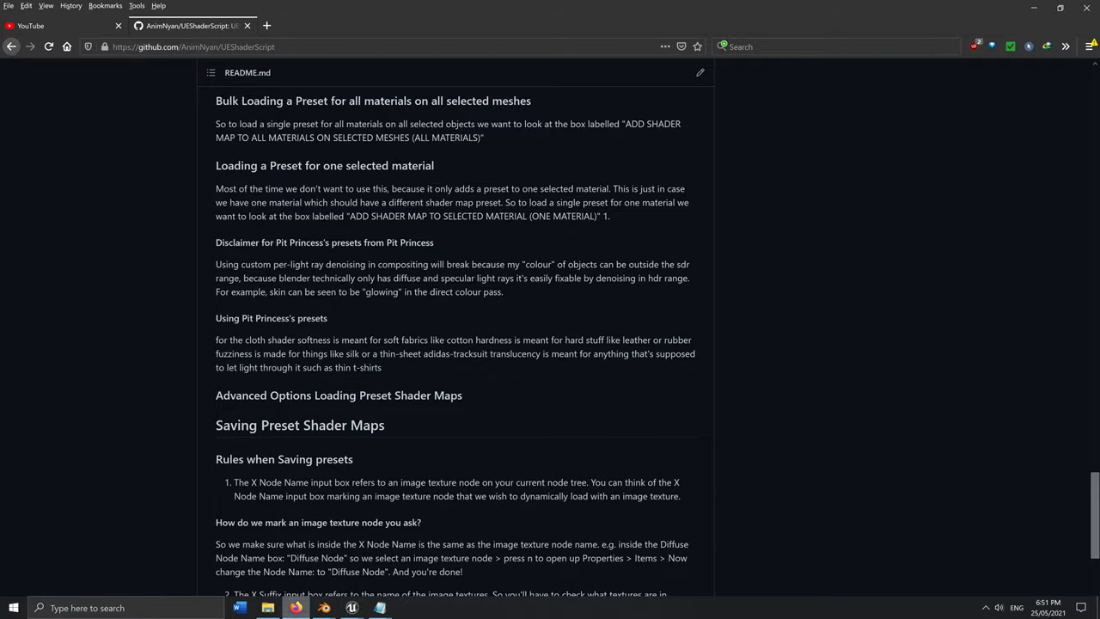
pyautogui.hotkey('ctrl', 't')
pyautogui.write('hdrihaven')
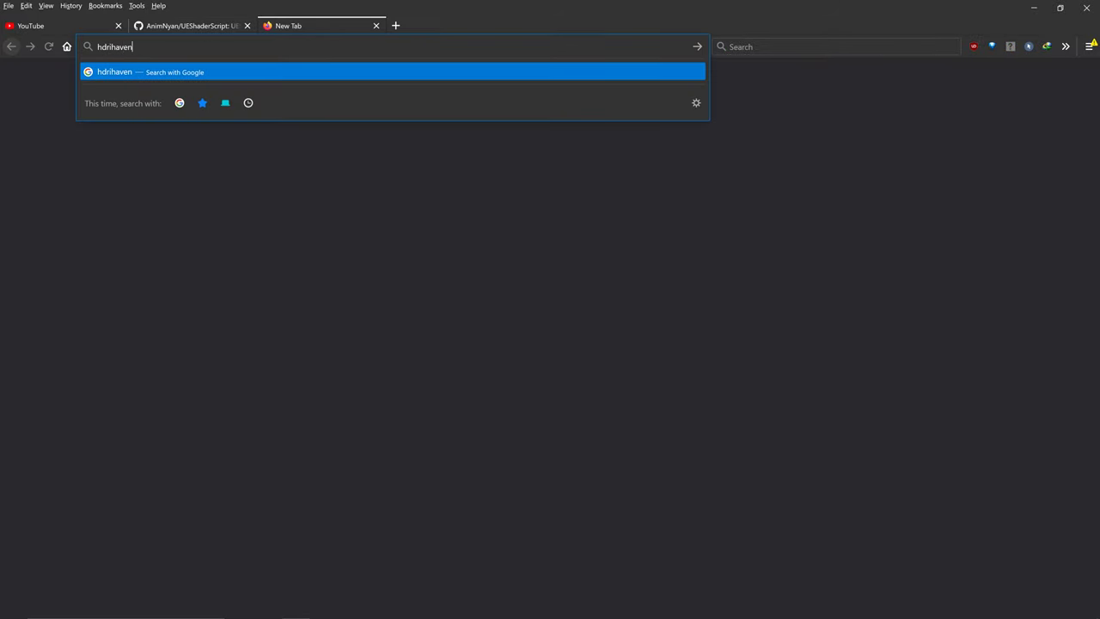
pyautogui.press('Return')
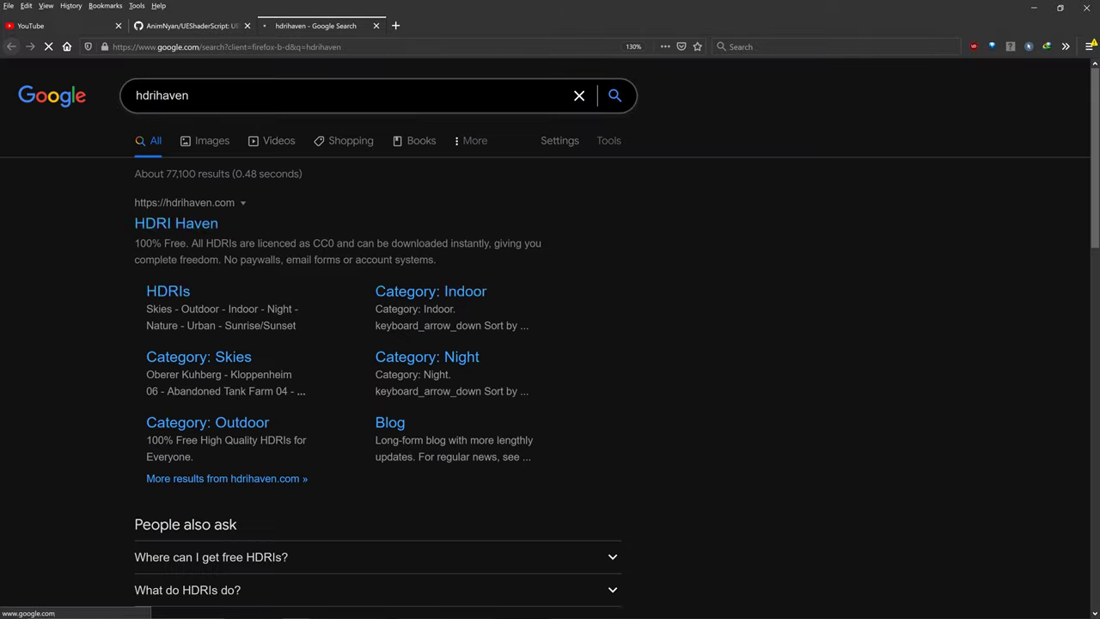
pyautogui.click(176, 222)
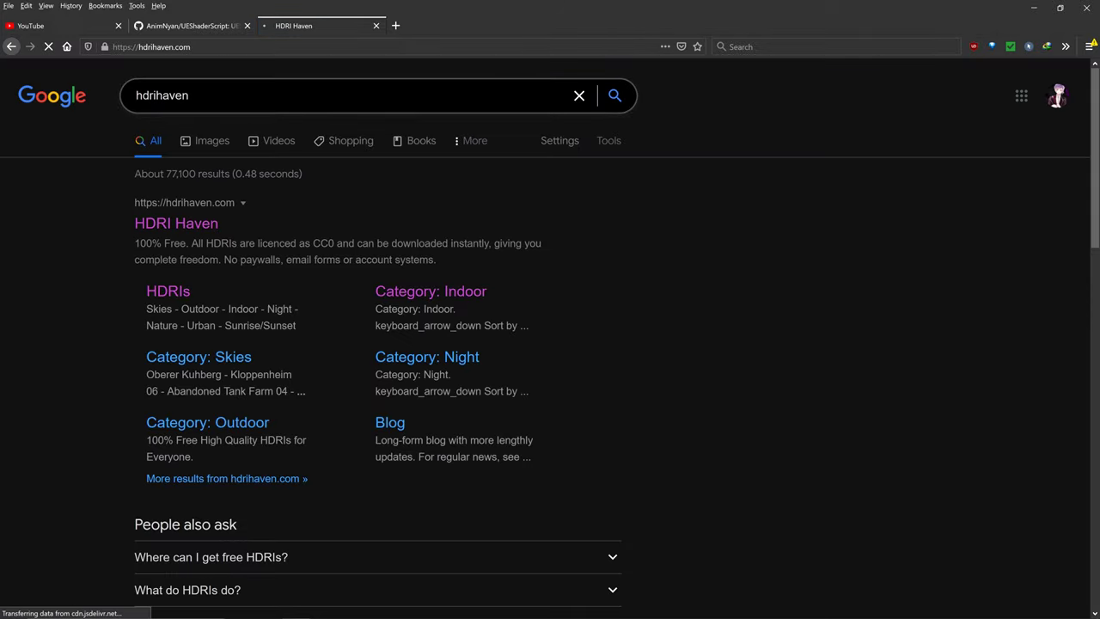
# Look through the HDRI Haven home page and open its full HDRI collection.
pyautogui.scroll(-4, 885, 456)
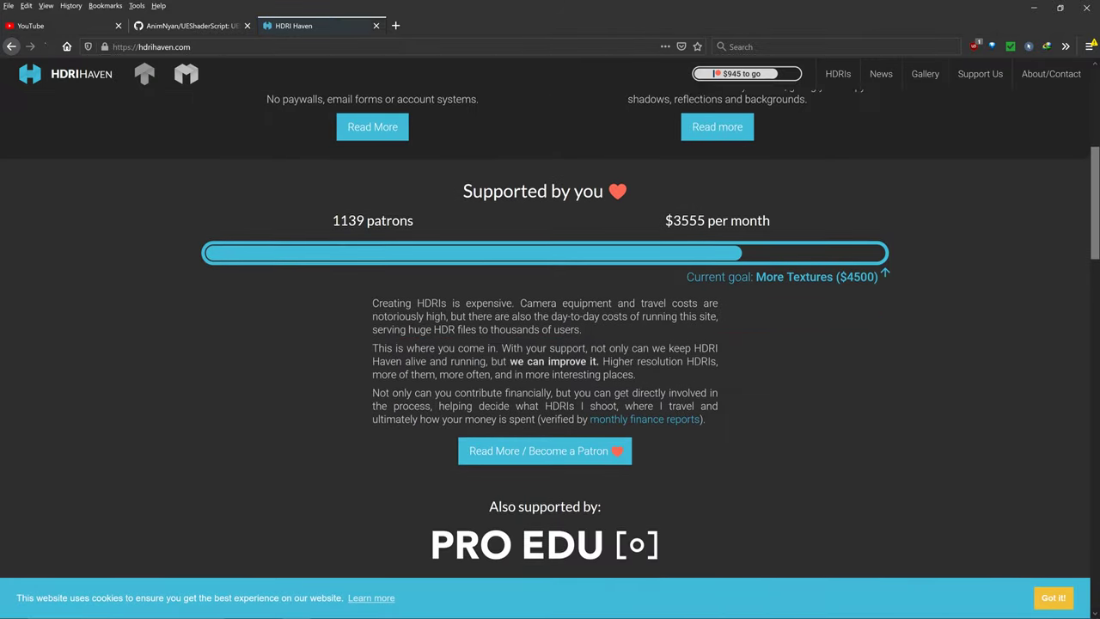
pyautogui.scroll(2, 885, 456)
pyautogui.scroll(2, 885, 456)
pyautogui.scroll(-10, 477, 183)
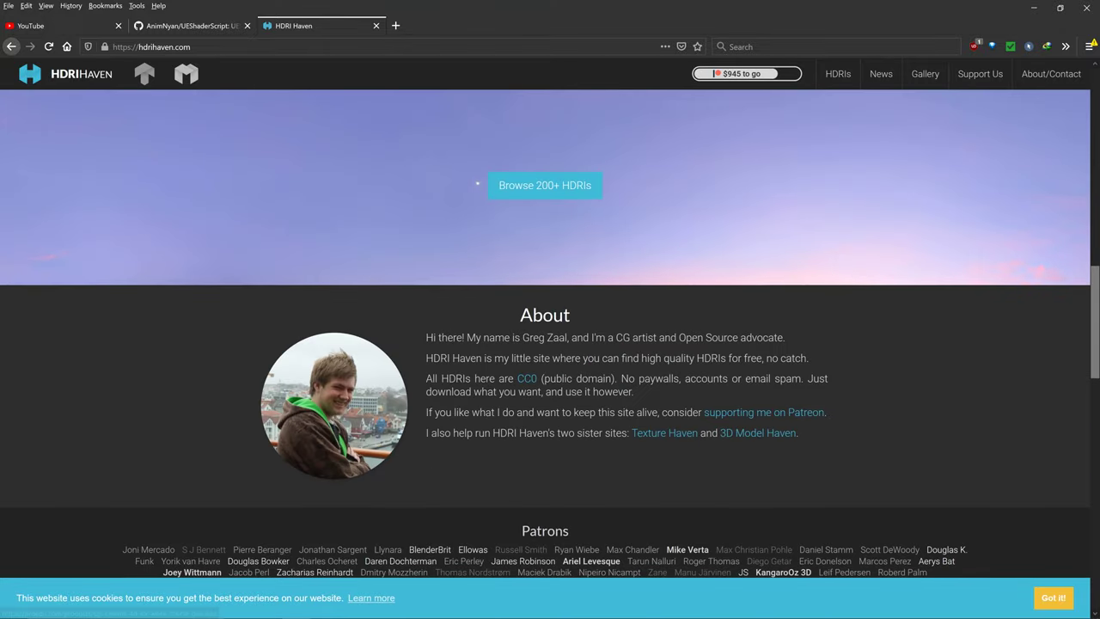
pyautogui.scroll(3, 476, 183)
pyautogui.click(541, 434)
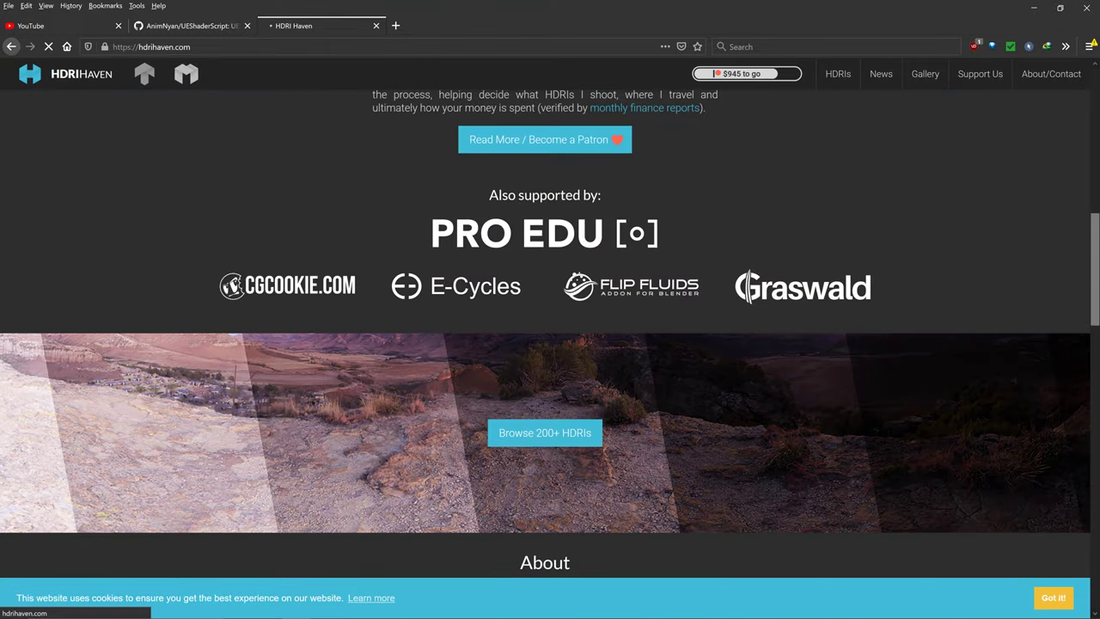
pyautogui.scroll(-1, 481, 215)
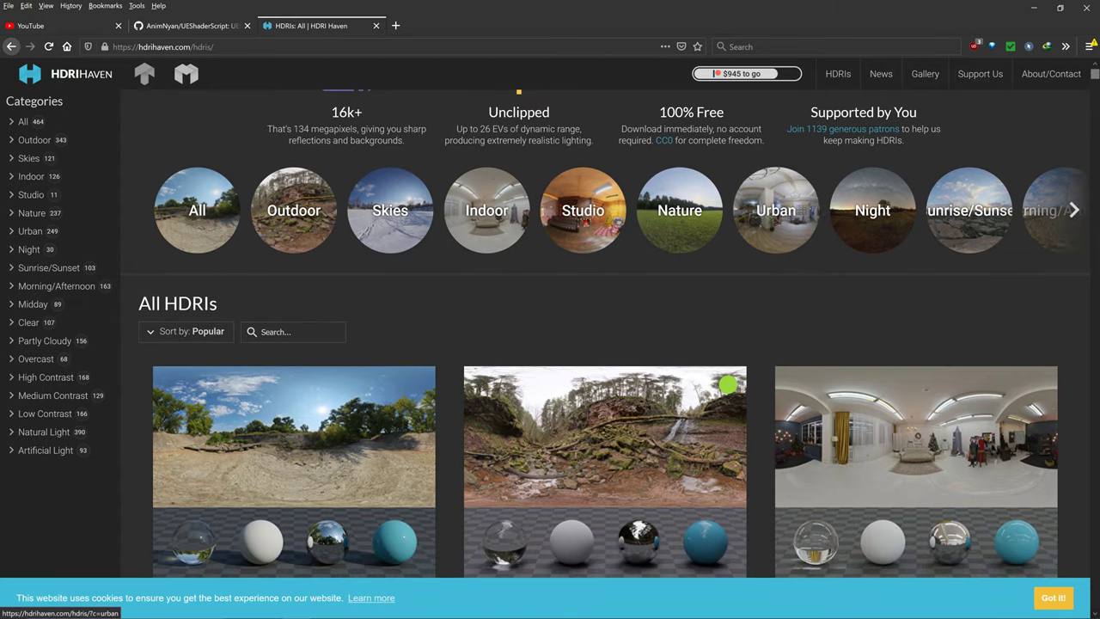
# Browse the Night category of HDRIs and open the page for Blaubeuren Church Square.
pyautogui.click(872, 210)
pyautogui.scroll(-3, 601, 284)
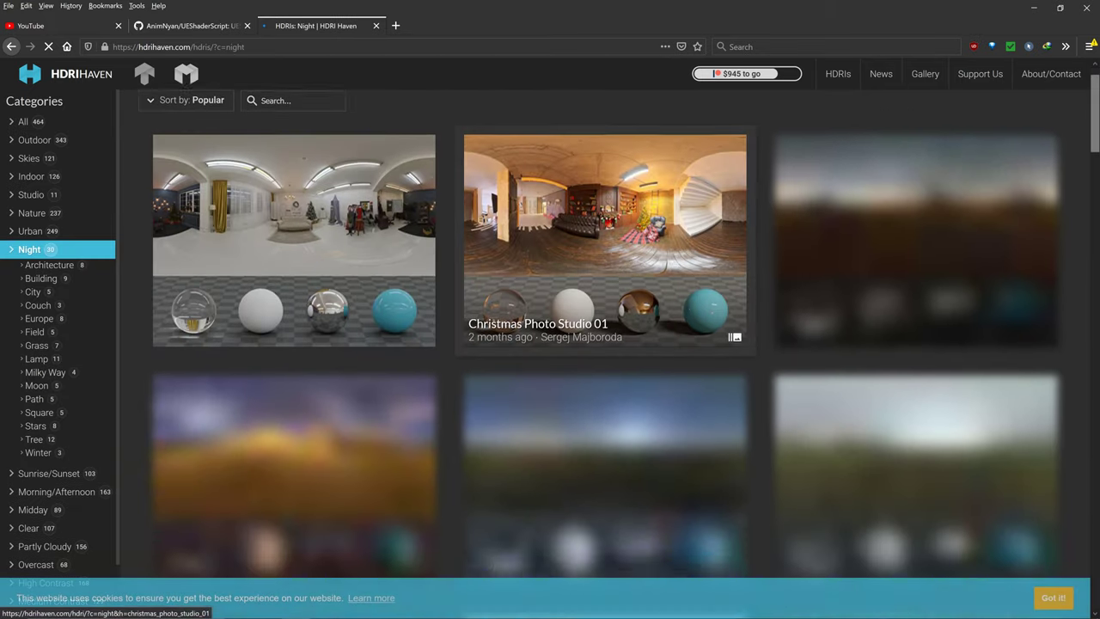
pyautogui.scroll(-2, 859, 361)
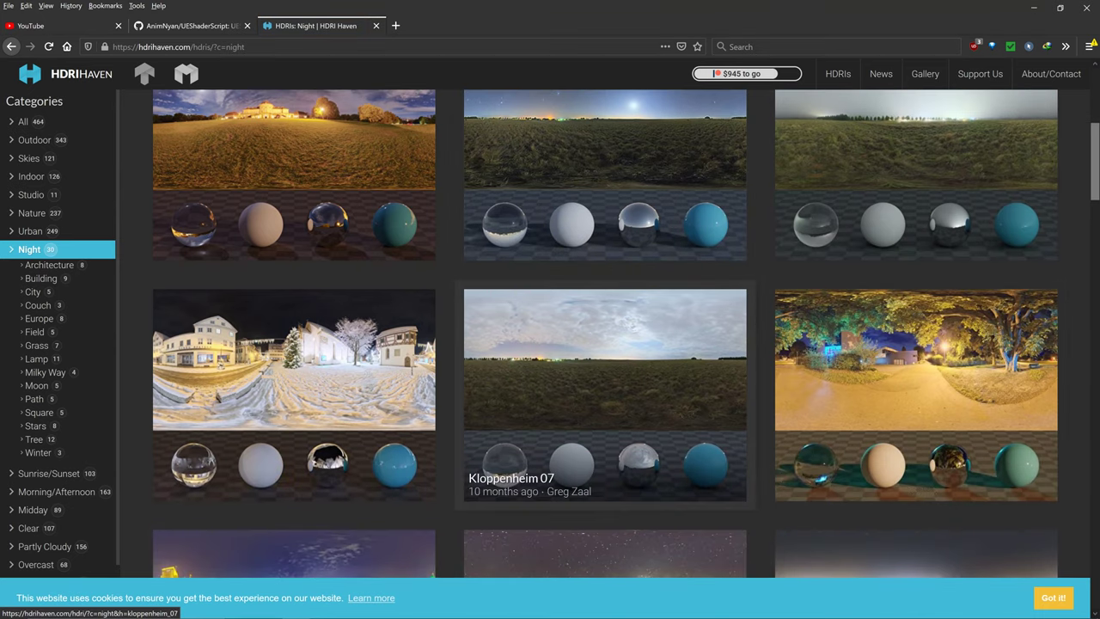
pyautogui.click(294, 378)
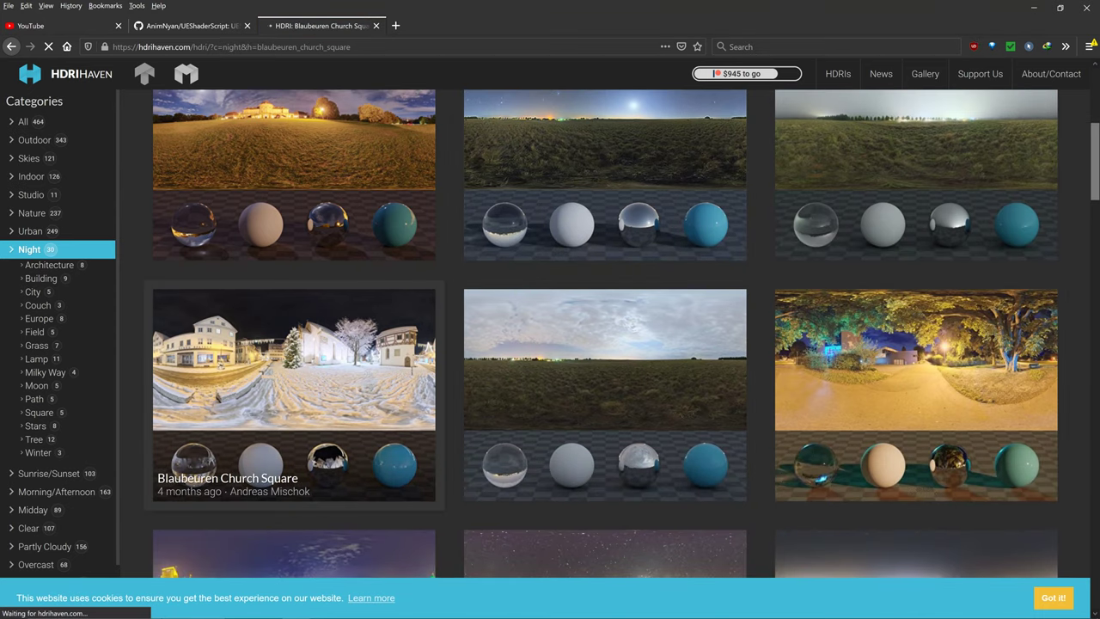
# Try to download the Blaubeuren Church Square HDRI as an 8k EXR and as a 4k EXR.
pyautogui.scroll(-5, 395, 415)
pyautogui.scroll(-3, 393, 416)
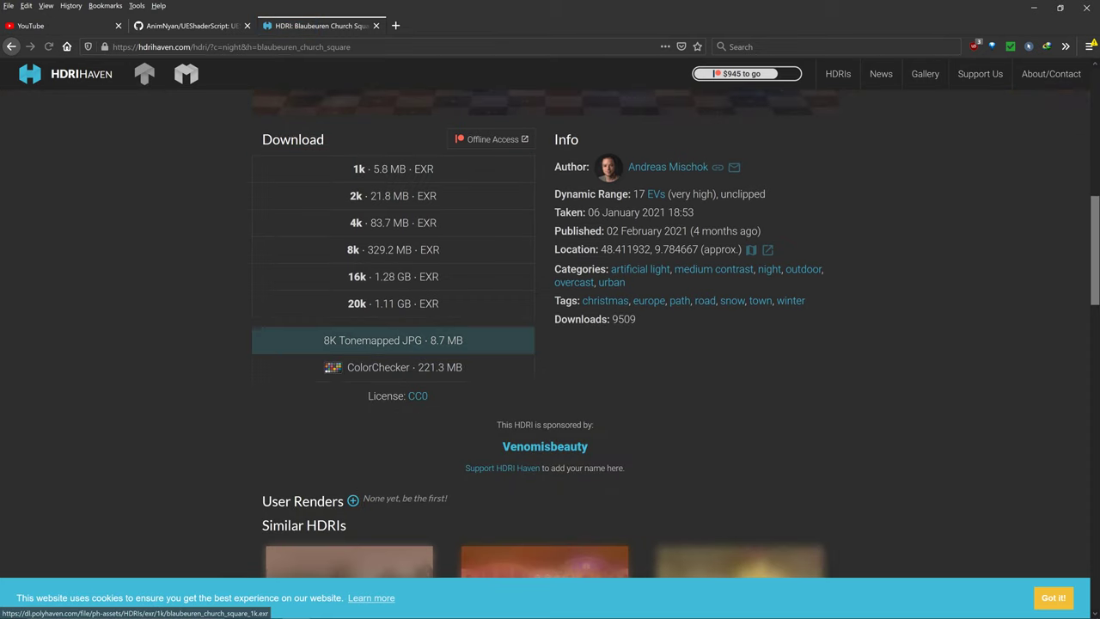
pyautogui.click(395, 250)
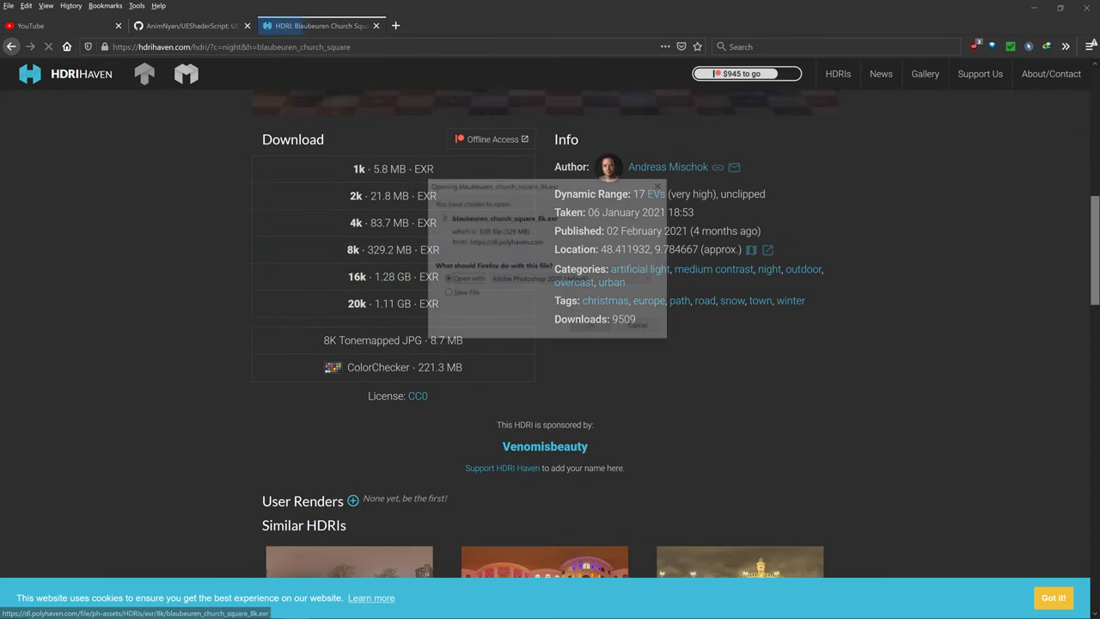
pyautogui.click(660, 184)
pyautogui.click(393, 223)
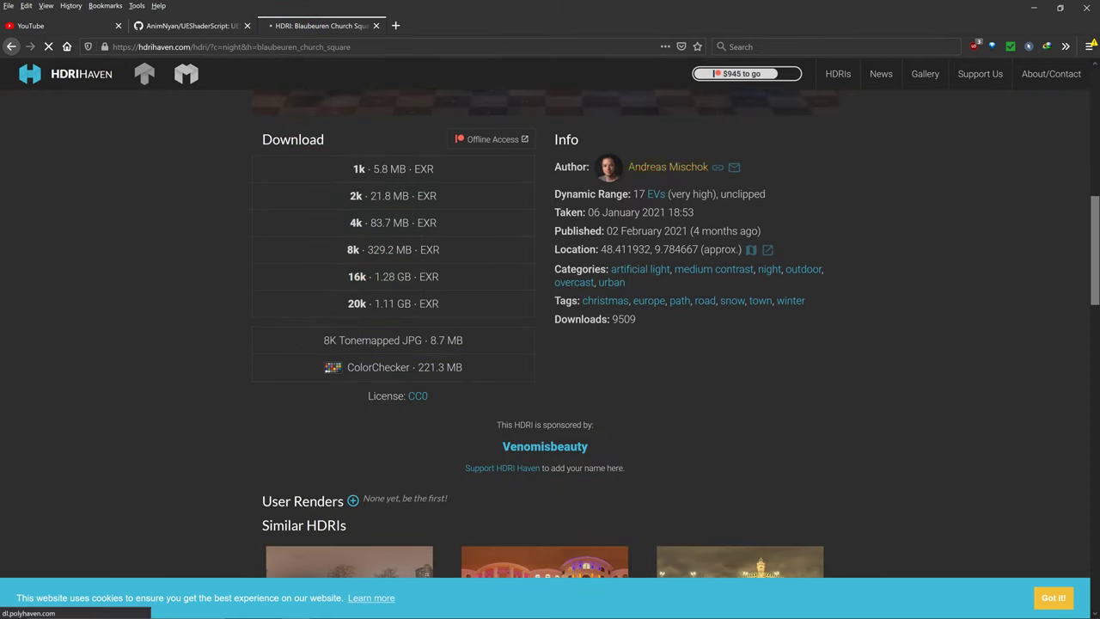
pyautogui.click(663, 183)
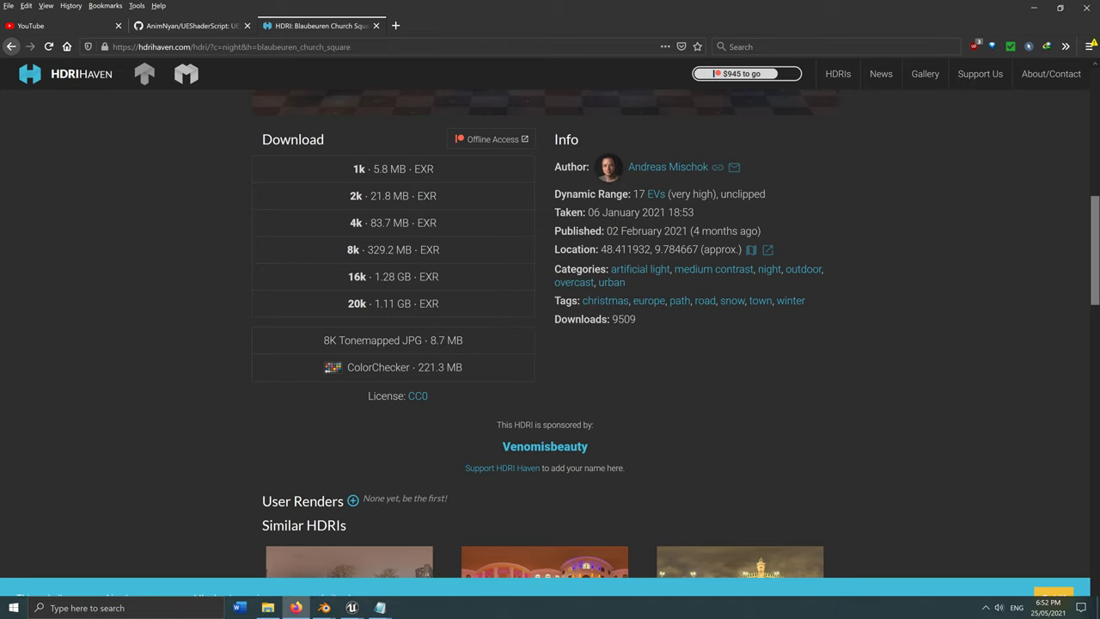
# Switch back to Blender and load blaubeuren_church_square_4k.exr from the Blender Projects\HDRIS folder into the Environment Texture node.
pyautogui.moveTo(324, 607)
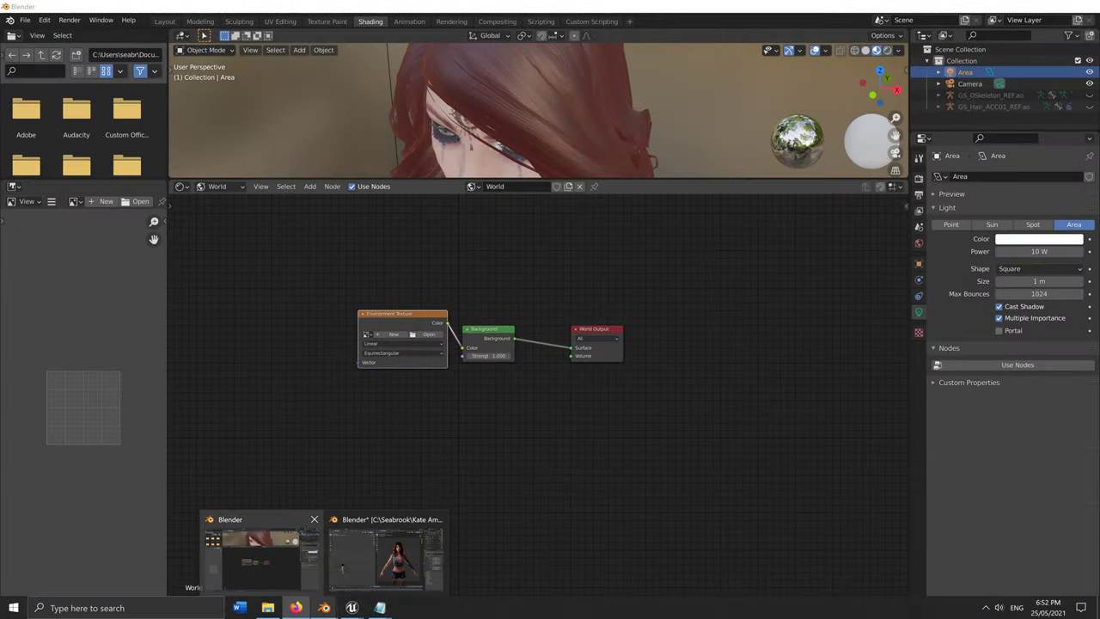
pyautogui.click(261, 559)
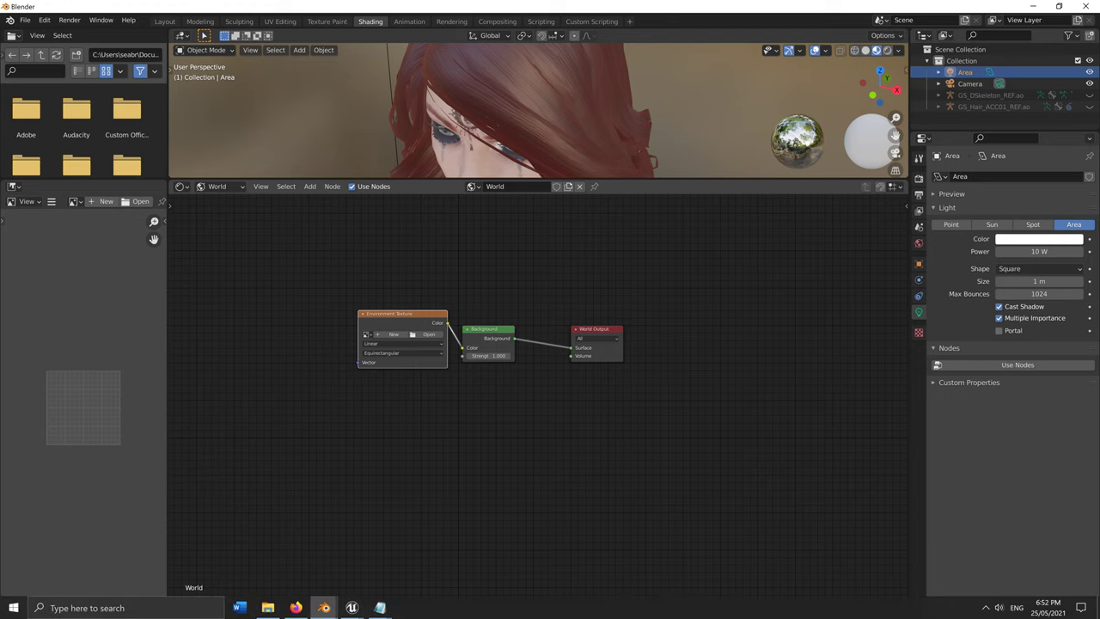
pyautogui.moveTo(413, 413); pyautogui.dragTo(397, 428, button='middle')
pyautogui.click(415, 350)
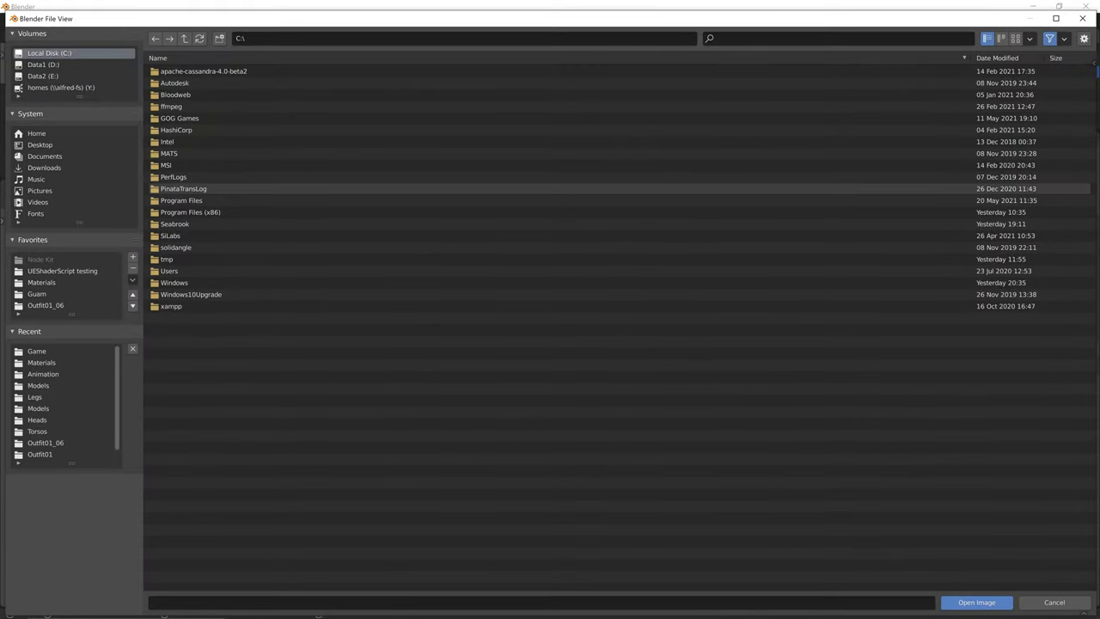
pyautogui.click(175, 224)
pyautogui.doubleClick(174, 223)
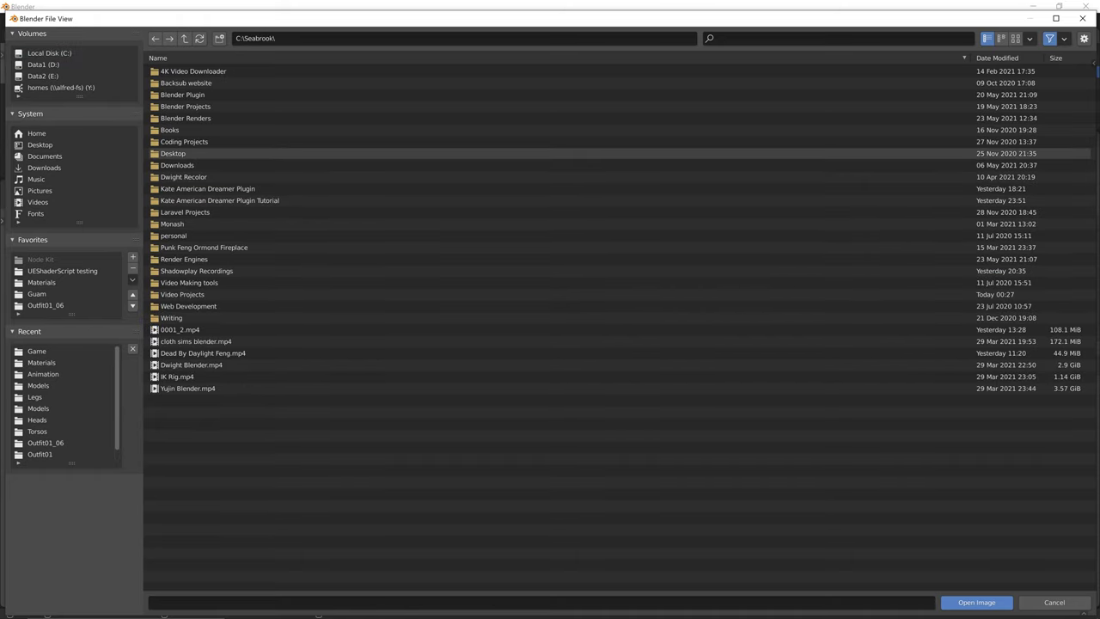
pyautogui.doubleClick(171, 106)
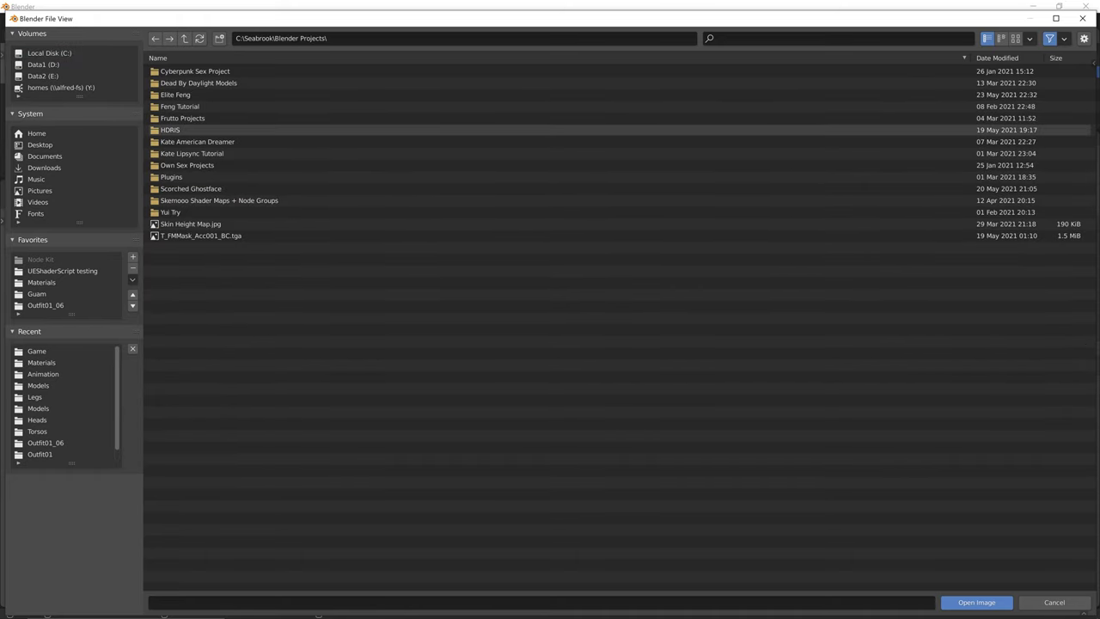
pyautogui.doubleClick(171, 129)
pyautogui.doubleClick(180, 83)
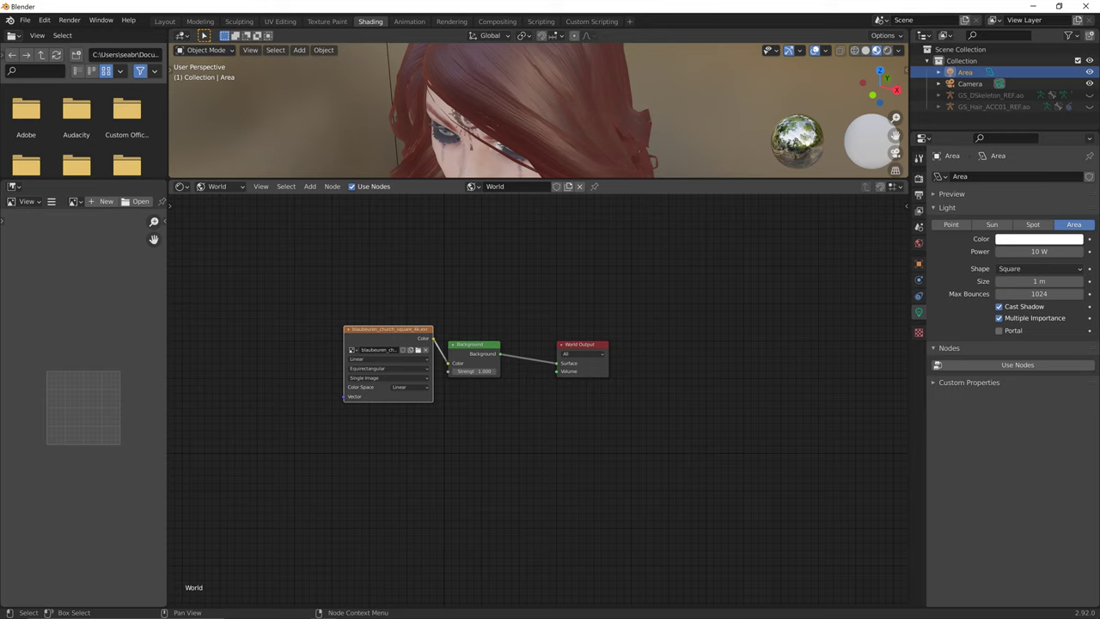
# Delete the area light in the Layout workspace and join the two viewports, keeping the rendered camera view.
pyautogui.click(165, 22)
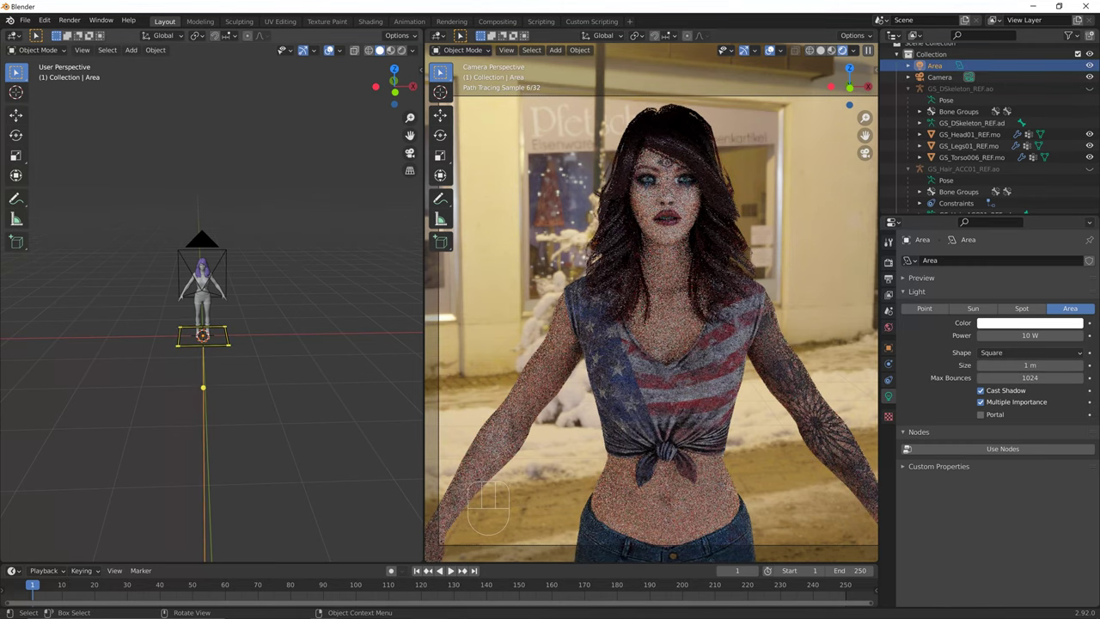
pyautogui.press('Delete')
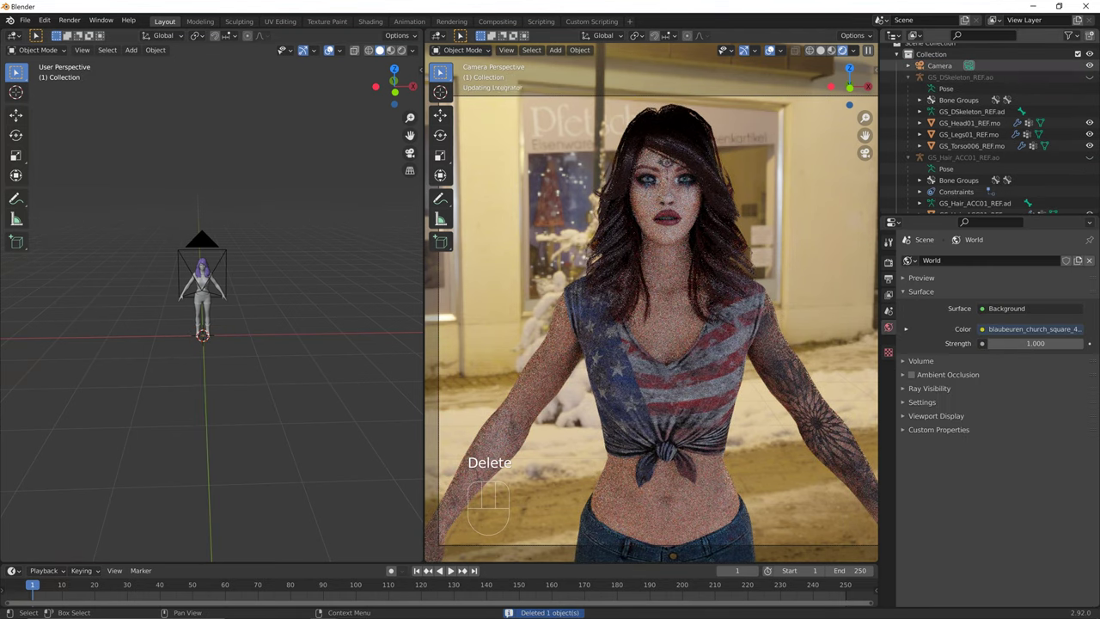
pyautogui.moveTo(427, 559); pyautogui.dragTo(374, 521)
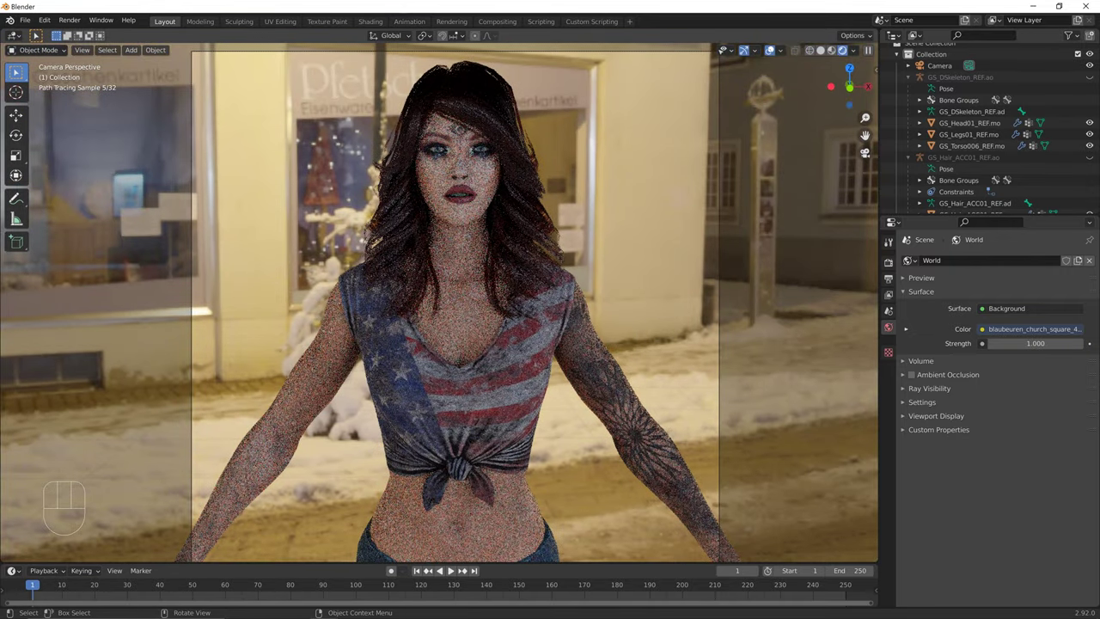
# Leave the camera view, enlarge the Shading workspace's 3D viewport and show the character there in rendered shading.
pyautogui.press('KP_0')
pyautogui.scroll(6, 439, 302)
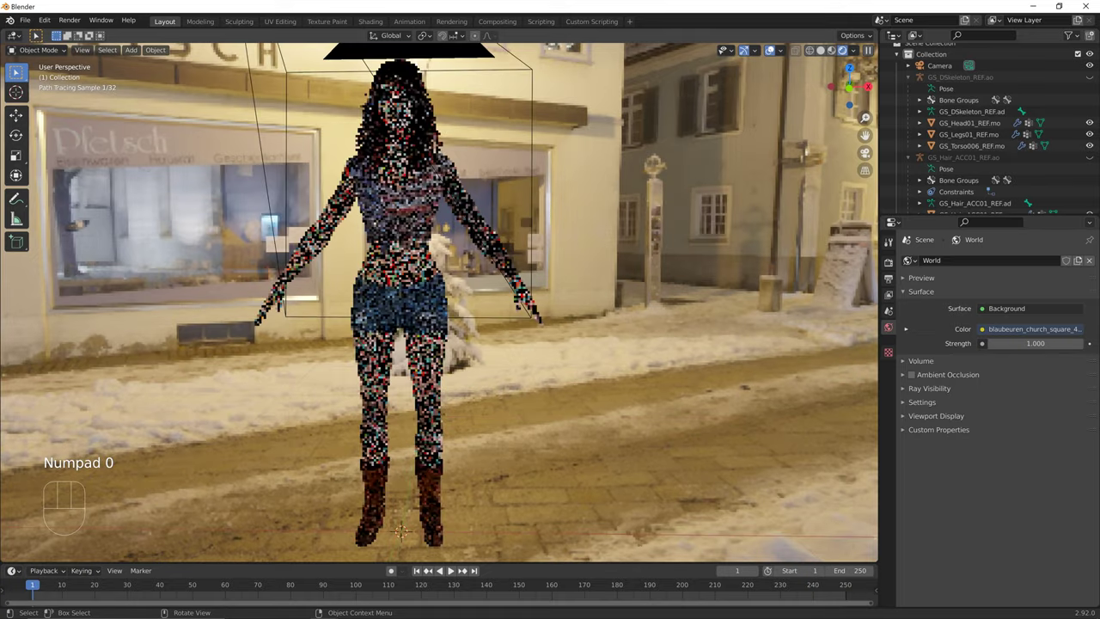
pyautogui.moveTo(439, 303); pyautogui.dragTo(477, 304, button='middle')
pyautogui.scroll(-3, 477, 304)
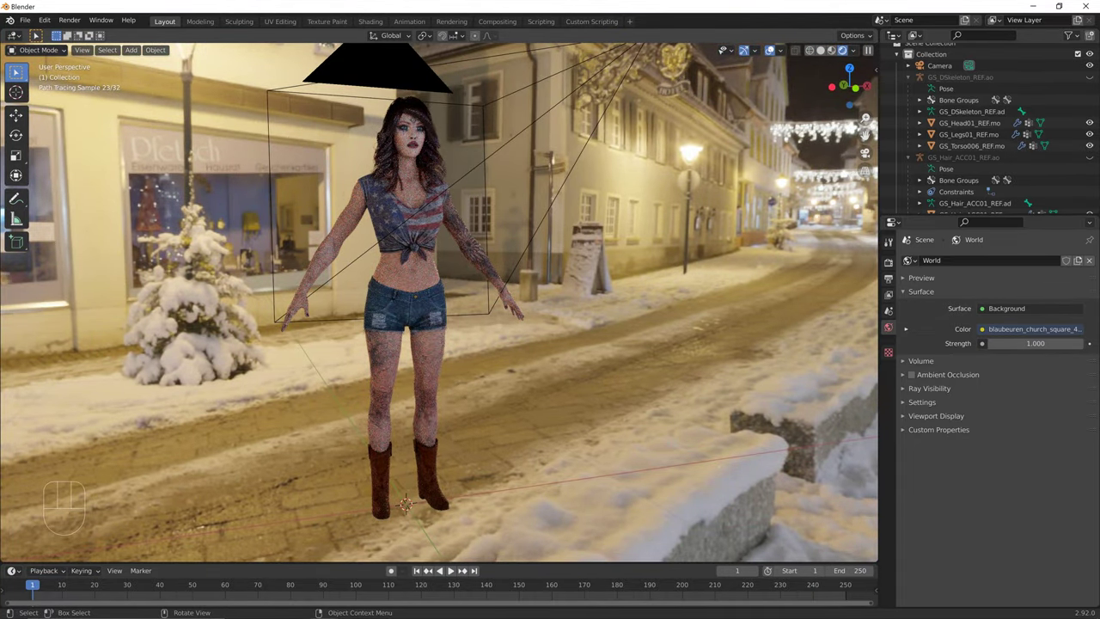
pyautogui.click(370, 21)
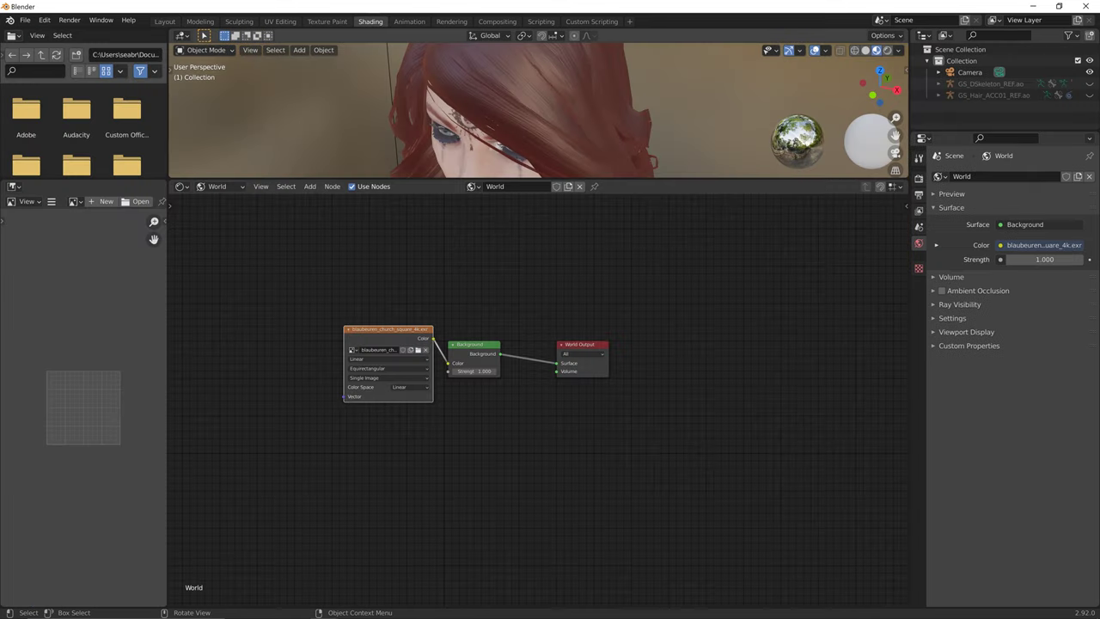
pyautogui.moveTo(540, 179); pyautogui.dragTo(540, 335)
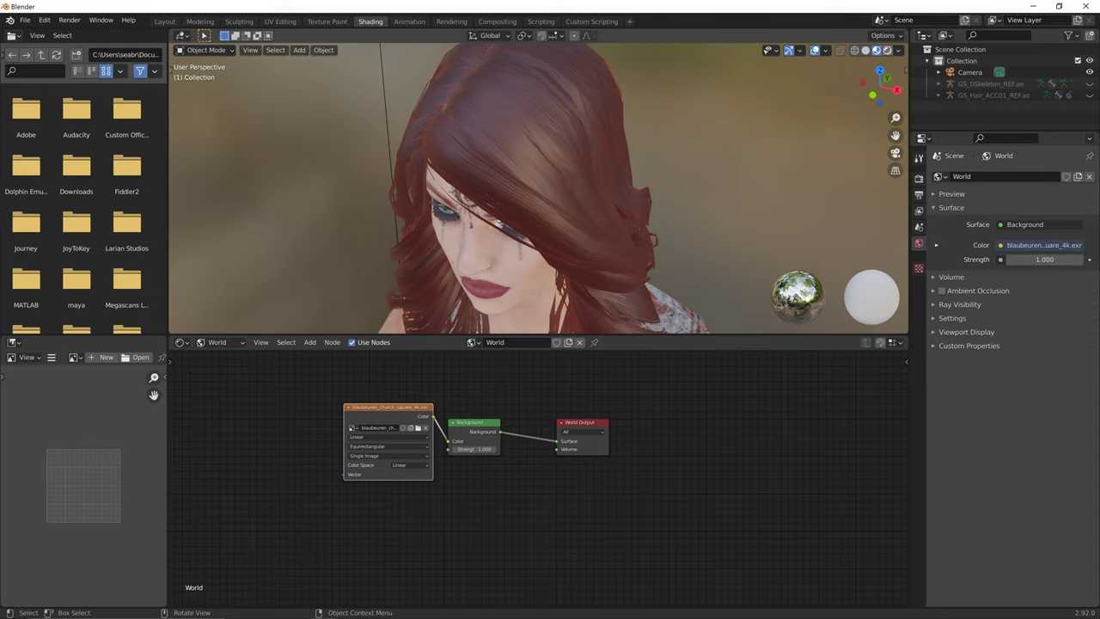
pyautogui.click(887, 50)
pyautogui.scroll(-4, 538, 188)
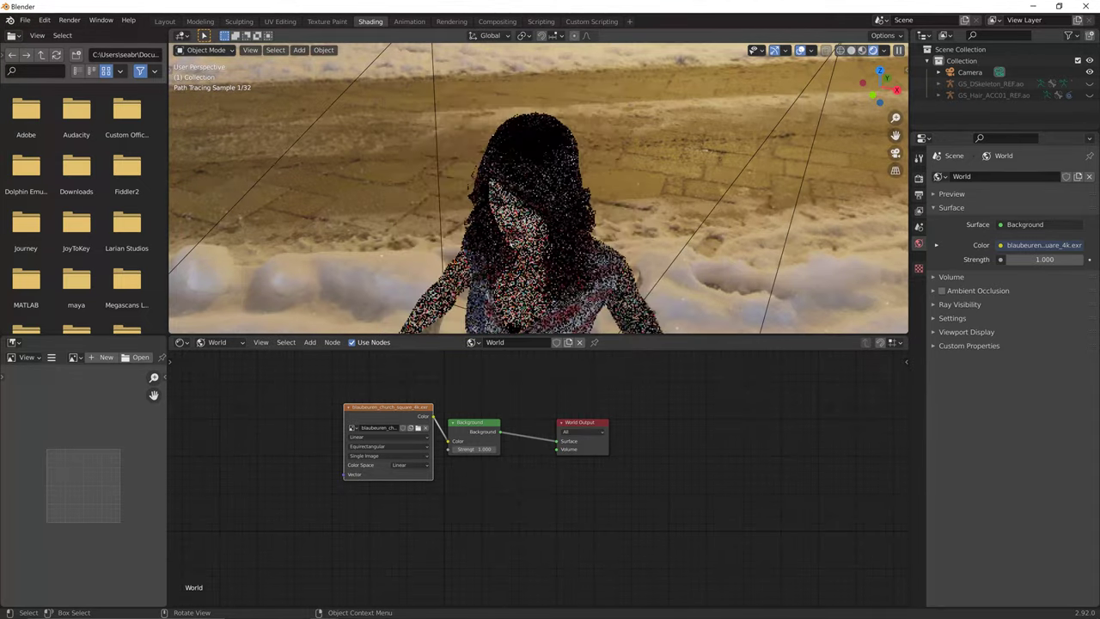
pyautogui.scroll(-2, 538, 188)
pyautogui.keyDown('shift'); pyautogui.moveTo(538, 224); pyautogui.dragTo(529, 118, button='middle'); pyautogui.keyUp('shift')
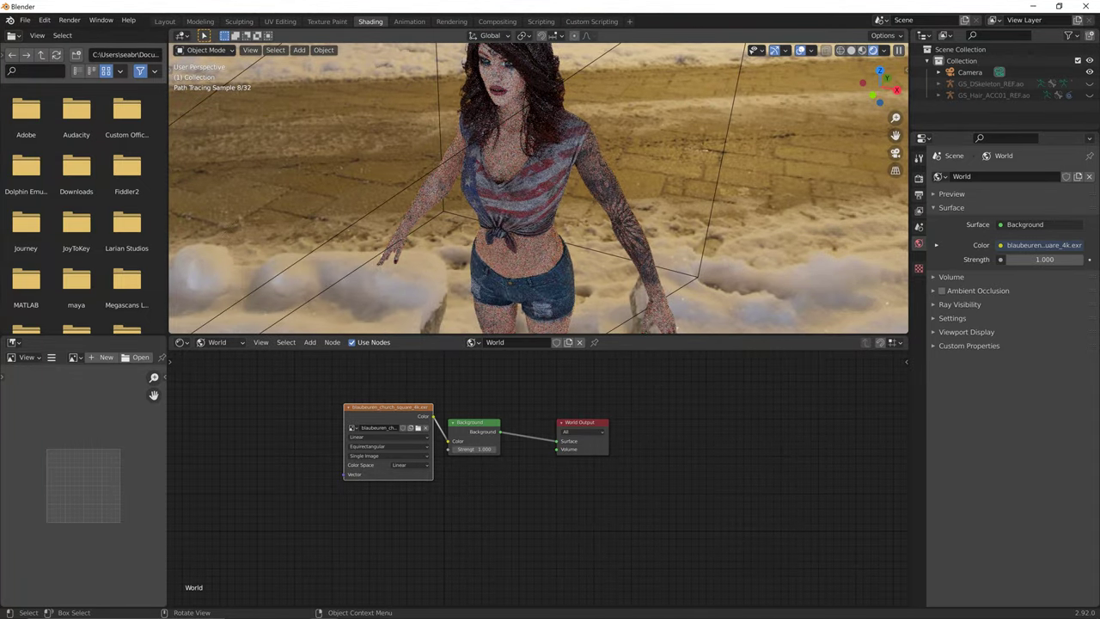
pyautogui.moveTo(549, 189)
pyautogui.keyDown('shift'); pyautogui.mouseDown(button='middle')
pyautogui.moveTo(546, 152)
pyautogui.moveTo(575, 157)
pyautogui.mouseUp(button='middle'); pyautogui.keyUp('shift')
pyautogui.scroll(-1, 546, 152)
pyautogui.scroll(-2, 546, 152)
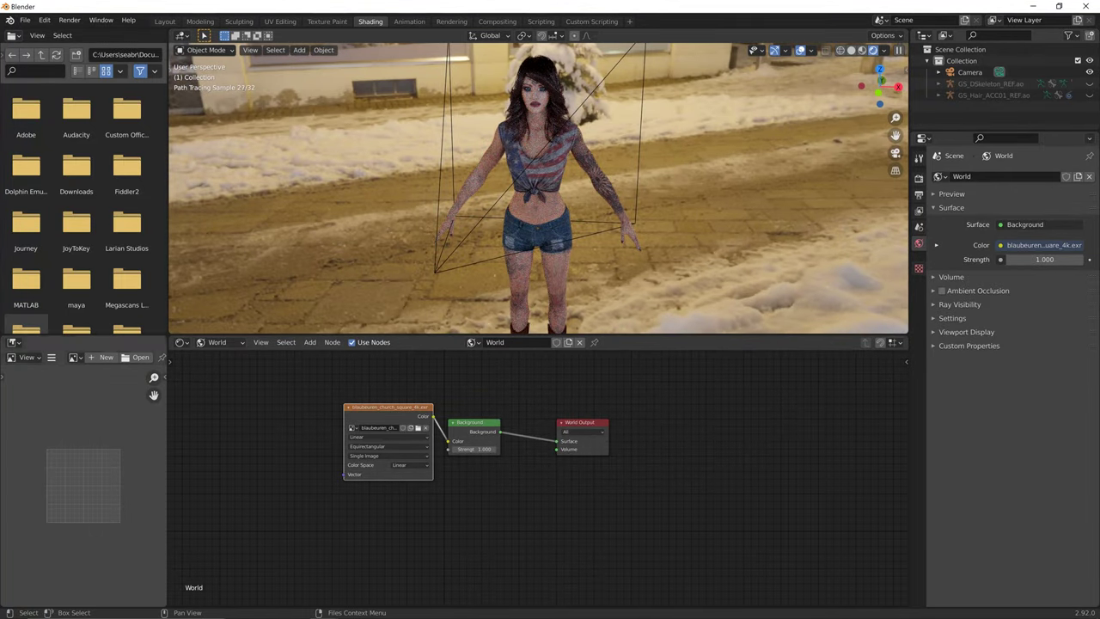
# Remove the file browser area, narrow the image editor beside the viewport, and set the Background node's Strength to 1.5.
pyautogui.moveTo(2, 336); pyautogui.dragTo(12, 297)
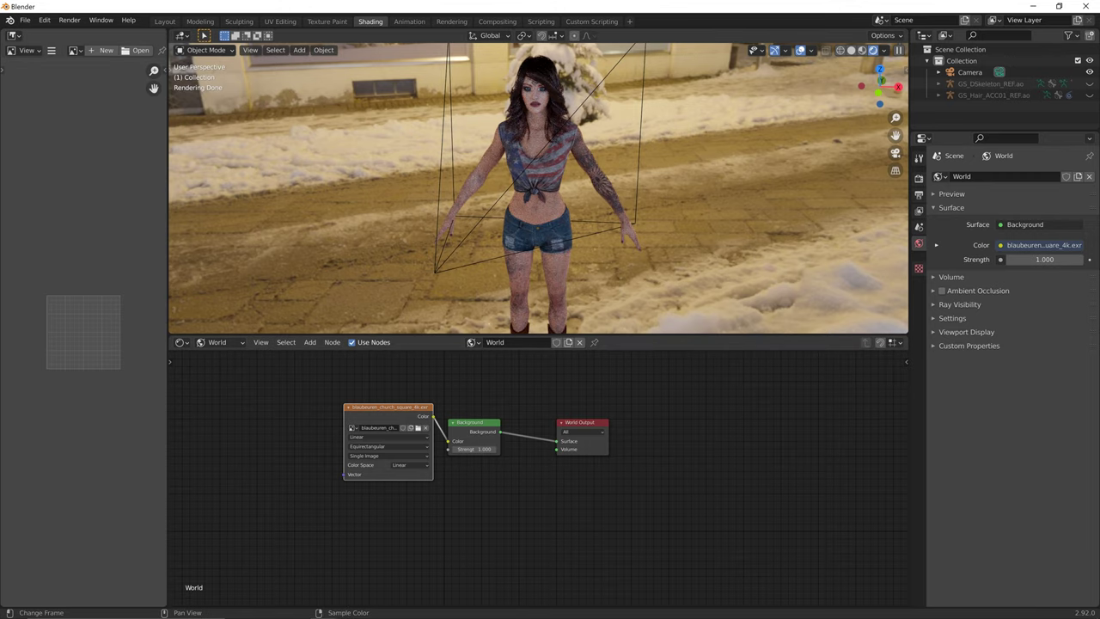
pyautogui.moveTo(167, 172); pyautogui.dragTo(29, 172)
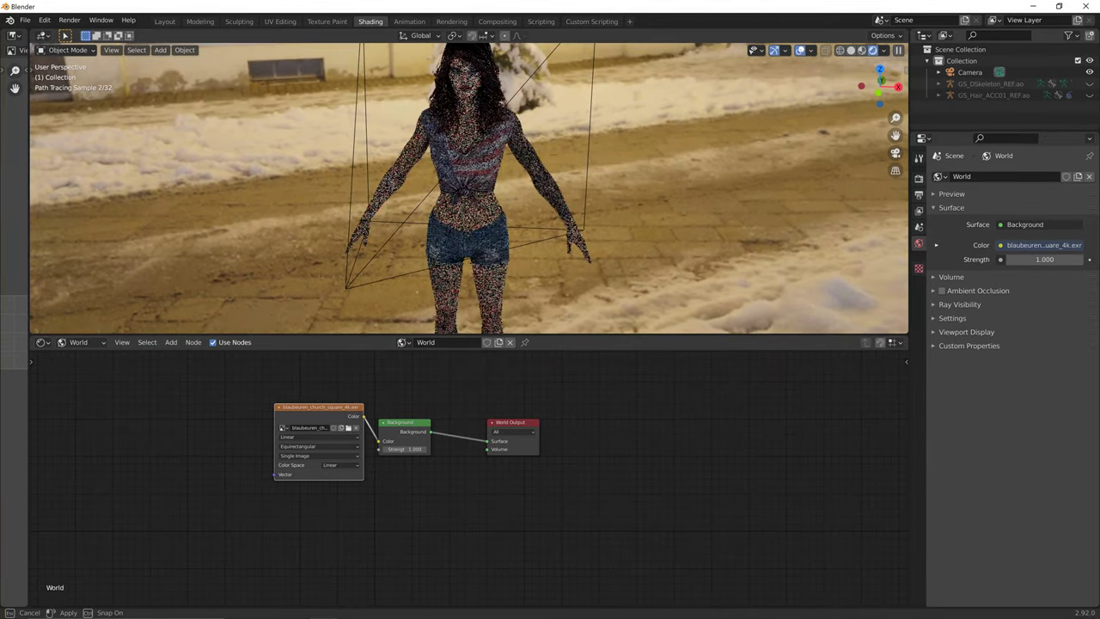
pyautogui.moveTo(469, 197); pyautogui.dragTo(500, 176, button='middle')
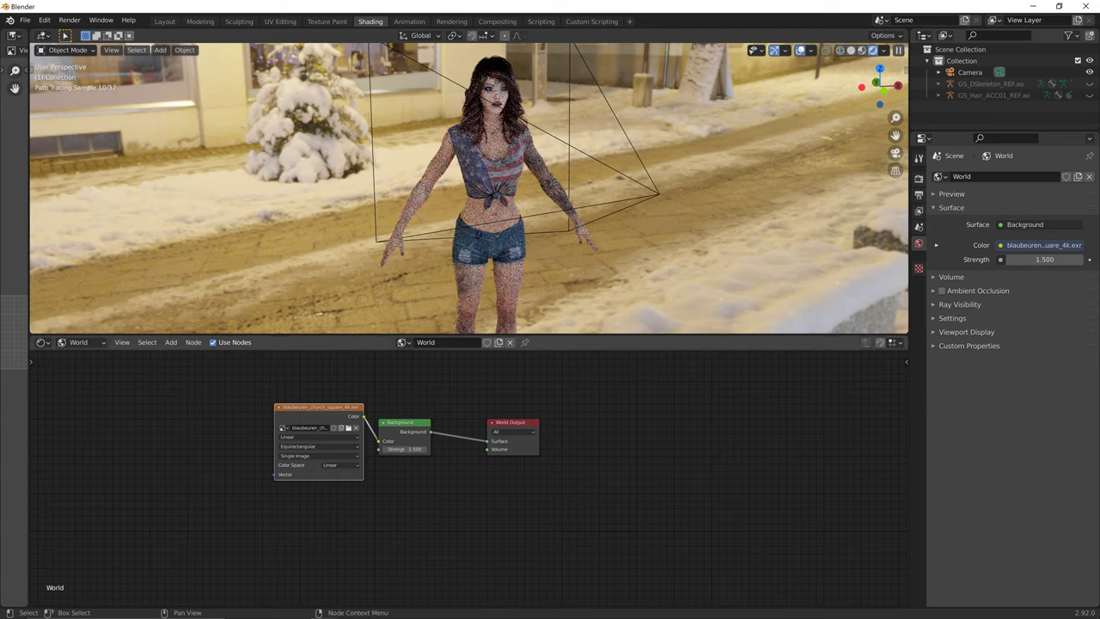
pyautogui.moveTo(481, 198); pyautogui.dragTo(505, 194, button='middle')
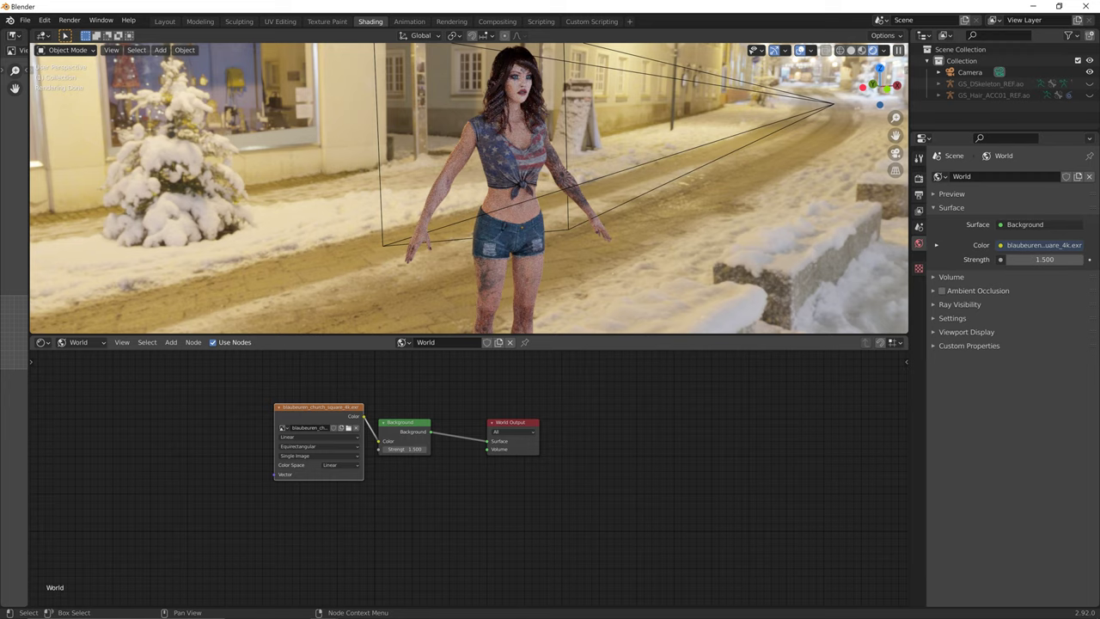
# Try adding a Mapping node below the Background node in the world node tree, and delete it.
pyautogui.hotkey('shift', 'a')
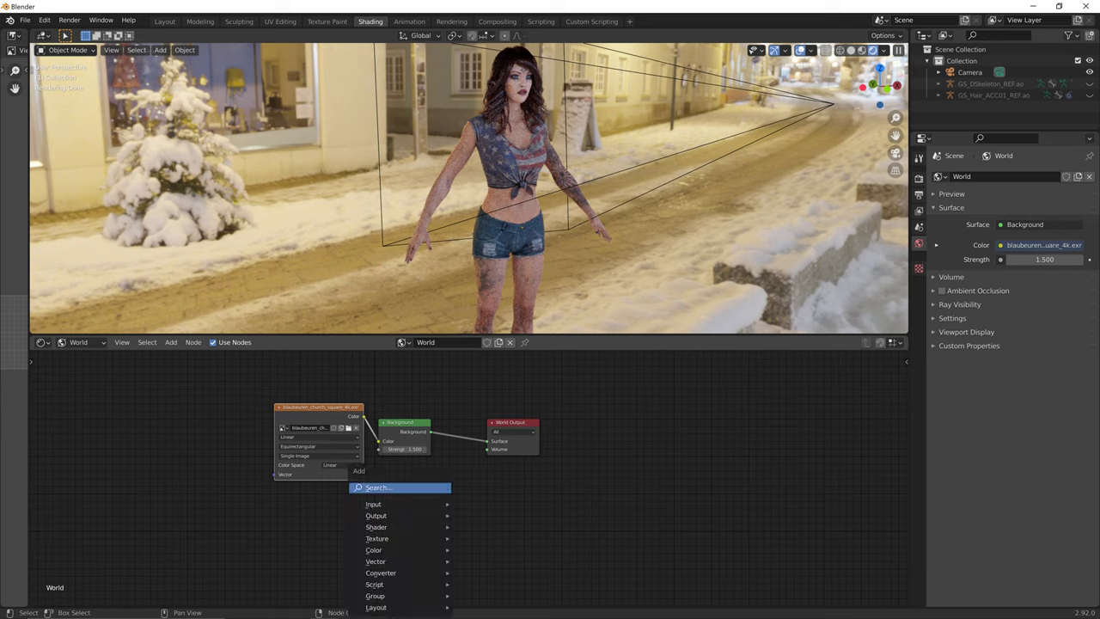
pyautogui.click(378, 483)
pyautogui.write('mapp')
pyautogui.press('Return')
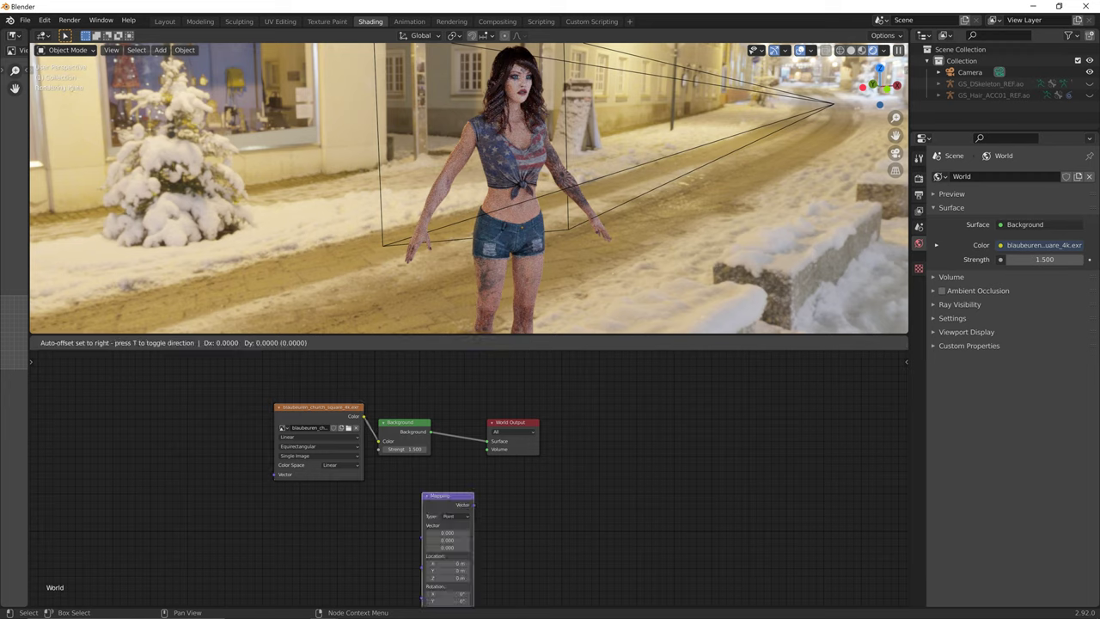
pyautogui.click(386, 471)
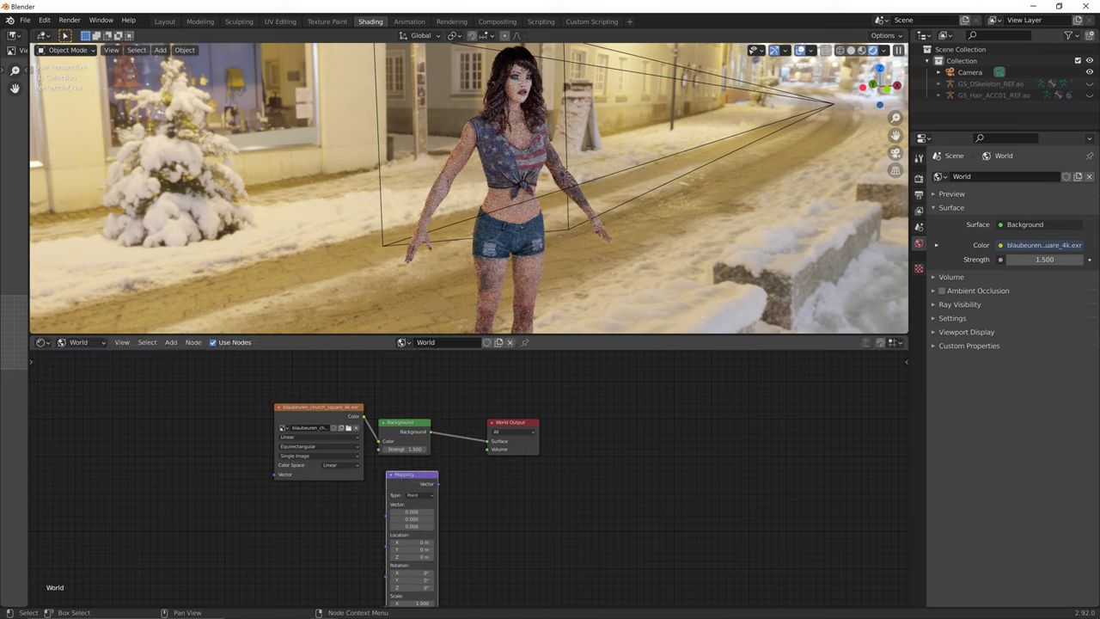
pyautogui.press('Delete')
# Try adding a UV Map node to the world node tree, and delete it.
pyautogui.hotkey('shift', 'a')
pyautogui.click(476, 479)
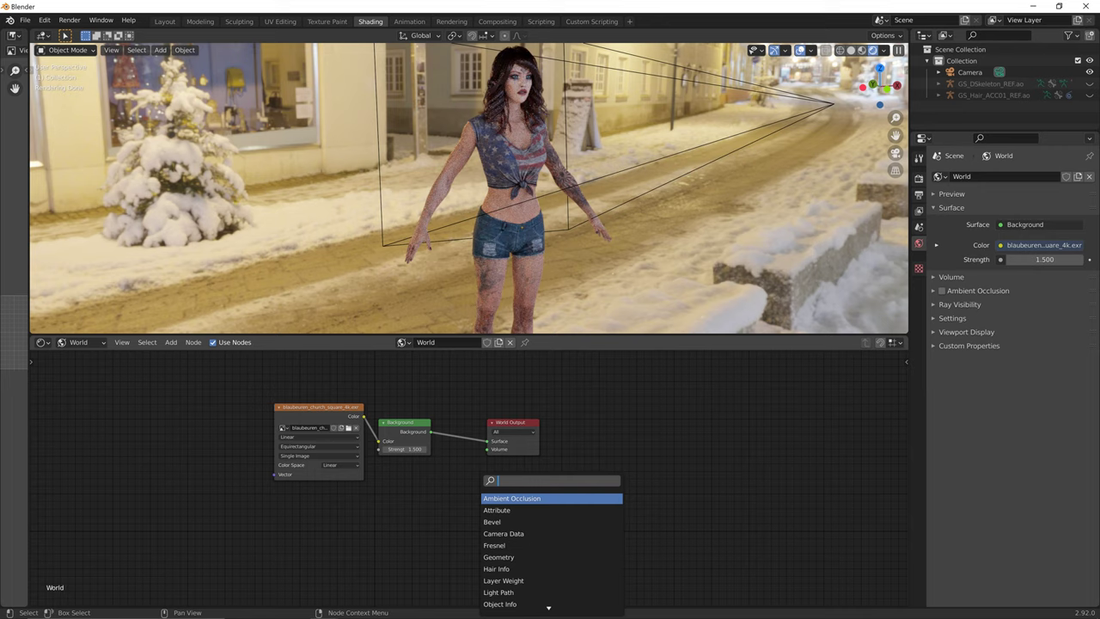
pyautogui.write('uv')
pyautogui.press('Return')
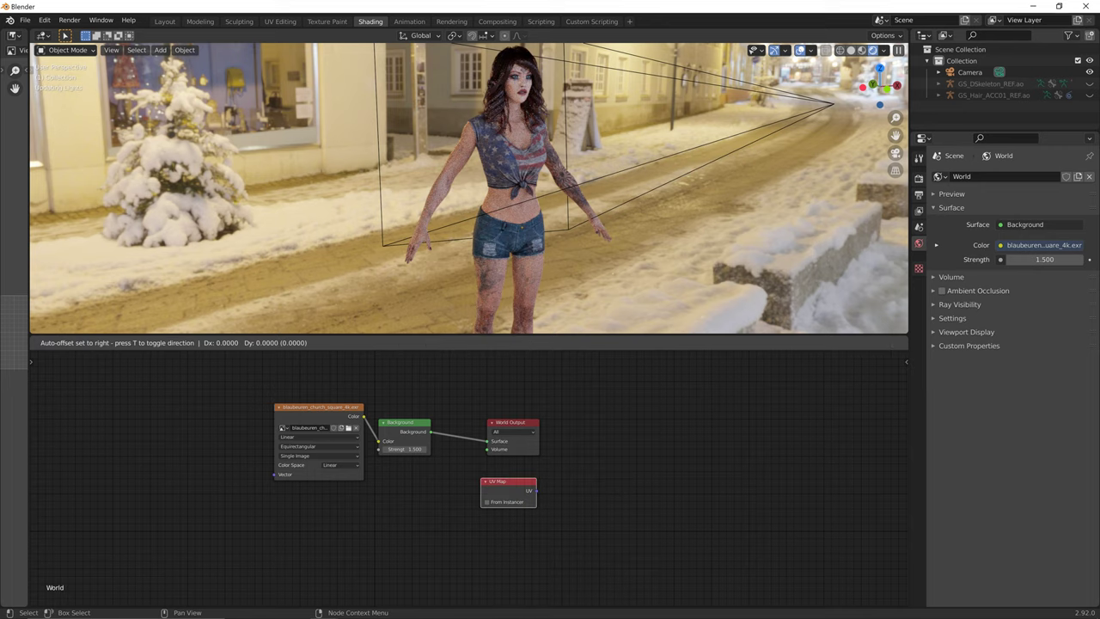
pyautogui.click(431, 475)
pyautogui.press('x')
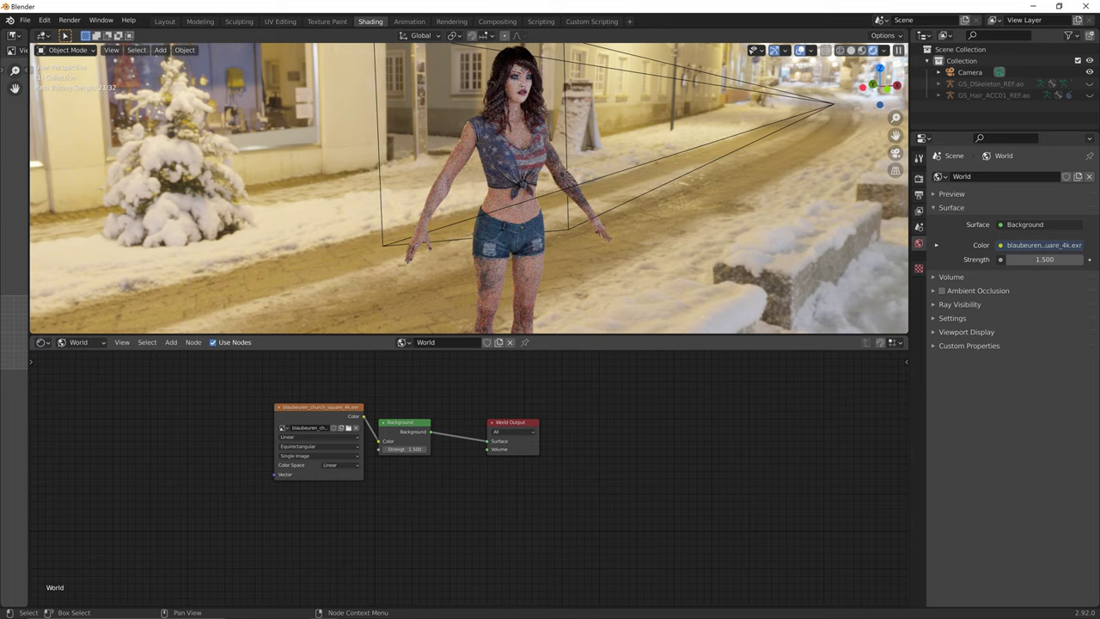
# Search the node list for "map", place another Mapping node below the Background node, and remove it.
pyautogui.hotkey('shift', 'a')
pyautogui.click(380, 485)
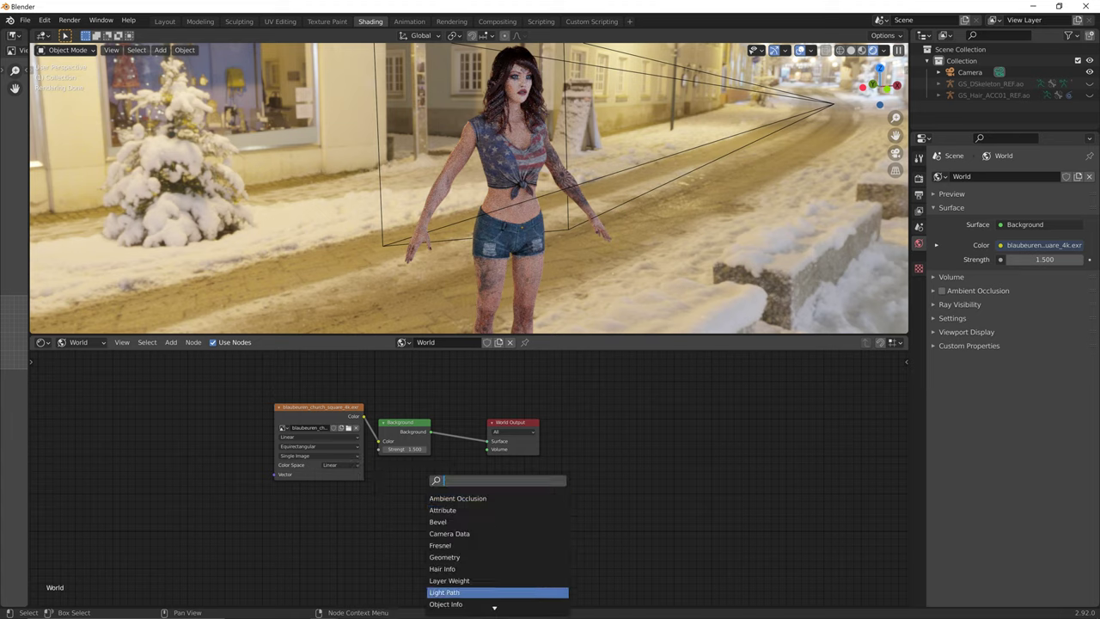
pyautogui.write('map')
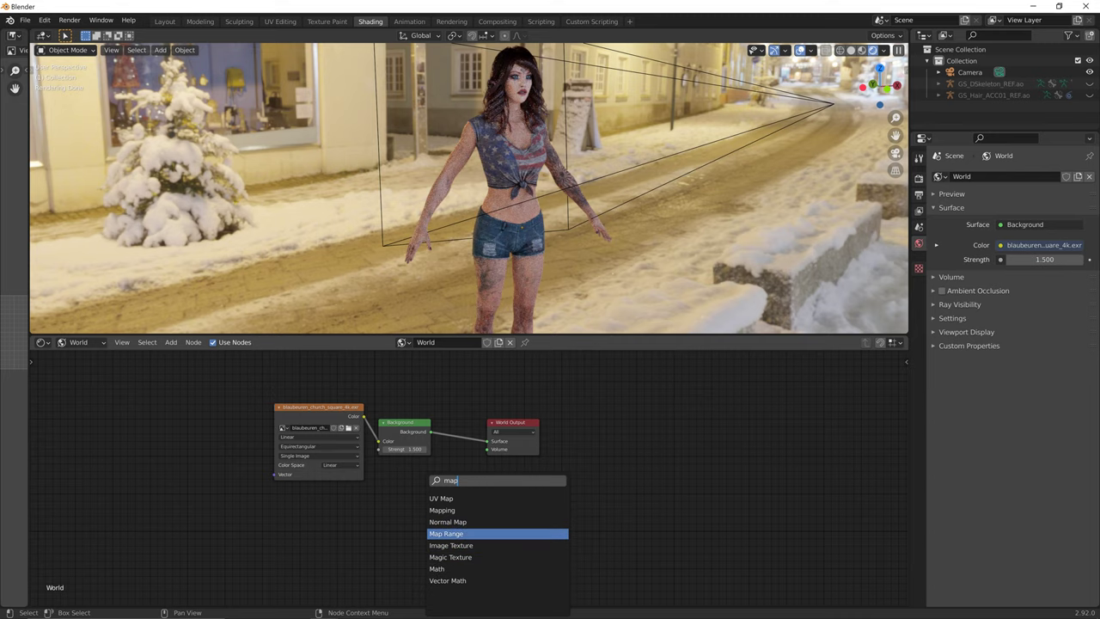
pyautogui.press('Up')
pyautogui.press('Up')
pyautogui.press('Return')
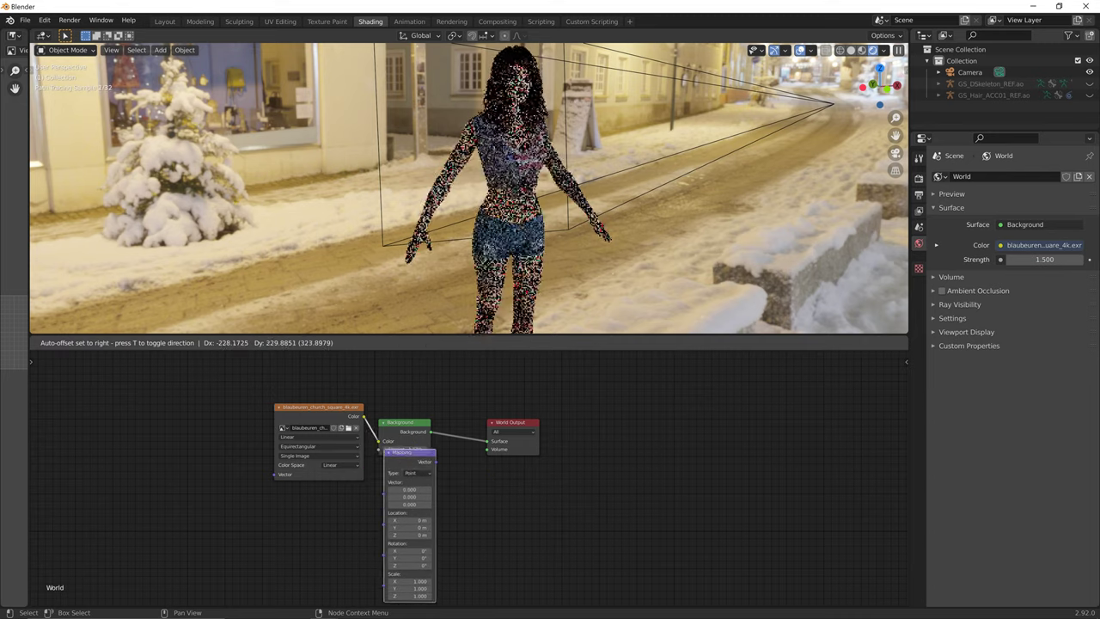
pyautogui.moveTo(409, 498); pyautogui.dragTo(453, 453, button='middle')
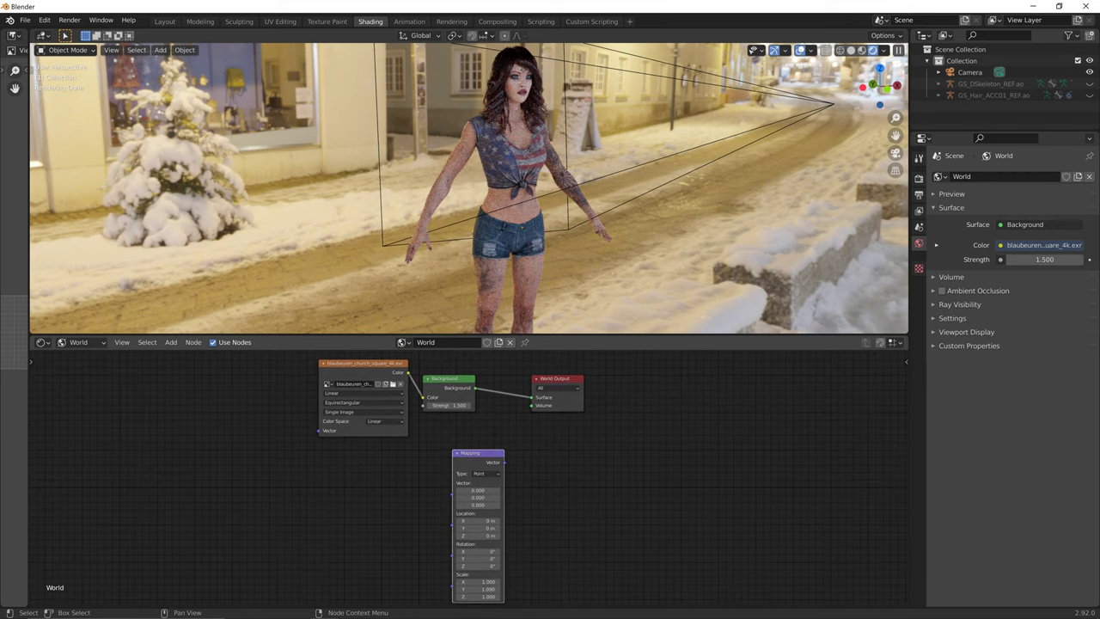
pyautogui.press('x')
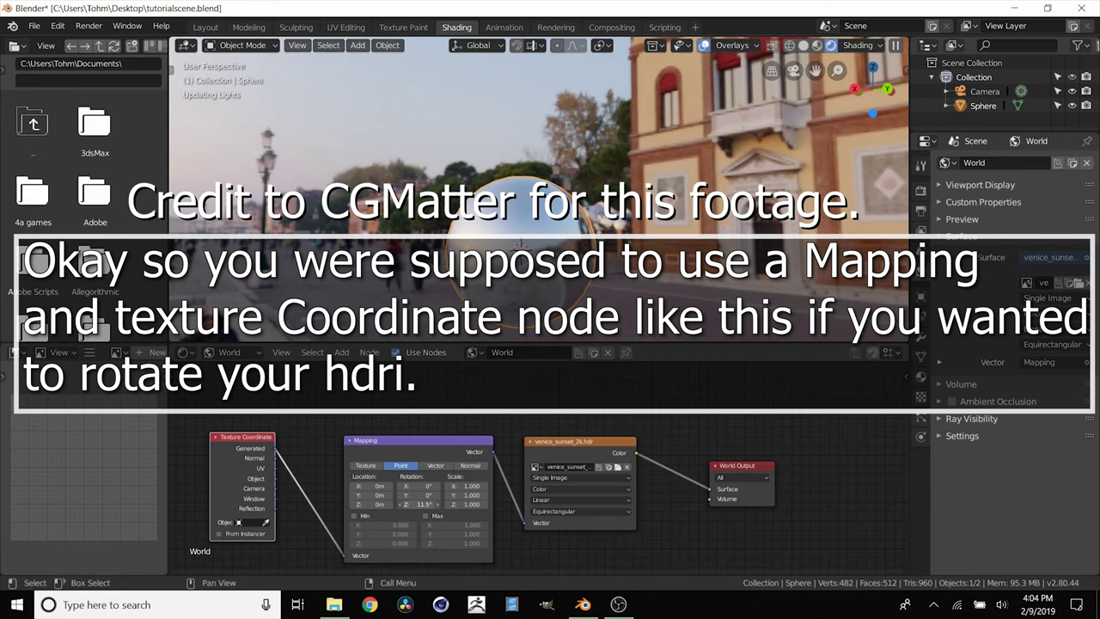
# Rotate the venice_sunset_2k.hdr environment by setting the Mapping node's Z rotation to 42° and adjusting its rotation further.
pyautogui.moveTo(421, 504); pyautogui.dragTo(418, 504)
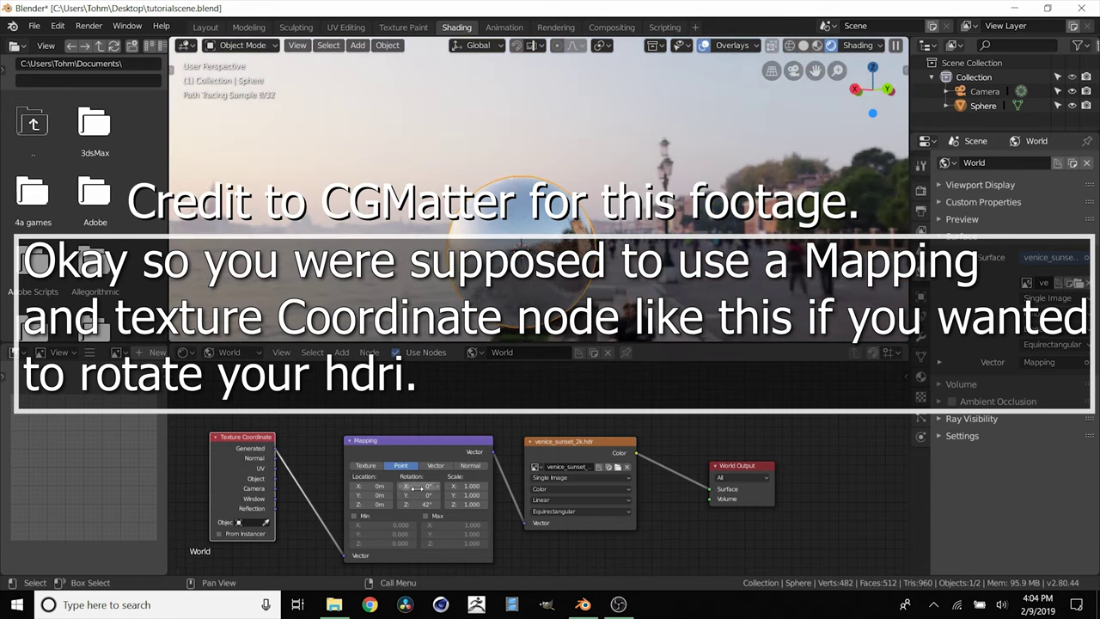
pyautogui.moveTo(418, 496); pyautogui.dragTo(437, 496)
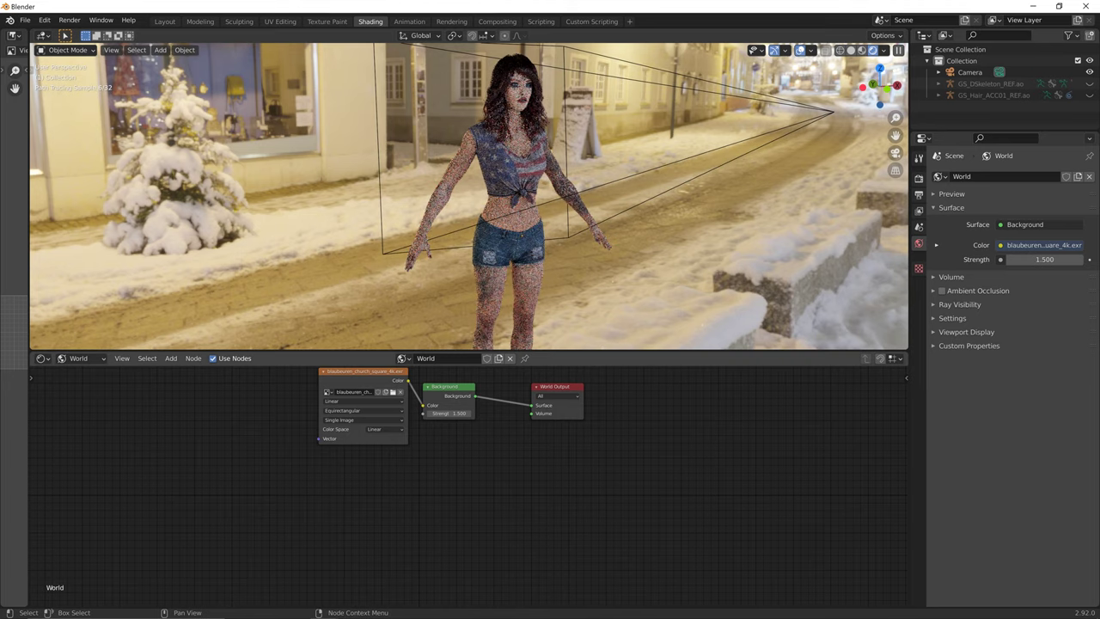
# Return to the Layout workspace, look through the camera and render the image.
pyautogui.scroll(1, 468, 473)
pyautogui.moveTo(469, 472); pyautogui.dragTo(478, 542, button='middle')
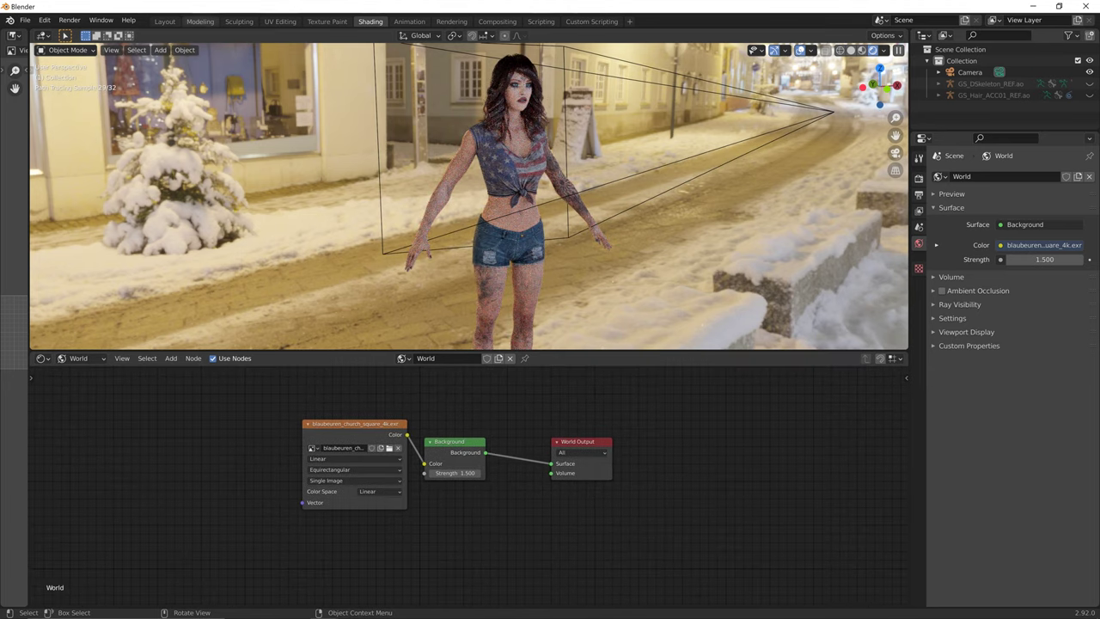
pyautogui.click(165, 21)
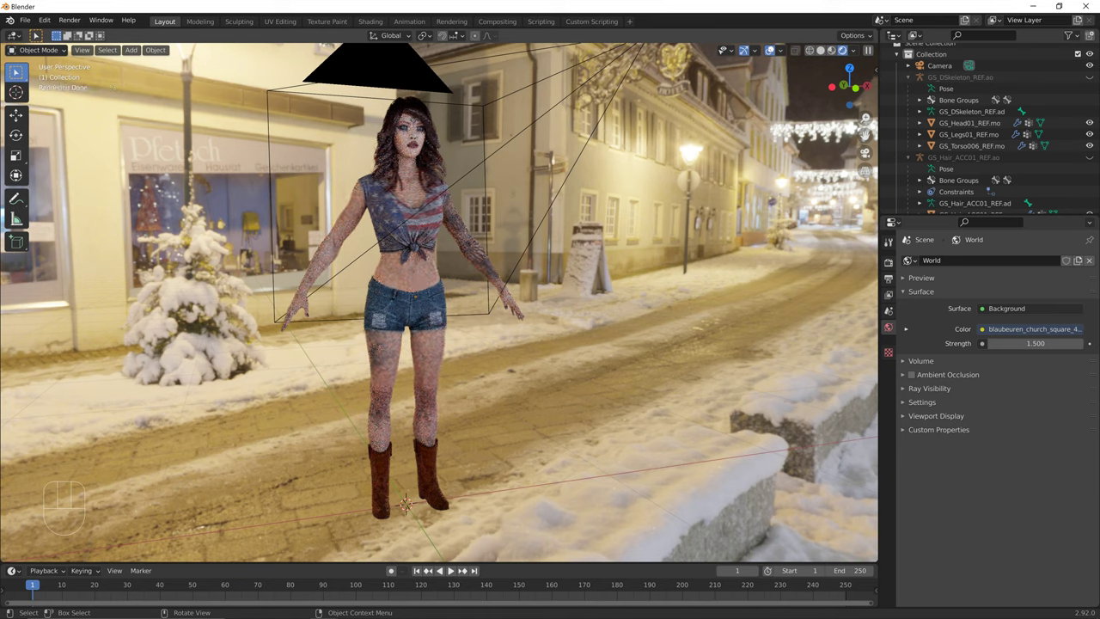
pyautogui.moveTo(481, 301)
pyautogui.mouseDown(button='middle')
pyautogui.moveTo(499, 318)
pyautogui.moveTo(491, 309)
pyautogui.mouseUp(button='middle')
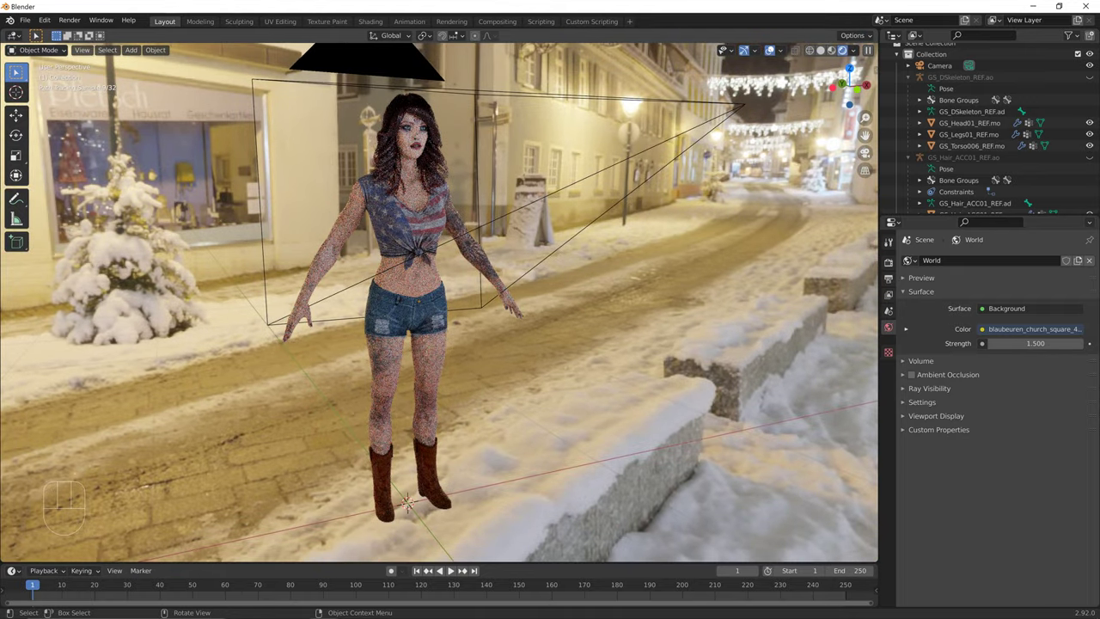
pyautogui.press('KP_0')
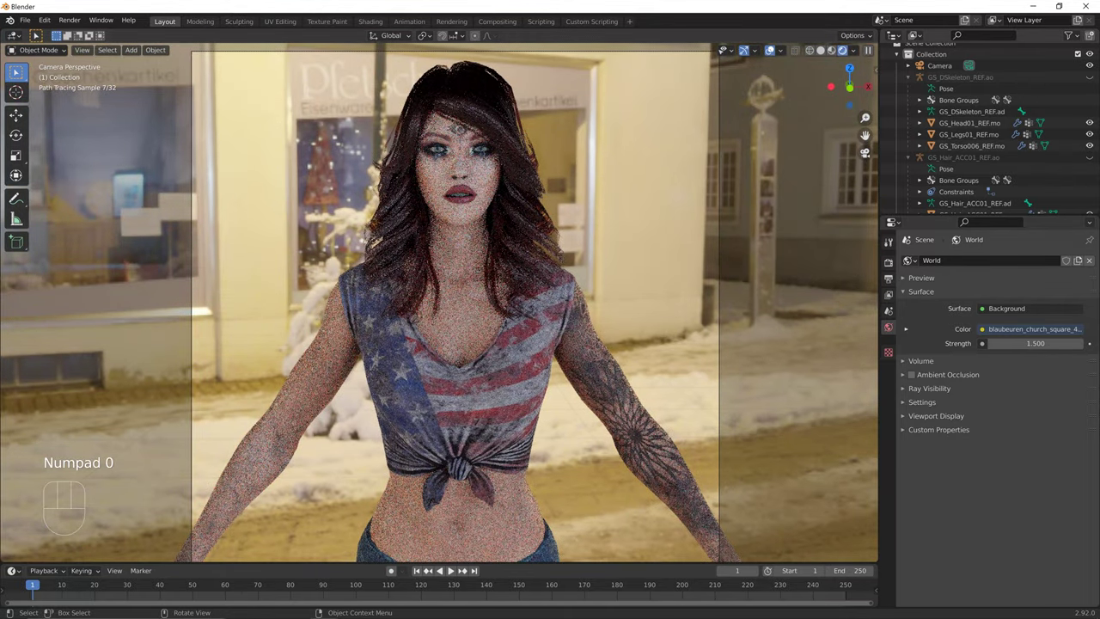
pyautogui.click(70, 20)
pyautogui.click(91, 33)
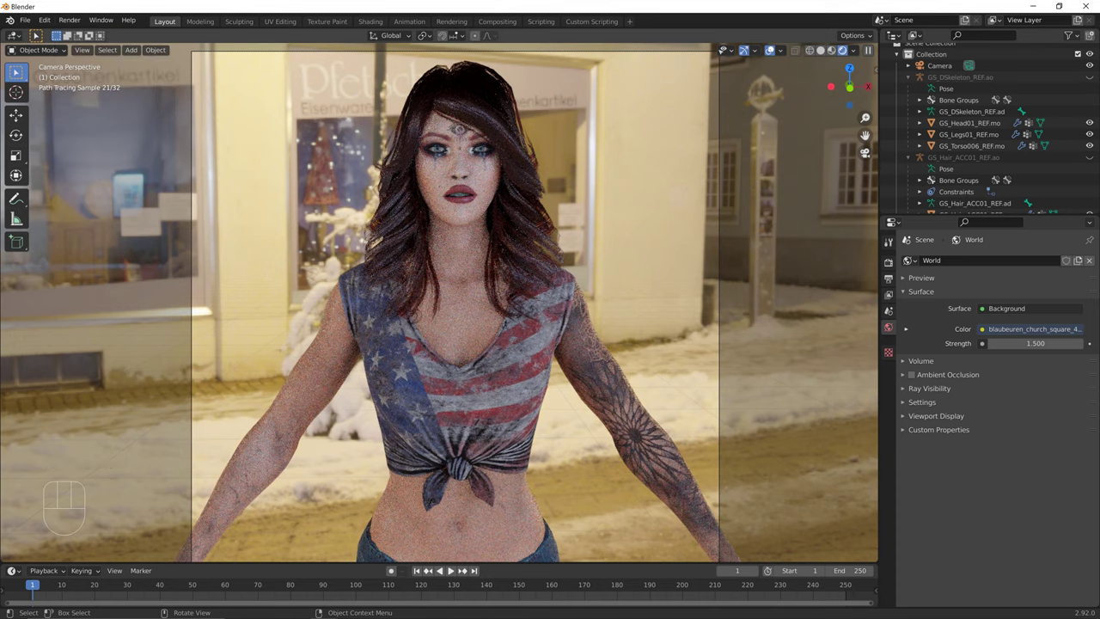
# Leave the camera view and set the Background node's Strength to 0.3 in the Shading workspace.
pyautogui.press('KP_0')
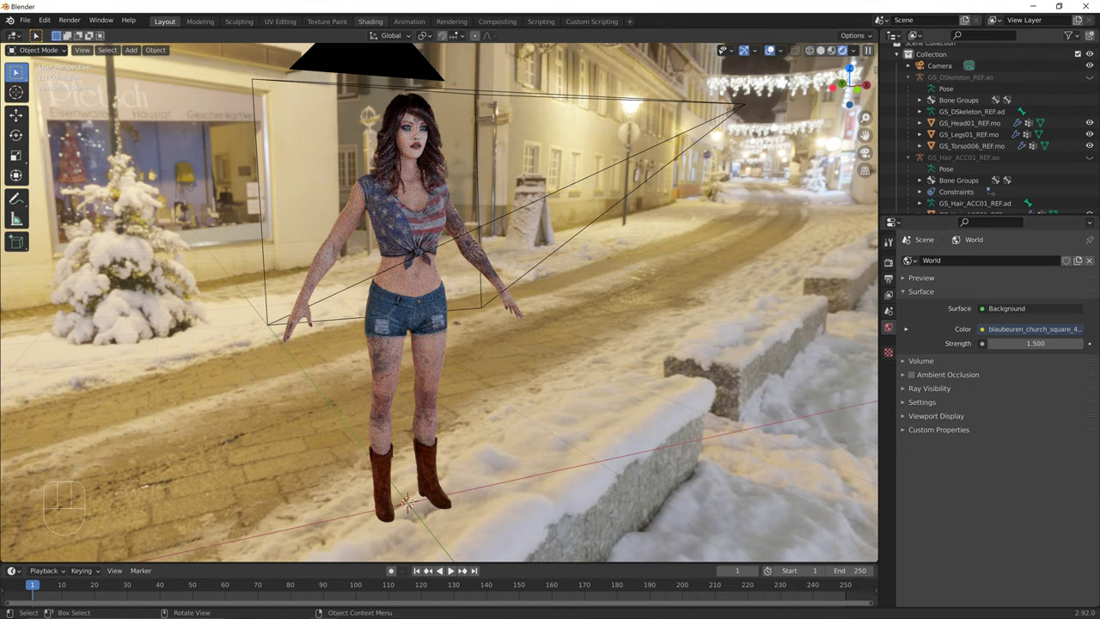
pyautogui.click(371, 22)
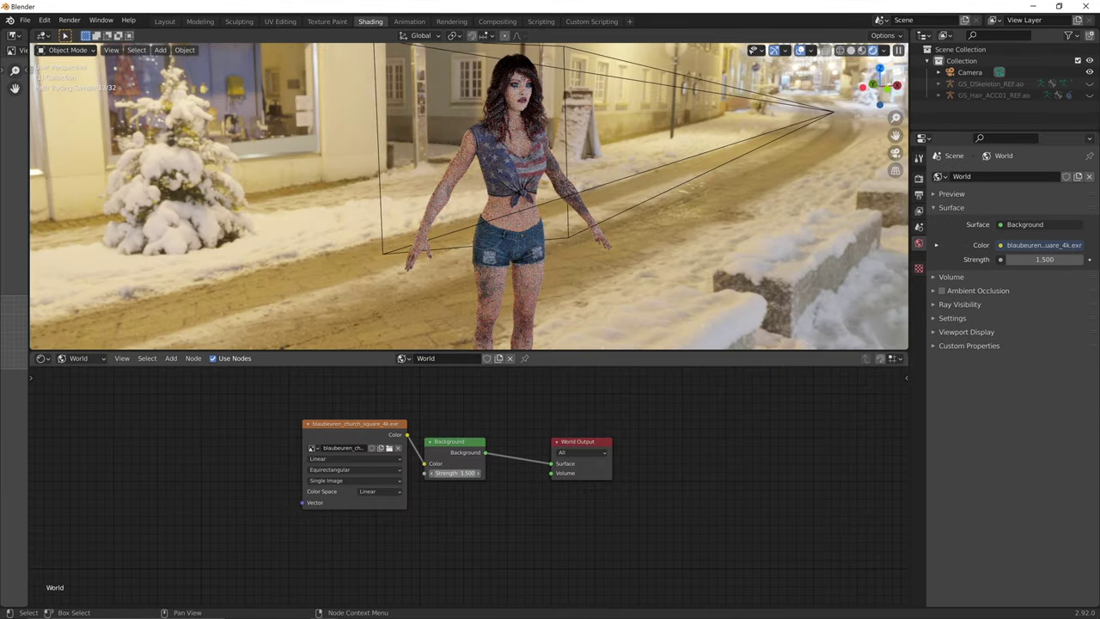
pyautogui.click(455, 473)
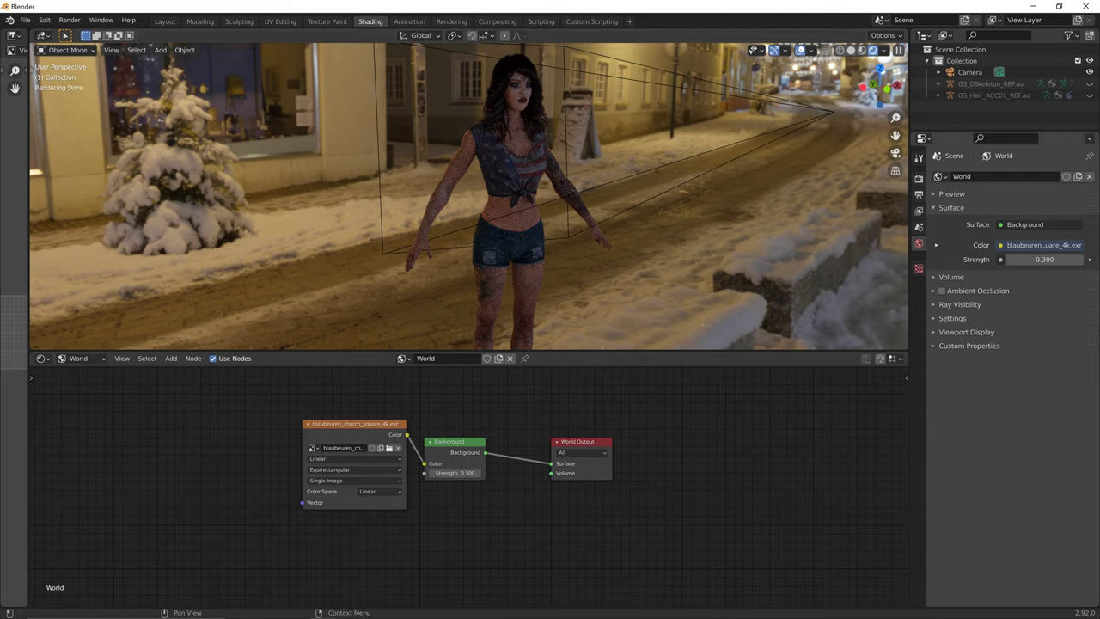
# Enable Transparent under the Film render settings to hide the HDRI background.
pyautogui.click(918, 178)
pyautogui.click(918, 194)
pyautogui.click(918, 211)
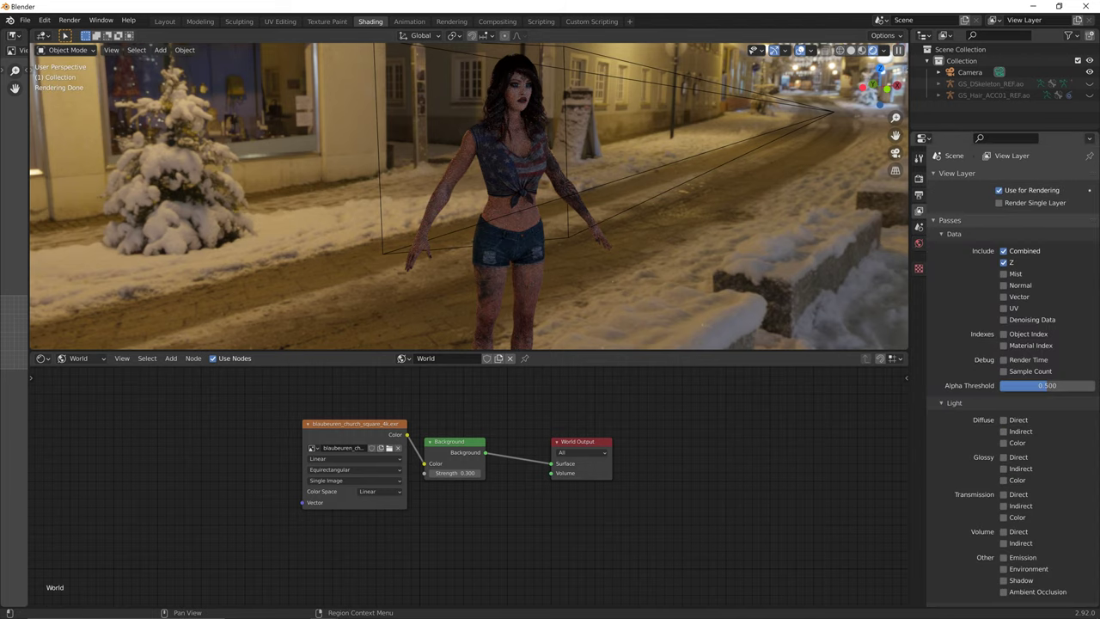
pyautogui.click(918, 194)
pyautogui.click(918, 178)
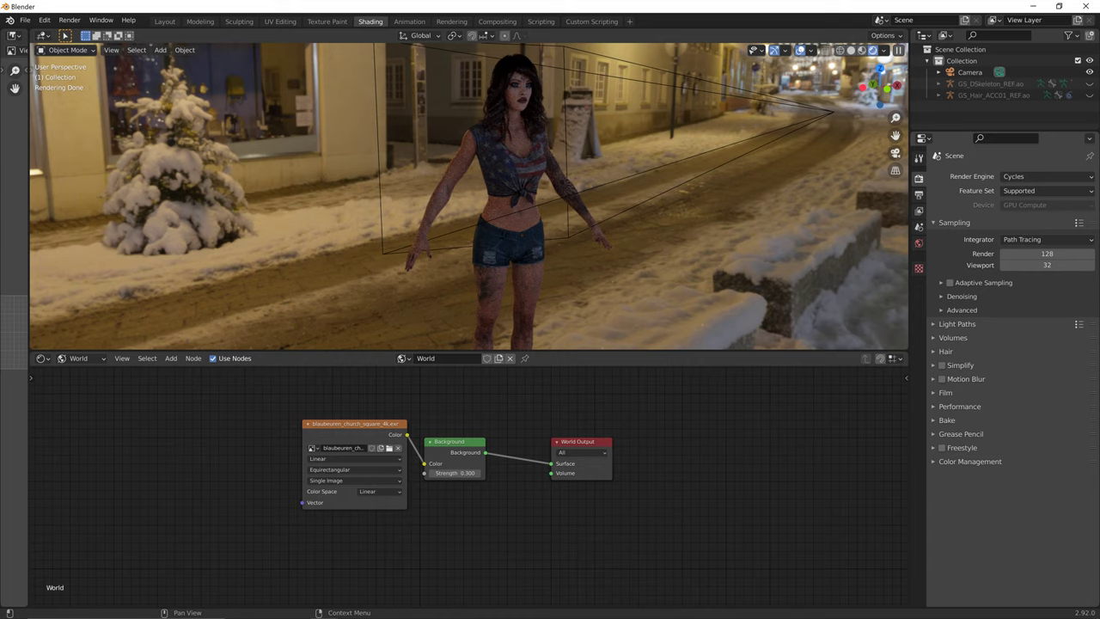
pyautogui.click(945, 392)
pyautogui.click(950, 473)
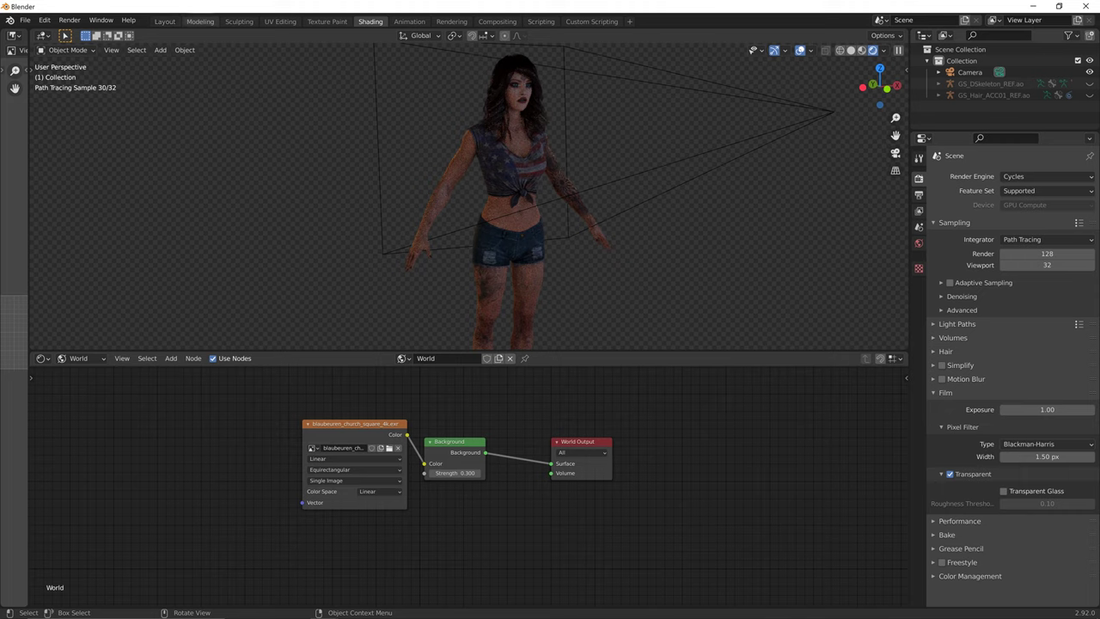
# Return to the Layout workspace and add an area light at the character's feet.
pyautogui.click(164, 22)
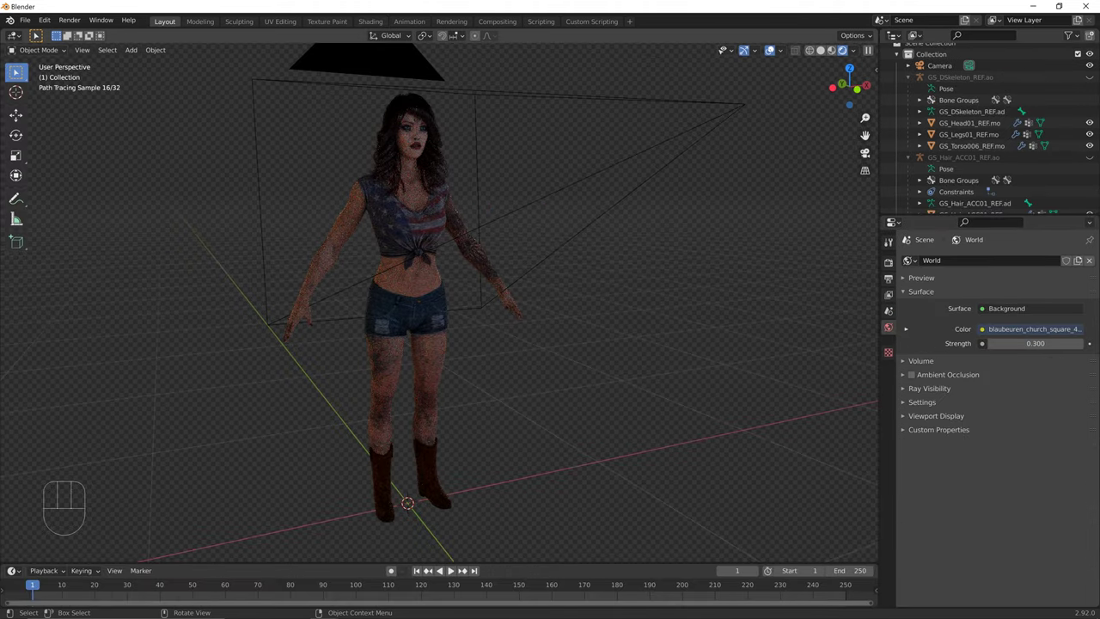
pyautogui.moveTo(524, 326); pyautogui.dragTo(504, 331, button='middle')
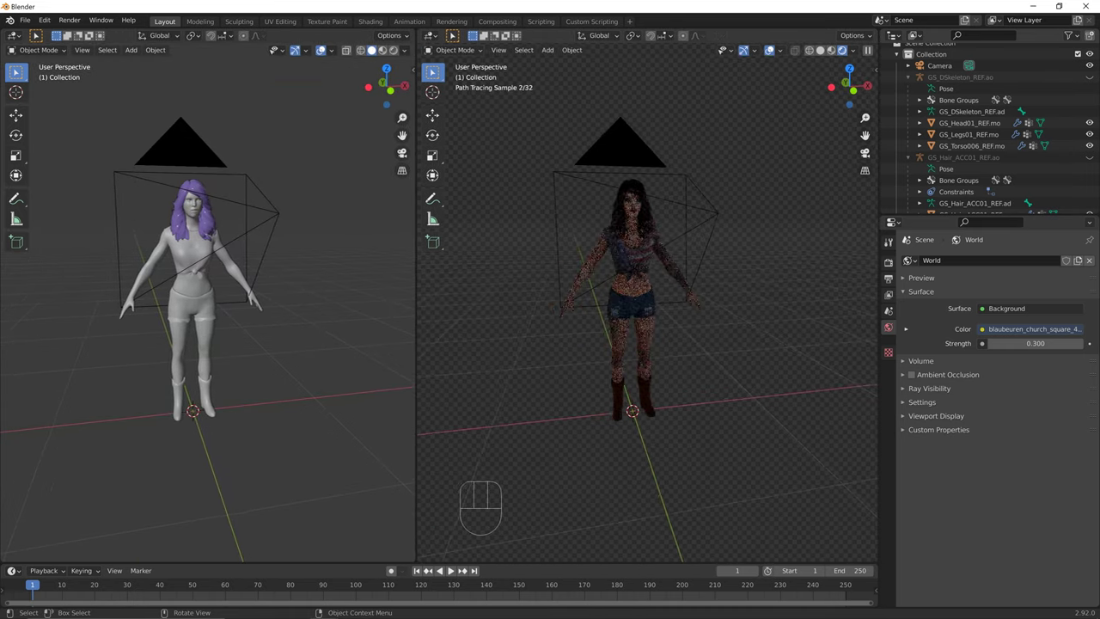
pyautogui.hotkey('shift', 'a')
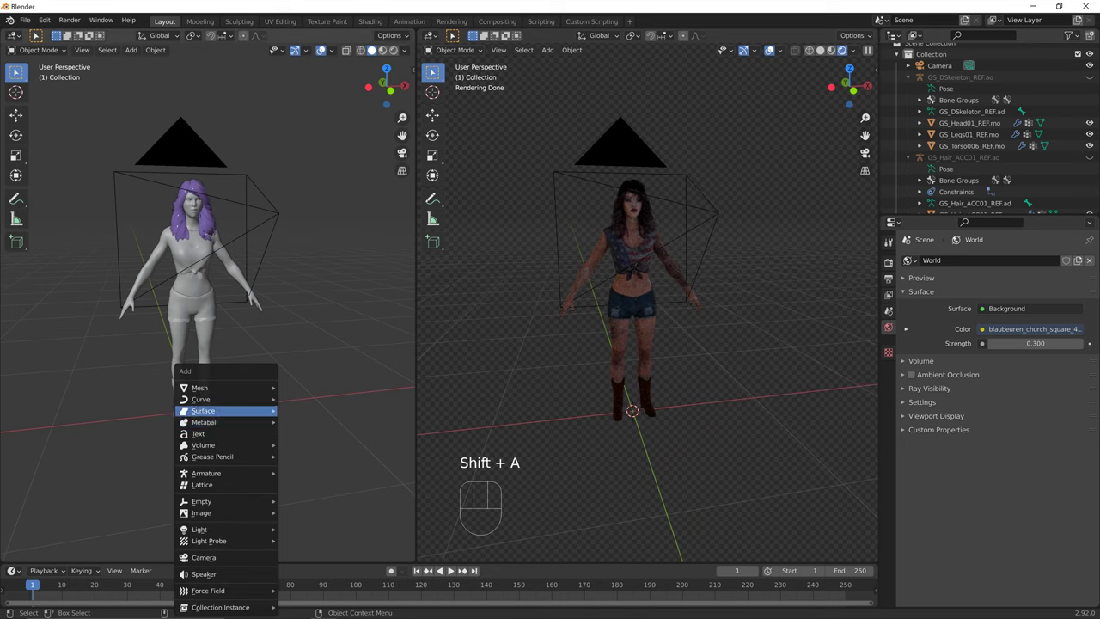
pyautogui.moveTo(200, 529)
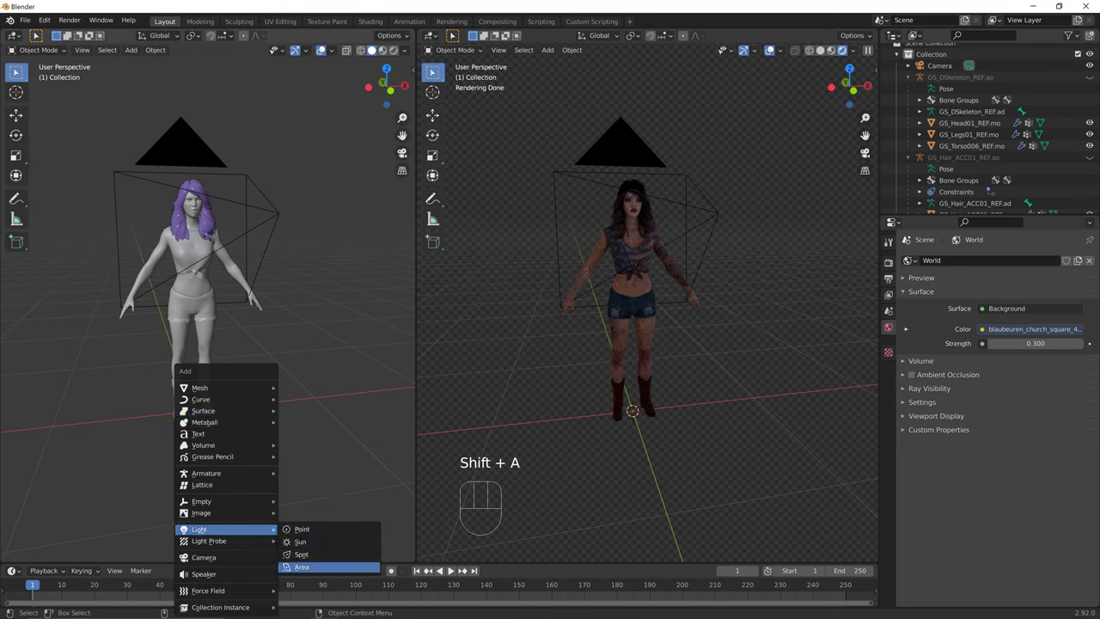
pyautogui.click(313, 563)
pyautogui.scroll(-6, 258, 386)
pyautogui.moveTo(257, 387); pyautogui.dragTo(247, 438, button='middle')
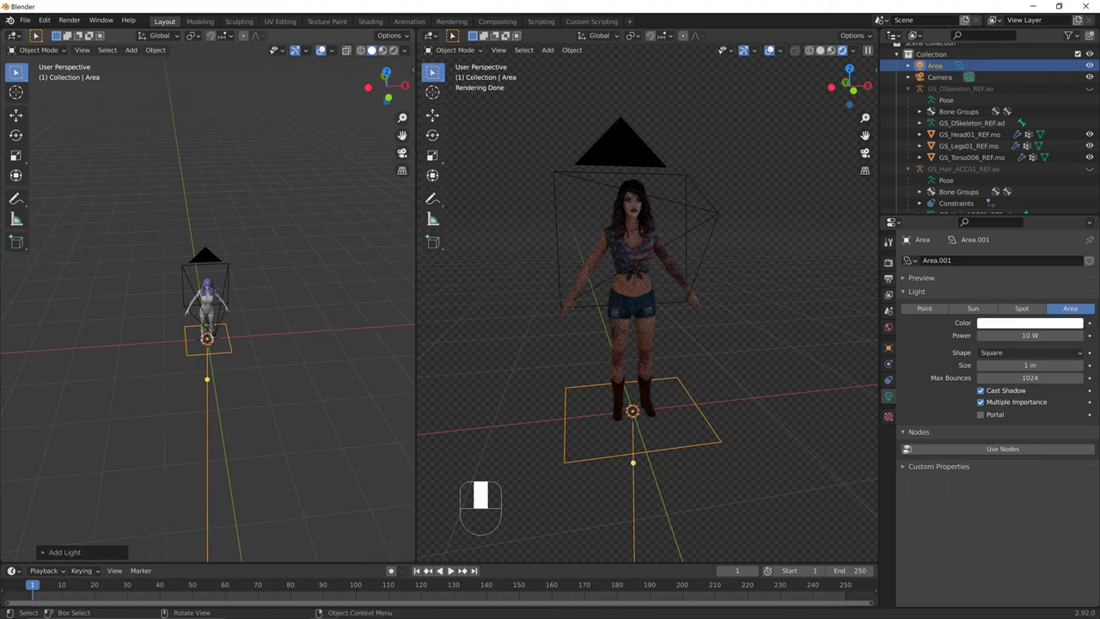
pyautogui.moveTo(208, 335); pyautogui.dragTo(245, 322, button='middle')
# Move the area light up and out to the character's side, slightly above head height.
pyautogui.press('g')
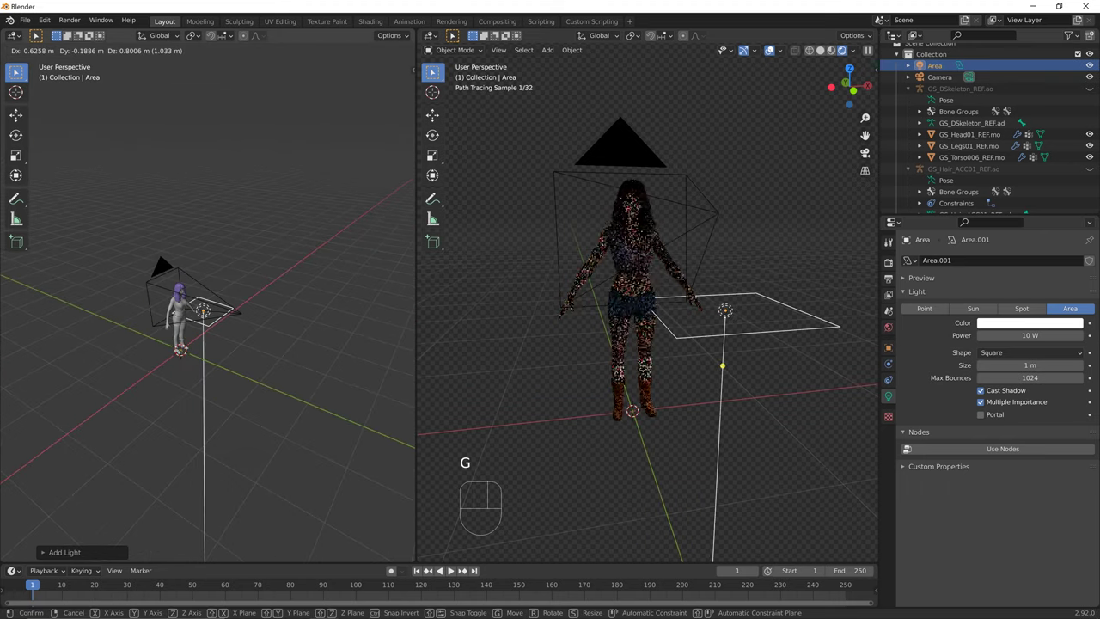
pyautogui.hotkey('ctrl', 'z')
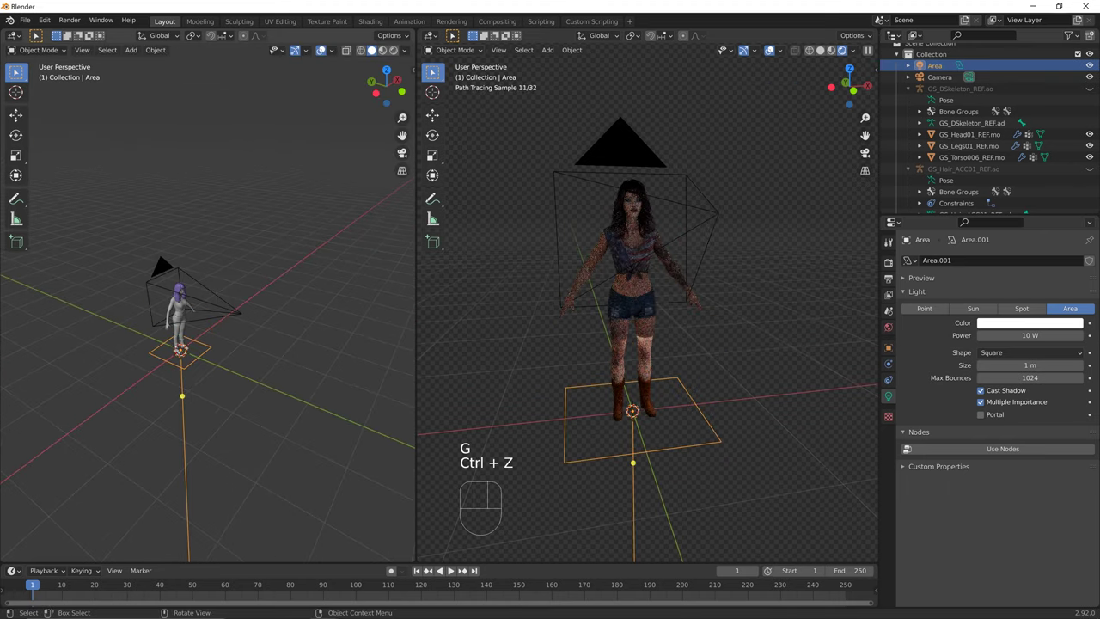
pyautogui.press('g')
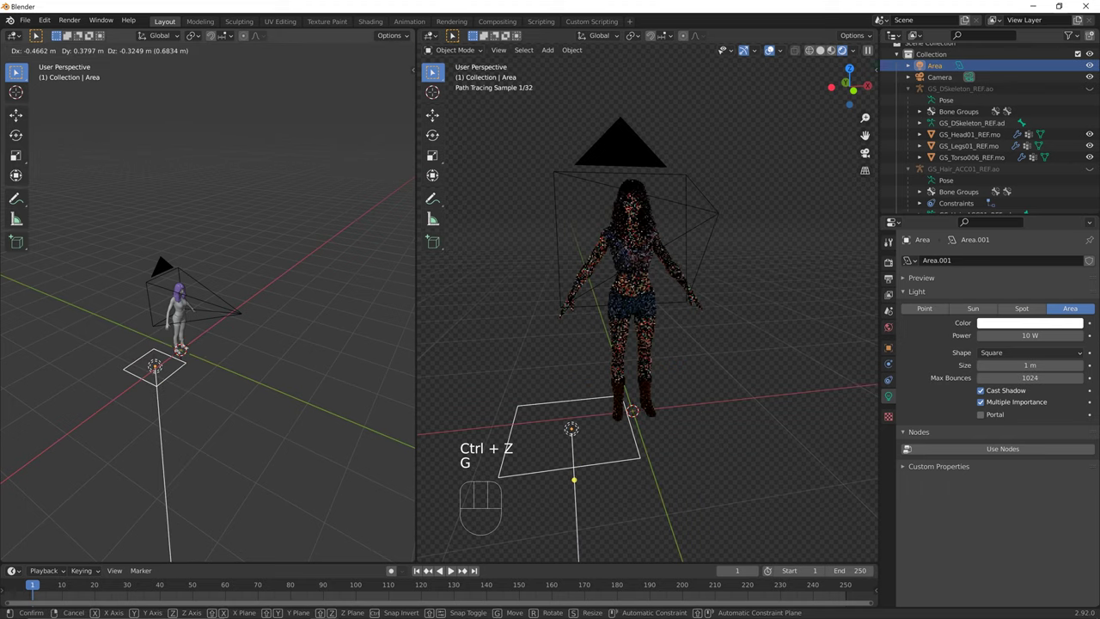
pyautogui.click(146, 257)
pyautogui.moveTo(146, 257); pyautogui.dragTo(79, 241, button='middle')
pyautogui.press('g')
pyautogui.click(145, 260)
pyautogui.moveTo(146, 260); pyautogui.dragTo(252, 266, button='middle')
pyautogui.keyDown('shift'); pyautogui.moveTo(146, 284); pyautogui.dragTo(193, 295, button='middle'); pyautogui.keyUp('shift')
pyautogui.press('g')
pyautogui.click(265, 298)
pyautogui.press('g')
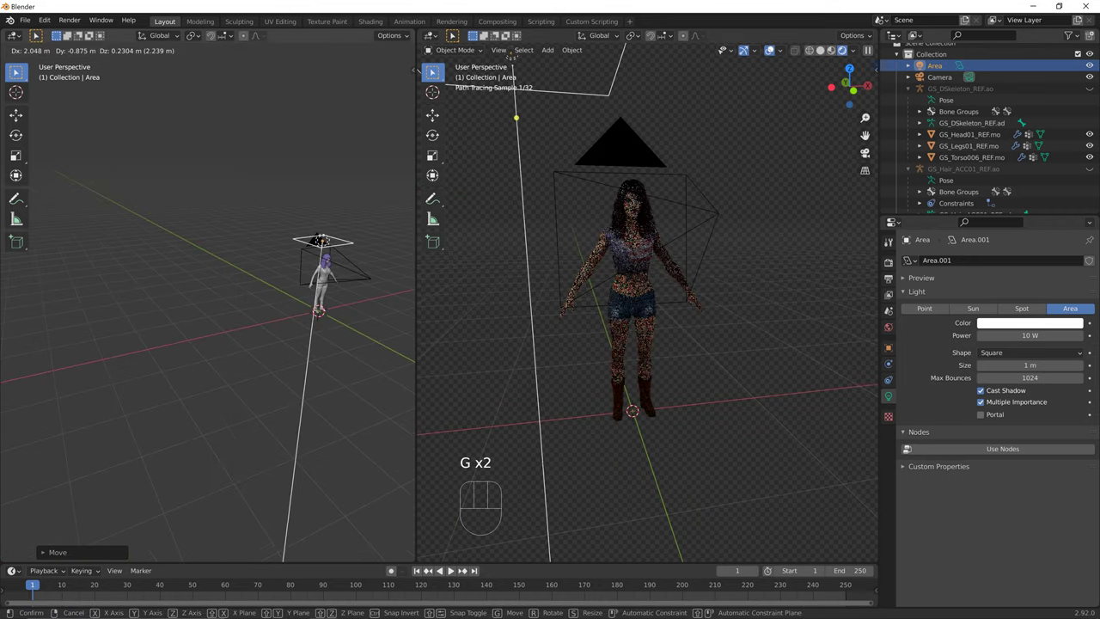
pyautogui.click(275, 257)
pyautogui.moveTo(275, 258)
pyautogui.mouseDown(button='middle')
pyautogui.moveTo(222, 258)
pyautogui.moveTo(257, 261)
pyautogui.mouseUp(button='middle')
pyautogui.press('g')
pyautogui.click(211, 257)
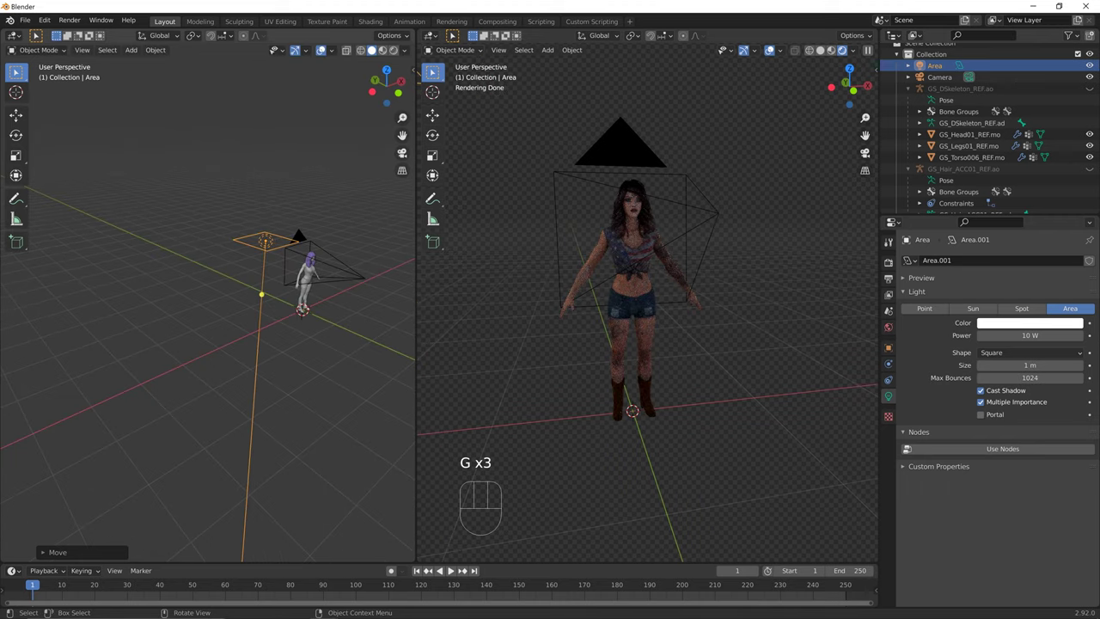
pyautogui.press('r')
pyautogui.press('z')
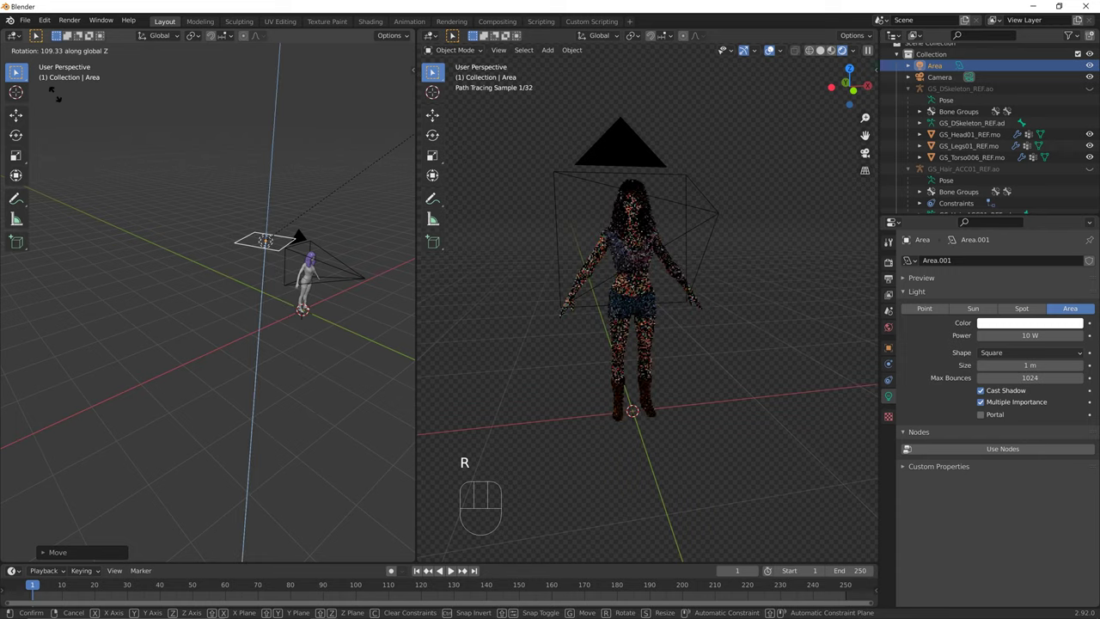
pyautogui.hotkey('ctrl', 'z')
pyautogui.press('r')
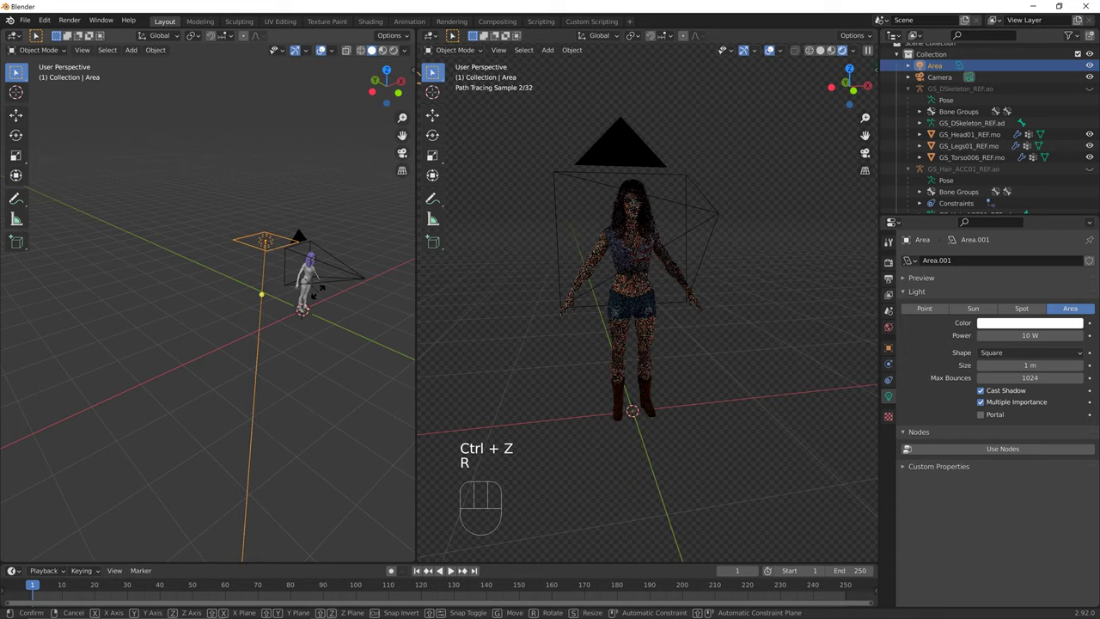
pyautogui.press('x')
pyautogui.click(297, 263)
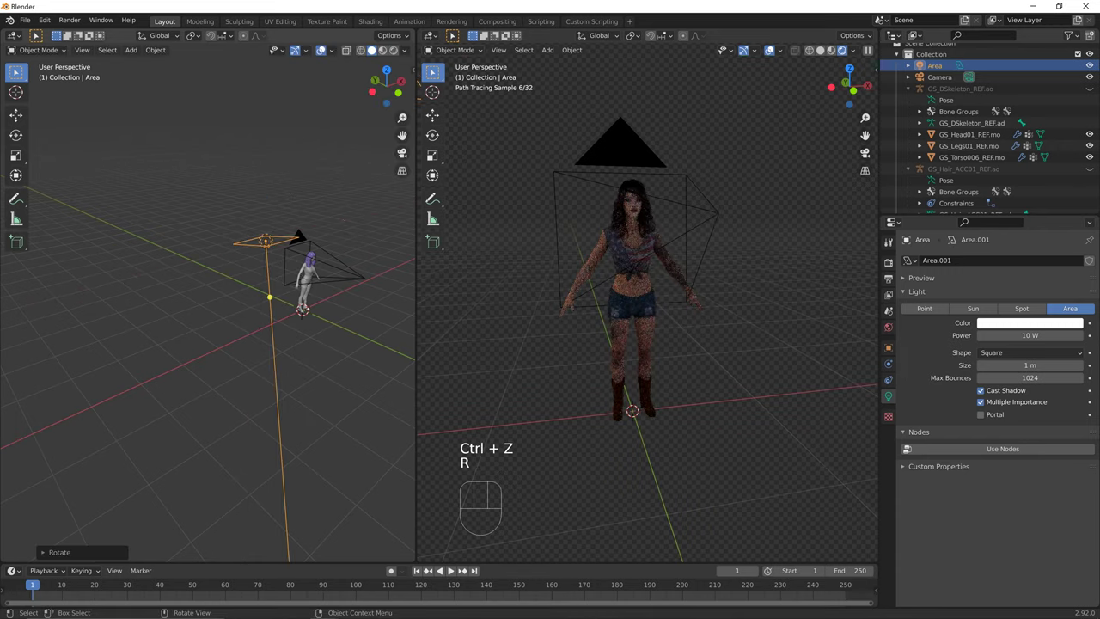
pyautogui.hotkey('ctrl', 'z')
# Rotate the area light about the global Y axis so that it points toward the character.
pyautogui.press('r')
pyautogui.press('y')
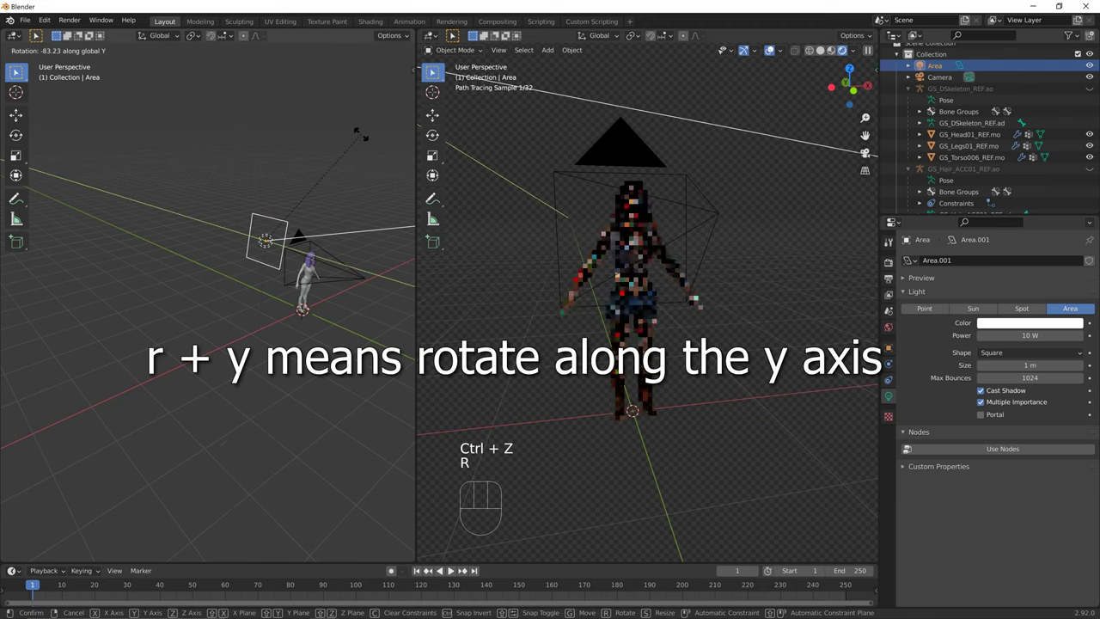
pyautogui.click(346, 180)
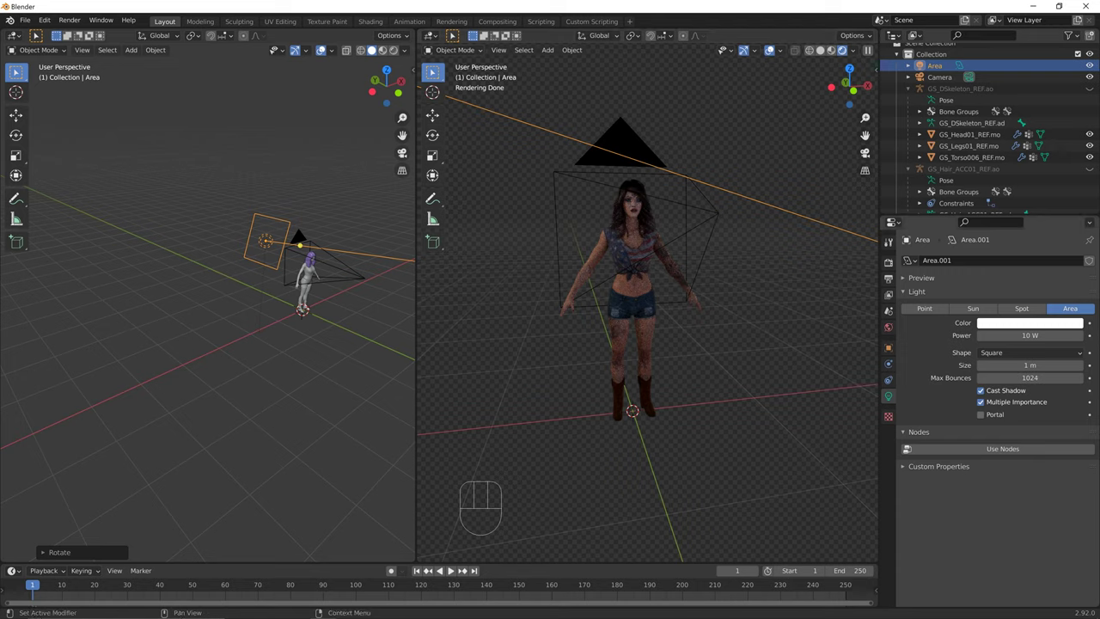
# Set the area light's power to 53.8 W, its size to 2.12 m and its shape to Disk.
pyautogui.moveTo(1029, 335); pyautogui.dragTo(1057, 335)
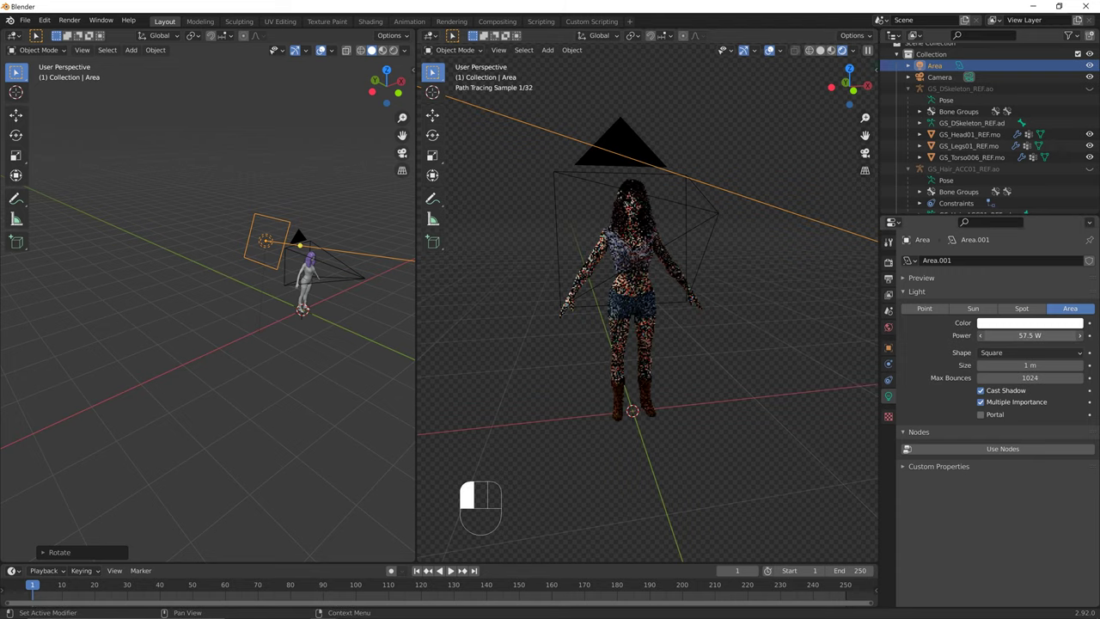
pyautogui.moveTo(1029, 335)
pyautogui.mouseDown()
pyautogui.moveTo(1018, 335)
pyautogui.moveTo(1039, 365)
pyautogui.mouseUp()
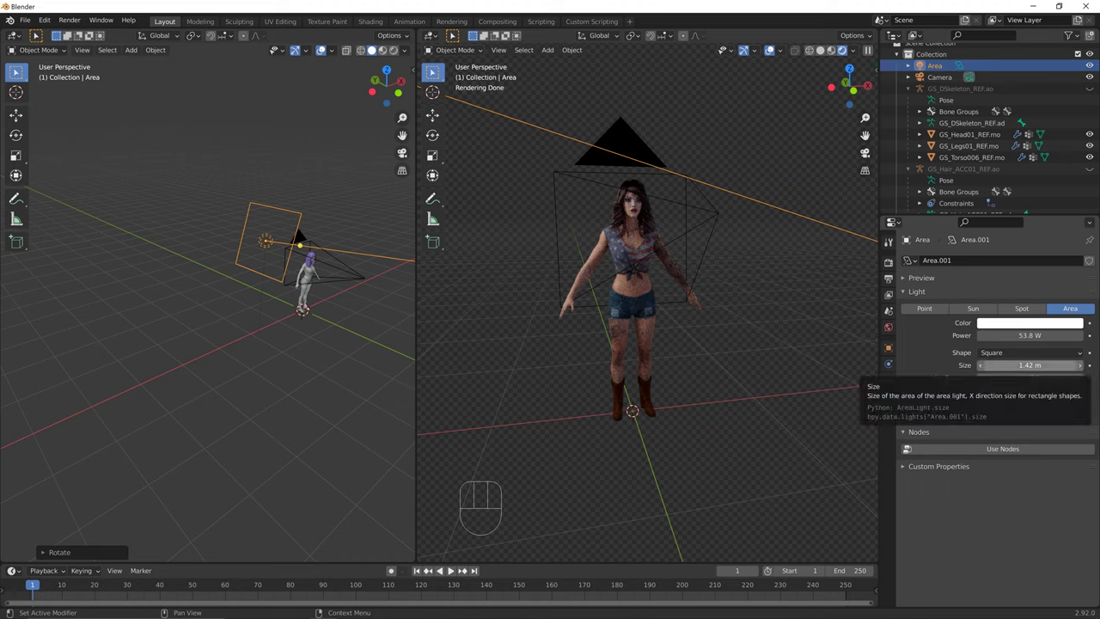
pyautogui.keyDown('shift'); pyautogui.moveTo(266, 318); pyautogui.dragTo(183, 341, button='middle'); pyautogui.keyUp('shift')
pyautogui.moveTo(258, 344); pyautogui.dragTo(197, 347, button='middle')
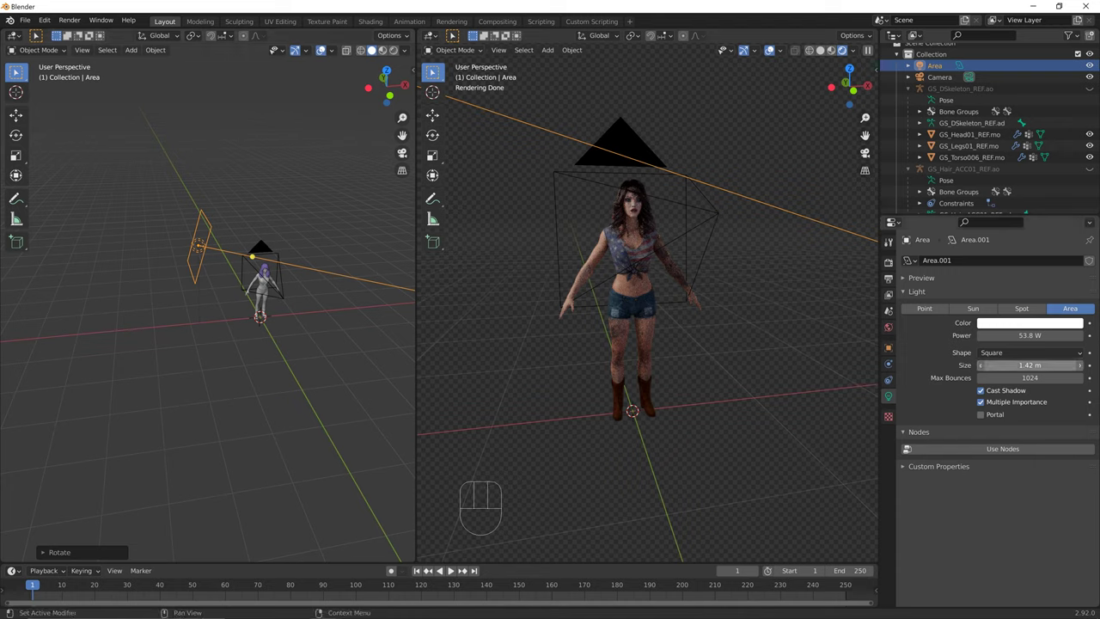
pyautogui.moveTo(1029, 365); pyautogui.dragTo(1082, 365)
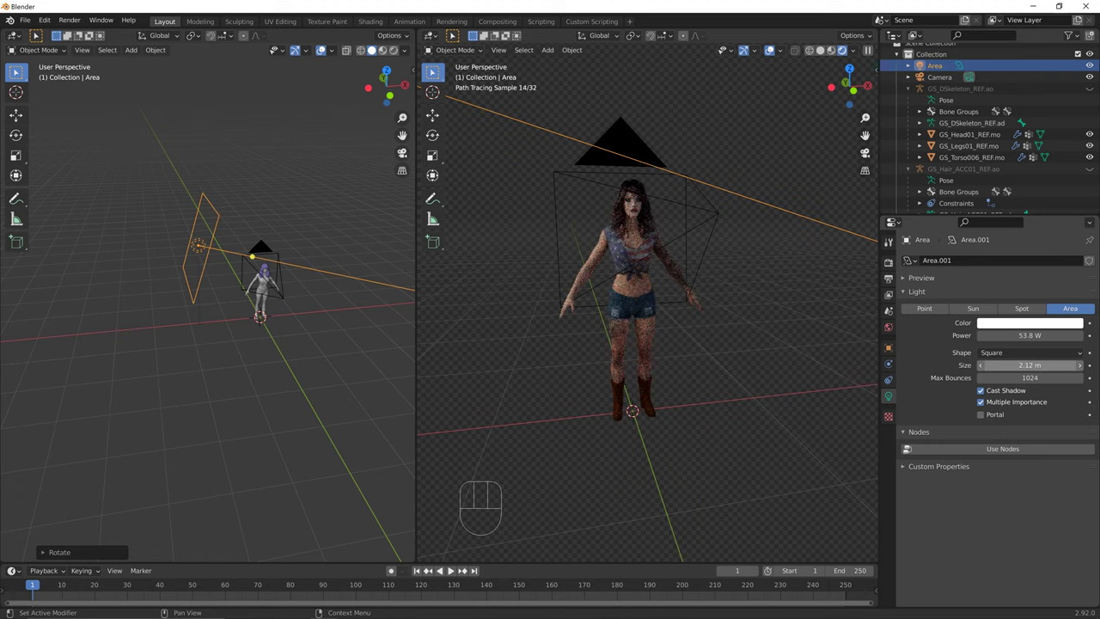
pyautogui.click(1029, 353)
pyautogui.click(988, 391)
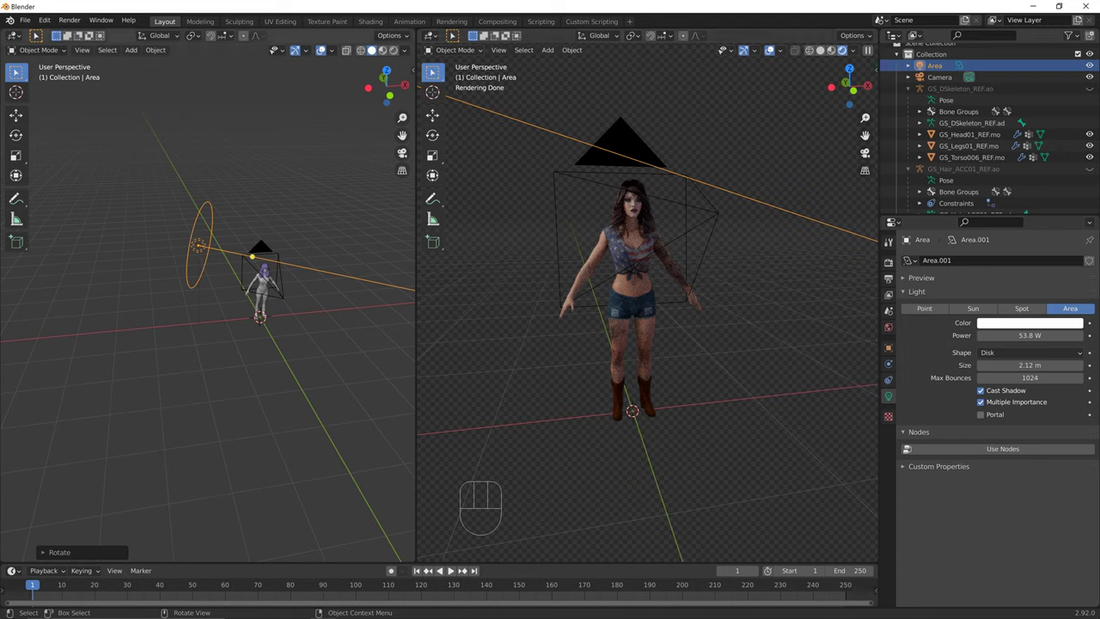
# Deselect the area light and look through the camera in the rendered viewport.
pyautogui.moveTo(283, 344)
pyautogui.mouseDown(button='middle')
pyautogui.moveTo(232, 340)
pyautogui.moveTo(282, 342)
pyautogui.mouseUp(button='middle')
pyautogui.moveTo(234, 385); pyautogui.dragTo(271, 383, button='middle')
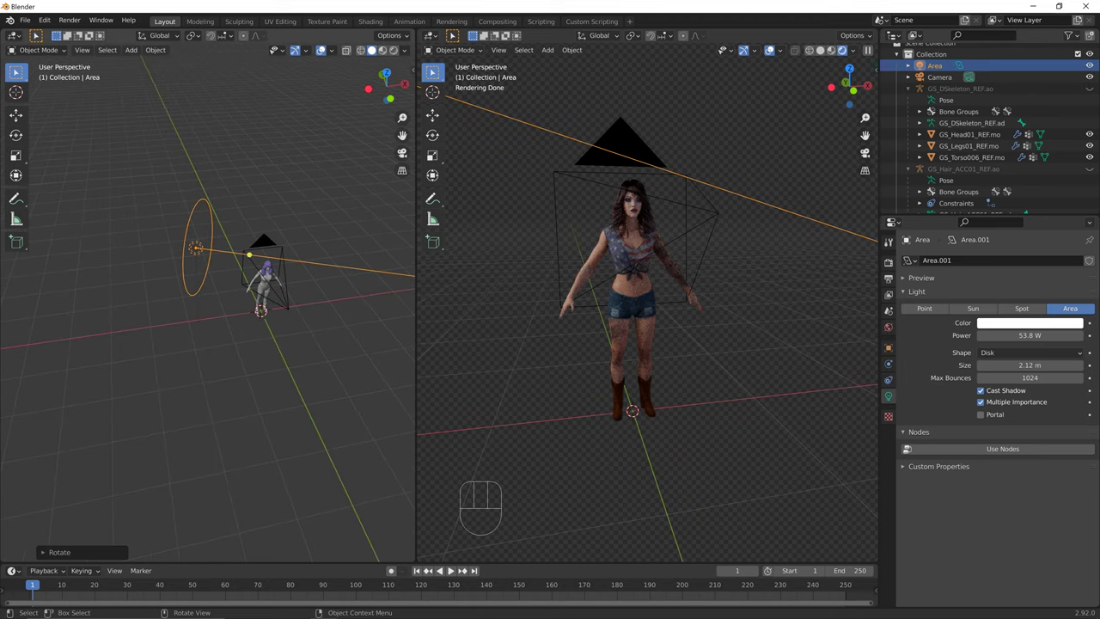
pyautogui.press('shift')
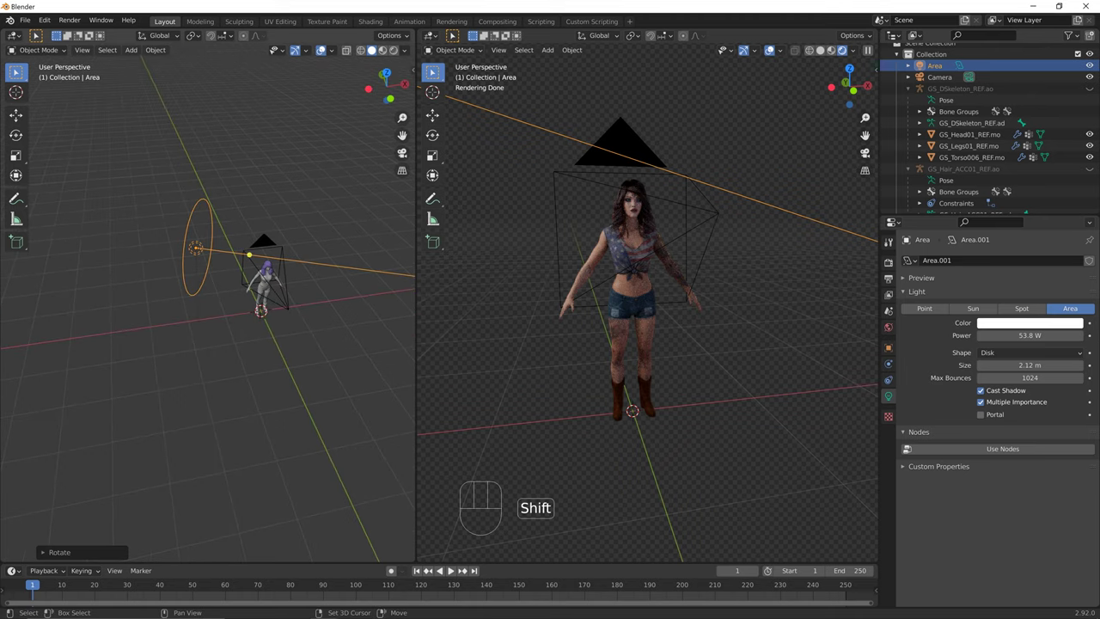
pyautogui.hotkey('alt', 'a')
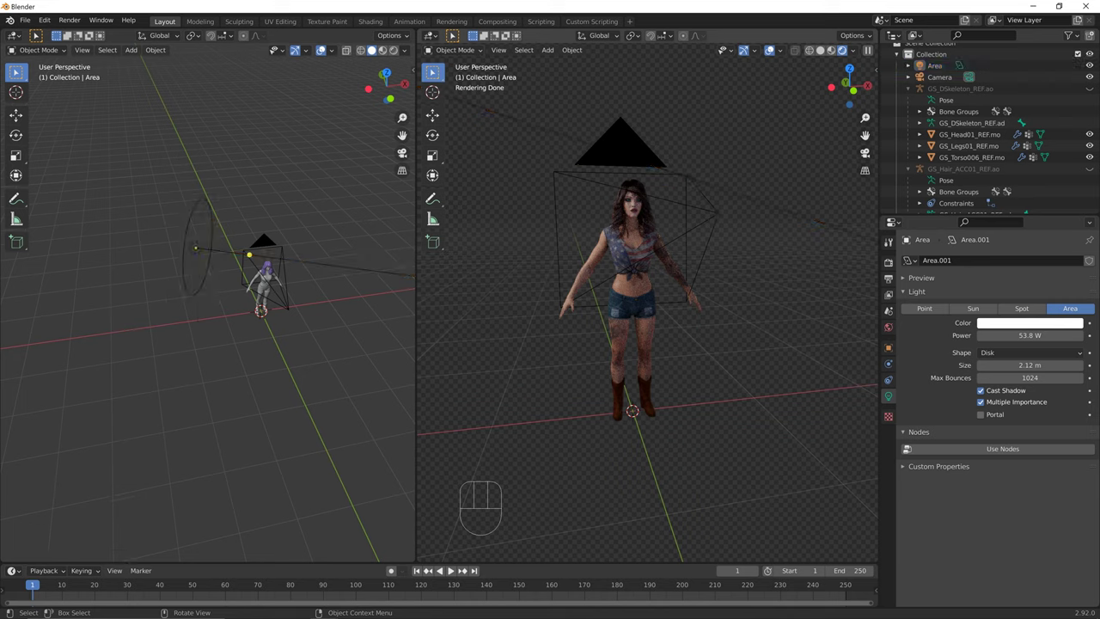
pyautogui.press('KP_0')
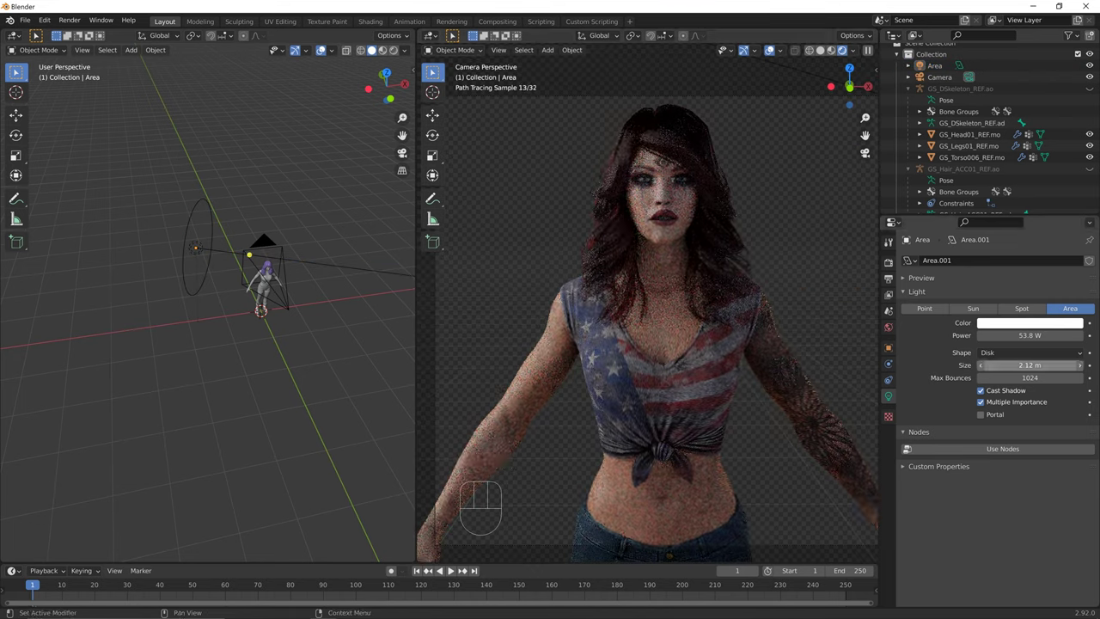
# Move the disk light about 1.5 m farther from the character, raise its power to 79.5 W and deselect it.
pyautogui.click(196, 248)
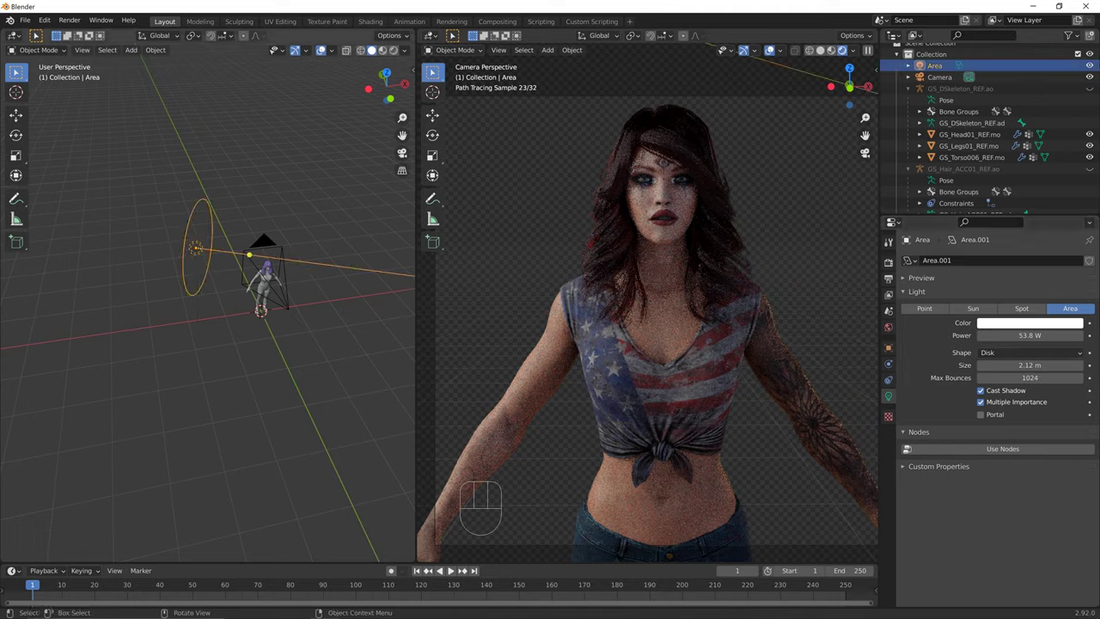
pyautogui.press('g')
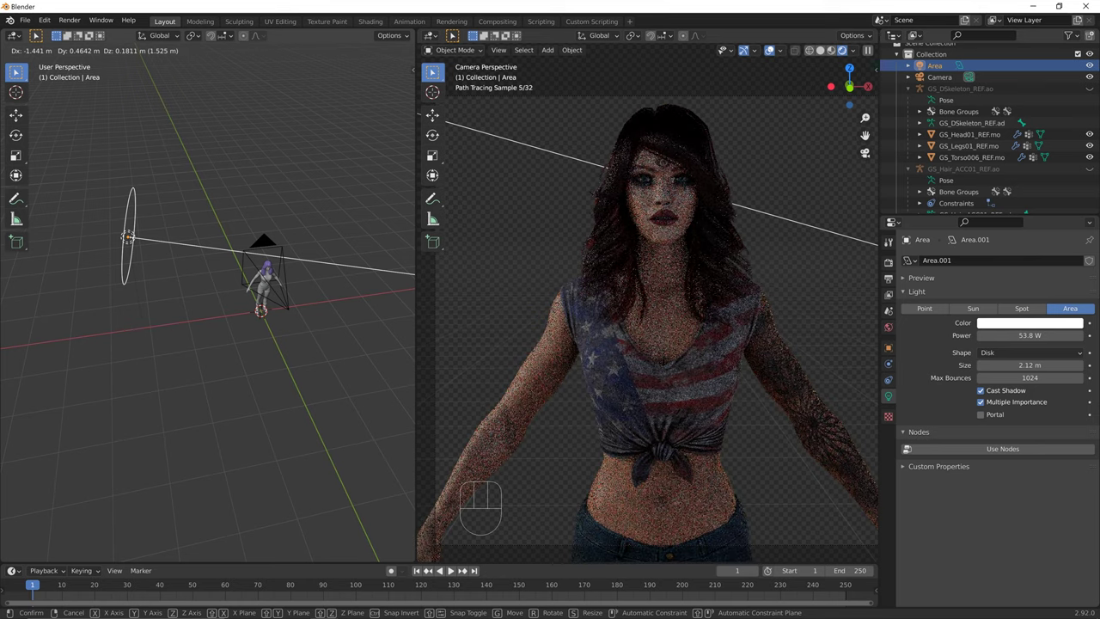
pyautogui.click(129, 237)
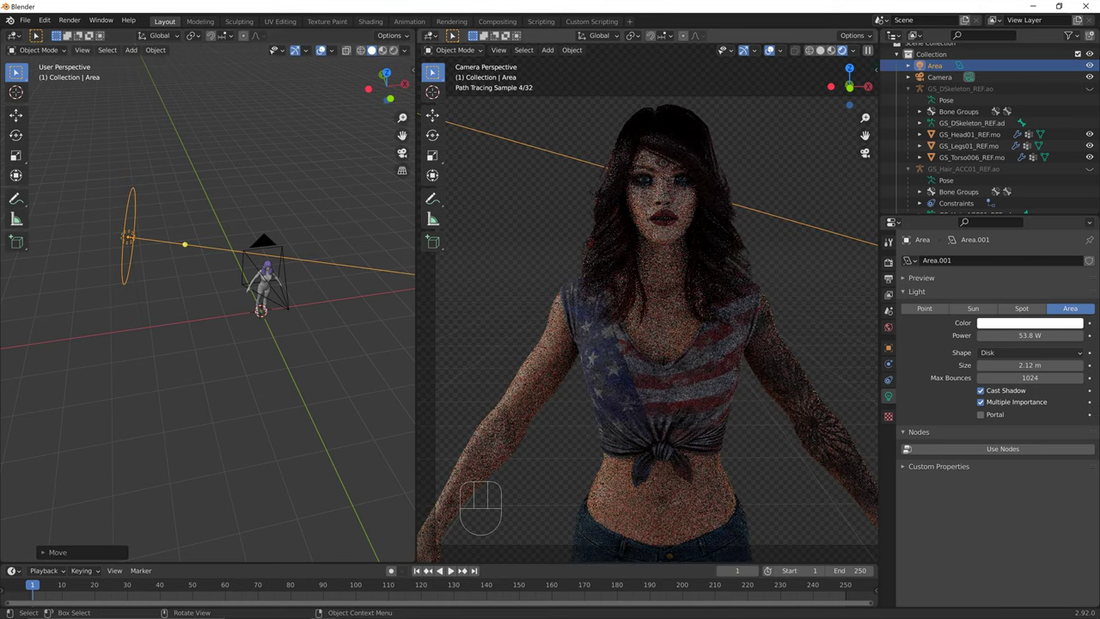
pyautogui.moveTo(1029, 335); pyautogui.dragTo(1065, 335)
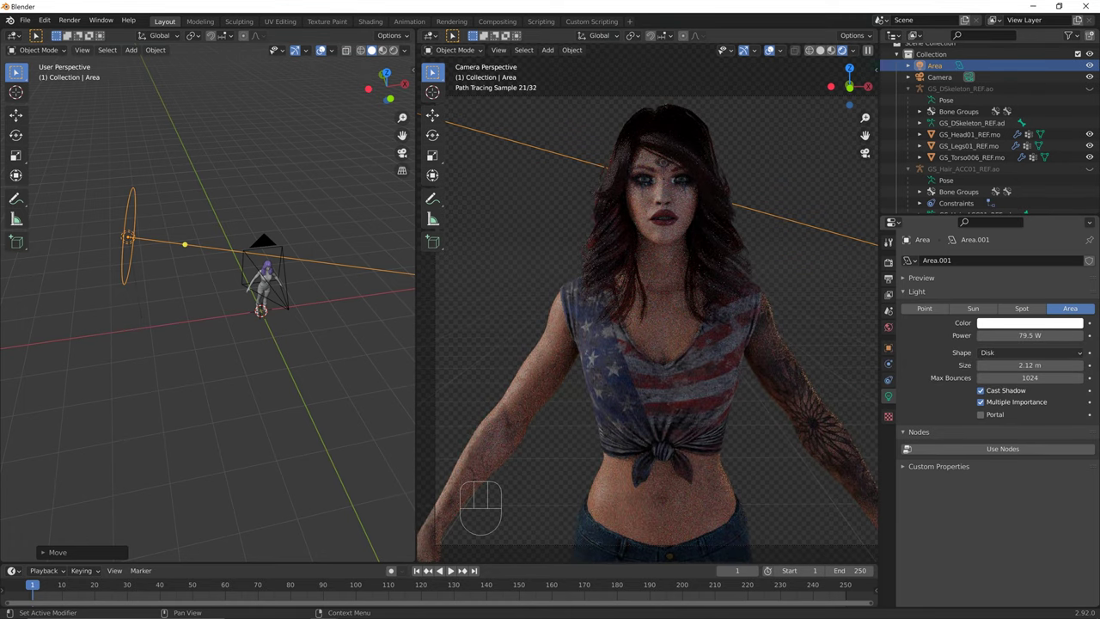
pyautogui.moveTo(292, 378)
pyautogui.mouseDown(button='middle')
pyautogui.moveTo(319, 375)
pyautogui.moveTo(292, 378)
pyautogui.mouseUp(button='middle')
pyautogui.click(292, 378)
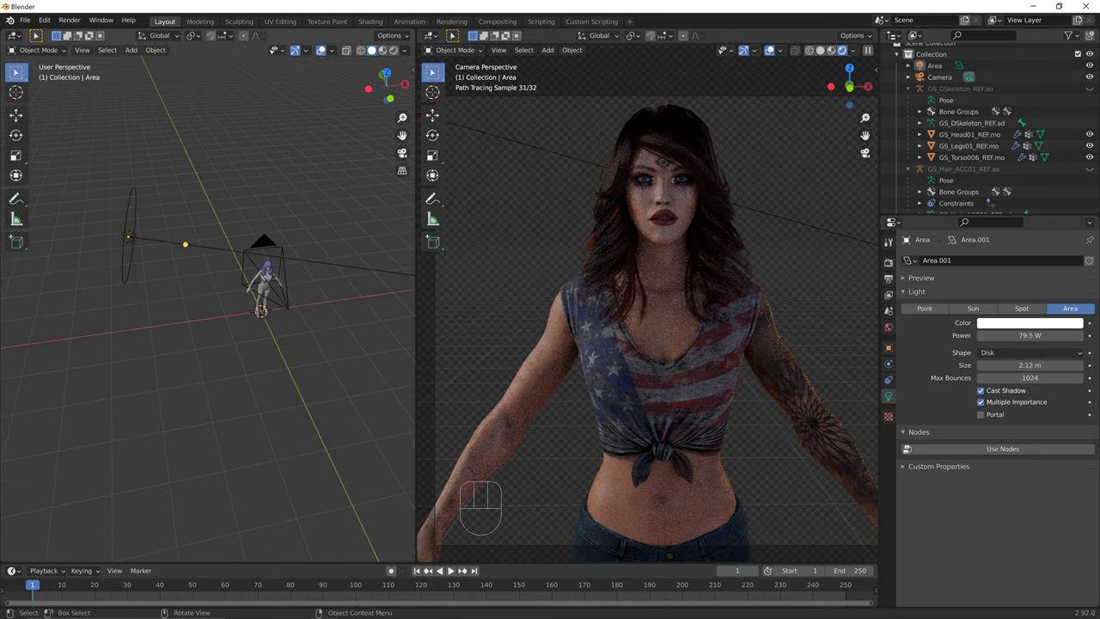
# Add a second area light and move it behind the character at about head height.
pyautogui.hotkey('shift', 'a')
pyautogui.moveTo(232, 345)
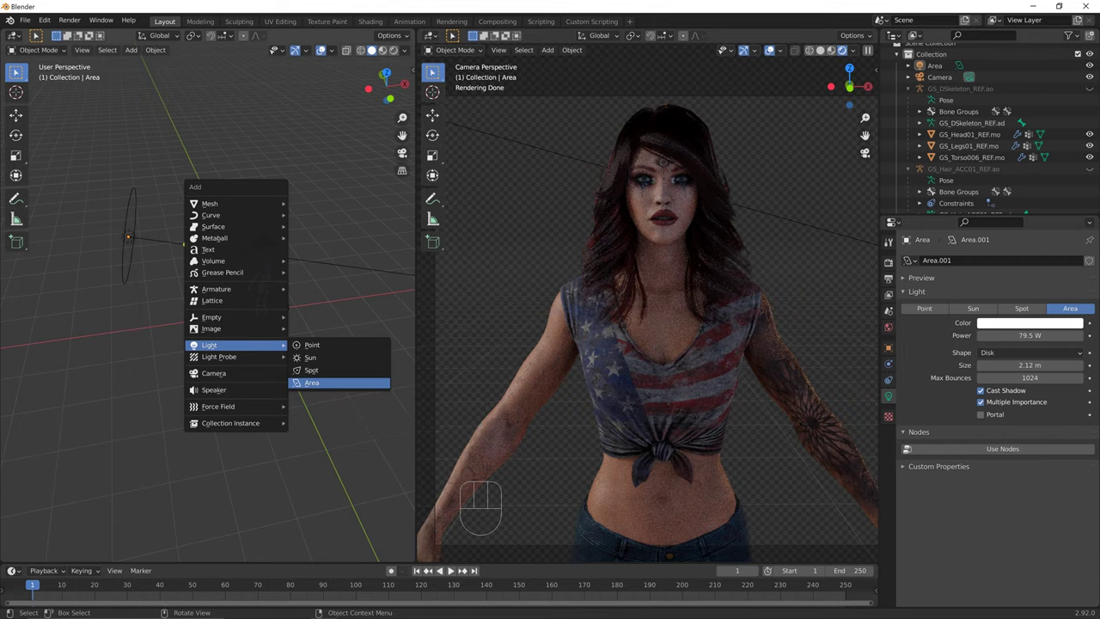
pyautogui.click(311, 383)
pyautogui.press('g')
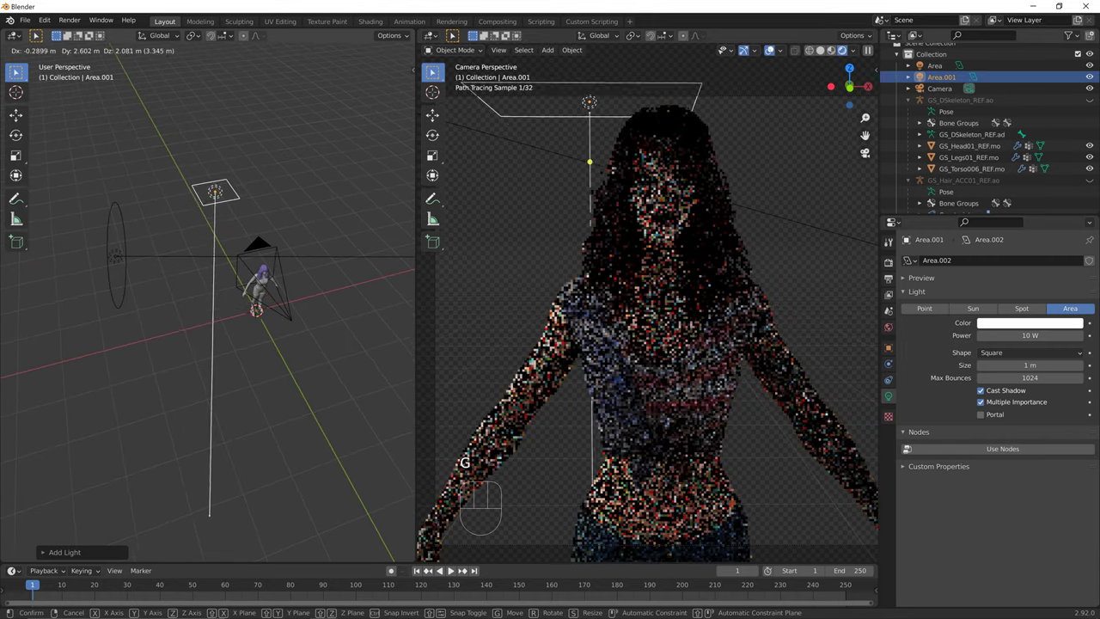
pyautogui.click(268, 266)
pyautogui.moveTo(268, 266); pyautogui.dragTo(249, 224, button='middle')
pyautogui.press('g')
pyautogui.click(306, 272)
# Reselect the second area light, then lower it and shift it closer to the centre behind the character.
pyautogui.click(200, 258)
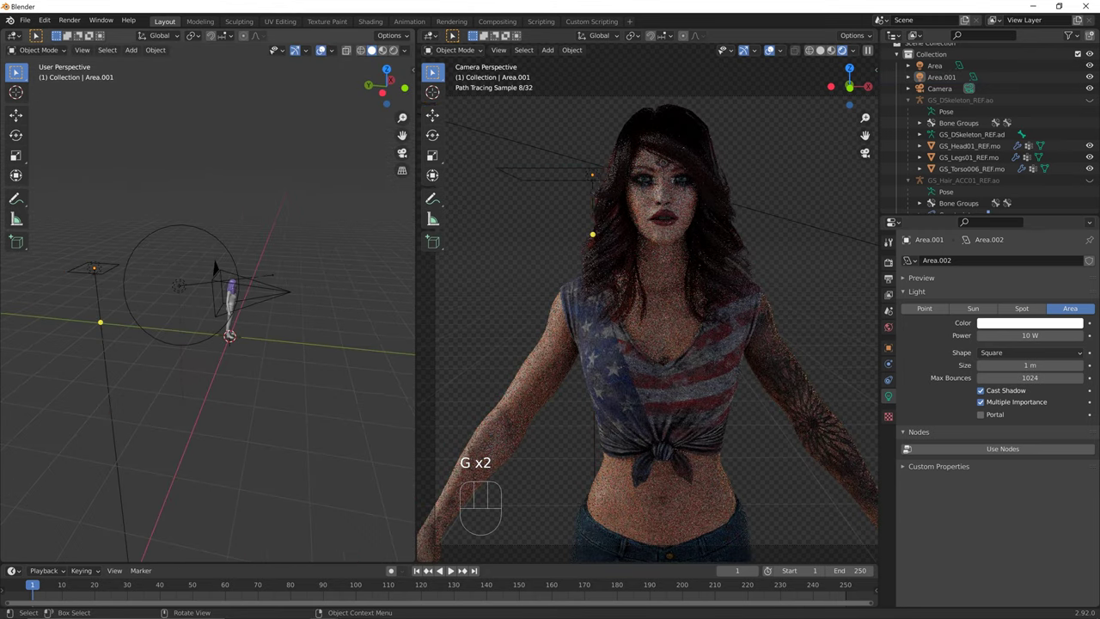
pyautogui.click(180, 285)
pyautogui.click(93, 268)
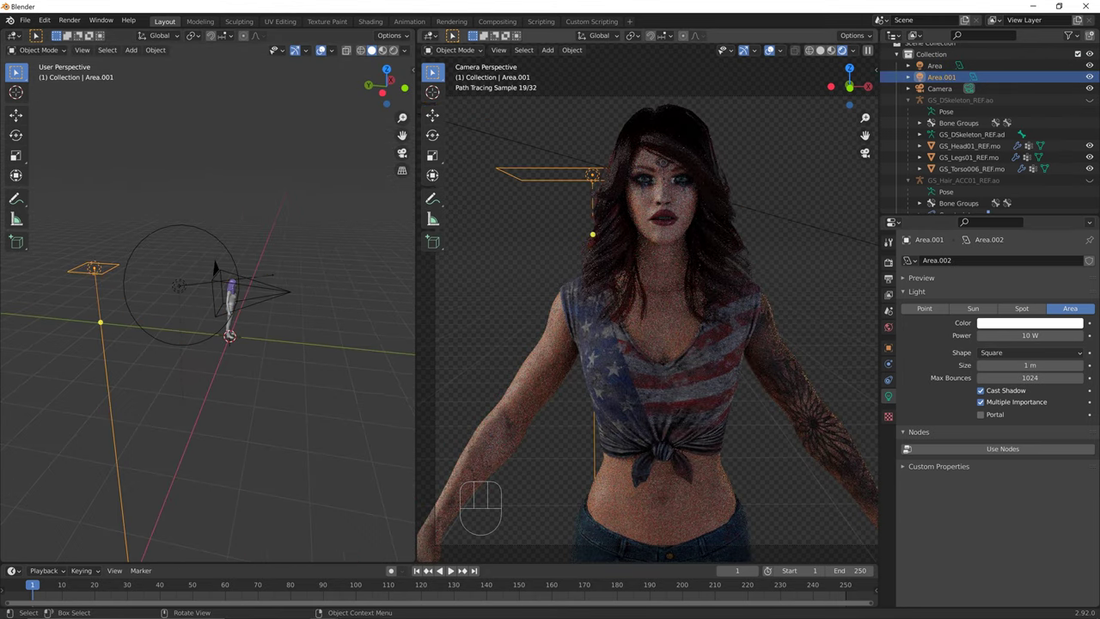
pyautogui.moveTo(302, 258); pyautogui.dragTo(296, 279, button='middle')
pyautogui.moveTo(240, 326); pyautogui.dragTo(365, 316, button='middle')
pyautogui.press('g')
pyautogui.click(297, 332)
pyautogui.press('g')
pyautogui.click(343, 311)
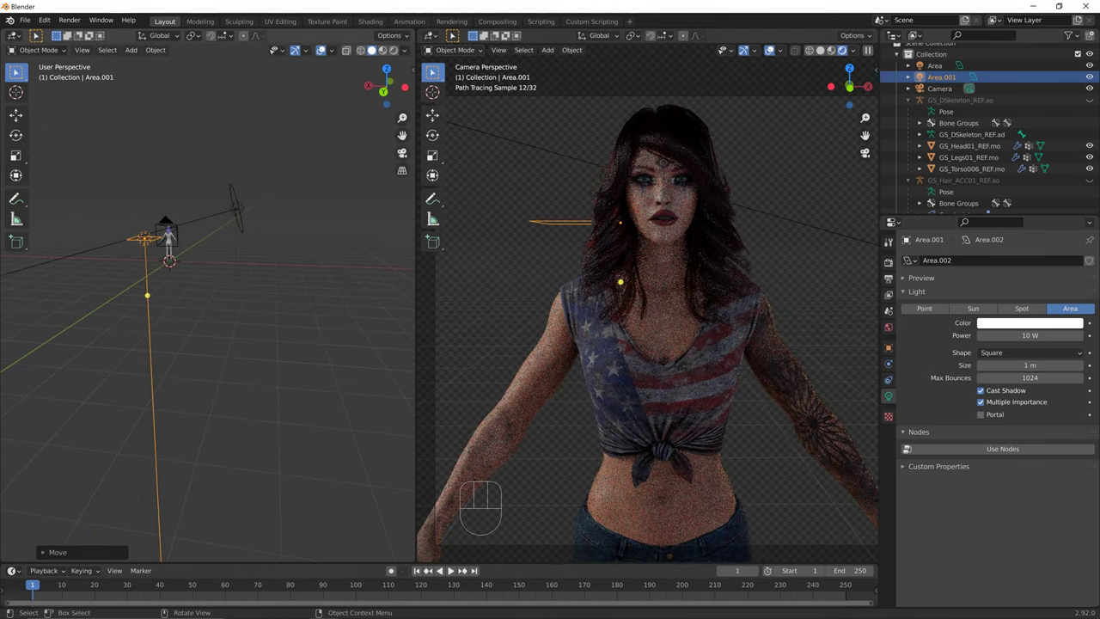
# Select the disk light, raise its power to 225.5 W and set its size to 2.05 m.
pyautogui.click(236, 209)
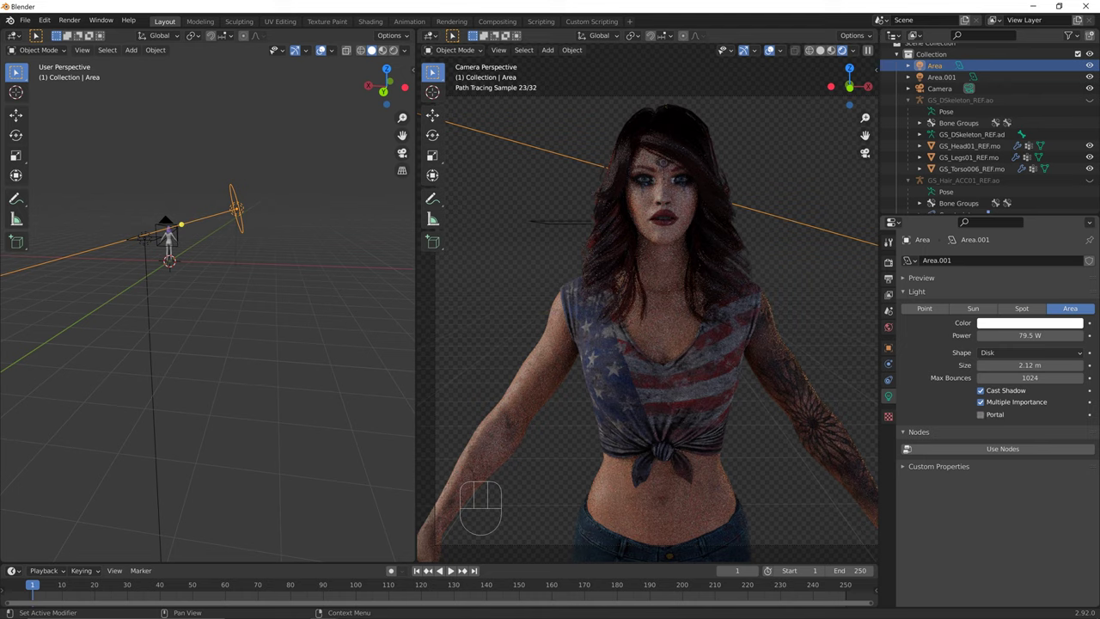
pyautogui.moveTo(1029, 335); pyautogui.dragTo(1068, 335)
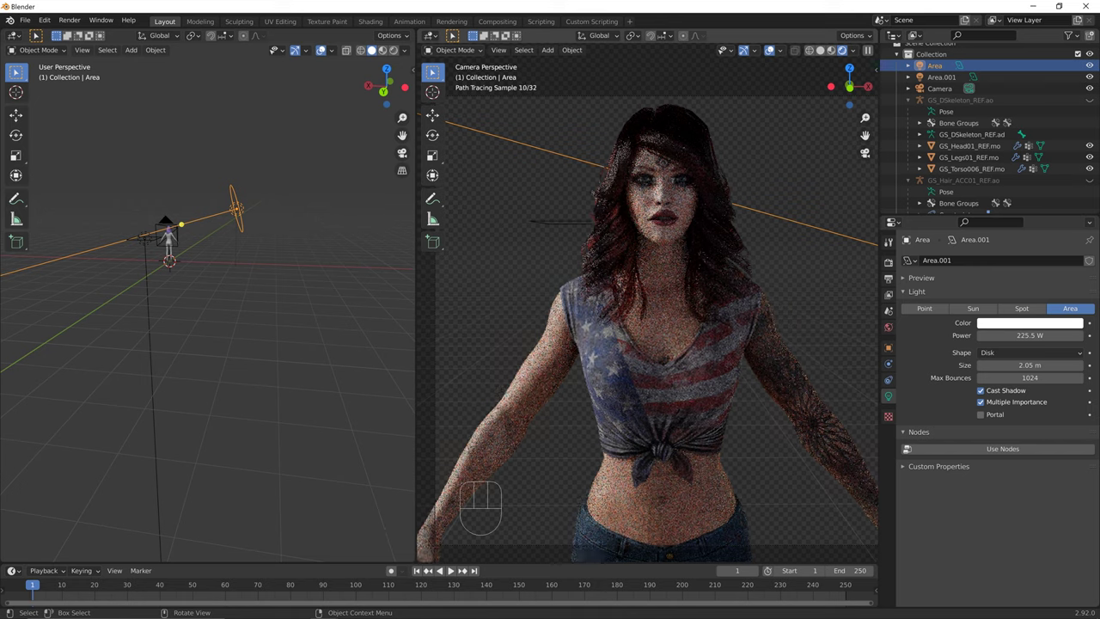
# Select the square area light behind the character and rotate it about the global X axis until it stands upright facing the character.
pyautogui.moveTo(206, 301); pyautogui.dragTo(241, 301, button='middle')
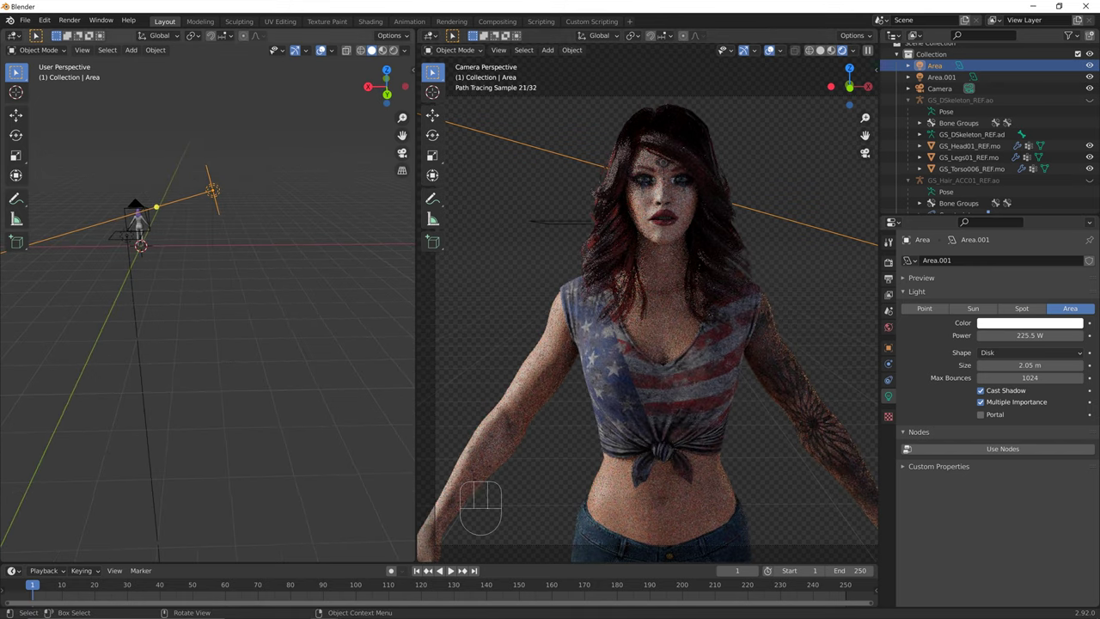
pyautogui.click(124, 235)
pyautogui.moveTo(163, 266); pyautogui.dragTo(128, 269, button='middle')
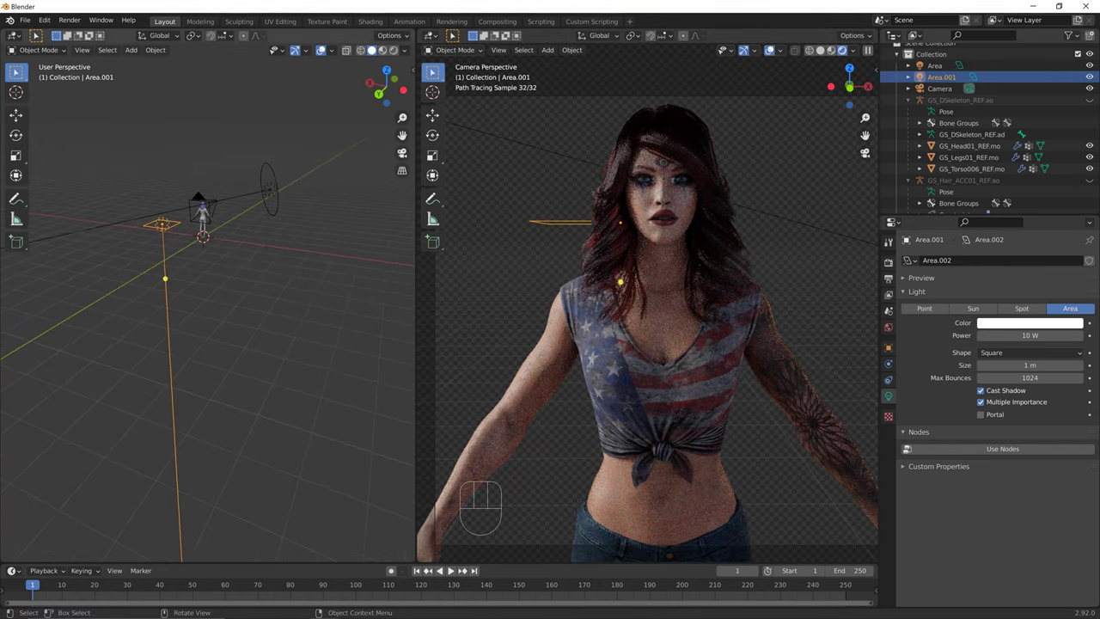
pyautogui.press('r')
pyautogui.press('z')
pyautogui.hotkey('ctrl', 'z')
pyautogui.press('r')
pyautogui.press('x')
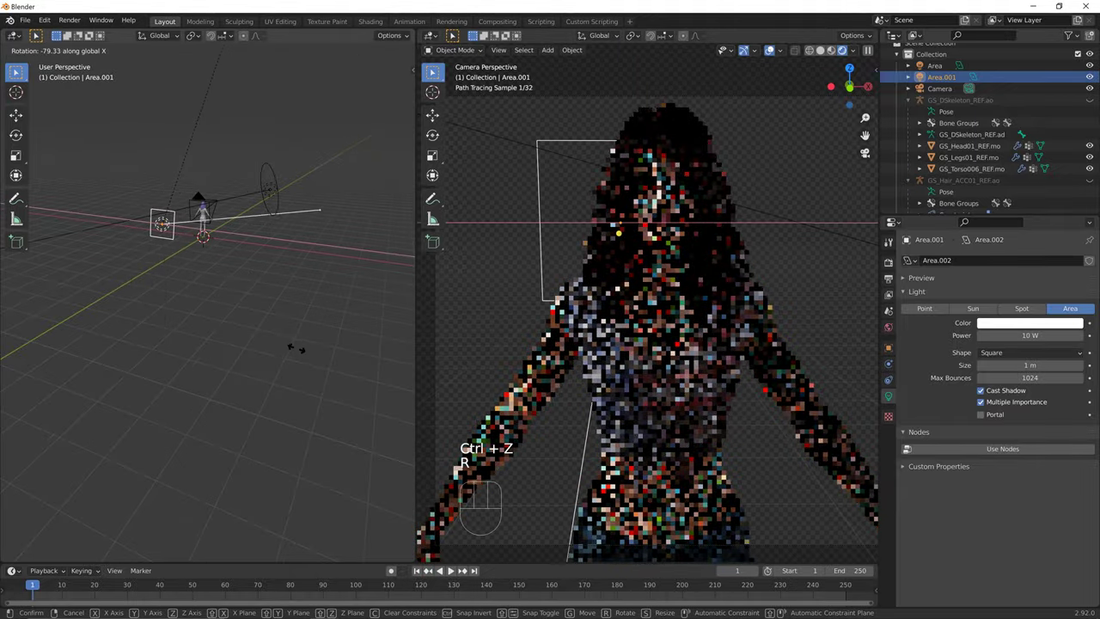
pyautogui.click(290, 94)
# Move the square light sideways so it stands beside the character's back instead of directly behind.
pyautogui.moveTo(266, 223); pyautogui.dragTo(124, 218, button='middle')
pyautogui.keyDown('shift'); pyautogui.moveTo(327, 222); pyautogui.dragTo(130, 225, button='middle'); pyautogui.keyUp('shift')
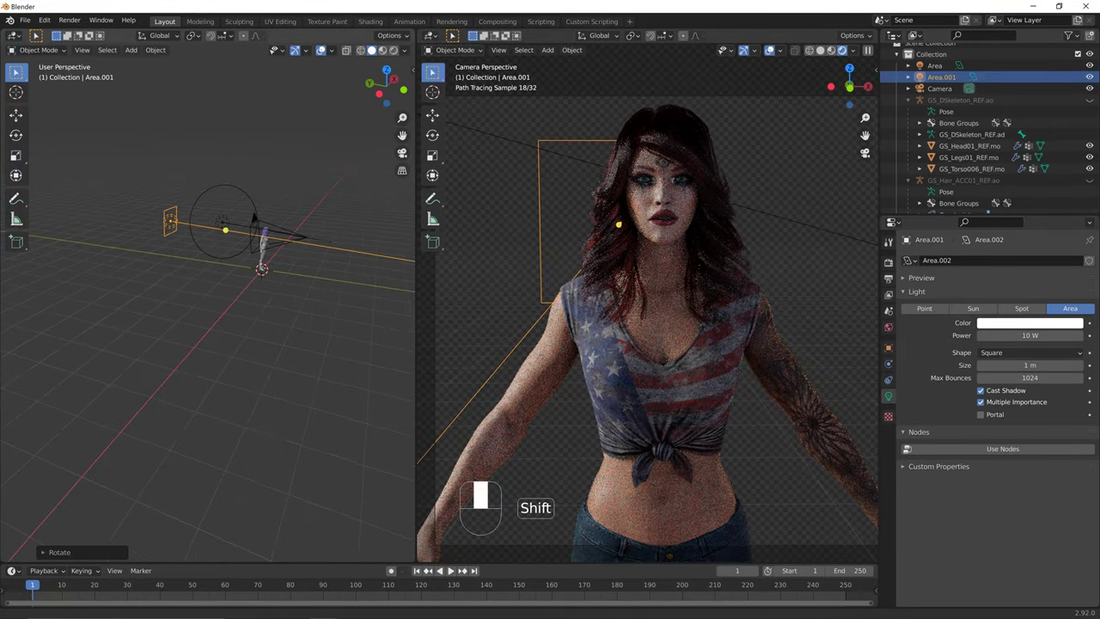
pyautogui.moveTo(224, 225); pyautogui.dragTo(107, 225, button='middle')
pyautogui.keyDown('shift'); pyautogui.moveTo(344, 219); pyautogui.dragTo(177, 241, button='middle'); pyautogui.keyUp('shift')
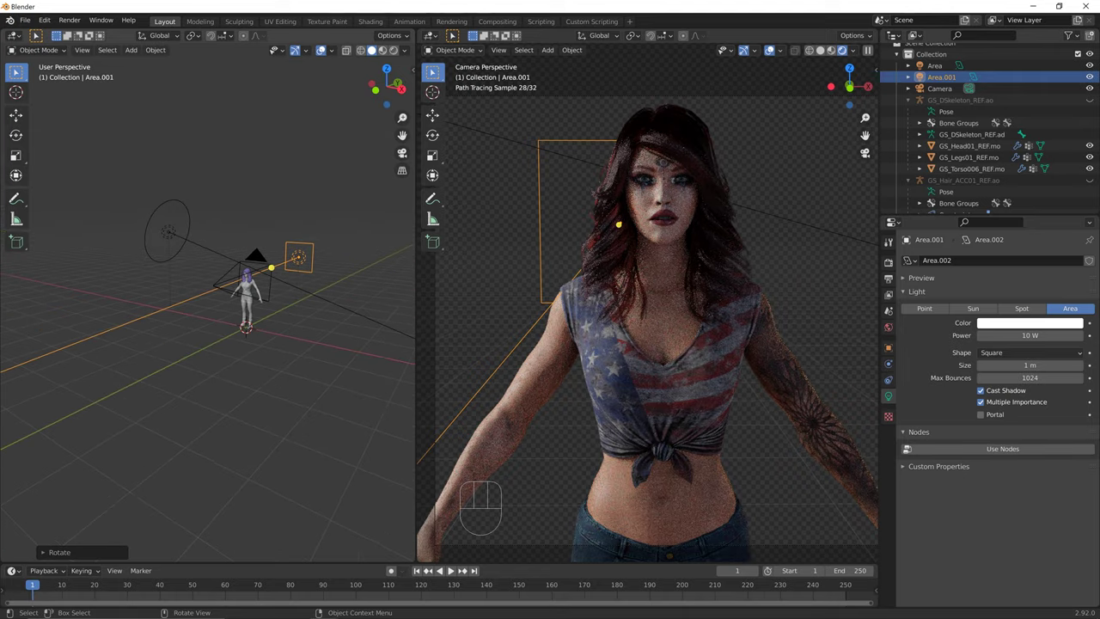
pyautogui.press('g')
pyautogui.click(225, 411)
# Rotate the square light about the Z axis to aim it at the character and shift it slightly closer.
pyautogui.moveTo(225, 411); pyautogui.dragTo(295, 425, button='middle')
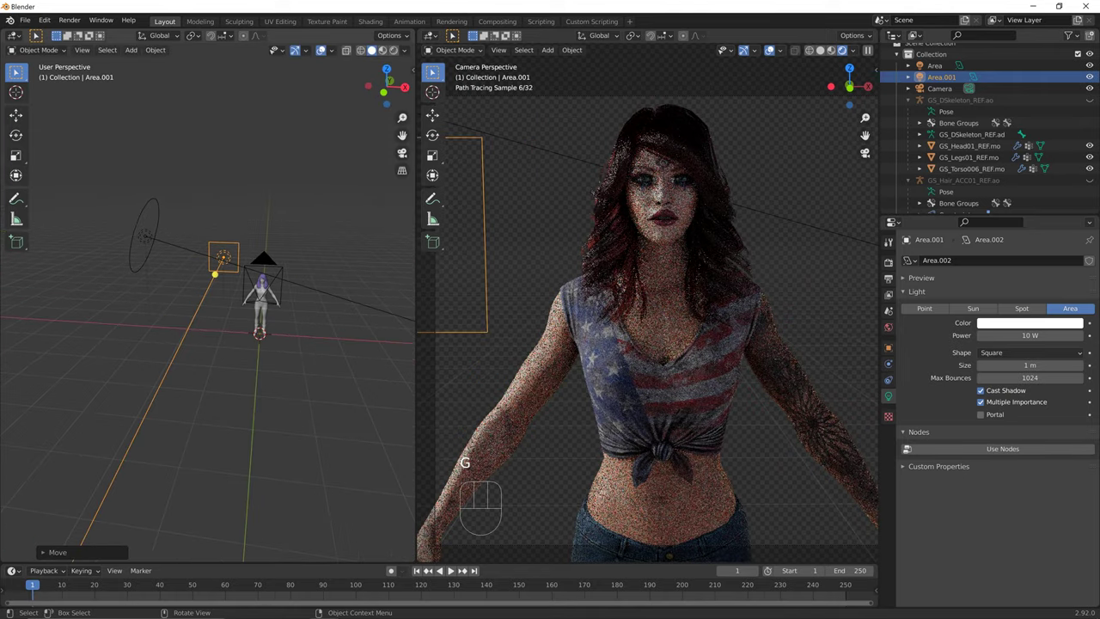
pyautogui.press('r')
pyautogui.press('z')
pyautogui.click(332, 420)
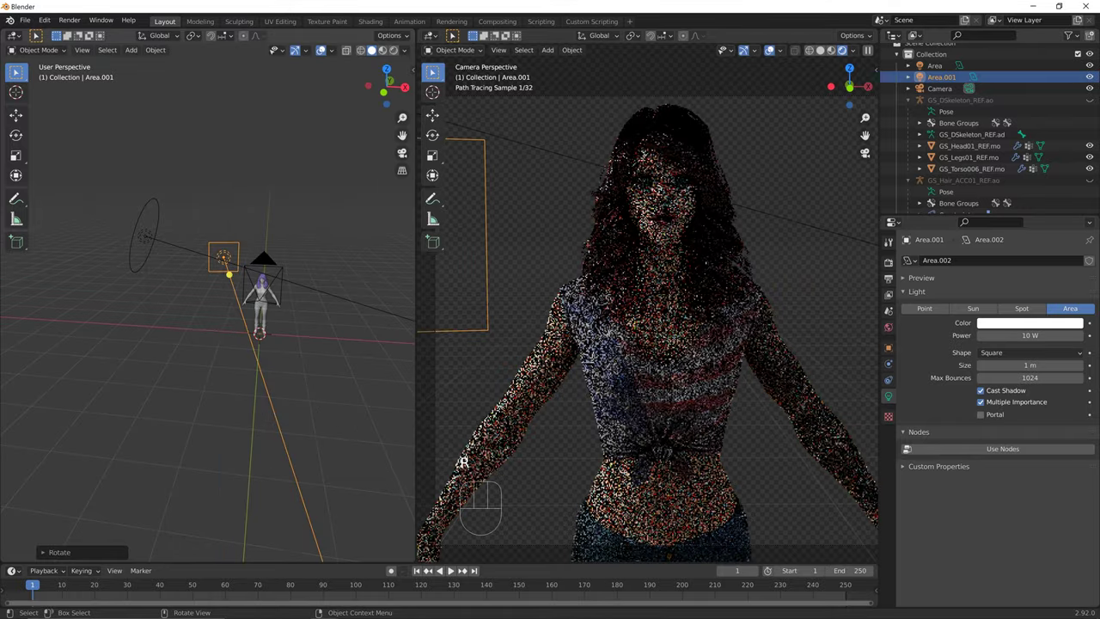
pyautogui.press('g')
pyautogui.click(346, 420)
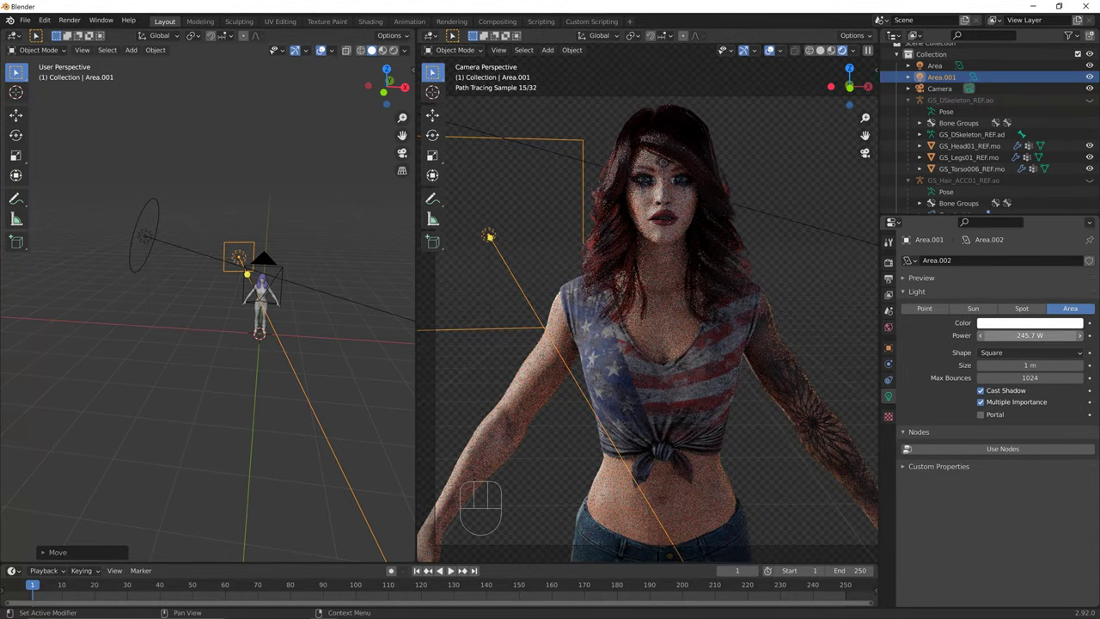
# Lower the square light slightly and raise its power to 1095.6 W.
pyautogui.moveTo(1029, 335); pyautogui.dragTo(1044, 335)
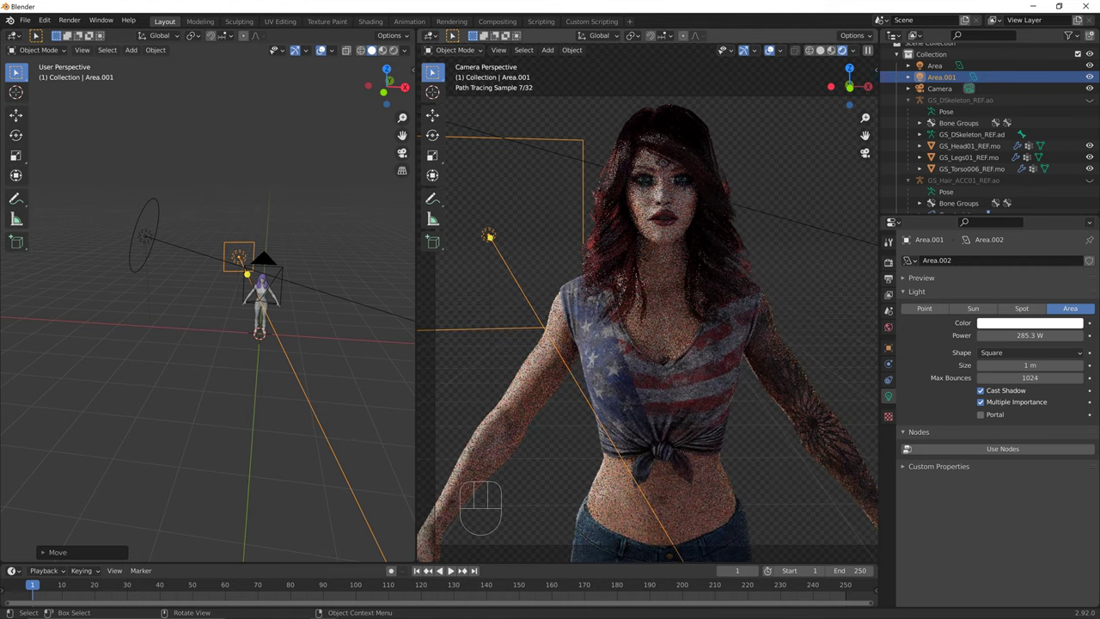
pyautogui.press('g')
pyautogui.click(672, 429)
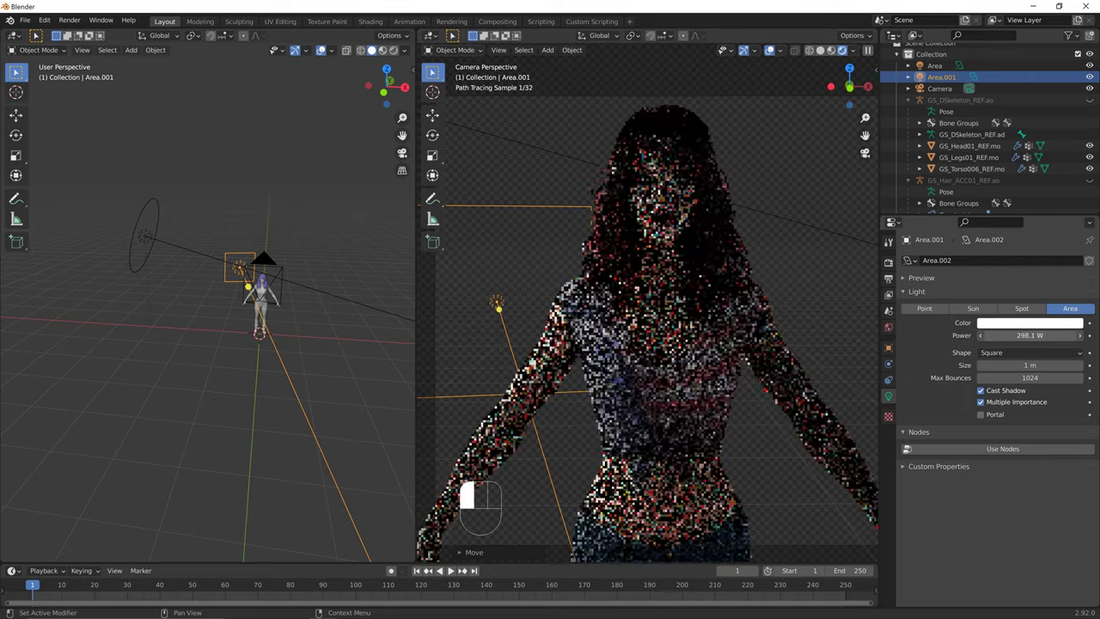
pyautogui.moveTo(1029, 335); pyautogui.dragTo(1065, 335)
# Try the square light lower and closer behind the character's arm, then shift it back out to the side.
pyautogui.press('g')
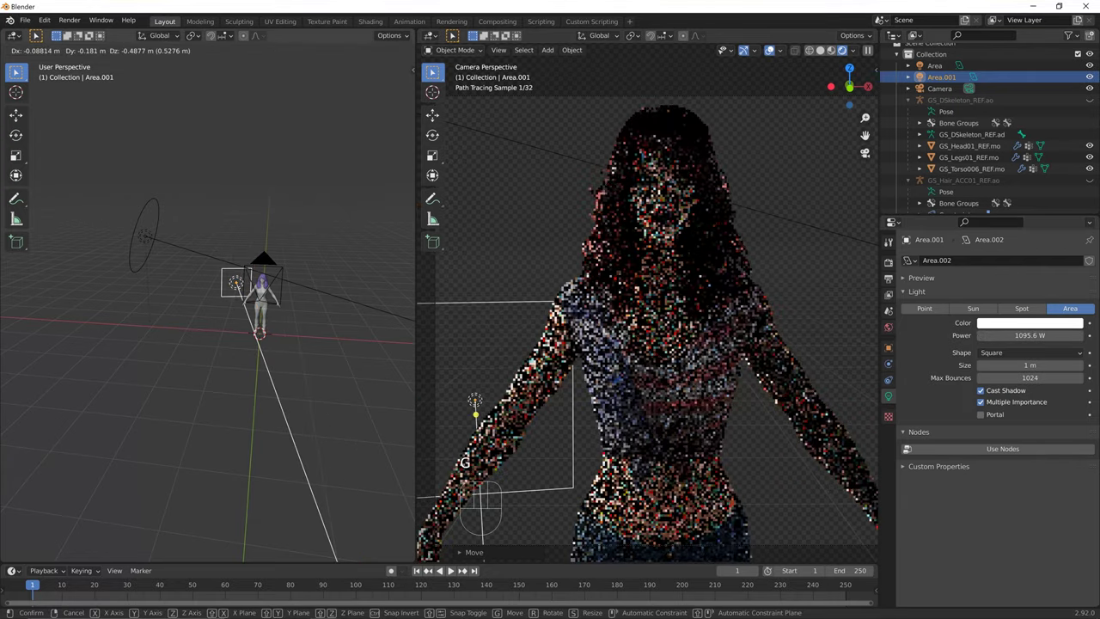
pyautogui.click(249, 282)
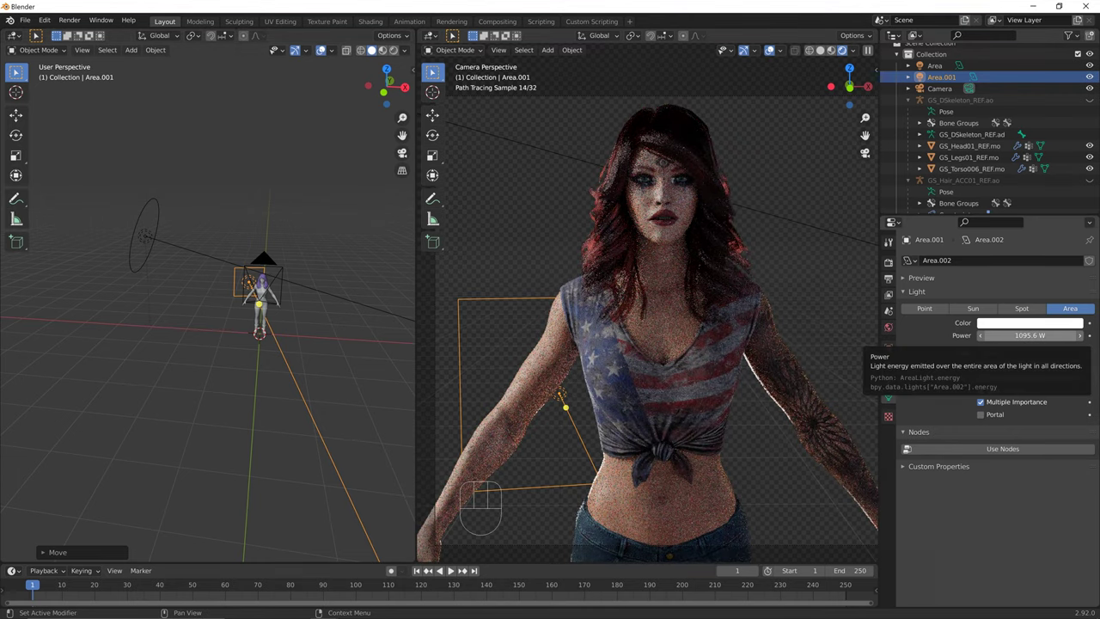
pyautogui.press('g')
pyautogui.click(636, 370)
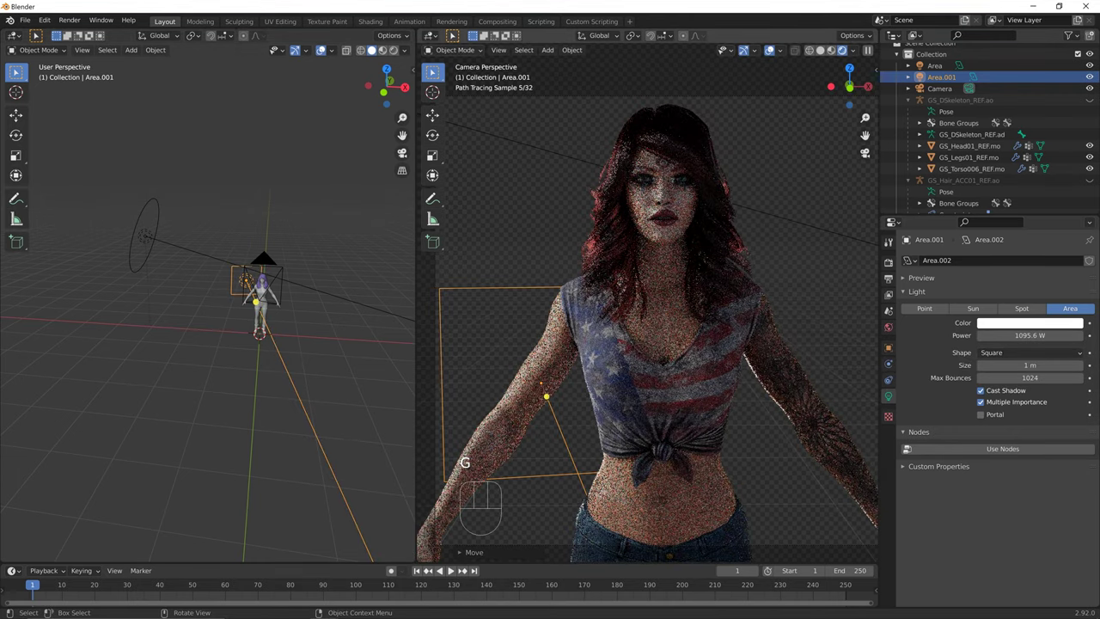
pyautogui.press('g')
pyautogui.click(378, 407)
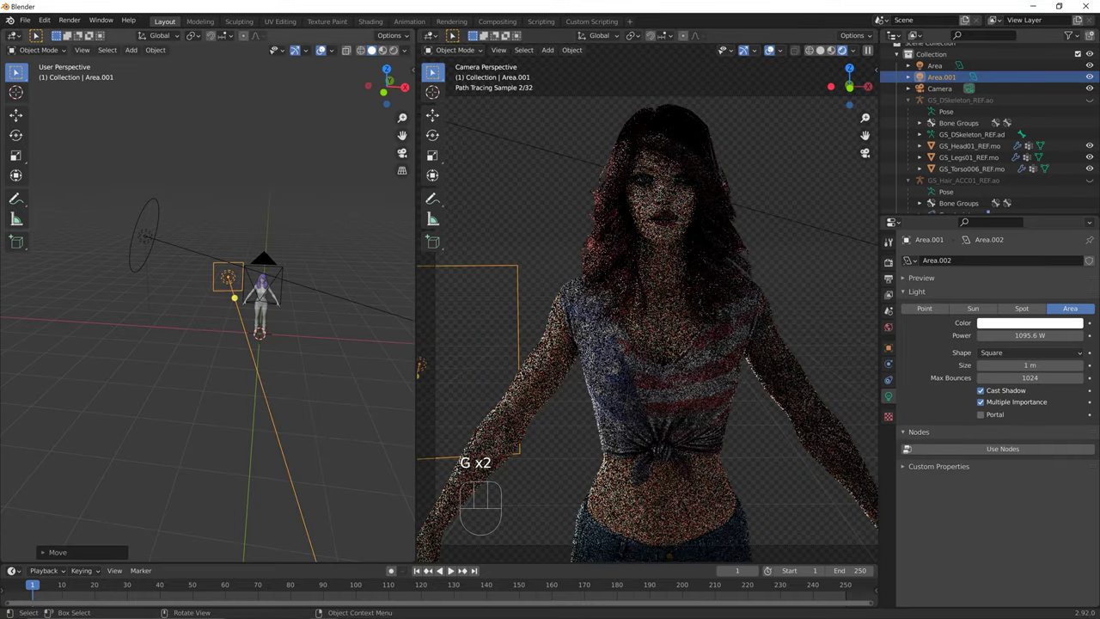
# Turn the square light further toward the character and readjust its position at the side of her back.
pyautogui.press('r')
pyautogui.click(385, 410)
pyautogui.press('g')
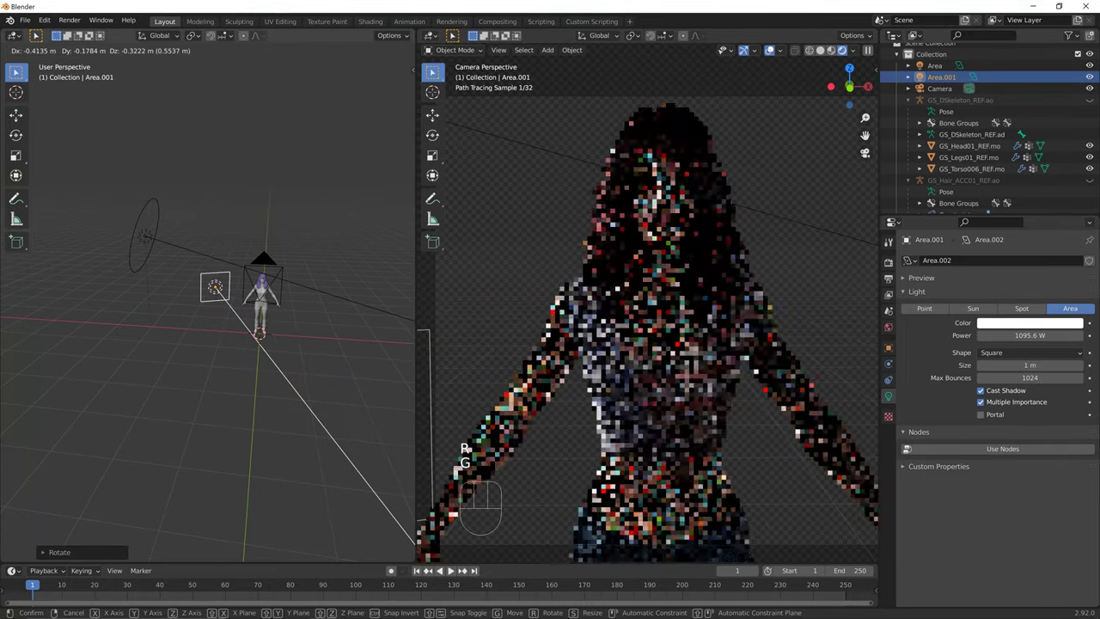
pyautogui.click(374, 404)
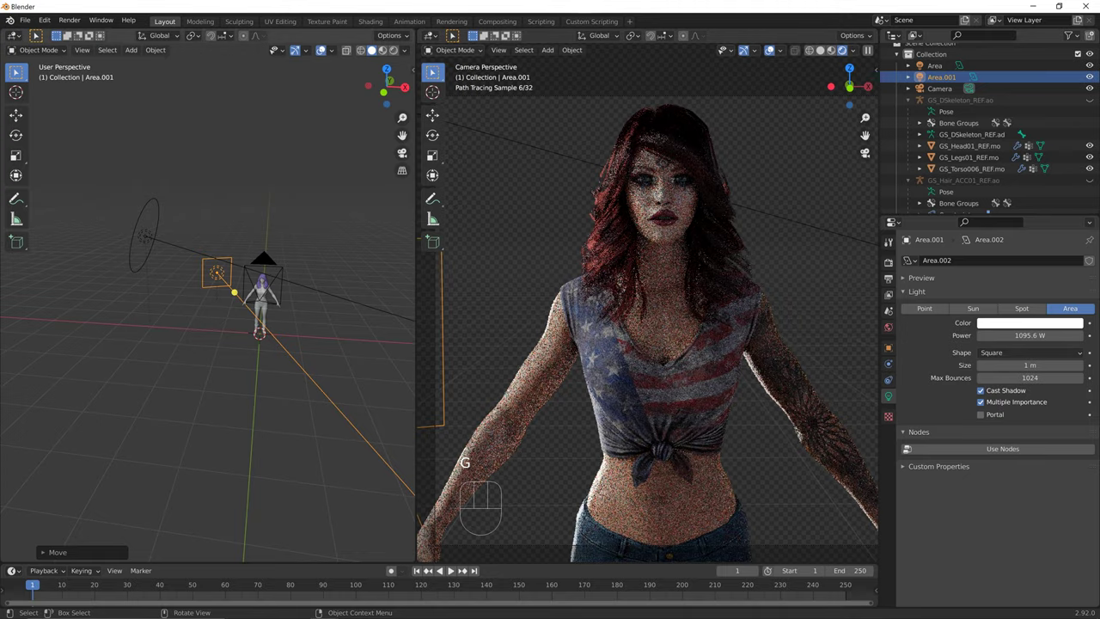
pyautogui.press('r')
pyautogui.click(341, 449)
pyautogui.press('g')
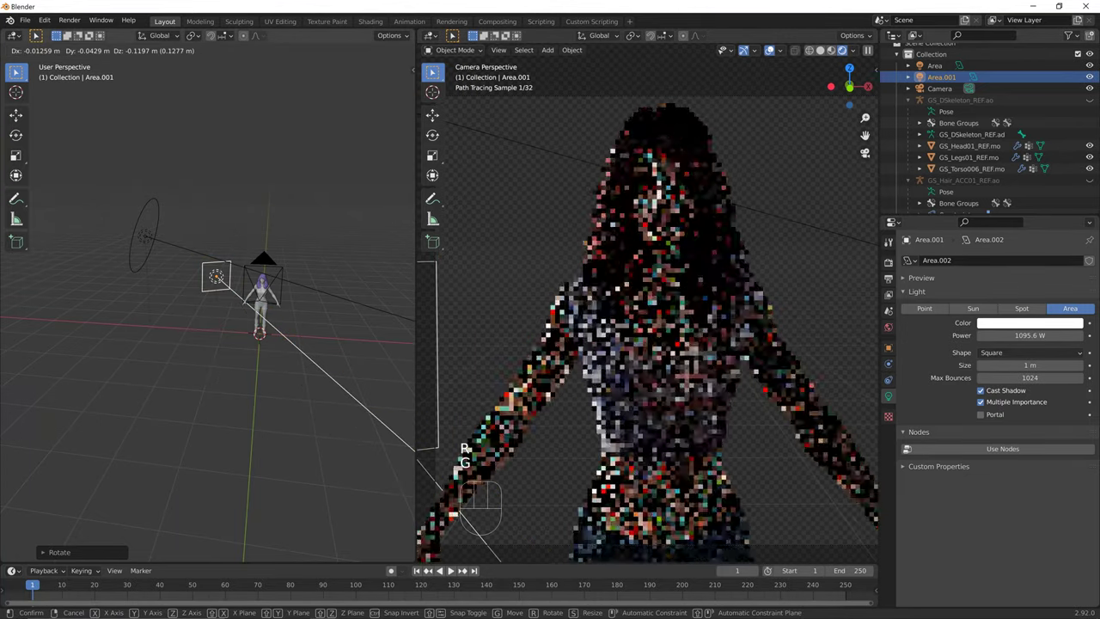
pyautogui.click(336, 459)
# Shift the square light closer to the character from a side angle and rotate it about the Z axis.
pyautogui.moveTo(336, 459); pyautogui.dragTo(378, 457, button='middle')
pyautogui.press('g')
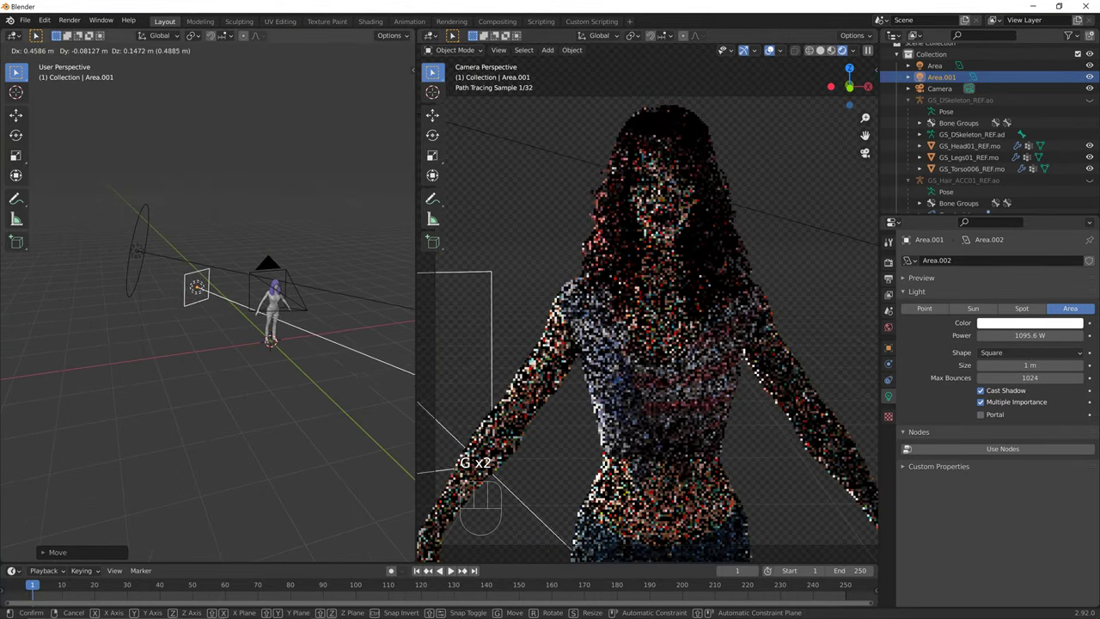
pyautogui.click(391, 446)
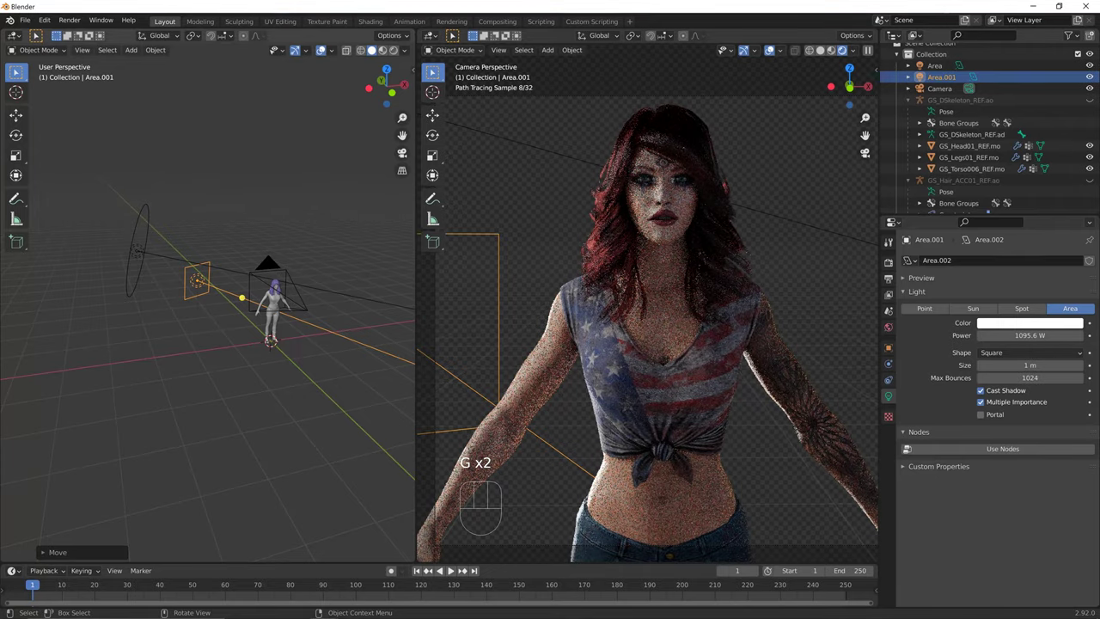
pyautogui.moveTo(322, 494); pyautogui.dragTo(388, 531, button='middle')
pyautogui.press('g')
pyautogui.click(381, 527)
pyautogui.press('r')
pyautogui.press('z')
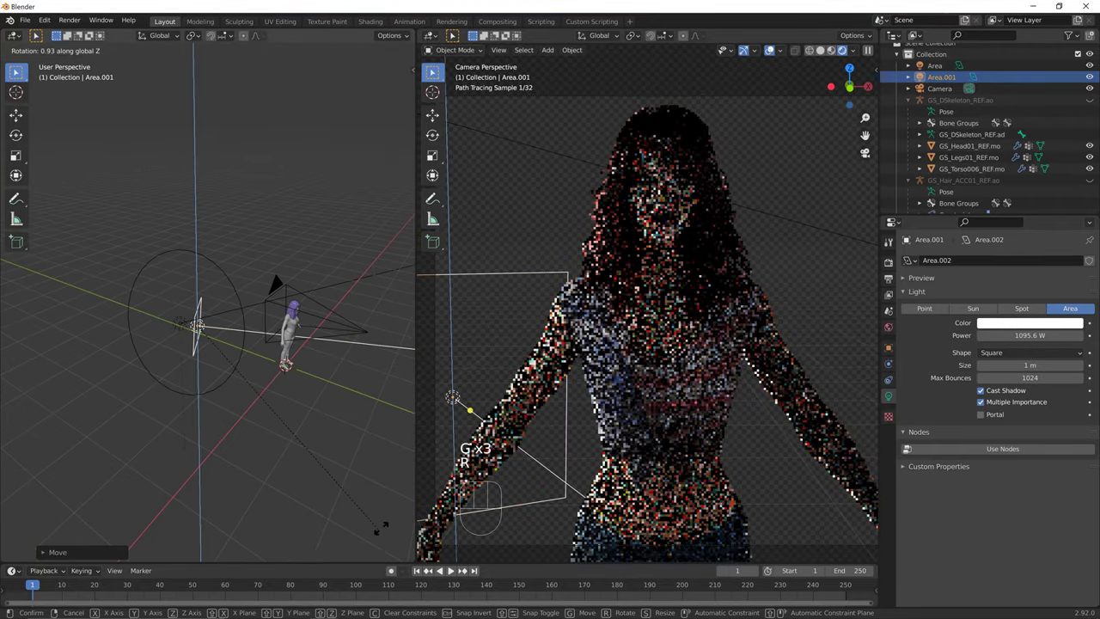
pyautogui.press('Return')
# Move the square light farther back behind the character and rotate it about -17.6° around the Z axis.
pyautogui.press('g')
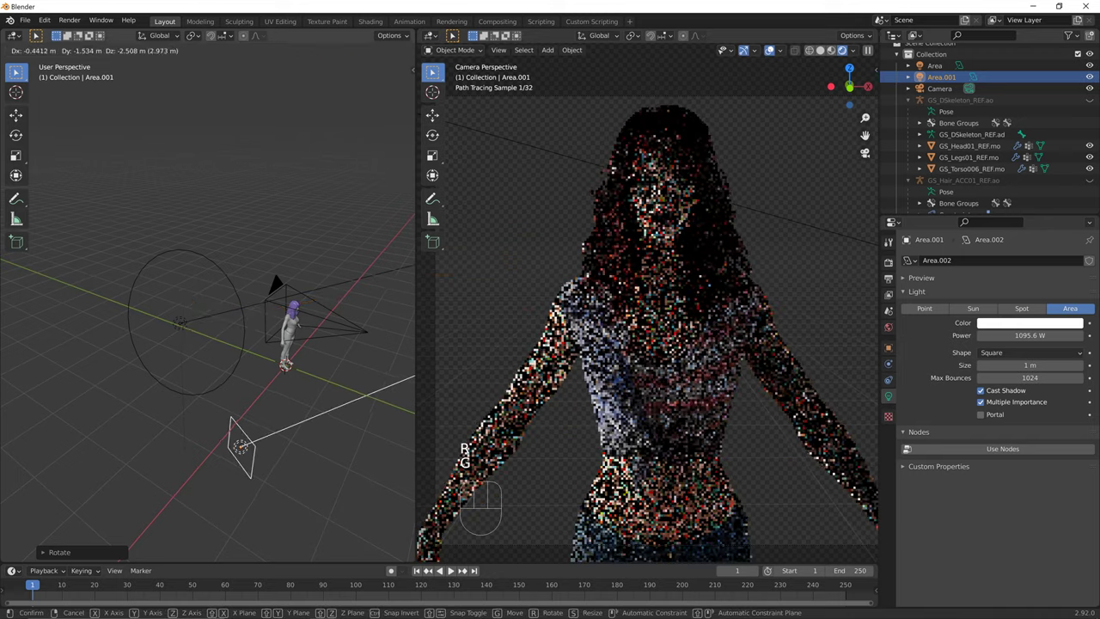
pyautogui.press('Return')
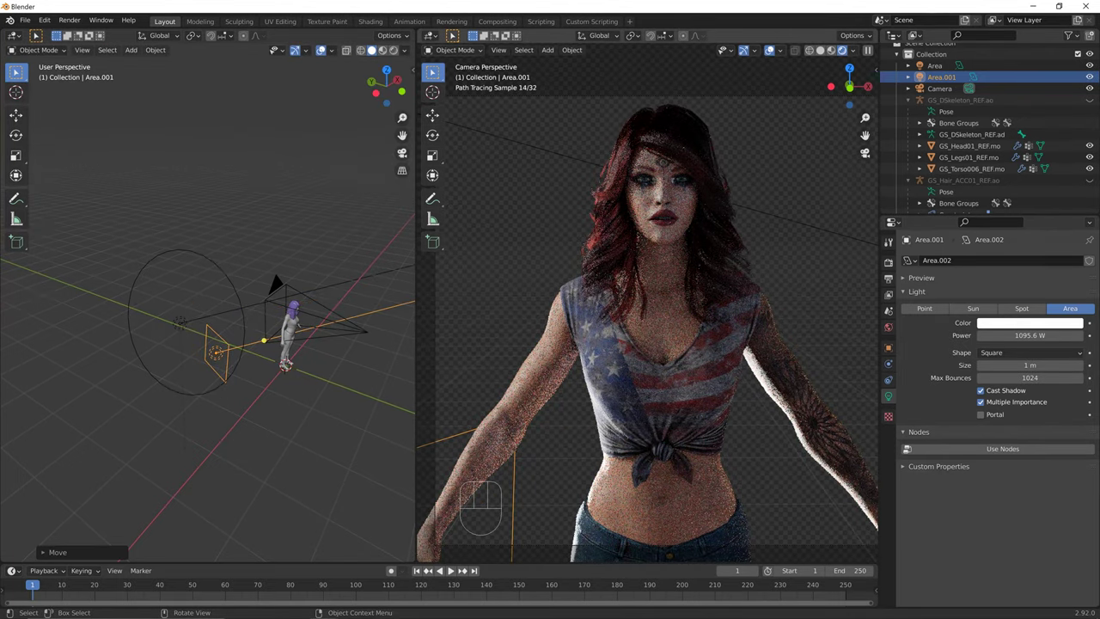
pyautogui.press('g')
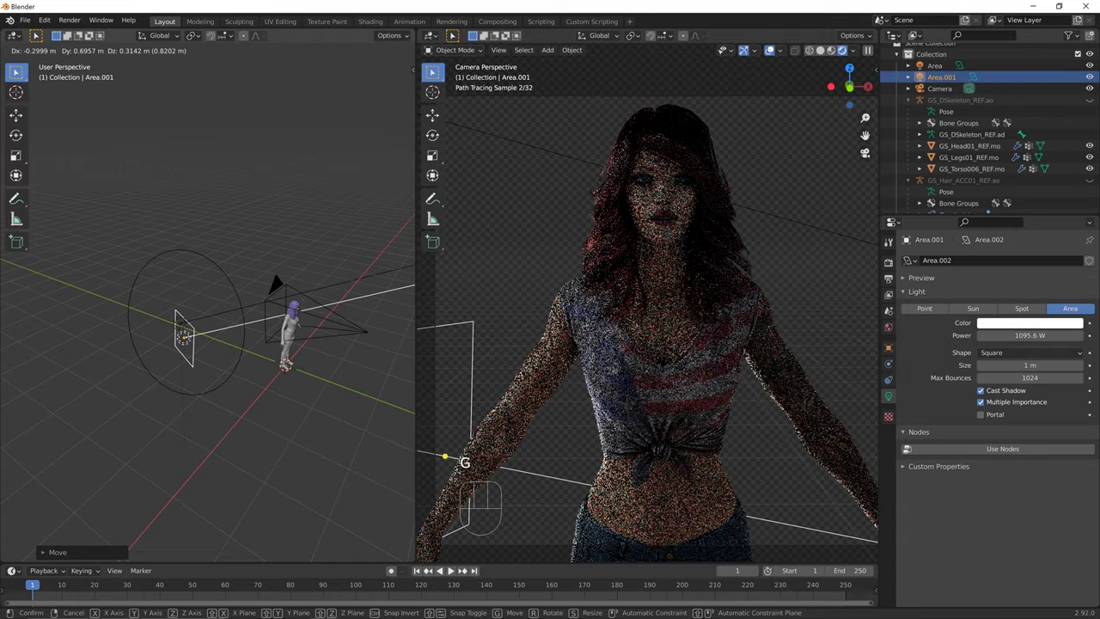
pyautogui.press('r')
pyautogui.press('z')
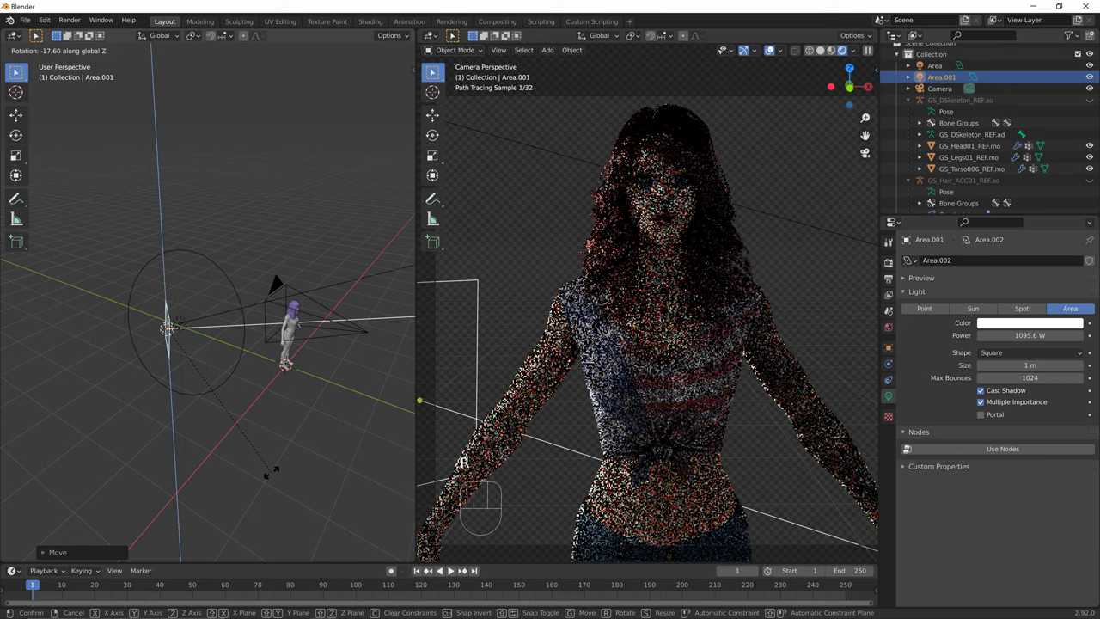
pyautogui.click(275, 468)
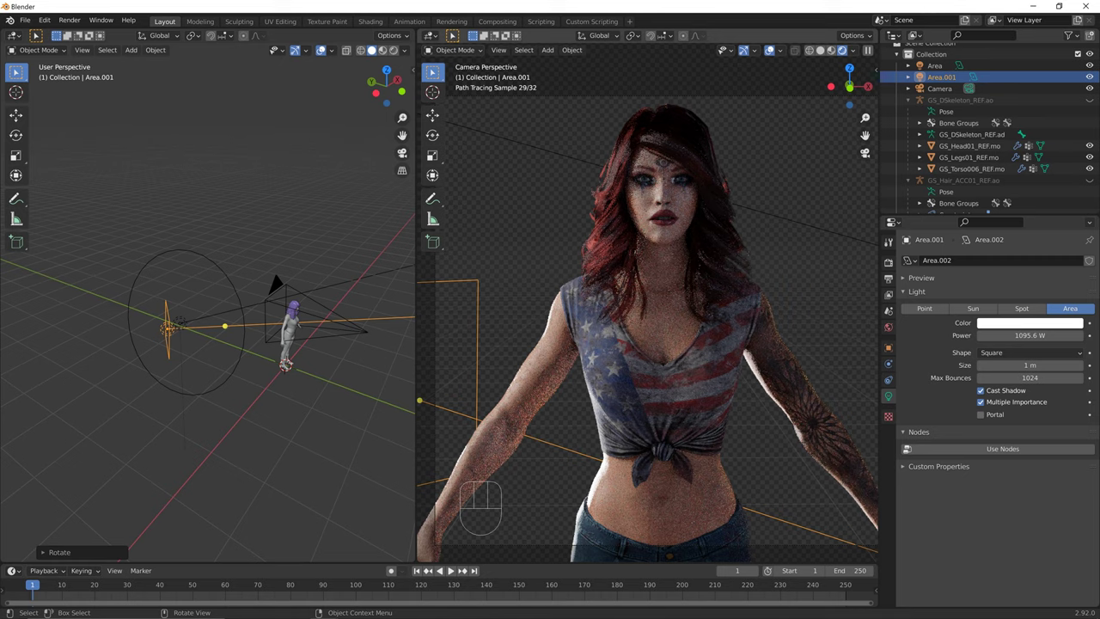
# Duplicate the square area light and place the copy higher, closer to the centre behind the character.
pyautogui.scroll(-2, 646, 344)
pyautogui.keyDown('shift'); pyautogui.moveTo(646, 344); pyautogui.dragTo(646, 314, button='middle'); pyautogui.keyUp('shift')
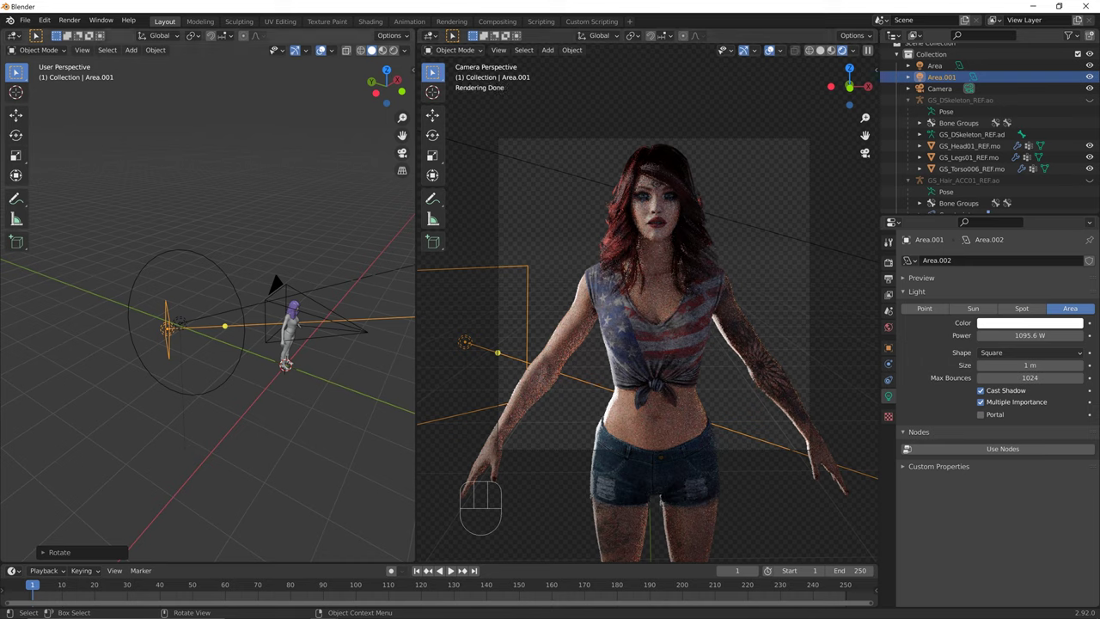
pyautogui.moveTo(206, 343); pyautogui.dragTo(284, 361, button='middle')
pyautogui.hotkey('shift', 'd')
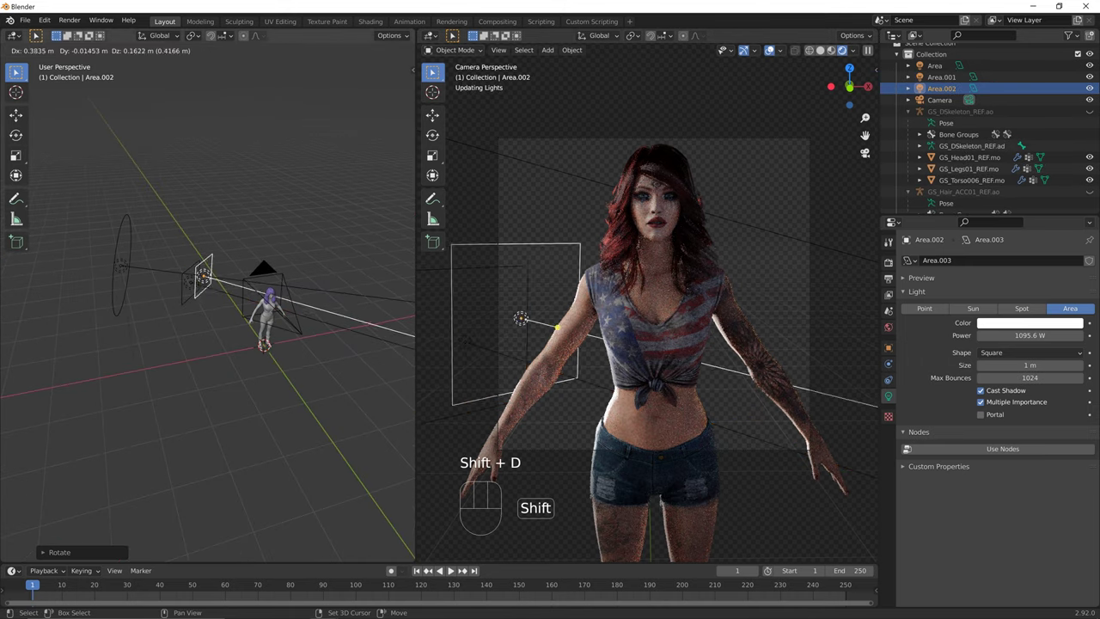
pyautogui.click(221, 268)
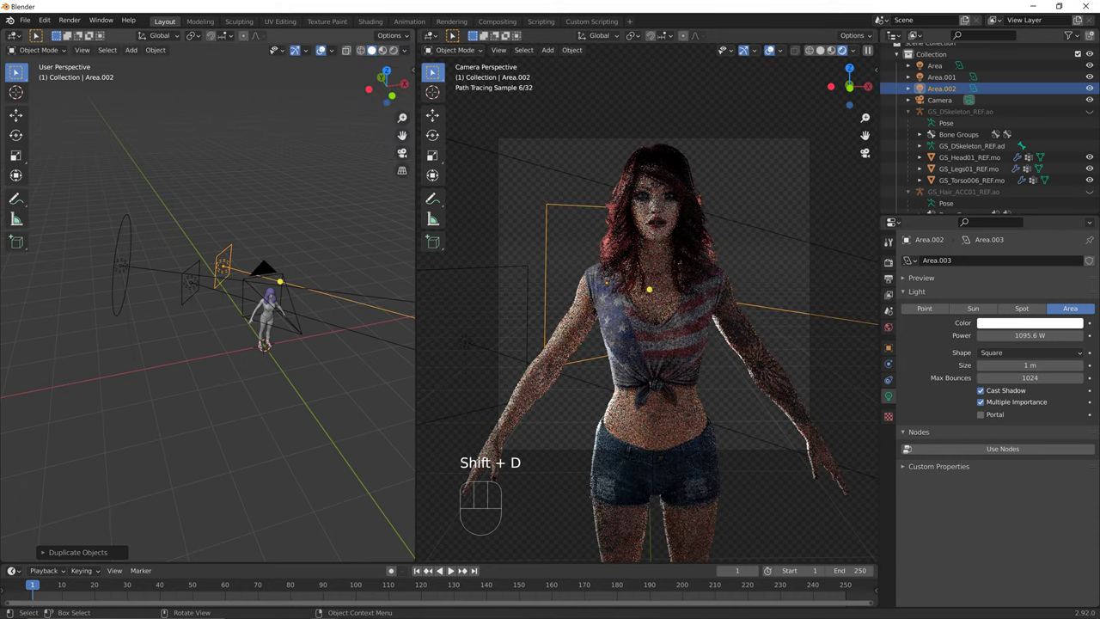
# Rotate the duplicated light about the Z axis to change its aim toward the character.
pyautogui.moveTo(222, 284); pyautogui.dragTo(224, 273, button='middle')
pyautogui.moveTo(206, 343); pyautogui.dragTo(378, 395, button='middle')
pyautogui.press('r')
pyautogui.press('z')
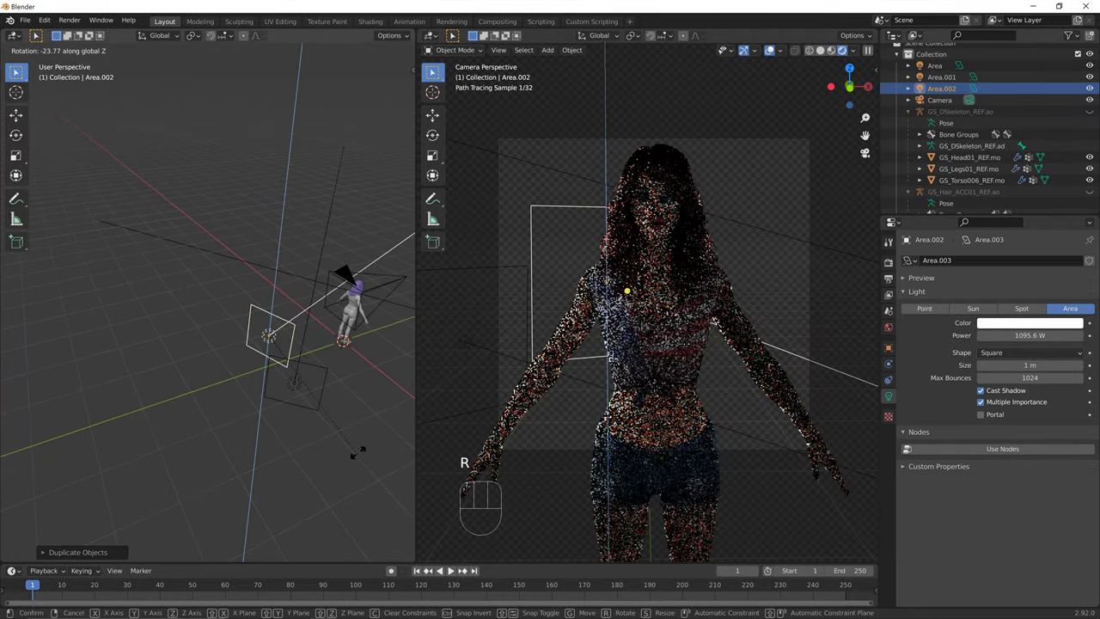
pyautogui.click(313, 494)
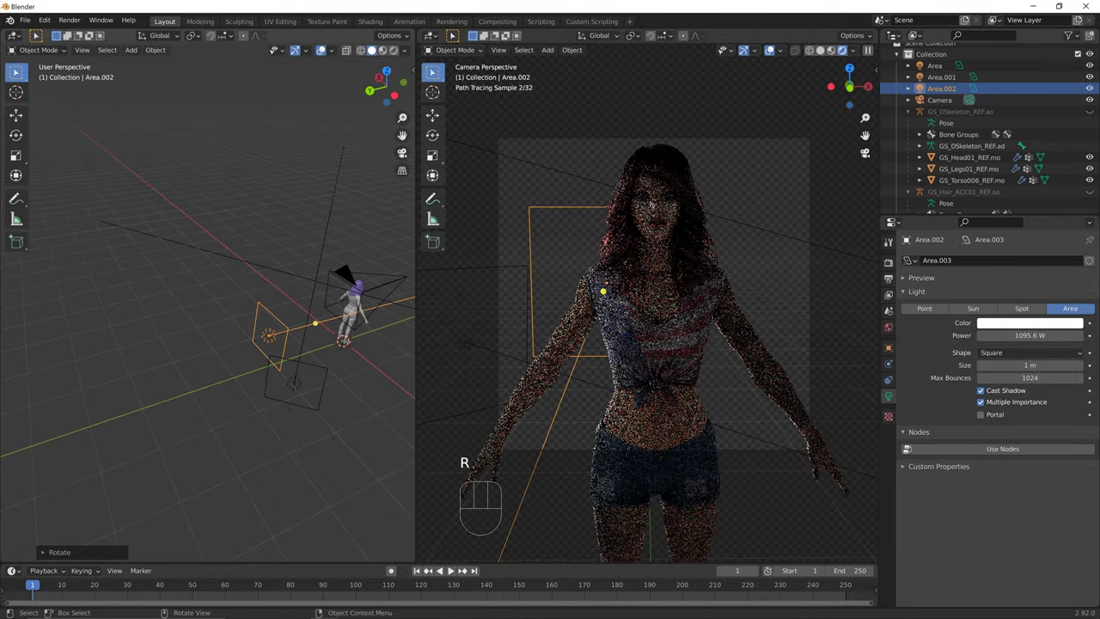
# Move the duplicated light directly behind the character and settle it at about head height.
pyautogui.moveTo(313, 494); pyautogui.dragTo(137, 502, button='middle')
pyautogui.press('g')
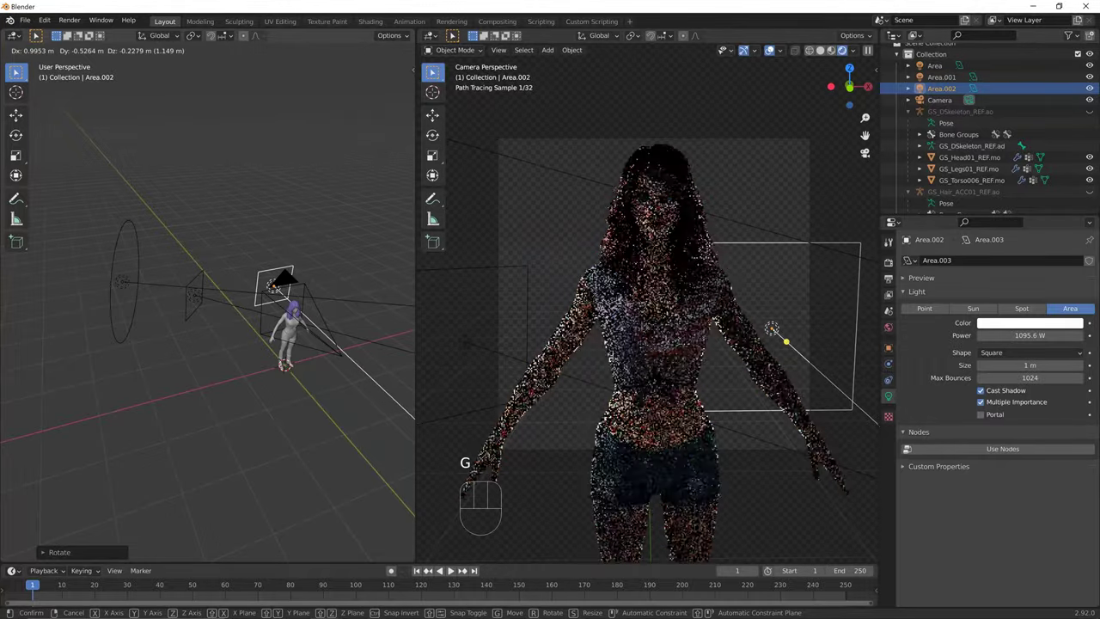
pyautogui.click(240, 250)
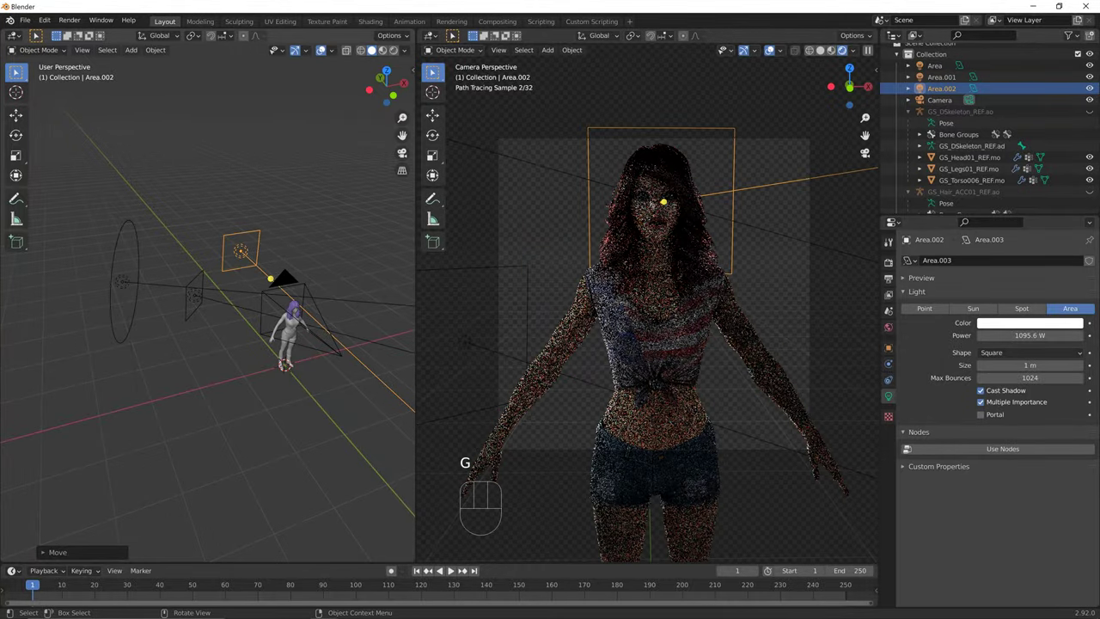
pyautogui.press('g')
pyautogui.click(240, 260)
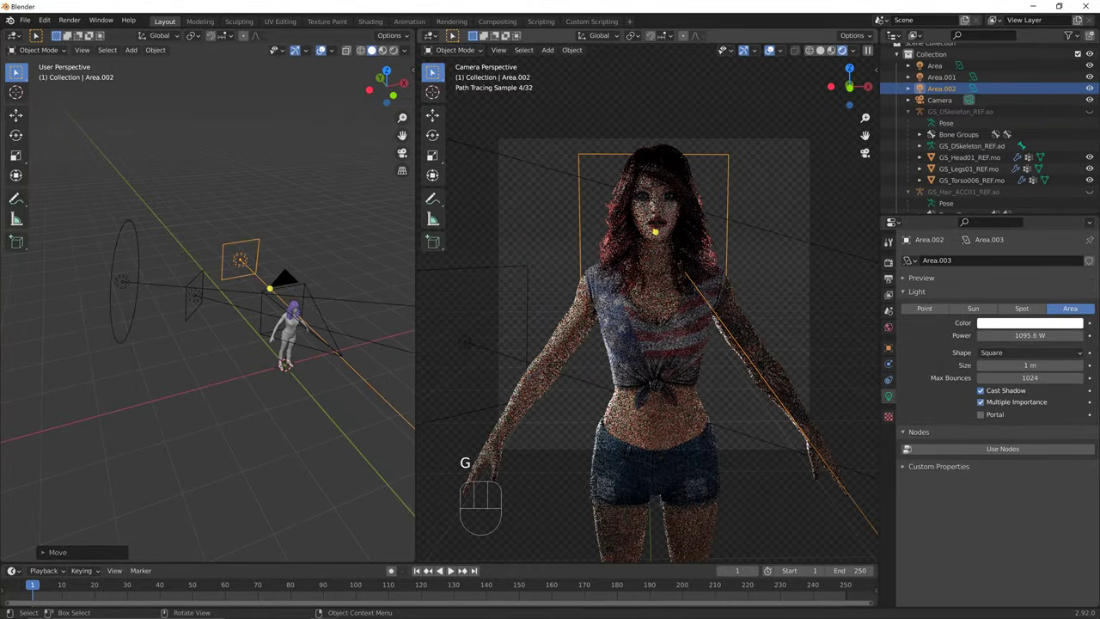
# Raise the duplicated square light slightly so it sits behind the upper part of the character's head, and deselect it.
pyautogui.press('g')
pyautogui.click(650, 213)
pyautogui.press('g')
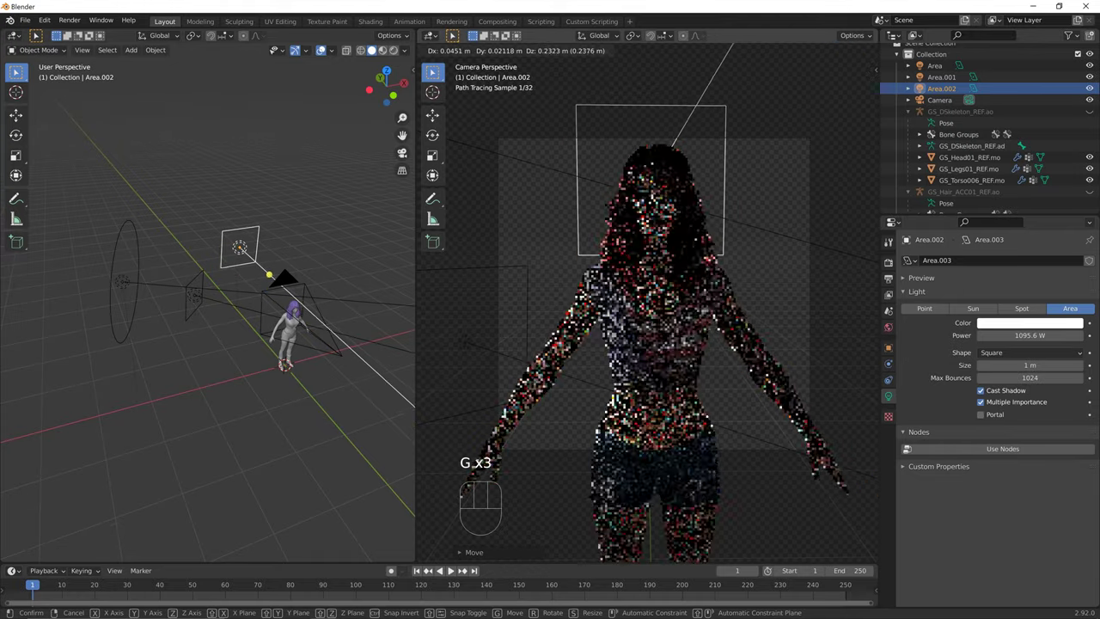
pyautogui.click(652, 184)
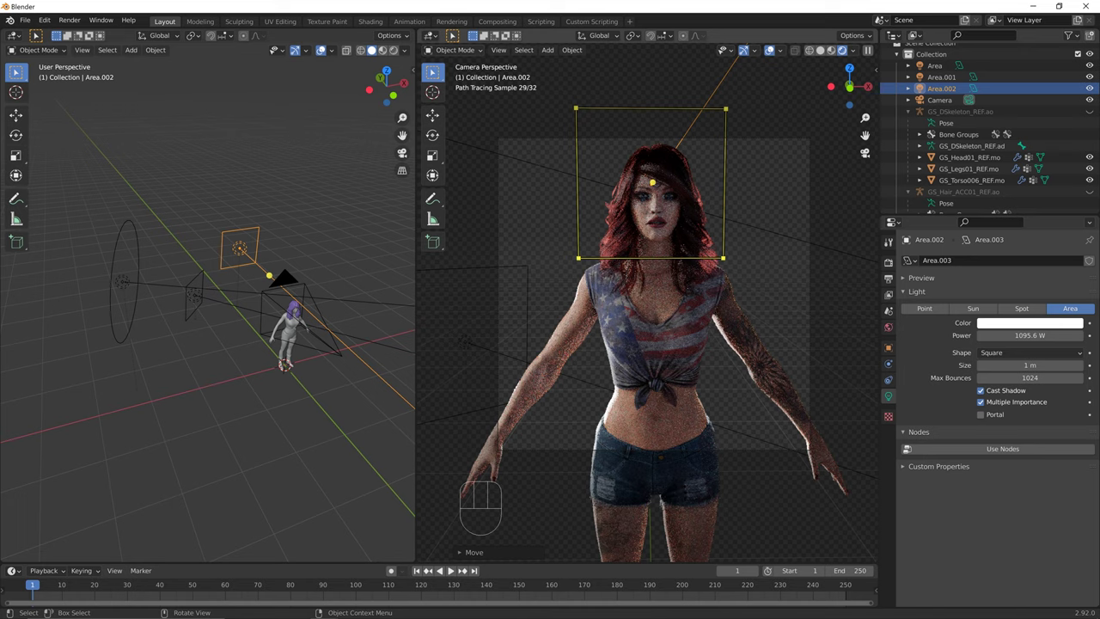
pyautogui.click(341, 193)
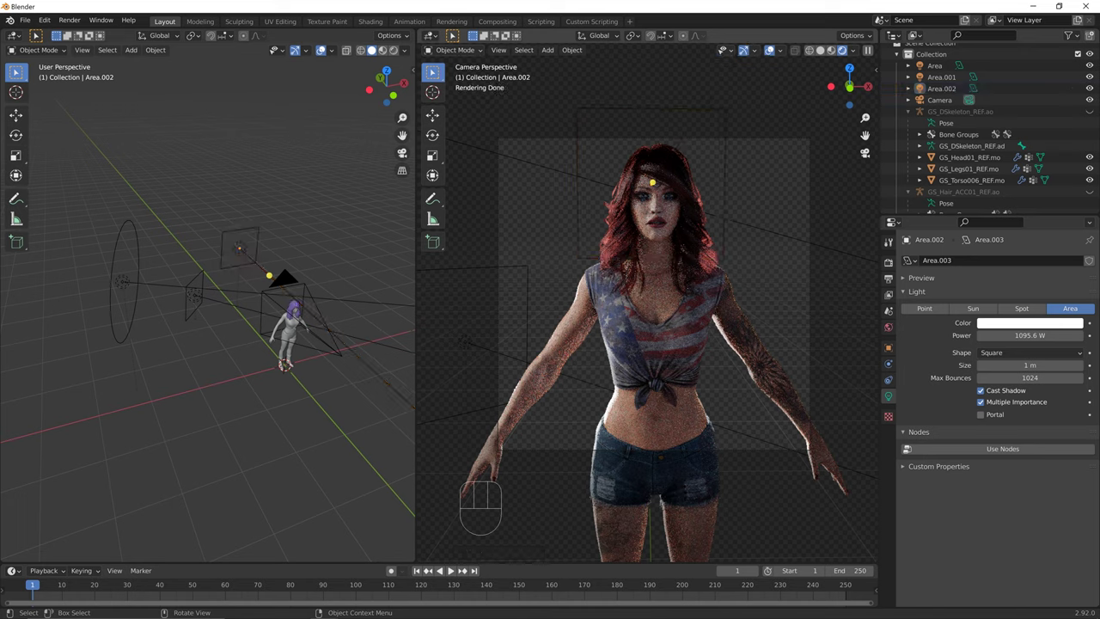
# Move the disk key light slightly farther from the character and set its power to 671.2 W.
pyautogui.click(122, 281)
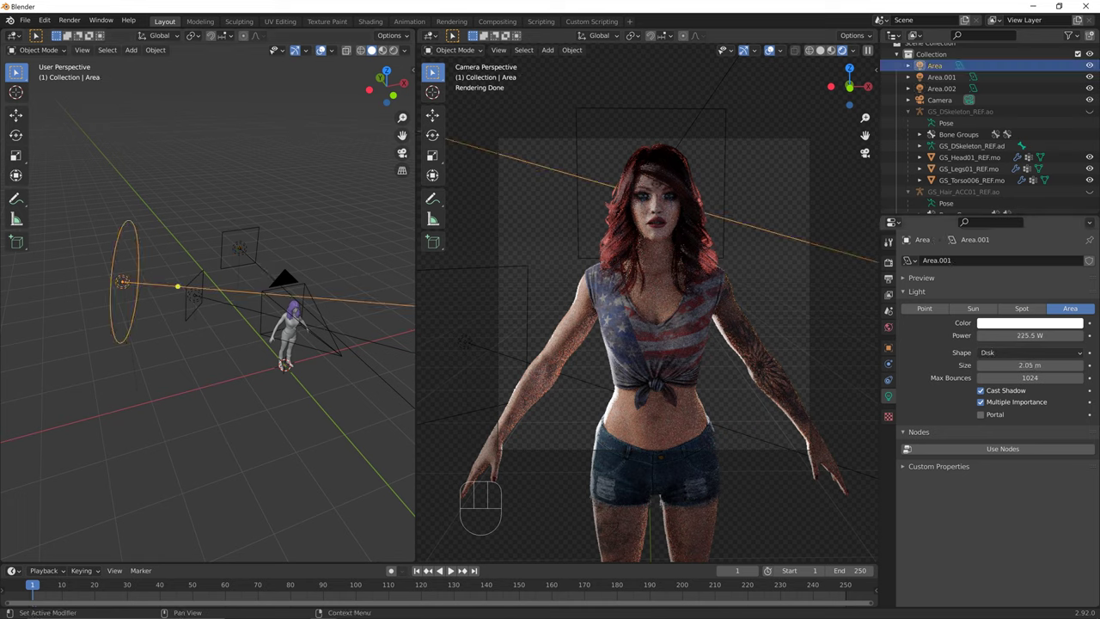
pyautogui.moveTo(1029, 335); pyautogui.dragTo(1067, 335)
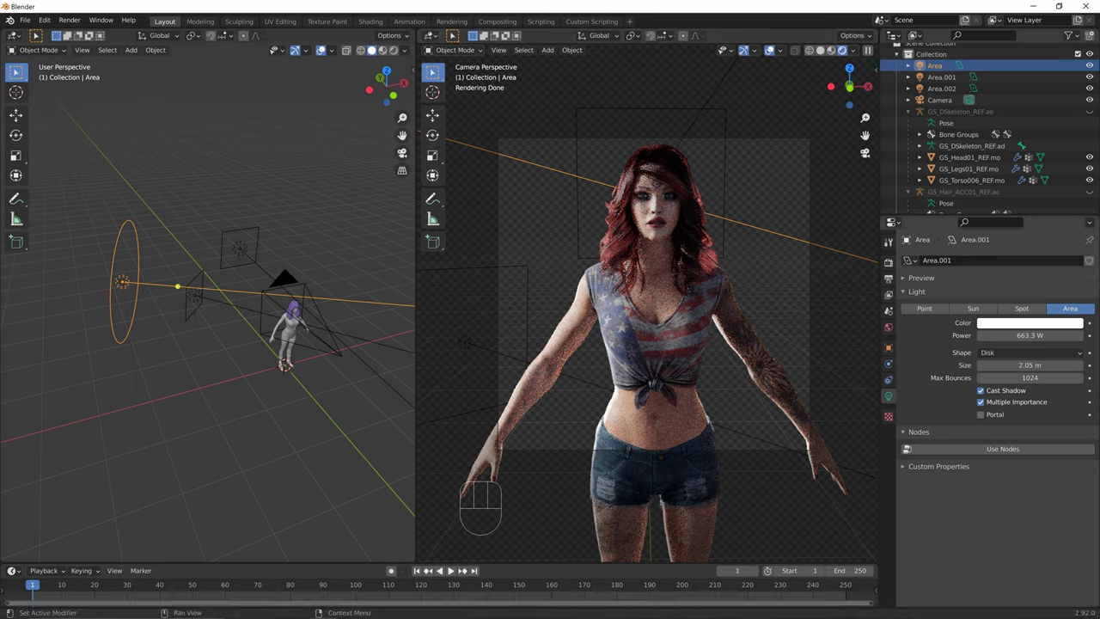
pyautogui.press('g')
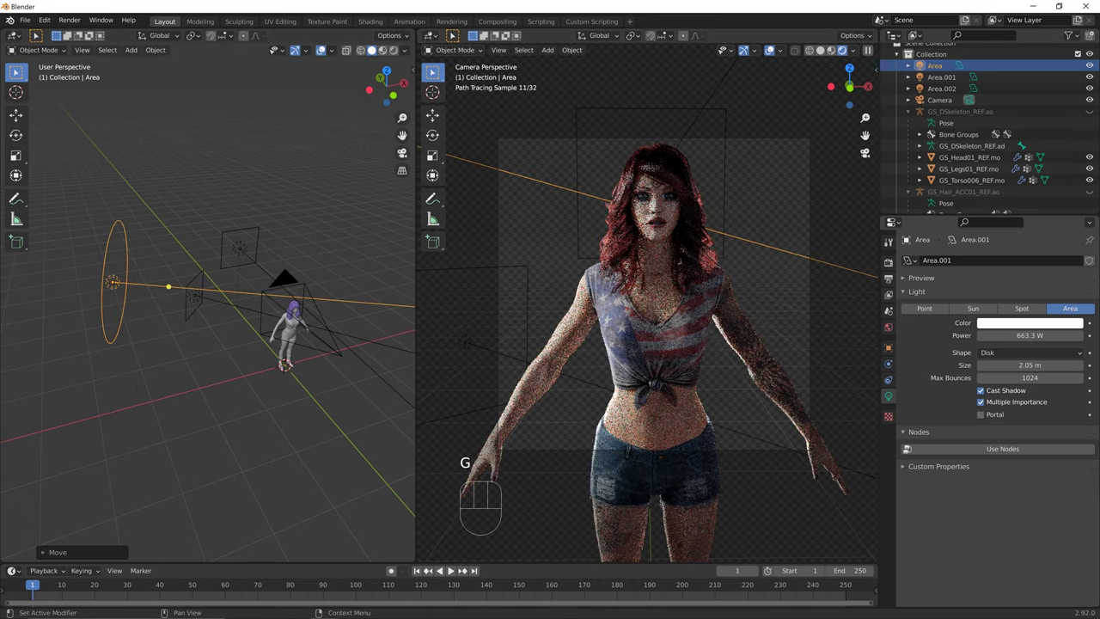
pyautogui.moveTo(1029, 336); pyautogui.dragTo(1035, 336)
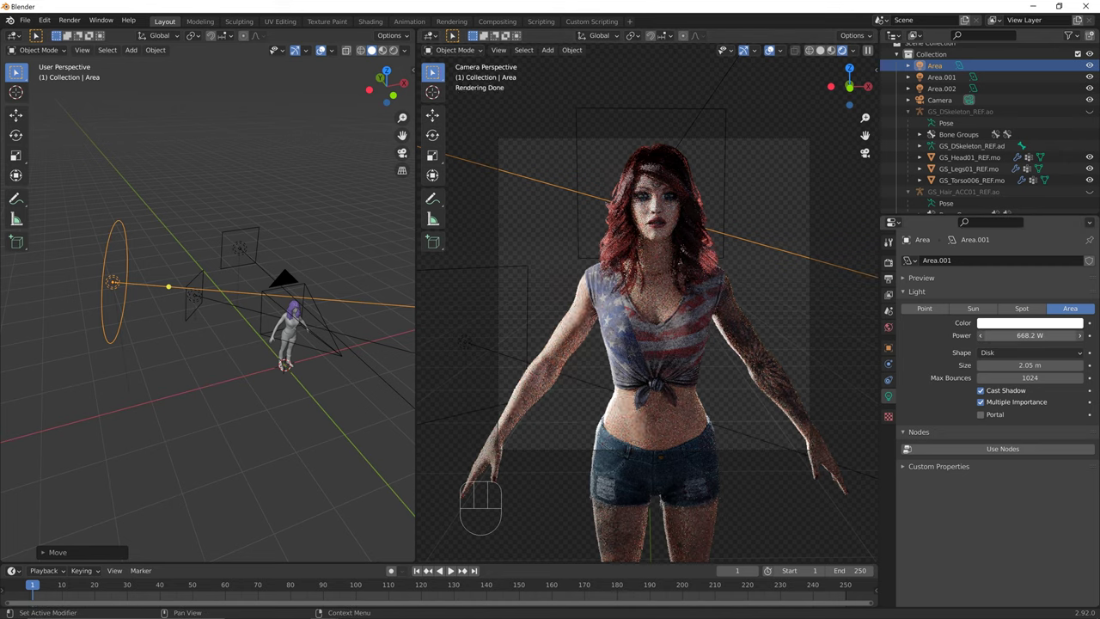
pyautogui.moveTo(1029, 335); pyautogui.dragTo(1033, 335)
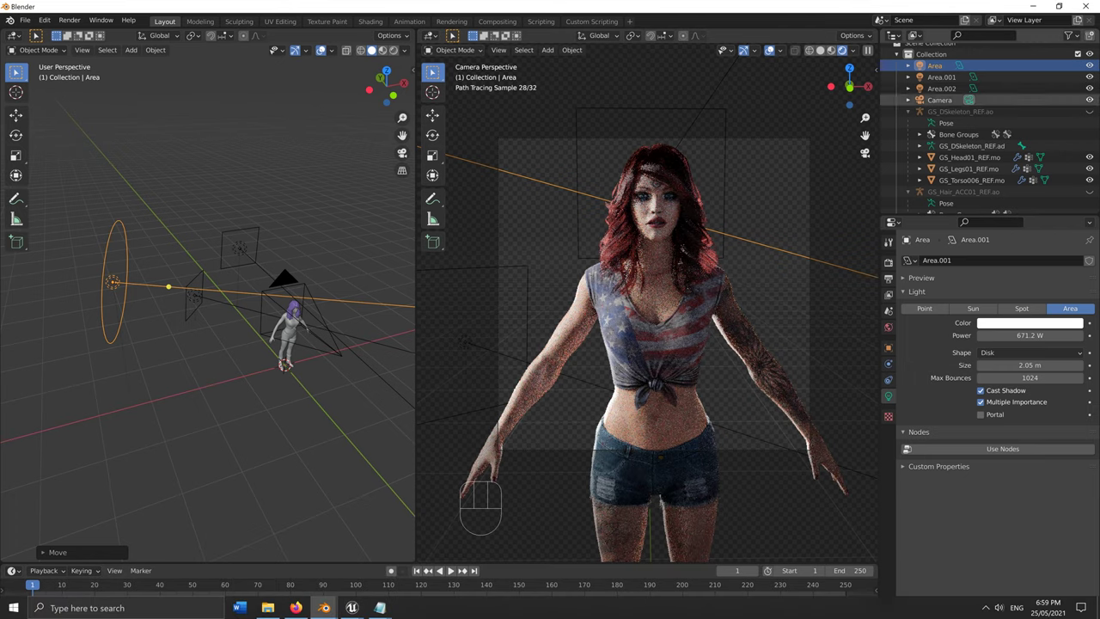
# Look through the scene's output settings, including file format and metadata, for the colour management options.
pyautogui.moveTo(324, 607)
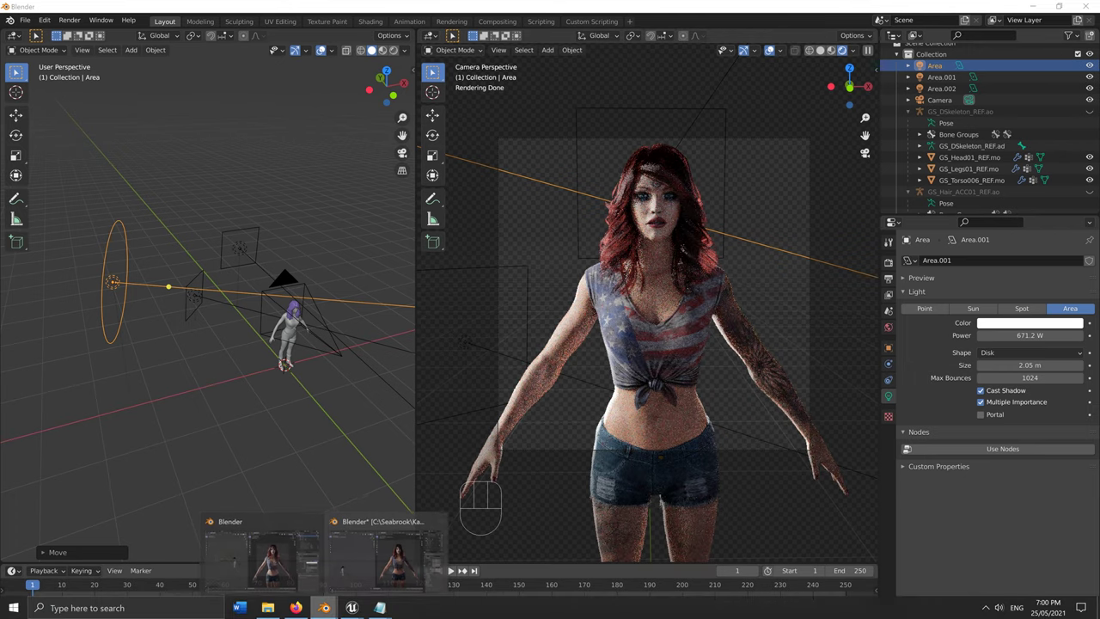
pyautogui.click(411, 562)
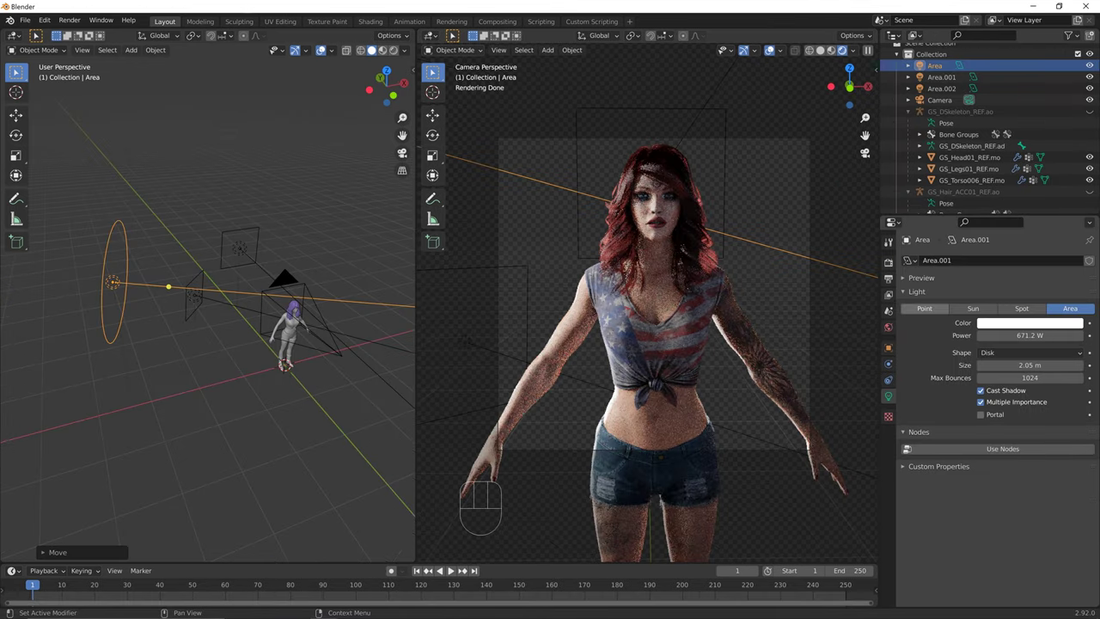
pyautogui.click(888, 263)
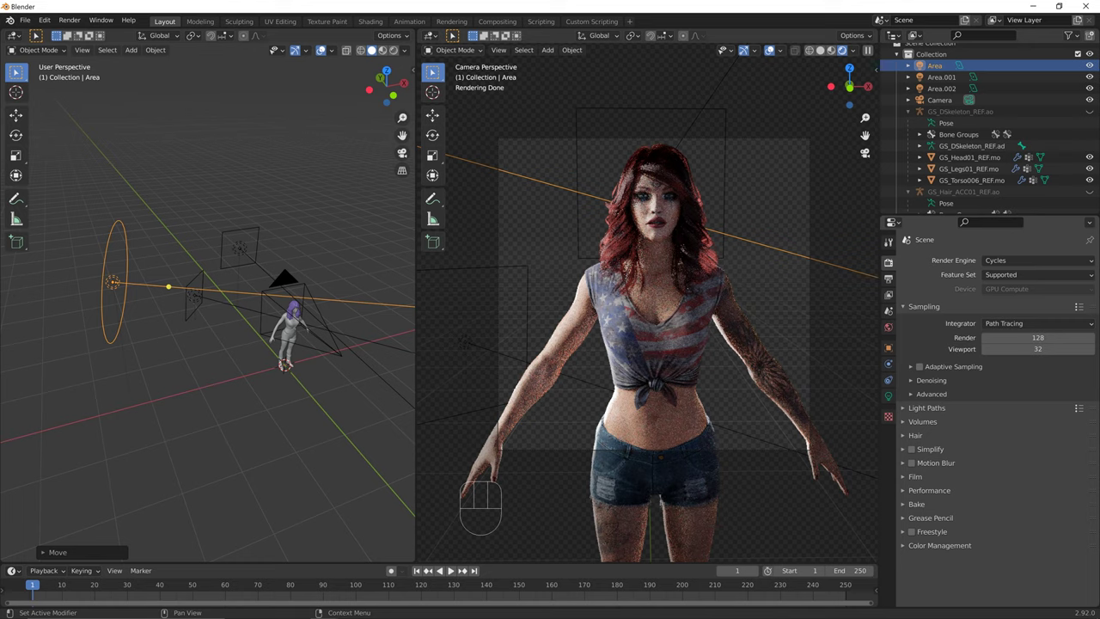
pyautogui.click(889, 279)
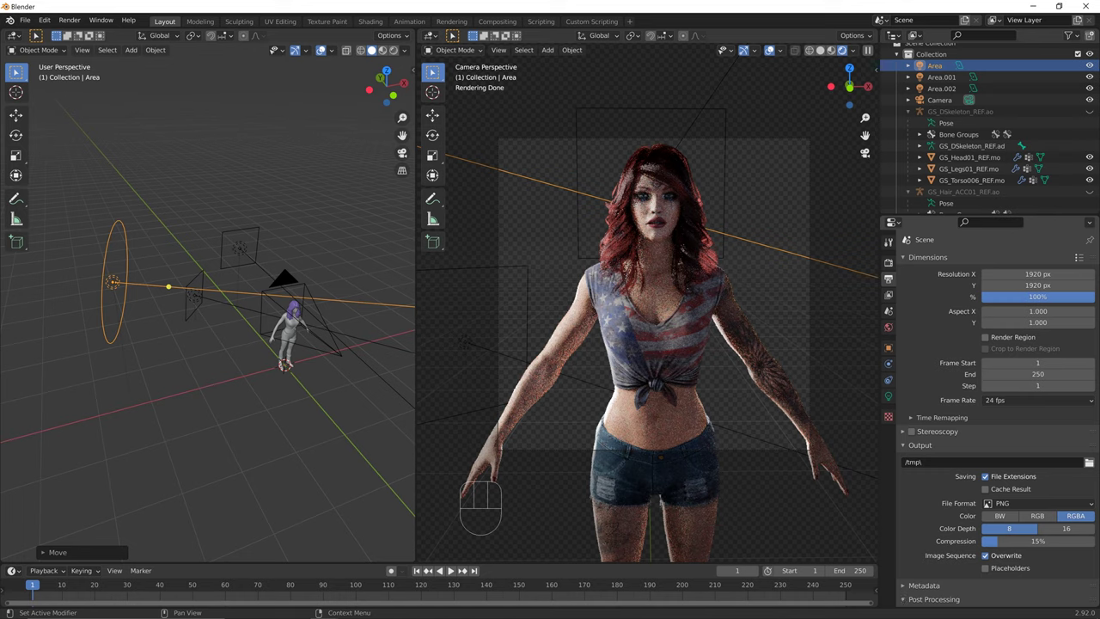
pyautogui.scroll(-2, 997, 419)
pyautogui.click(924, 540)
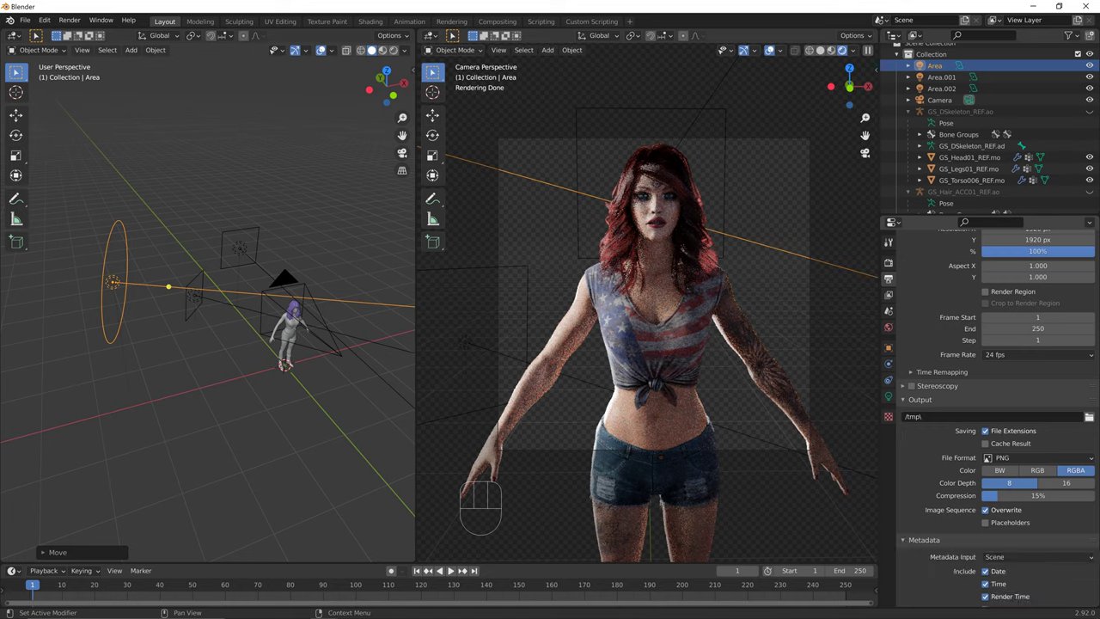
pyautogui.scroll(-5, 996, 418)
pyautogui.scroll(5, 997, 413)
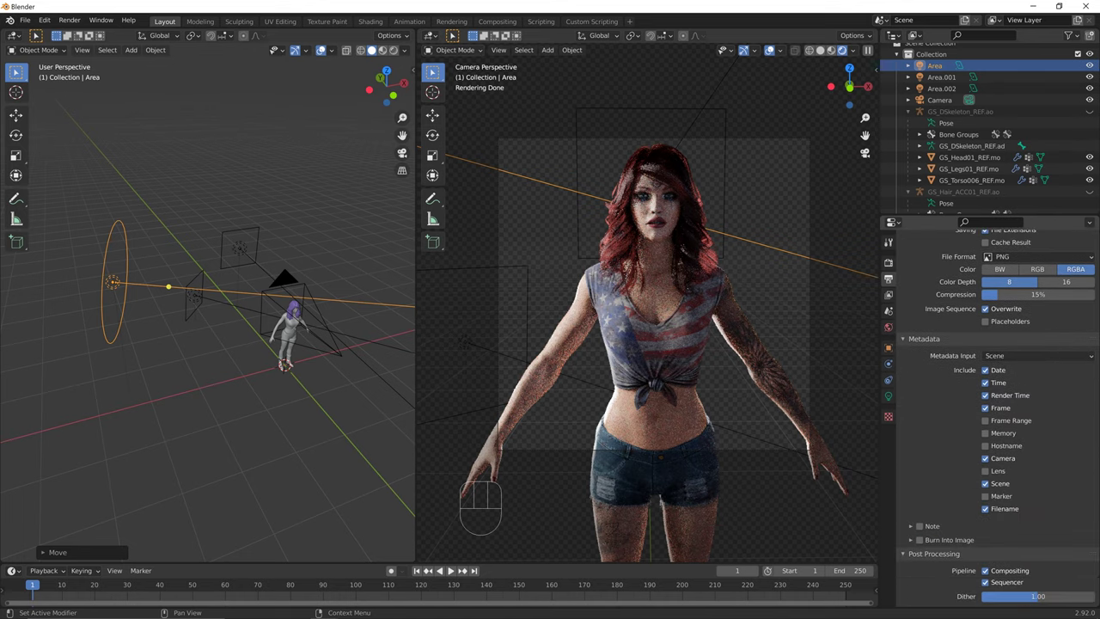
pyautogui.scroll(4, 997, 412)
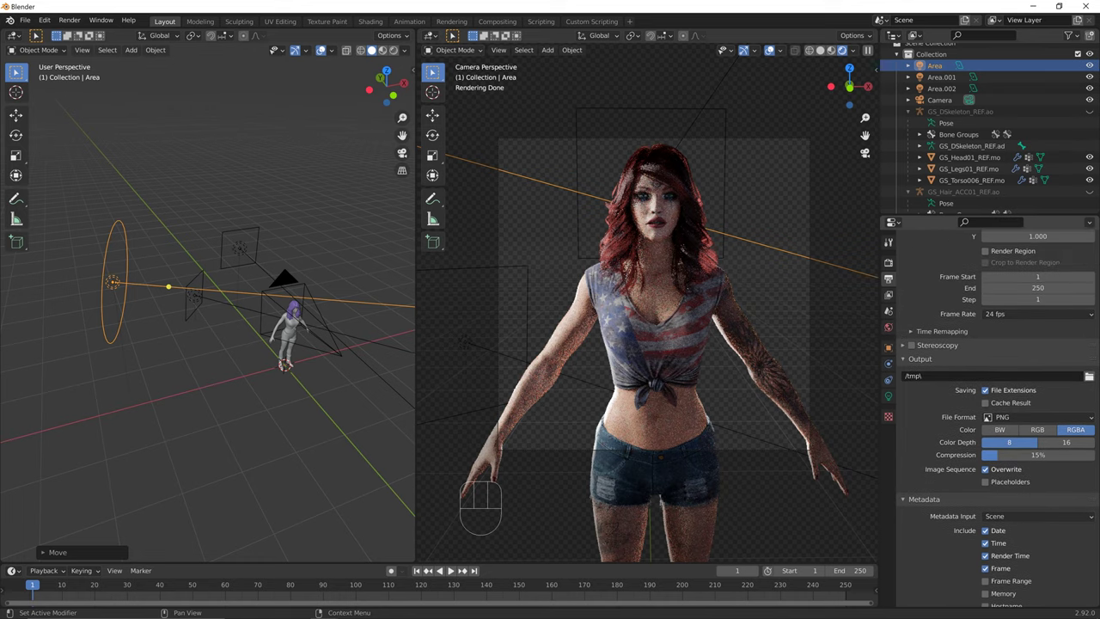
pyautogui.click(888, 294)
# Set the scene's colour management look to High Contrast in the render settings.
pyautogui.click(888, 262)
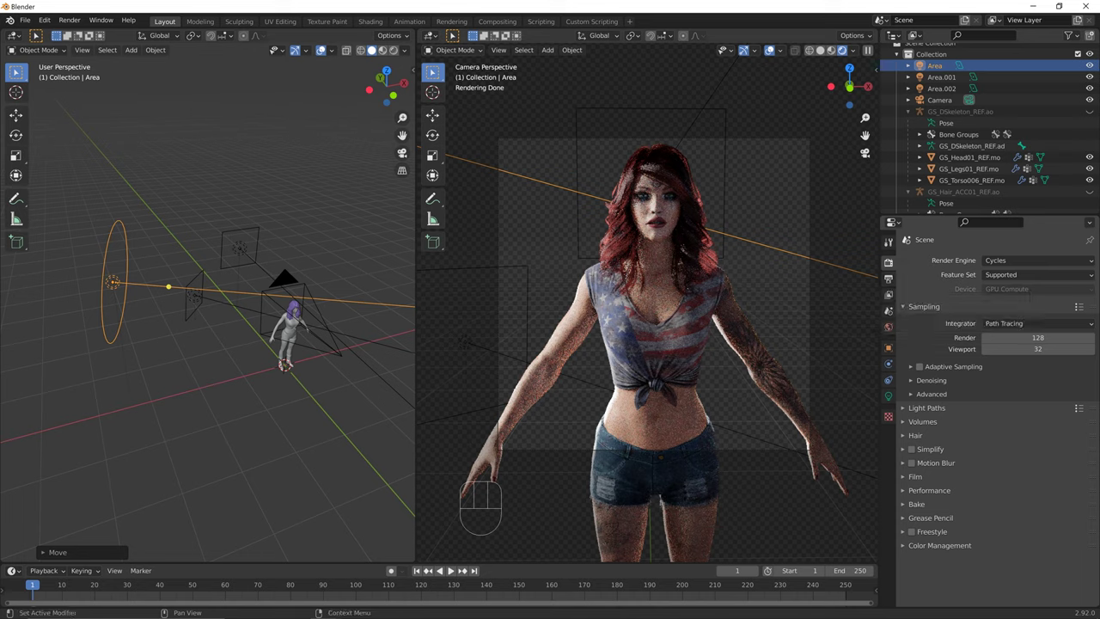
pyautogui.click(939, 545)
pyautogui.scroll(-1, 962, 545)
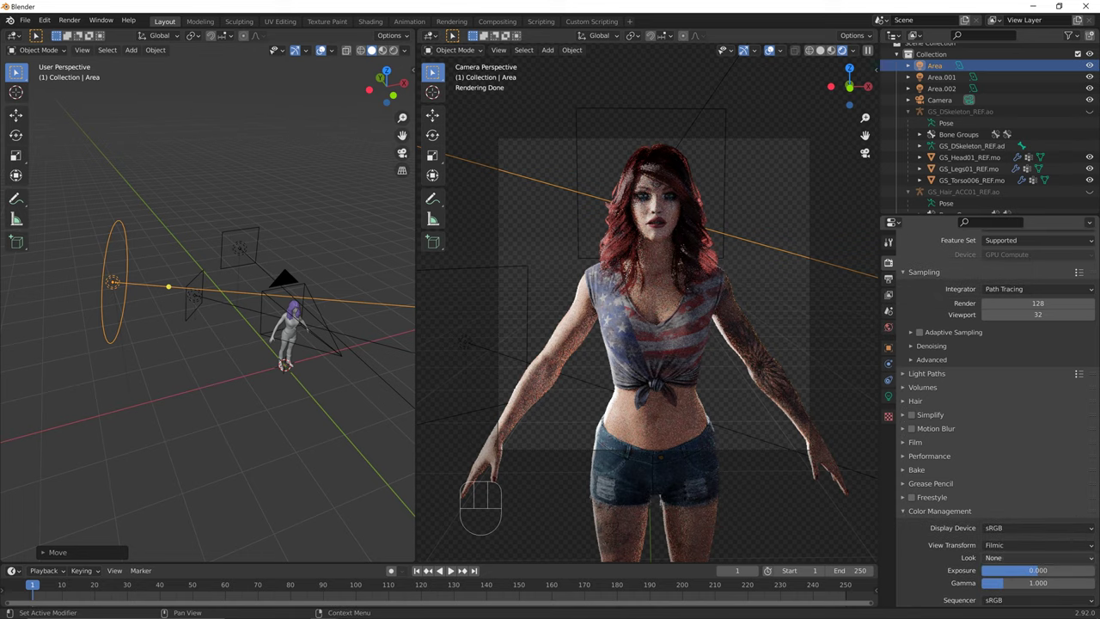
pyautogui.click(1036, 557)
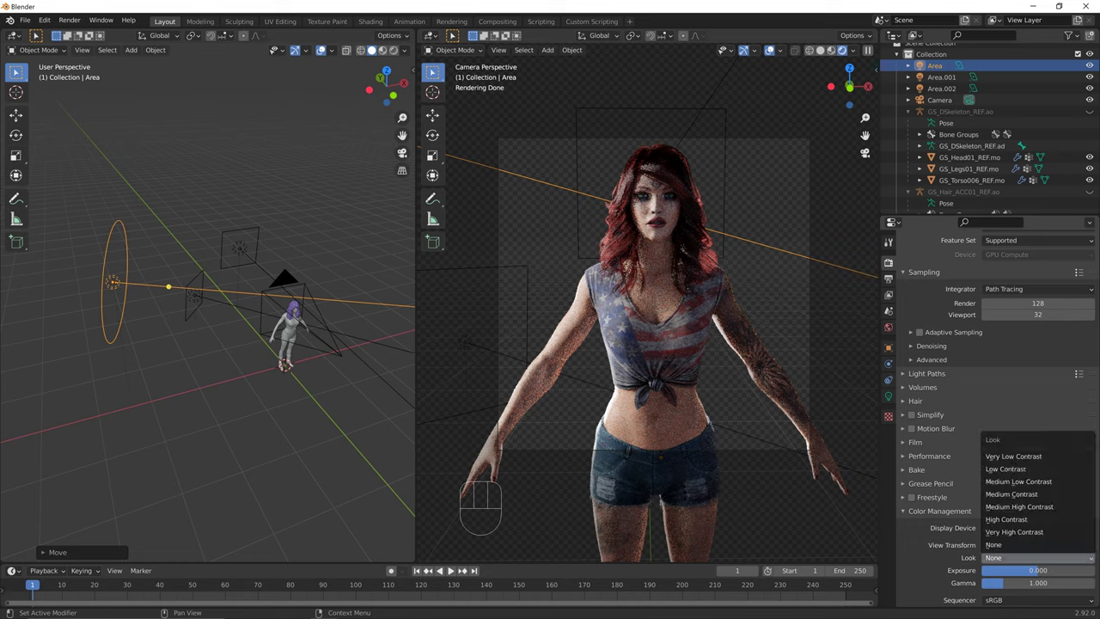
pyautogui.click(1010, 519)
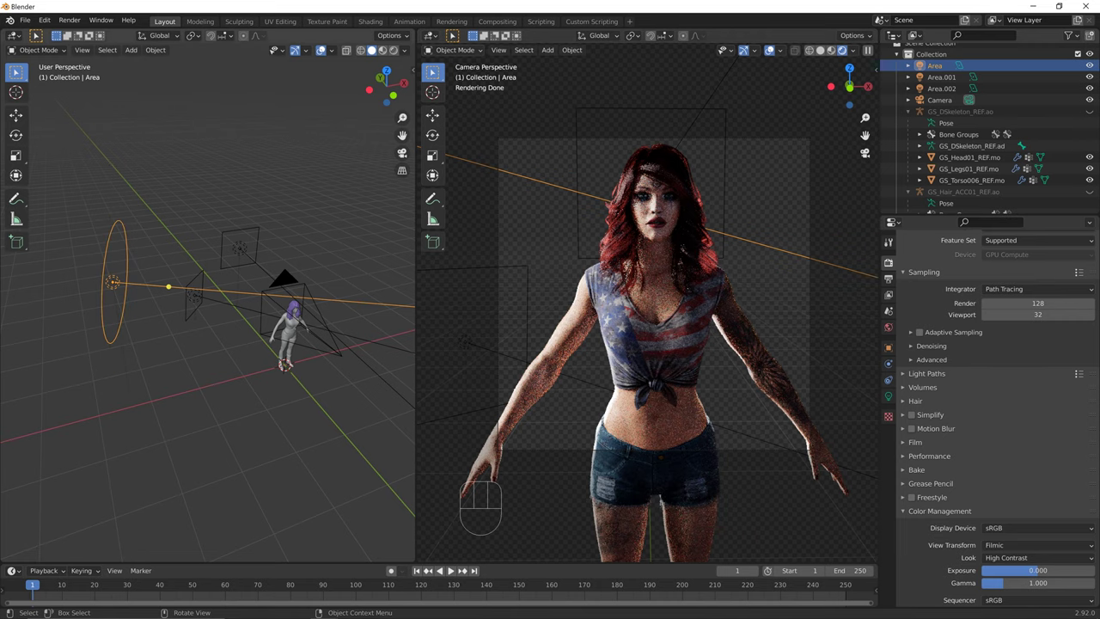
# Move the disk key light slightly closer to the character and set its power to 624.5 W.
pyautogui.press('g')
pyautogui.click(171, 287)
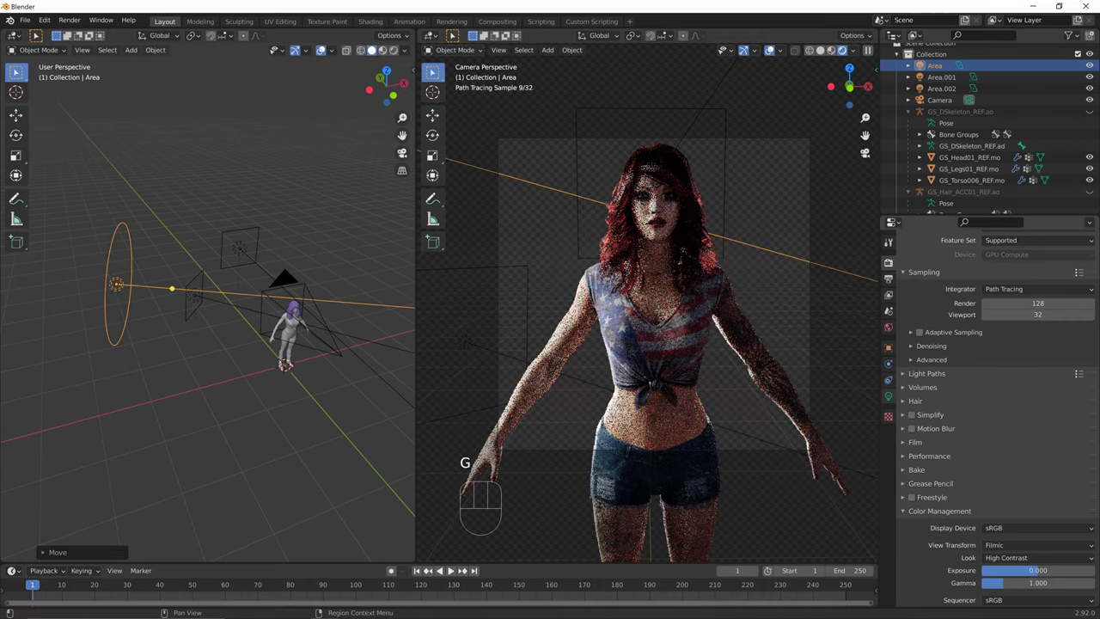
pyautogui.click(889, 396)
pyautogui.moveTo(1030, 335); pyautogui.dragTo(998, 335)
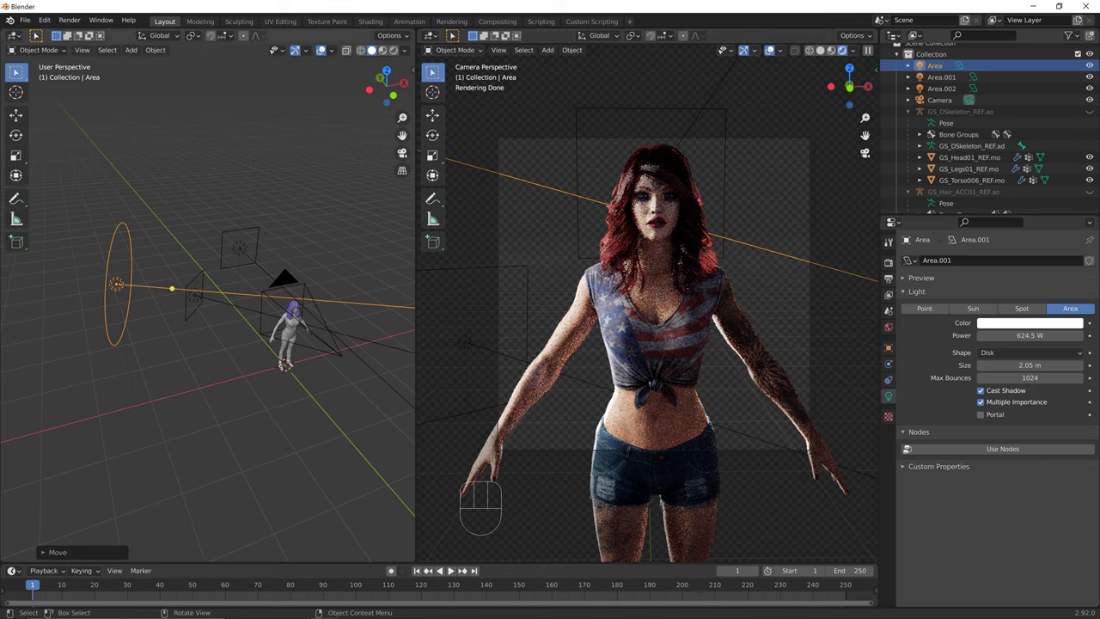
# Select the character's hair mesh and examine it up close in the rendered camera view.
pyautogui.click(693, 219)
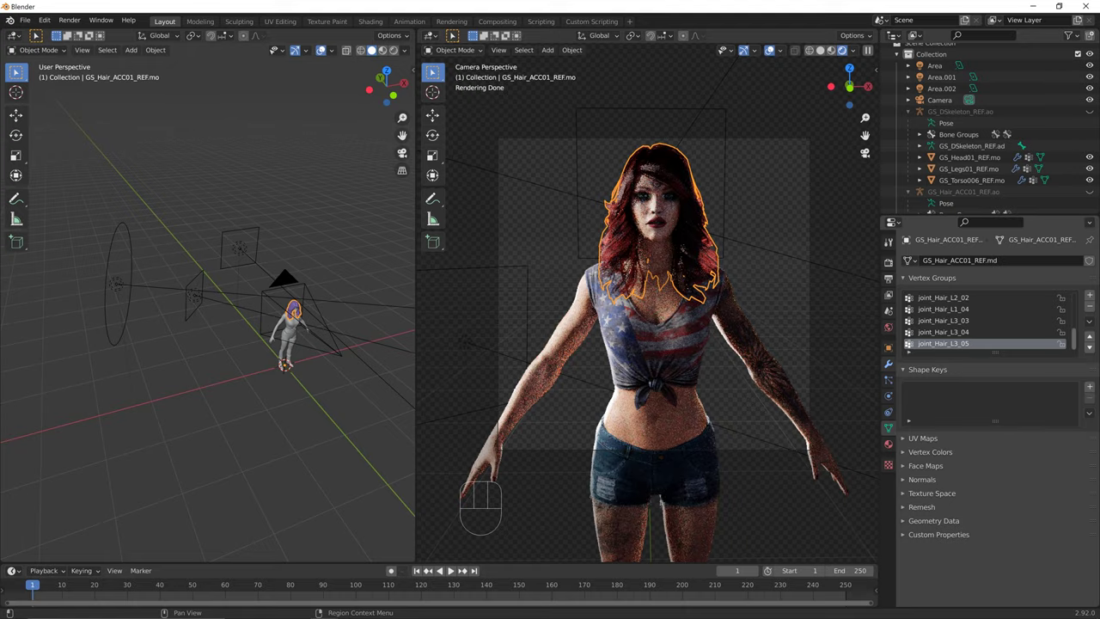
pyautogui.scroll(5, 647, 310)
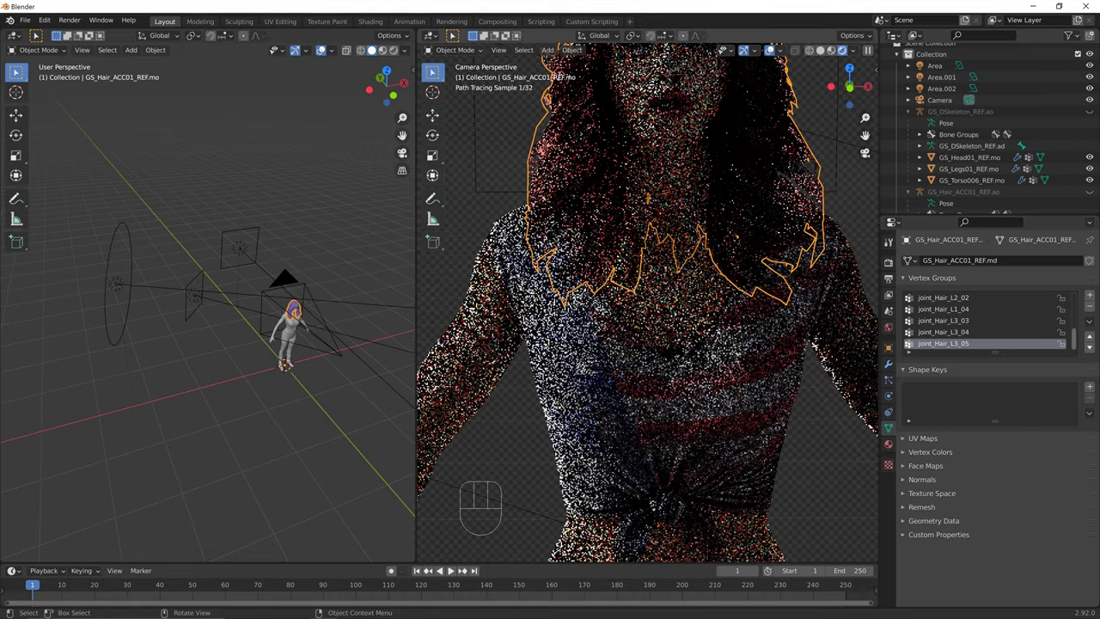
pyautogui.scroll(-4, 648, 310)
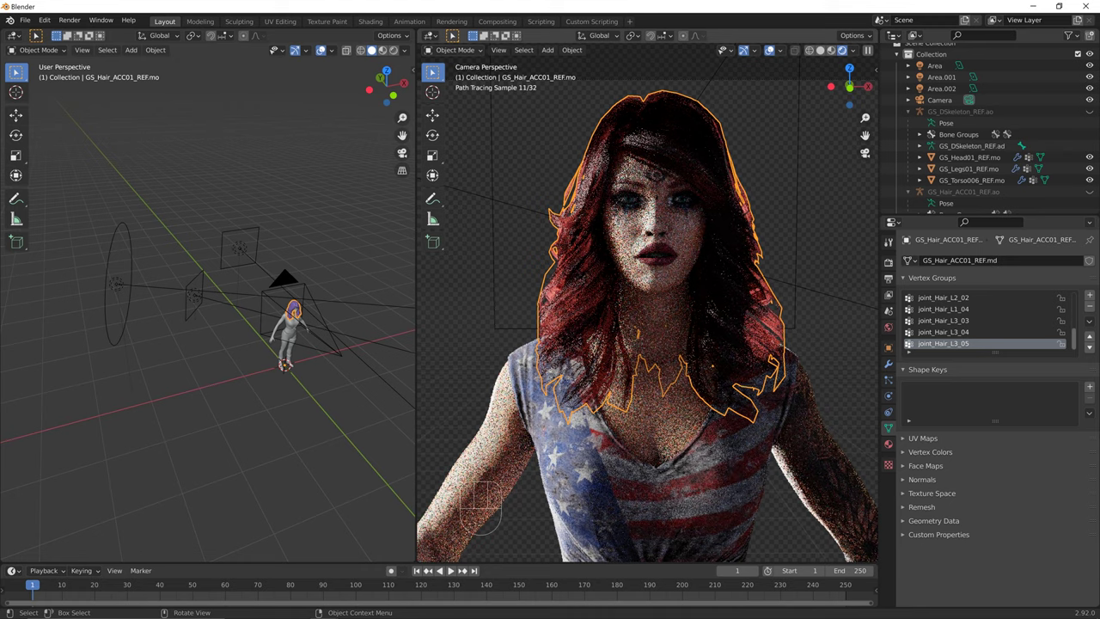
# Switch to File Explorer and open "Kate American Dreamer Plugin non colour.png" from C:\Seabrook\Kate American Dreamer Plugin.
pyautogui.click(242, 608)
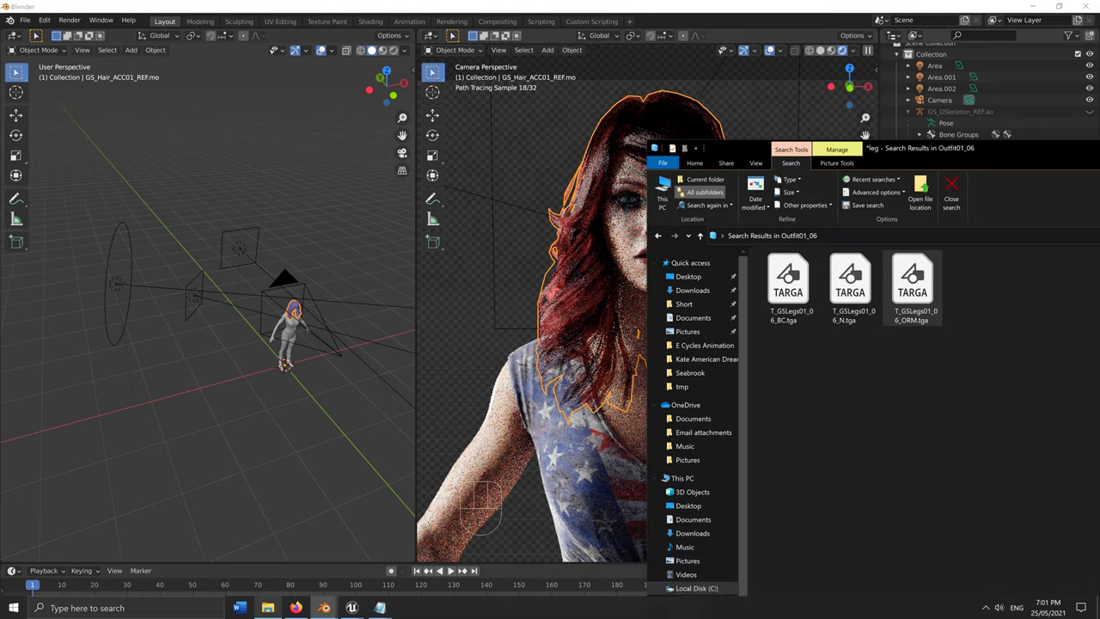
pyautogui.click(696, 588)
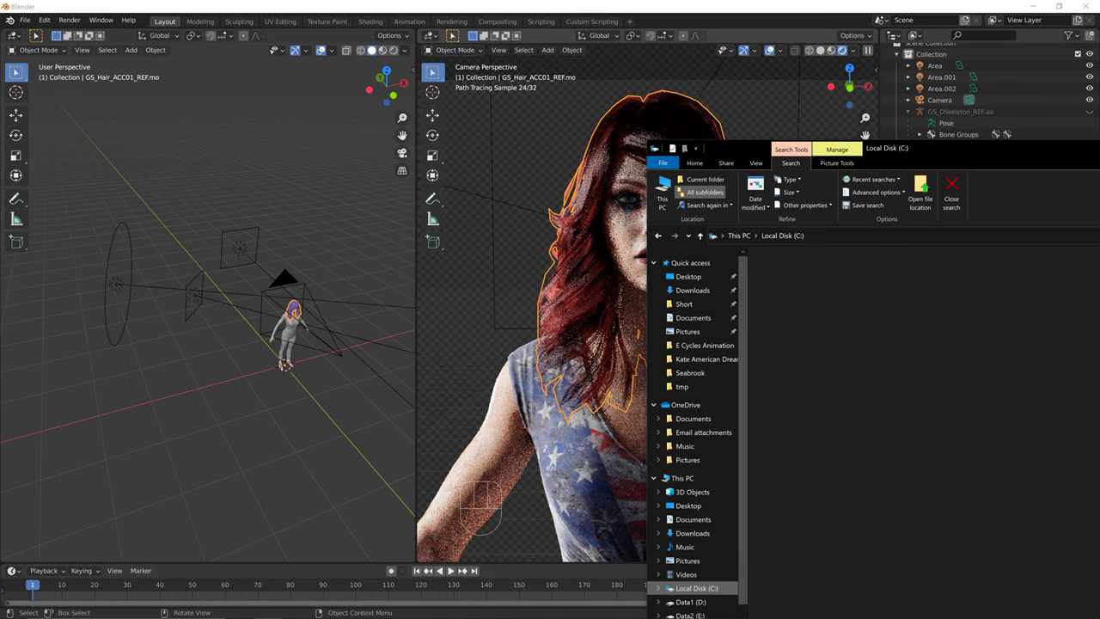
pyautogui.doubleClick(785, 367)
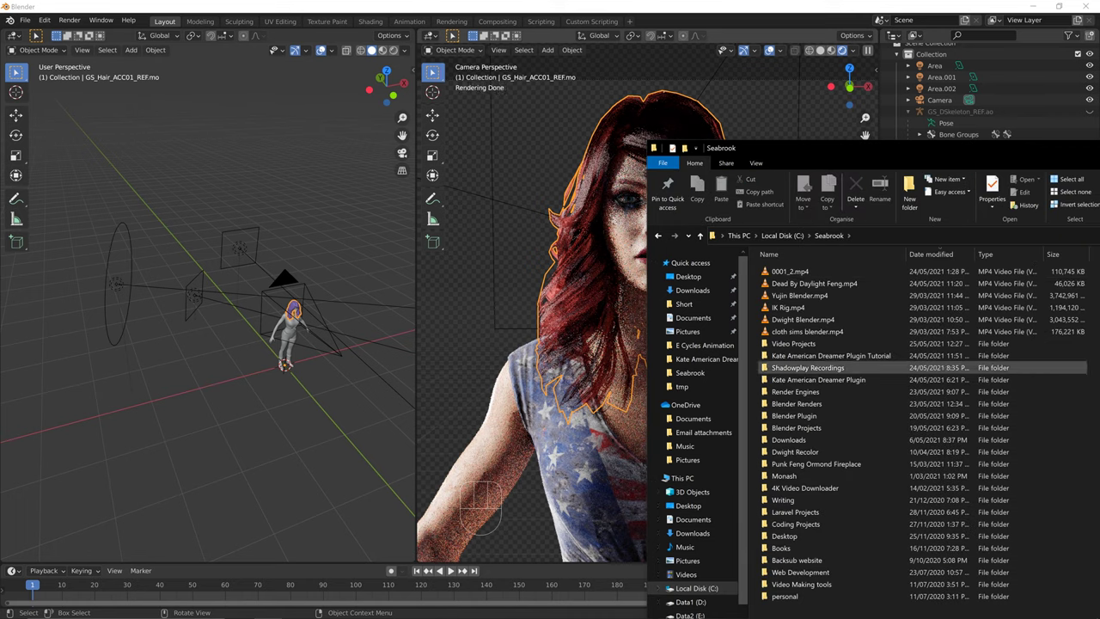
pyautogui.doubleClick(818, 379)
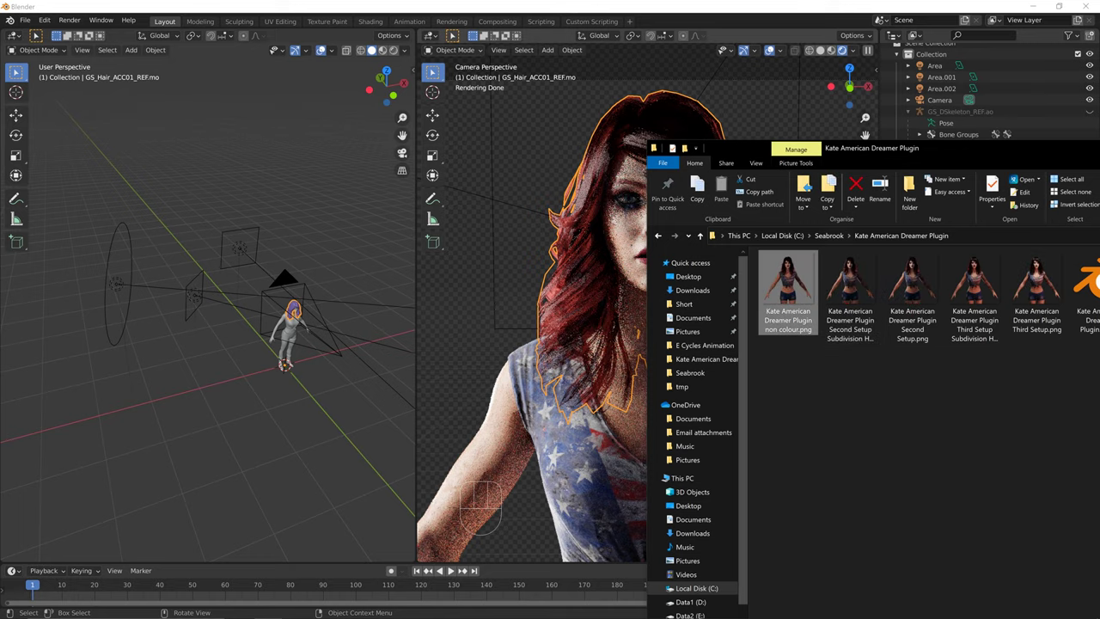
pyautogui.doubleClick(787, 288)
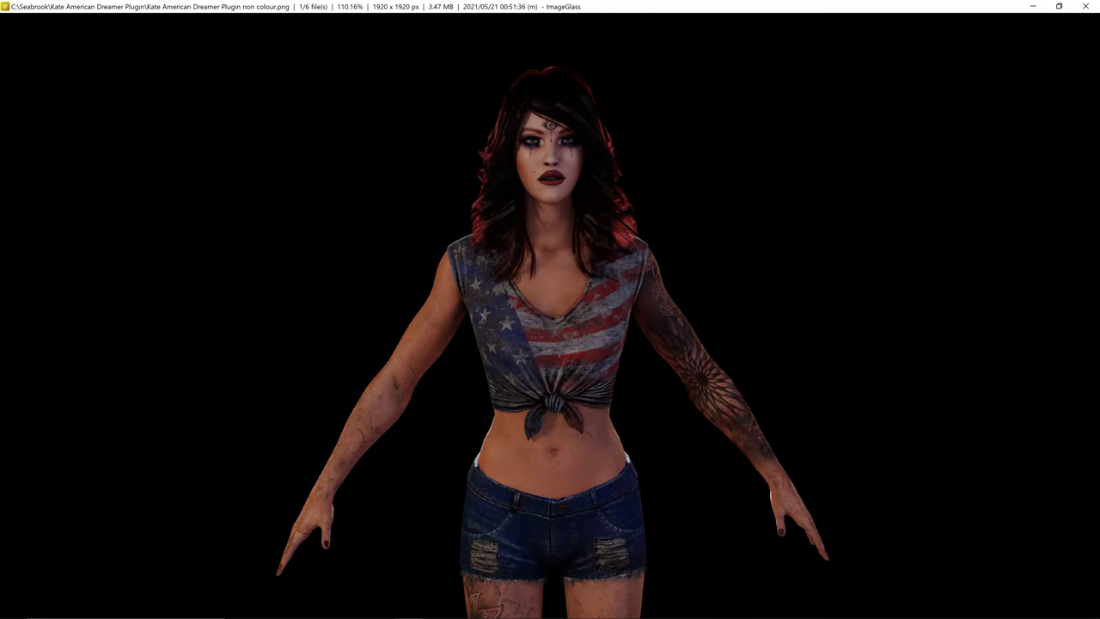
# Compare the hair in the saved renders, especially the Third Setup with and without Subdivision Hair.
pyautogui.press('Right')
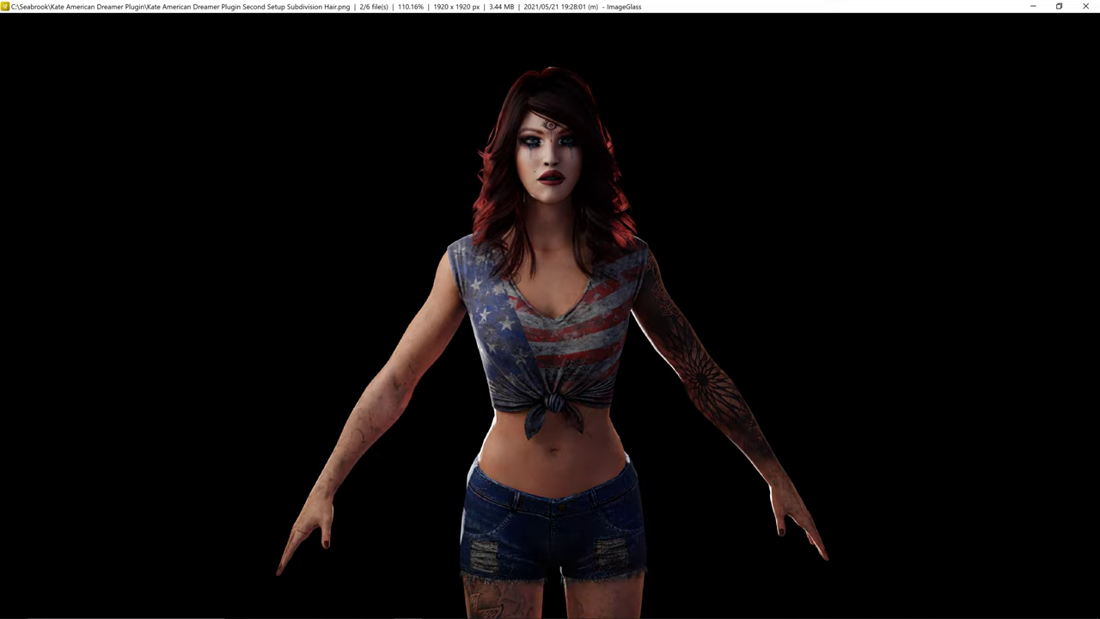
pyautogui.press('Right')
pyautogui.press('Right')
pyautogui.press('Right')
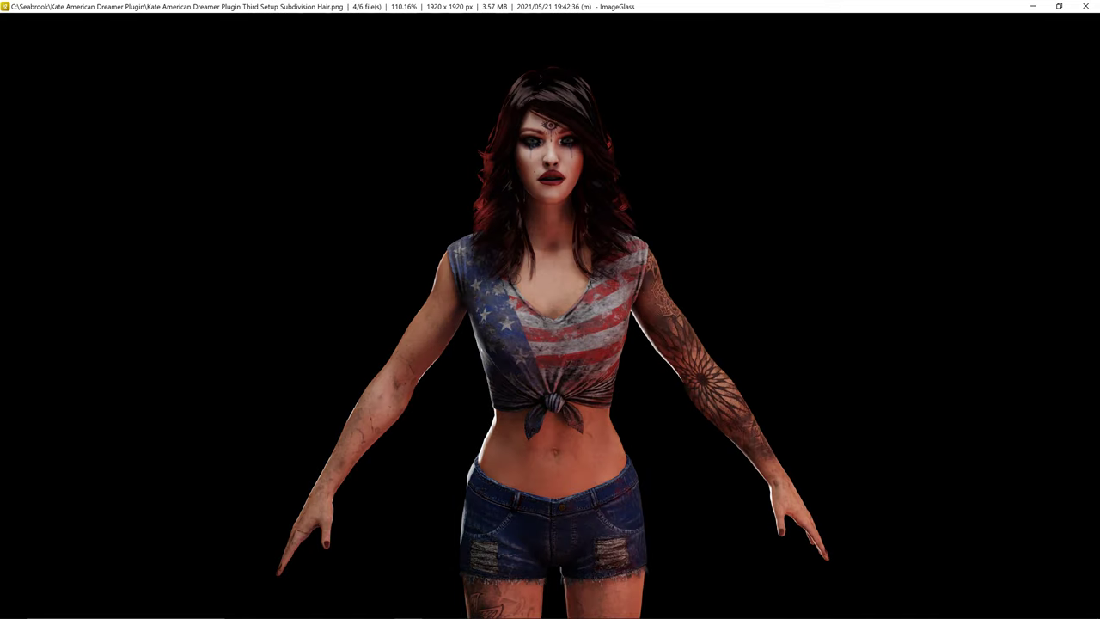
pyautogui.press('Right')
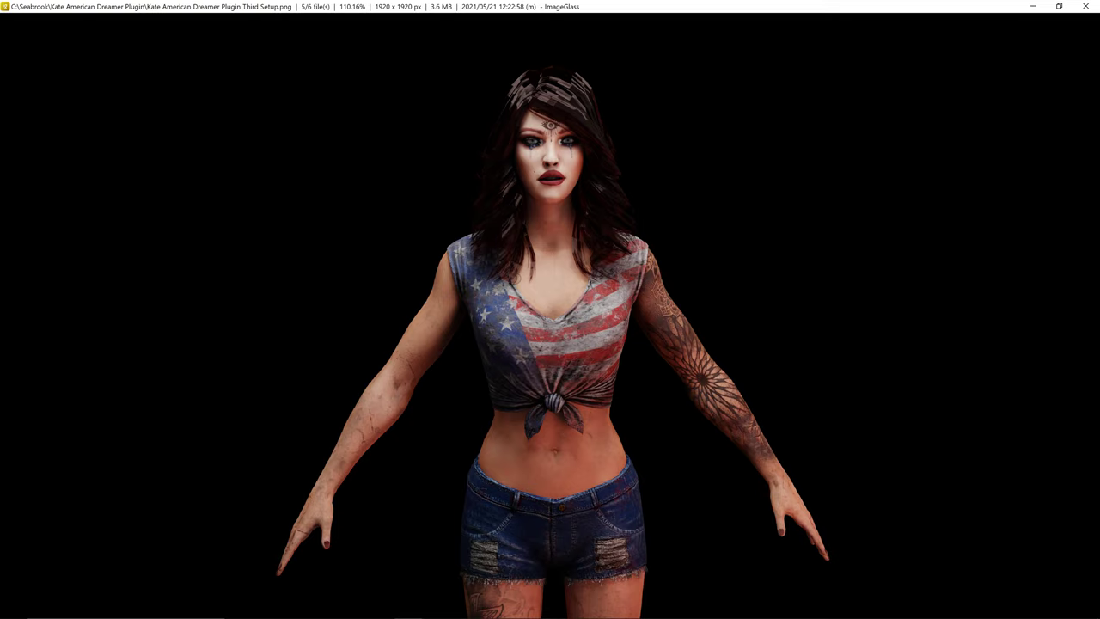
pyautogui.press('Left')
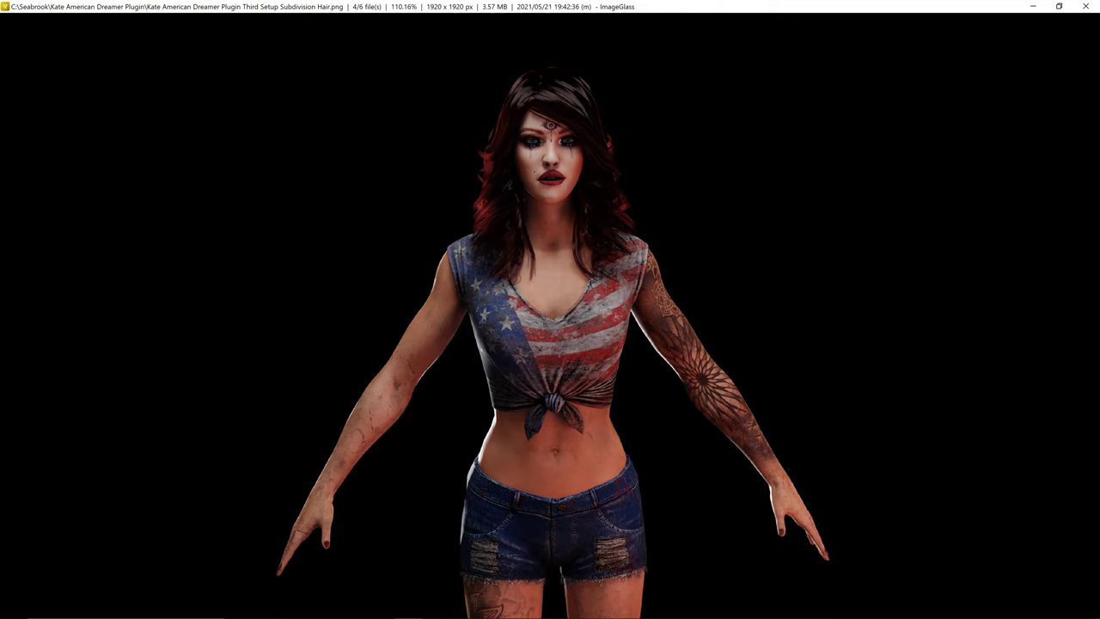
pyautogui.press('Right')
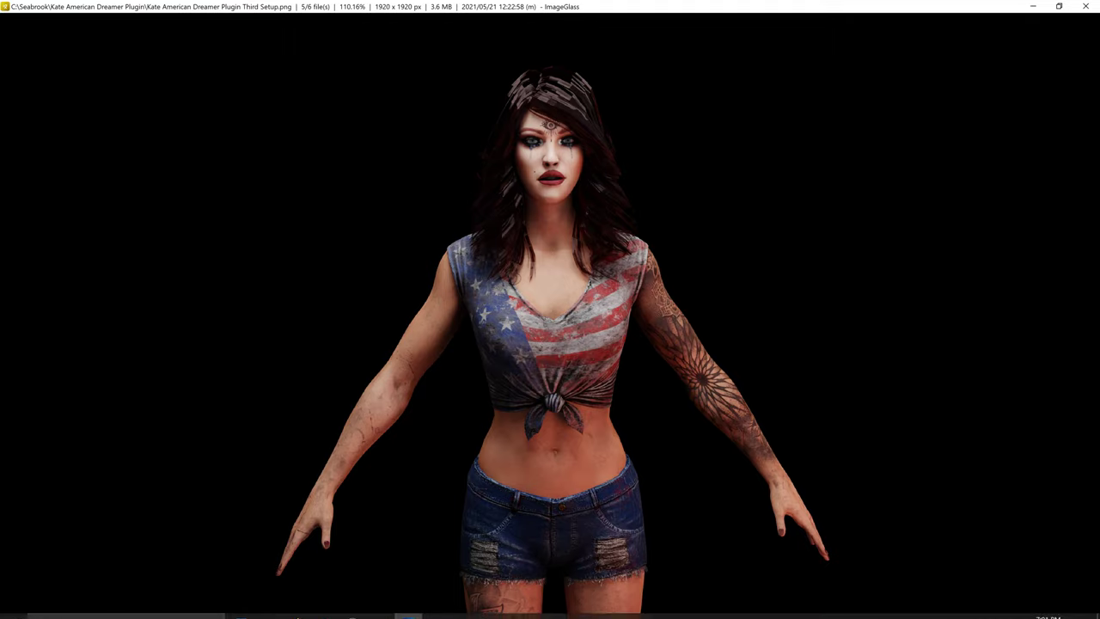
pyautogui.moveTo(324, 607)
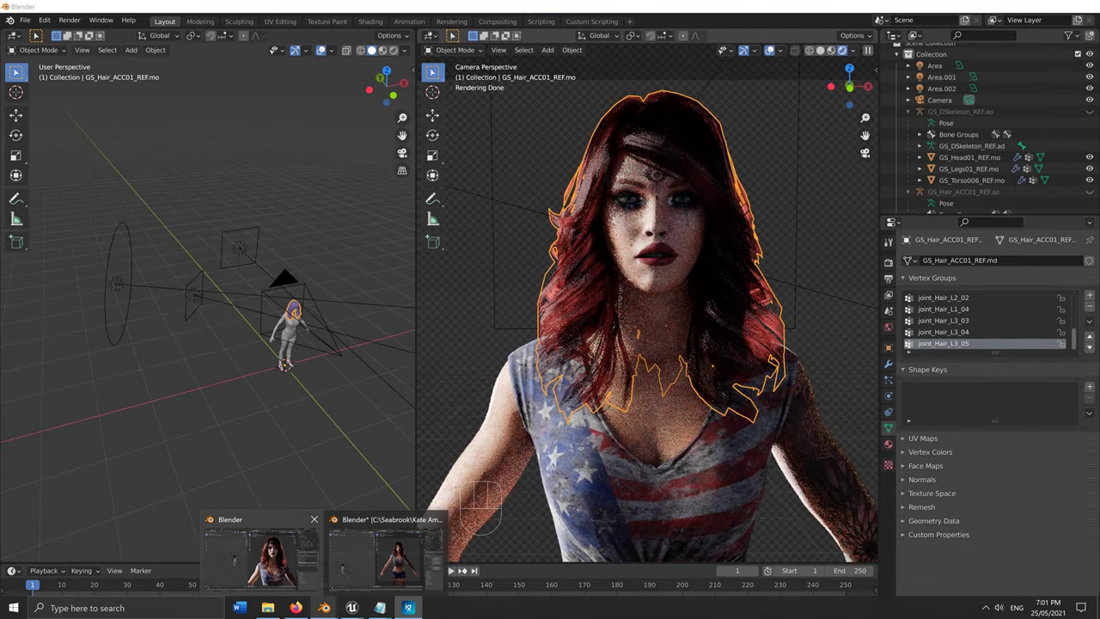
# Switch back to the Blender character scene and add a Subdivision Surface modifier to the hair mesh with 2 viewport levels.
pyautogui.click(262, 554)
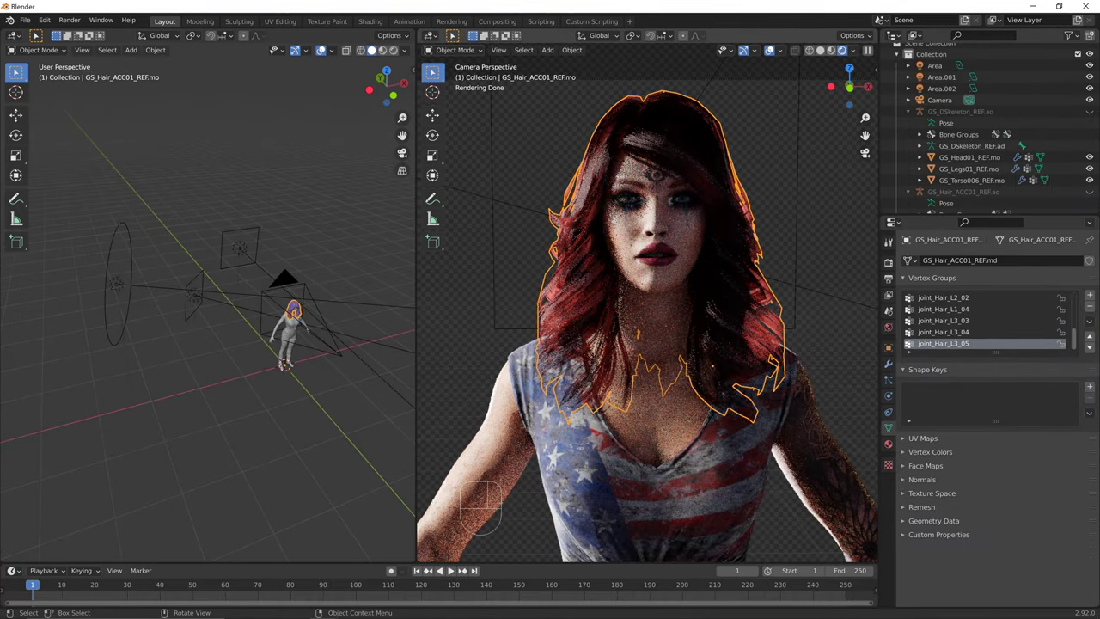
pyautogui.click(888, 362)
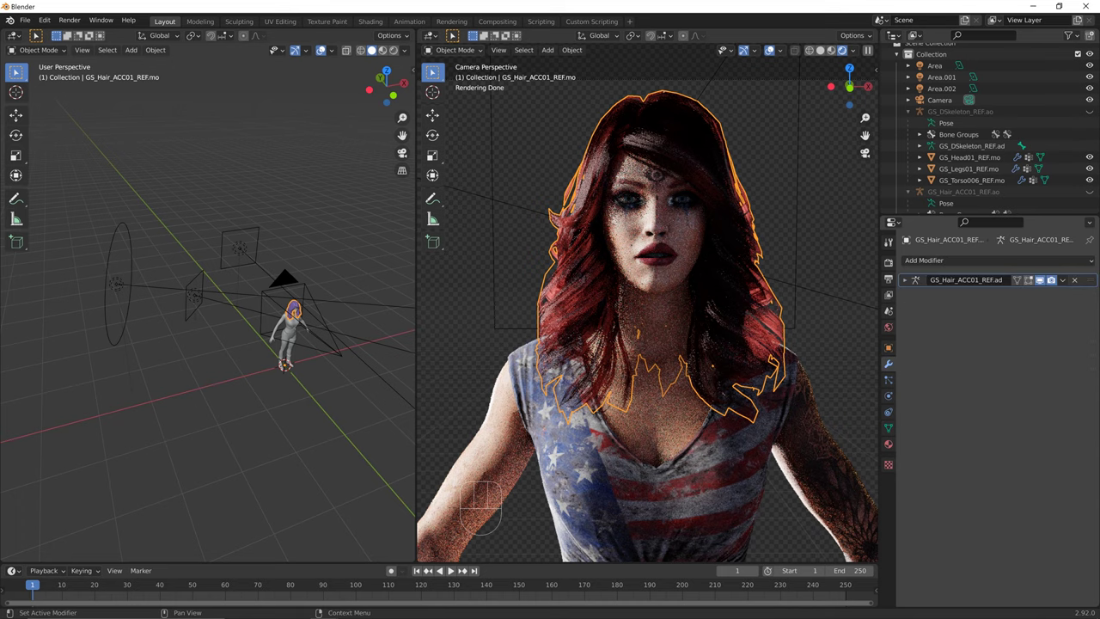
pyautogui.click(924, 259)
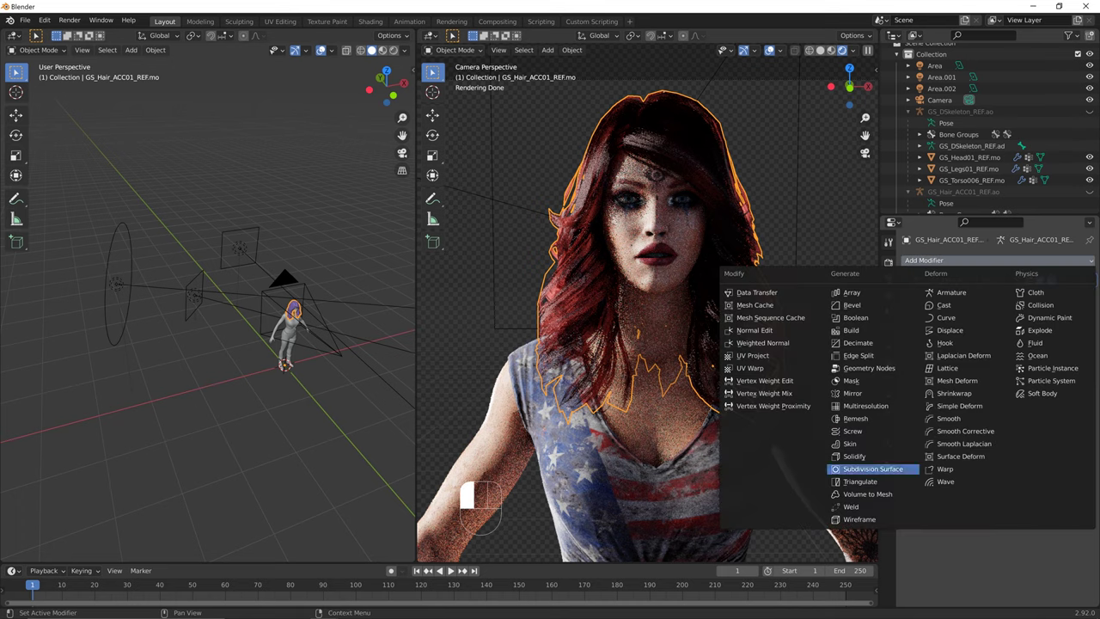
pyautogui.click(872, 468)
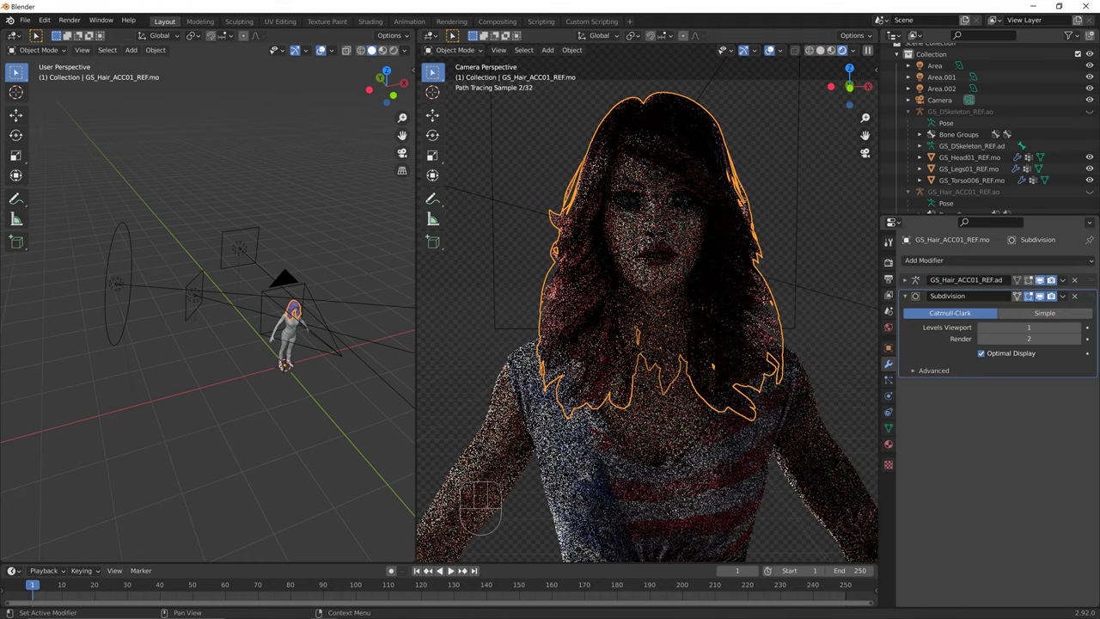
pyautogui.click(1076, 327)
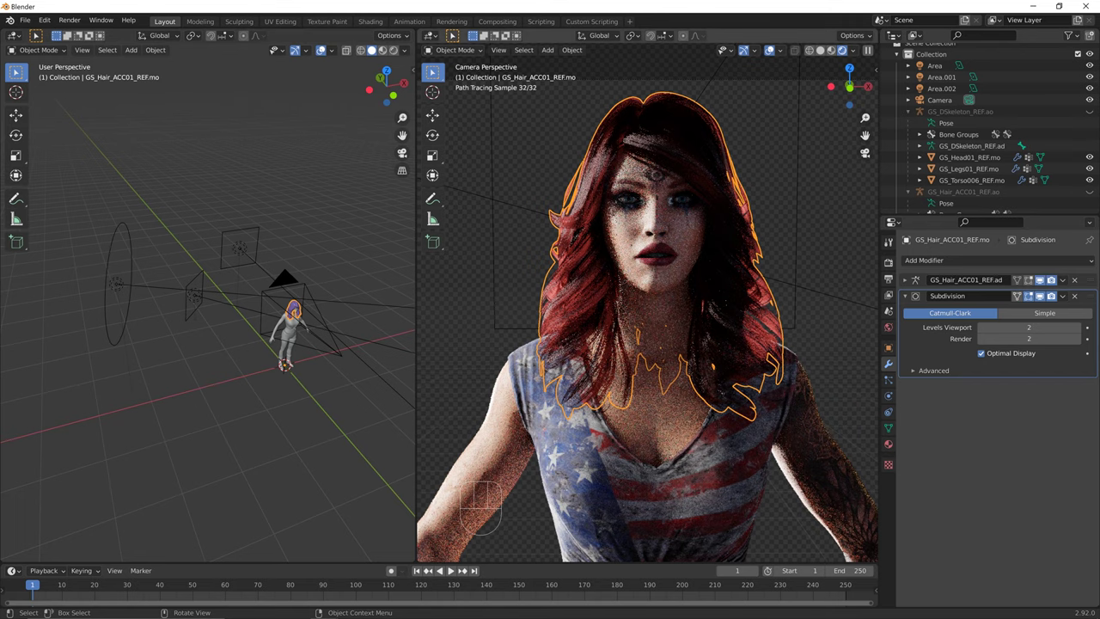
# Unhide the body armature GS_DSkeleton_REF.ao and the hair armature GS_Hair_ACC01_REF.ao.
pyautogui.scroll(-2, 647, 303)
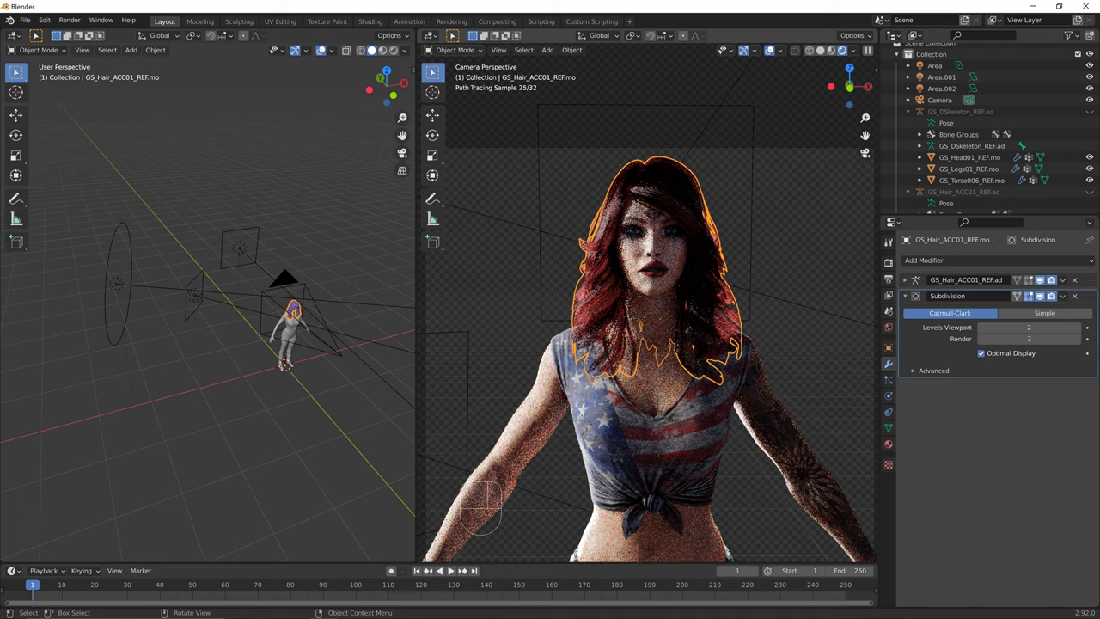
pyautogui.click(1090, 111)
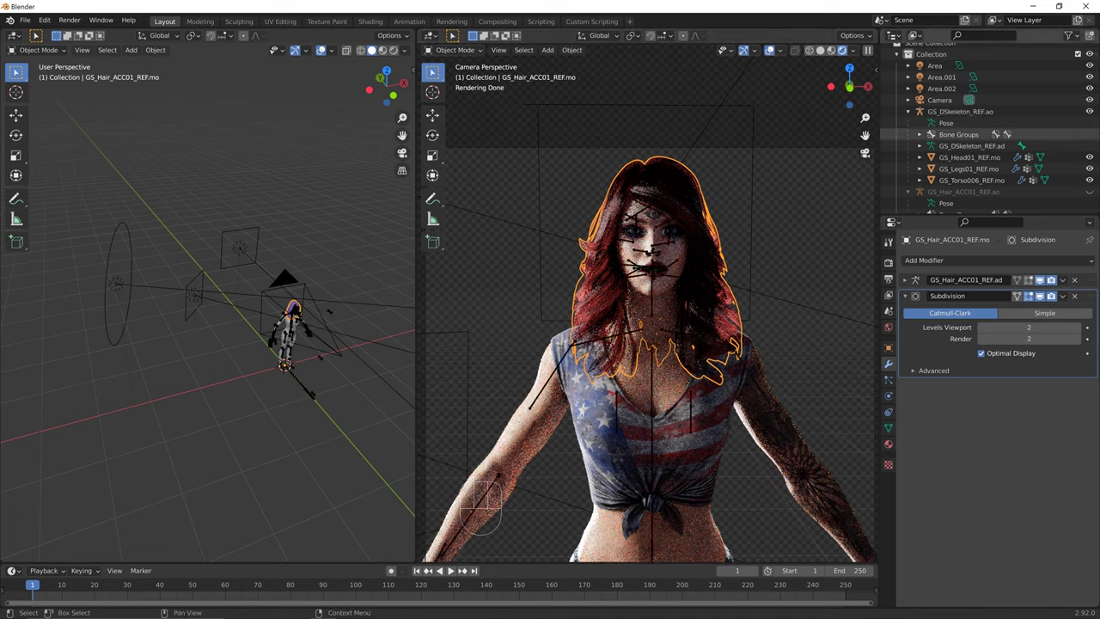
pyautogui.scroll(-1, 1089, 134)
pyautogui.click(1090, 169)
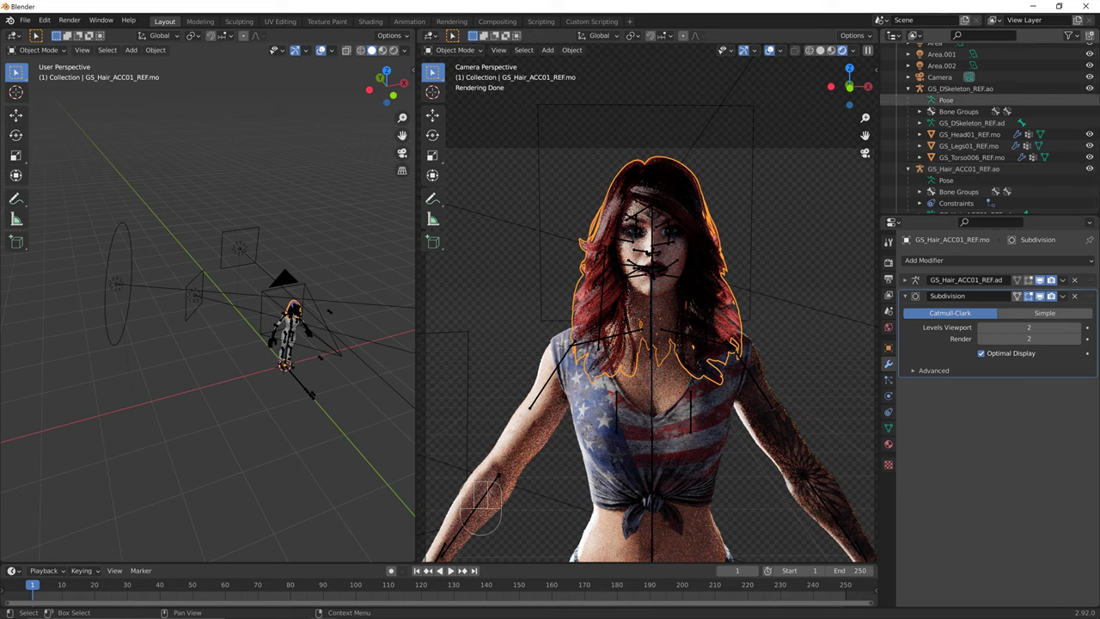
# Move both armatures and all their head, legs, torso and hair meshes into a new collection named Kate American Dreamer.
pyautogui.click(960, 88)
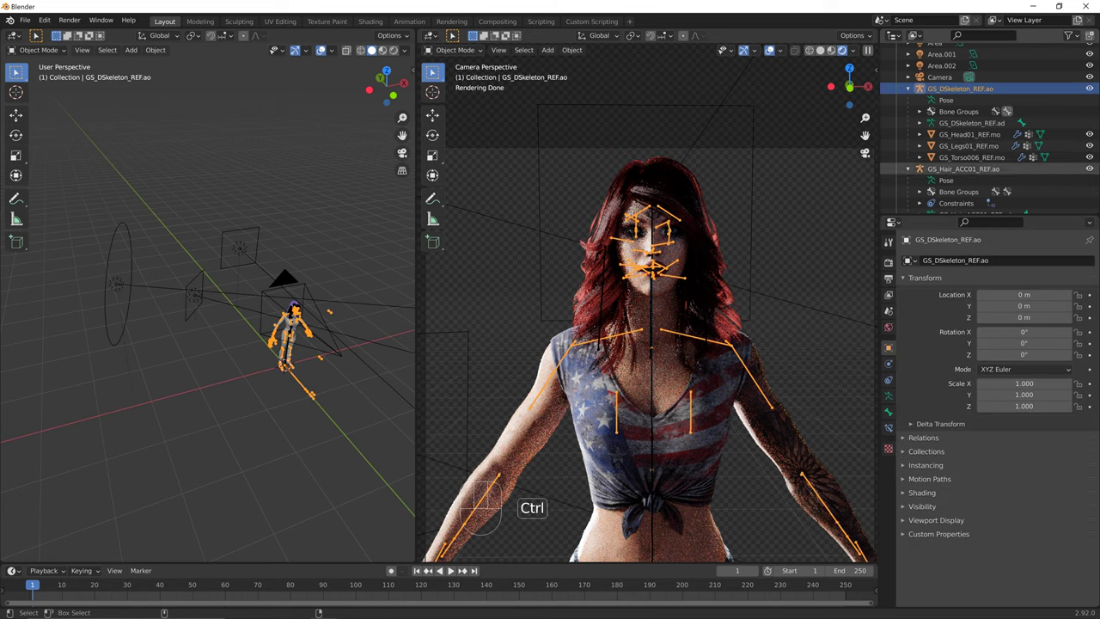
pyautogui.scroll(-1, 988, 138)
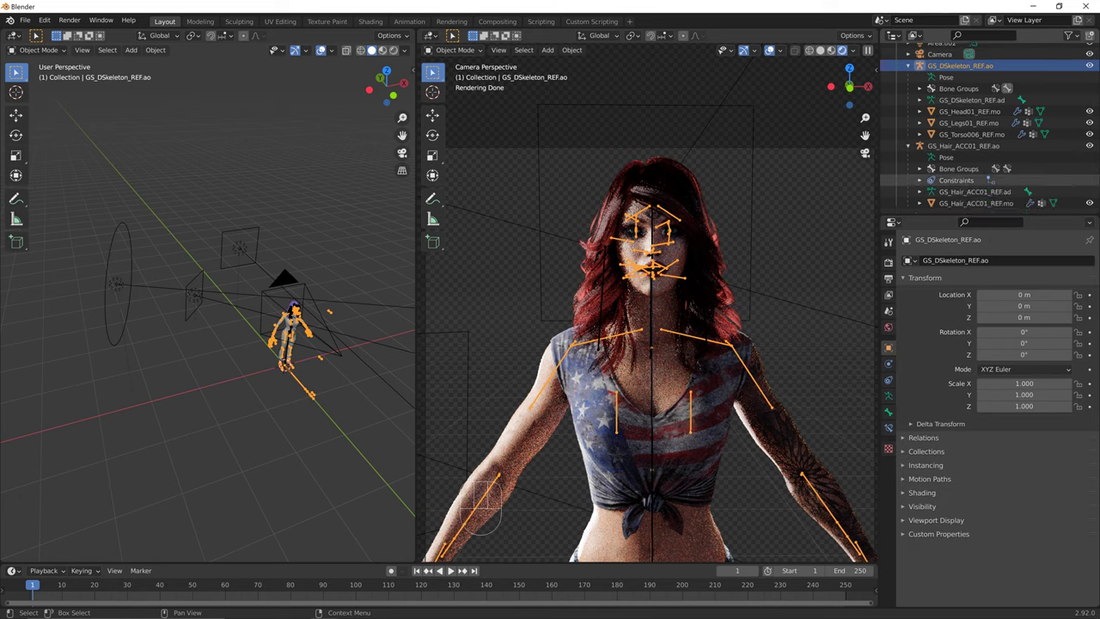
pyautogui.keyDown('shift'); pyautogui.click(988, 203); pyautogui.keyUp('shift')
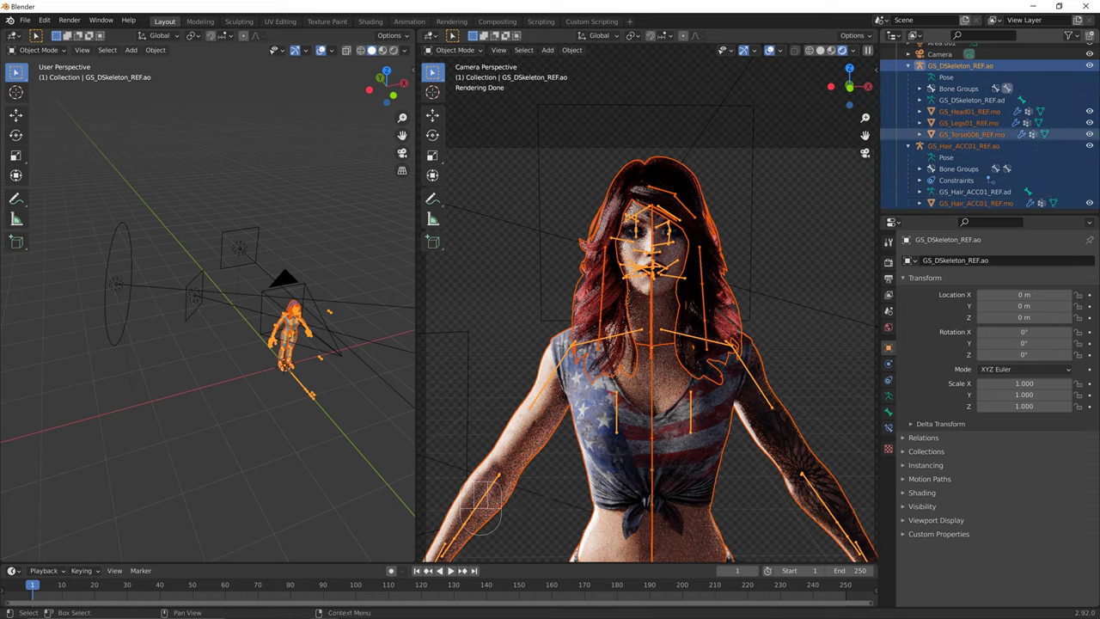
pyautogui.press('m')
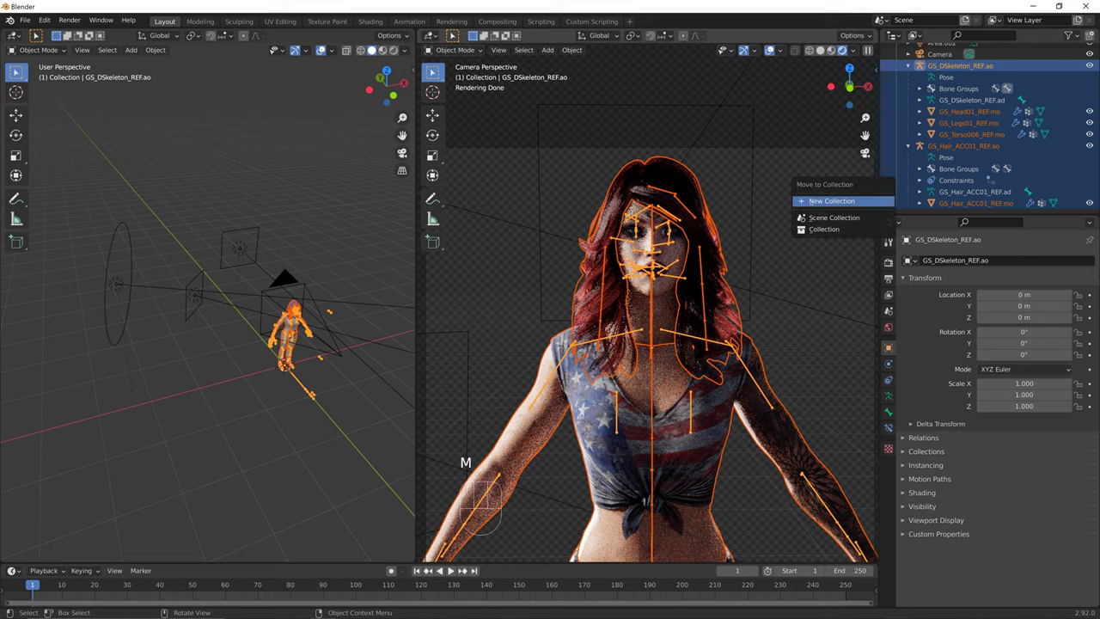
pyautogui.click(873, 201)
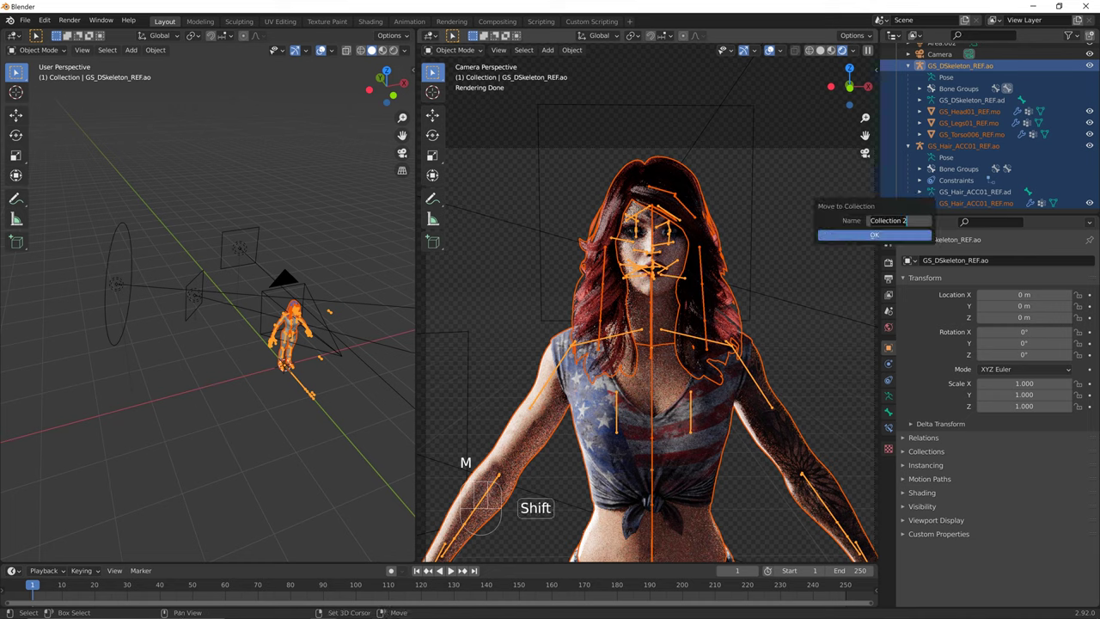
pyautogui.write('Kate Am')
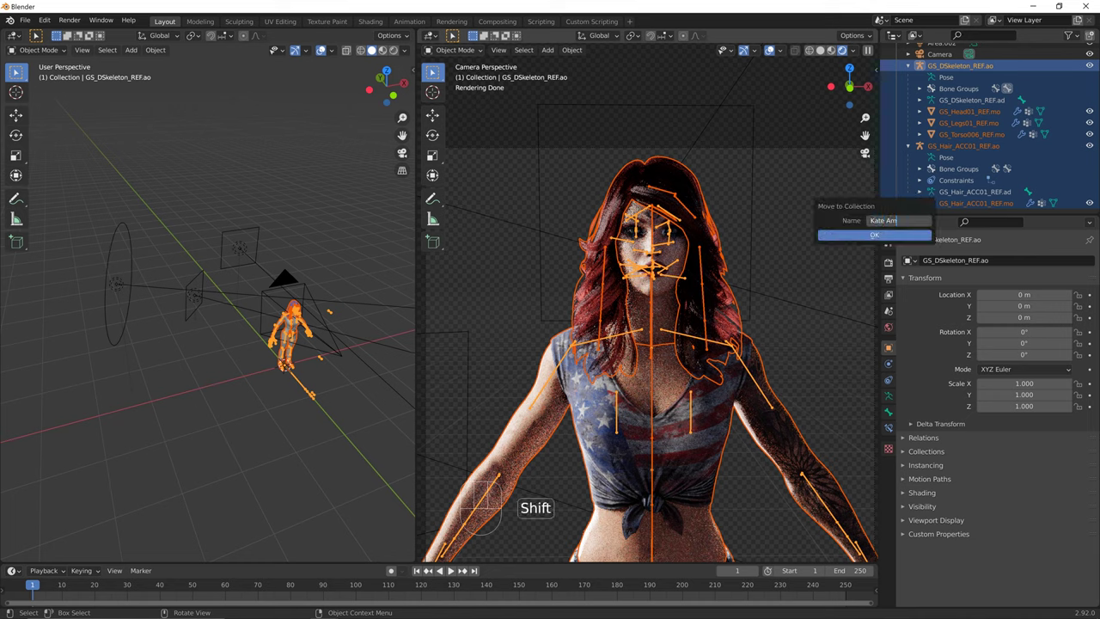
pyautogui.write('erican Dress')
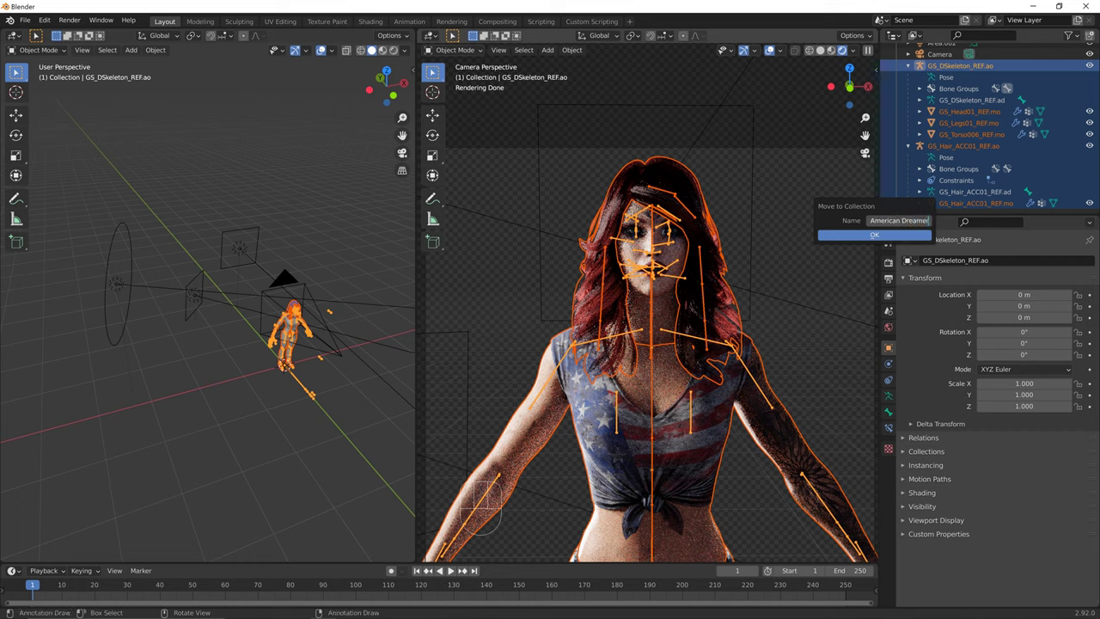
pyautogui.press('Return')
pyautogui.click(874, 234)
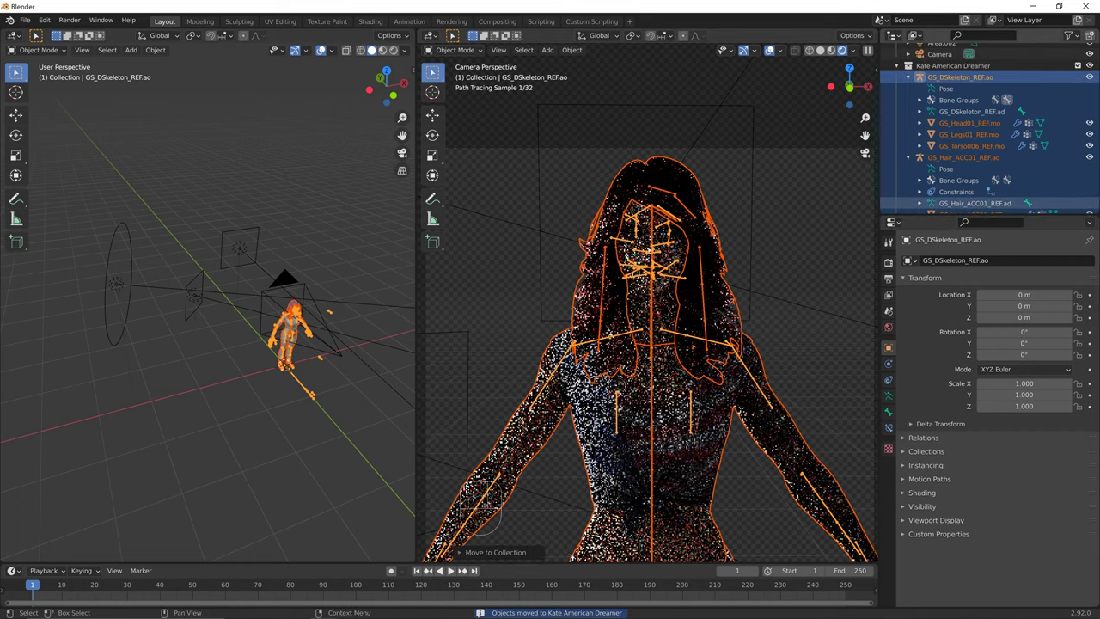
pyautogui.press('alt')
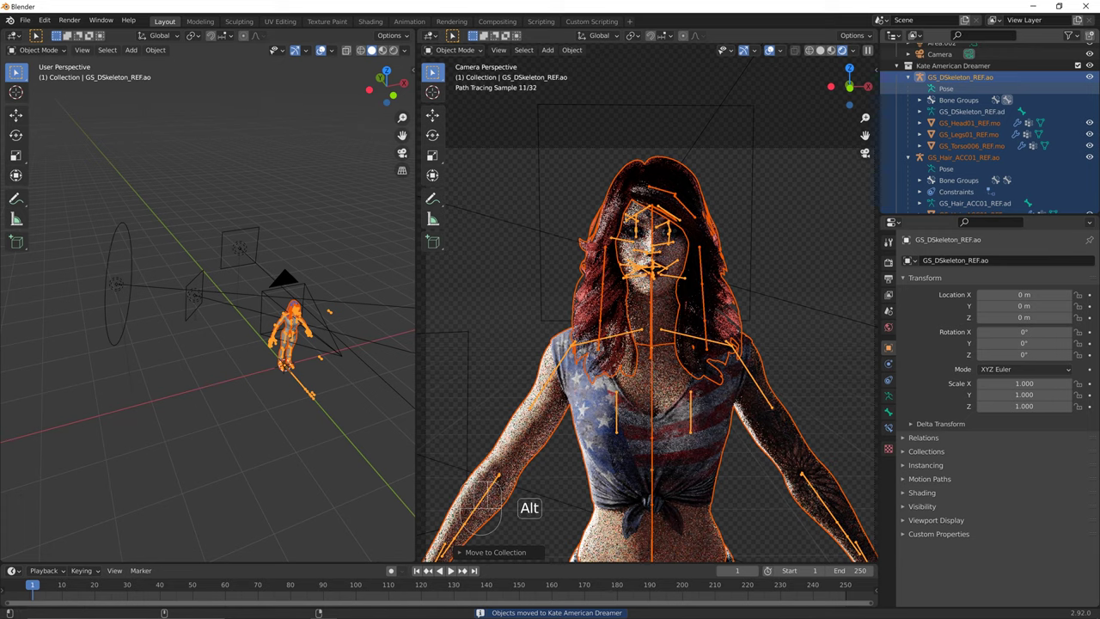
pyautogui.hotkey('alt', 'z')
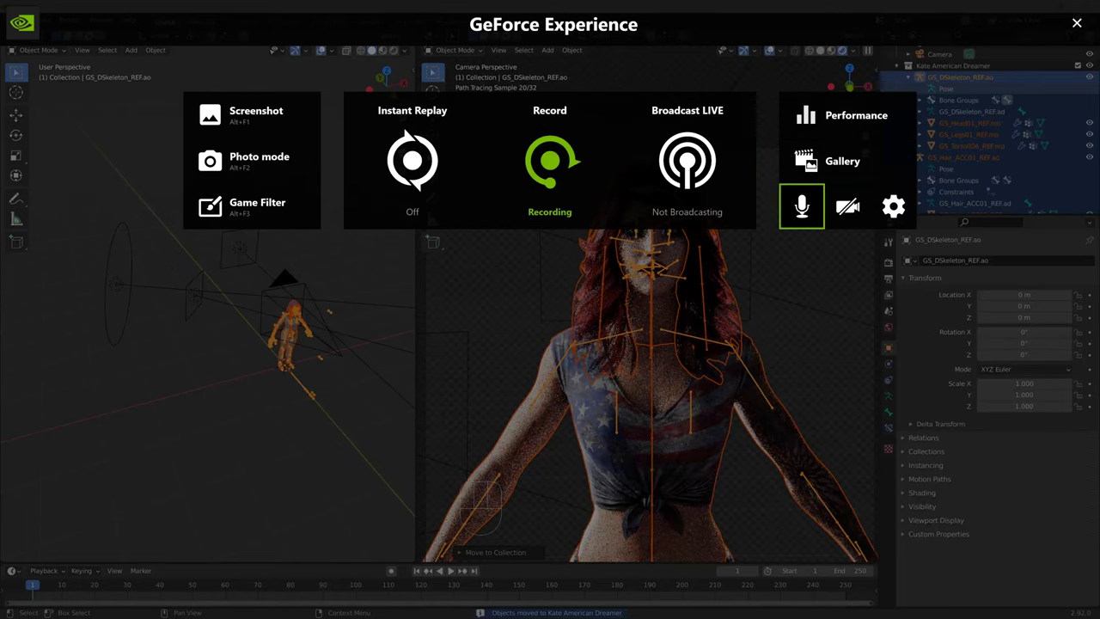
pyautogui.hotkey('alt', 'z')
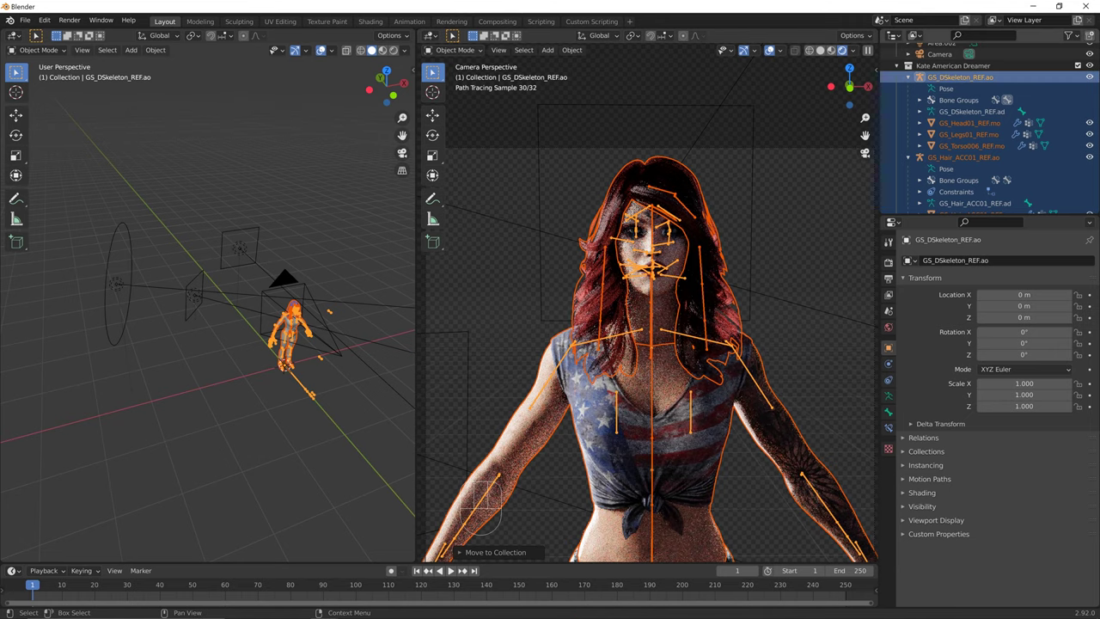
pyautogui.click(908, 78)
pyautogui.click(908, 130)
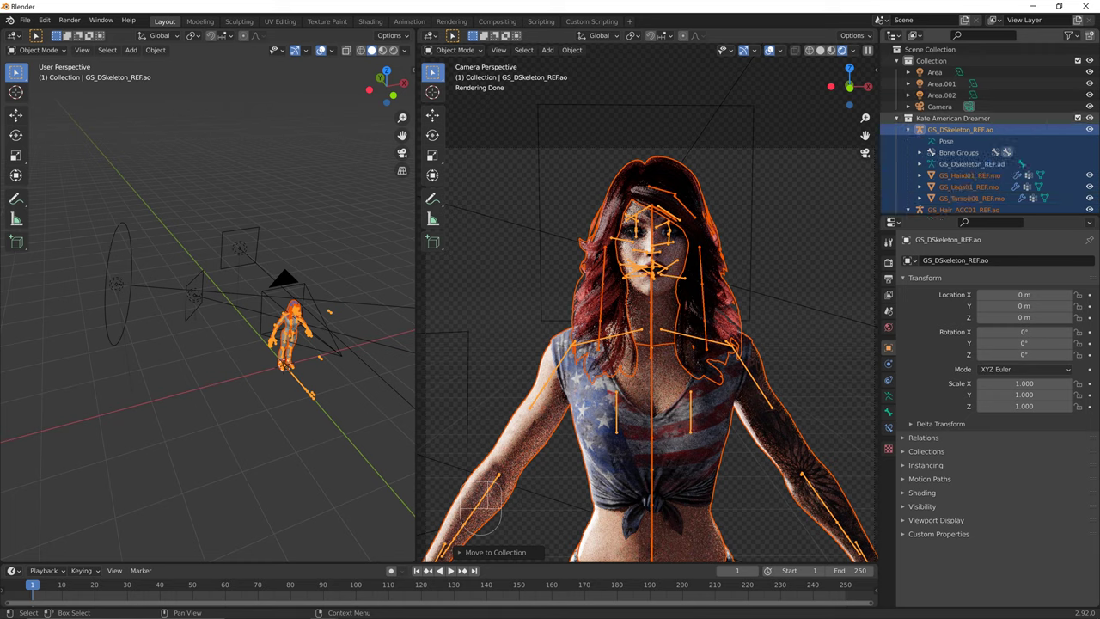
# Make the Kate American Dreamer collection active and select only the GS_DSkeleton_REF.ao body armature.
pyautogui.click(952, 118)
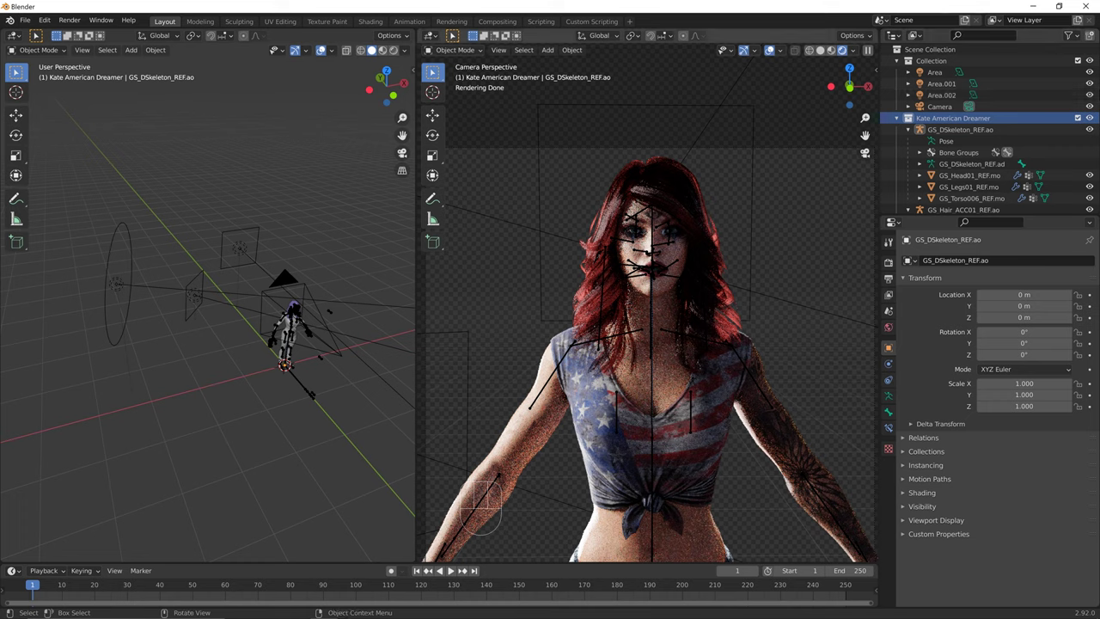
pyautogui.click(651, 360)
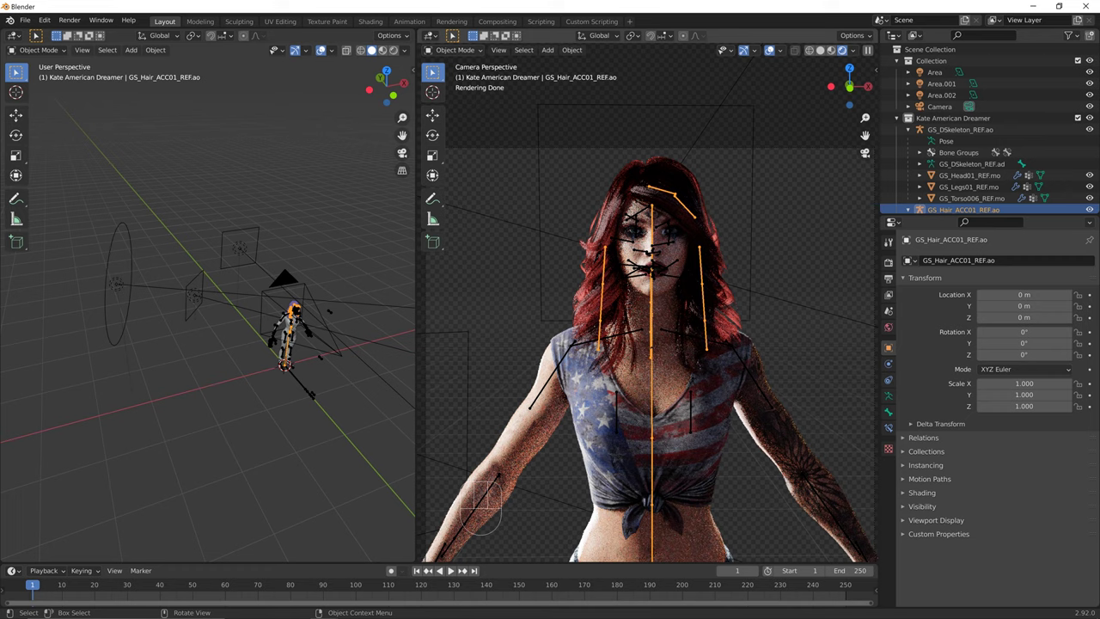
pyautogui.click(651, 360)
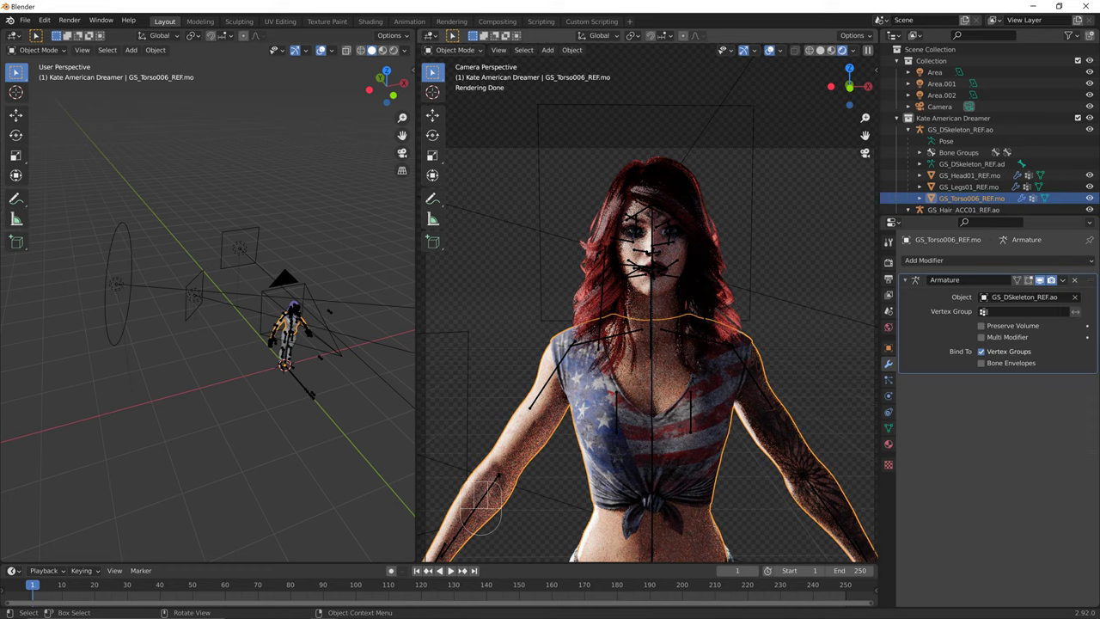
pyautogui.click(651, 361)
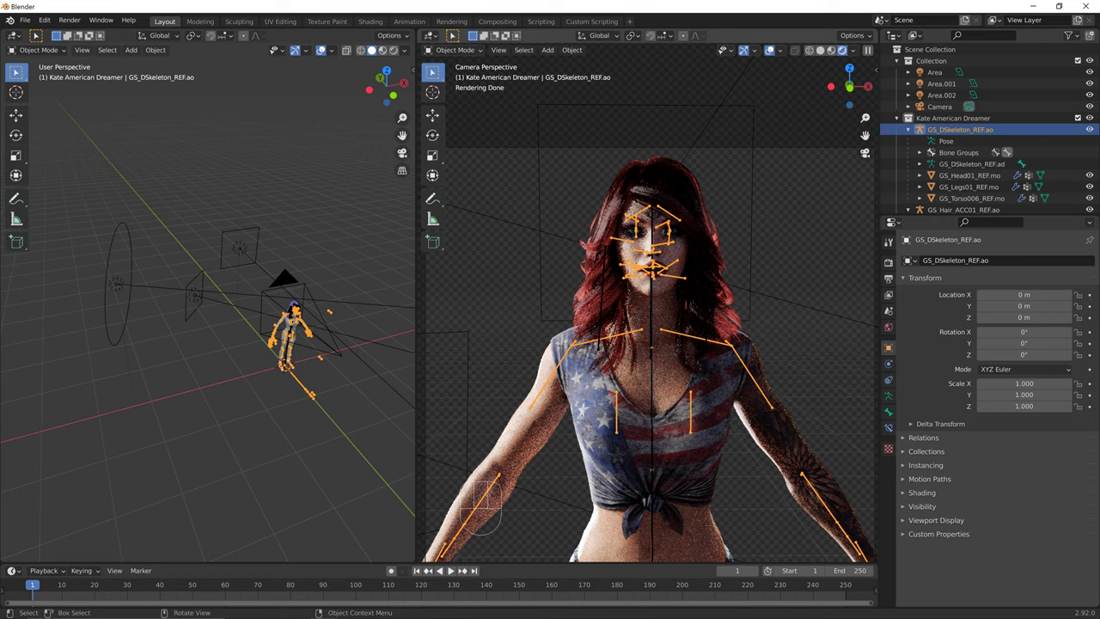
pyautogui.hotkey('alt', 'a')
pyautogui.press('n')
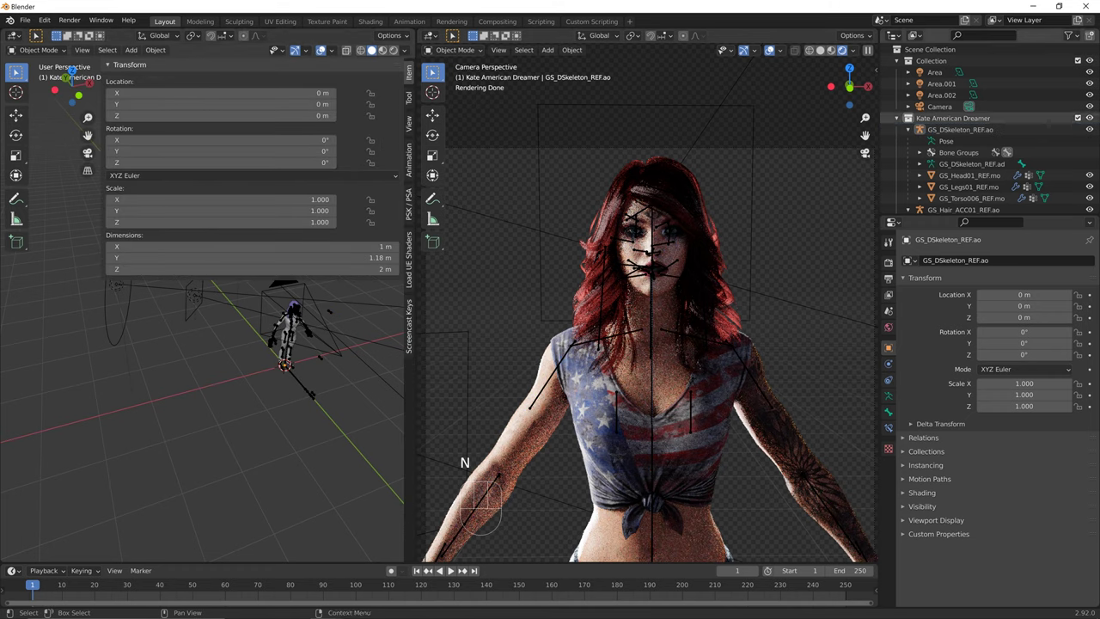
pyautogui.keyDown('ctrl'); pyautogui.click(960, 129); pyautogui.keyUp('ctrl')
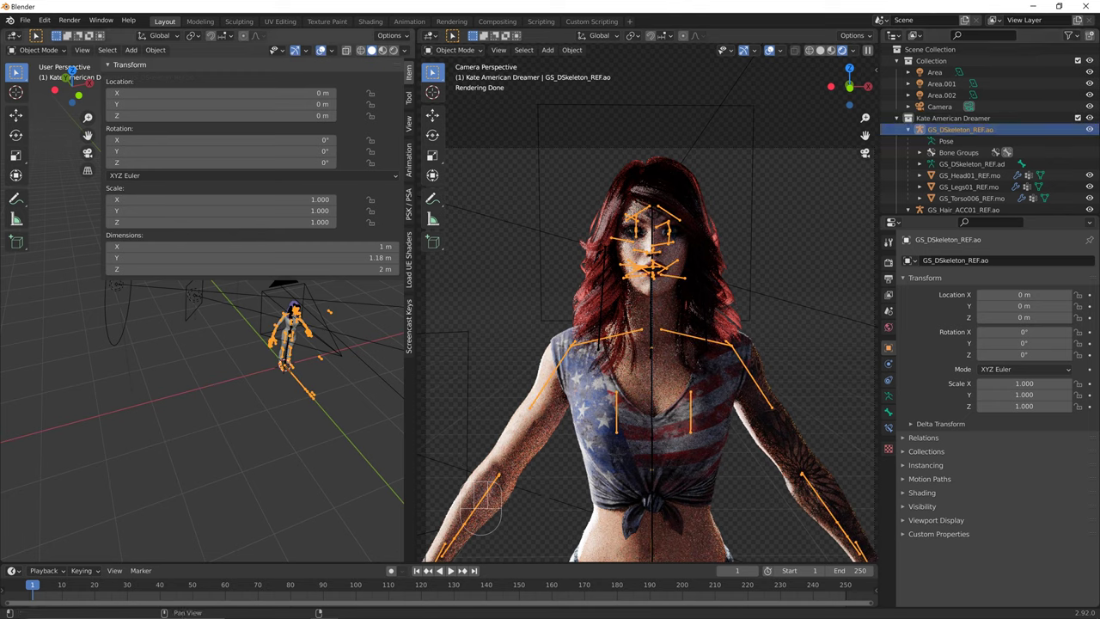
# Import the GS_IdleMenu.psa animation onto the body armature with the PSK/PSA importer.
pyautogui.click(409, 260)
pyautogui.click(408, 327)
pyautogui.click(409, 204)
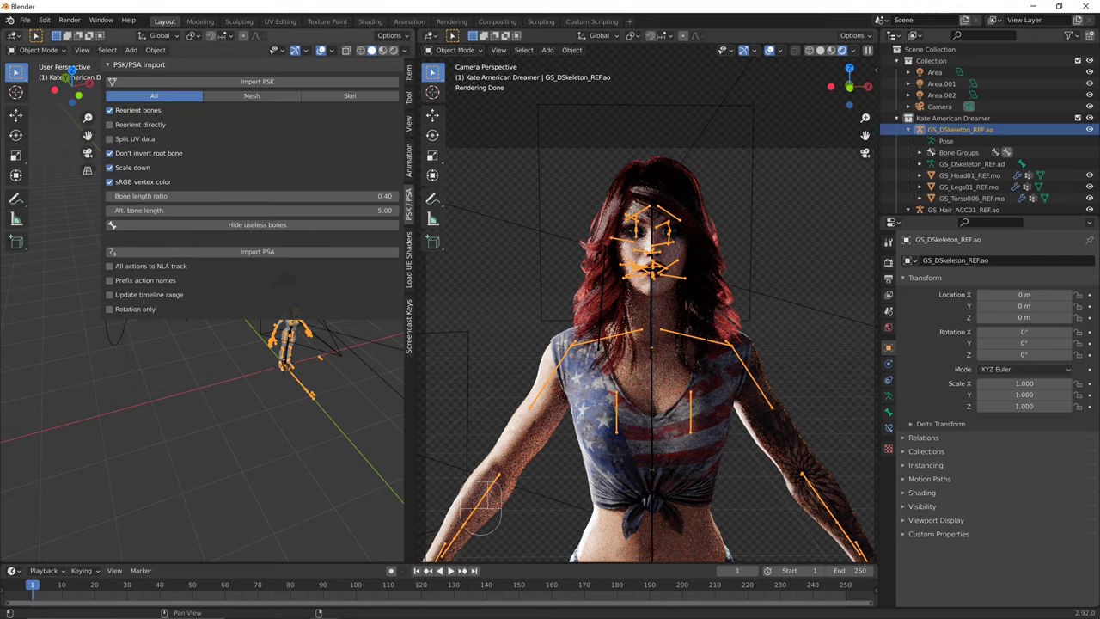
pyautogui.click(258, 252)
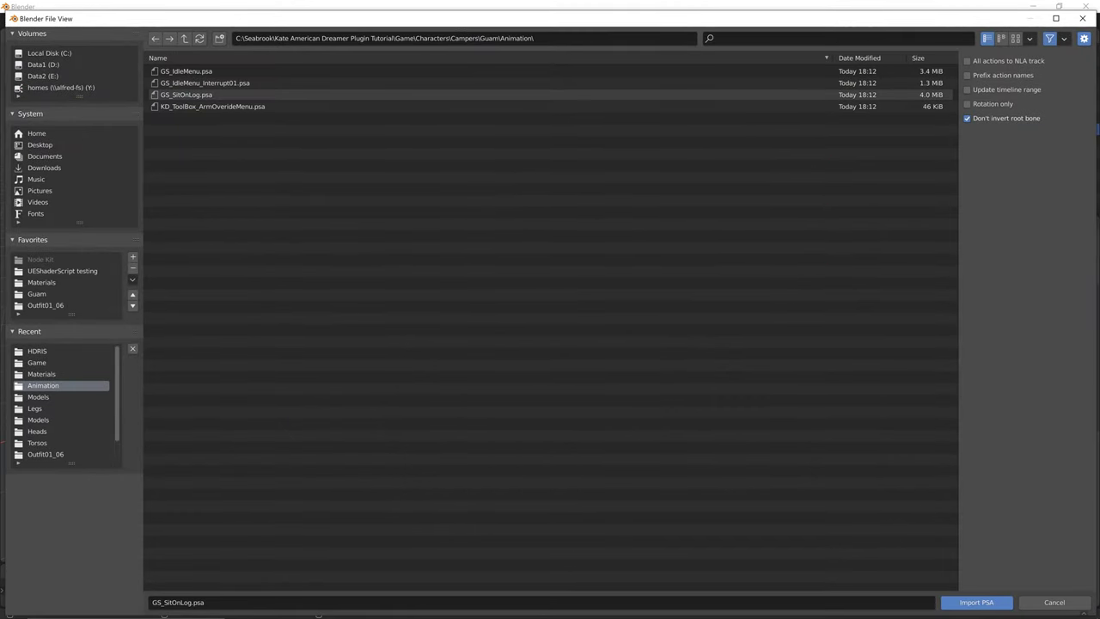
pyautogui.doubleClick(187, 72)
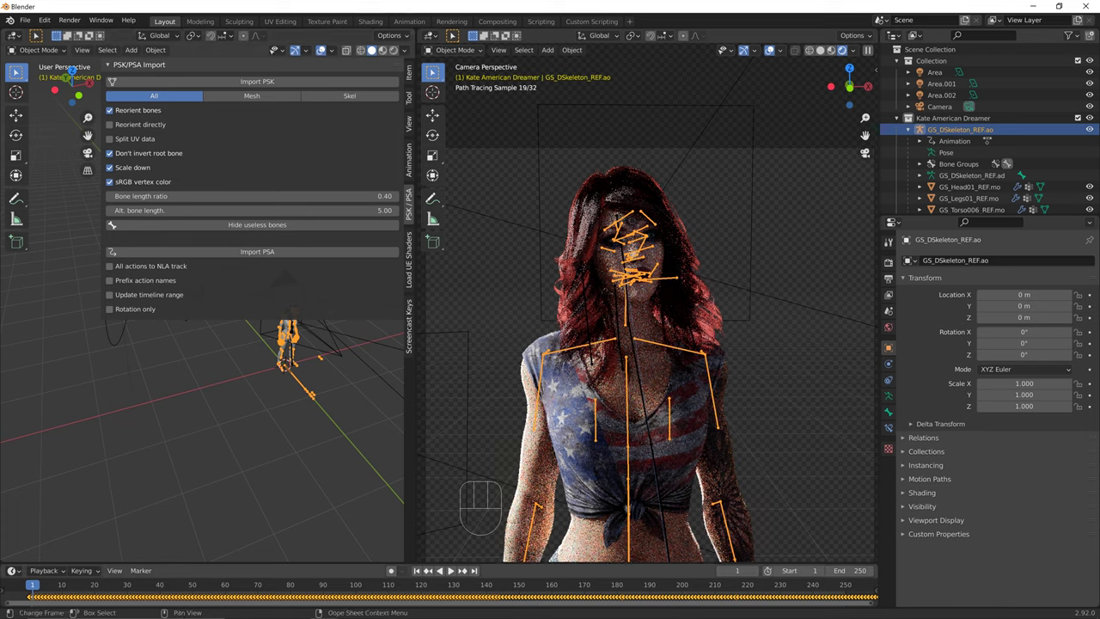
# Play the imported animation briefly, and hide the body and hair armatures from the viewport.
pyautogui.click(450, 570)
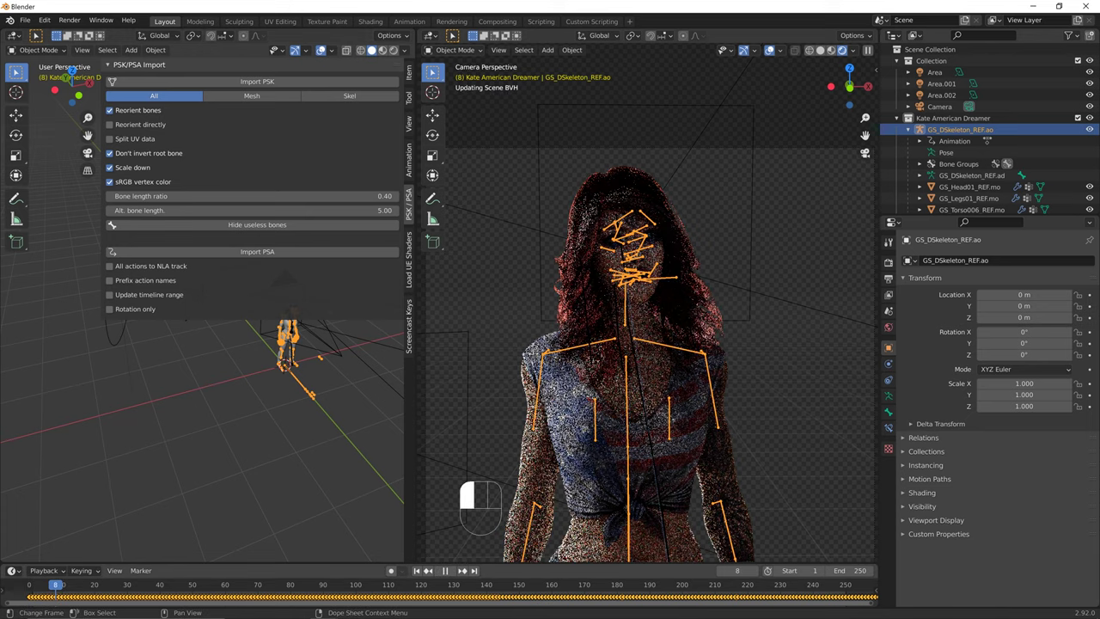
pyautogui.click(449, 570)
pyautogui.click(1089, 130)
pyautogui.scroll(-2, 1030, 164)
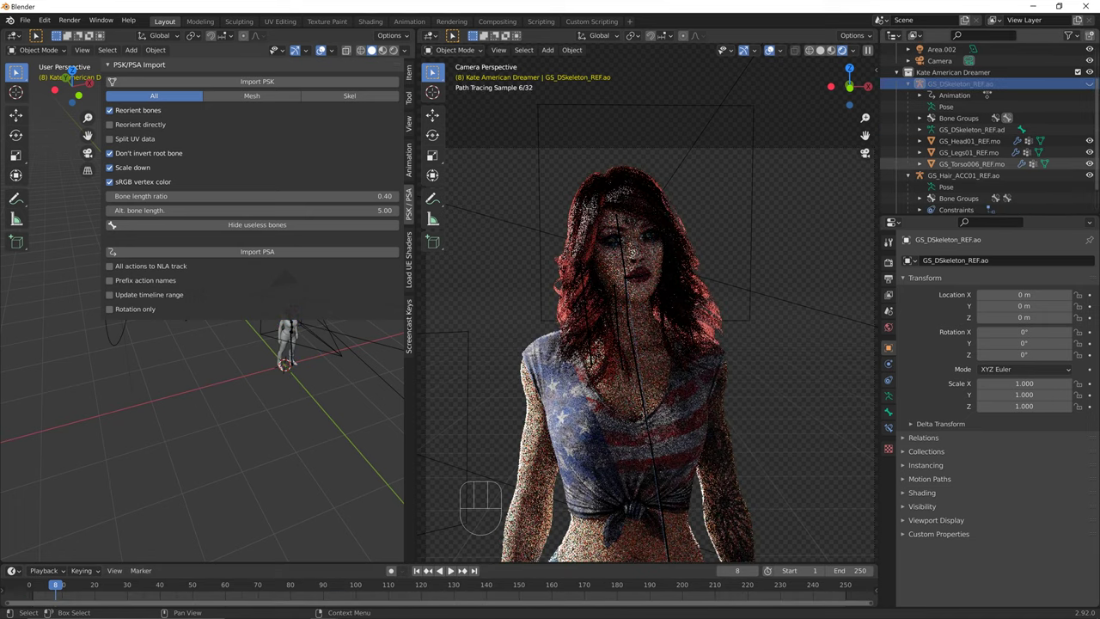
pyautogui.click(1089, 175)
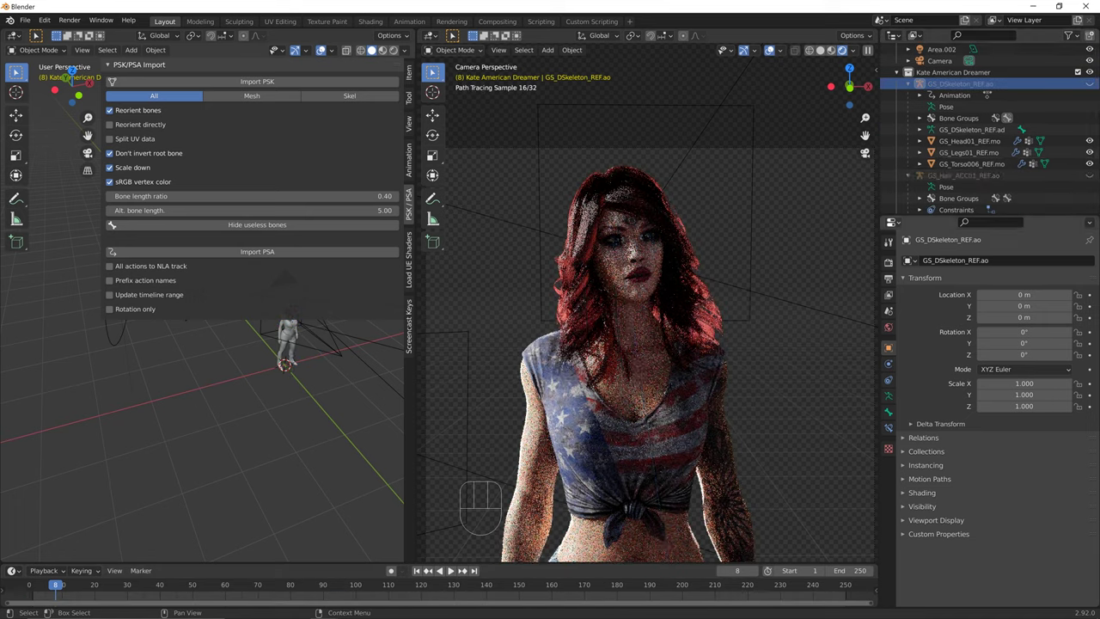
pyautogui.click(799, 304)
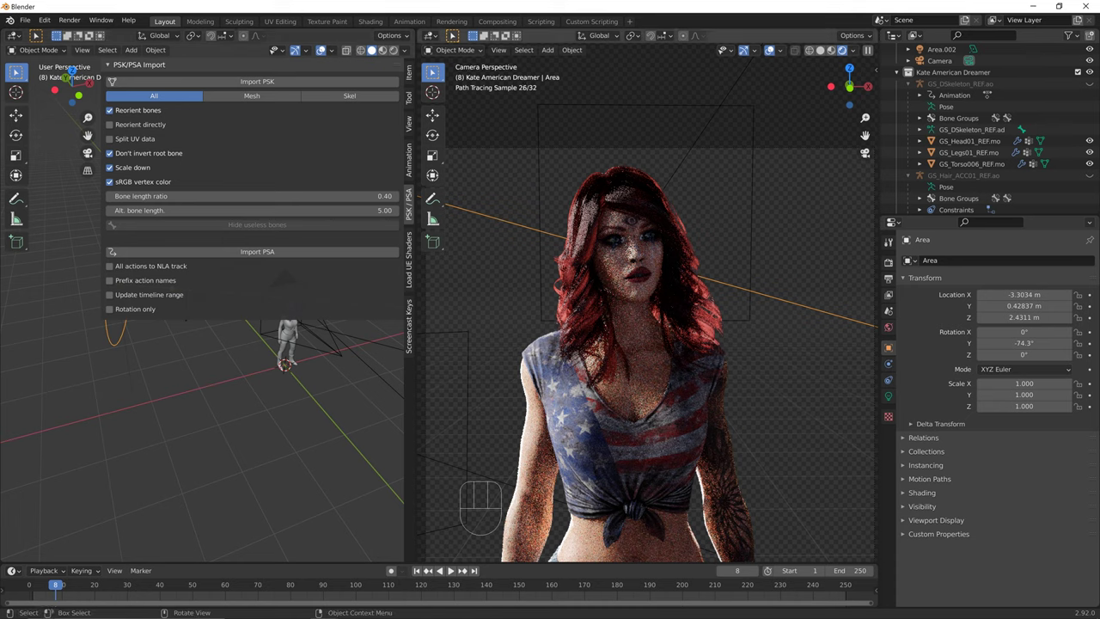
# Play the animation in reverse briefly and move the timeline to frame 21 to pose the character.
pyautogui.click(439, 570)
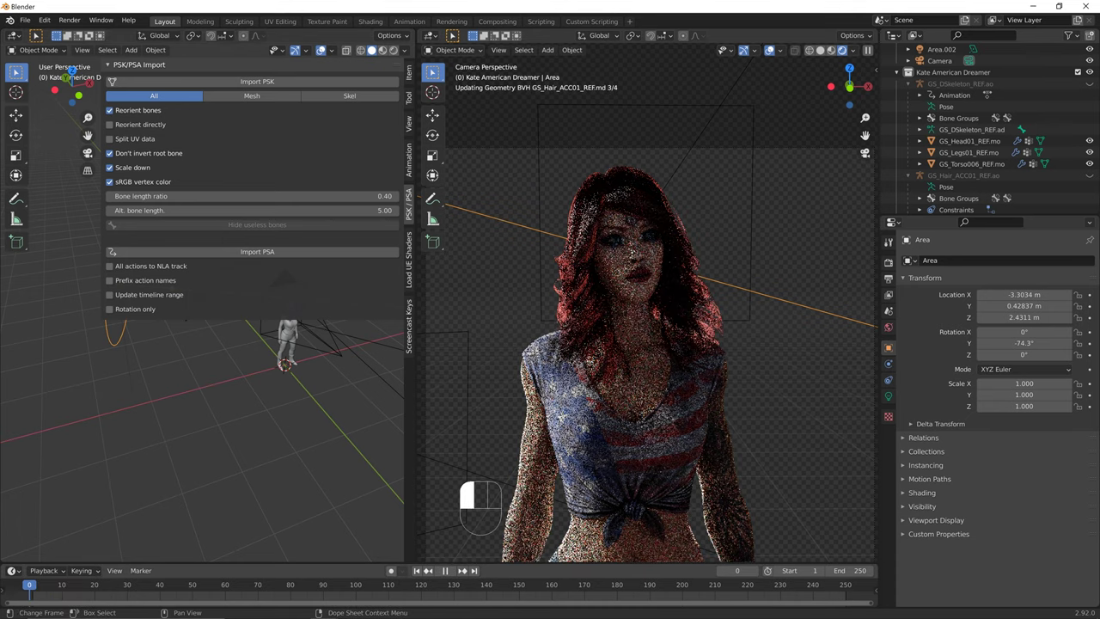
pyautogui.moveTo(29, 585); pyautogui.dragTo(95, 585)
pyautogui.press('Right')
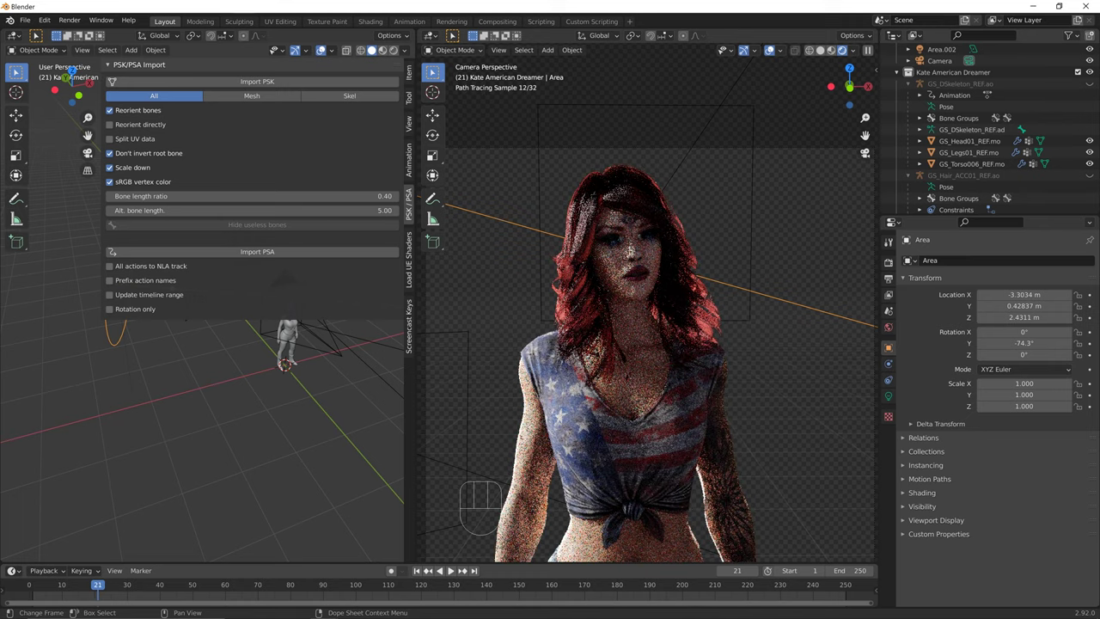
# Play the animation briefly in reverse, return the timeline to frame 0, and hide the viewport's PSK/PSA sidebar.
pyautogui.hotkey('ctrl', 'shift', 'space')
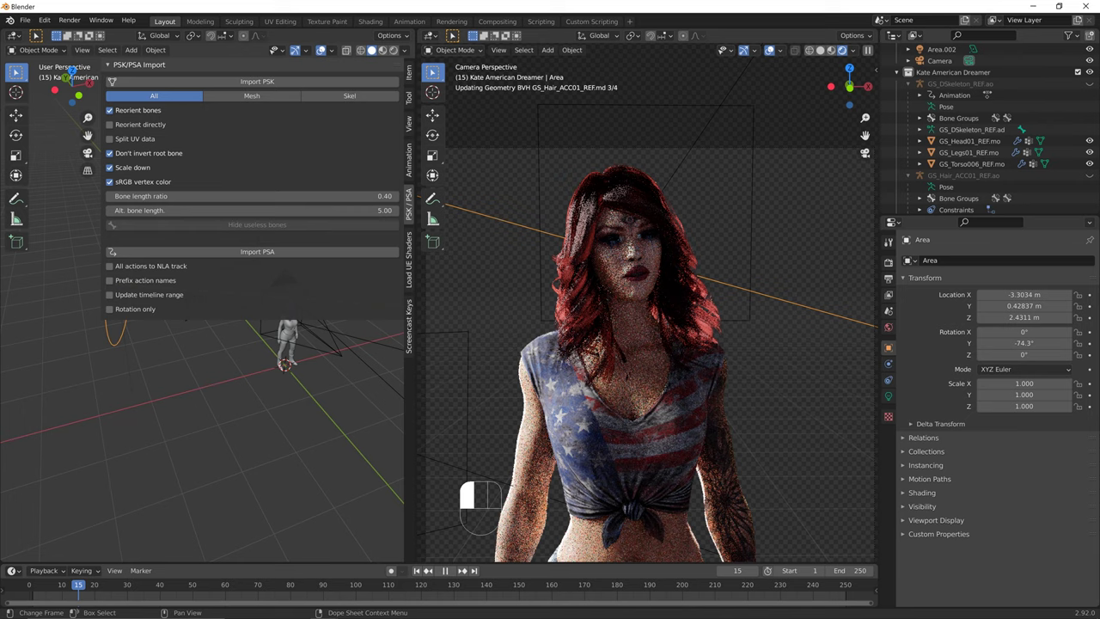
pyautogui.press('space')
pyautogui.moveTo(65, 584); pyautogui.dragTo(42, 584)
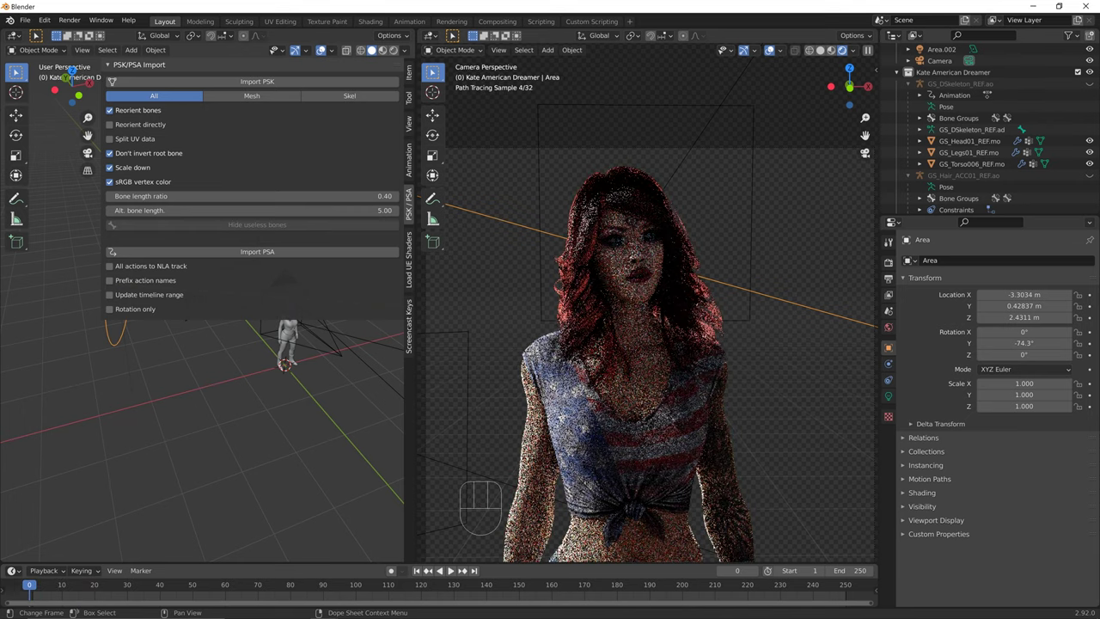
pyautogui.press('Escape')
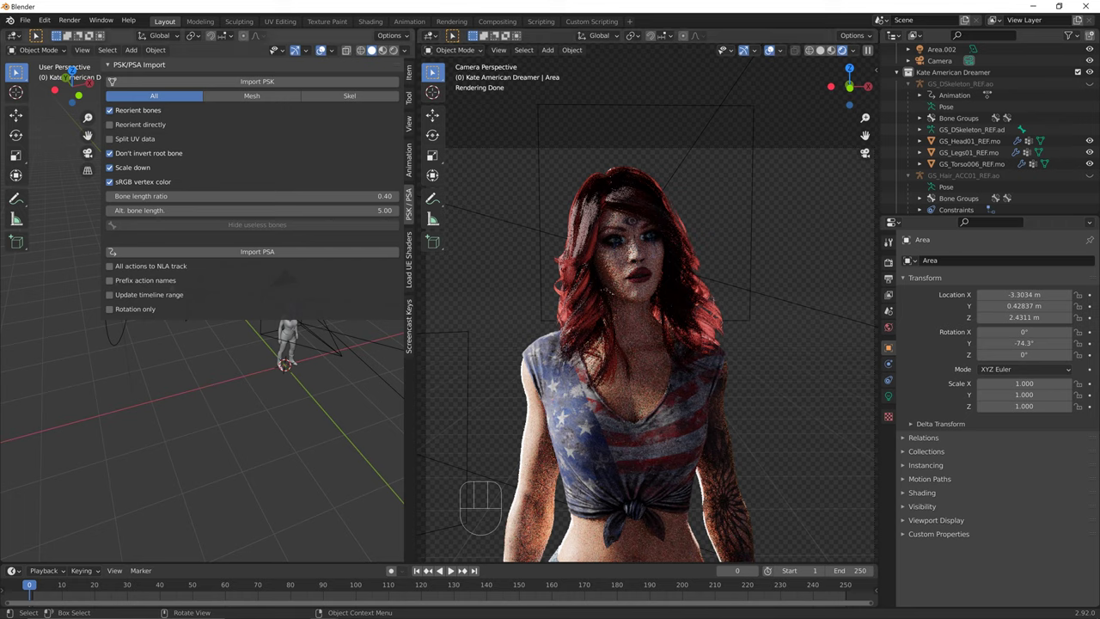
pyautogui.press('n')
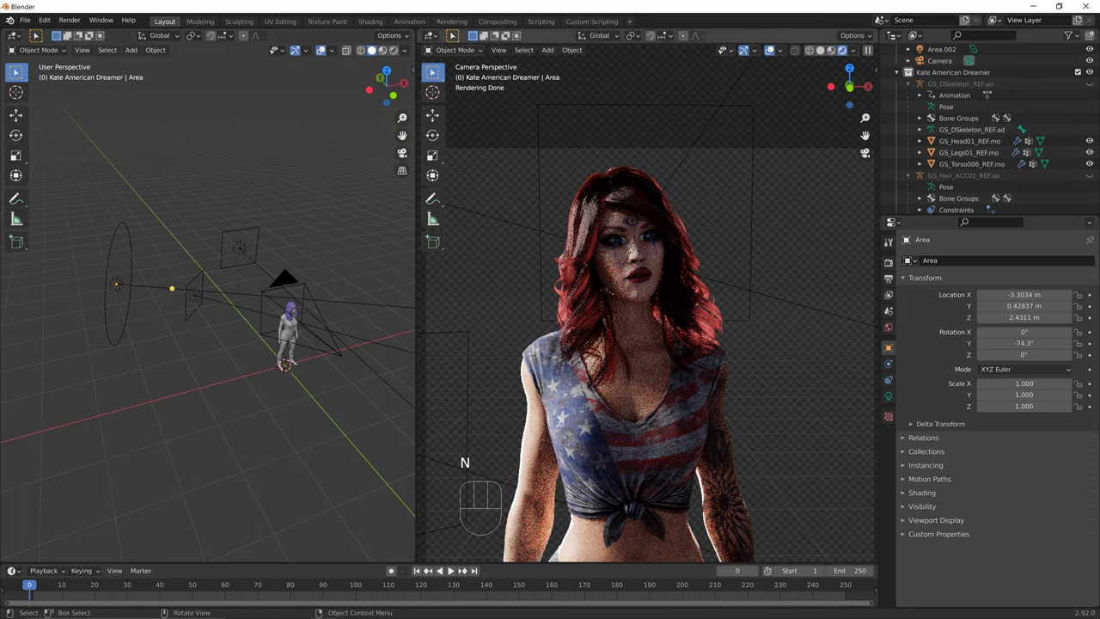
# Enable the Denoising Data and Ambient Occlusion passes for the view layer.
pyautogui.click(888, 295)
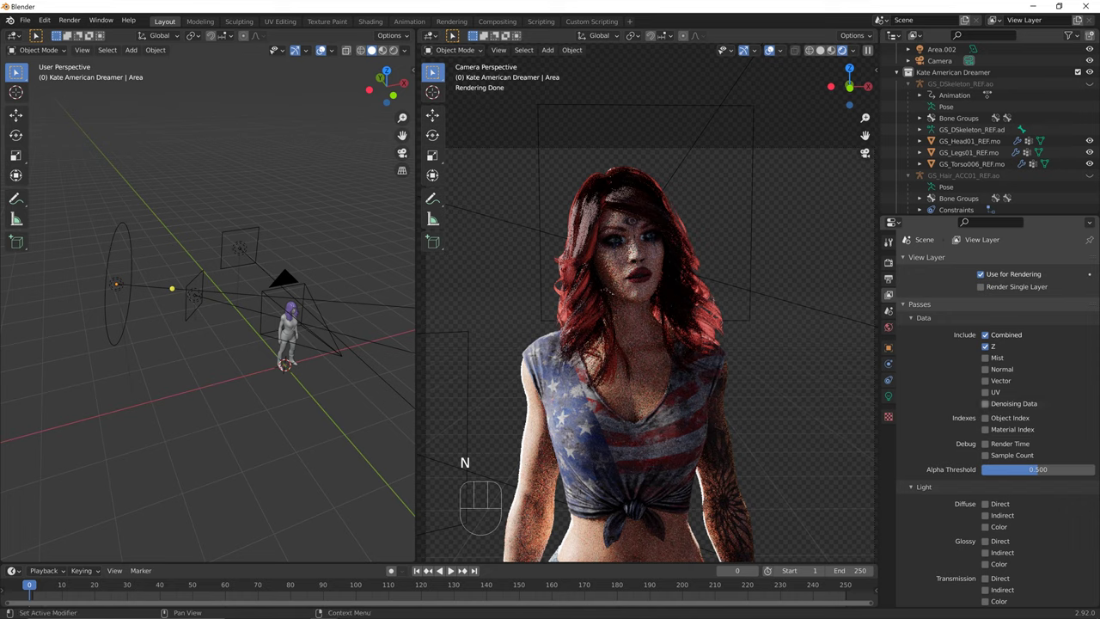
pyautogui.click(985, 404)
pyautogui.scroll(-7, 988, 446)
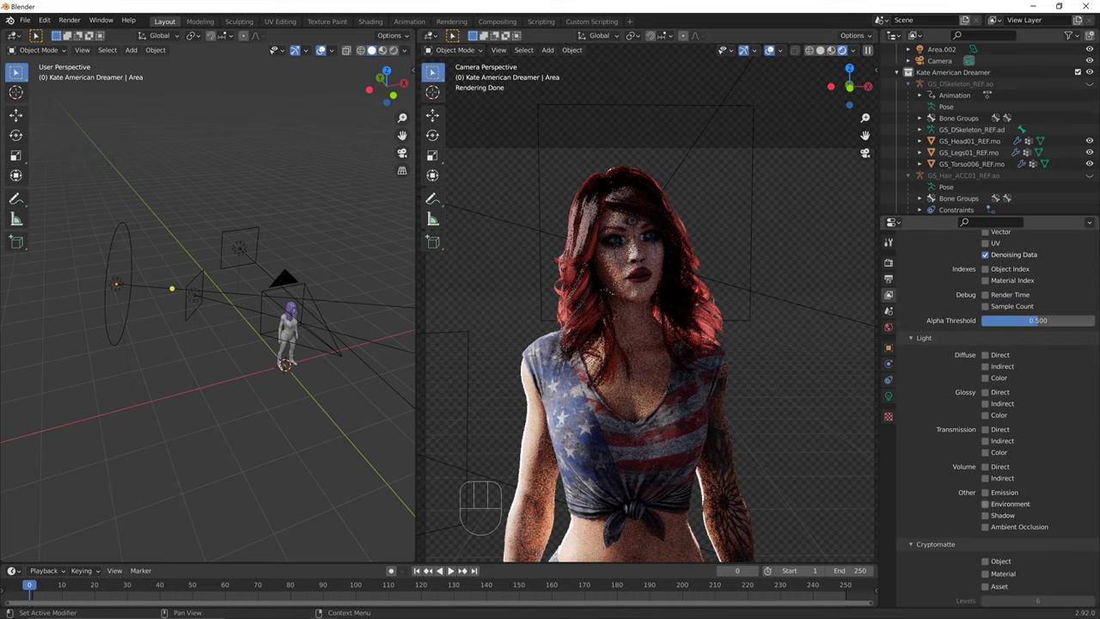
pyautogui.click(985, 527)
# Look for ambient occlusion options in the output settings and the render settings for light paths, volumes, hair and simplify.
pyautogui.click(889, 278)
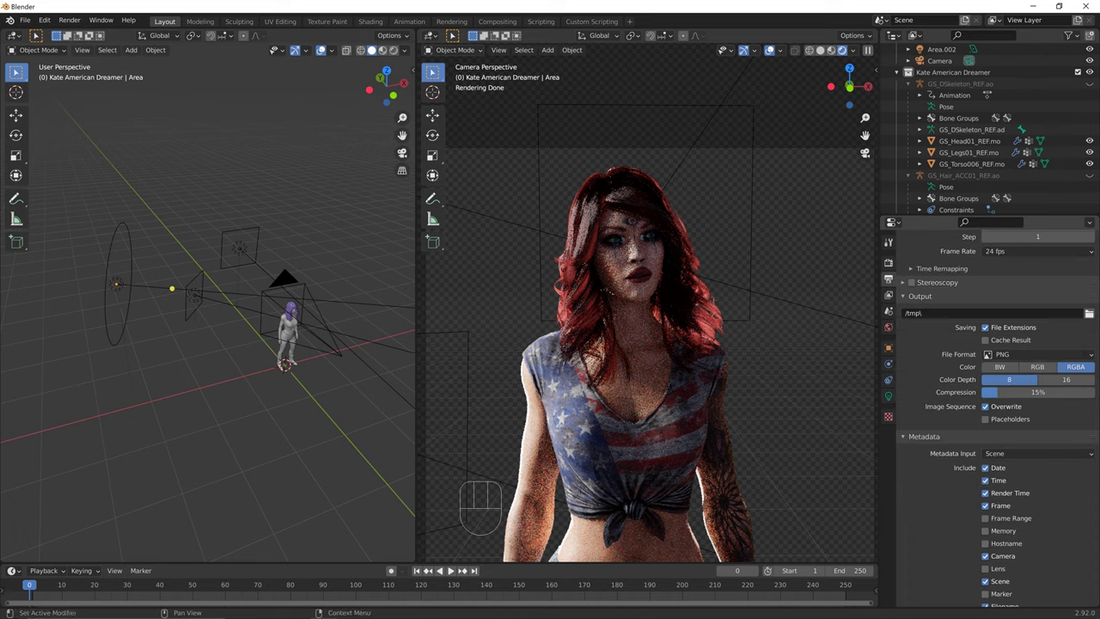
pyautogui.scroll(-6, 997, 387)
pyautogui.scroll(2, 988, 361)
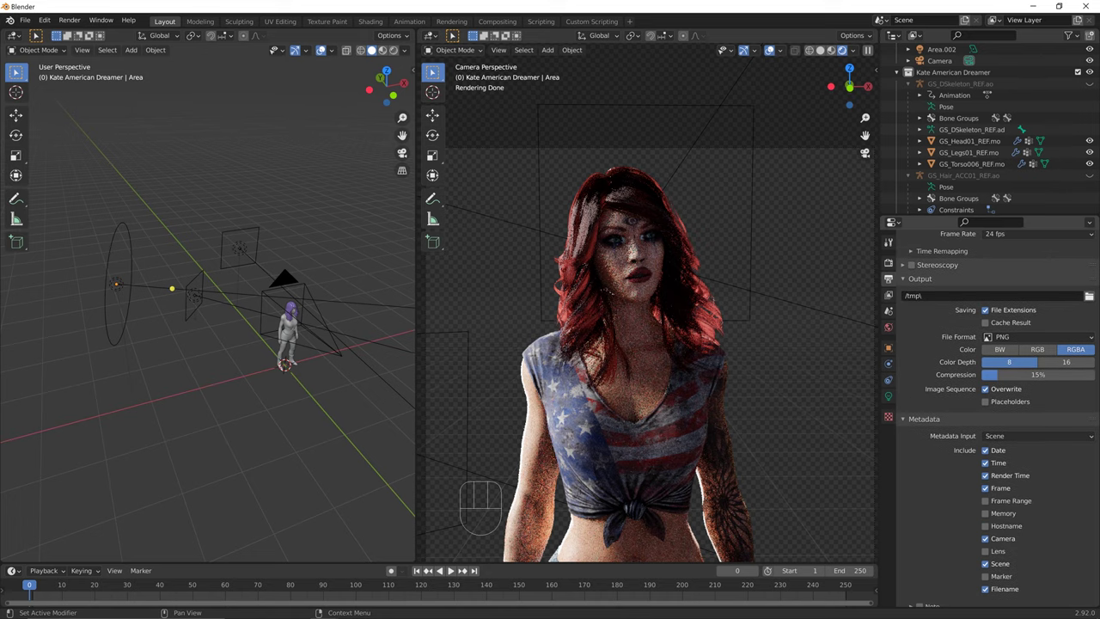
pyautogui.click(888, 262)
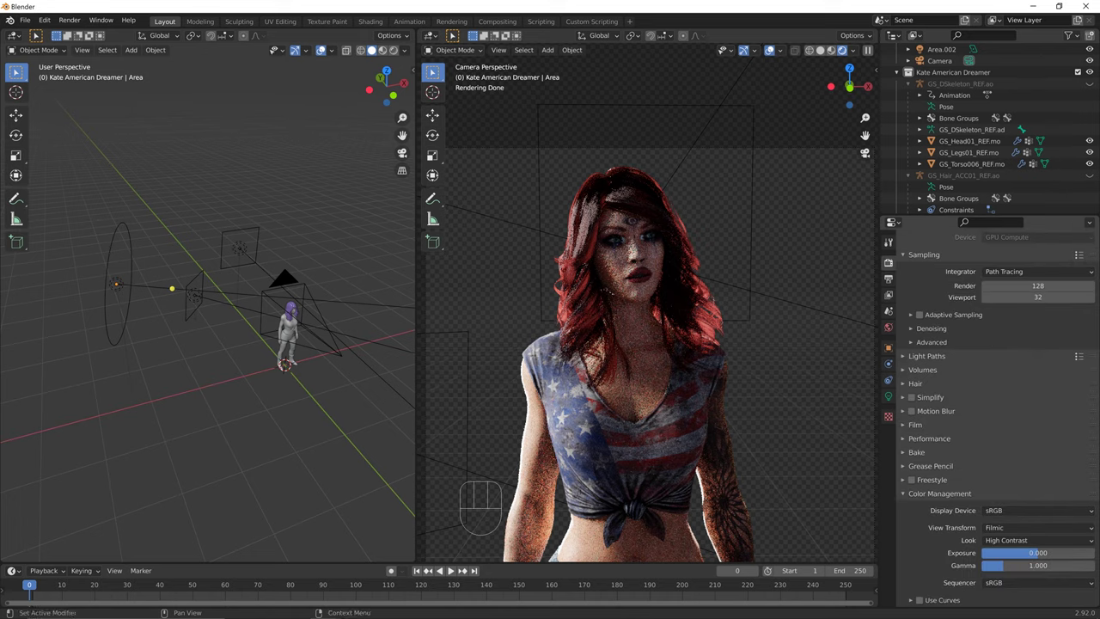
pyautogui.click(926, 355)
pyautogui.click(927, 356)
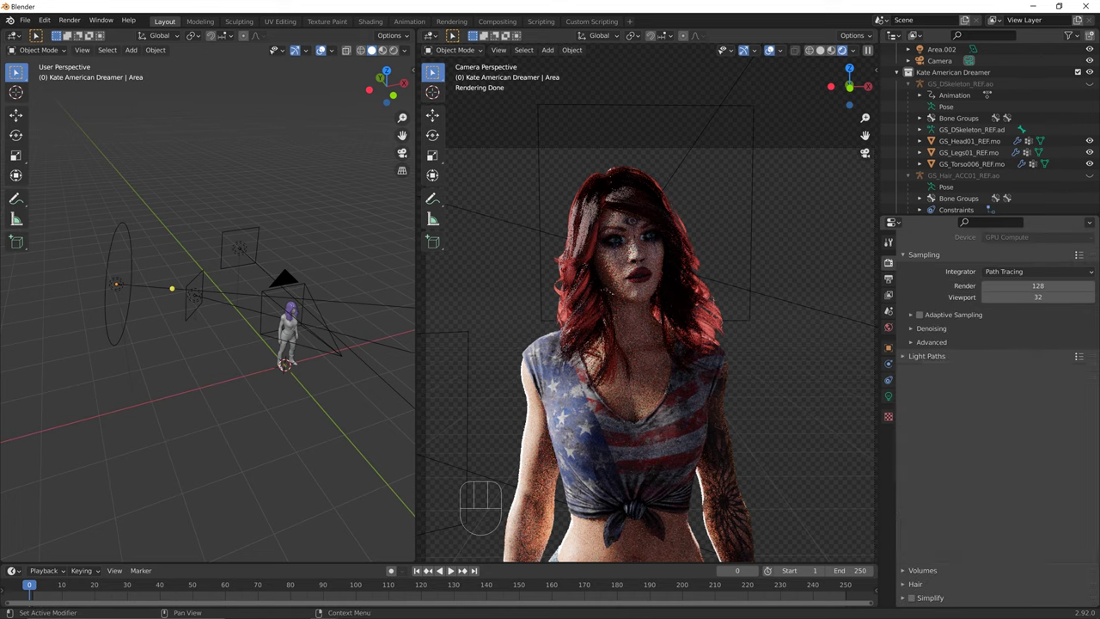
pyautogui.click(923, 369)
pyautogui.click(923, 370)
pyautogui.click(915, 383)
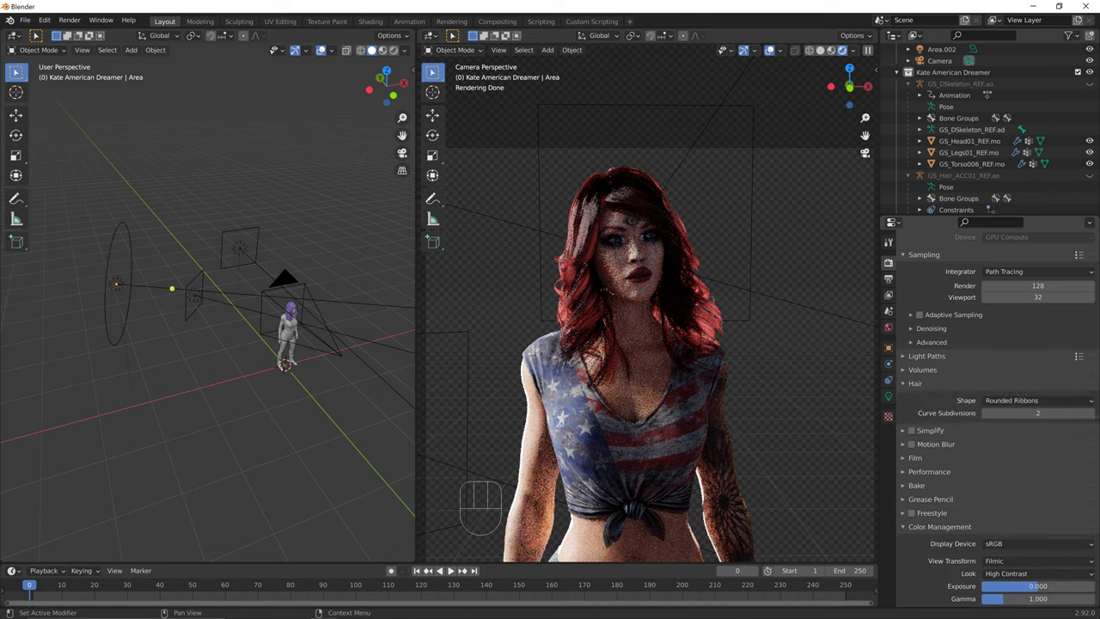
pyautogui.click(916, 383)
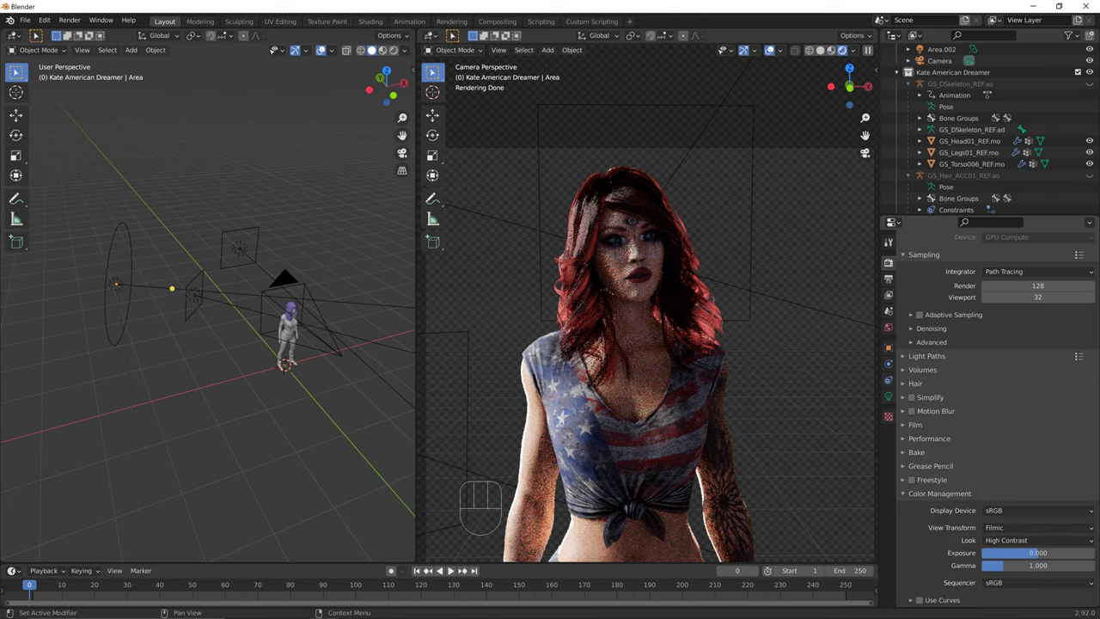
pyautogui.scroll(3, 996, 413)
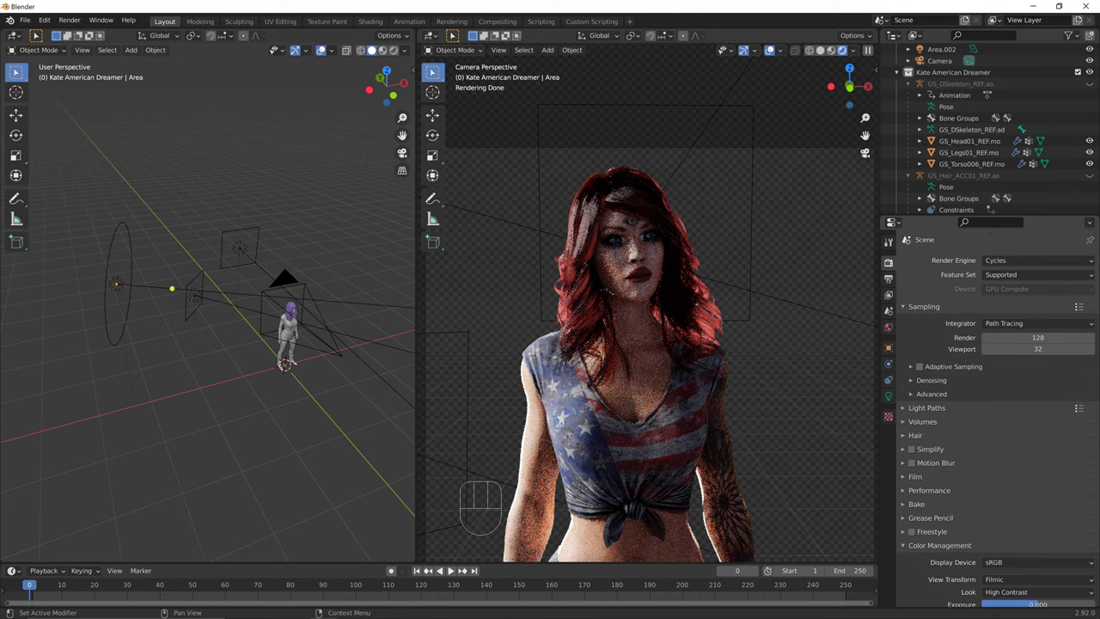
pyautogui.click(926, 408)
pyautogui.click(926, 408)
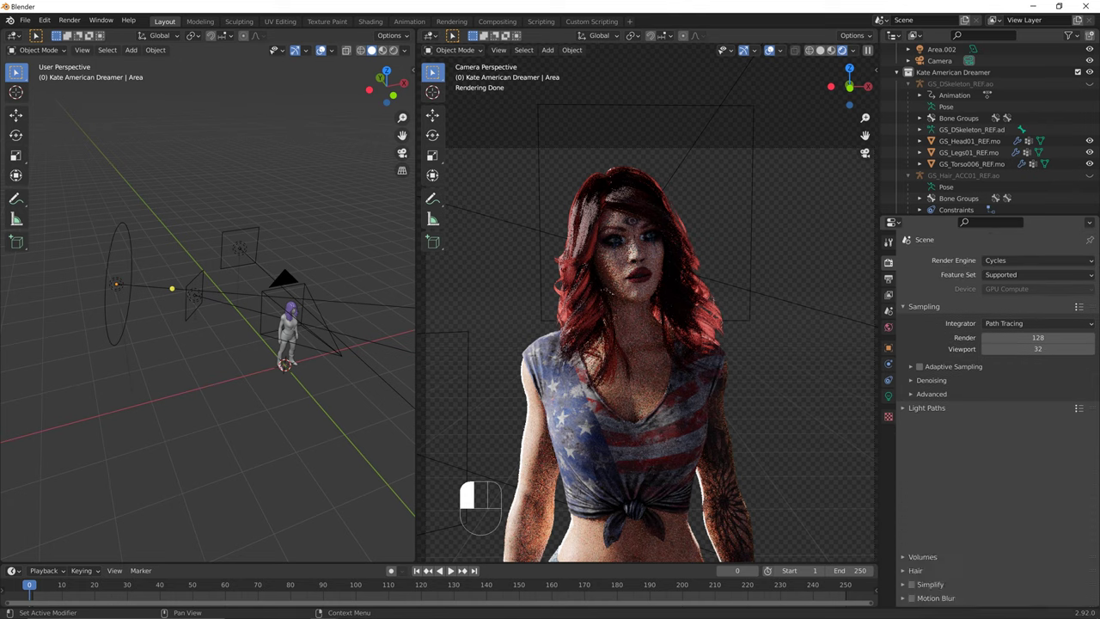
pyautogui.click(916, 436)
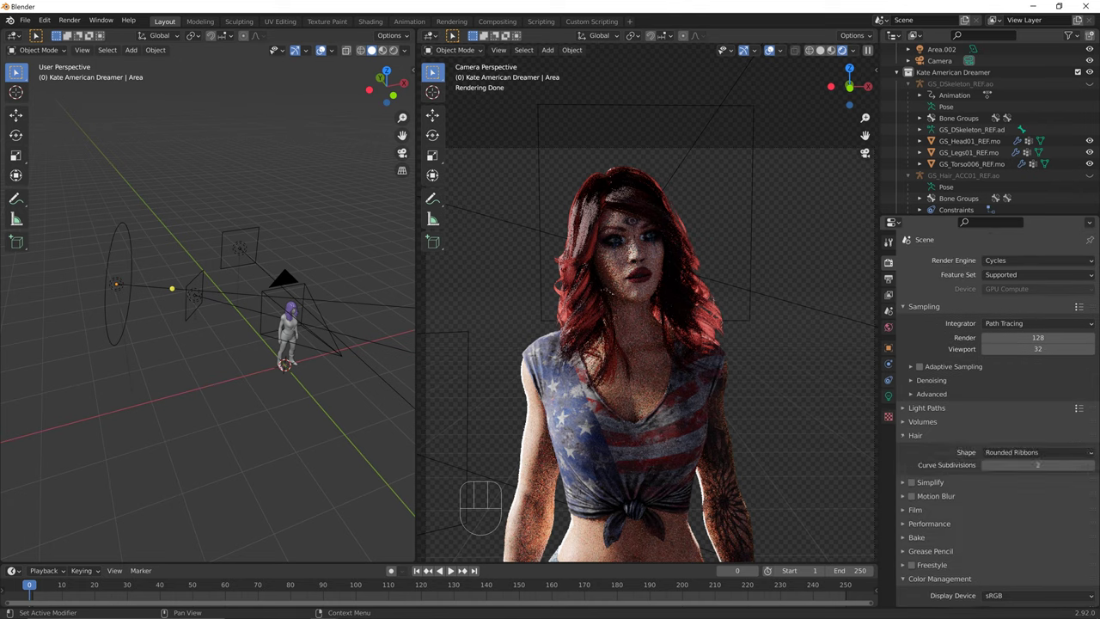
pyautogui.click(916, 435)
pyautogui.click(930, 449)
pyautogui.scroll(-2, 931, 449)
pyautogui.scroll(-4, 988, 429)
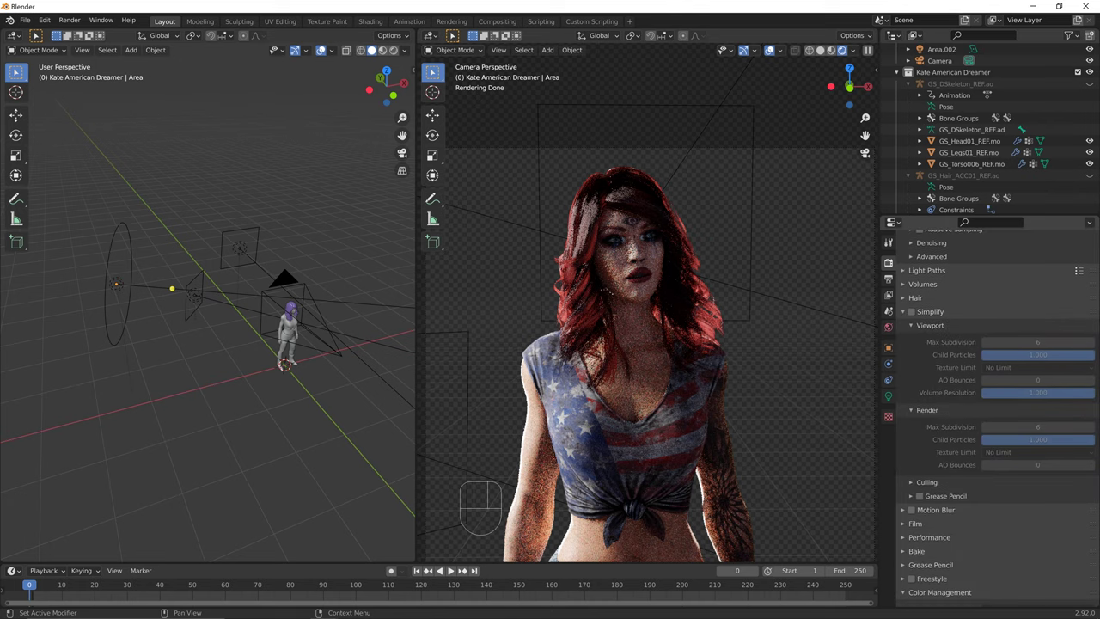
# Continue searching for ambient occlusion options in the motion blur, film, performance, bake, grease pencil, Freestyle and scene settings.
pyautogui.click(888, 242)
pyautogui.click(888, 262)
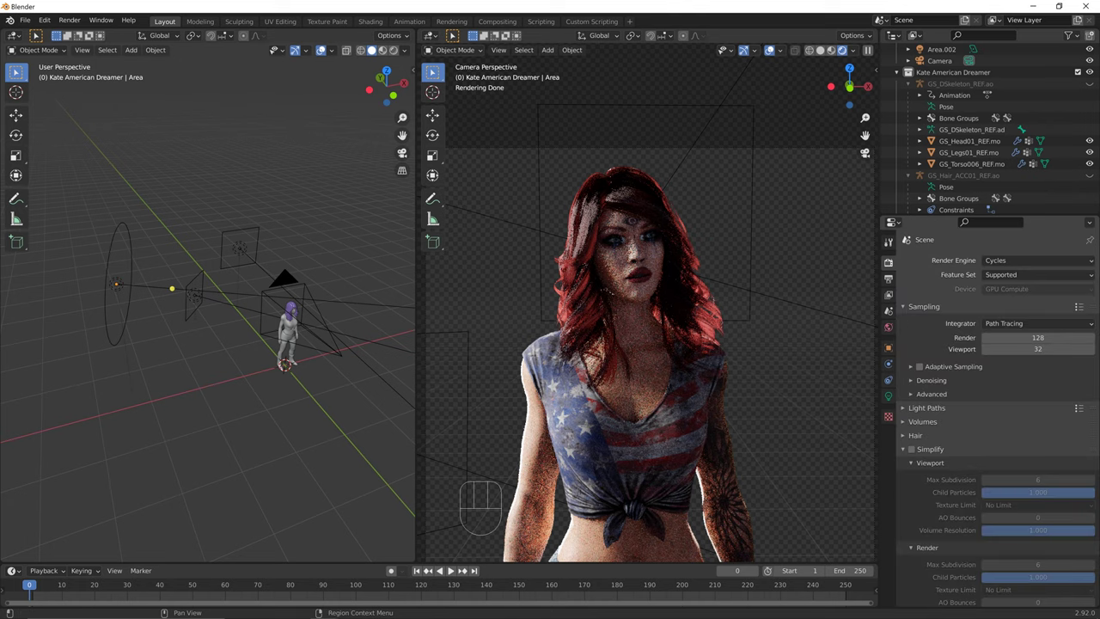
pyautogui.scroll(-10, 988, 429)
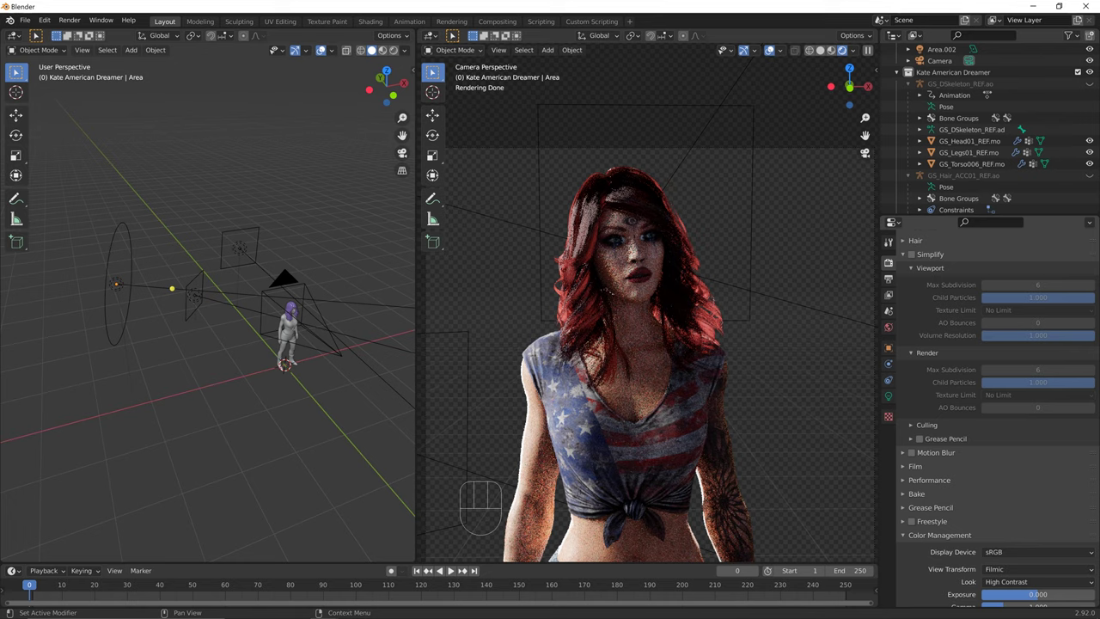
pyautogui.click(935, 452)
pyautogui.scroll(-5, 927, 550)
pyautogui.click(915, 483)
pyautogui.scroll(-4, 916, 487)
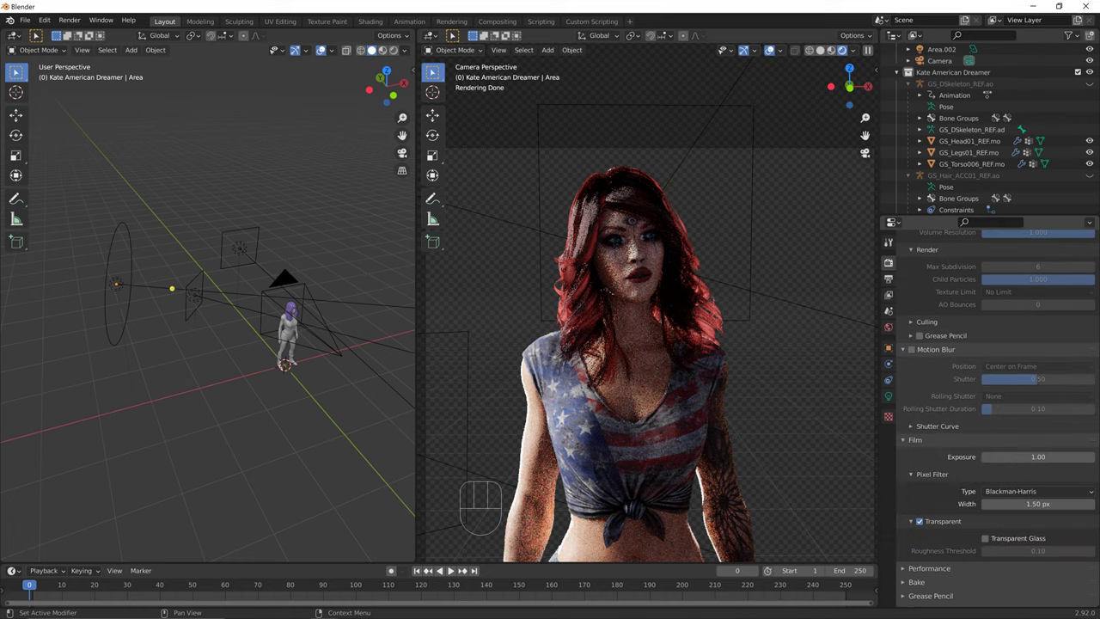
pyautogui.scroll(-3, 988, 430)
pyautogui.click(930, 499)
pyautogui.scroll(-12, 988, 386)
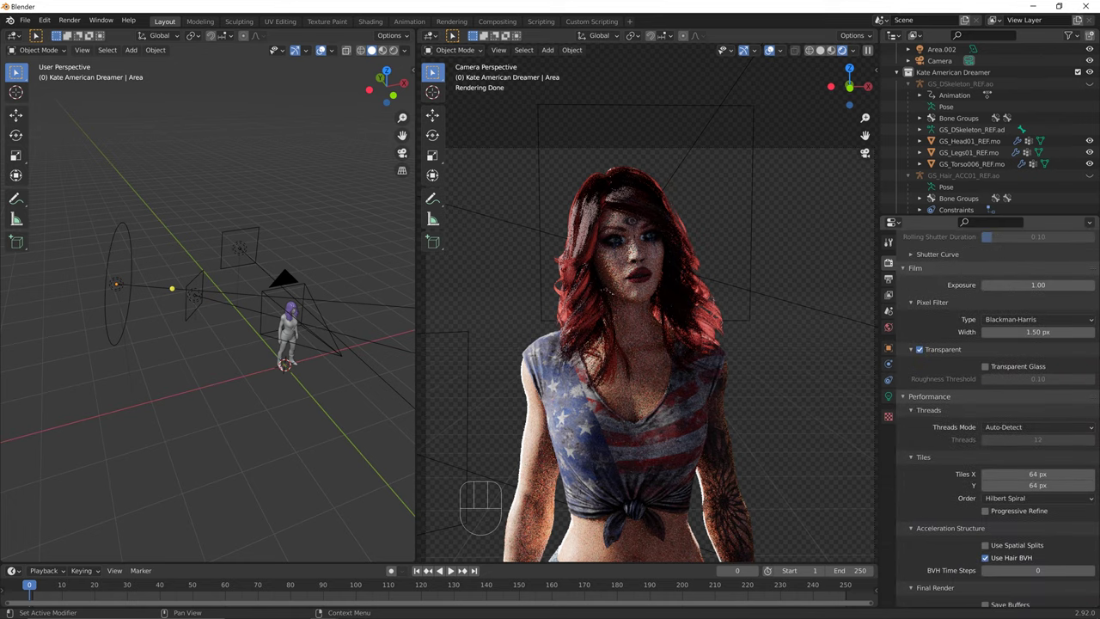
pyautogui.click(917, 499)
pyautogui.scroll(-12, 916, 498)
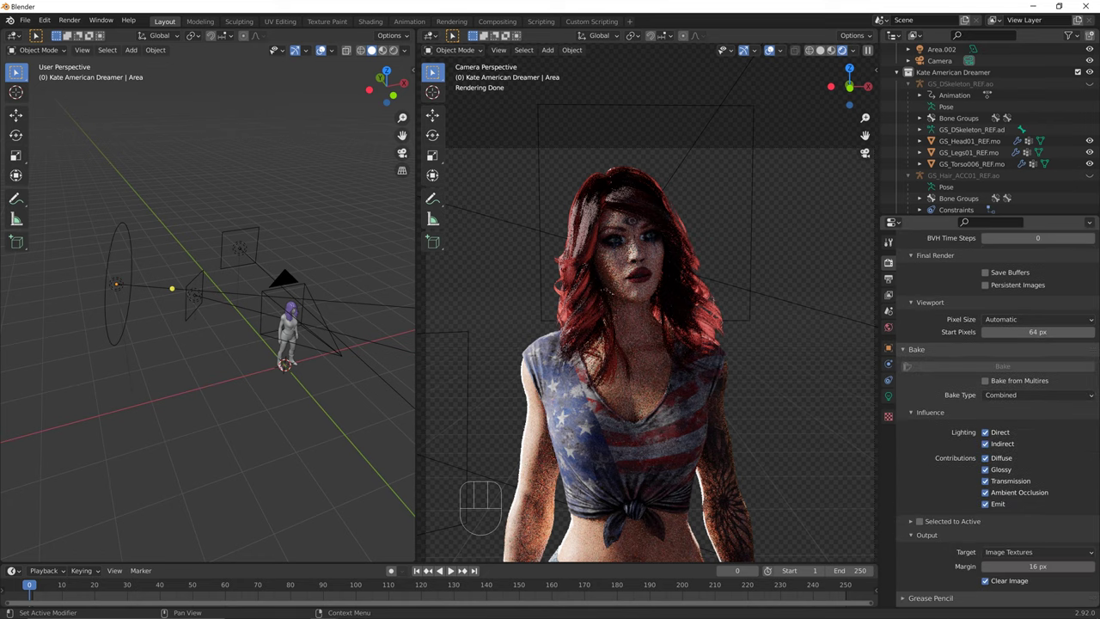
pyautogui.click(930, 466)
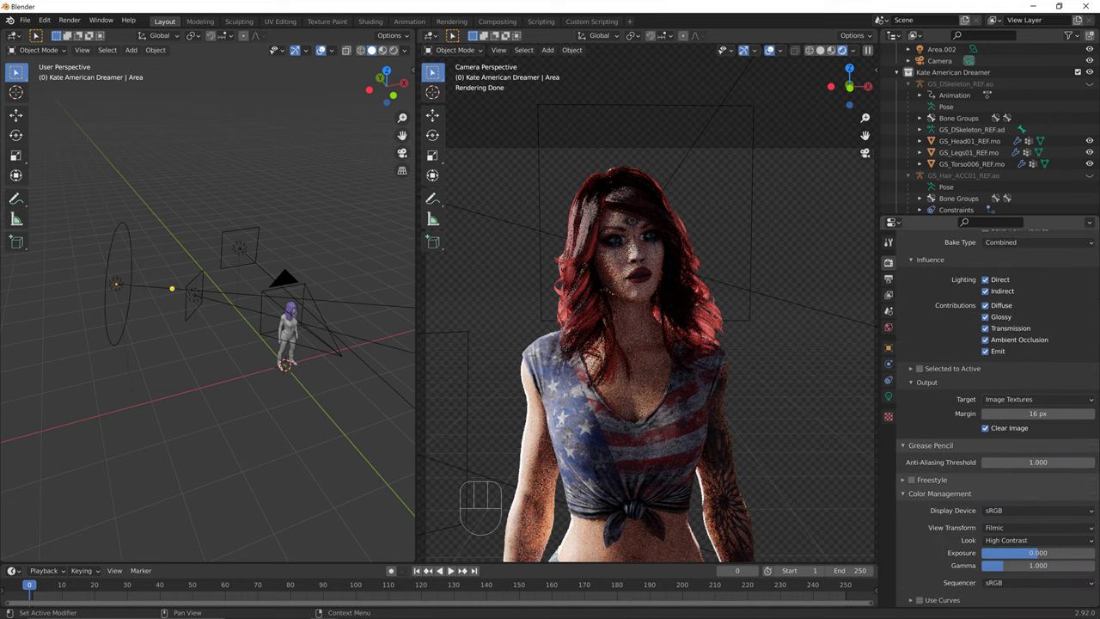
pyautogui.click(931, 479)
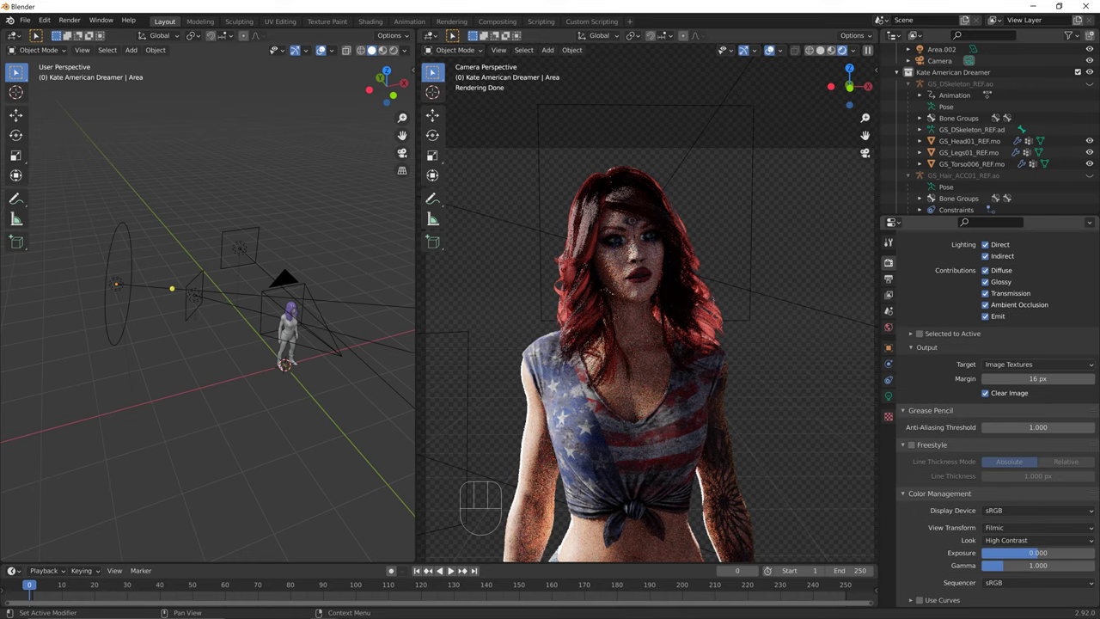
pyautogui.click(889, 279)
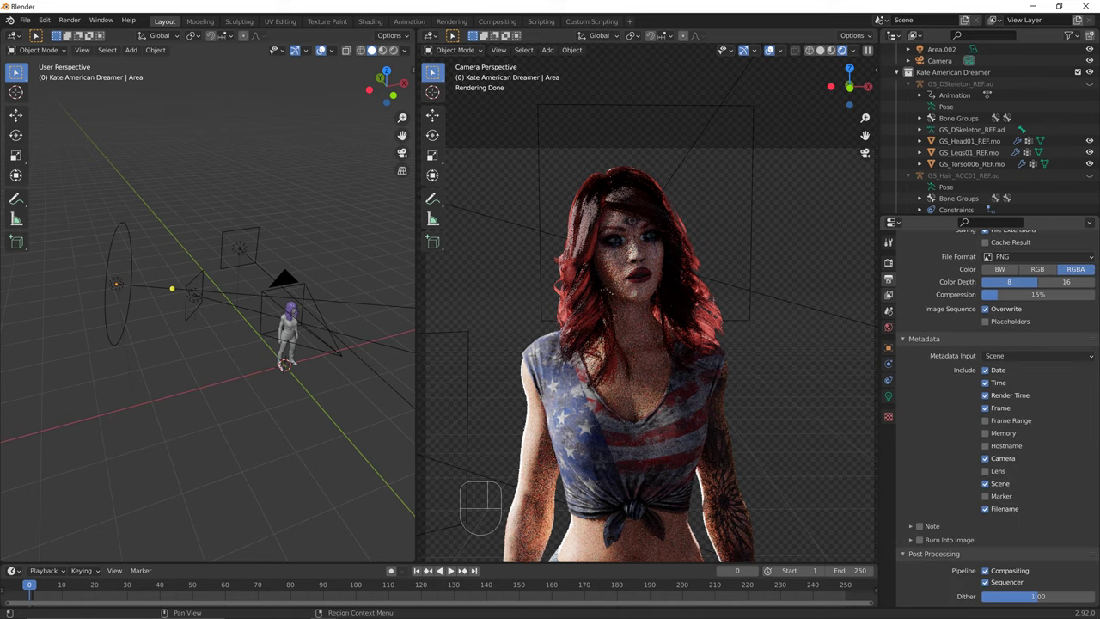
pyautogui.click(888, 294)
pyautogui.click(889, 310)
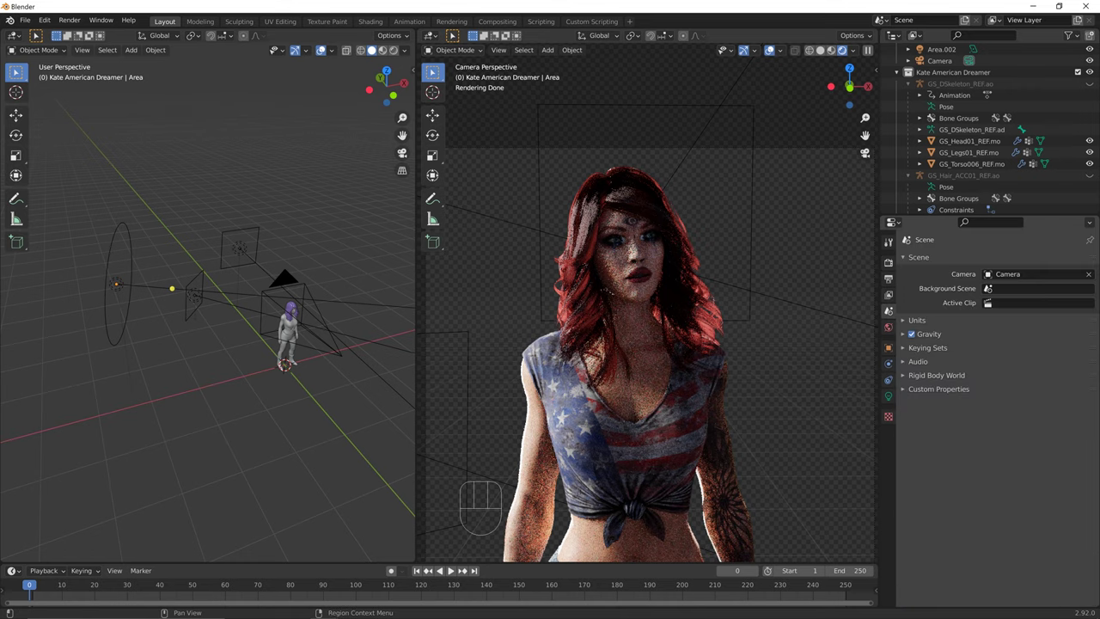
# Switch the world's ambient occlusion on and back off, and set its distance to 0.7 m.
pyautogui.click(889, 327)
pyautogui.click(911, 373)
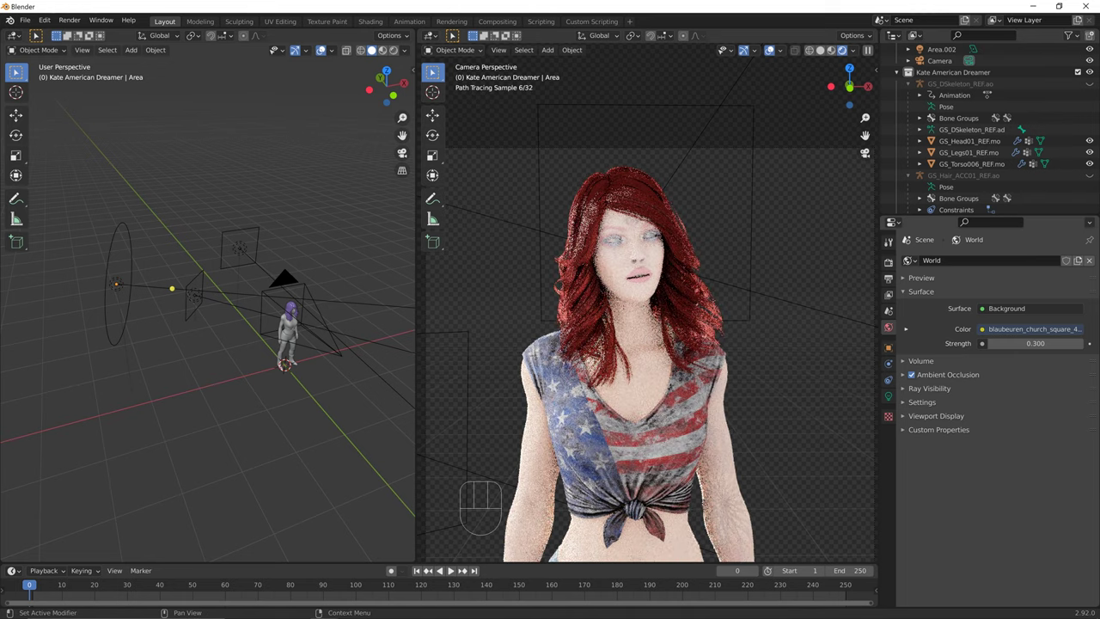
pyautogui.click(911, 373)
pyautogui.click(945, 374)
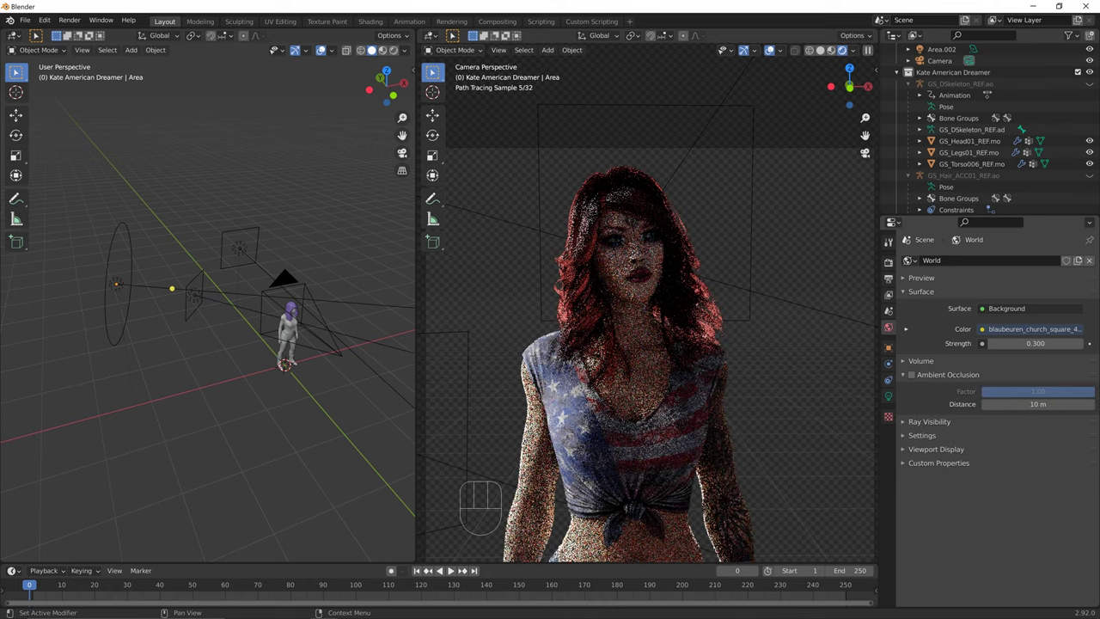
pyautogui.click(997, 403)
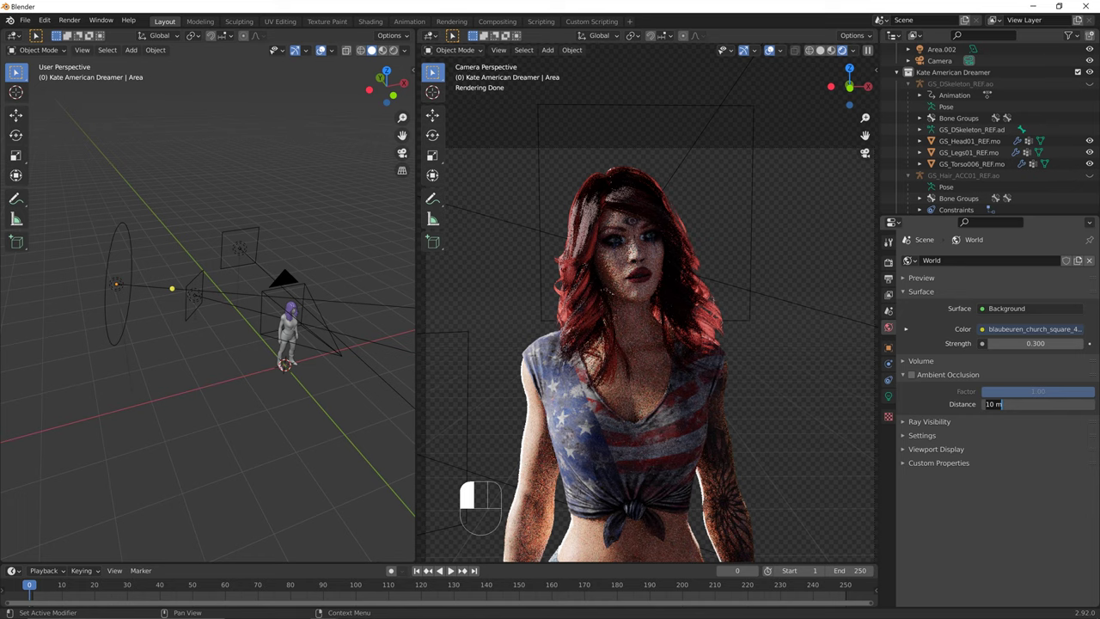
pyautogui.write('0.7')
pyautogui.press('Return')
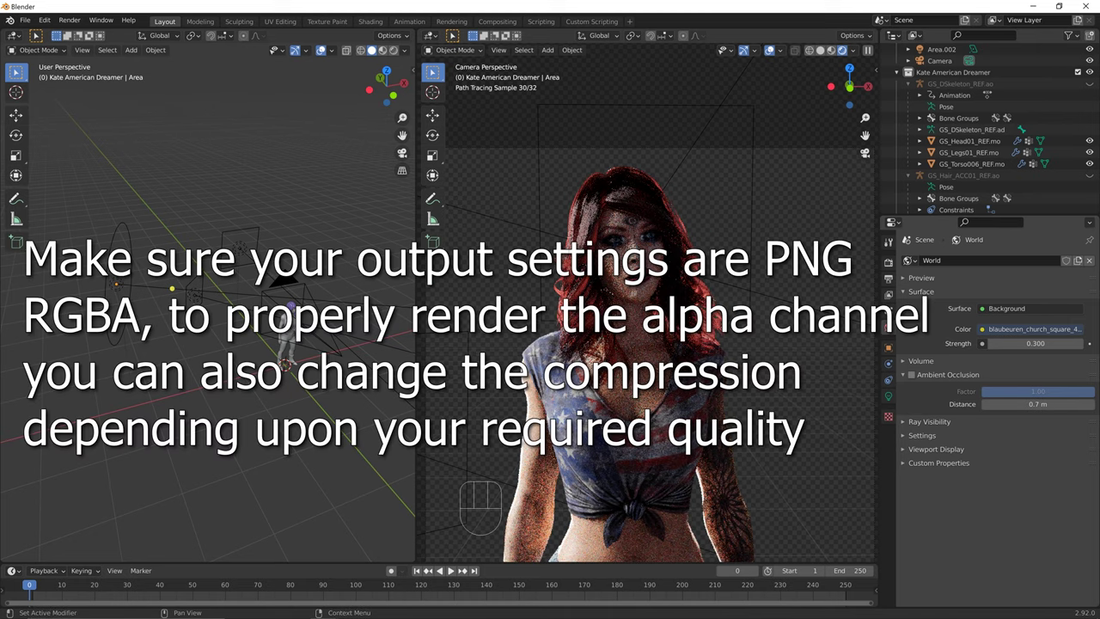
pyautogui.click(888, 295)
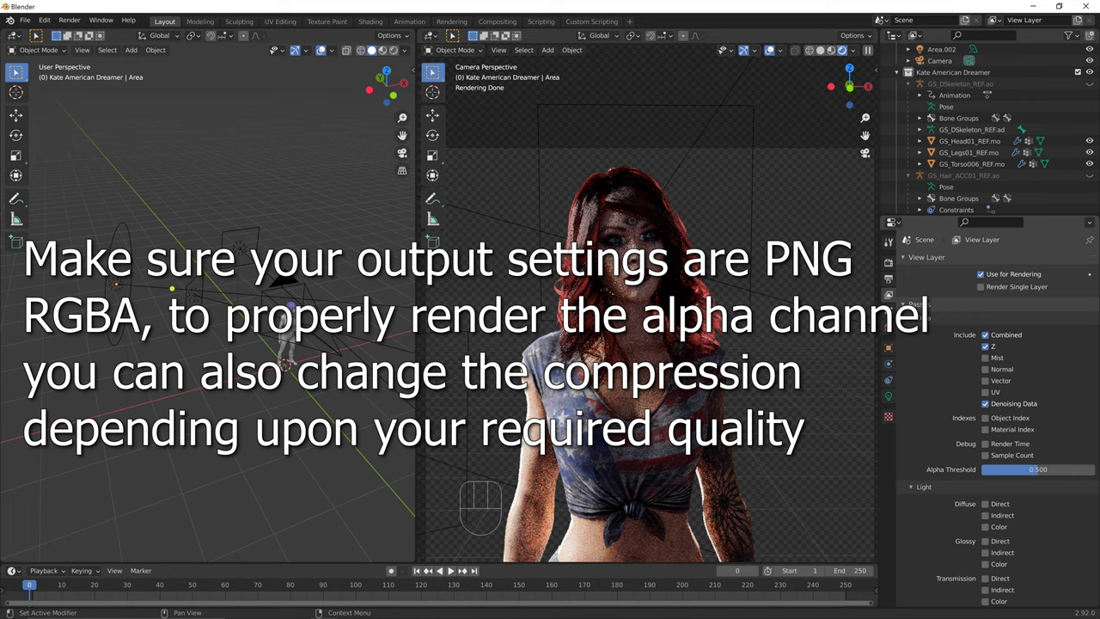
pyautogui.scroll(-3, 988, 412)
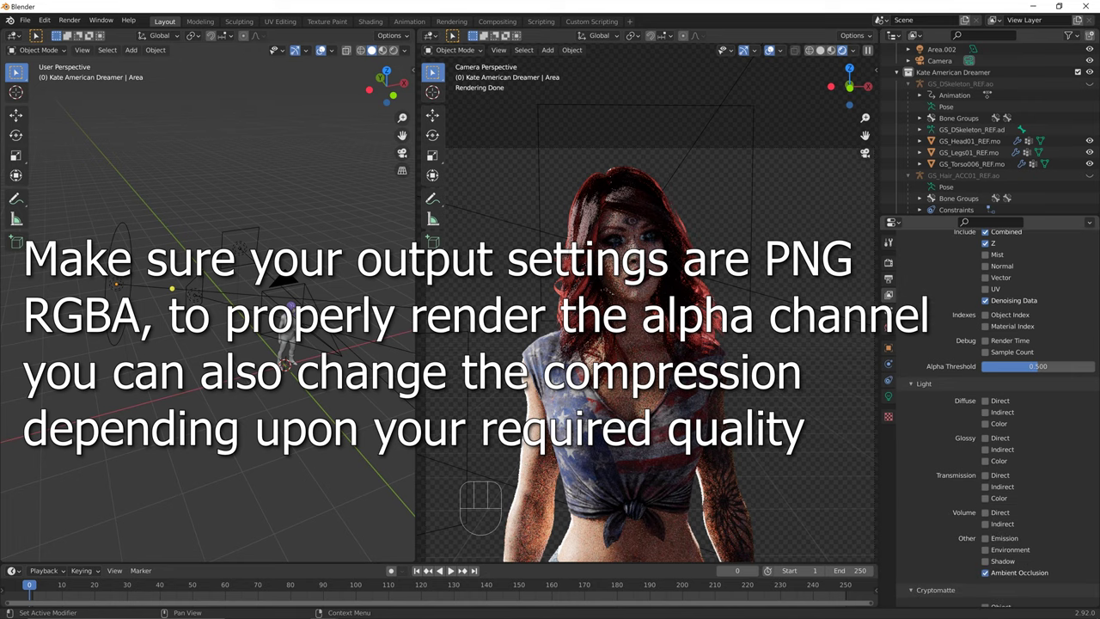
pyautogui.scroll(-4, 988, 412)
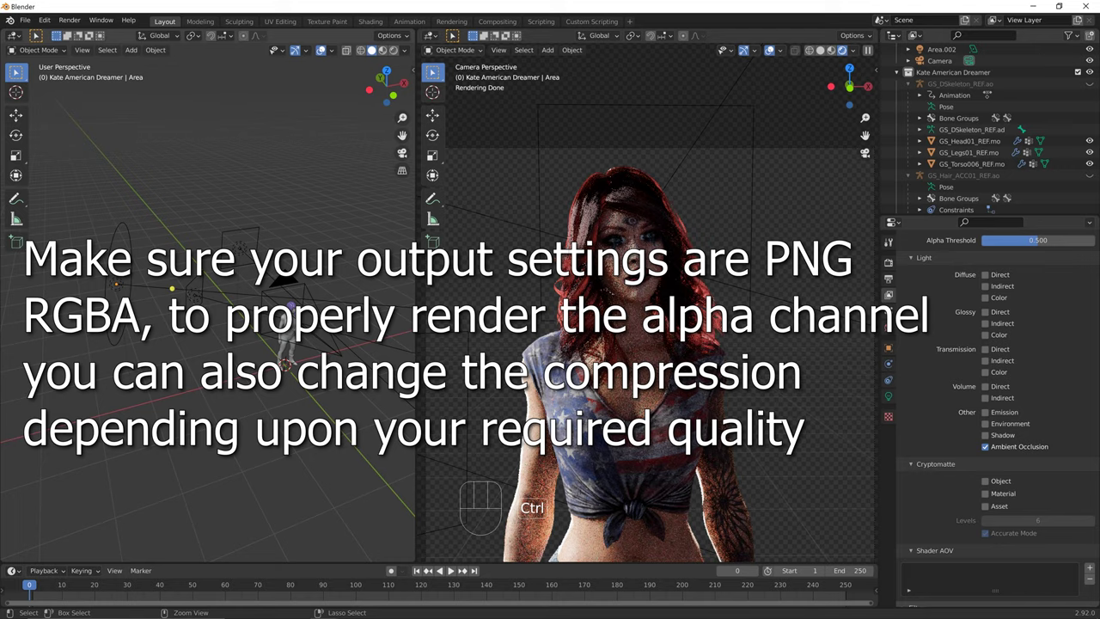
# Save the Blender file as "Kate American Dreamer Plugin Tutorial" in the Kate American Dreamer Plugin Tutorial folder.
pyautogui.hotkey('ctrl', 's')
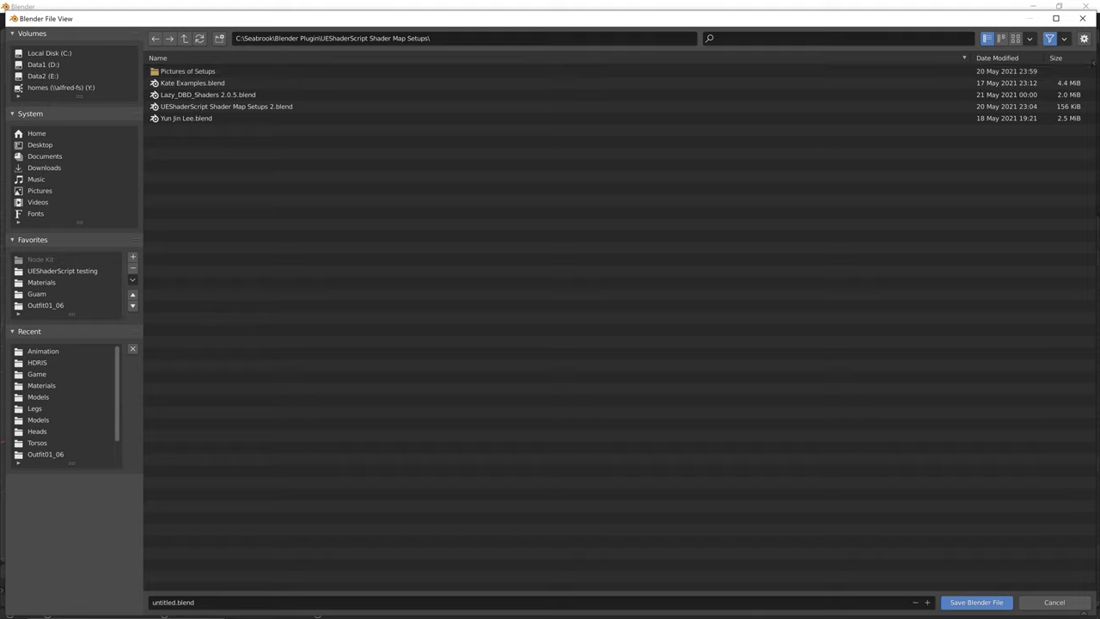
pyautogui.click(184, 39)
pyautogui.click(184, 39)
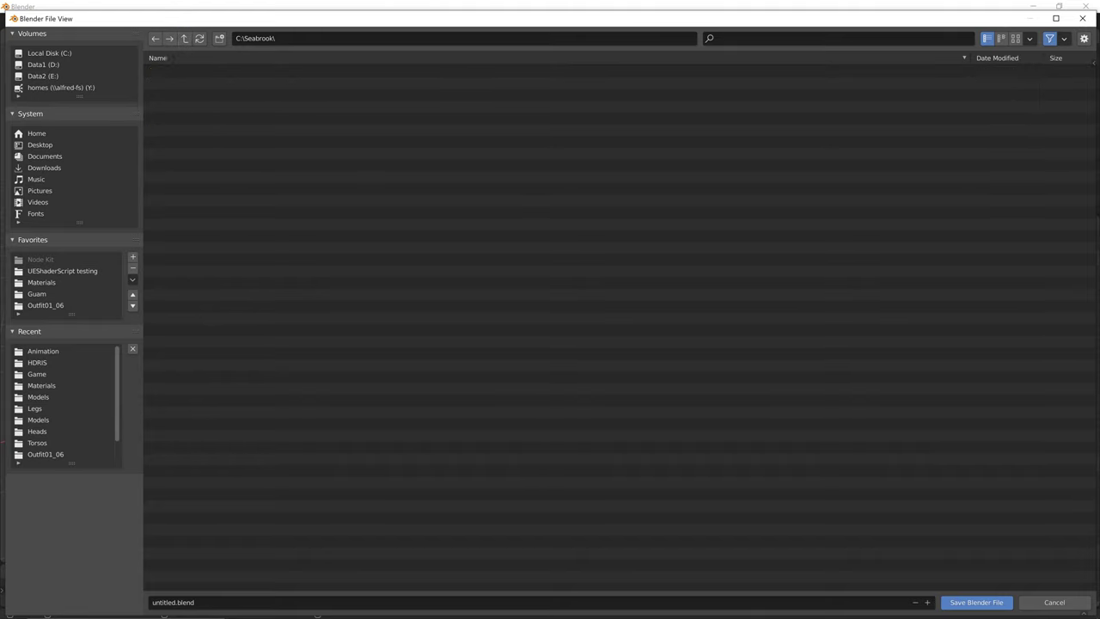
pyautogui.doubleClick(206, 200)
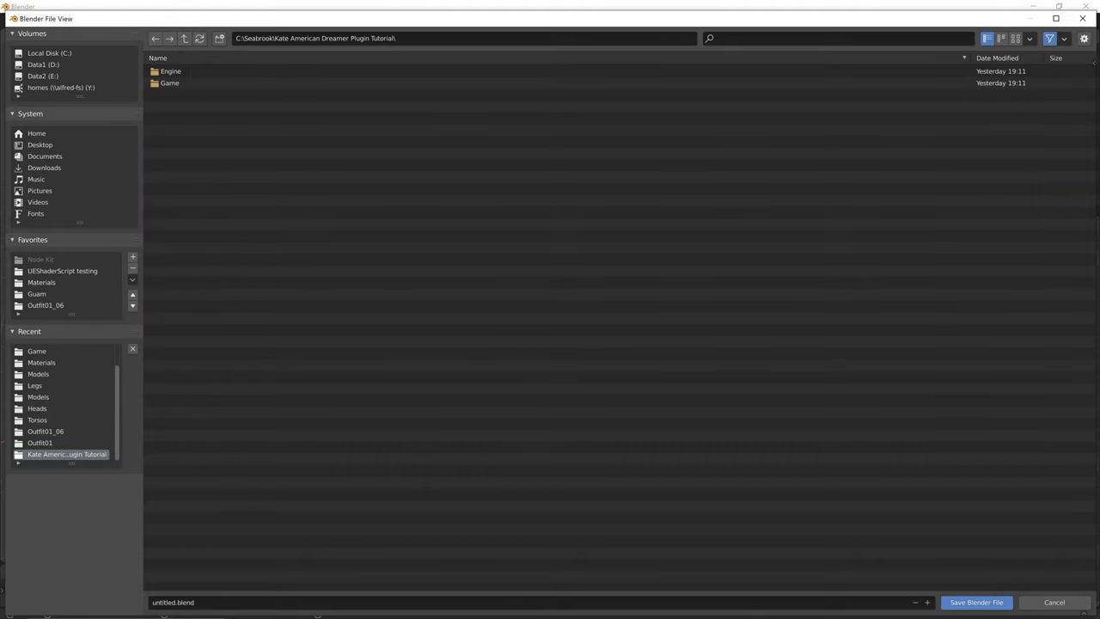
pyautogui.click(206, 602)
pyautogui.write('Kate American Dreamer Pl')
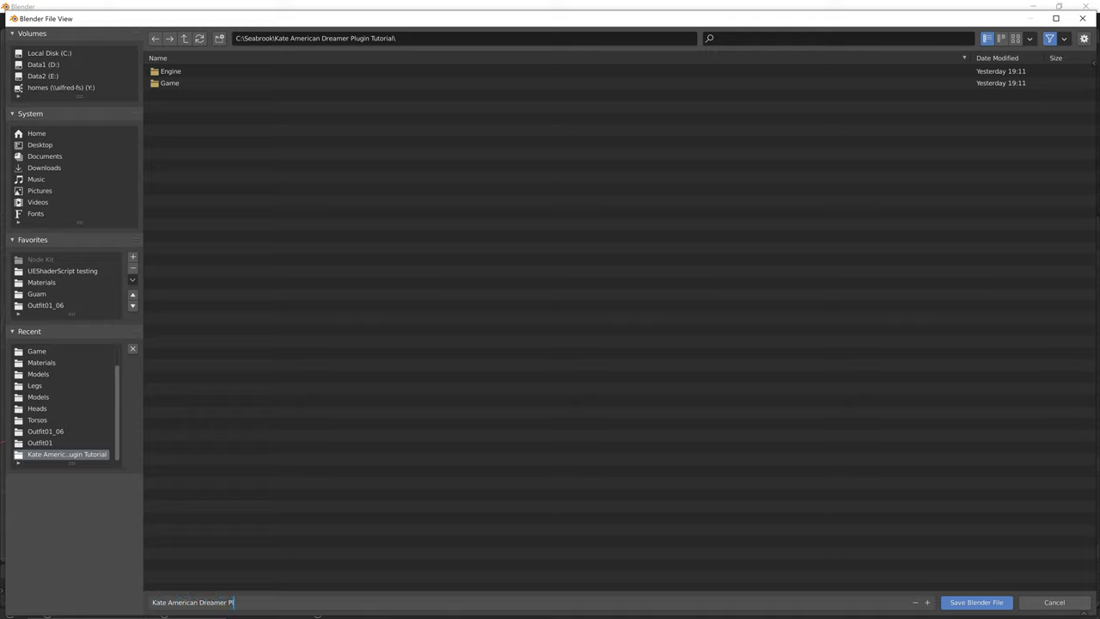
pyautogui.write('ugin Tutorial')
pyautogui.press('Return')
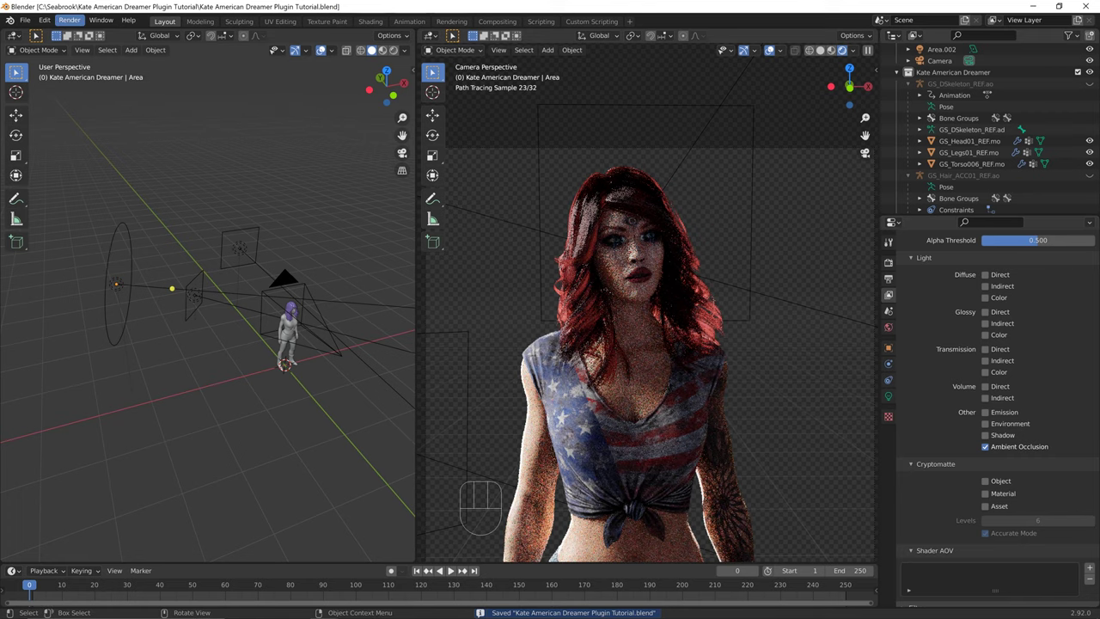
# Render the scene as a still image.
pyautogui.click(70, 20)
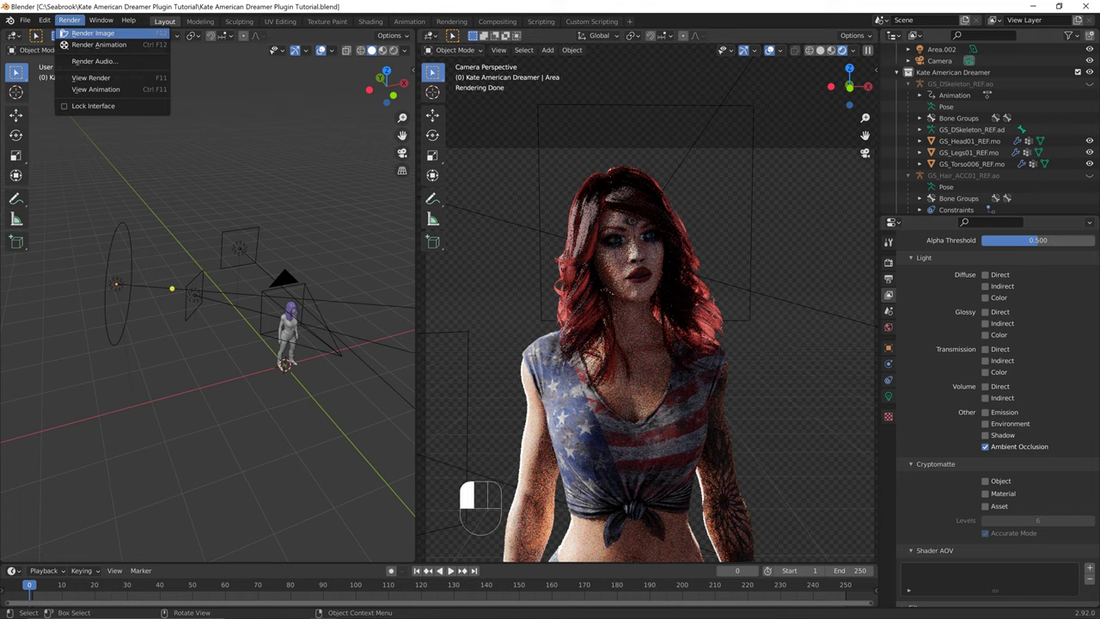
pyautogui.click(92, 33)
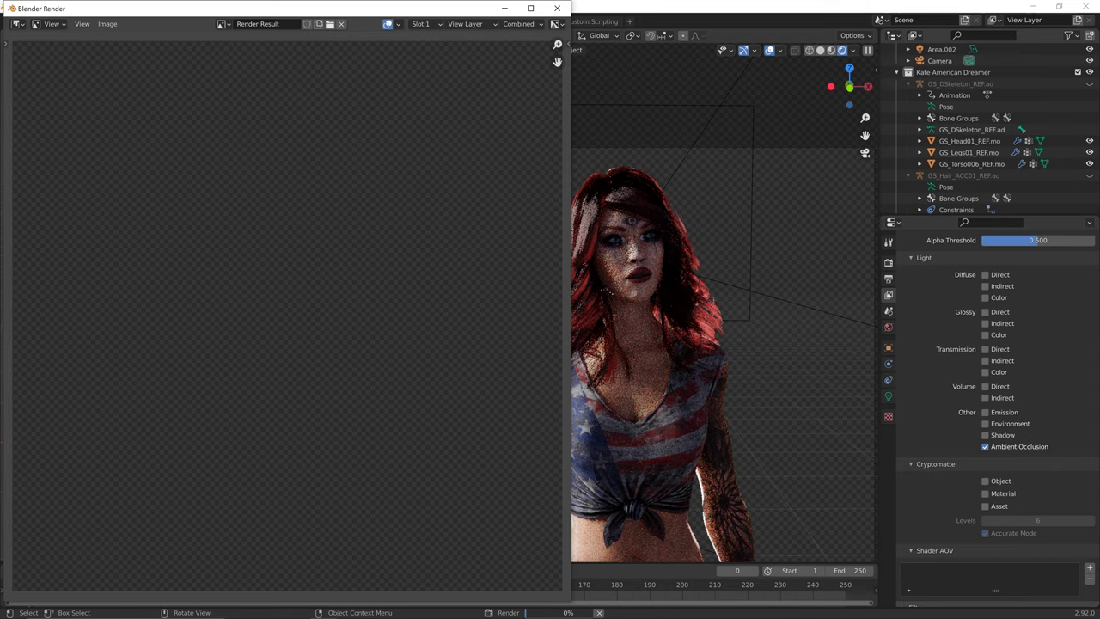
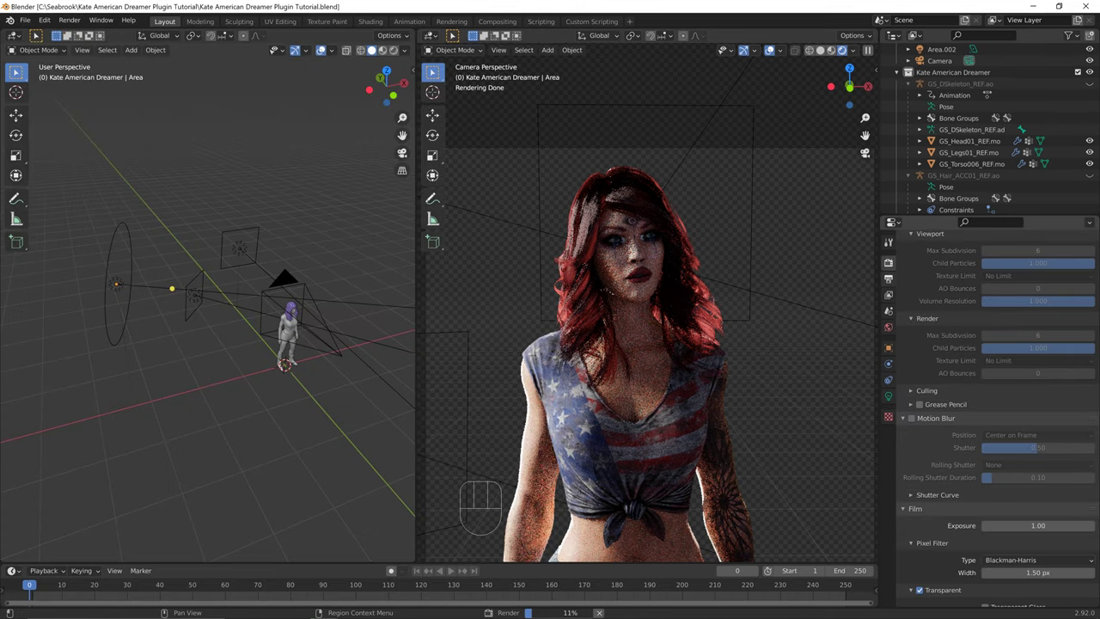
# Review the output format and dimensions and the sampling settings, and bring the render window back to the front.
pyautogui.click(888, 280)
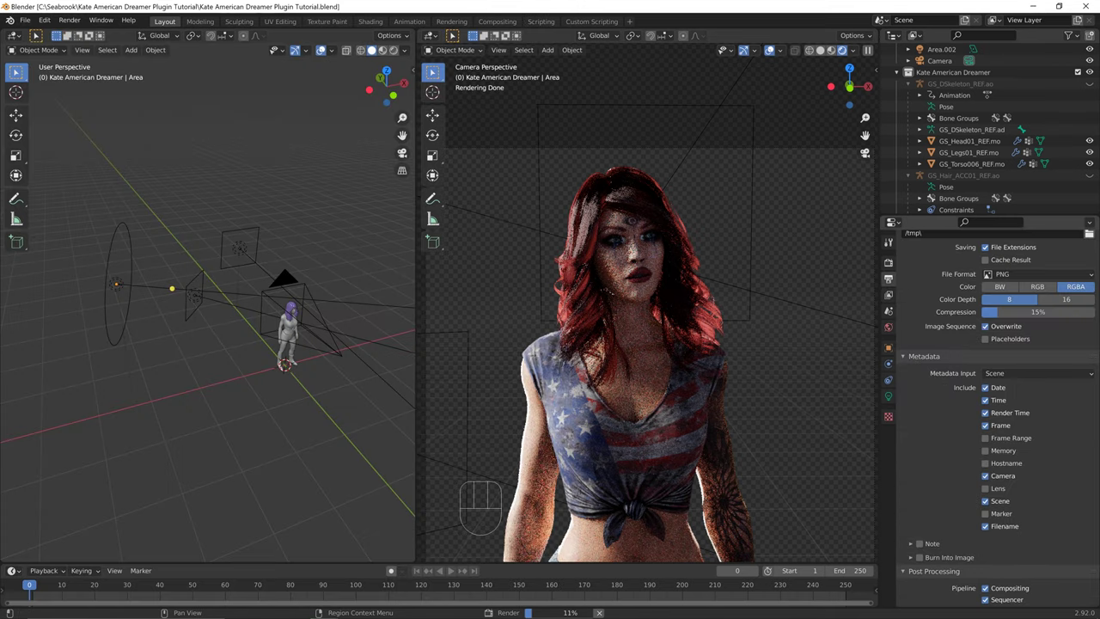
pyautogui.scroll(3, 996, 412)
pyautogui.scroll(4, 996, 412)
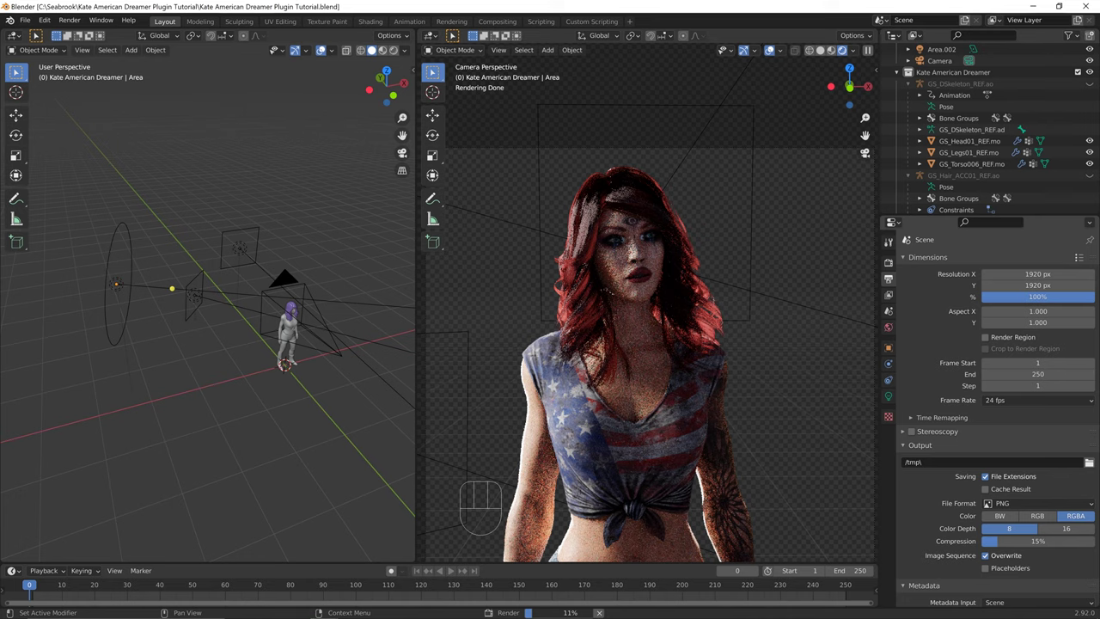
pyautogui.click(889, 261)
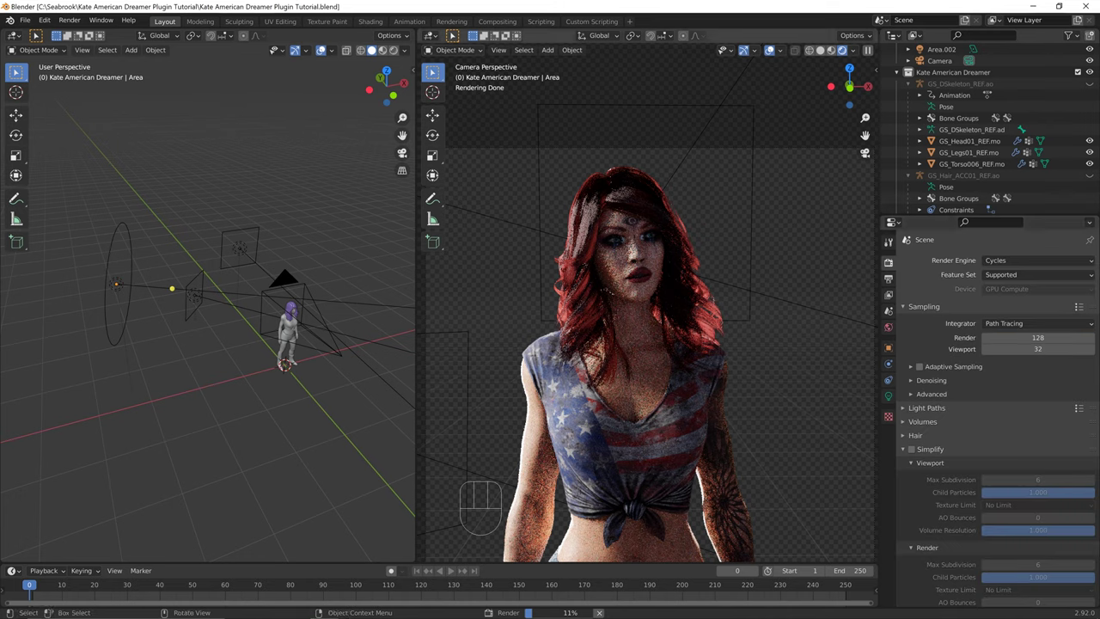
pyautogui.moveTo(420, 616)
pyautogui.moveTo(324, 608)
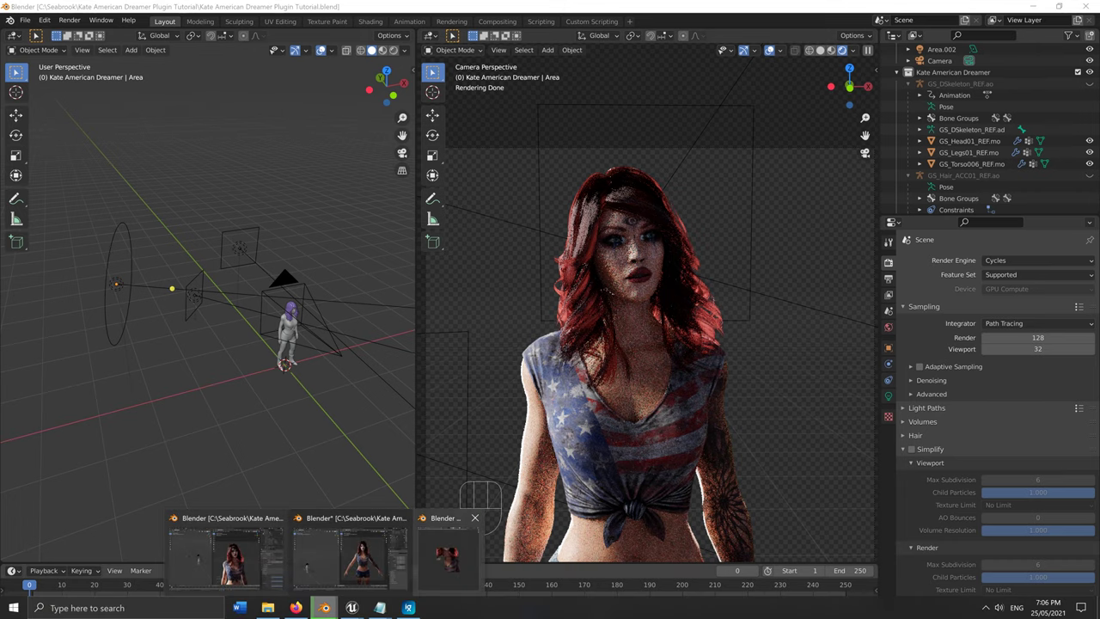
pyautogui.click(447, 554)
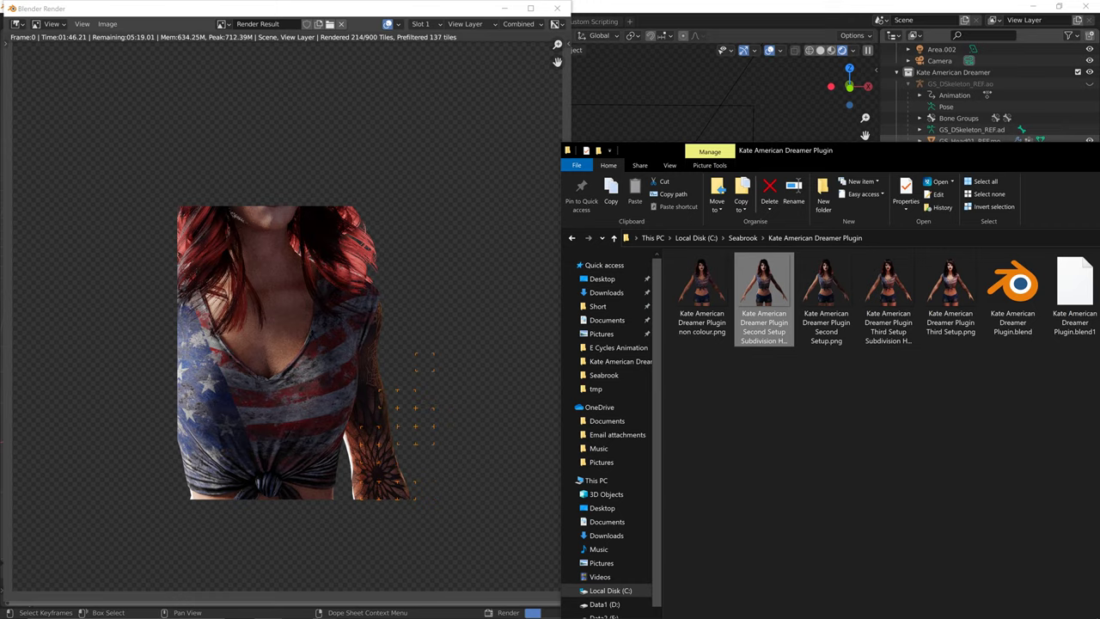
# Compare the earlier Kate American Dreamer Plugin renders in ImageGlass, going back and forth between the third setup and the original, and minimize the viewer.
pyautogui.doubleClick(764, 301)
pyautogui.press('Right')
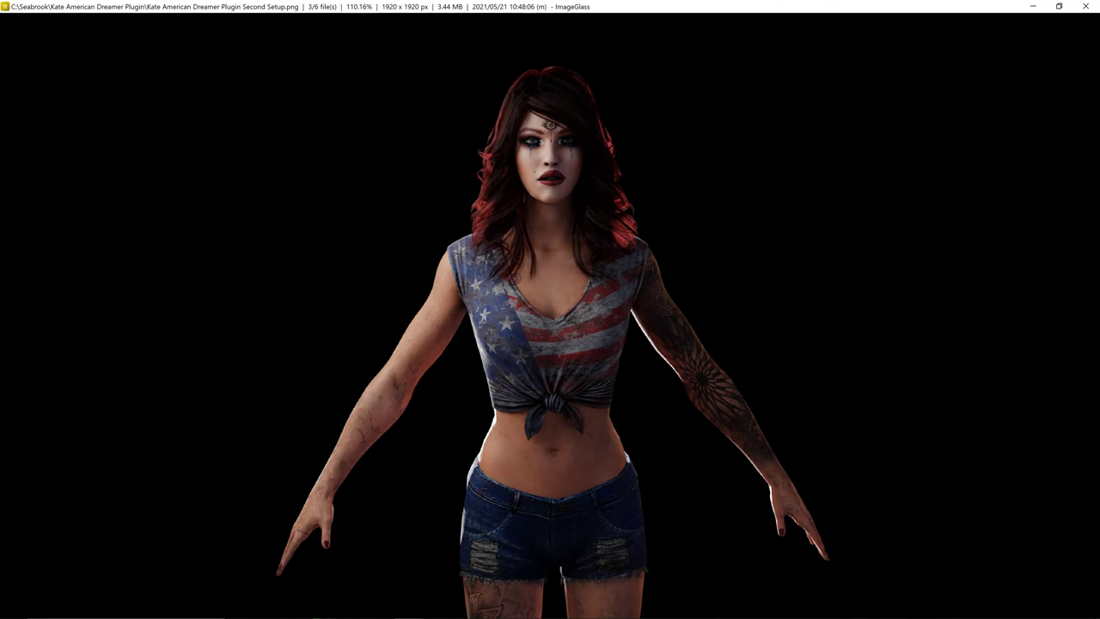
pyautogui.press('Right')
pyautogui.press('Right')
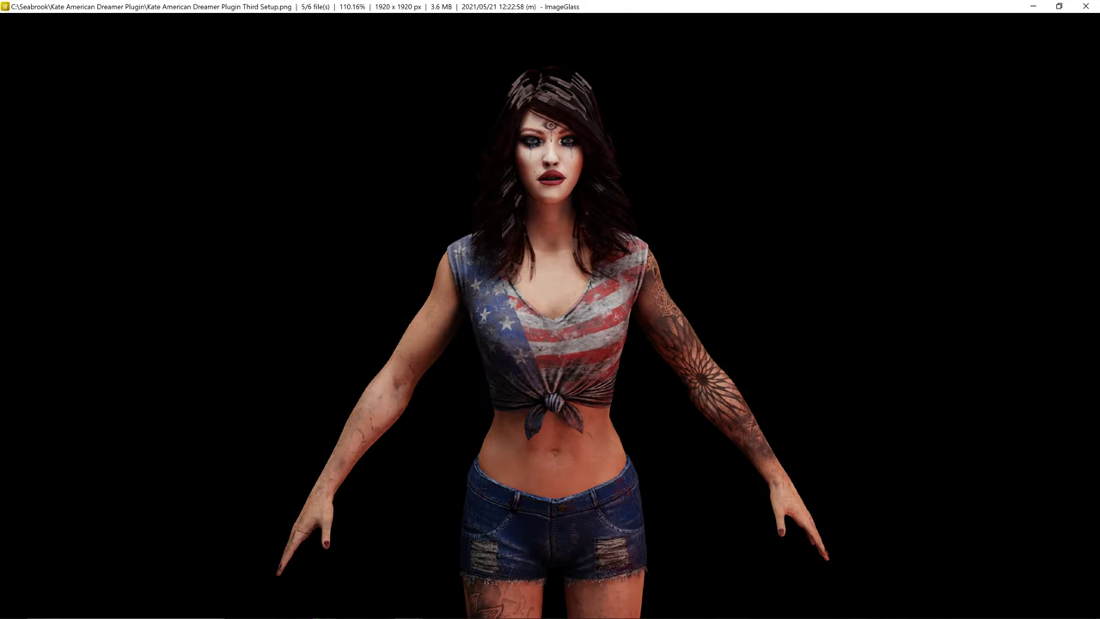
pyautogui.press('Right')
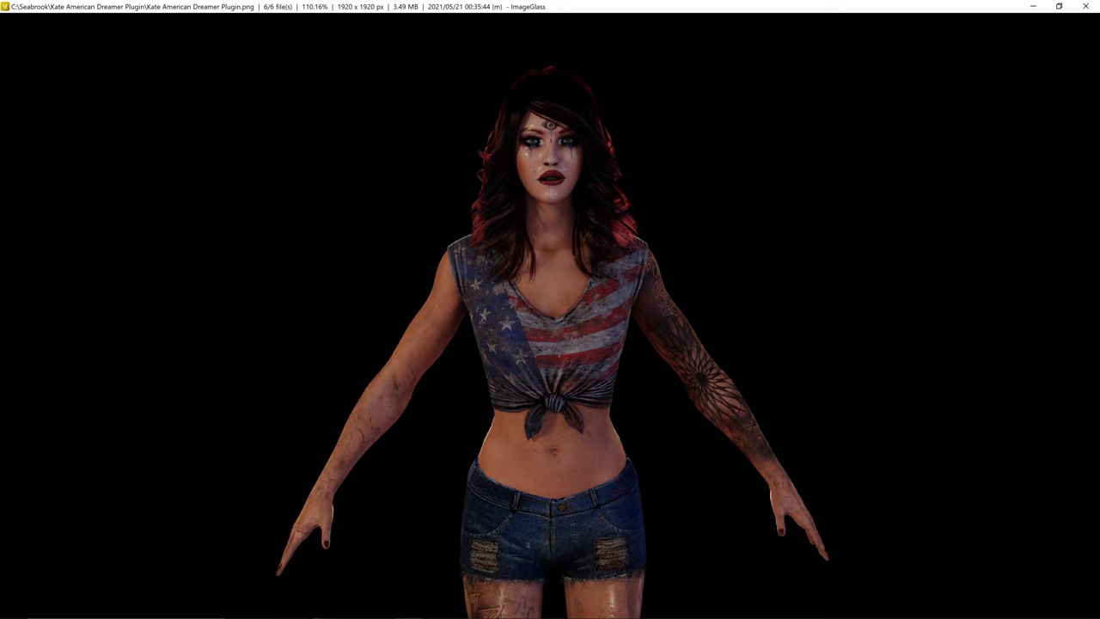
pyautogui.press('Left')
pyautogui.press('Right')
pyautogui.press('Left')
pyautogui.press('Right')
pyautogui.press('Left')
pyautogui.click(1033, 6)
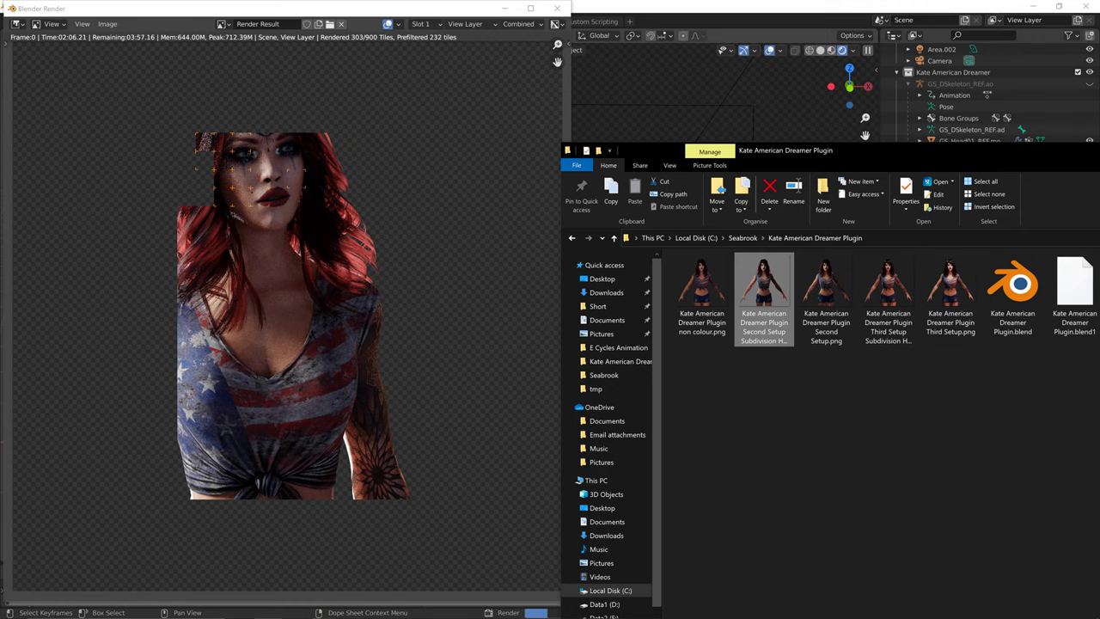
# Switch the Shading workspace's node editor from World to Object shaders and return to the Layout workspace.
pyautogui.click(705, 78)
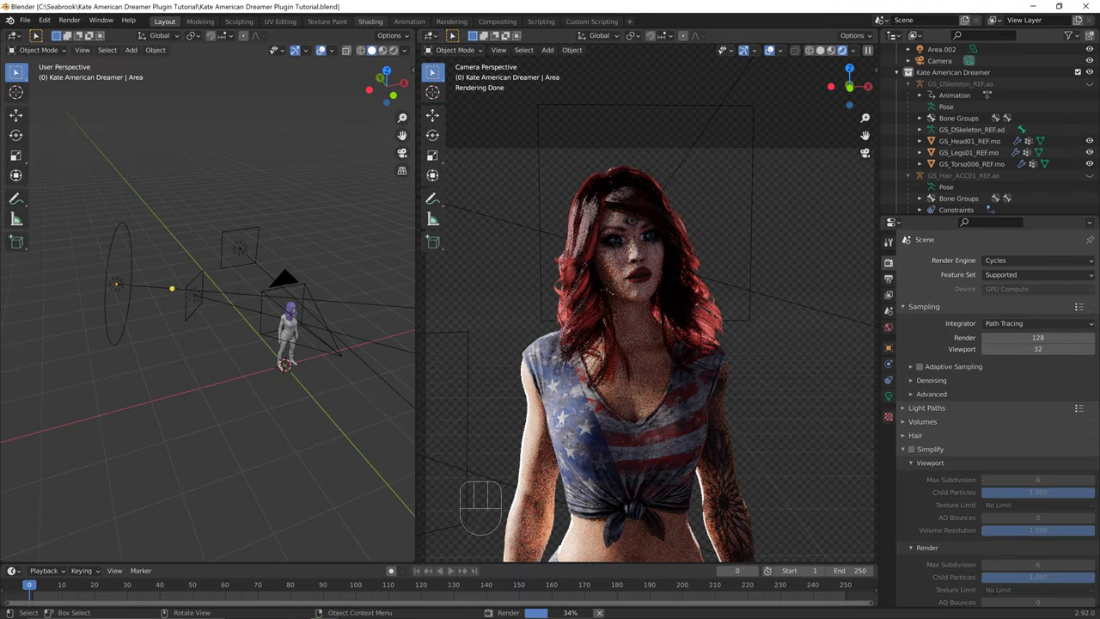
pyautogui.click(370, 21)
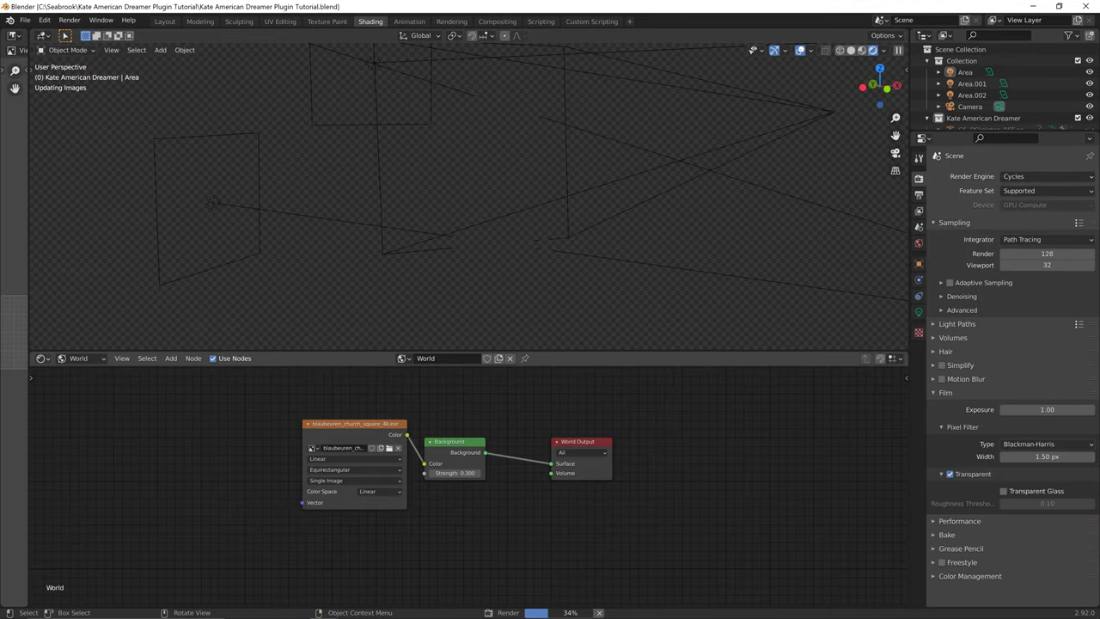
pyautogui.click(73, 357)
pyautogui.click(77, 369)
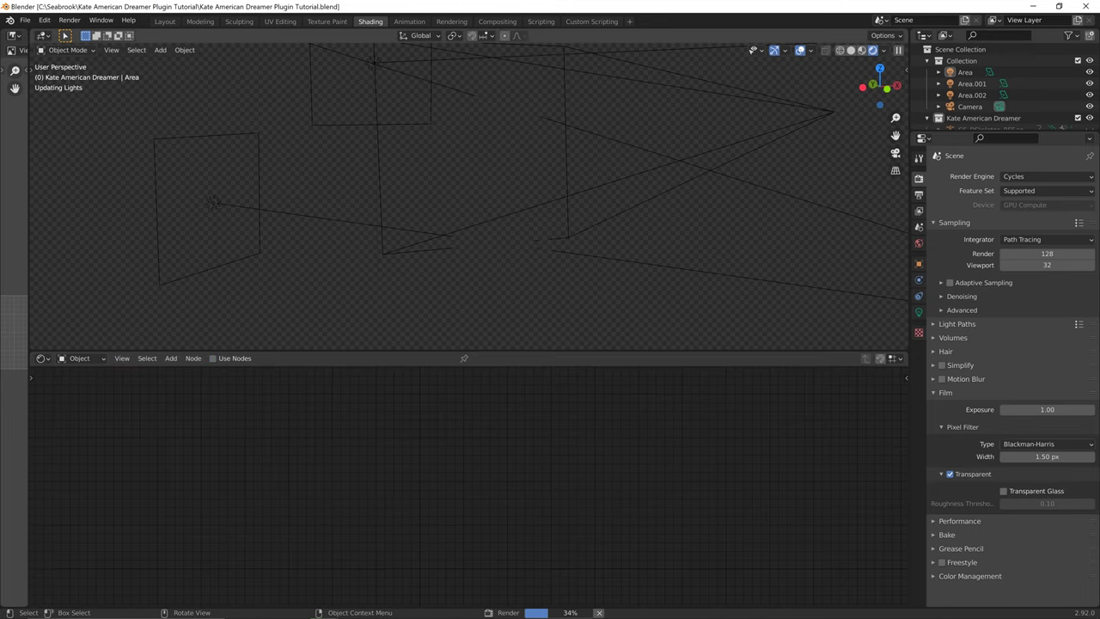
pyautogui.click(164, 21)
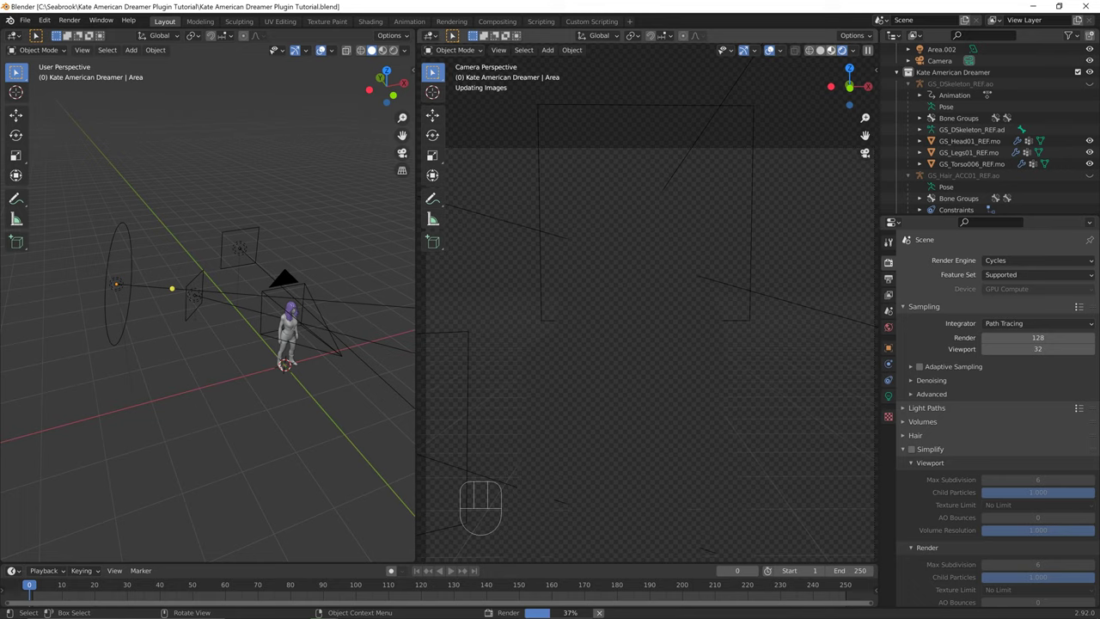
# Set the camera viewport to solid shading and view the render result before minimizing its window.
pyautogui.click(819, 50)
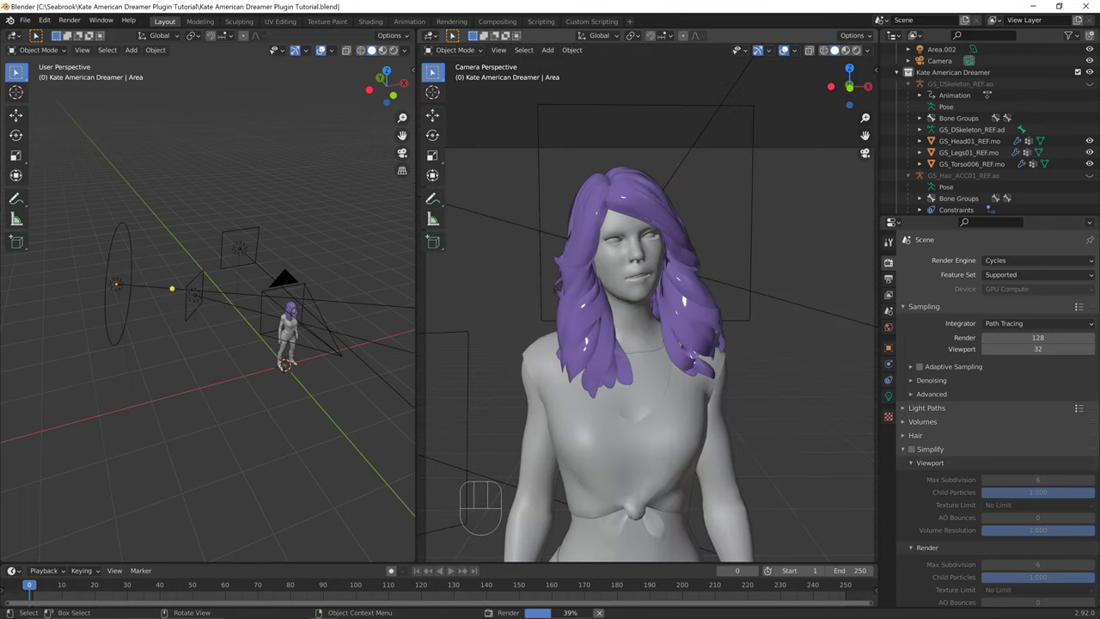
pyautogui.click(324, 607)
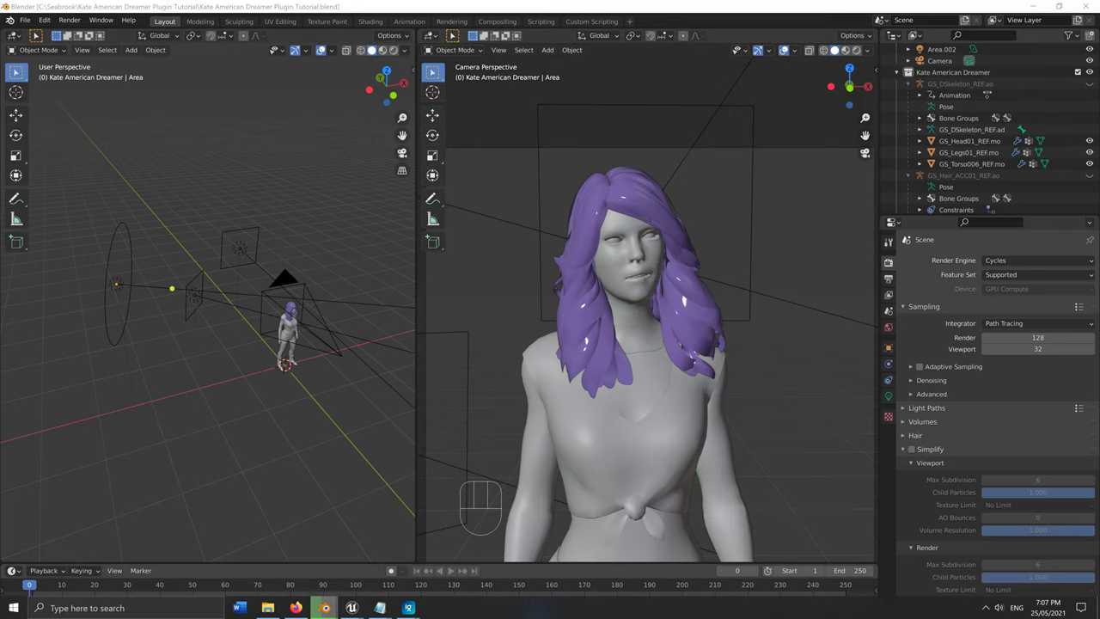
pyautogui.moveTo(325, 607)
pyautogui.click(382, 550)
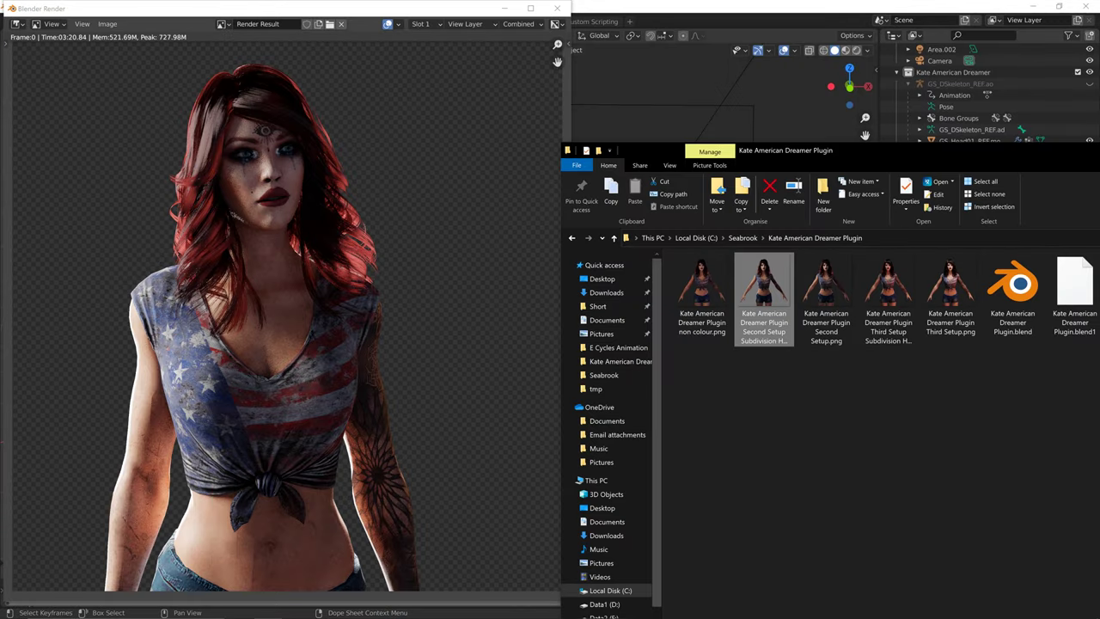
pyautogui.click(116, 9)
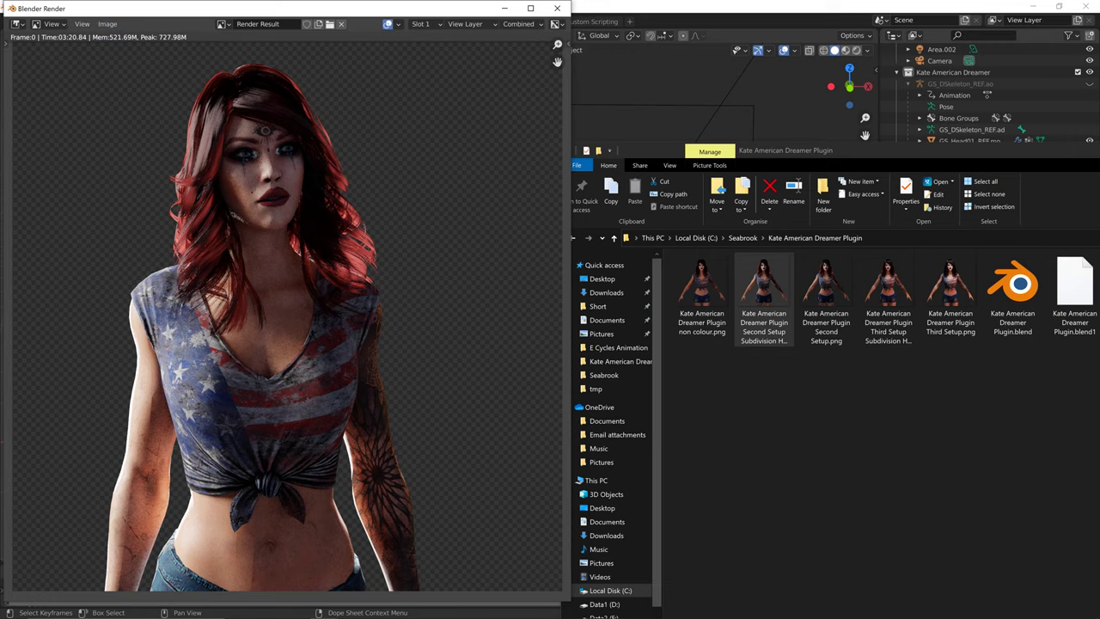
pyautogui.click(107, 24)
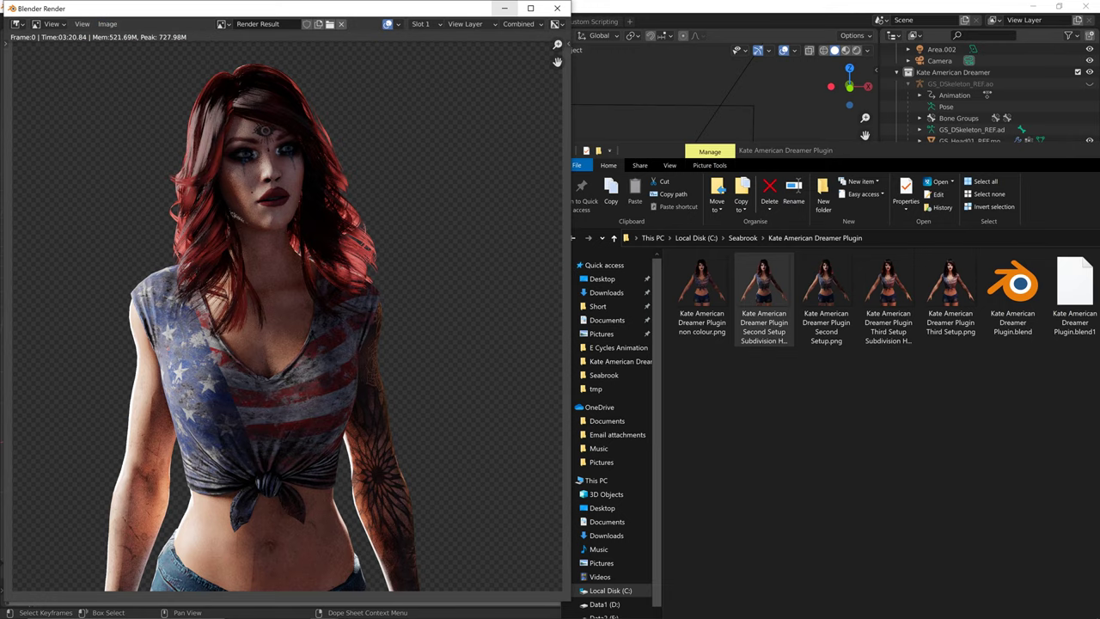
pyautogui.click(505, 9)
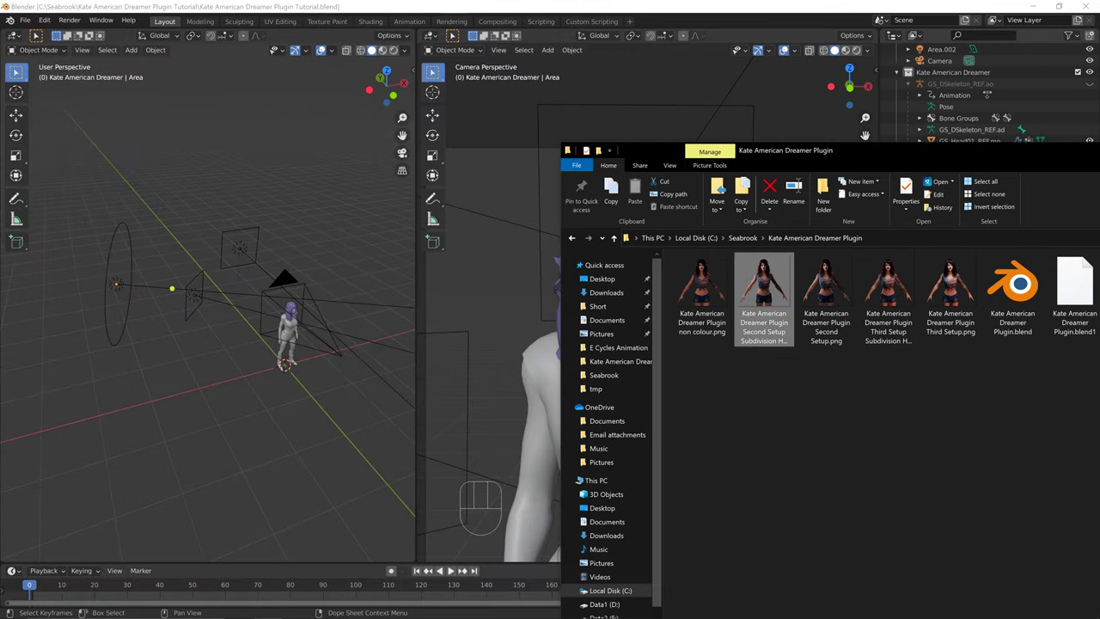
# Enable compositing nodes in the Compositing workspace and move the Composite node farther from the Render Layers node.
pyautogui.click(496, 21)
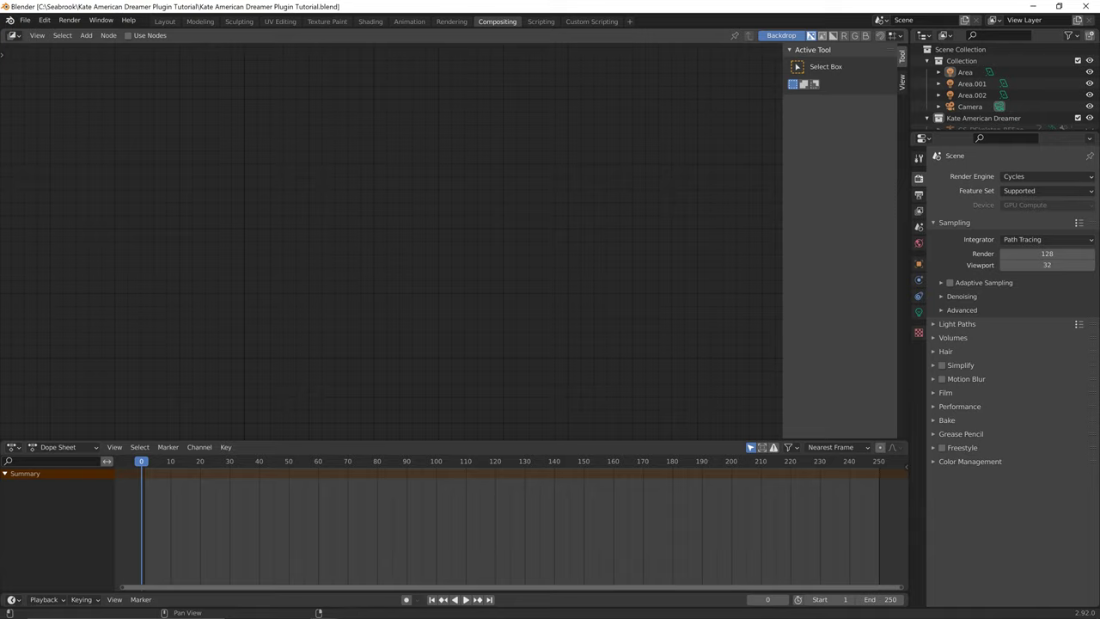
pyautogui.hotkey('shift', 'a')
pyautogui.press('Escape')
pyautogui.click(128, 35)
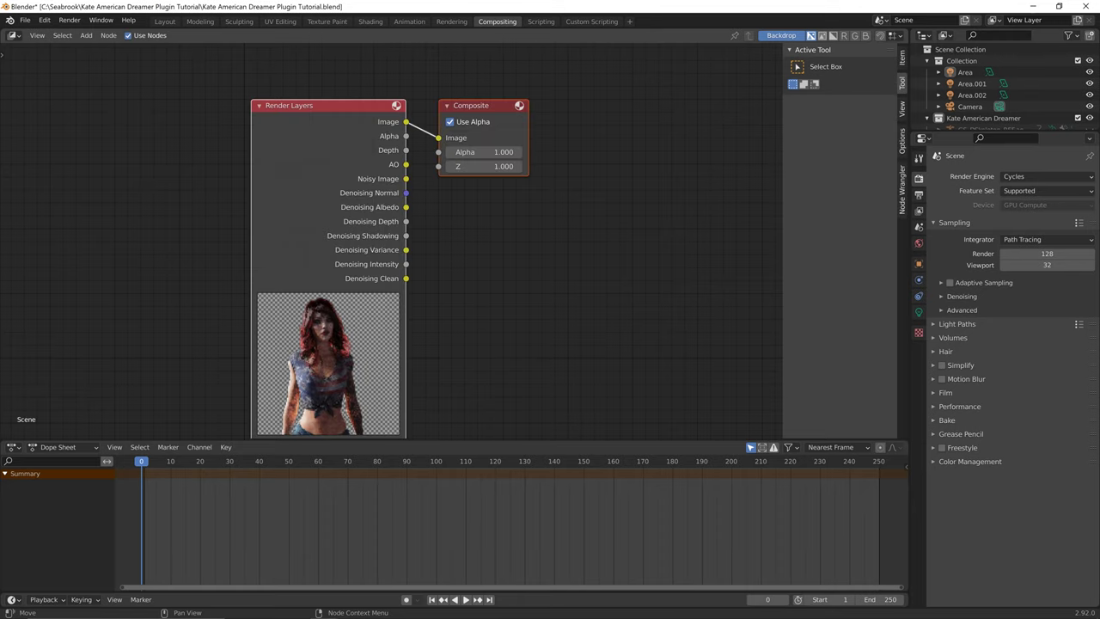
pyautogui.moveTo(327, 105)
pyautogui.mouseDown()
pyautogui.moveTo(439, 117)
pyautogui.moveTo(319, 110)
pyautogui.mouseUp()
pyautogui.click(468, 227)
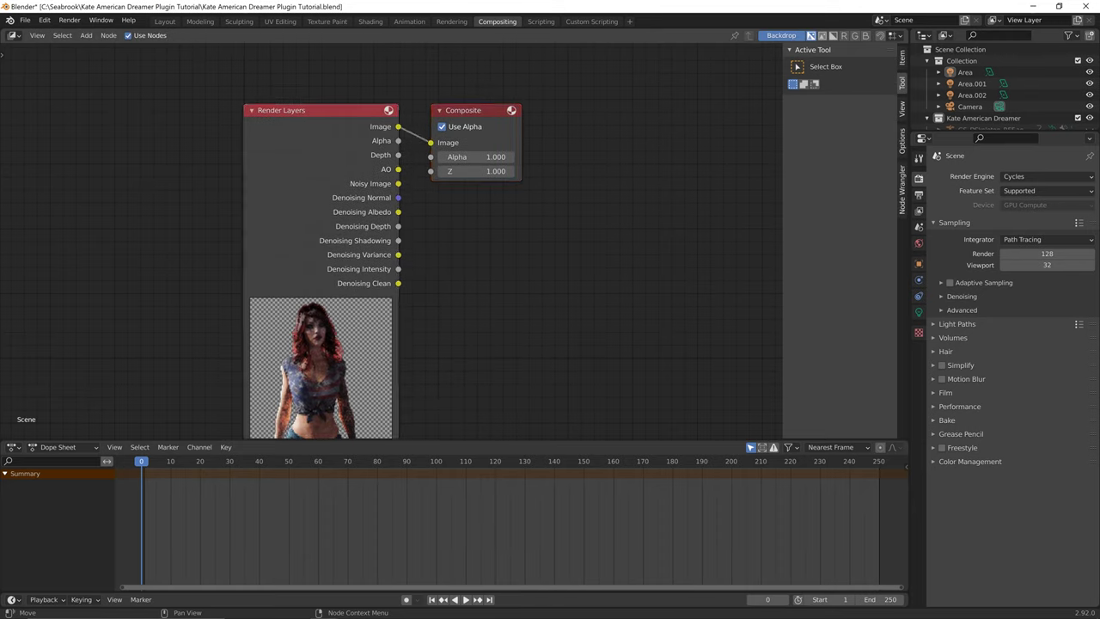
pyautogui.moveTo(468, 111); pyautogui.dragTo(497, 109)
pyautogui.press('Return')
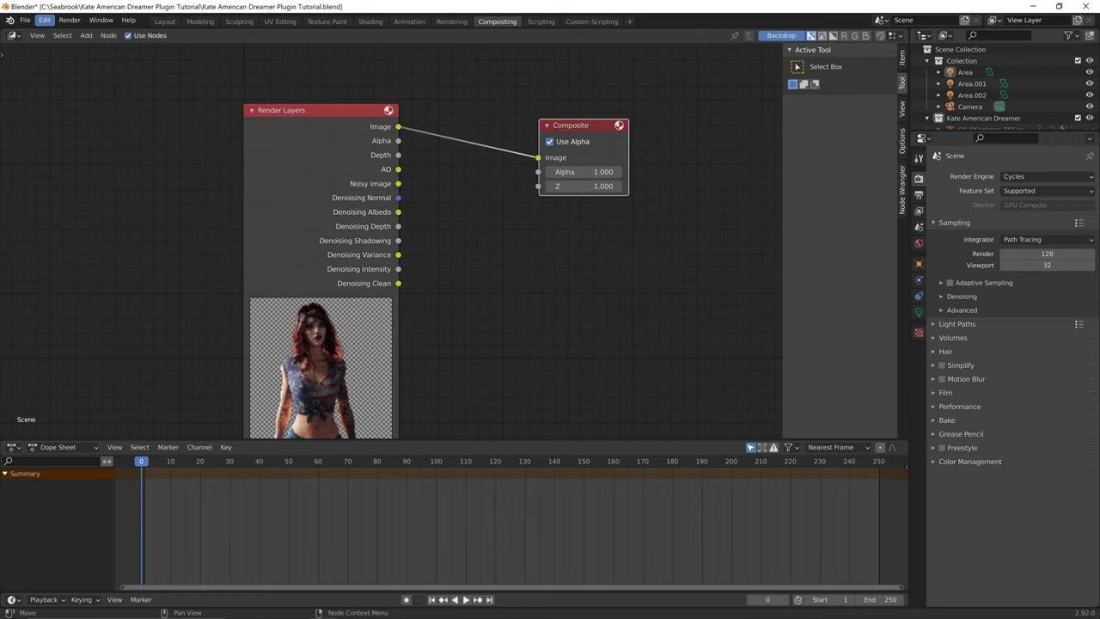
# Search the add-on preferences for "node" to check whether Node Wrangler is enabled, and close the preferences.
pyautogui.click(43, 20)
pyautogui.click(71, 195)
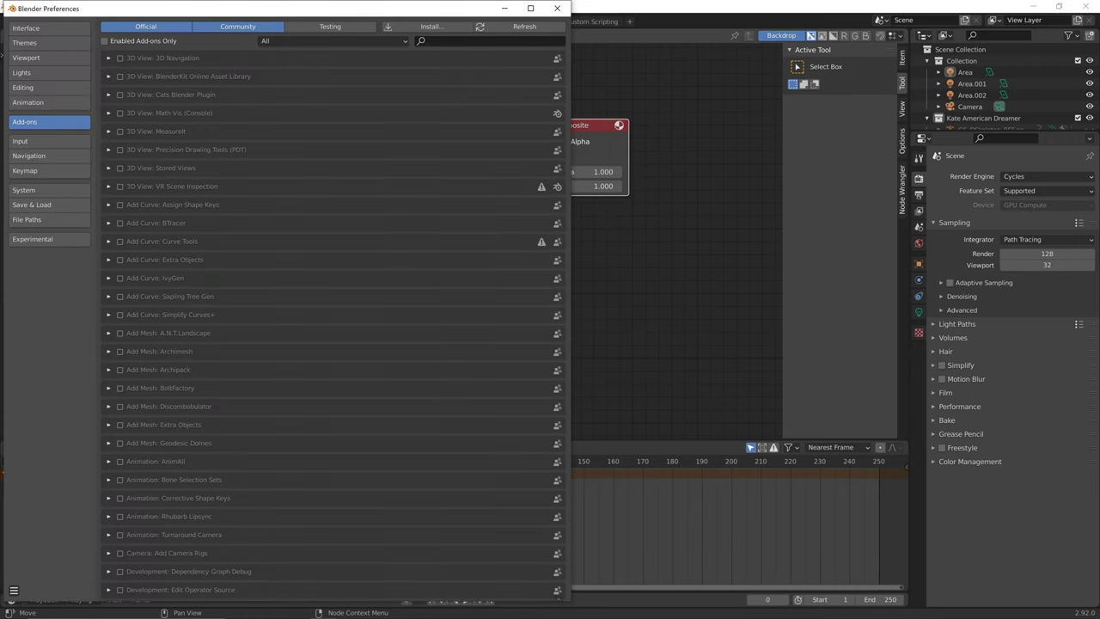
pyautogui.click(481, 42)
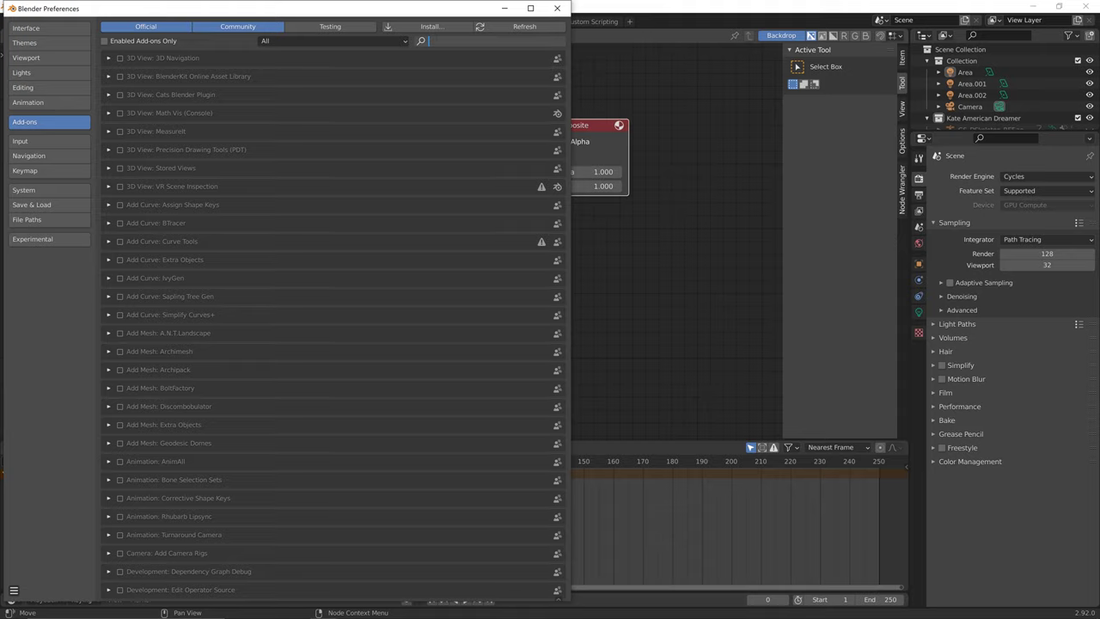
pyautogui.write('node')
pyautogui.press('Return')
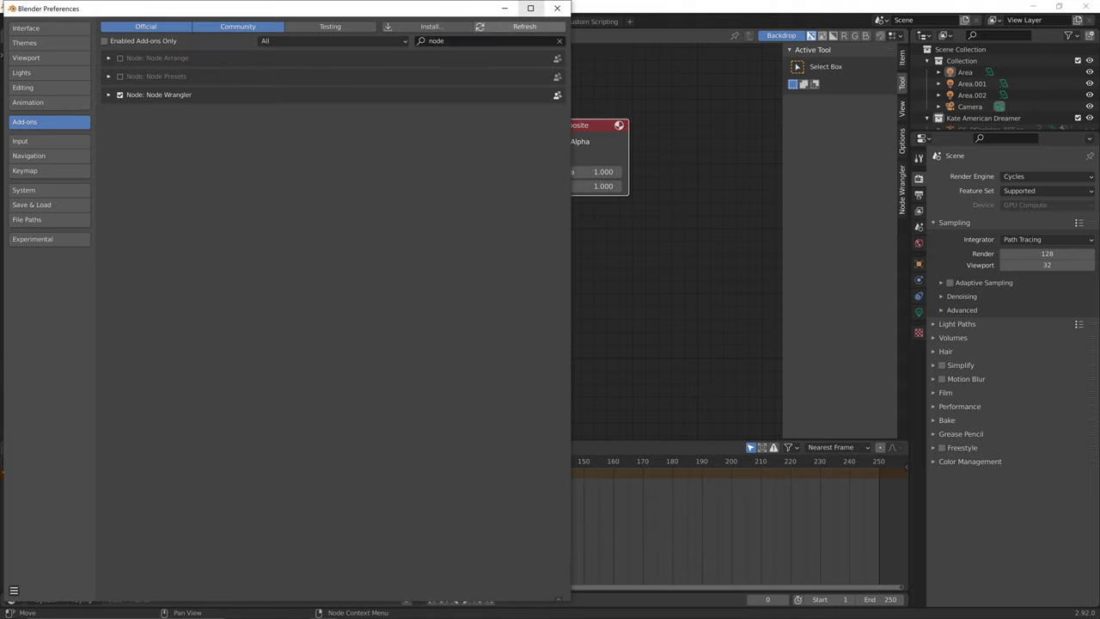
pyautogui.click(556, 7)
pyautogui.click(538, 297)
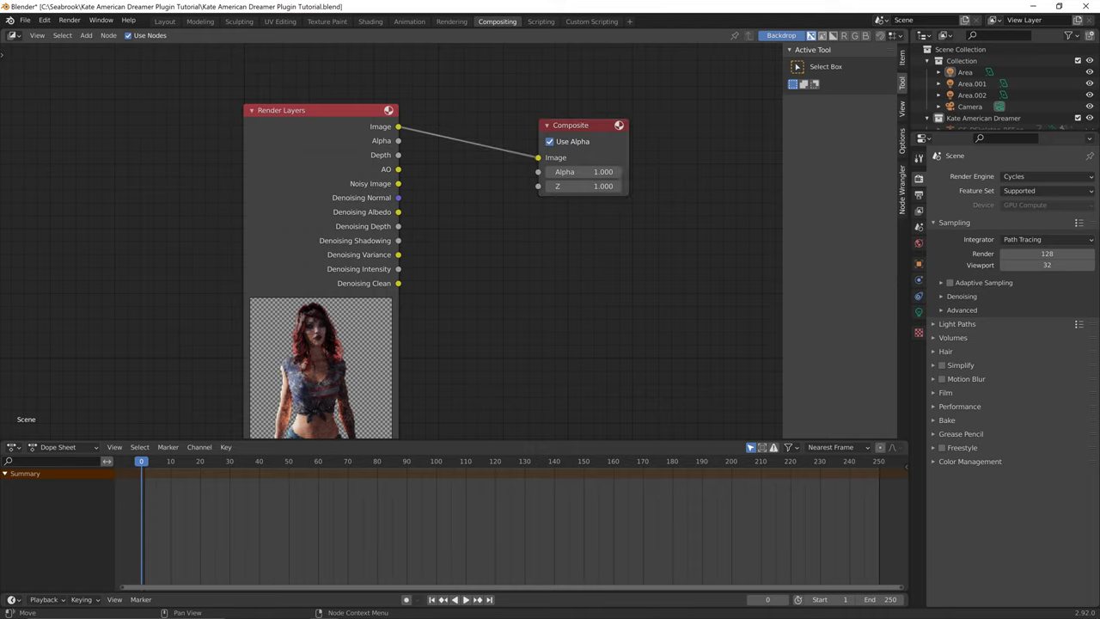
pyautogui.hotkey('shift', 'a')
pyautogui.click(537, 297)
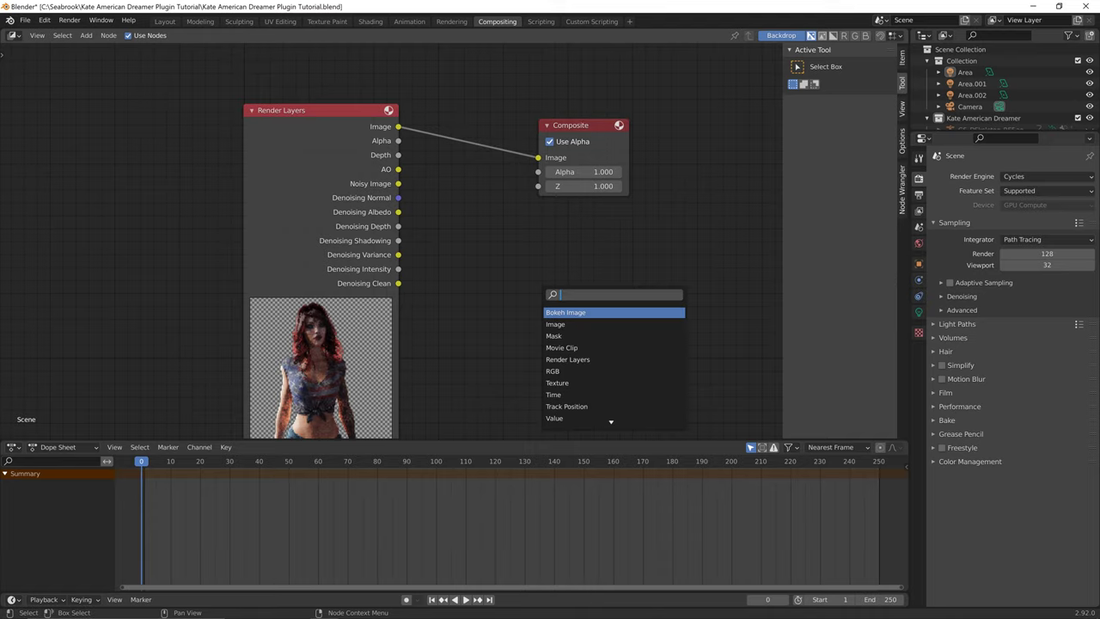
pyautogui.write('deno')
pyautogui.press('Return')
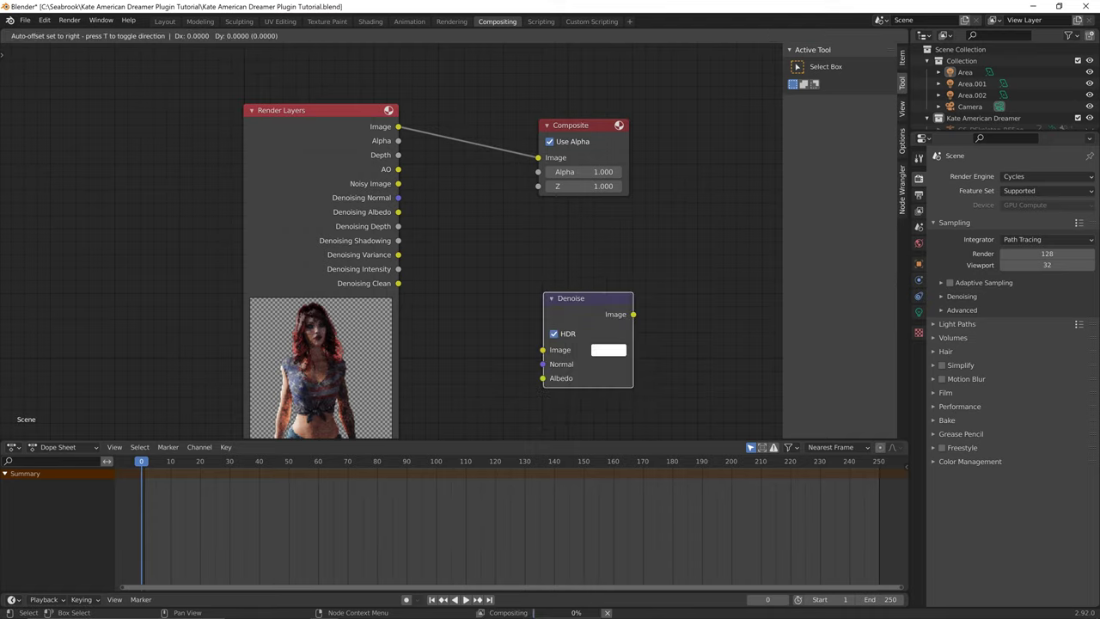
pyautogui.click(471, 229)
pyautogui.press('x')
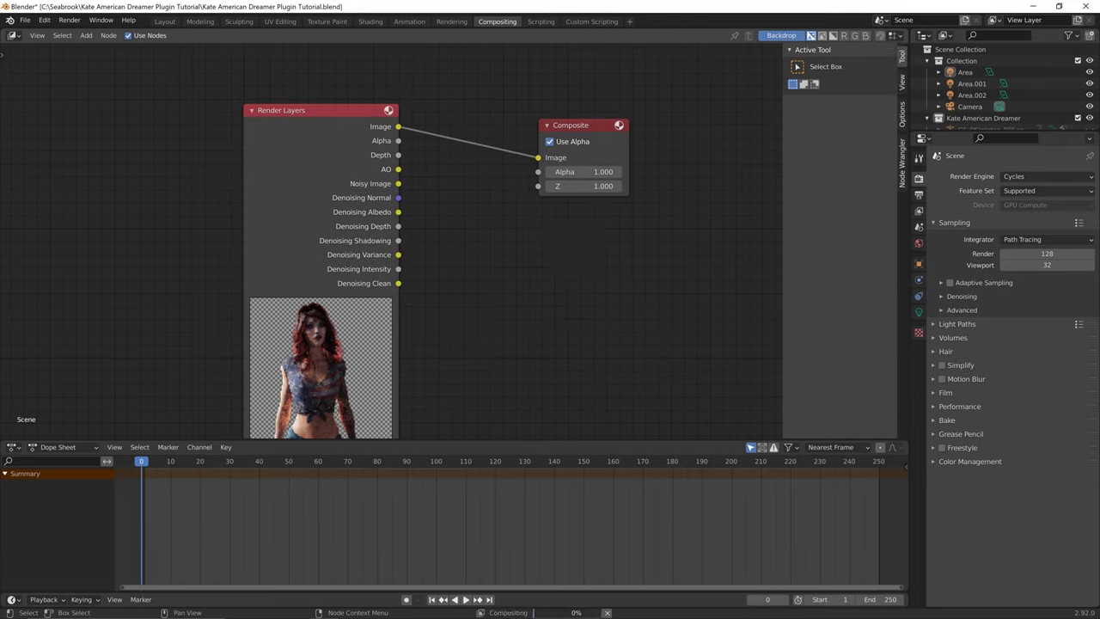
# Add a Denoise node between the Render Layers and Composite nodes.
pyautogui.hotkey('shift', 'a')
pyautogui.press('Return')
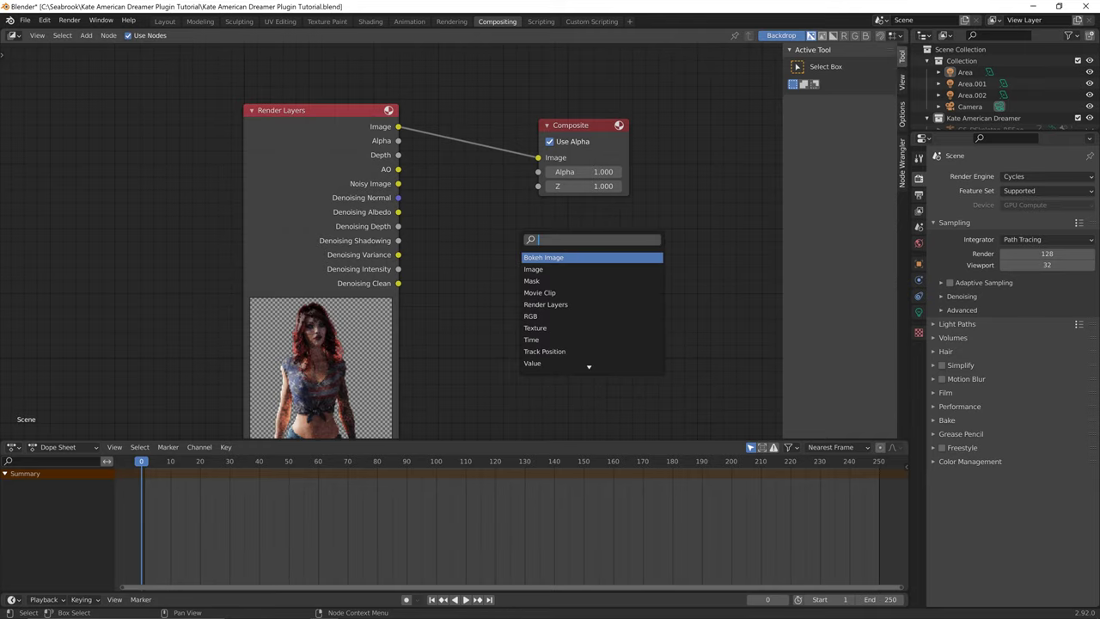
pyautogui.write('denoise')
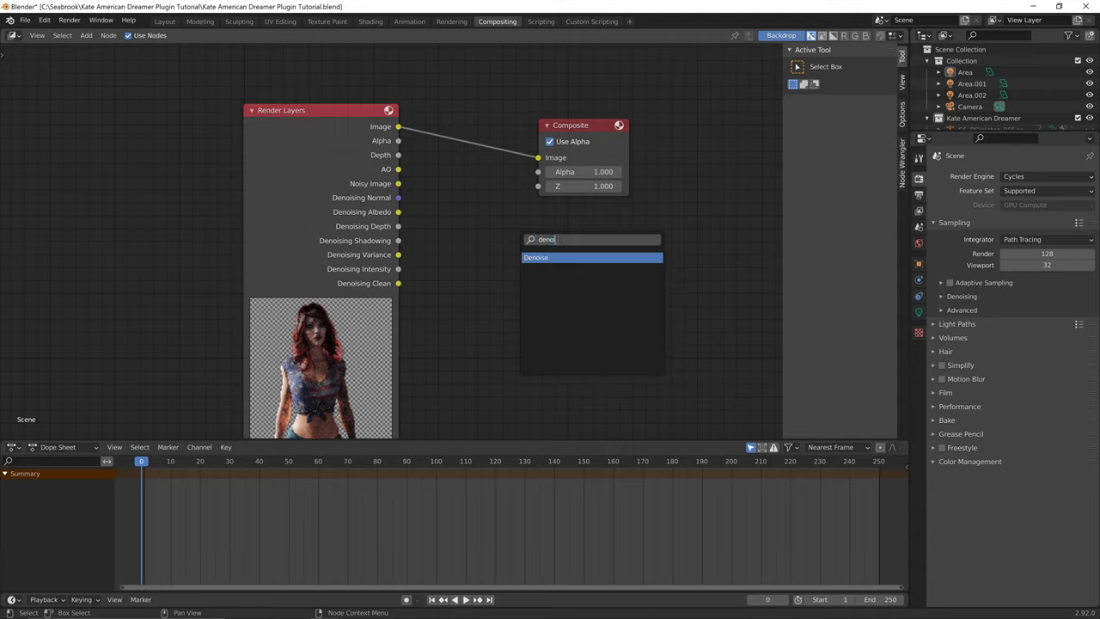
pyautogui.press('Return')
pyautogui.click(496, 249)
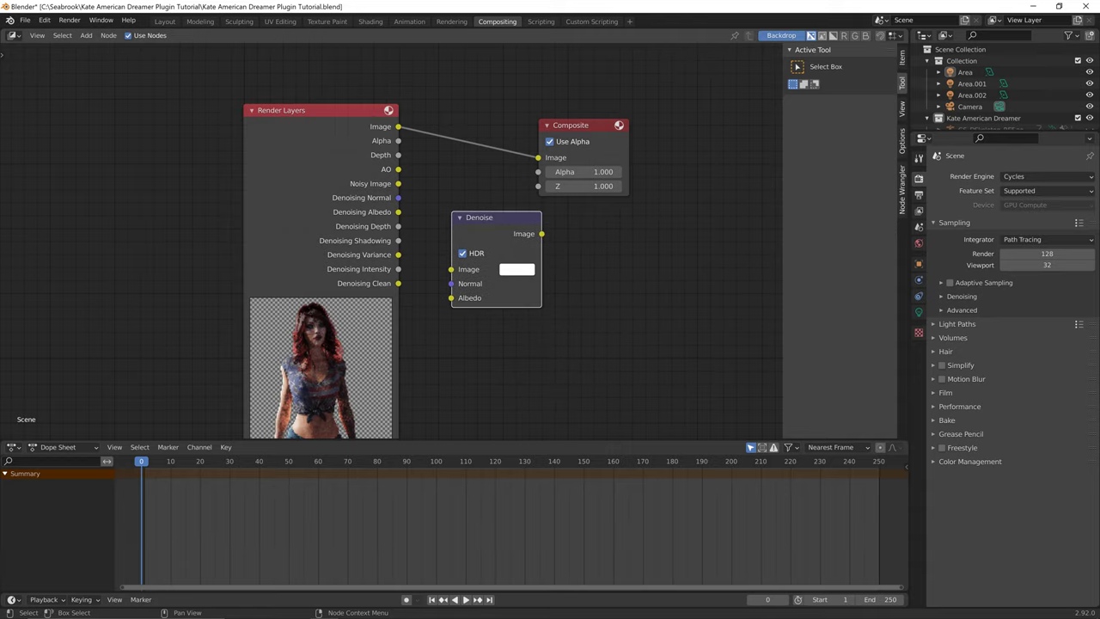
# Link Noisy Image, Denoising Normal and Denoising Albedo to the matching Denoise inputs, and feed the Denoise output into the Composite image.
pyautogui.moveTo(399, 197); pyautogui.dragTo(451, 283)
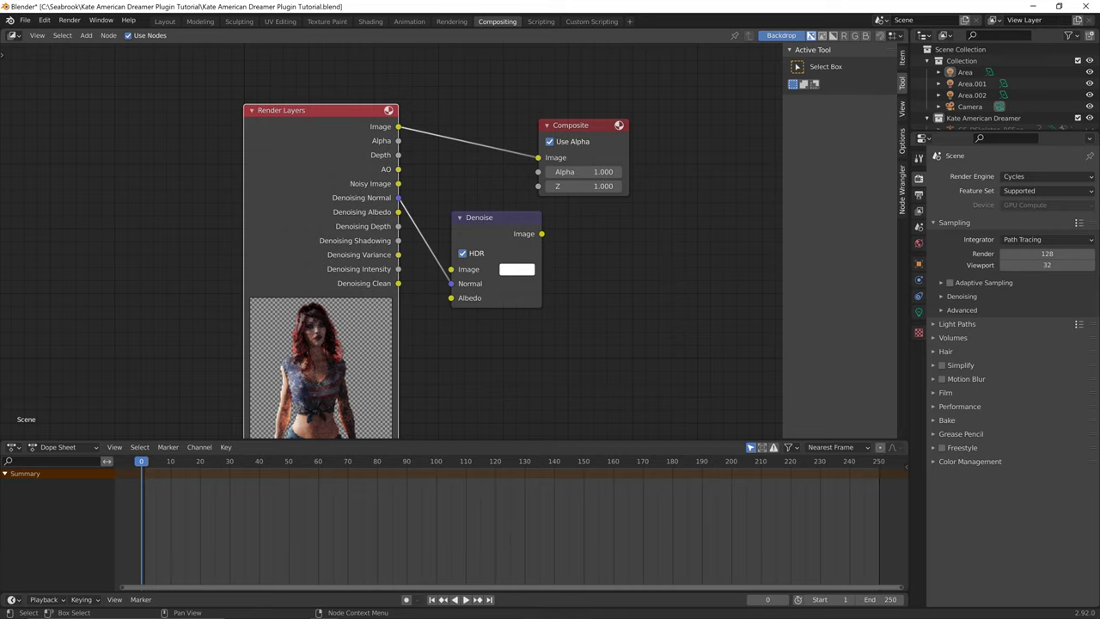
pyautogui.moveTo(398, 183); pyautogui.dragTo(451, 269)
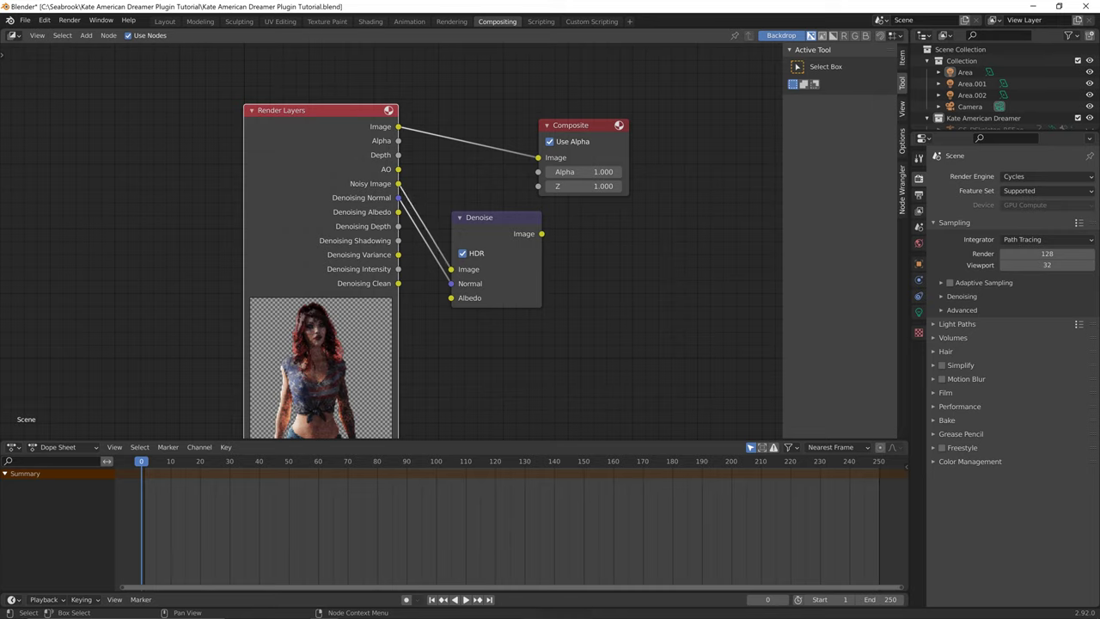
pyautogui.moveTo(399, 212); pyautogui.dragTo(451, 298)
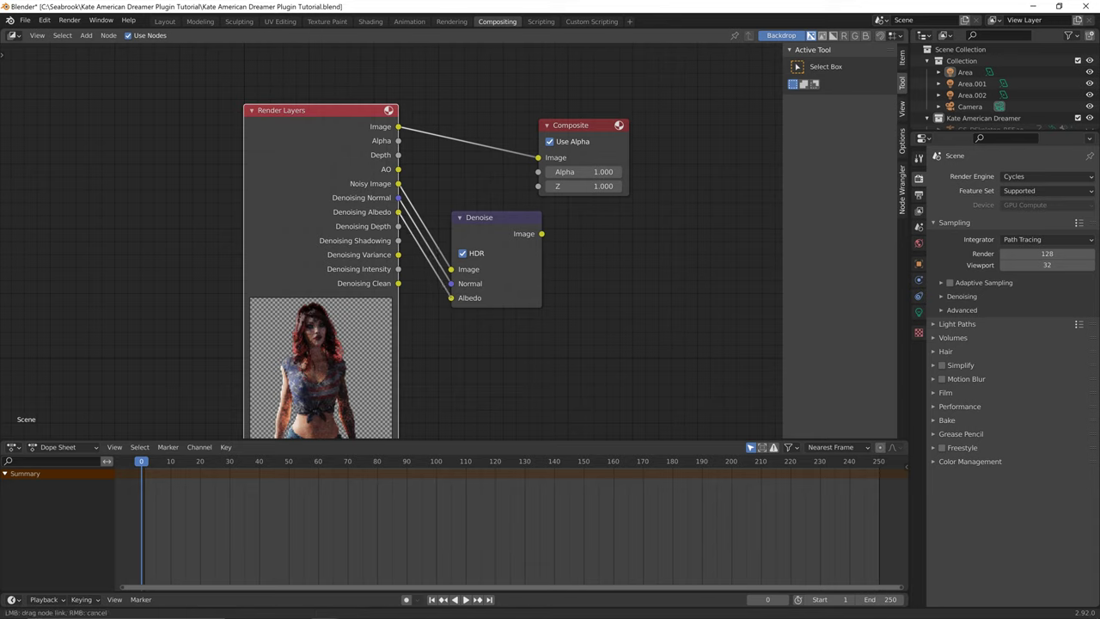
pyautogui.moveTo(581, 126); pyautogui.dragTo(663, 130)
pyautogui.moveTo(541, 232); pyautogui.dragTo(620, 162)
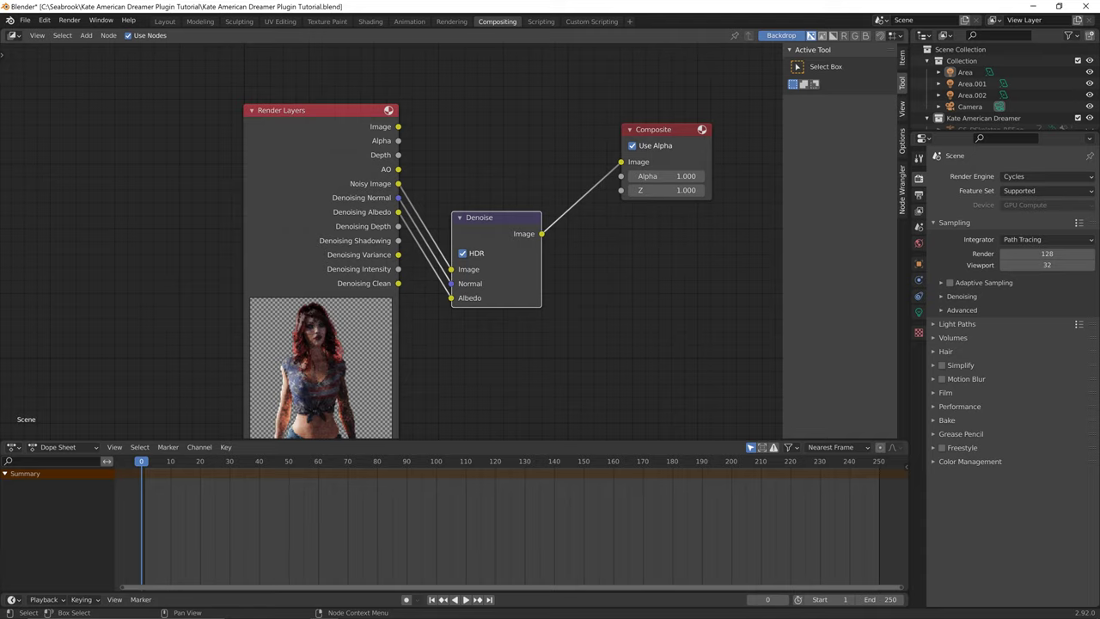
pyautogui.hotkey('alt', 'a')
pyautogui.hotkey('shift', 'a')
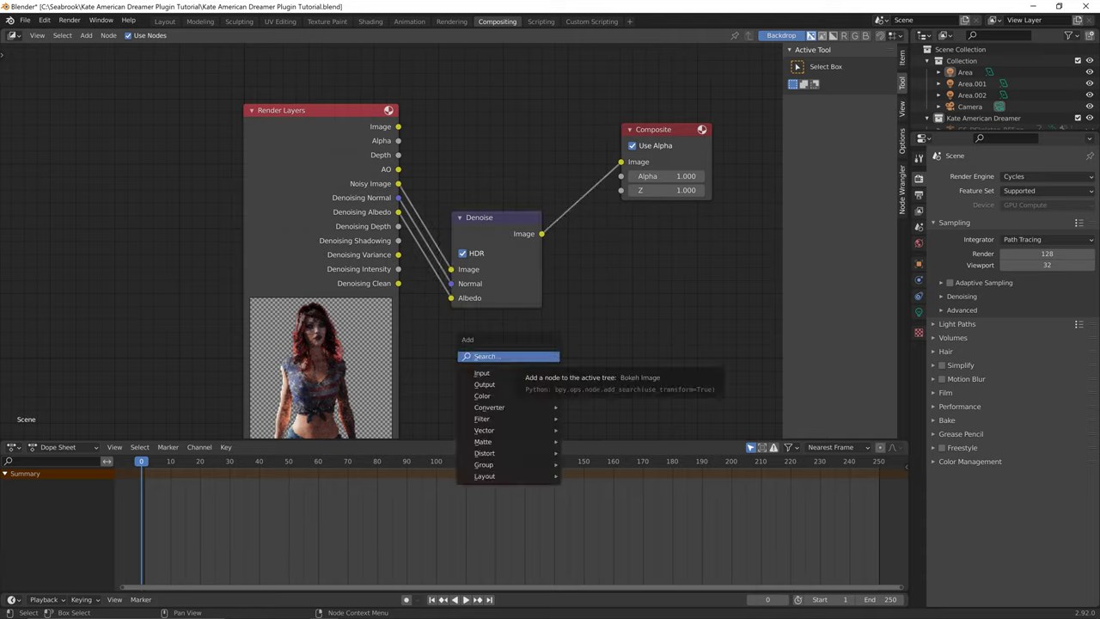
pyautogui.press('Return')
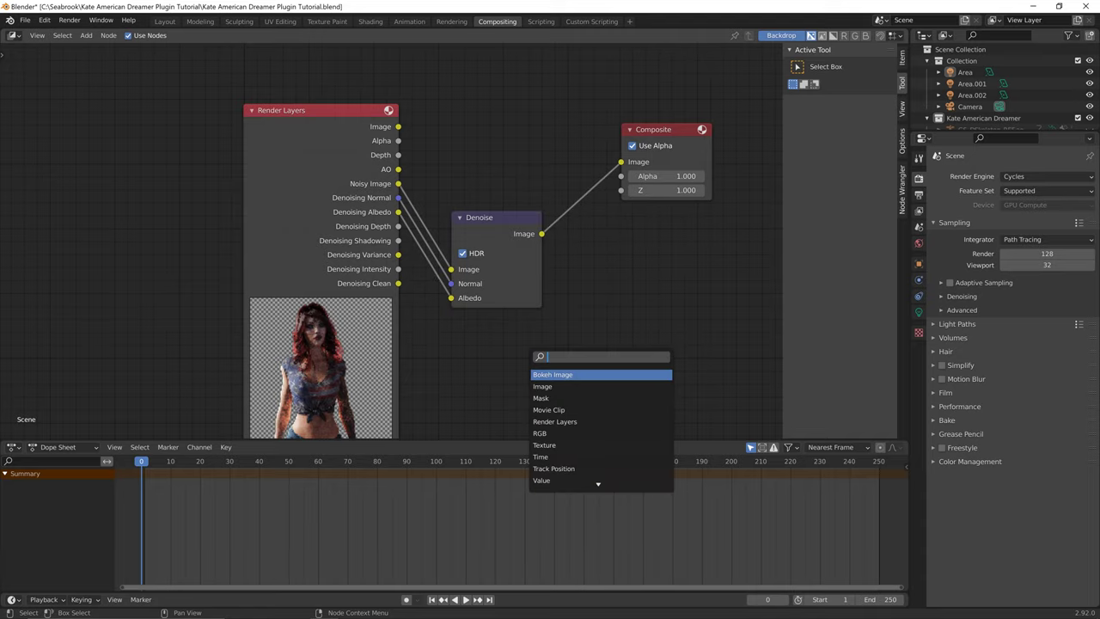
pyautogui.write('mix')
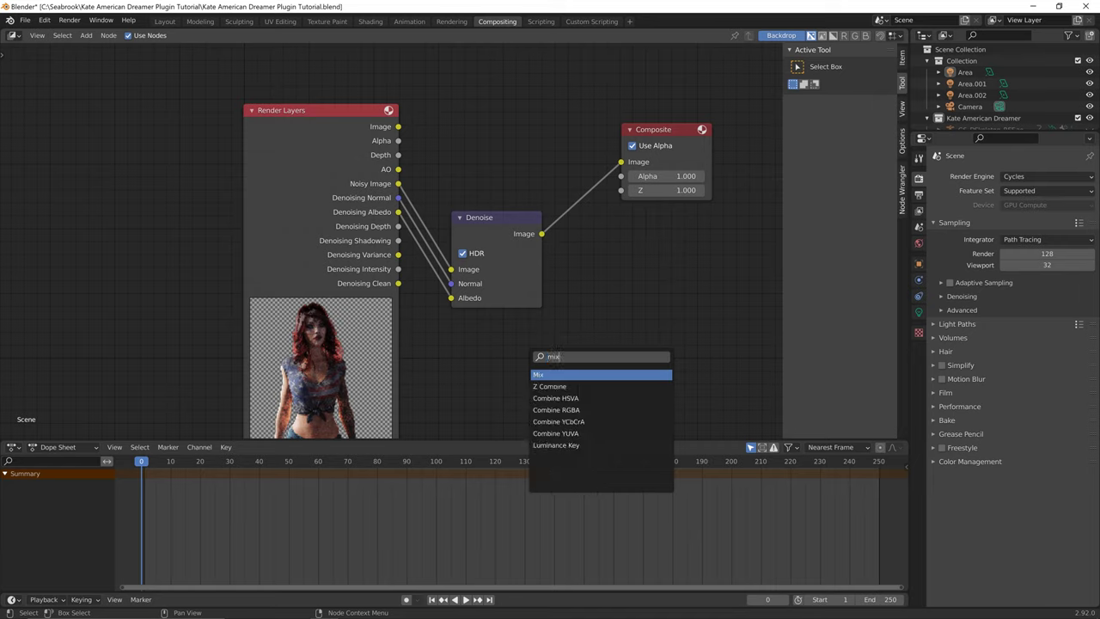
pyautogui.press('Return')
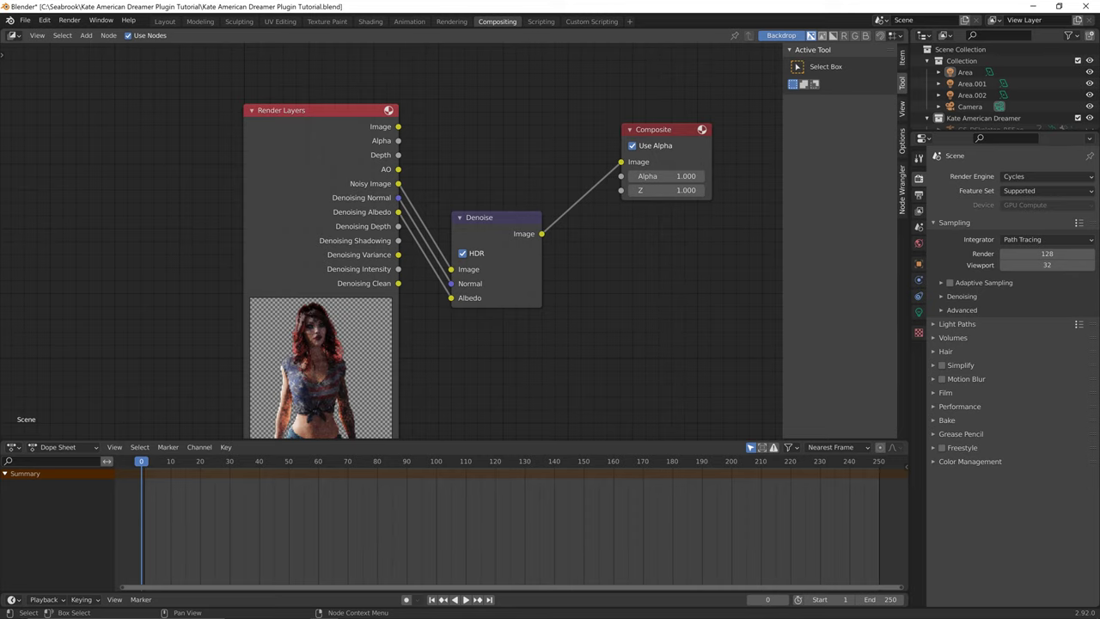
# Preview the Render Layers AO pass in the backdrop through a Viewer node.
pyautogui.press('ctrl')
pyautogui.hotkey('ctrl', 'shift')
pyautogui.keyDown('ctrl'); pyautogui.keyDown('shift'); pyautogui.click(386, 169); pyautogui.keyUp('shift'); pyautogui.keyUp('ctrl')
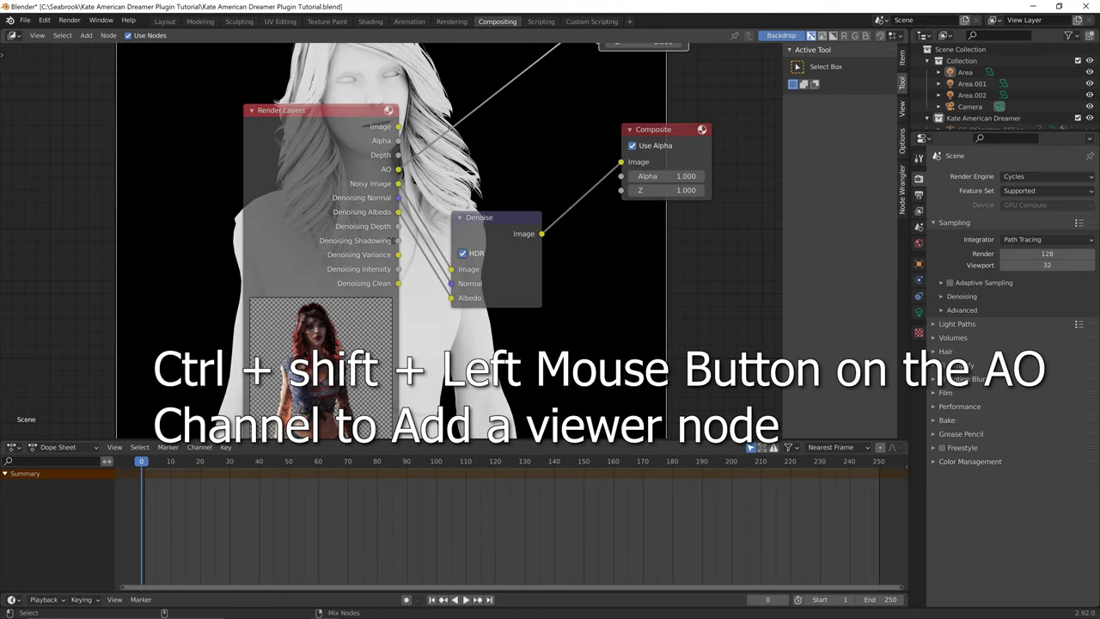
pyautogui.scroll(-1, 391, 241)
pyautogui.scroll(-1, 391, 241)
pyautogui.scroll(1, 391, 240)
pyautogui.scroll(-2, 391, 241)
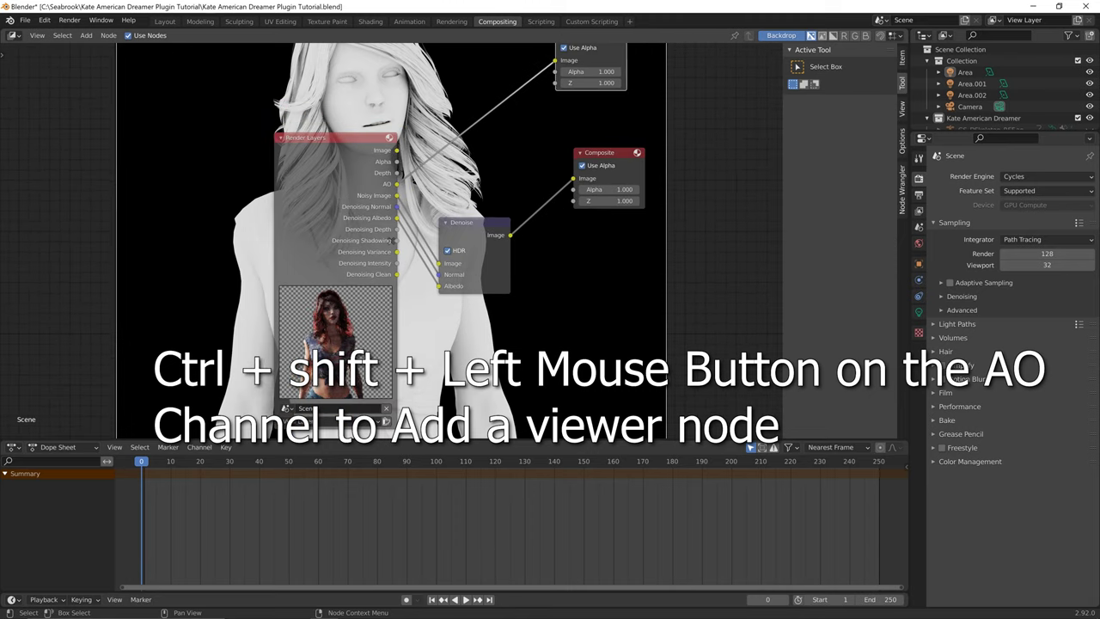
pyautogui.scroll(2, 391, 240)
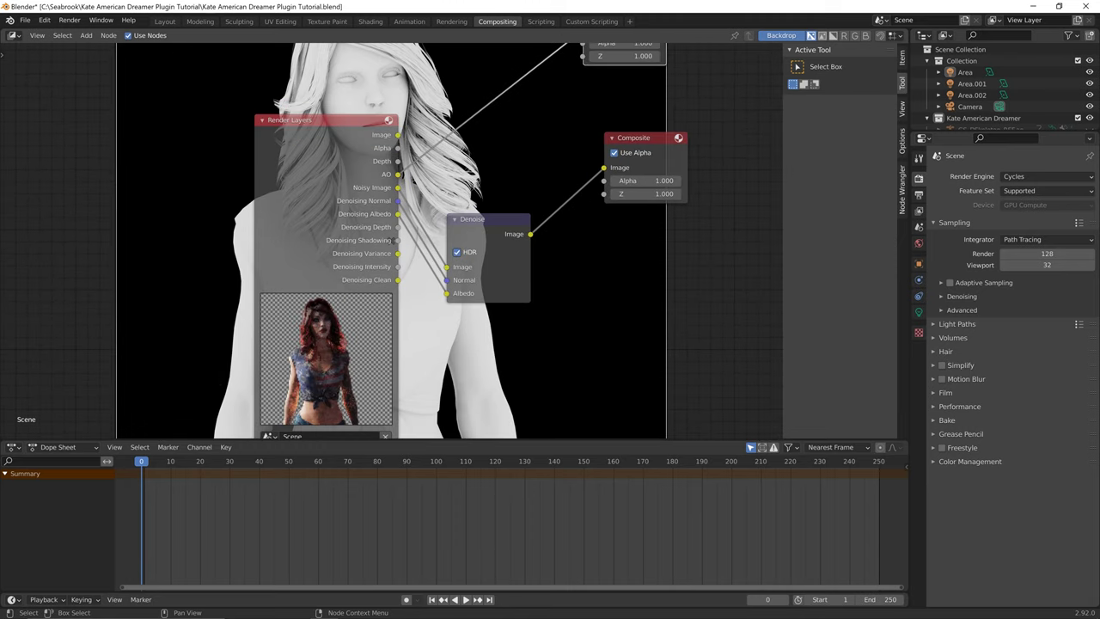
pyautogui.scroll(-1, 400, 244)
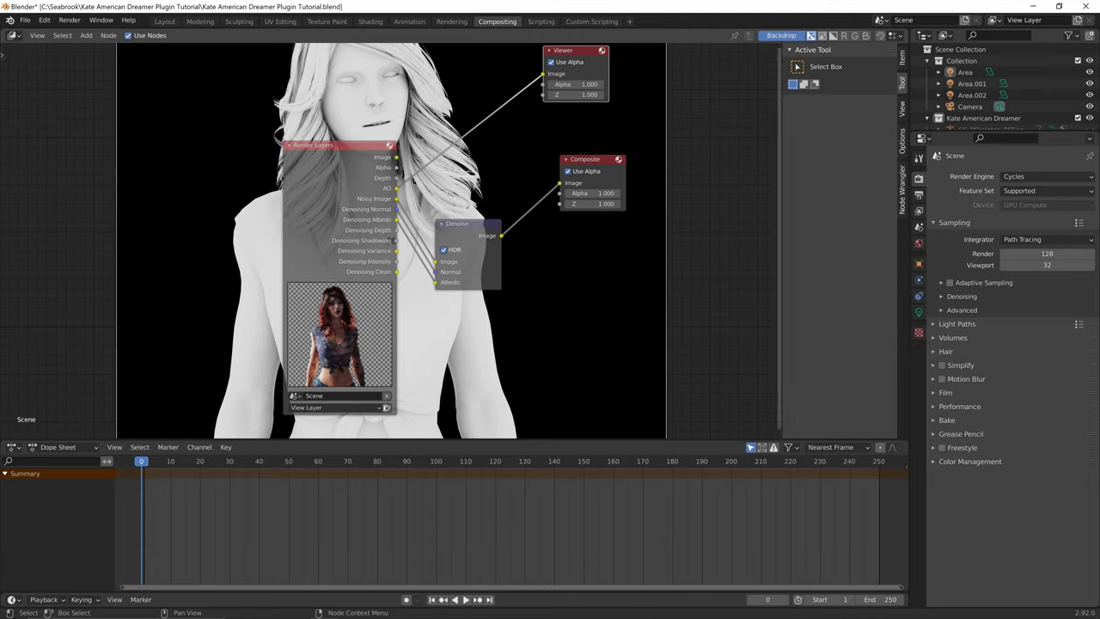
# Move the Render Layers node away from the Denoise node and delete the Viewer node.
pyautogui.press('g')
pyautogui.moveTo(215, 237); pyautogui.dragTo(263, 103)
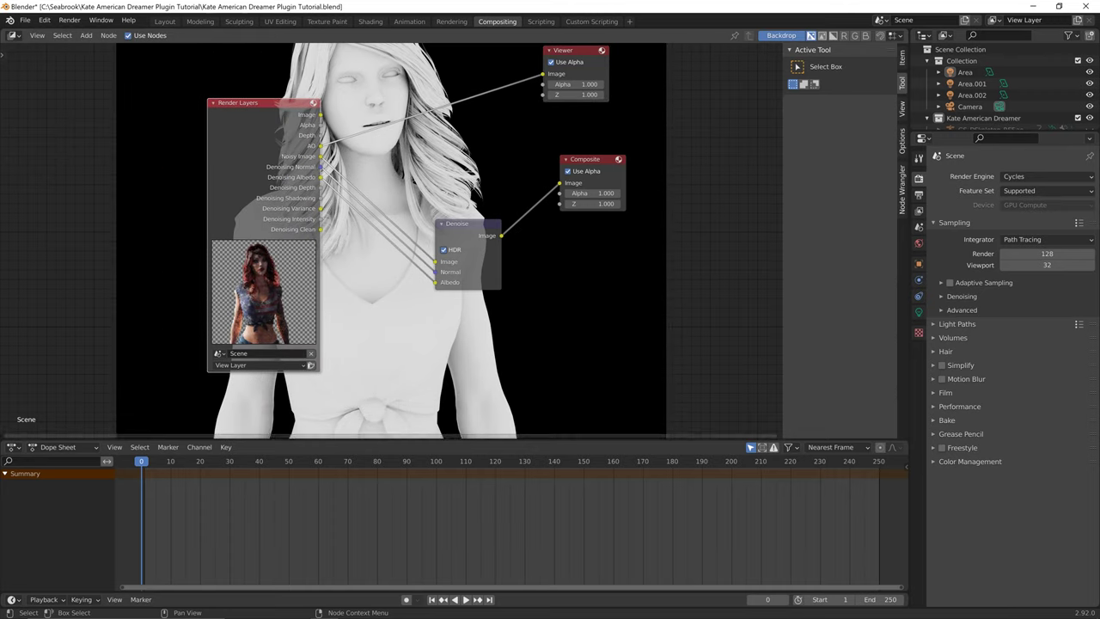
pyautogui.press('g')
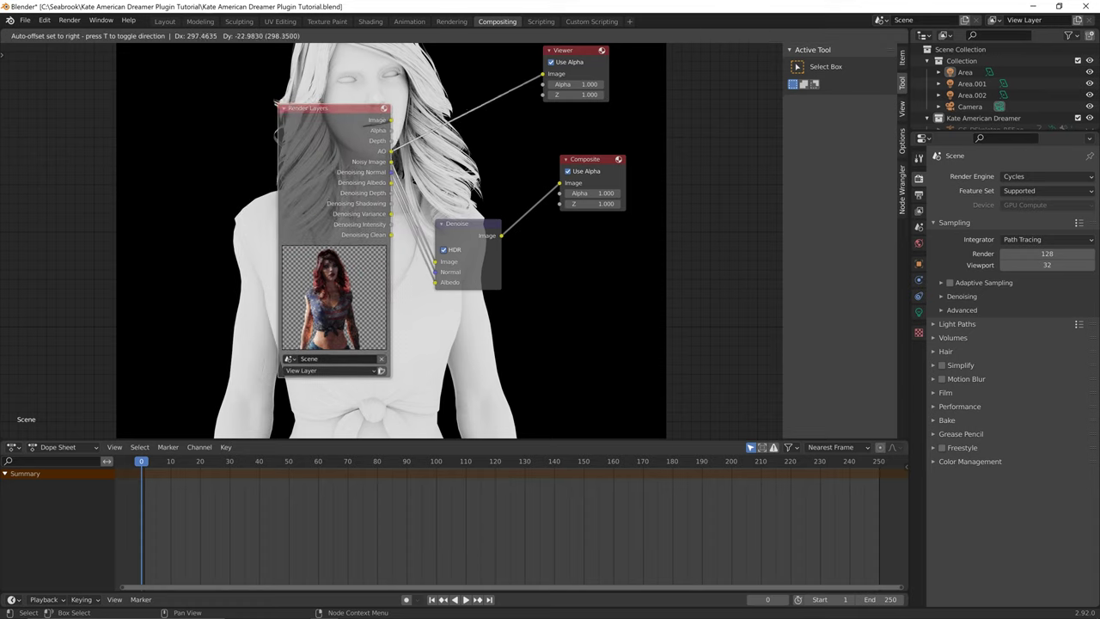
pyautogui.press('Return')
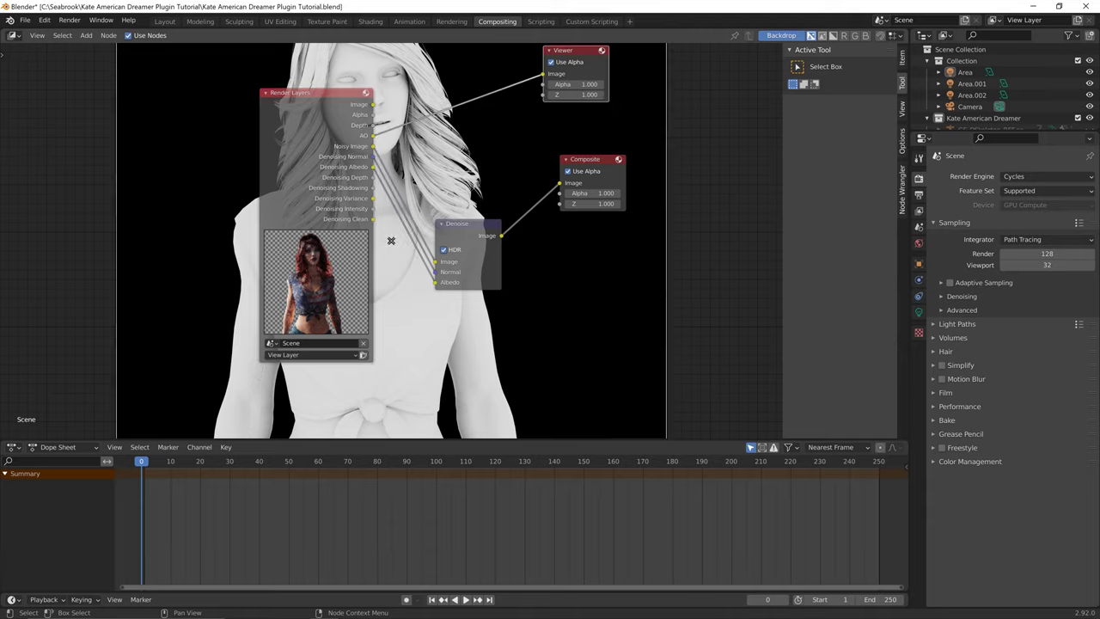
pyautogui.press('x')
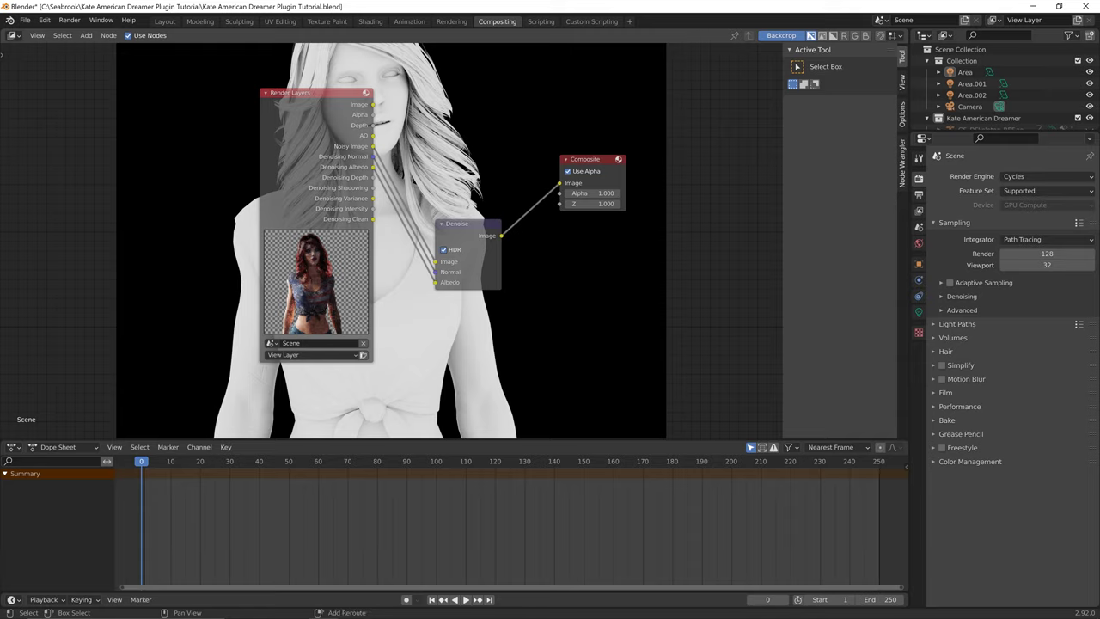
# Add a Mix node and set its blend mode to Multiply.
pyautogui.hotkey('shift', 'a')
pyautogui.write('mix')
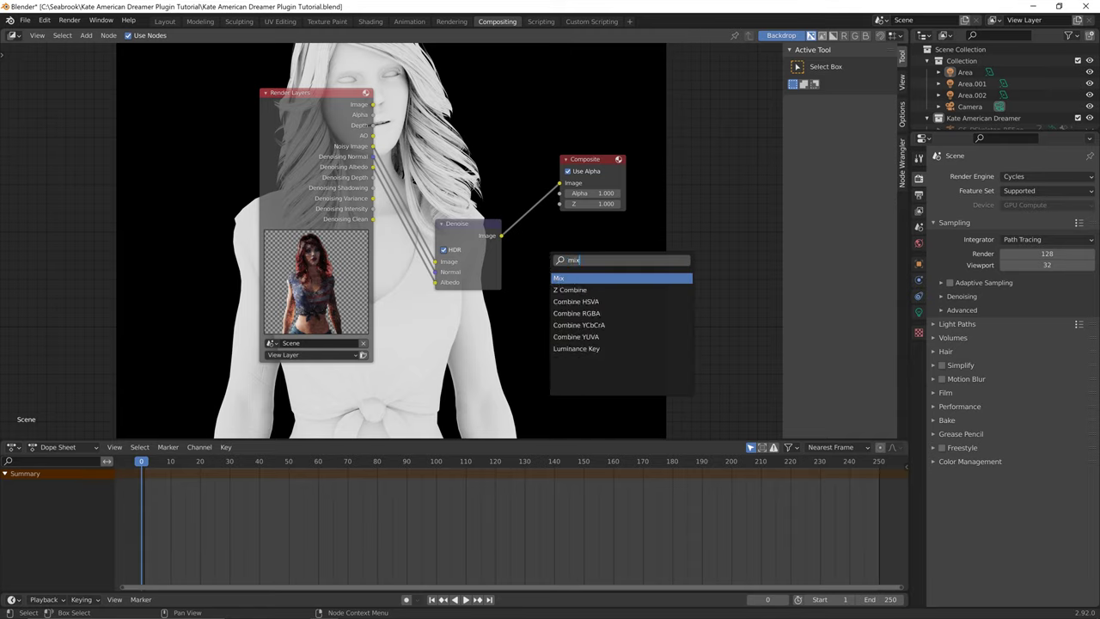
pyautogui.press('Return')
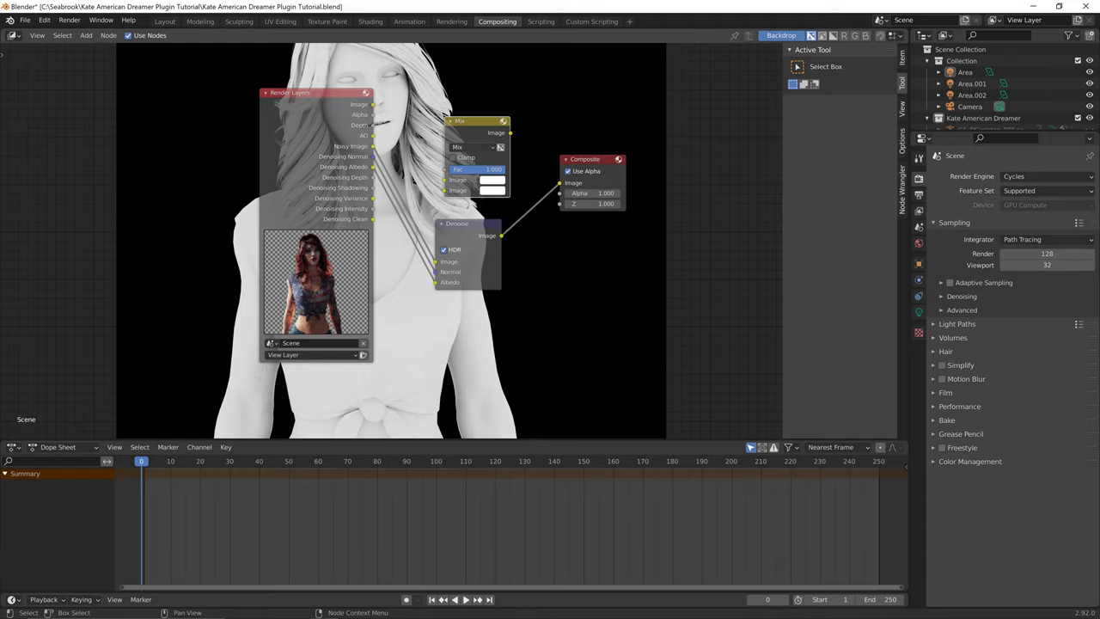
pyautogui.click(471, 147)
pyautogui.click(463, 183)
# Link the Denoise output and AO pass to the Multiply node's first and second Image inputs, and its output to Composite.
pyautogui.moveTo(372, 136); pyautogui.dragTo(444, 190)
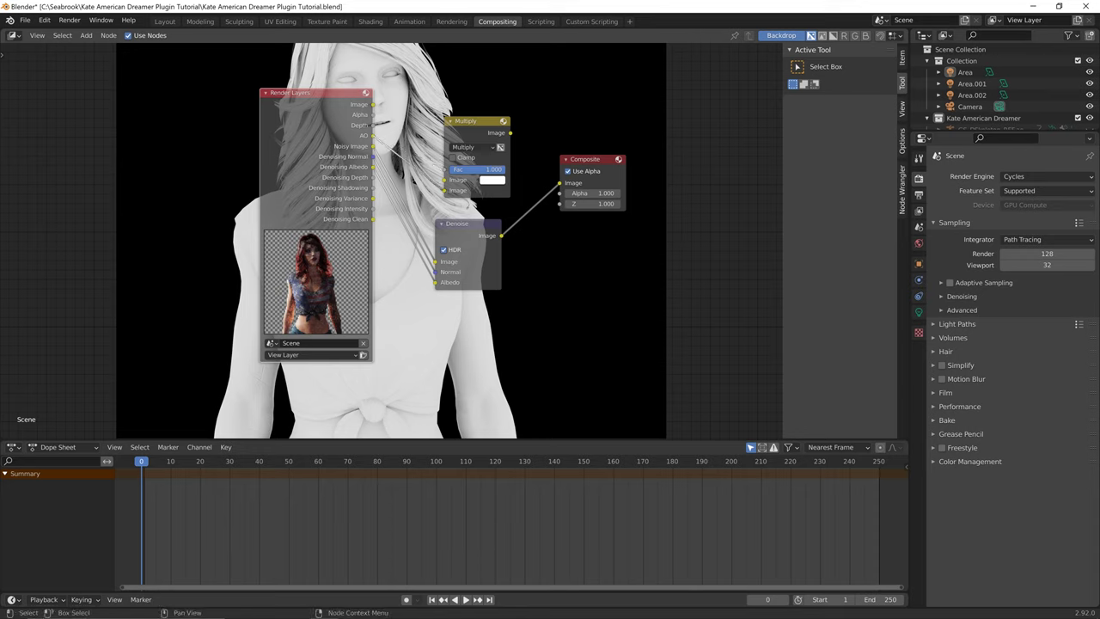
pyautogui.moveTo(474, 122); pyautogui.dragTo(579, 263)
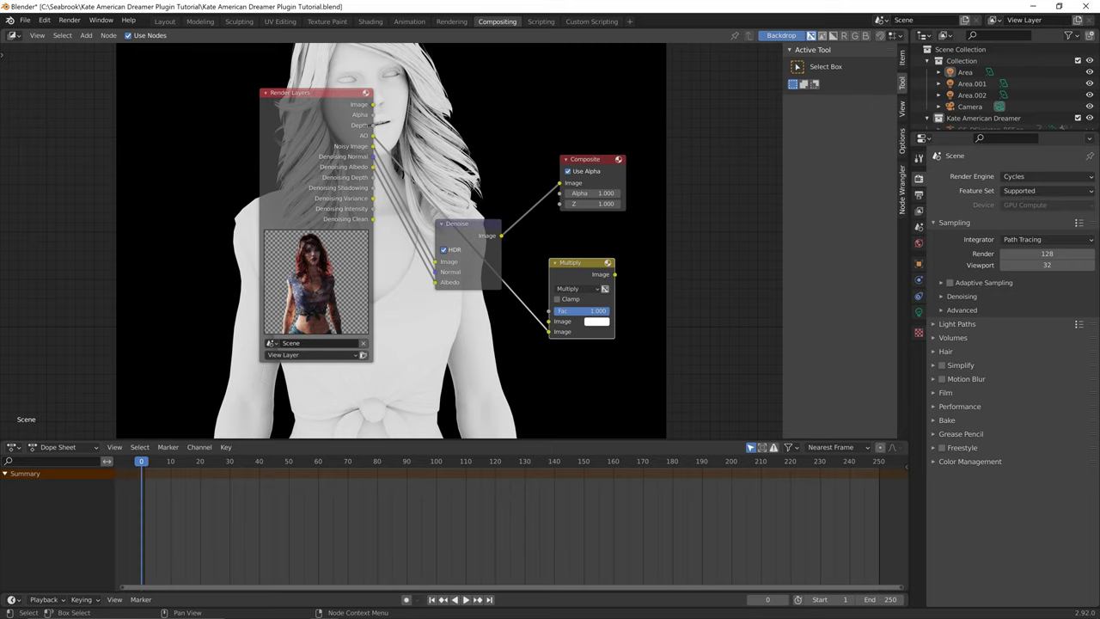
pyautogui.moveTo(559, 183); pyautogui.dragTo(548, 321)
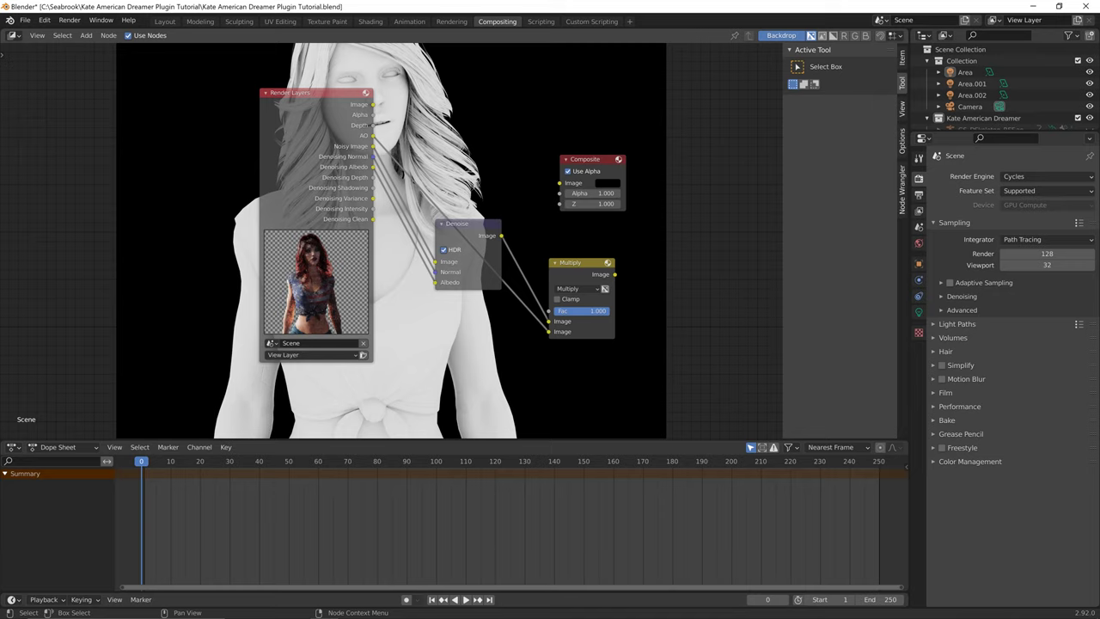
pyautogui.moveTo(586, 160); pyautogui.dragTo(627, 163)
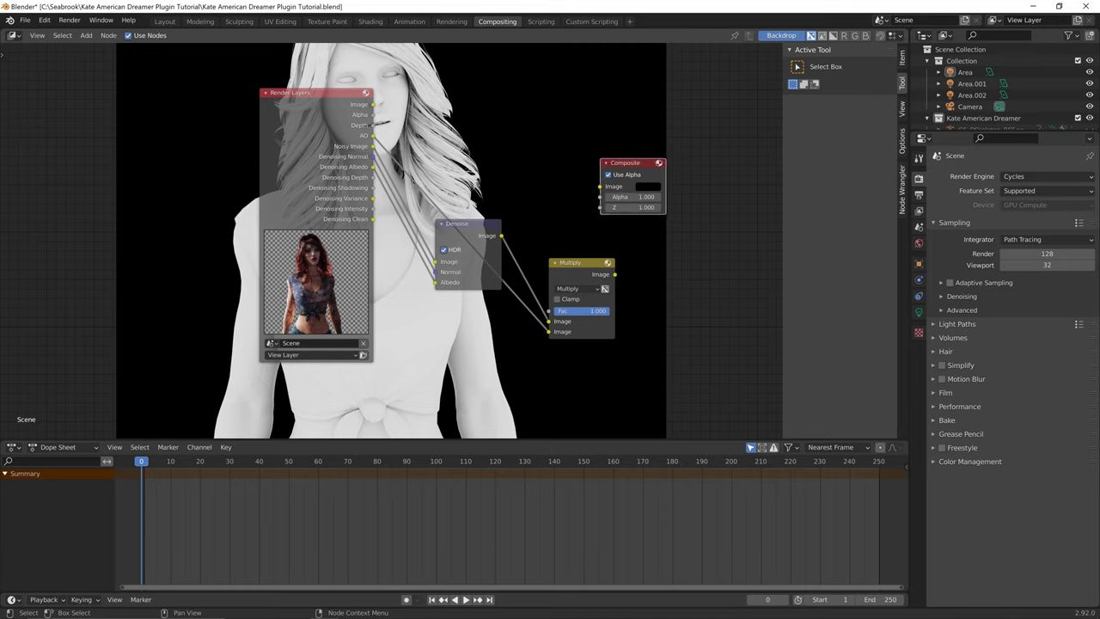
pyautogui.moveTo(614, 273); pyautogui.dragTo(599, 186)
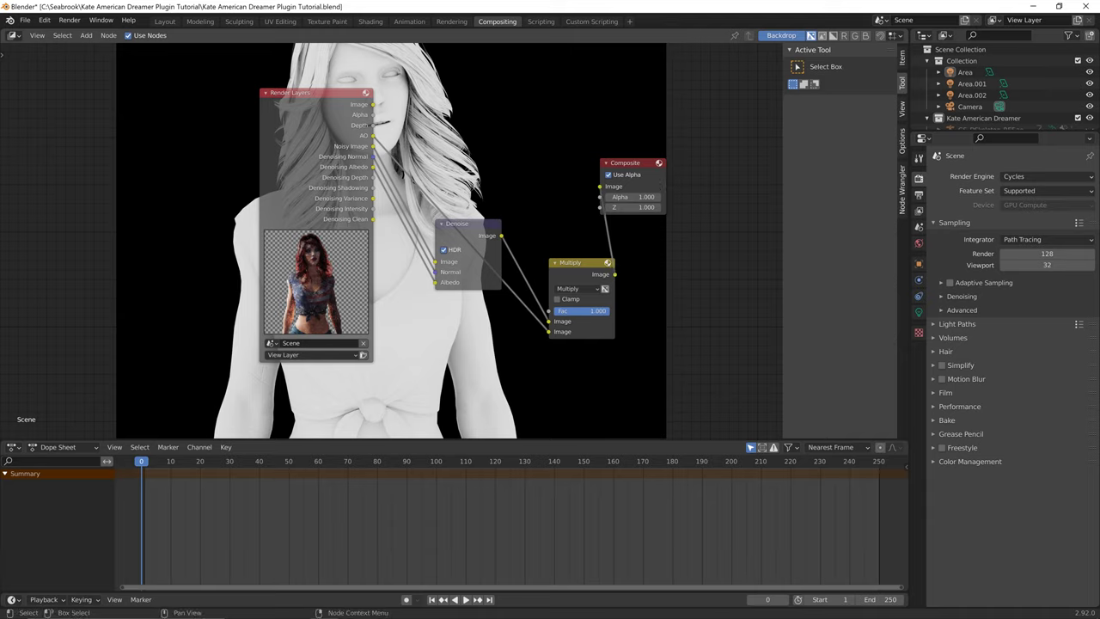
# Change the Dope Sheet area to an Image Editor showing the Render Result and enlarge it.
pyautogui.click(13, 446)
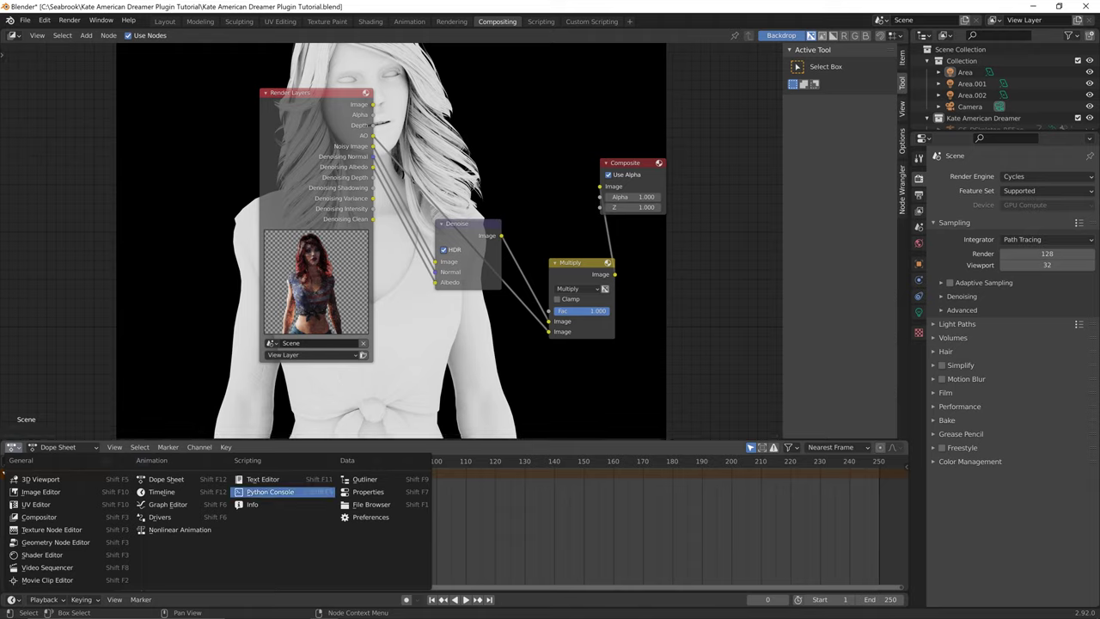
pyautogui.click(40, 491)
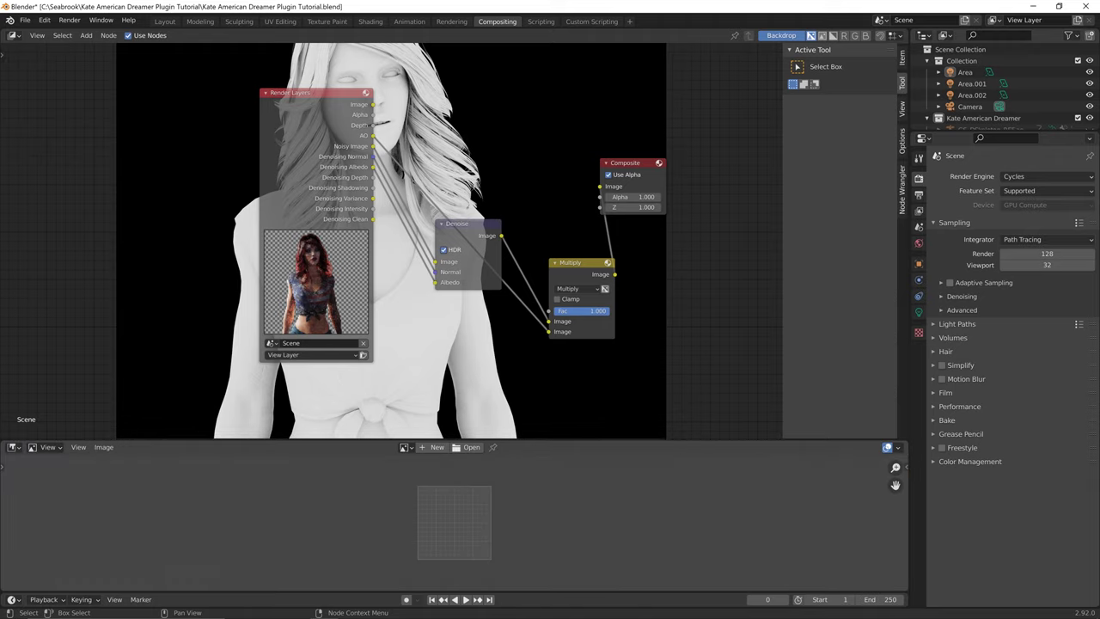
pyautogui.click(403, 447)
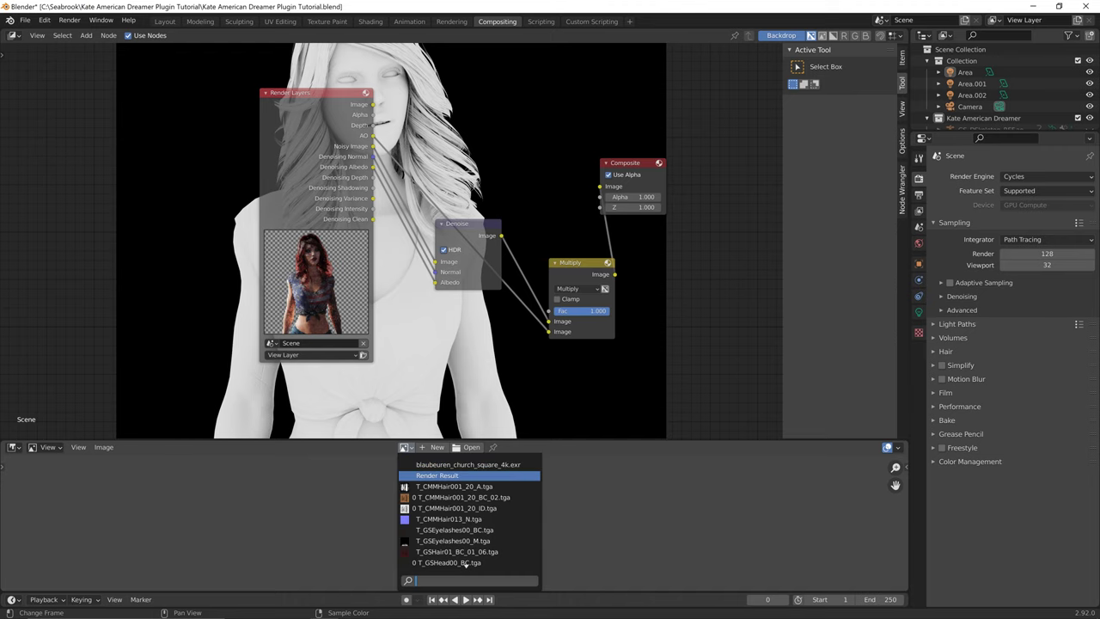
pyautogui.click(430, 467)
pyautogui.moveTo(429, 437); pyautogui.dragTo(430, 206)
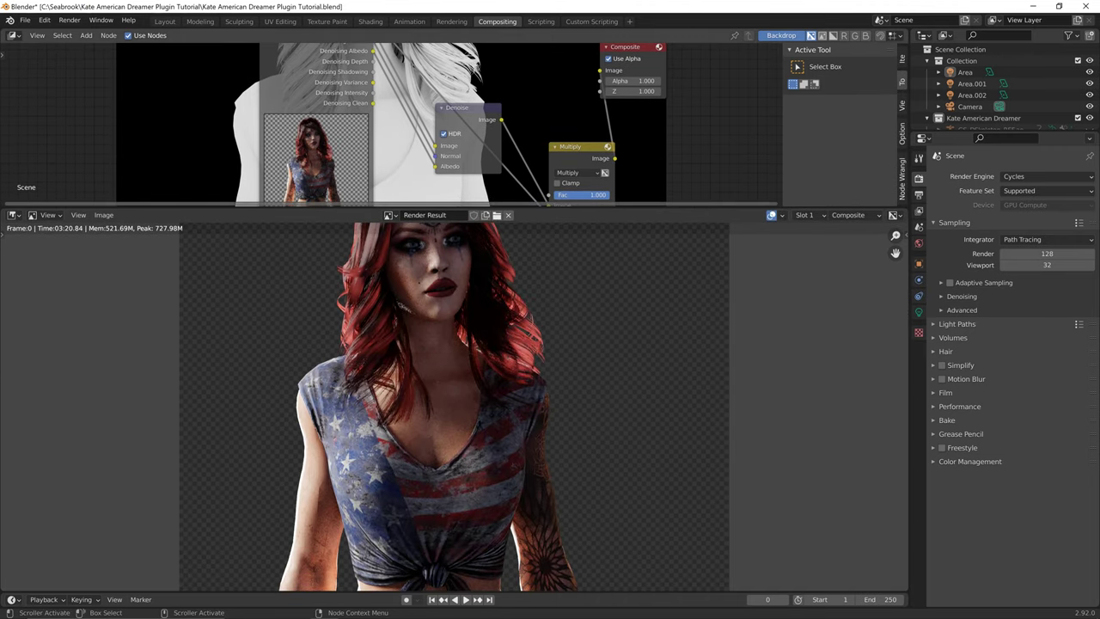
# Set the Multiply node's Fac to 0.404.
pyautogui.moveTo(587, 195)
pyautogui.mouseDown()
pyautogui.moveTo(560, 195)
pyautogui.moveTo(587, 195)
pyautogui.mouseUp()
pyautogui.click(584, 195)
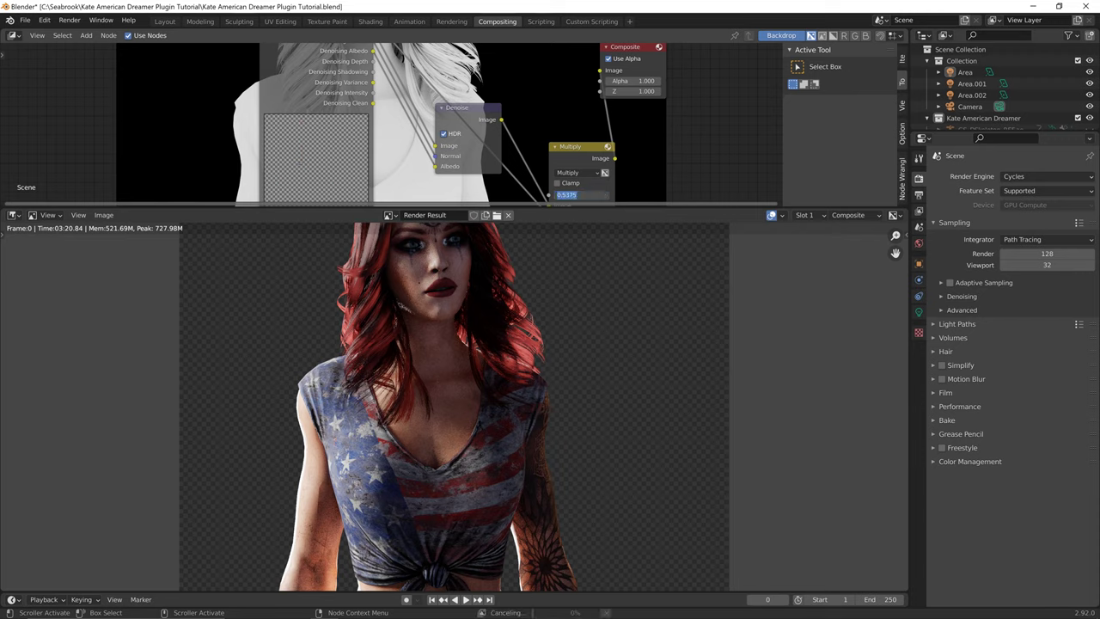
pyautogui.write('0.04')
pyautogui.press('Return')
pyautogui.click(584, 195)
pyautogui.write('0.04')
pyautogui.write('404')
pyautogui.press('Return')
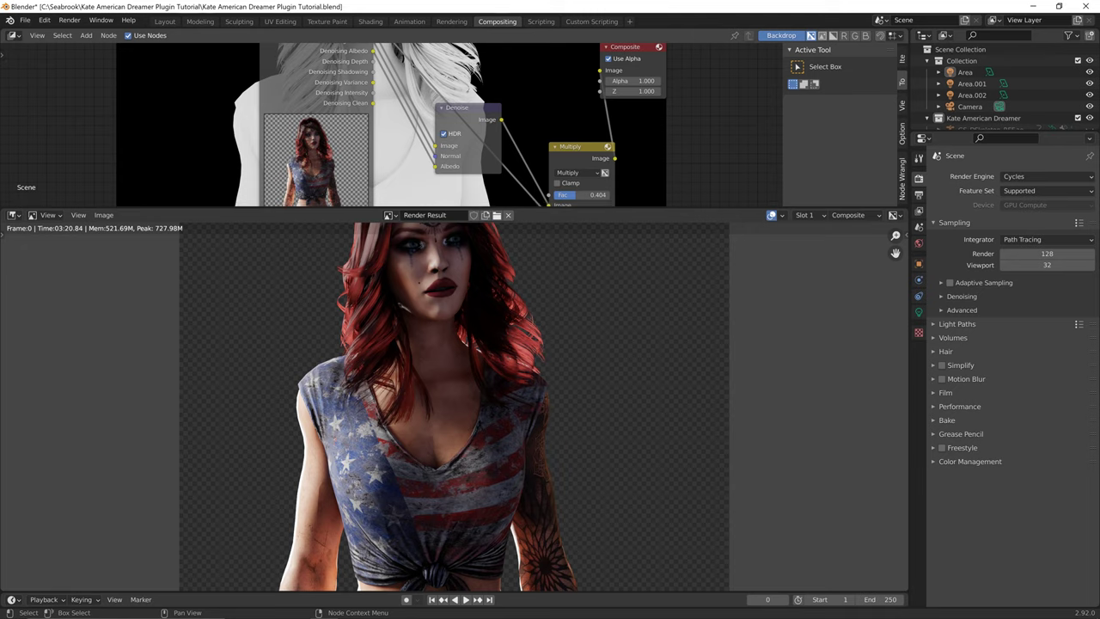
# Reposition the Denoise node slightly in the compositor, leaving its HDR option enabled.
pyautogui.click(444, 133)
pyautogui.click(445, 133)
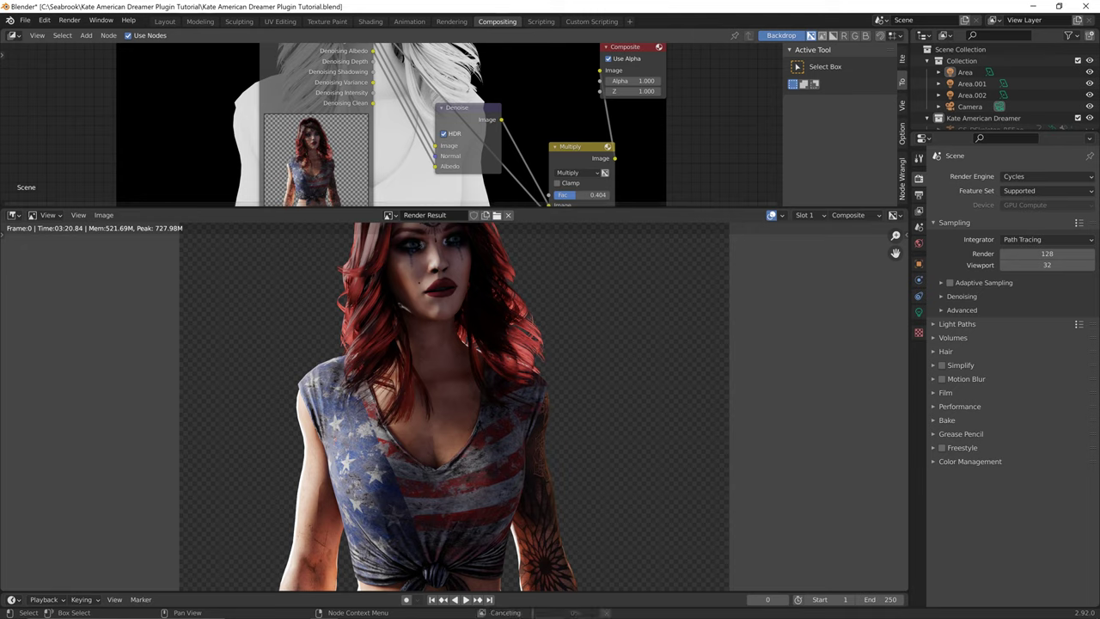
pyautogui.moveTo(468, 108)
pyautogui.mouseDown()
pyautogui.moveTo(462, 78)
pyautogui.moveTo(463, 116)
pyautogui.mouseUp()
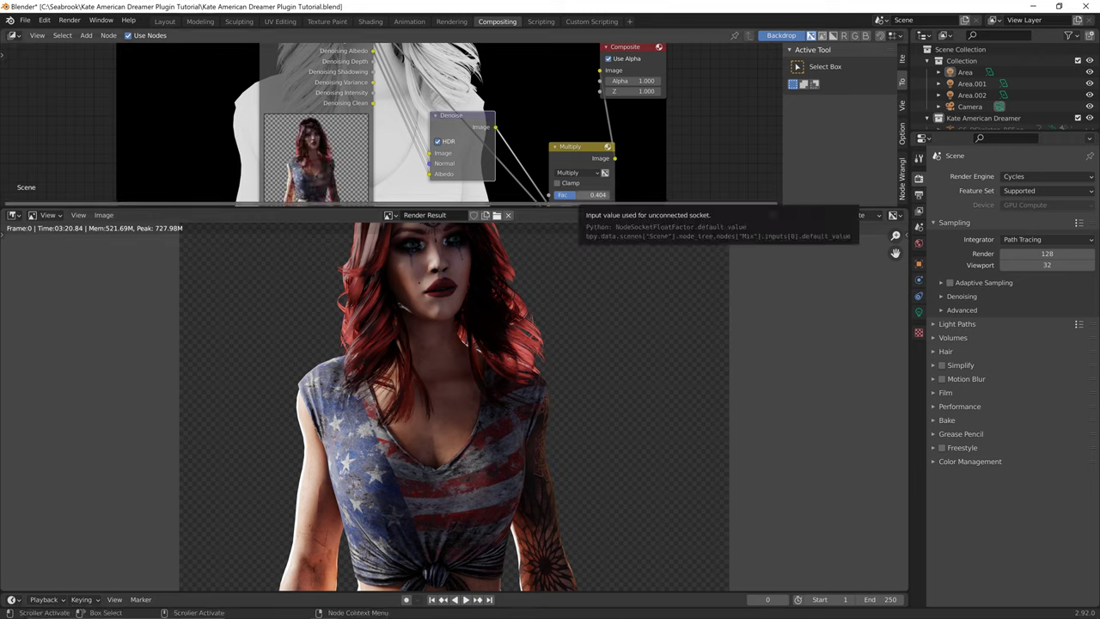
# Preview the Multiply node at a Fac of 1.000 and restore the Fac to 0.404.
pyautogui.moveTo(584, 194); pyautogui.dragTo(612, 194)
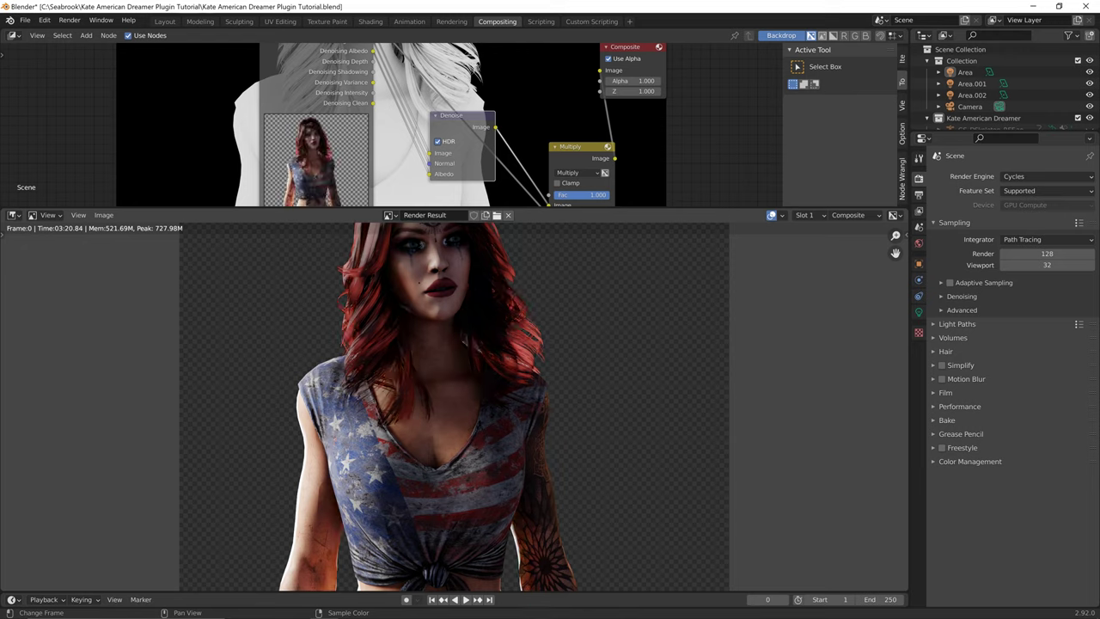
pyautogui.click(607, 195)
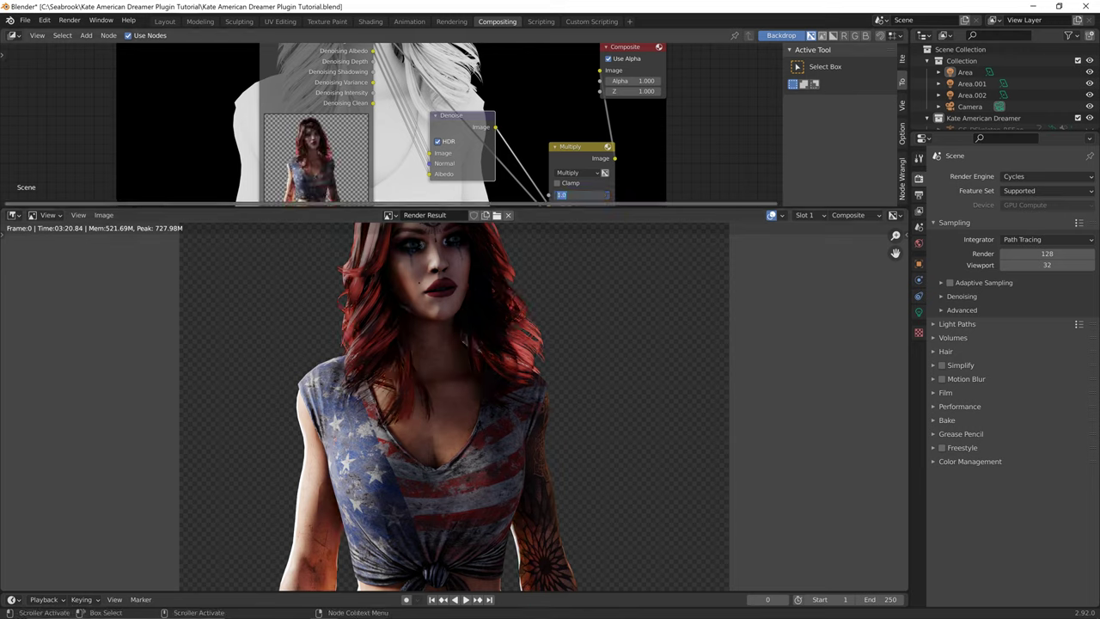
pyautogui.write('0.404')
pyautogui.press('Return')
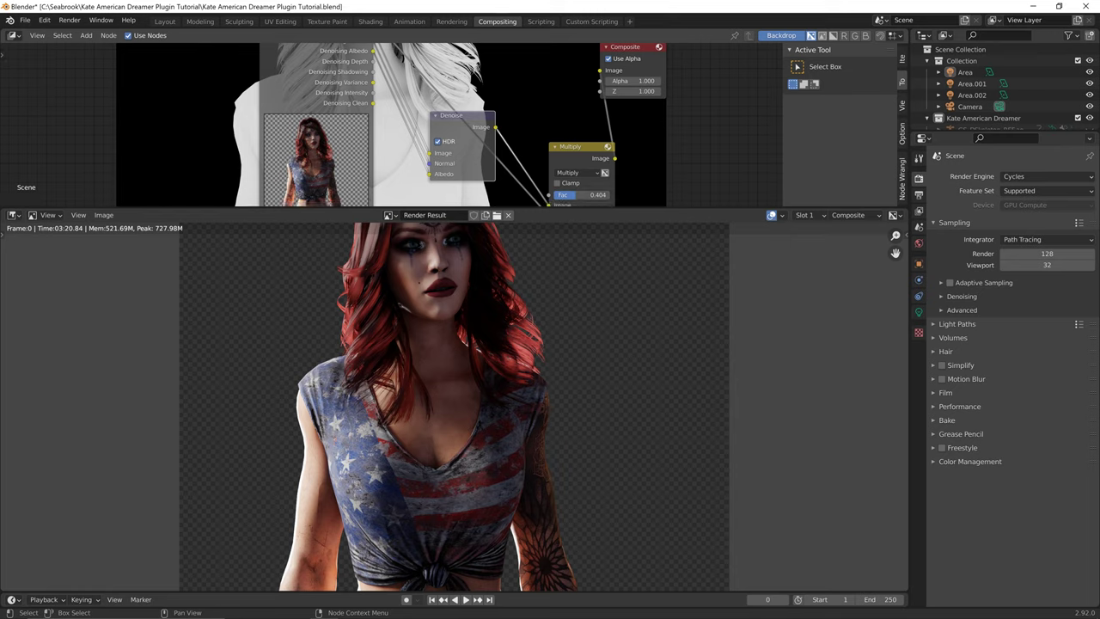
# Enlarge the Image Editor and start saving the Render Result into C:\Seabrook\Kate American Dreamer Plugin Tutorial.
pyautogui.moveTo(395, 124)
pyautogui.mouseDown(button='middle')
pyautogui.moveTo(411, 154)
pyautogui.moveTo(407, 136)
pyautogui.mouseUp(button='middle')
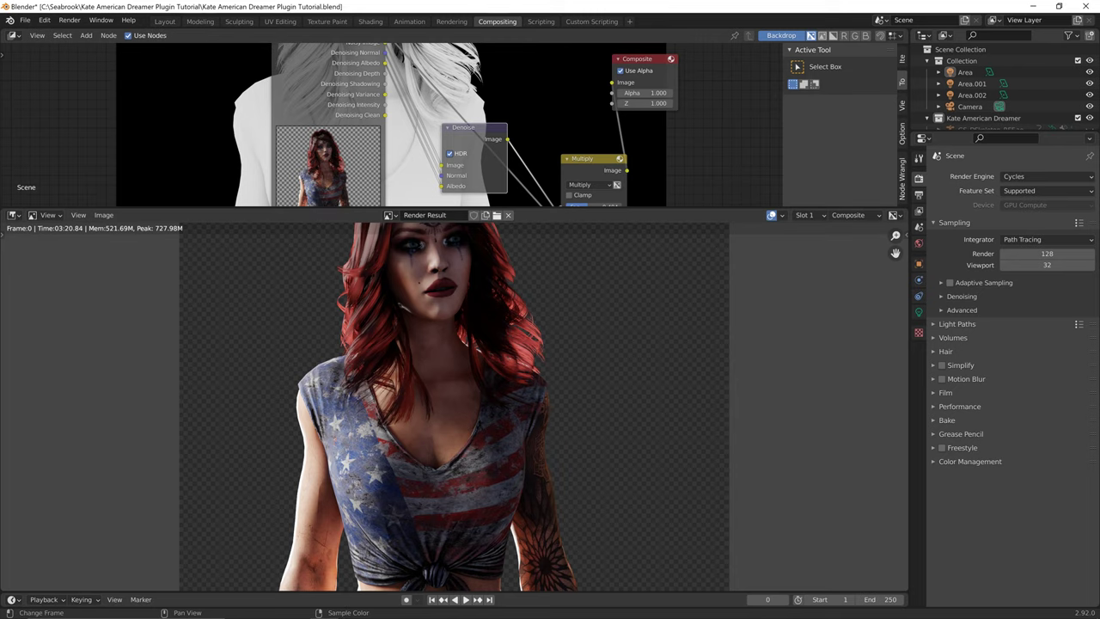
pyautogui.moveTo(258, 209); pyautogui.dragTo(257, 84)
pyautogui.click(103, 88)
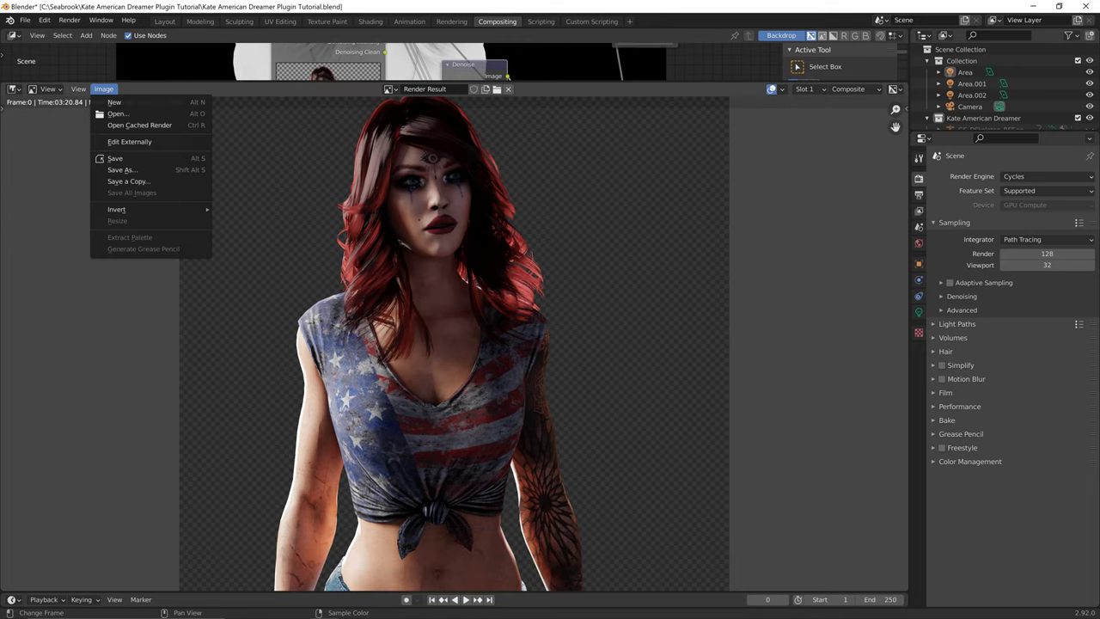
pyautogui.click(114, 158)
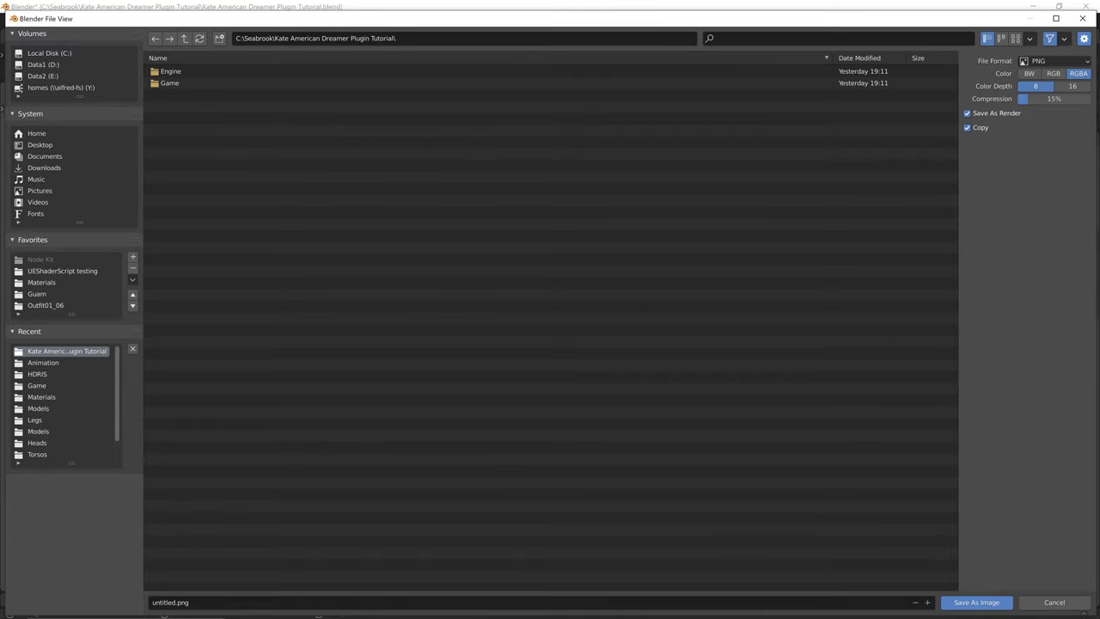
pyautogui.click(49, 53)
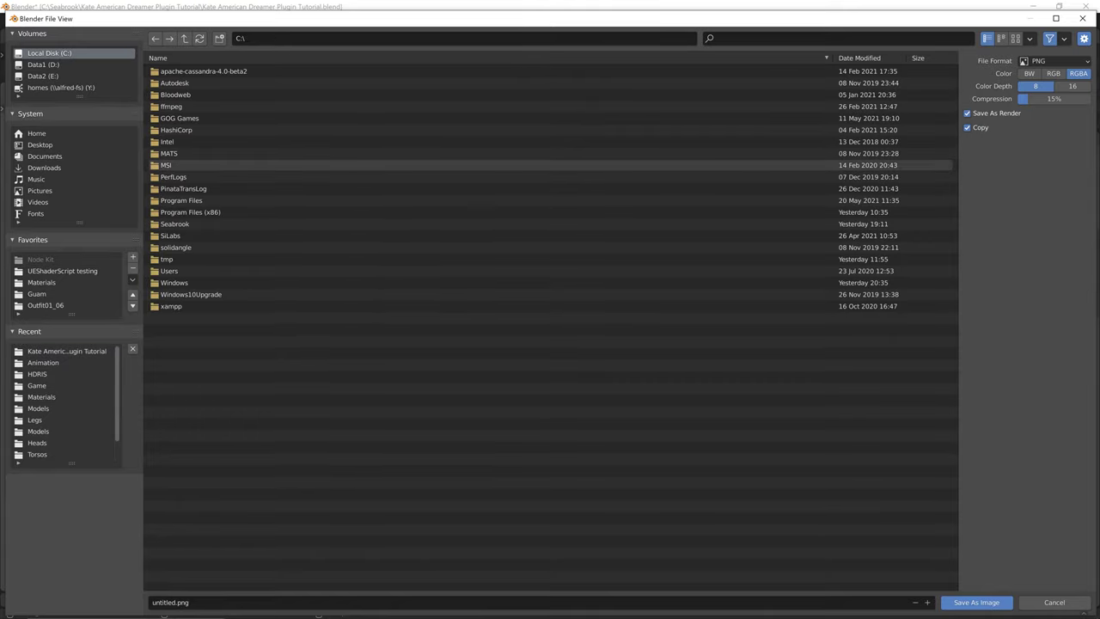
pyautogui.doubleClick(173, 224)
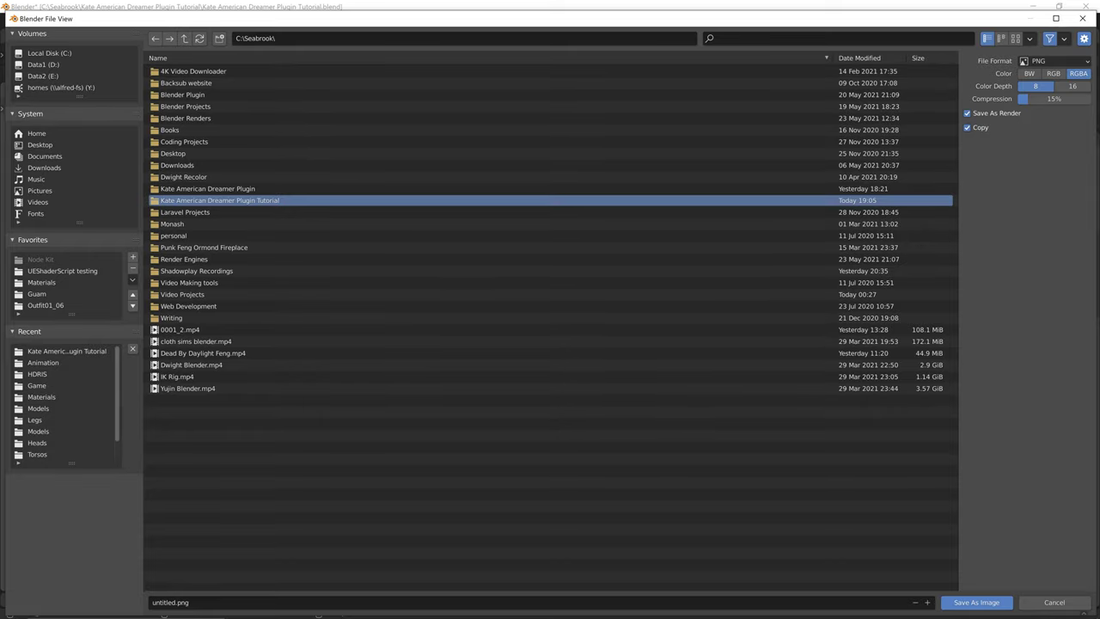
pyautogui.click(219, 201)
# Name the image "Kate Plugin Tutorial render" and save it as a PNG.
pyautogui.click(170, 601)
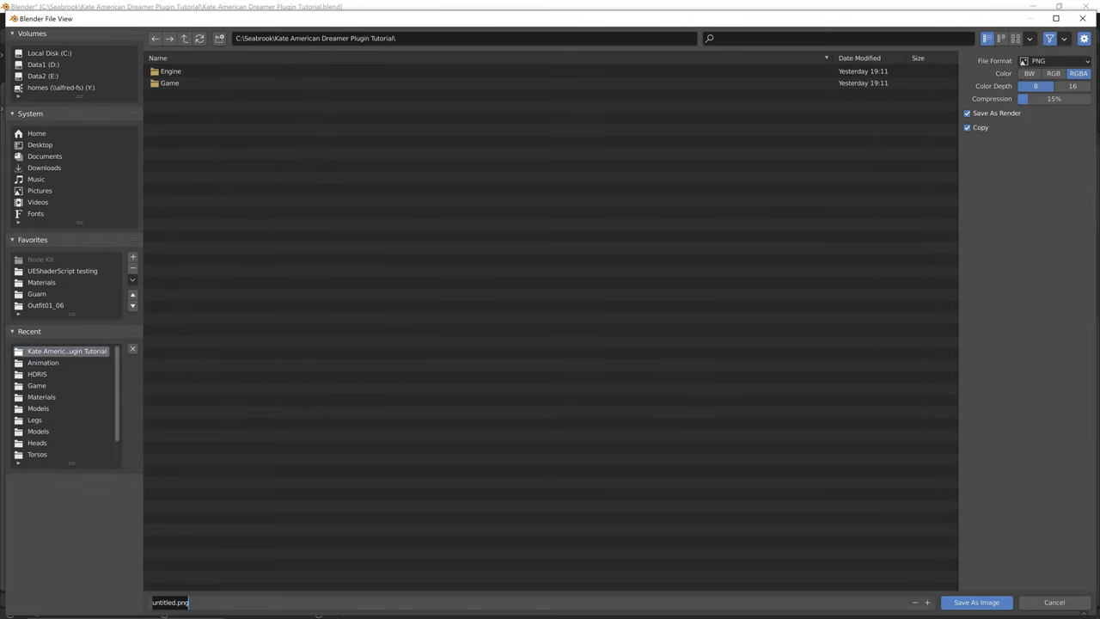
pyautogui.write('Kate Plug')
pyautogui.press('BackSpace')
pyautogui.press('BackSpace')
pyautogui.press('BackSpace')
pyautogui.write('lugin Tutorial render')
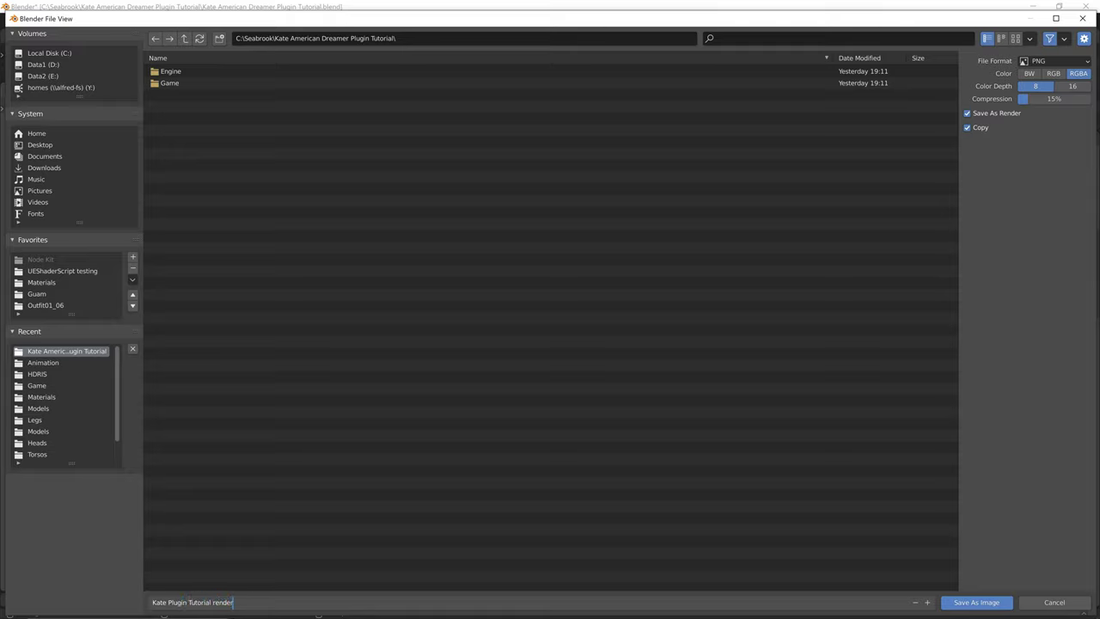
pyautogui.press('Return')
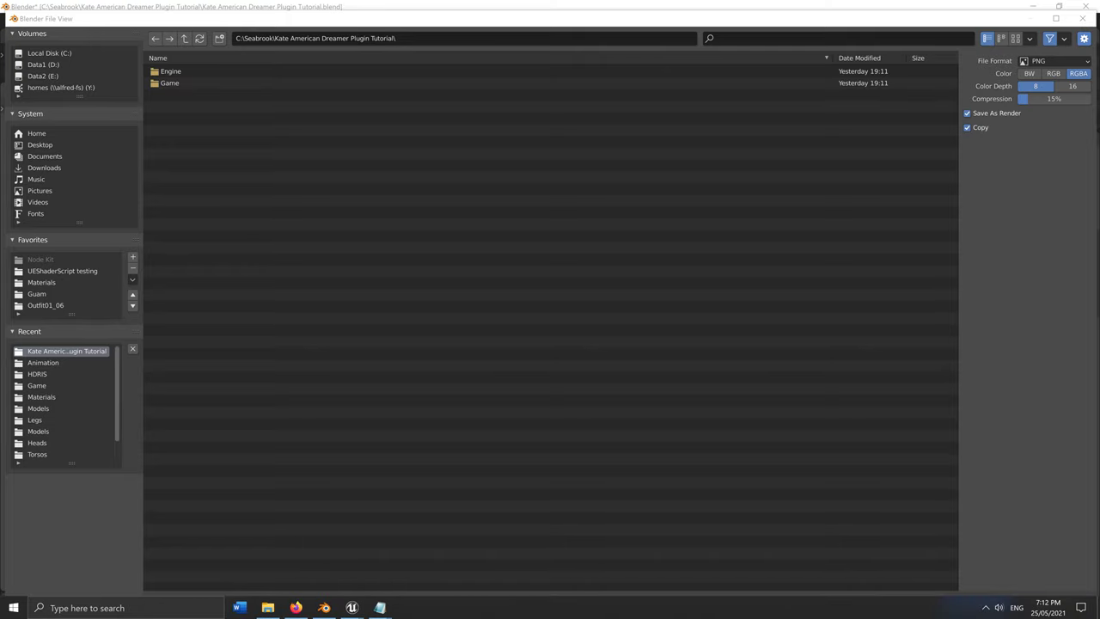
pyautogui.press('super')
pyautogui.press('super')
pyautogui.press('Return')
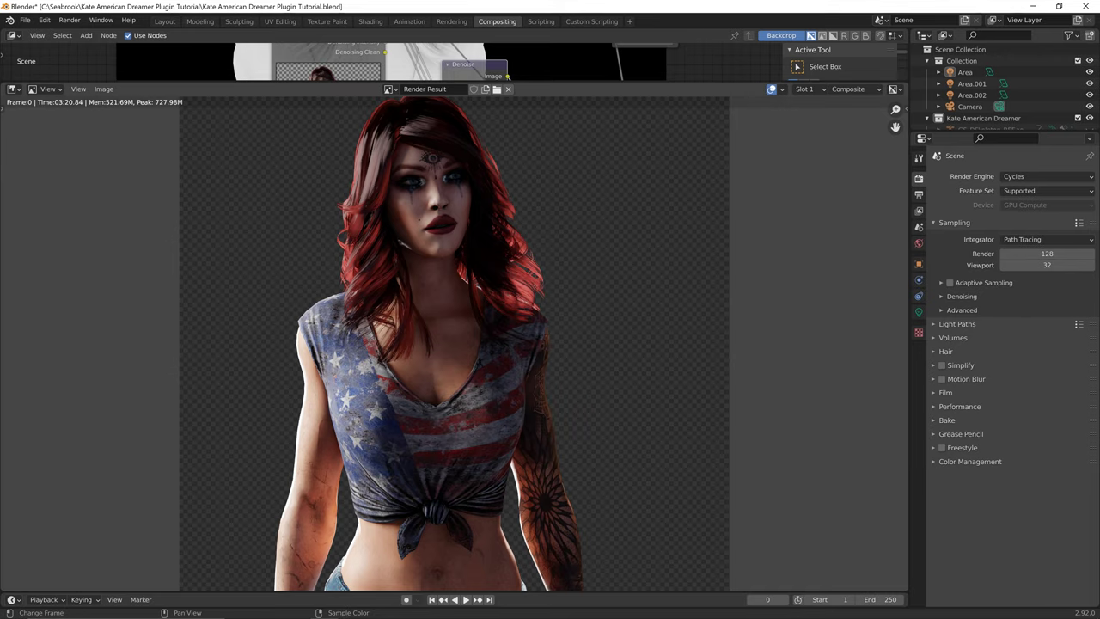
# Enlarge the Image Editor further to inspect the composited render and return to the Layout workspace.
pyautogui.moveTo(531, 81); pyautogui.dragTo(531, 49)
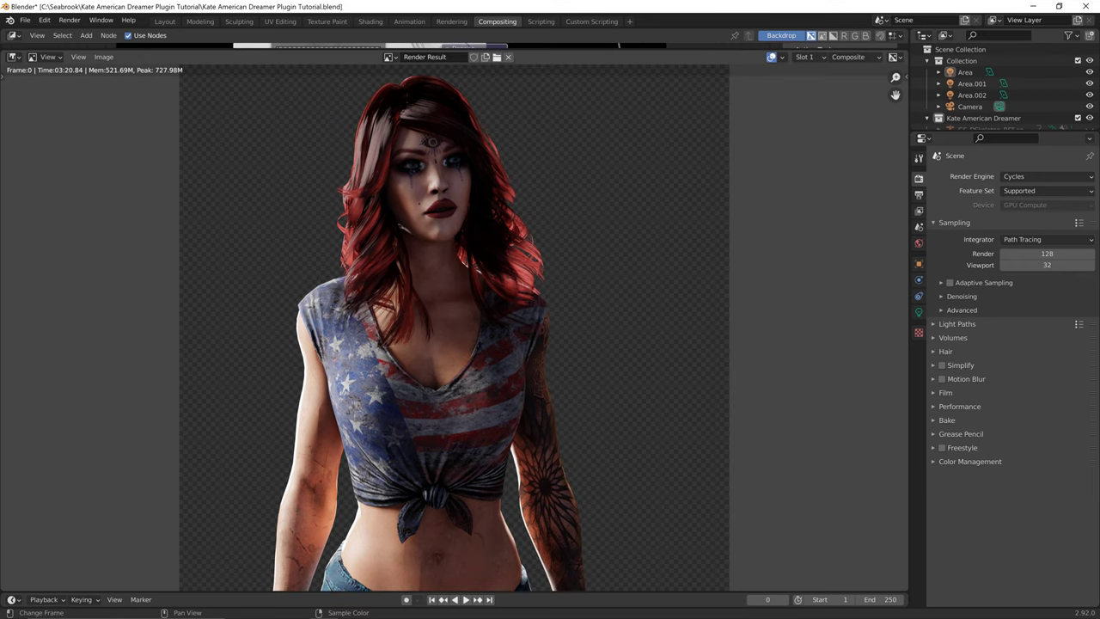
pyautogui.moveTo(531, 239); pyautogui.dragTo(569, 269, button='middle')
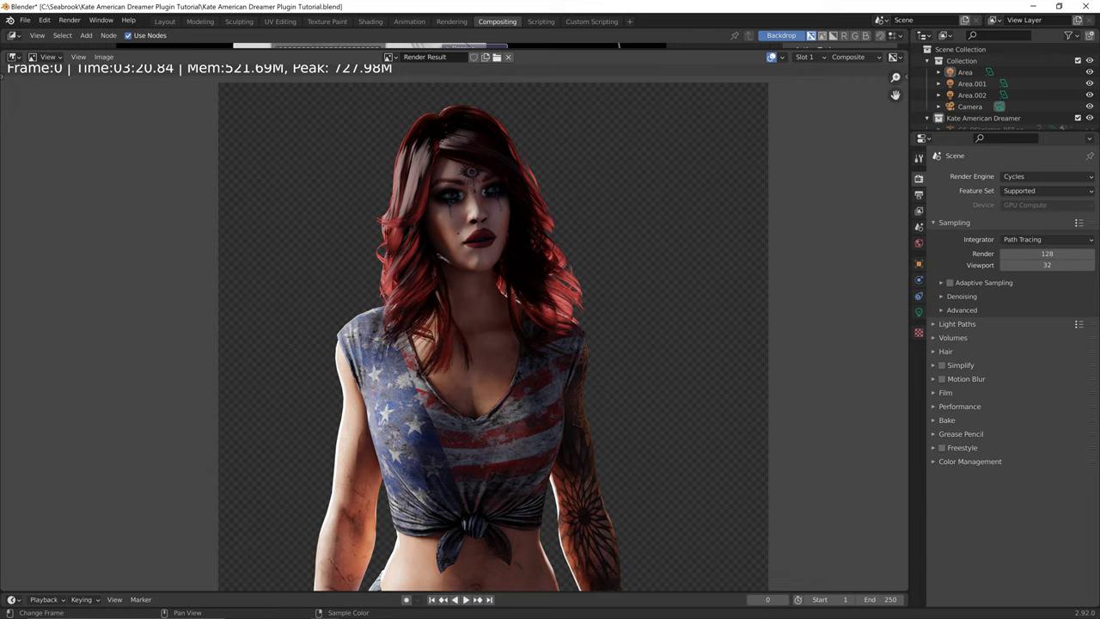
pyautogui.moveTo(515, 271); pyautogui.dragTo(552, 303, button='middle')
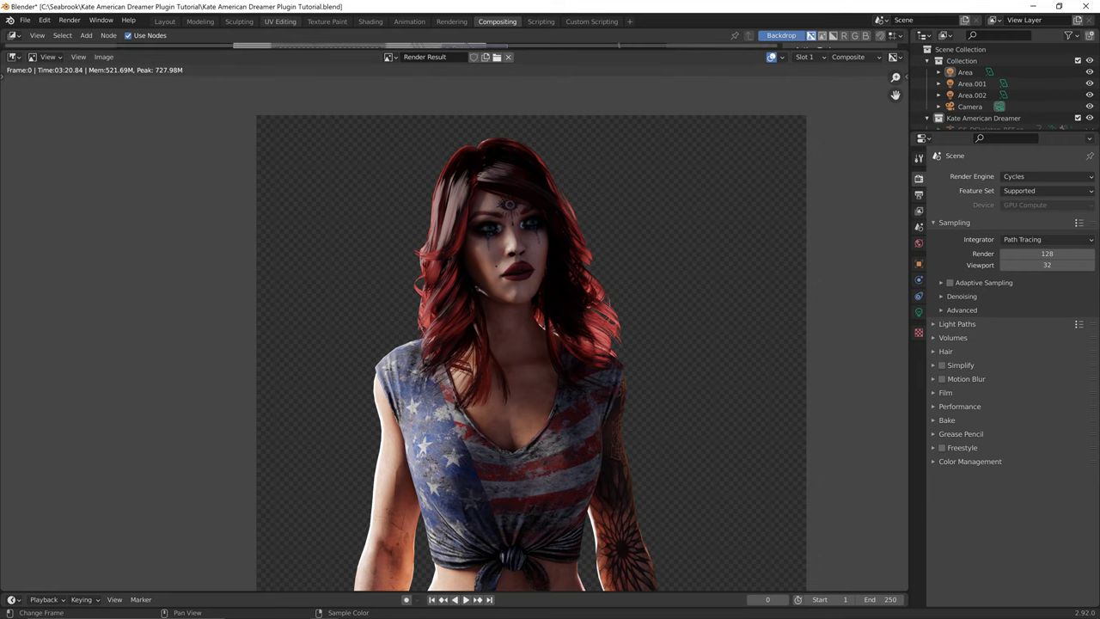
pyautogui.click(164, 22)
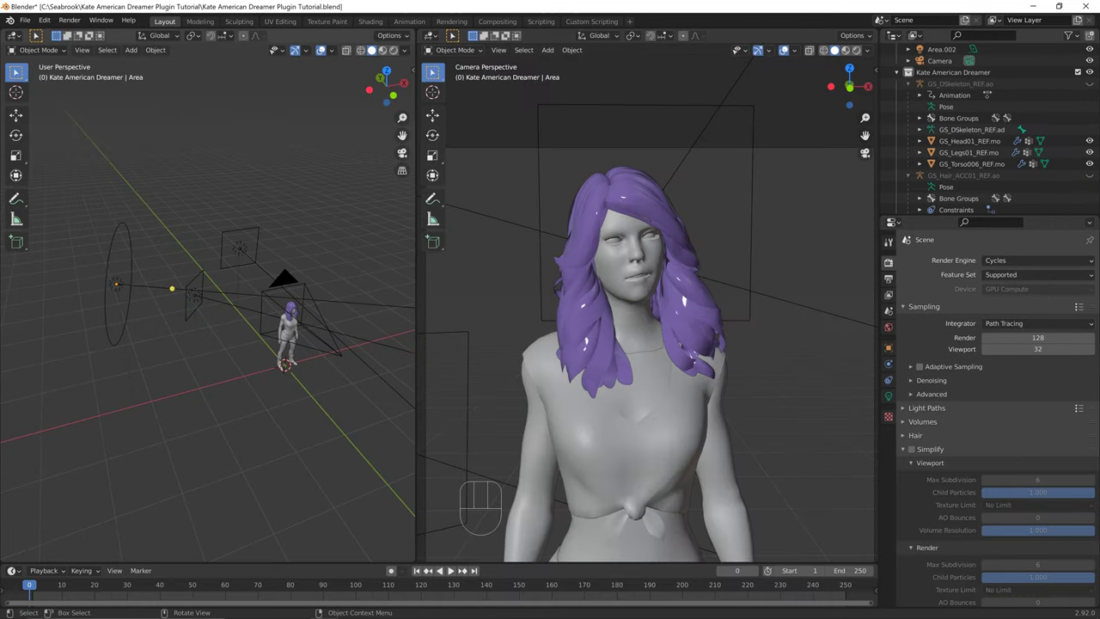